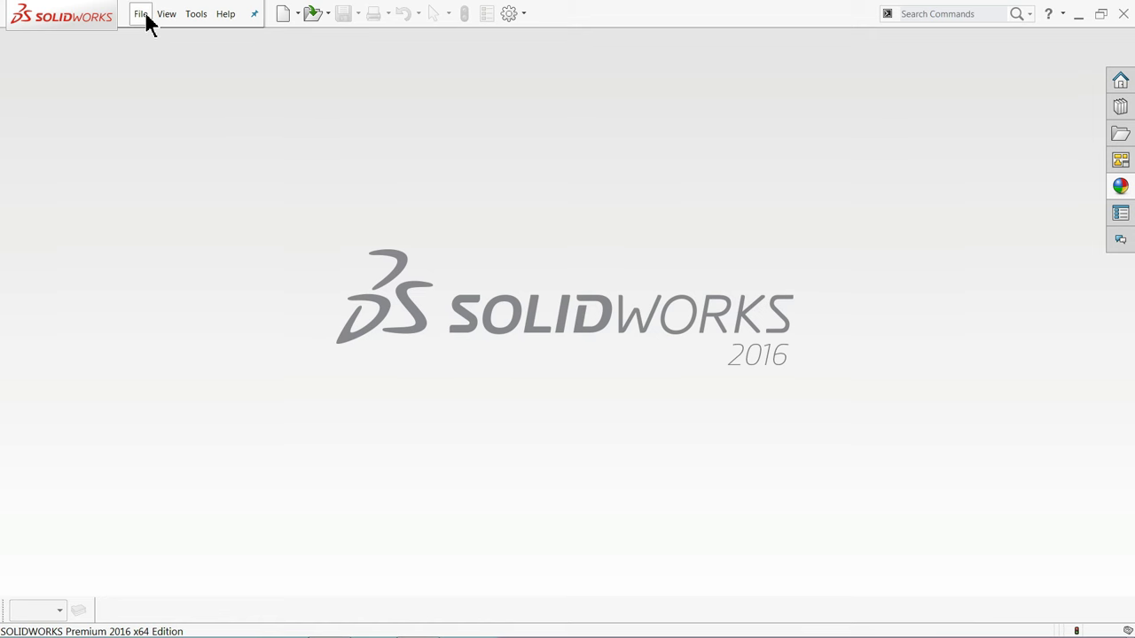
- Create a new part document and apply a plain white scene background to it
left_click(163, 14)
left_click(138, 23)
left_click(140, 13)
left_click(147, 38)
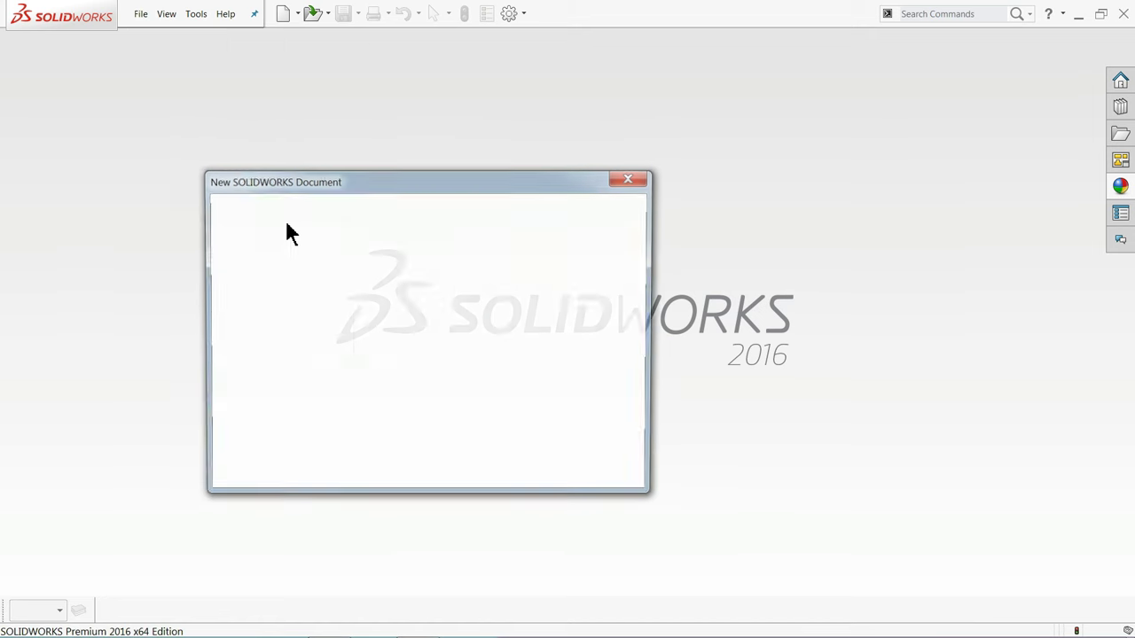
left_click(455, 473)
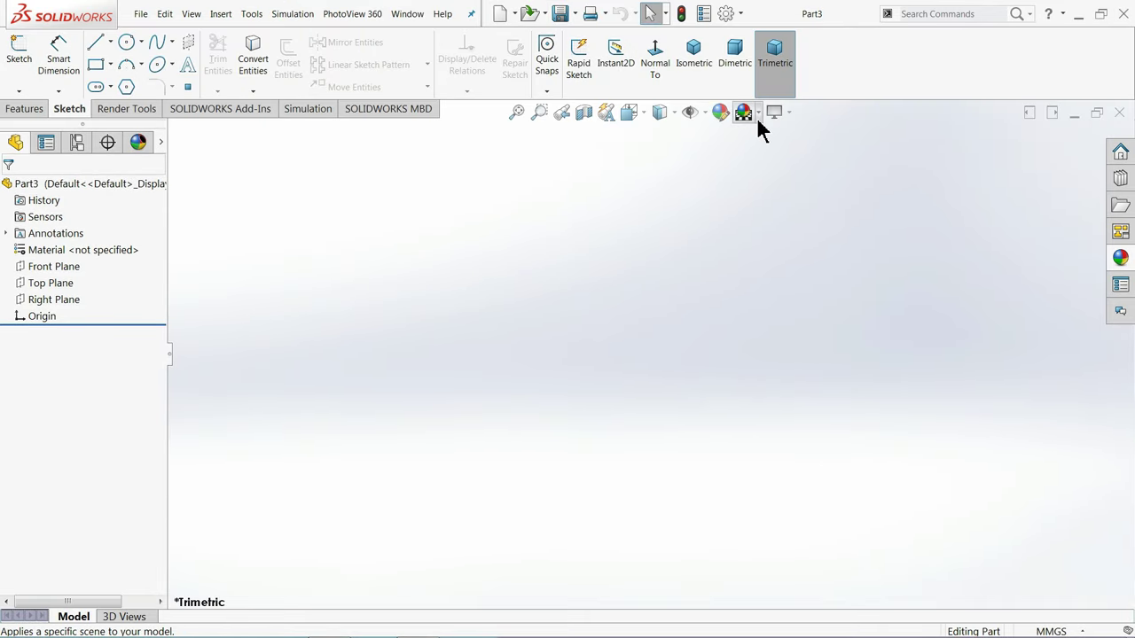
left_click(758, 111)
left_click(781, 33)
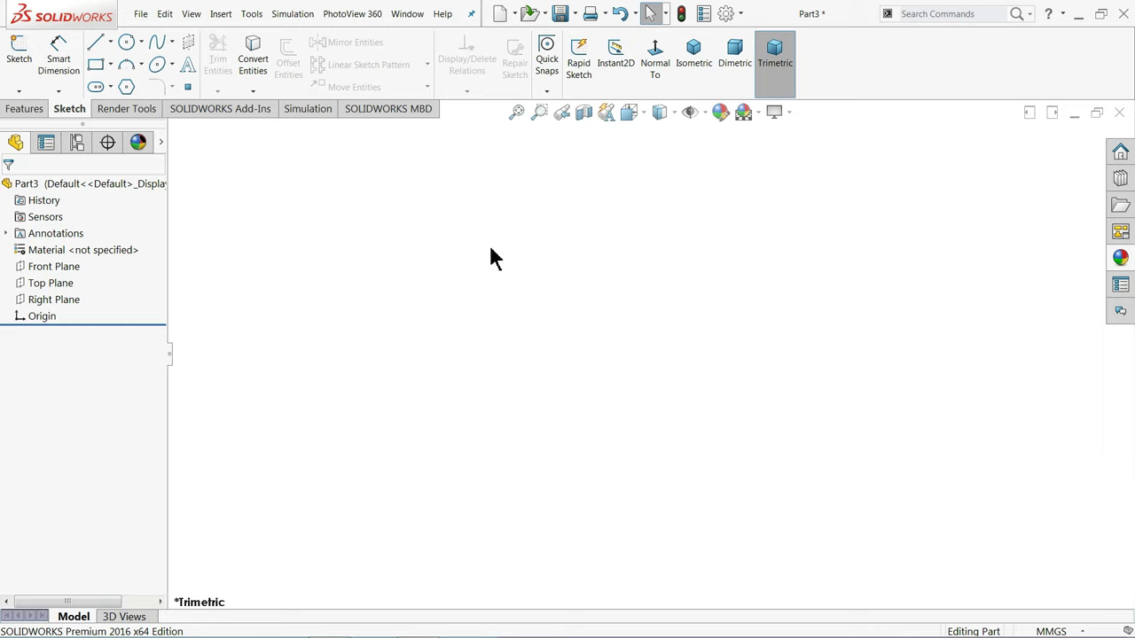
- On the Front Plane, sketch a vertical line about 72 mm long, starting level with the origin and about 58 mm to its right
left_click(19, 55)
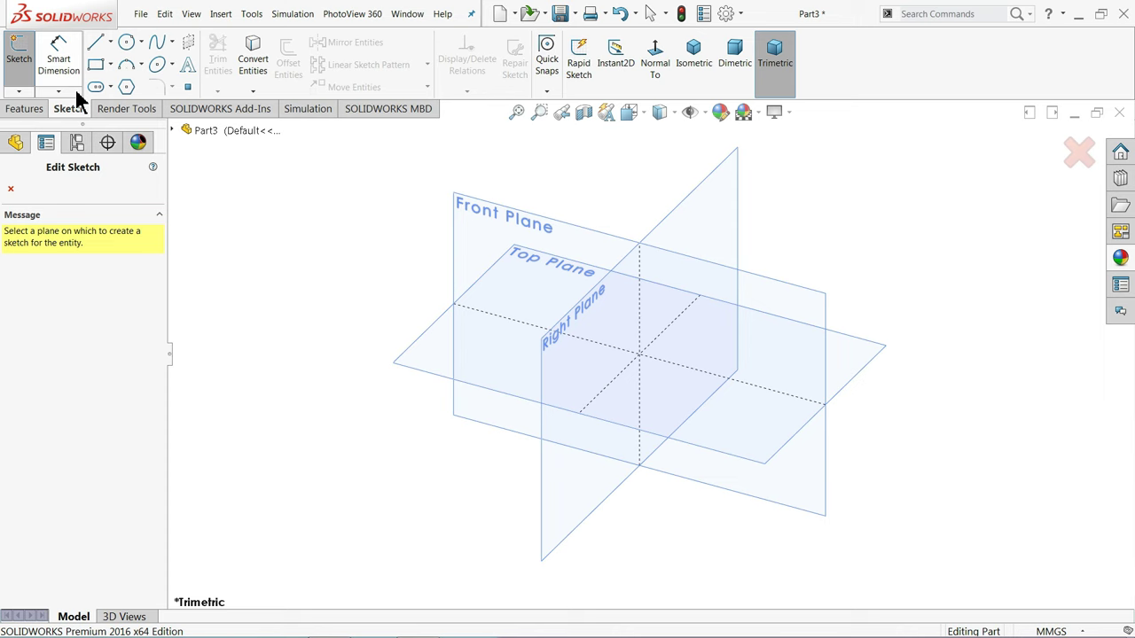
left_click(503, 223)
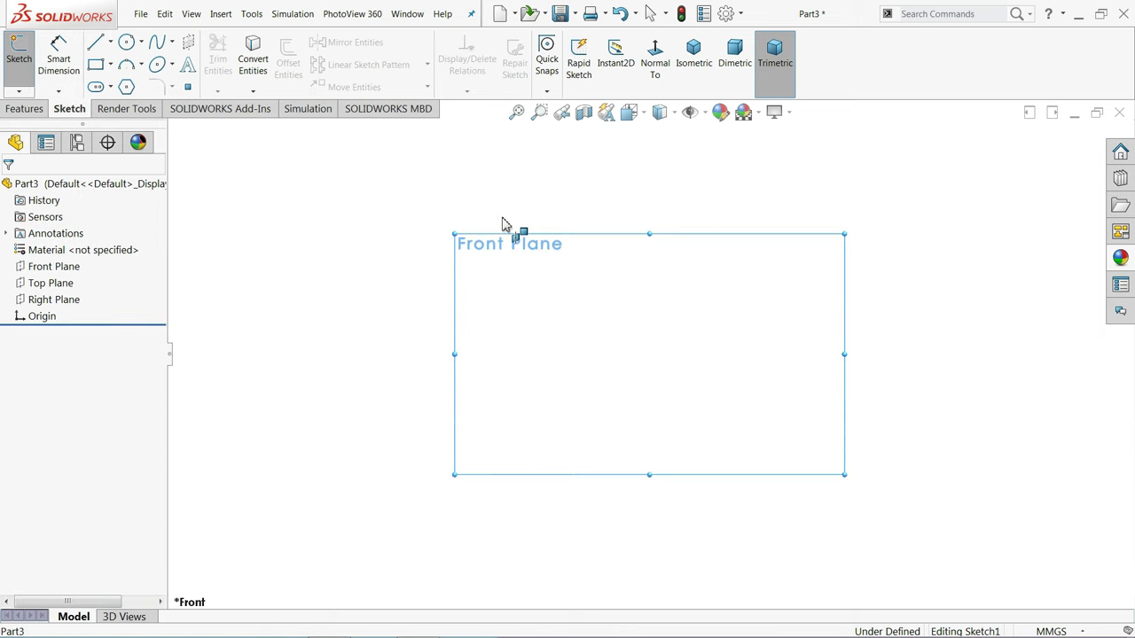
left_click(96, 46)
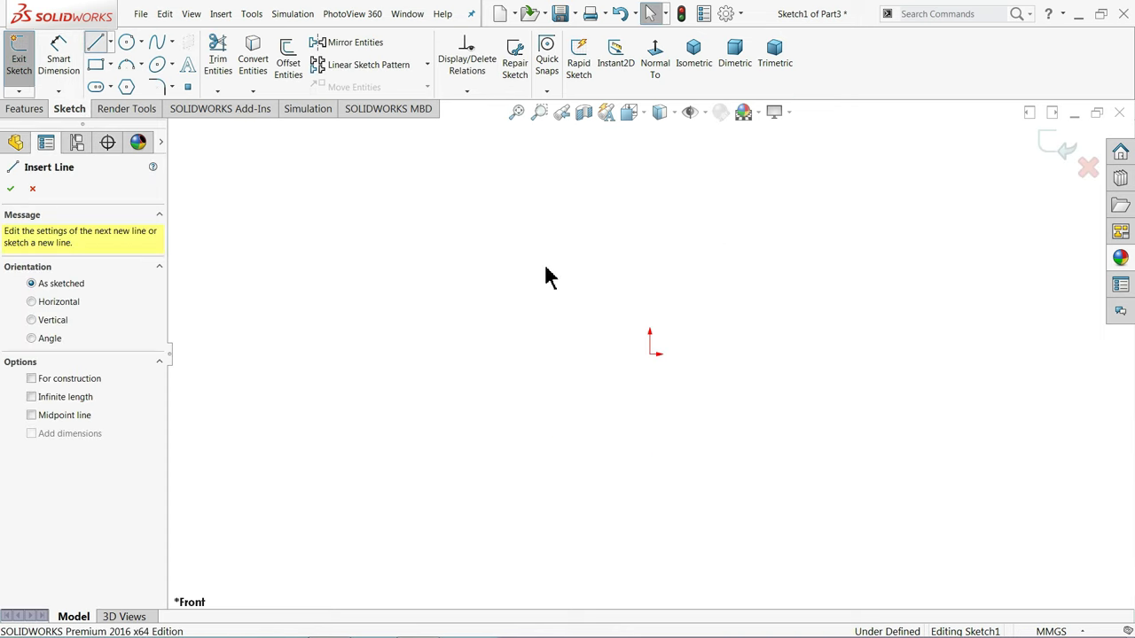
left_click(779, 355)
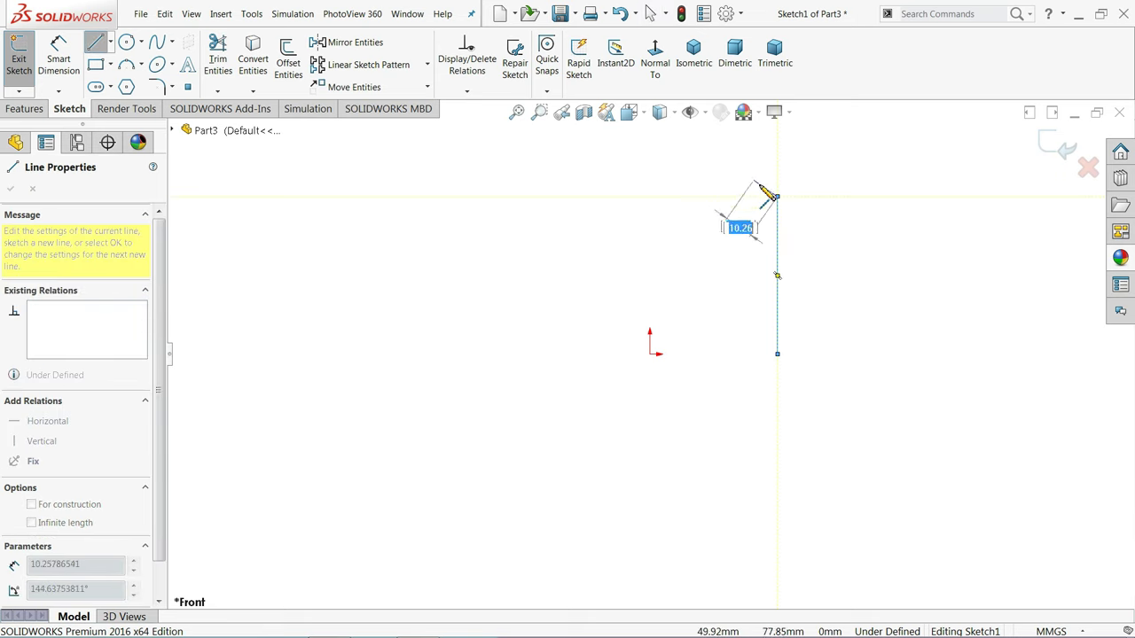
left_click(778, 197)
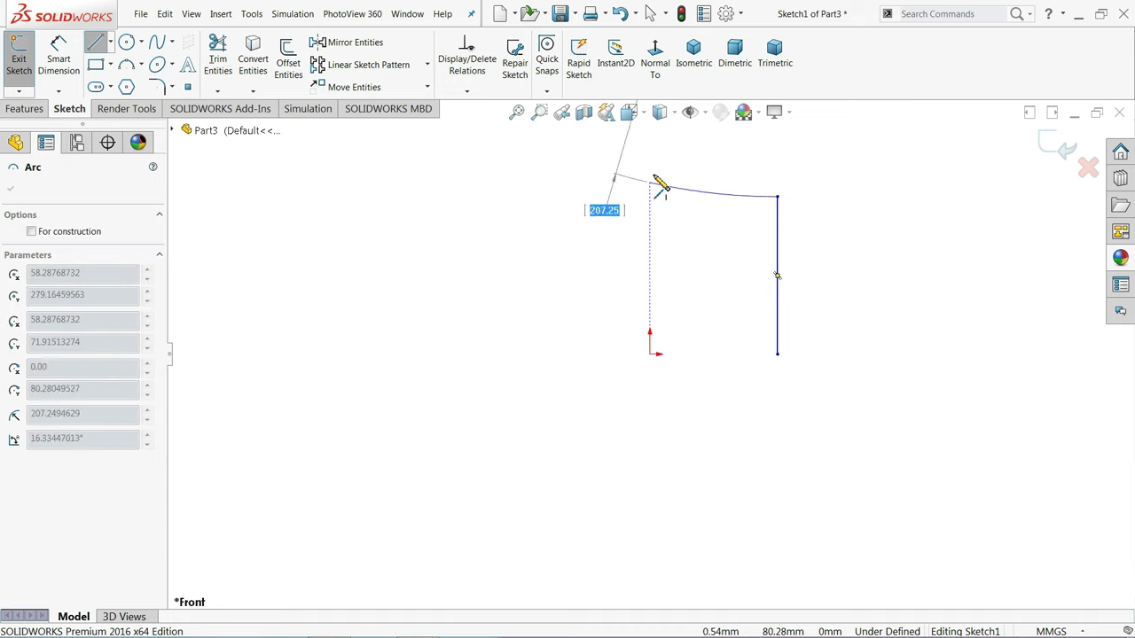
right_click(764, 183)
left_click(798, 192)
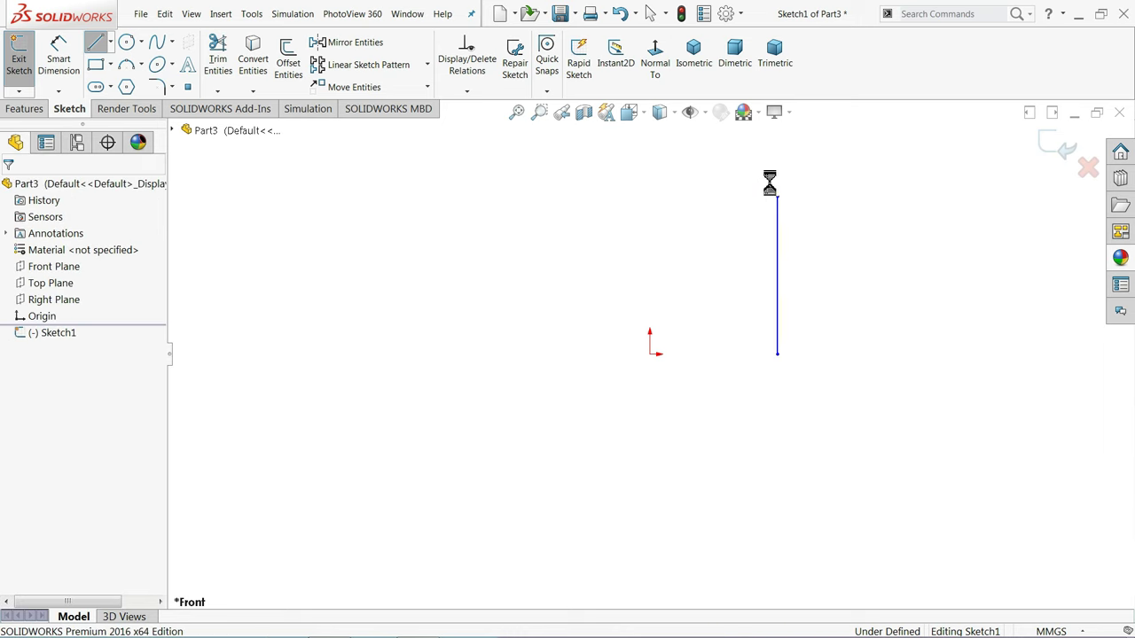
key("f")
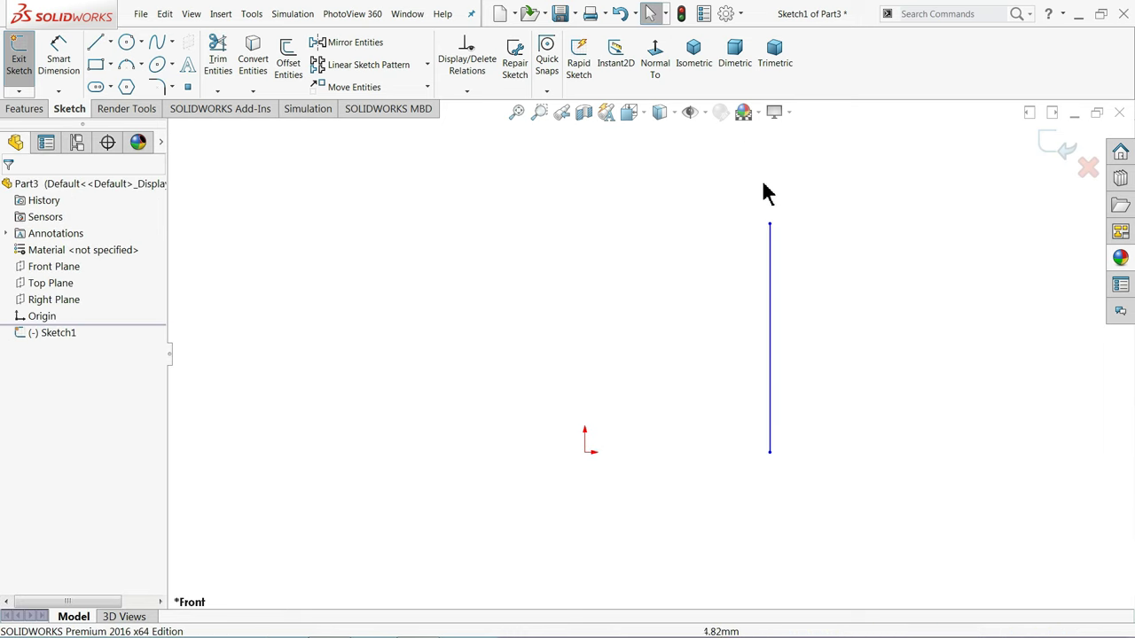
- Sketch a three-point arc from the line's upper end, bulging upward and ending nearly above the origin at a height of about 86 mm
left_click(127, 71)
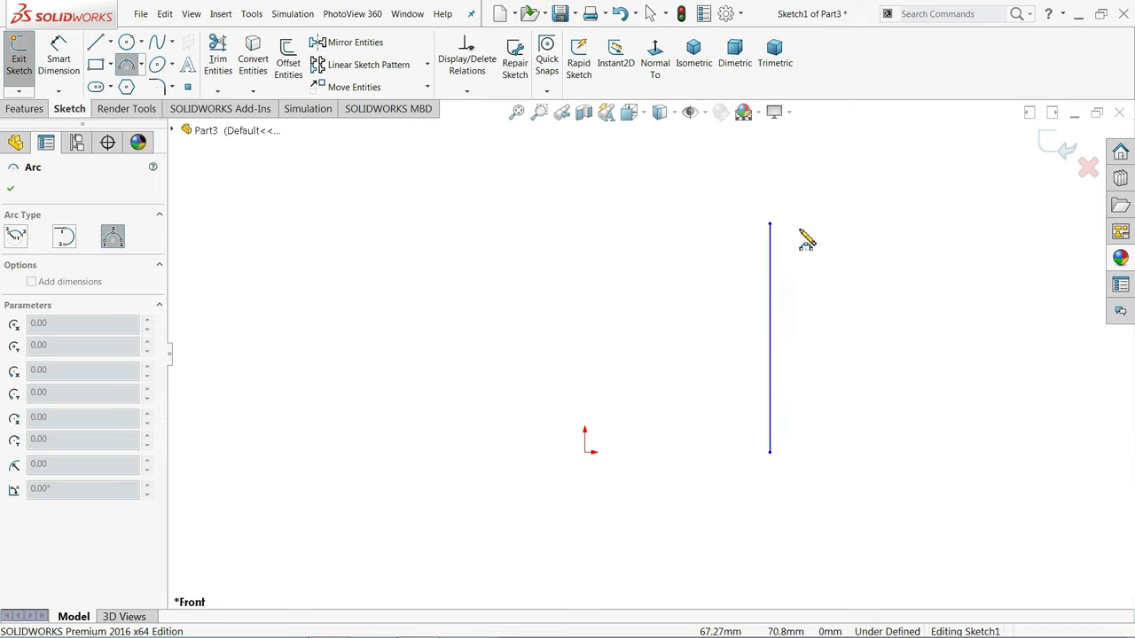
left_click(770, 224)
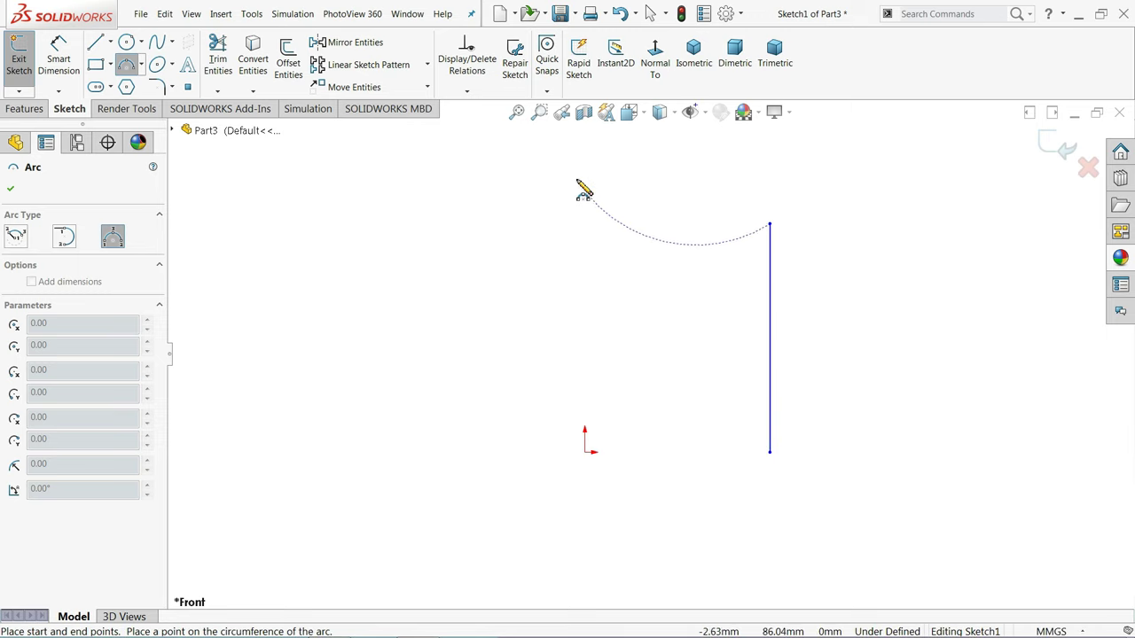
left_click(578, 181)
left_click(670, 190)
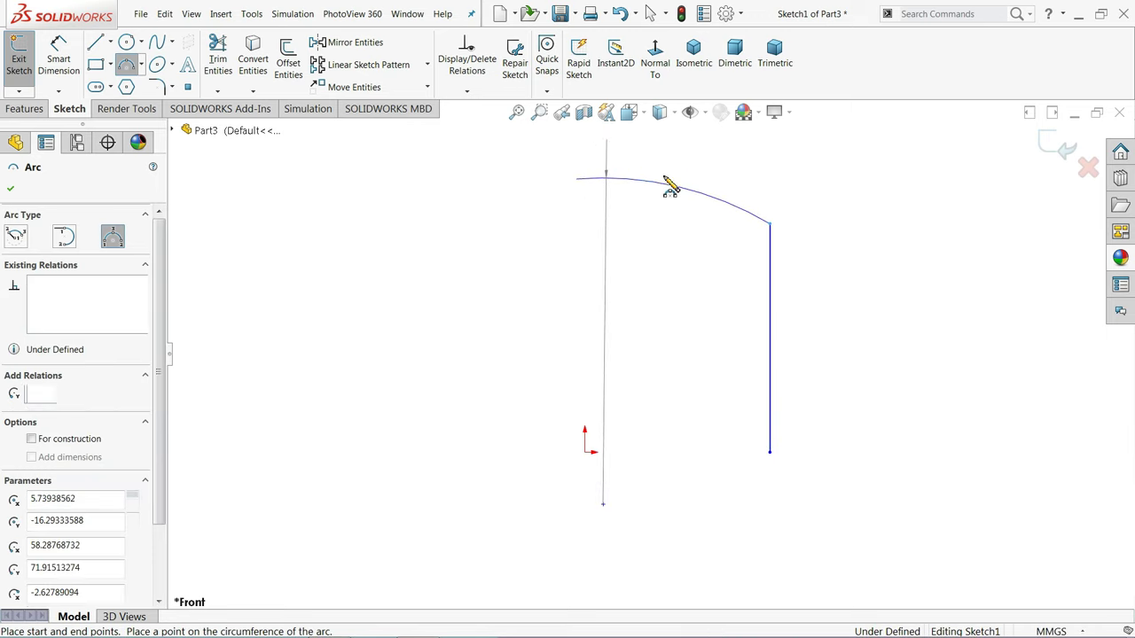
right_click(683, 172)
left_click(689, 173)
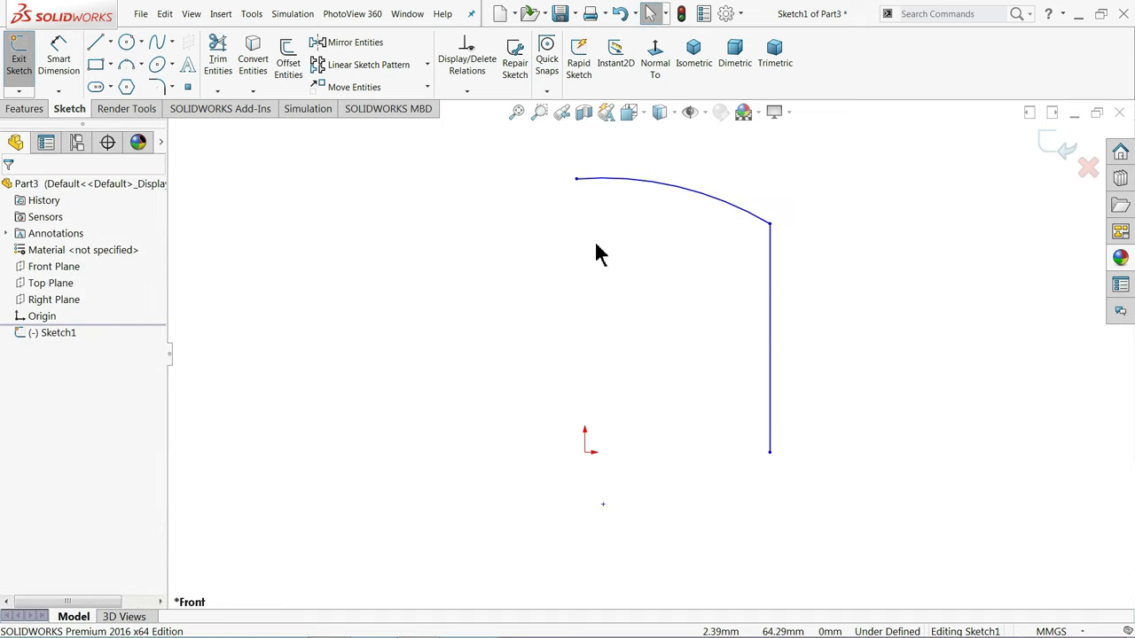
left_click(586, 453)
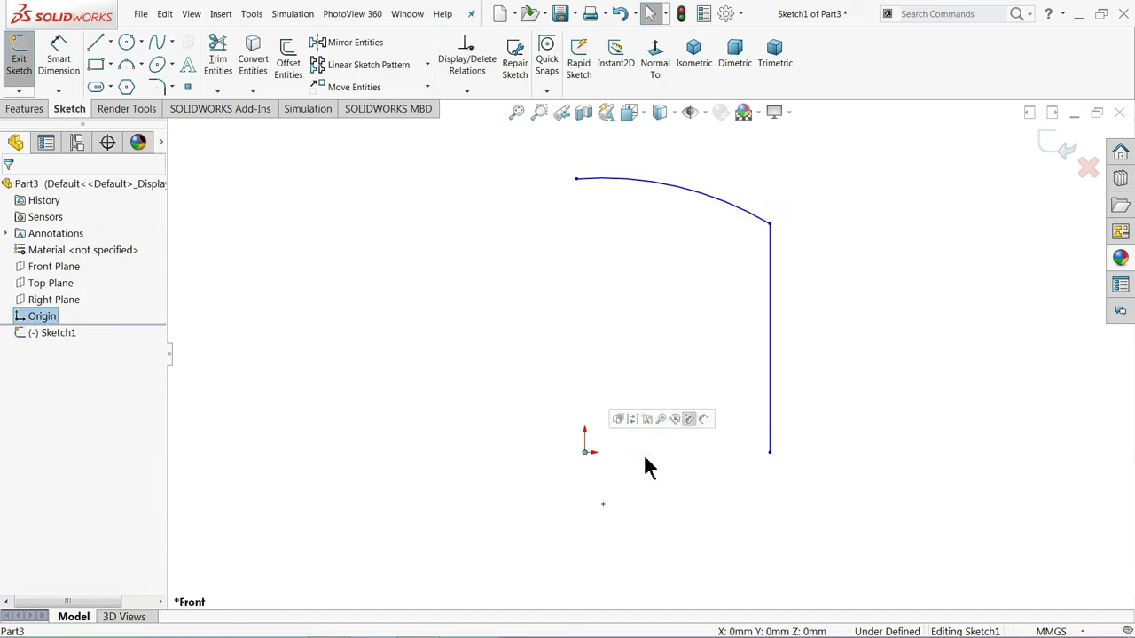
left_click(770, 453, "ctrl")
left_click(727, 421)
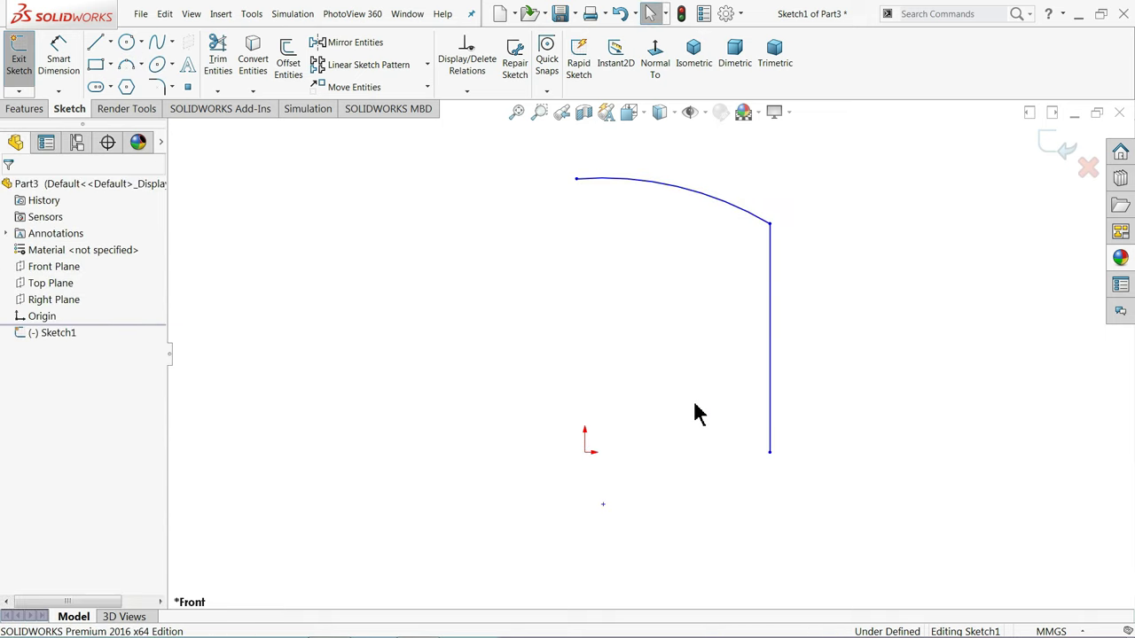
- Add a horizontal relation between the origin and the lower endpoint of the vertical line
left_click(586, 452)
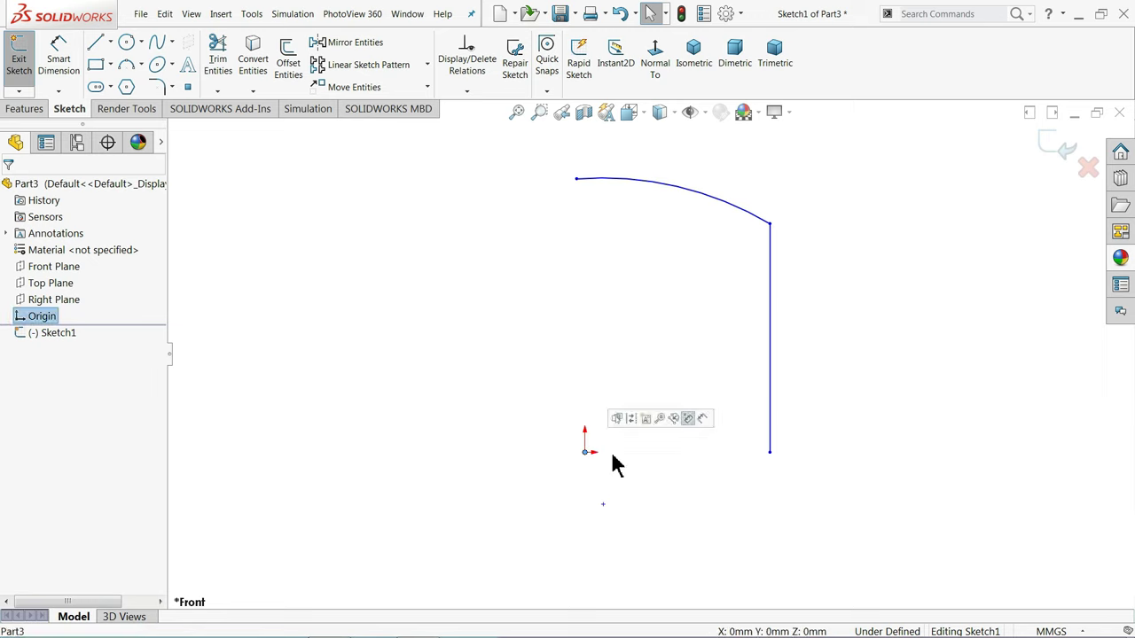
left_click(770, 453, "ctrl")
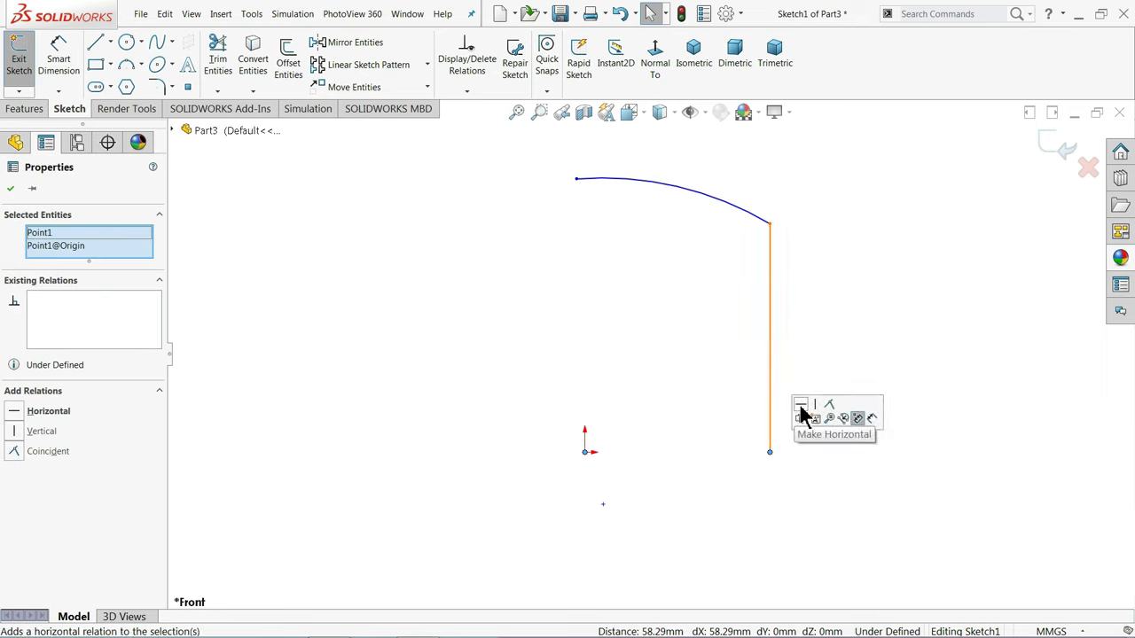
left_click(801, 414)
- Add a vertical relation between the origin and the free left endpoint of the arc
left_click(577, 180)
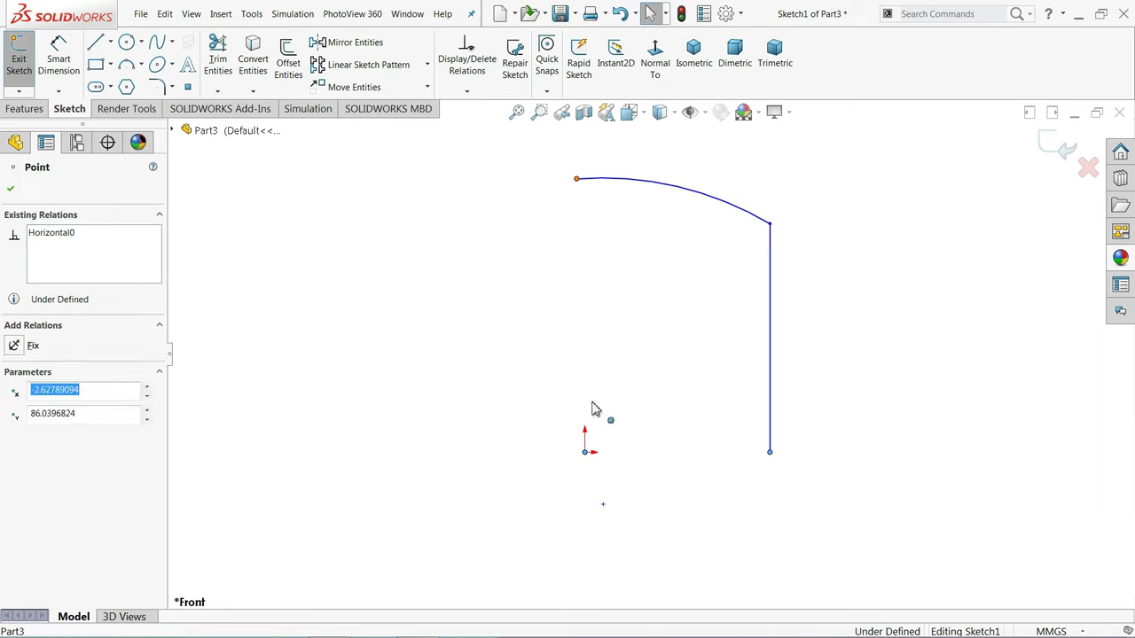
left_click(586, 453)
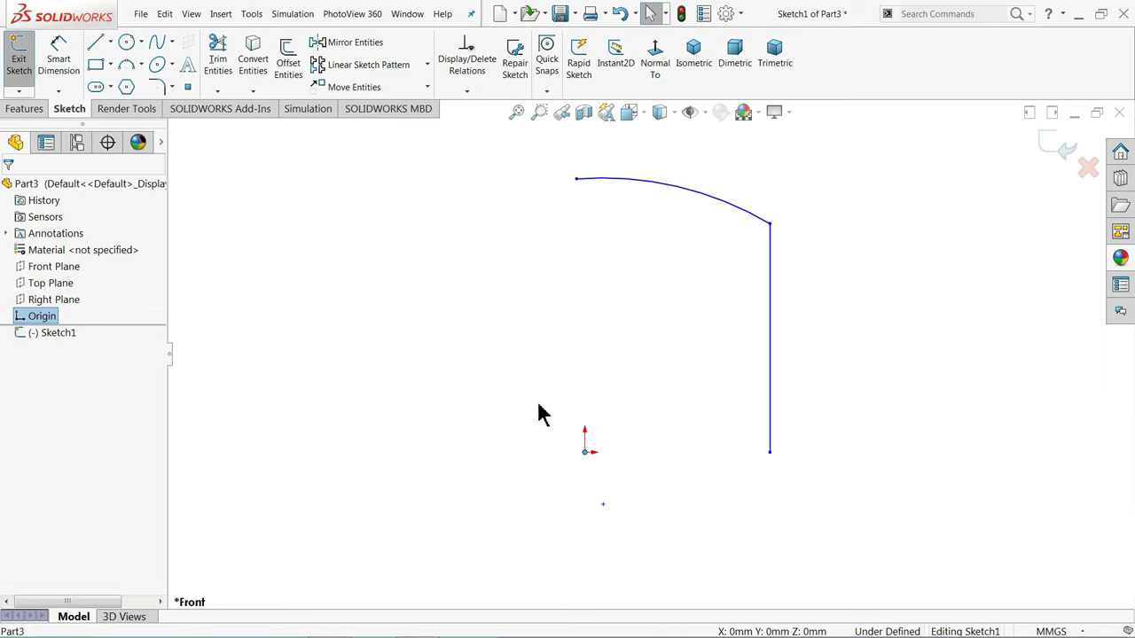
left_click(577, 180, "ctrl")
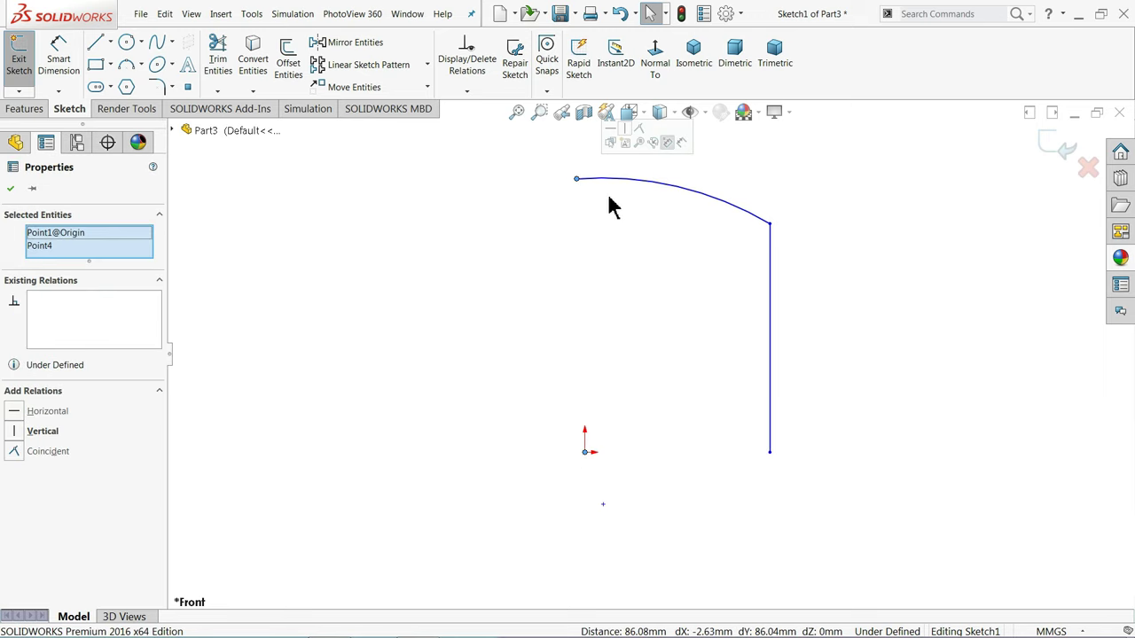
left_click(627, 140)
left_click(624, 299)
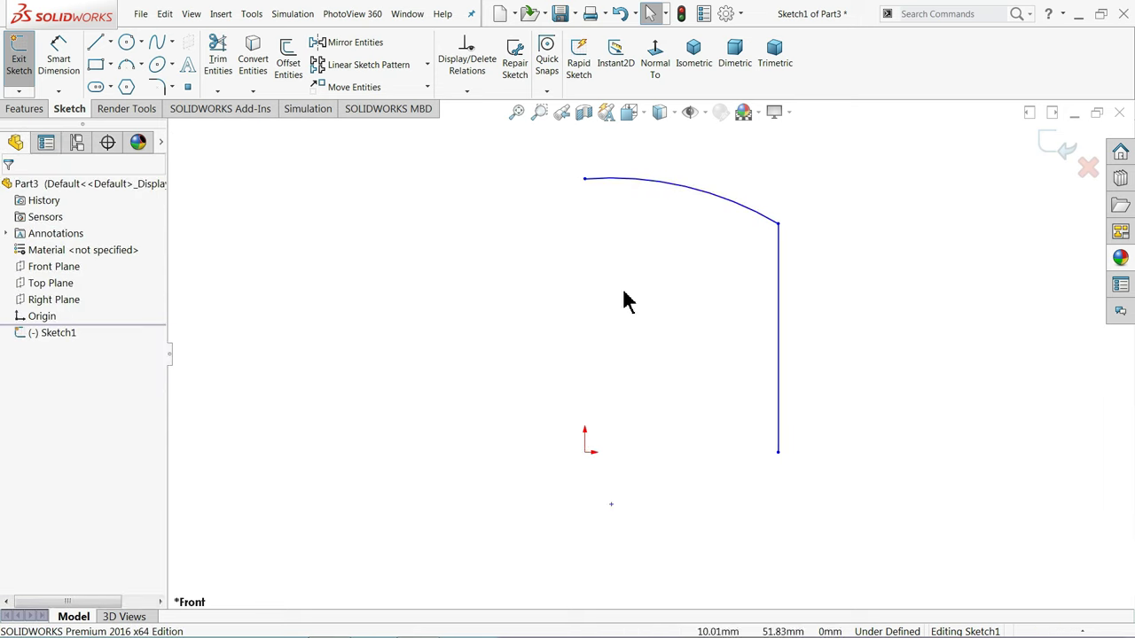
- Dimension the horizontal distance from the arc's left endpoint to the line's lower endpoint as 25 mm
left_click(64, 62)
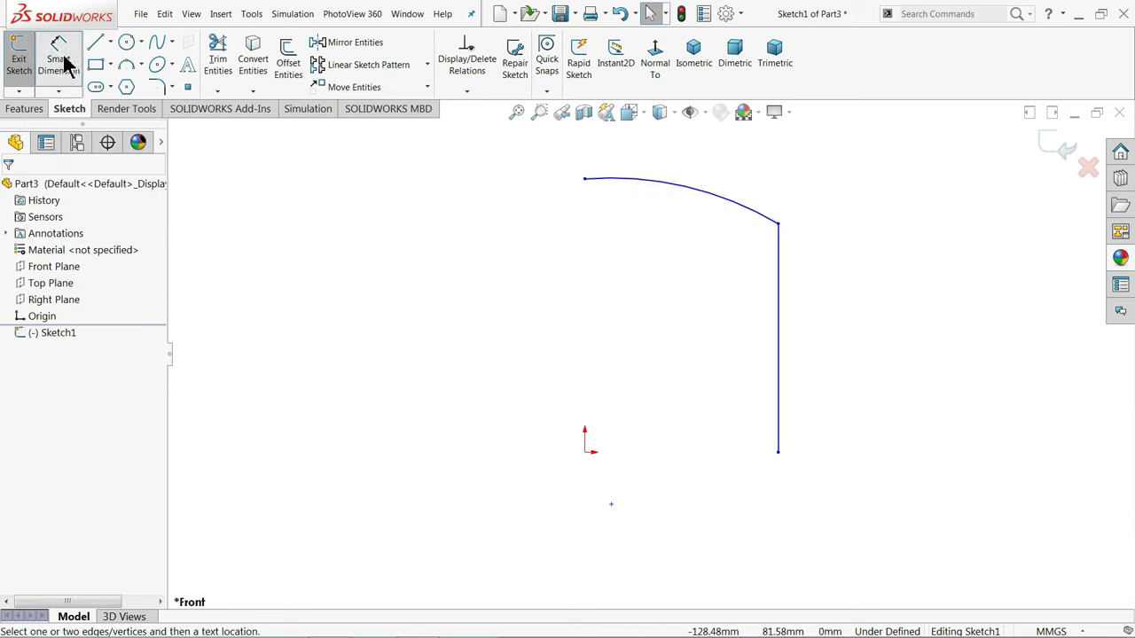
left_click(585, 180)
left_click(778, 454)
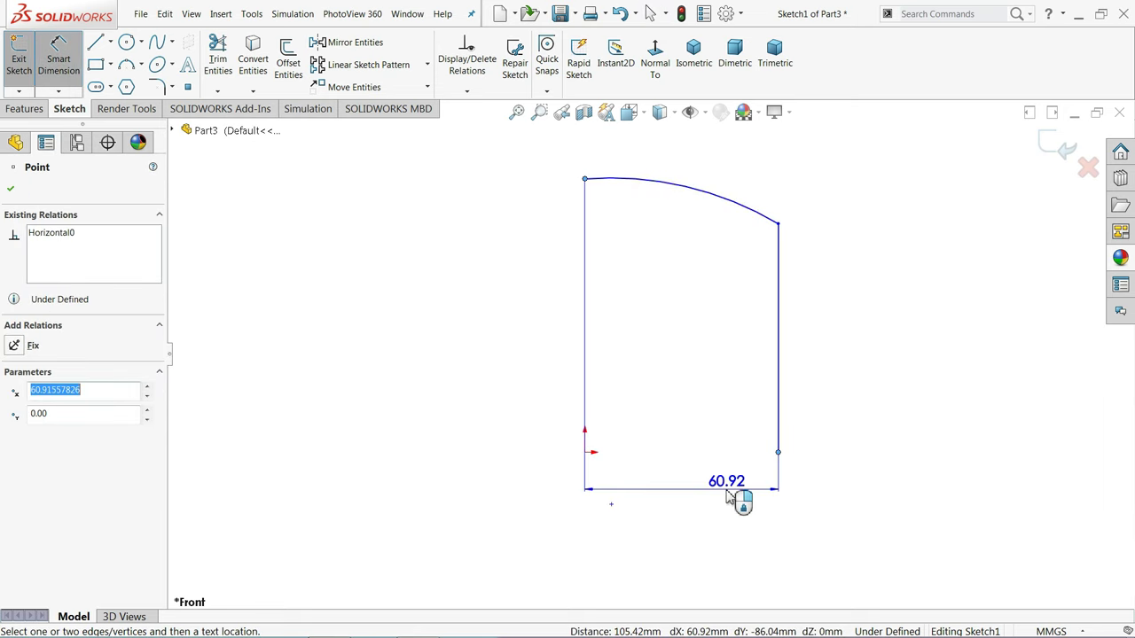
left_click(725, 510)
type("25")
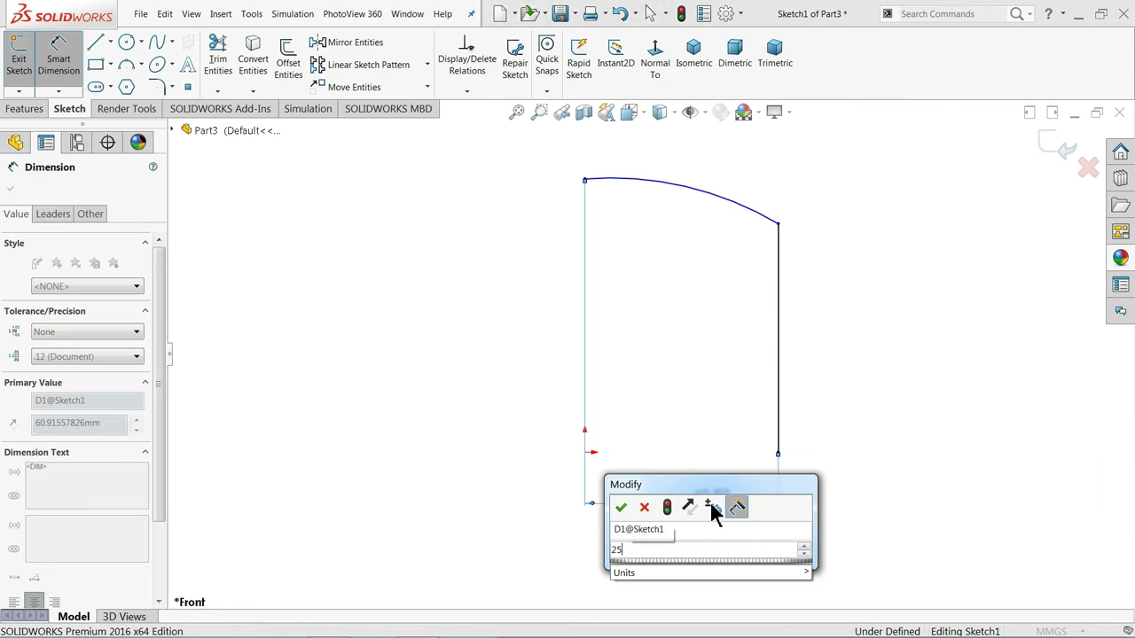
key("Return")
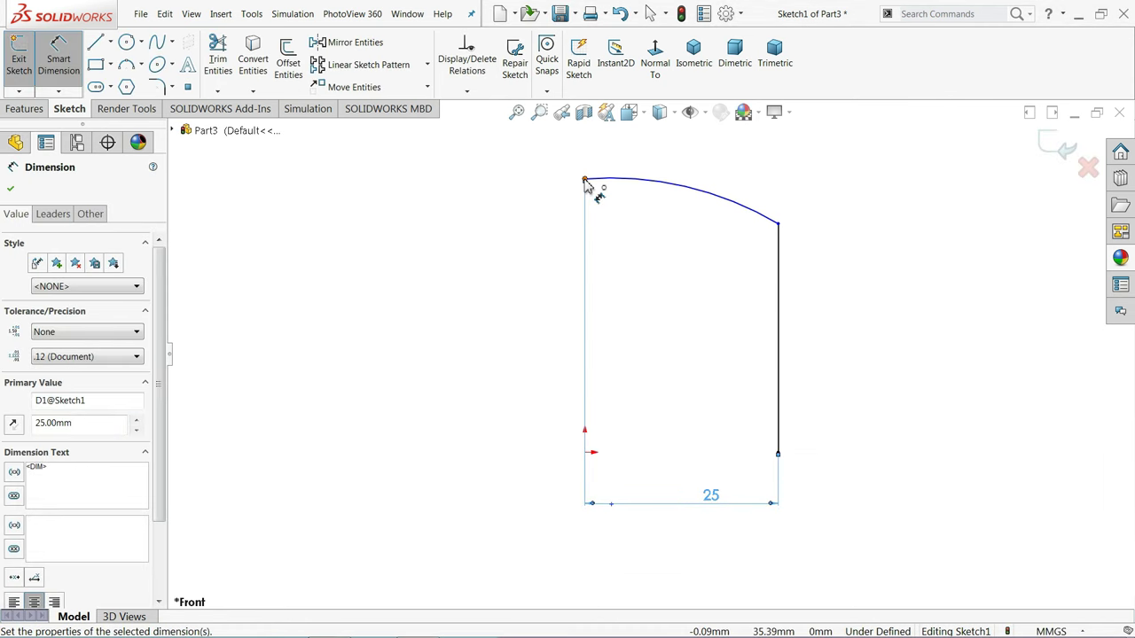
- Dimension the overall height from the line's lower endpoint to the arc's left endpoint as 62.5 mm, and move the 25 mm dimension below the sketch
left_click(584, 181)
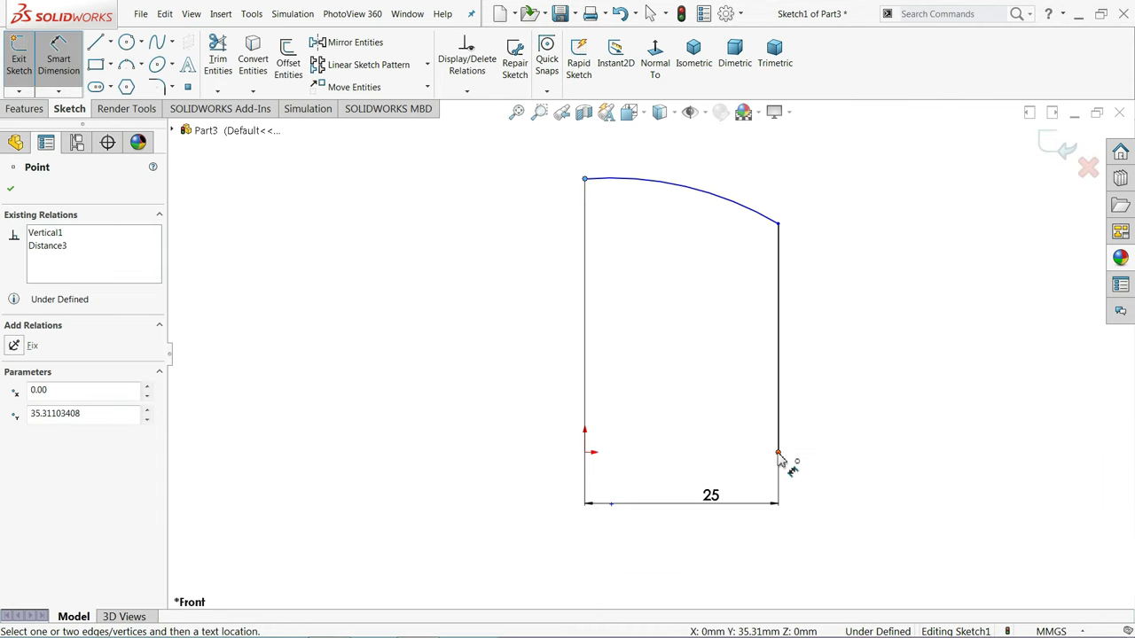
left_click(778, 453)
left_click(925, 320)
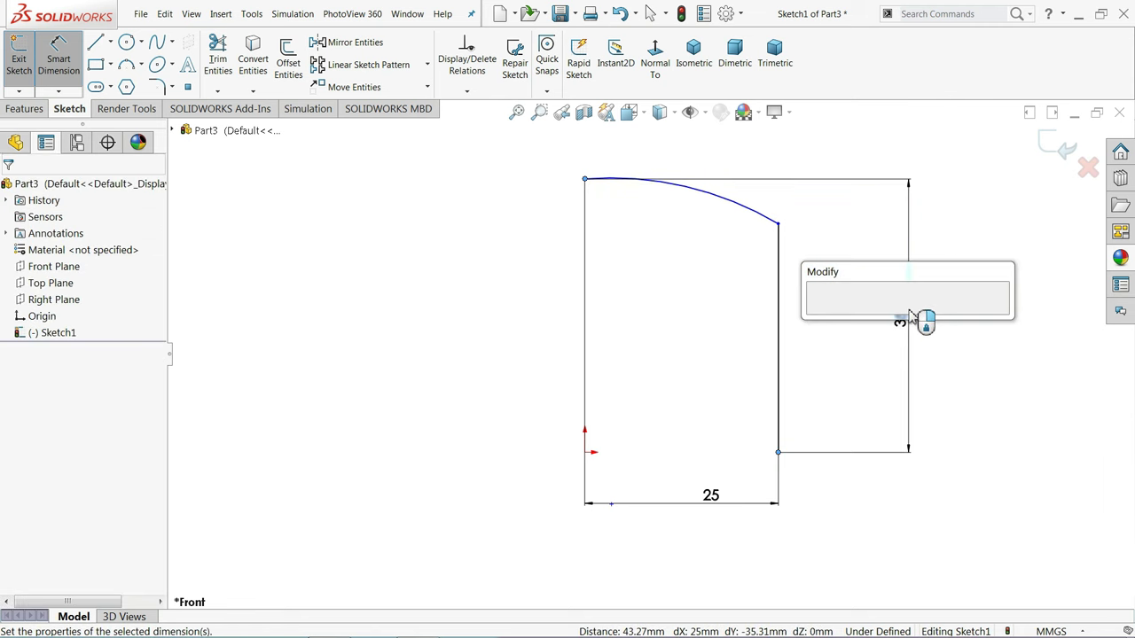
type("62.5")
key("Return")
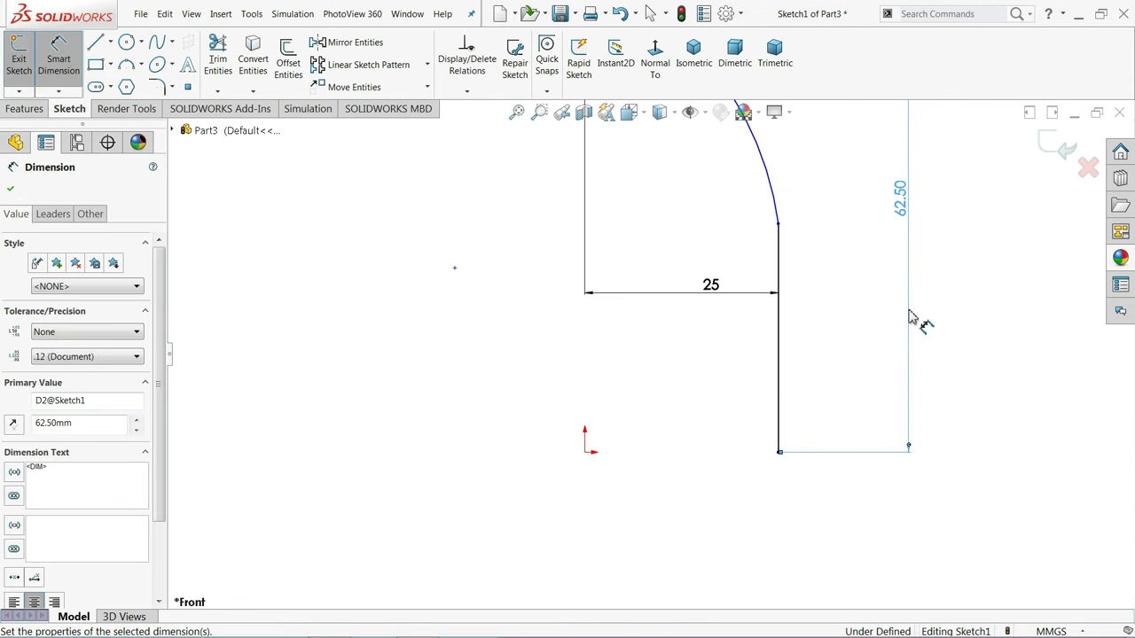
left_click_drag(723, 296, 695, 509)
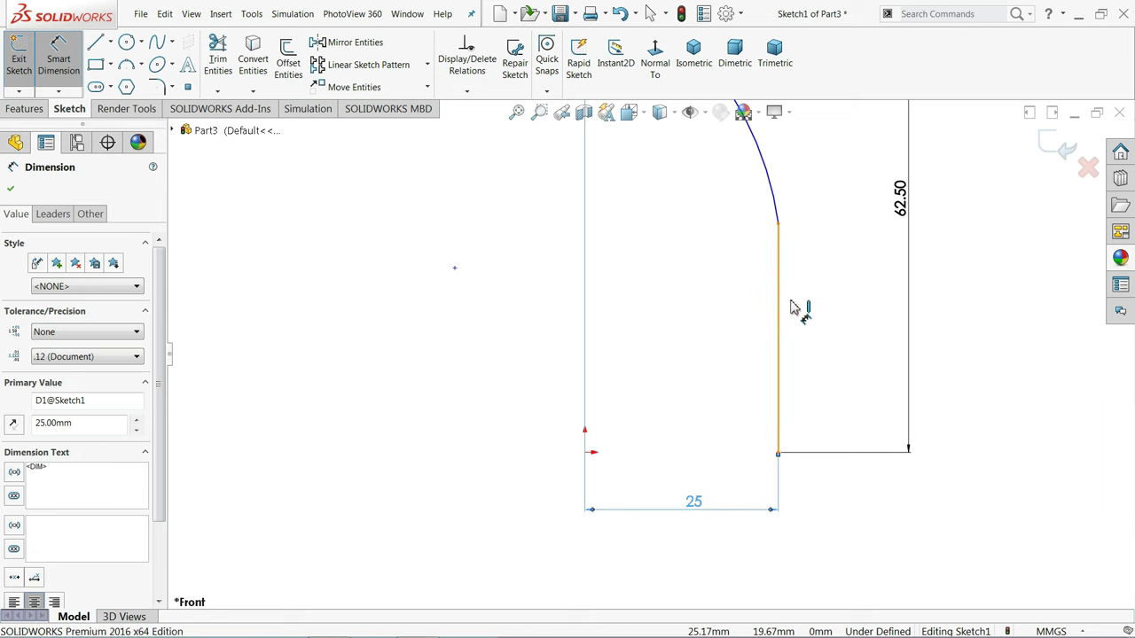
- Dimension the length of the vertical line as 54.5 mm
left_click(780, 307)
left_click(824, 301)
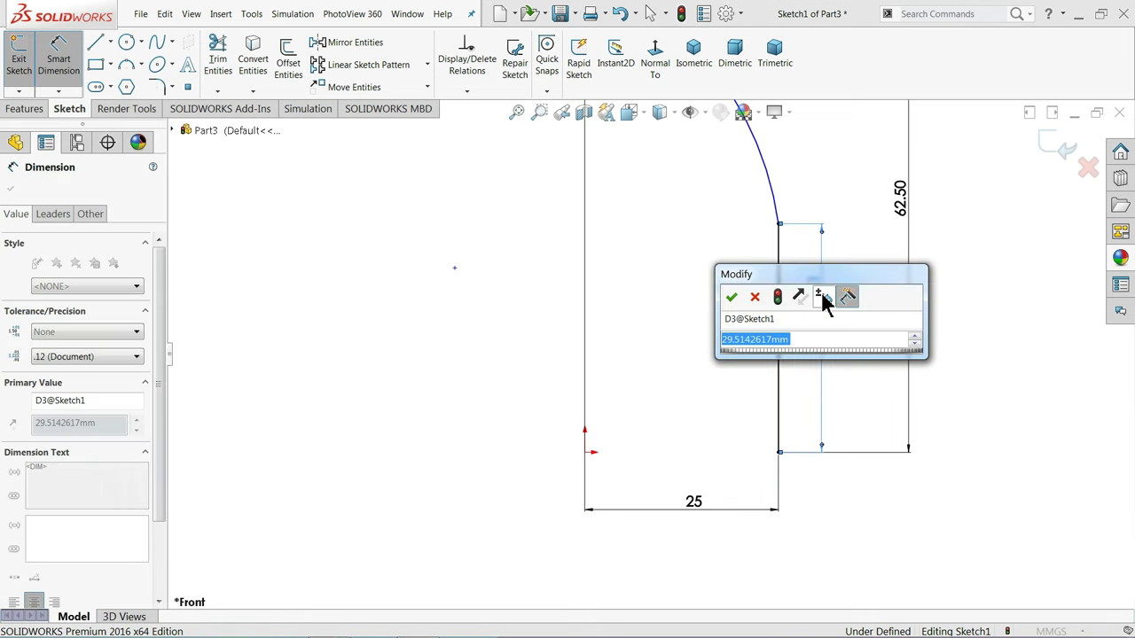
type("54.5")
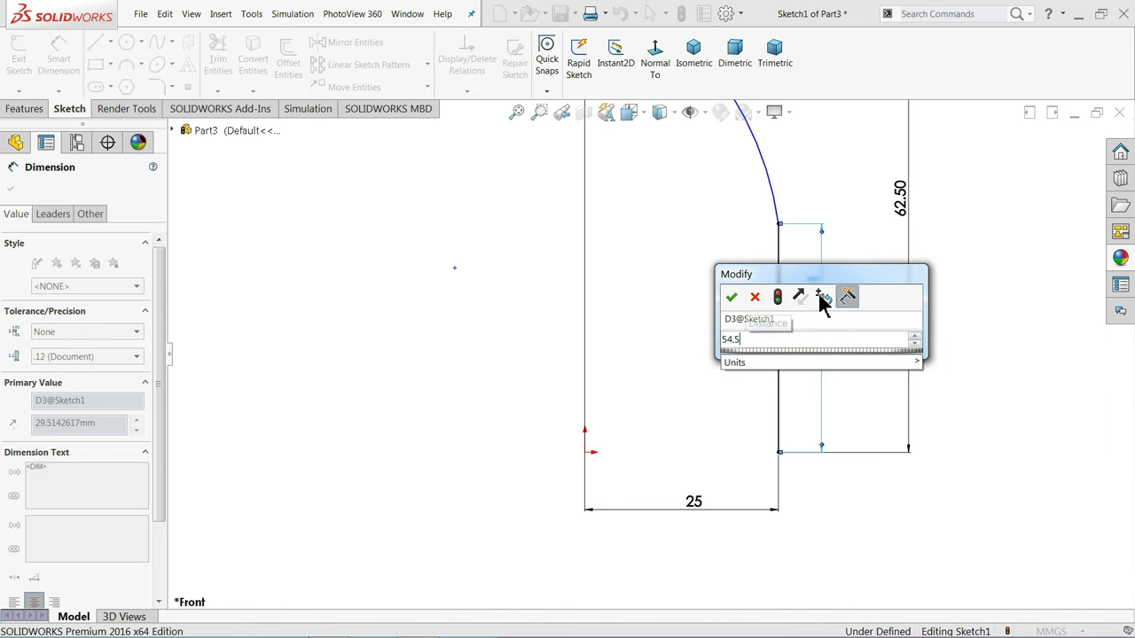
left_click(732, 297)
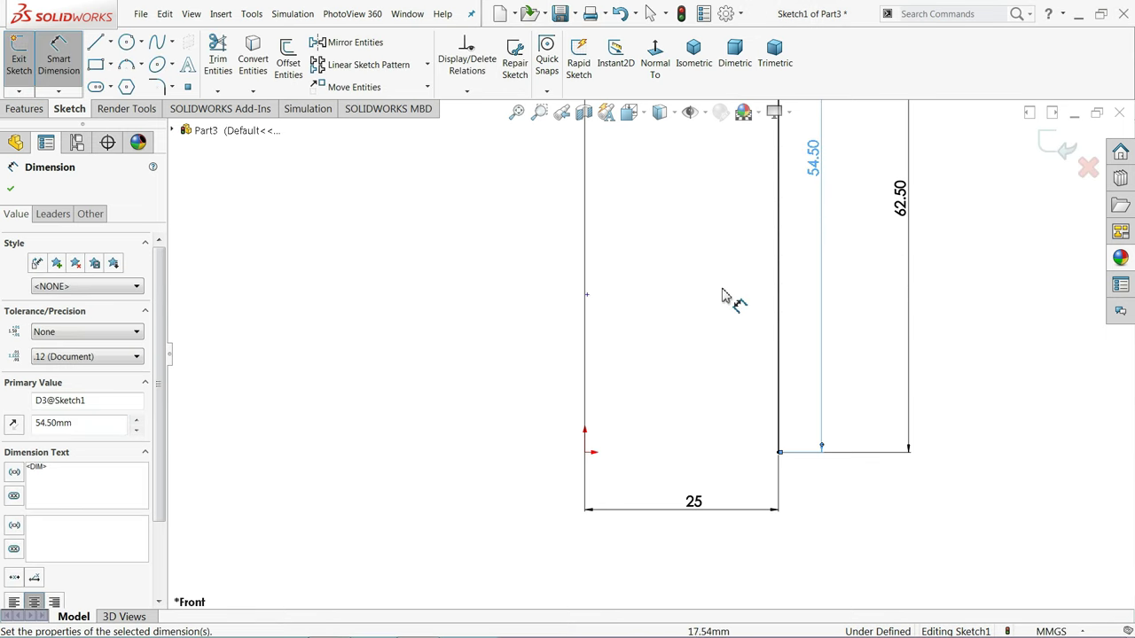
- Dimension the radius of the top arc as 40 mm
scroll(725, 295, "up", 3)
scroll(683, 242, "down", 3)
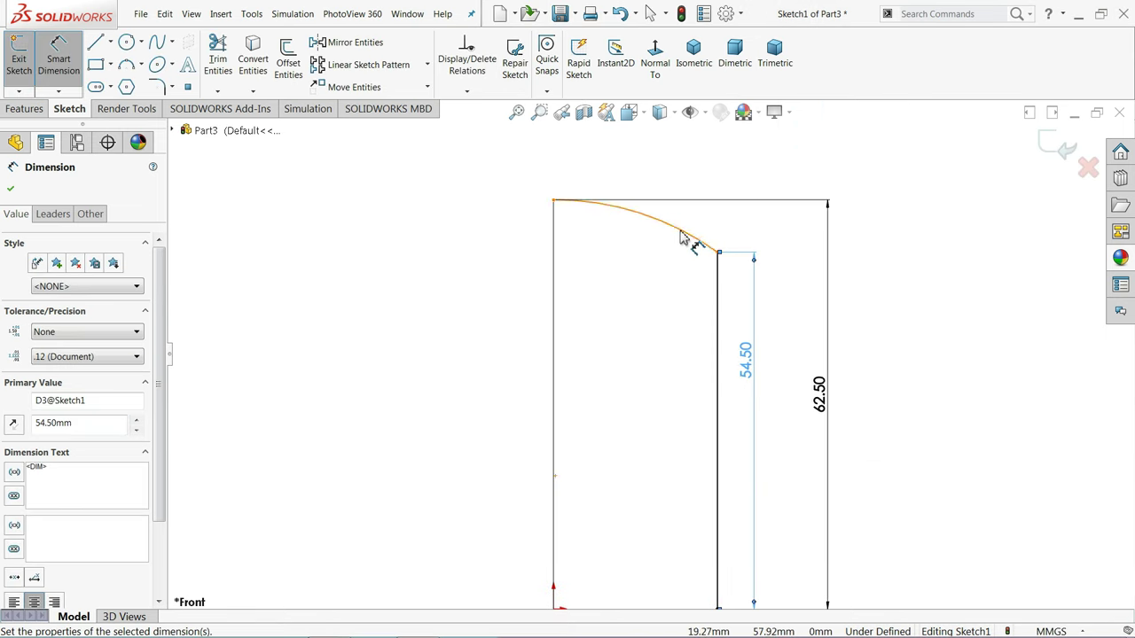
left_click(682, 238)
left_click(720, 172)
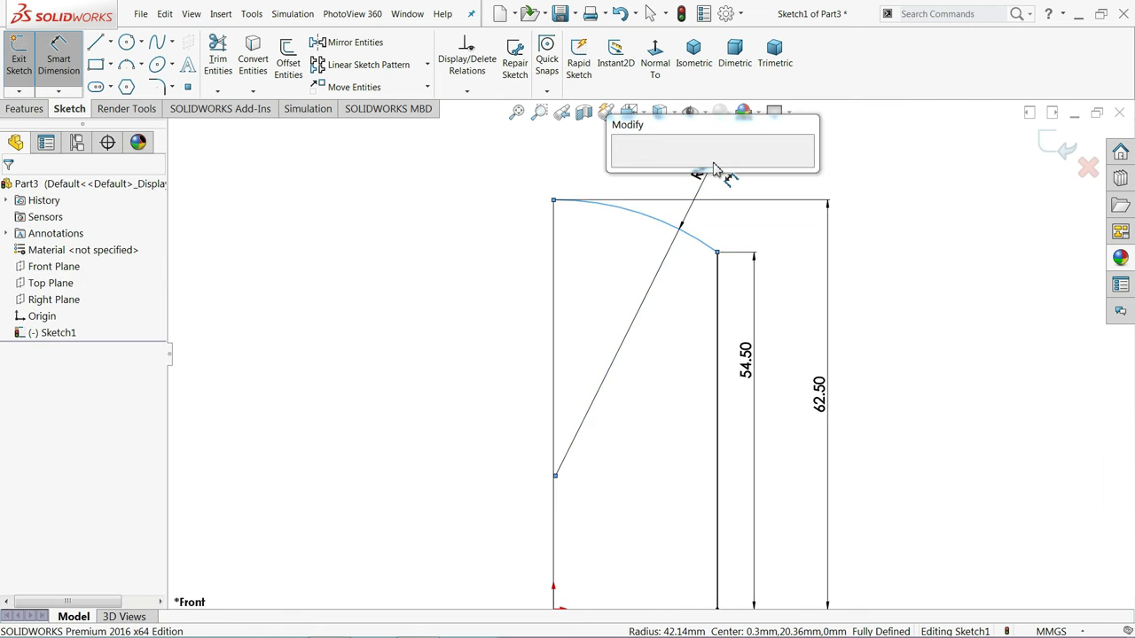
type("40")
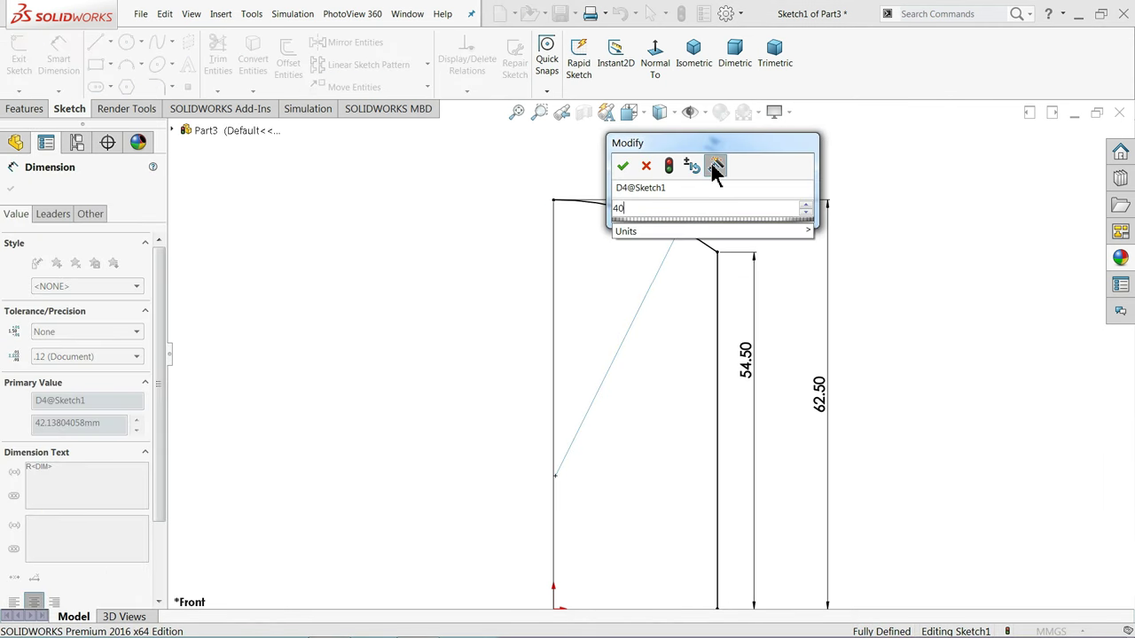
left_click(623, 168)
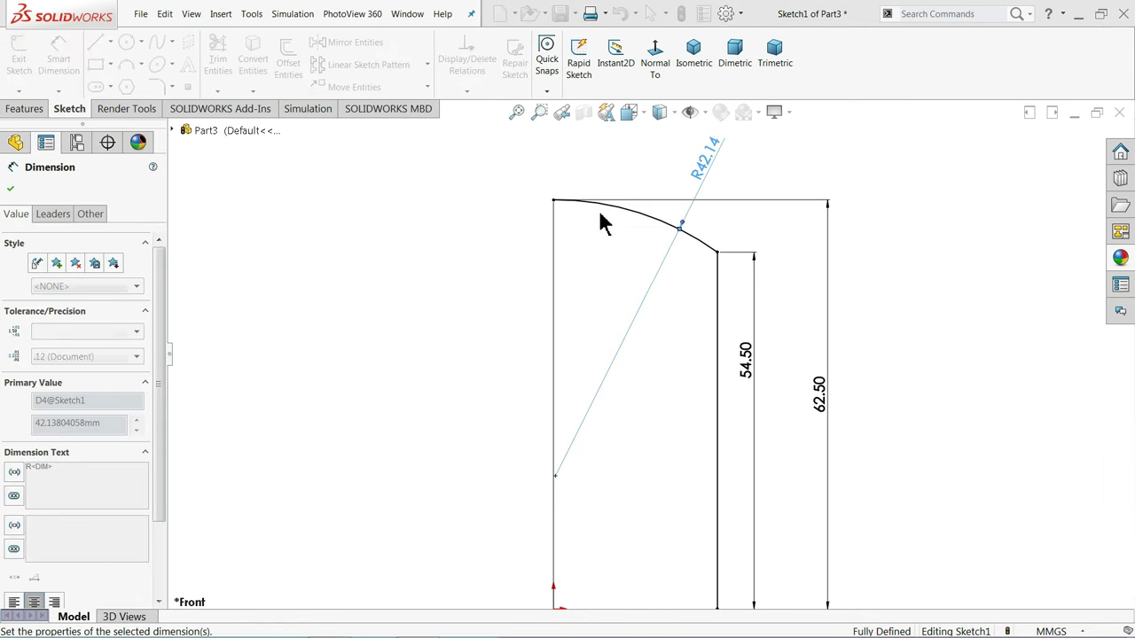
left_click(12, 190)
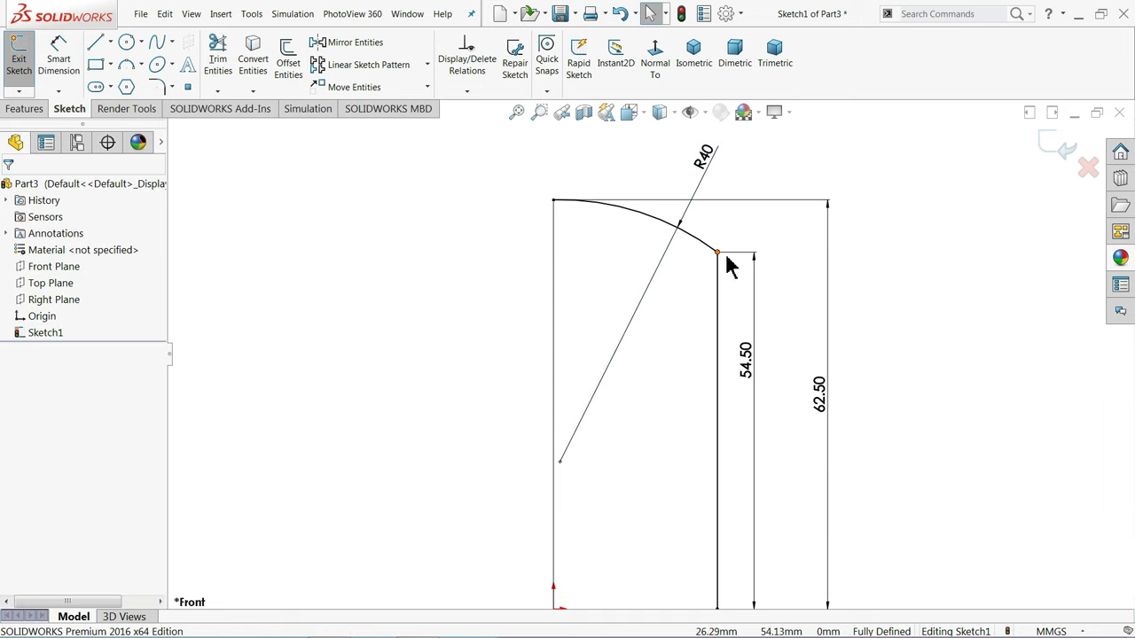
- Sketch a three-sided rectangular notch about 3.4 mm tall on the inner side of the vertical line, below the arc
left_click(99, 46)
scroll(717, 308, "down", 5)
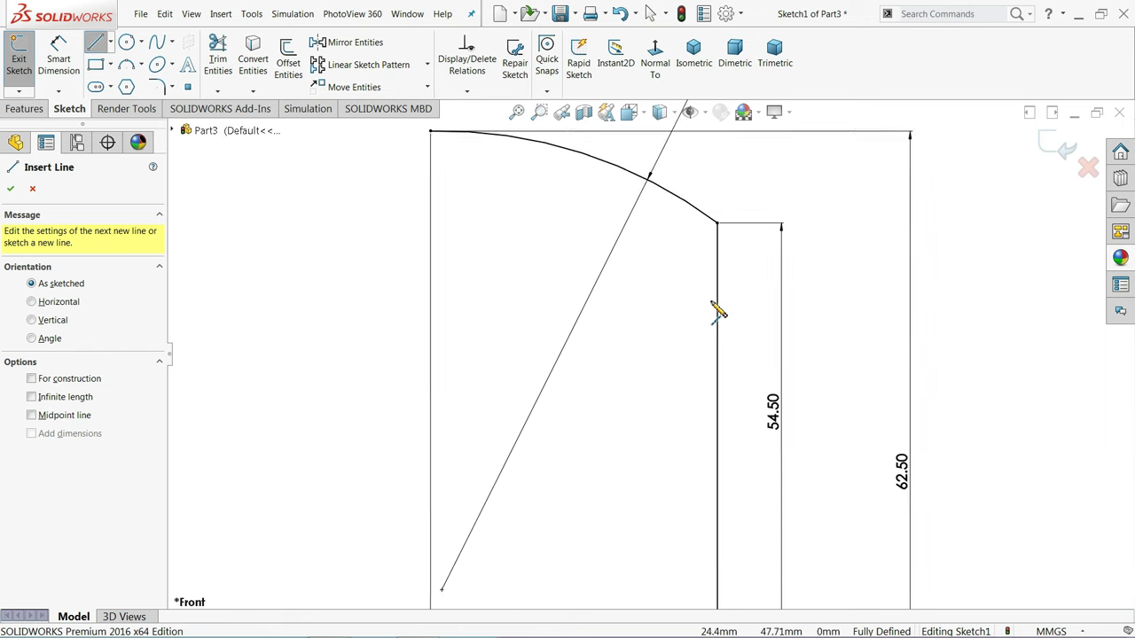
left_click(714, 276)
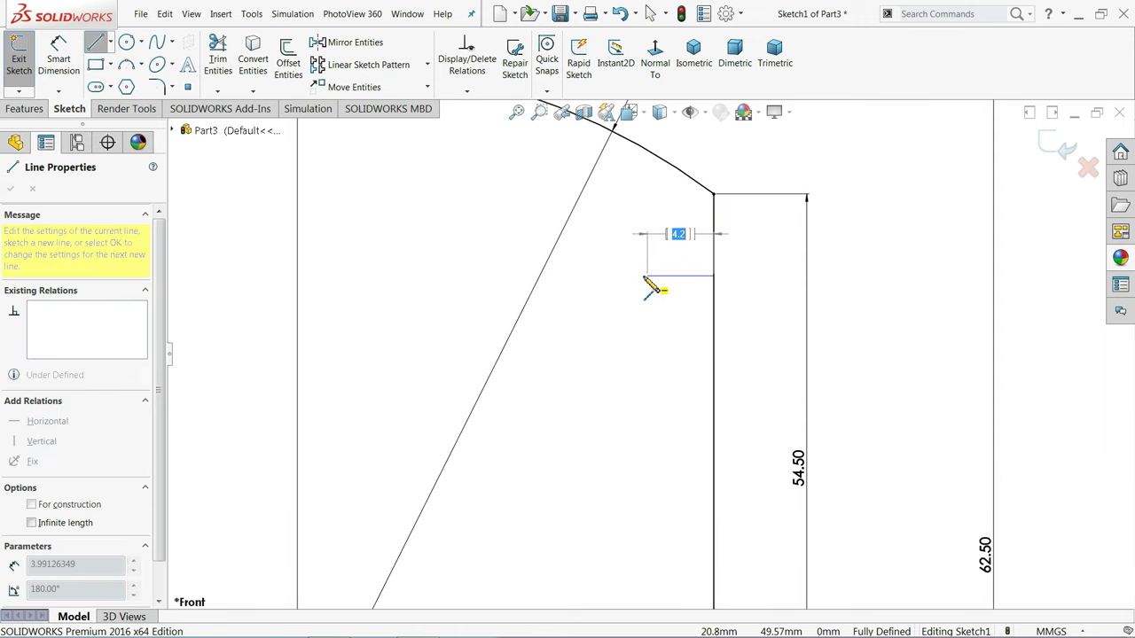
left_click(641, 275)
left_click(641, 333)
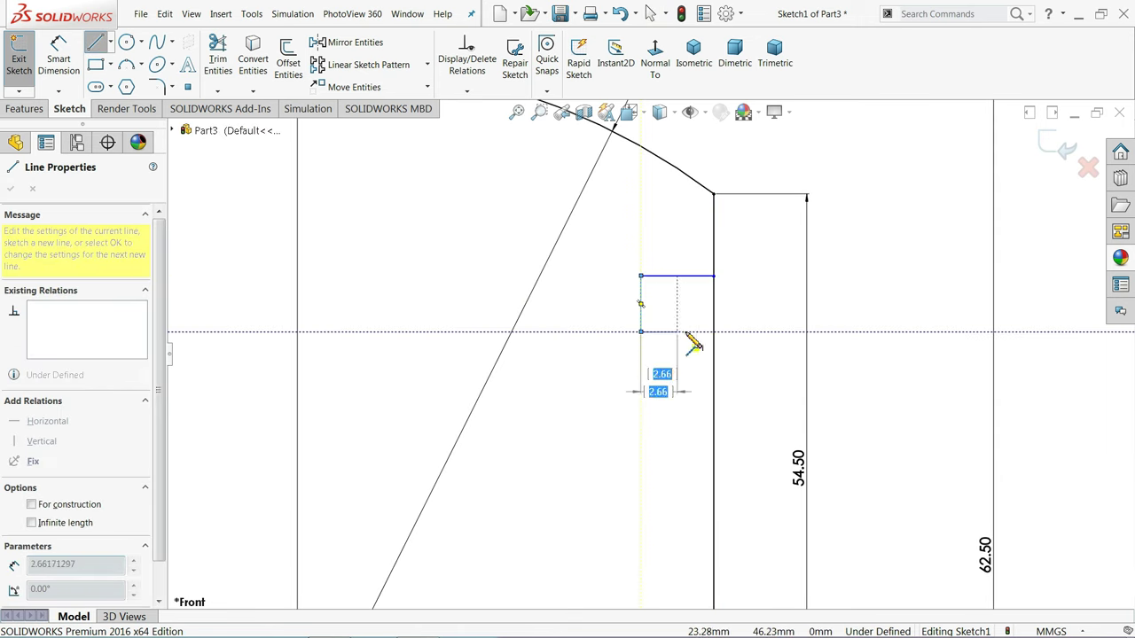
left_click(714, 332)
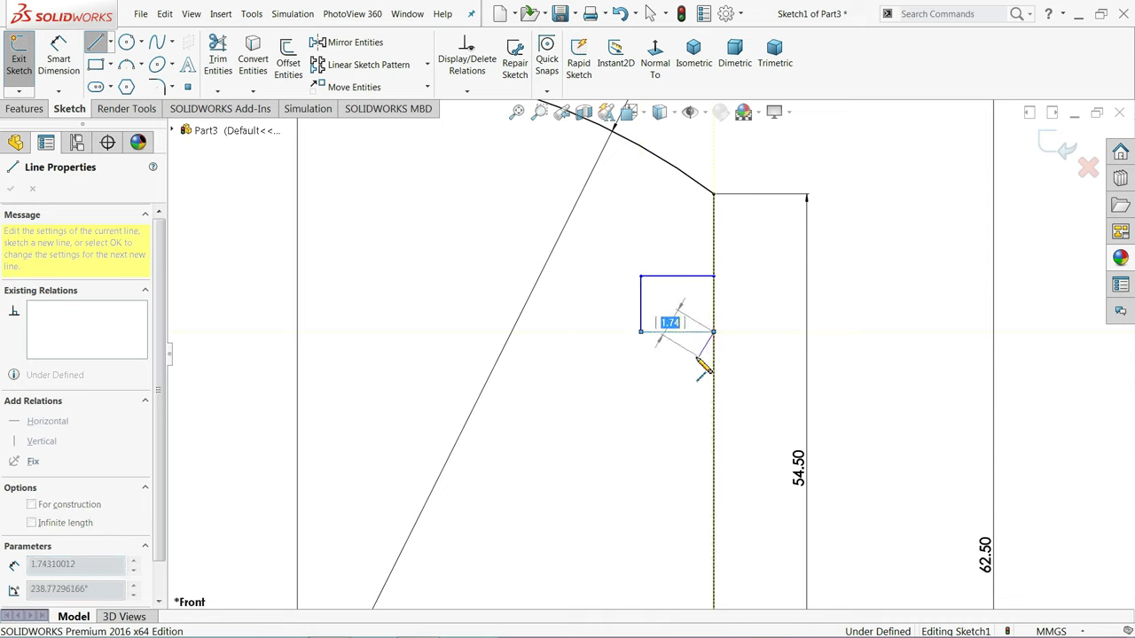
key("Escape")
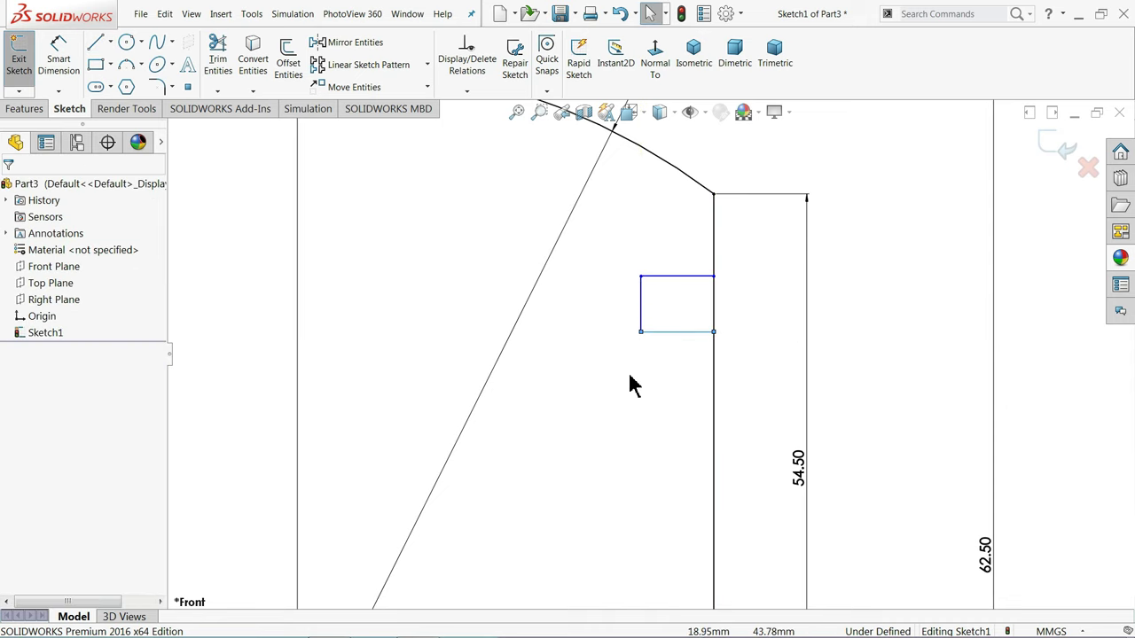
- Sketch a second three-sided notch about 4.2 mm wide and 3.7 mm tall on the vertical line, below the first notch
left_click(95, 42)
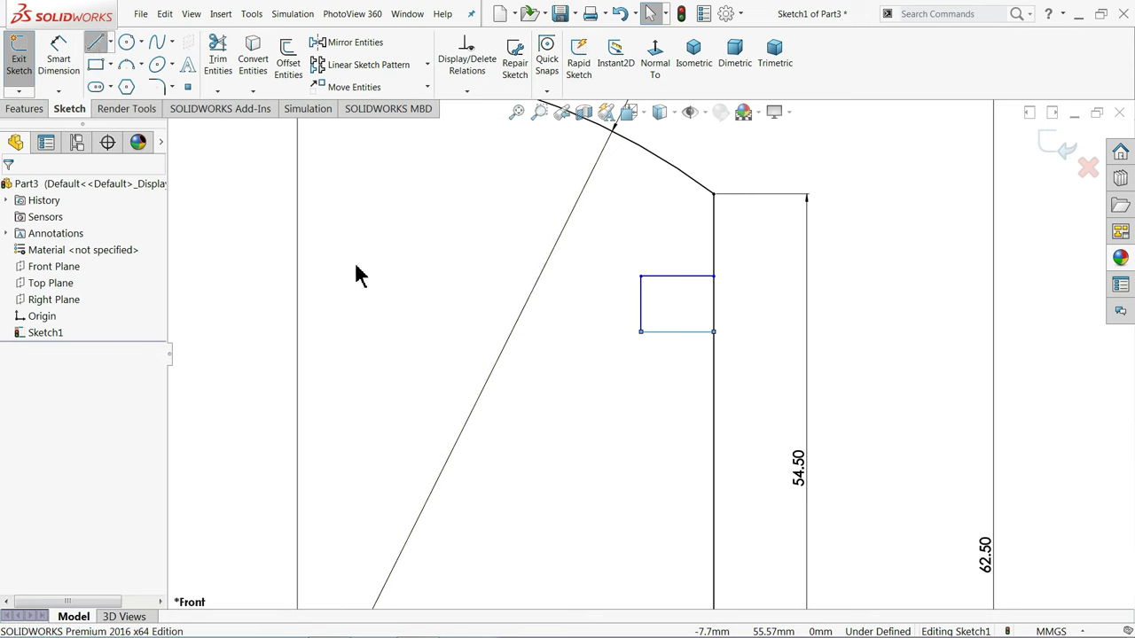
left_click(713, 400)
left_click(645, 401)
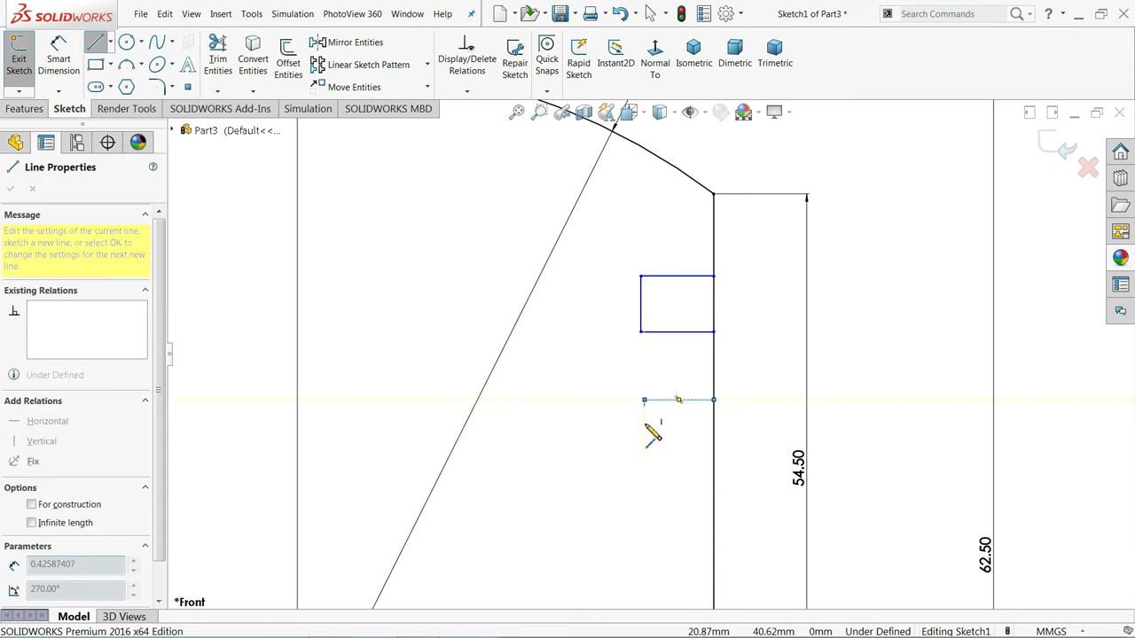
key("Return")
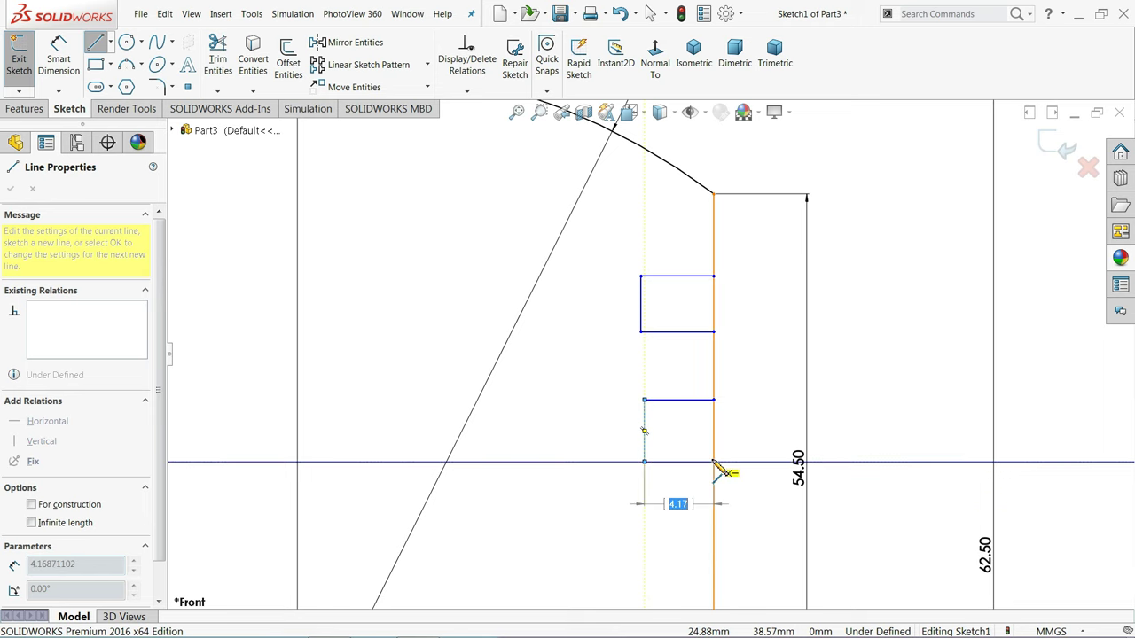
left_click(715, 462)
right_click(738, 444)
left_click(759, 446)
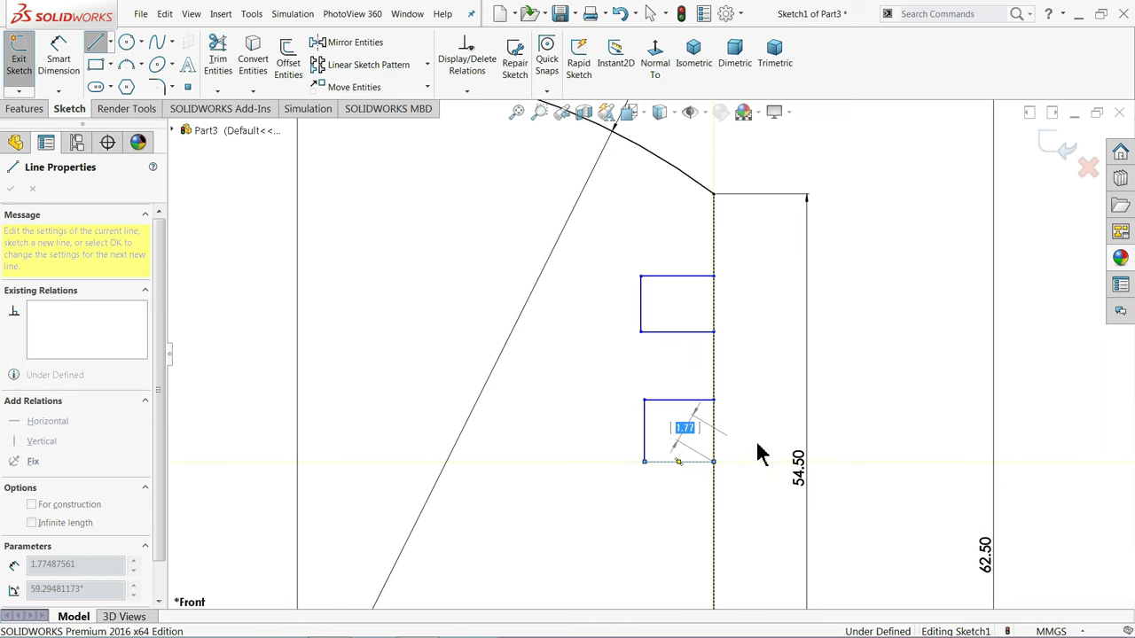
- Make the inner vertical edges of the two notches collinear
left_click(646, 437)
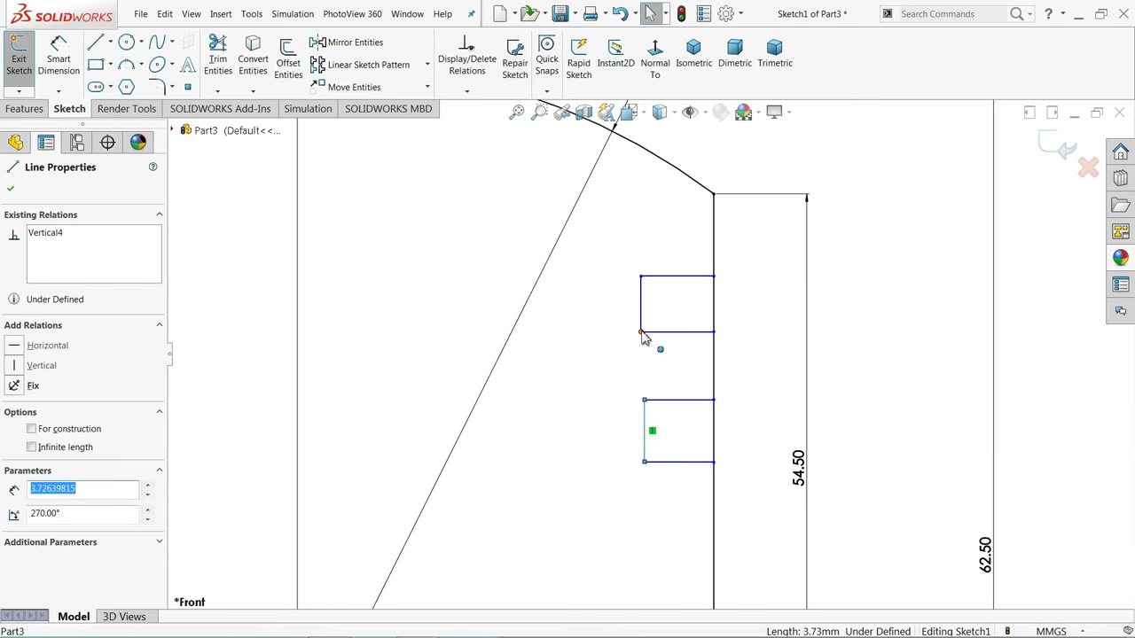
left_click(641, 305, "ctrl")
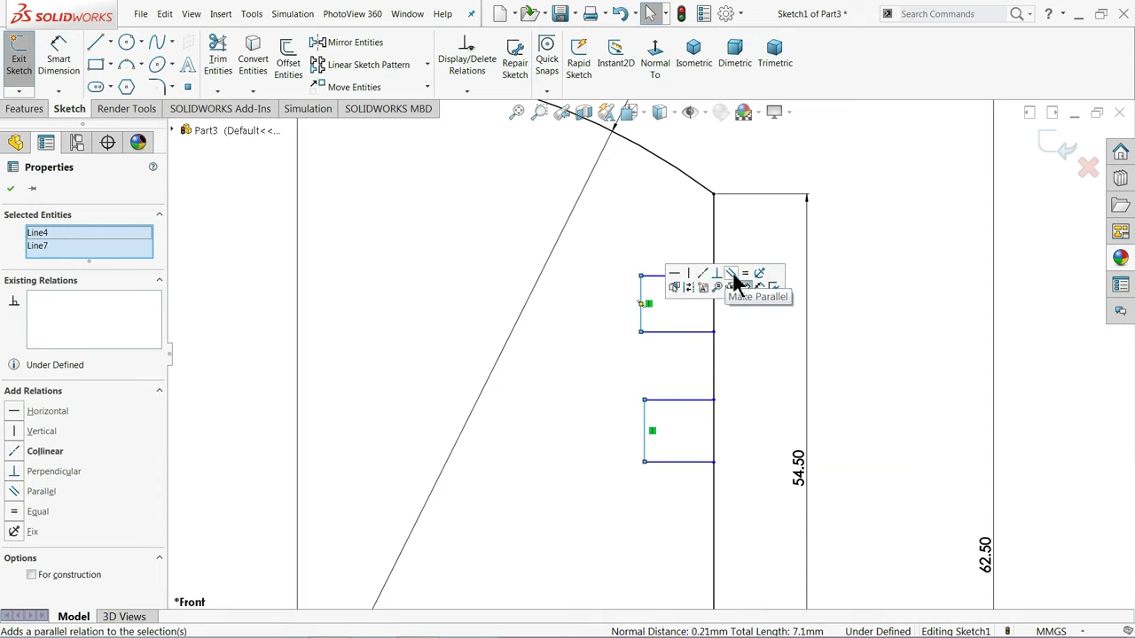
left_click(703, 282)
left_click(605, 352)
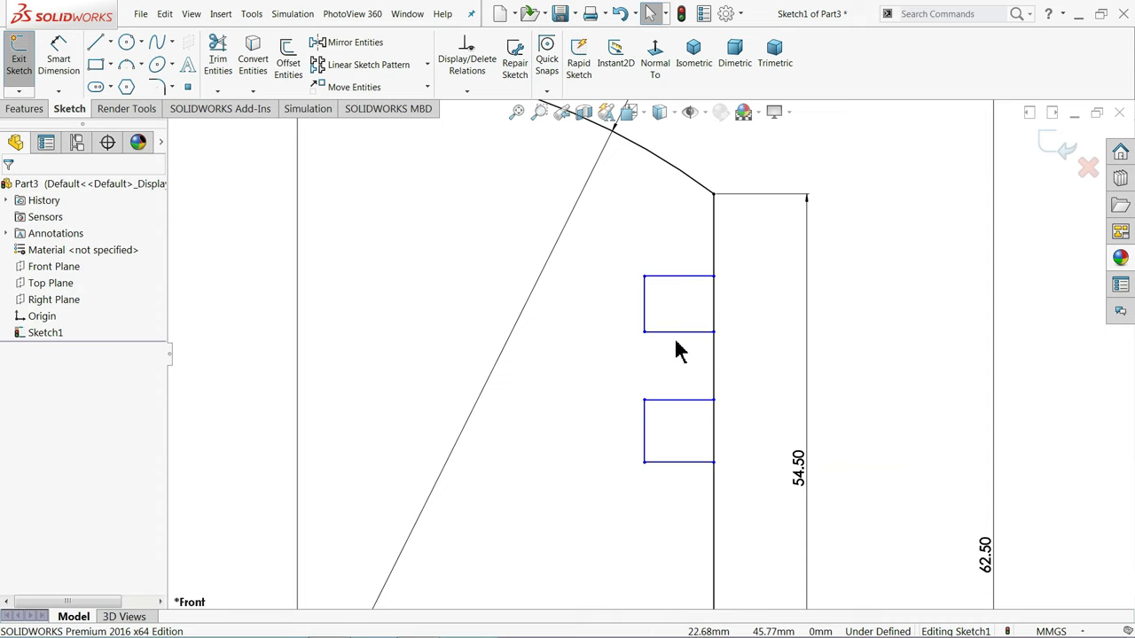
- Dimension the vertical distance from the arc's lower endpoint to the upper notch's top edge as 5 mm
scroll(683, 337, "up", 3)
scroll(664, 387, "down", 3)
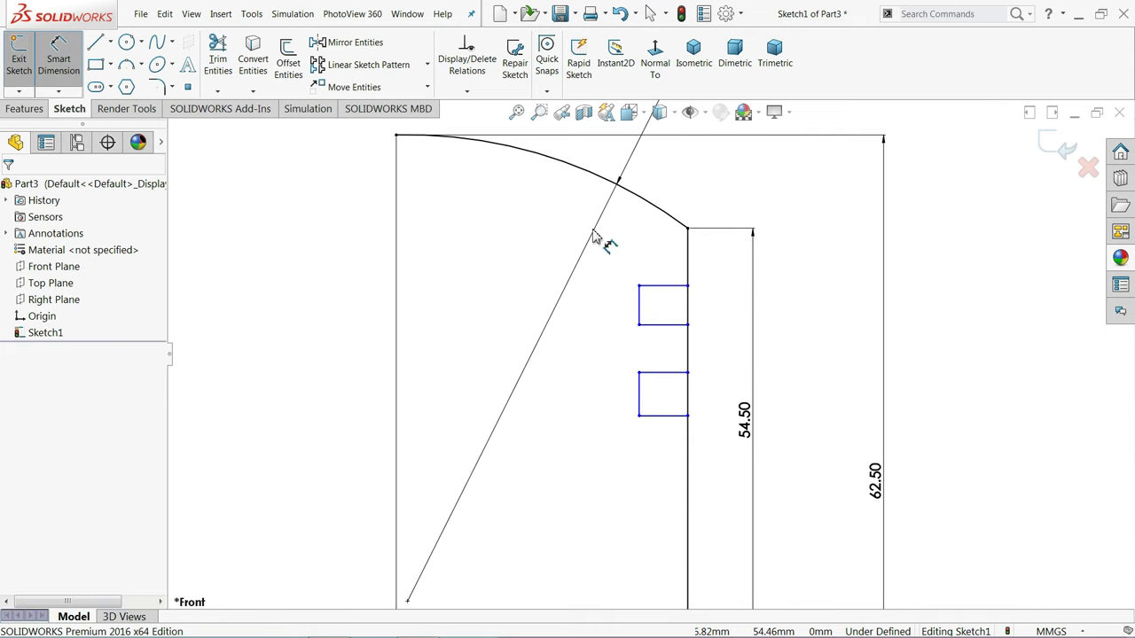
left_click(688, 230)
left_click(673, 286)
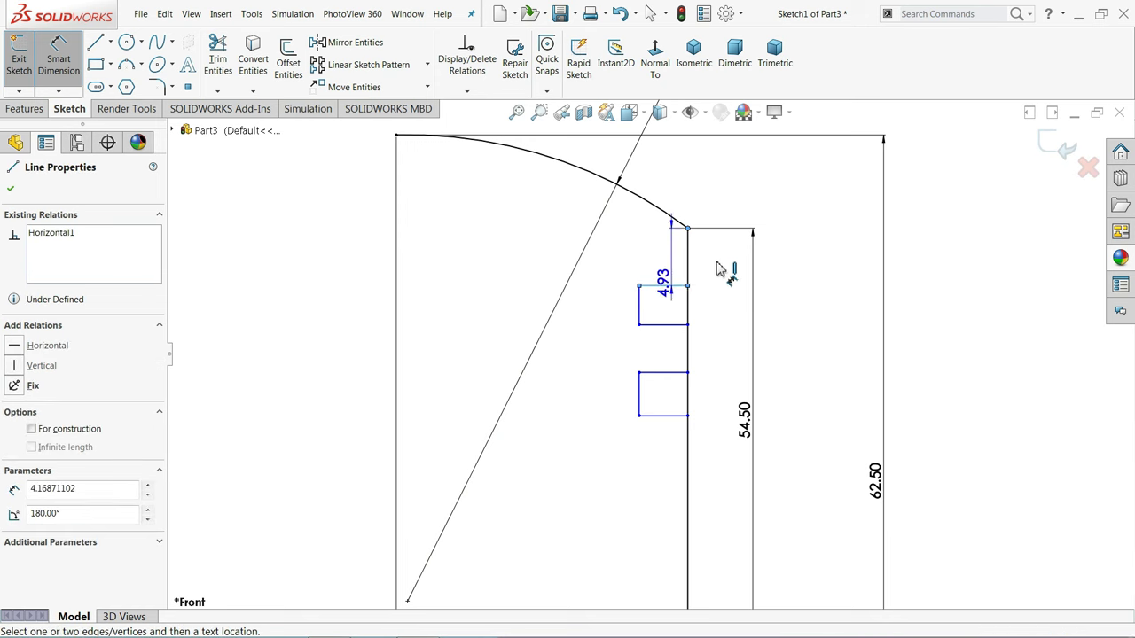
left_click(714, 272)
type("5")
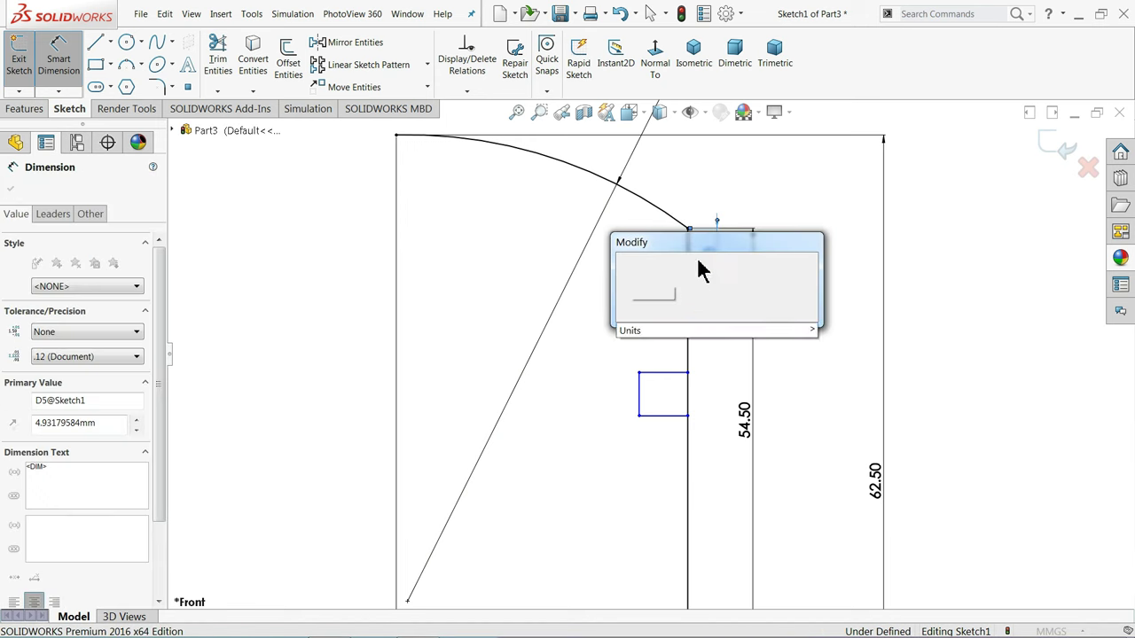
key("Return")
- Dimension the heights of the upper and lower notches as 2.5 mm each
left_click(640, 312)
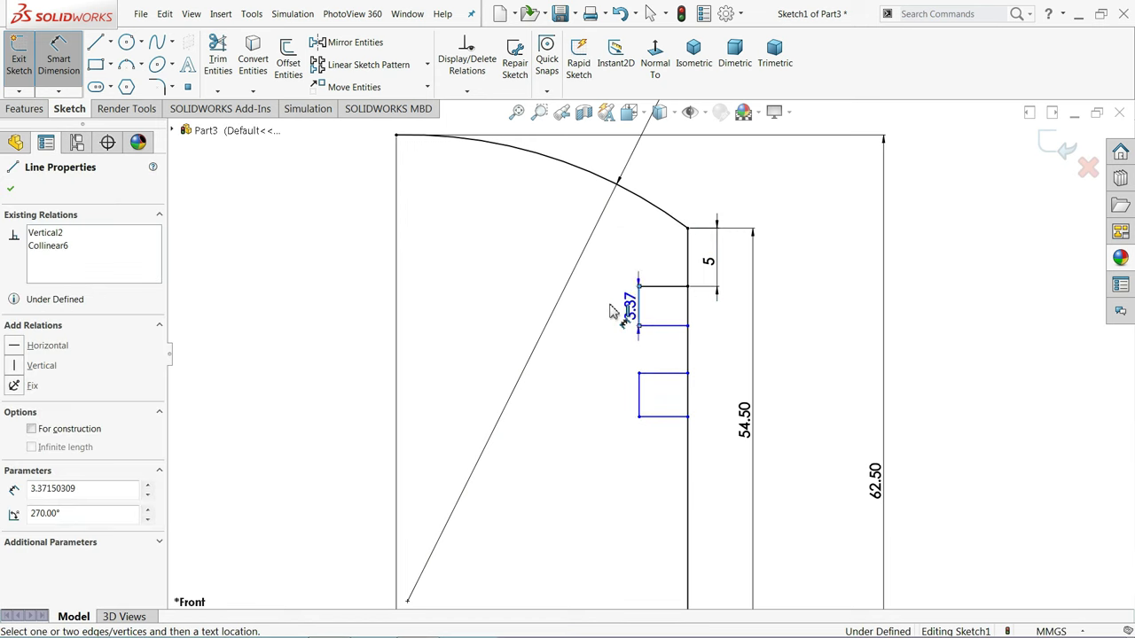
left_click(608, 313)
type("2.5")
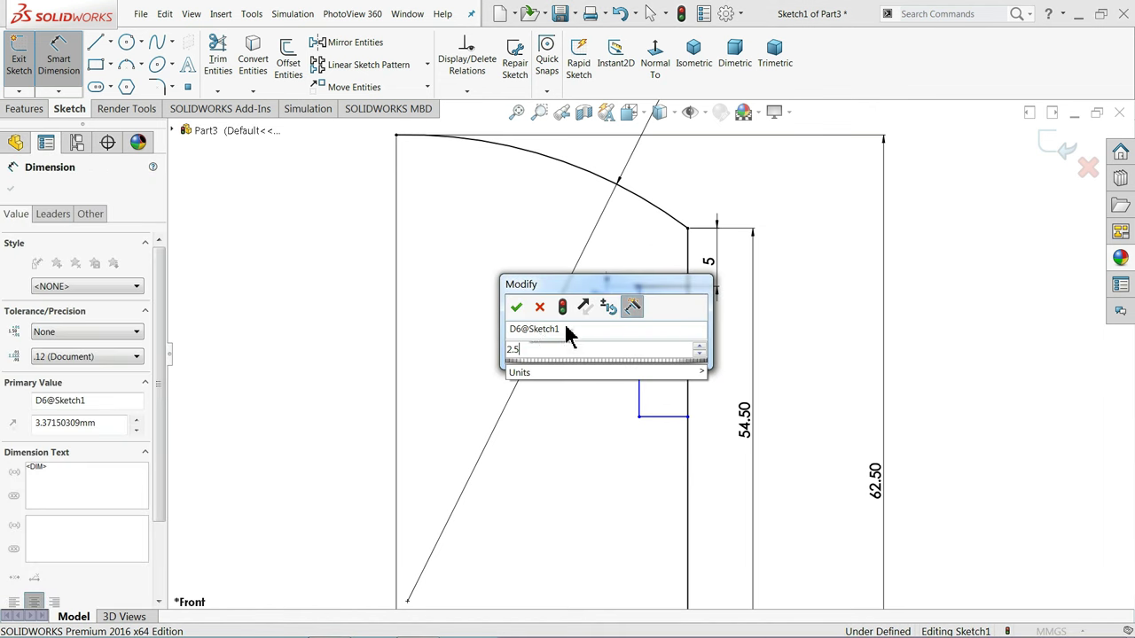
left_click(517, 307)
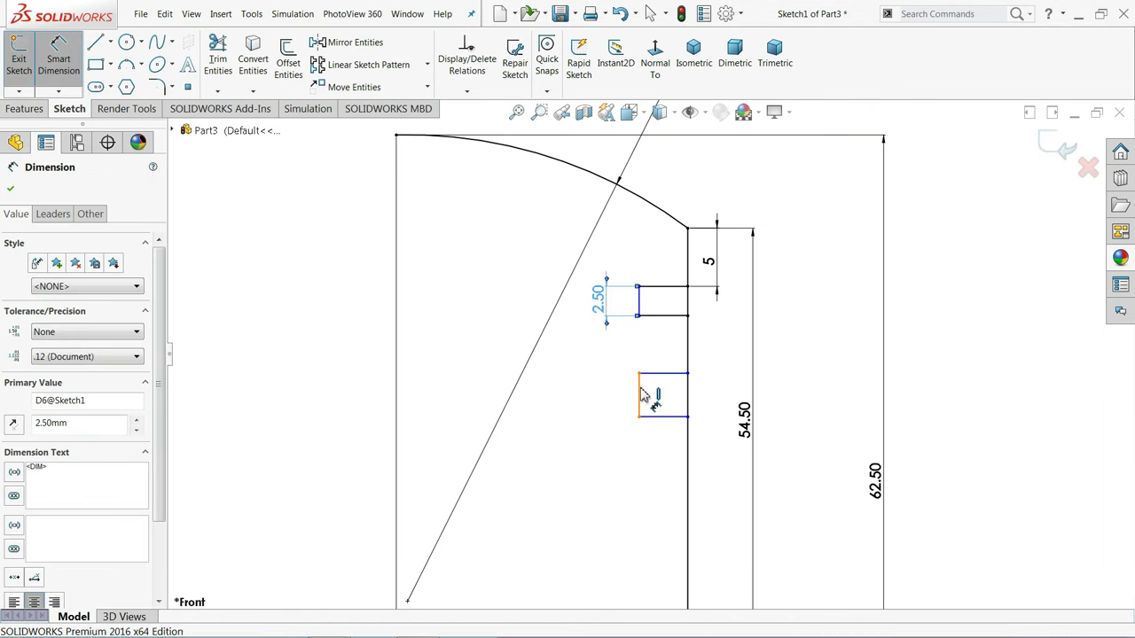
left_click(640, 396)
left_click(603, 400)
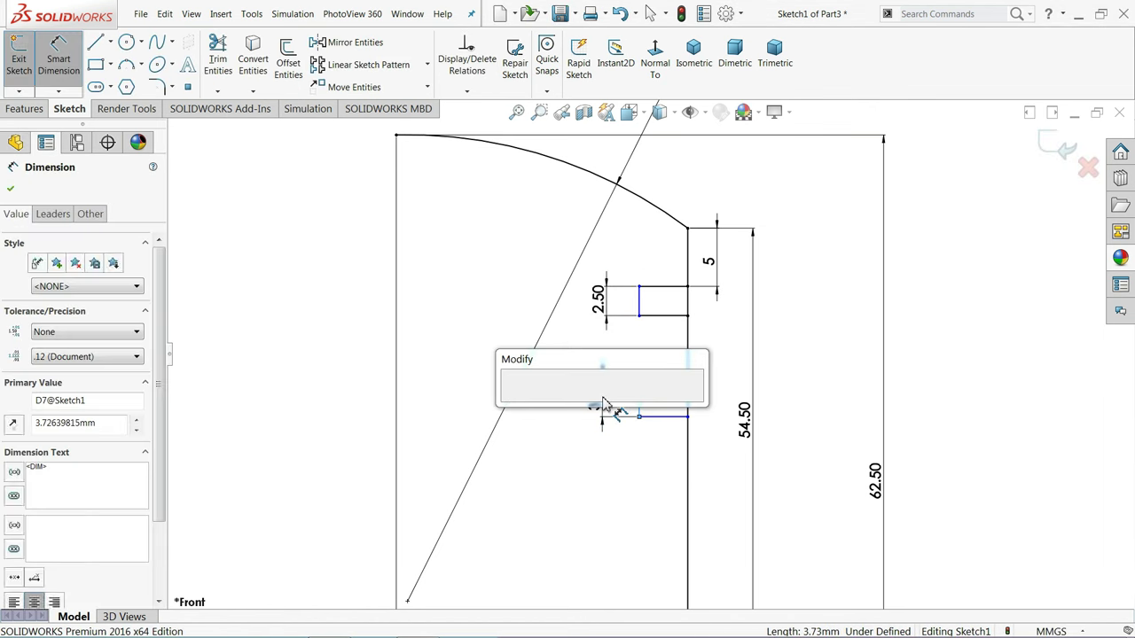
left_click(603, 406)
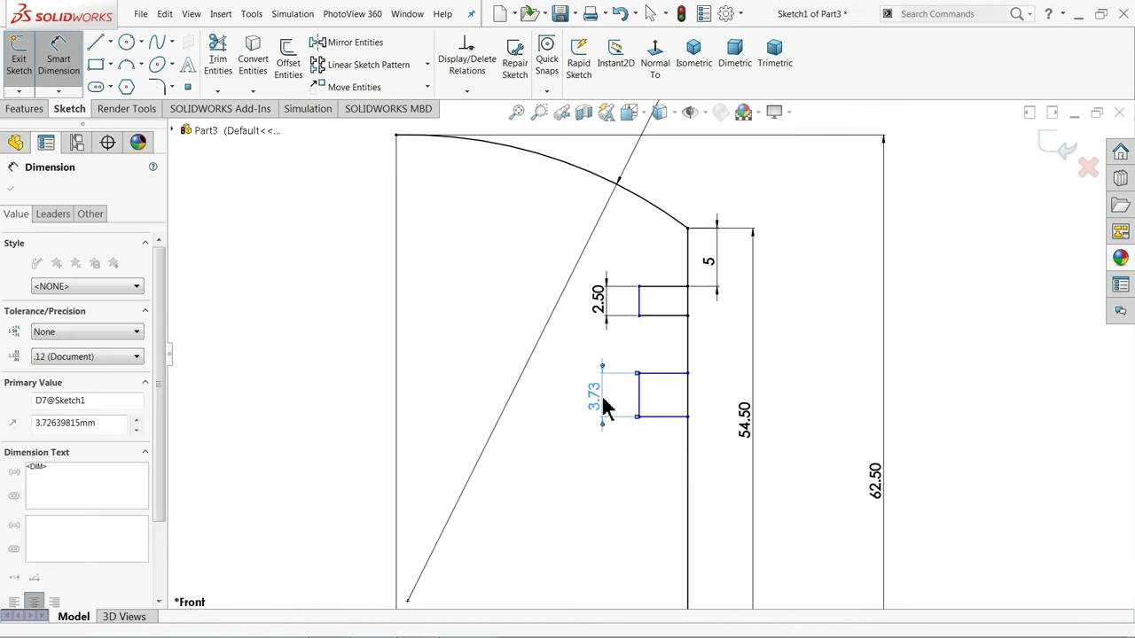
- Dimension the gap between the upper notch's bottom edge and the lower notch's top edge as 3 mm
left_click(678, 316)
left_click(664, 388)
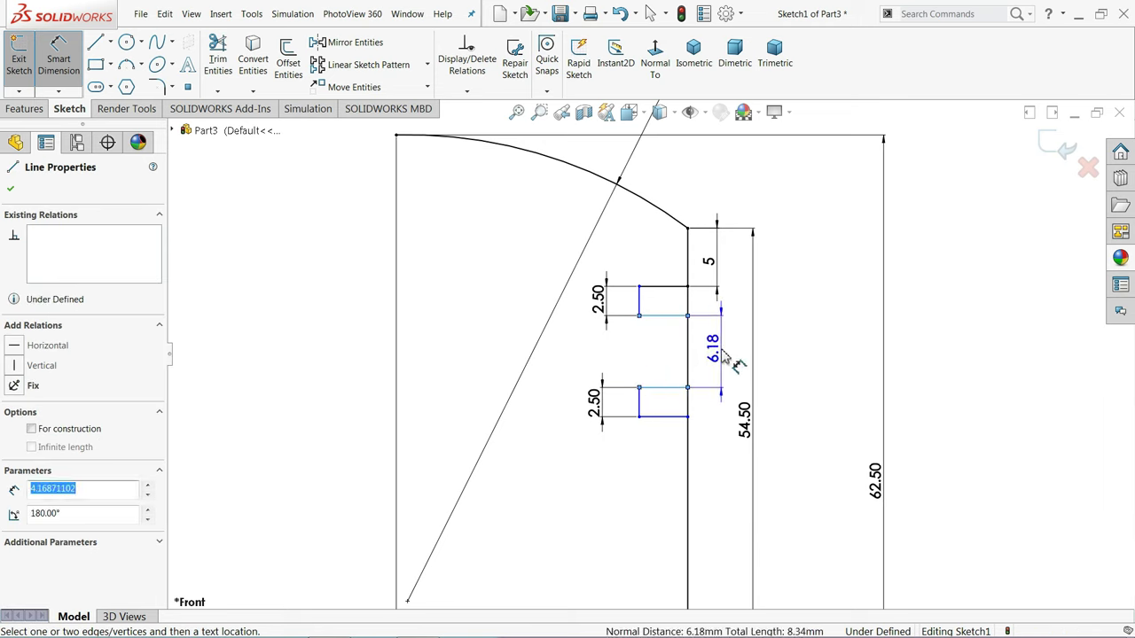
left_click(714, 364)
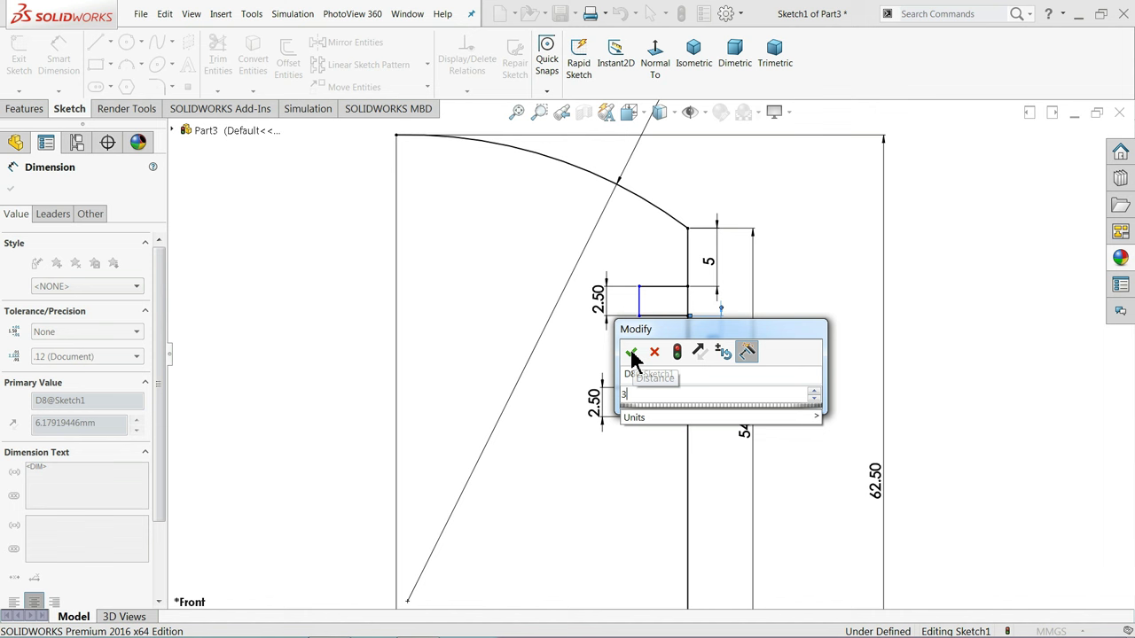
type("3")
key("Return")
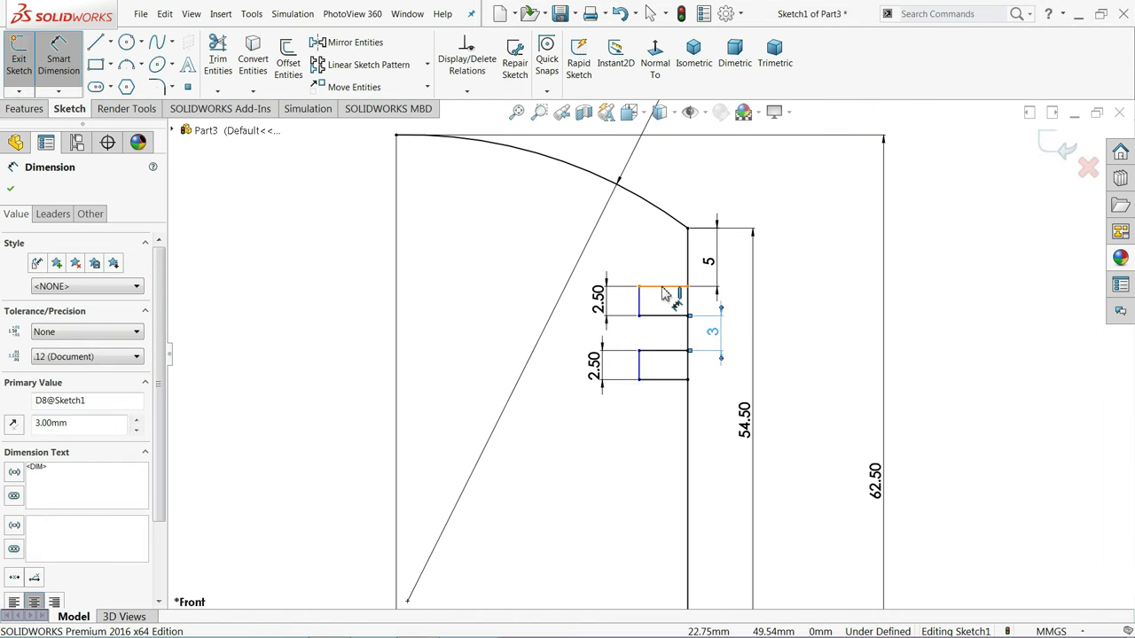
- Dimension the horizontal depth of the notches as 2.5 mm, using the upper notch's top edge
left_click(676, 287)
left_click(684, 165)
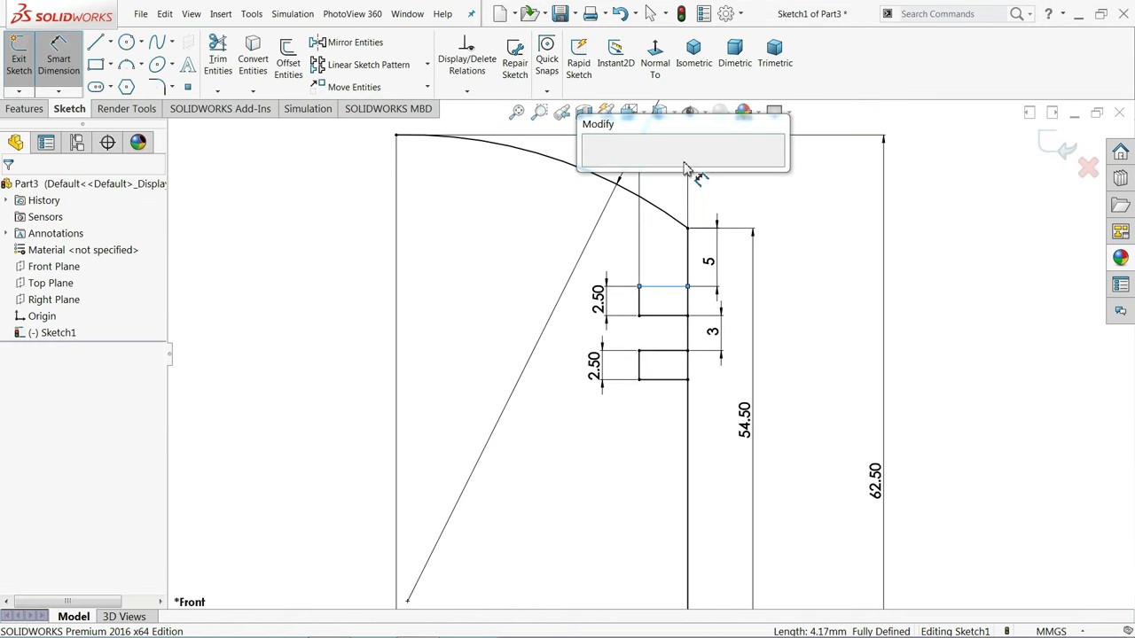
type("2.5")
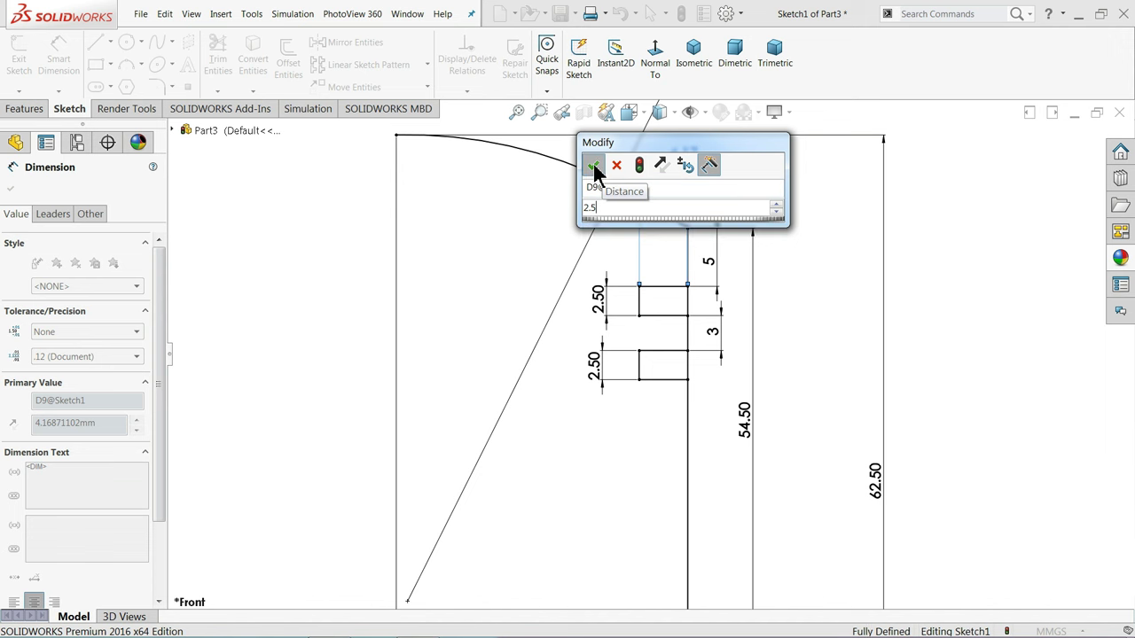
left_click(593, 166)
- Power trim the vertical line segments that close off the two notches so the grooves are open outward
scroll(681, 311, "down", 1)
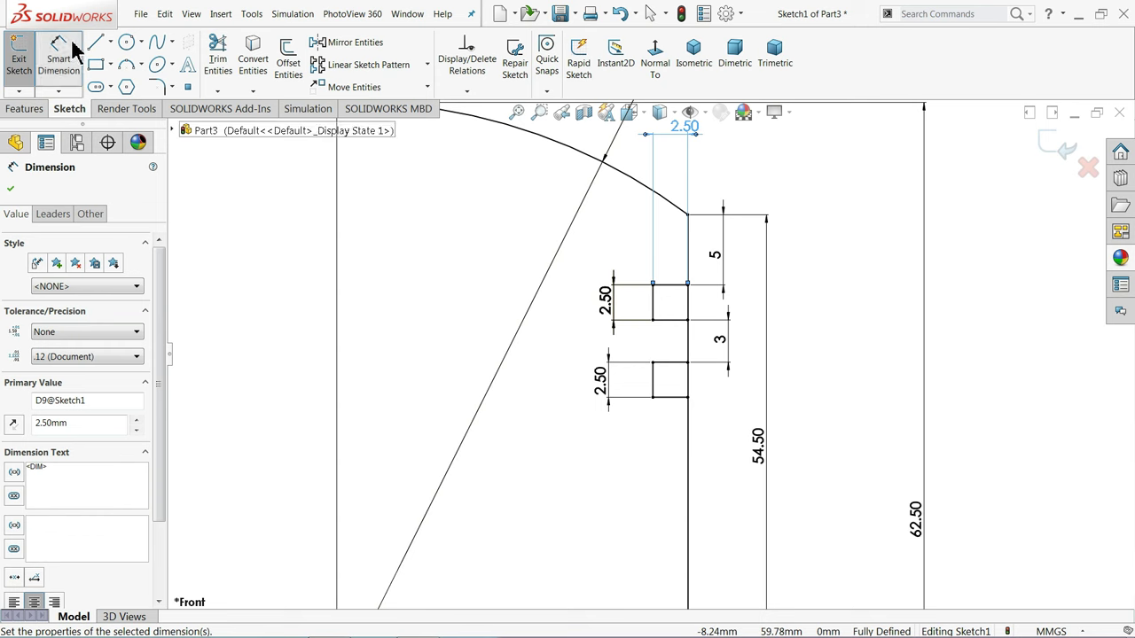
left_click(216, 59)
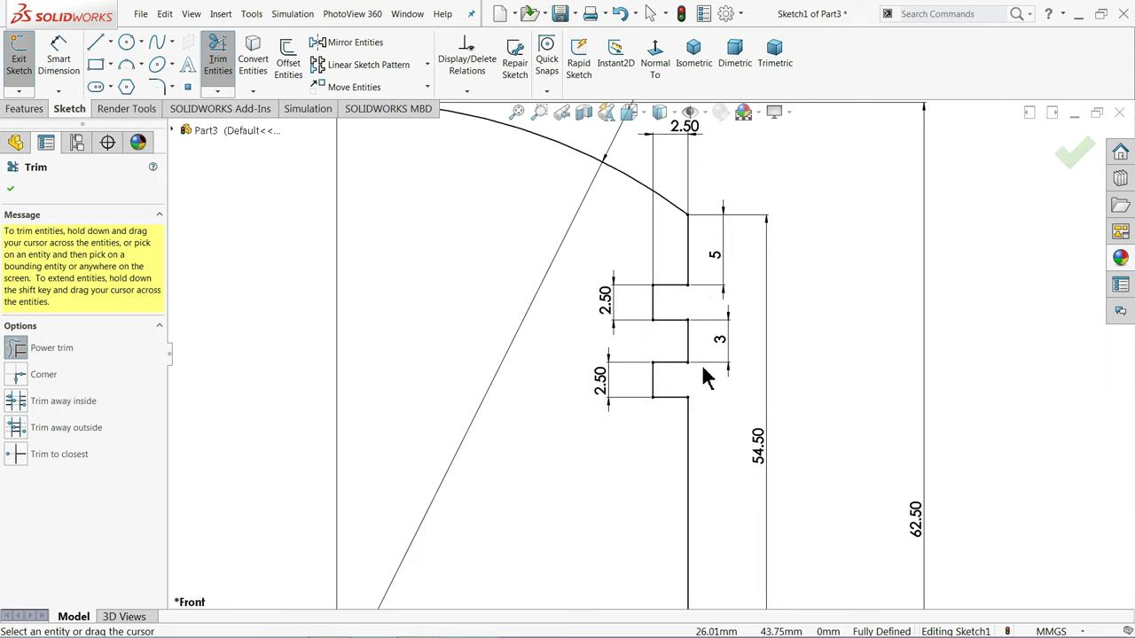
left_click(13, 190)
- Offset the whole profile chain 2 mm inward, reversed, with line-capped ends and an added dimension
scroll(730, 335, "up", 5)
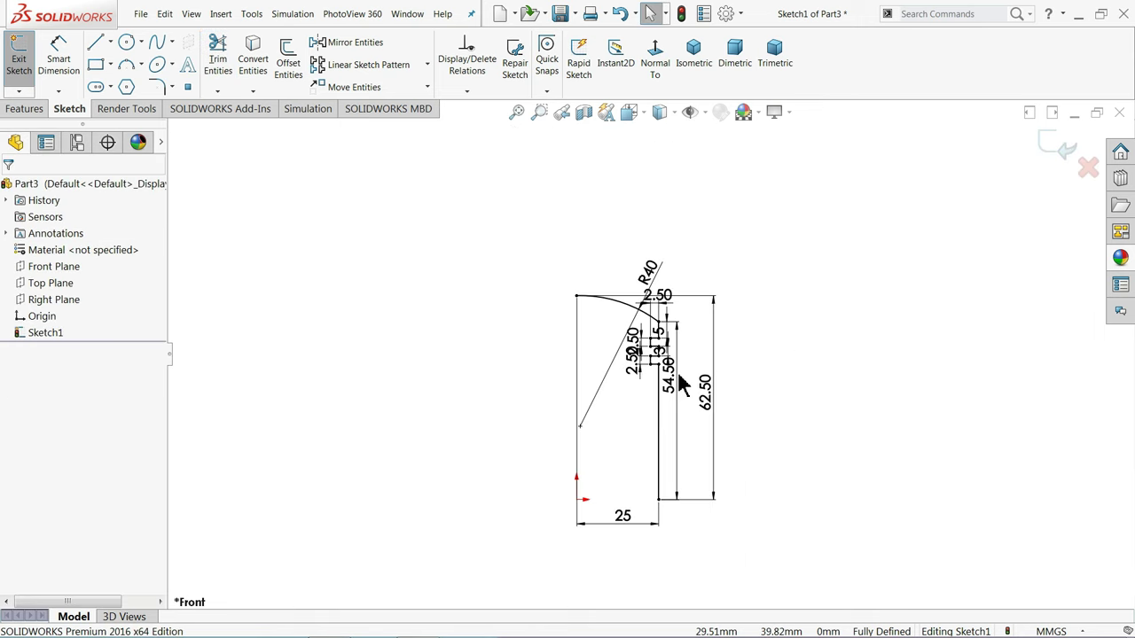
scroll(664, 413, "down", 2)
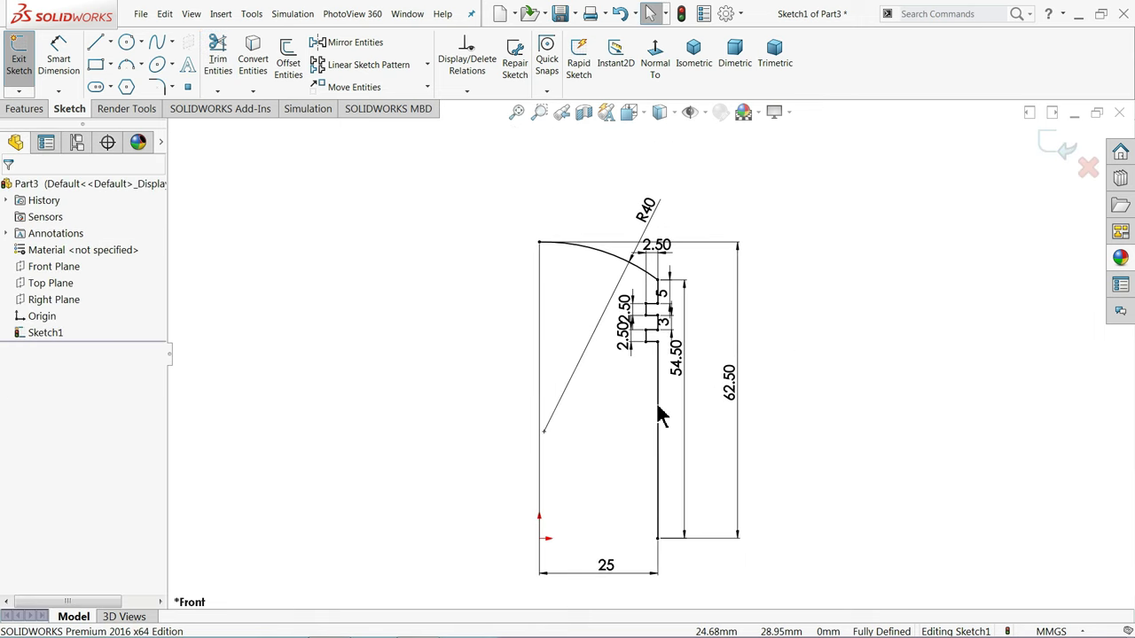
left_click(289, 62)
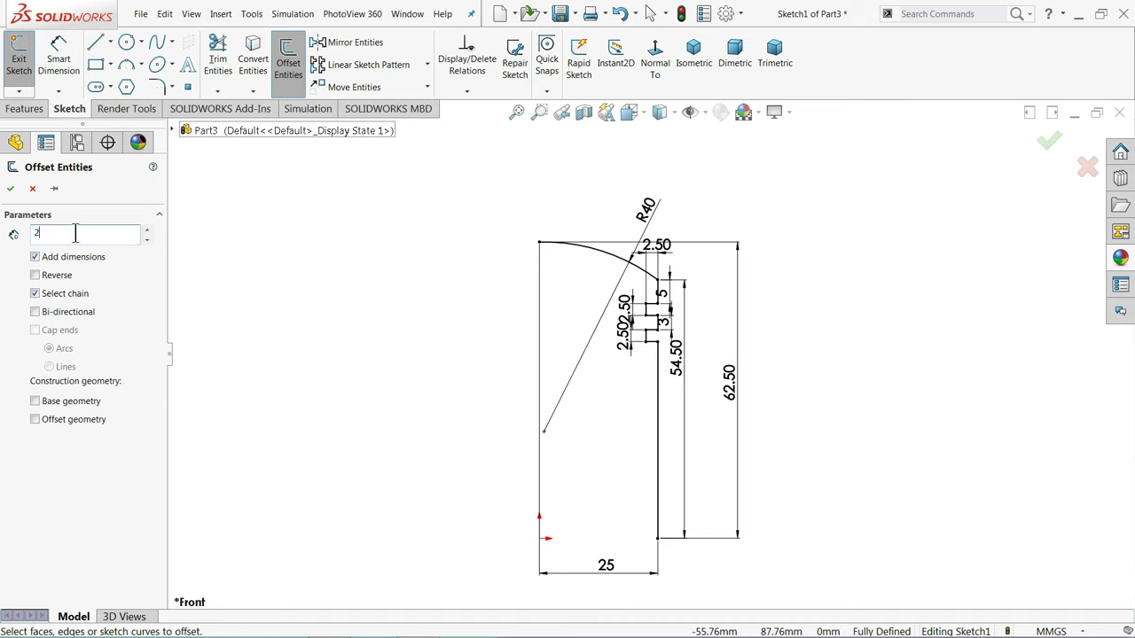
type("2")
left_click(614, 256)
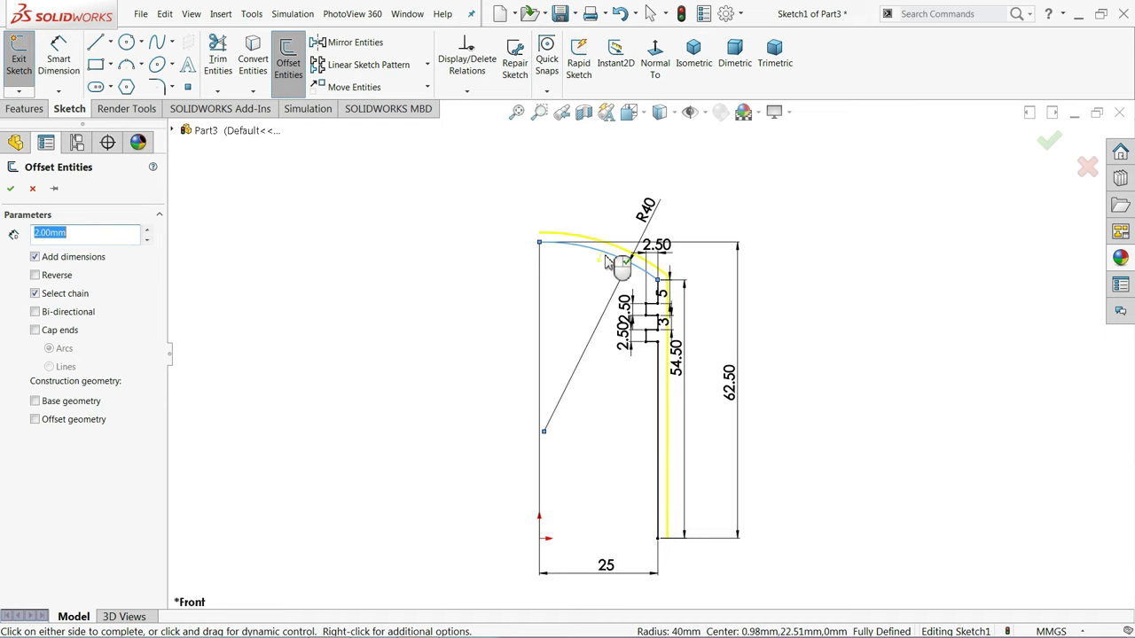
left_click(35, 275)
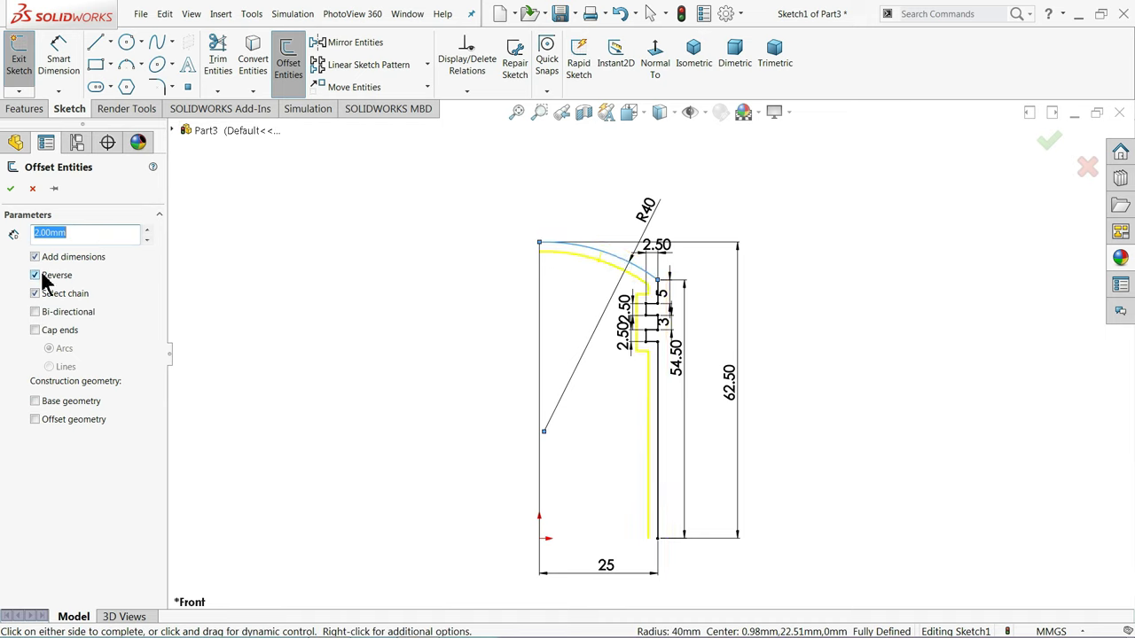
scroll(661, 359, "down", 1)
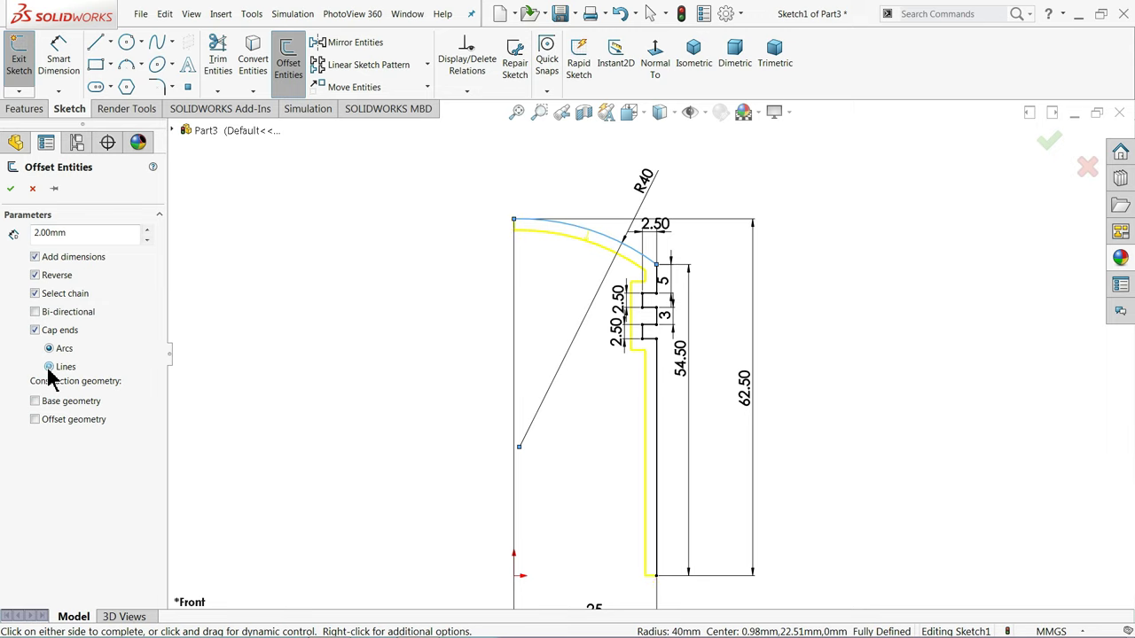
scroll(627, 419, "up", 1)
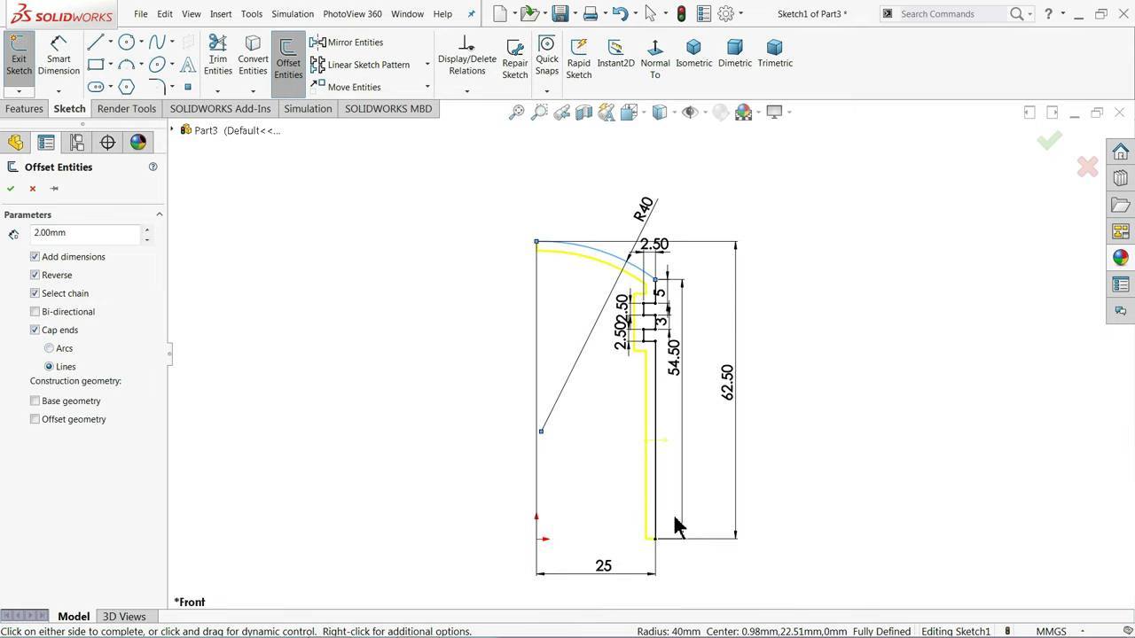
scroll(675, 527, "down", 1)
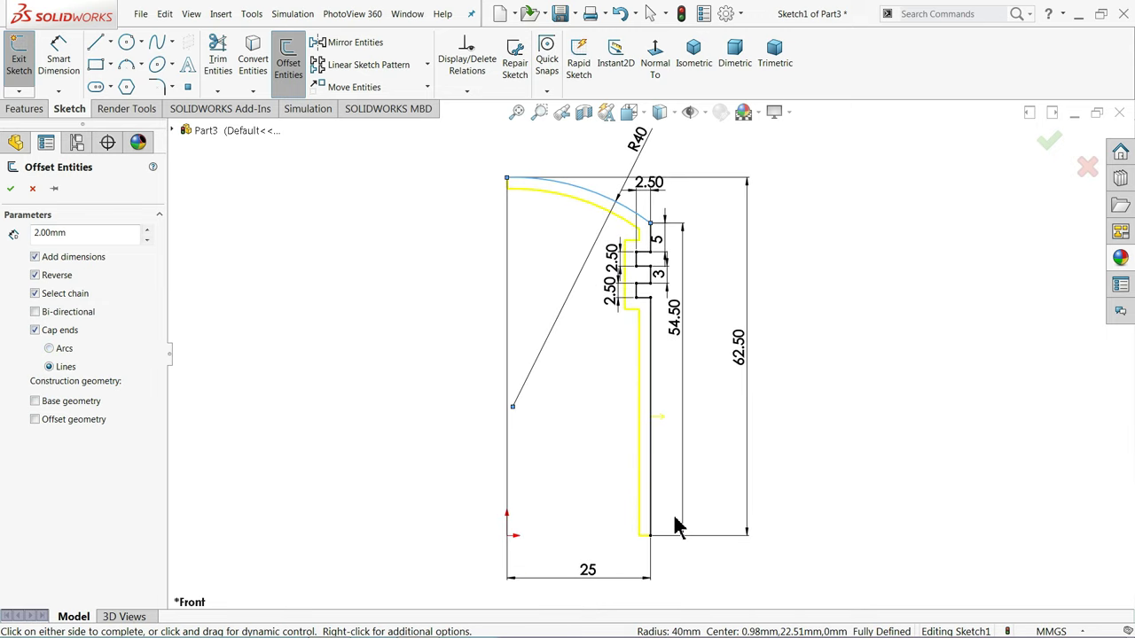
left_click(11, 189)
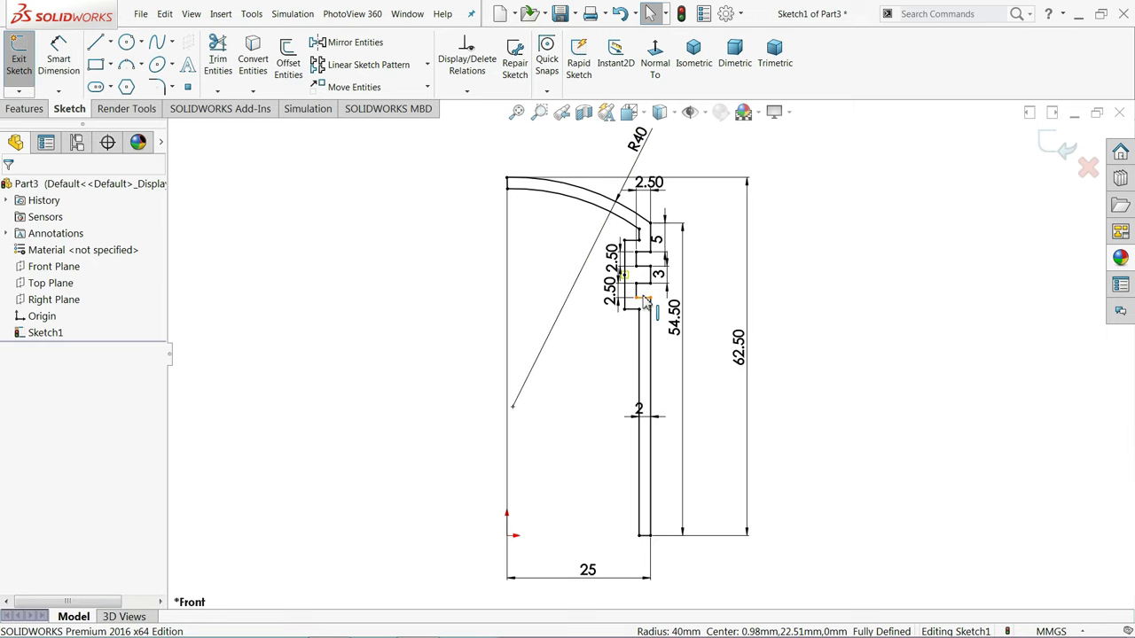
- Delete the slightly slanted cap line joining the inner and outer arcs at the top of the profile
scroll(643, 298, "down", 6)
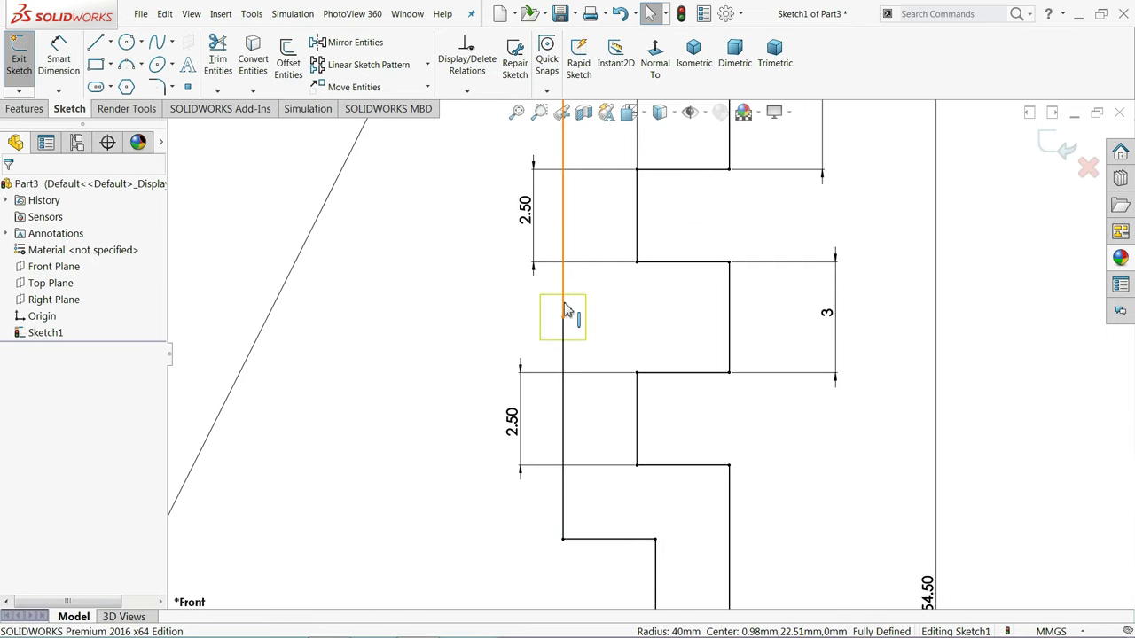
scroll(618, 321, "up", 8)
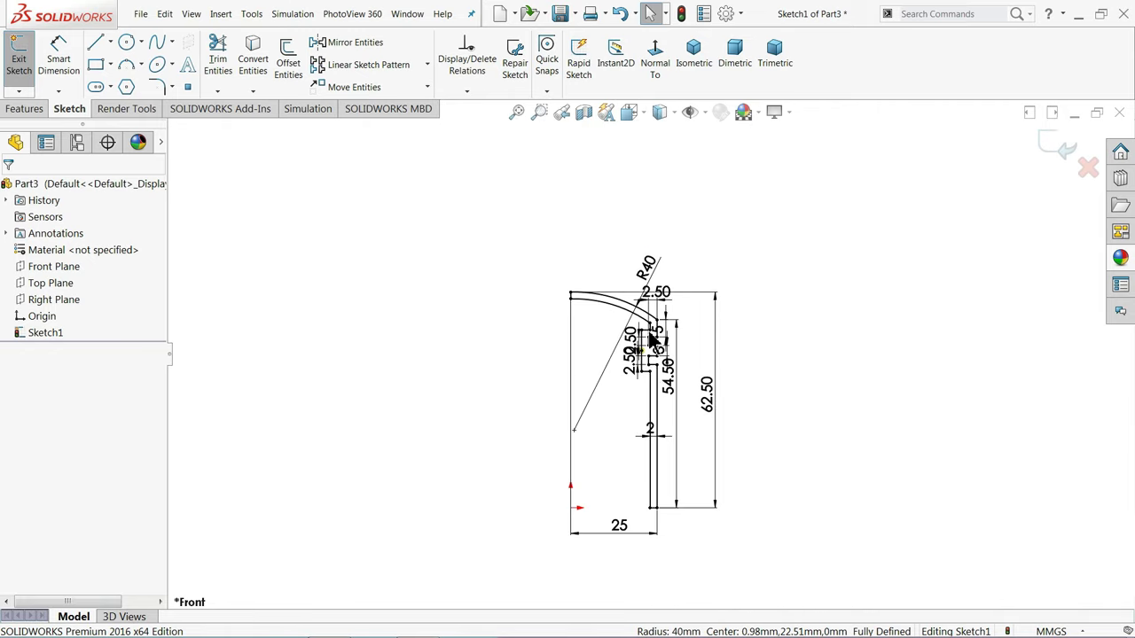
scroll(646, 458, "down", 2)
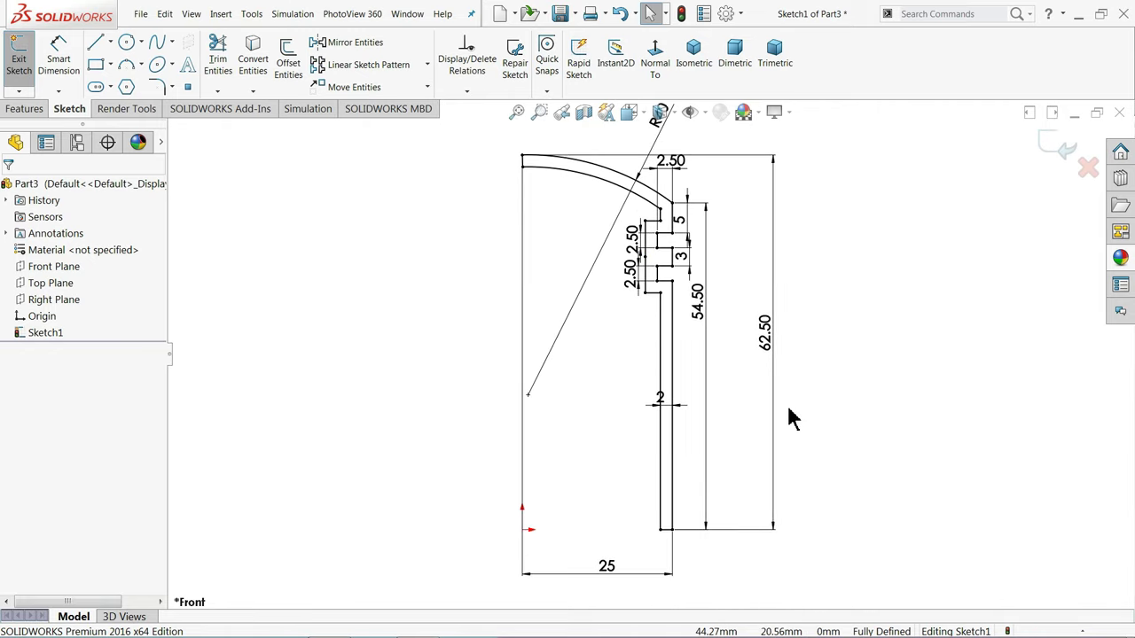
scroll(550, 204, "down", 6)
scroll(497, 309, "down", 5)
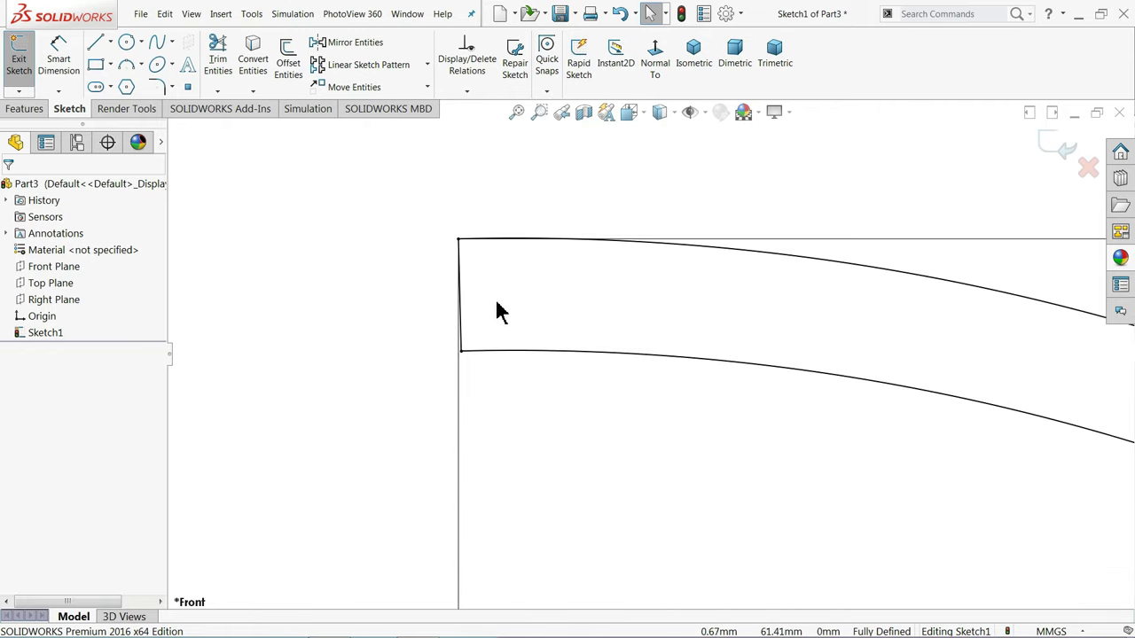
left_click(479, 325)
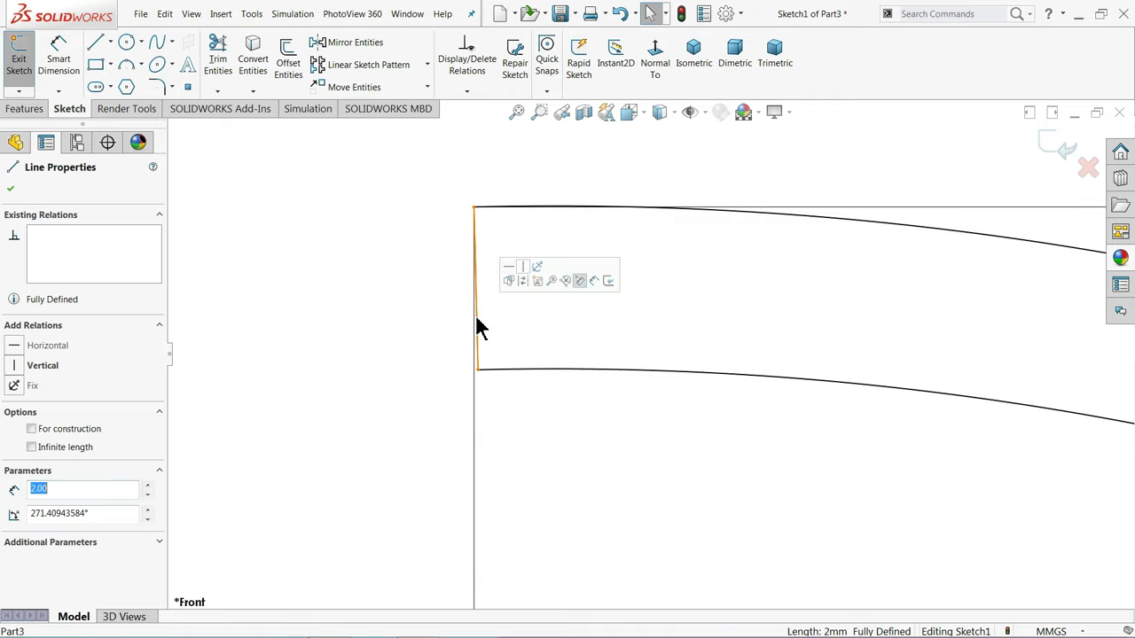
key("Delete")
- Draw a vertical line from the outer arc's top endpoint down to just above the inner arc
left_click(97, 44)
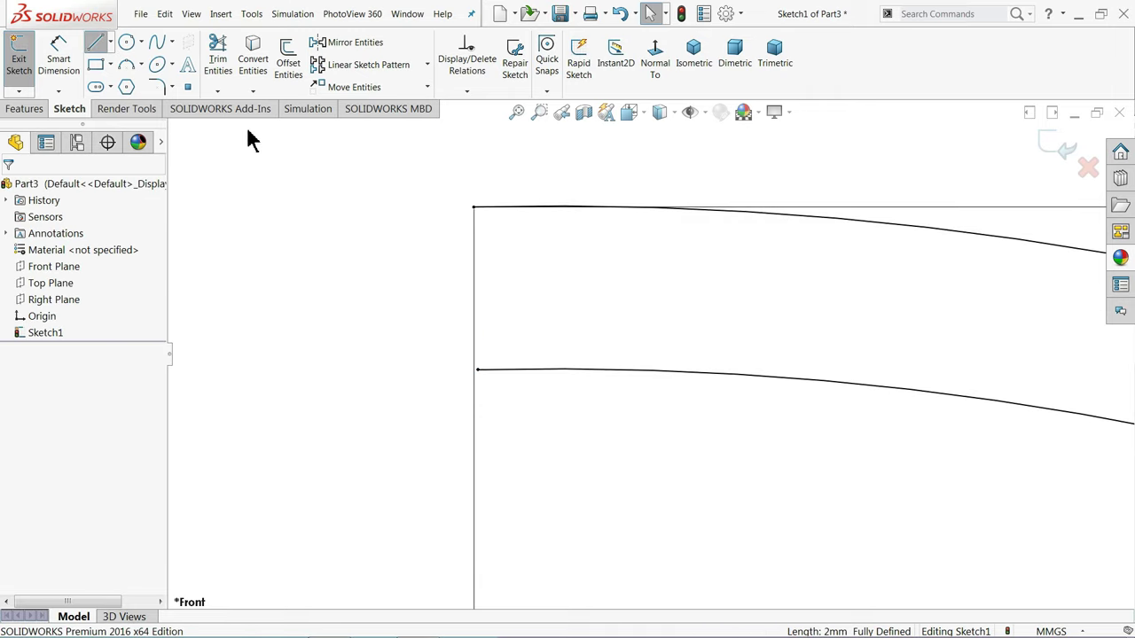
left_click(470, 221)
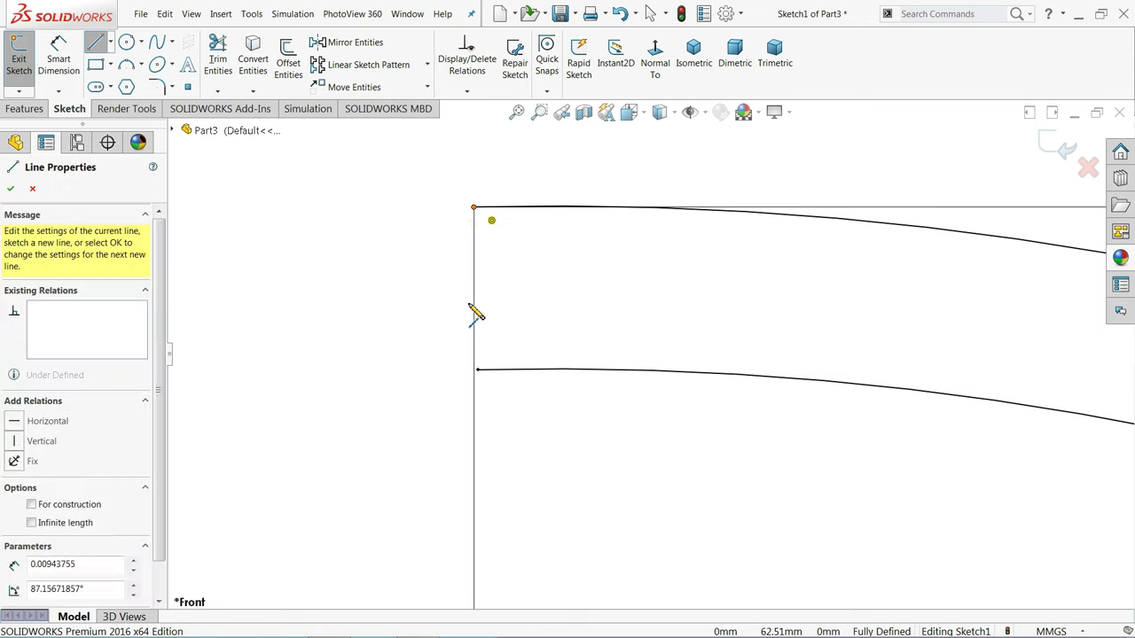
left_click(476, 356)
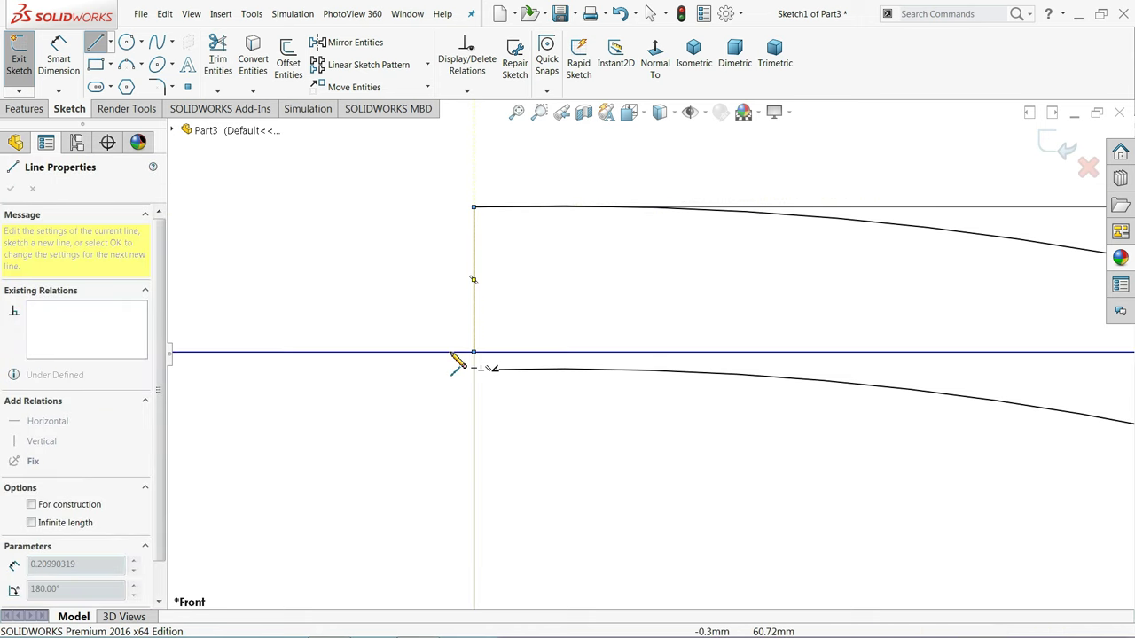
right_click(470, 358)
left_click(470, 360)
- Corner trim the new vertical line and the inner arc so they meet at a closed corner
scroll(496, 367, "down", 4)
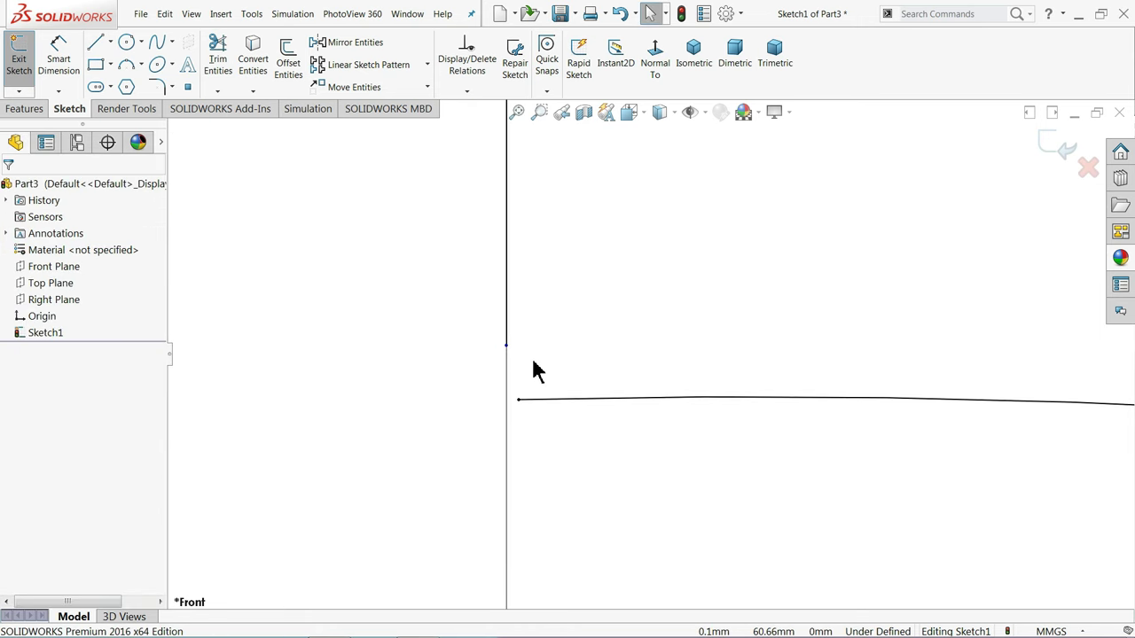
left_click(220, 71)
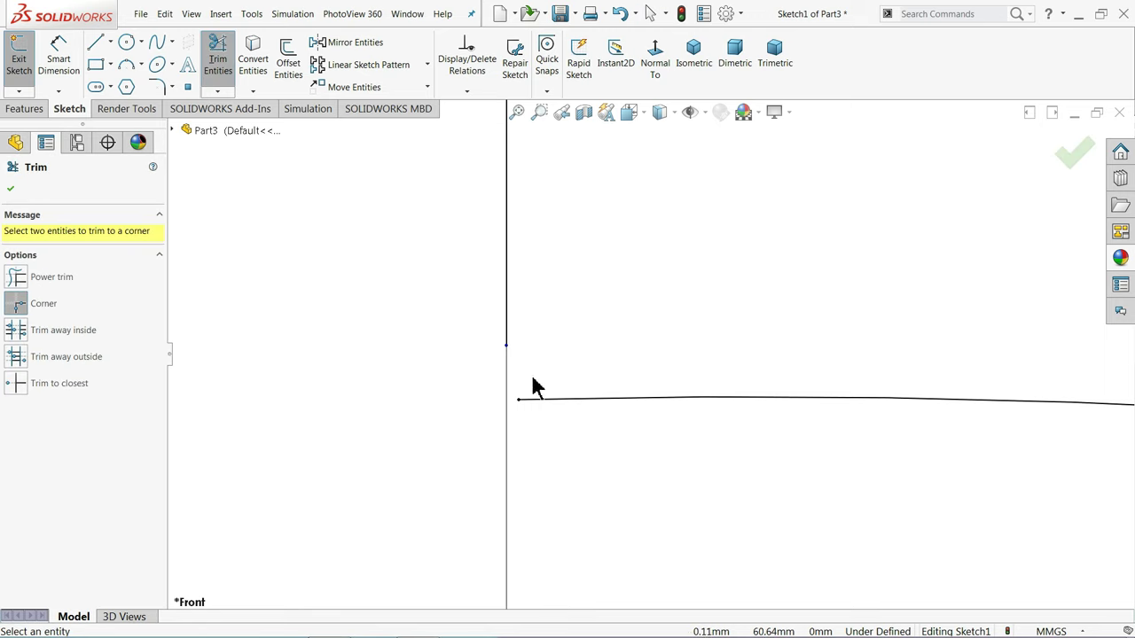
left_click(508, 354)
left_click(534, 396)
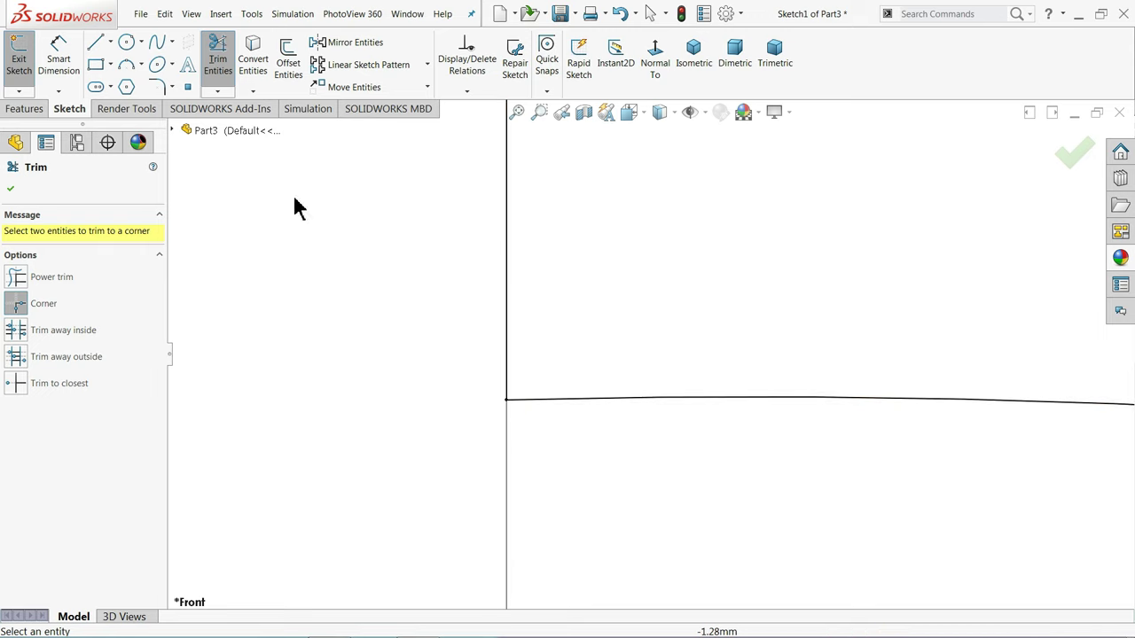
left_click(10, 188)
- Revolve the wall profile 360 degrees, blind, about the short vertical line at the top of the arcs
scroll(723, 180, "up", 6)
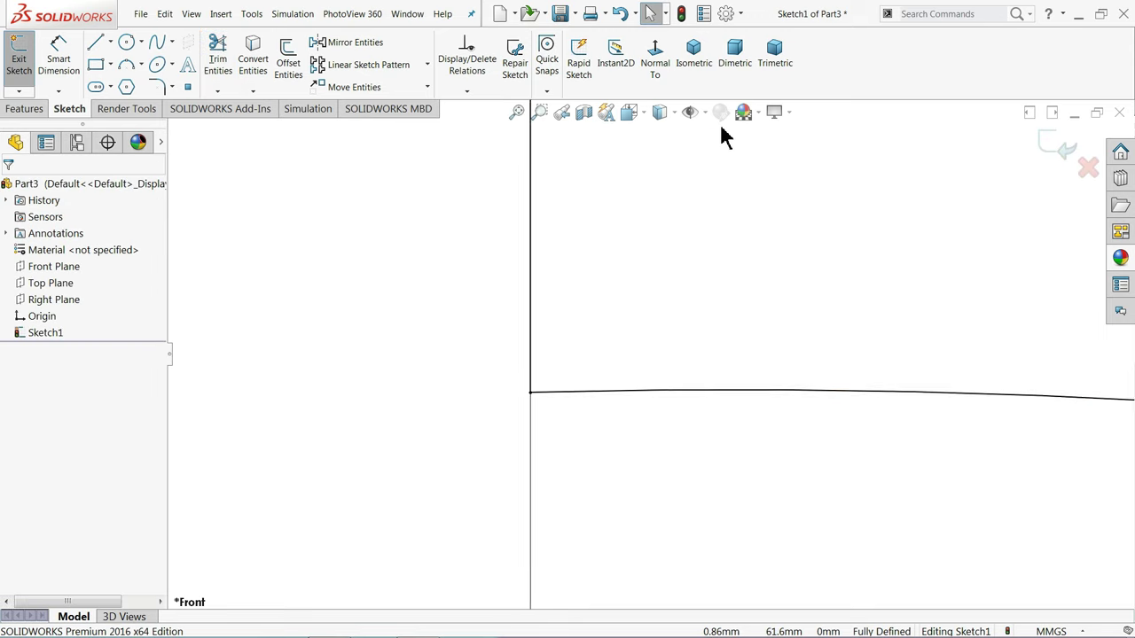
scroll(717, 253, "up", 5)
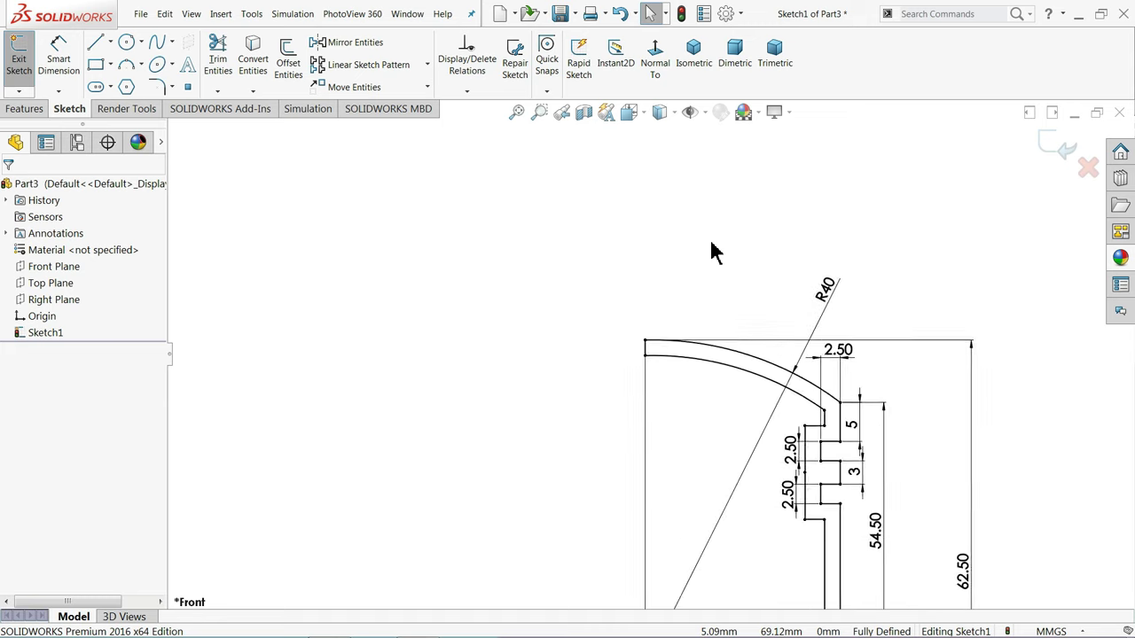
scroll(727, 524, "down", 3)
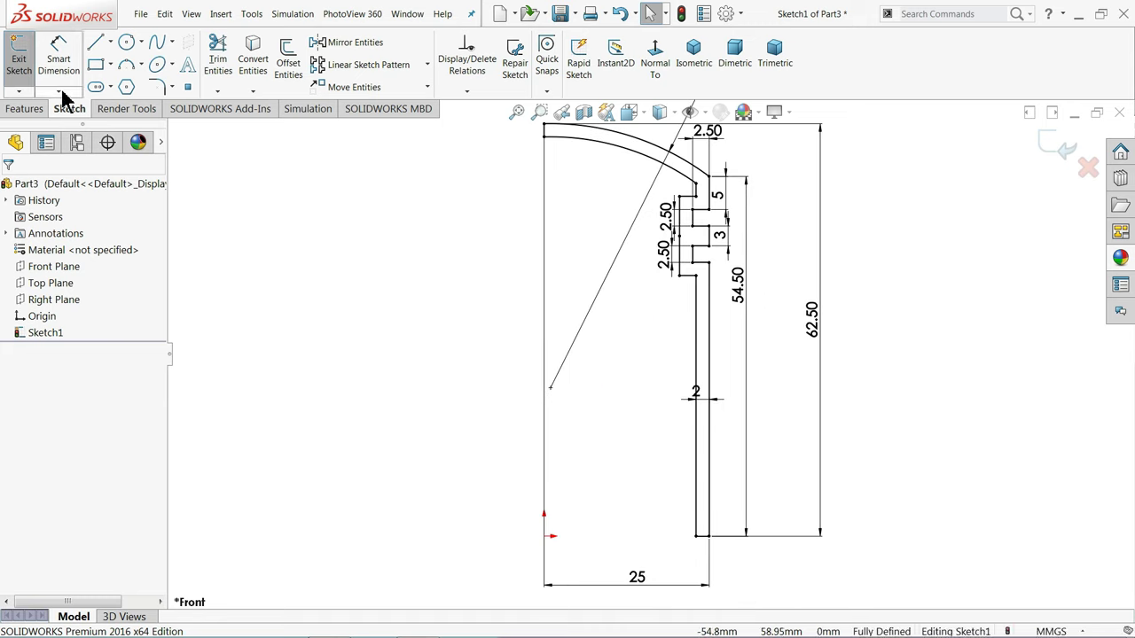
left_click(26, 108)
left_click(71, 76)
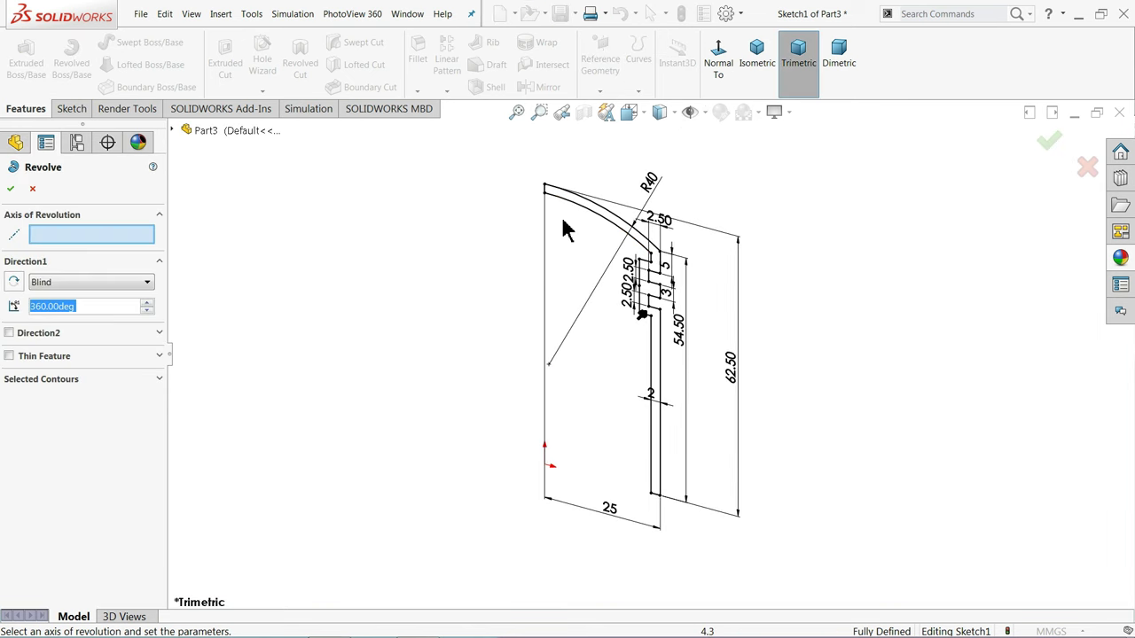
scroll(543, 212, "down", 3)
left_click(531, 199)
scroll(557, 218, "up", 5)
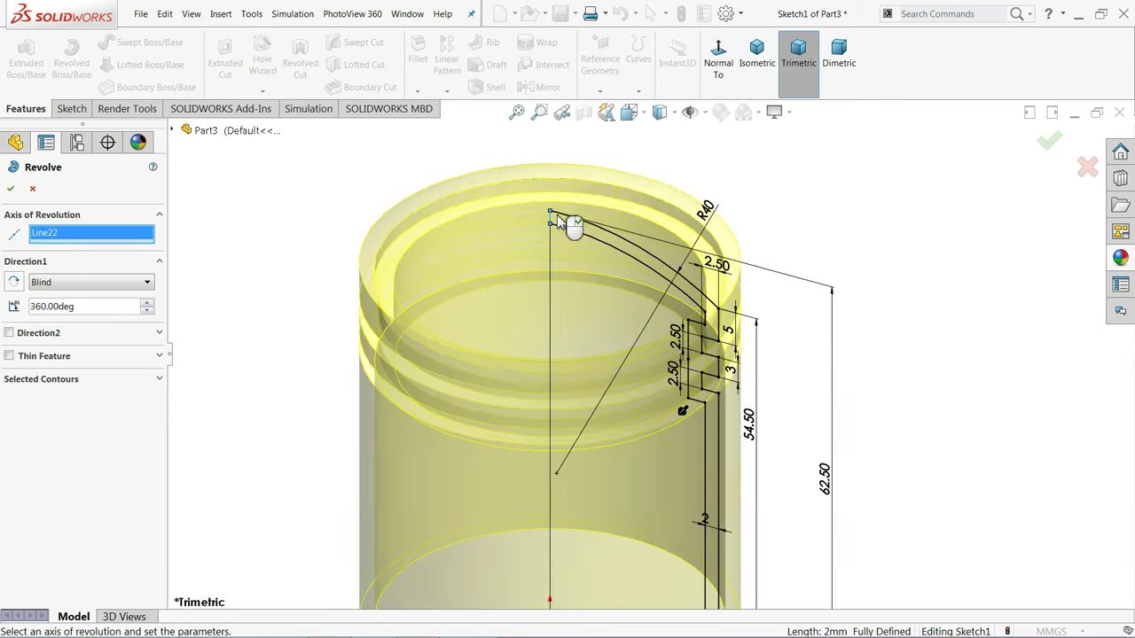
scroll(620, 422, "down", 1)
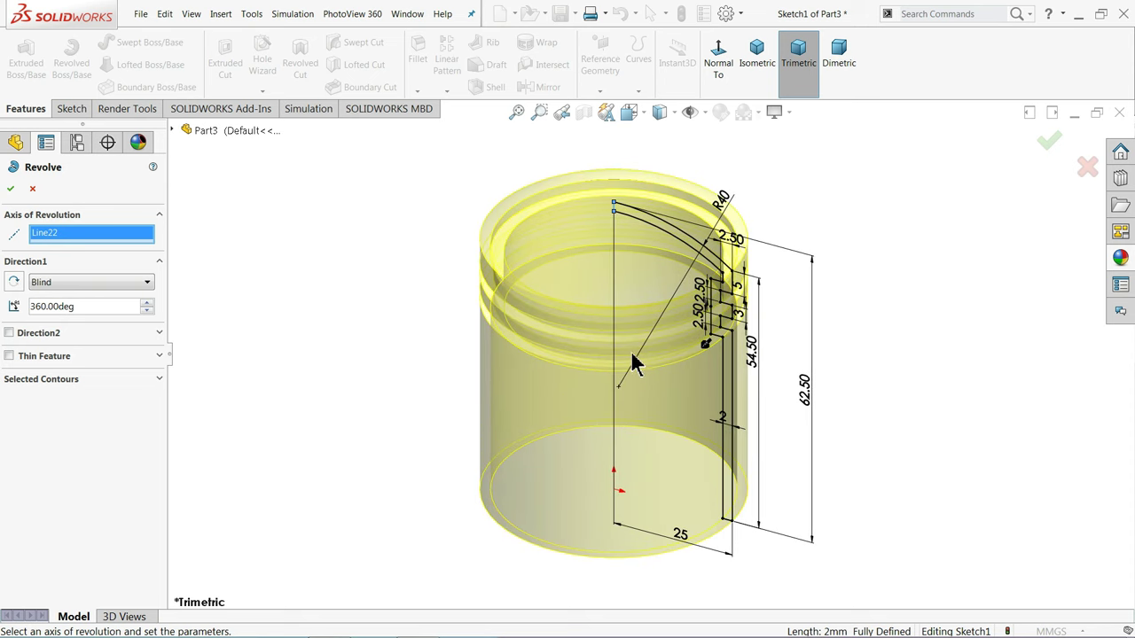
scroll(629, 359, "down", 1)
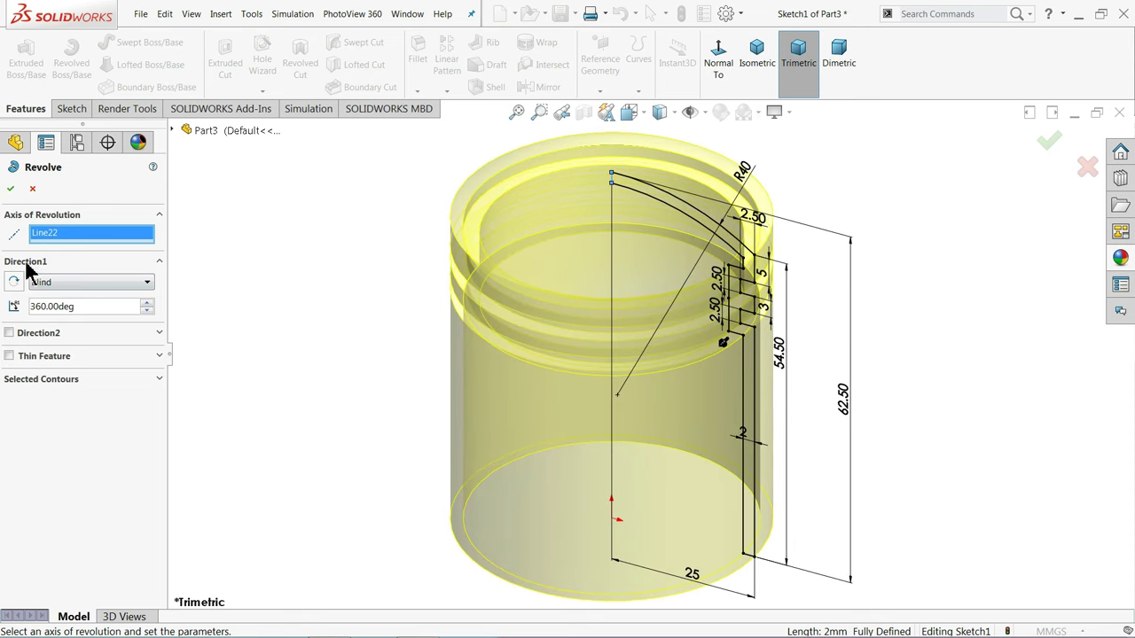
left_click(10, 188)
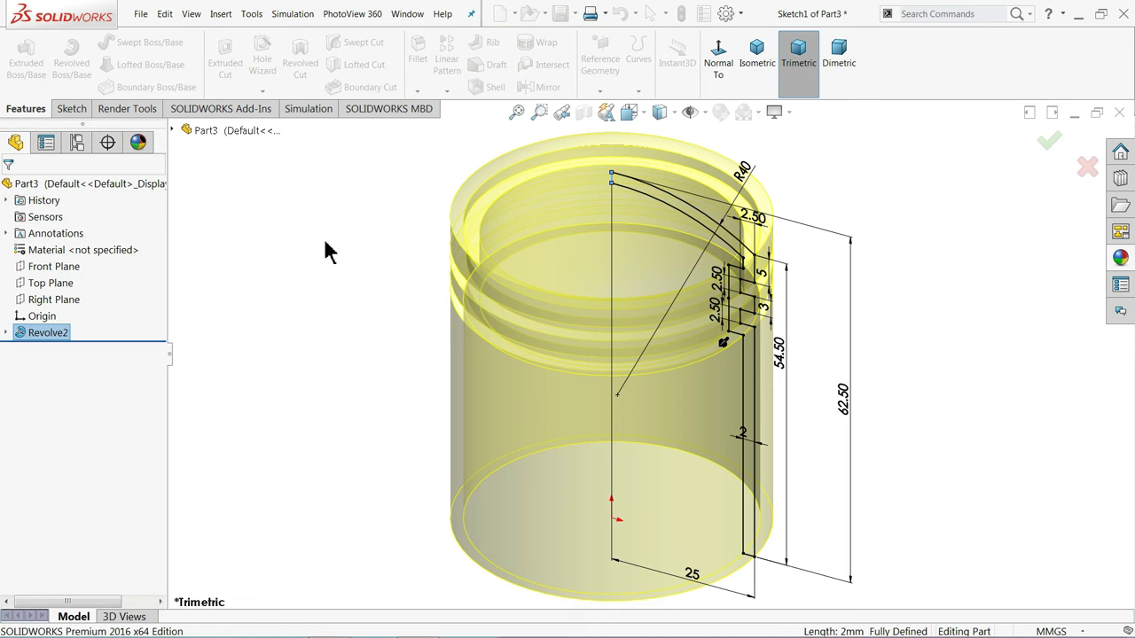
middle_click_drag(360, 292, 351, 269)
left_click(1121, 257)
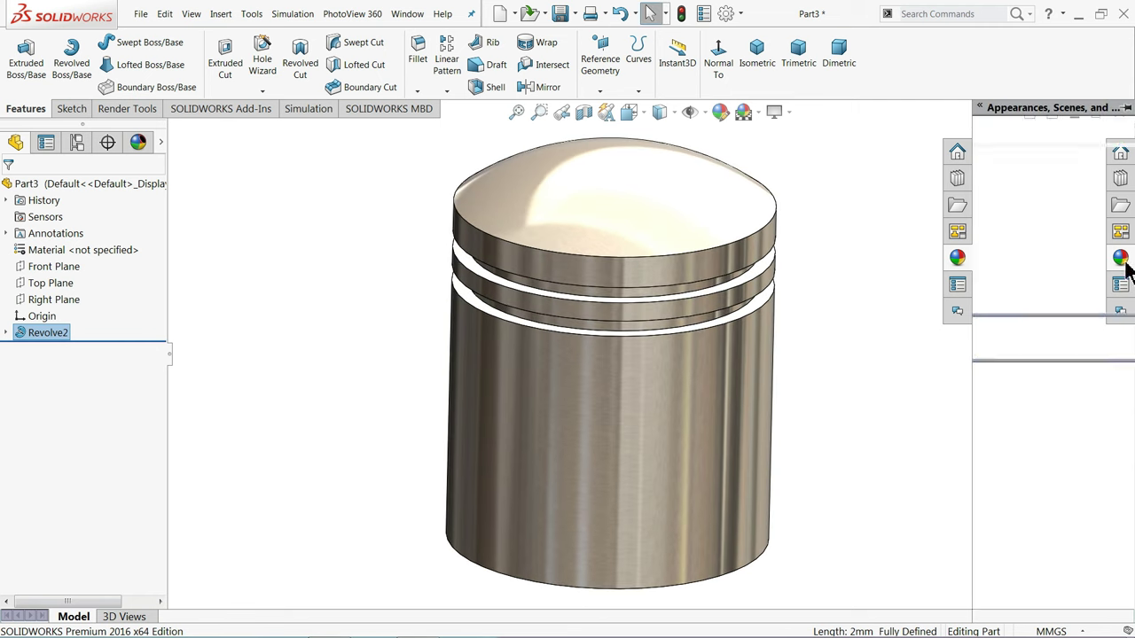
left_click(906, 277)
- On a new Front Plane sketch viewed face-on, draw a 12.5 mm diameter circle centred about 29 mm above the origin
left_click(53, 266)
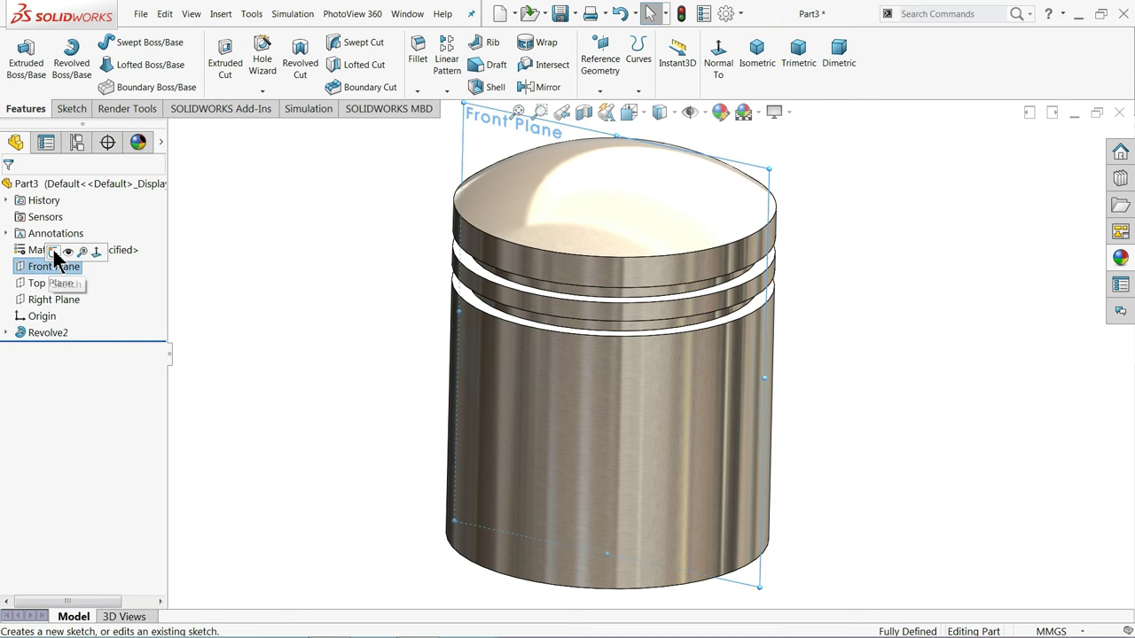
left_click(54, 252)
left_click(654, 55)
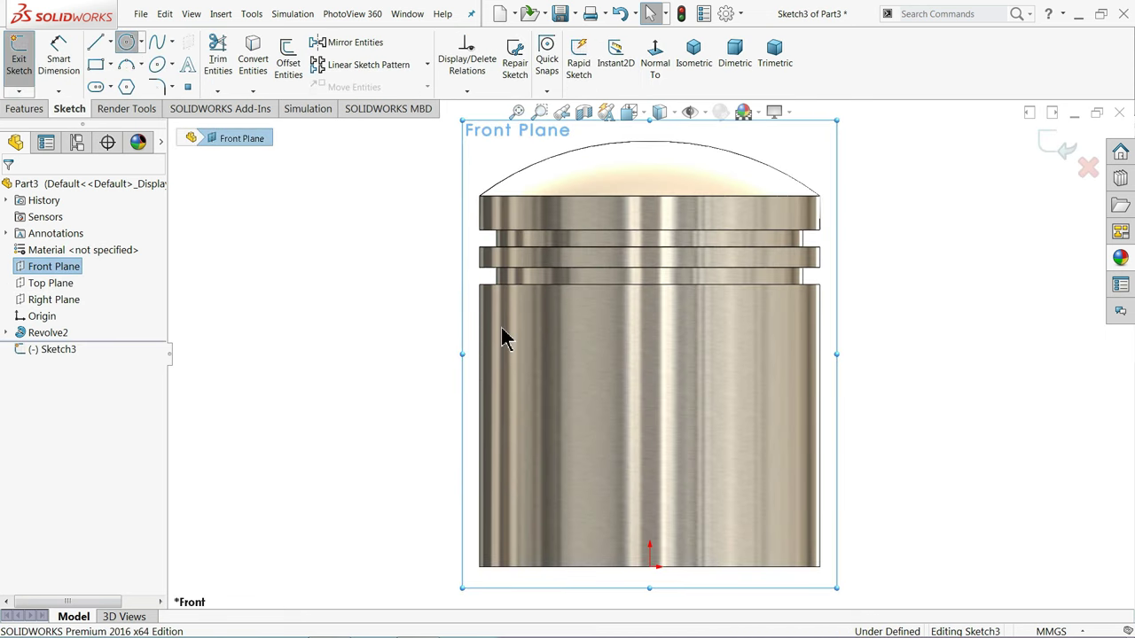
left_click(650, 372)
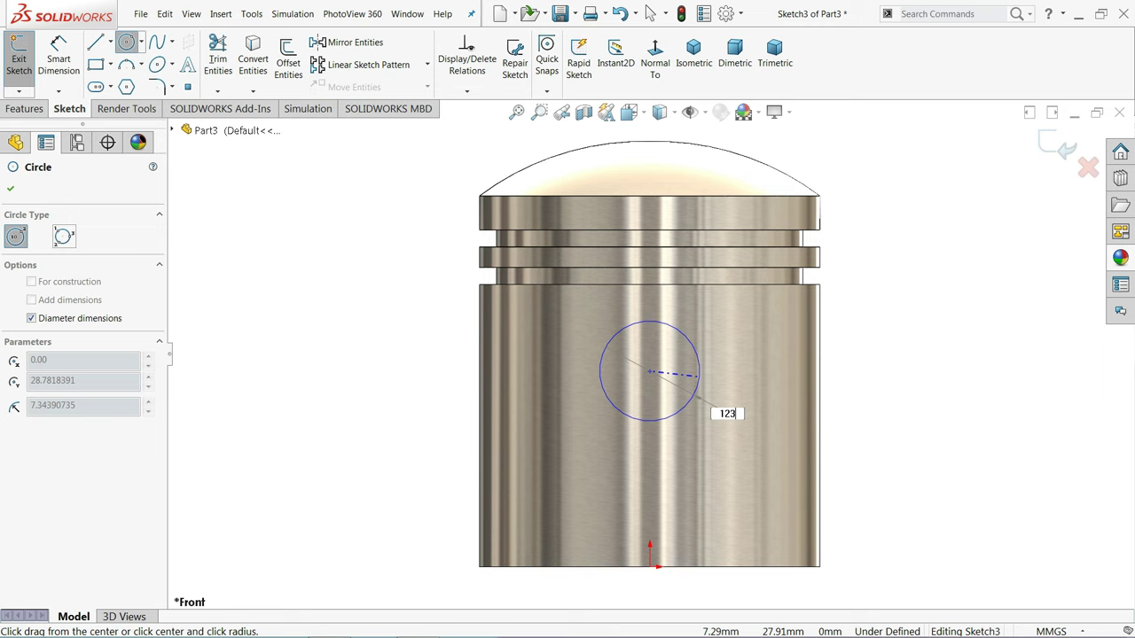
type("12.5")
key("Return")
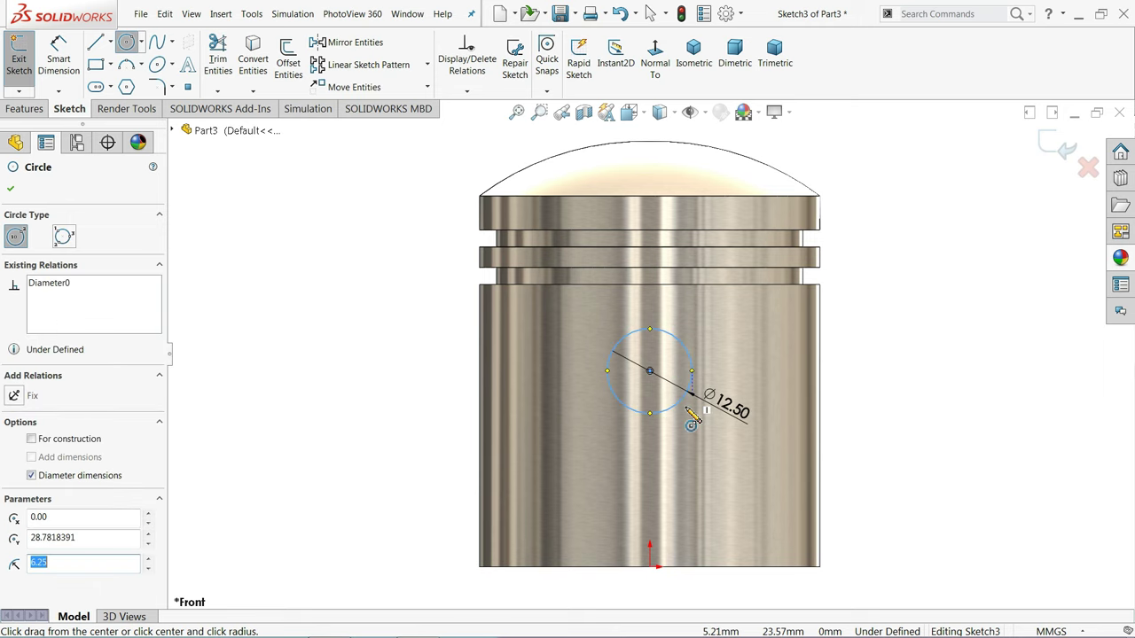
- Draw a three-point arc about 23 mm wide on the piston's bottom edge, bulging upward above the origin
left_click(141, 64)
left_click(151, 116)
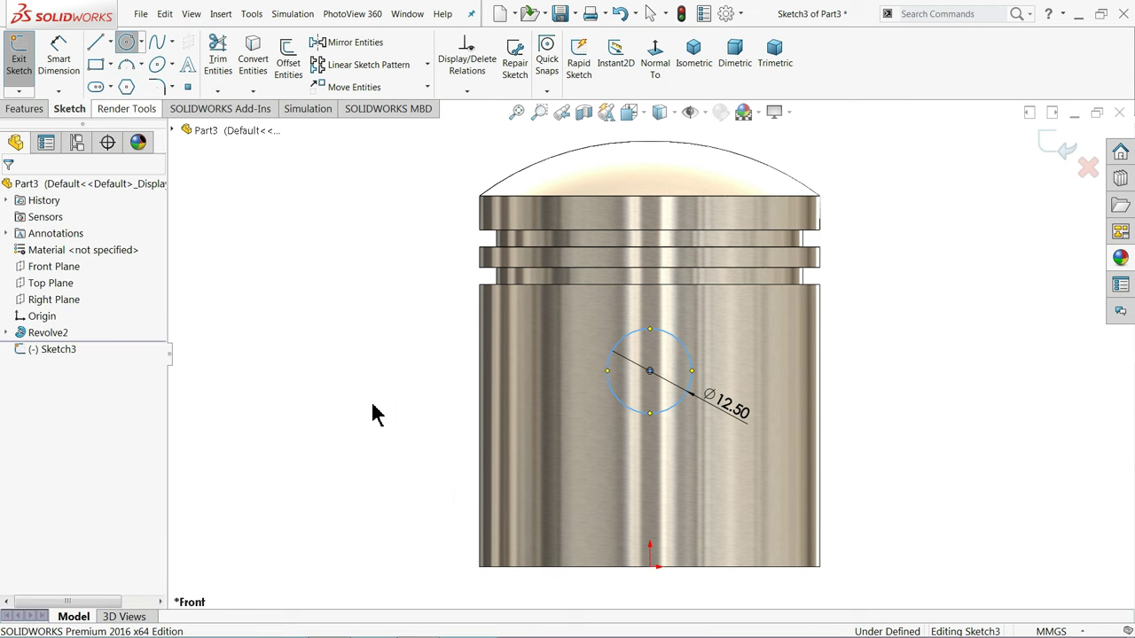
left_click(725, 567)
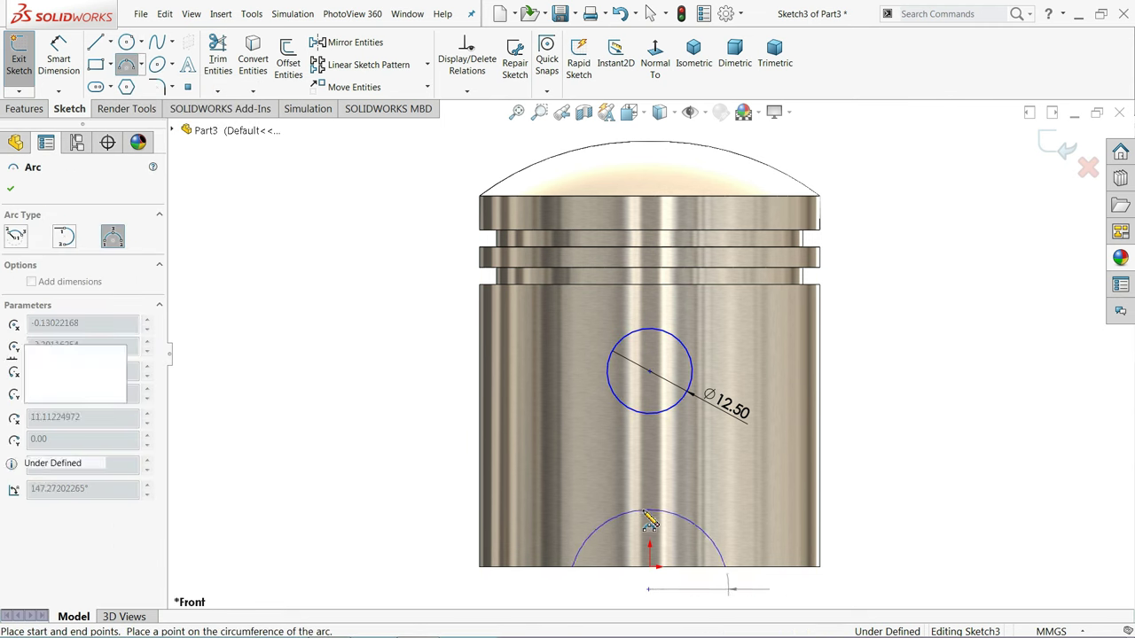
left_click(650, 524)
right_click(317, 375)
left_click(317, 373)
- Add a Vertical relation between the origin, the bottom arc's centre point and the pin circle's centre
scroll(642, 435, "up", 2)
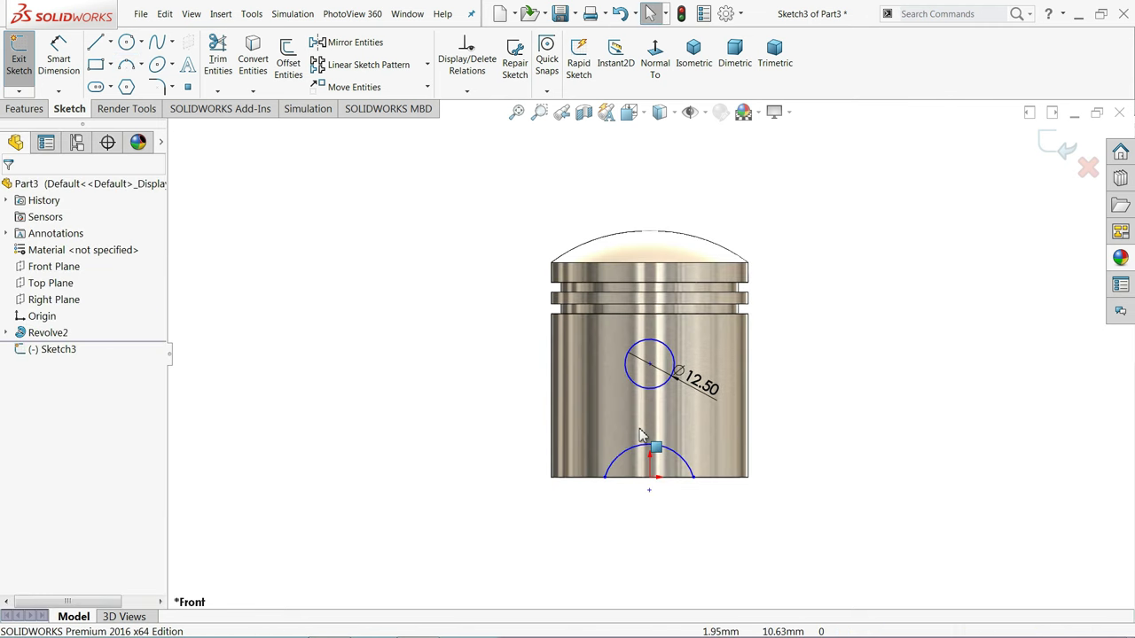
scroll(718, 464, "down", 3)
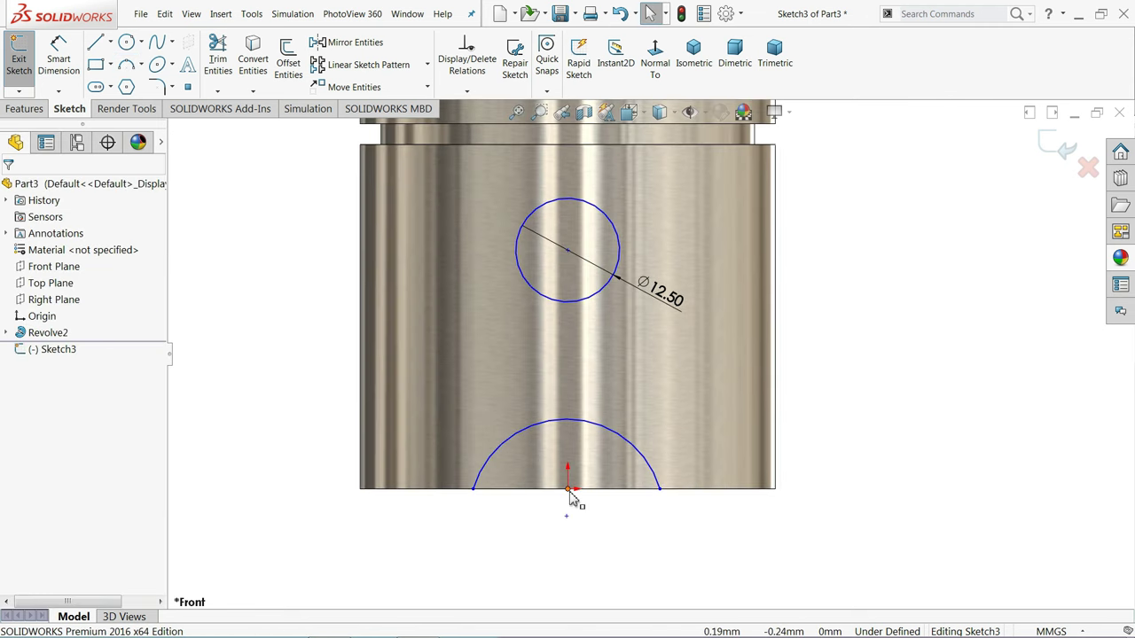
left_click(569, 490)
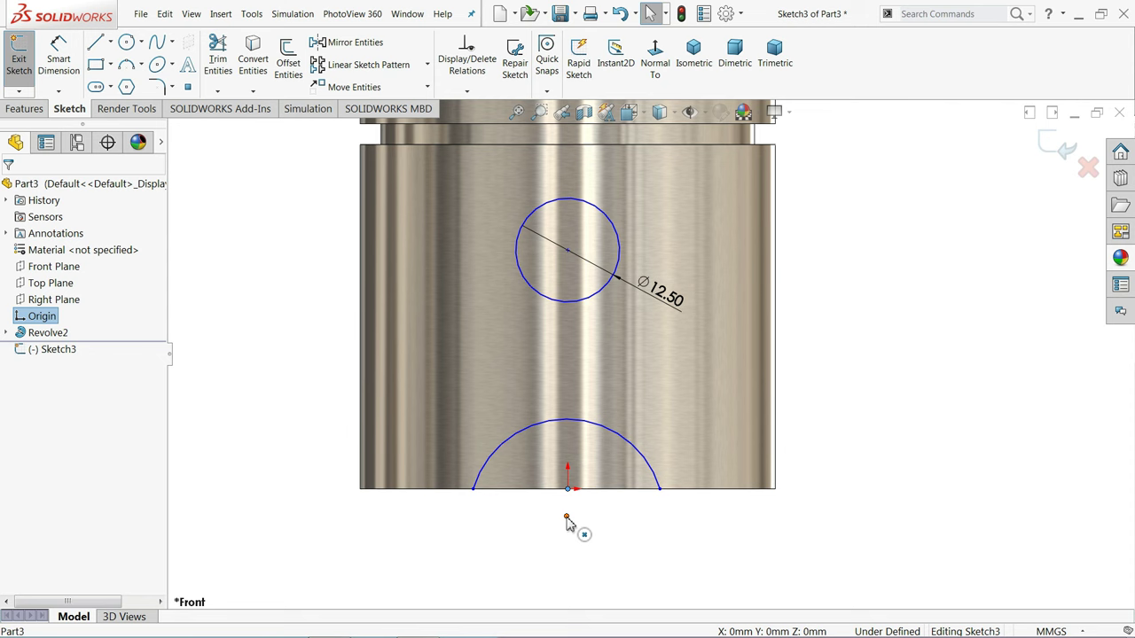
left_click(566, 517, "ctrl")
left_click(569, 252)
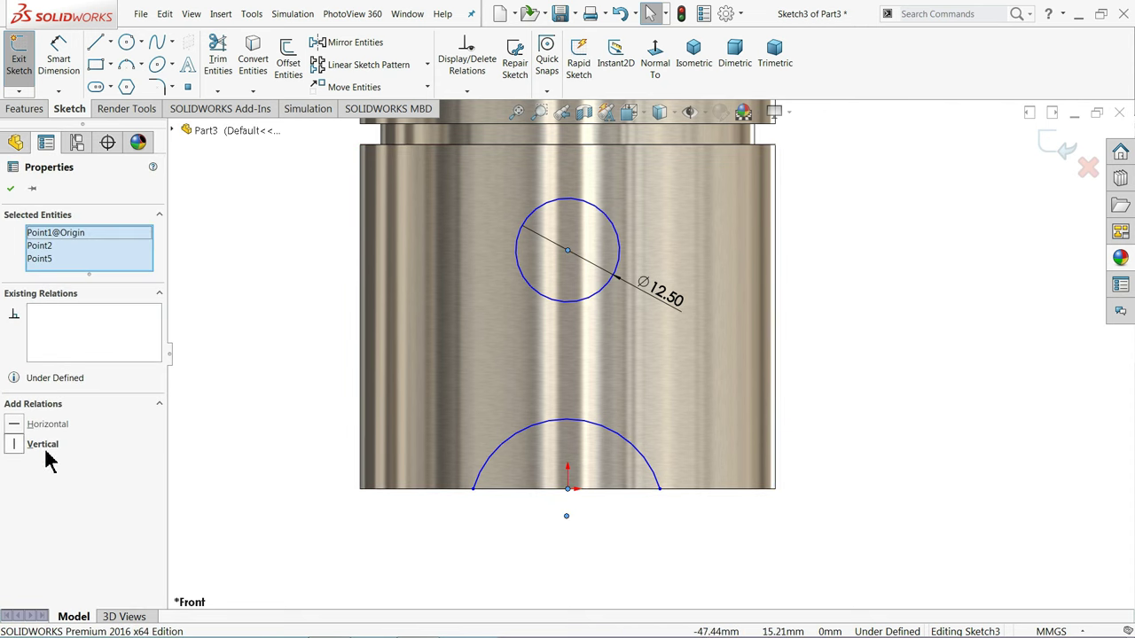
left_click(44, 446)
left_click(278, 378)
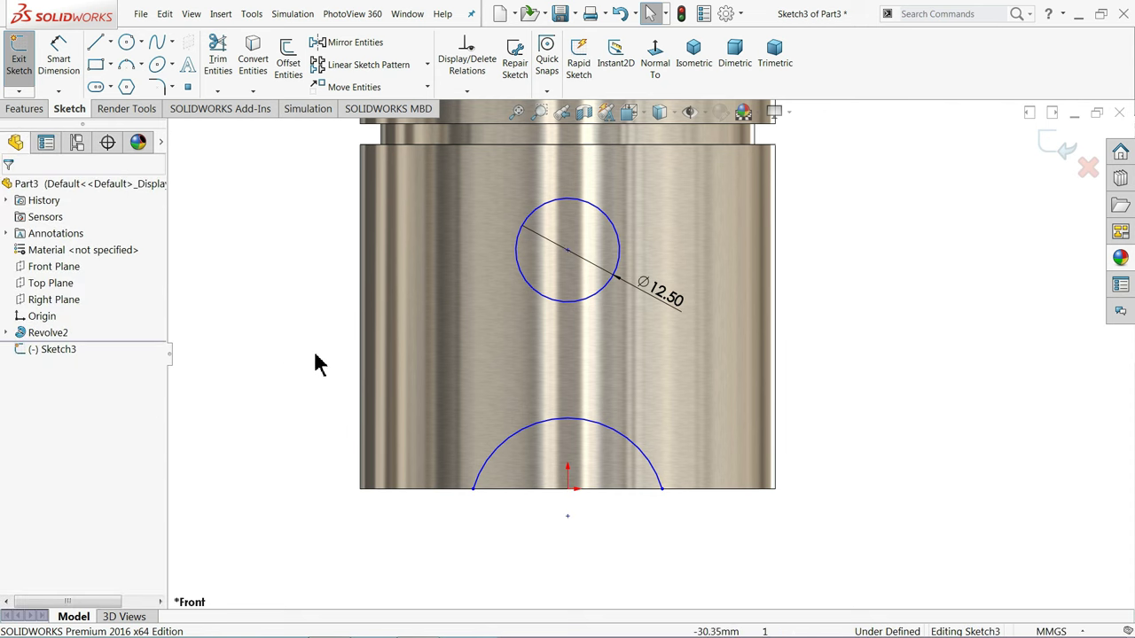
left_click(59, 73)
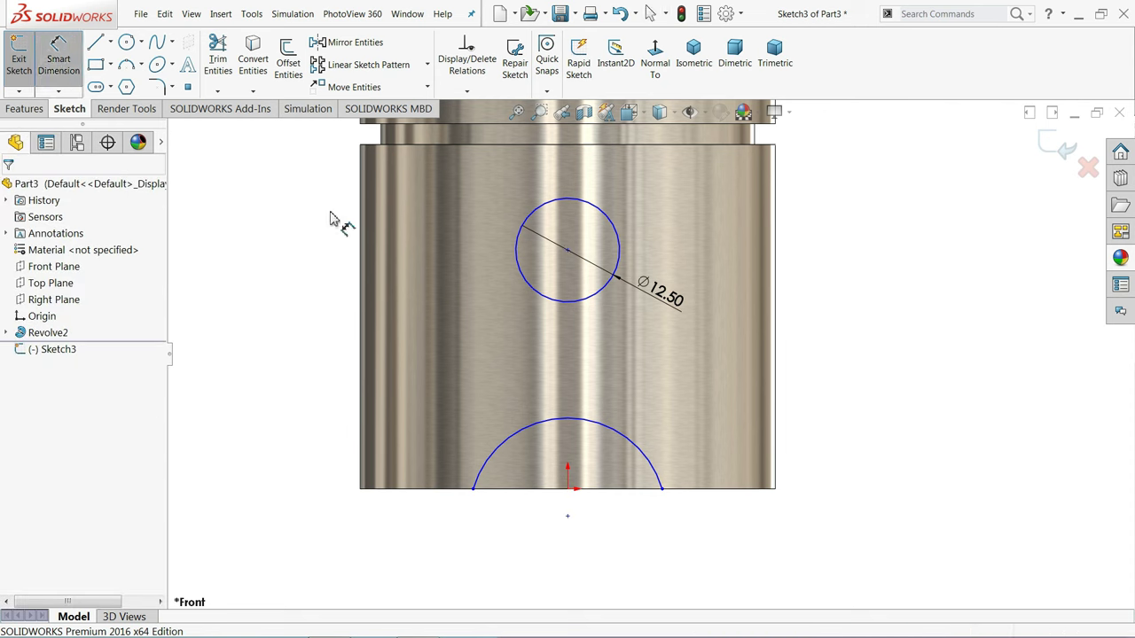
left_click(623, 264)
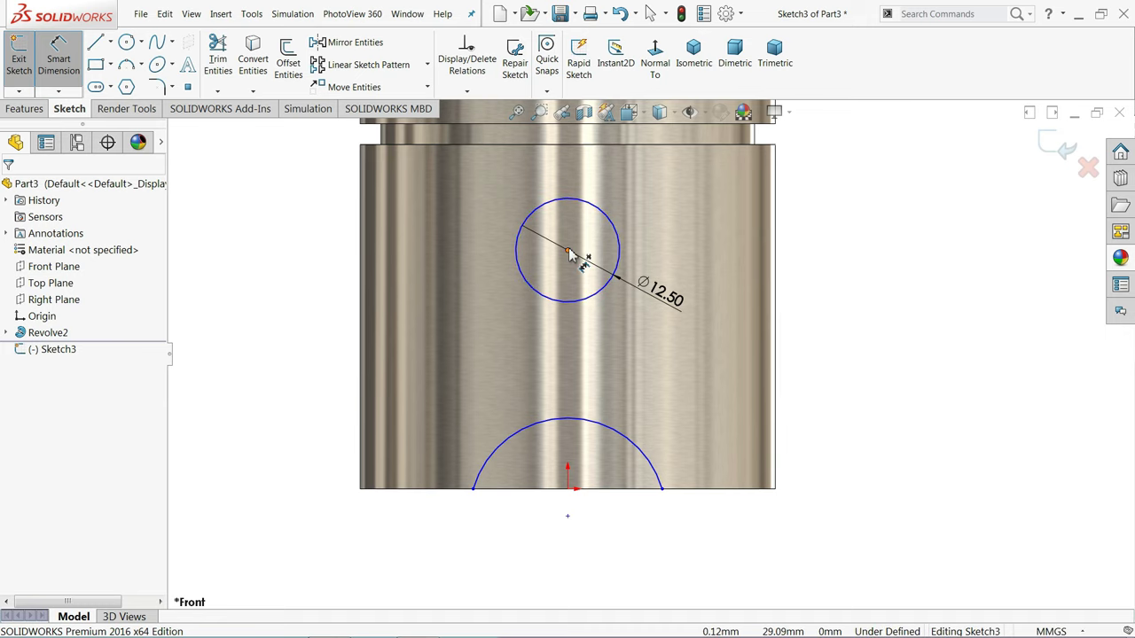
key("f")
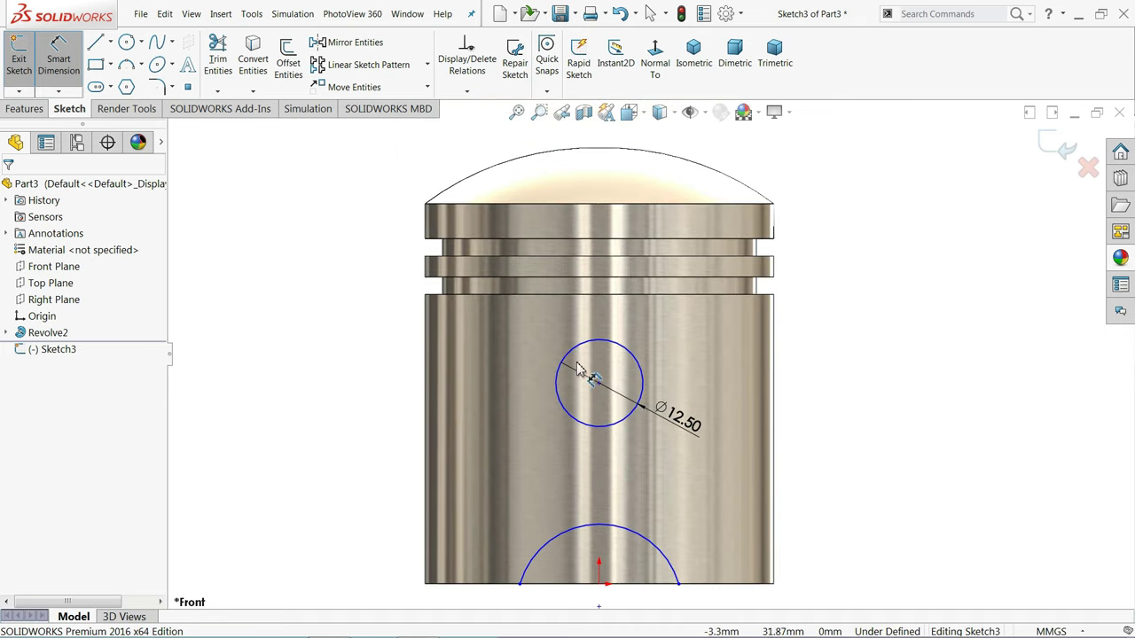
left_click(599, 384)
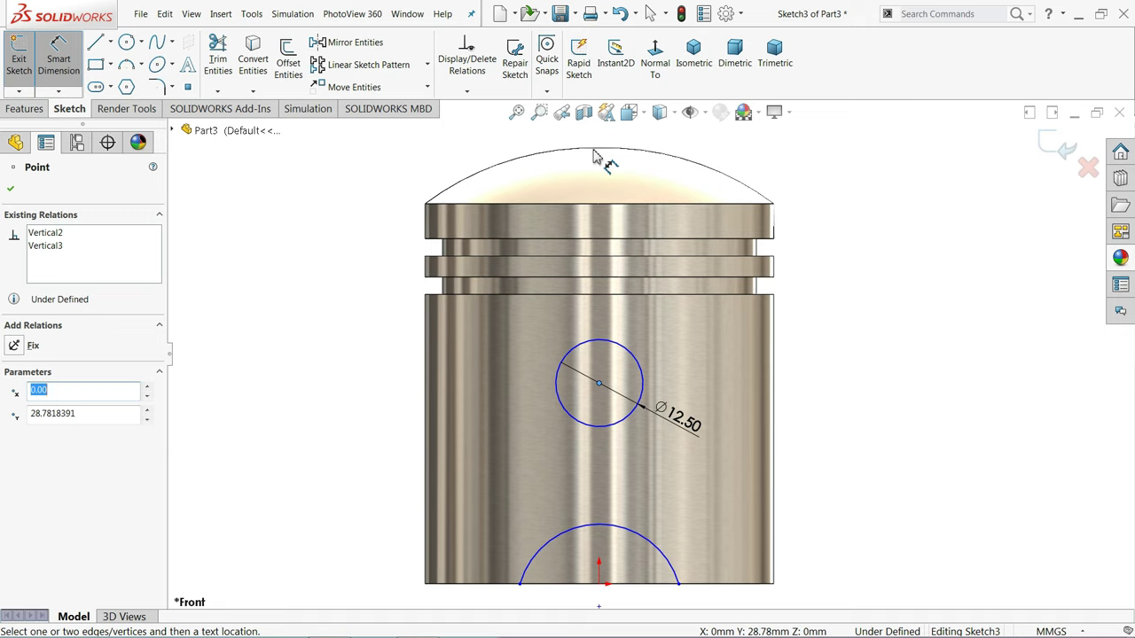
- Draw a vertical centerline from the pin circle's centre up to the peak of the dome
left_click(111, 43)
left_click(119, 81)
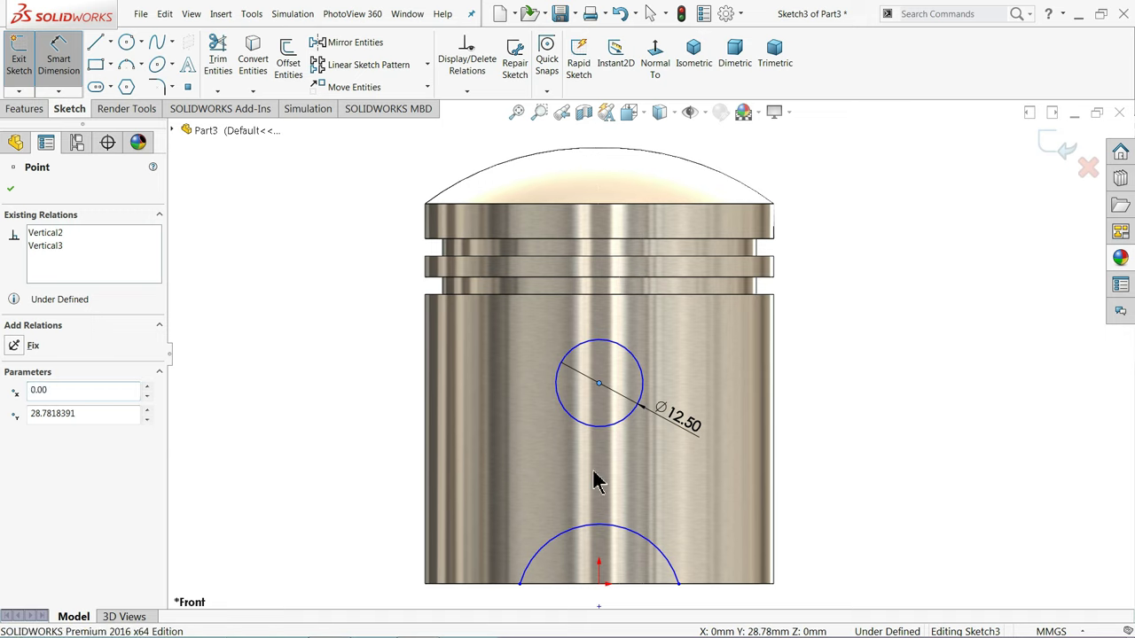
left_click(599, 387)
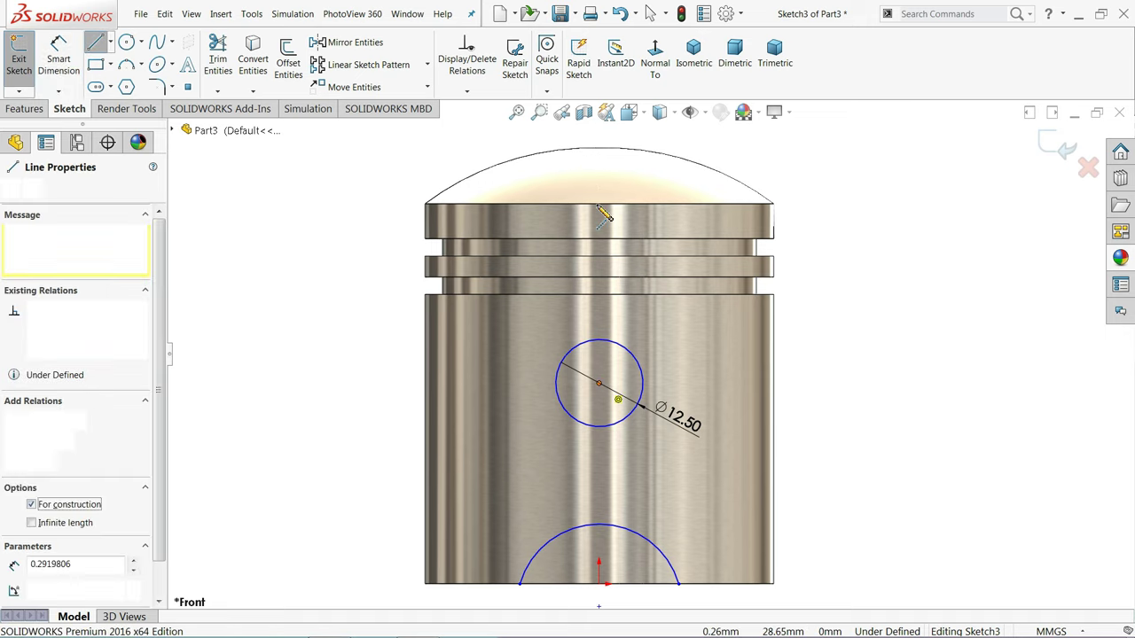
left_click(599, 148)
right_click(351, 161)
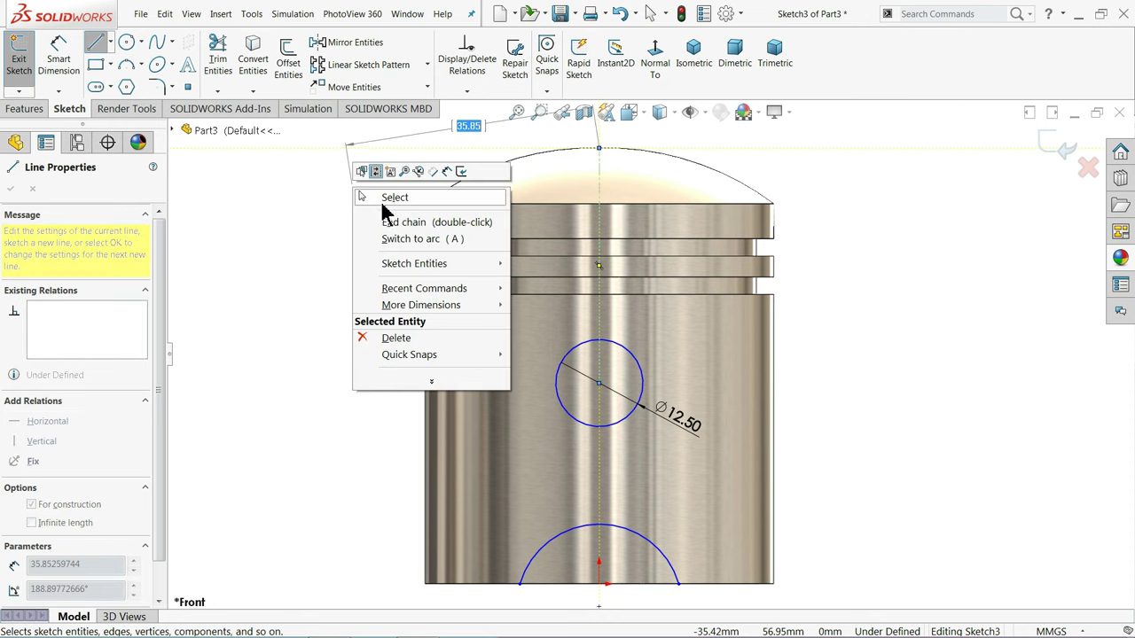
left_click(390, 221)
- Dimension the vertical centerline between the circle's centre and the dome's peak at 32 mm
left_click(58, 59)
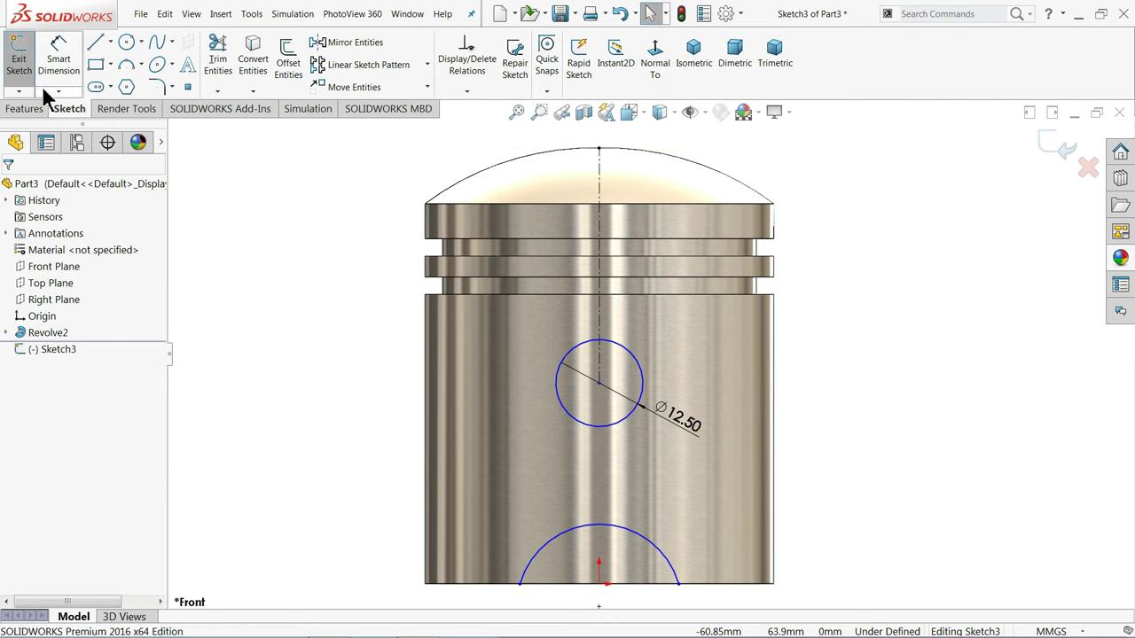
left_click(601, 277)
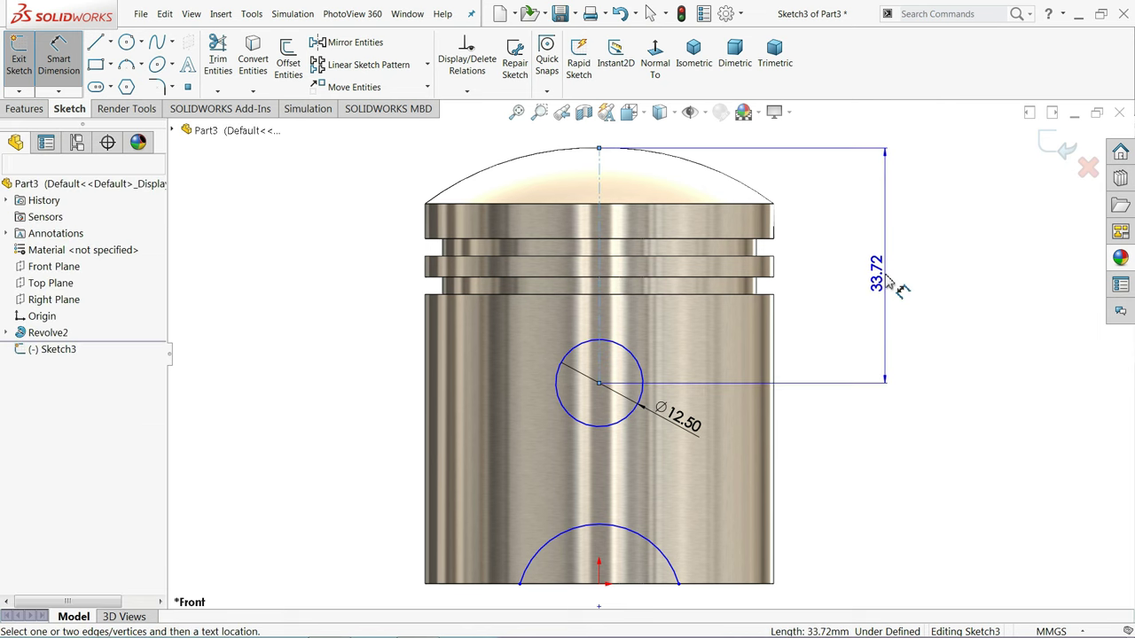
left_click(885, 282)
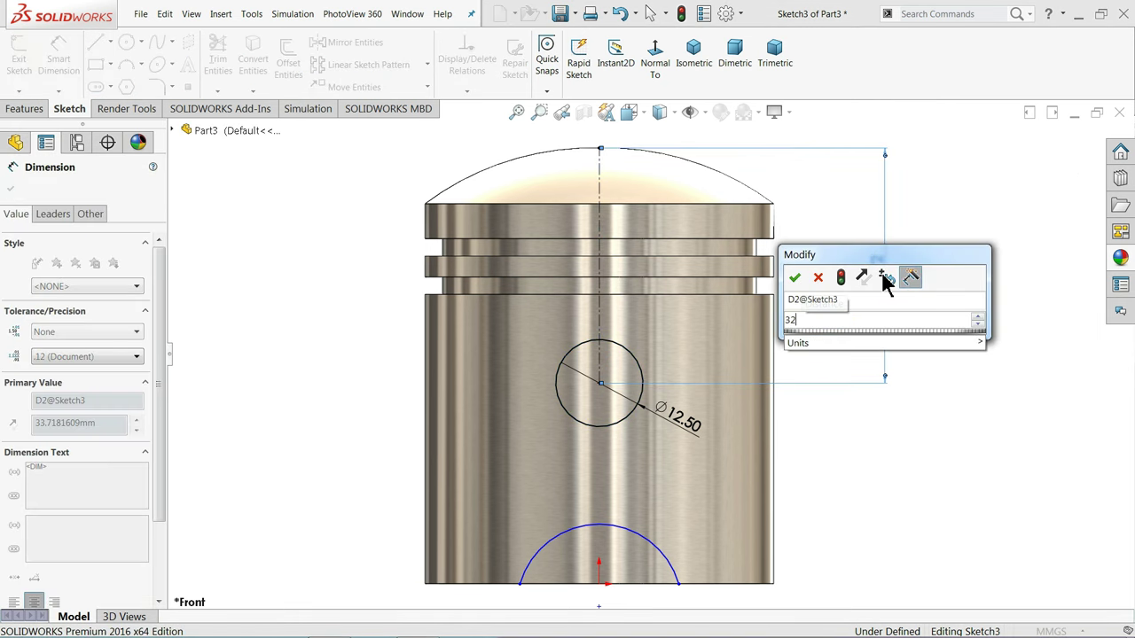
key("Return")
type("32")
key("Return")
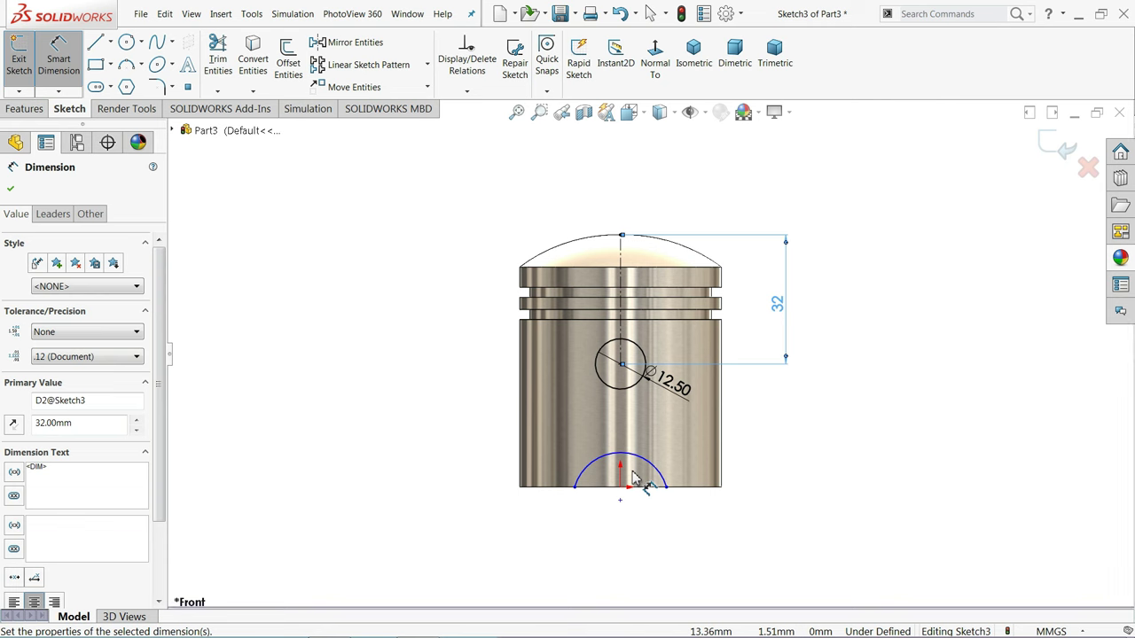
- Dimension the distance between the bottom arc's two endpoints at 38 mm
scroll(632, 462, "down", 3)
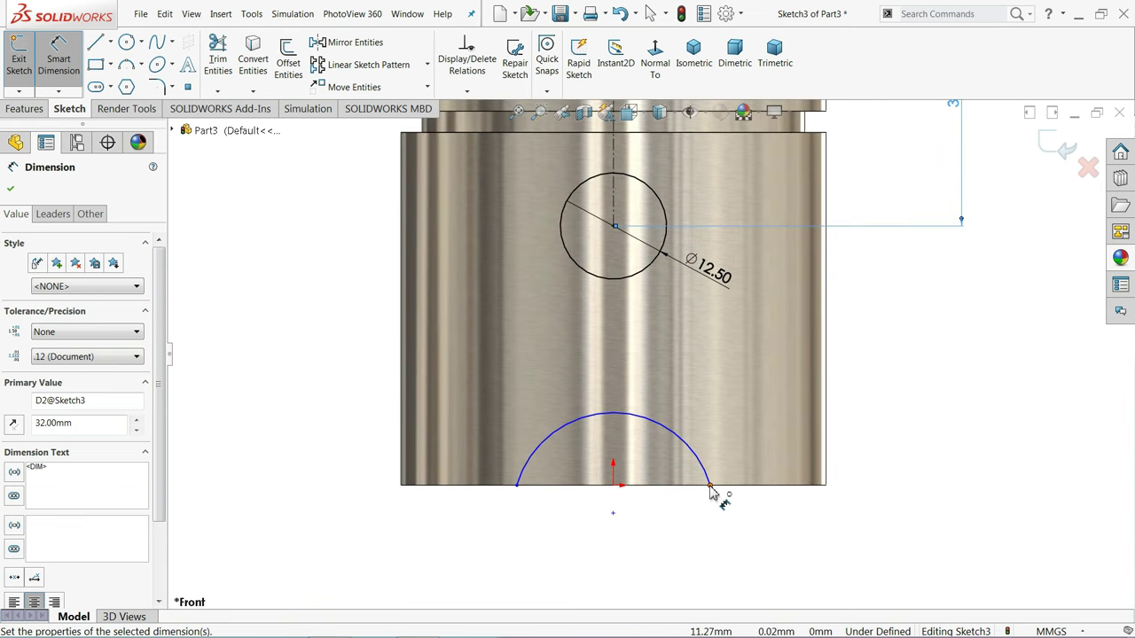
left_click(709, 486)
left_click(518, 487)
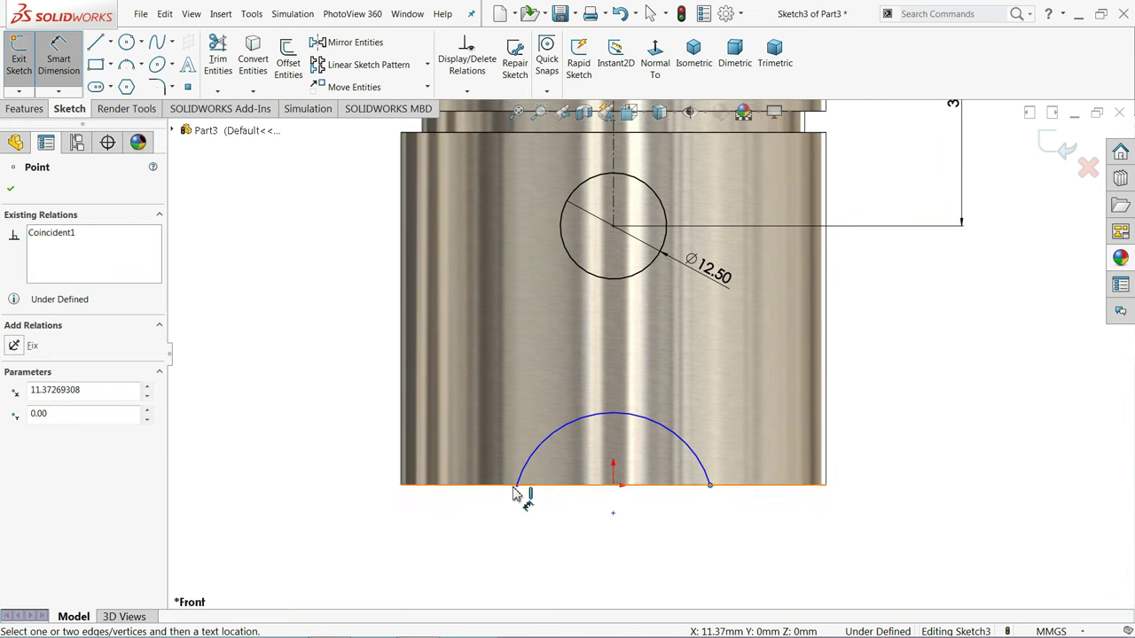
left_click(613, 530)
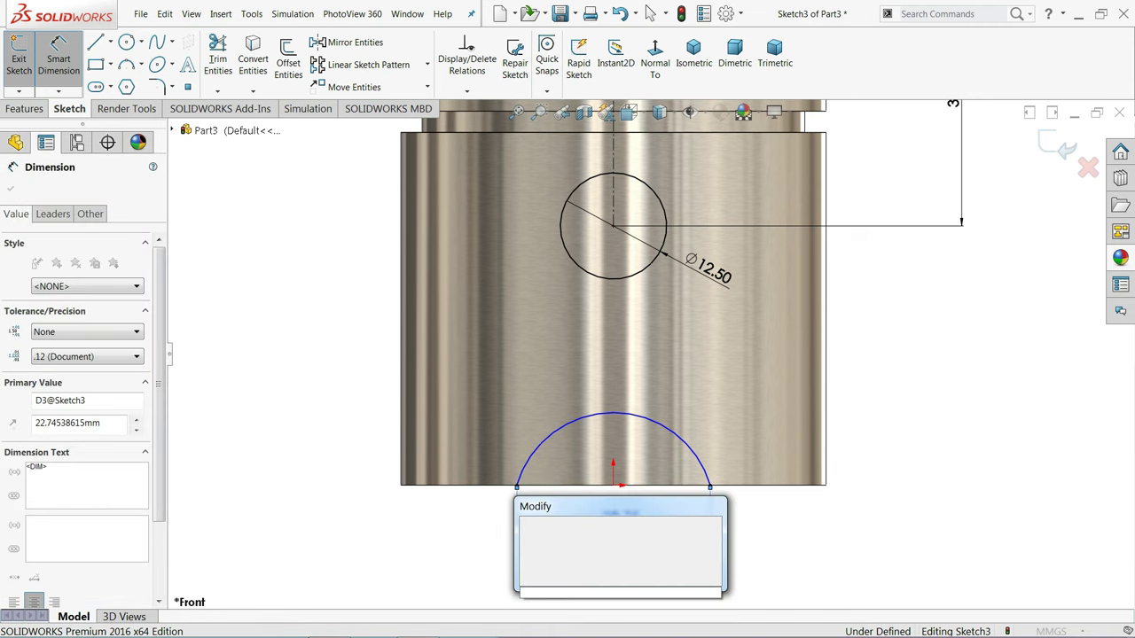
type("38")
key("Return")
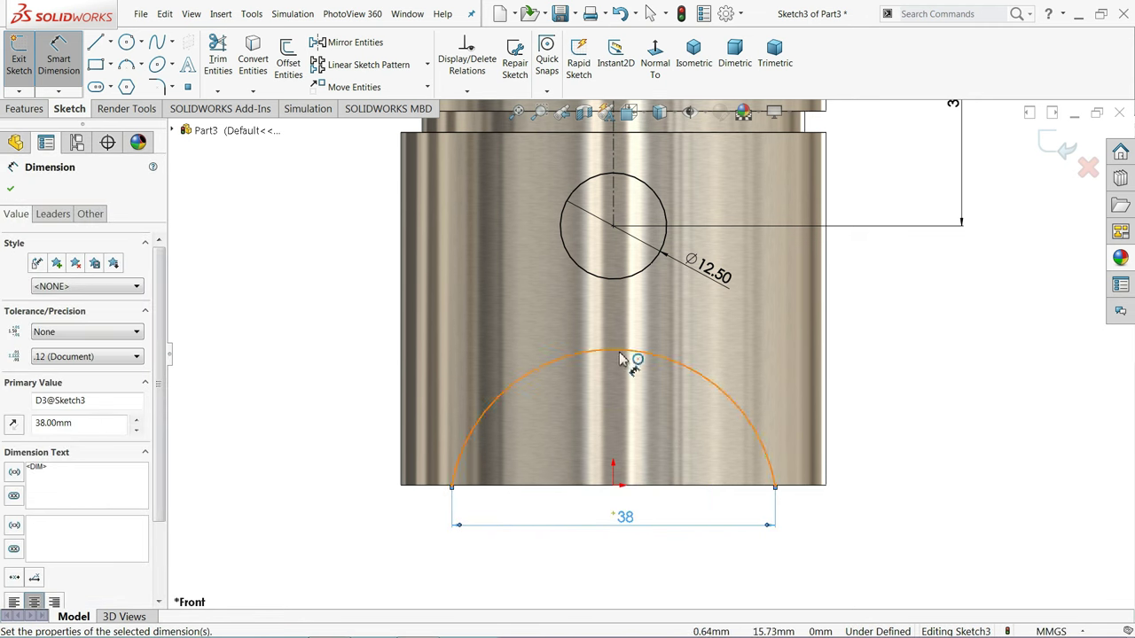
left_click(620, 357)
left_click(613, 486)
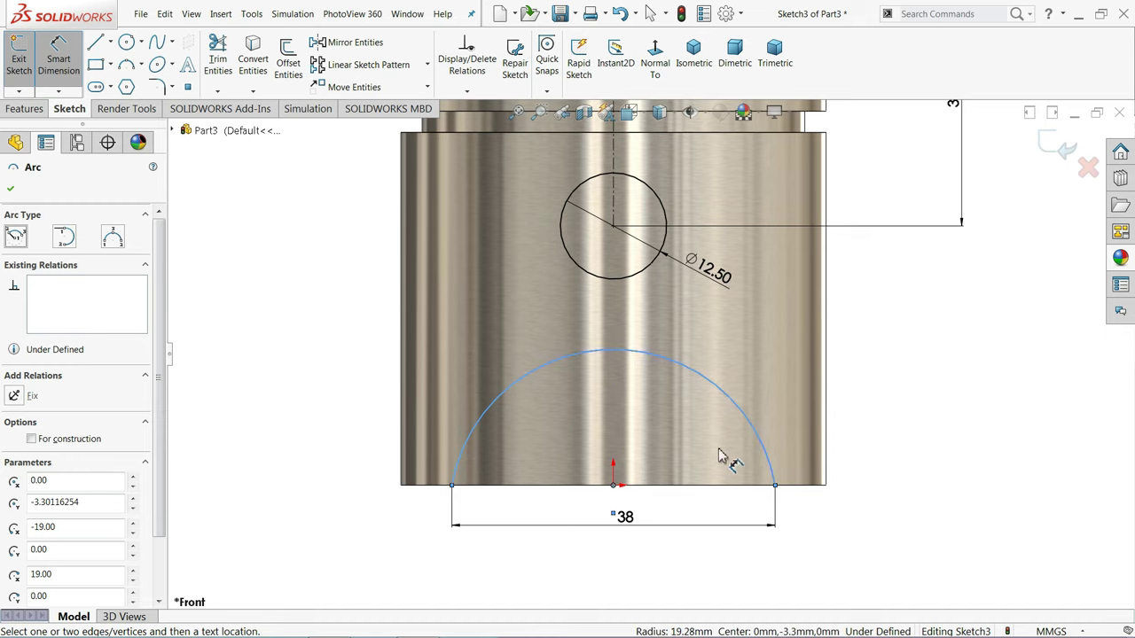
key("Escape")
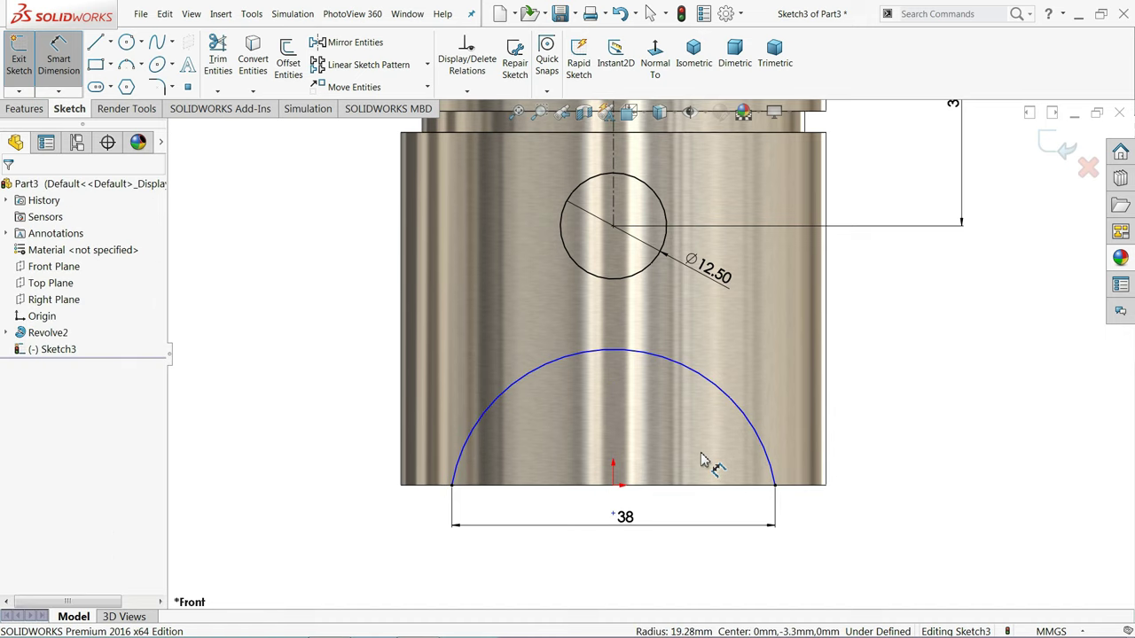
- Dimension the bottom arc's height from the origin to the top of its curve at 10 mm
left_click(613, 486)
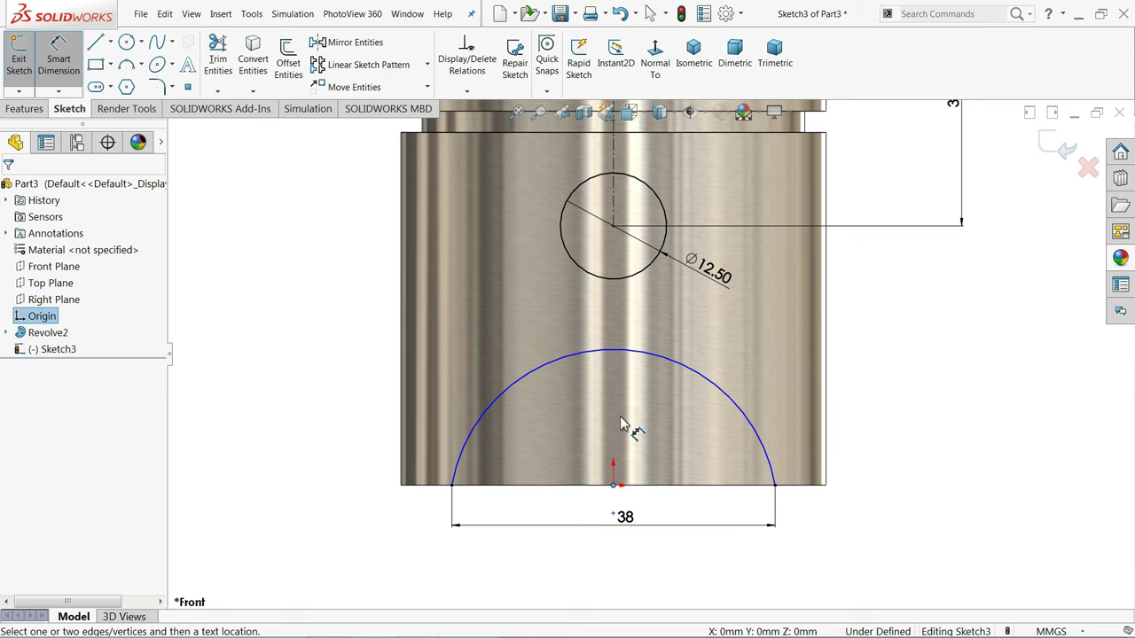
left_click(630, 354)
left_click(905, 411)
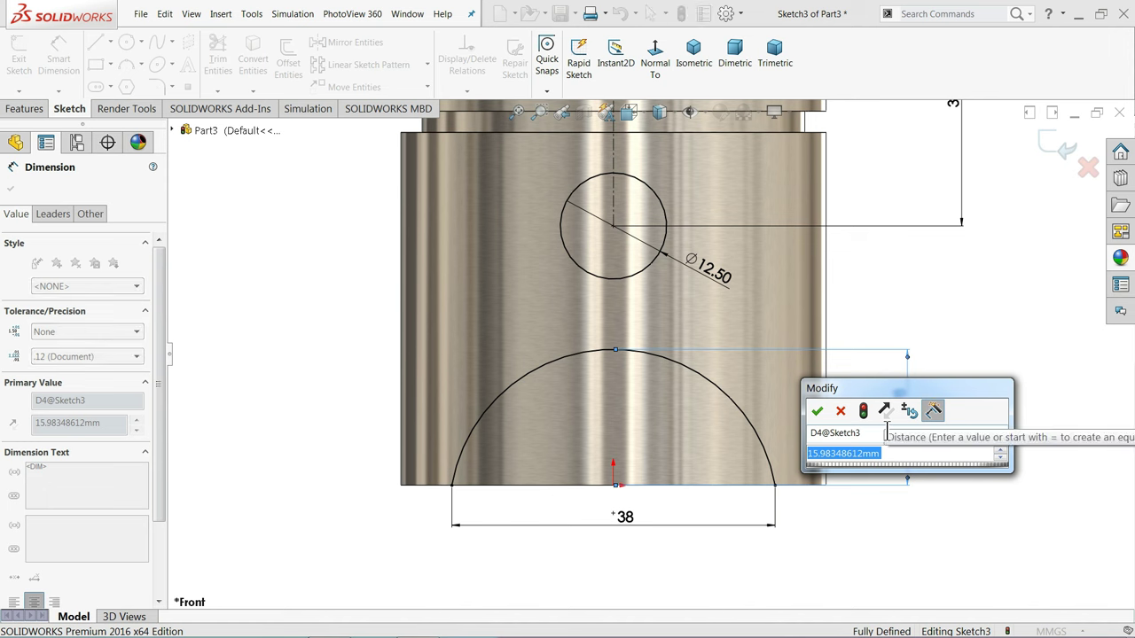
type("10")
left_click(817, 412)
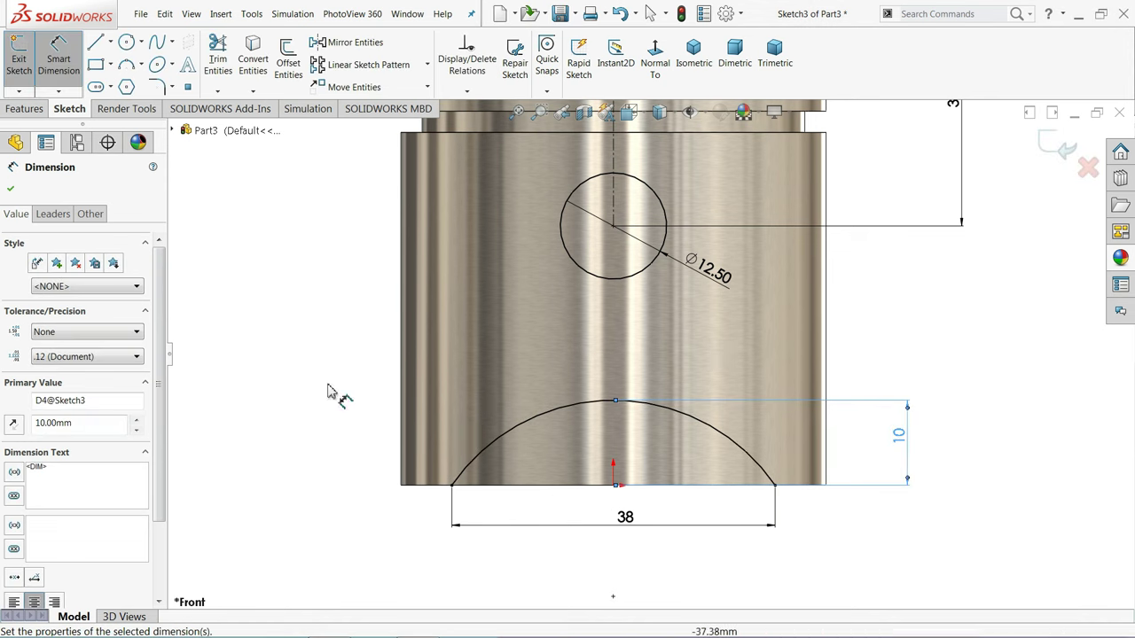
- Close the bottom arc profile with a horizontal line between its two endpoints
left_click(95, 42)
left_click(452, 486)
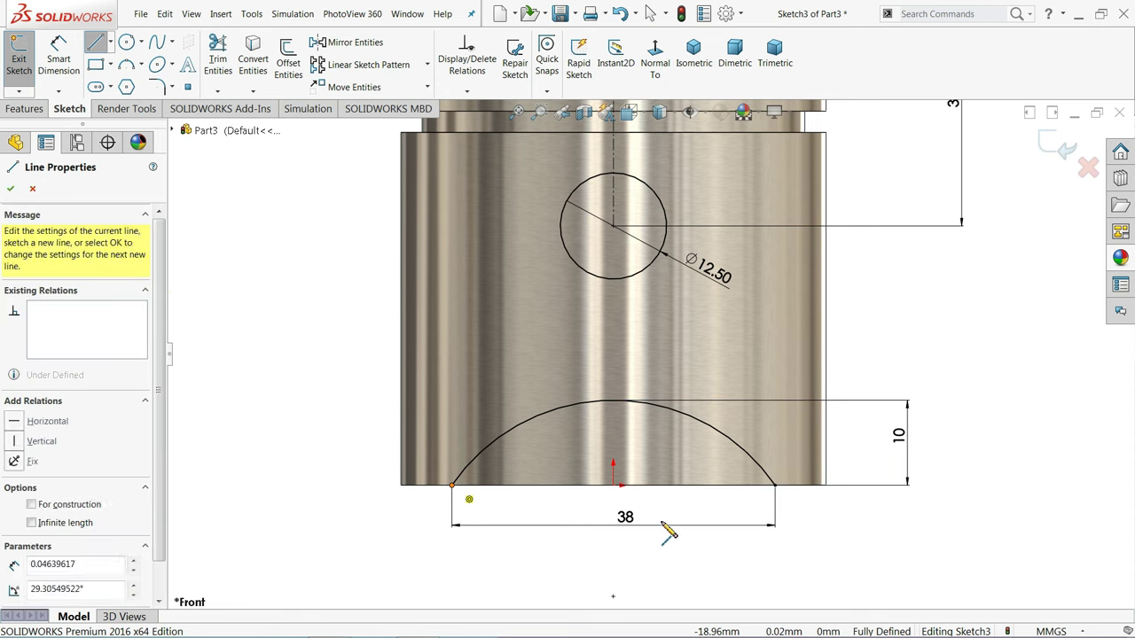
left_click(776, 486)
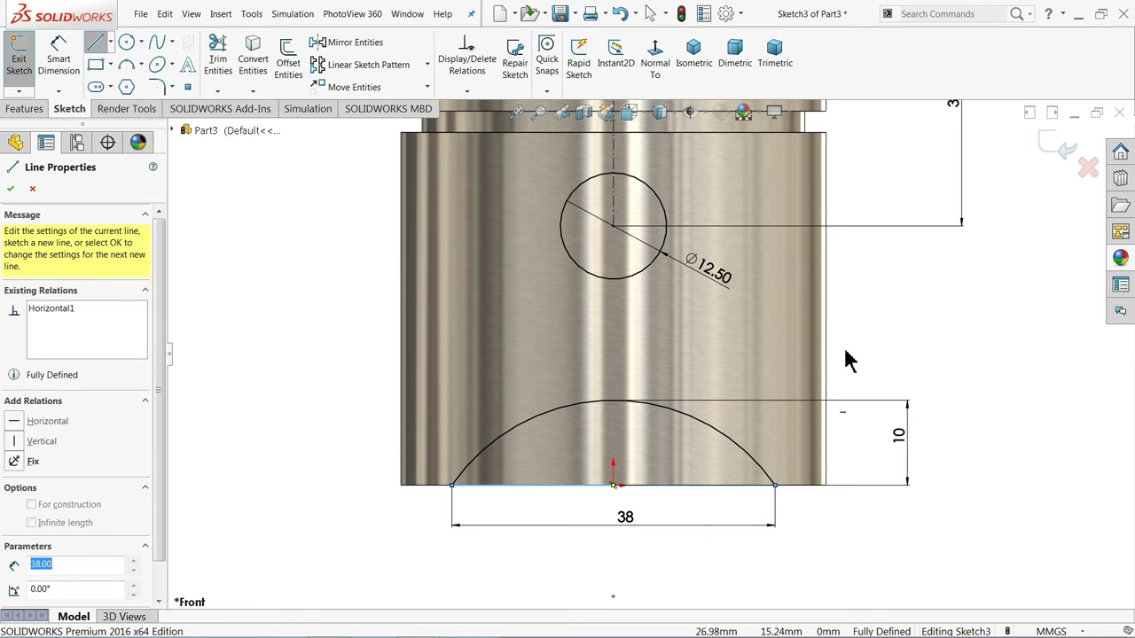
right_click(869, 315)
left_click(886, 320)
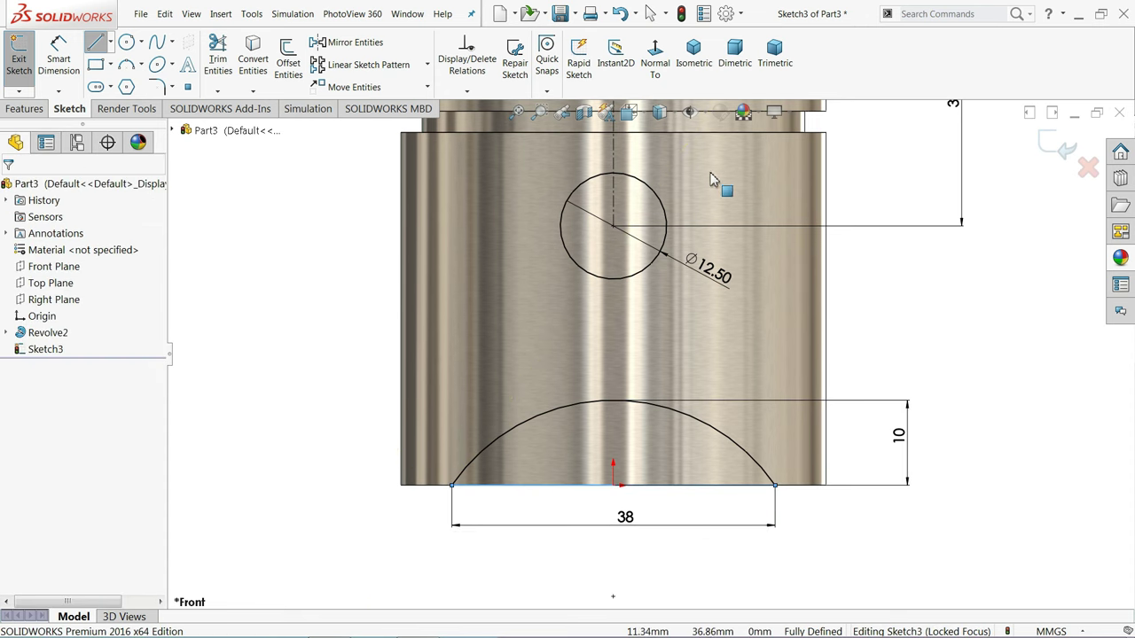
- Cut the circle and bottom arc profiles through the piston in both directions using Through All - Both
left_click(694, 55)
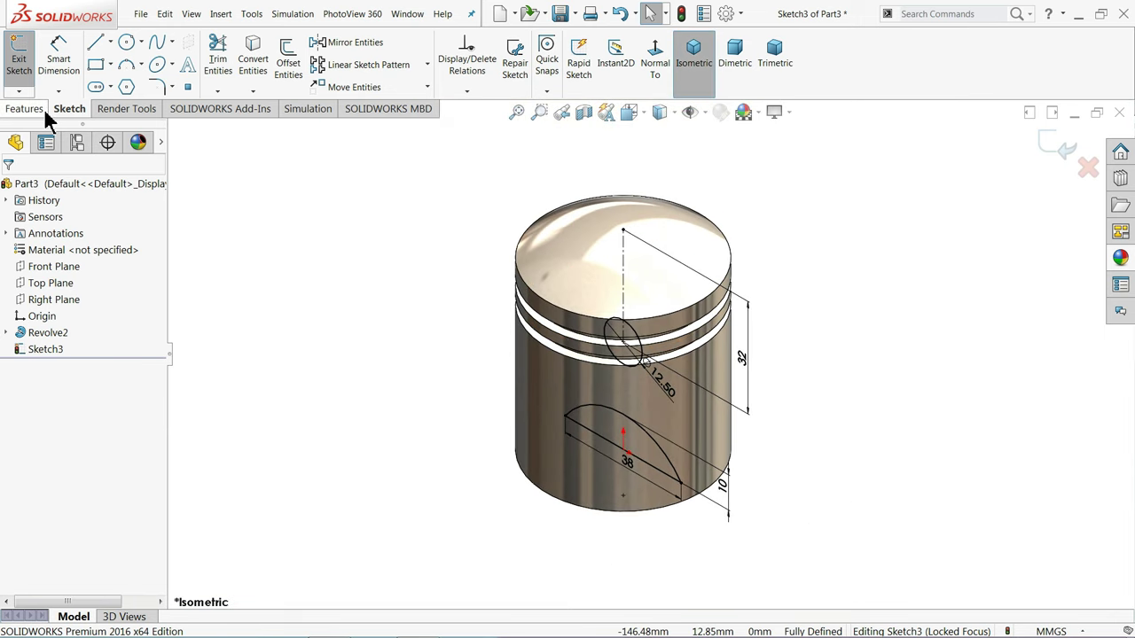
left_click(12, 115)
left_click(228, 60)
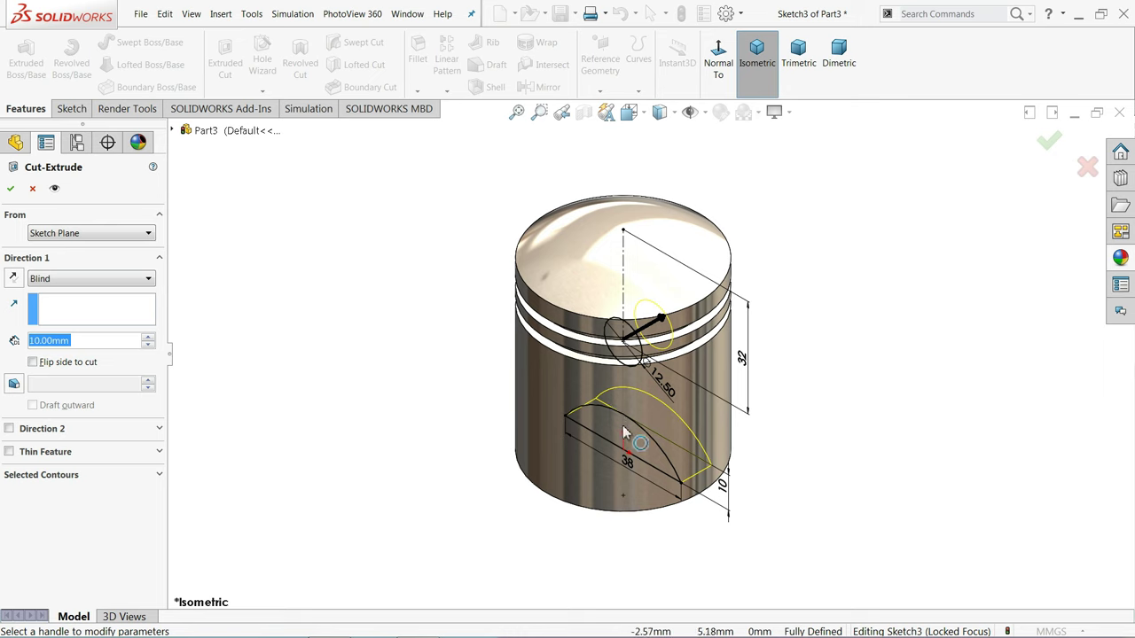
left_click(65, 282)
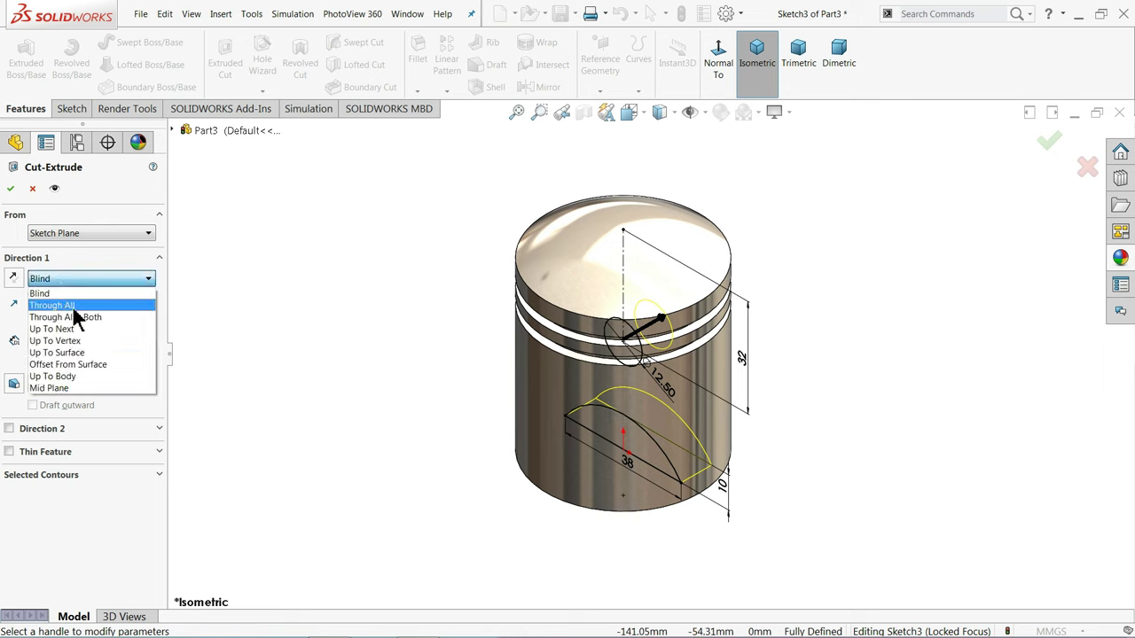
left_click(75, 317)
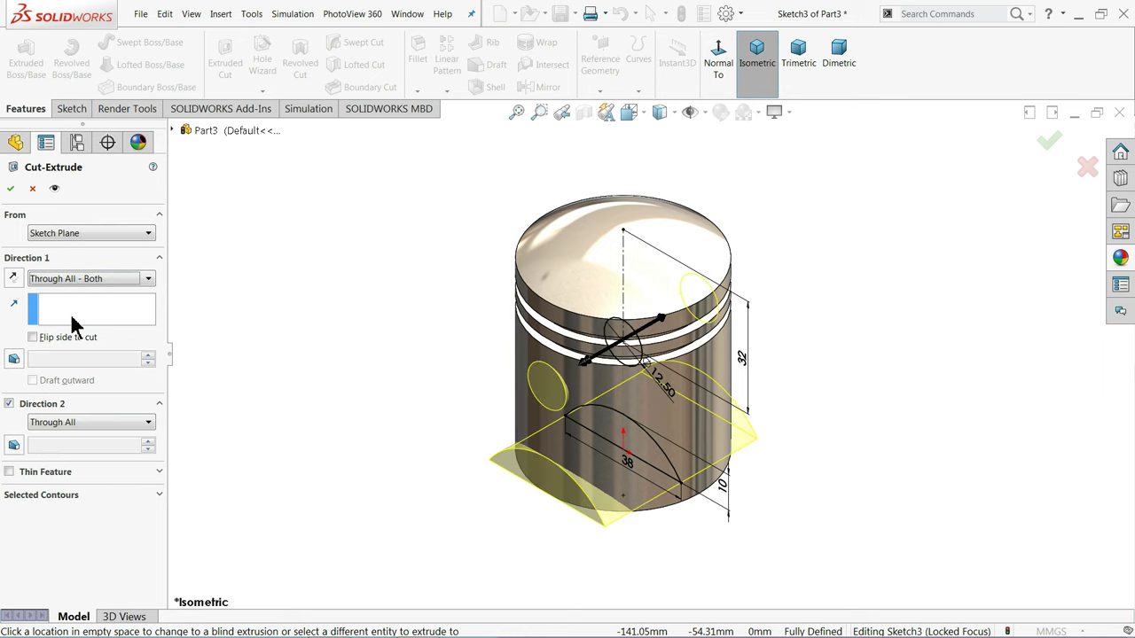
middle_click_drag(420, 410, 370, 380)
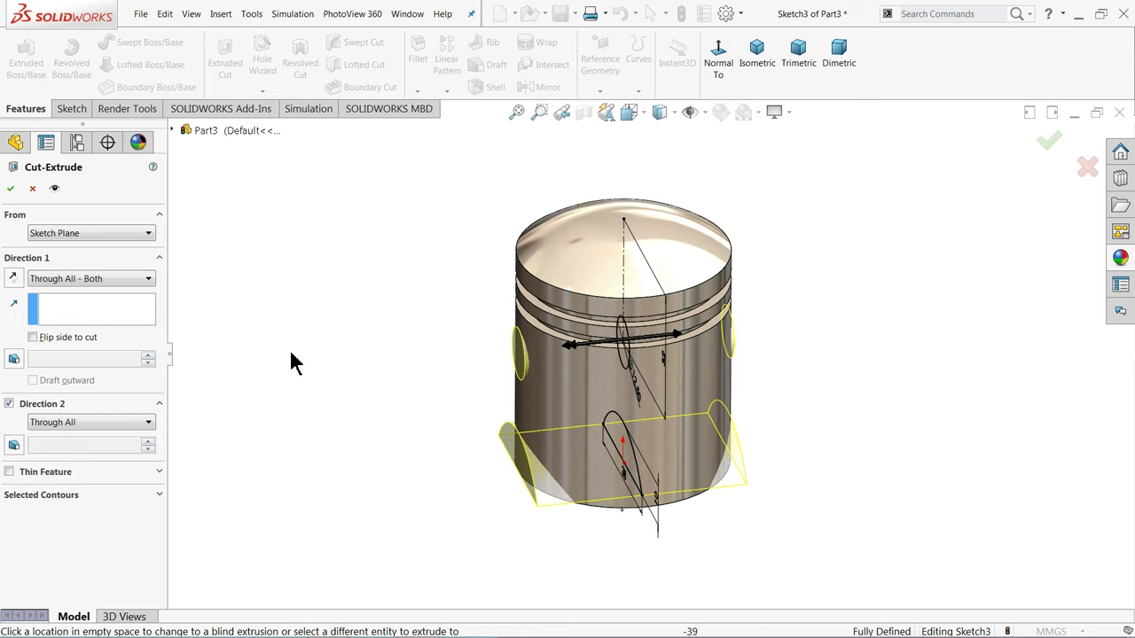
left_click(10, 189)
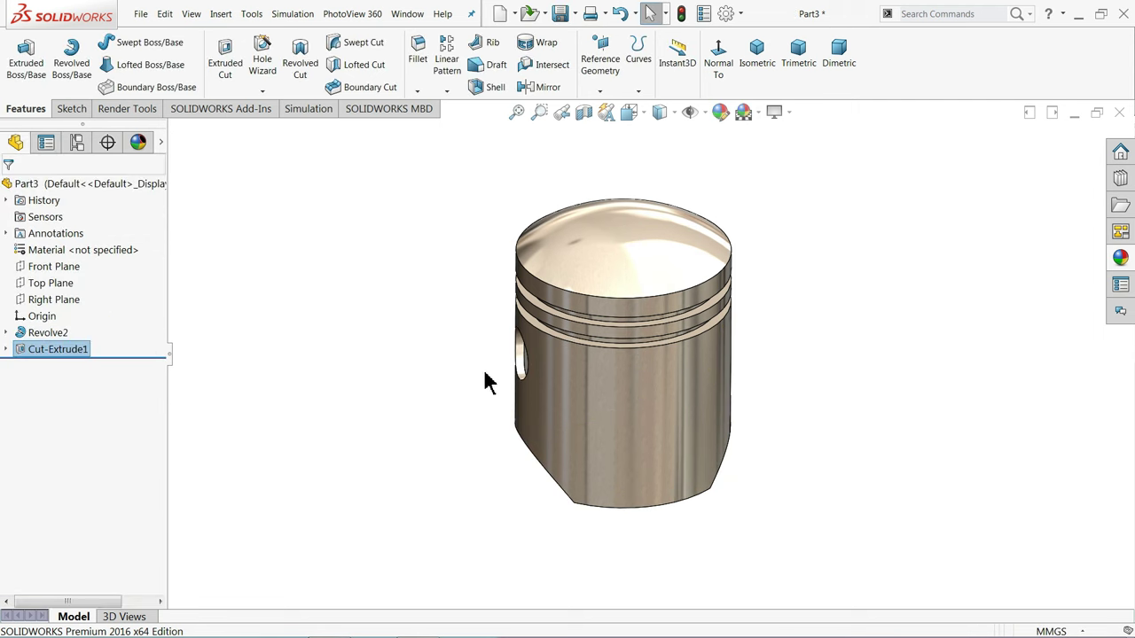
middle_click_drag(484, 380, 452, 412)
- Sketch two concentric circles of 14.5 mm and 12.5 mm diameter on the Front Plane, centred on the pin hole
left_click(50, 267)
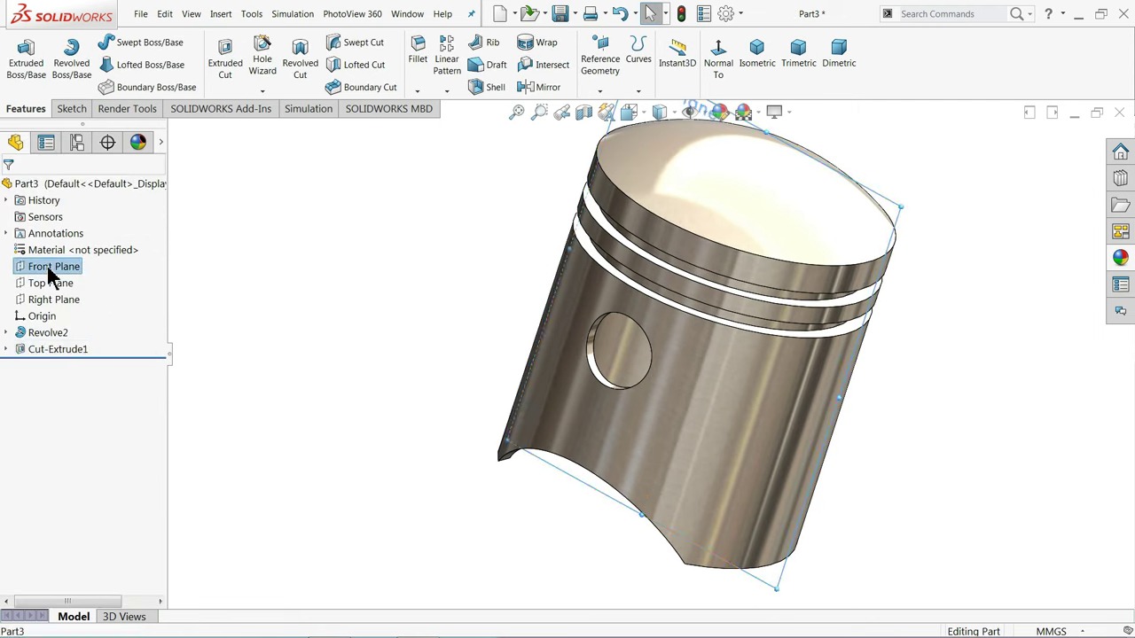
left_click(60, 252)
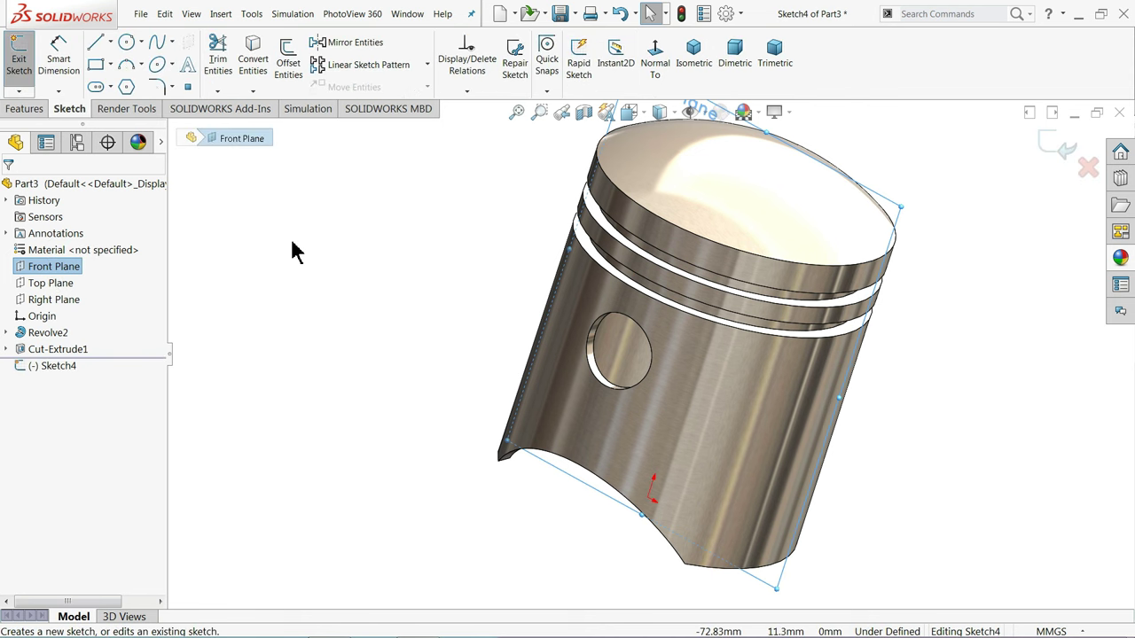
left_click(655, 59)
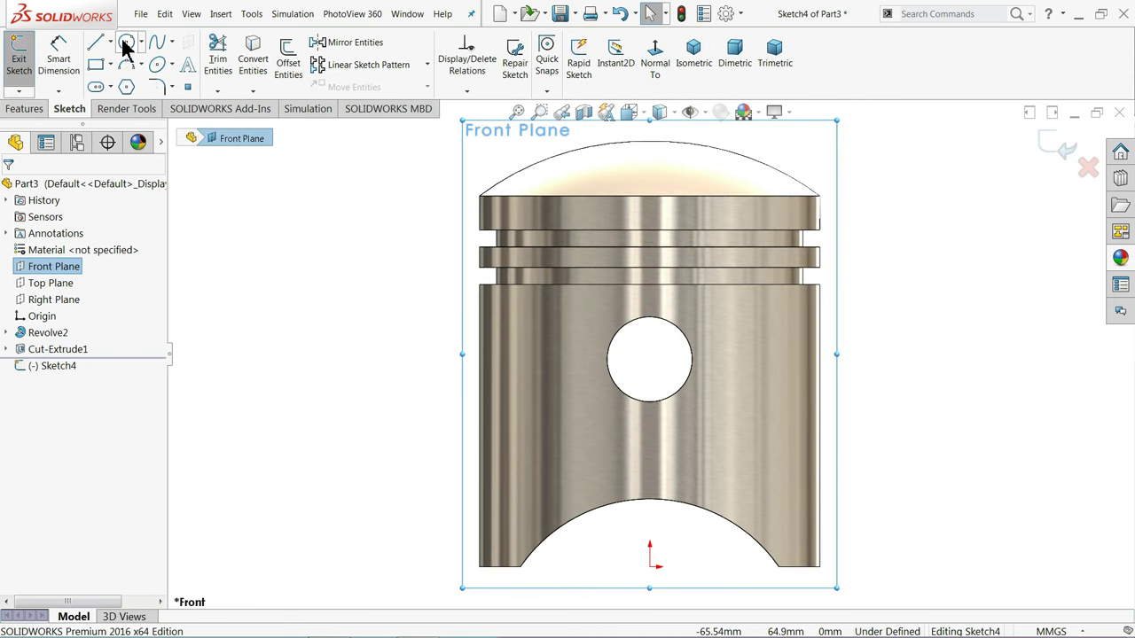
left_click(129, 49)
scroll(671, 380, "down", 3)
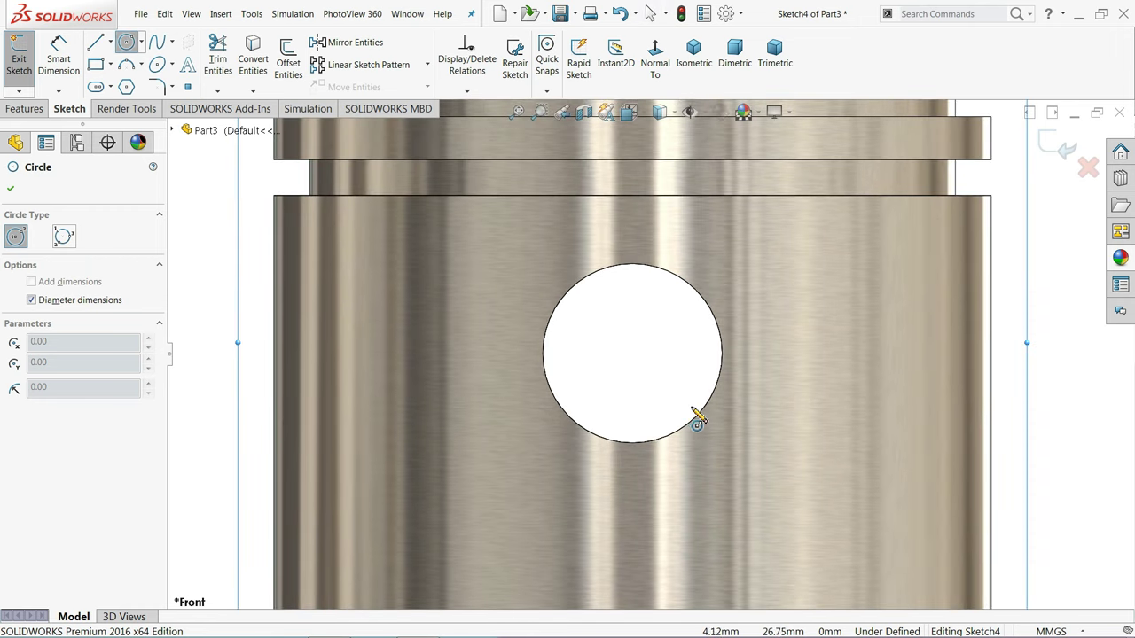
left_click(633, 354)
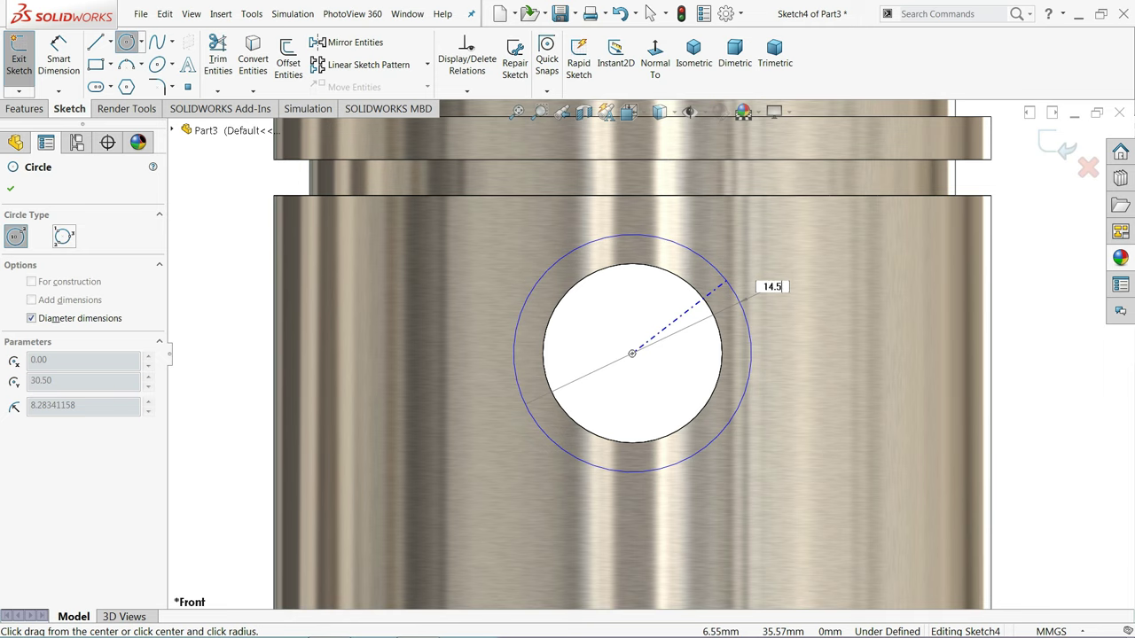
left_click(732, 294)
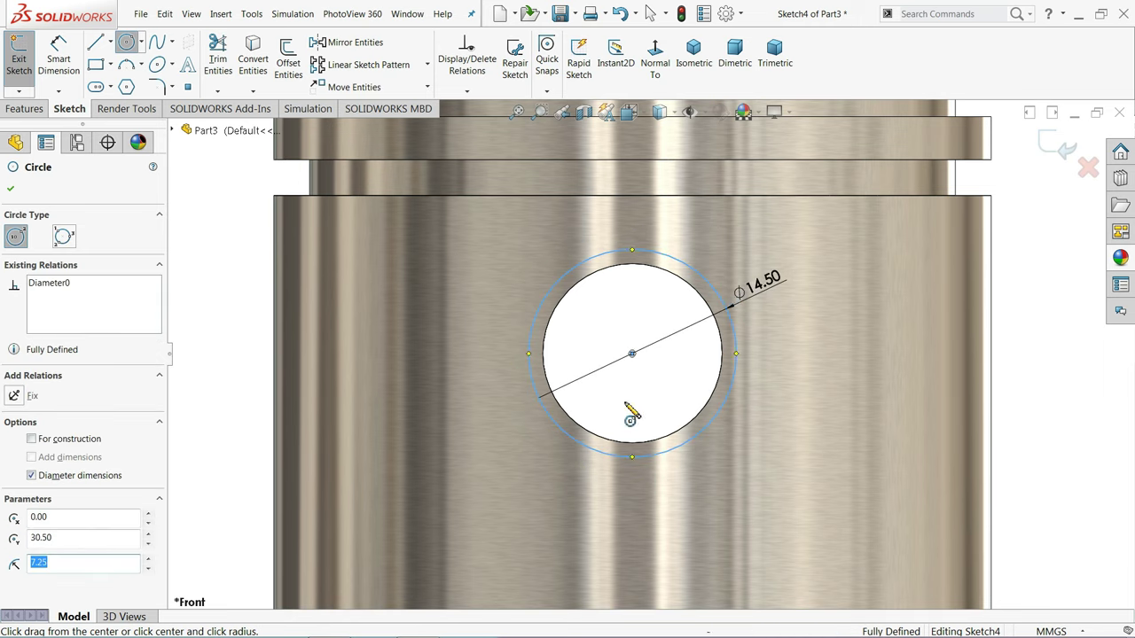
left_click(632, 353)
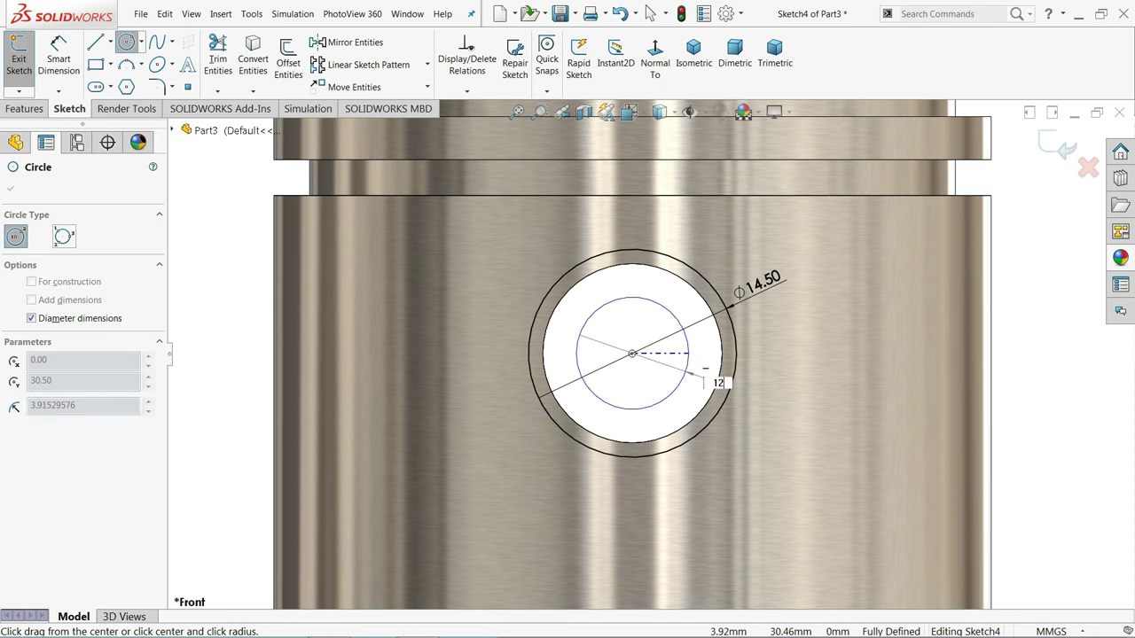
left_click(713, 374)
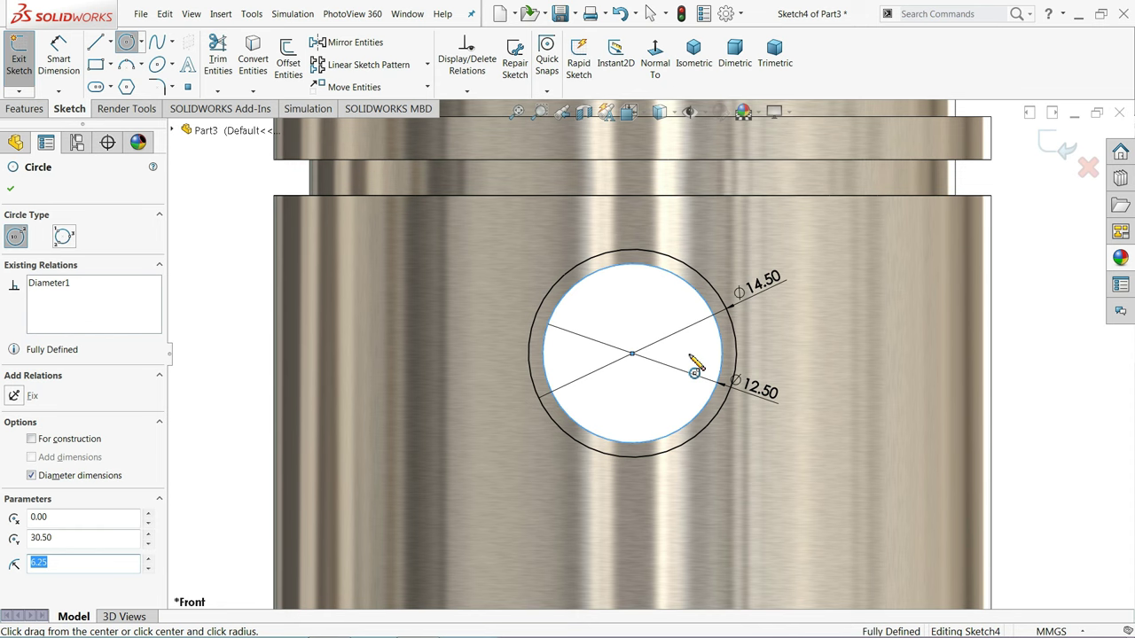
- Start a boss extrusion of the two-circle ring sketch, offset 12 mm from the sketch plane
left_click(24, 109)
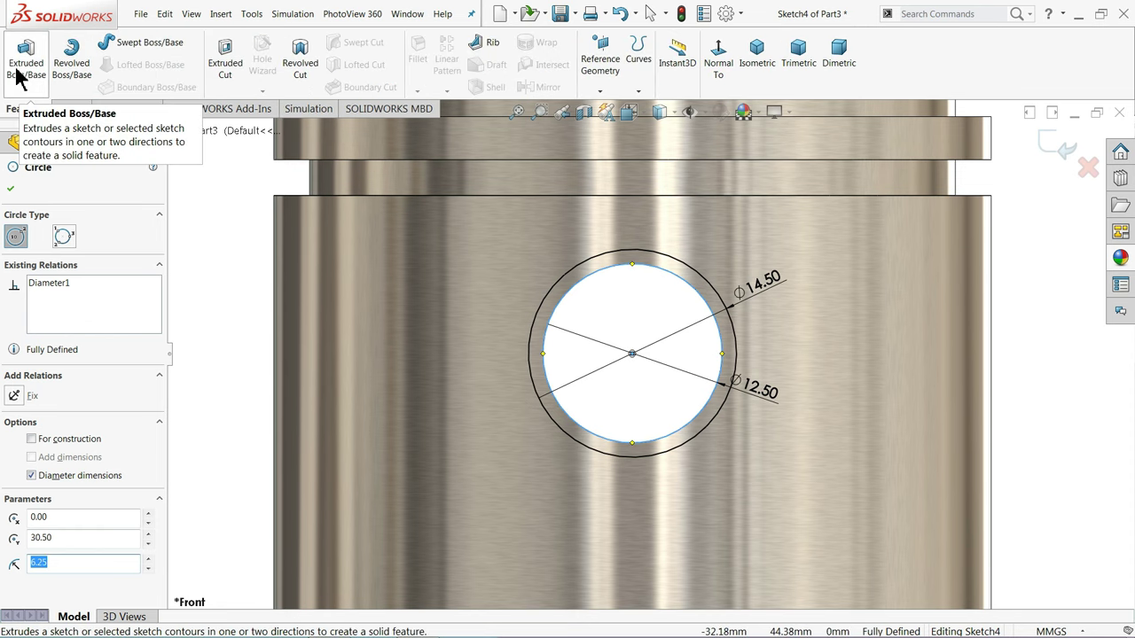
left_click(756, 77)
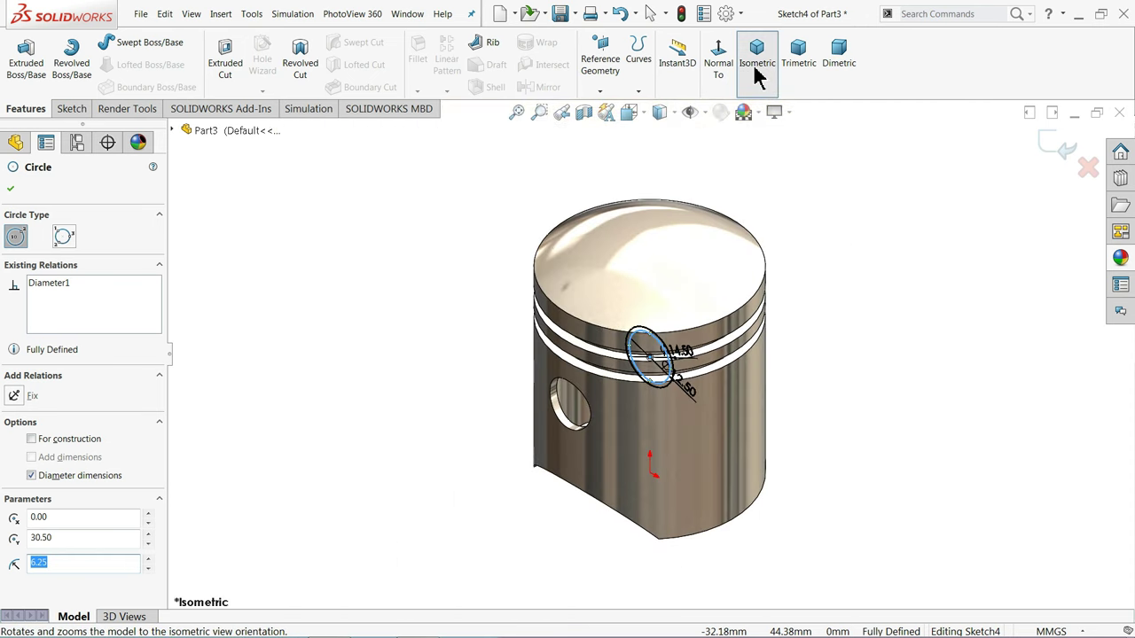
scroll(679, 472, "down", 2)
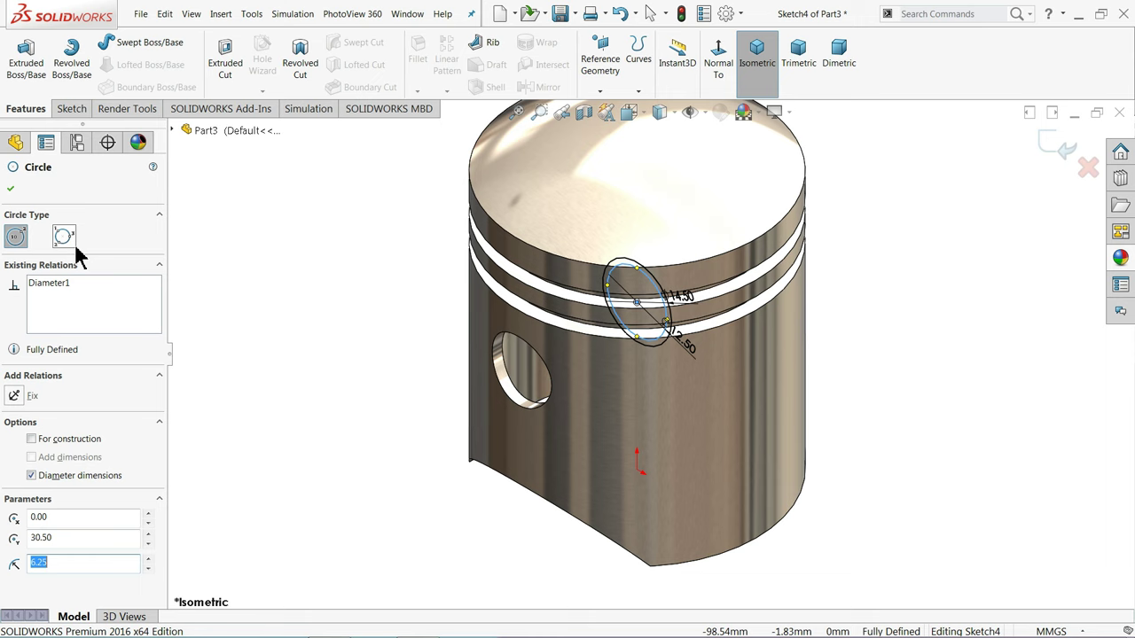
left_click(26, 61)
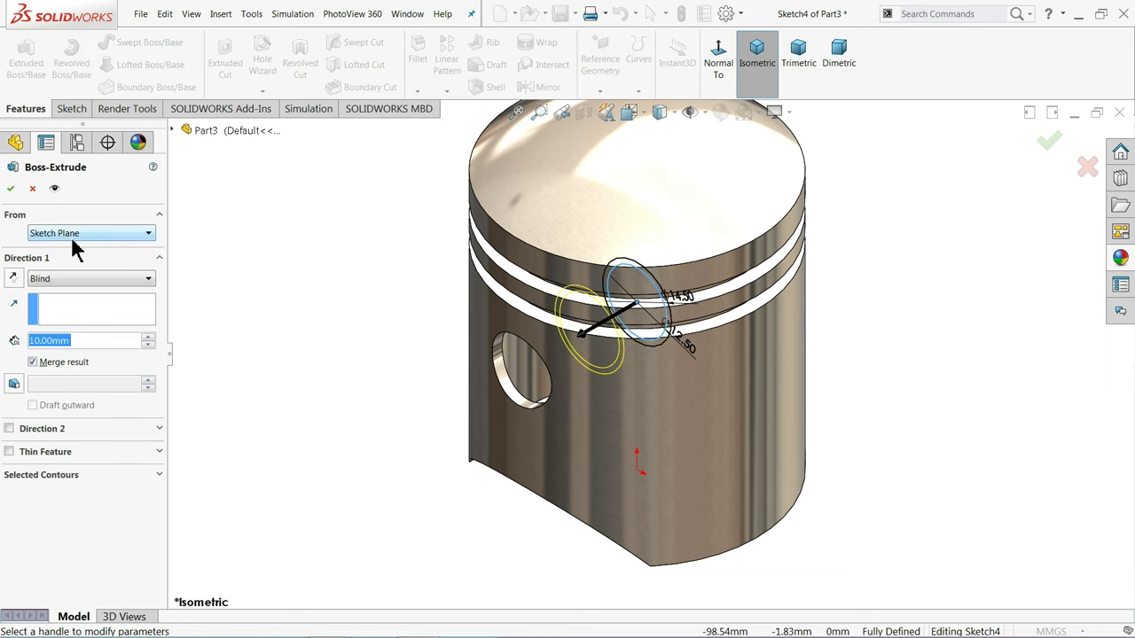
left_click(73, 235)
left_click(60, 283)
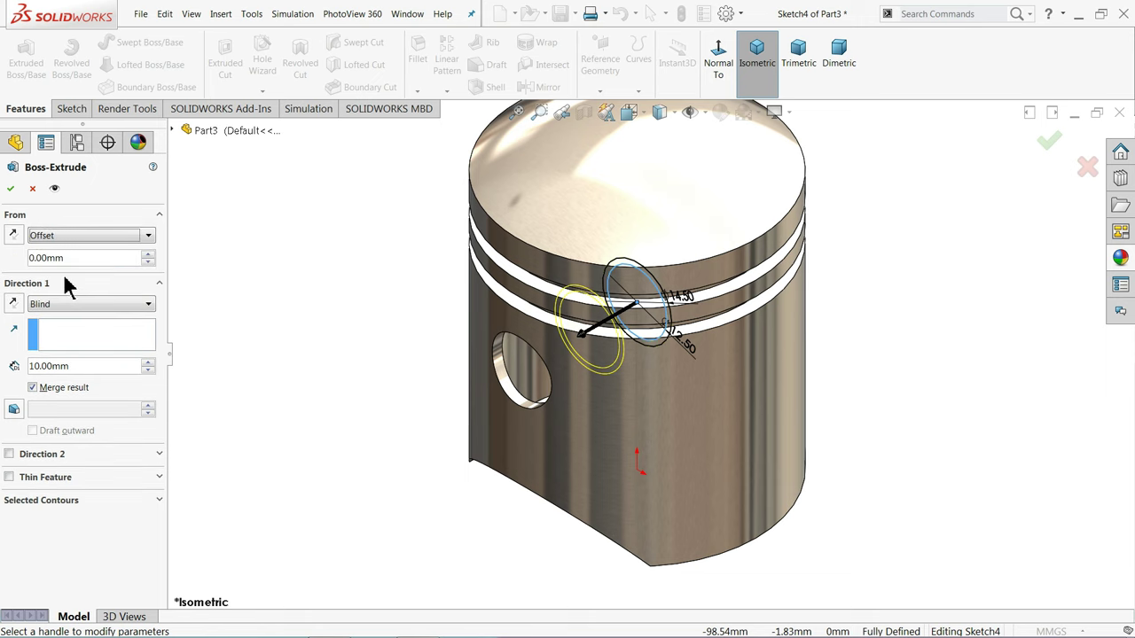
type("12")
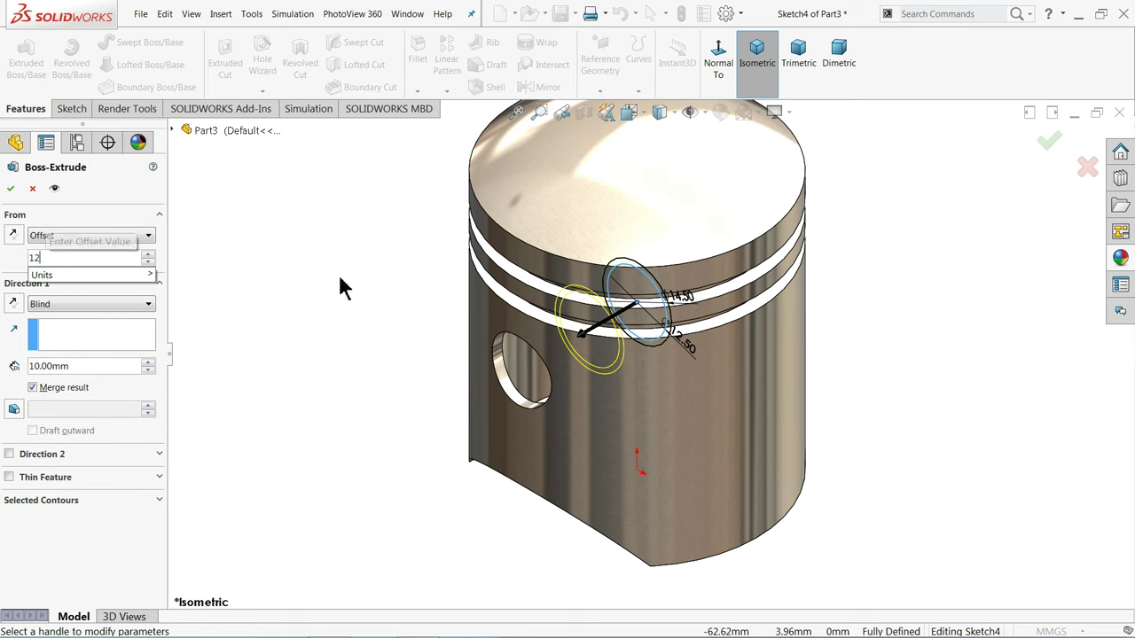
key("Return")
scroll(561, 377, "down", 2)
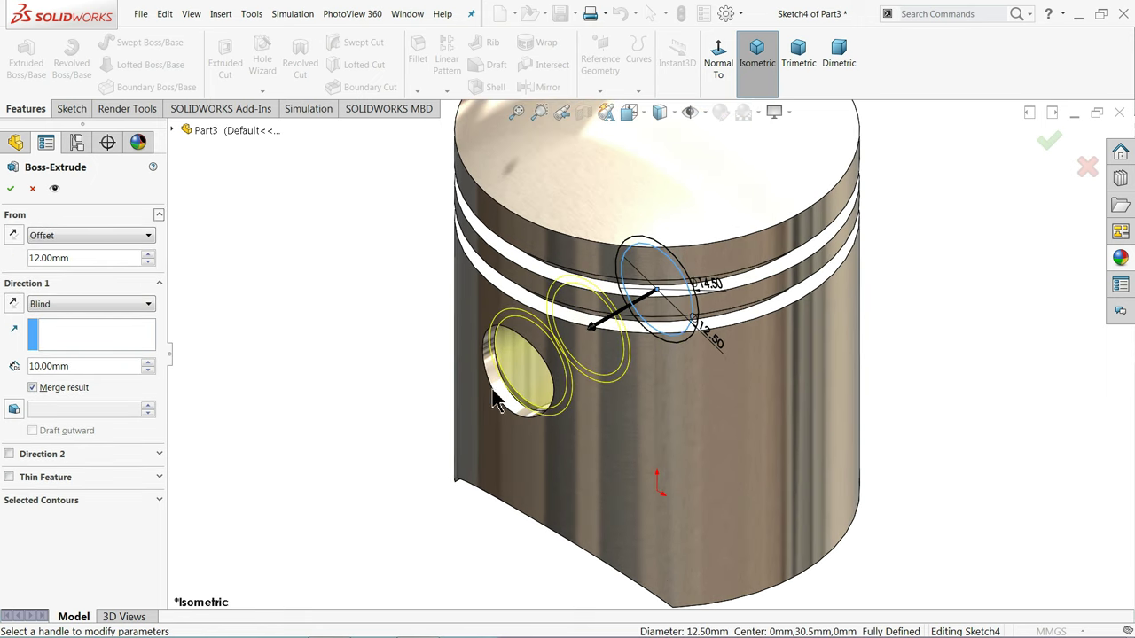
middle_click_drag(380, 384, 361, 319)
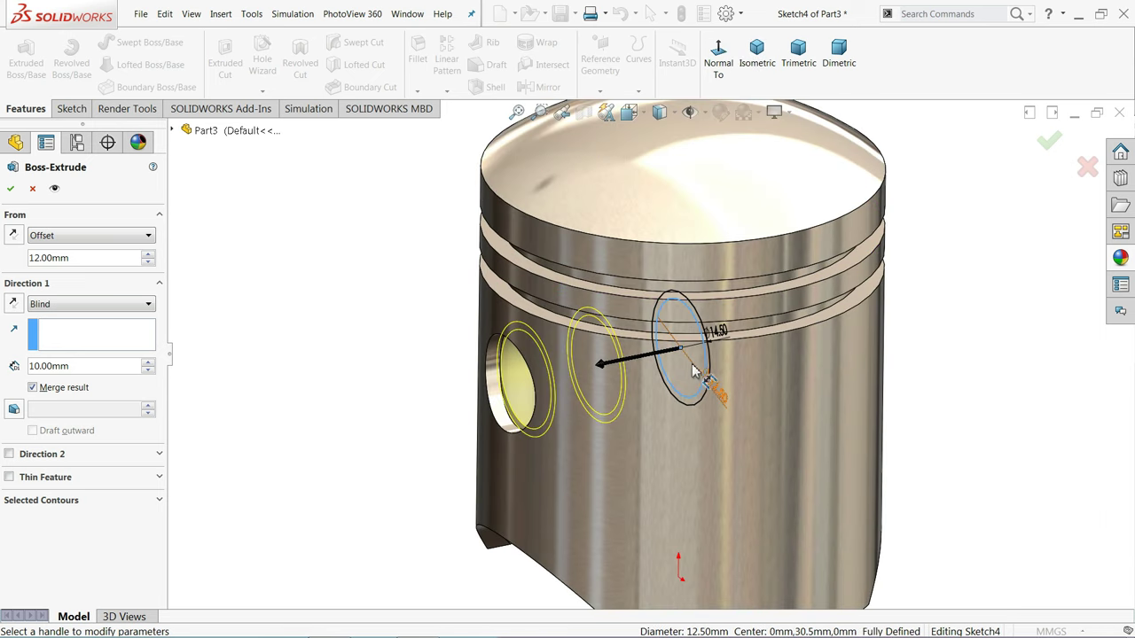
- Extrude the ring Up To Surface, ending at the piston's outer skirt face, with the extrusion direction reversed
left_click(49, 305)
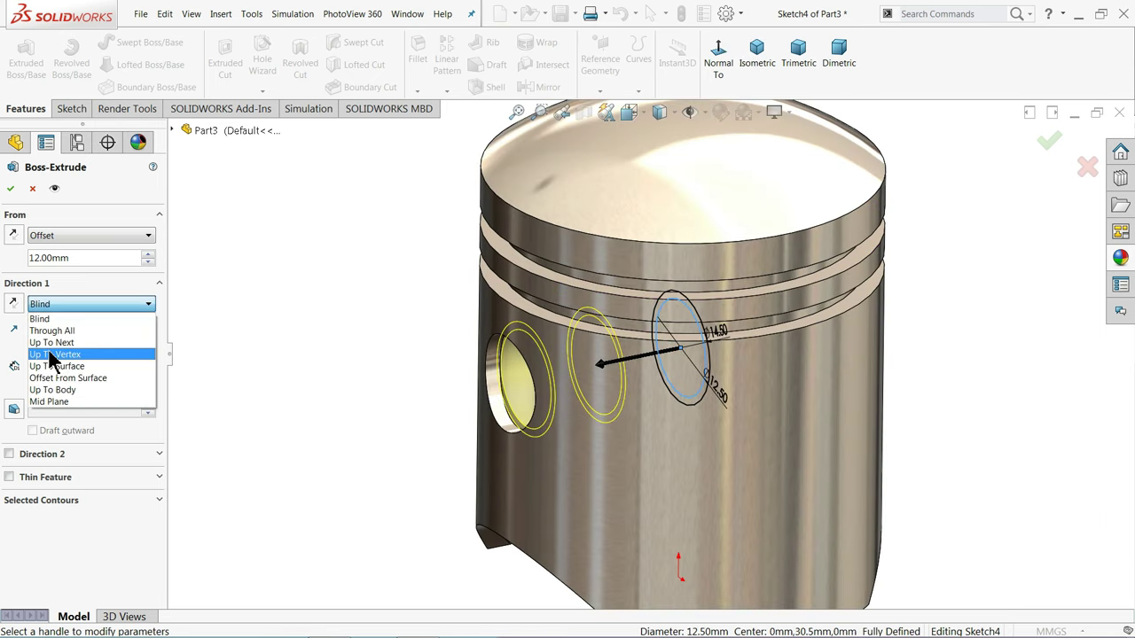
left_click(67, 366)
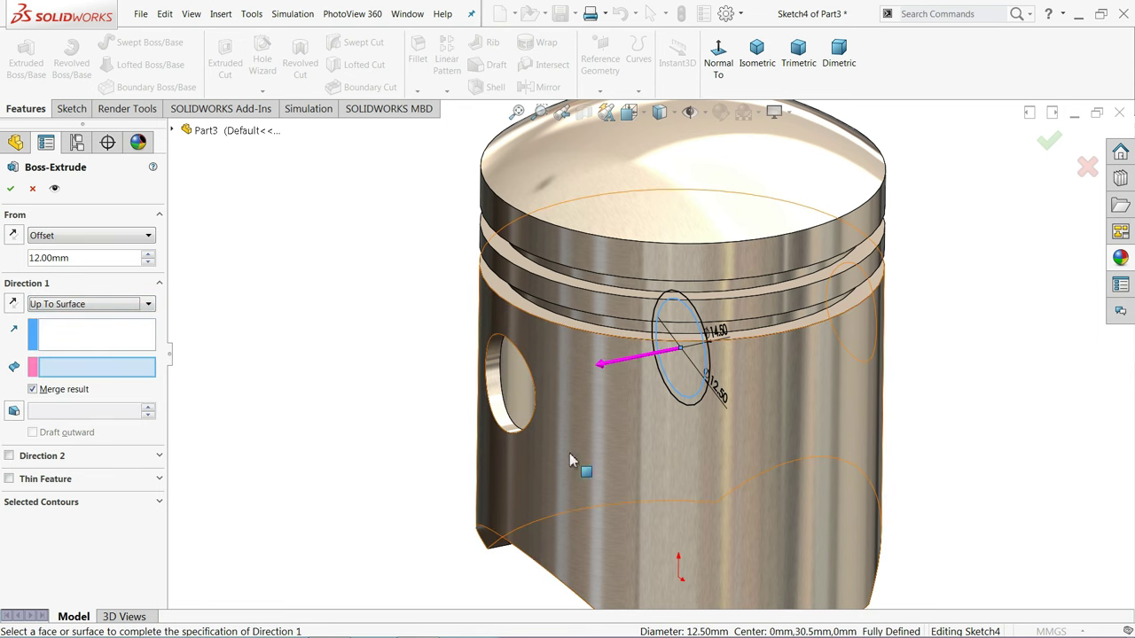
left_click(578, 447)
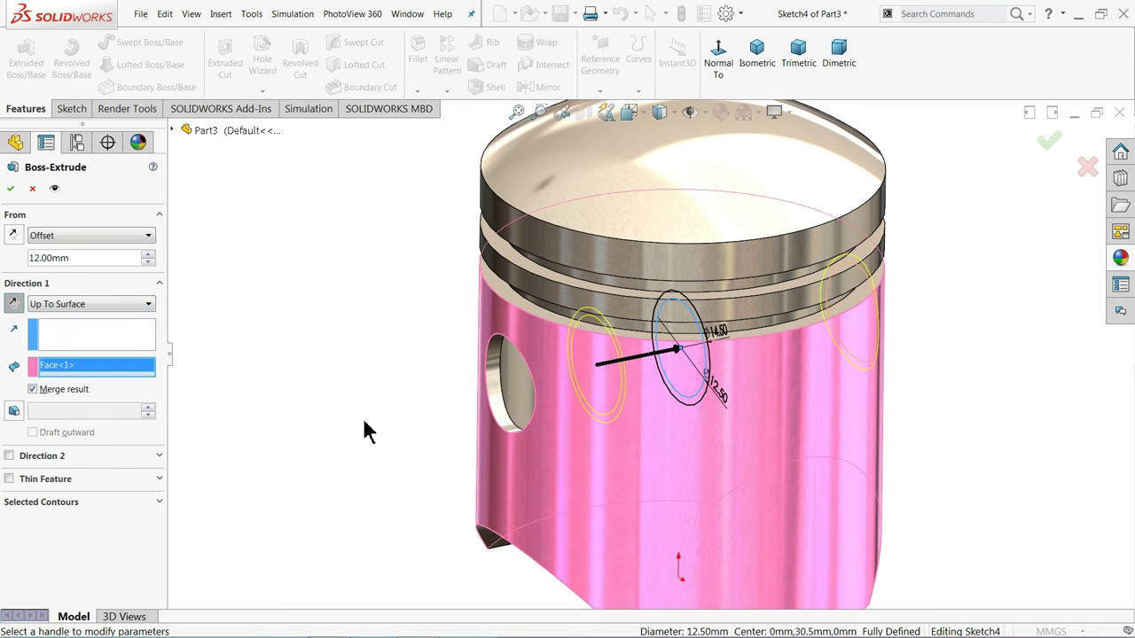
middle_click_drag(363, 418, 380, 400)
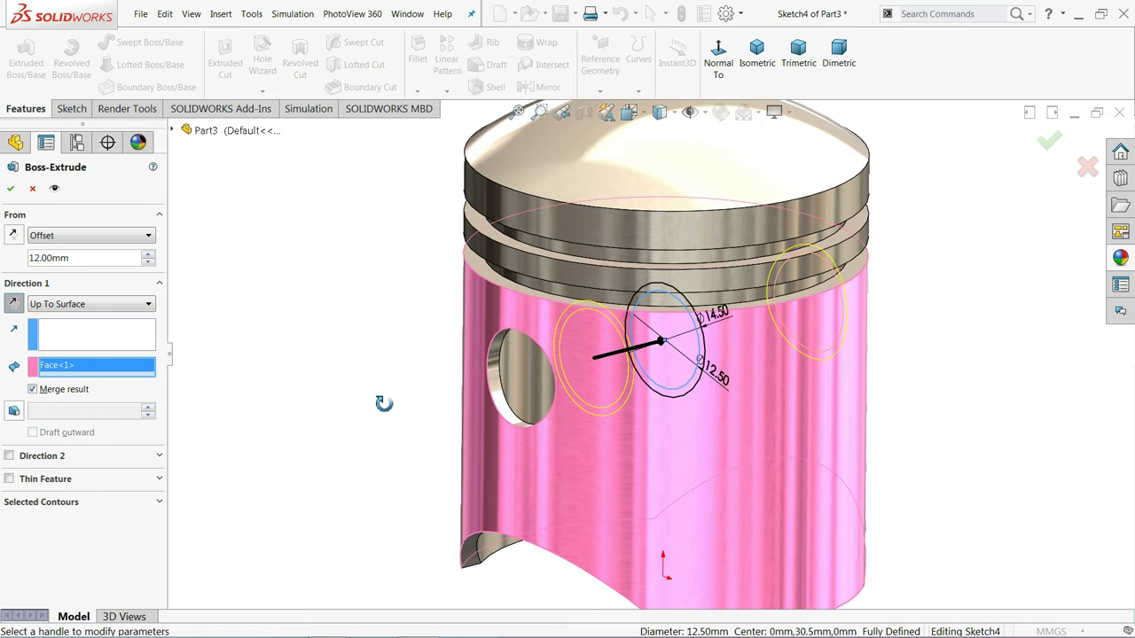
left_click(13, 304)
scroll(576, 403, "down", 2)
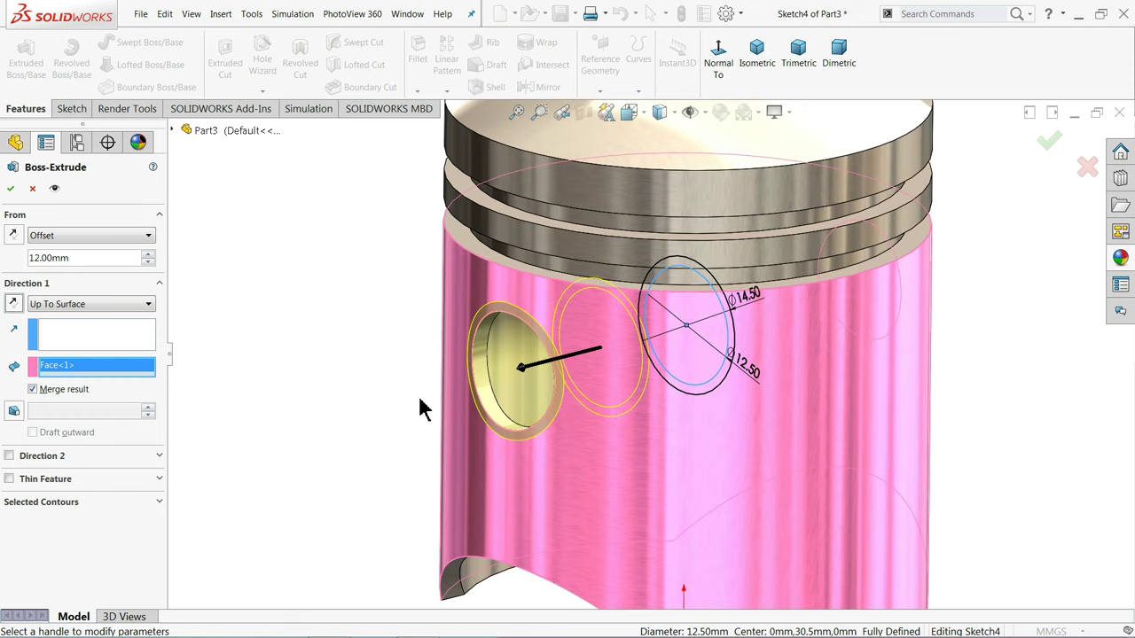
left_click(10, 188)
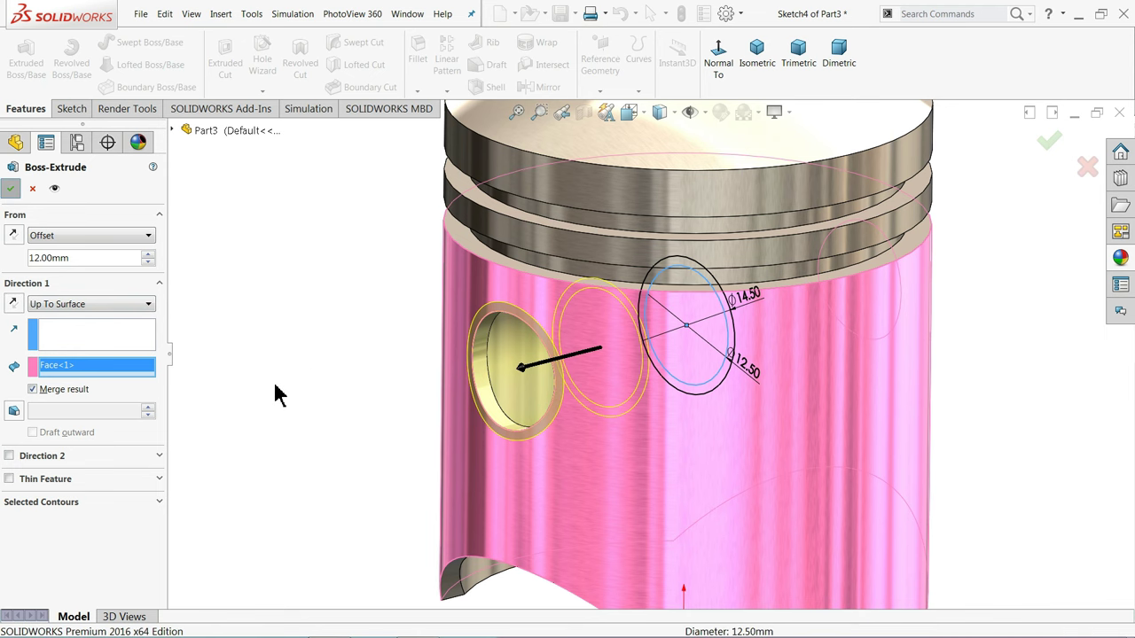
- Start a Mirror feature with the Front Plane as the mirror plane
middle_click_drag(329, 387, 307, 476)
scroll(524, 198, "down", 3)
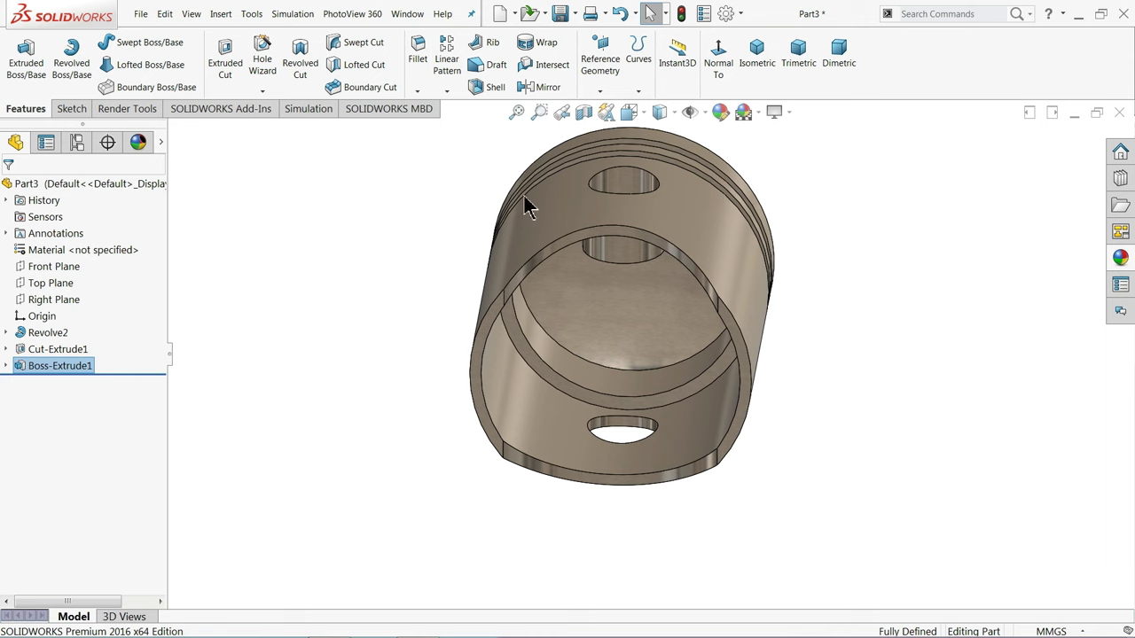
middle_click_drag(524, 199, 415, 457)
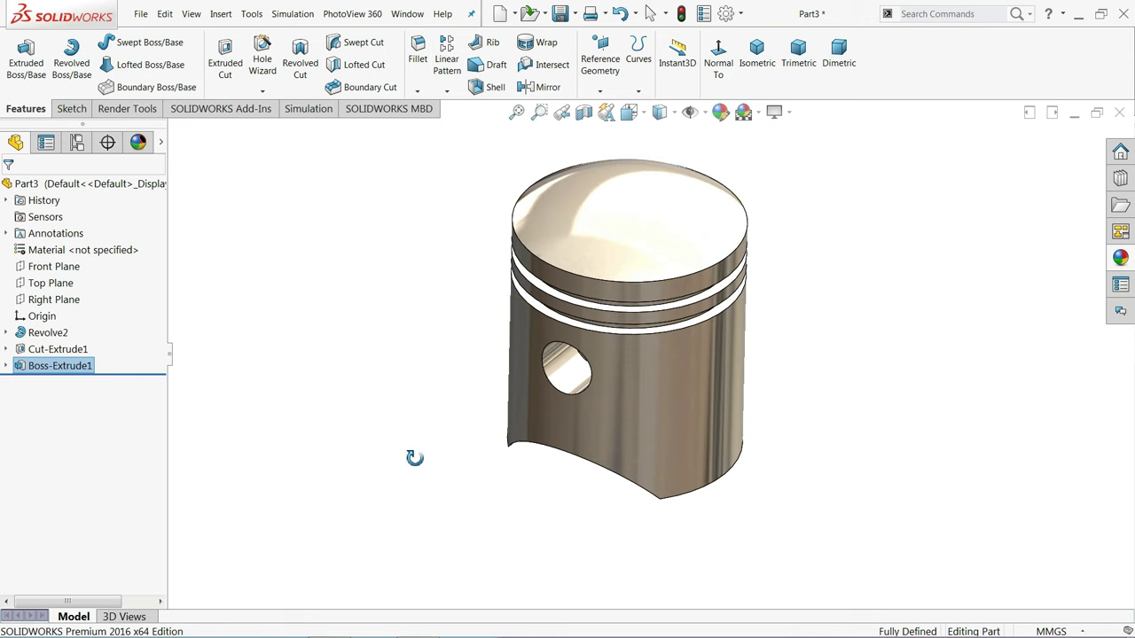
scroll(701, 364, "down", 3)
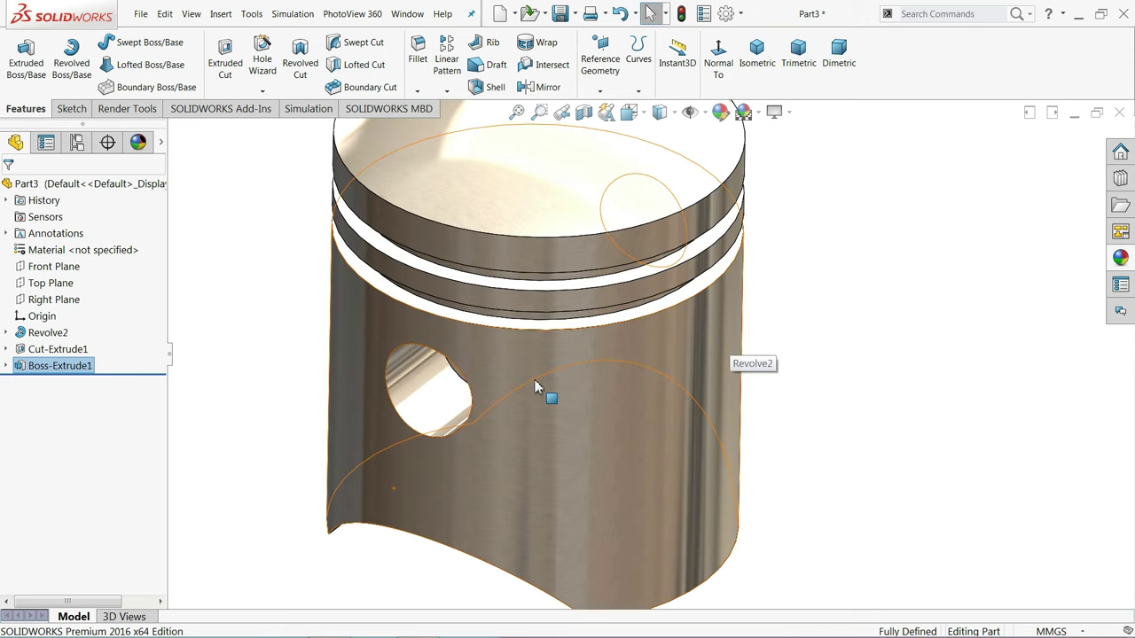
left_click(70, 268)
left_click(540, 87)
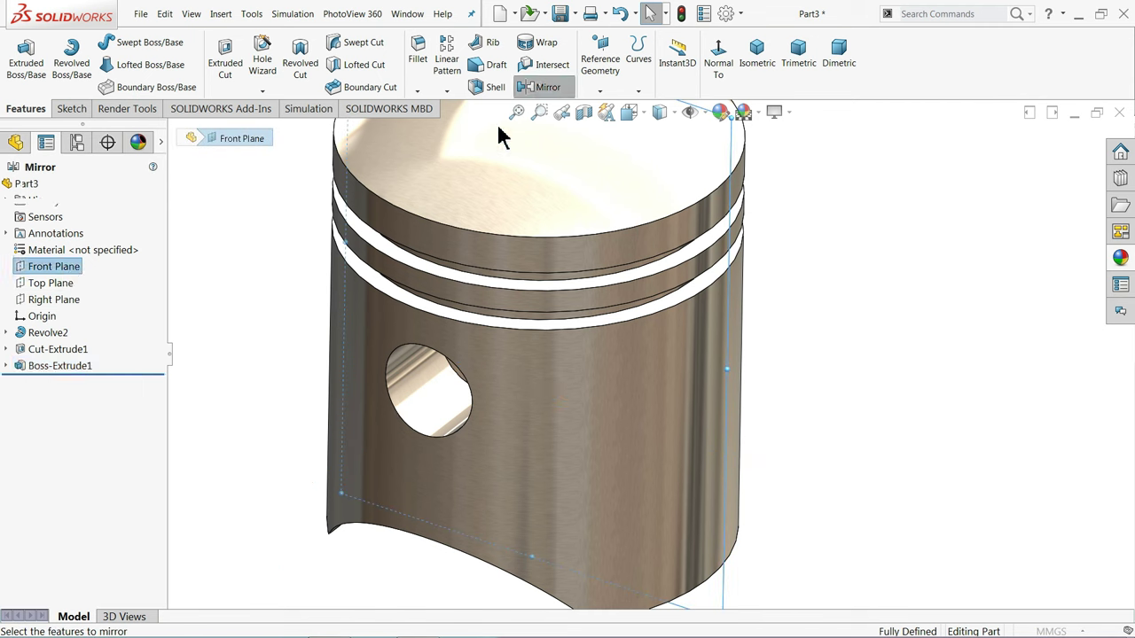
left_click(431, 390)
scroll(621, 406, "up", 5)
middle_click_drag(732, 351, 733, 328)
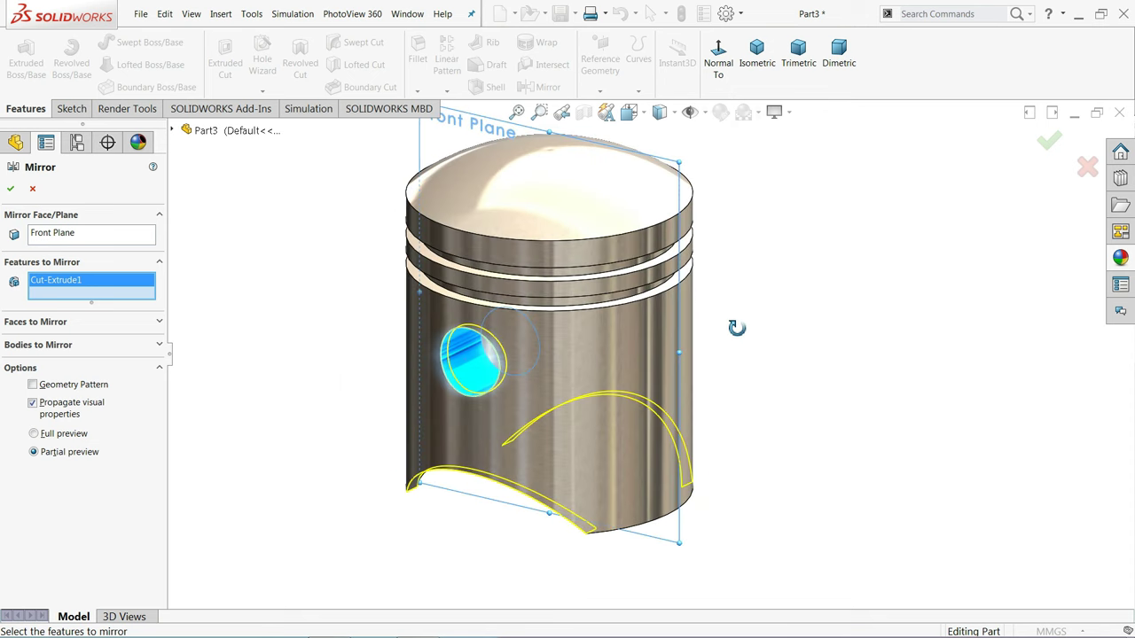
right_click(69, 283)
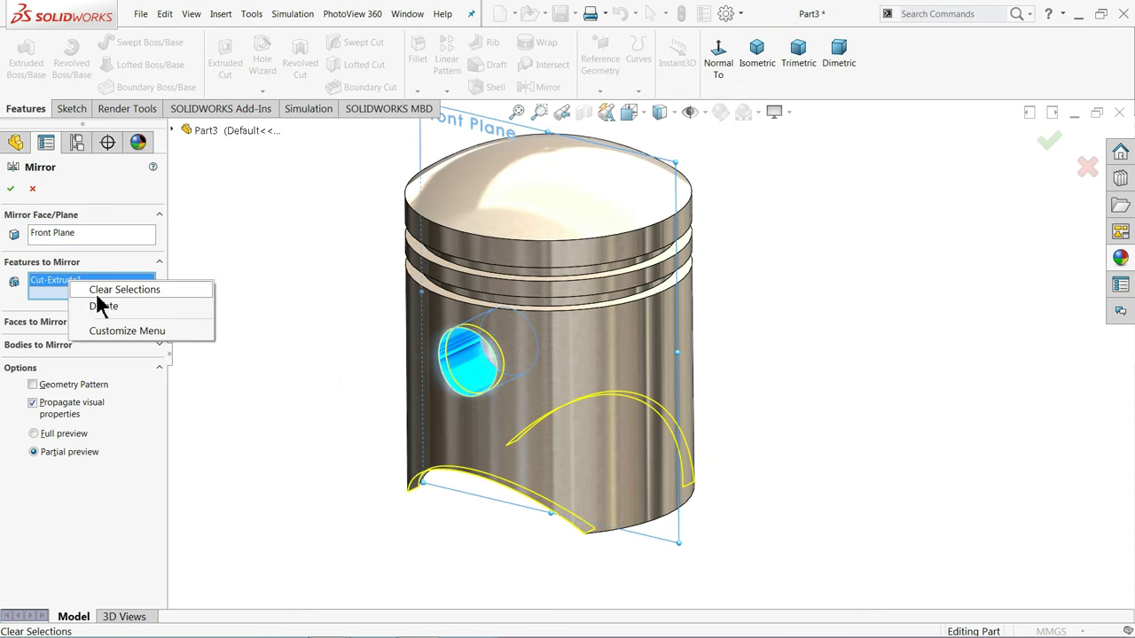
left_click(104, 294)
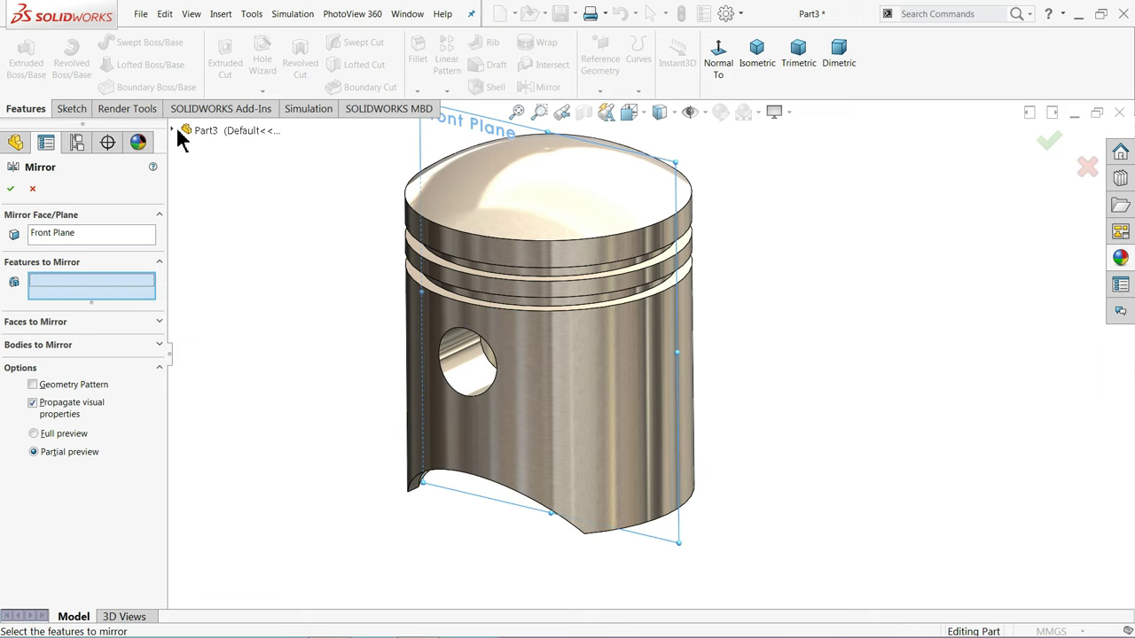
- Choose the ring boss extrusion as the feature to mirror and complete the mirror across the Front Plane
left_click(177, 129)
left_click(241, 317)
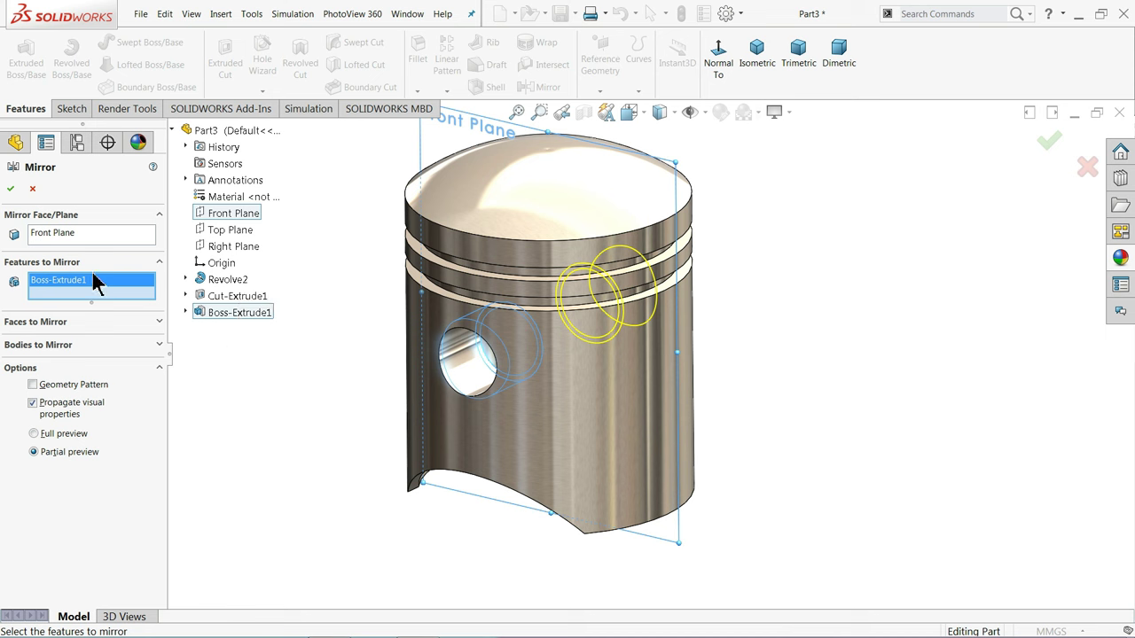
left_click(11, 189)
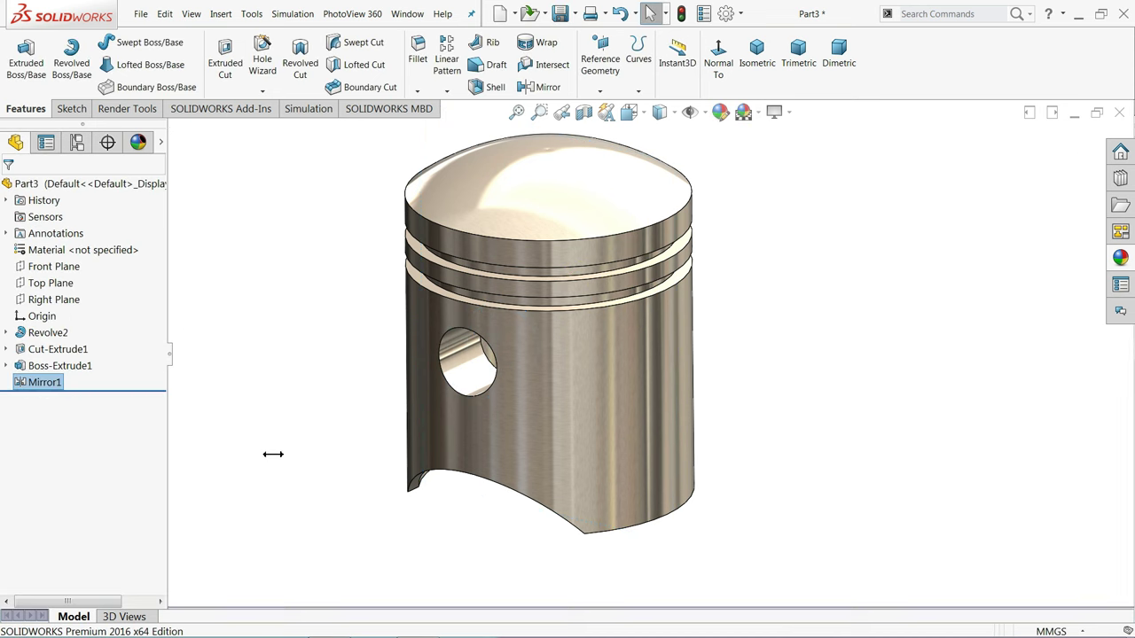
middle_click_drag(271, 453, 275, 417)
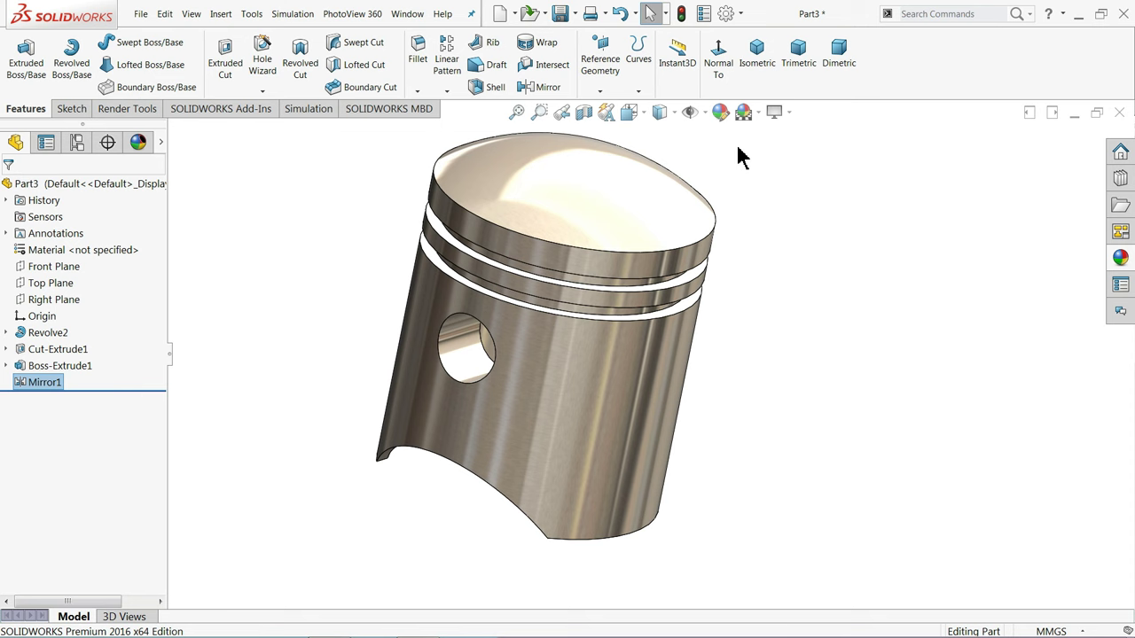
- Show the piston in isometric view and save it as 1.Piston in a new Desktop folder named Engine
left_click(761, 55)
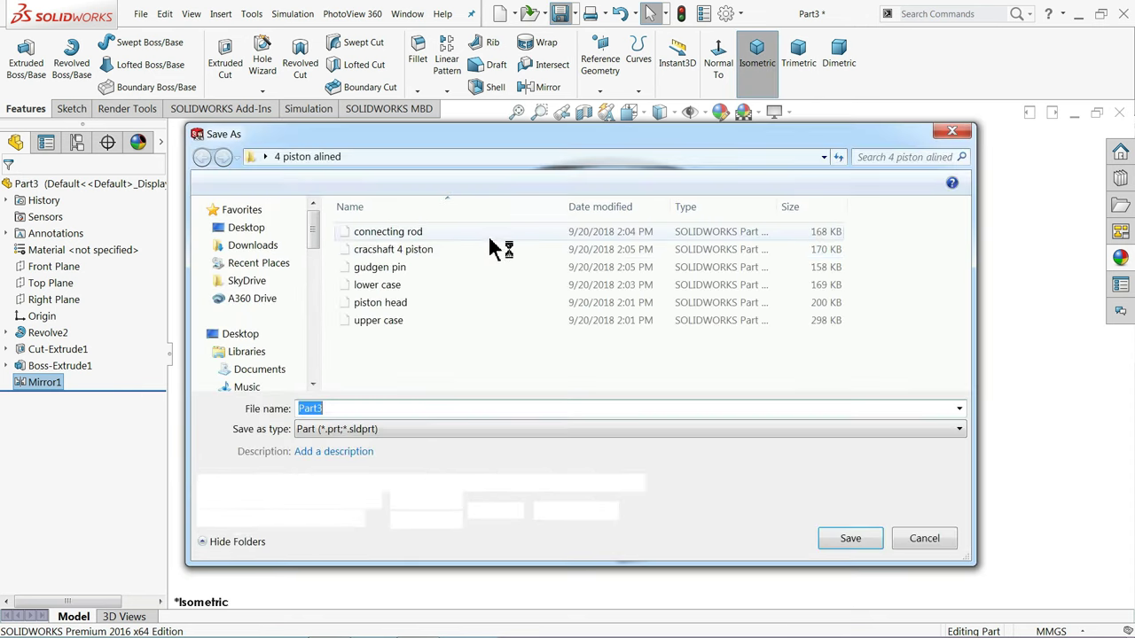
left_click(271, 229)
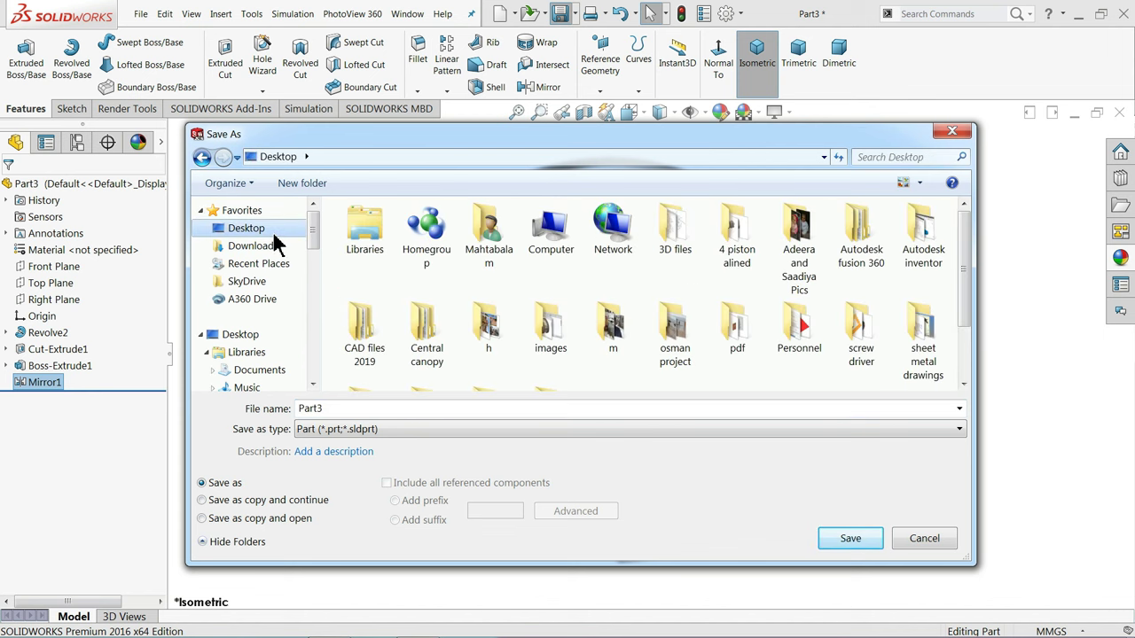
double_click(314, 408)
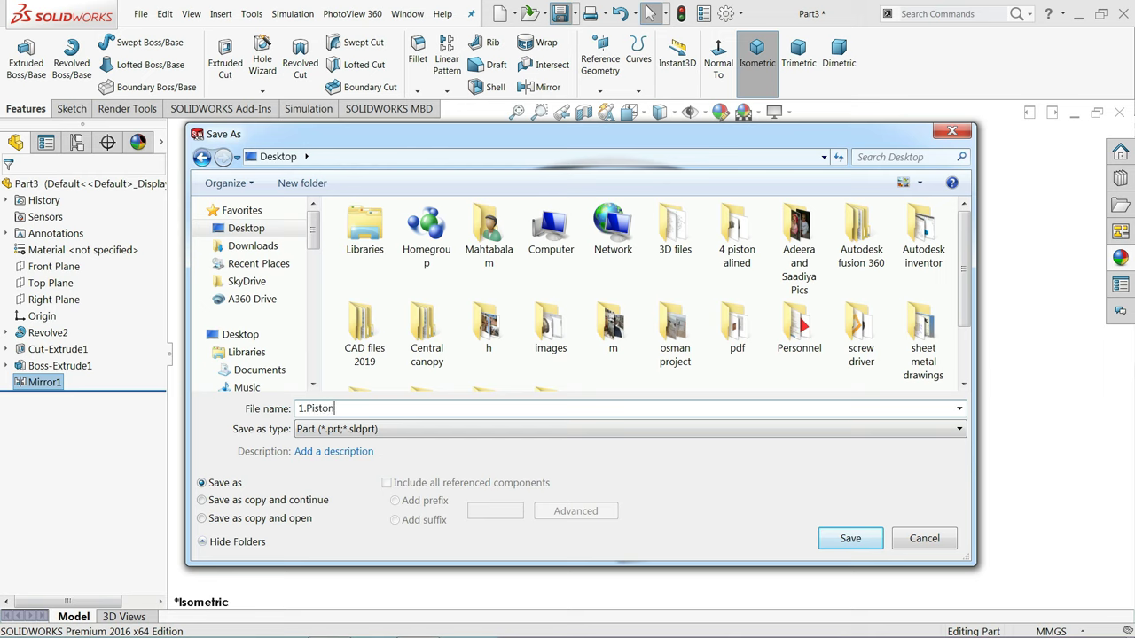
left_click(301, 184)
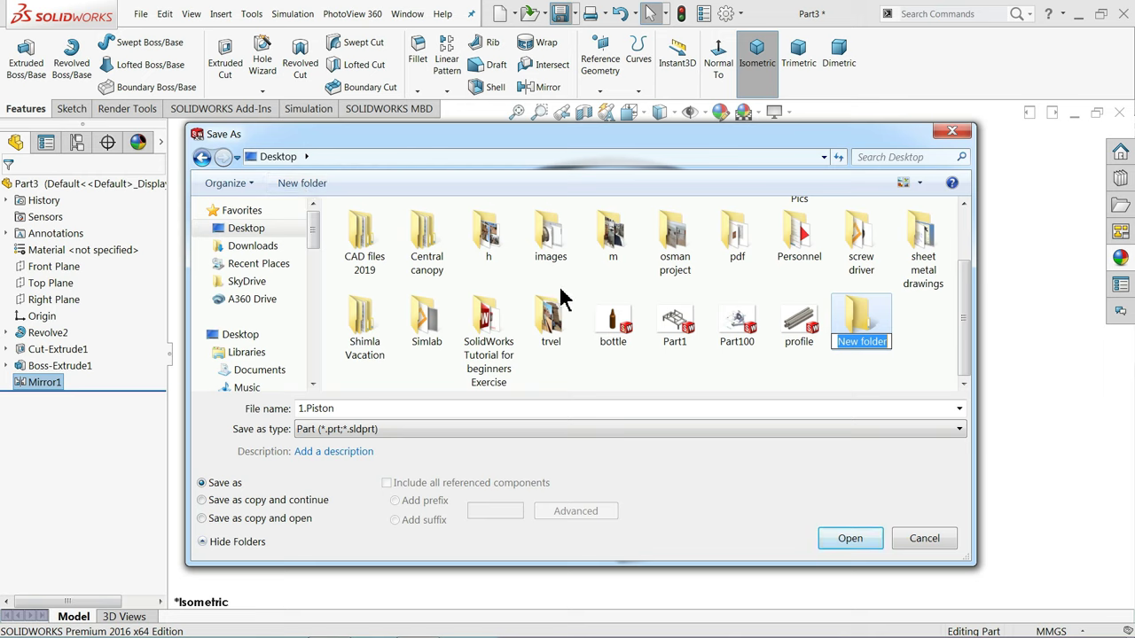
type("E")
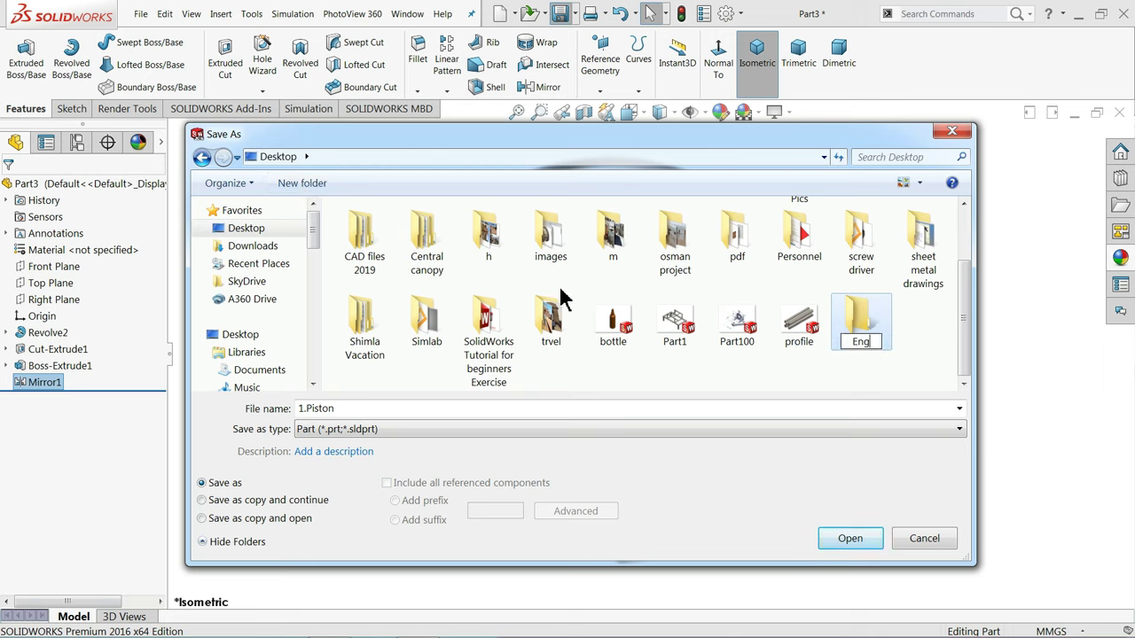
type("ngine")
key("Return")
double_click(837, 321)
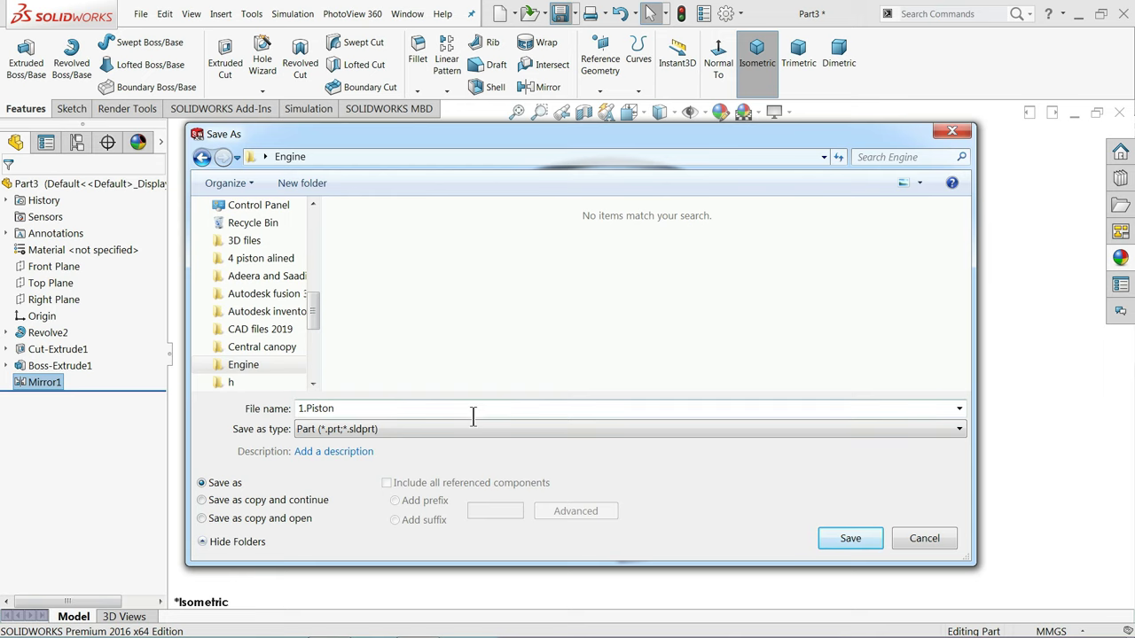
left_click(853, 540)
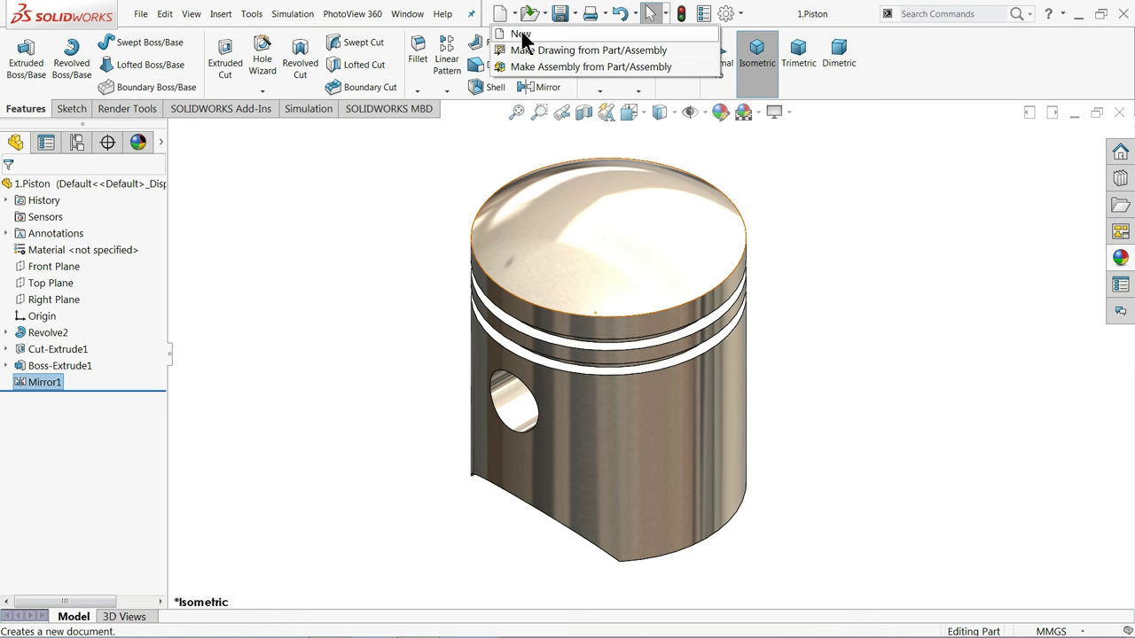
- Create a new part document and set its scene background to Plain White
left_click(521, 35)
left_click(463, 466)
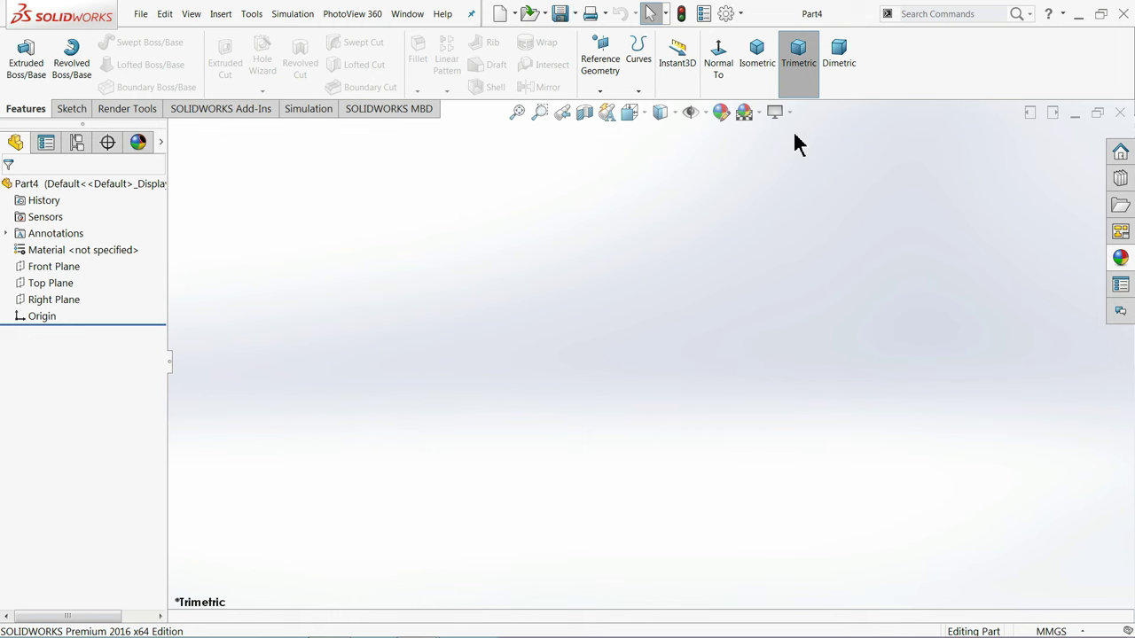
left_click(758, 111)
left_click(780, 33)
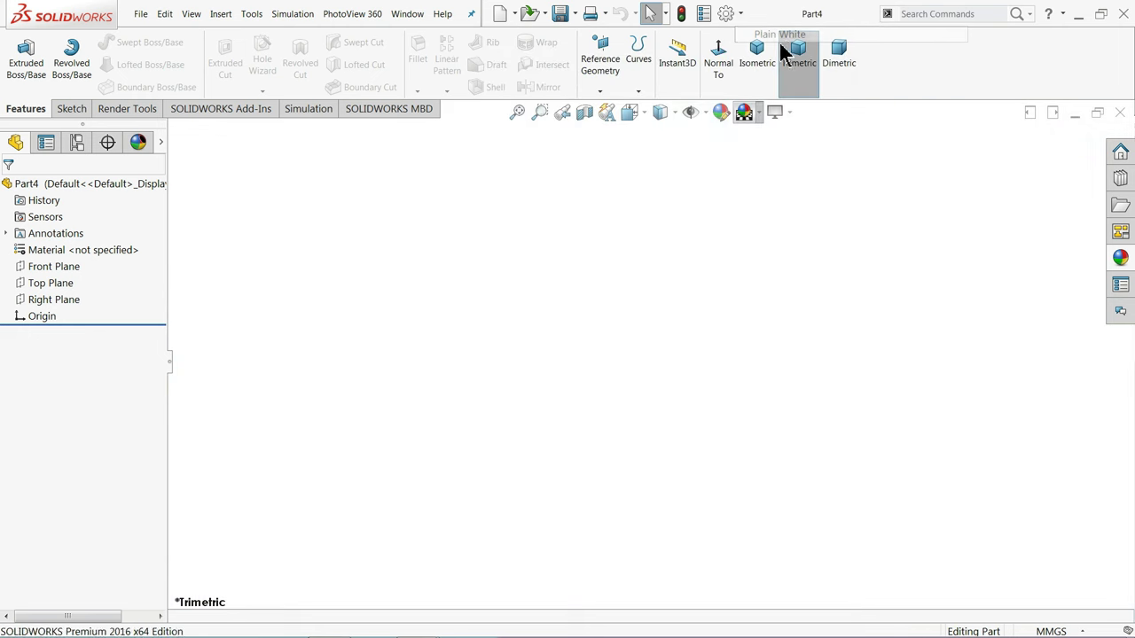
- Sketch a circle about 115 mm in diameter on the Front Plane, centred on the origin
left_click(49, 266)
left_click(55, 251)
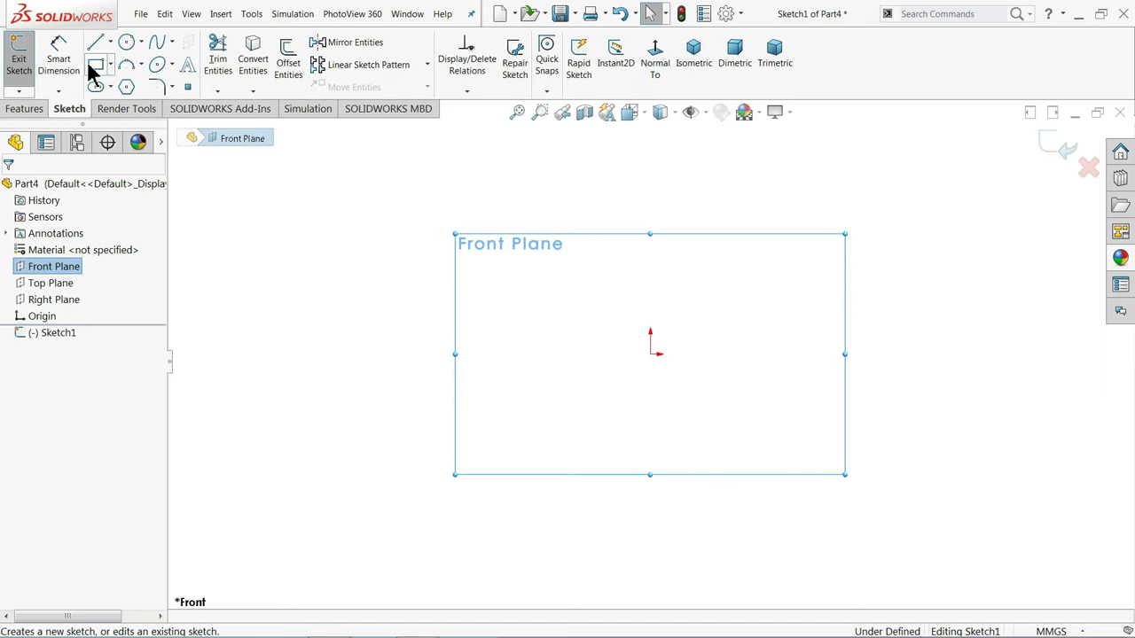
left_click(129, 48)
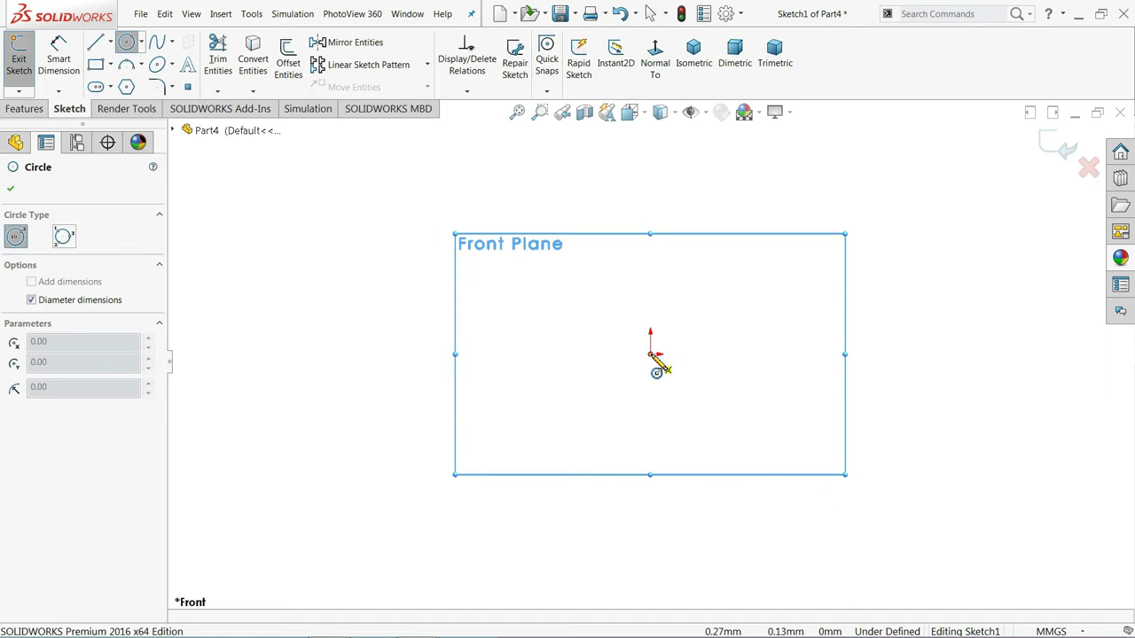
left_click(650, 354)
left_click(732, 259)
- Dimension the circle's diameter to 12.5 mm
left_click(59, 58)
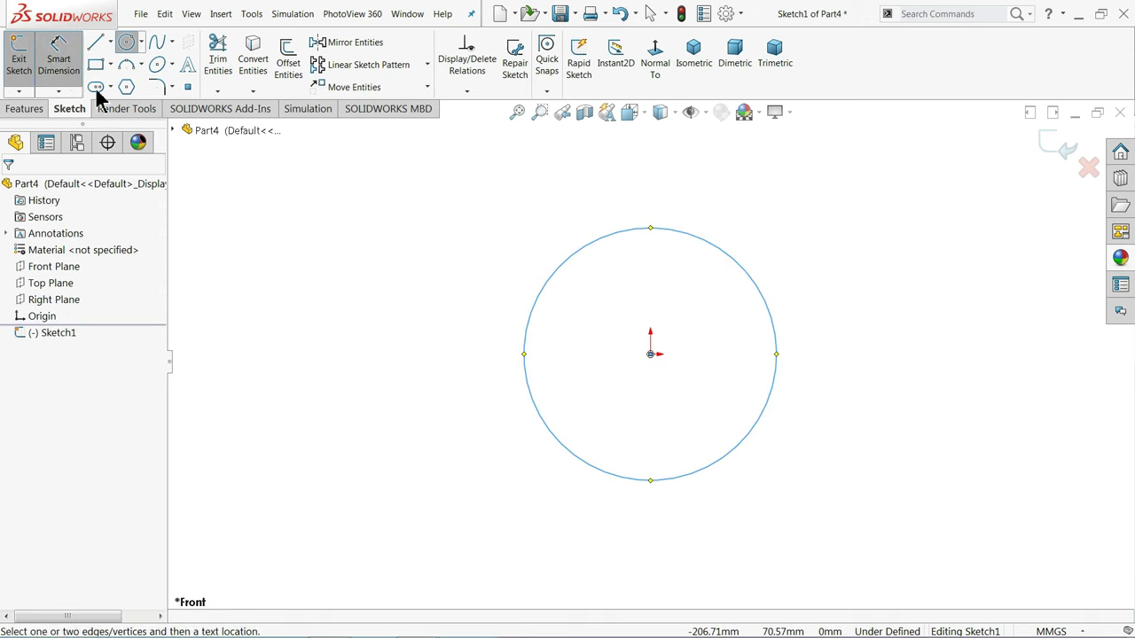
left_click(525, 363)
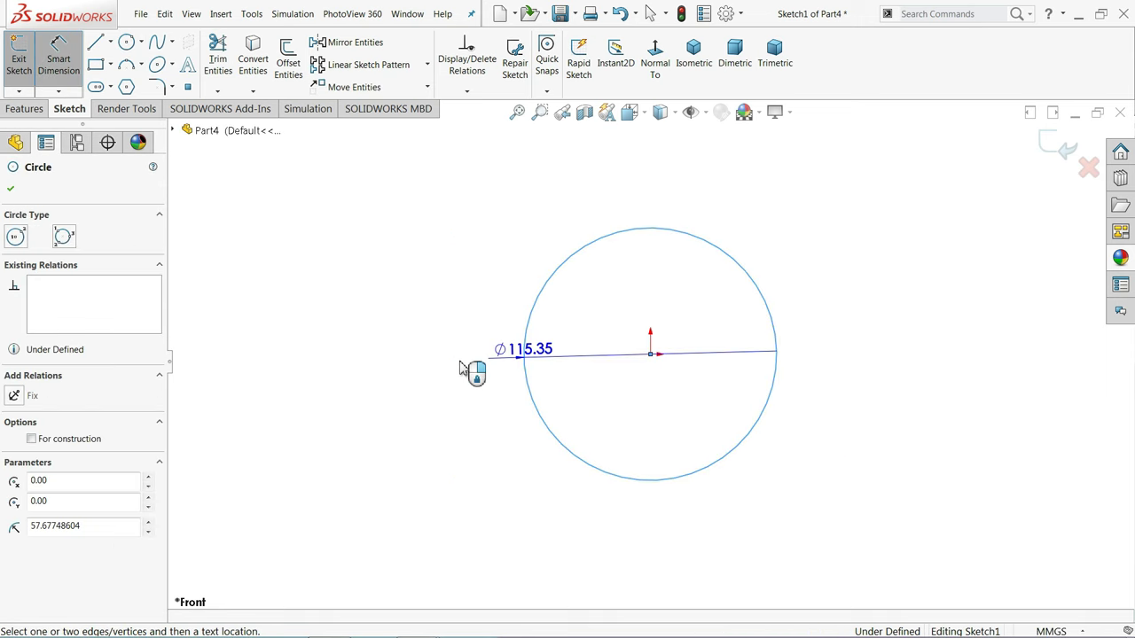
left_click(461, 368)
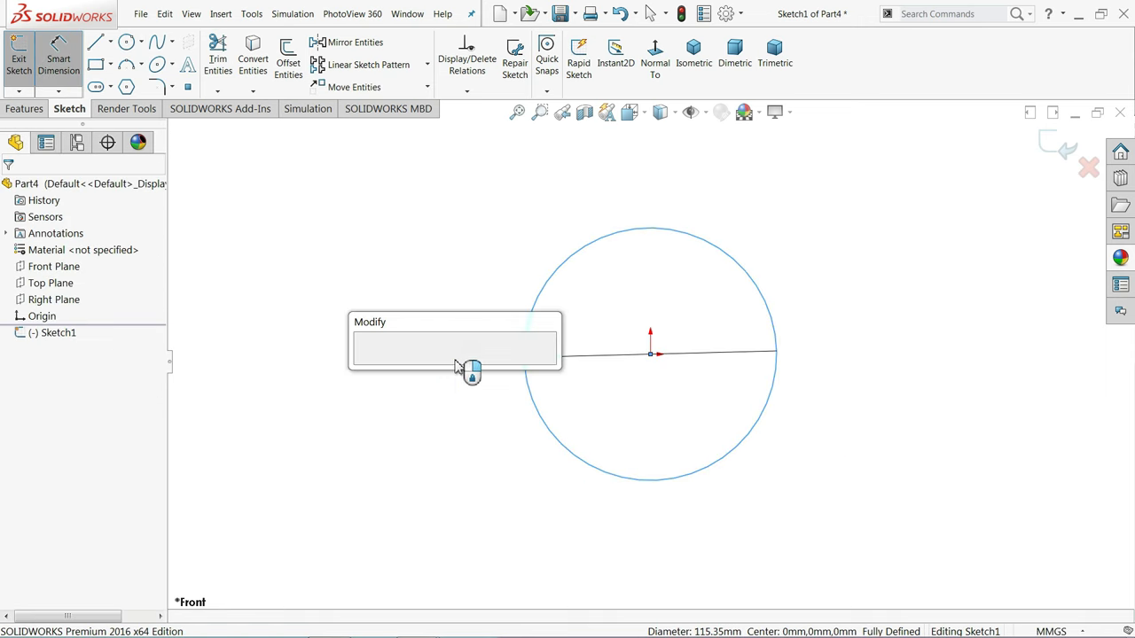
type("12.5")
left_click(365, 364)
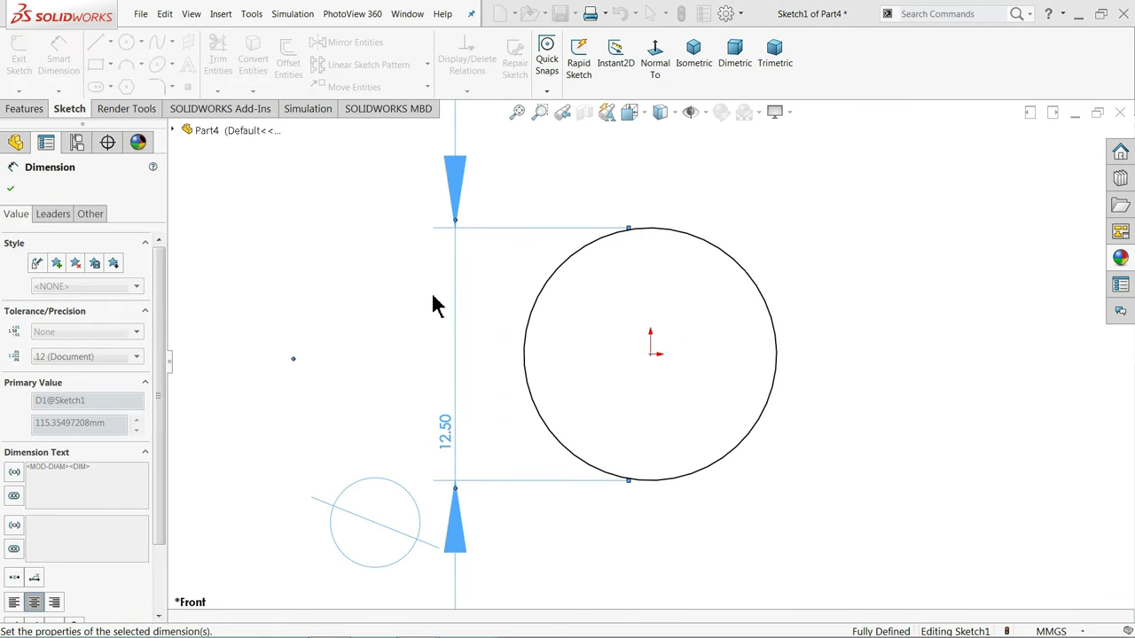
- Set up a boss extrusion of the circle sketch with a depth of 45 mm and the Mid Plane end condition
left_click(15, 112)
left_click(26, 59)
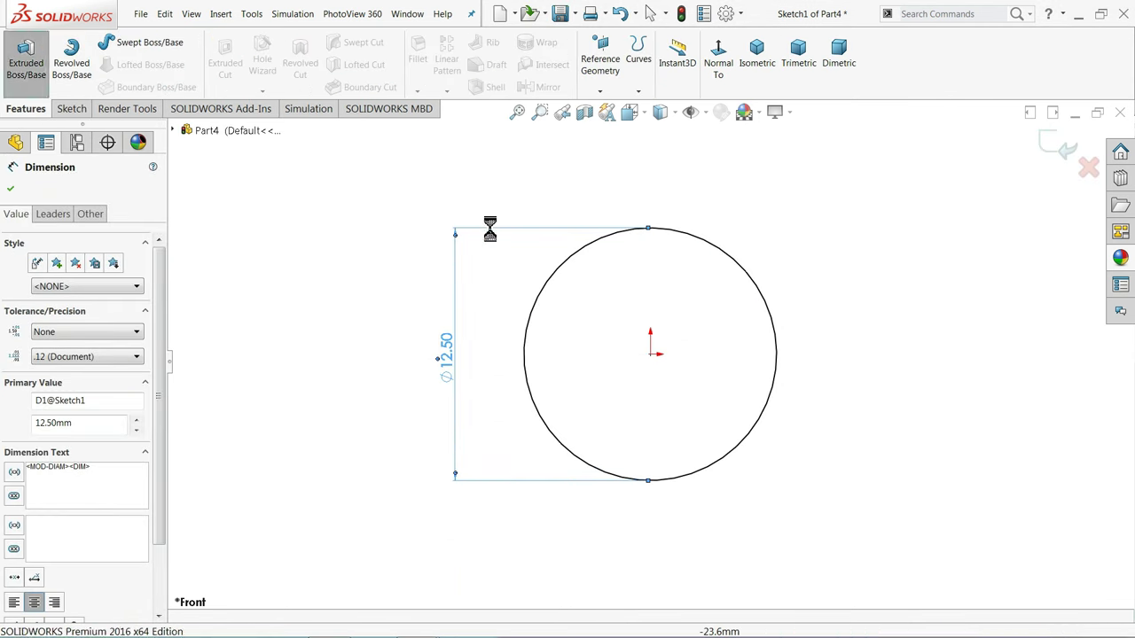
left_click(764, 69)
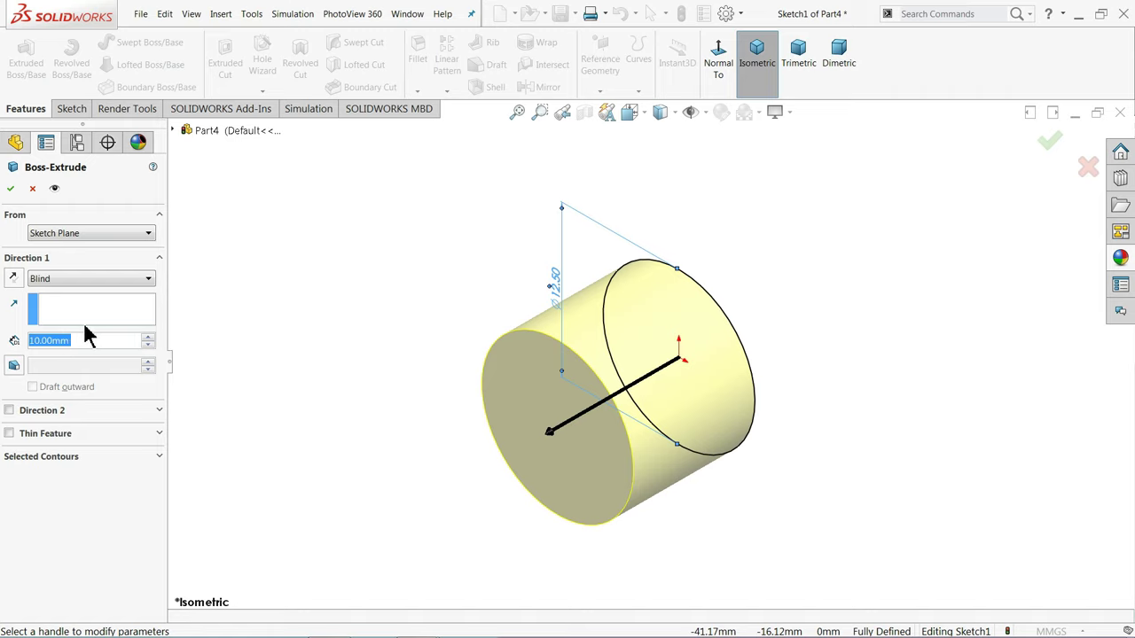
type("45")
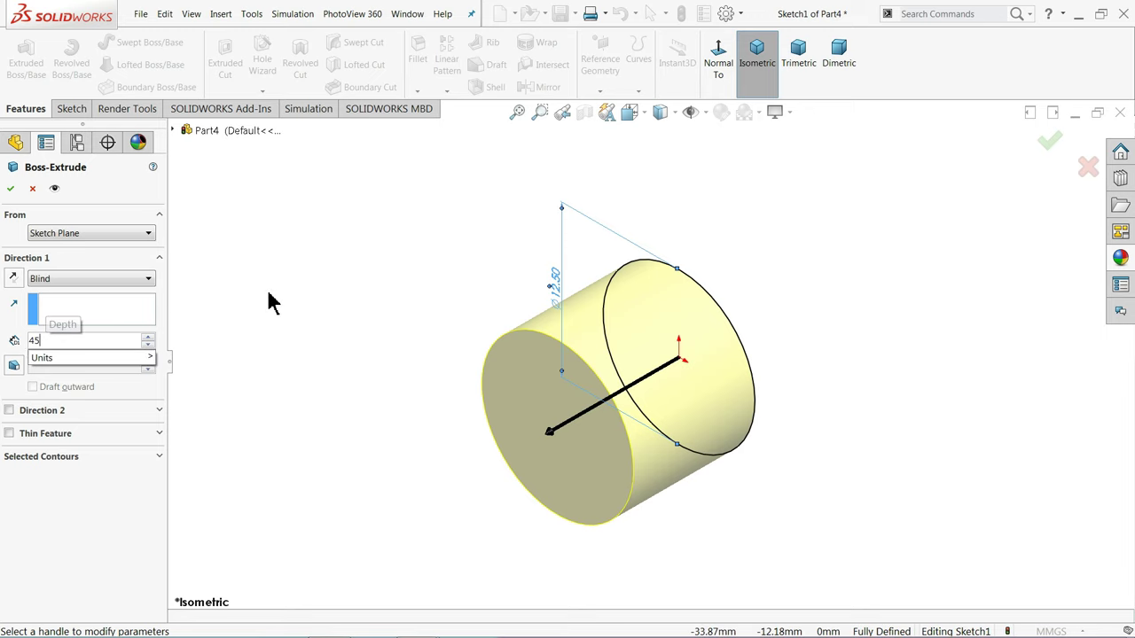
key("Return")
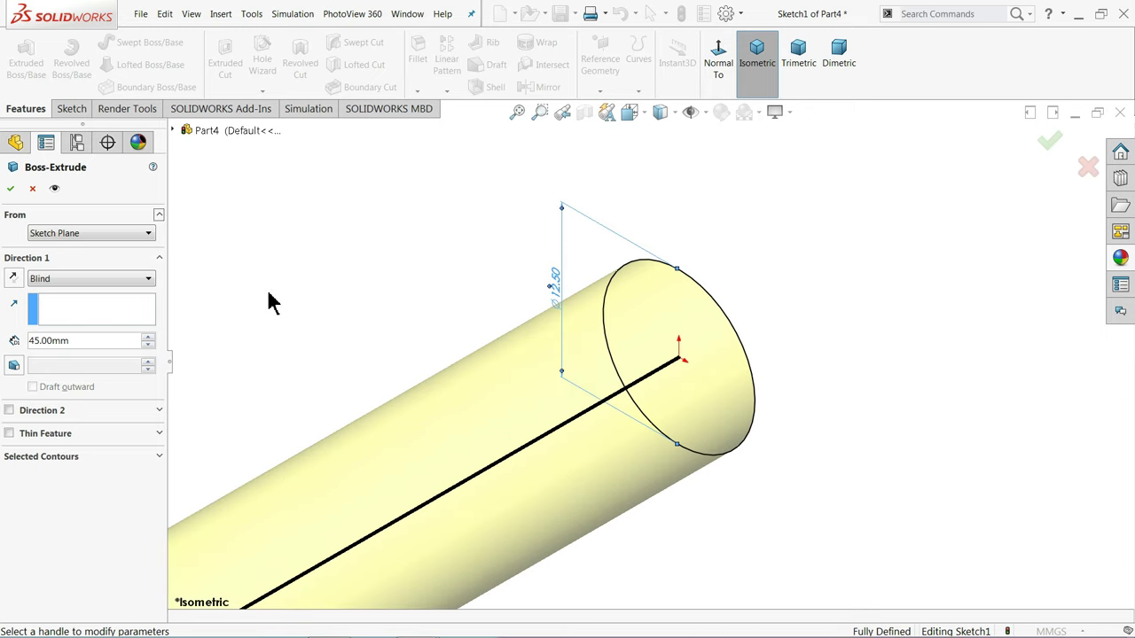
left_click(77, 280)
left_click(55, 350)
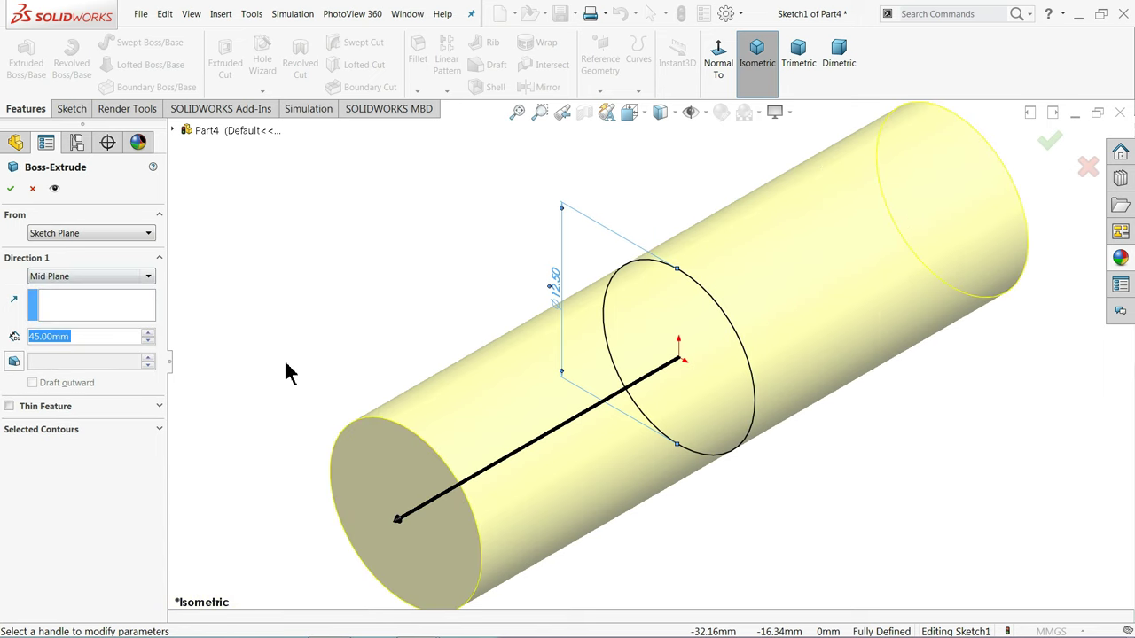
scroll(567, 396, "up", 2)
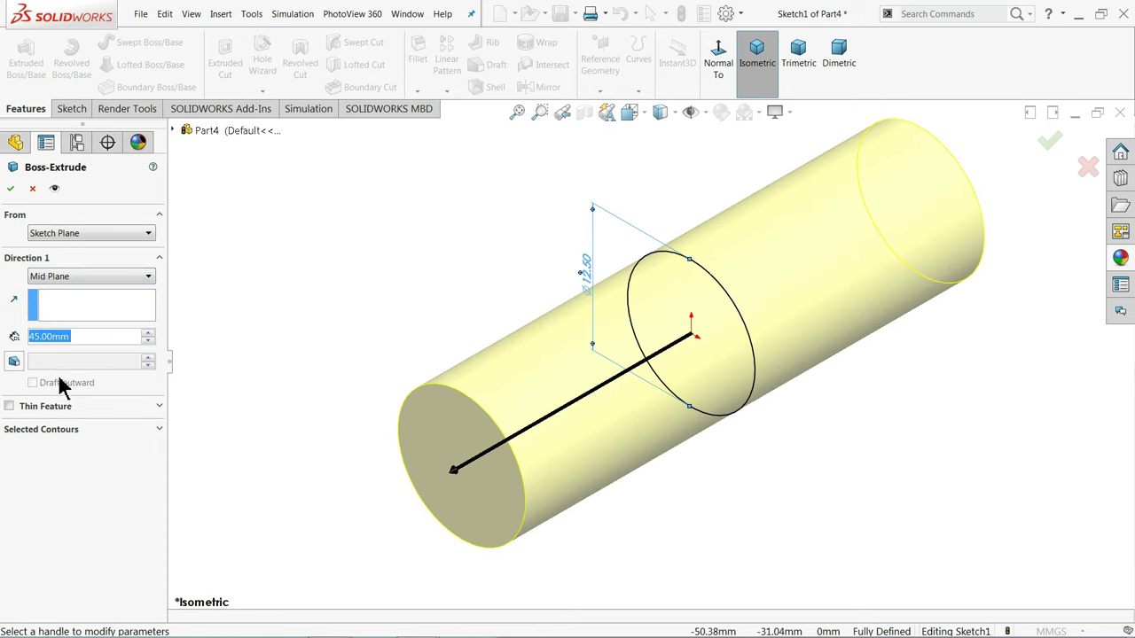
- Make the extrusion a one-direction thin feature 2.5 mm thick, reversed to the inside of the circle, and finish it
left_click(8, 407)
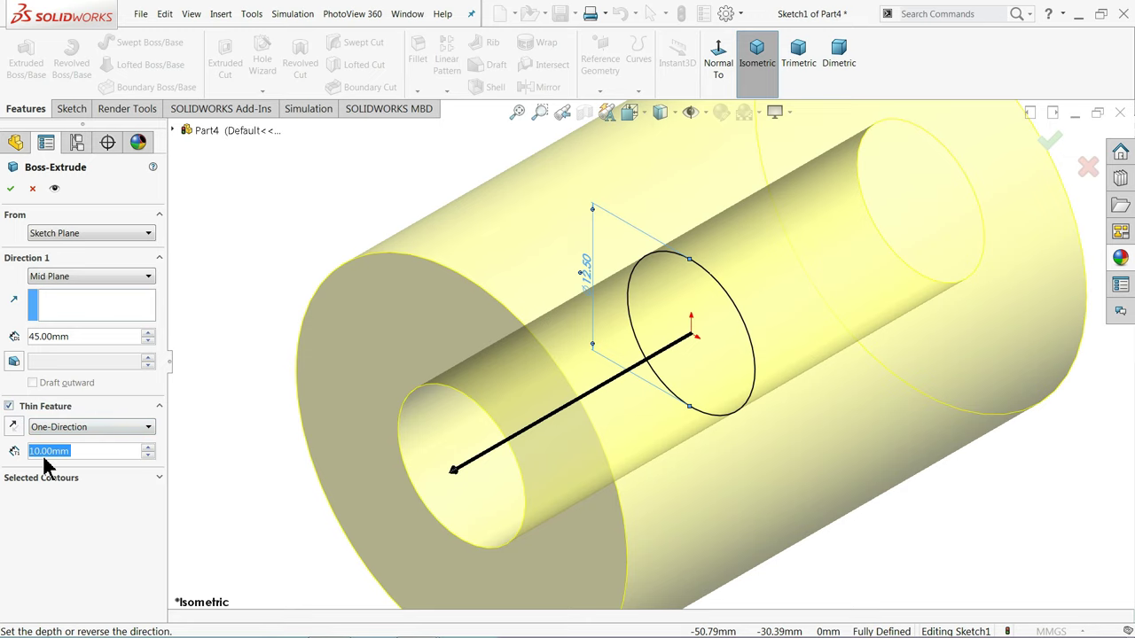
type("2.5")
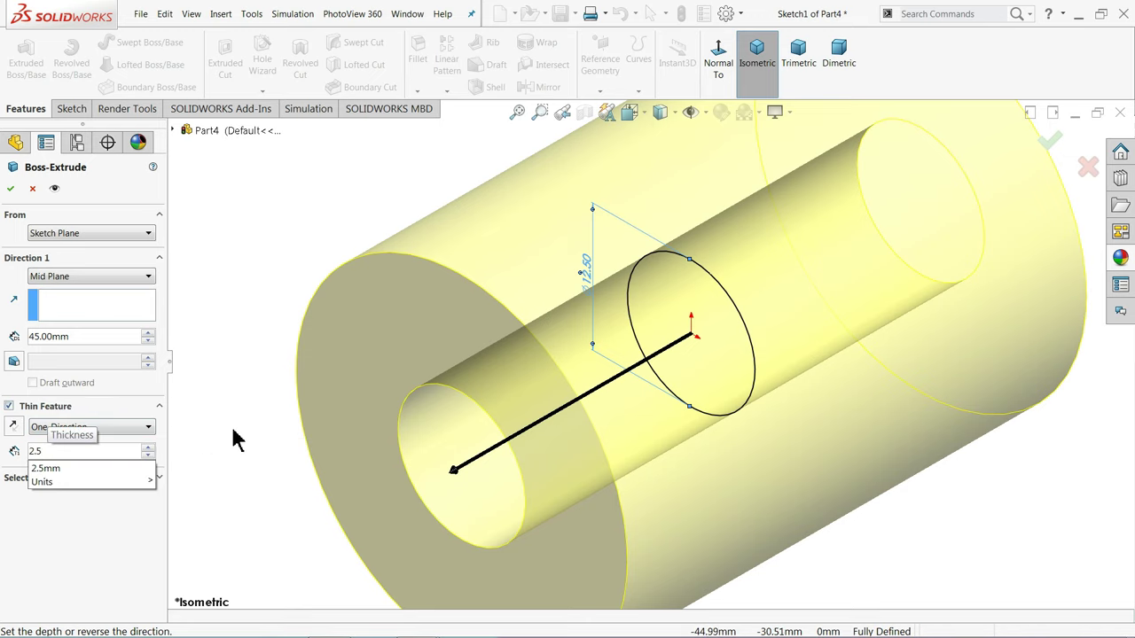
key("Return")
left_click(13, 431)
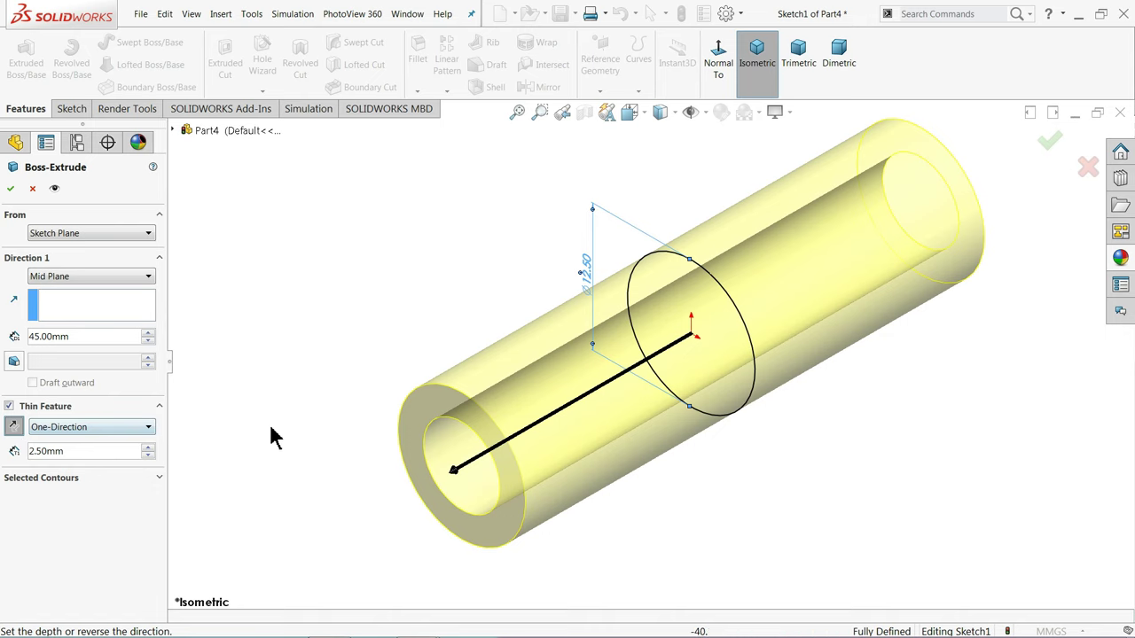
middle_click_drag(271, 436, 318, 394)
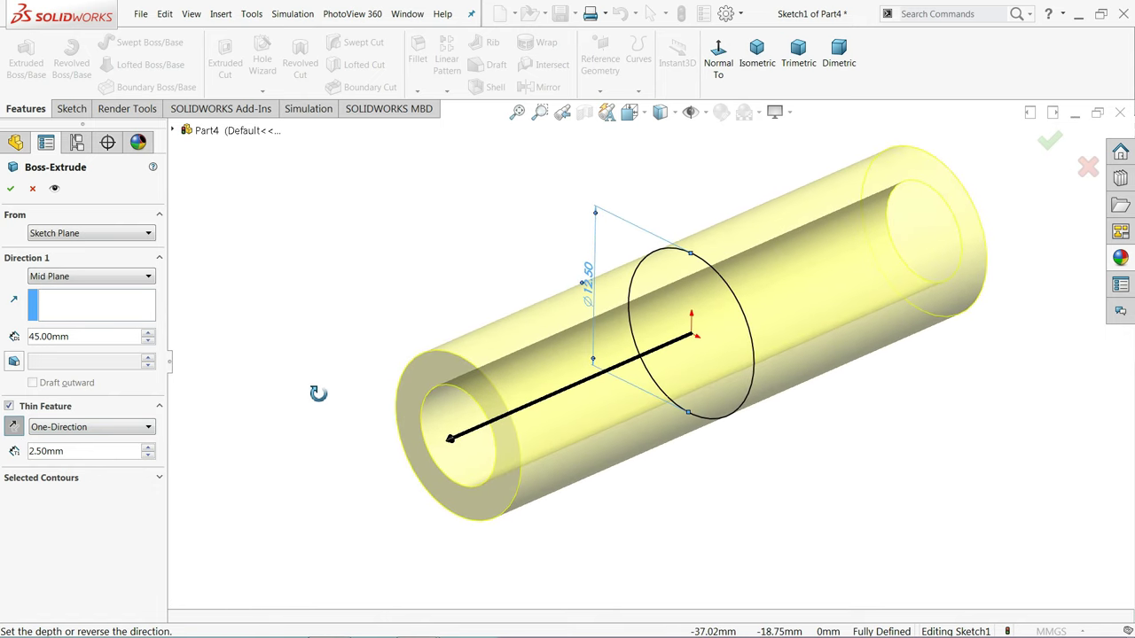
left_click(11, 189)
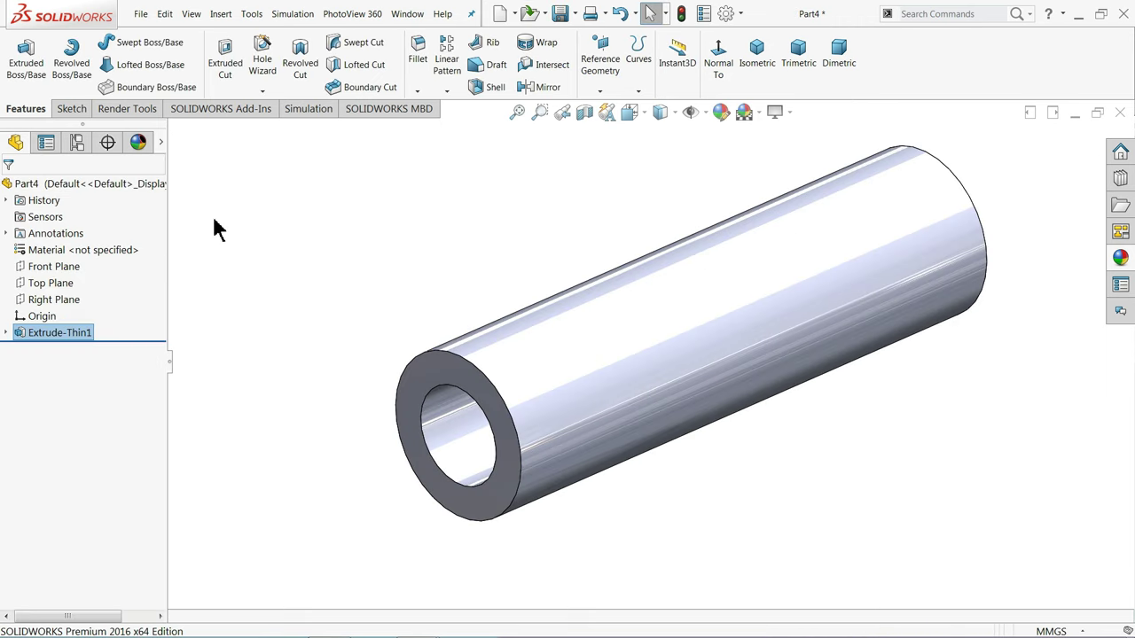
- Chamfer both outer end edges of the hollow pin by 0.5 mm at 45 degrees, using its outer cylindrical face
left_click(418, 91)
left_click(421, 123)
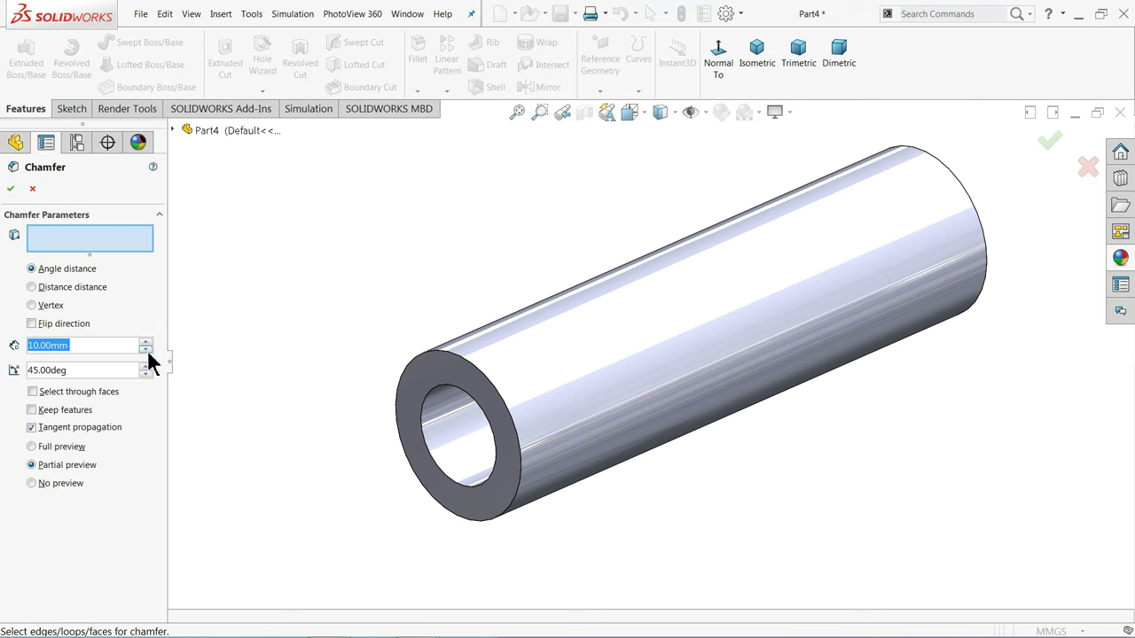
type("0.5")
key("Return")
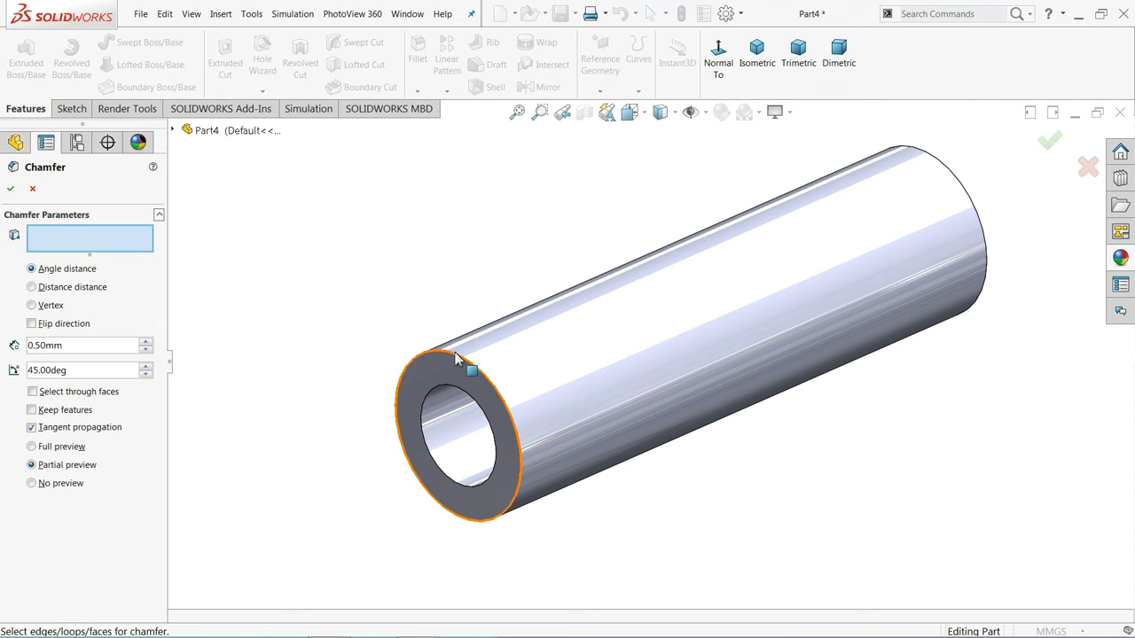
left_click(600, 358)
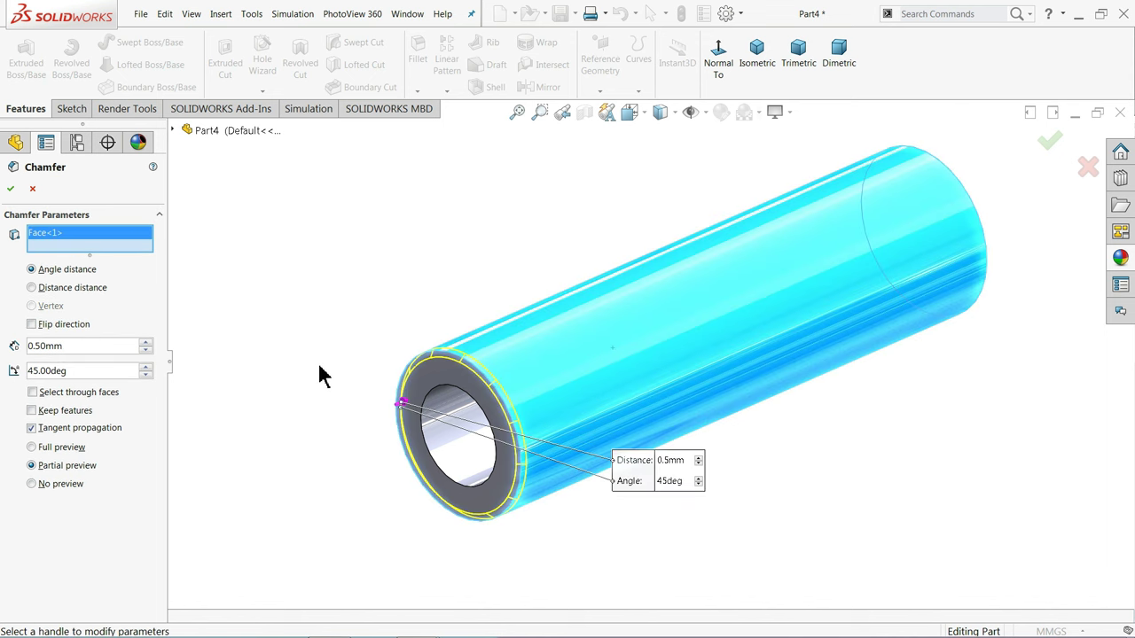
left_click(12, 190)
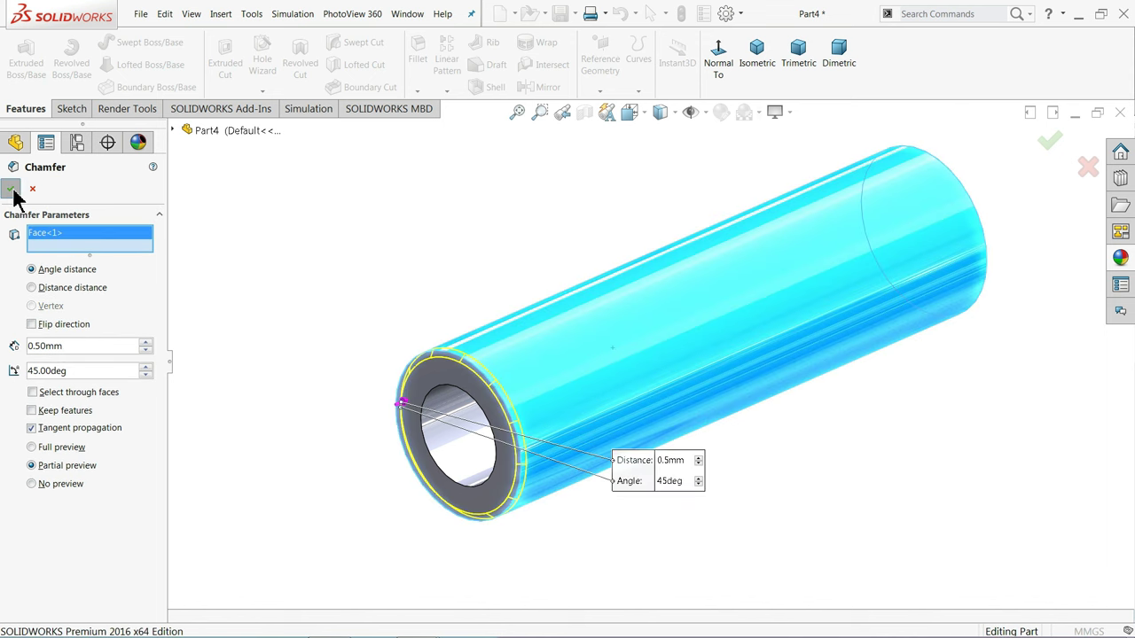
middle_click_drag(302, 269, 279, 276)
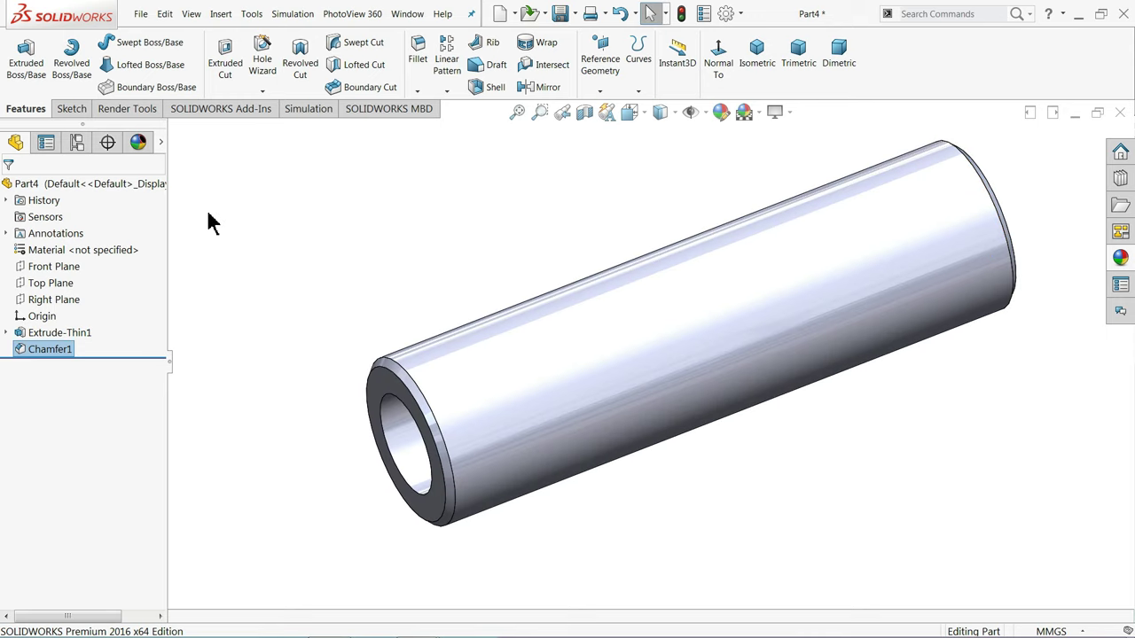
- Apply the polished nickel appearance from the Metal library to the whole pin part
left_click(113, 183)
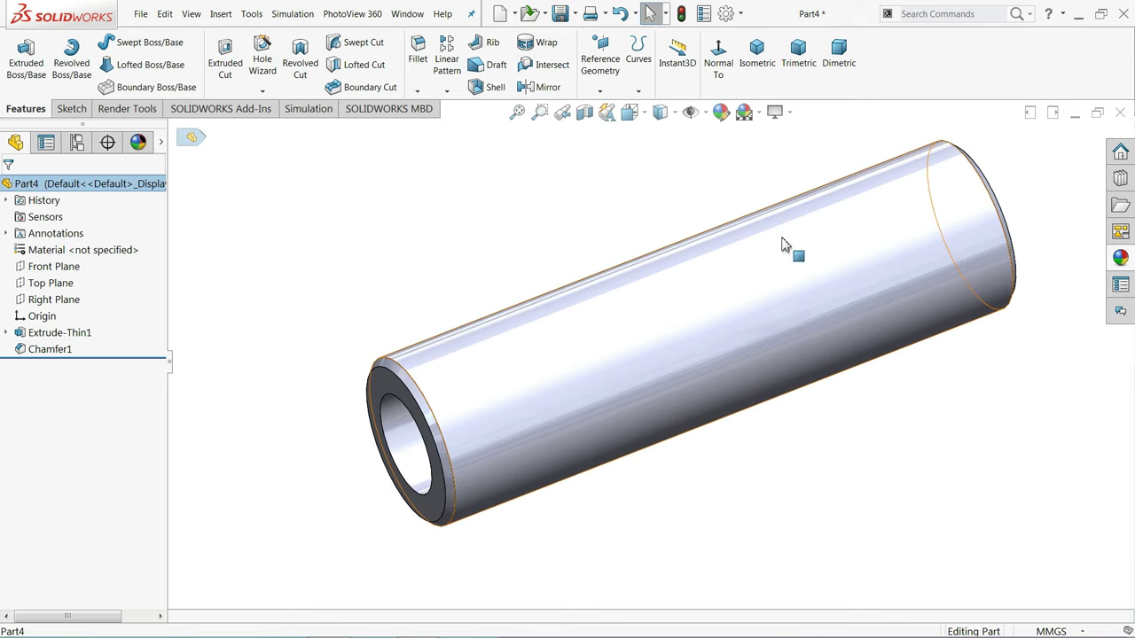
left_click(1122, 259)
left_click_drag(1042, 406, 783, 321)
left_click_drag(878, 370, 1008, 254)
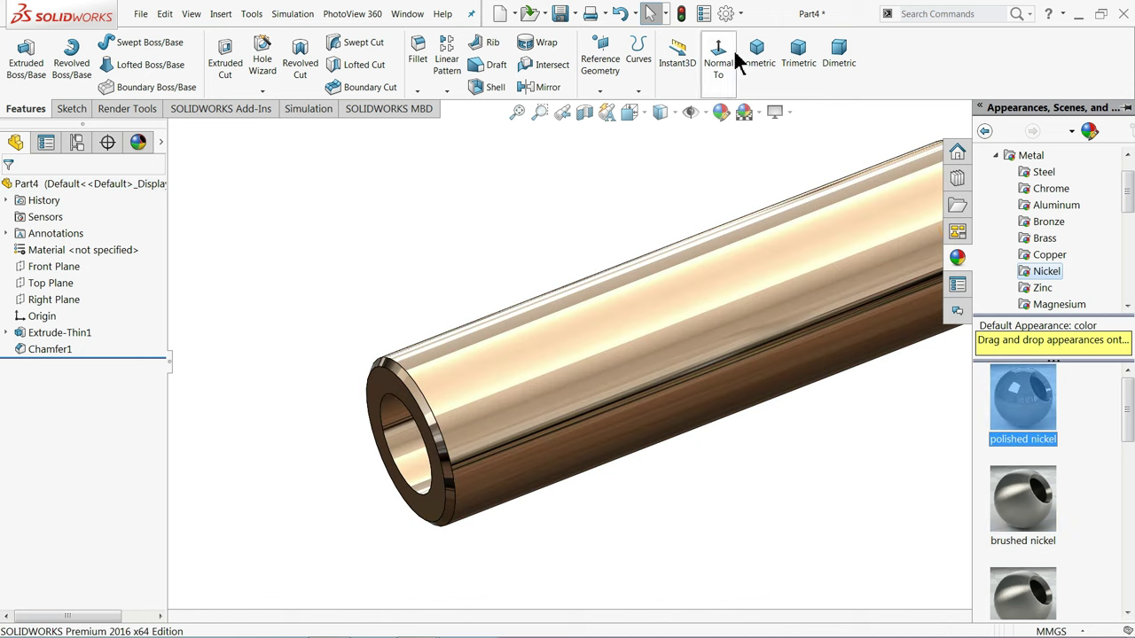
- Save the pin part in the Engine folder as "2.Piston pin"
key("ctrl+s")
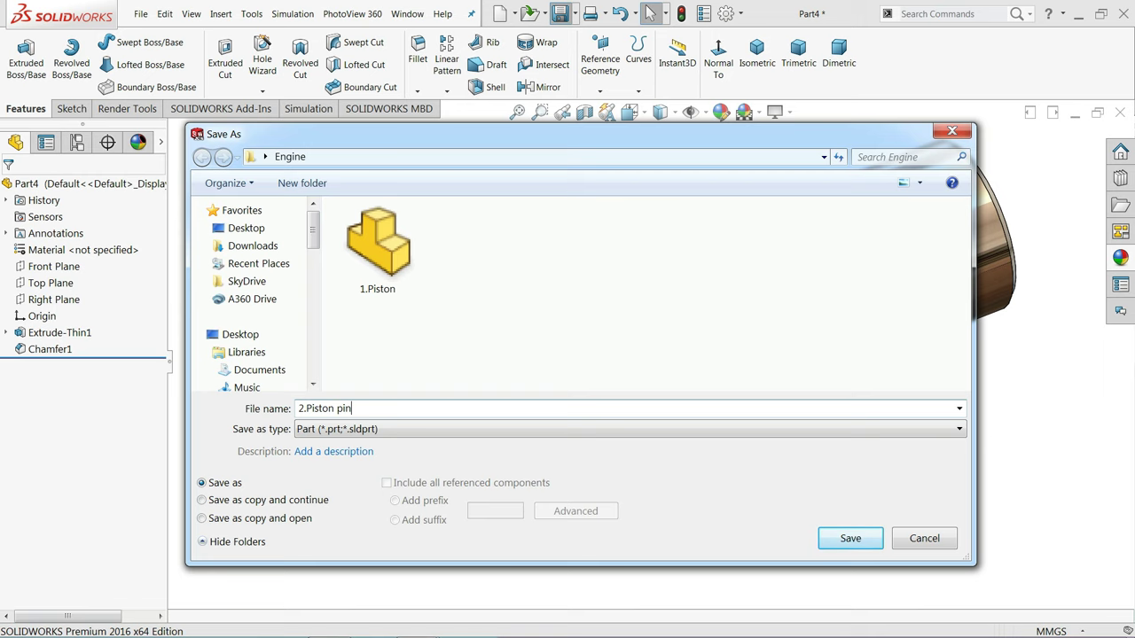
type("2.Piston pin")
key("Return")
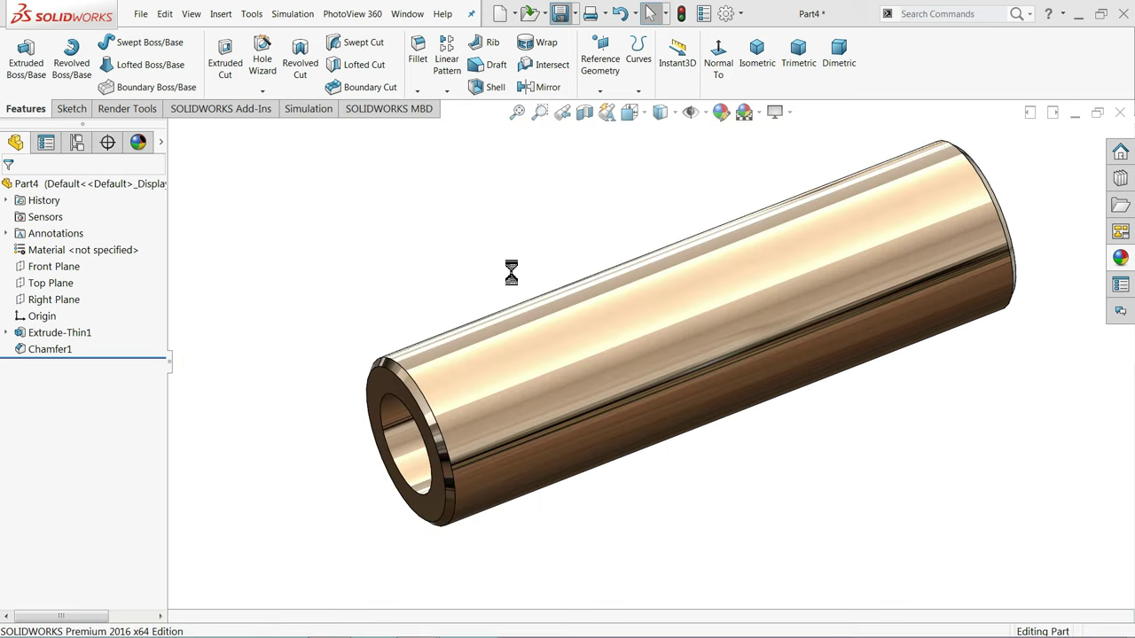
- Create a new part and start a sketch on its Front Plane
middle_click_drag(499, 271, 432, 335)
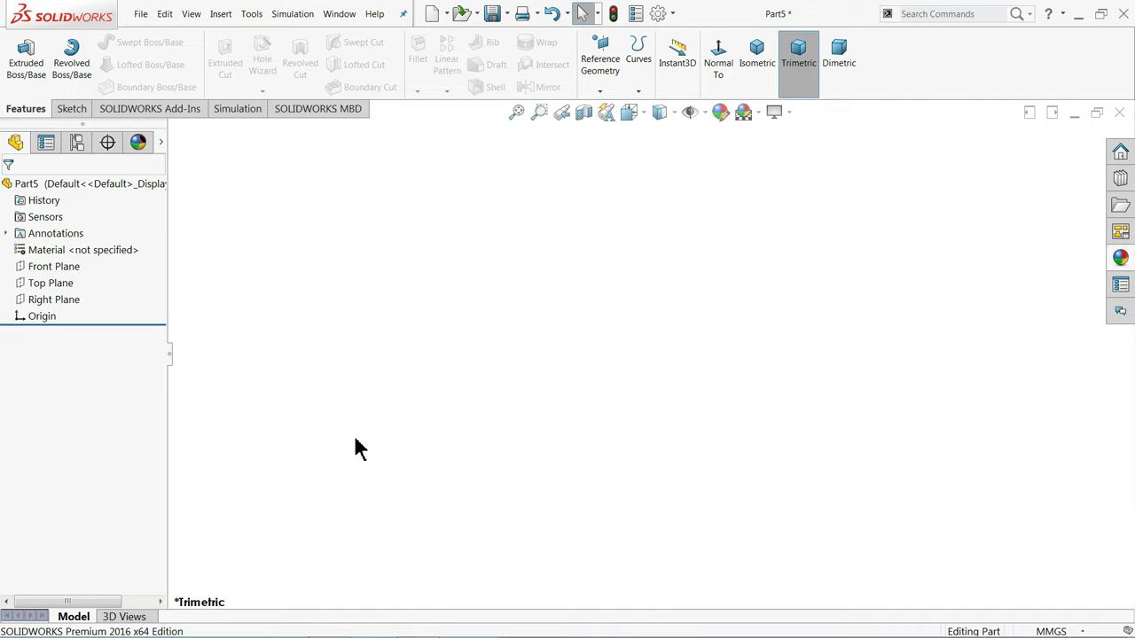
left_click(59, 108)
left_click(16, 51)
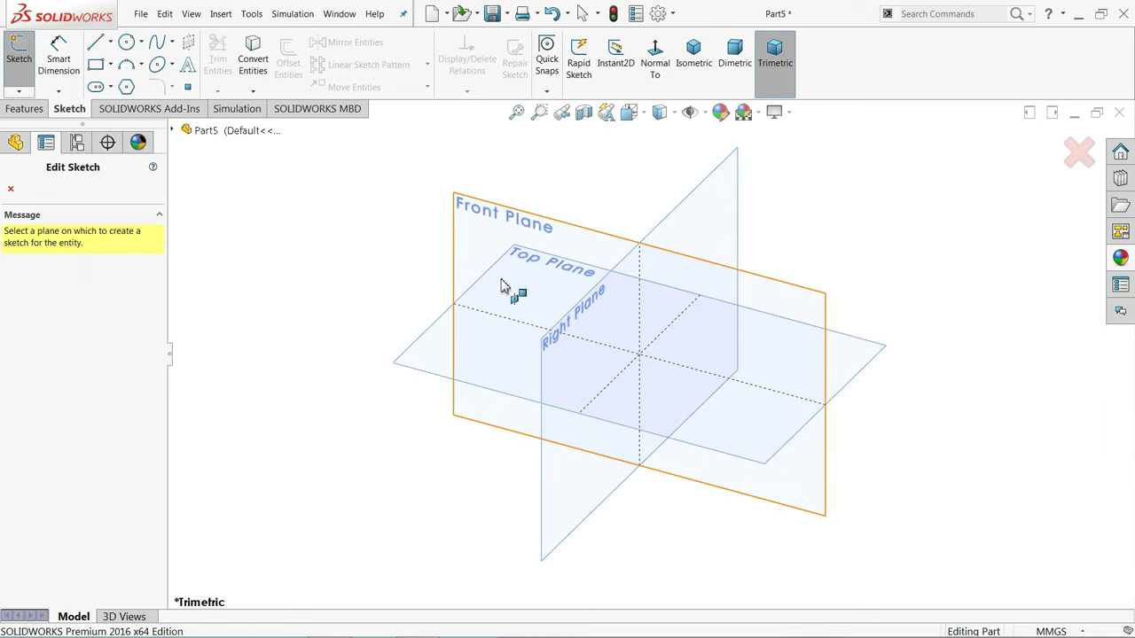
left_click(506, 234)
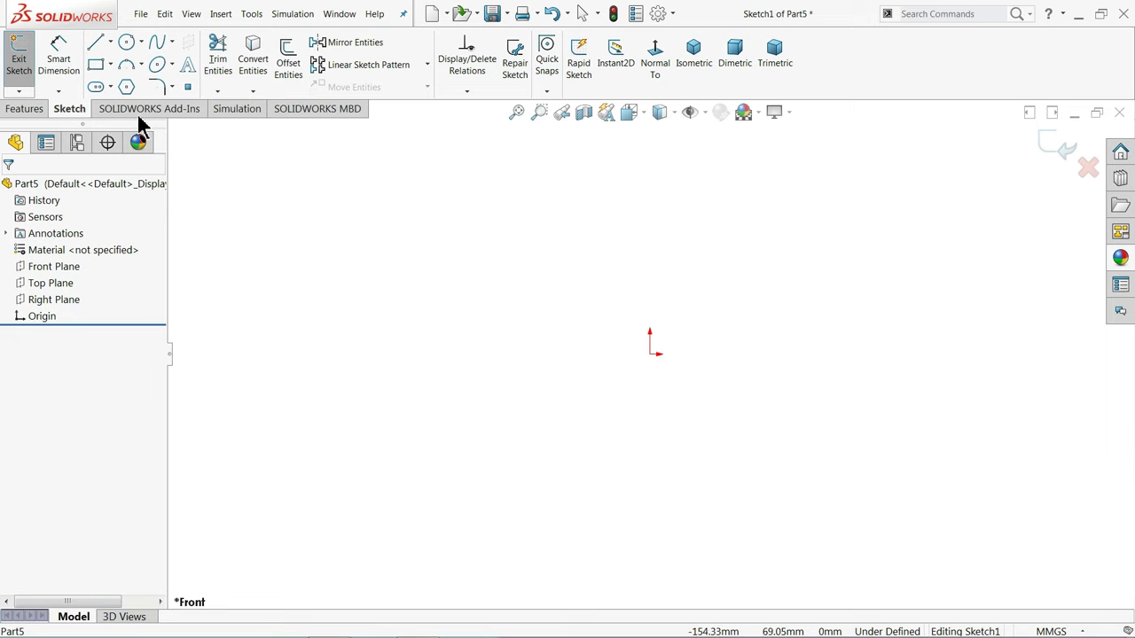
- Sketch two concentric circles about 29.4 and 13.5 mm in radius at the origin, plus a smaller concentric pair about 193 mm directly above
left_click(128, 41)
left_click_drag(654, 357, 702, 280)
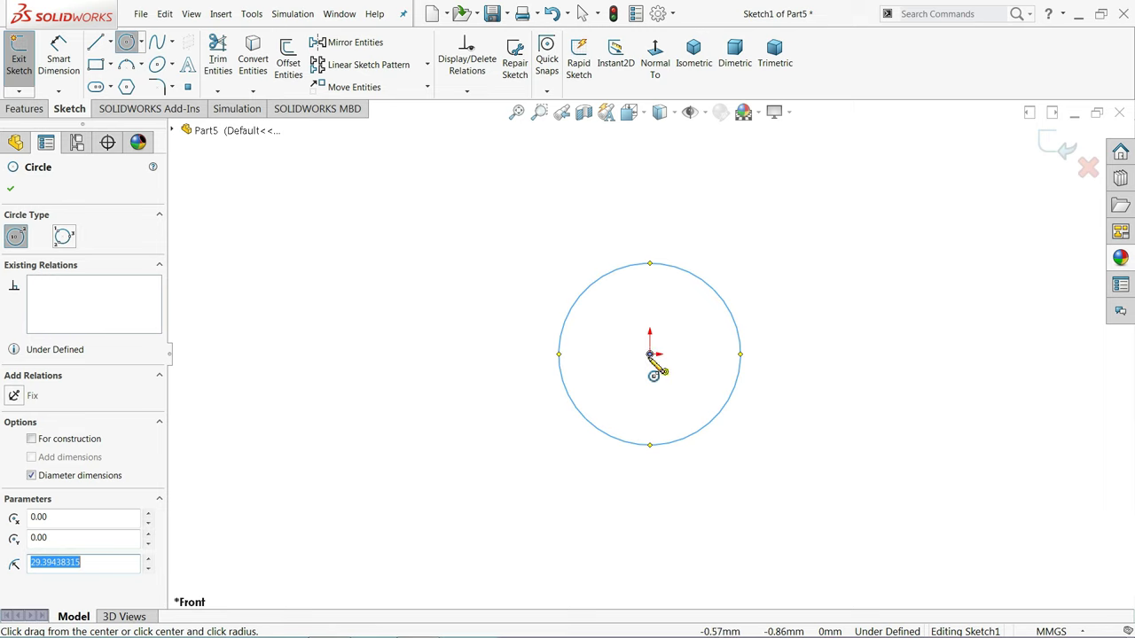
left_click_drag(653, 356, 682, 327)
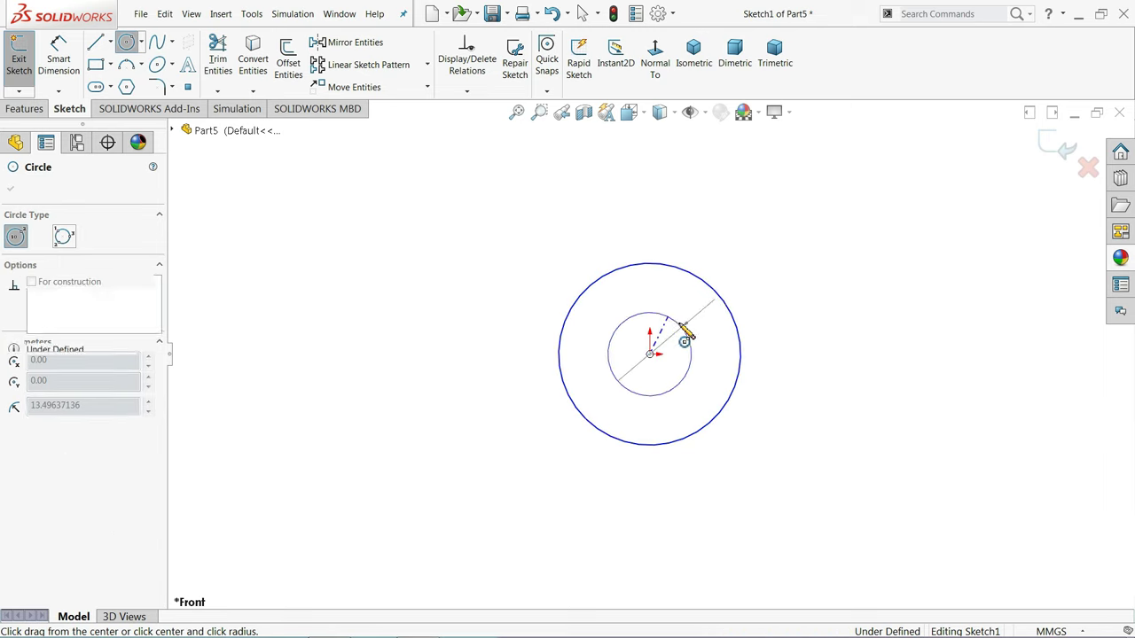
scroll(652, 240, "up", 5)
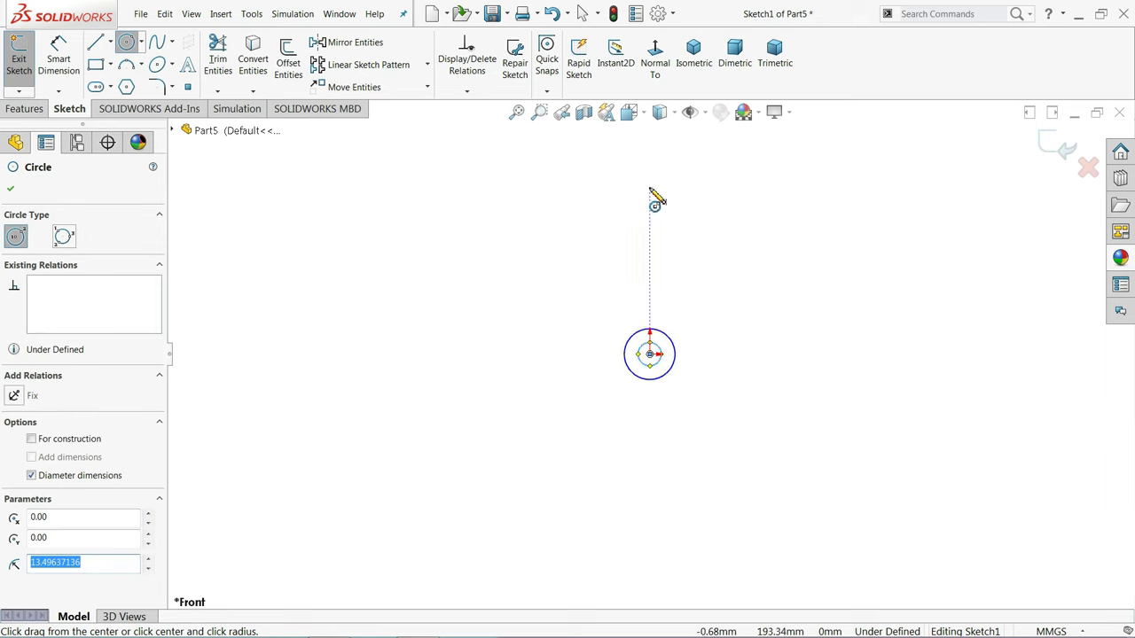
mouse_move(651, 190)
left_mouse_down()
mouse_move(674, 207)
mouse_move(645, 188)
mouse_move(665, 204)
left_mouse_up()
scroll(674, 213, "down", 3)
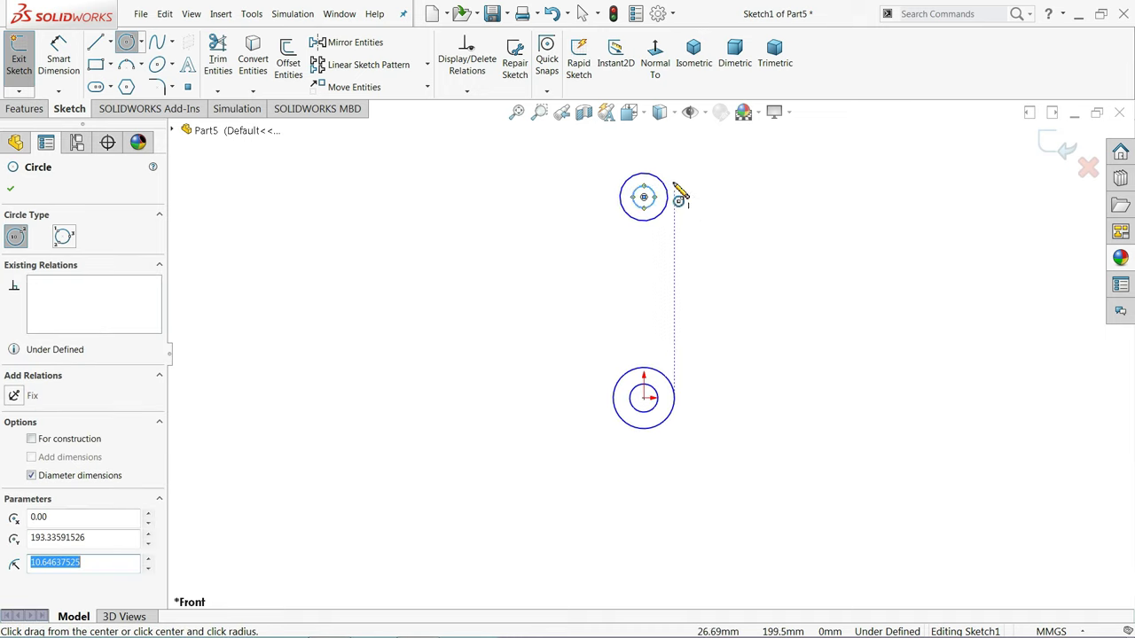
- Dimension the vertical distance between the centres of the two circle pairs to 120 mm
left_click(59, 57)
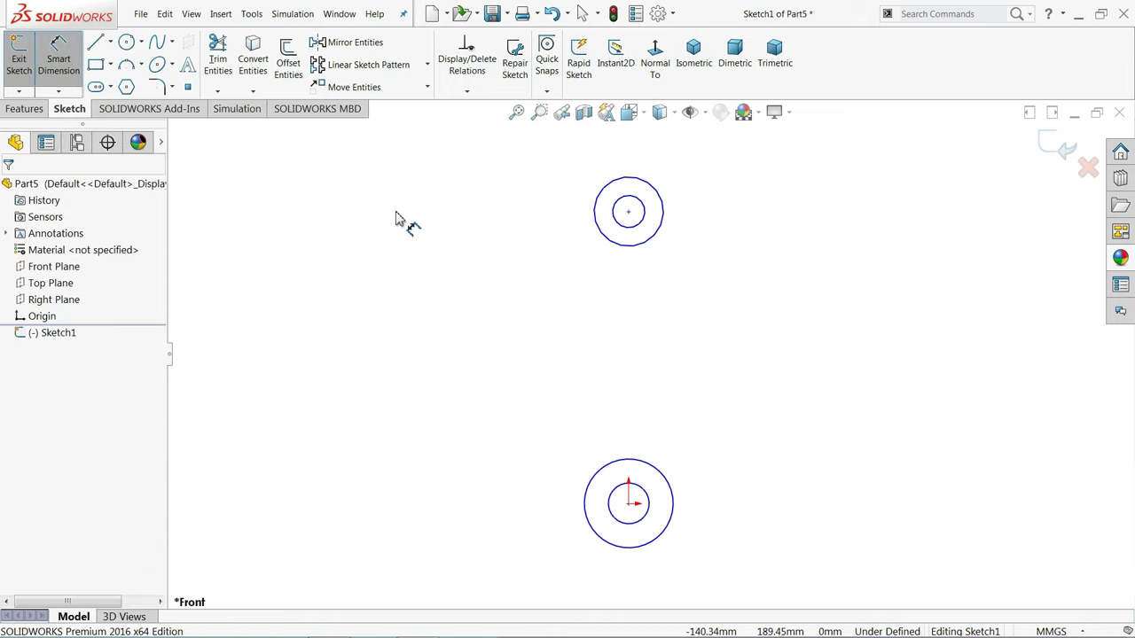
left_click(629, 505)
left_click(485, 376)
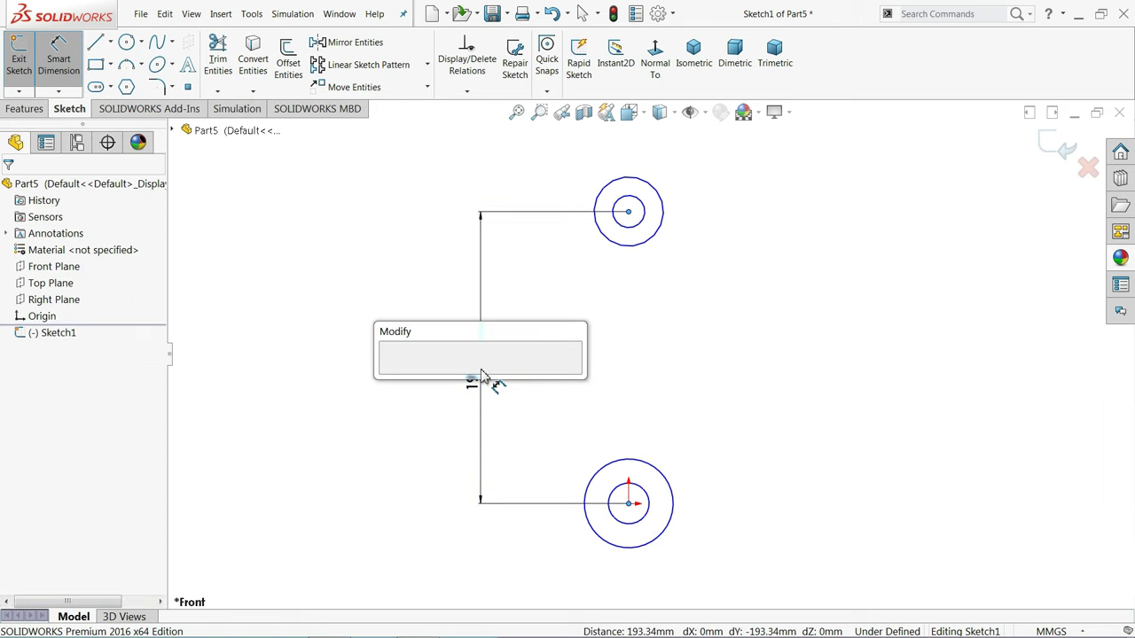
type("120")
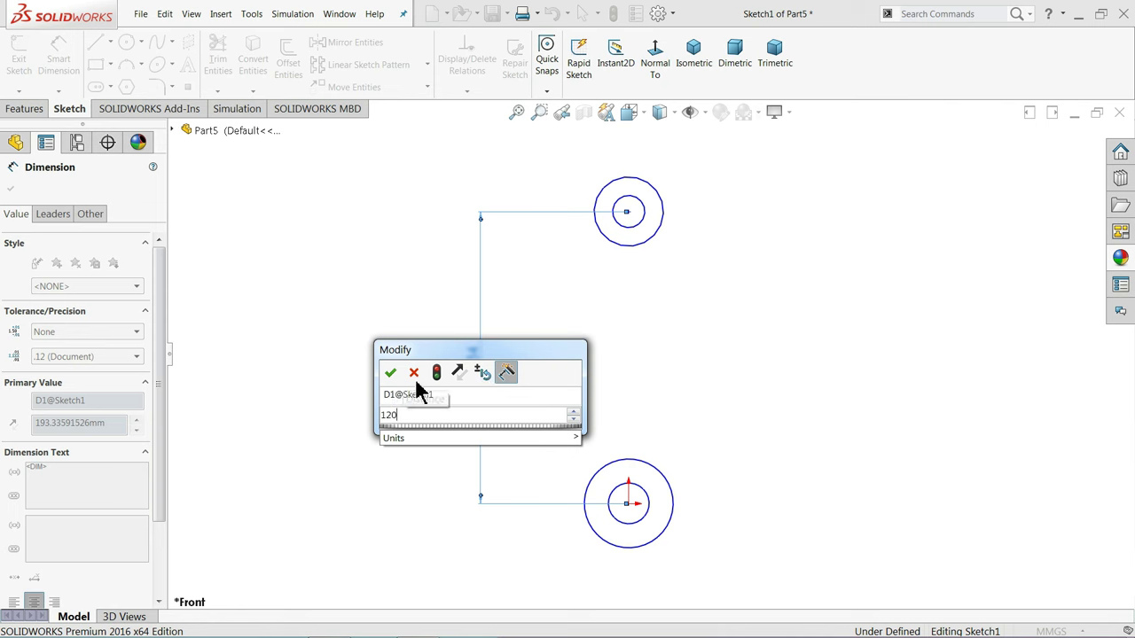
left_click(392, 377)
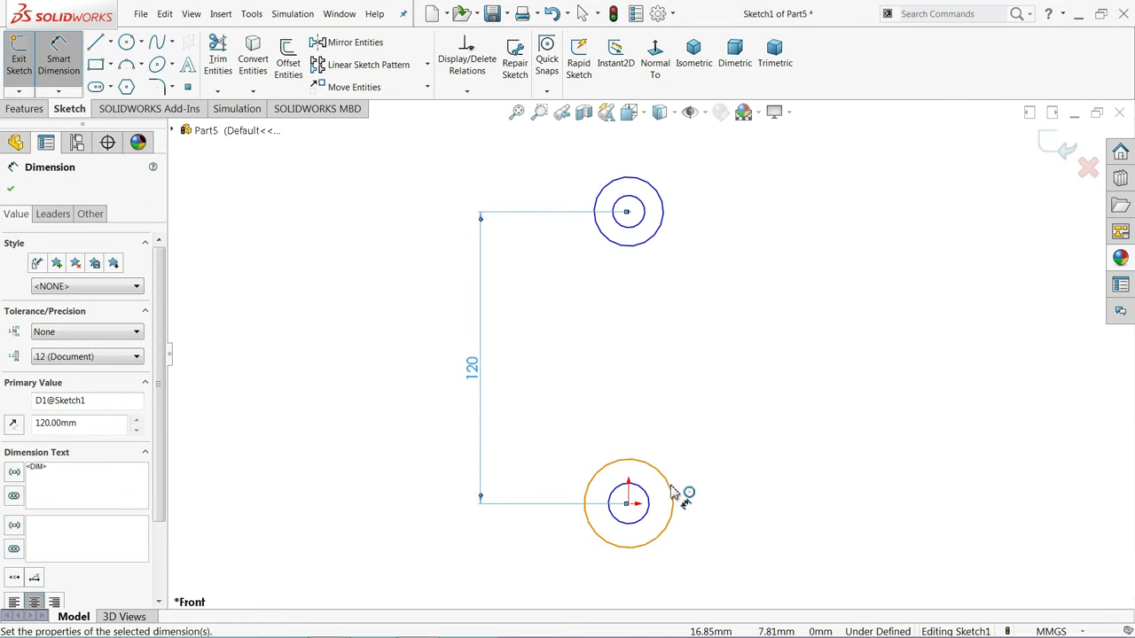
- Dimension the circle pair at the origin with an outer diameter of 42 mm and an inner diameter of 32 mm
left_click(696, 508)
left_click(760, 507)
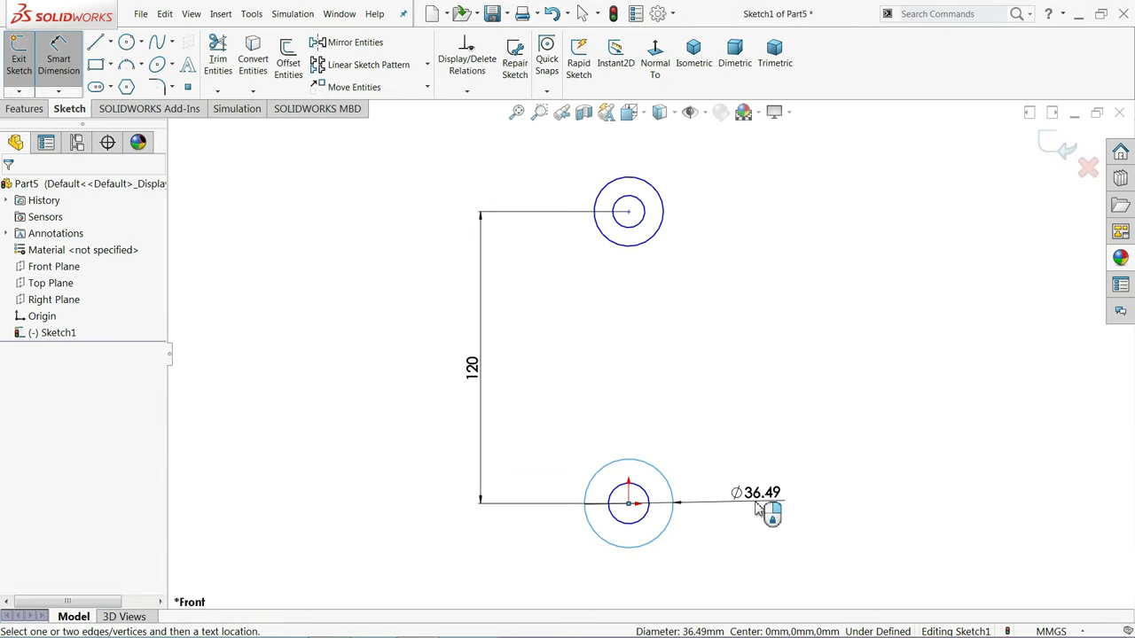
type("42")
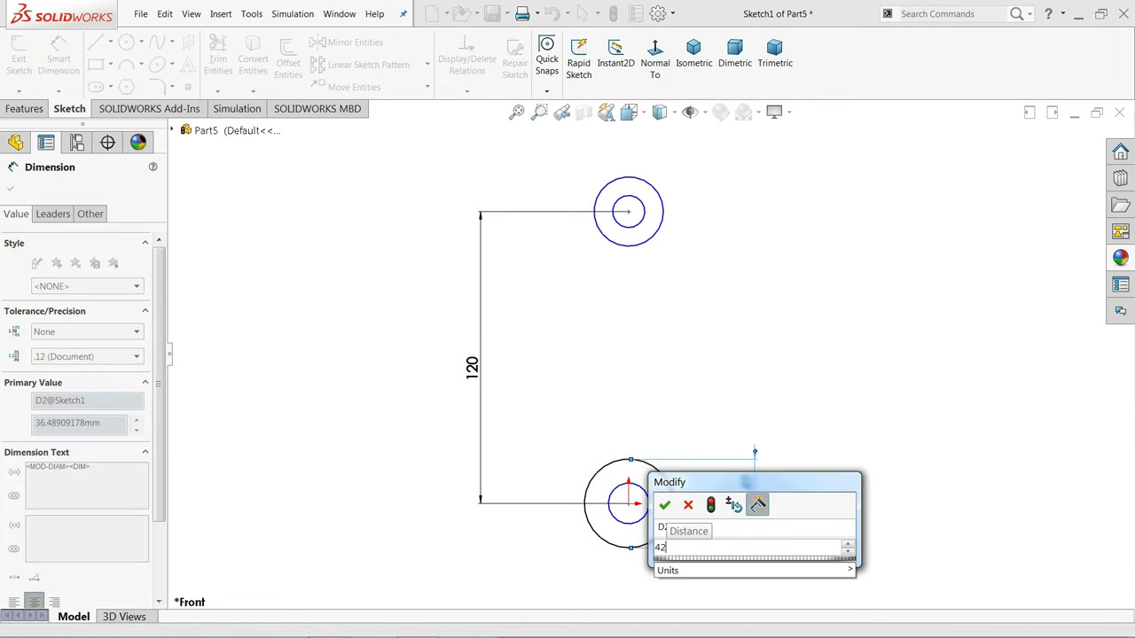
left_click(664, 506)
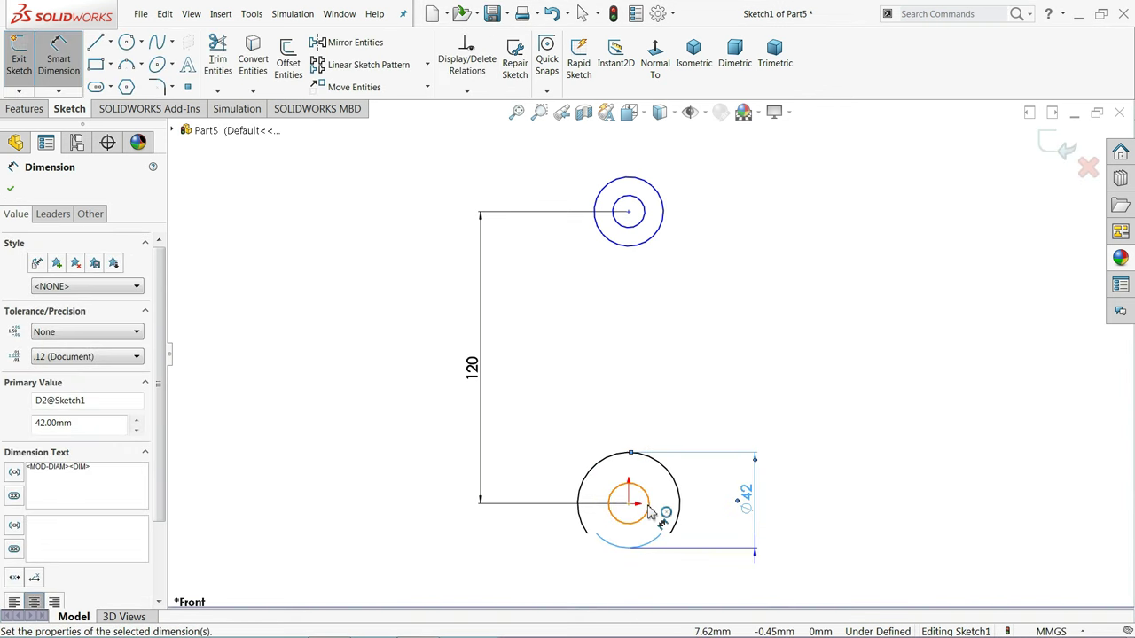
left_click(696, 511)
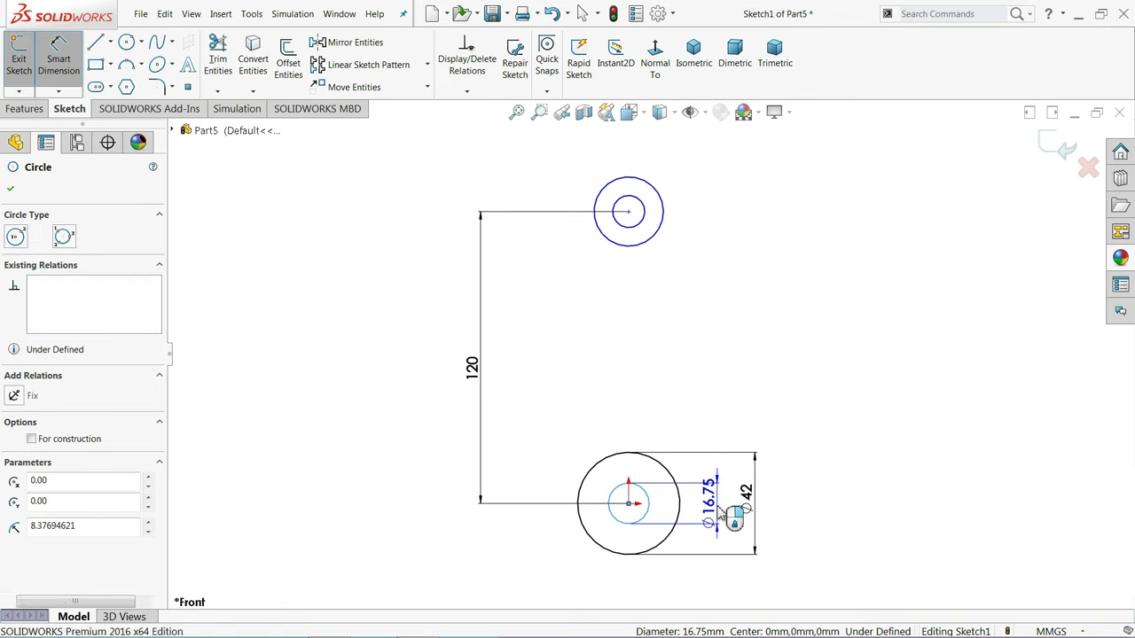
left_click(733, 520)
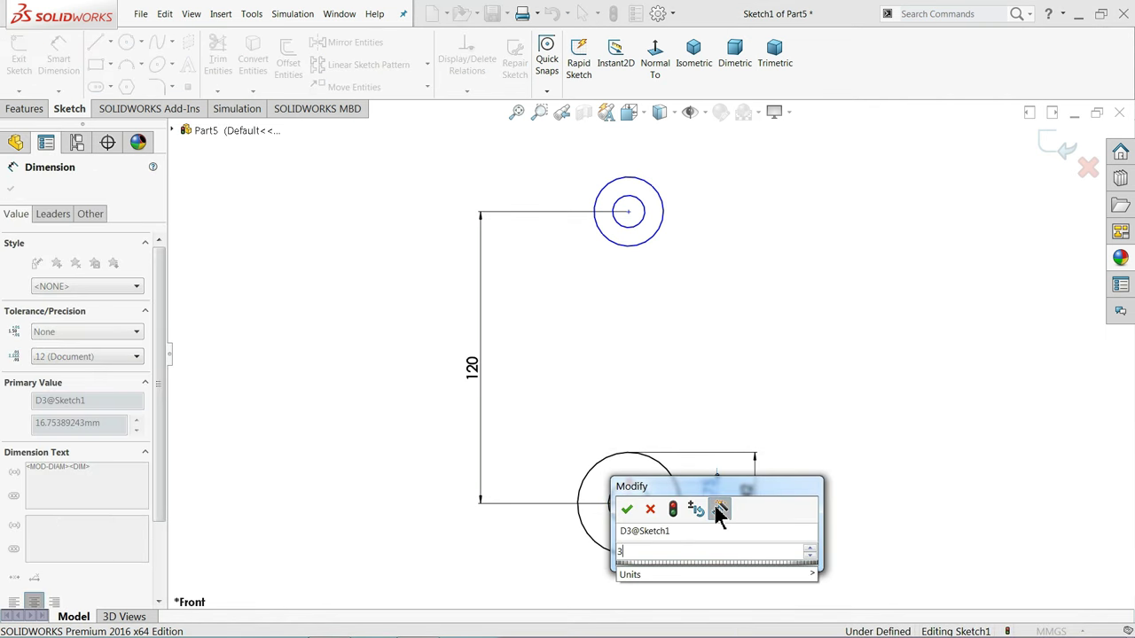
left_click(627, 509)
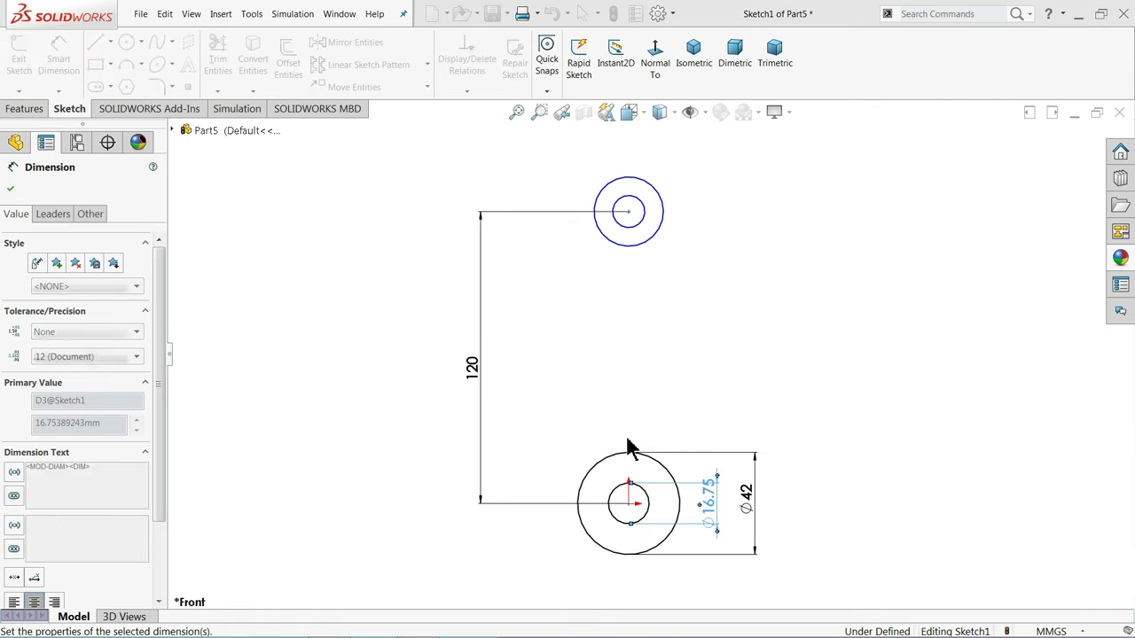
- Dimension the upper circle pair with an outer diameter of 25 mm and an inner diameter of 12.5 mm
scroll(638, 438, "down", 2)
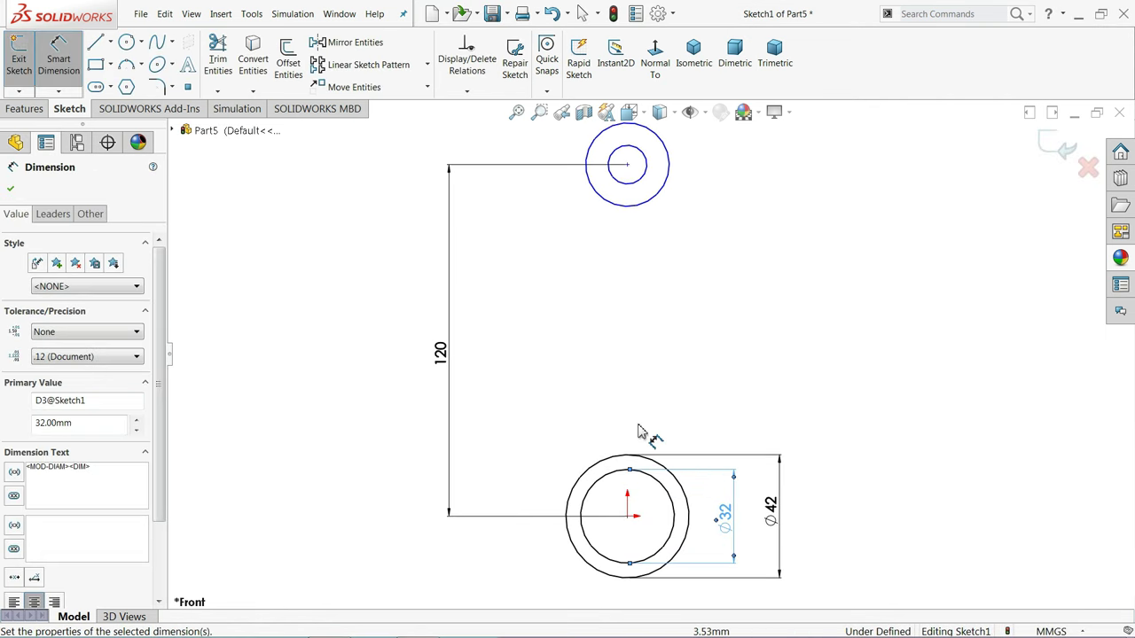
left_click(670, 175)
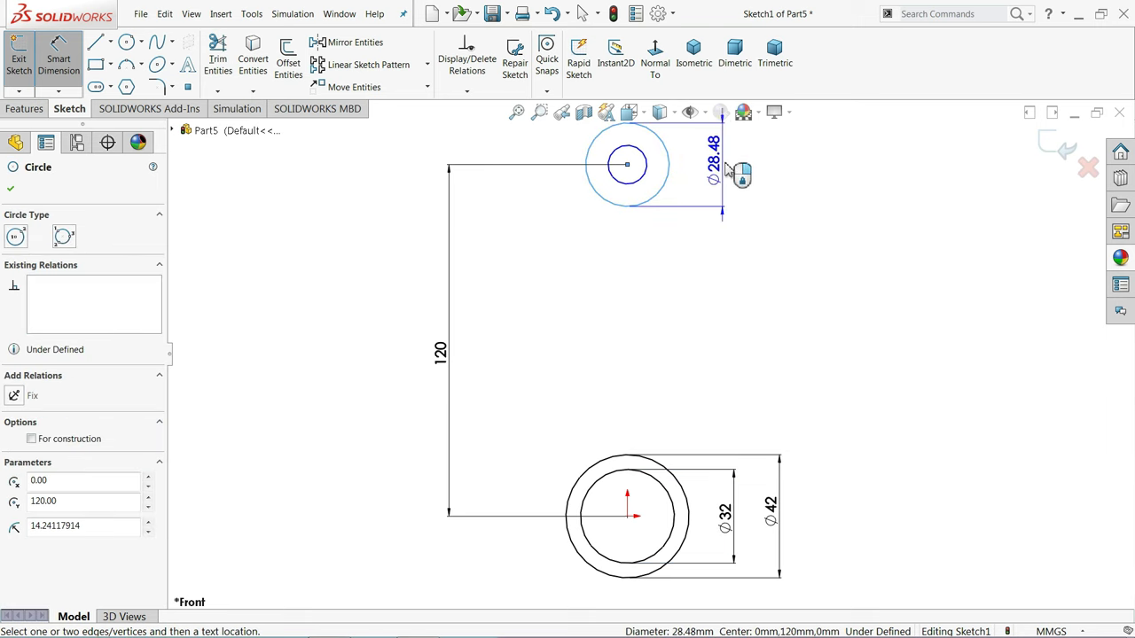
left_click(738, 173)
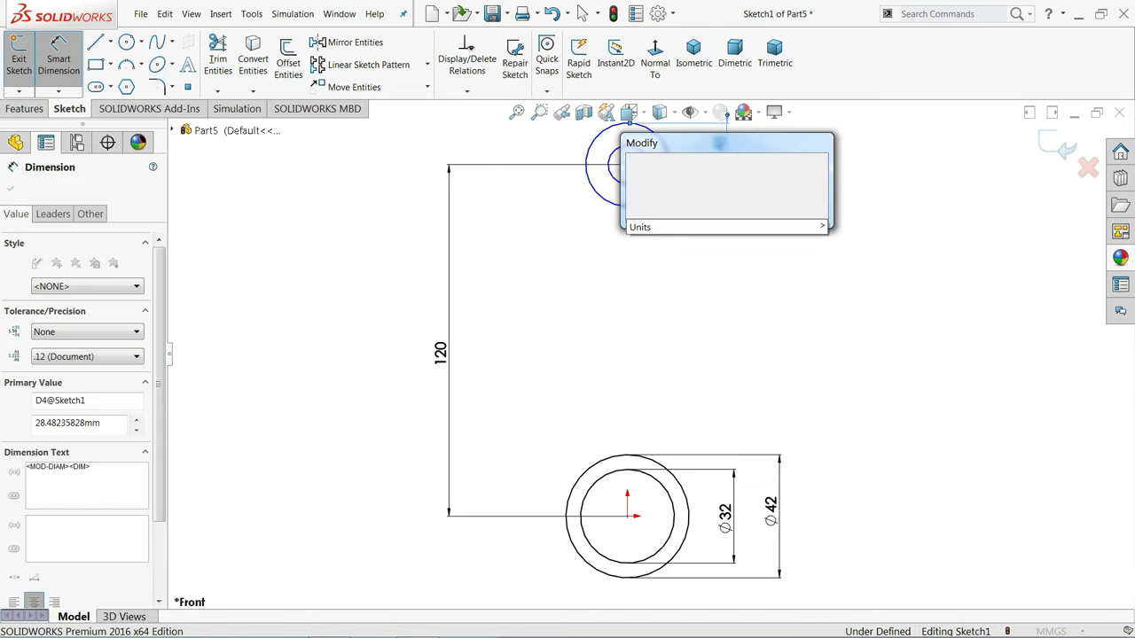
type("25")
left_click(637, 167)
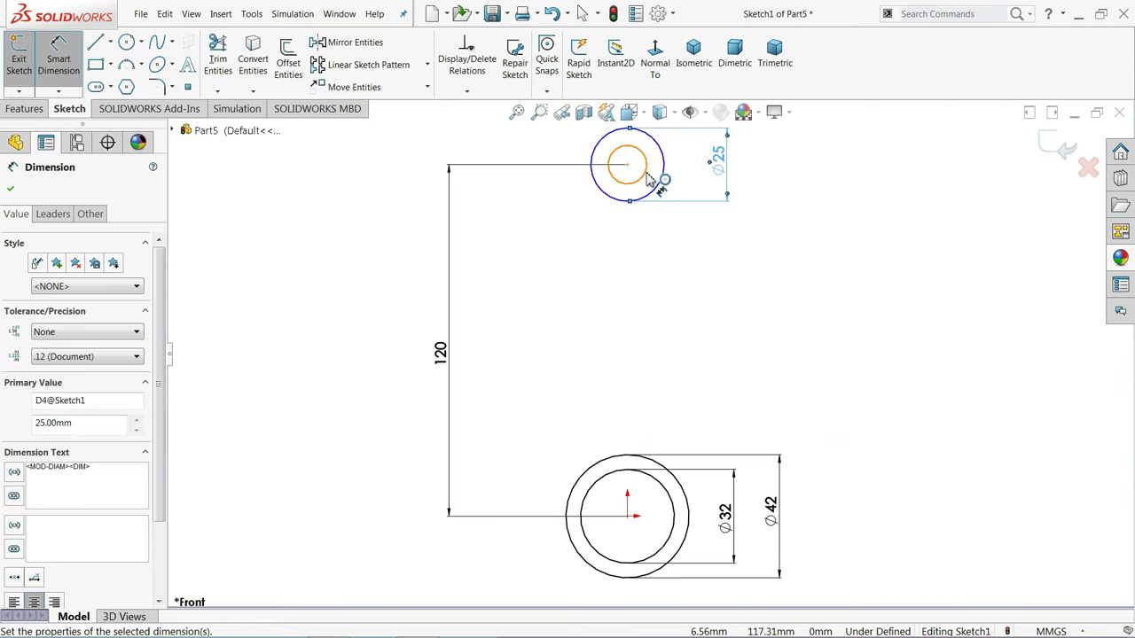
left_click(683, 171)
left_click(697, 171)
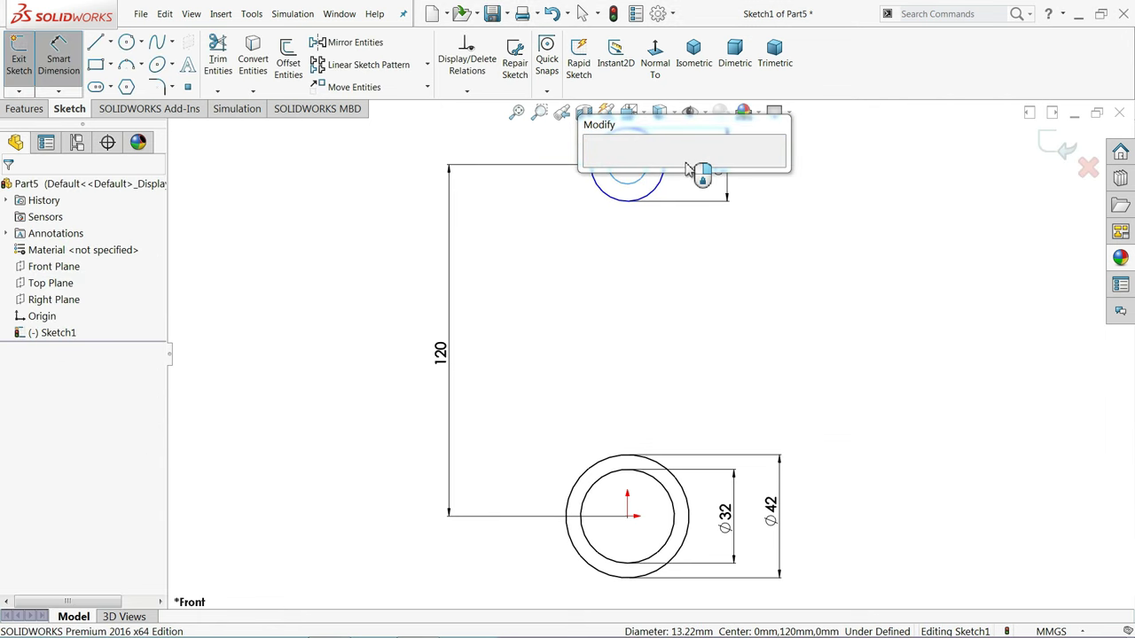
left_click(599, 167)
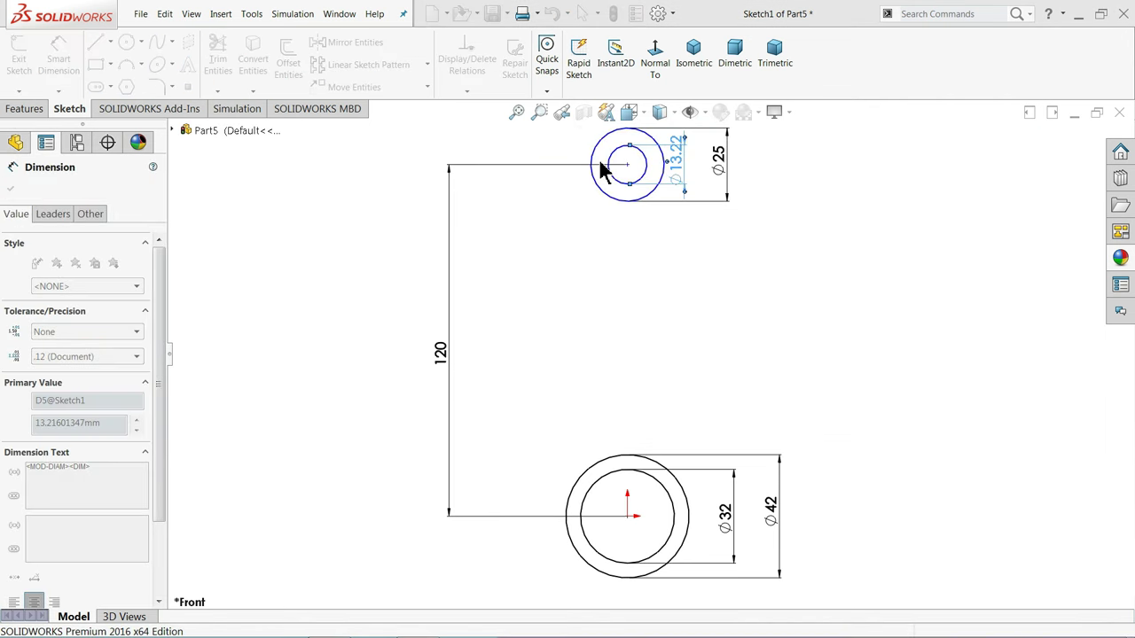
left_click(10, 189)
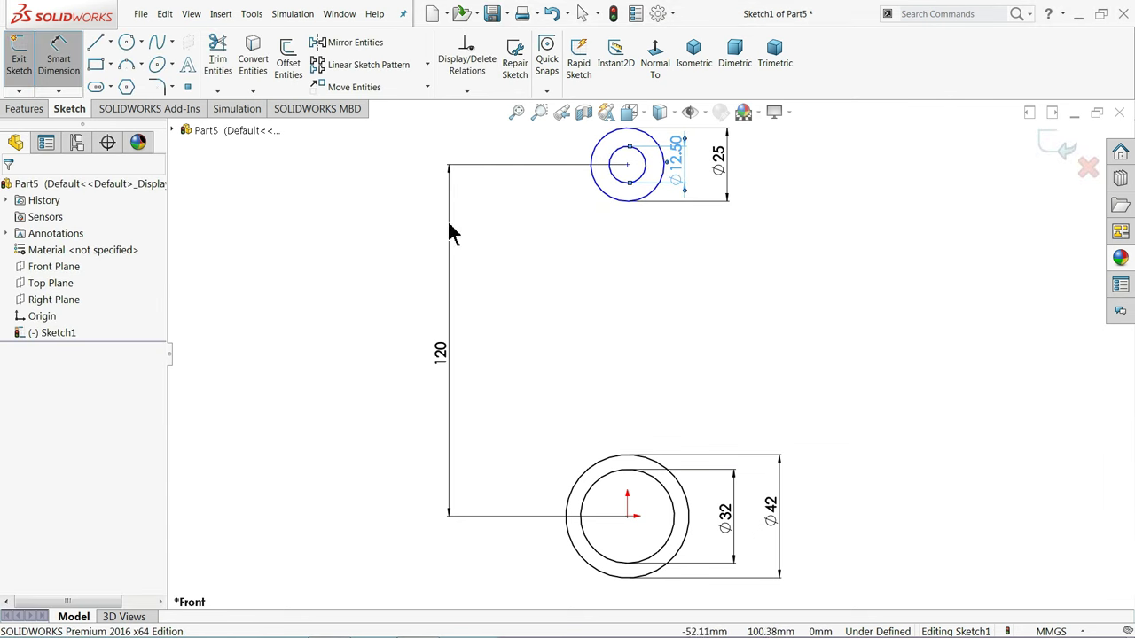
- Add a Vertical relation between the upper circles' centre and the origin circles' centre
left_click(627, 167)
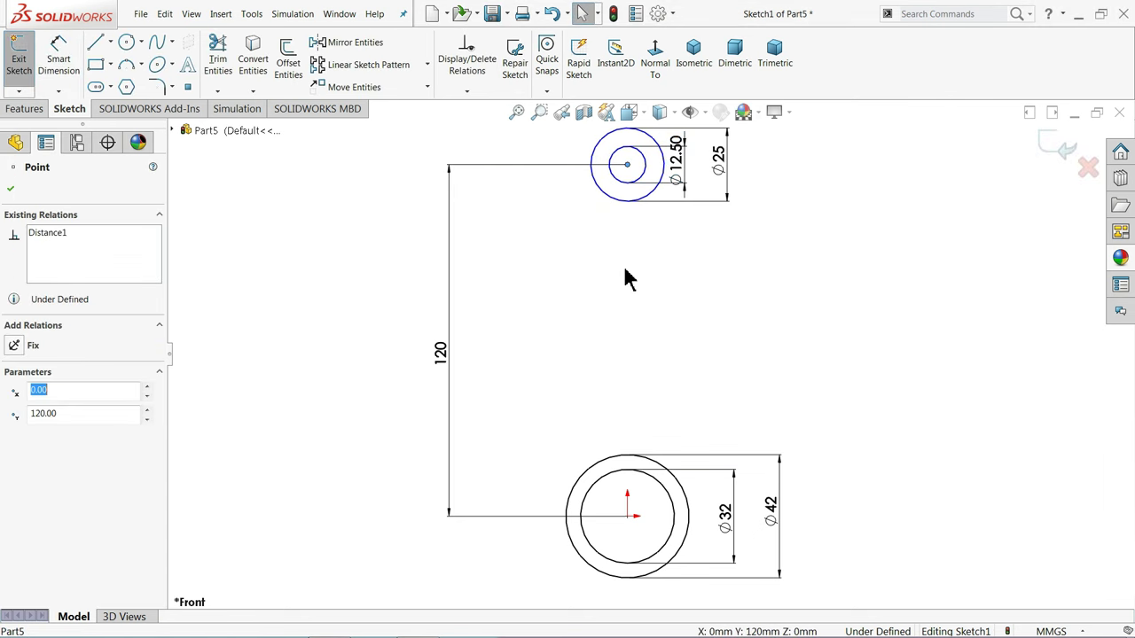
left_click(628, 517, "ctrl")
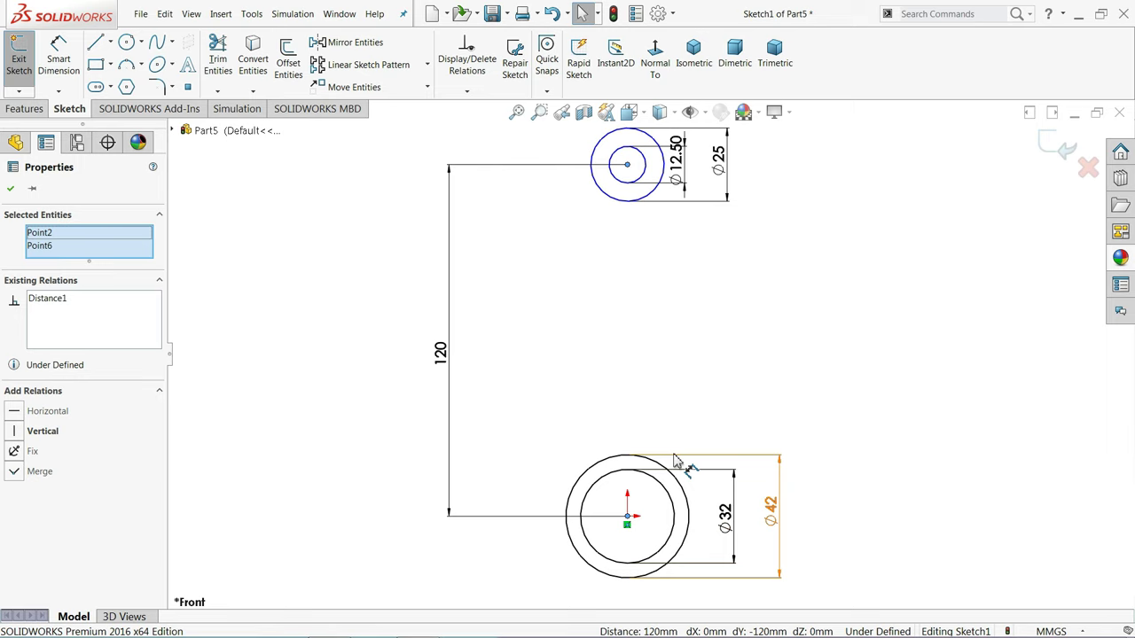
left_click(43, 432)
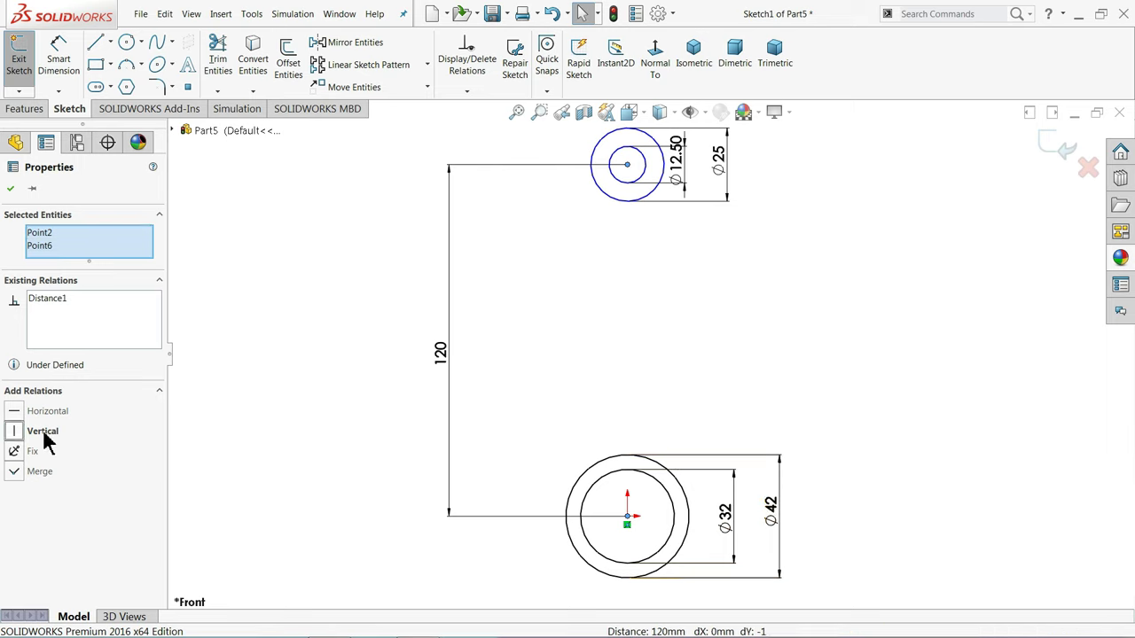
- Draw a vertical centerline through both circle centres, extending above the upper ring and below the lower ring
left_click(110, 43)
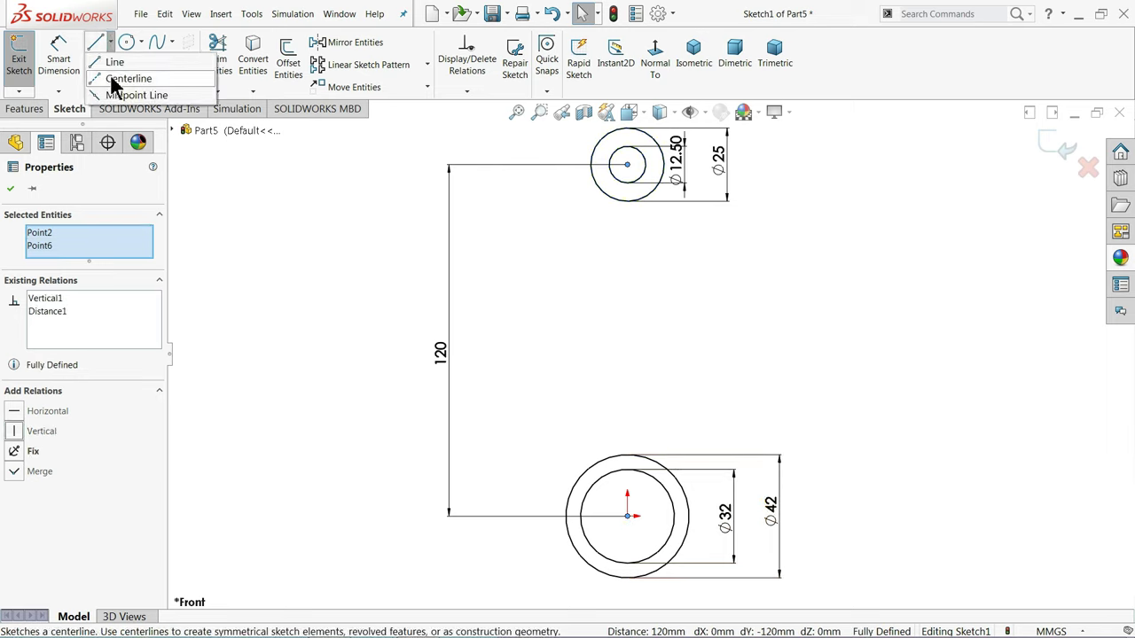
left_click(120, 79)
scroll(661, 343, "up", 2)
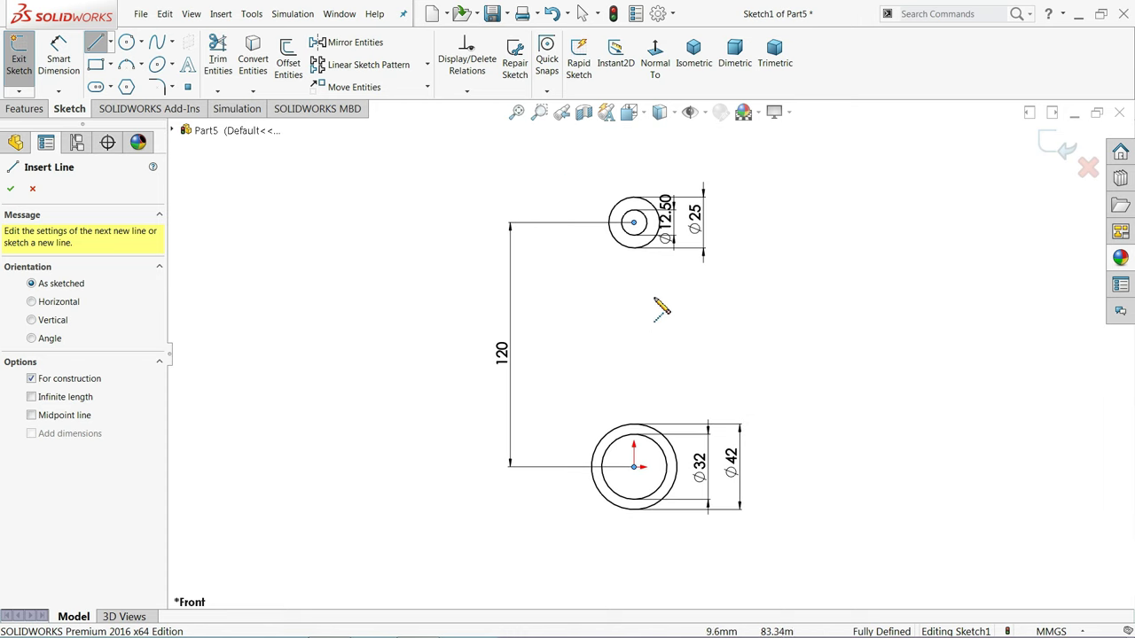
left_click(634, 171)
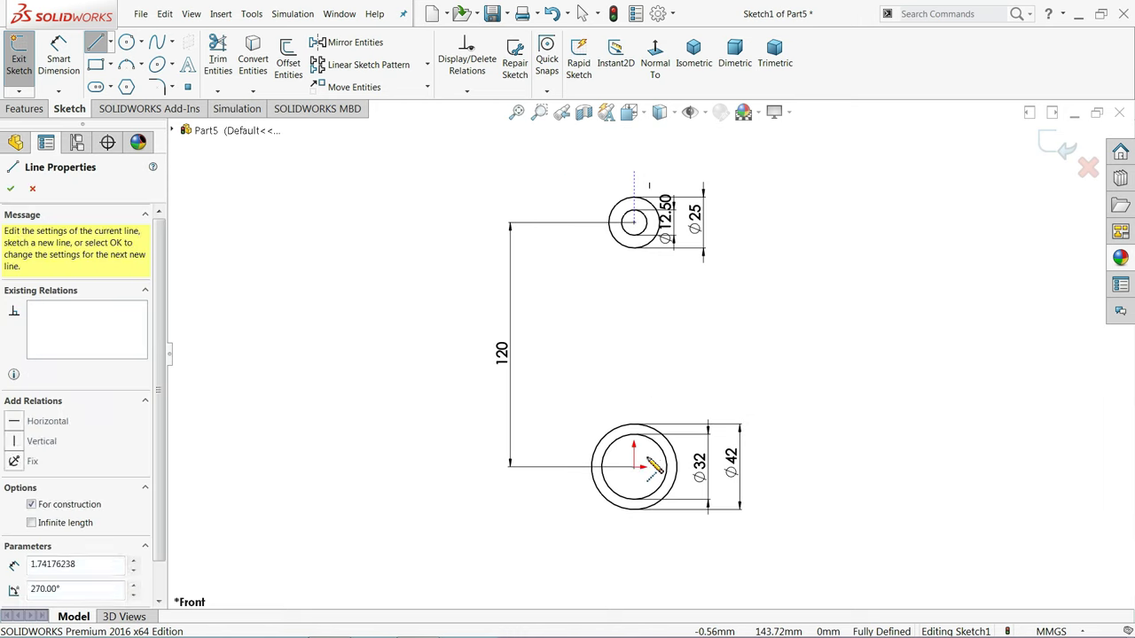
left_click(634, 543)
right_click(415, 479)
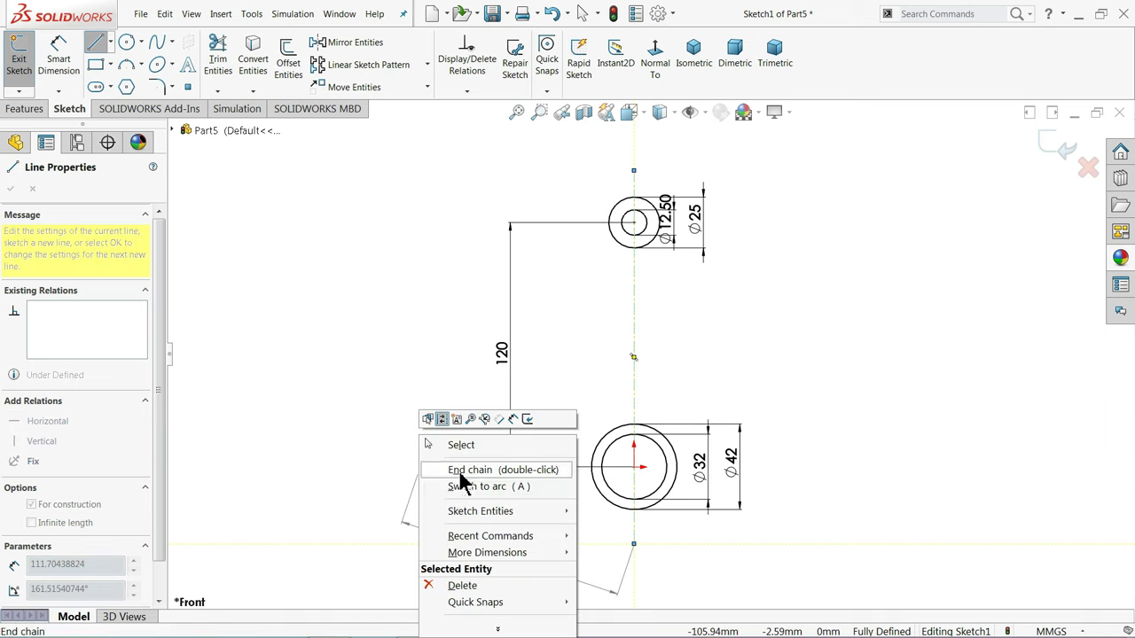
left_click(467, 446)
- Draw a vertical line about 28.7 mm long, left of the centerline, ending on the upper ring's outer circle
scroll(653, 261, "down", 3)
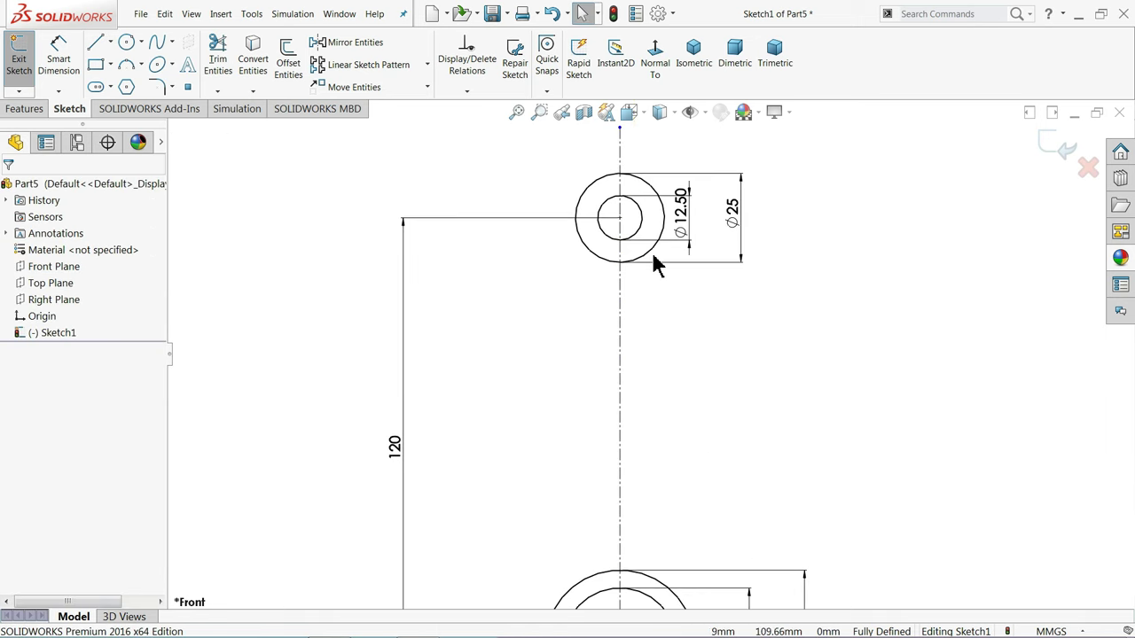
left_click(94, 48)
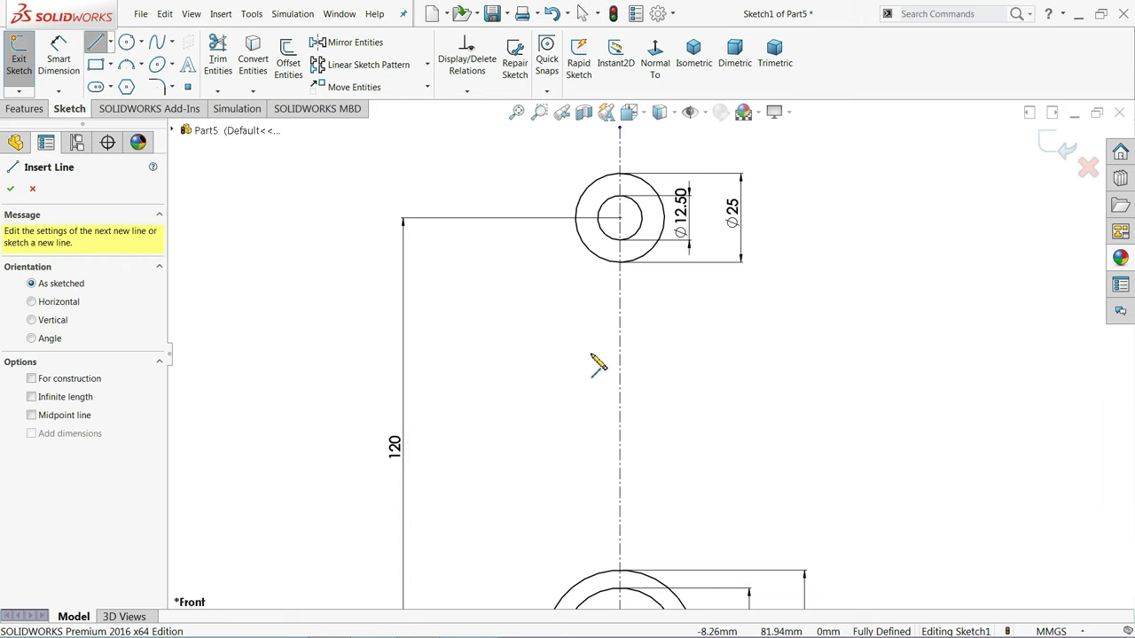
left_click(590, 353)
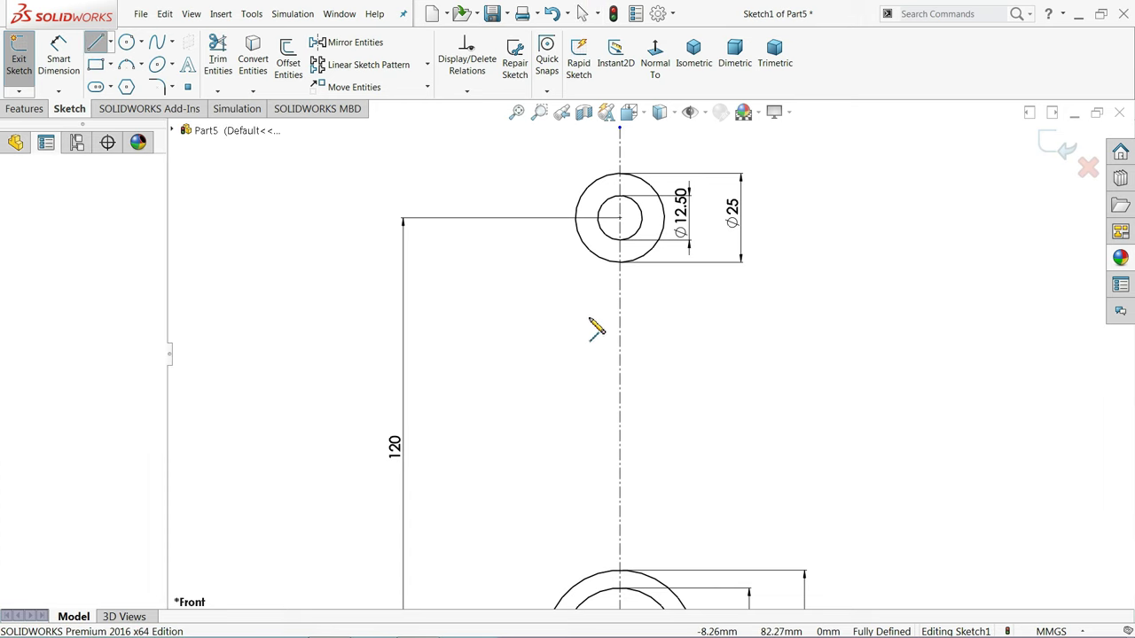
left_click(592, 255)
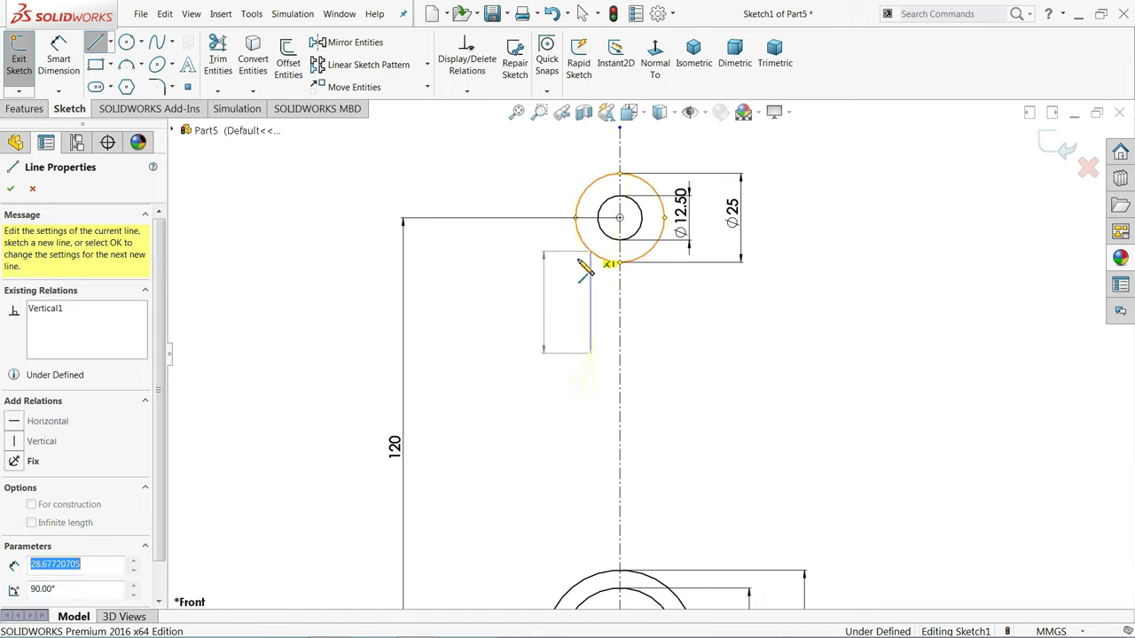
right_click(549, 271)
left_click(581, 281)
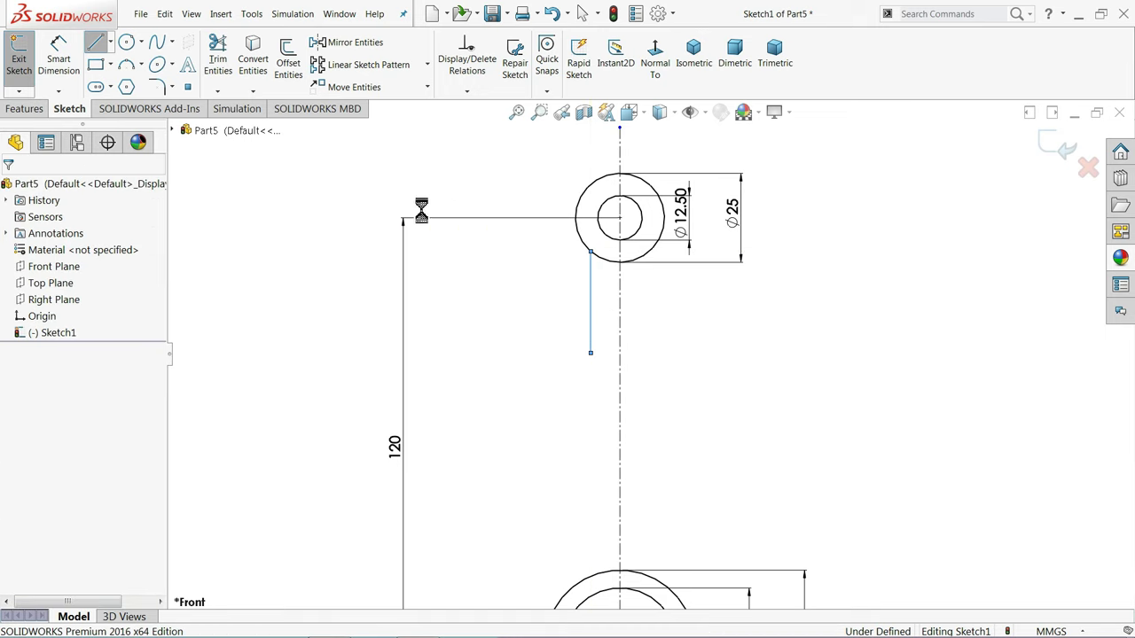
- Draw a three-point arc from the vertical line's lower end to the 42 mm circle, tangent to the line
left_click(131, 64)
scroll(621, 444, "down", 3)
scroll(642, 448, "up", 3)
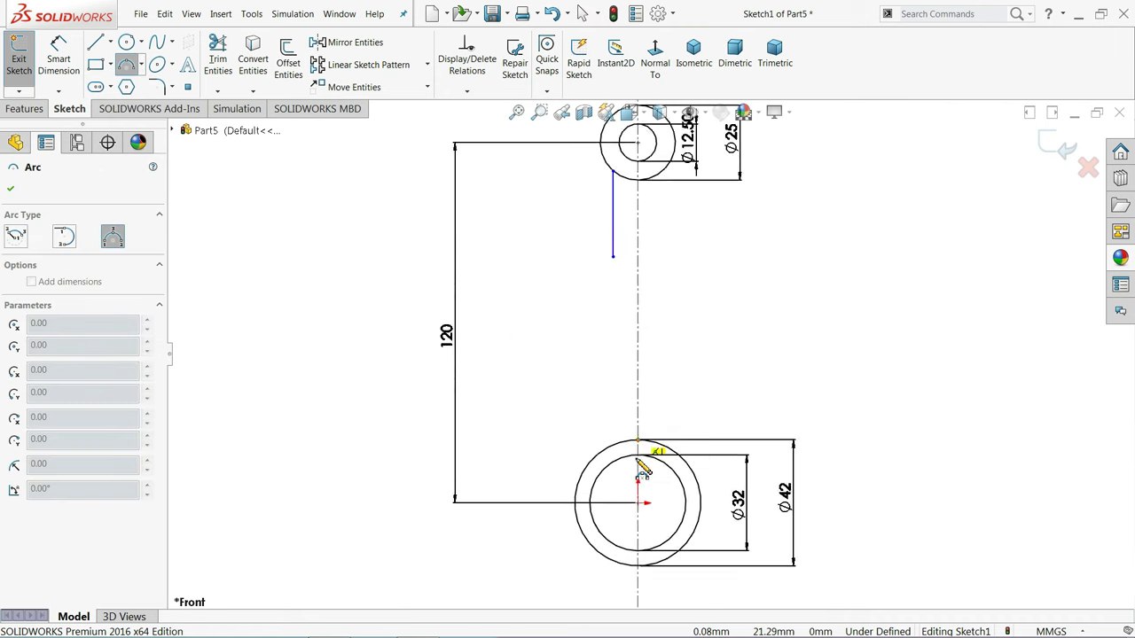
left_click(609, 211)
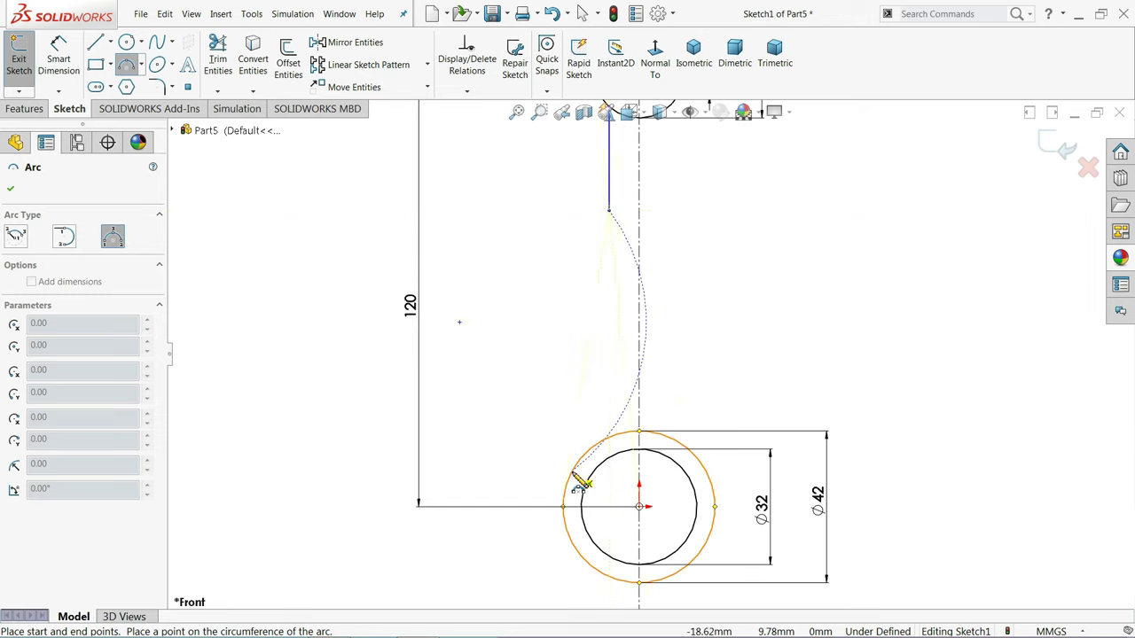
left_click(565, 506)
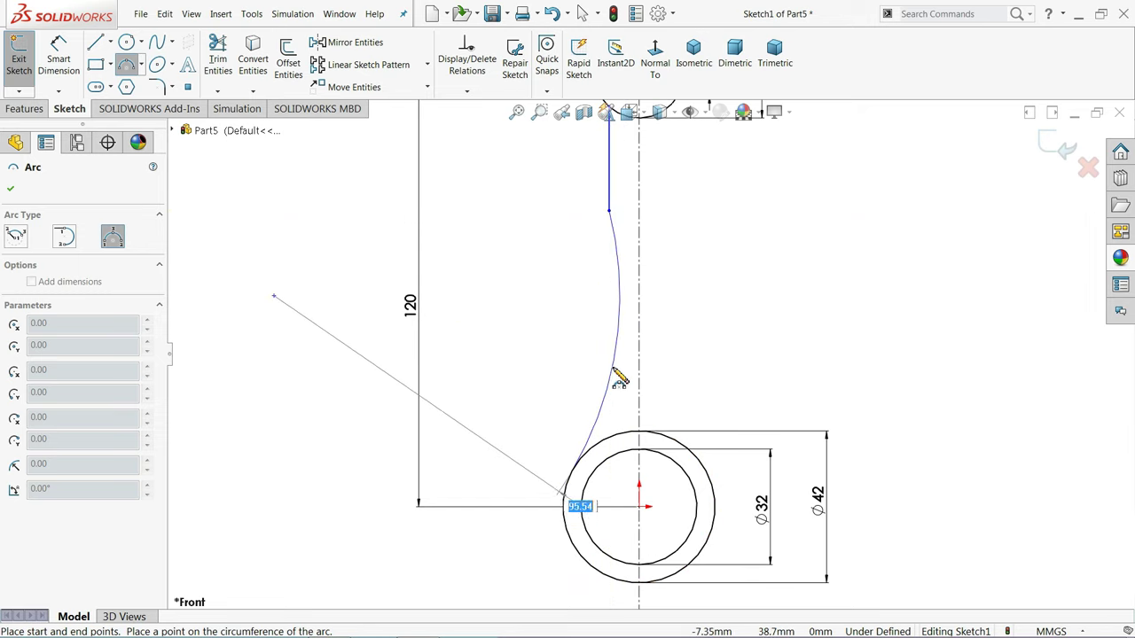
left_click(603, 371)
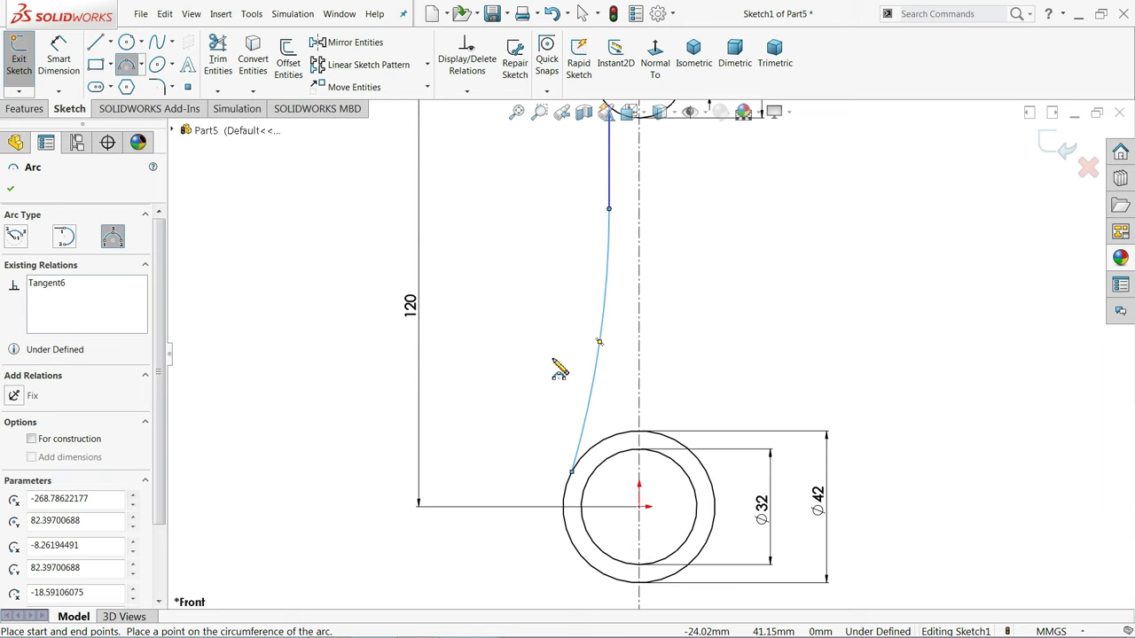
right_click(559, 370)
left_click(592, 369)
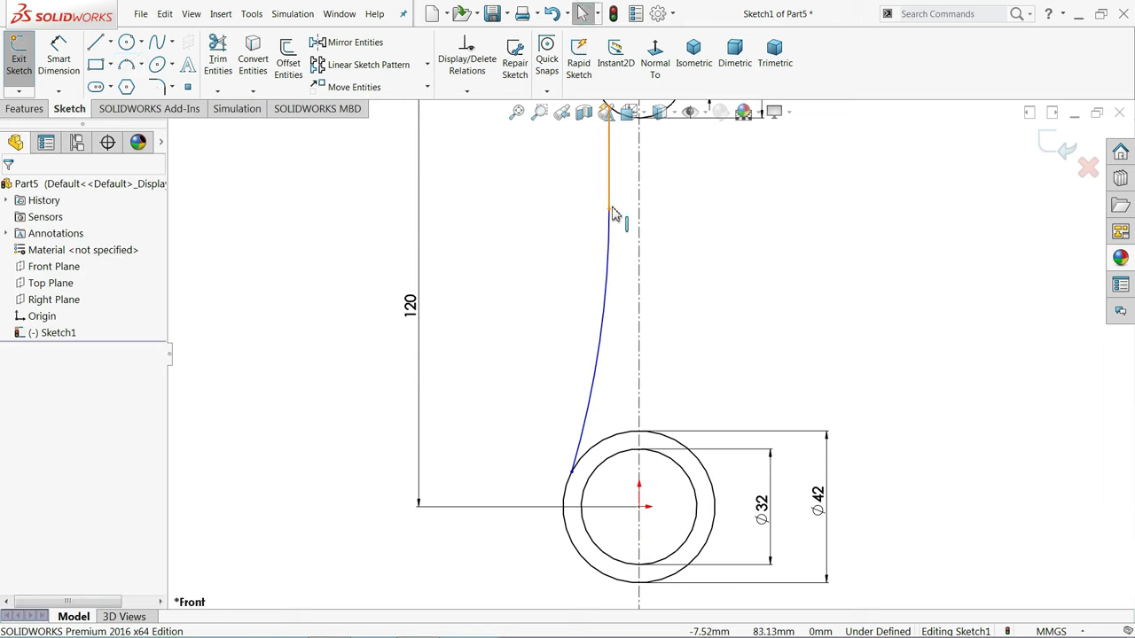
left_click(610, 211)
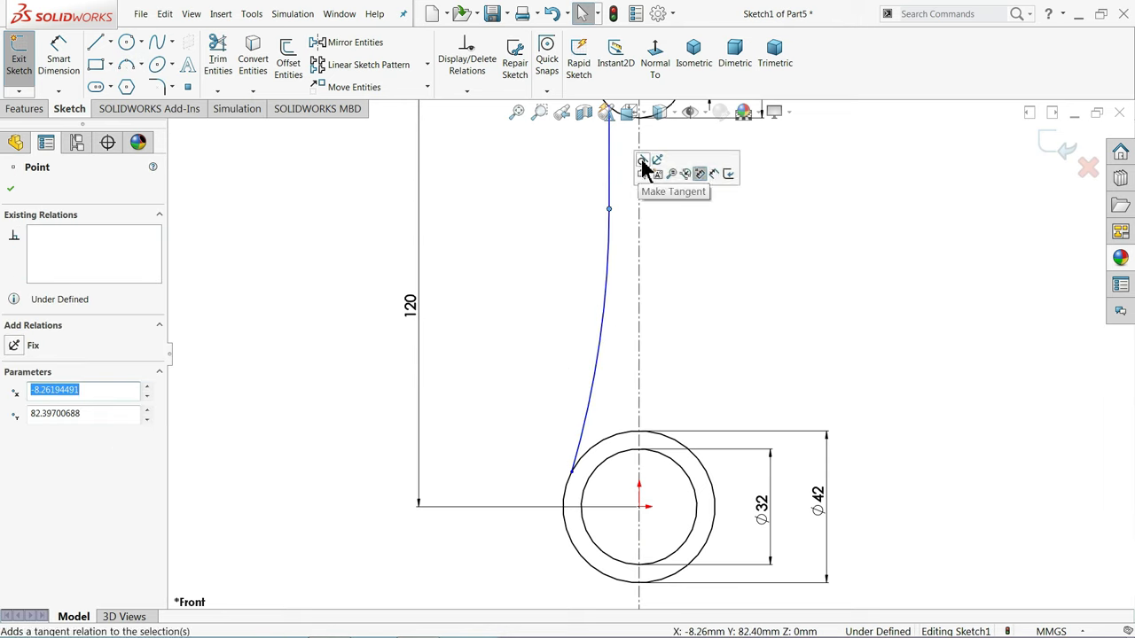
key("Escape")
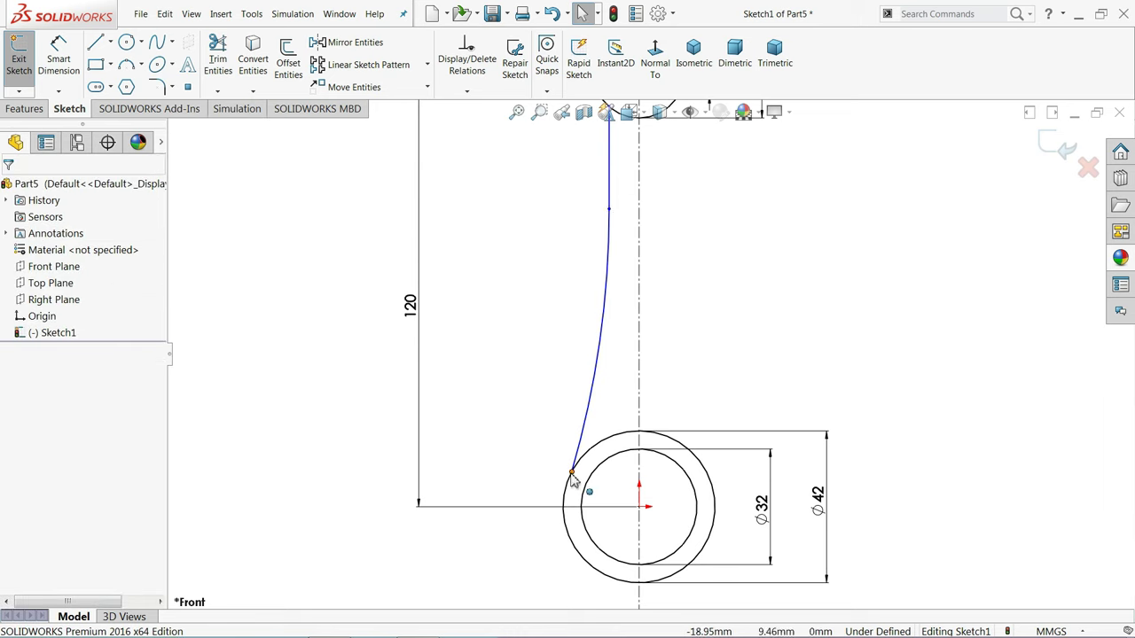
left_click(572, 474)
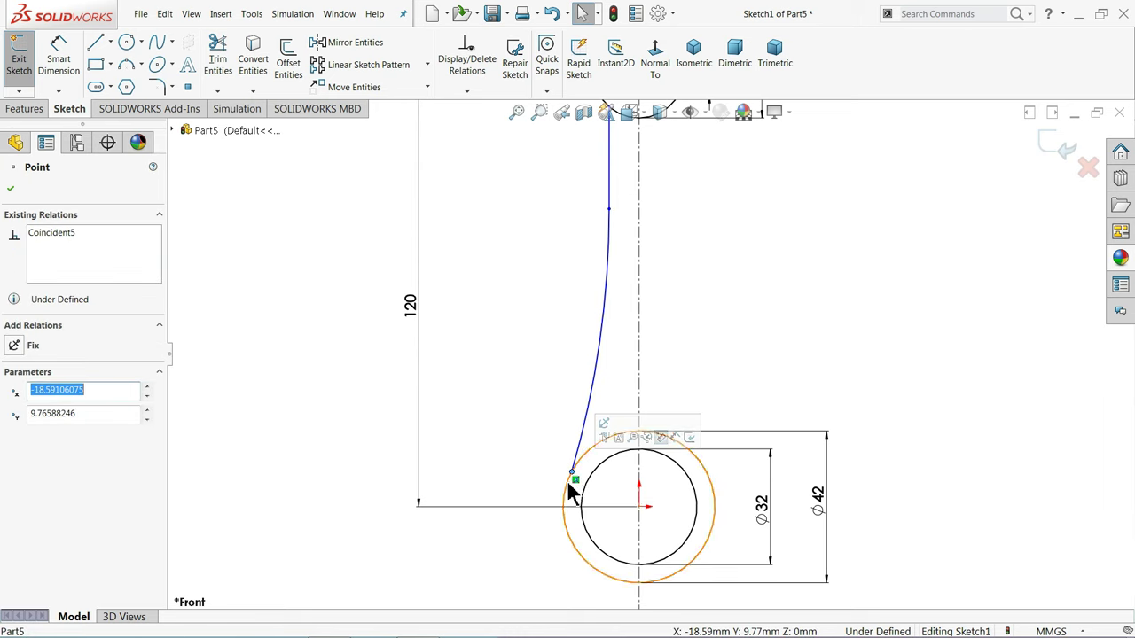
left_click(572, 495, "ctrl")
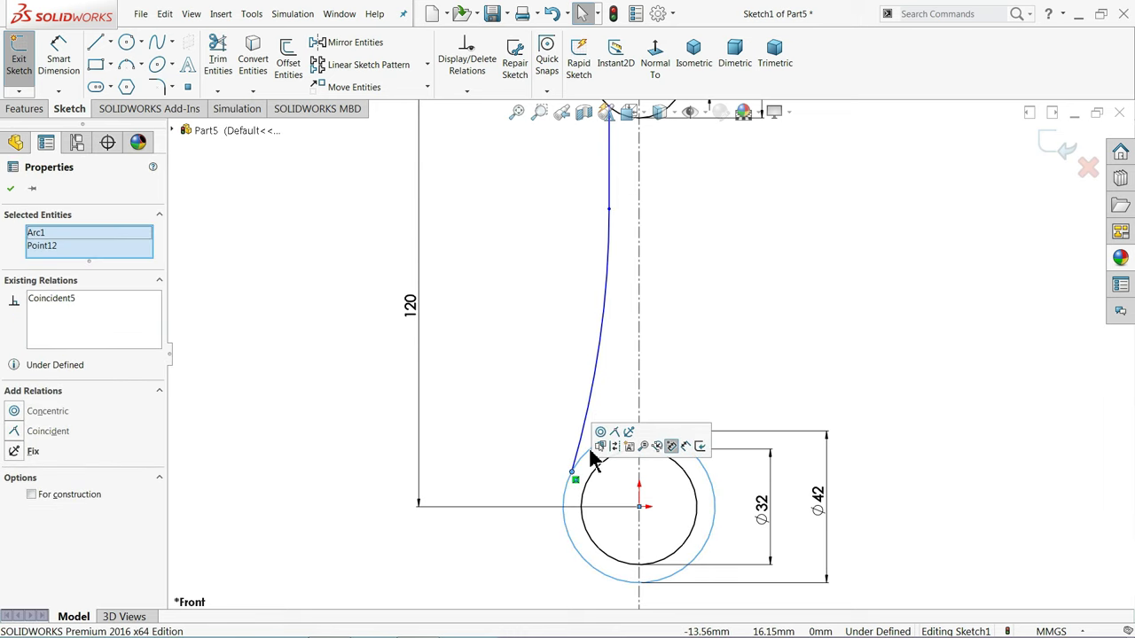
left_click(600, 433)
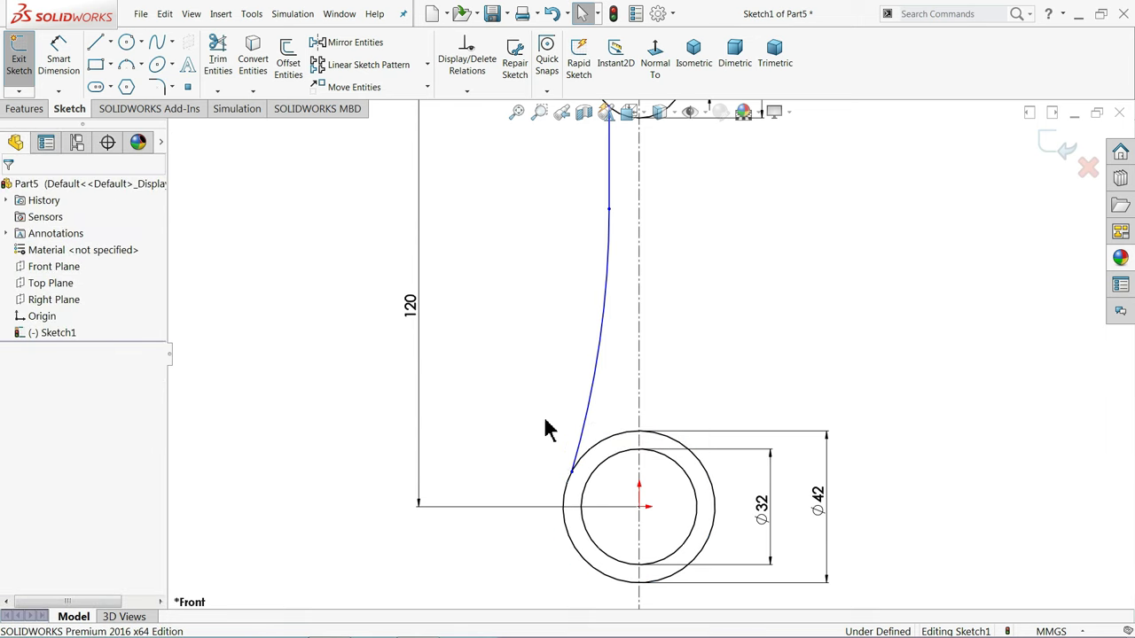
left_click(572, 476)
left_click(565, 497)
left_click(575, 479, "ctrl")
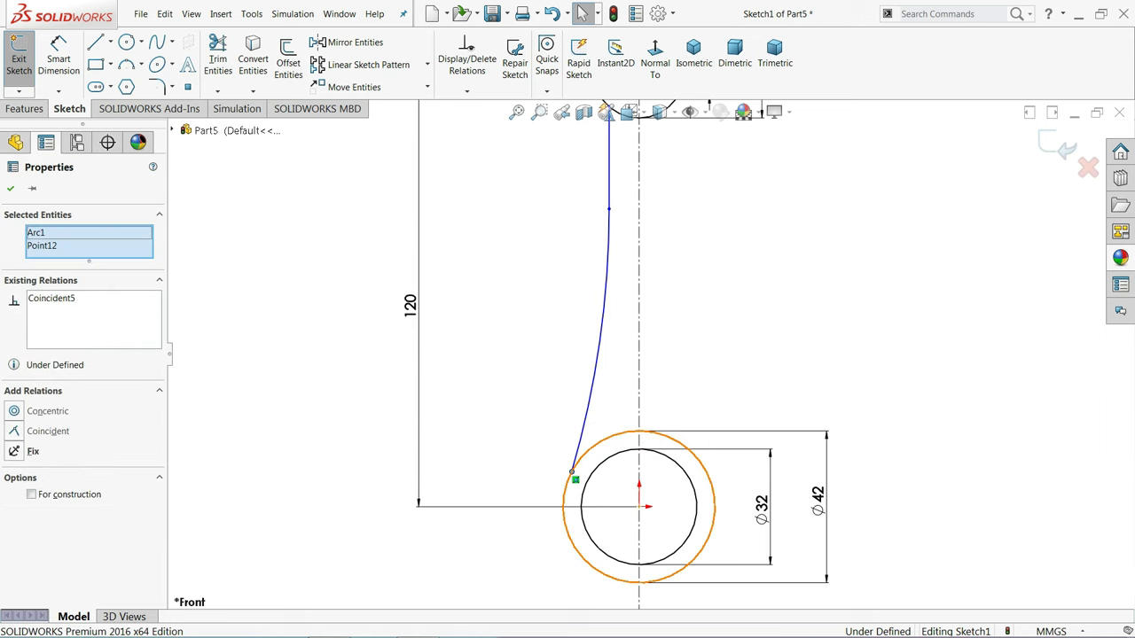
left_click(563, 449)
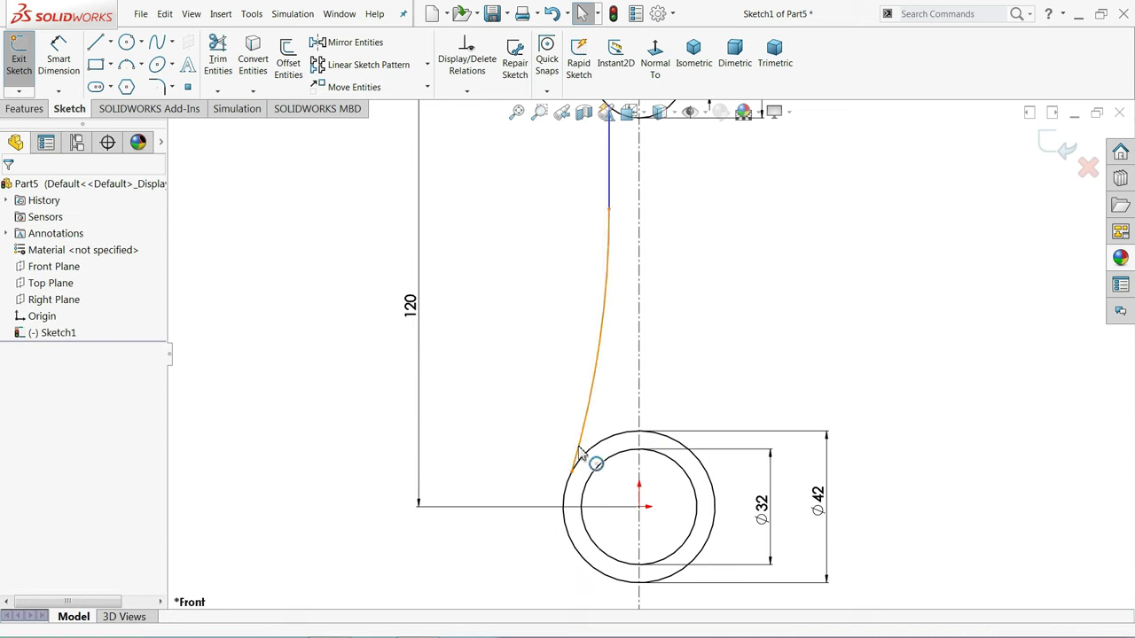
- Add a Tangent relation between the side arc and the 42 mm circle
left_click(581, 454)
left_click(582, 457, "ctrl")
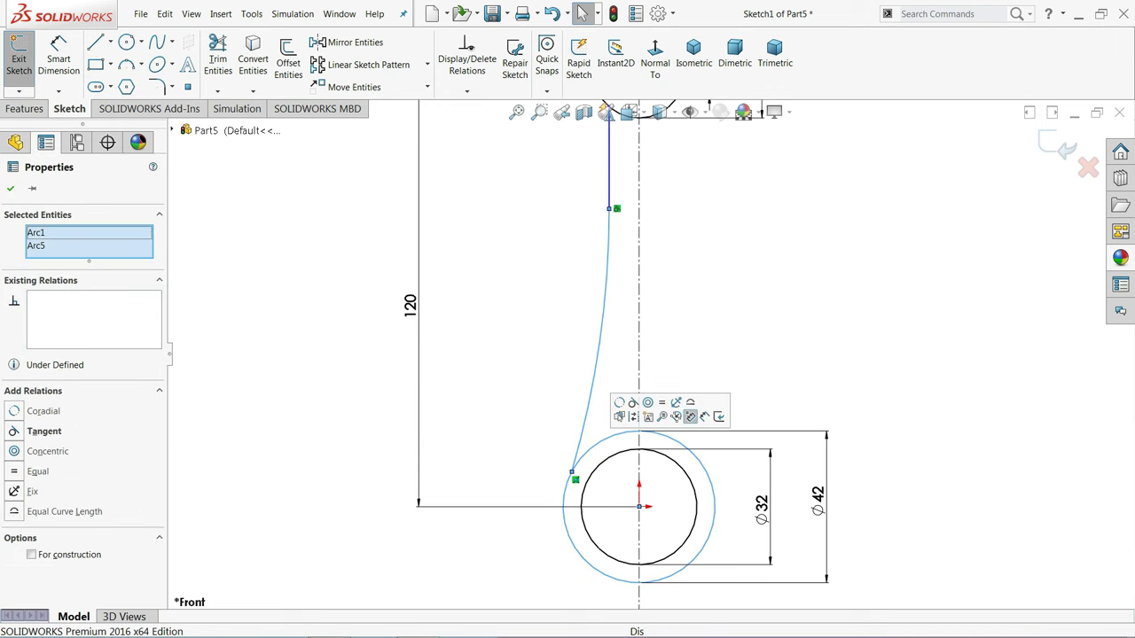
left_click(633, 404)
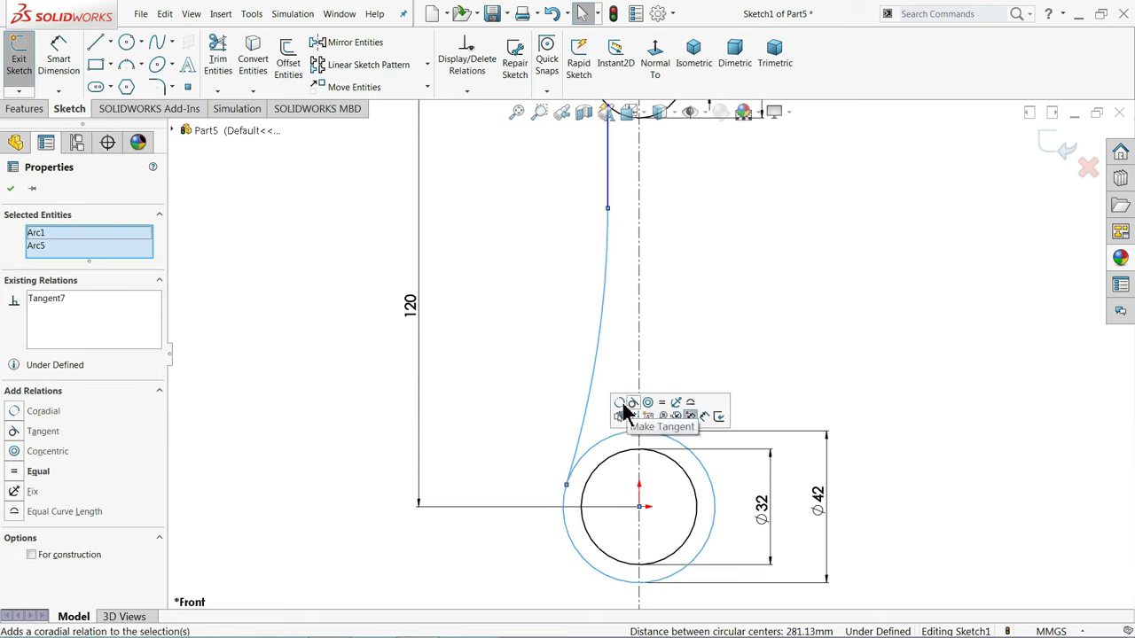
left_click(528, 384)
- Mirror the vertical line and the side arc about the centerline, keeping the originals
scroll(637, 353, "up", 2)
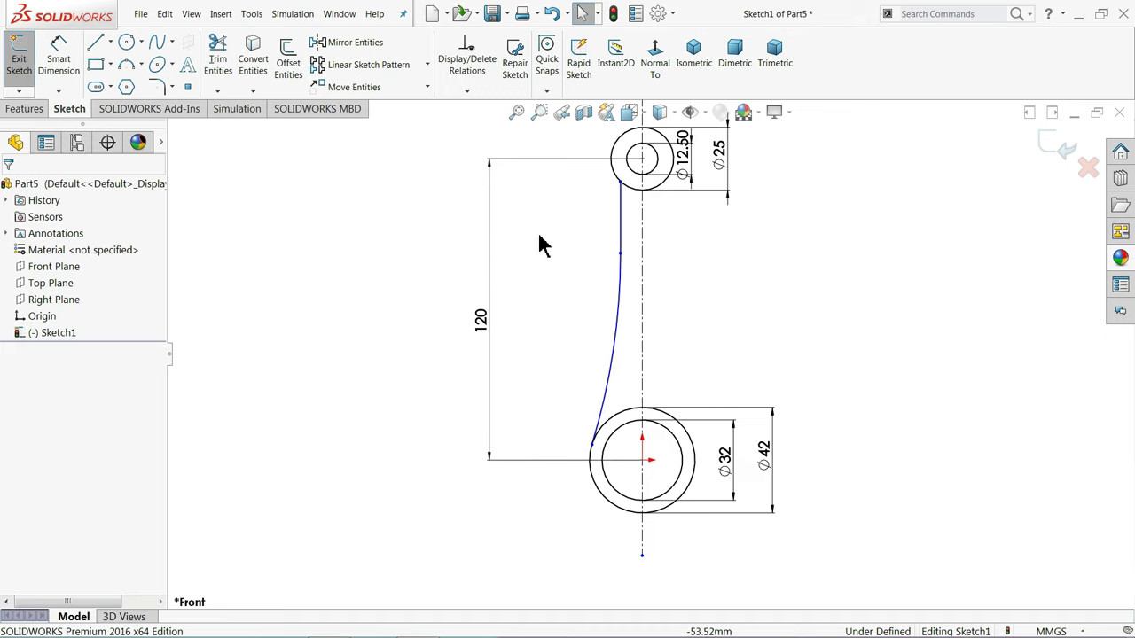
left_click(351, 44)
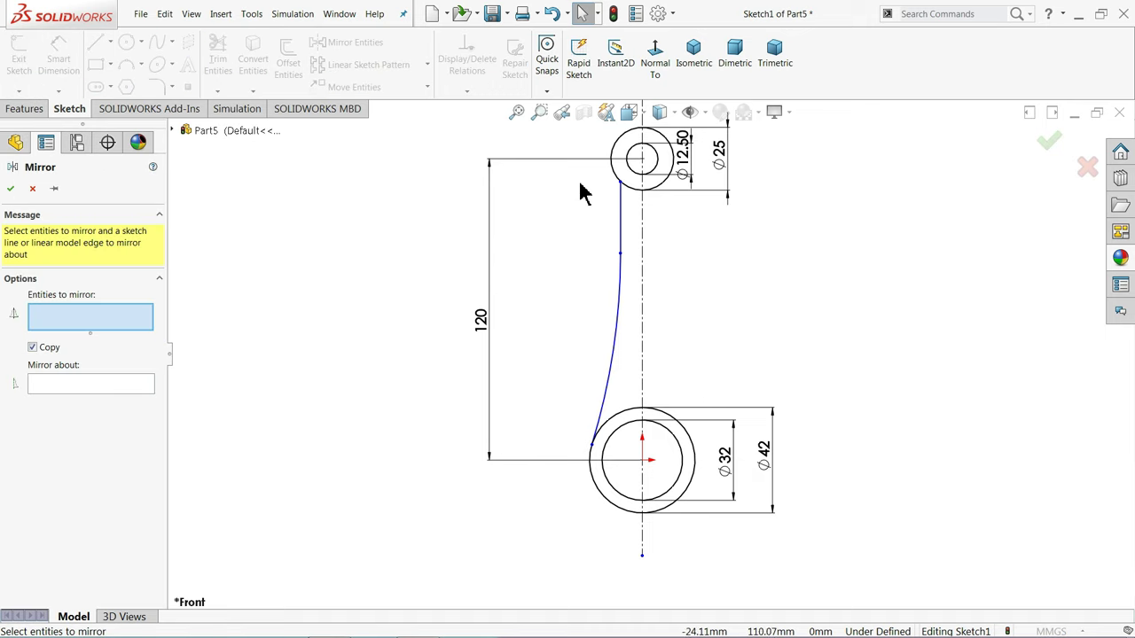
left_click(620, 238)
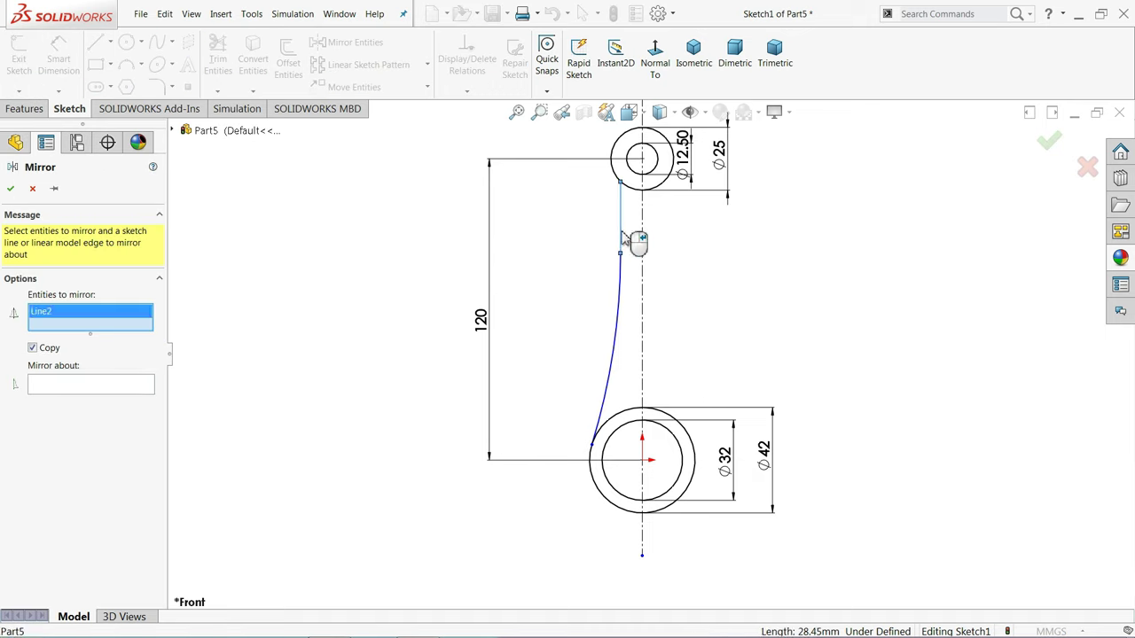
left_click(620, 304)
left_click(103, 400)
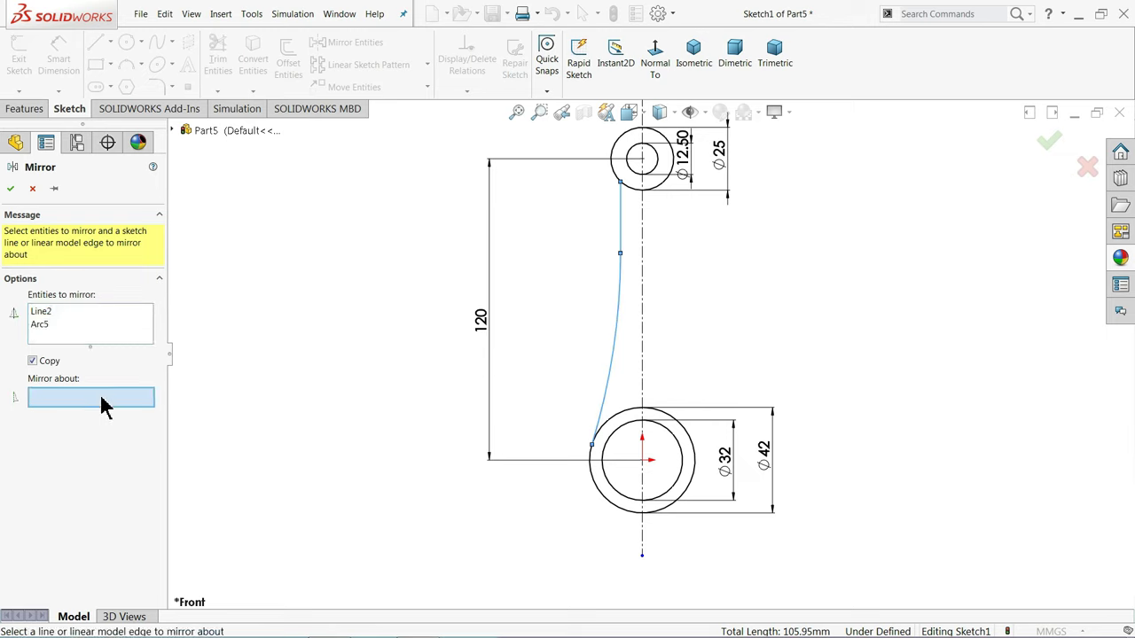
left_click(643, 318)
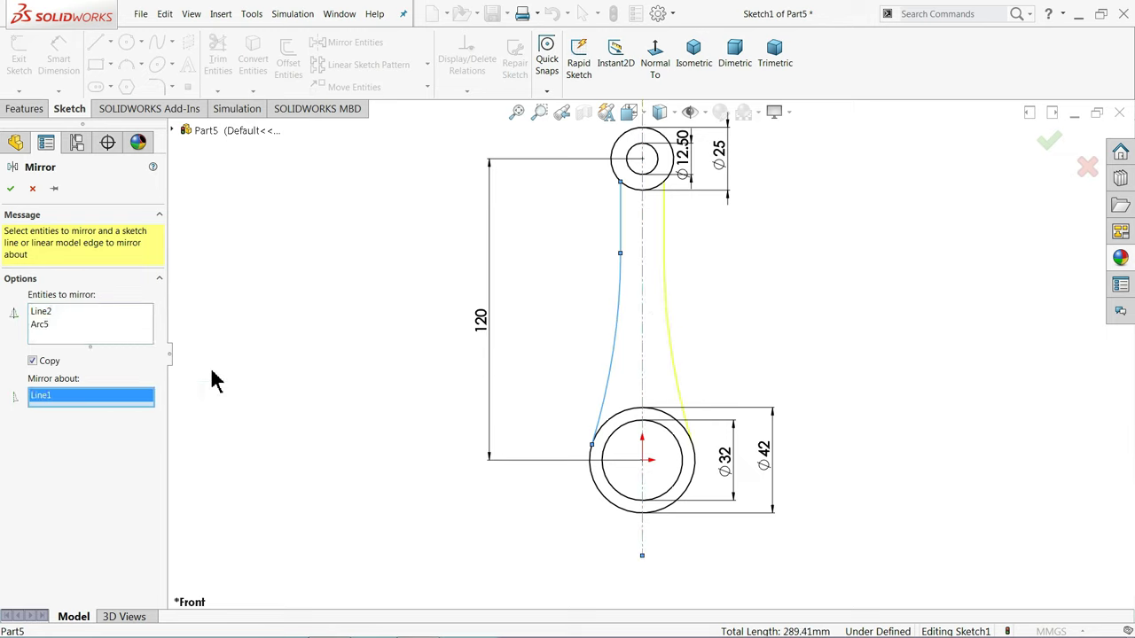
left_click(11, 193)
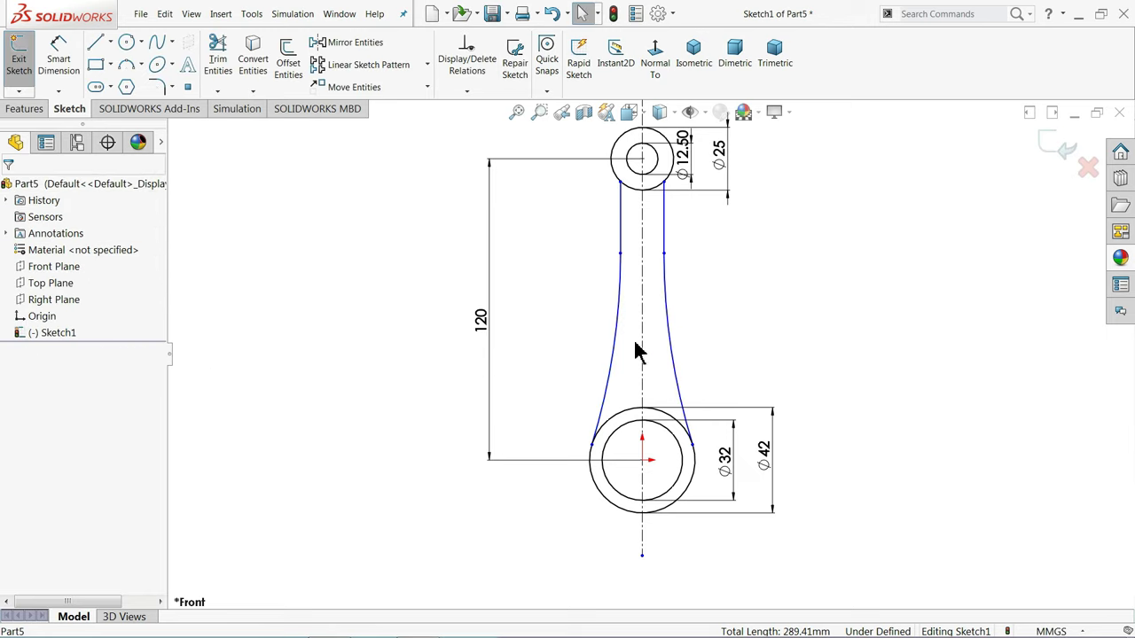
- Dimension the distance between the original vertical line and the centerline to 8 mm
left_click(58, 57)
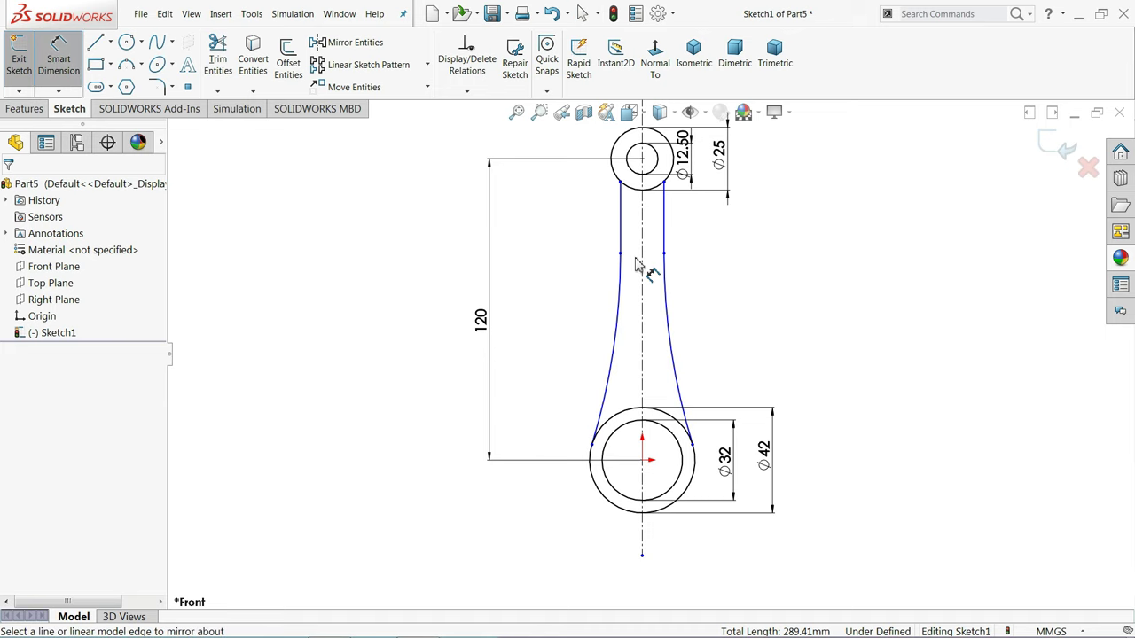
scroll(647, 257, "down", 2)
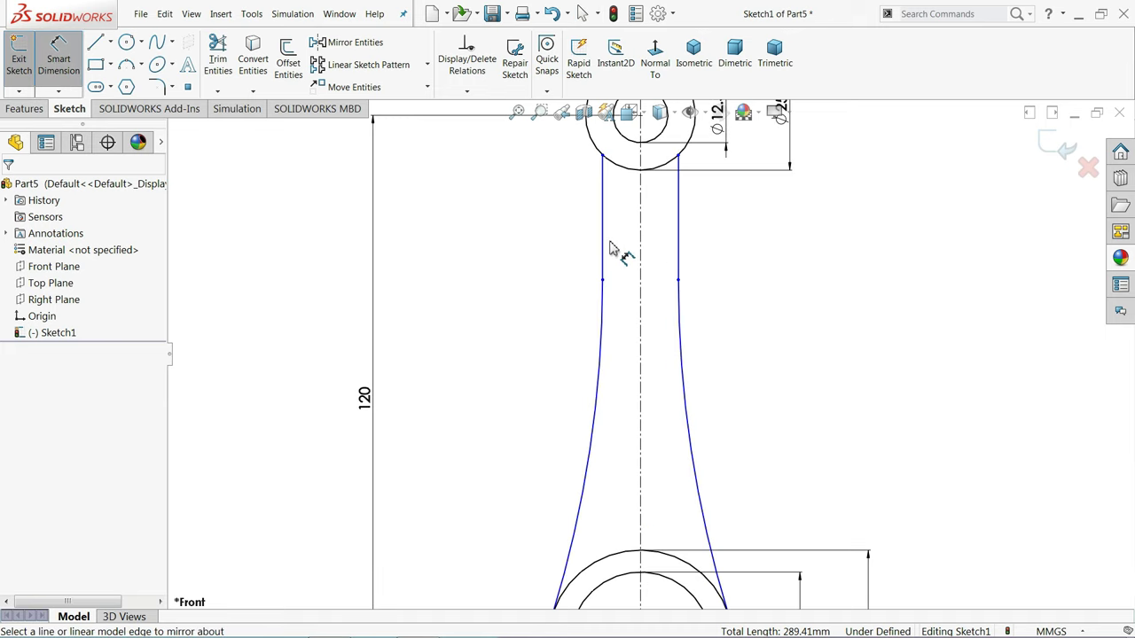
left_click(604, 251)
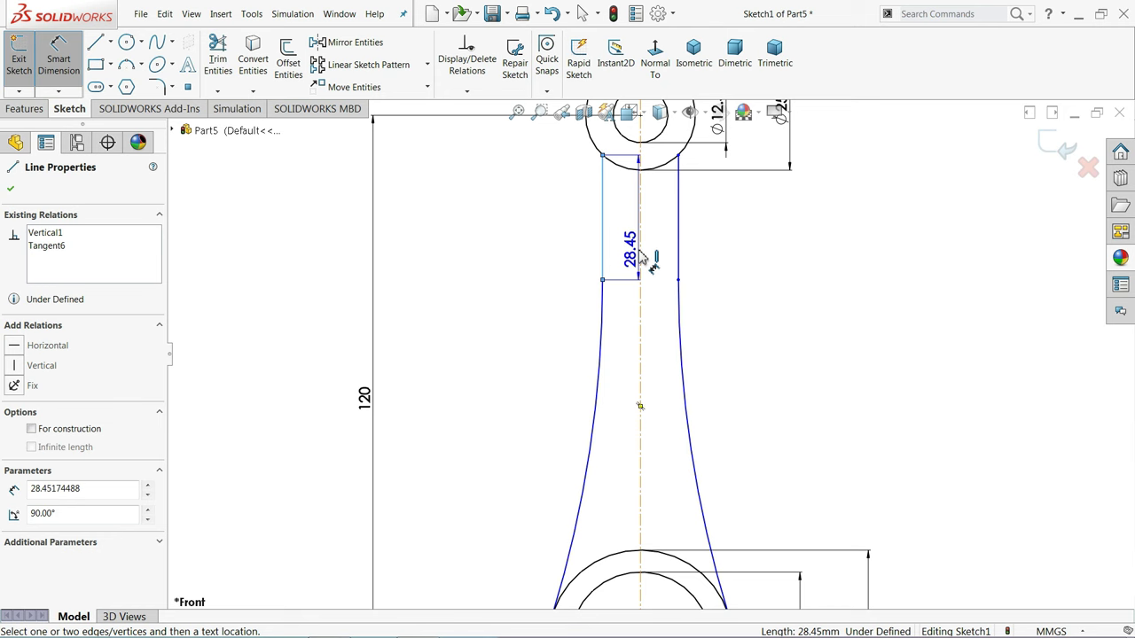
left_click(640, 257)
left_click(632, 272)
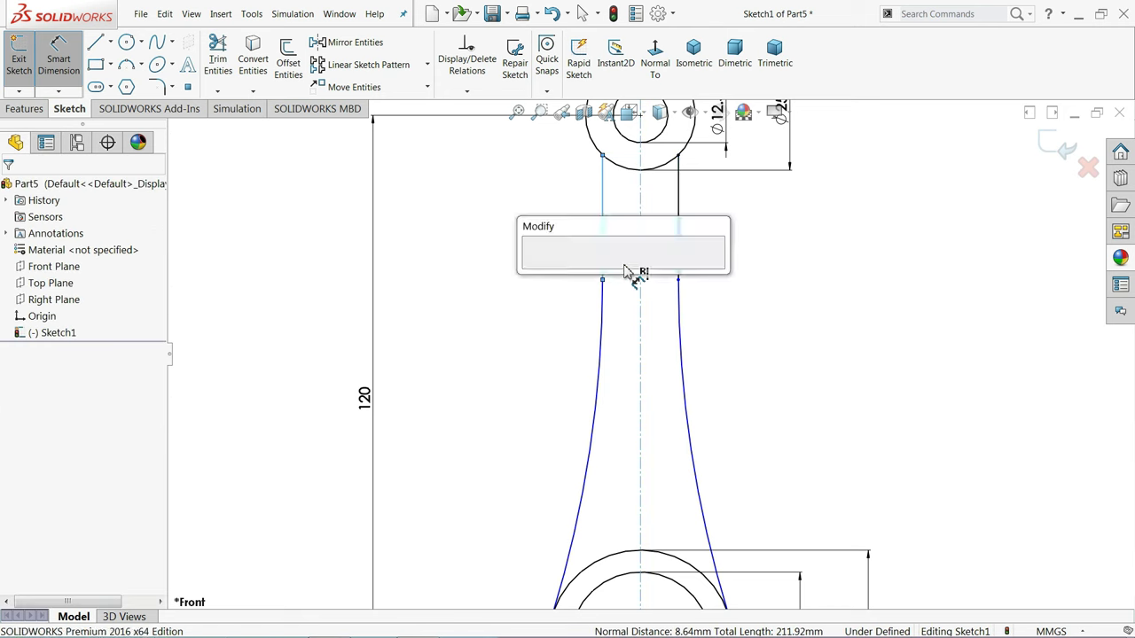
key("Return")
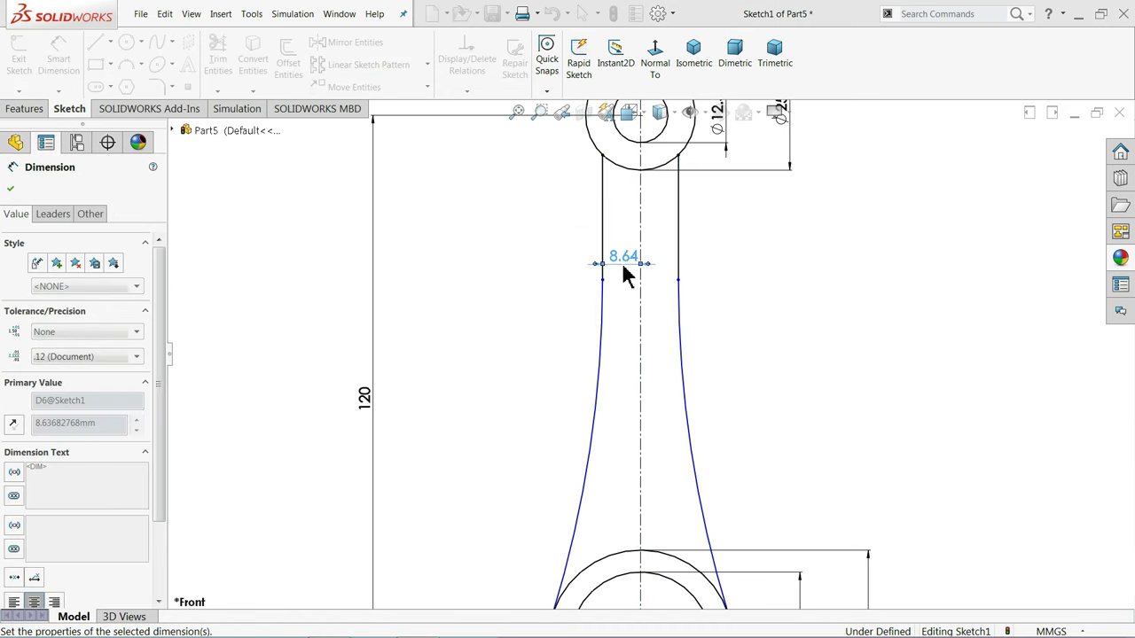
- Dimension the length of the shank's original vertical side line to 35 mm
left_click(606, 233)
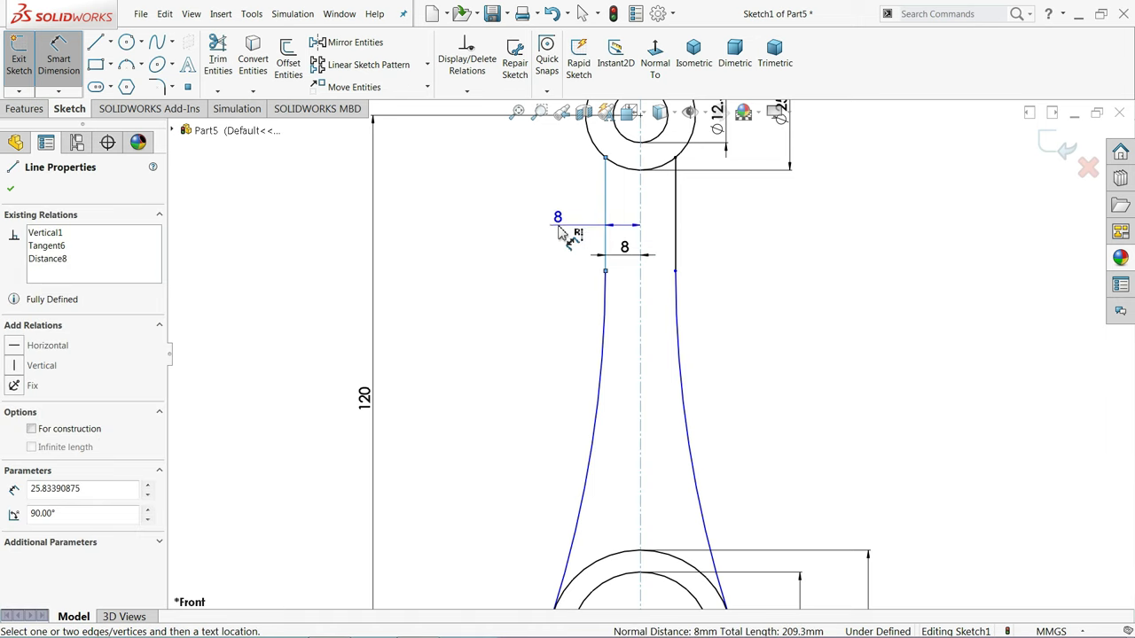
left_click(551, 229)
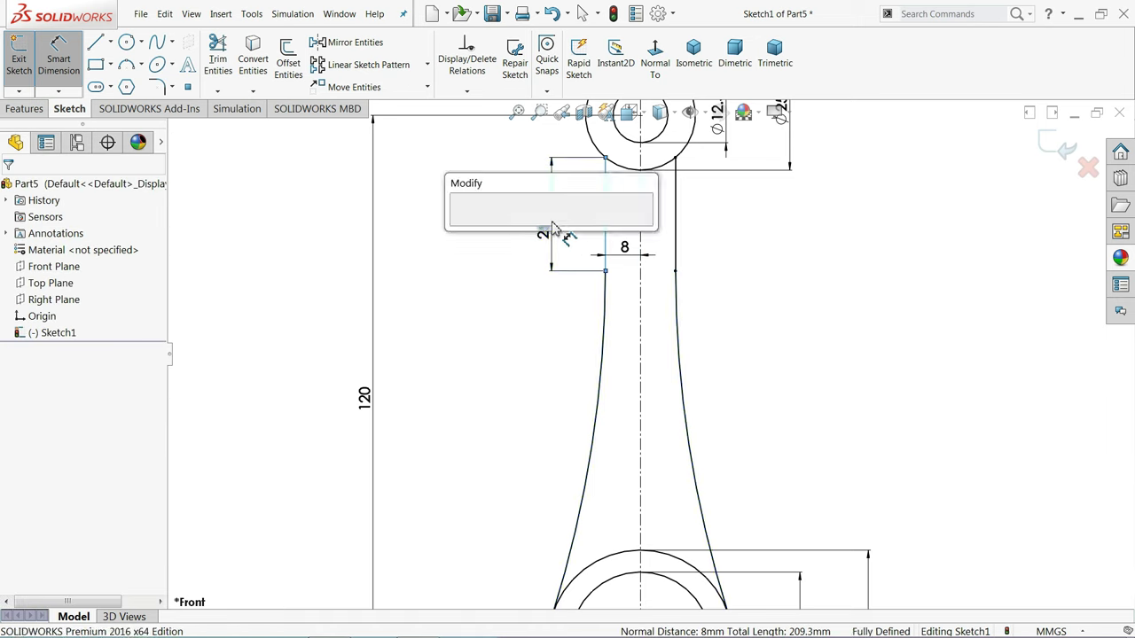
type("35")
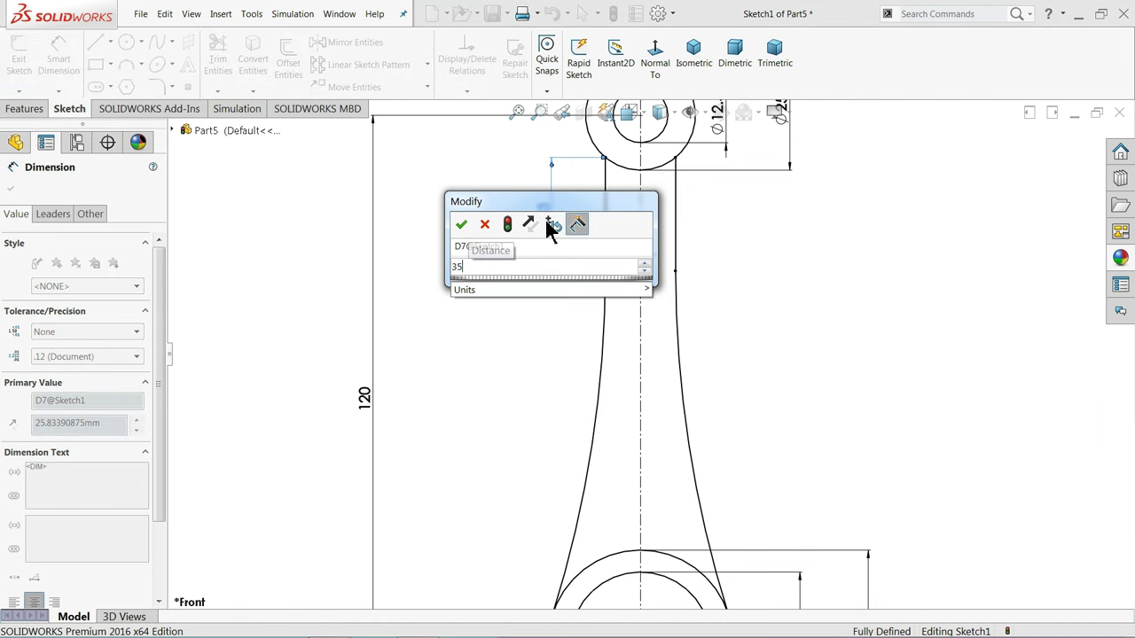
left_click(462, 225)
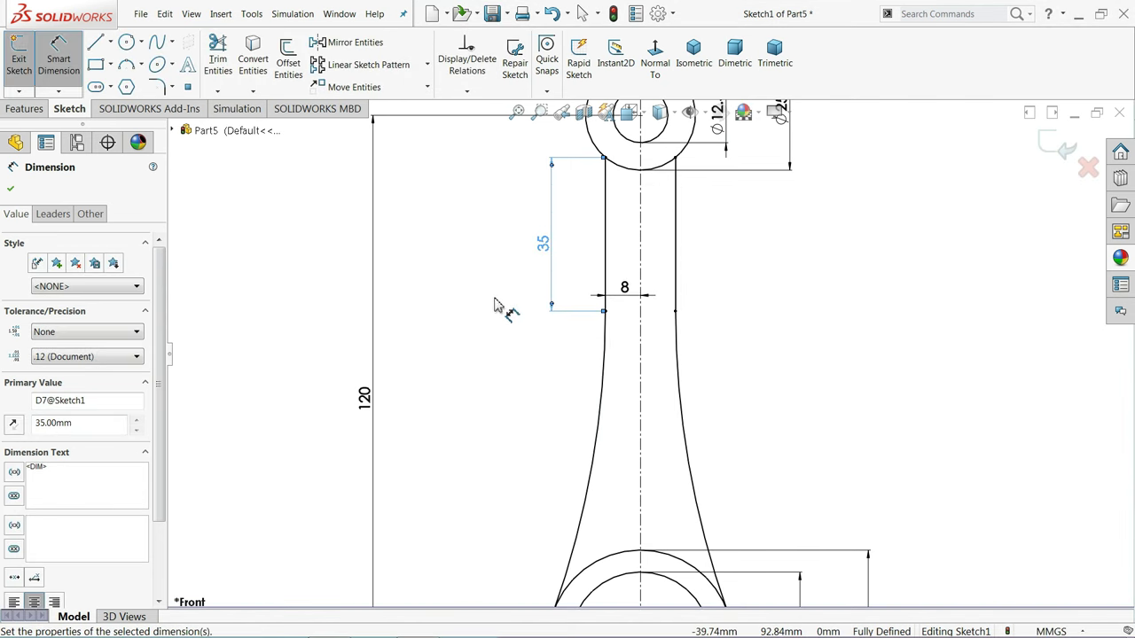
- Draw a horizontal line about 14 mm long above the 25 mm circle and a vertical line about 8.4 mm from its left end down to the circle
key("z")
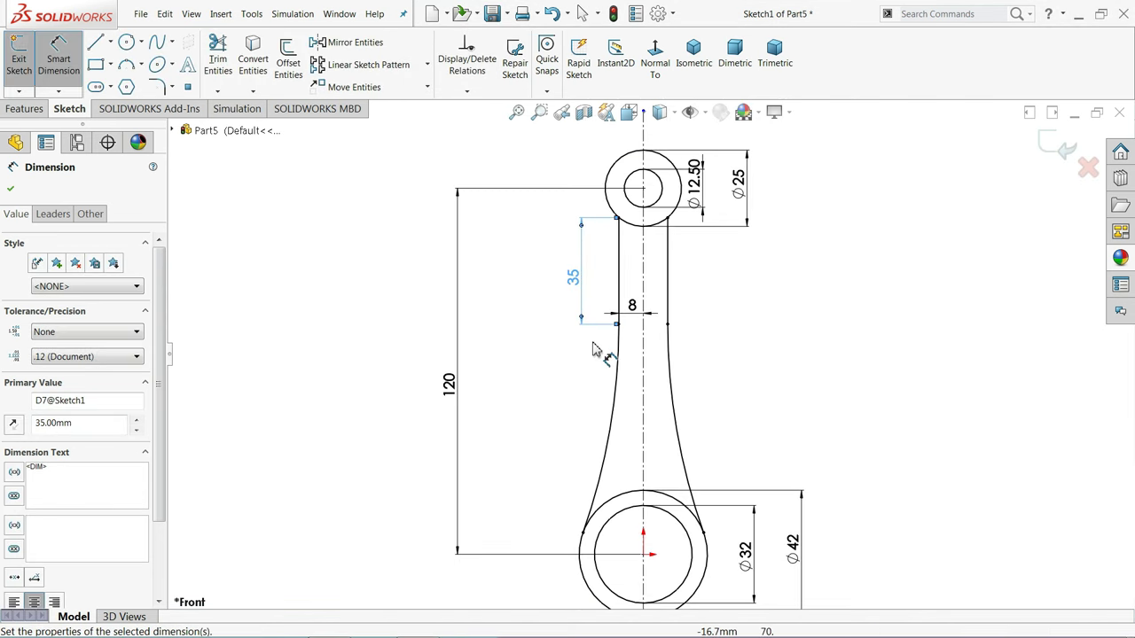
left_click(95, 42)
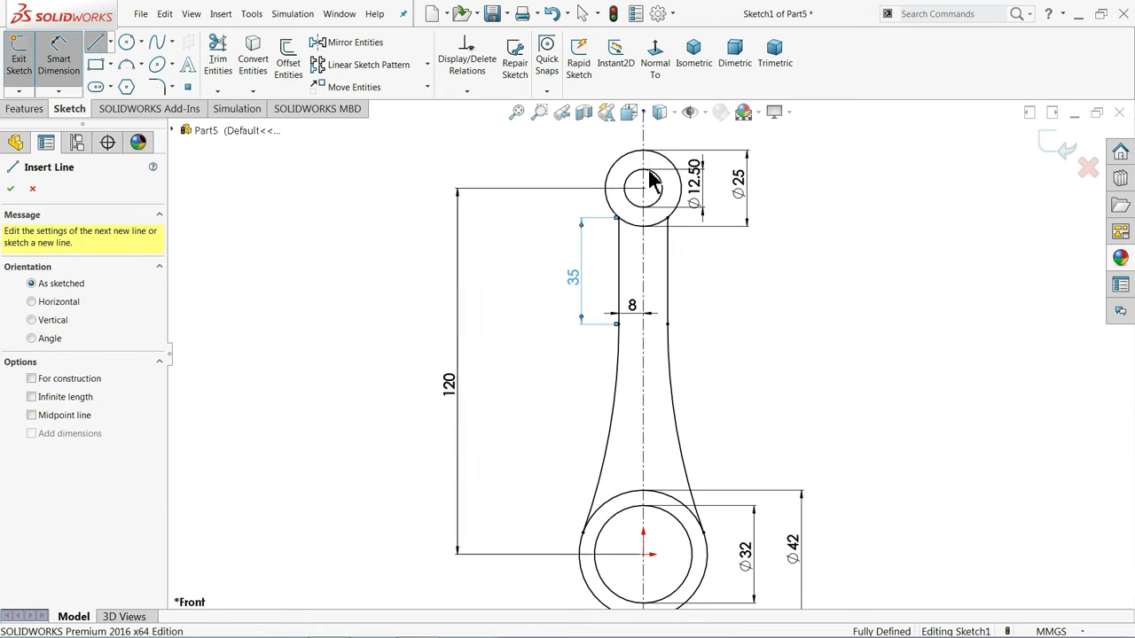
scroll(656, 177, "down", 2)
scroll(667, 218, "down", 3)
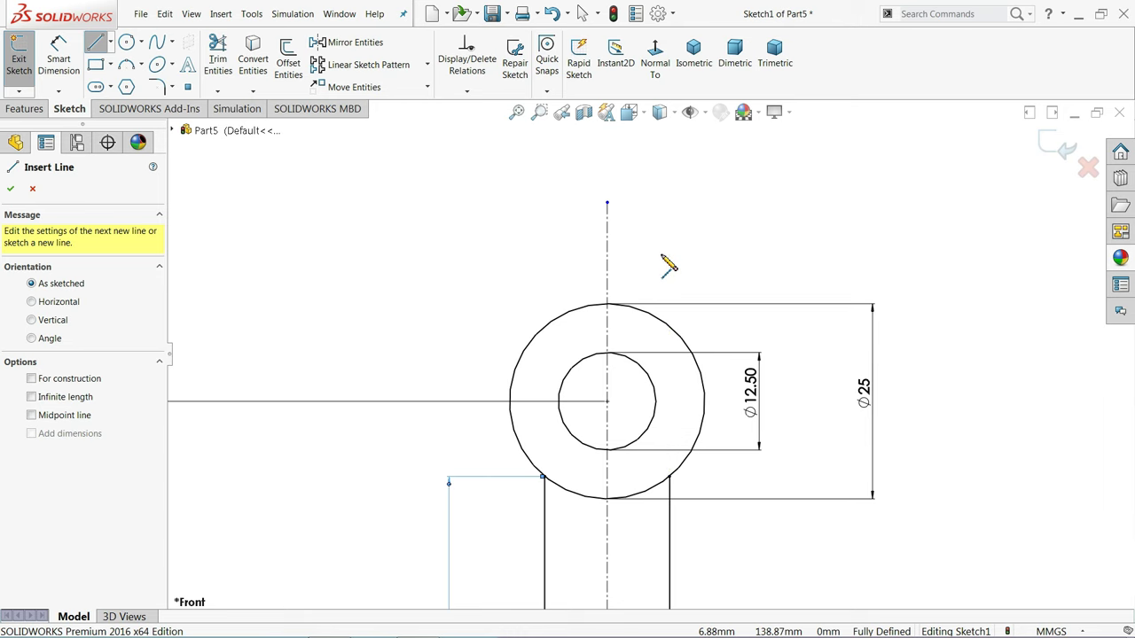
left_click(662, 254)
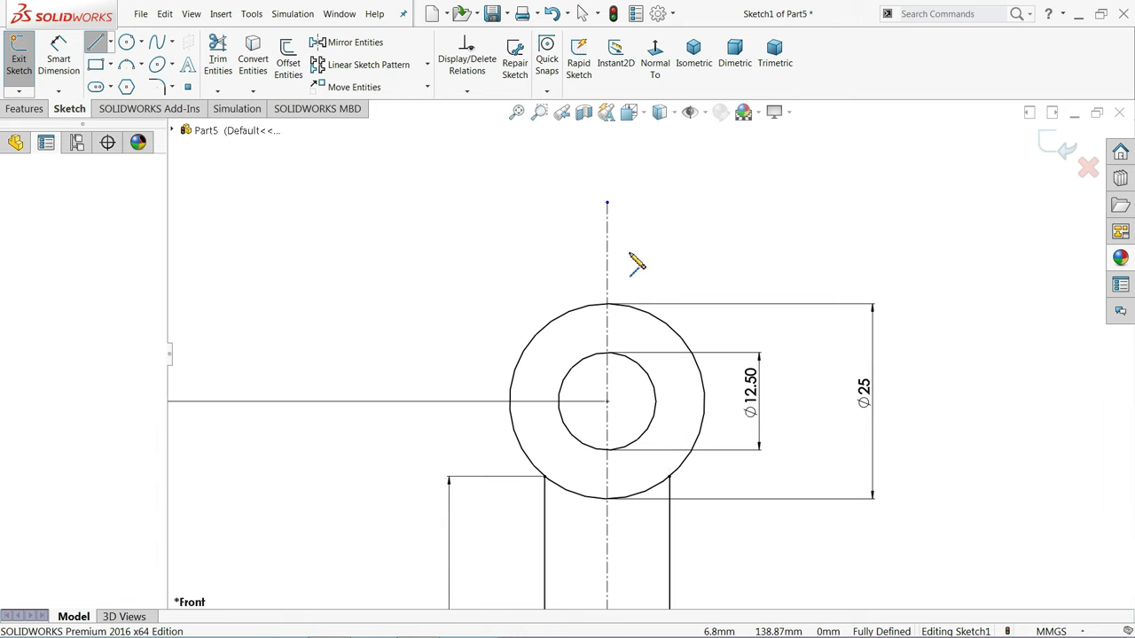
left_click(554, 254)
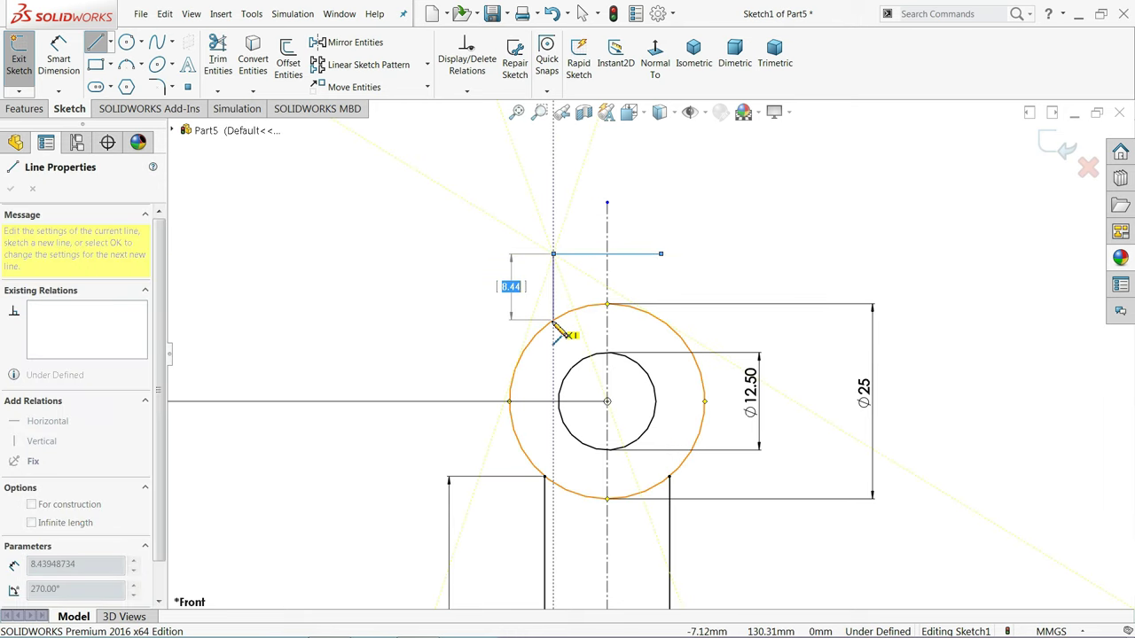
left_click(553, 321)
right_click(494, 297)
left_click(537, 317)
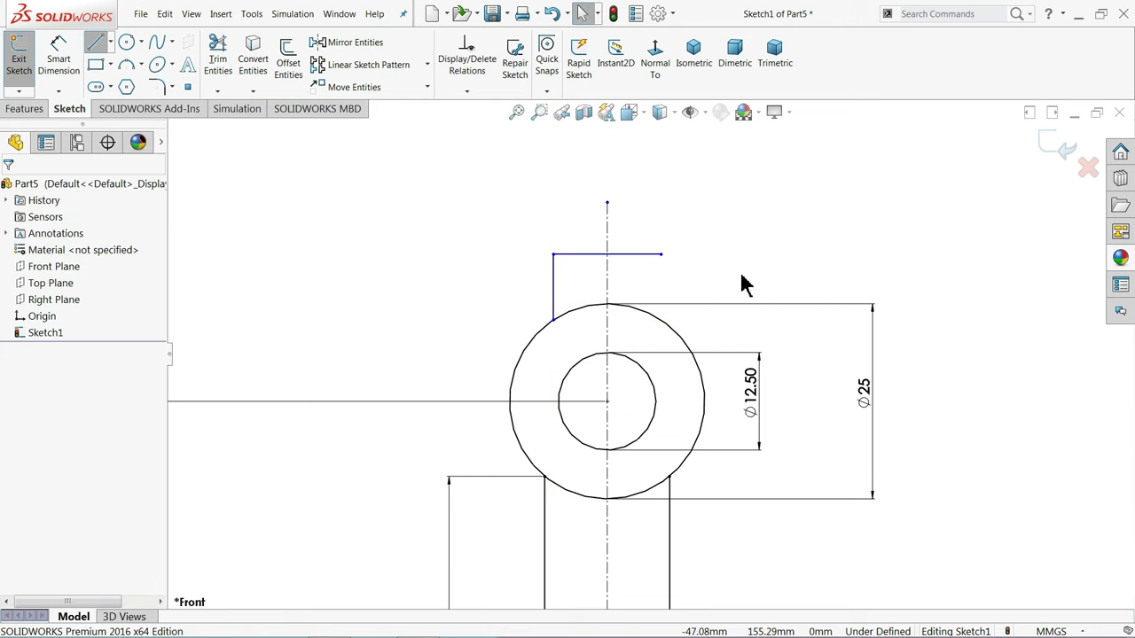
- Draw a vertical line from the upper horizontal line's right end down to the 25 mm circle
left_click(660, 255)
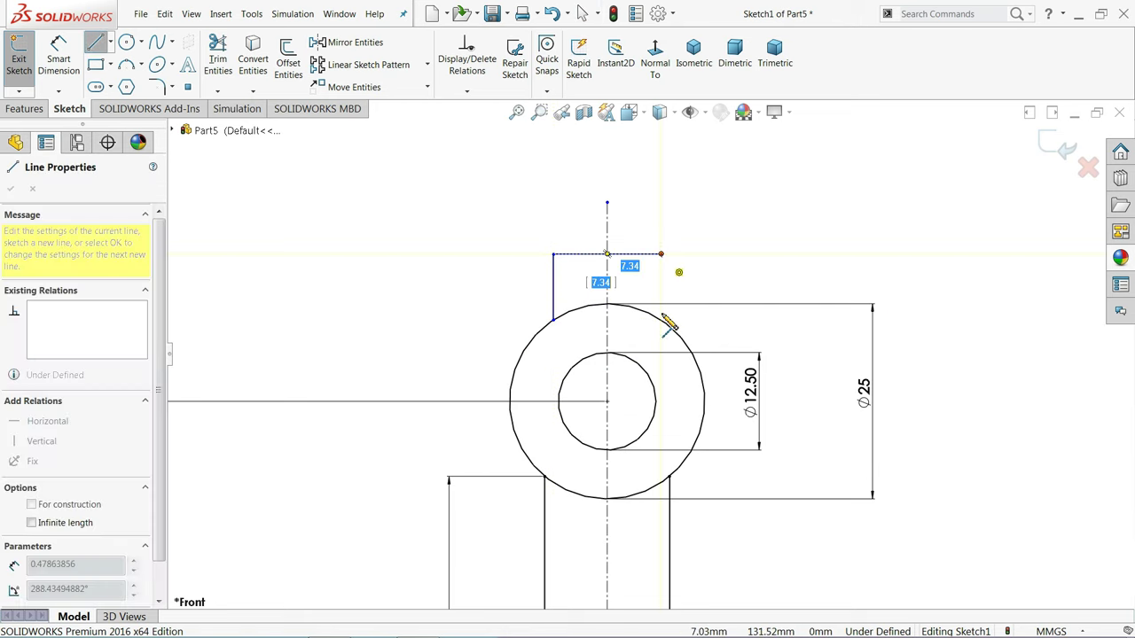
left_click(663, 321)
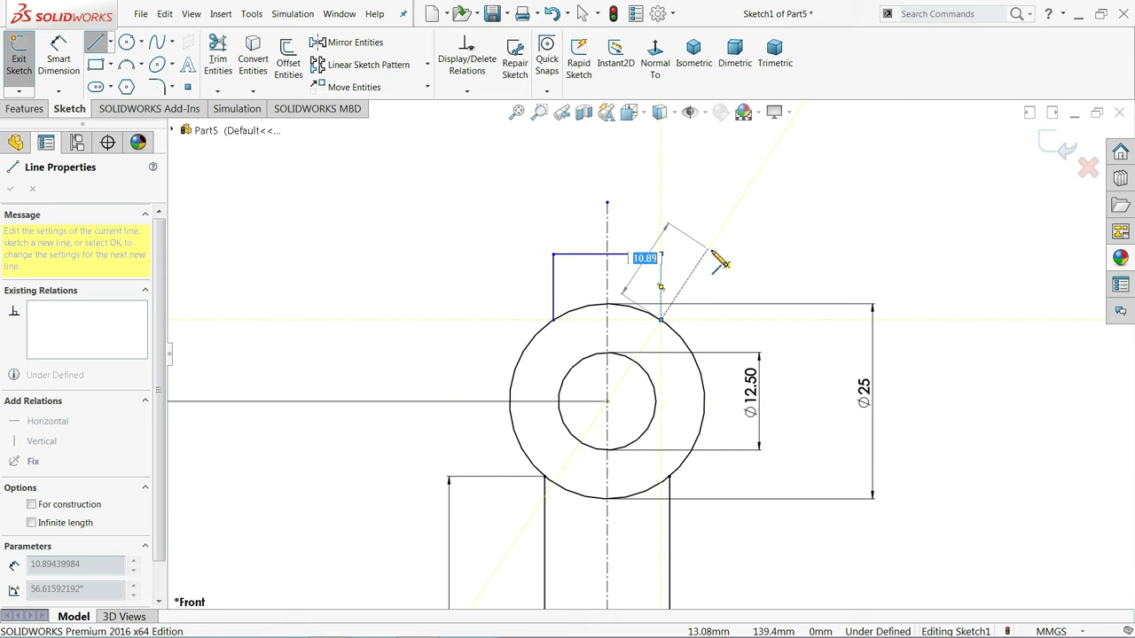
right_click(712, 225)
left_click(720, 286)
key("Escape")
- Make the two vertical lines above the 25 mm circle symmetric about the centerline
scroll(656, 296, "down", 2)
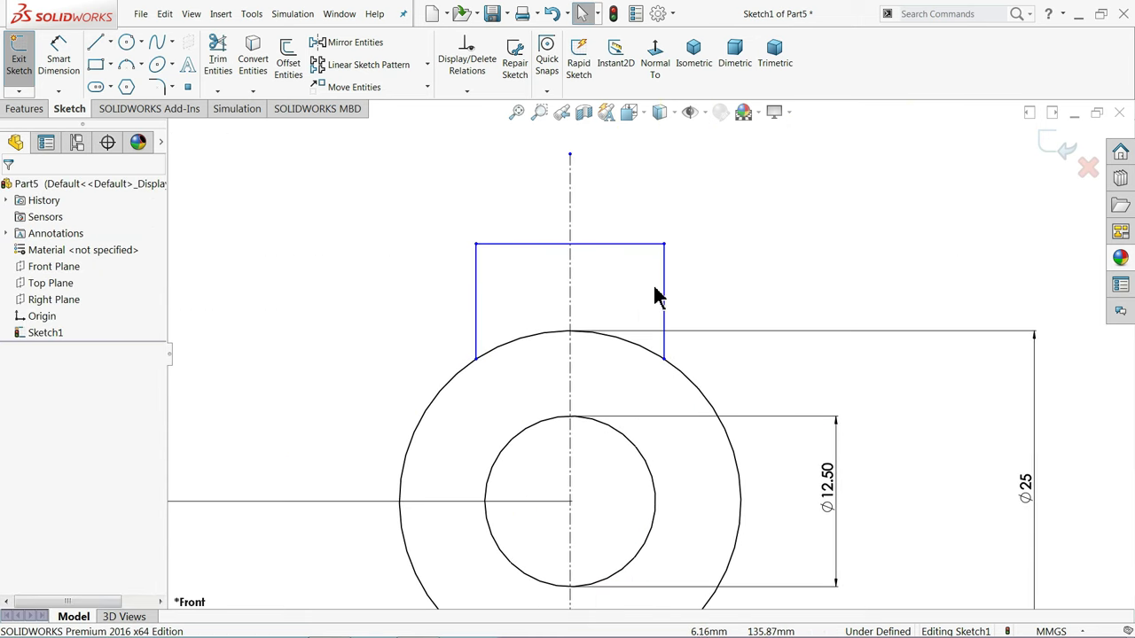
left_click_drag(724, 271, 429, 310)
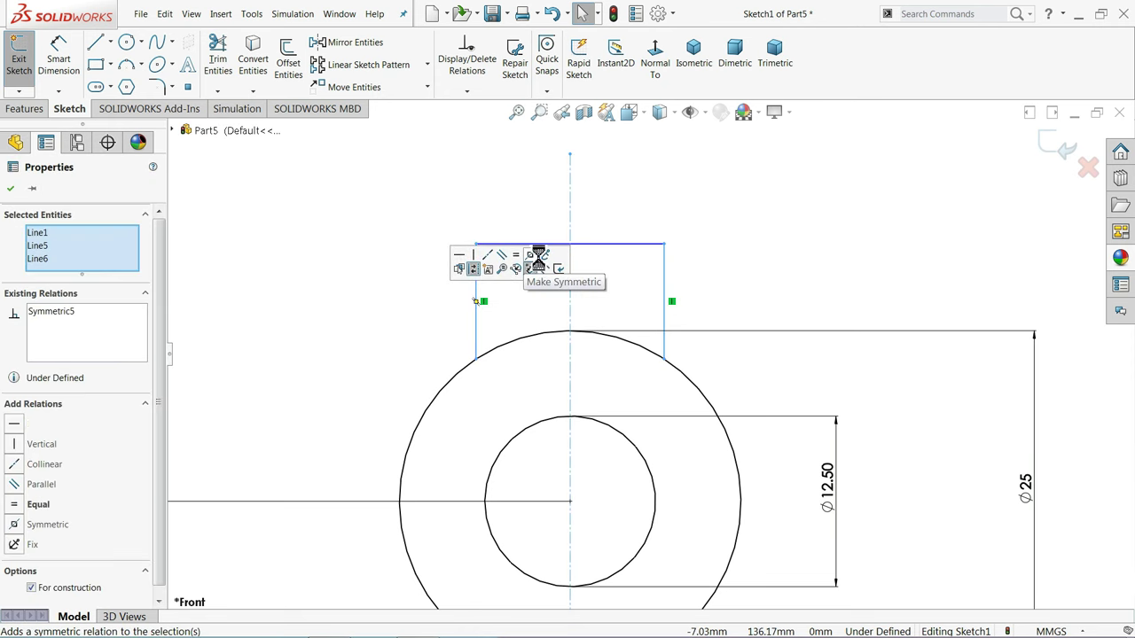
left_click(501, 209)
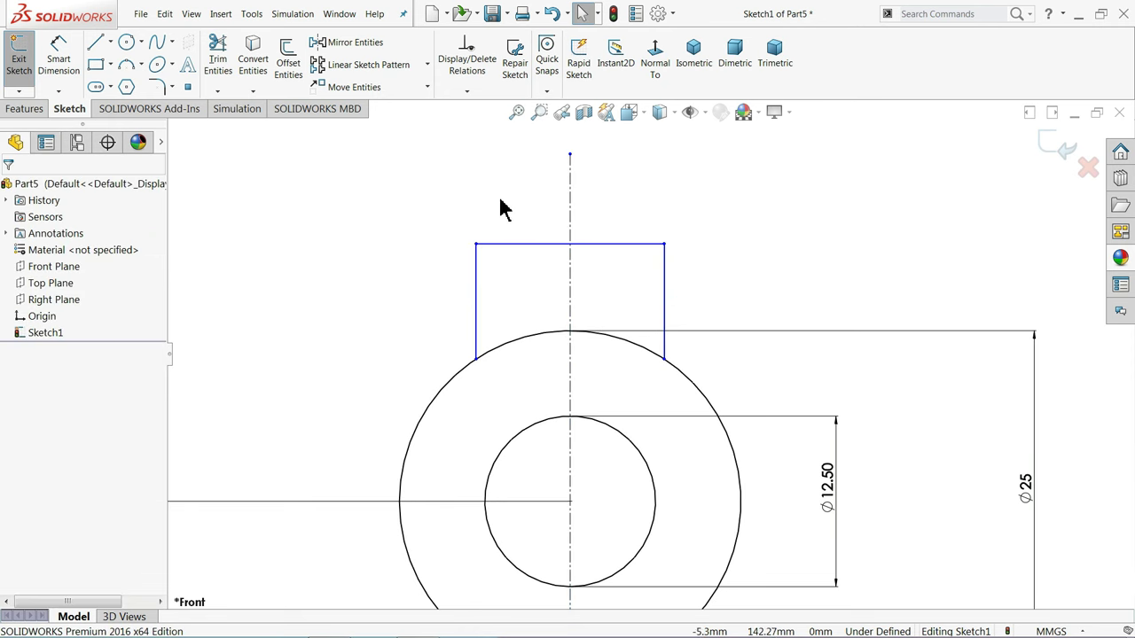
- Dimension the horizontal line above the small end to 12.5 mm
left_click(60, 67)
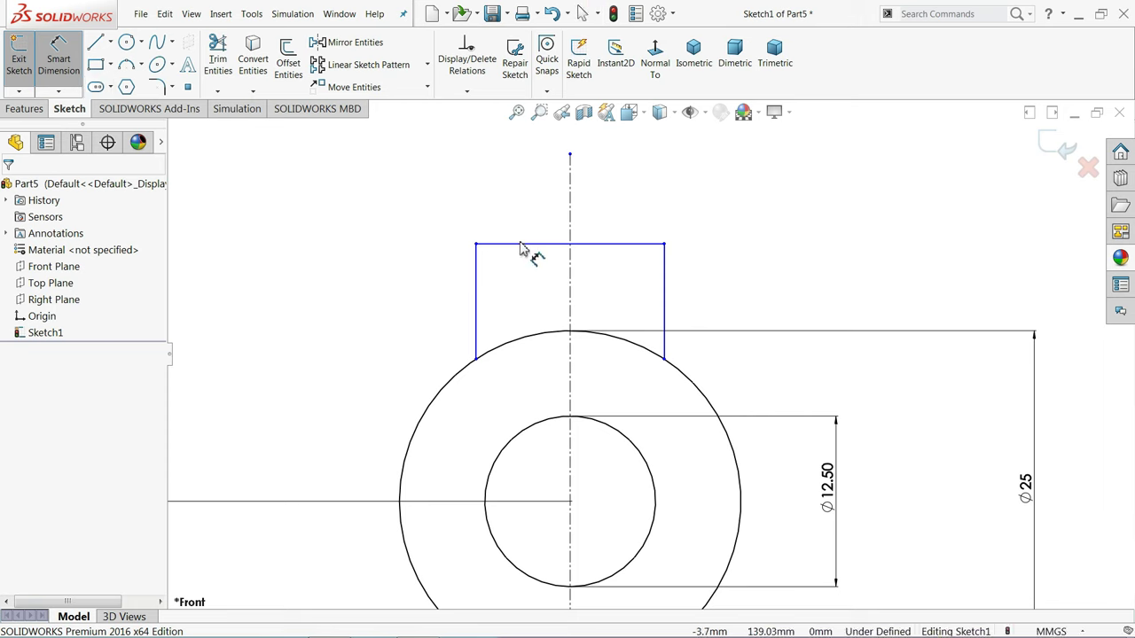
left_click(521, 250)
left_click(526, 213)
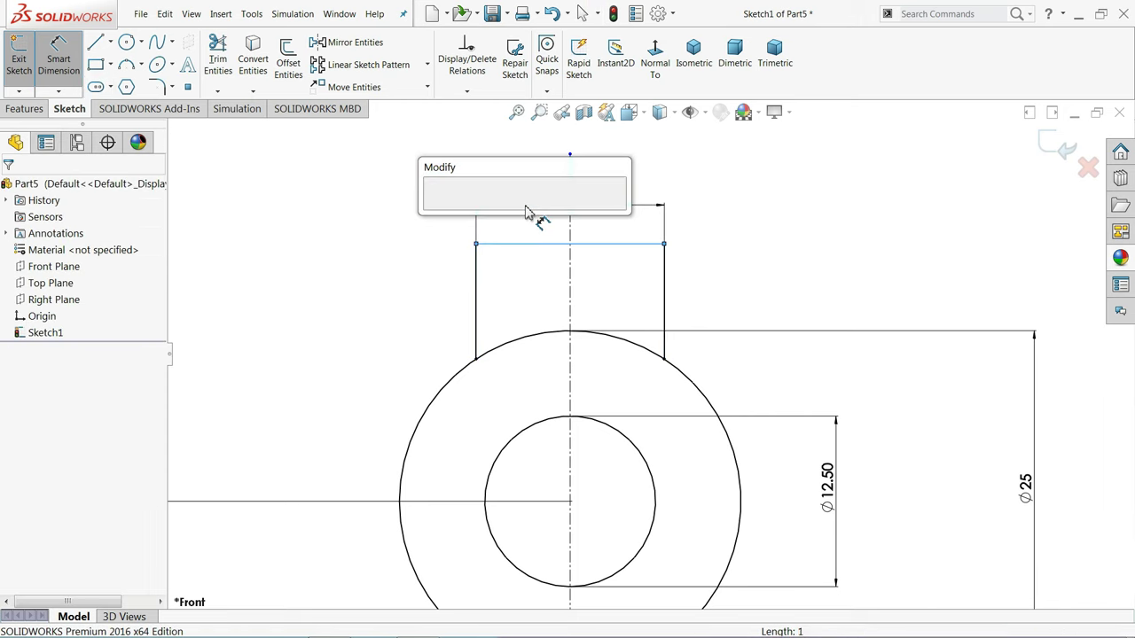
type("12.5")
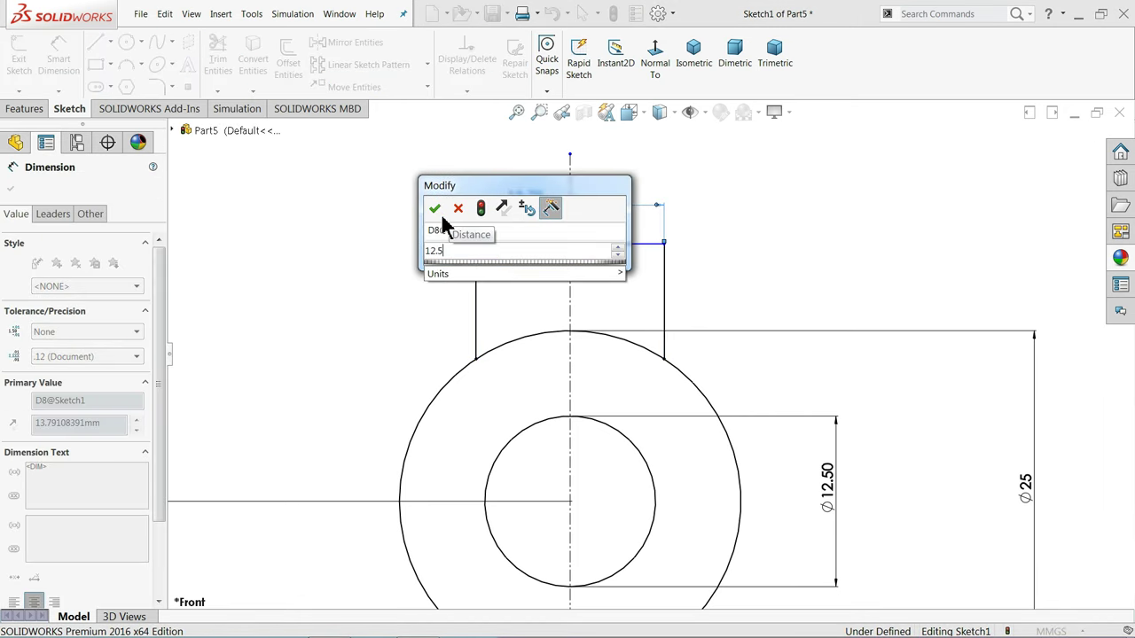
left_click(435, 213)
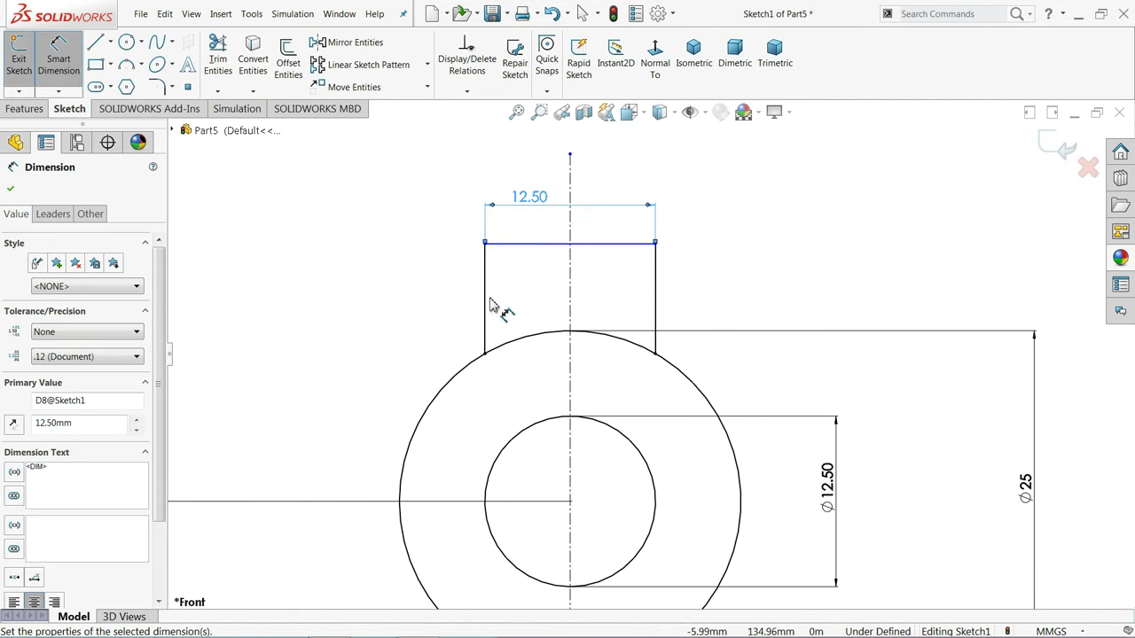
- Dimension the left vertical line above the small end to 5 mm
left_click(484, 305)
left_click(381, 306)
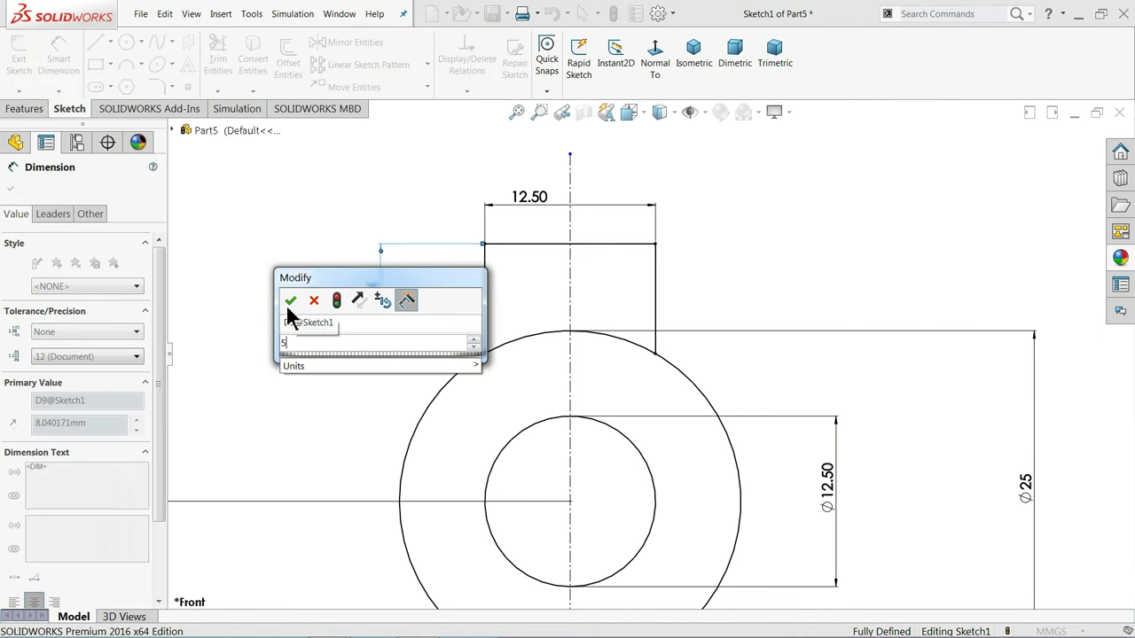
left_click(291, 302)
type("5")
key("Return")
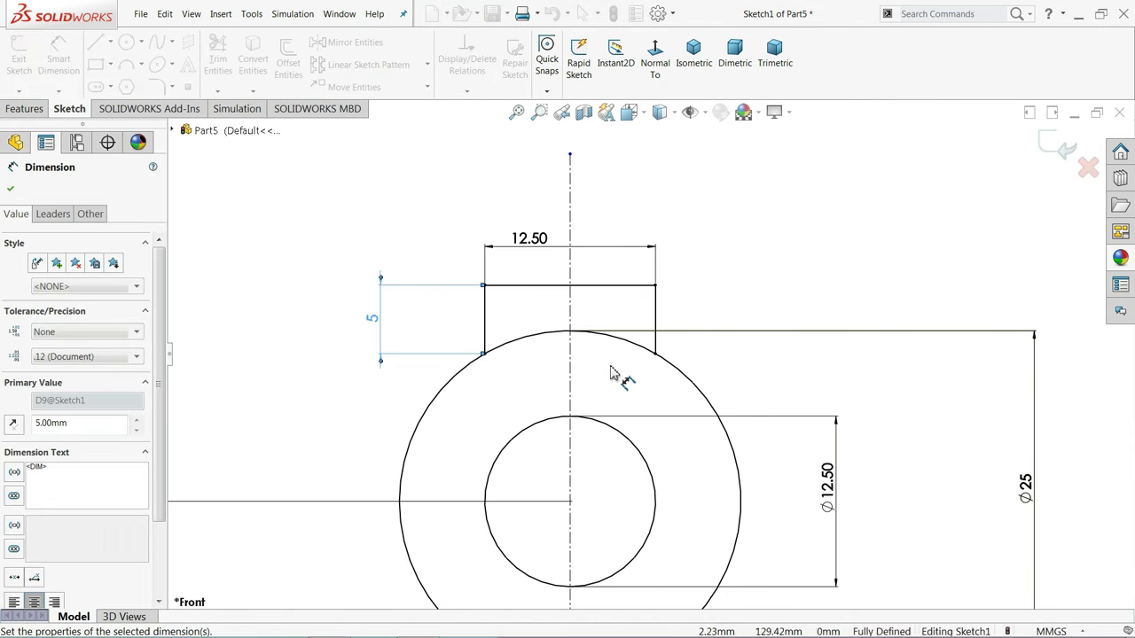
- Draw a horizontal line below the 42 mm circle and a vertical line about 18 mm from its left end up to the circle
scroll(722, 365, "up", 2)
scroll(723, 365, "up", 3)
scroll(681, 399, "up", 2)
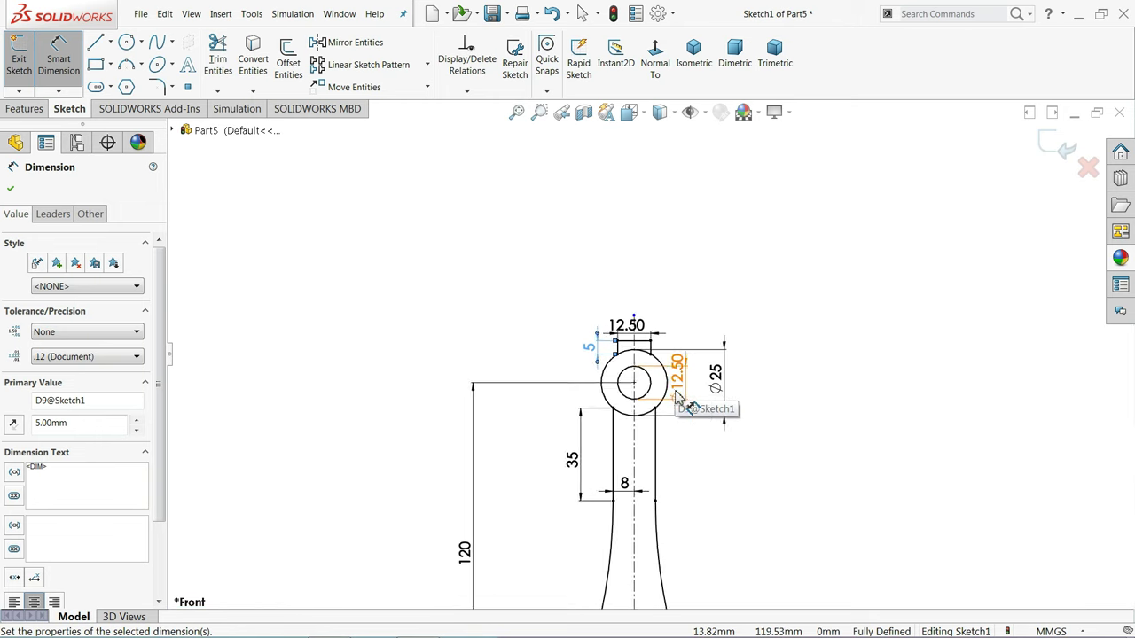
scroll(653, 501, "down", 2)
scroll(628, 438, "down", 3)
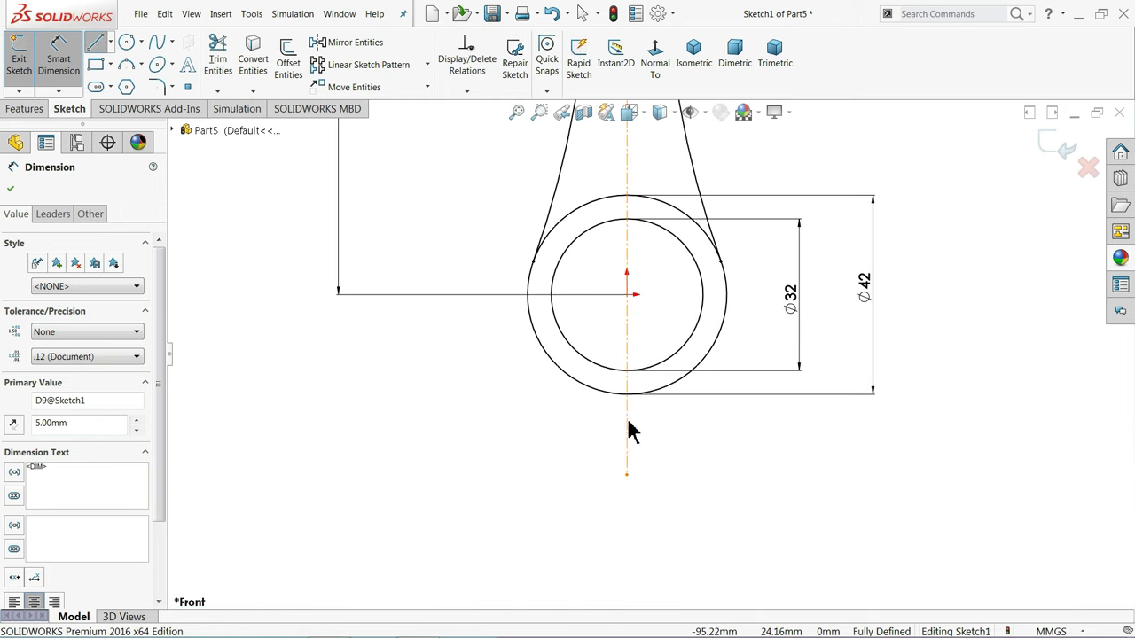
left_click(715, 444)
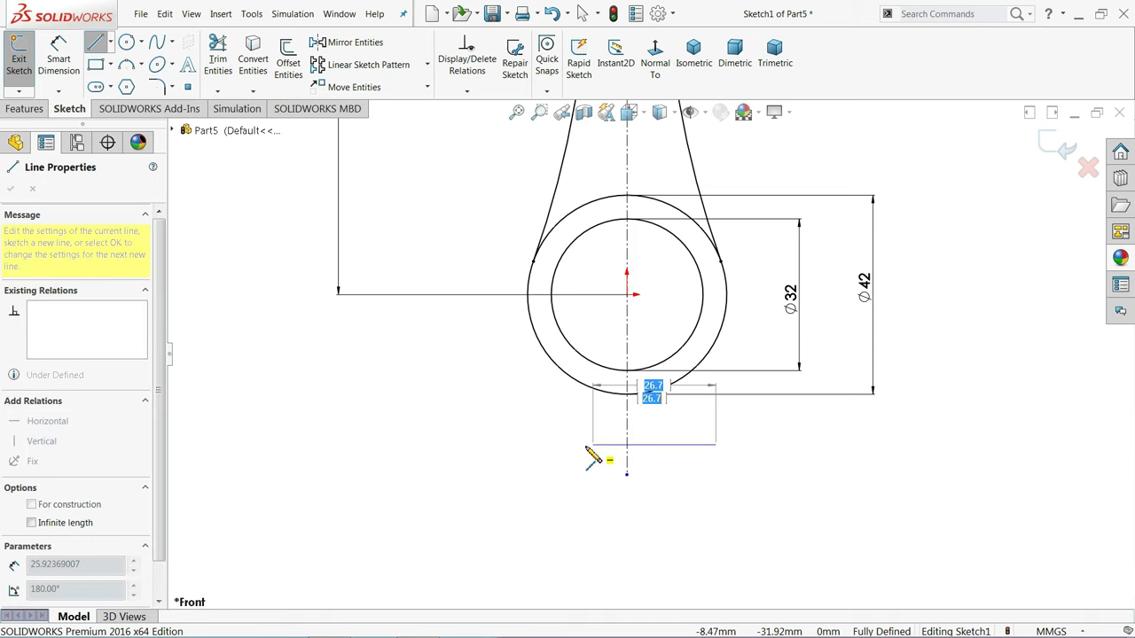
left_click(552, 445)
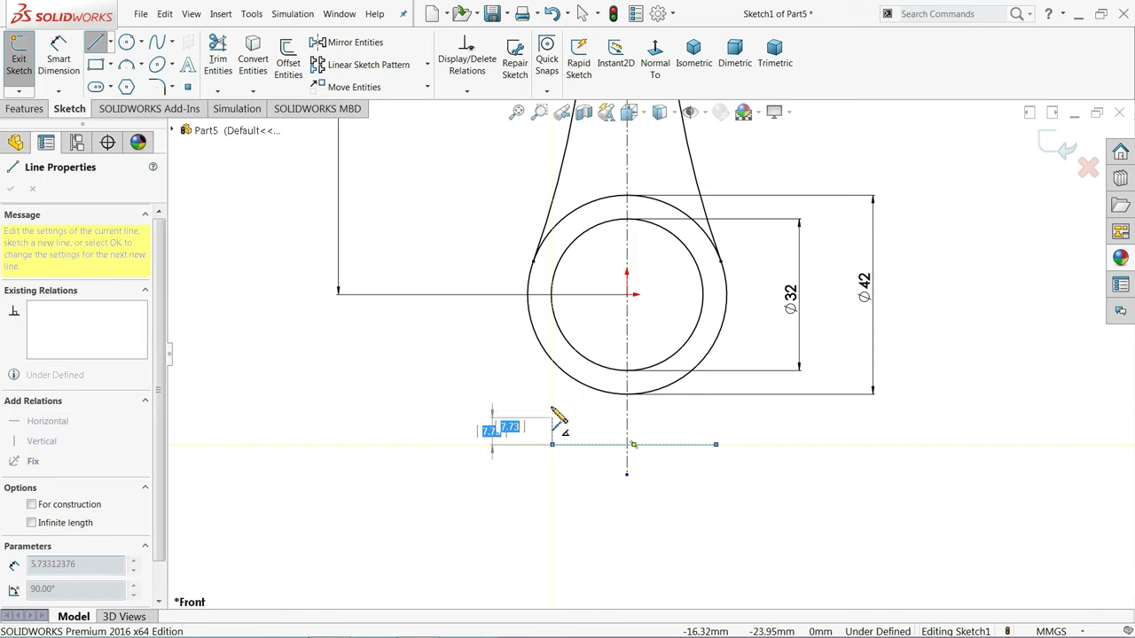
left_click(552, 362)
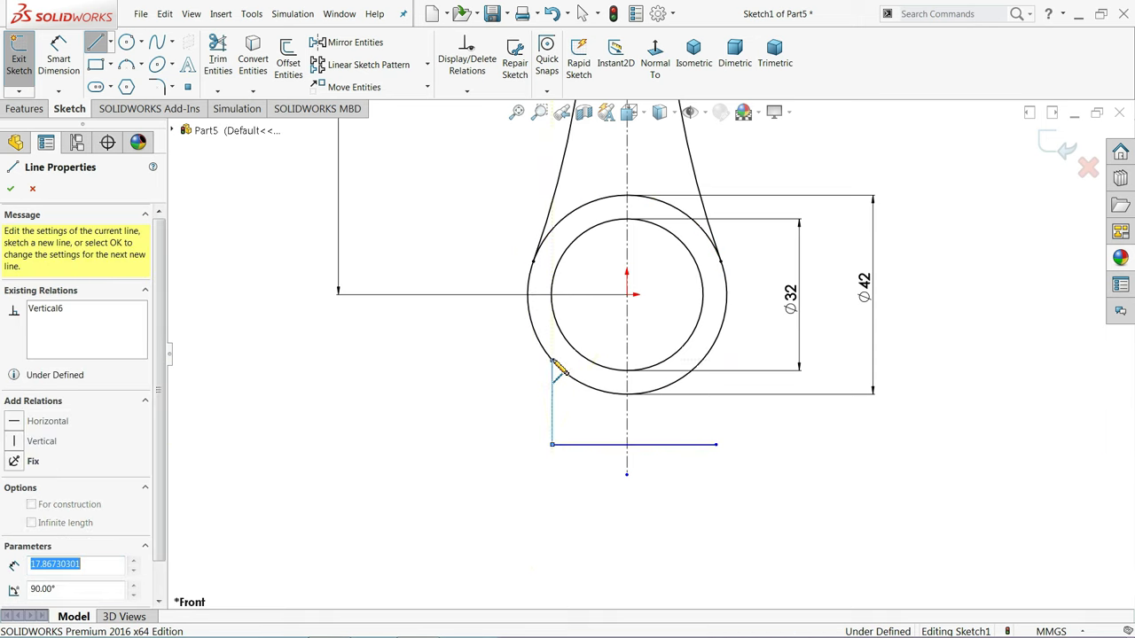
right_click(540, 380)
left_click(595, 412)
key("Escape")
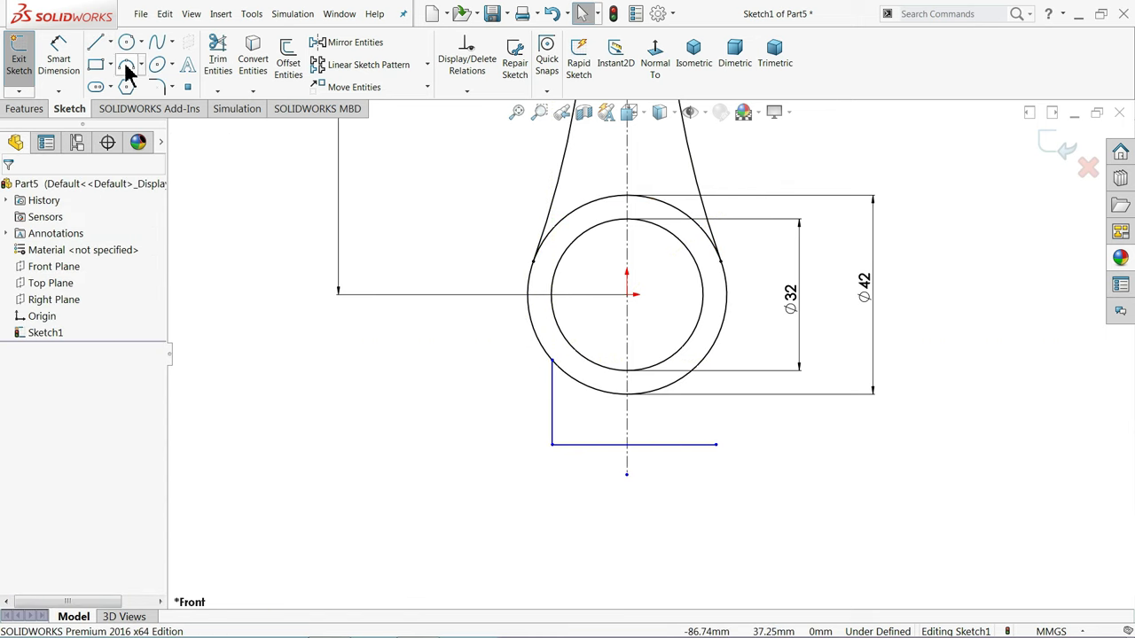
- Draw a vertical line about 22 mm long from the lower horizontal line's right end up to the 42 mm circle
left_click(96, 45)
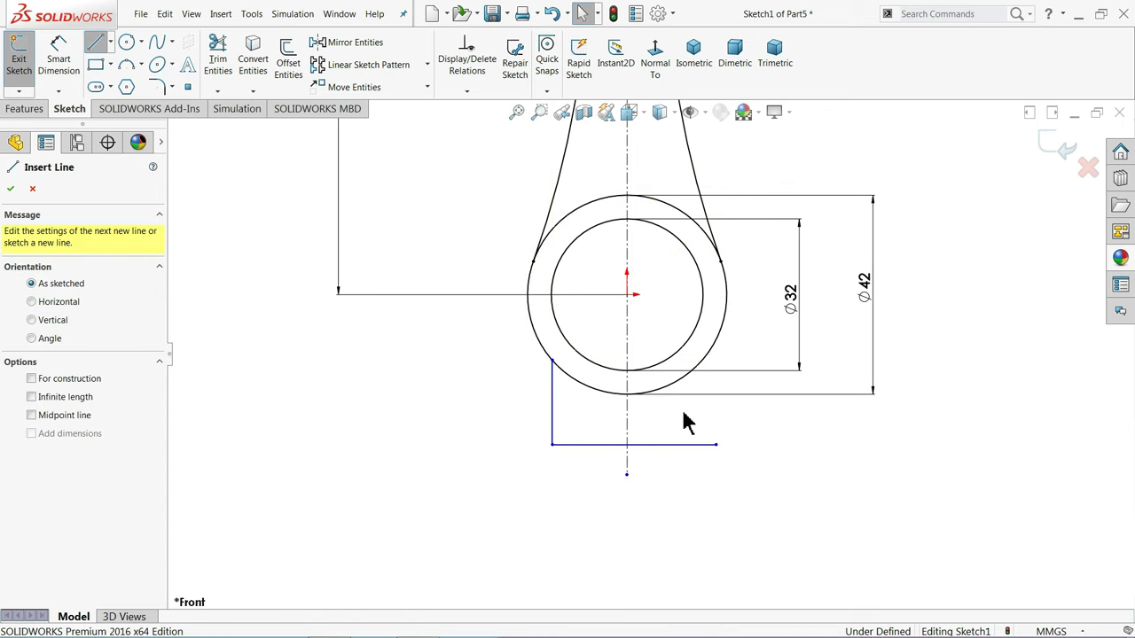
left_click(717, 444)
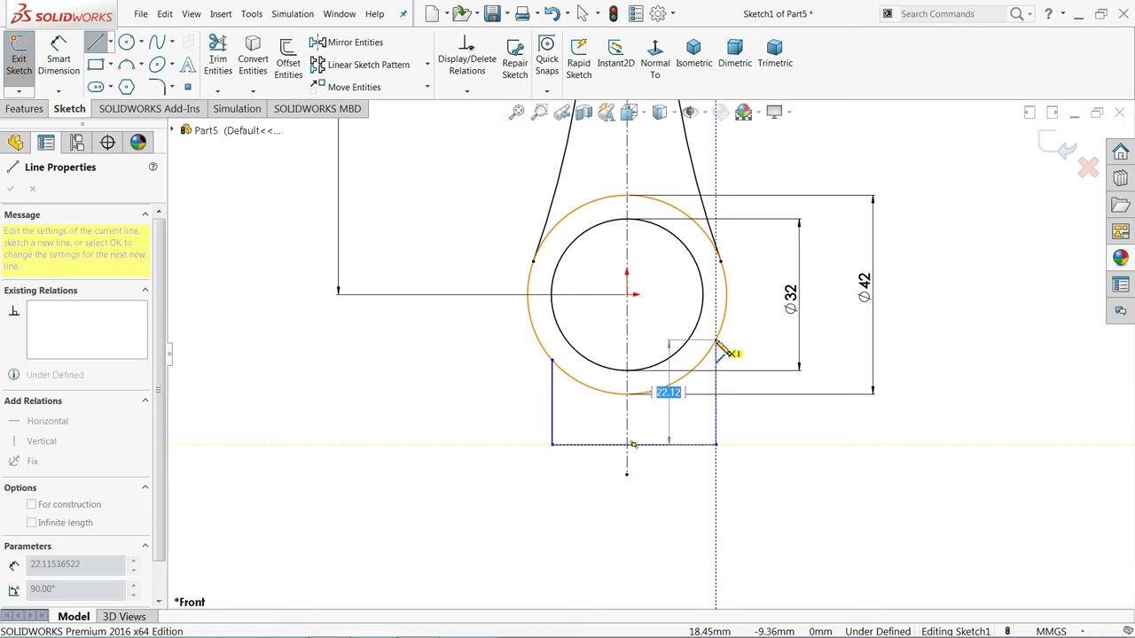
left_click(718, 341)
right_click(735, 355)
left_click(774, 359)
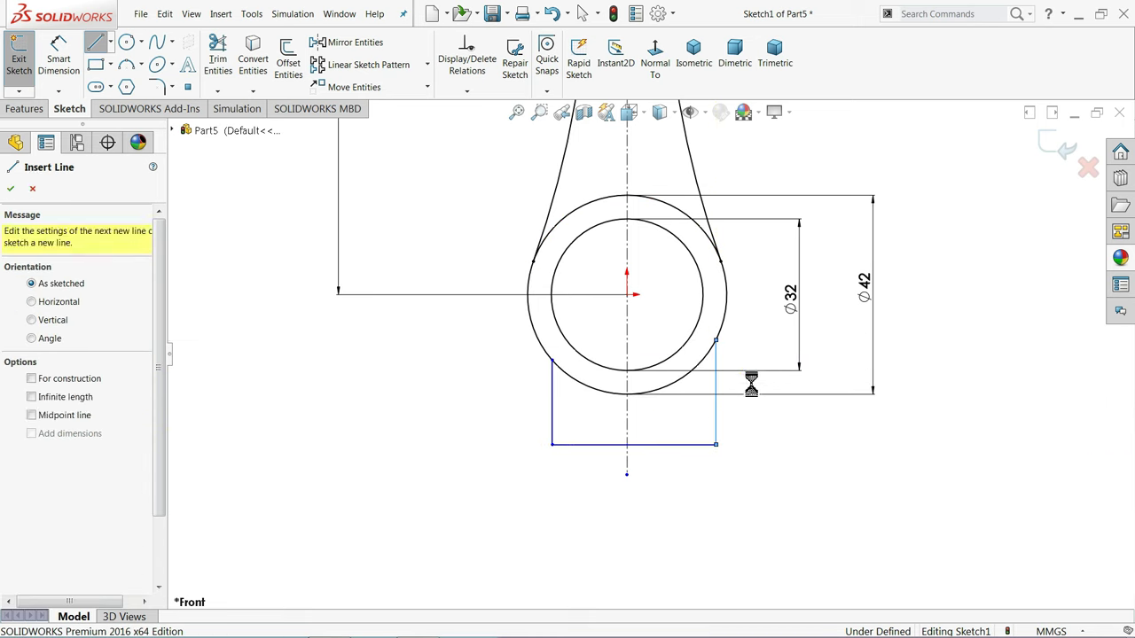
- Make the two vertical lines below the 42 mm circle symmetric about the centerline
left_click_drag(734, 408, 504, 434)
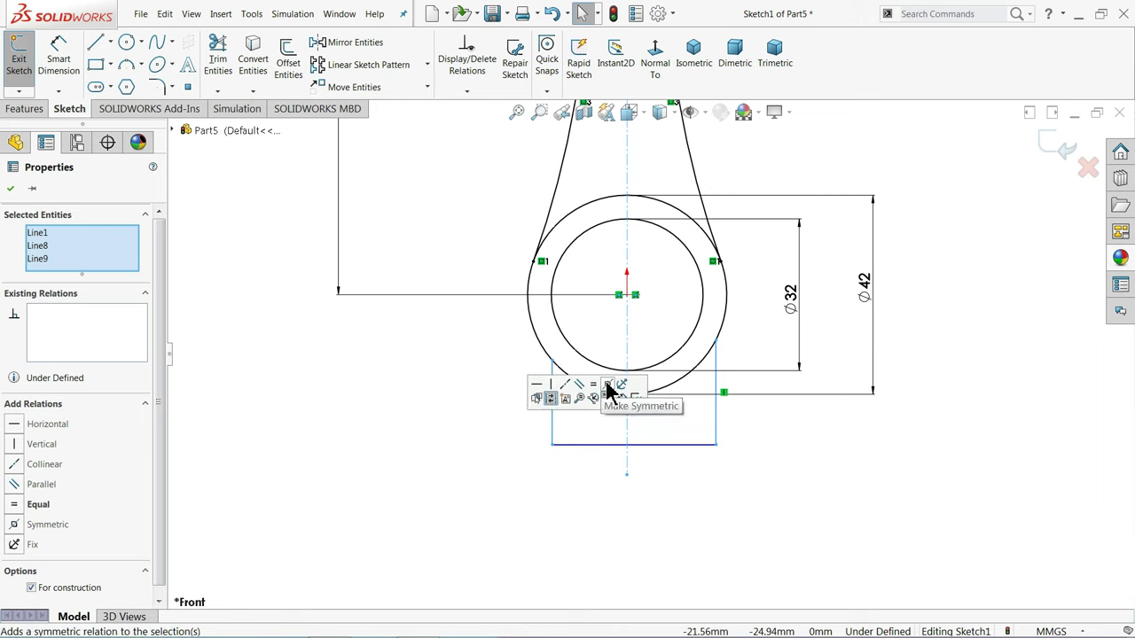
left_click(609, 388)
left_click(469, 431)
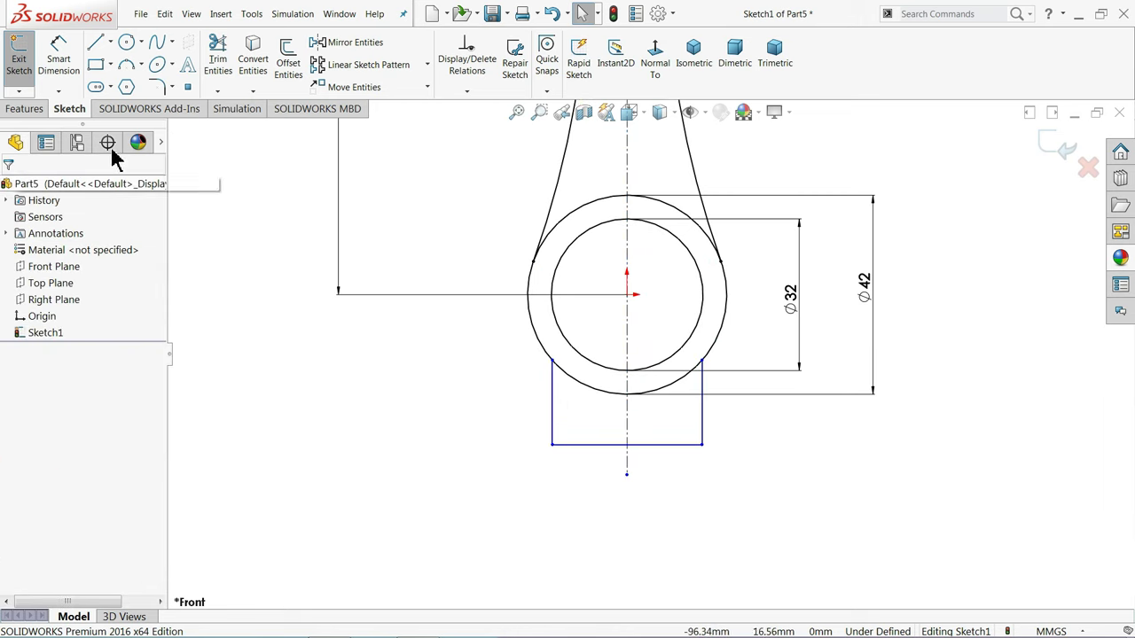
- Dimension the horizontal line below the 42 mm circle to 34 mm
left_click(58, 55)
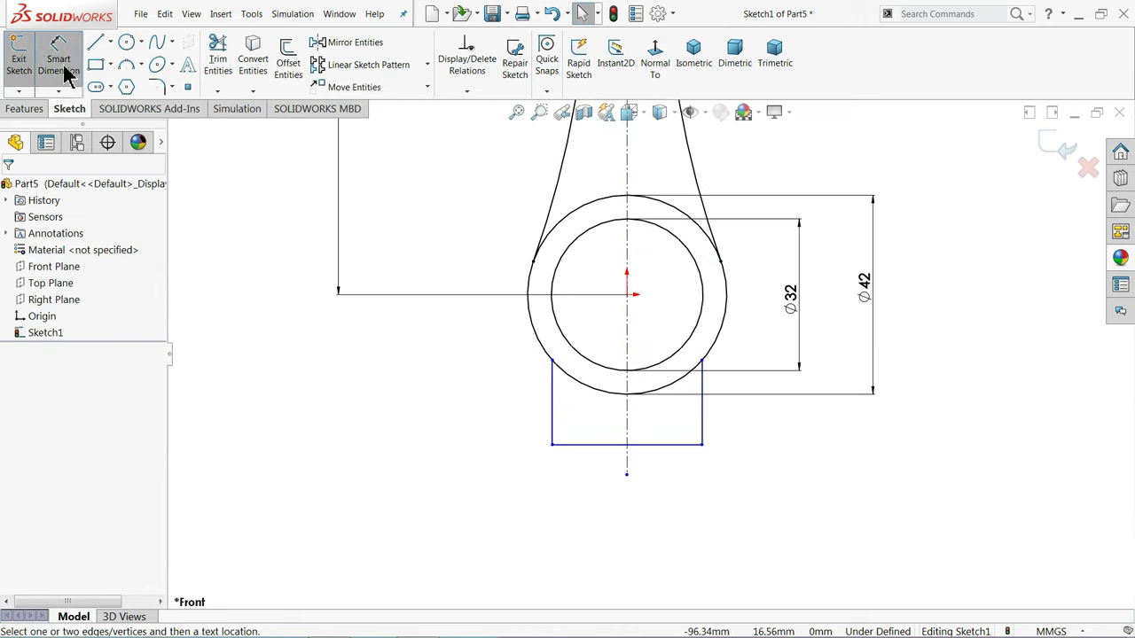
left_click(596, 446)
left_click(603, 507)
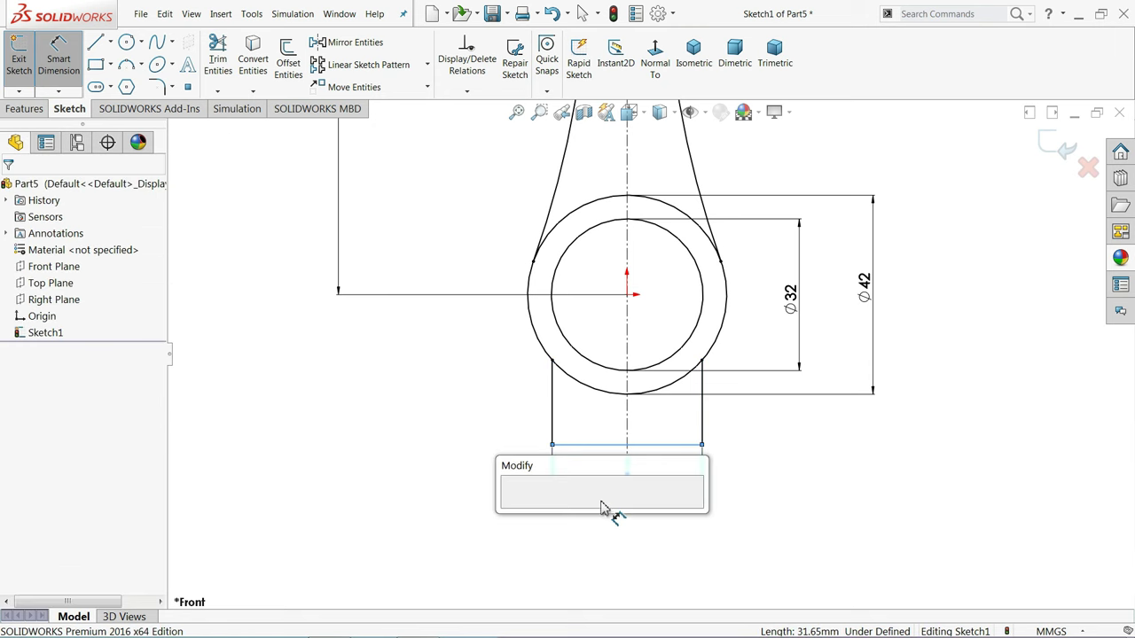
type("34")
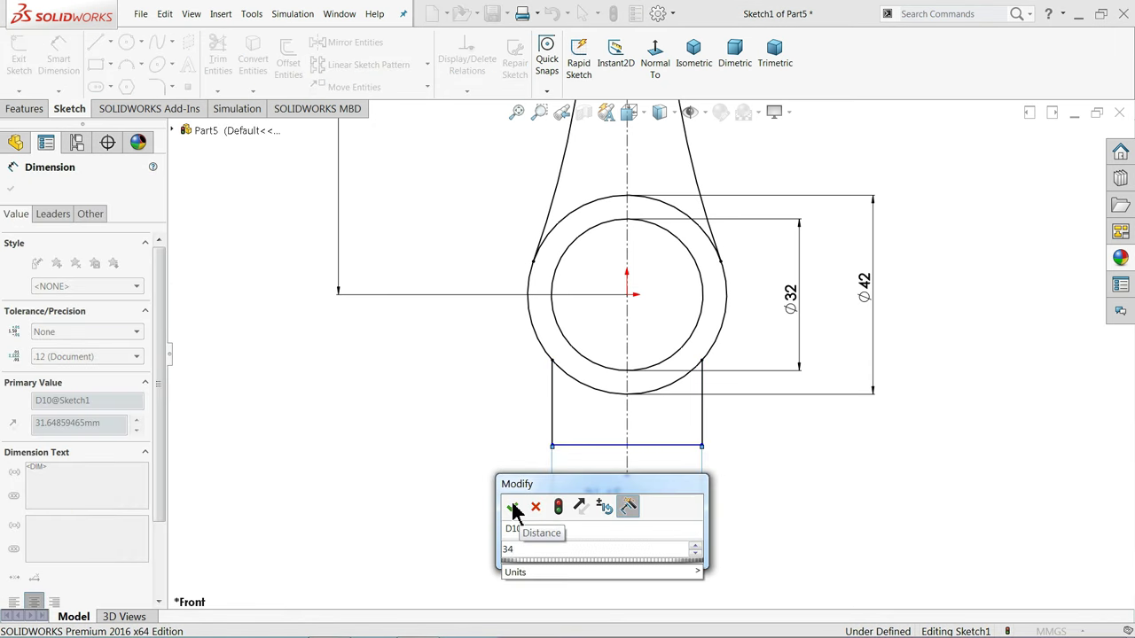
left_click(513, 507)
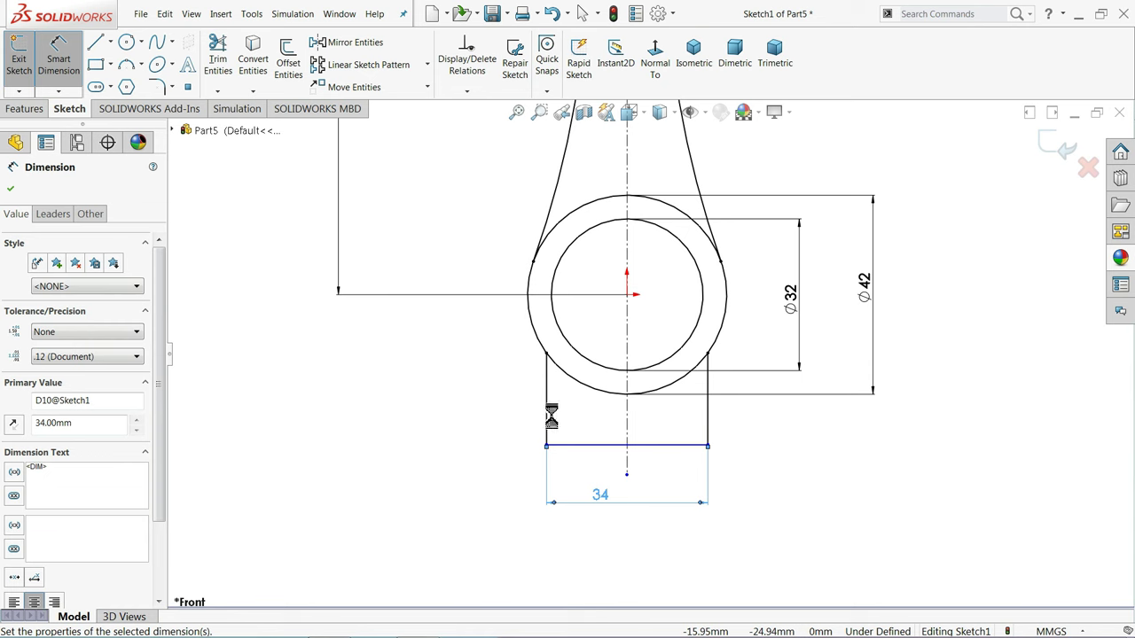
- Dimension the left vertical line below the 42 mm circle to 12 mm
left_click(546, 417)
left_click(510, 415)
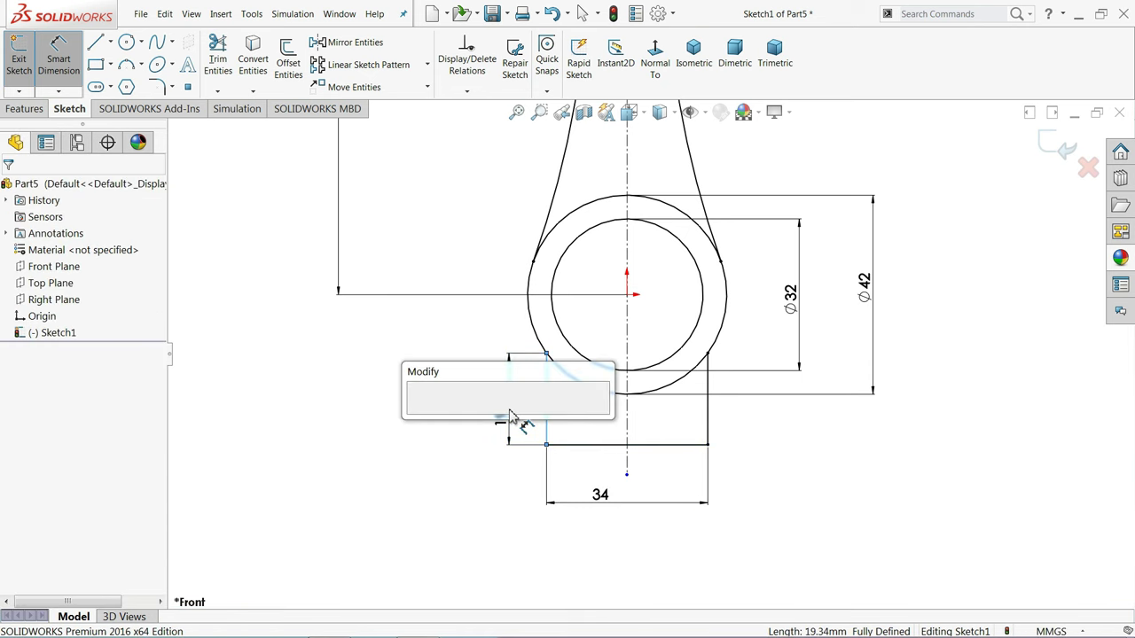
type("12")
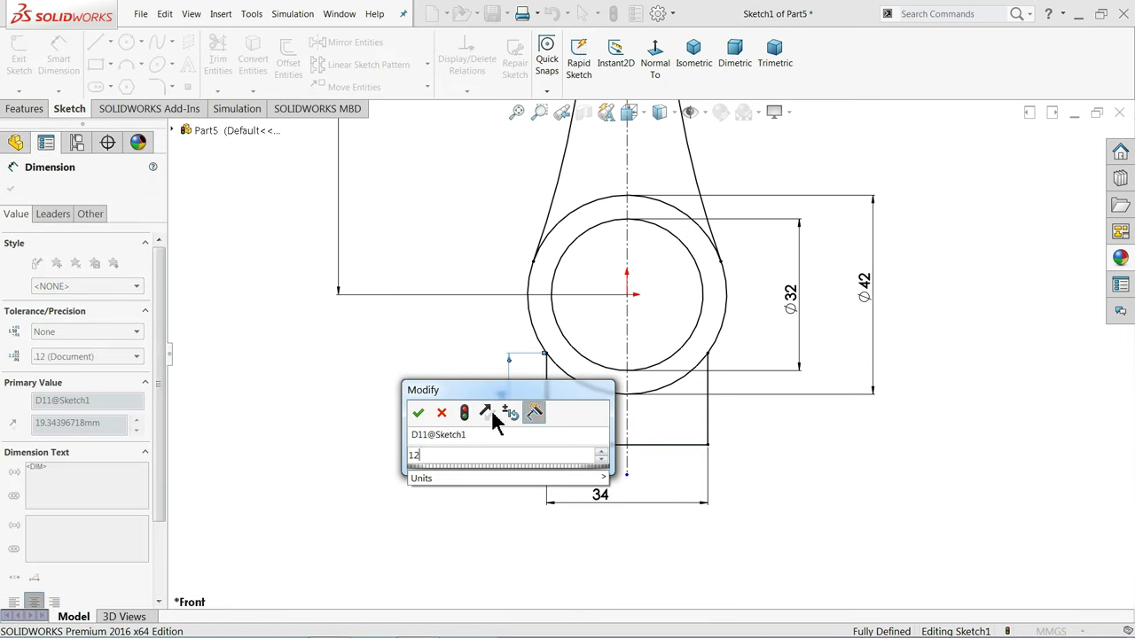
left_click(418, 412)
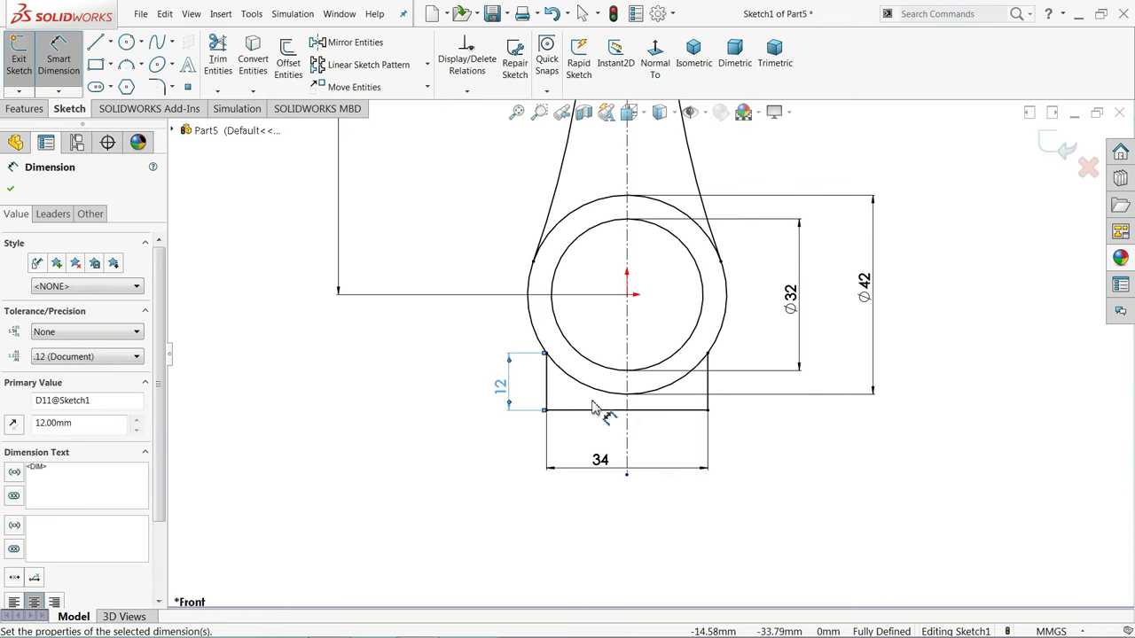
- Start a boss extrude of the sketch with both halves of the small-end ring and the big-end ring as contours
scroll(656, 404, "up", 6)
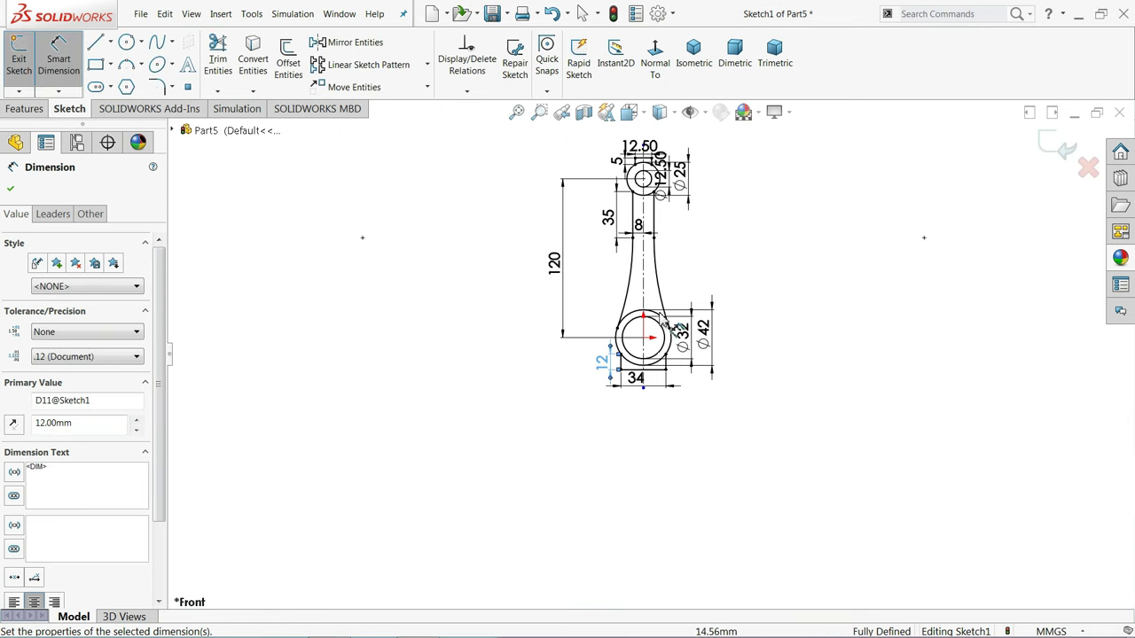
scroll(661, 324, "down", 4)
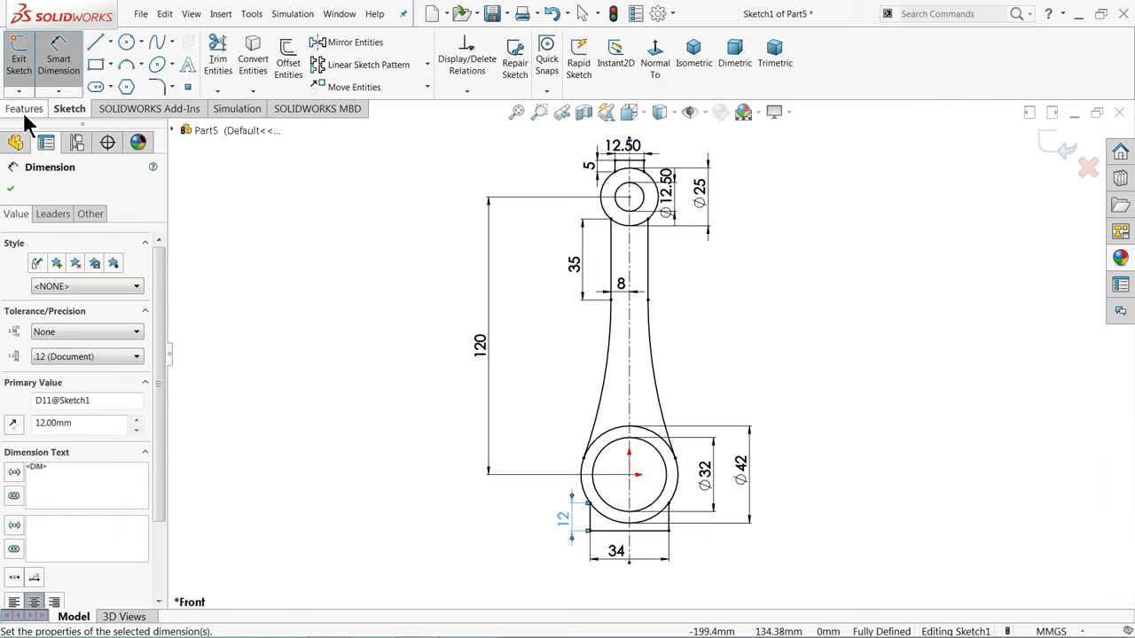
left_click(25, 110)
left_click(33, 67)
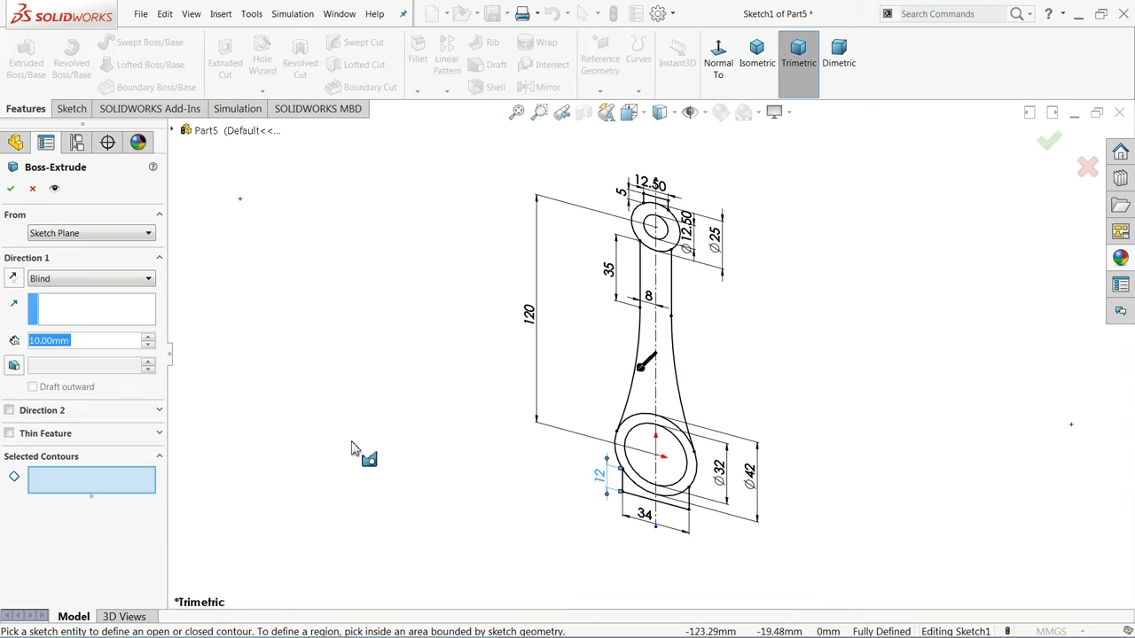
scroll(621, 279, "down", 3)
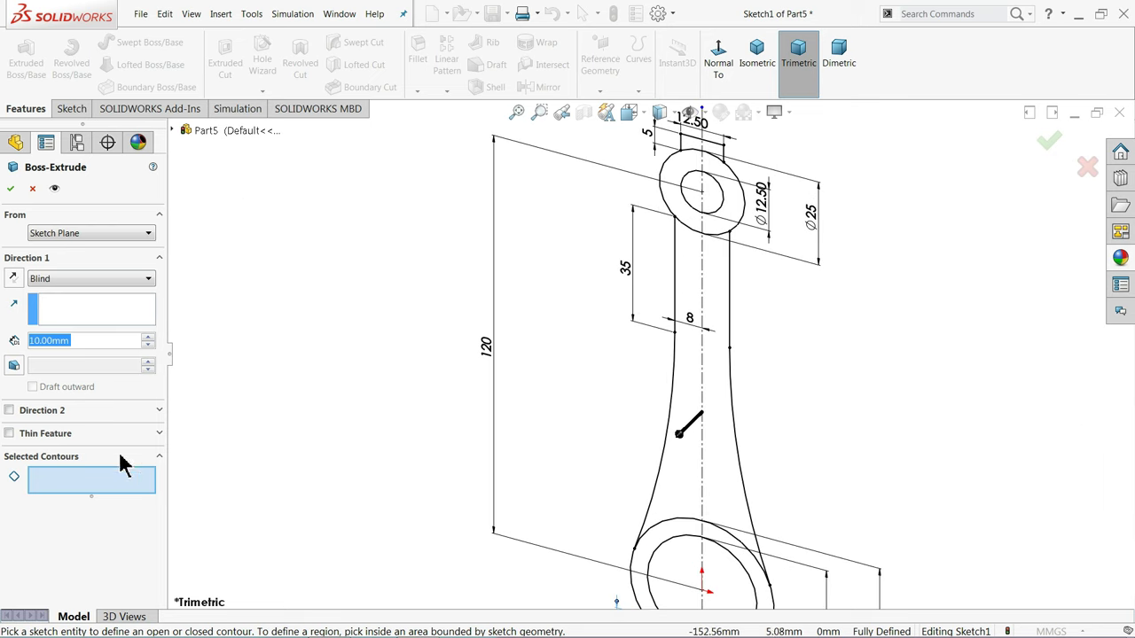
left_click(735, 216)
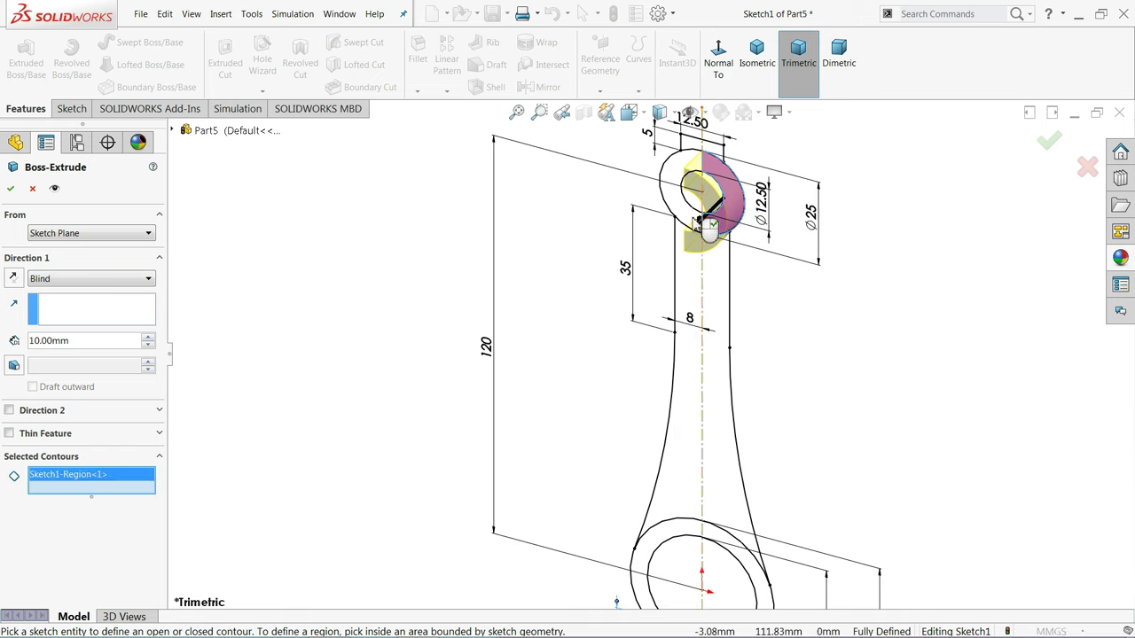
left_click(690, 219)
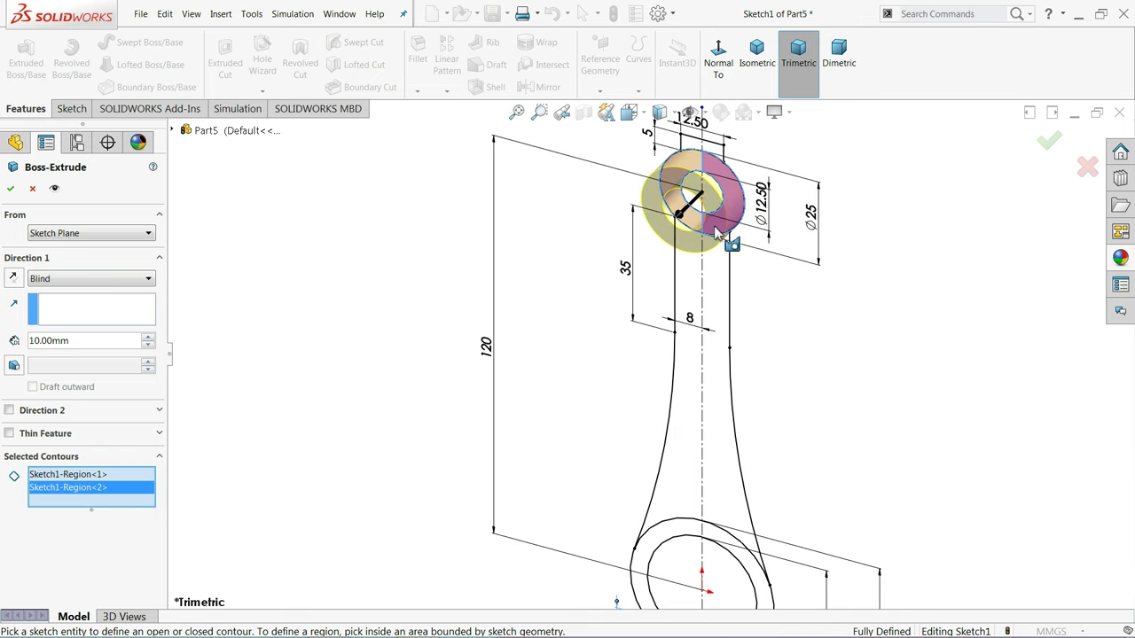
scroll(733, 360, "up", 2)
scroll(712, 539, "down", 3)
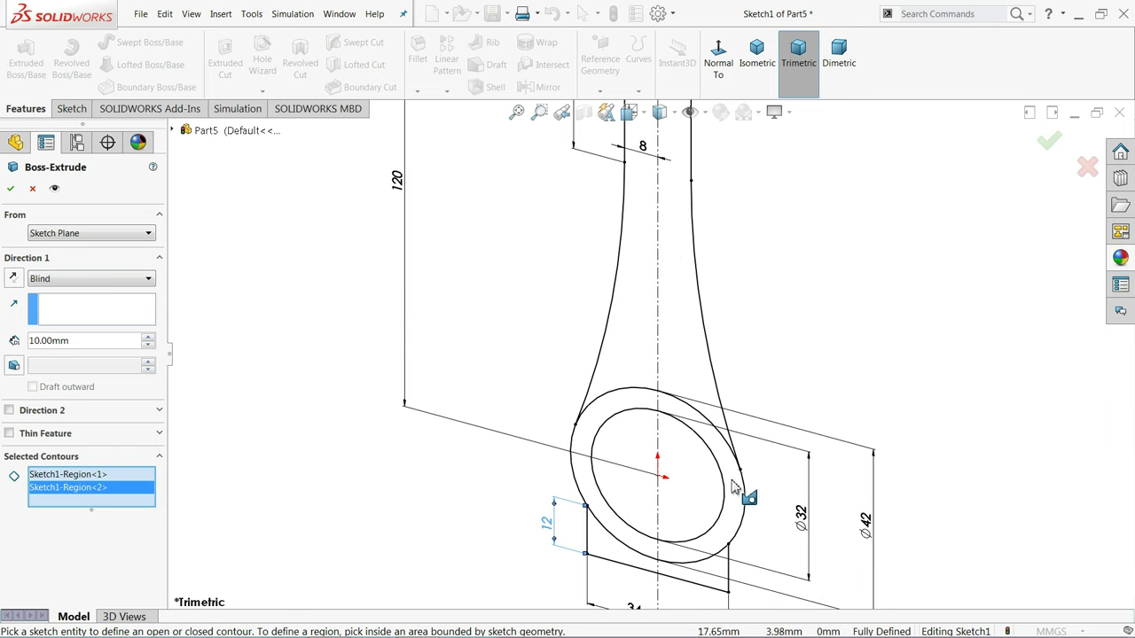
left_click(733, 486)
left_click(611, 408)
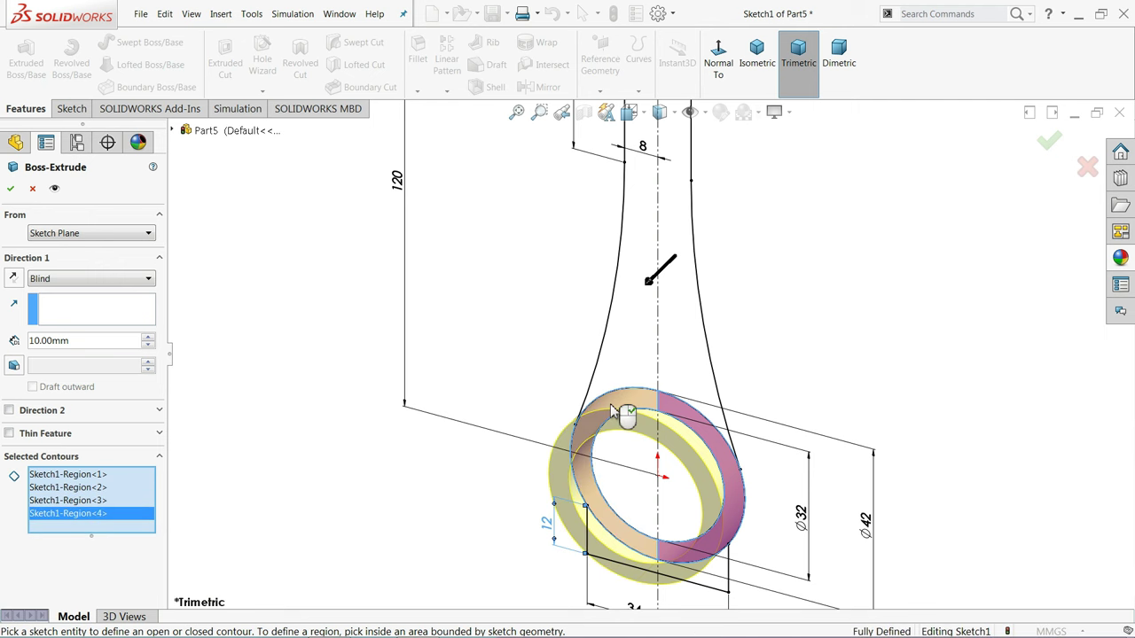
- Extrude the two rings by 20 mm with the Mid Plane end condition
scroll(676, 373, "up", 4)
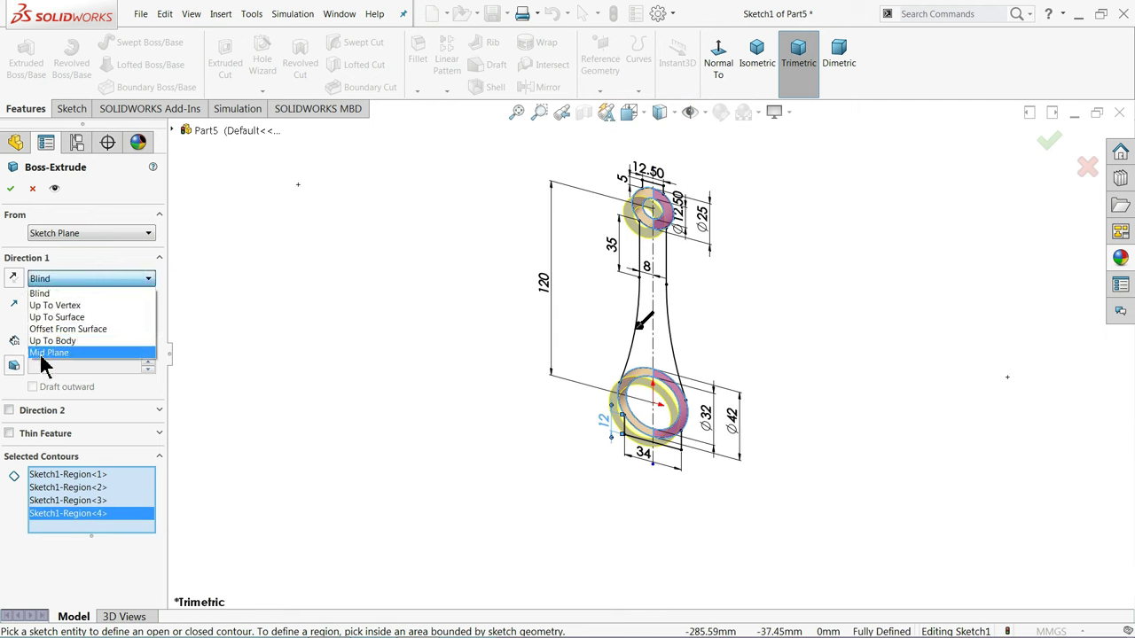
left_click(51, 356)
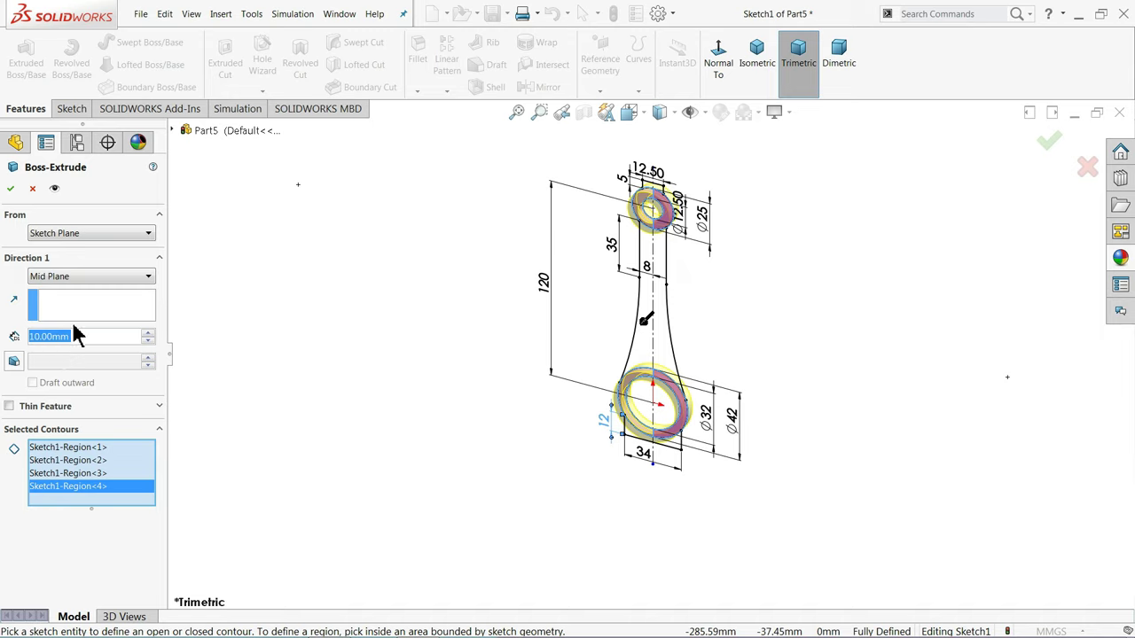
type("20")
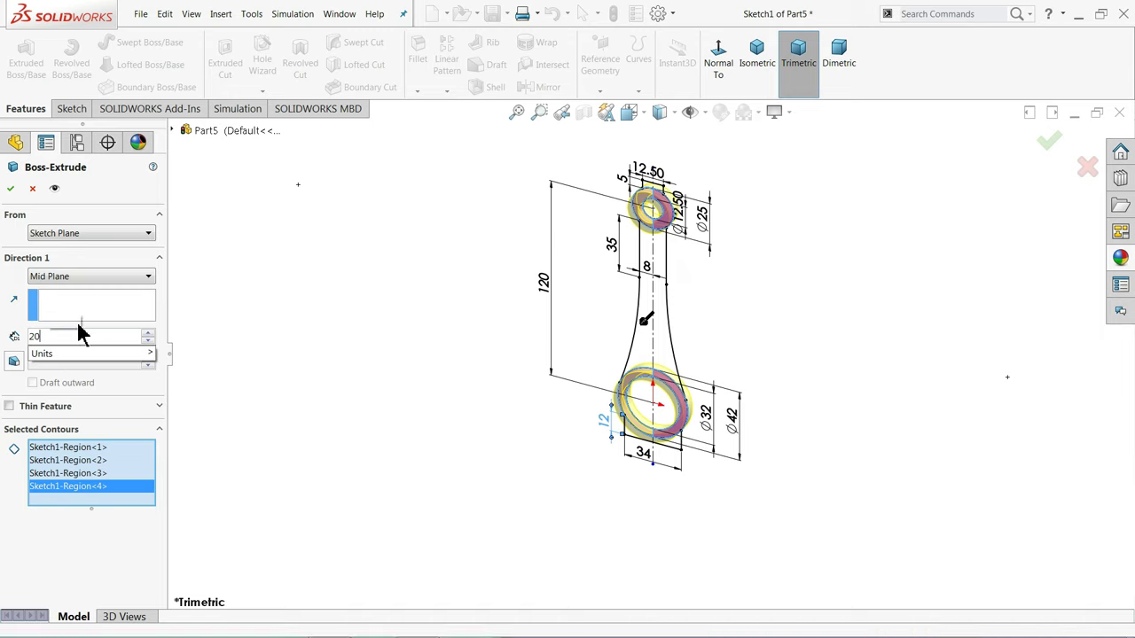
key("Return")
scroll(709, 297, "down", 2)
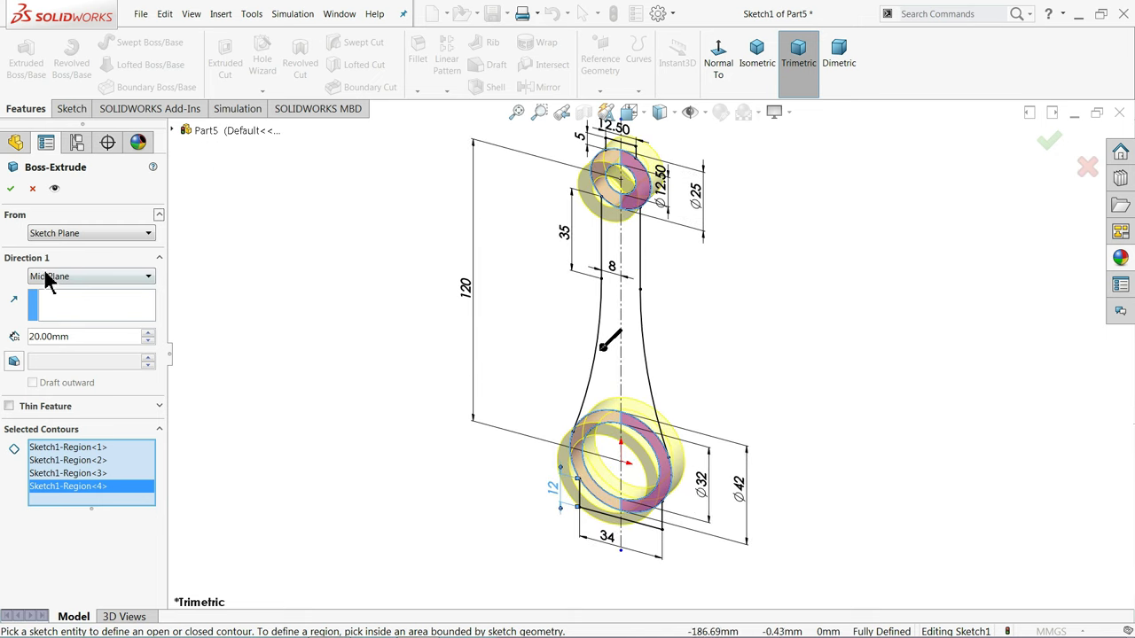
left_click(10, 188)
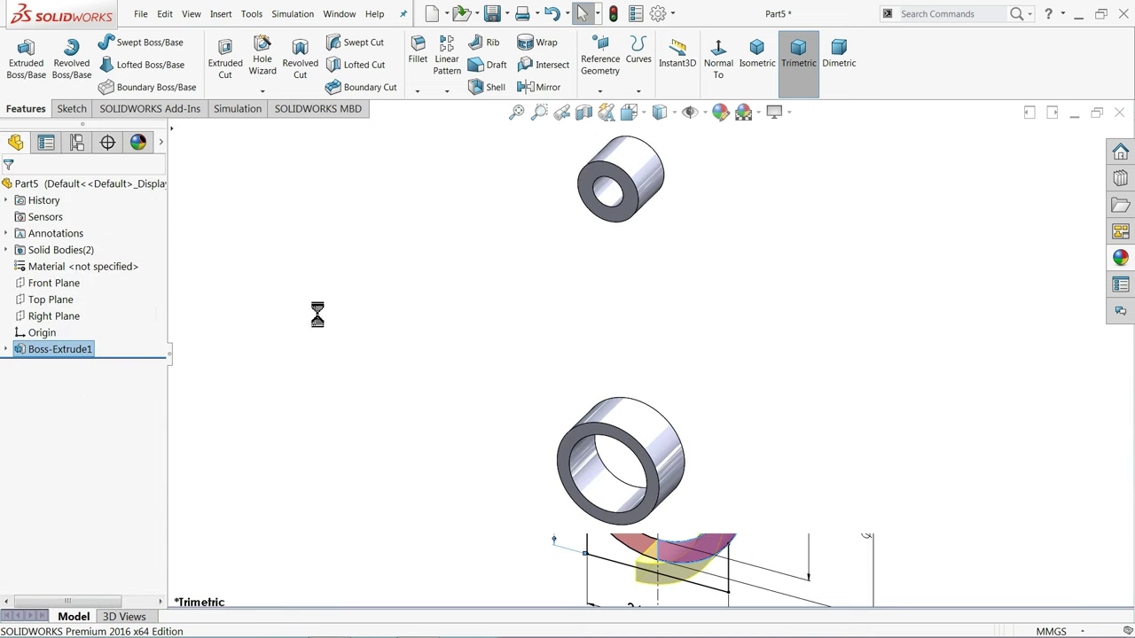
- Start a second boss extrude reusing Sketch1, with both halves of the shank as contours
left_click(6, 350)
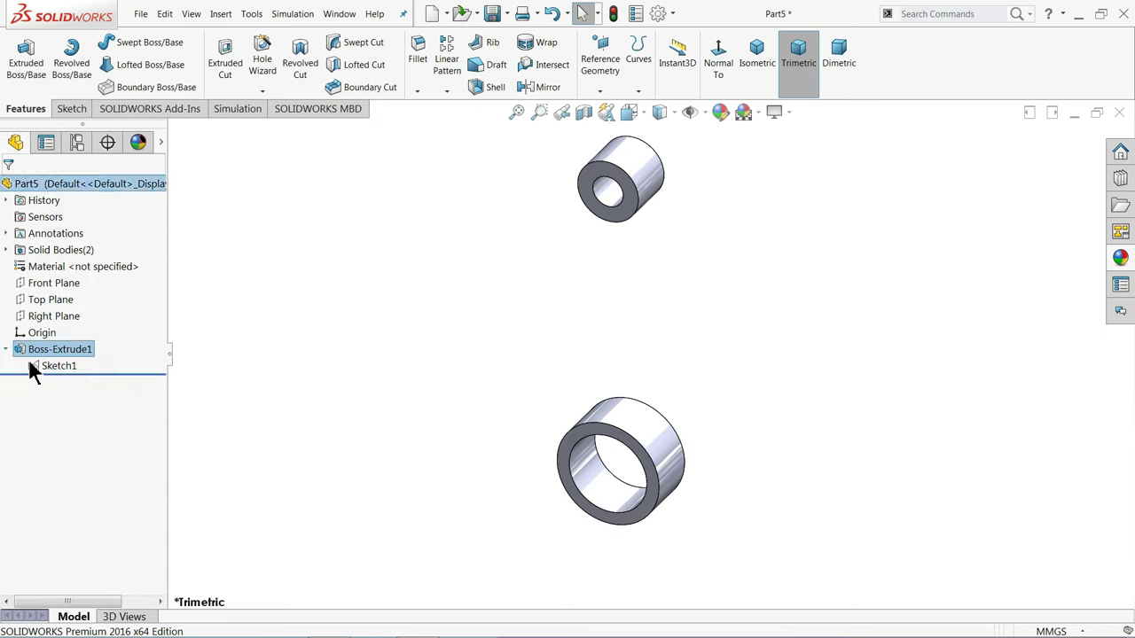
left_click(57, 368)
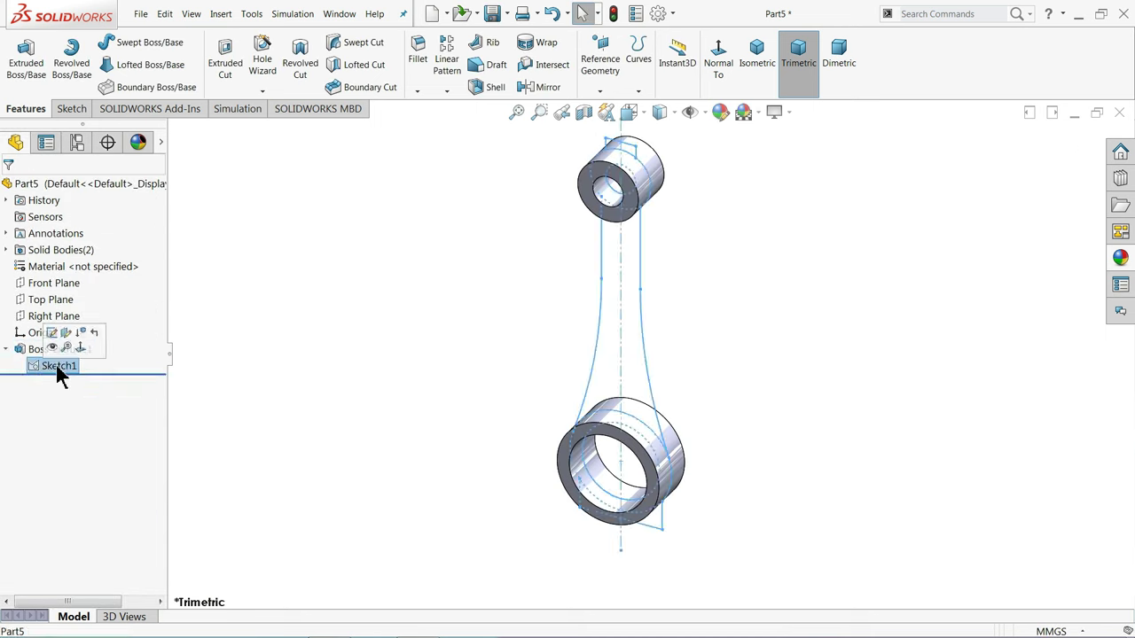
left_click(34, 69)
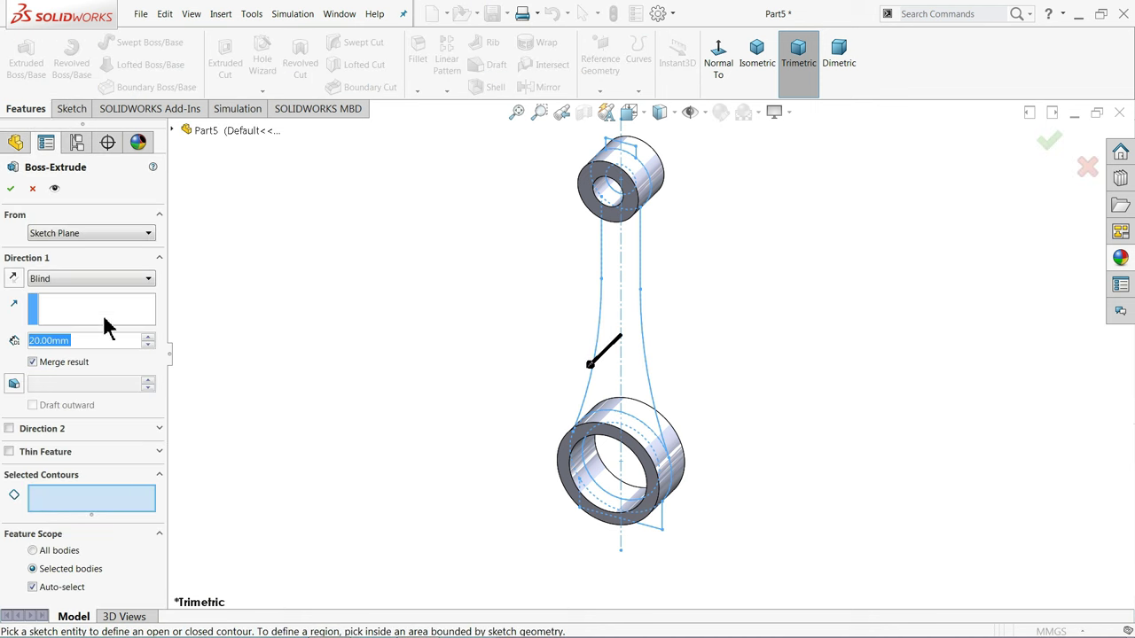
left_click(630, 317)
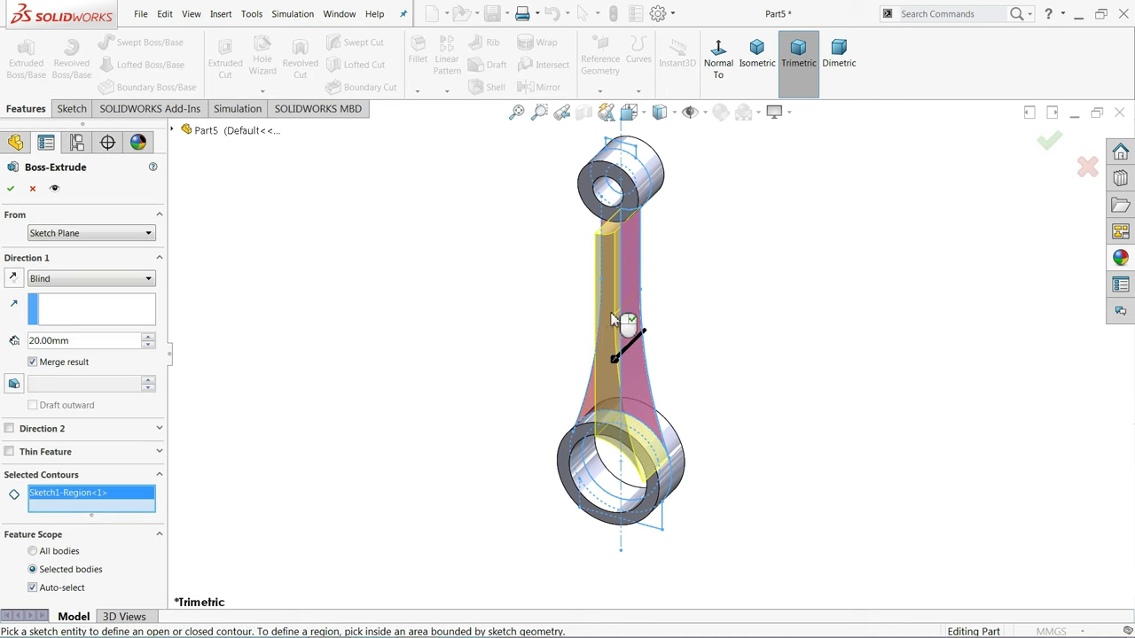
left_click(593, 403)
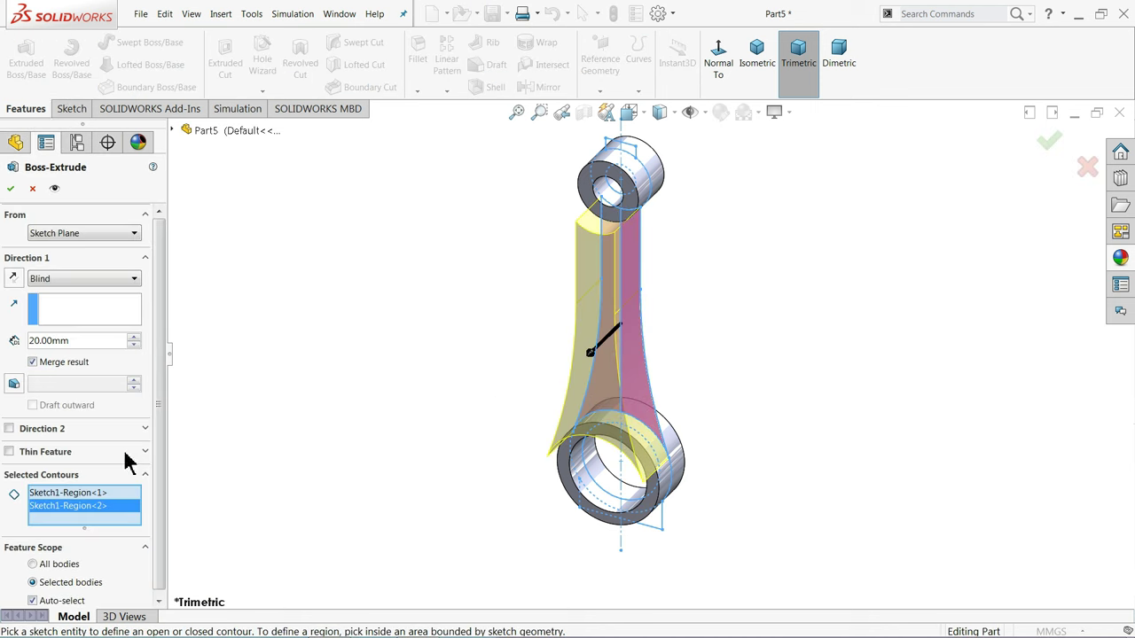
- Set the shank extrusion to Mid Plane with a depth of 12 mm
left_click(71, 283)
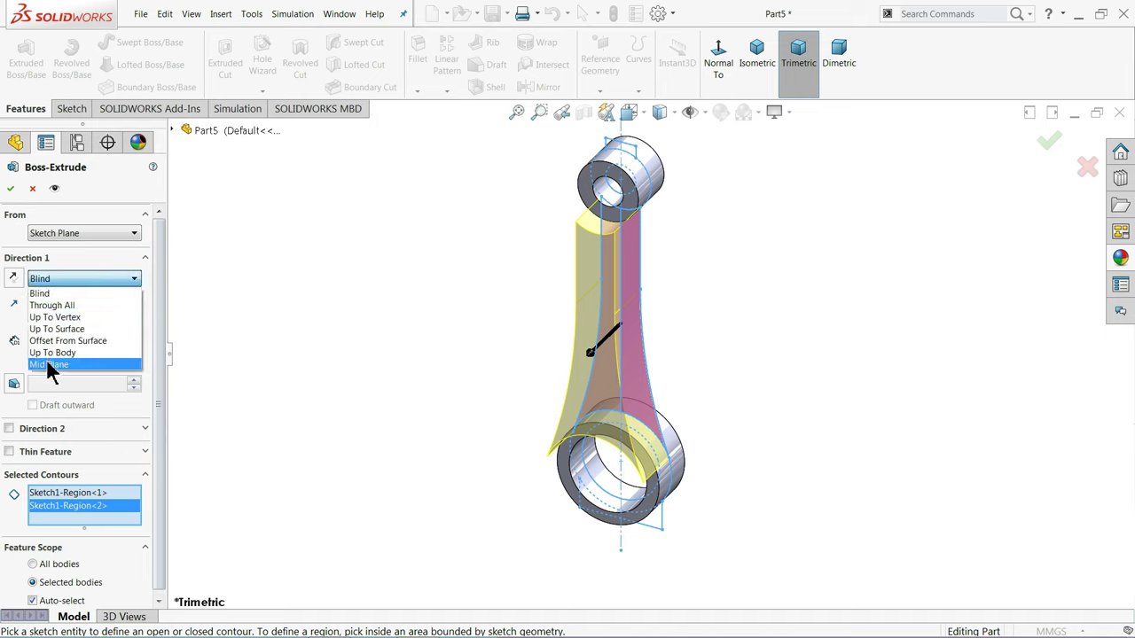
left_click(50, 364)
type("12")
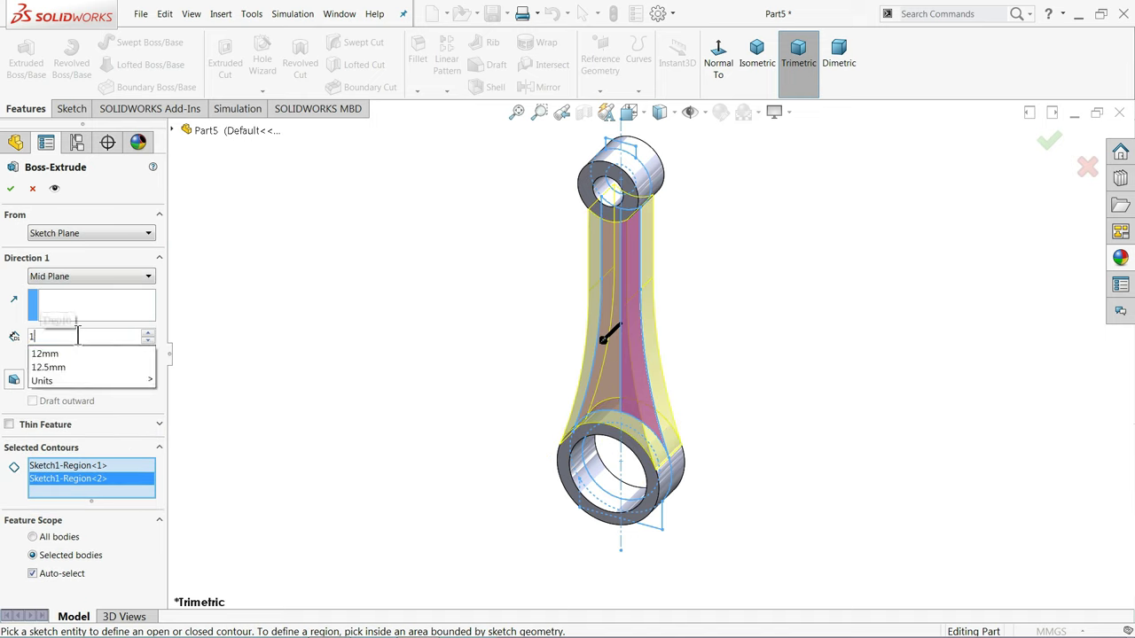
key("Return")
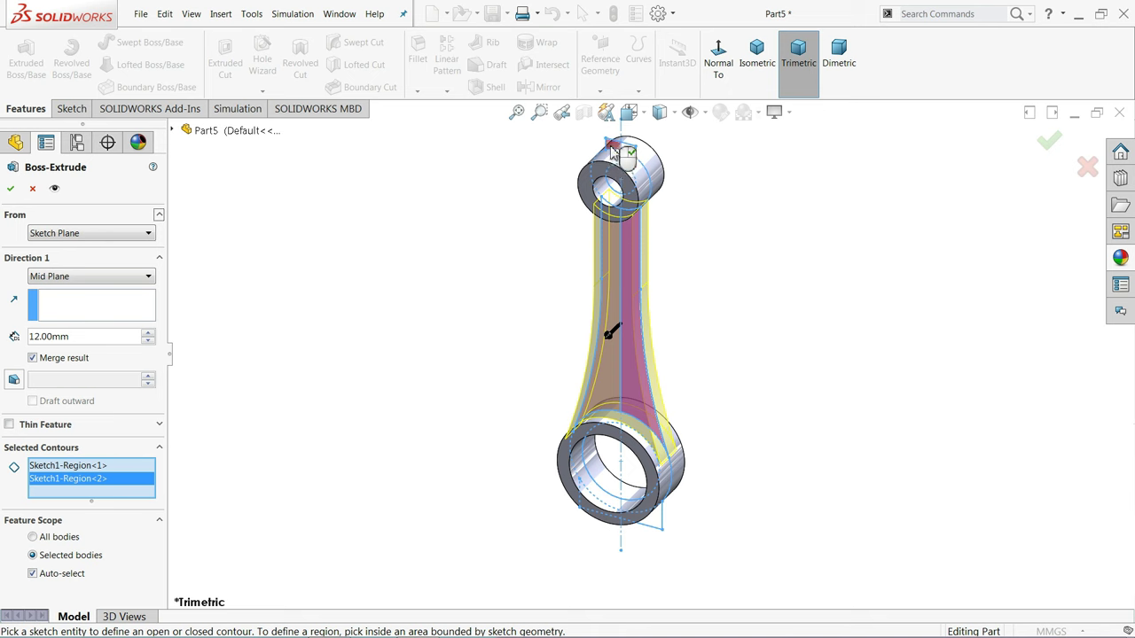
- Add both halves of the rectangular boss above the small-end ring to the extrusion contours
scroll(626, 146, "down", 5)
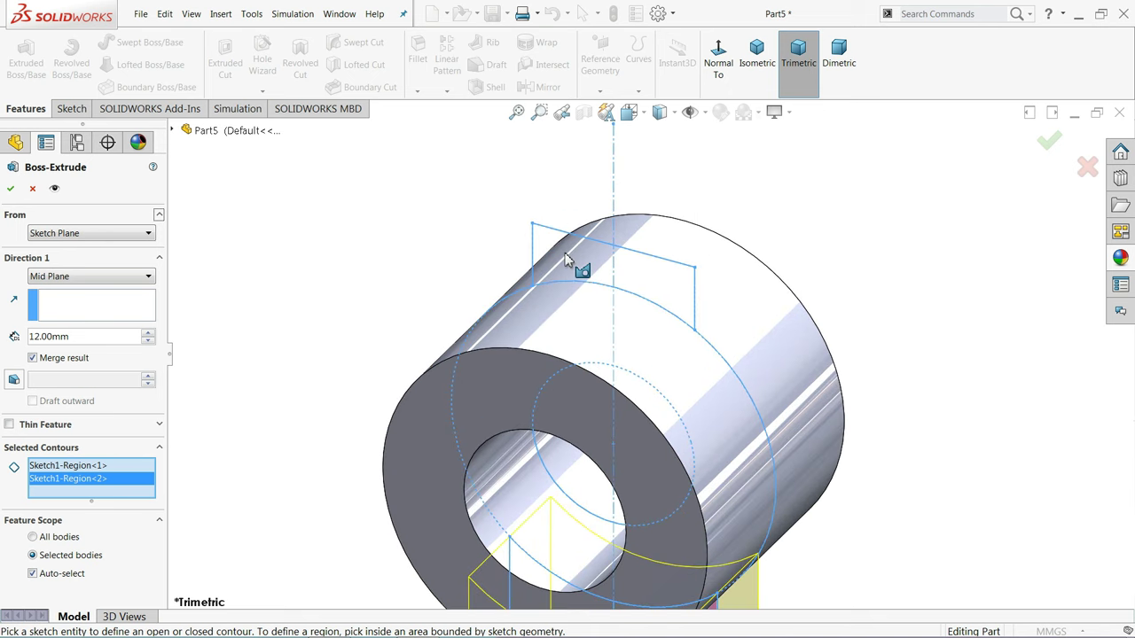
left_click(630, 266)
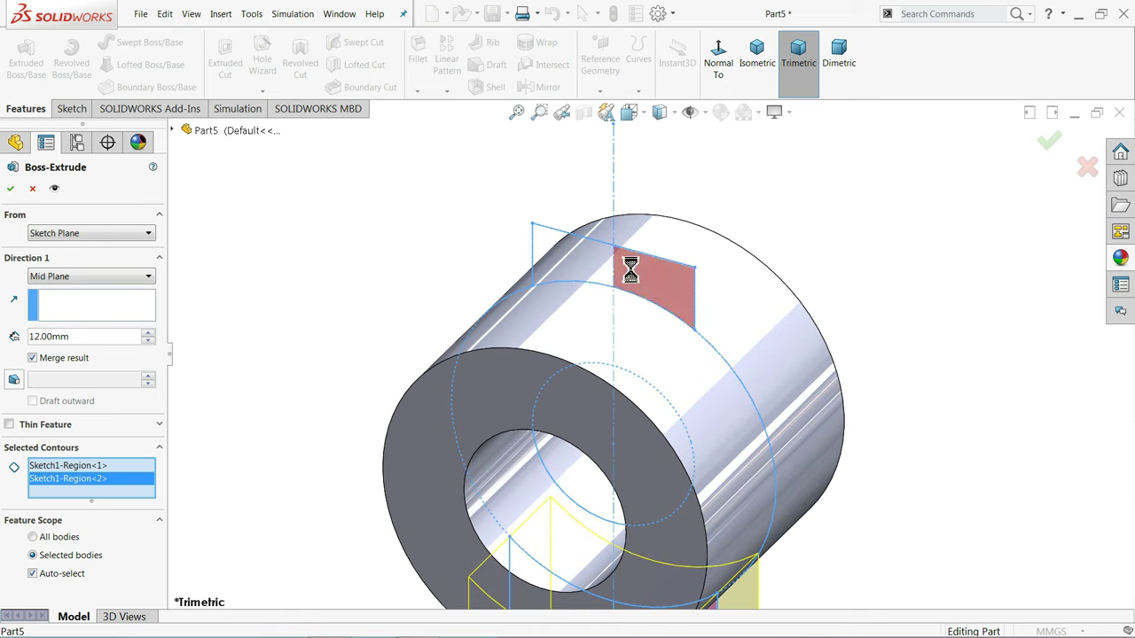
left_click(559, 254)
- Add both halves of the rectangular boss below the big-end ring to the contours and complete the extrusion
scroll(634, 311, "up", 10)
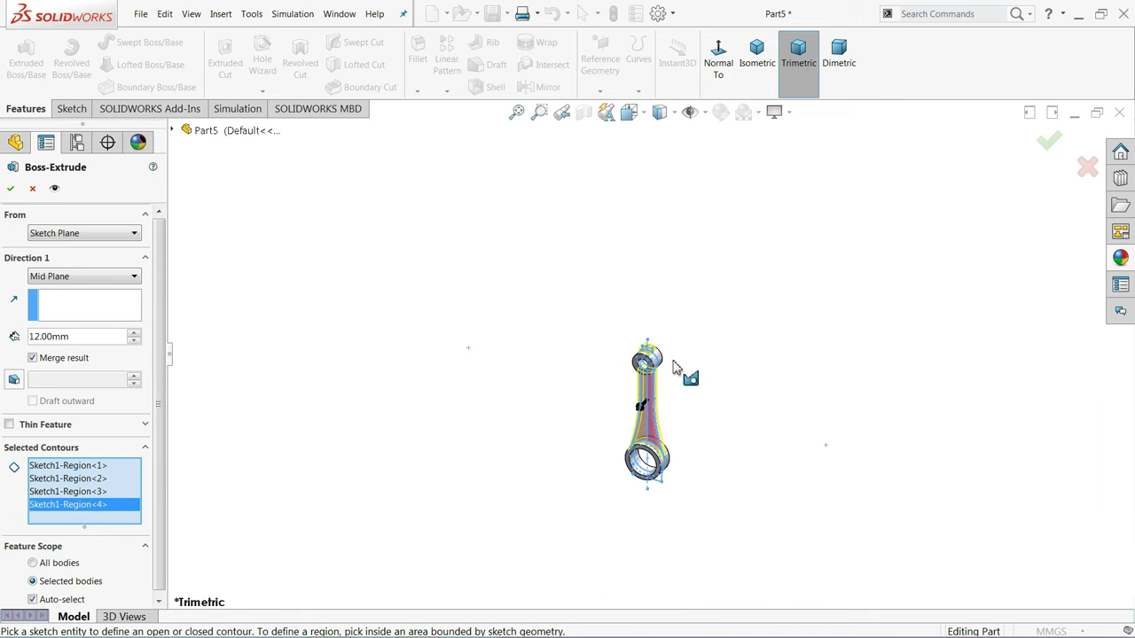
scroll(670, 460, "down", 10)
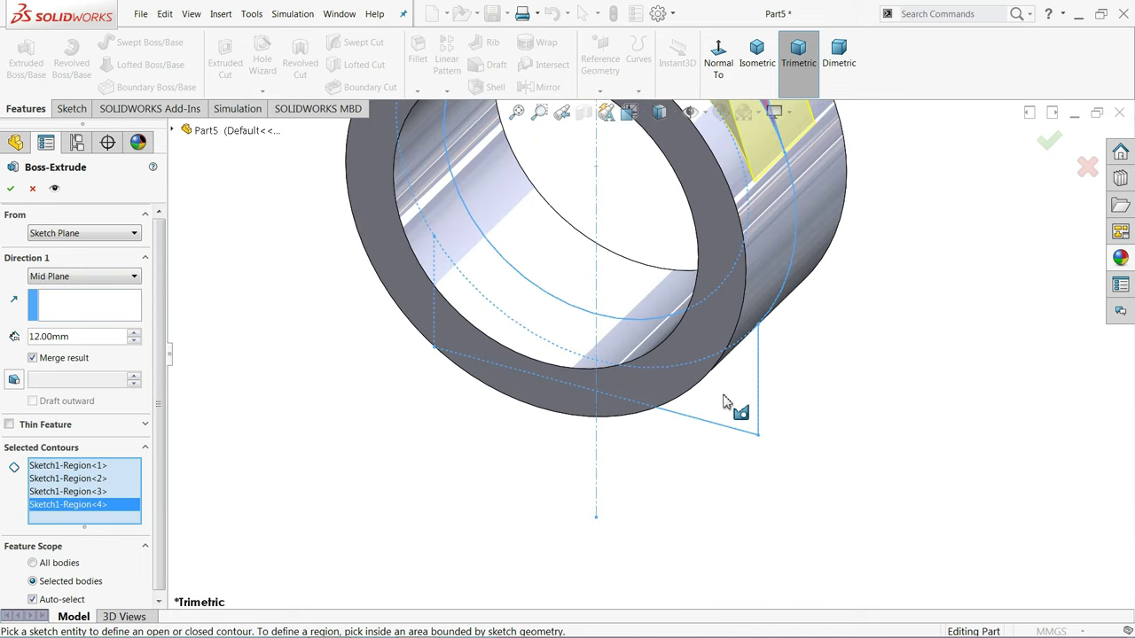
left_click(724, 401)
left_click(526, 376)
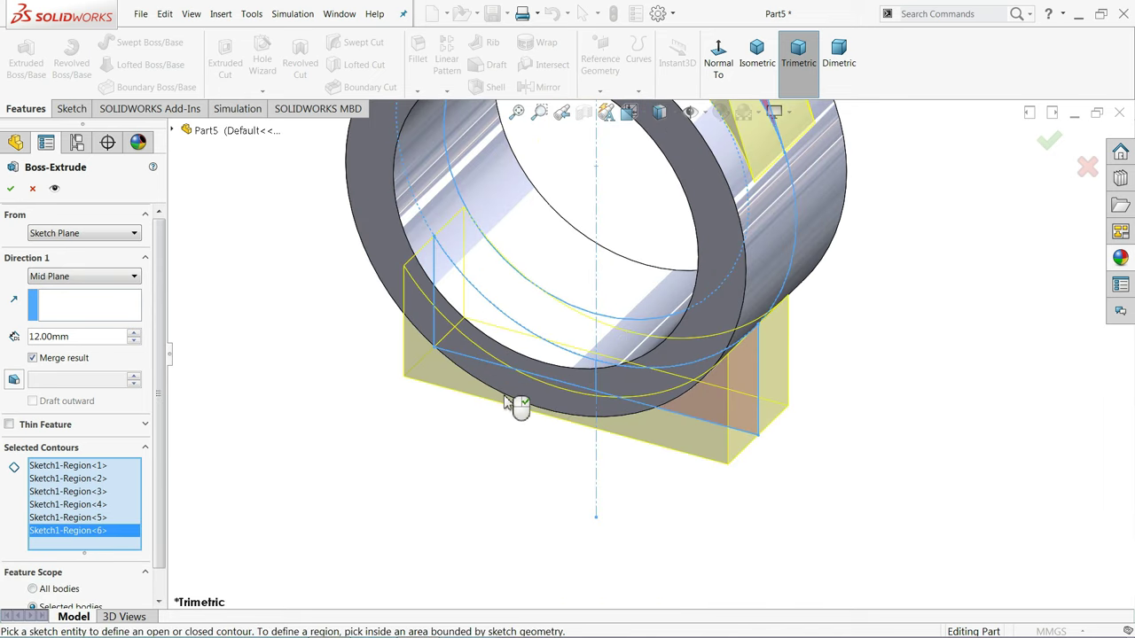
scroll(520, 398, "up", 8)
scroll(674, 191, "down", 5)
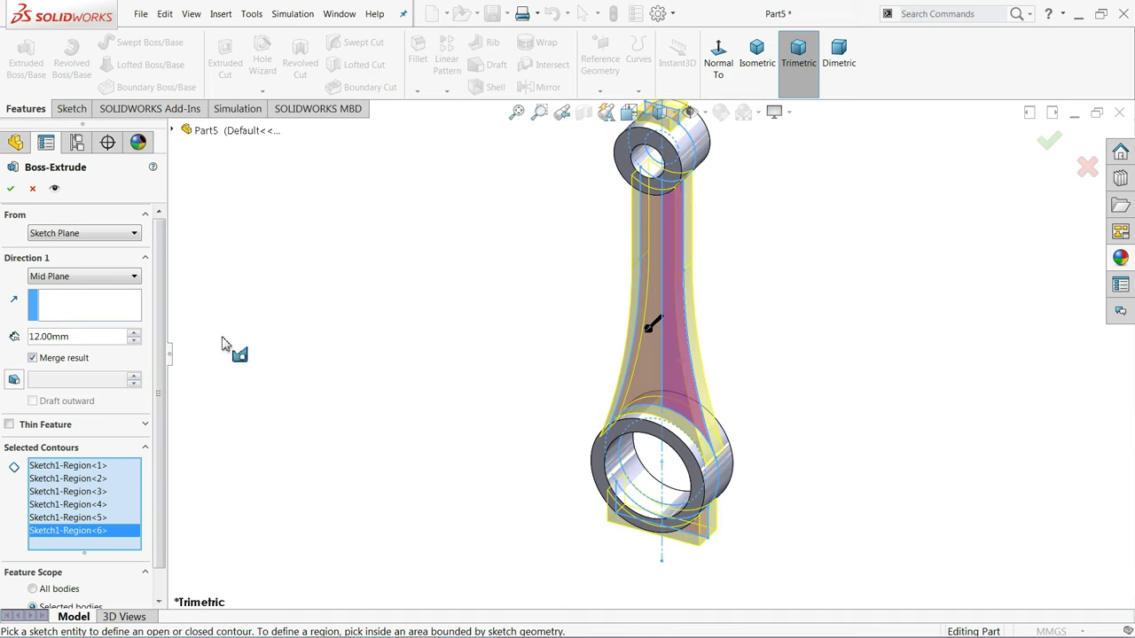
left_click(11, 188)
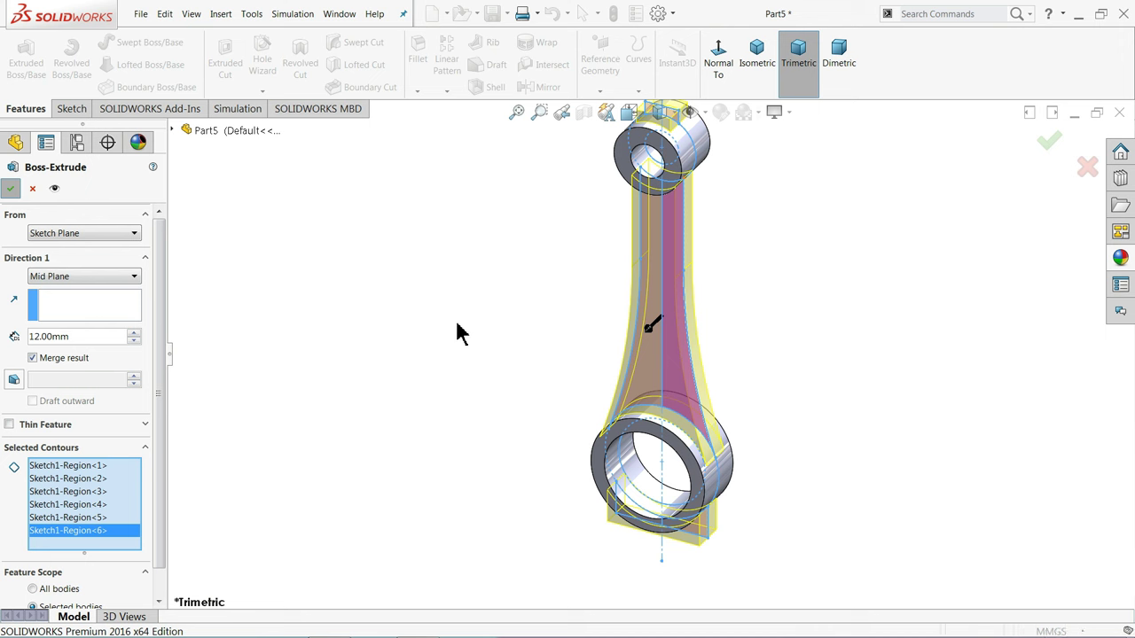
- Start a new sketch on the Right Plane and view it face-on
middle_click_drag(555, 339, 717, 301)
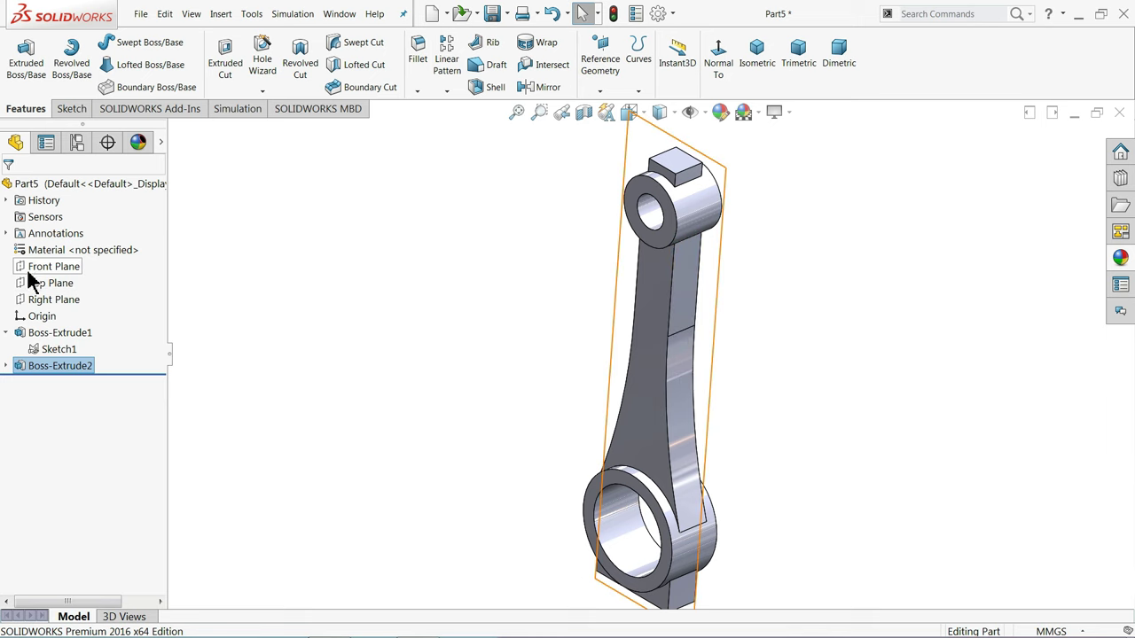
left_click(33, 302)
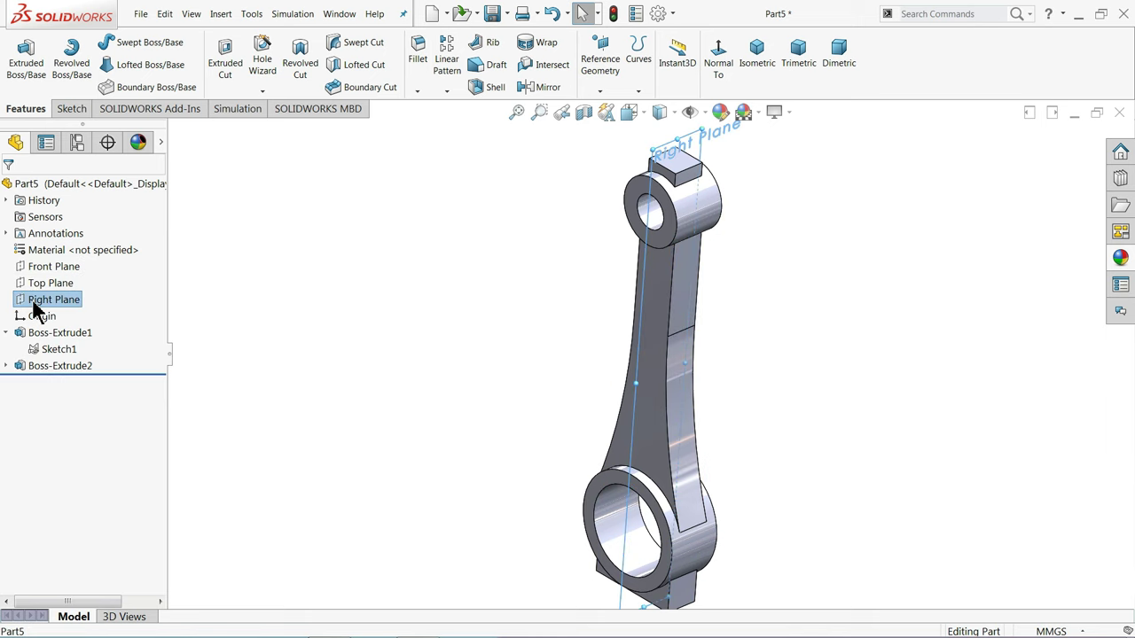
left_click(40, 289)
left_click(654, 61)
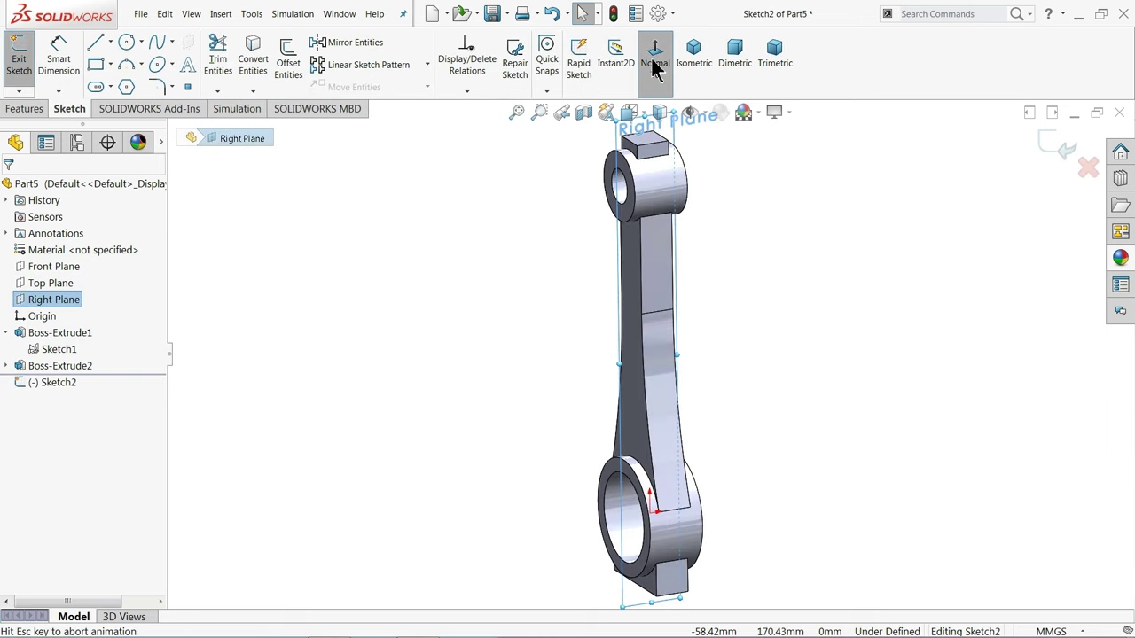
- Sketch a vertical straight slot on the upper part of the shank, about 46 mm between centres and 7.3 mm wide
left_click(111, 88)
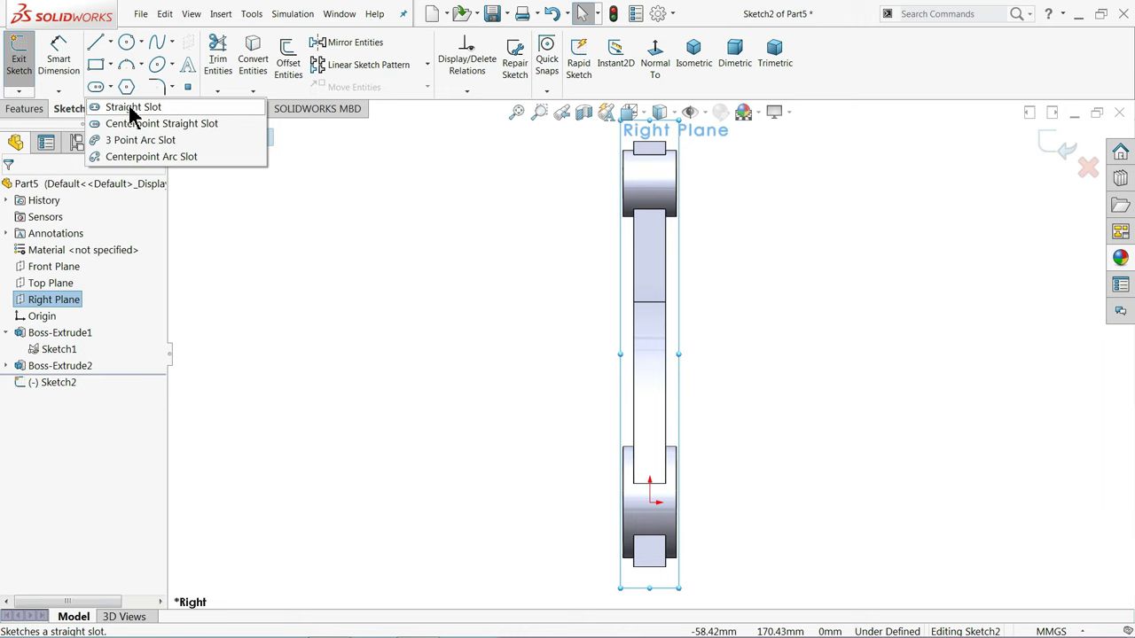
left_click(131, 107)
scroll(659, 290, "down", 3)
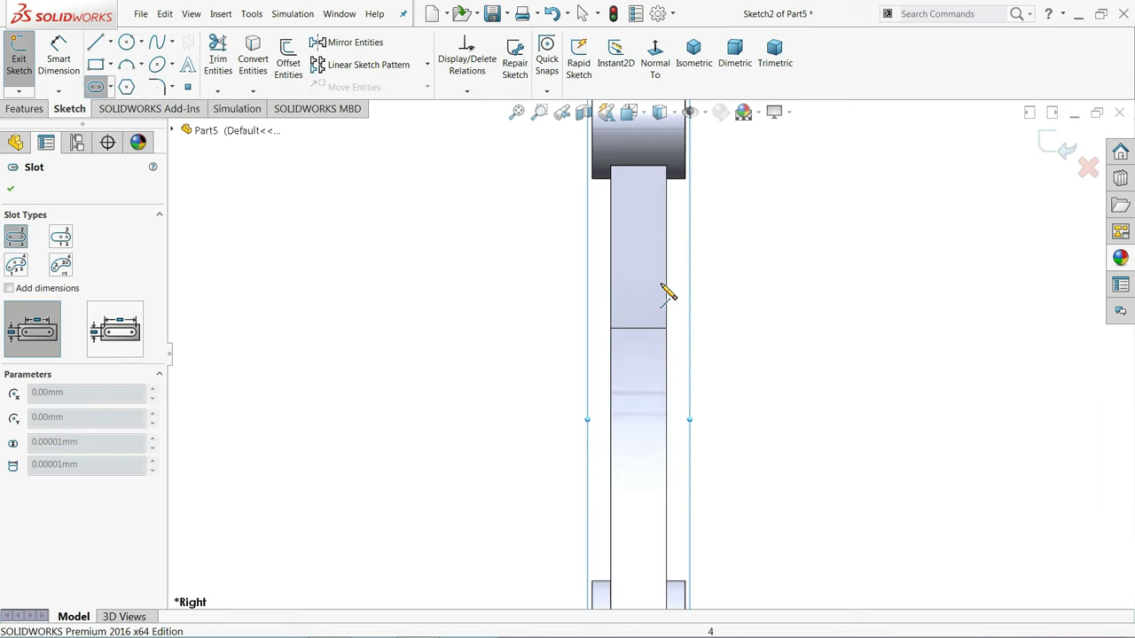
left_click(639, 239)
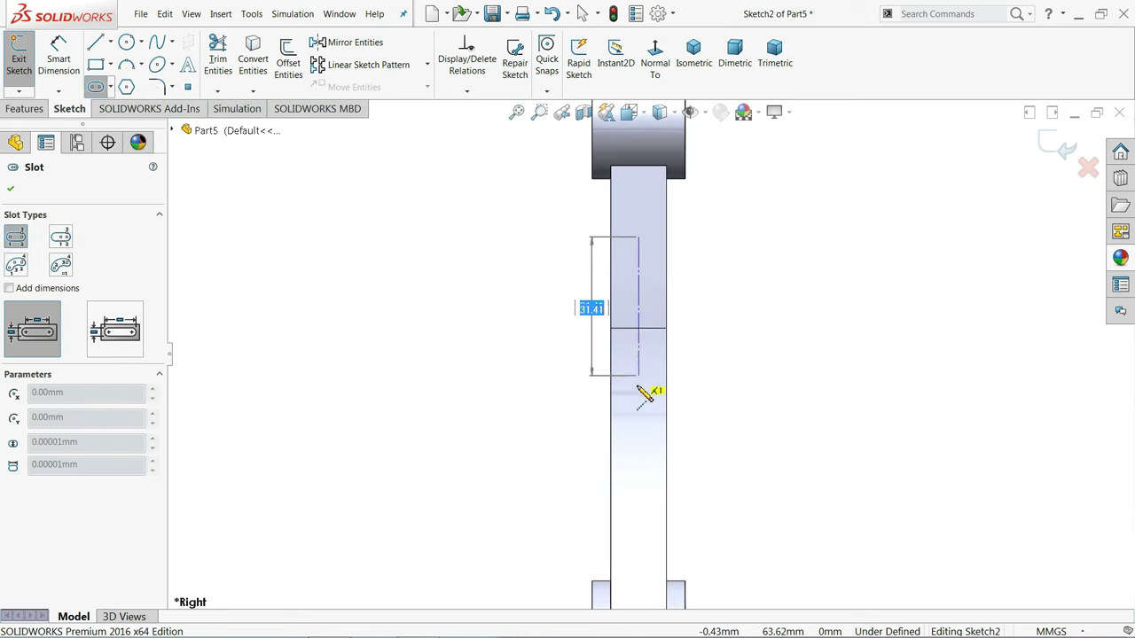
left_click(638, 451)
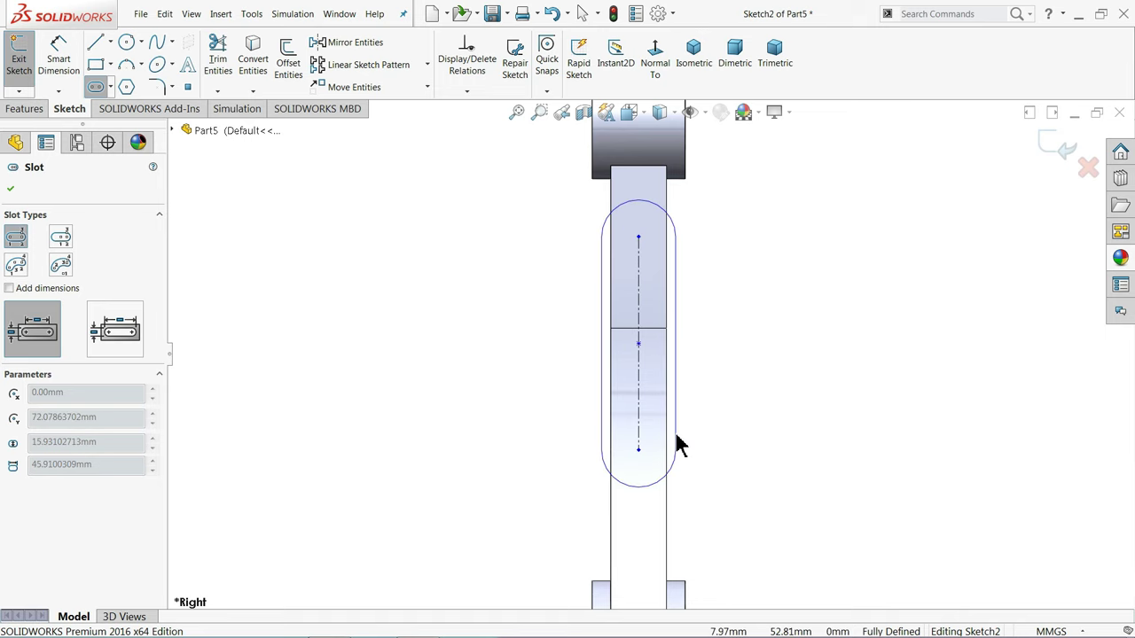
left_click(659, 437)
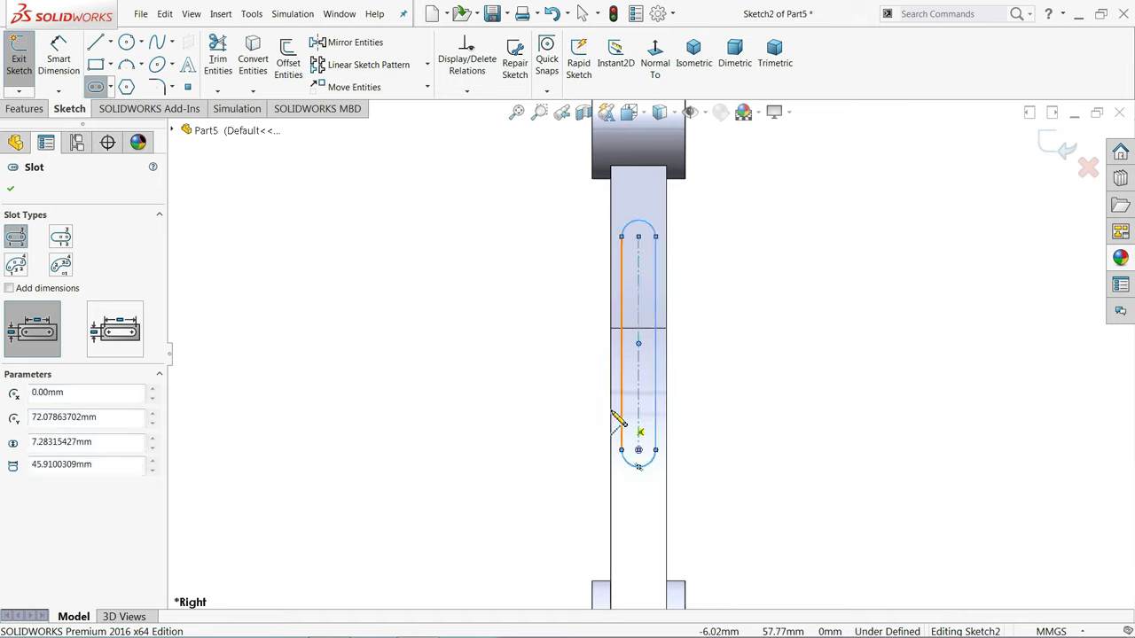
right_click(486, 346)
left_click(505, 344)
- Add a Vertical relation between the origin and the slot's midpoint
key("f")
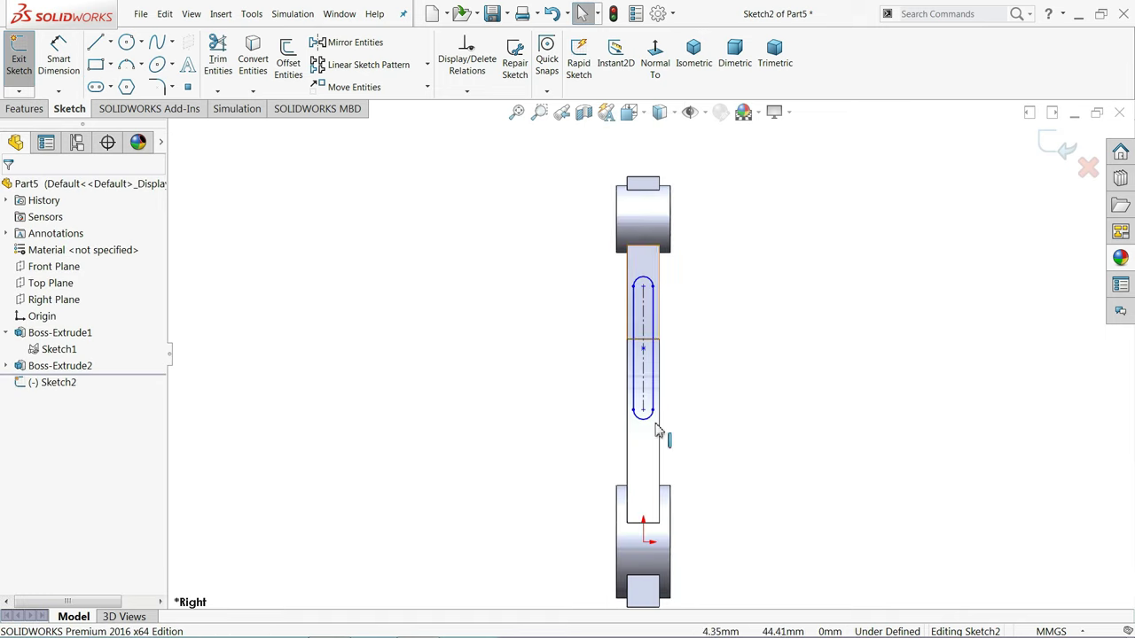
left_click(644, 543)
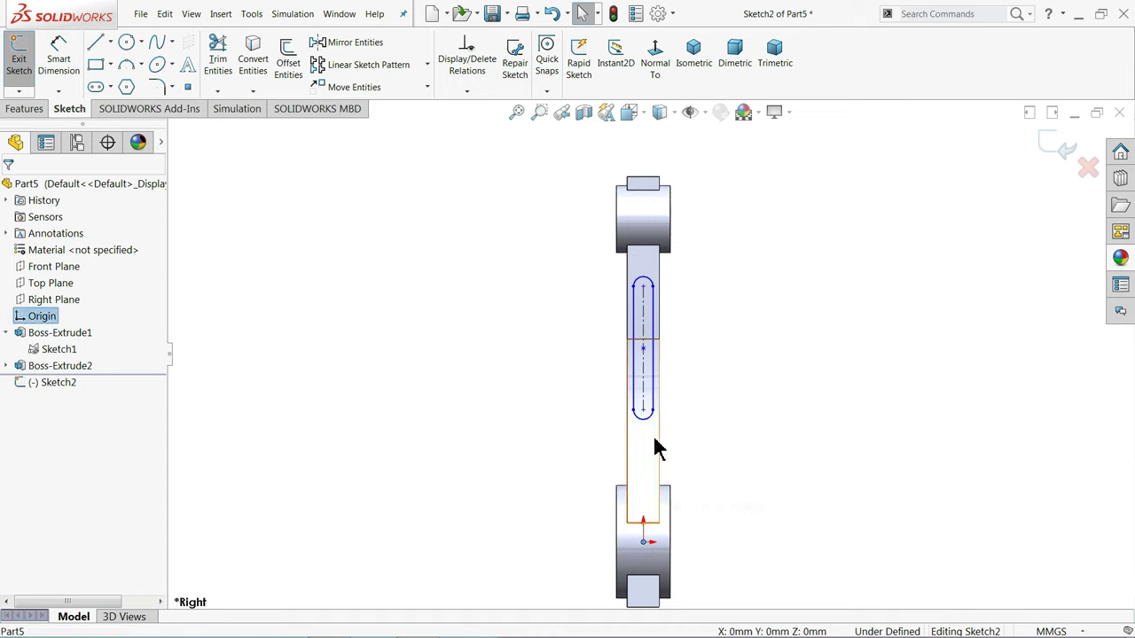
left_click(644, 349, "ctrl")
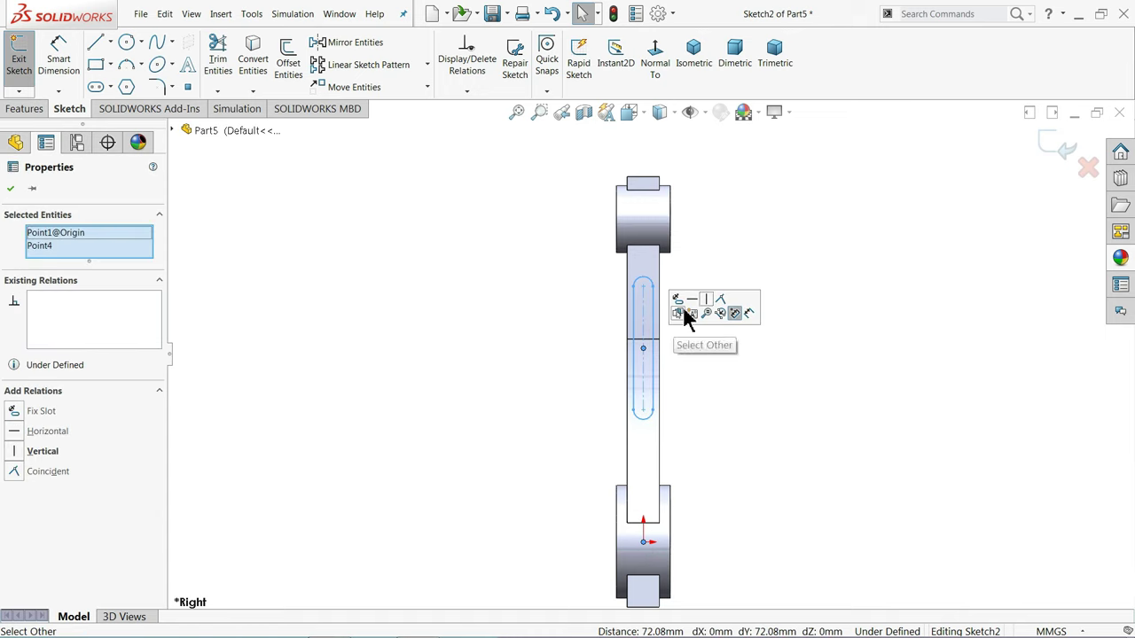
left_click(709, 306)
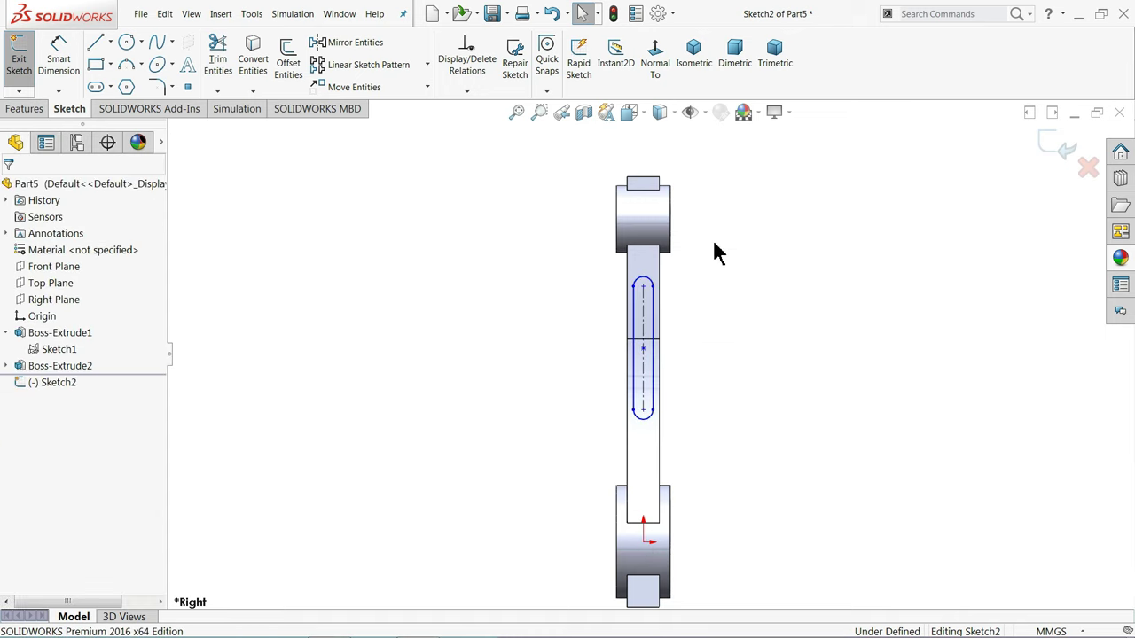
left_click(58, 64)
scroll(644, 278, "down", 3)
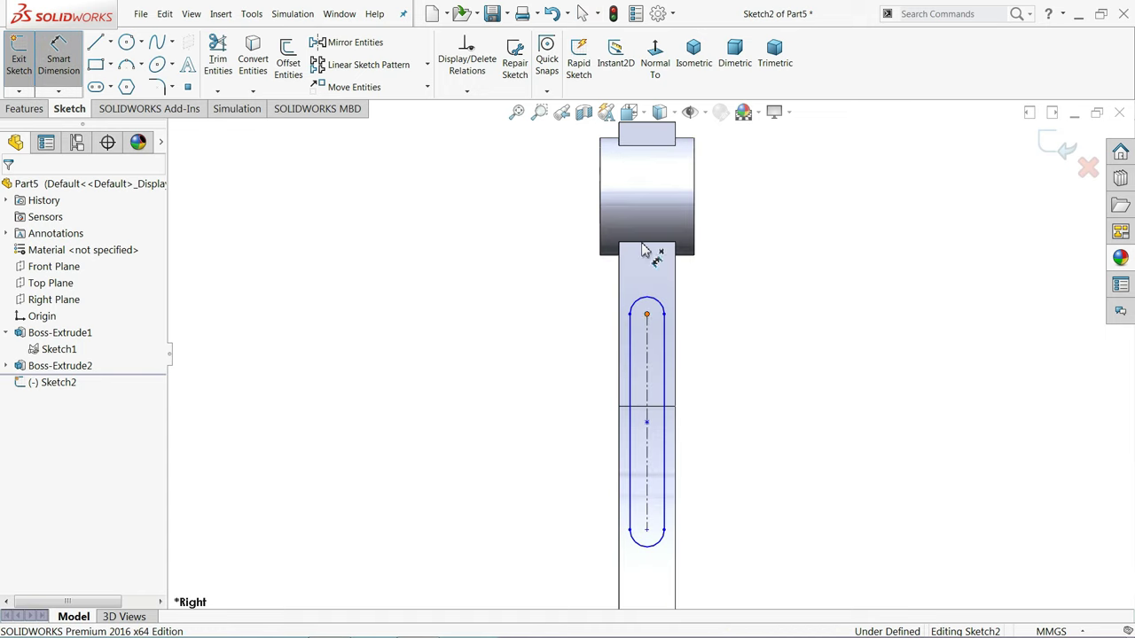
left_click(644, 251)
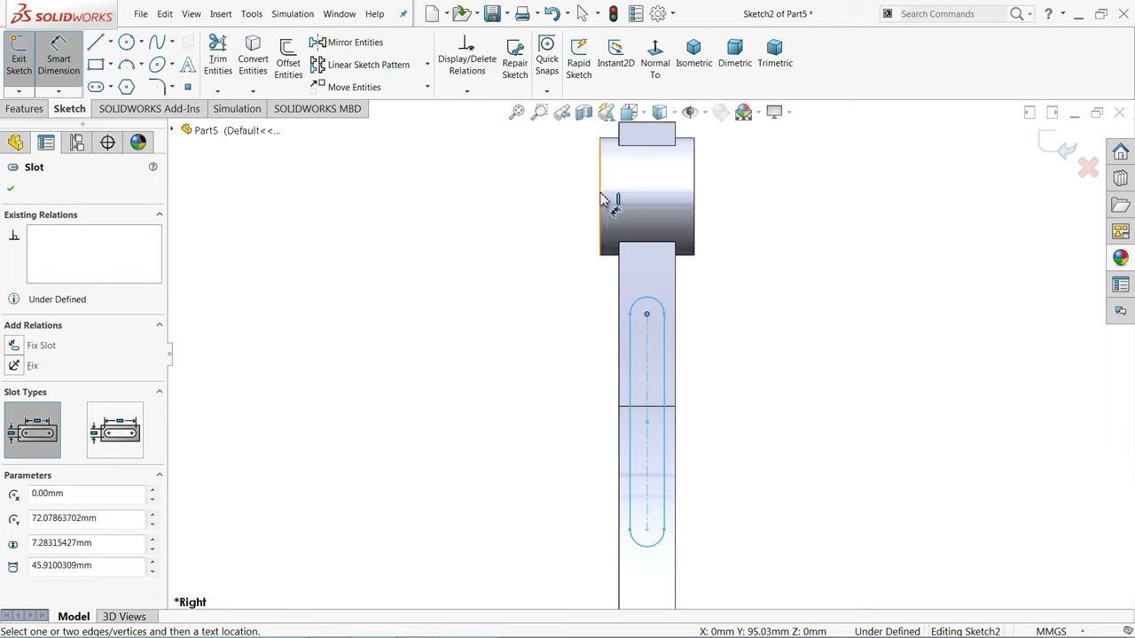
left_click(601, 197)
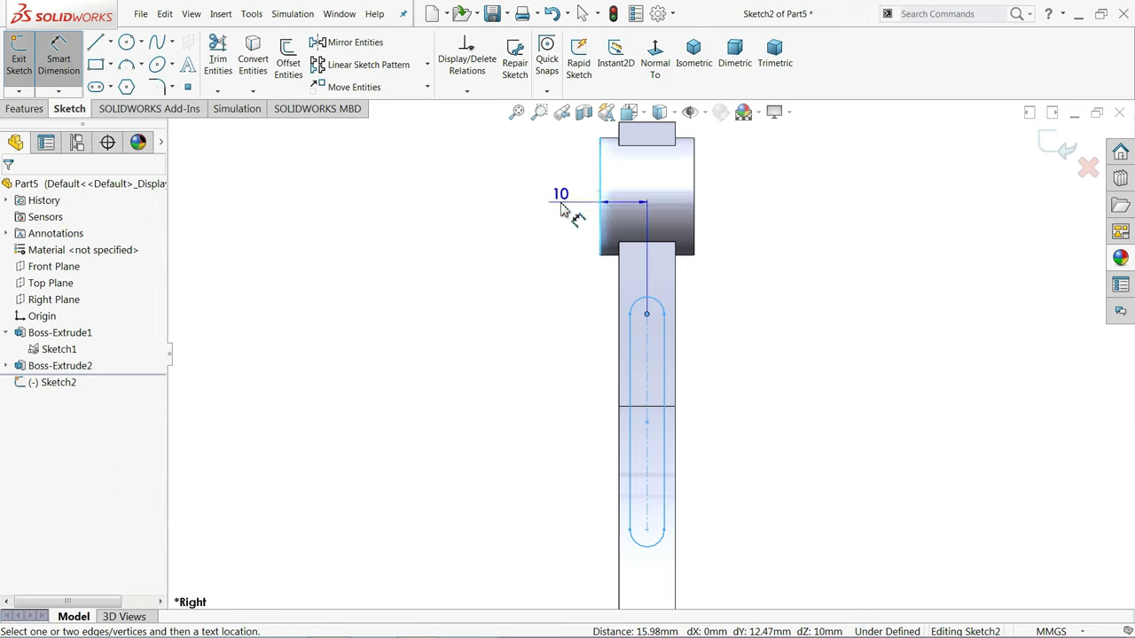
key("Escape")
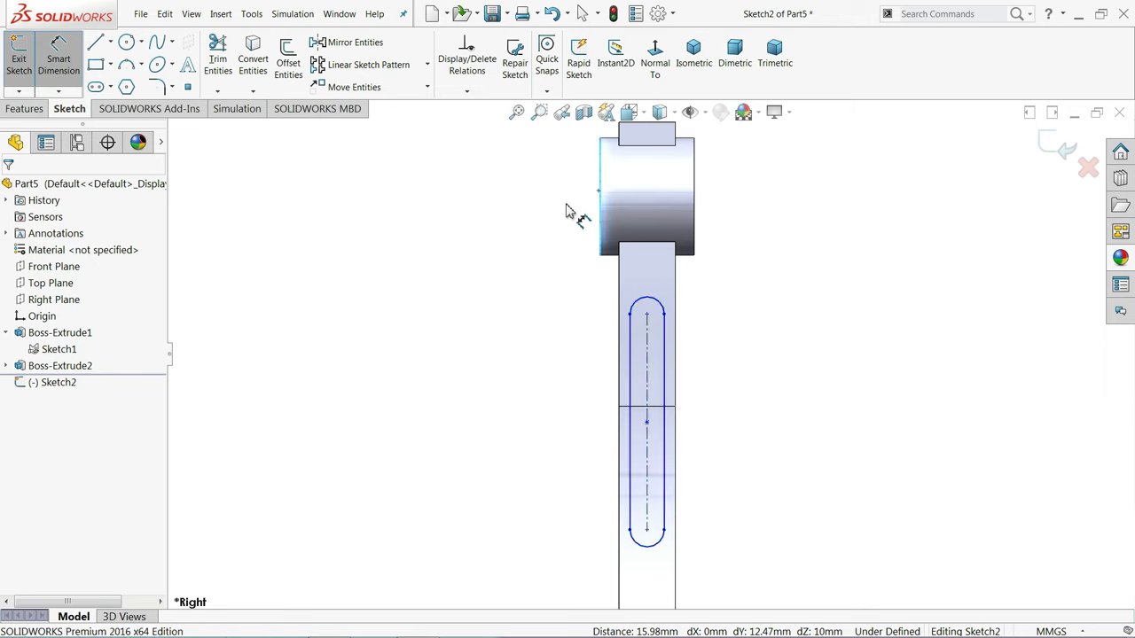
- Dimension the slot's centre-to-centre length beside the shank
left_click(647, 354)
left_click(723, 390)
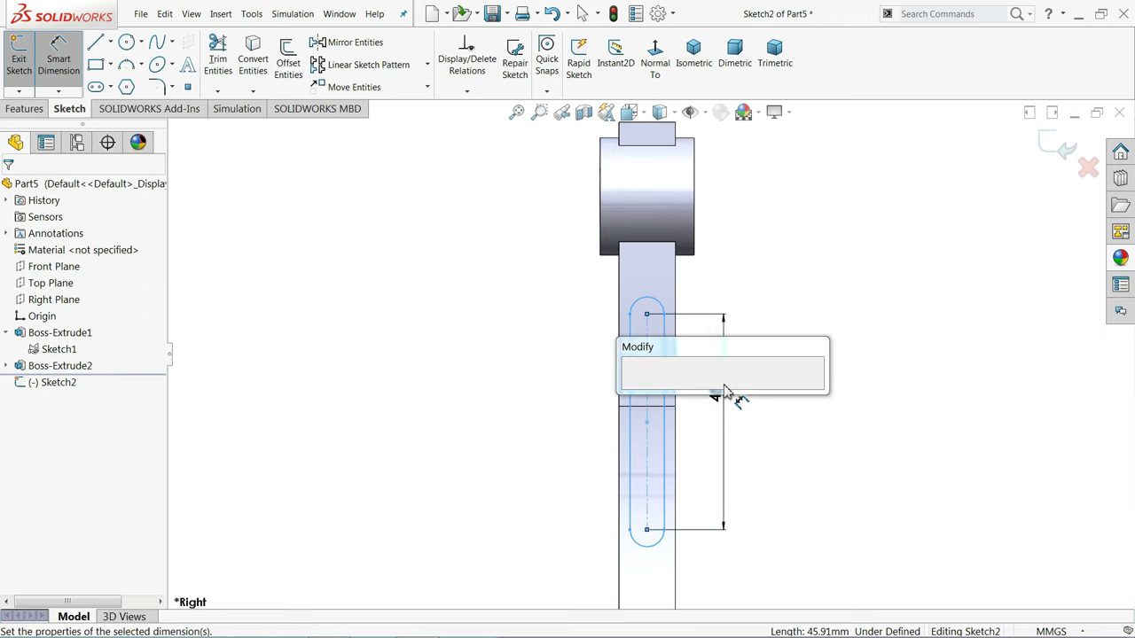
- Dimension the vertical slot's centre-to-centre length as 62 mm and its lower end radius as 4 mm
left_click(633, 396)
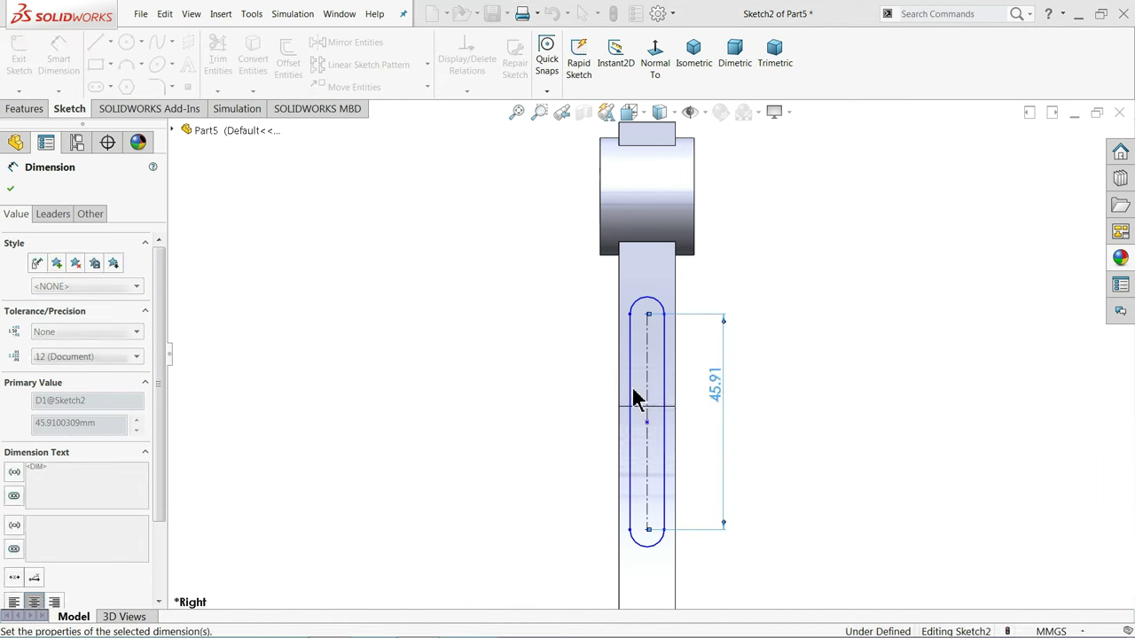
left_click(658, 551)
left_click(771, 567)
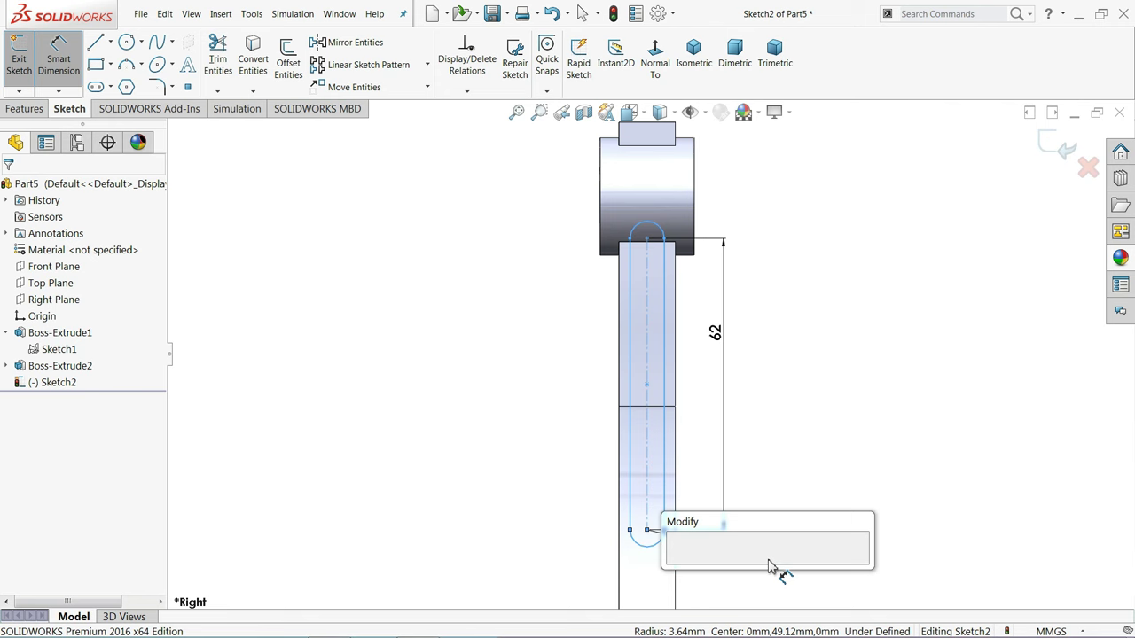
type("4")
key("Return")
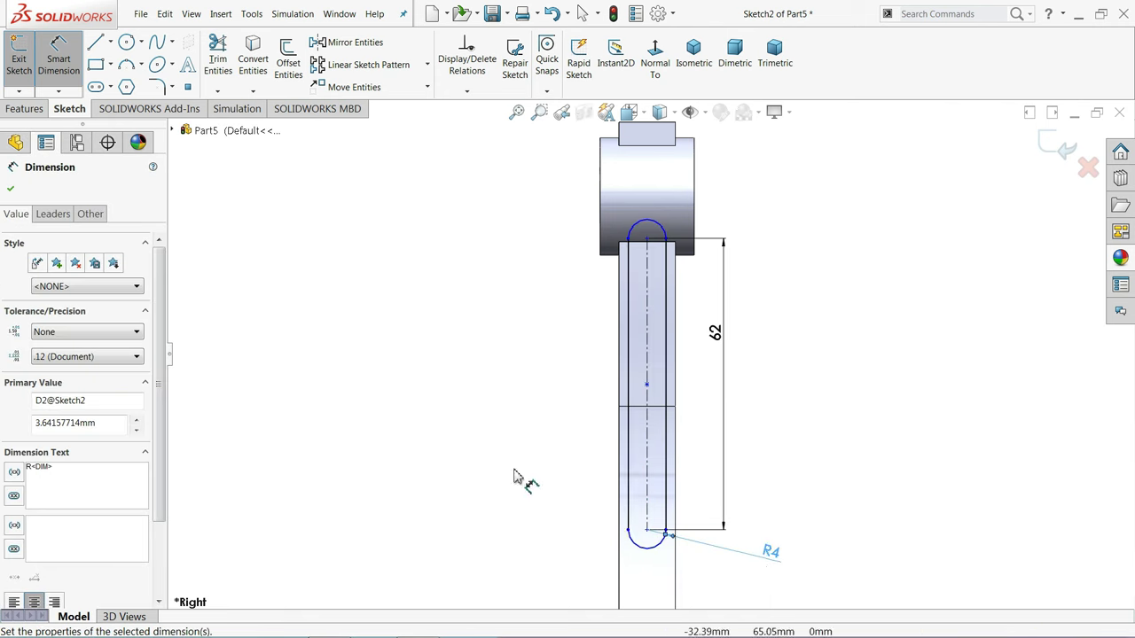
- Sketch a horizontal centerline across the full width of the small-end boss at its mid-height
left_click(110, 41)
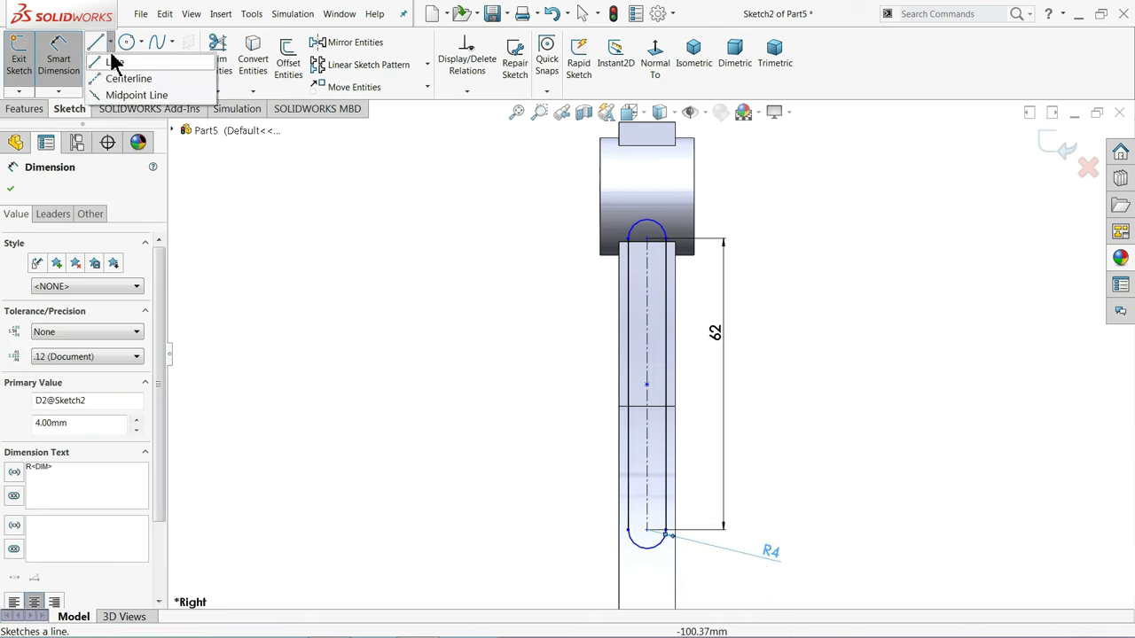
left_click(129, 79)
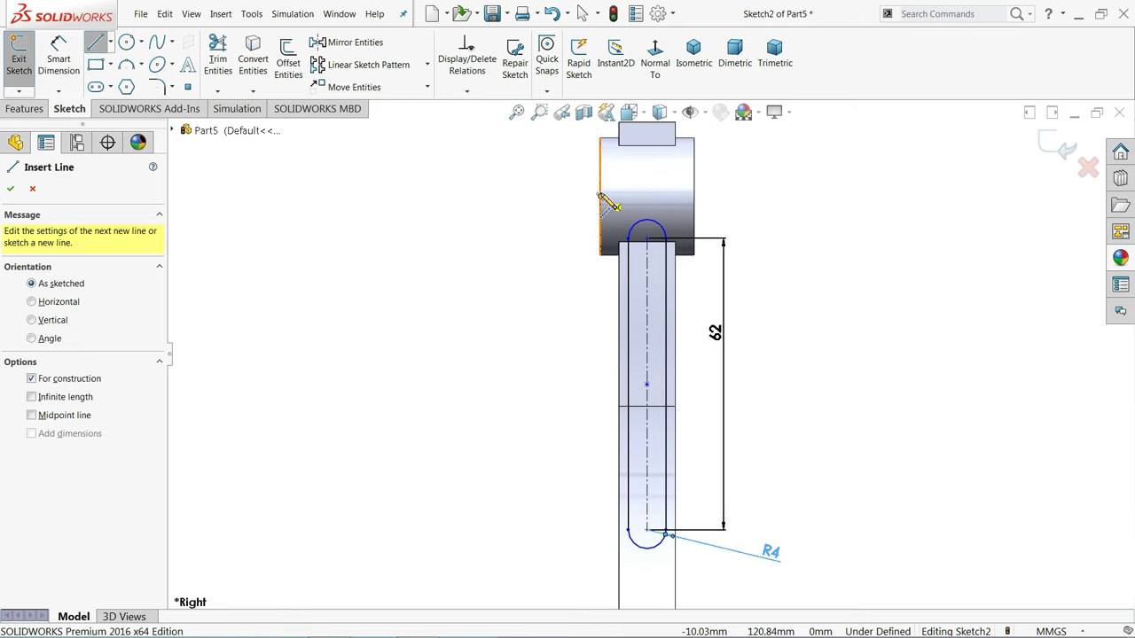
left_click_drag(600, 195, 694, 196)
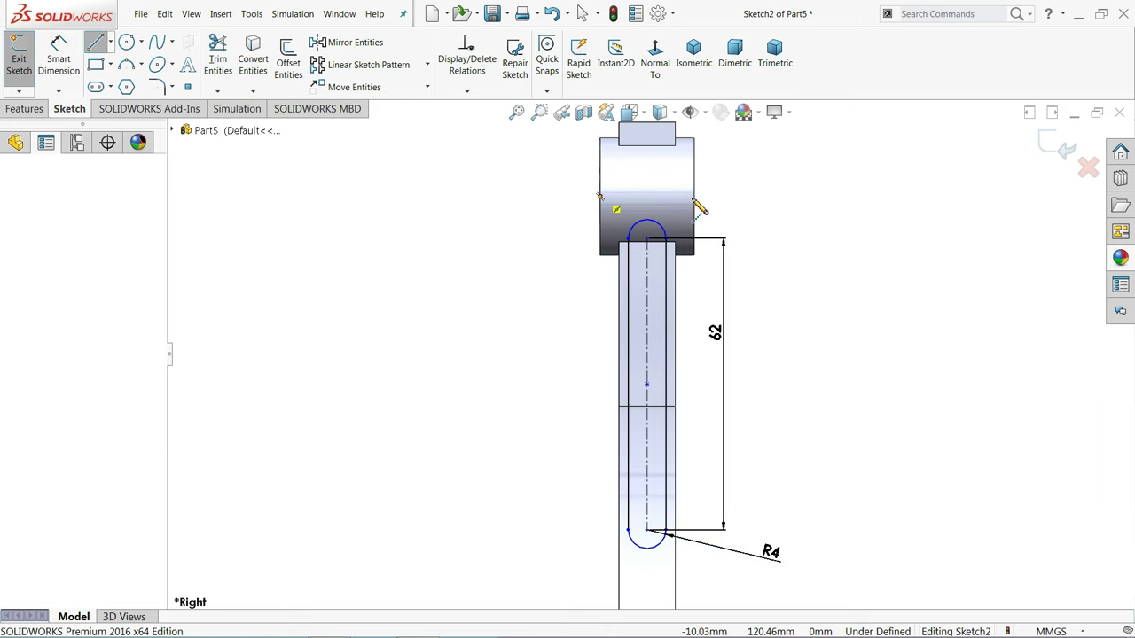
right_click(718, 186)
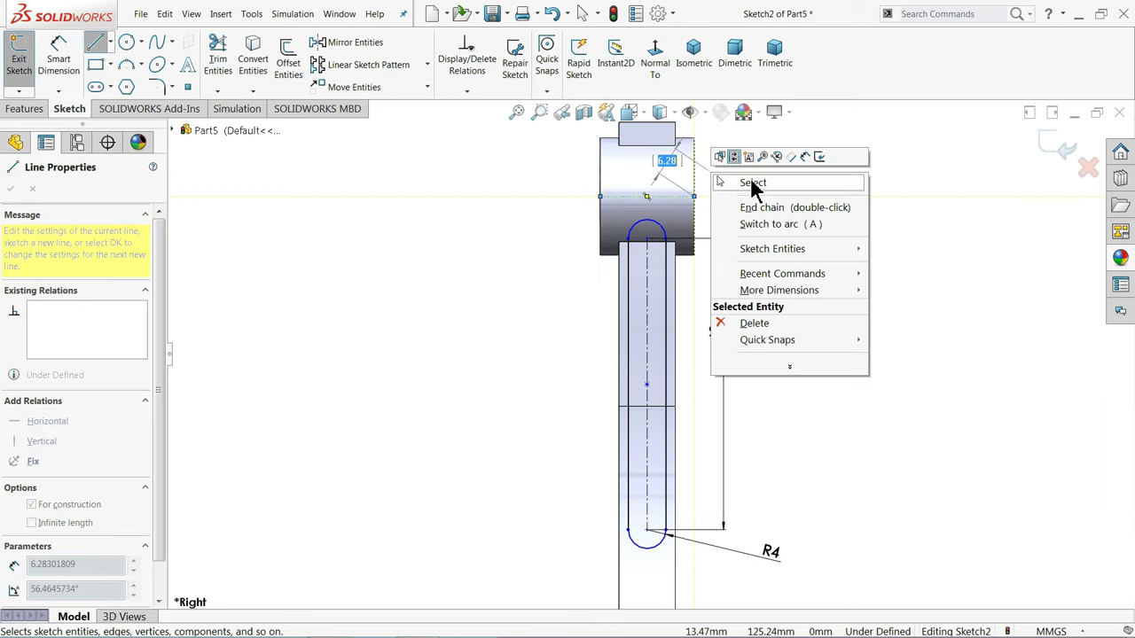
left_click(752, 183)
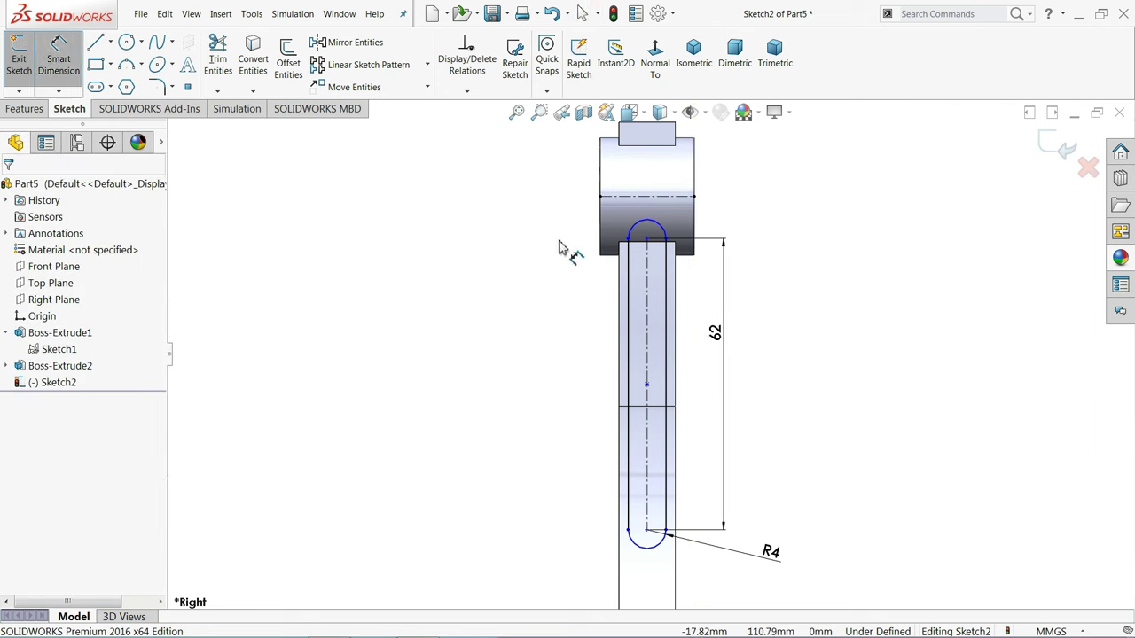
- Dimension the distance between the boss centerline and the slot's upper arc centre as 20 mm
left_click(633, 208)
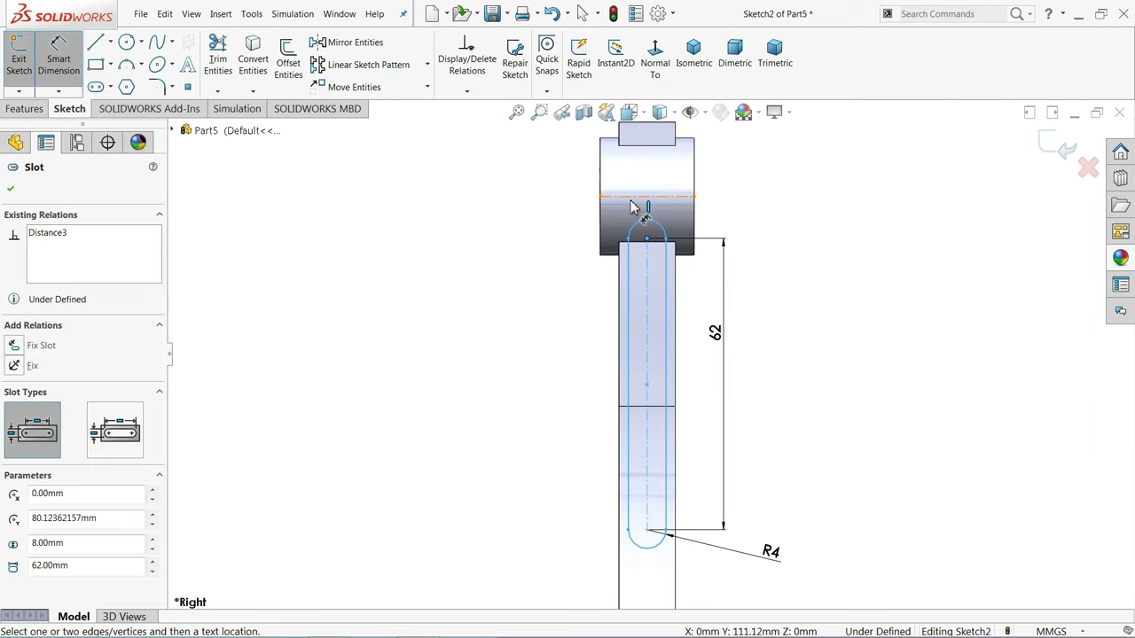
left_click(633, 197)
left_click(556, 221)
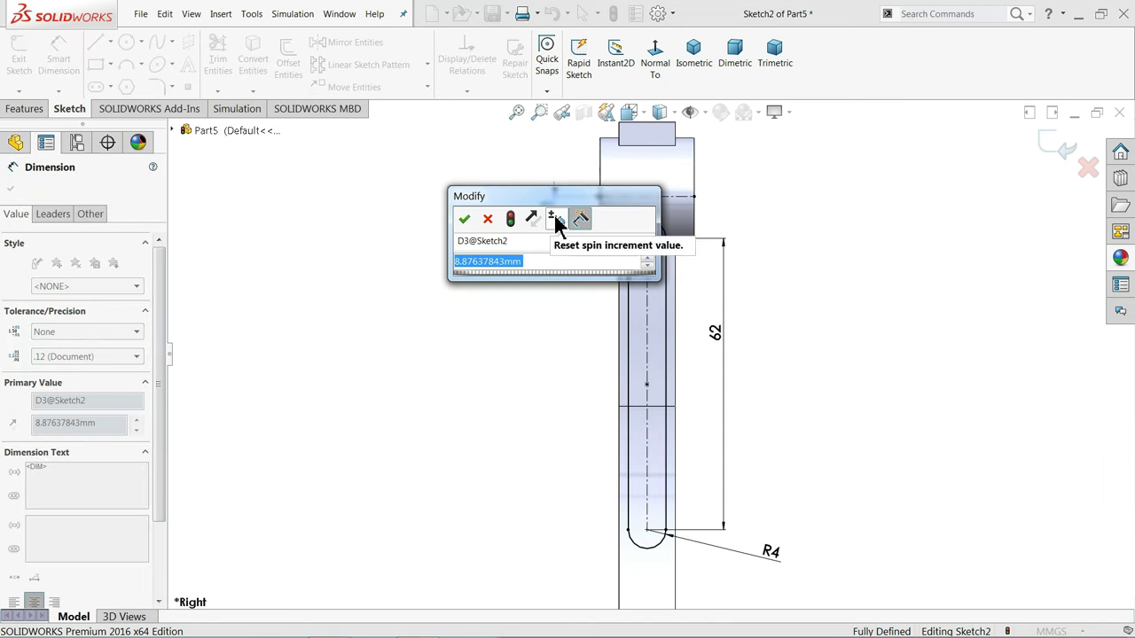
type("20")
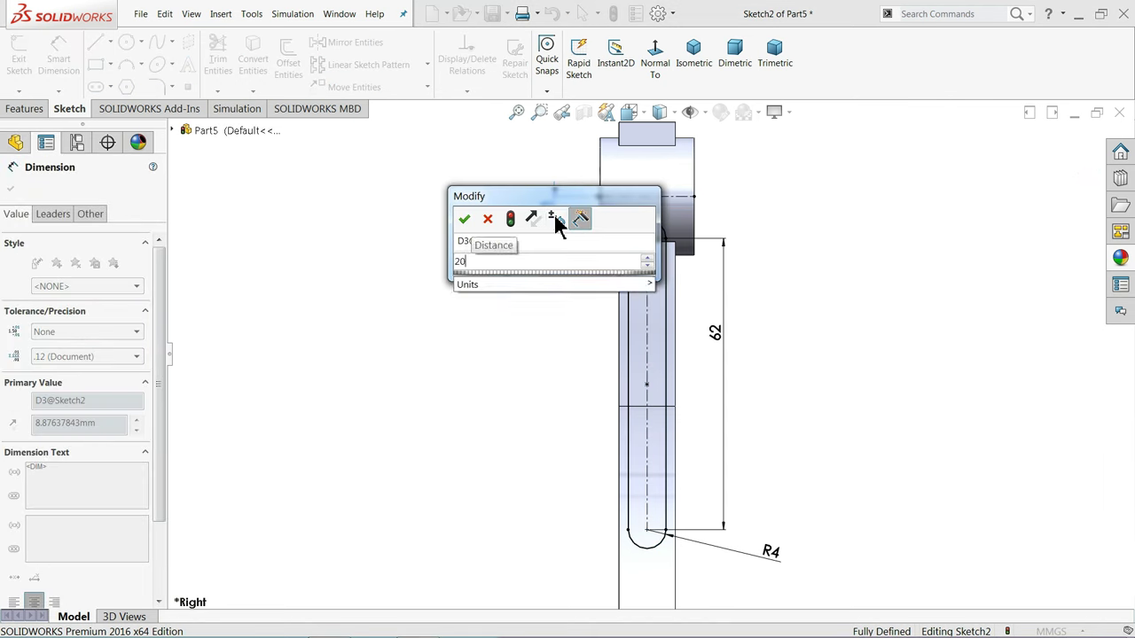
key("Return")
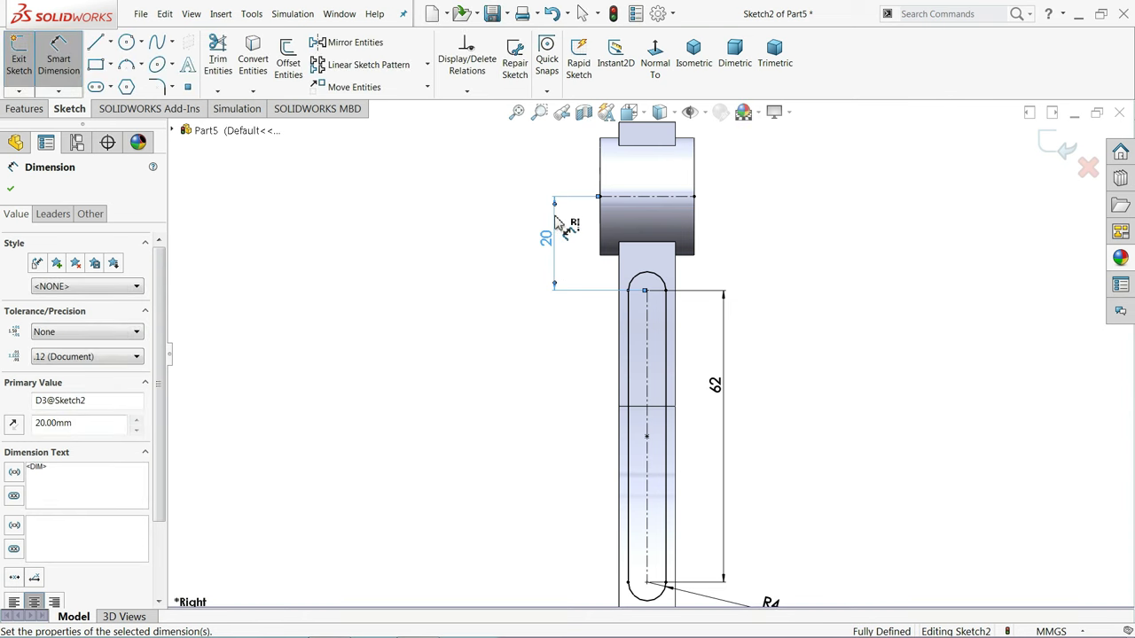
- Start an Extruded Cut of the slot sketch in the reversed direction, beginning at a 6 mm offset from the sketch plane
scroll(594, 319, "up", 2)
scroll(611, 376, "down", 1)
scroll(612, 386, "down", 1)
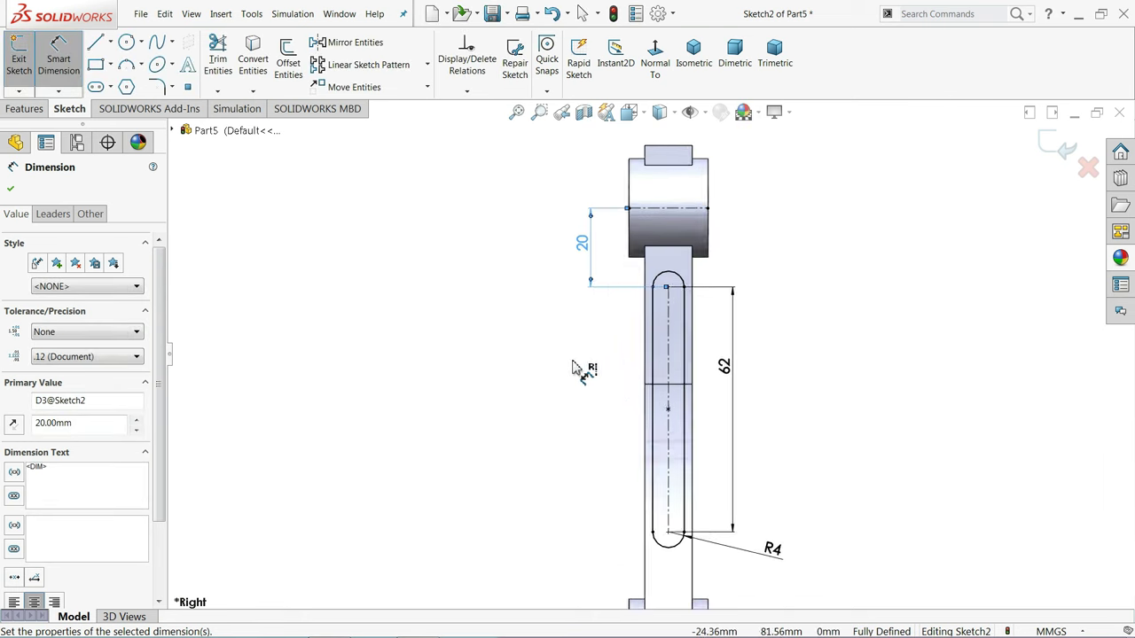
scroll(577, 368, "up", 2)
mouse_move(580, 372)
middle_mouse_down()
mouse_move(628, 366)
mouse_move(574, 379)
mouse_move(600, 370)
mouse_move(636, 402)
middle_mouse_up()
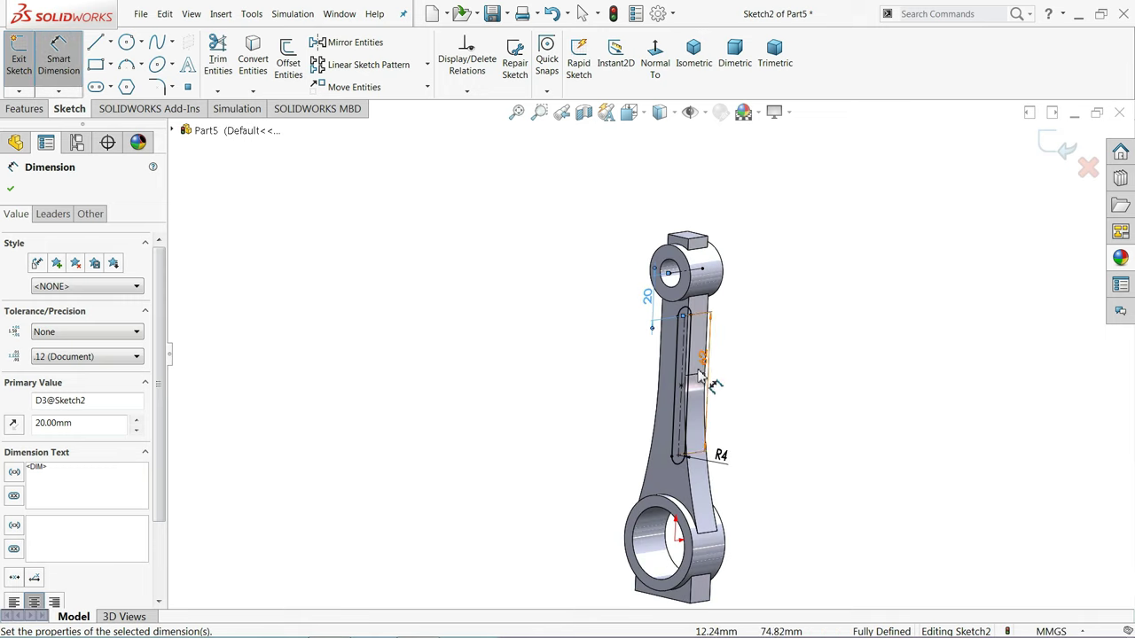
scroll(700, 374, "down", 3)
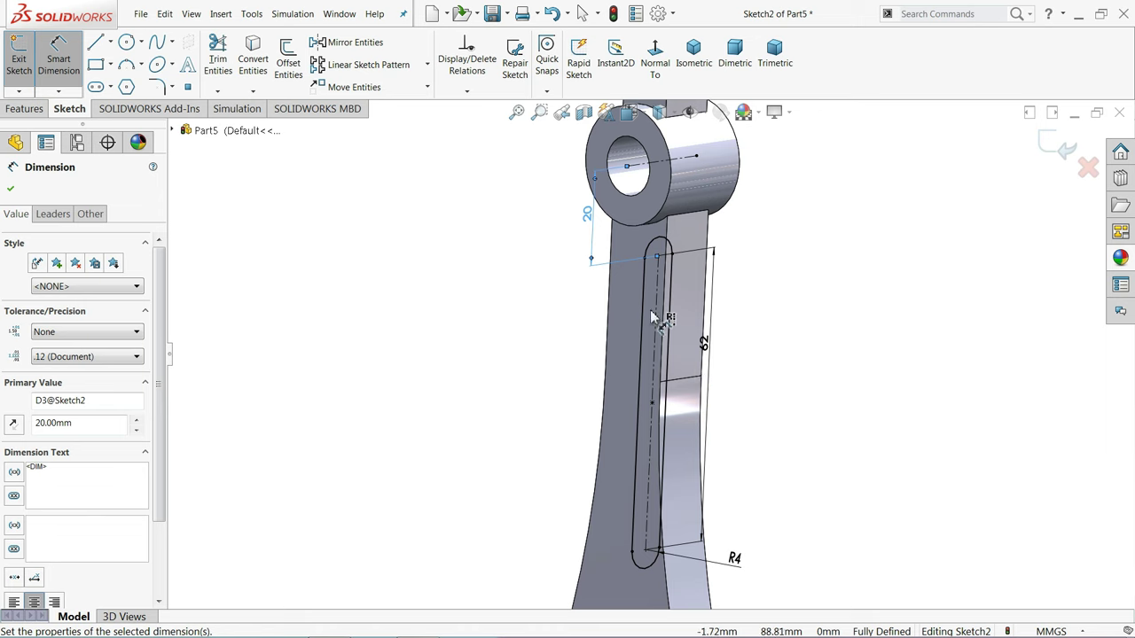
left_click(25, 108)
left_click(224, 62)
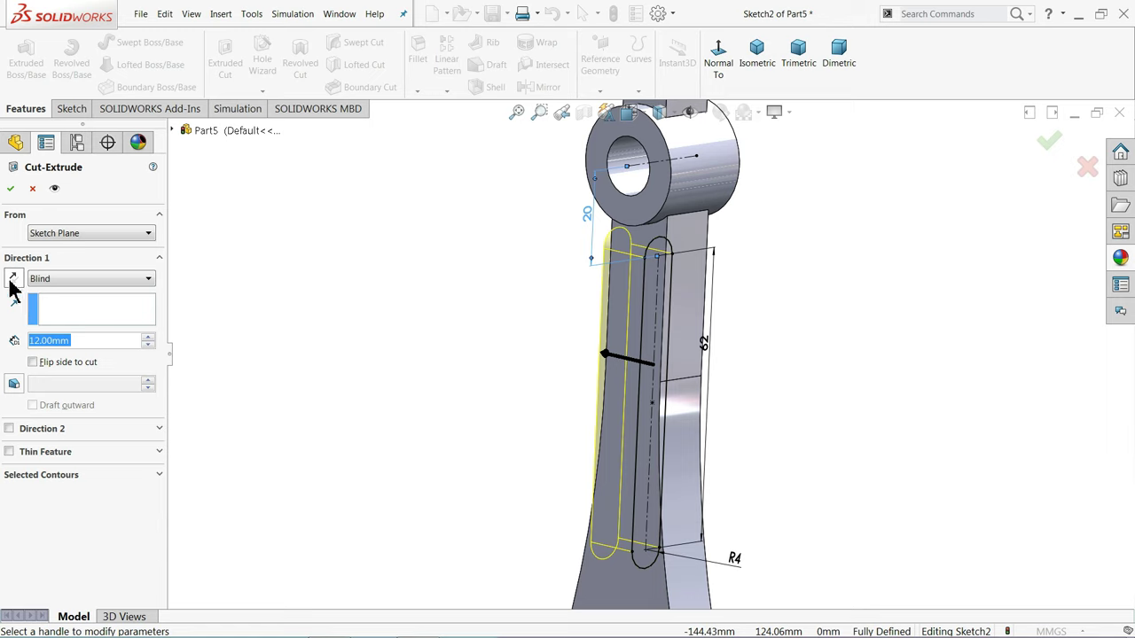
left_click(13, 278)
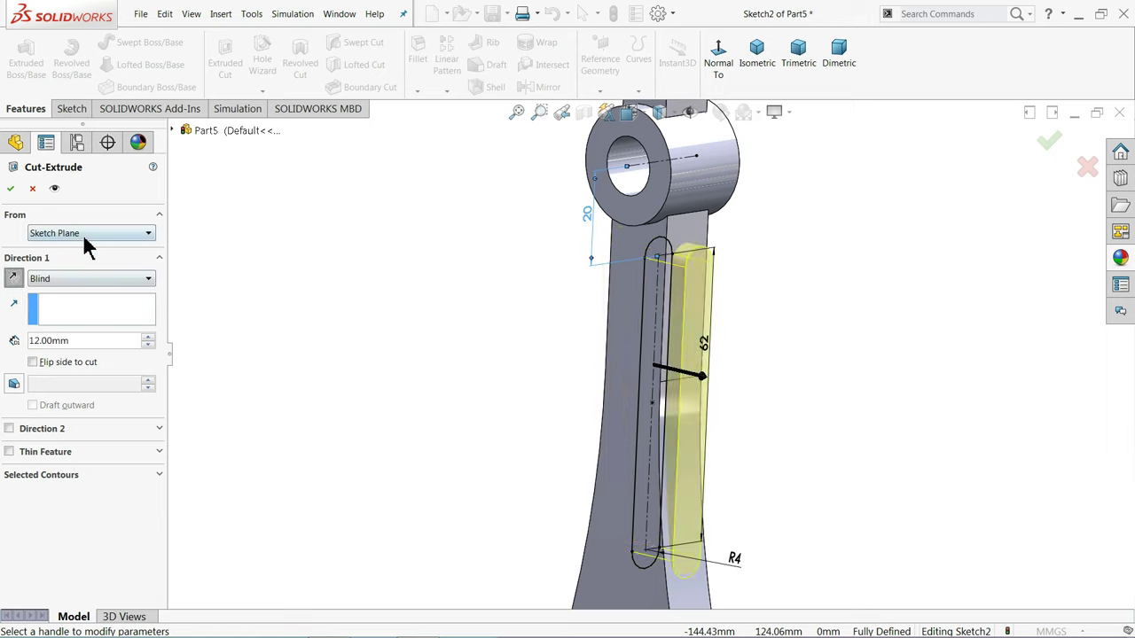
left_click(86, 235)
left_click(45, 292)
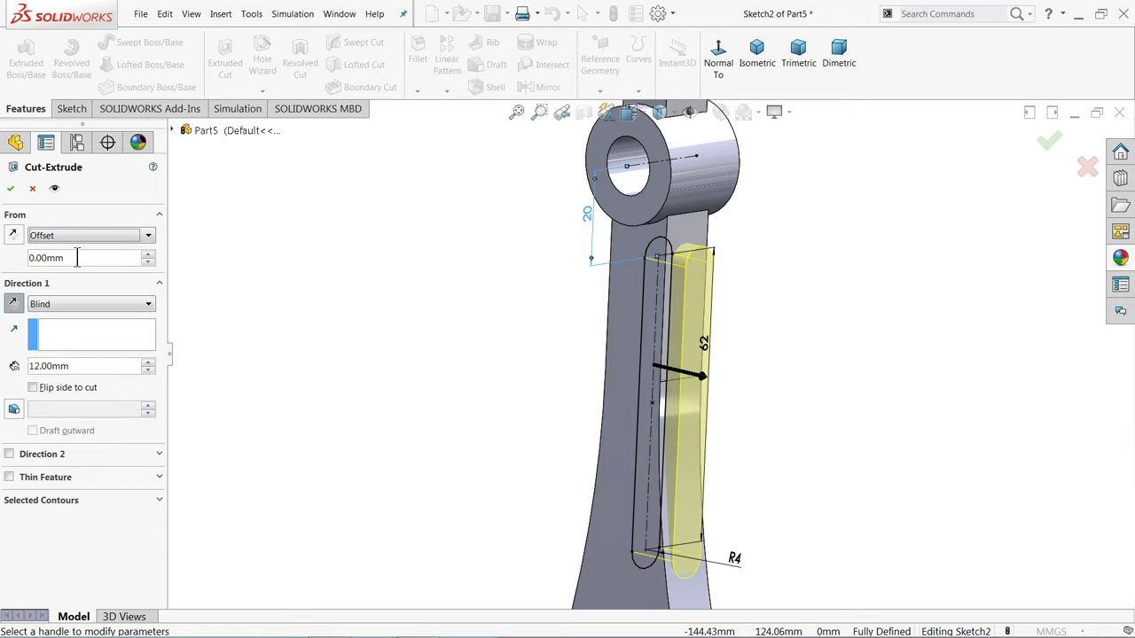
left_click_drag(86, 258, 7, 266)
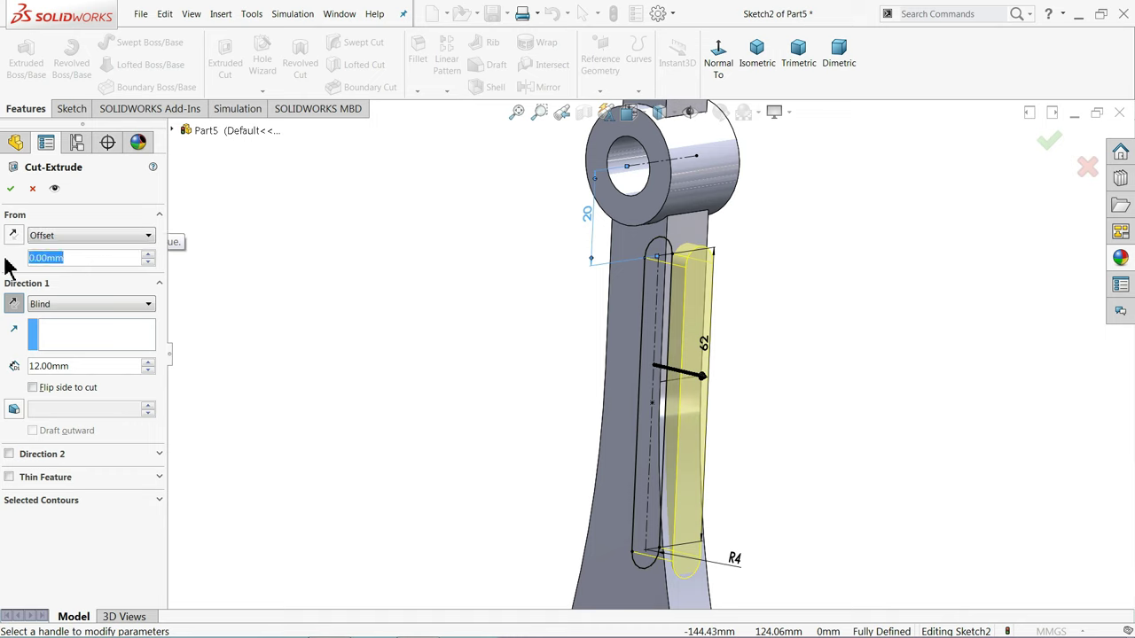
type("6")
key("Return")
- Set the slot cut's end condition to Through All and complete the cut
middle_click_drag(450, 344, 466, 322)
scroll(642, 337, "down", 2)
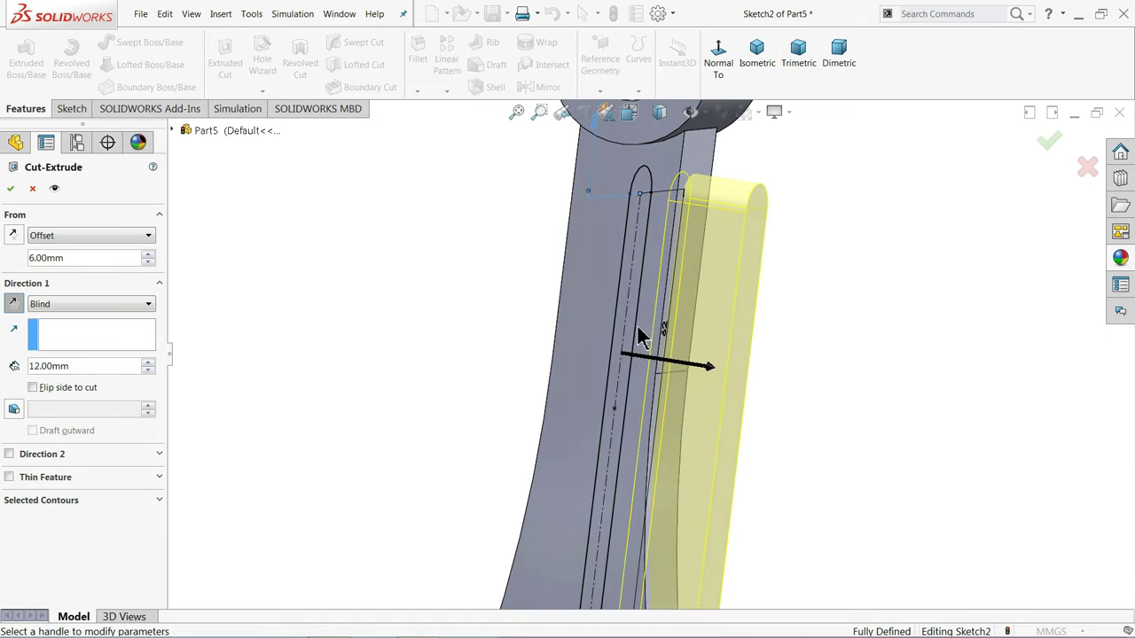
scroll(727, 319, "up", 2)
scroll(714, 435, "down", 1)
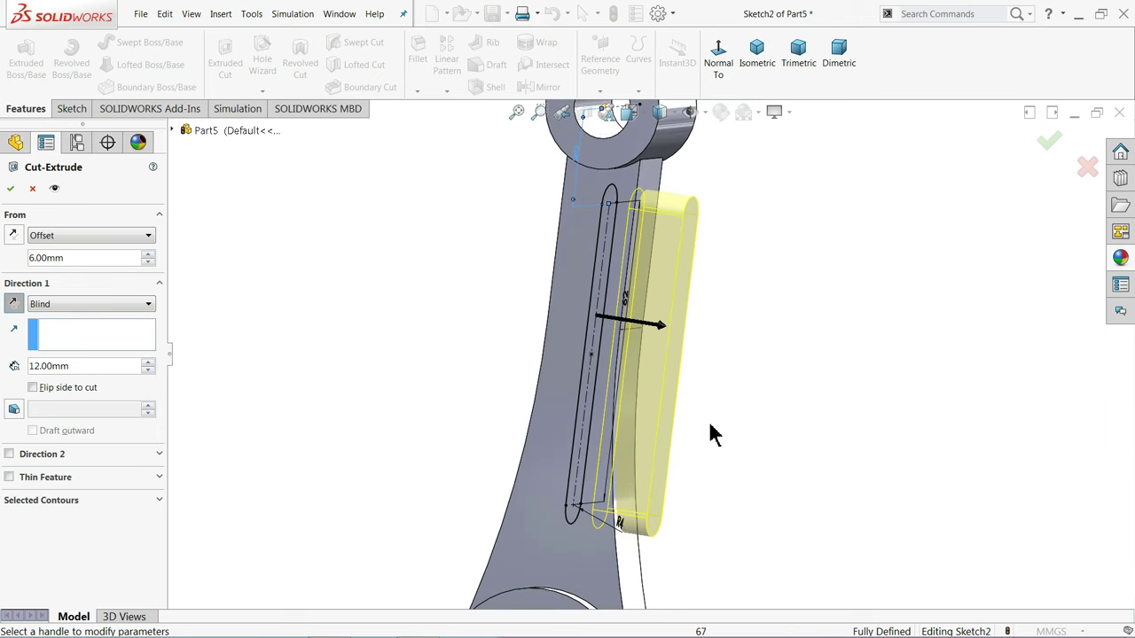
left_click(53, 305)
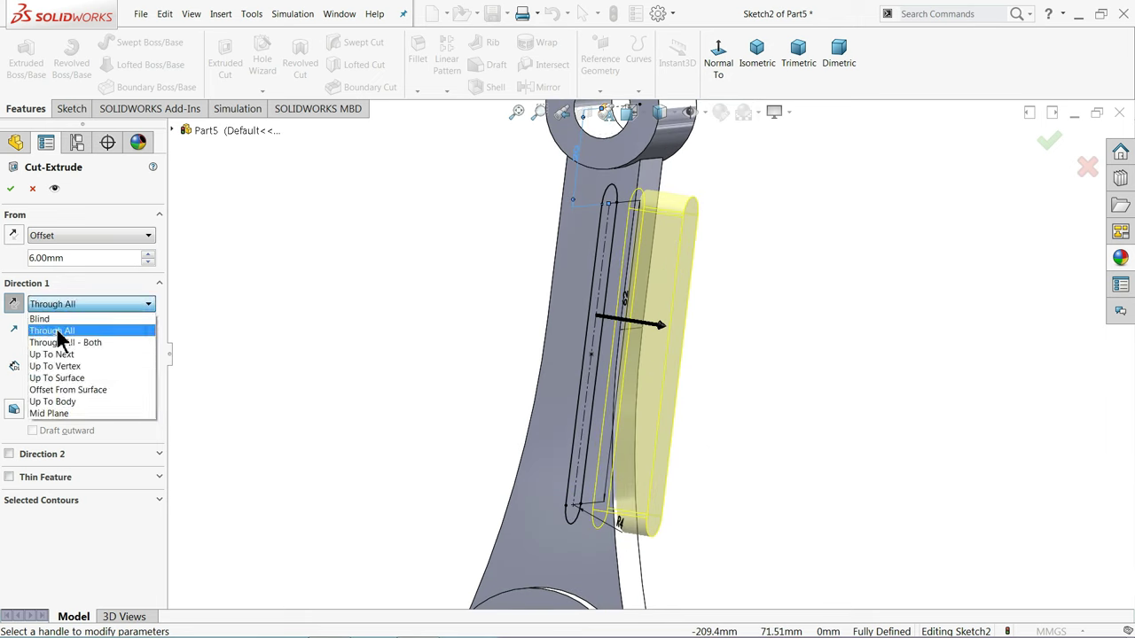
left_click(57, 332)
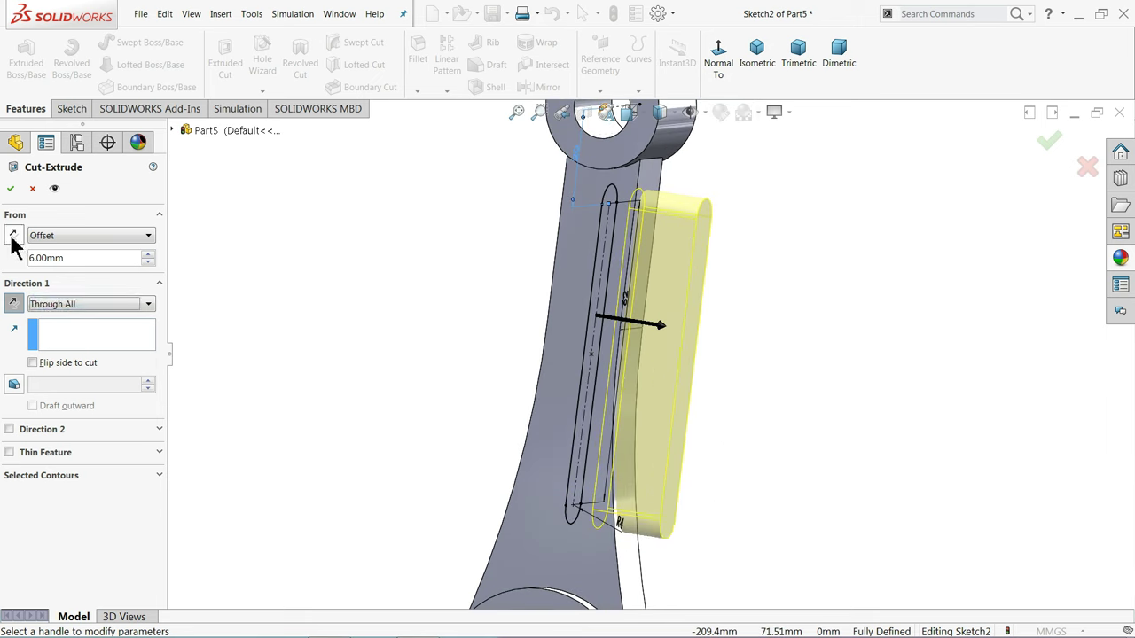
left_click(11, 190)
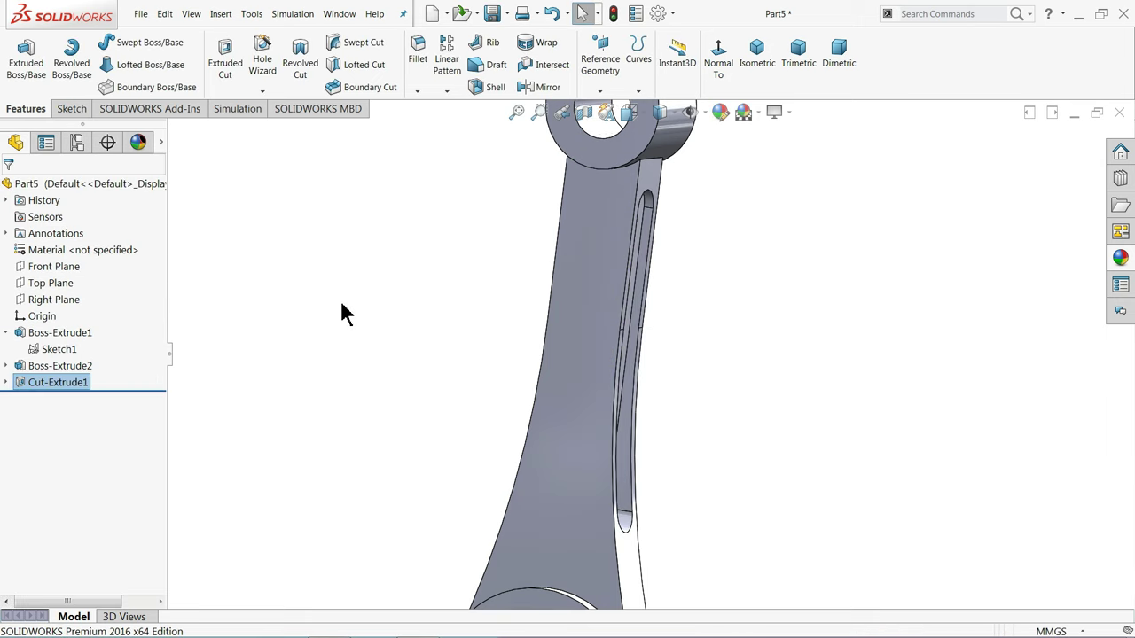
- Reuse the first cut's slot sketch for a second Extruded Cut starting at a 6 mm offset
middle_click_drag(275, 296, 304, 325)
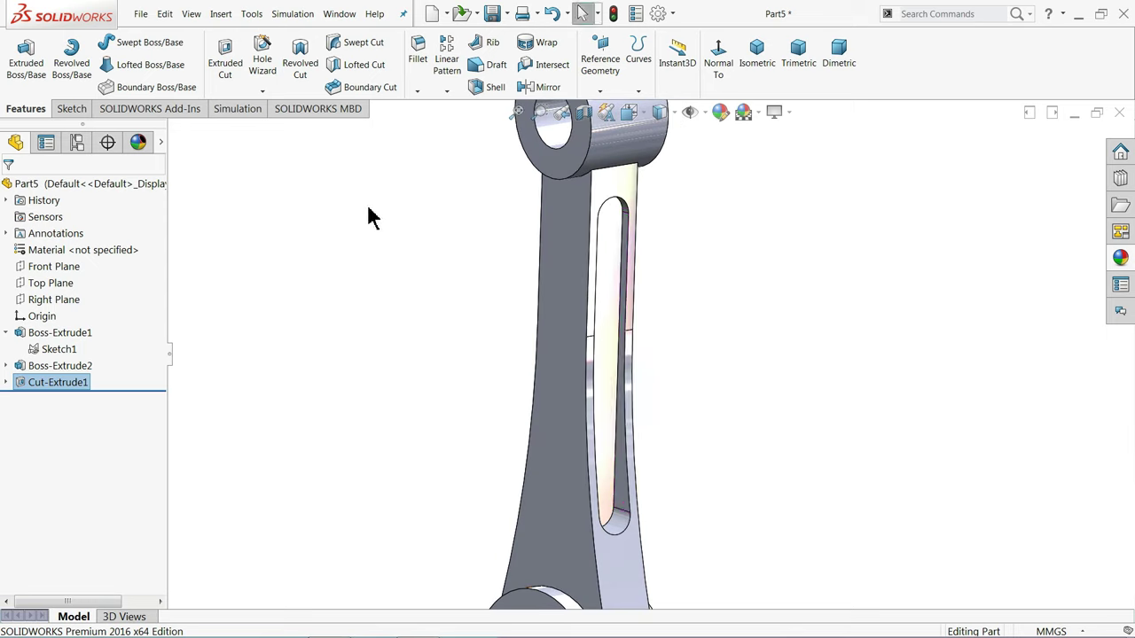
left_click(6, 382)
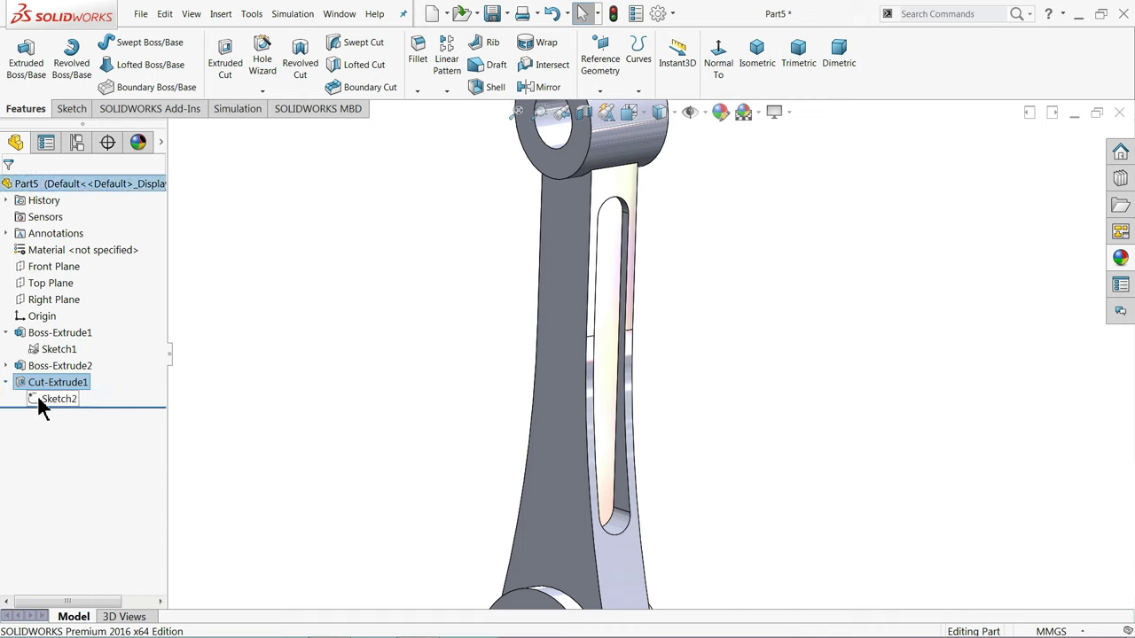
left_click(39, 401)
left_click(226, 58)
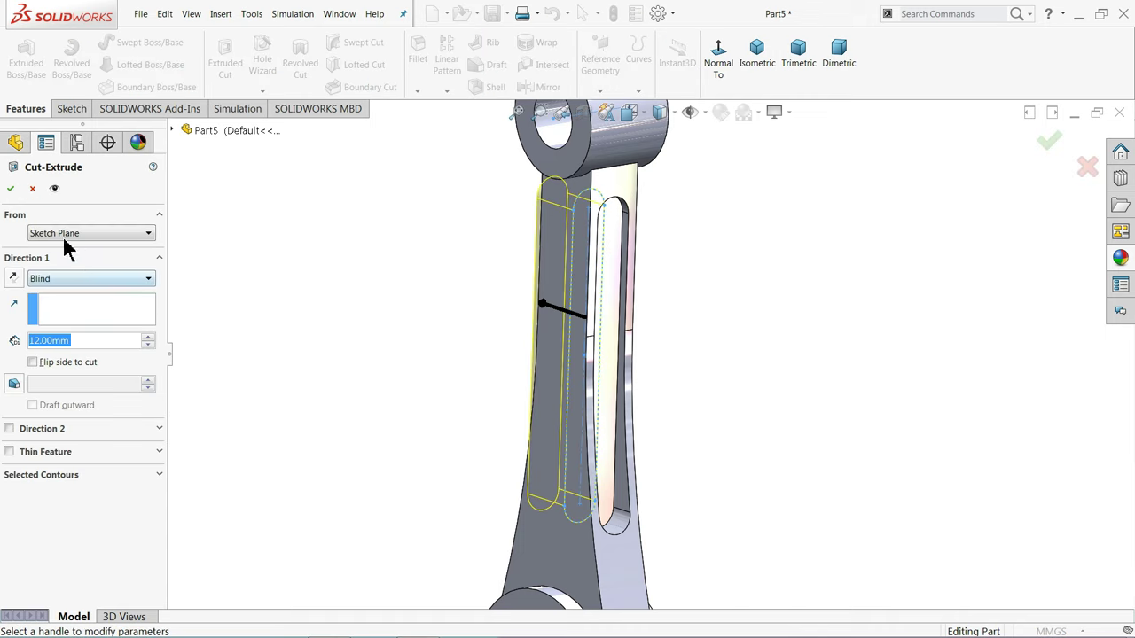
left_click(63, 234)
left_click(44, 284)
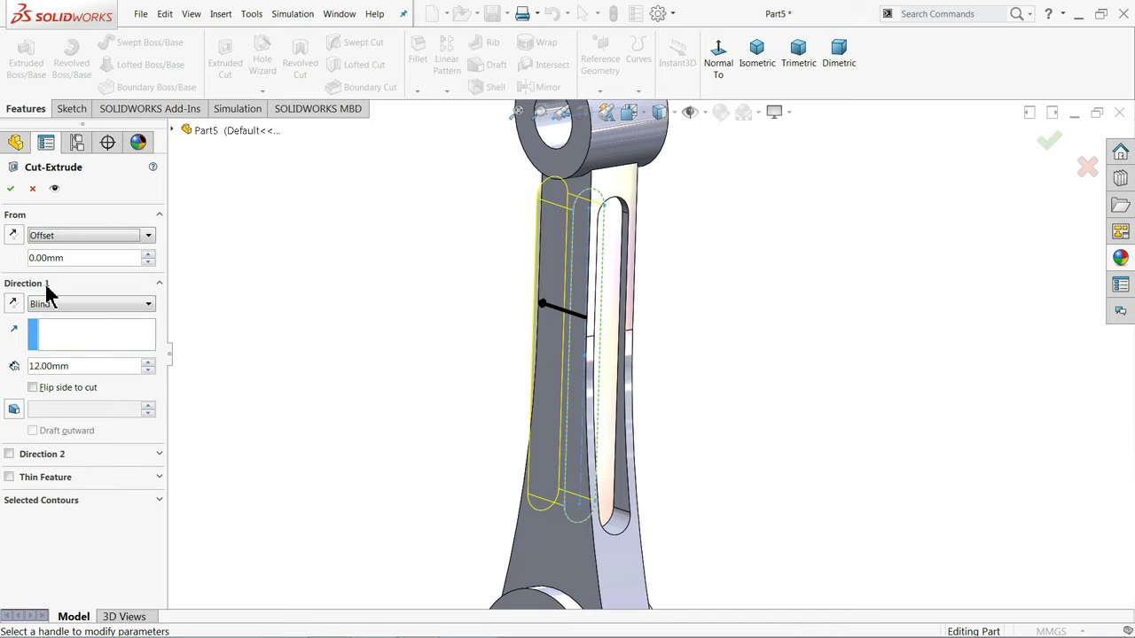
type("6")
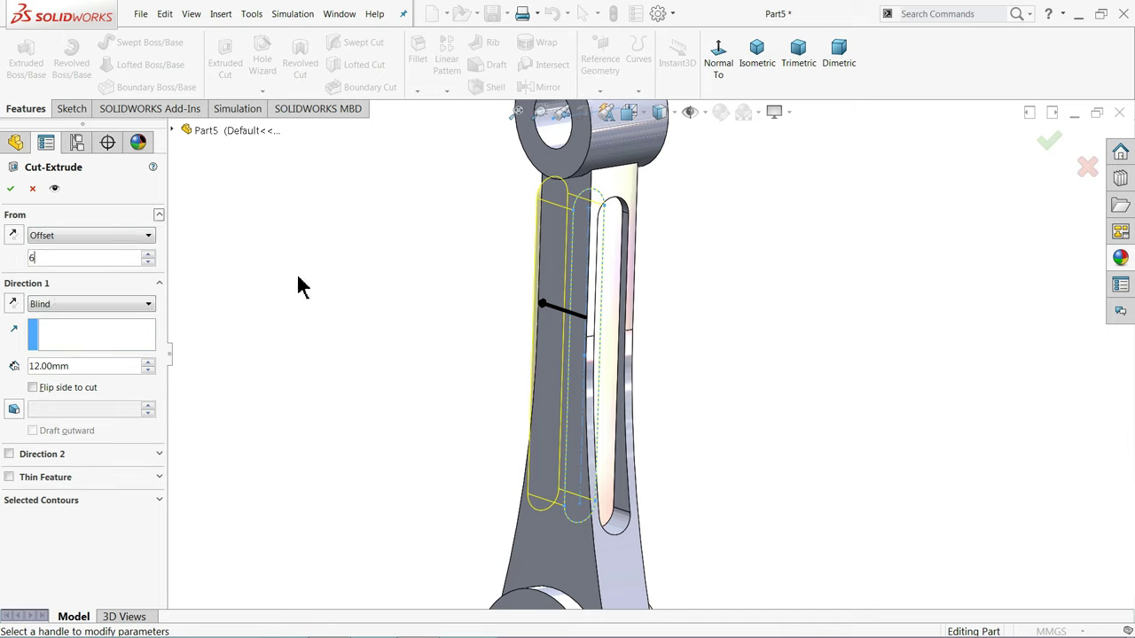
key("Return")
- Set the second cut to Through All, reverse its start offset direction, and complete it on the rod's opposite side
middle_click_drag(310, 276, 336, 301)
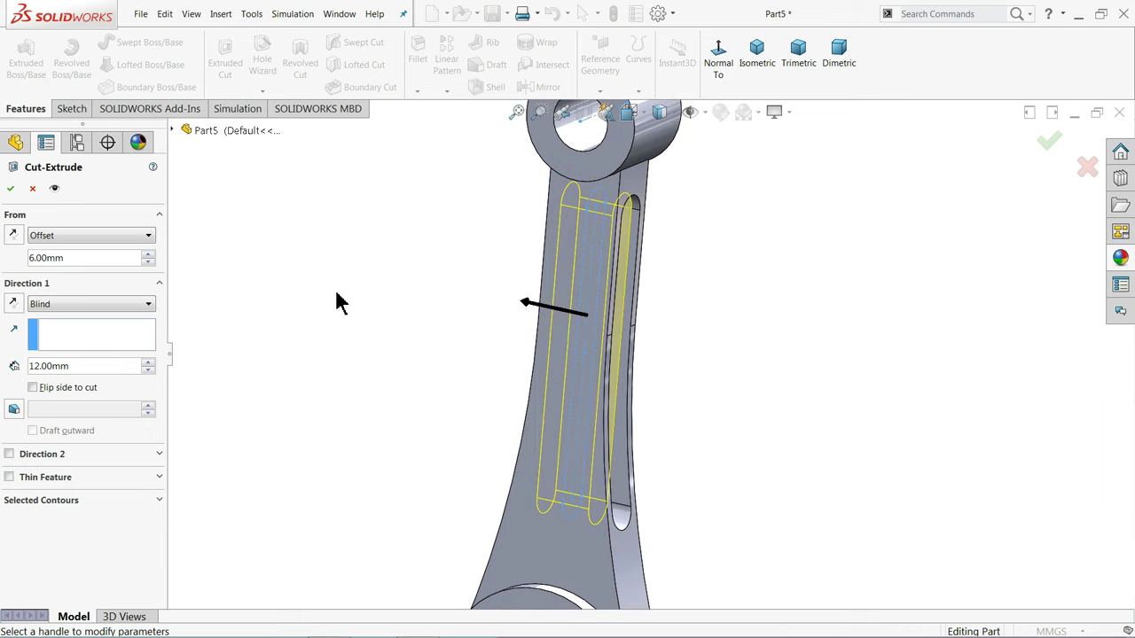
left_click(38, 309)
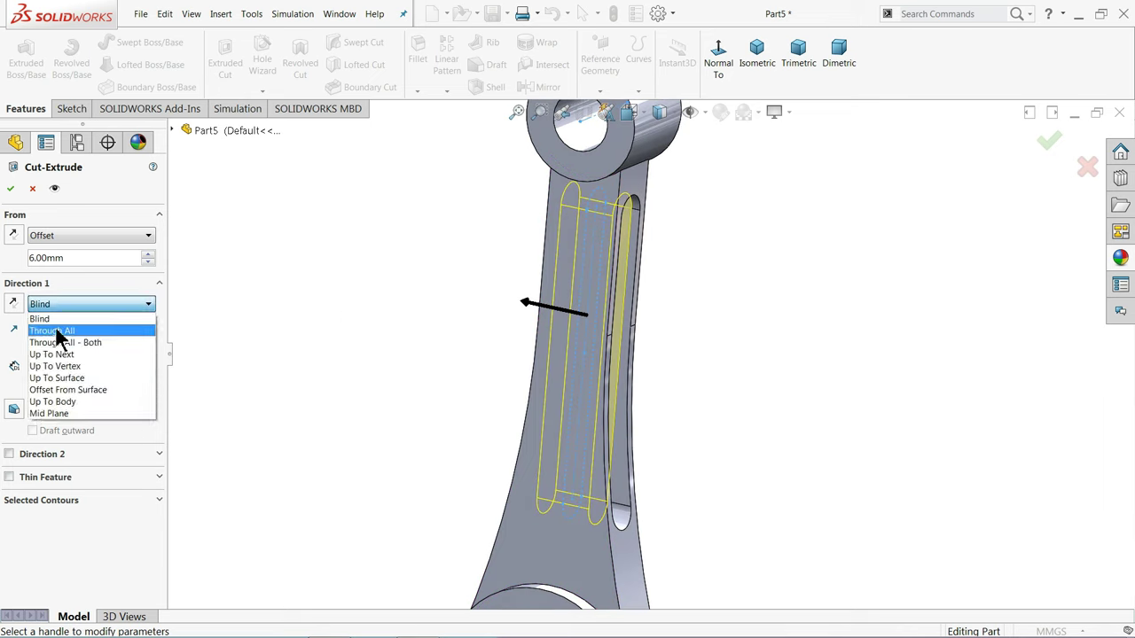
left_click(59, 331)
middle_click_drag(298, 371, 334, 333)
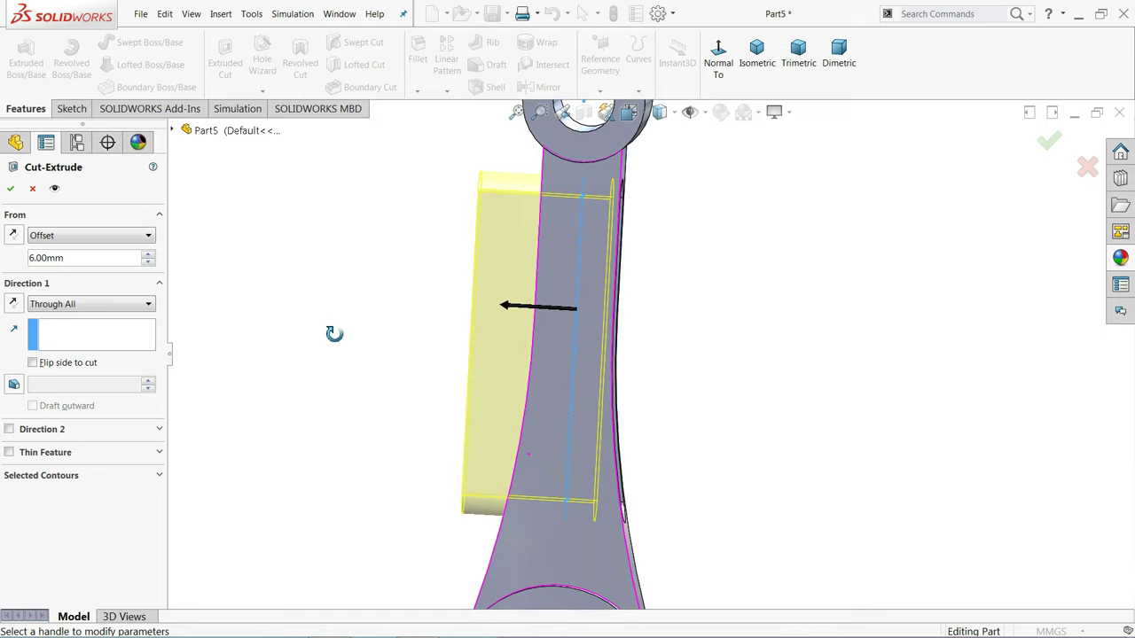
left_click(12, 236)
scroll(559, 355, "down", 2)
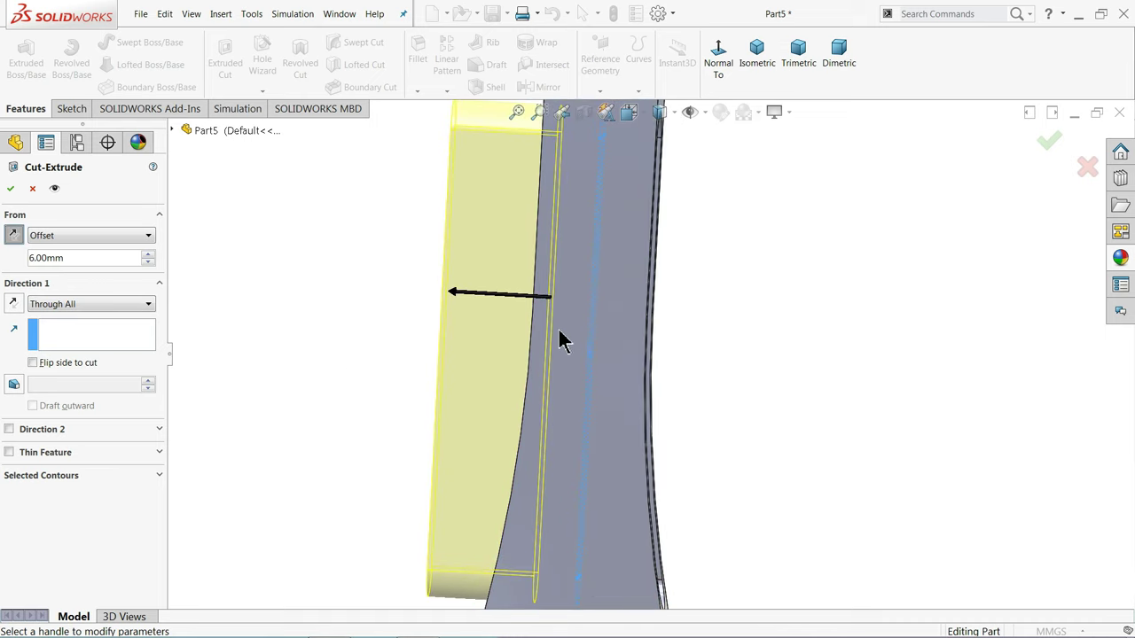
scroll(399, 306, "up", 2)
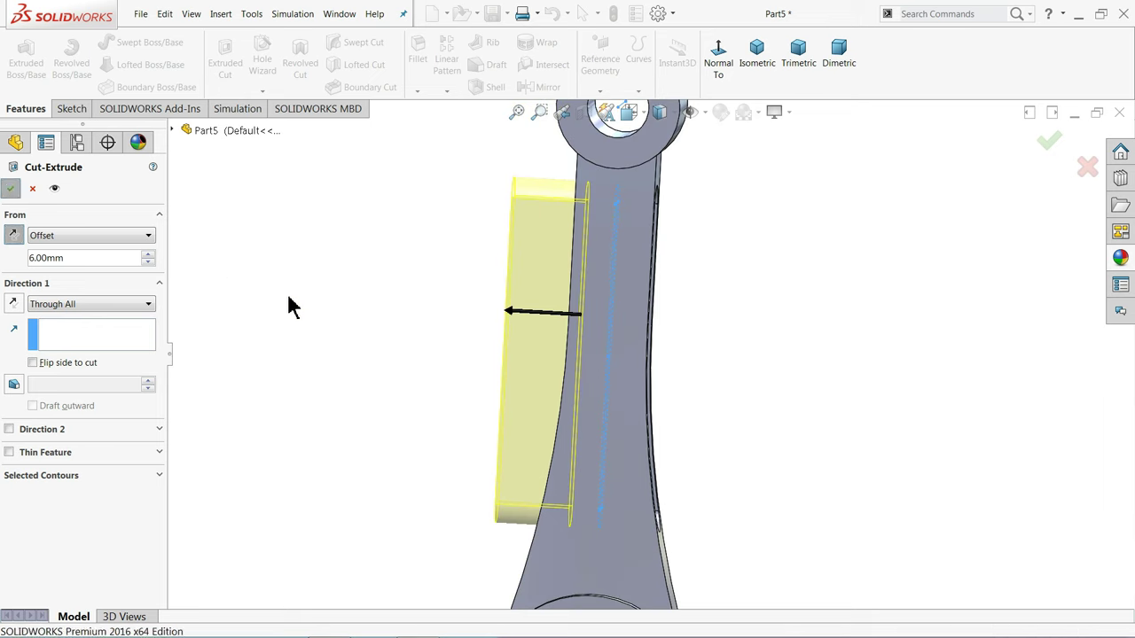
key("Return")
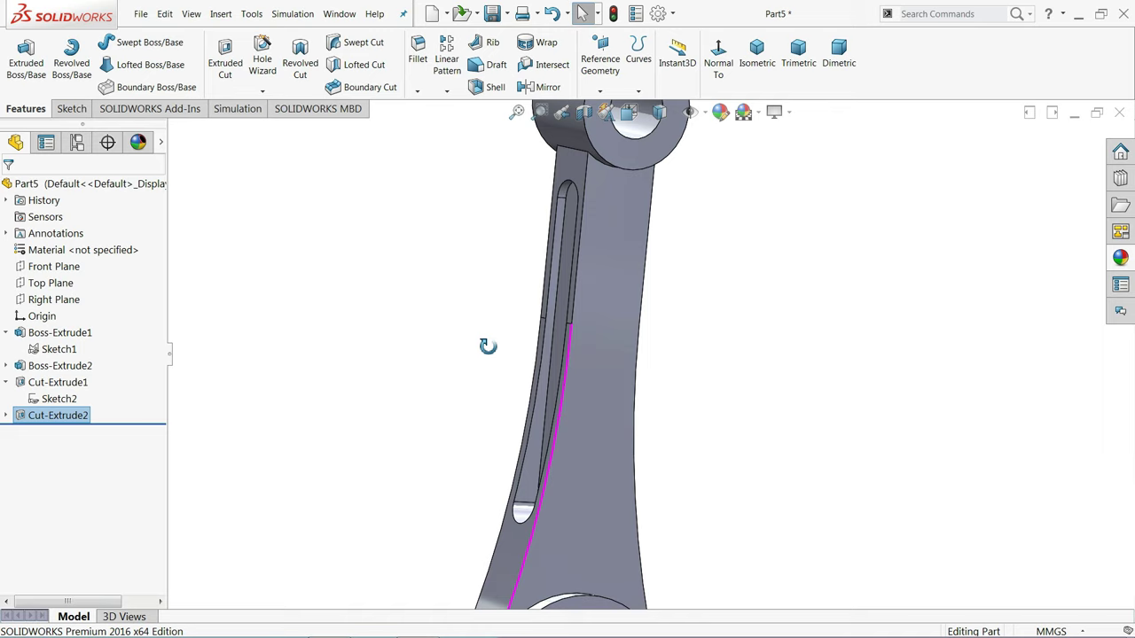
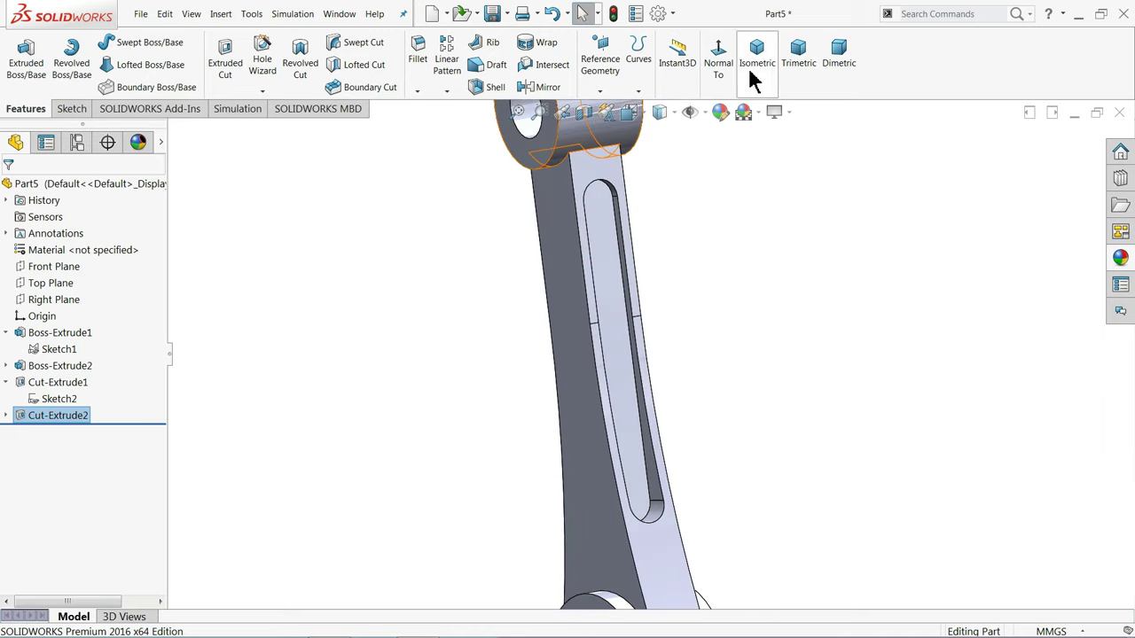
- Apply the polished bronze metal appearance to the whole connecting rod part
left_click(753, 67)
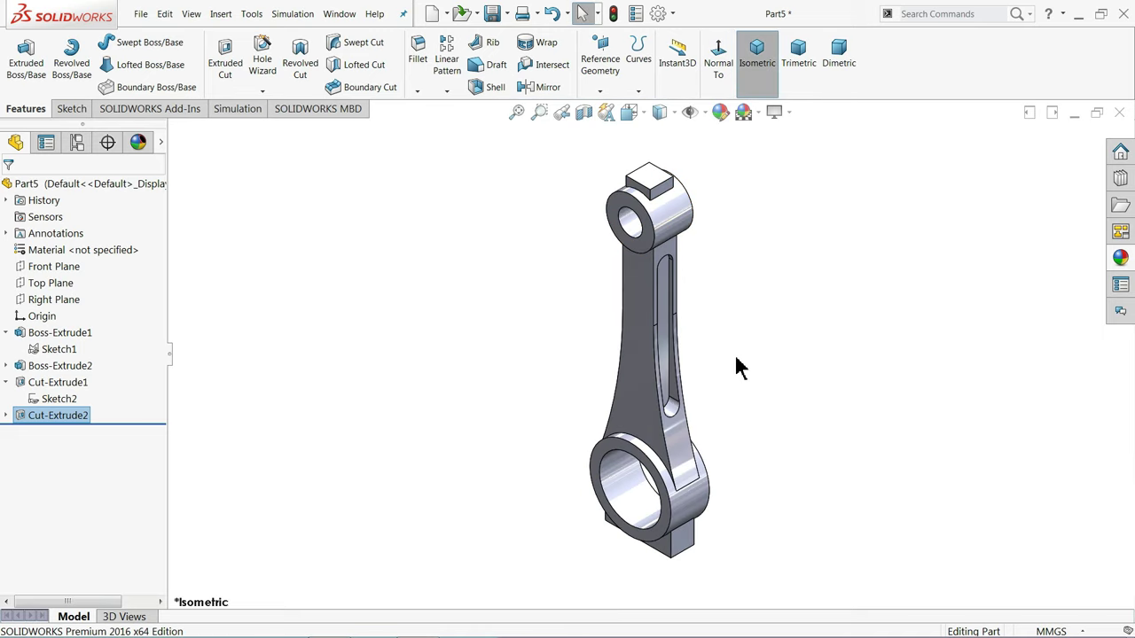
scroll(743, 363, "down", 1)
left_click(41, 187)
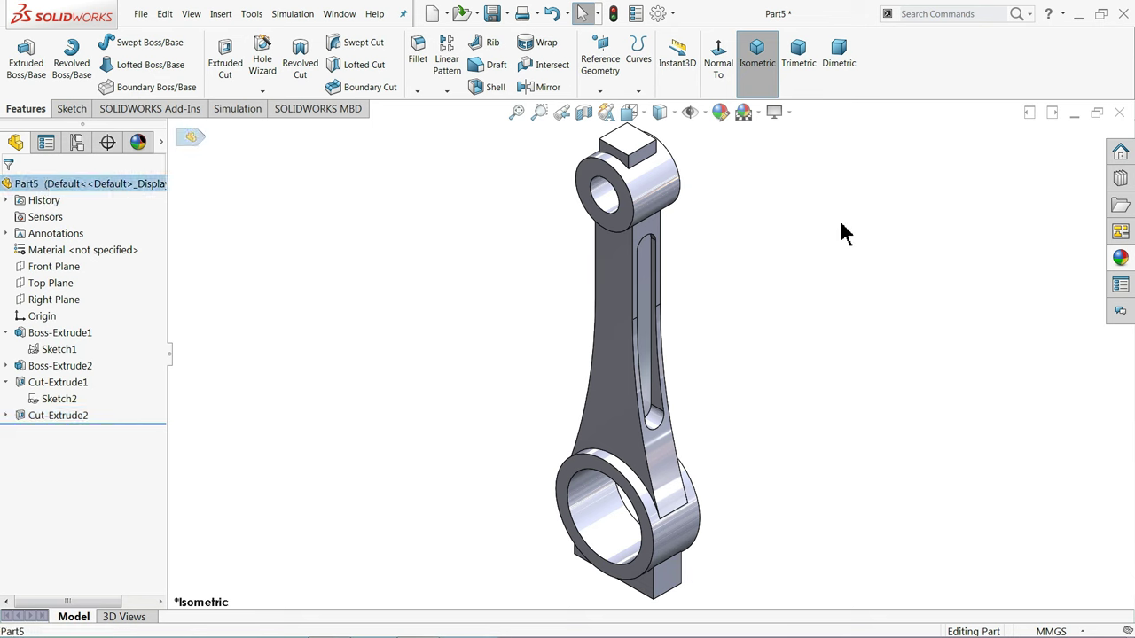
left_click(1120, 258)
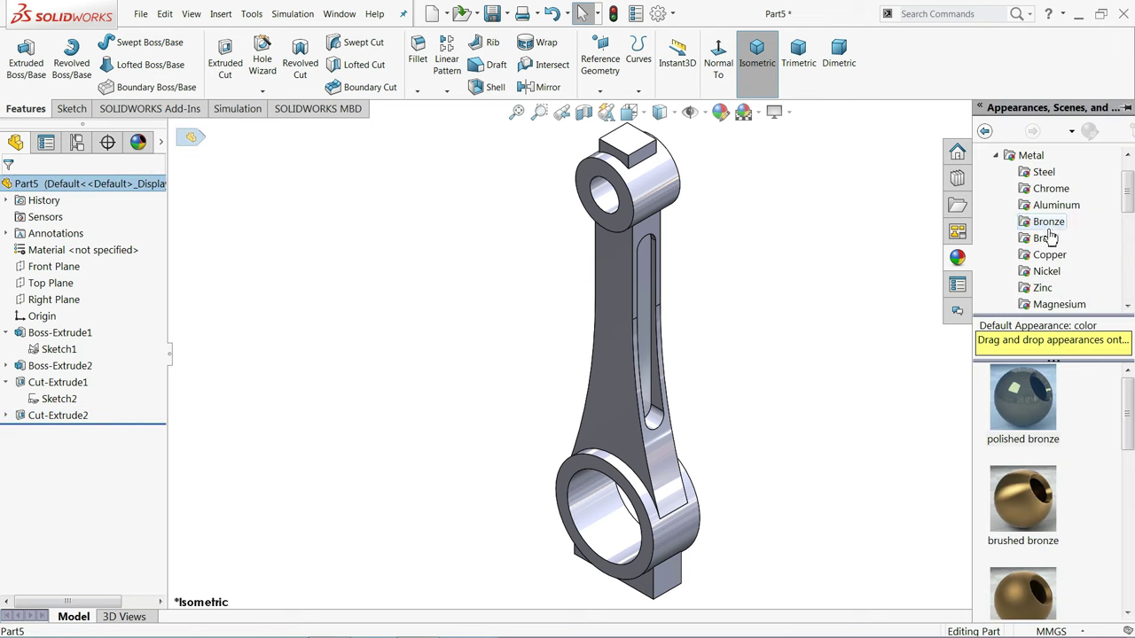
double_click(1033, 408)
mouse_move(772, 354)
middle_mouse_down()
mouse_move(789, 221)
mouse_move(818, 195)
mouse_move(915, 200)
mouse_move(856, 241)
mouse_move(689, 286)
mouse_move(742, 292)
mouse_move(807, 327)
mouse_move(789, 331)
mouse_move(788, 350)
middle_mouse_up()
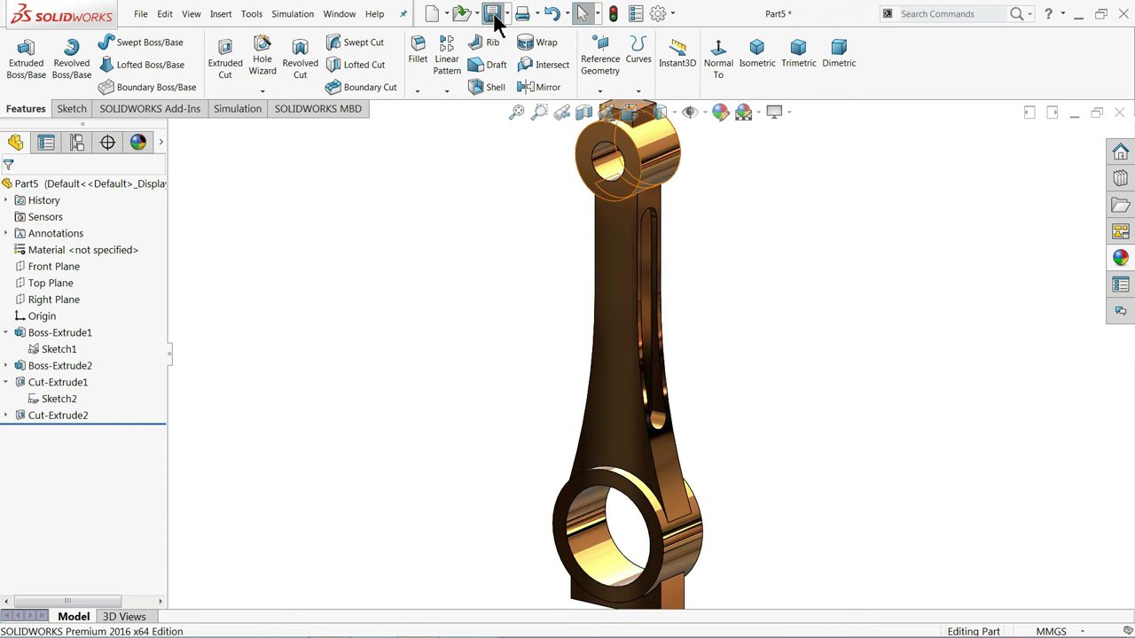
- Save the part in the Engine folder as 3.Connecting rod
key("ctrl+s")
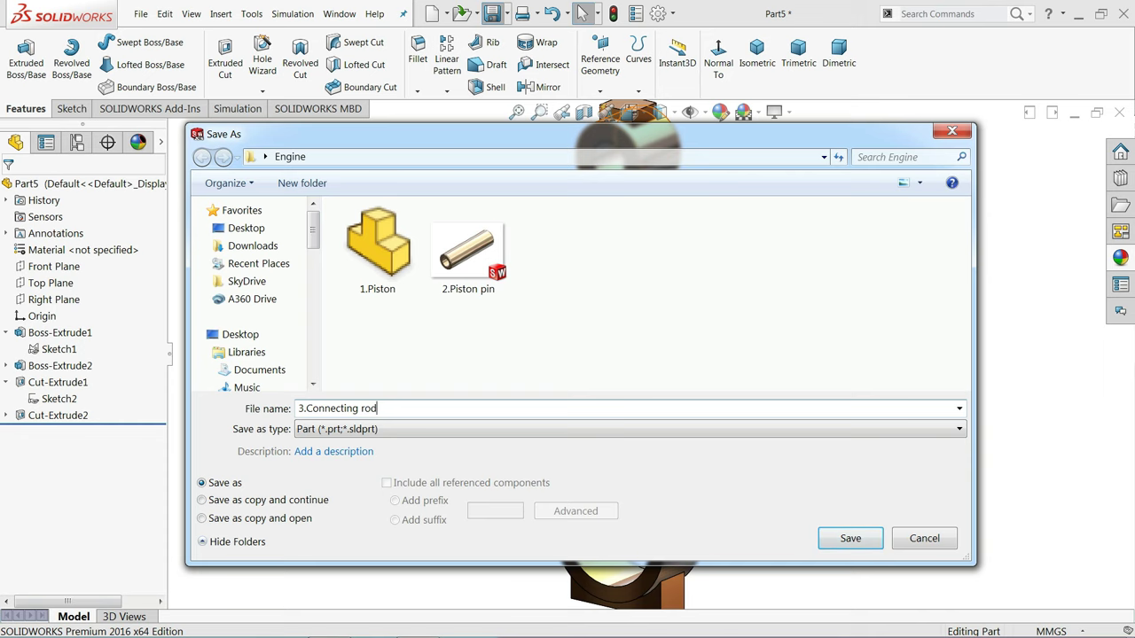
key("Return")
middle_click_drag(460, 322, 677, 281)
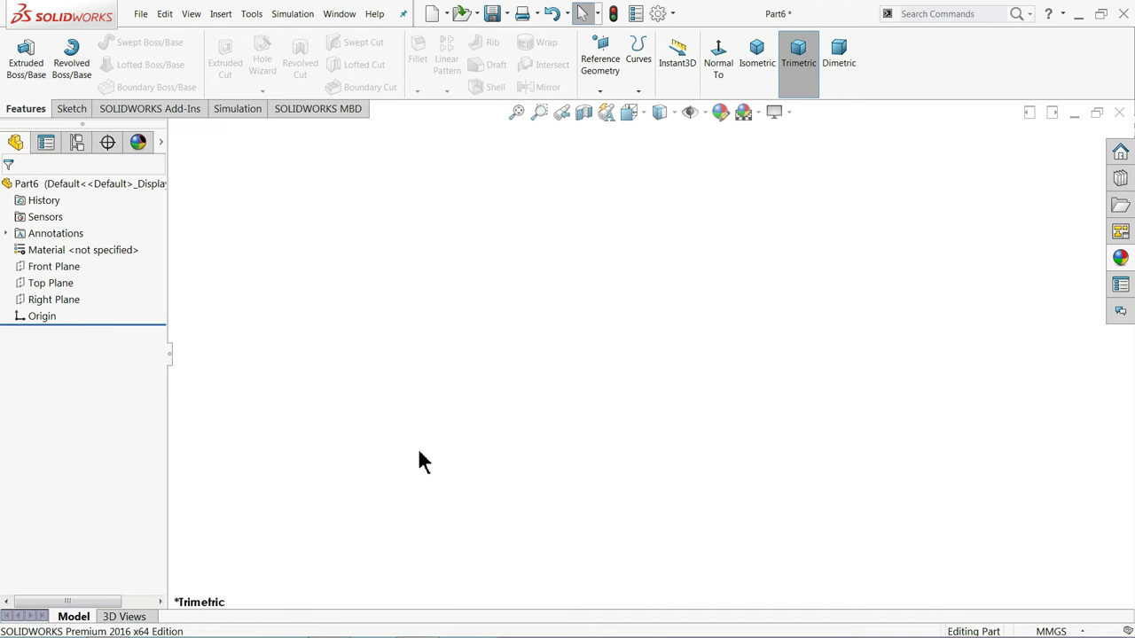
- In the new part, sketch two concentric circles centred on the origin on the Right Plane, the outer about 65 mm in diameter
left_click(72, 108)
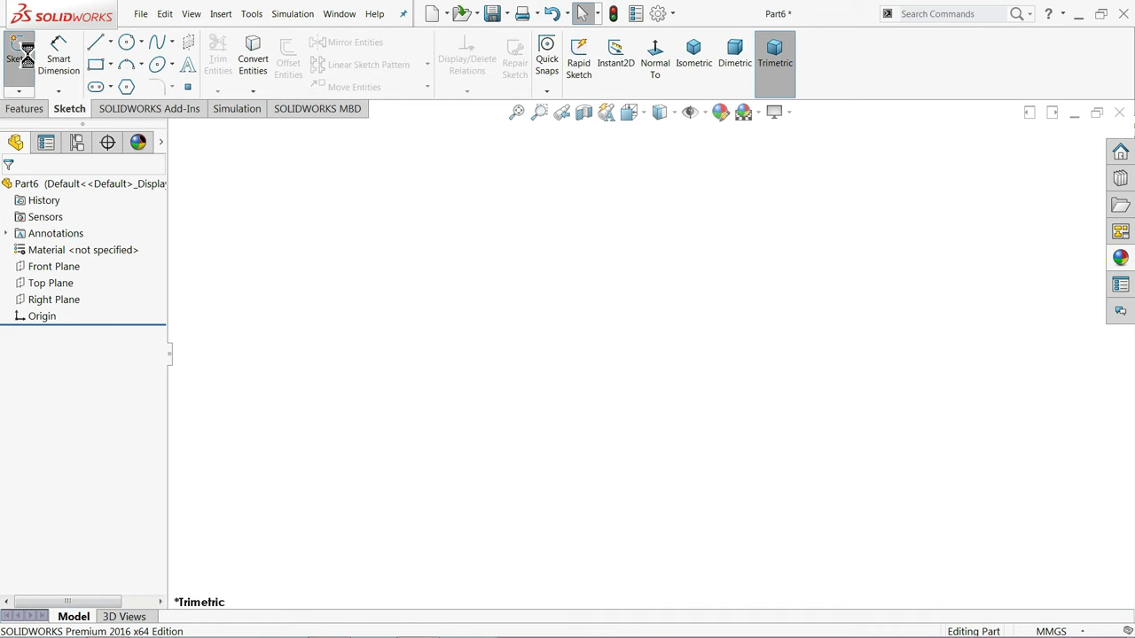
left_click(21, 55)
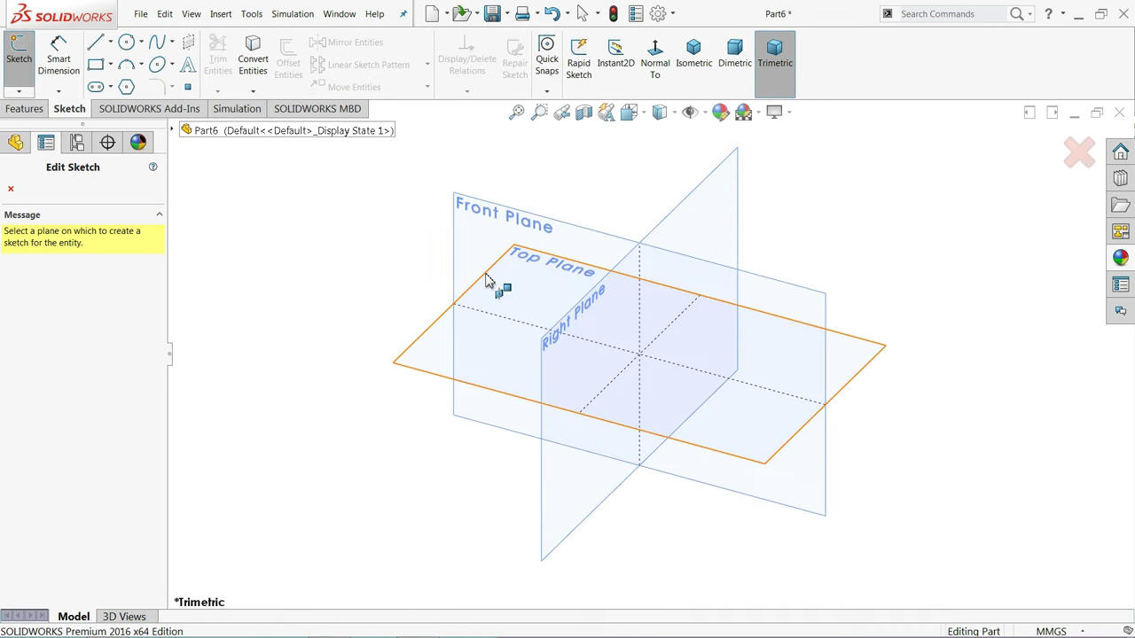
left_click(577, 319)
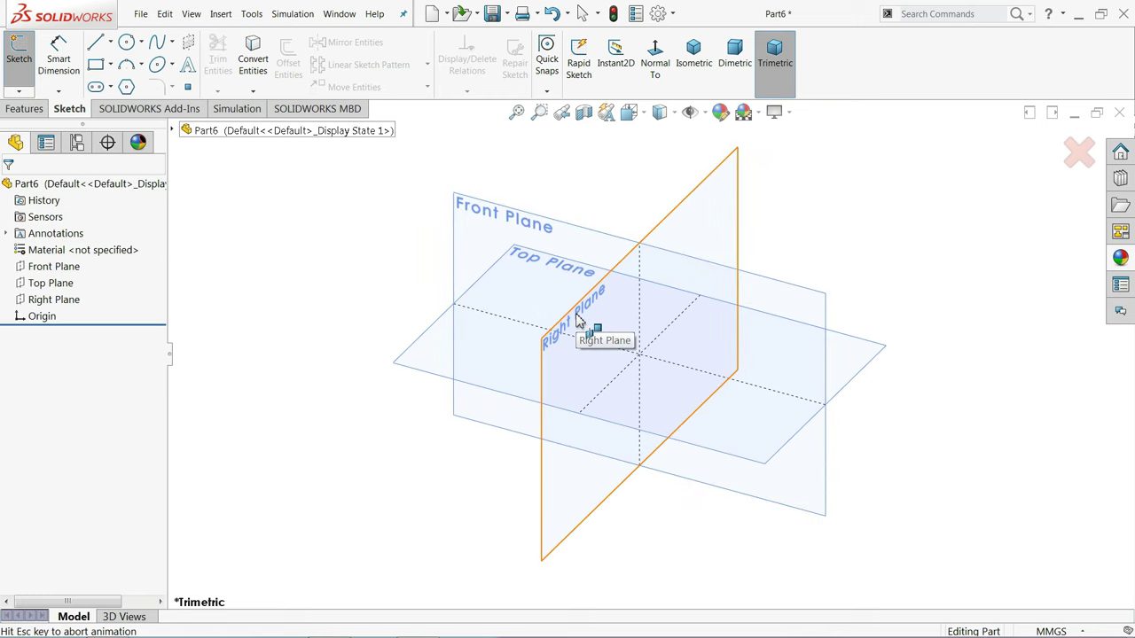
left_click(128, 41)
left_click(652, 354)
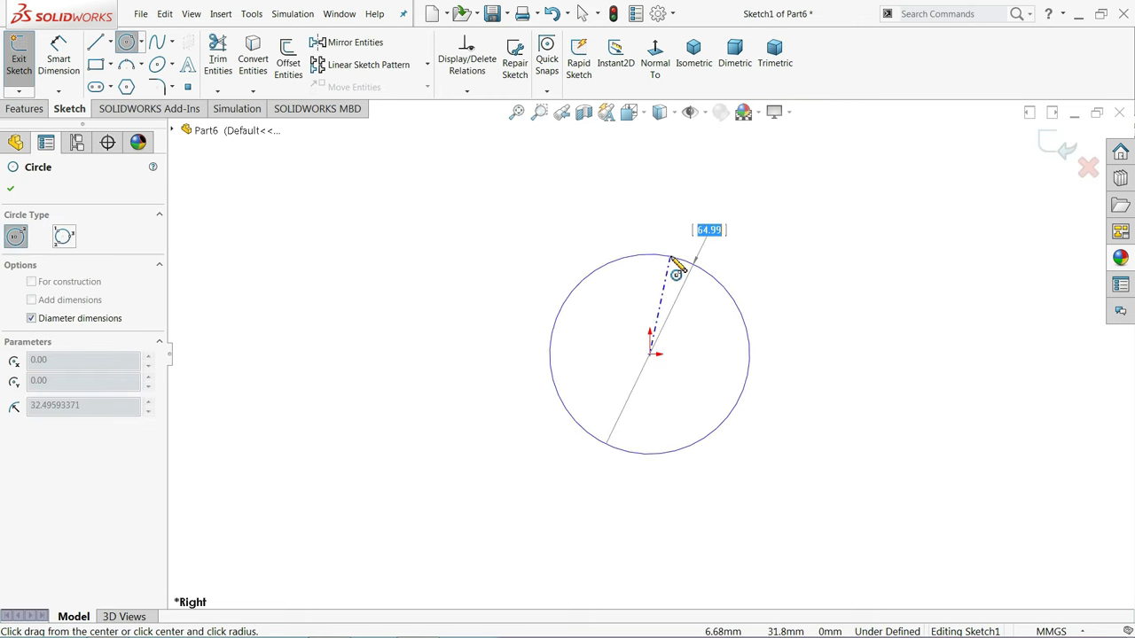
left_click(676, 274)
left_click(651, 354)
left_click(679, 305)
- Dimension the outer circle's diameter as 38 mm
left_click(59, 58)
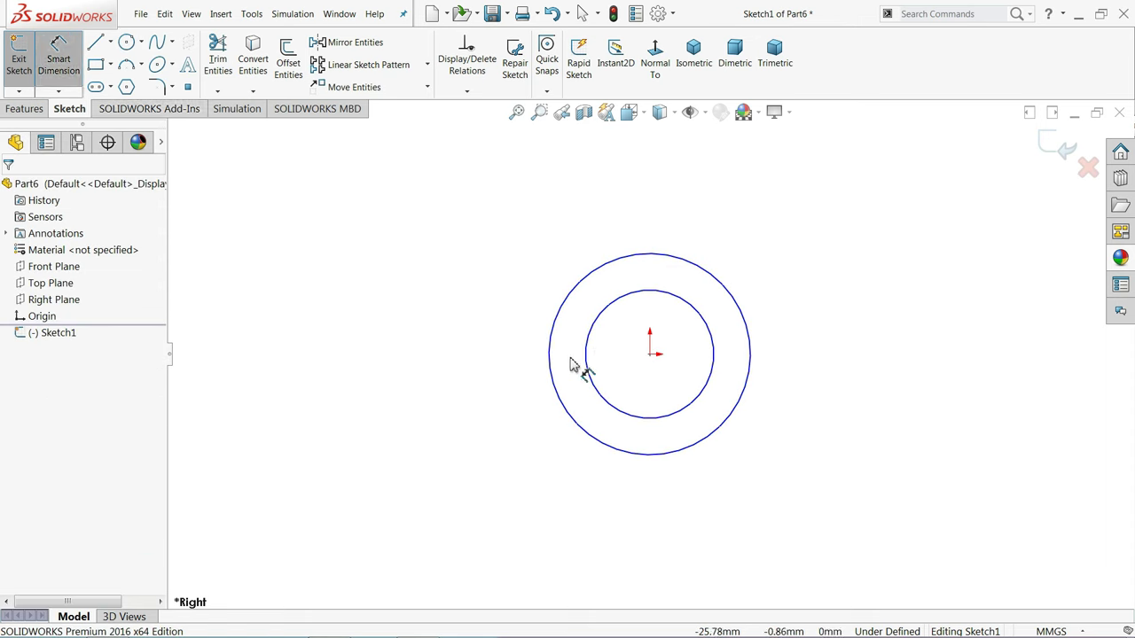
left_click(534, 360)
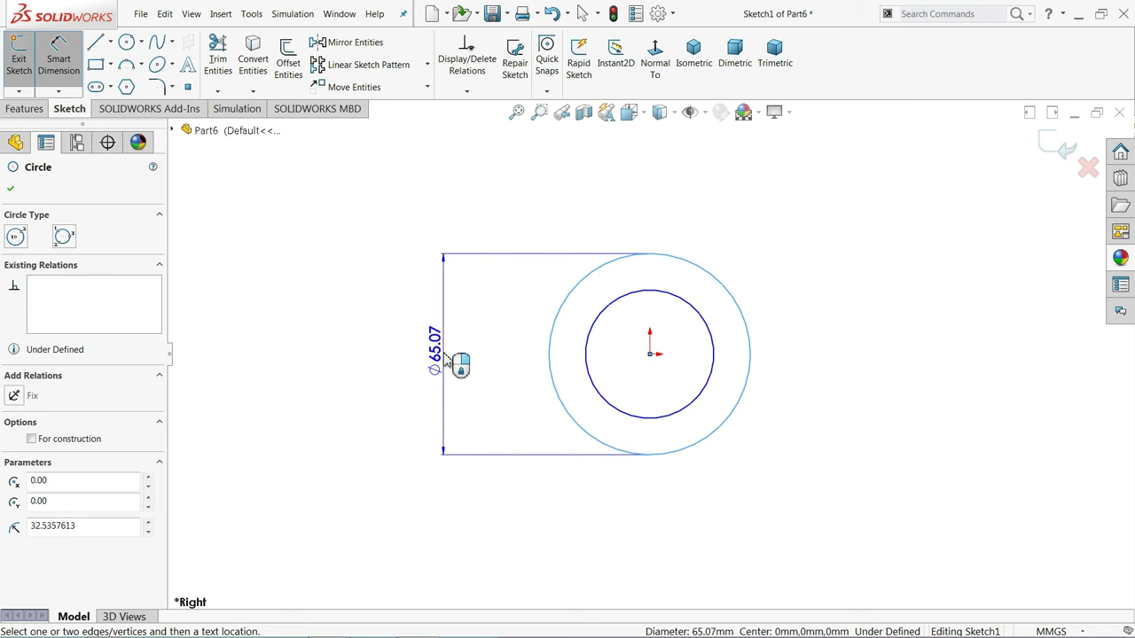
left_click(460, 363)
type("34")
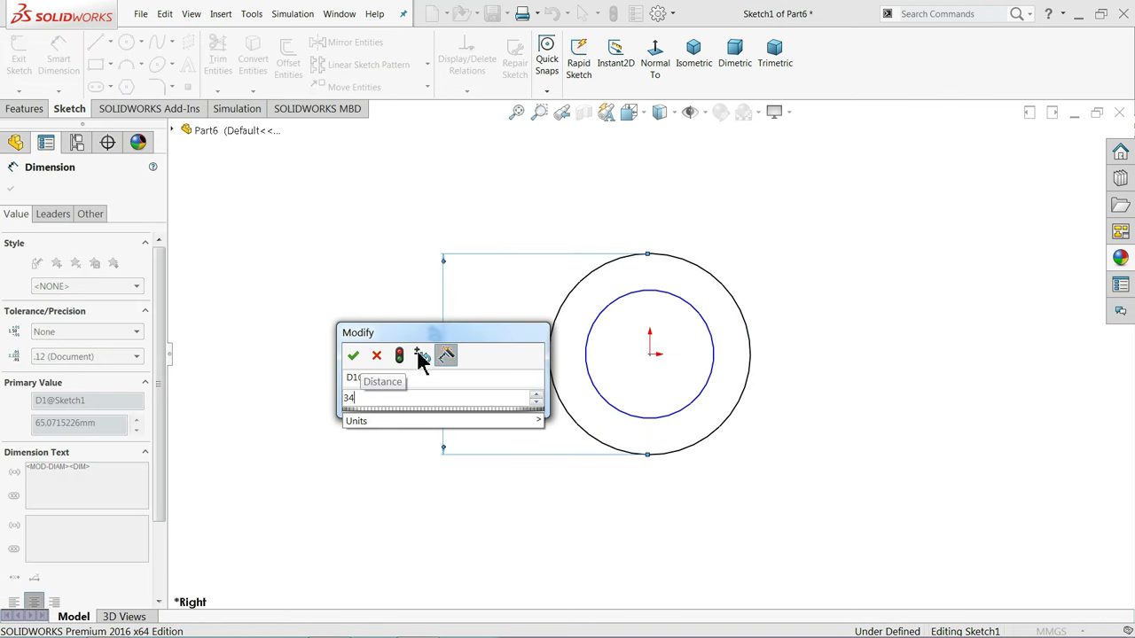
key("BackSpace")
type("8")
left_click(354, 358)
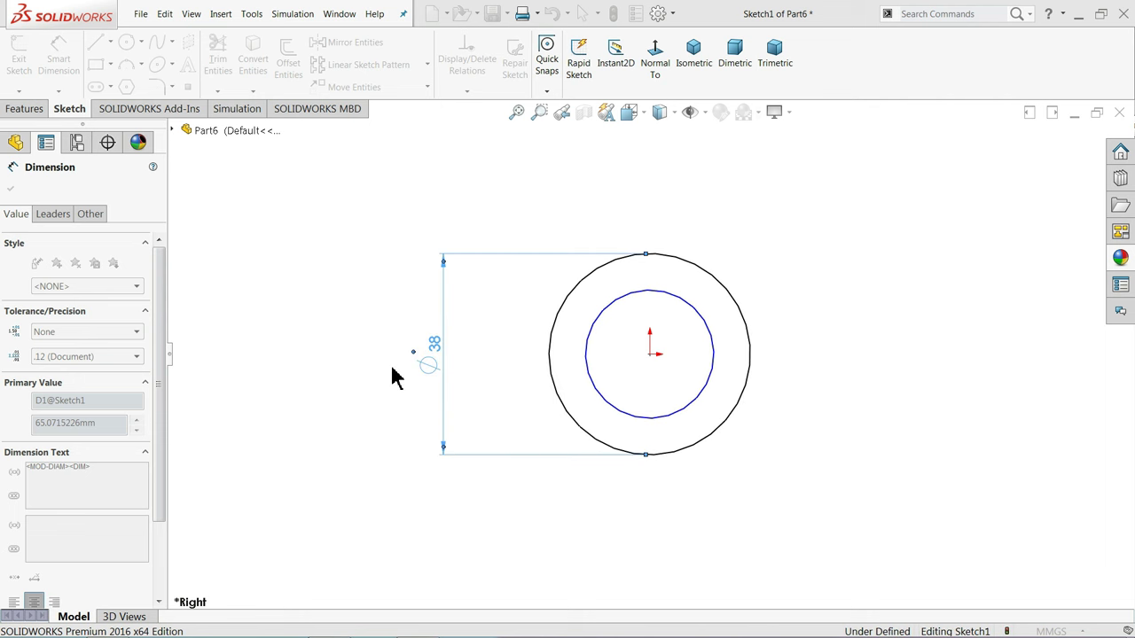
- Dimension the inner circle's diameter and set it to 34 mm
left_click(586, 373)
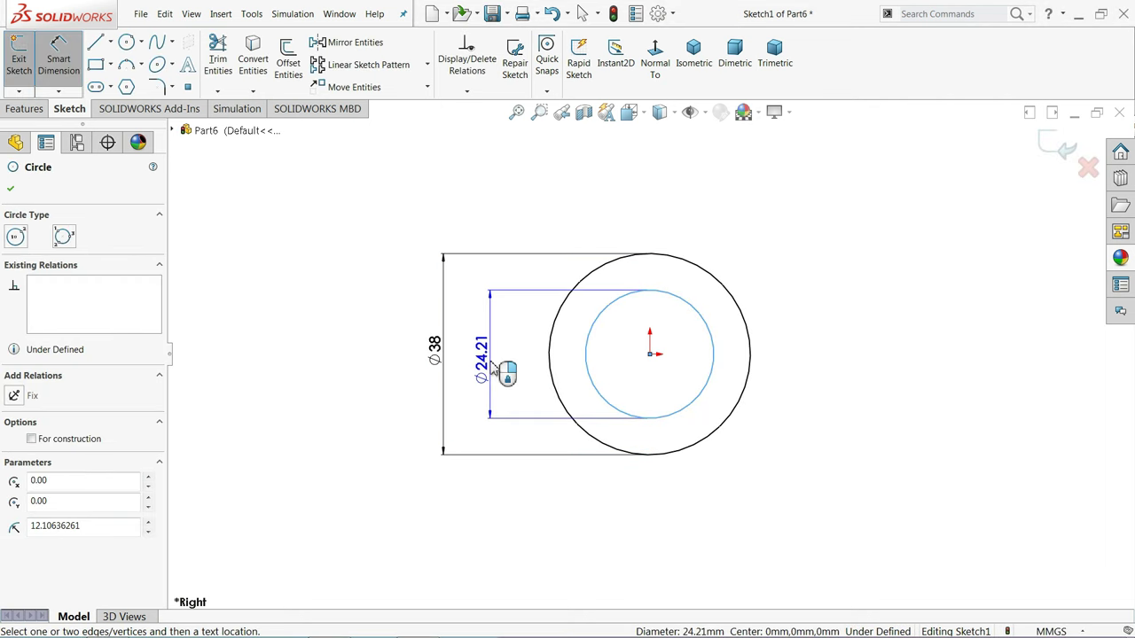
left_click(501, 370)
type("37")
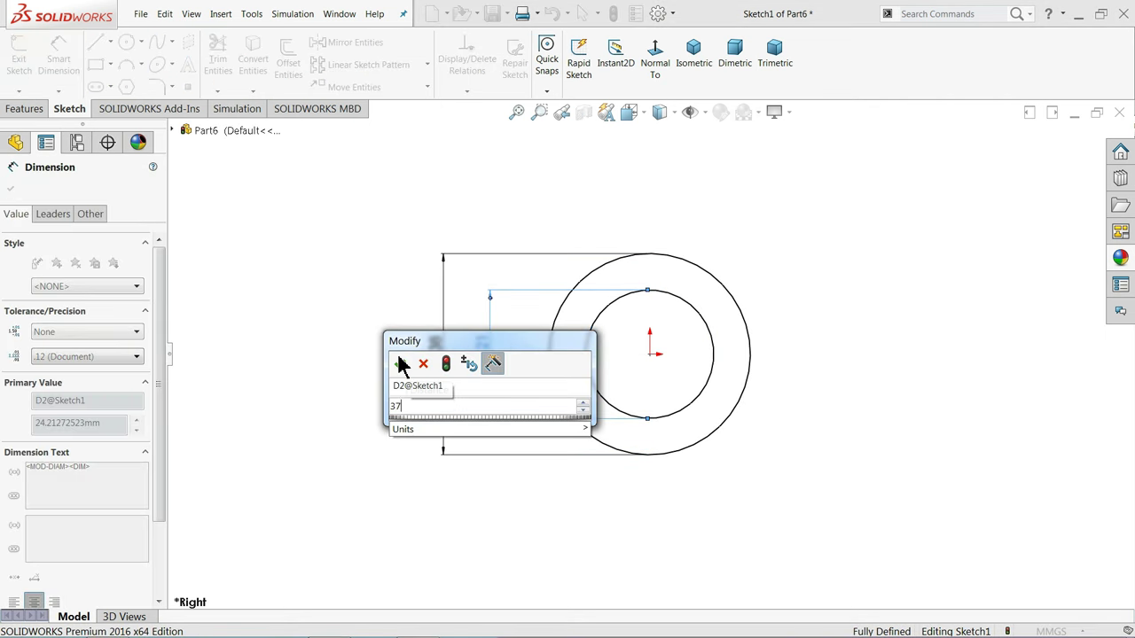
left_click(399, 364)
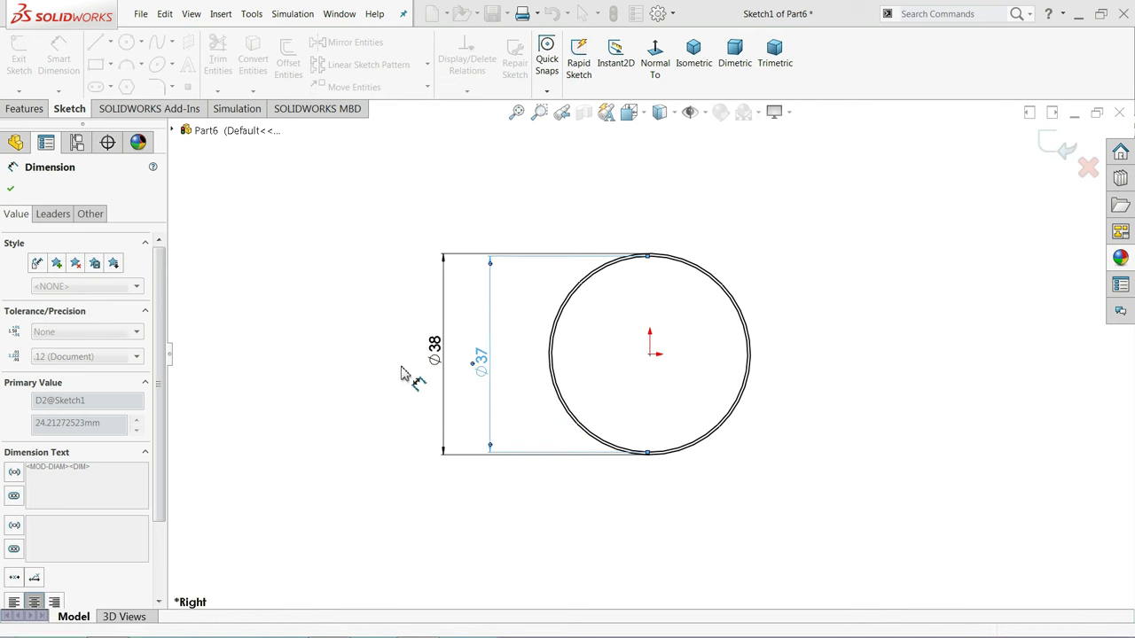
double_click(481, 359)
type("34")
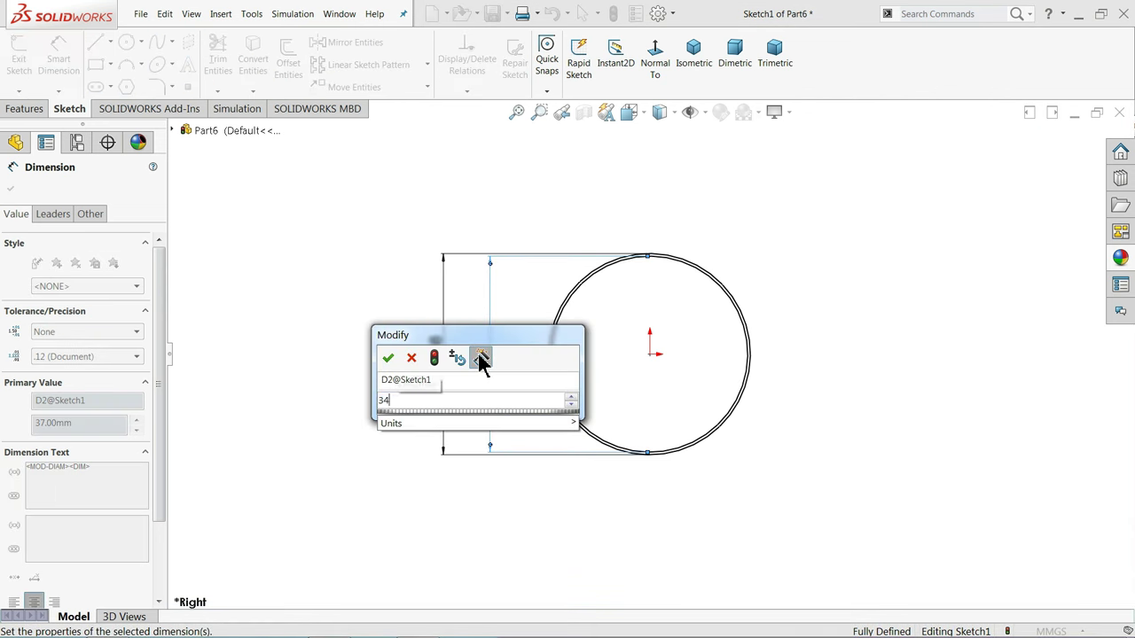
left_click(391, 361)
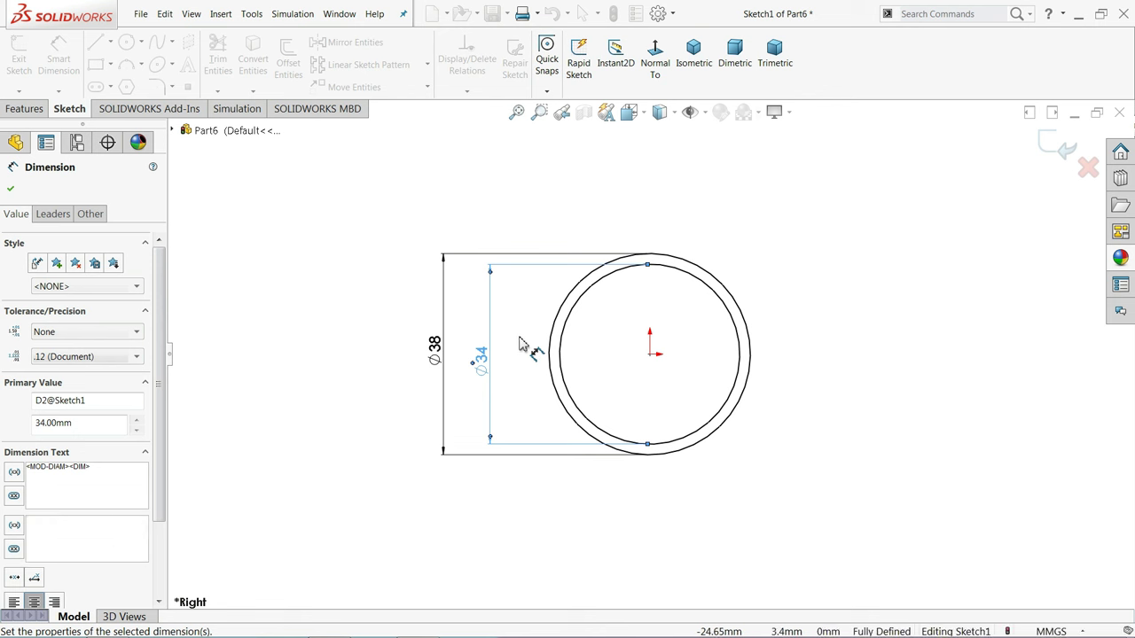
- Extrude only the inner circle's contour as a solid 25 mm blind boss in the reversed direction
left_click(693, 55)
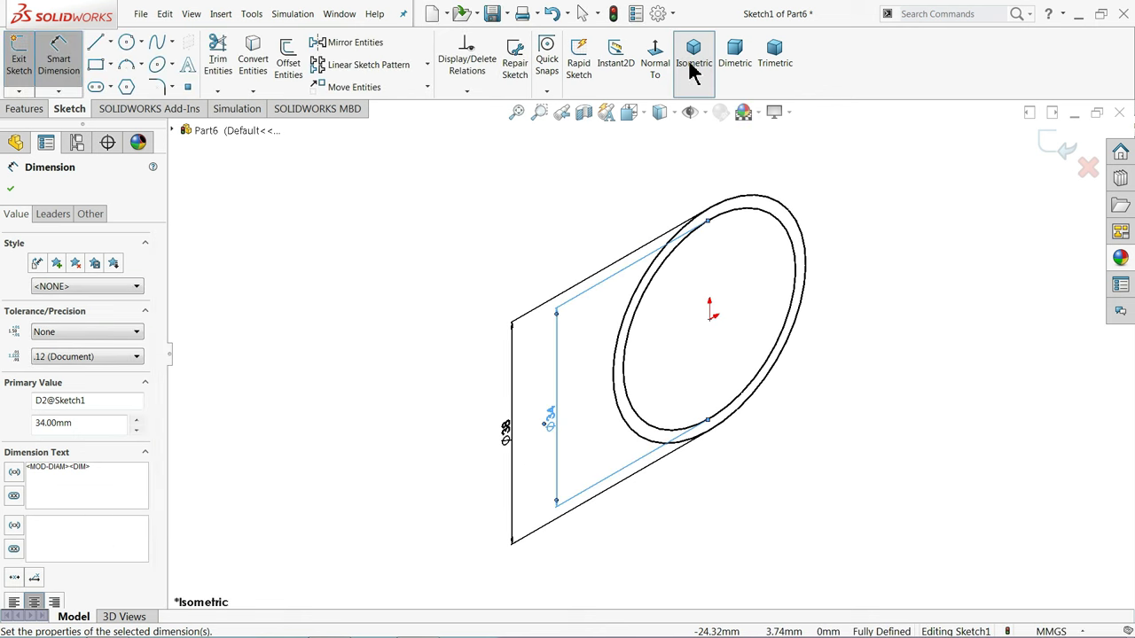
left_click(26, 110)
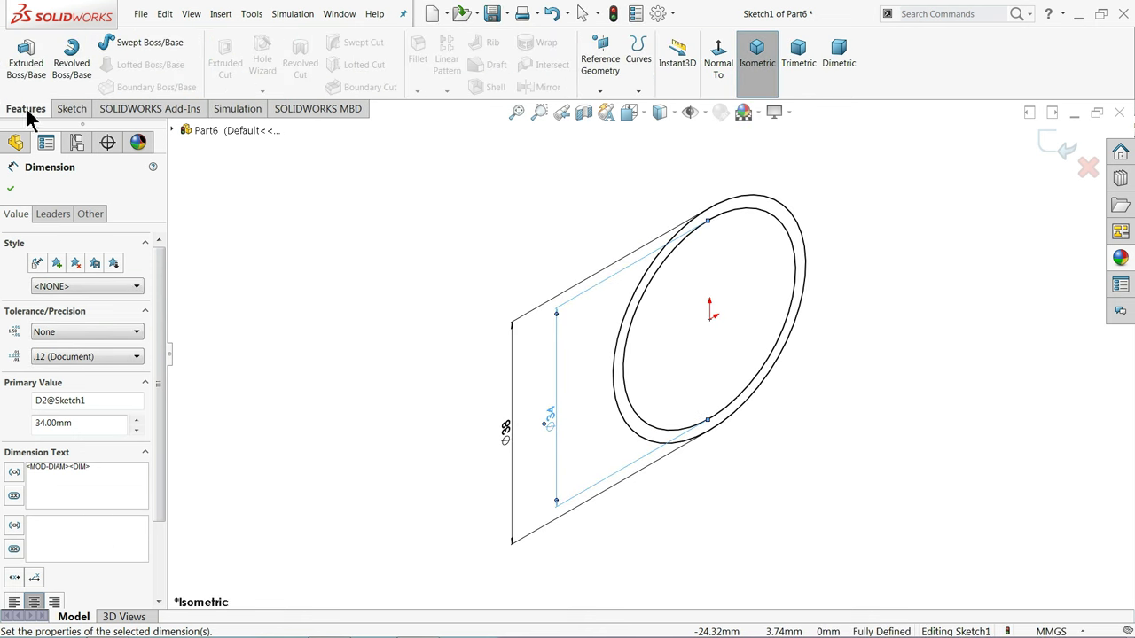
left_click(35, 78)
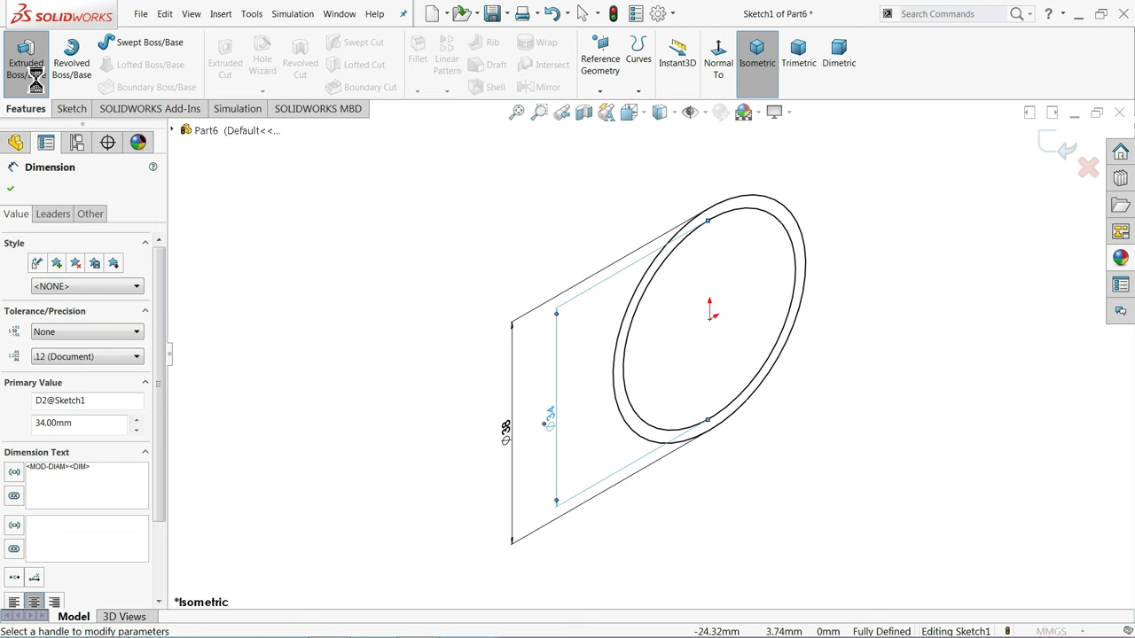
left_click(44, 458)
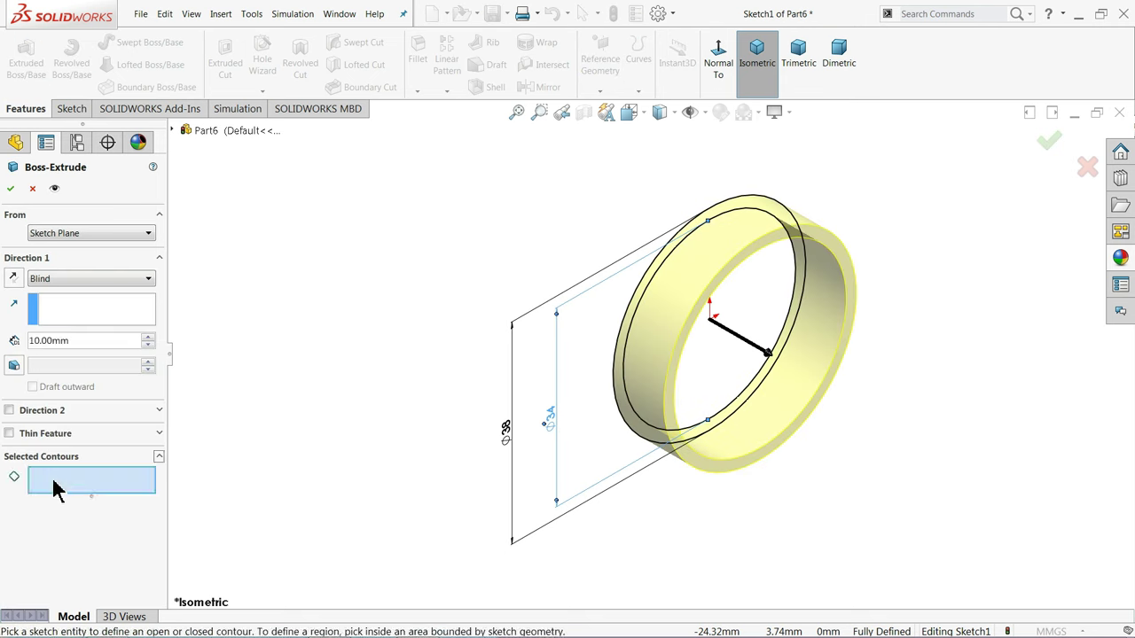
left_click(624, 381)
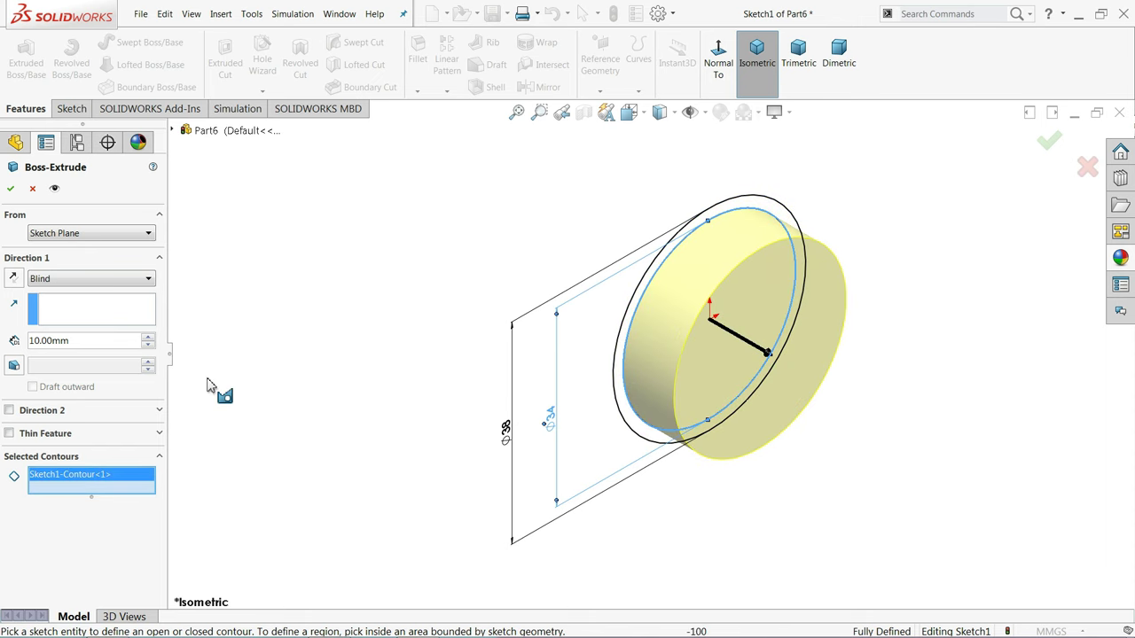
left_click(13, 281)
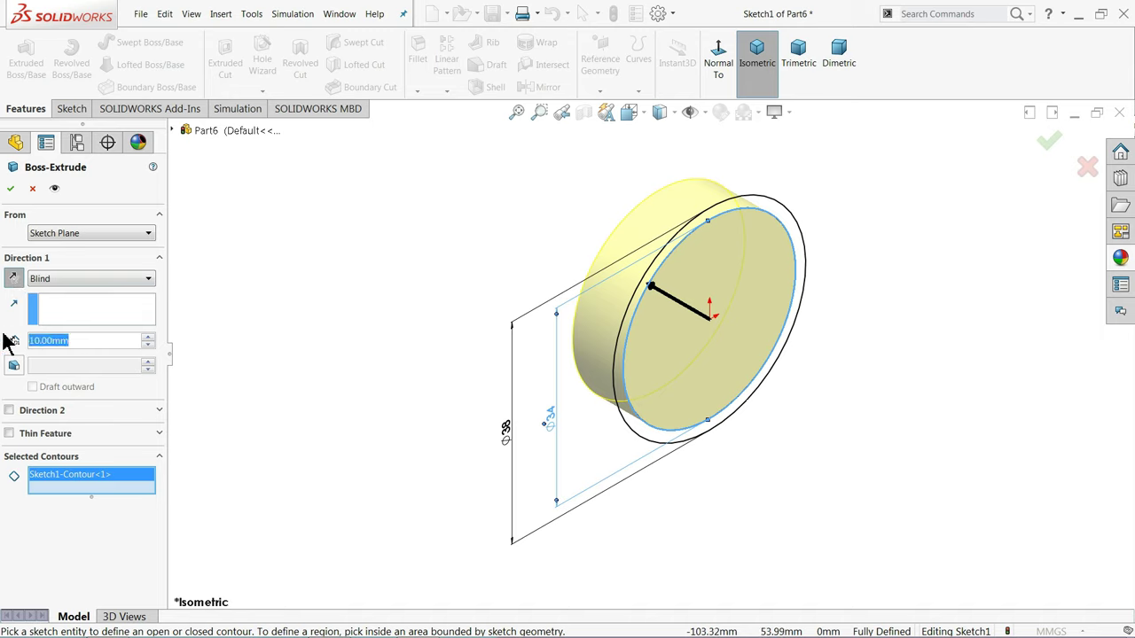
type("25")
key("Return")
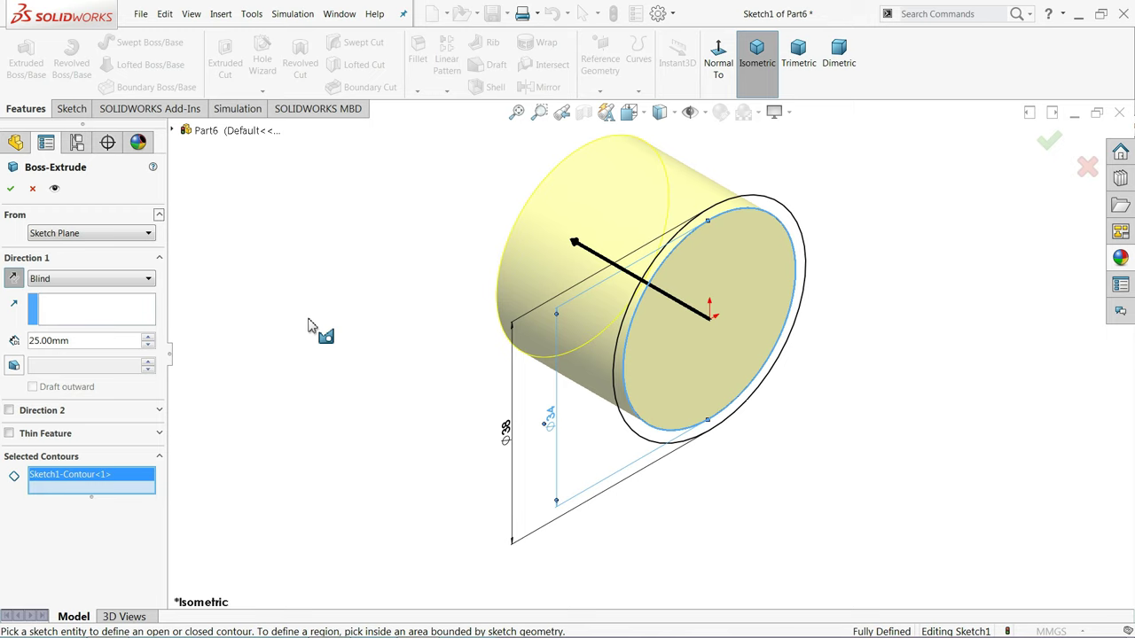
left_click(10, 189)
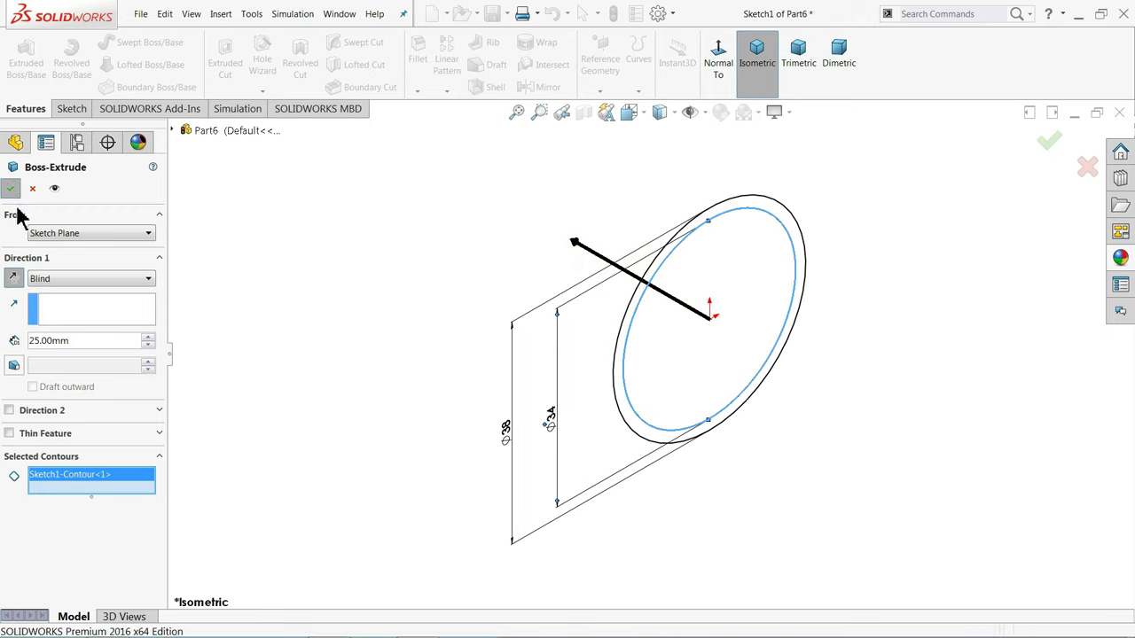
- Reuse the circle sketch to extrude the outer circle's contour 8 mm away from the first boss, merged with it
left_click(7, 332)
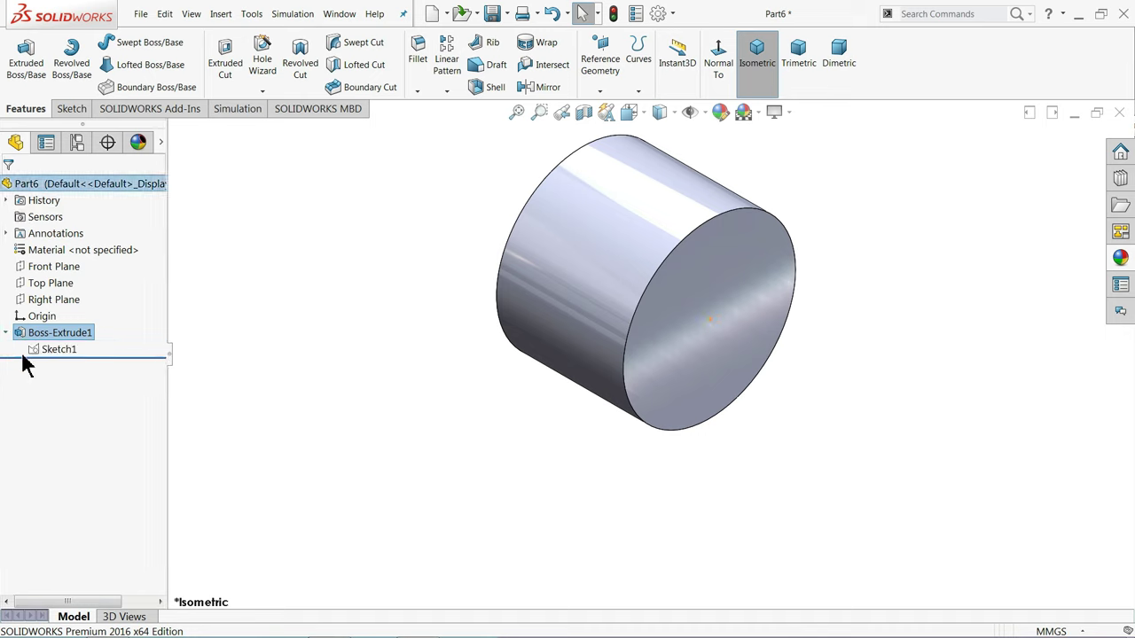
left_click(43, 350)
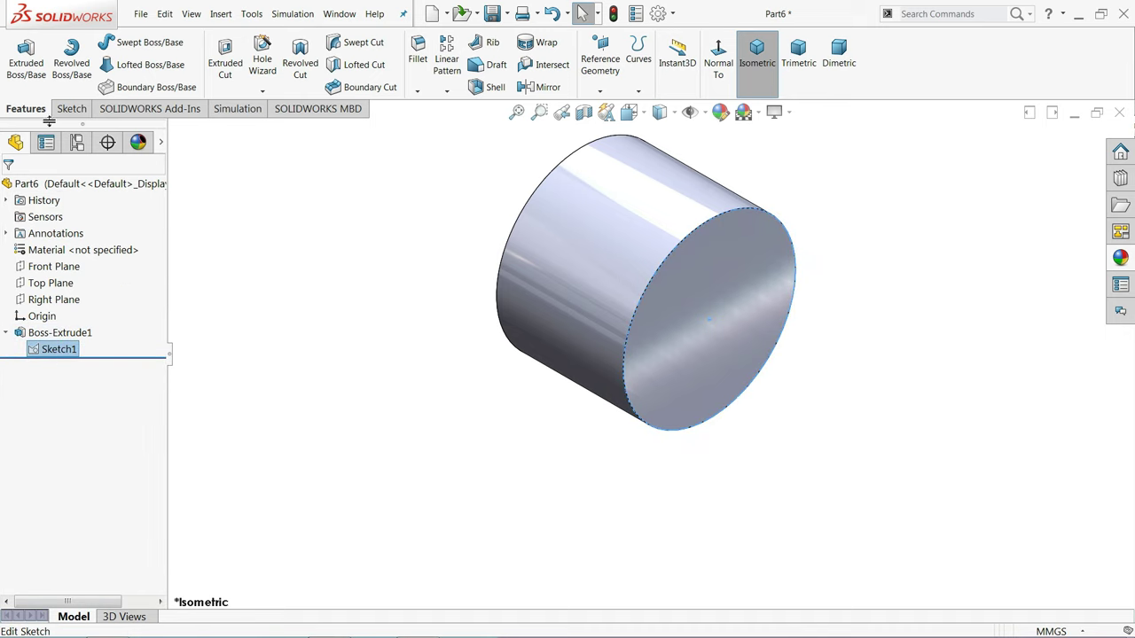
left_click(26, 62)
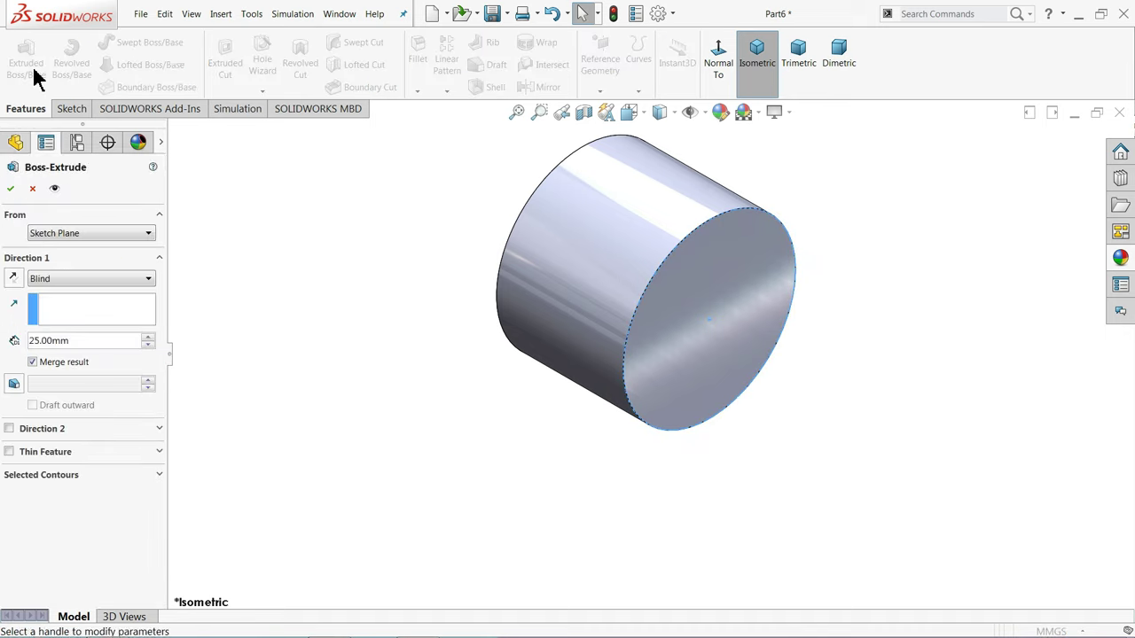
left_click(78, 479)
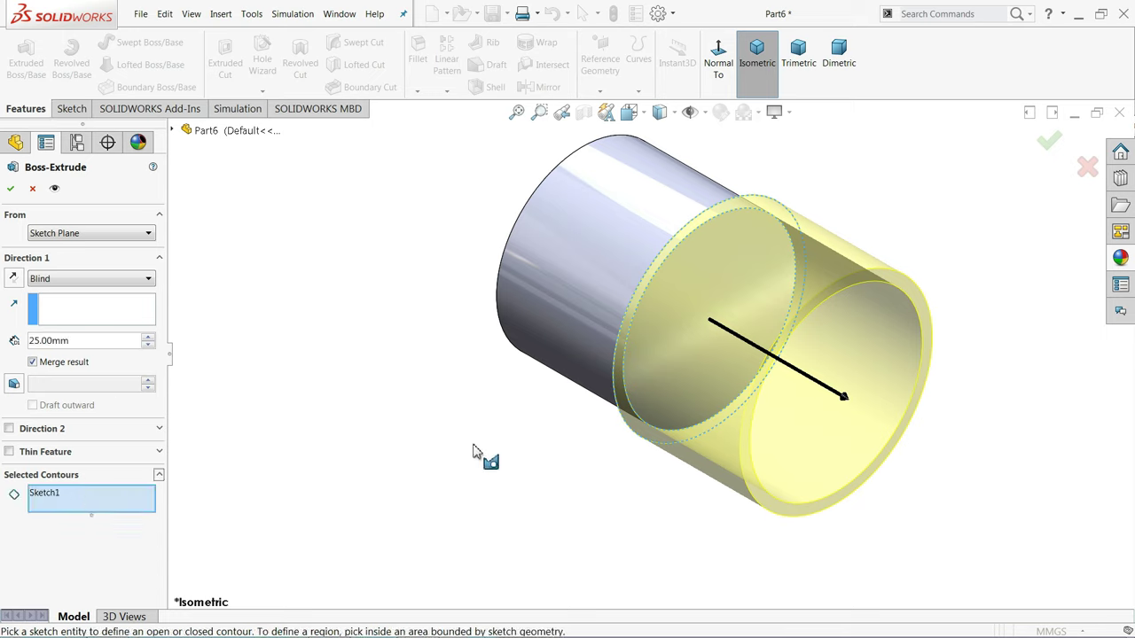
left_click(612, 376)
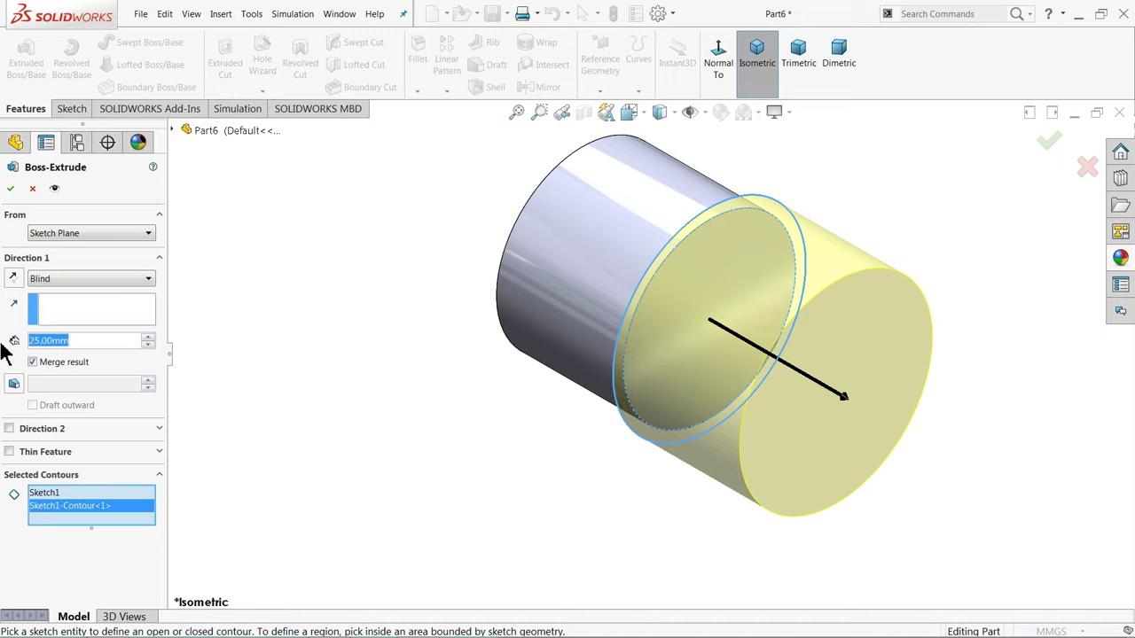
type("8")
key("Return")
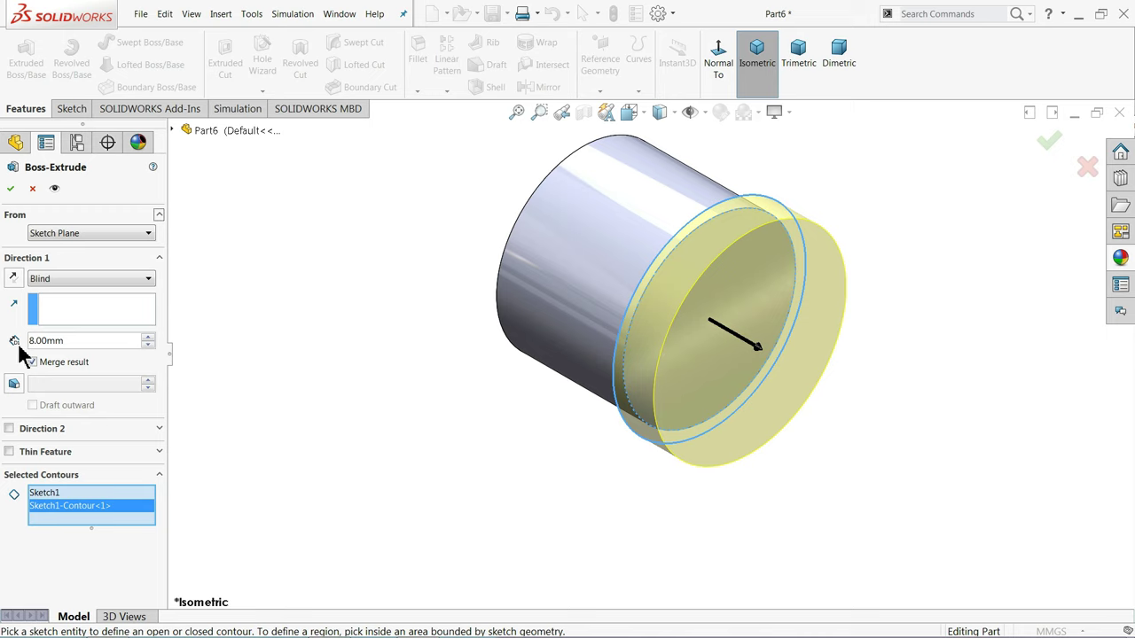
left_click(13, 192)
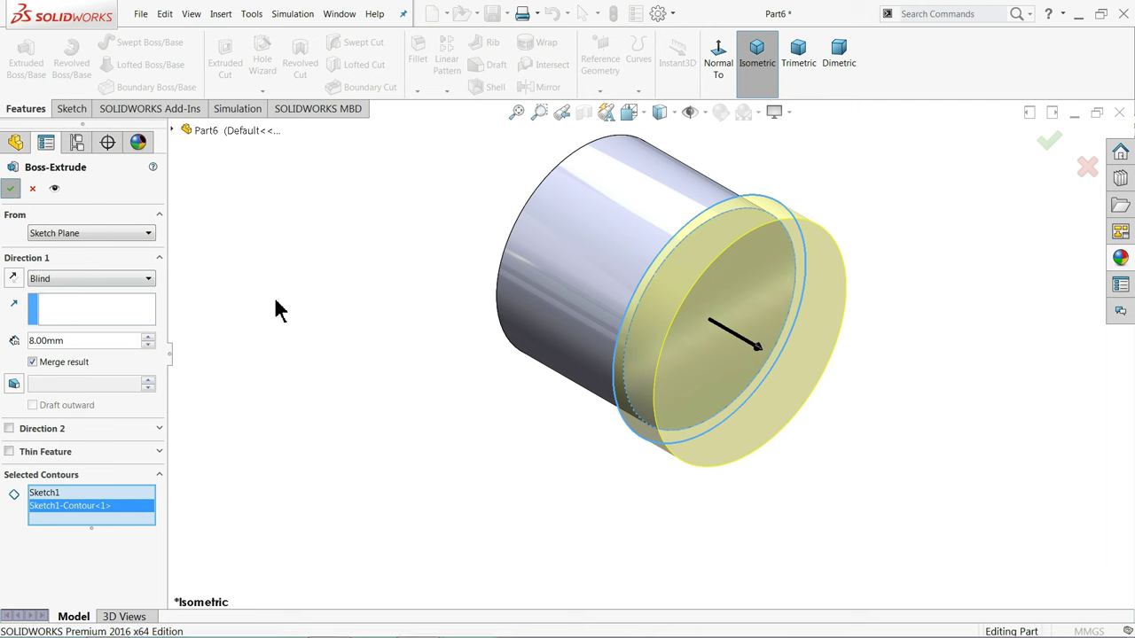
- Apply the brushed titanium appearance to the whole part
scroll(650, 354, "up", 2)
left_click(1121, 258)
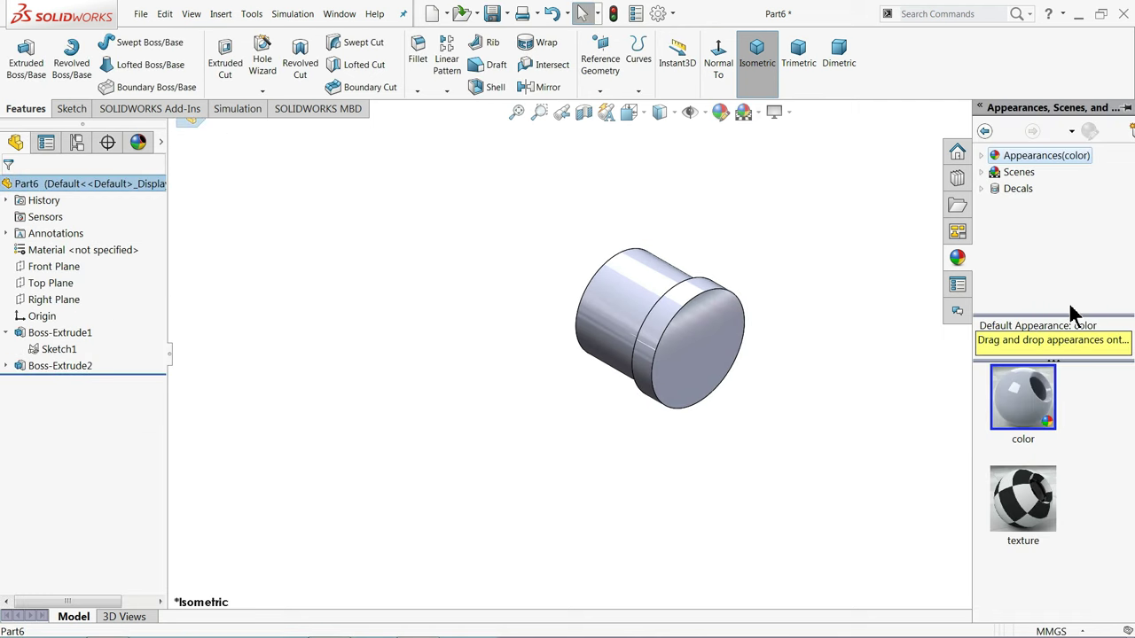
left_click(981, 156)
scroll(1044, 255, "down", 2)
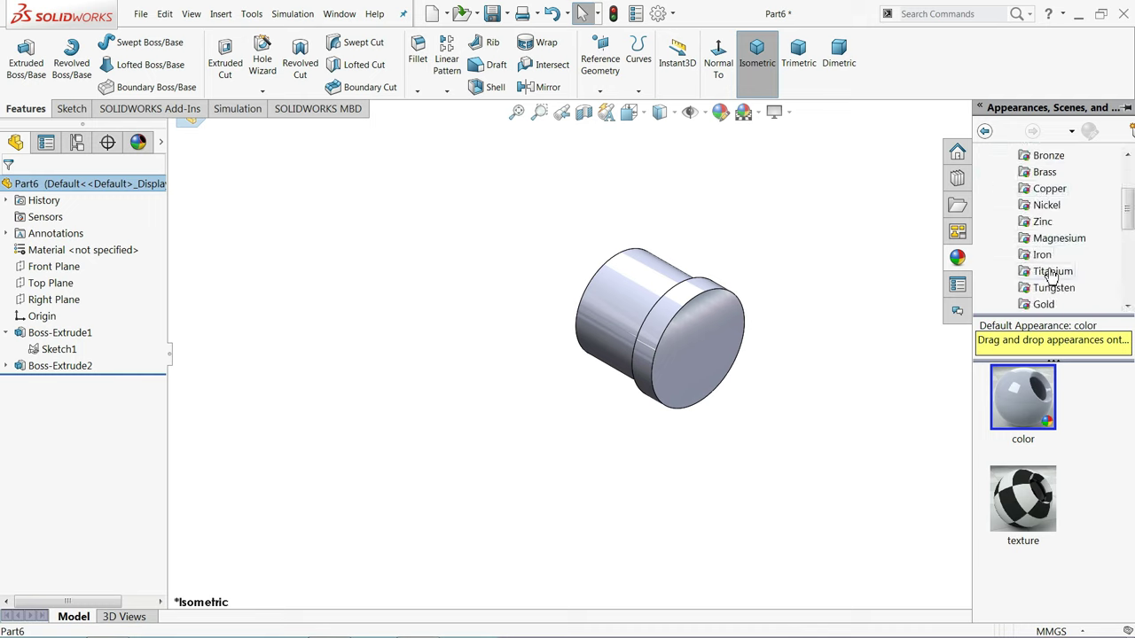
left_click(1050, 274)
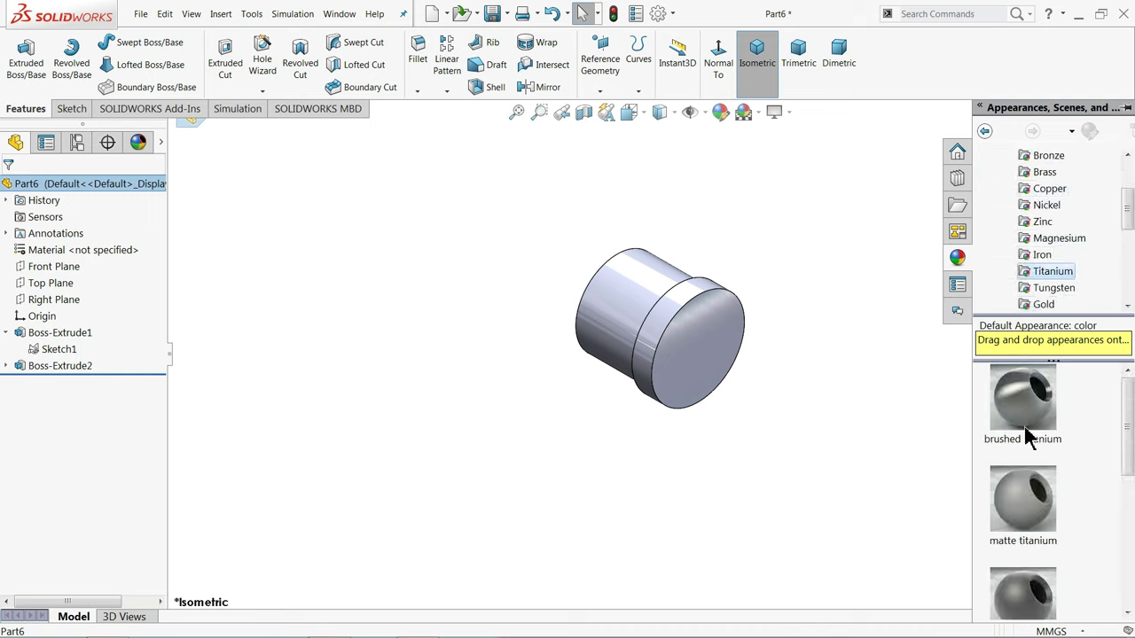
double_click(1026, 420)
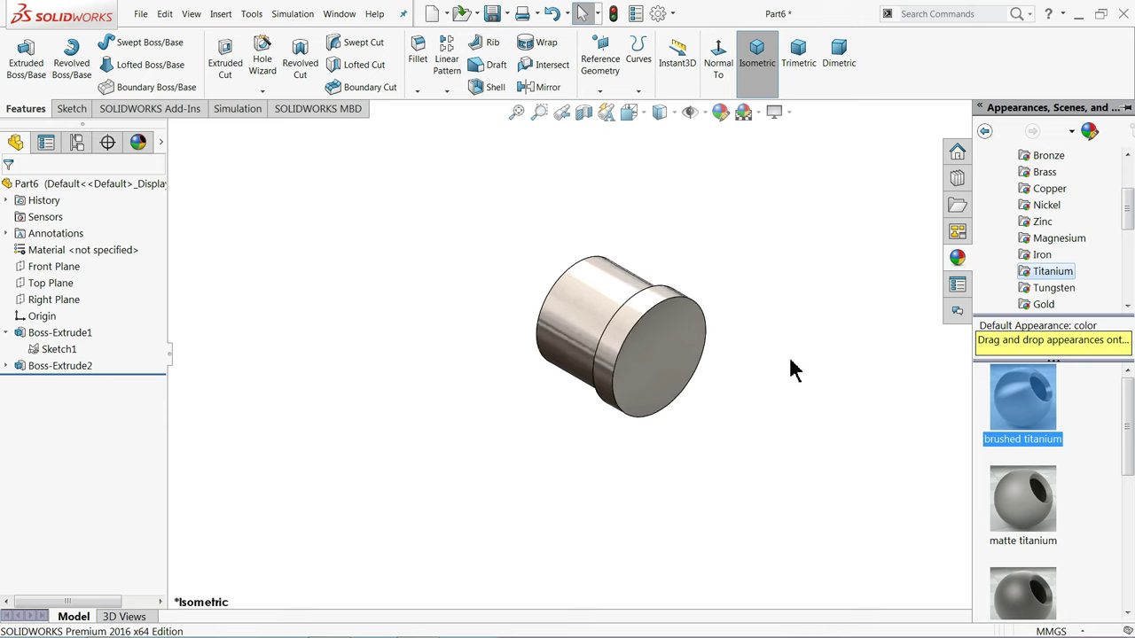
- Start a sketch on the wider boss's end face and draw an upward-bulging three-point arc about 26 mm wide above the circle
left_click(665, 341)
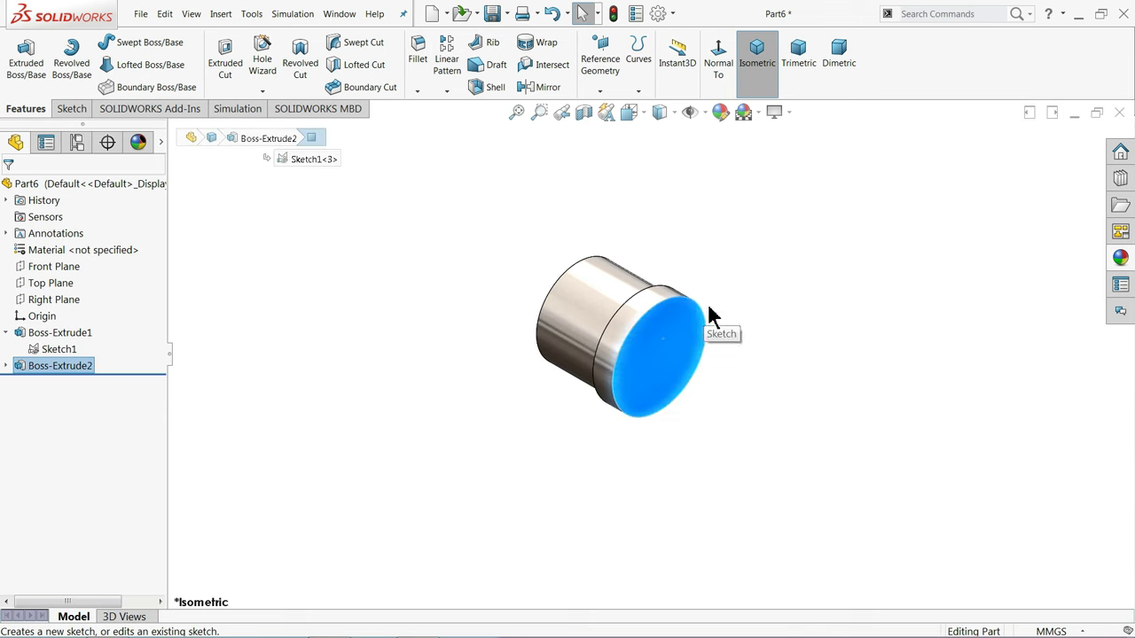
left_click(709, 315)
left_click(658, 64)
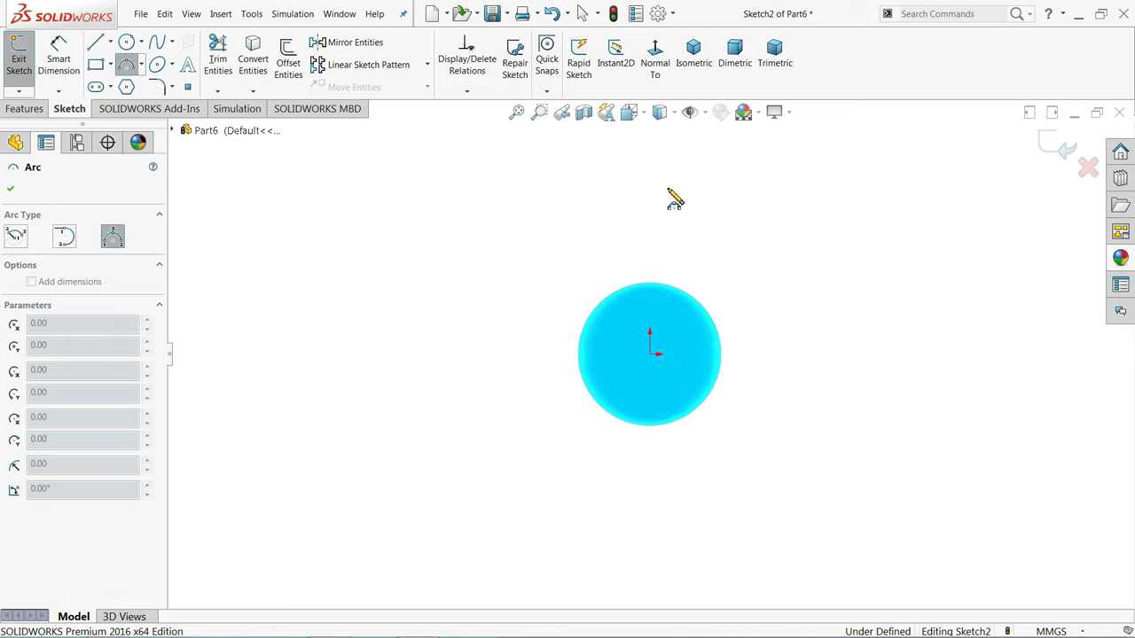
left_click(699, 190)
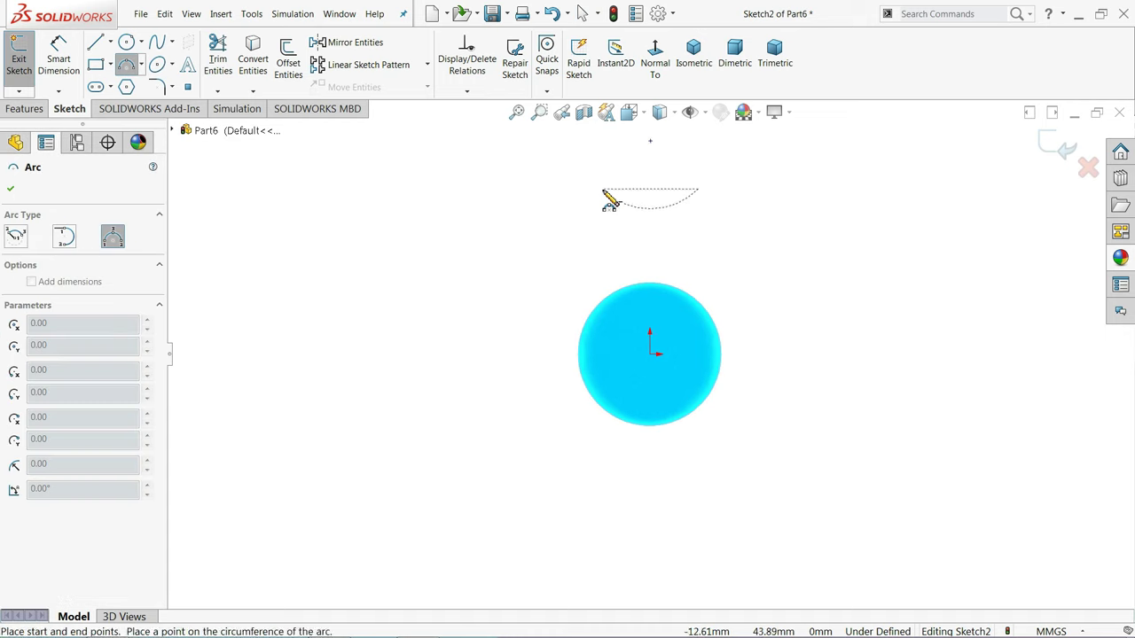
left_click(604, 189)
left_click(653, 178)
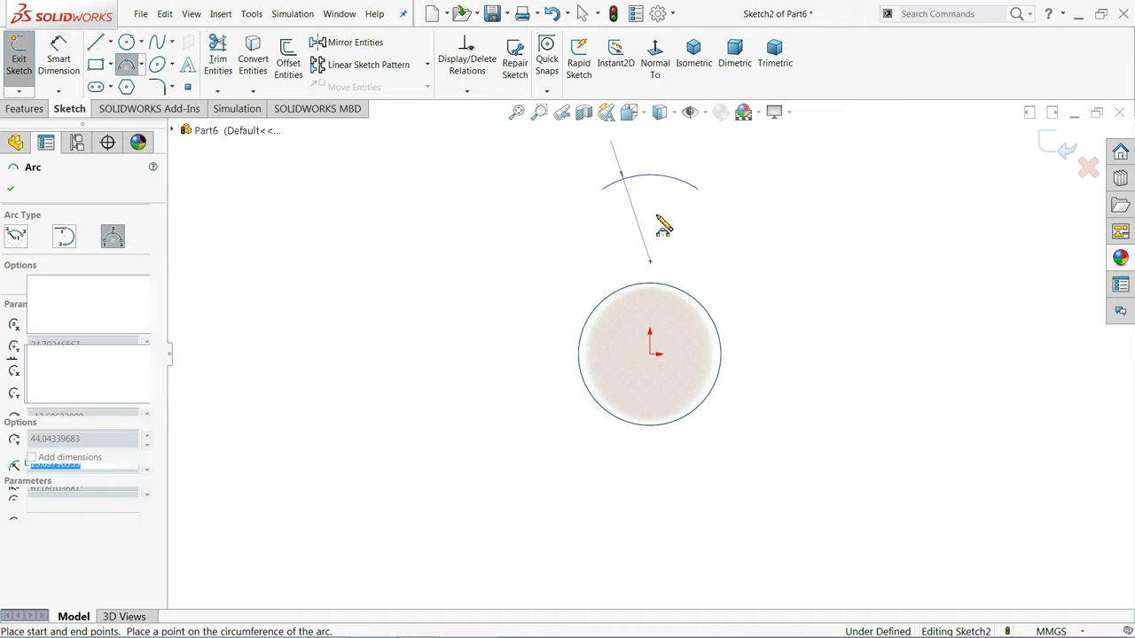
- Draw a downward-bulging three-point arc about 86 mm wide below the circular face
scroll(674, 320, "up", 4)
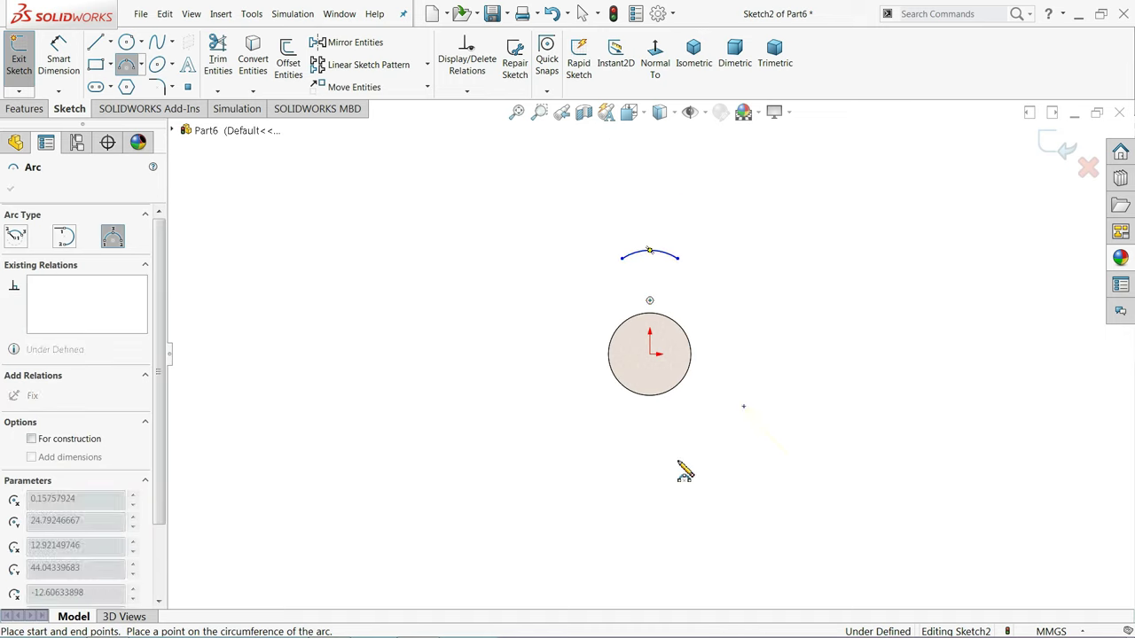
left_click(559, 409)
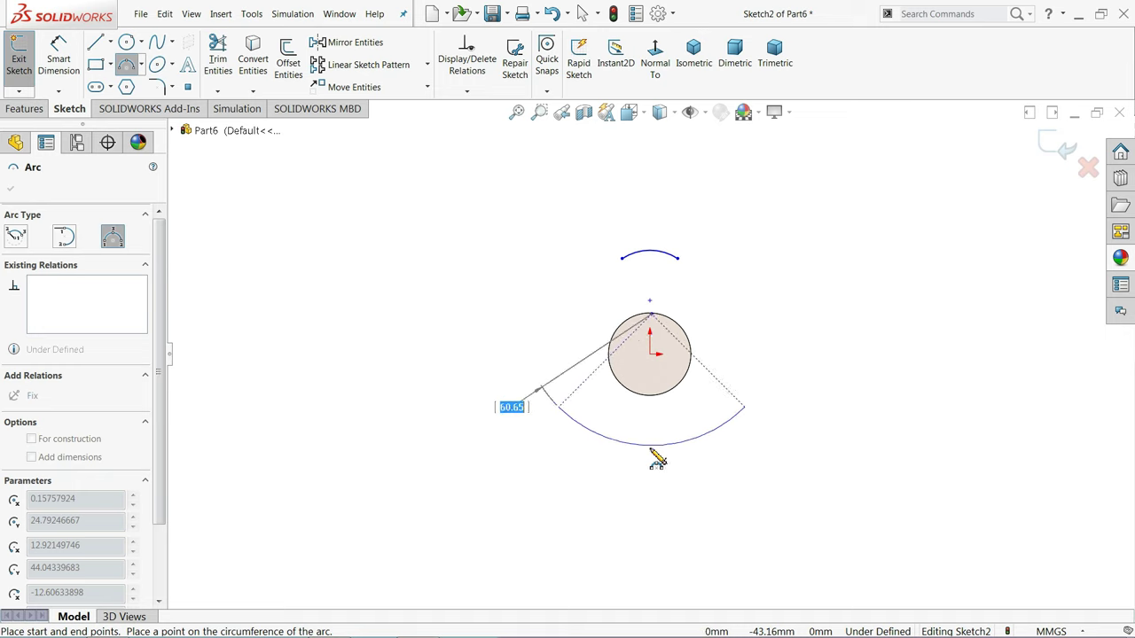
left_click(659, 463)
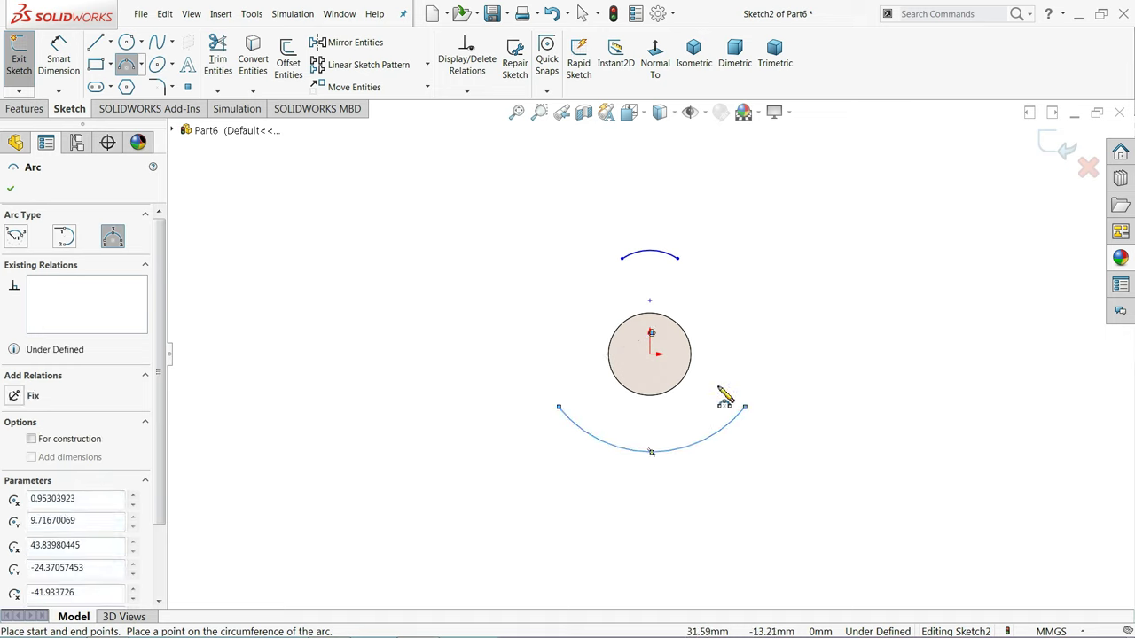
right_click(727, 372)
left_click(753, 377)
key("Escape")
scroll(785, 360, "down", 3)
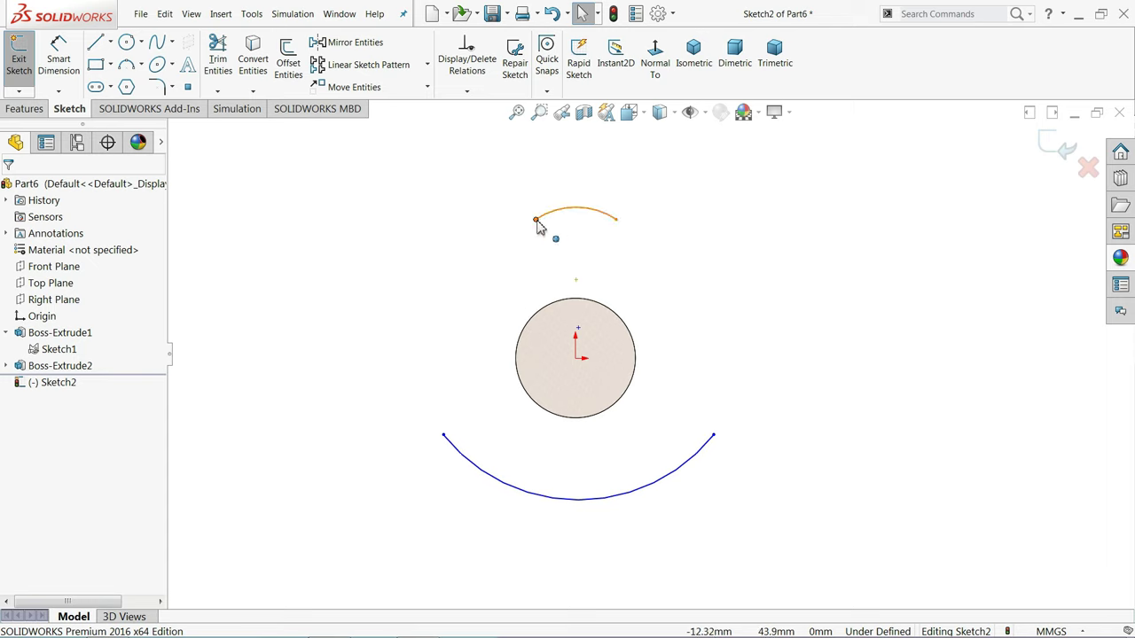
- Make the two endpoints of the upper arc horizontal to each other, and likewise the endpoints of the lower arc
left_click(537, 221)
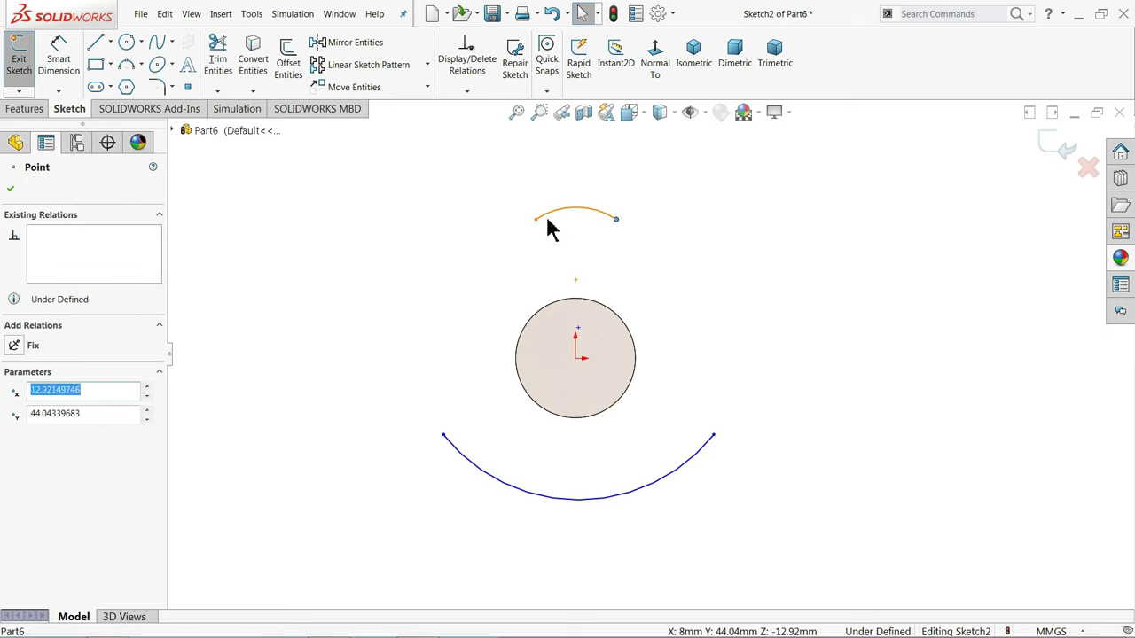
left_click(616, 219, "ctrl")
left_click(569, 172)
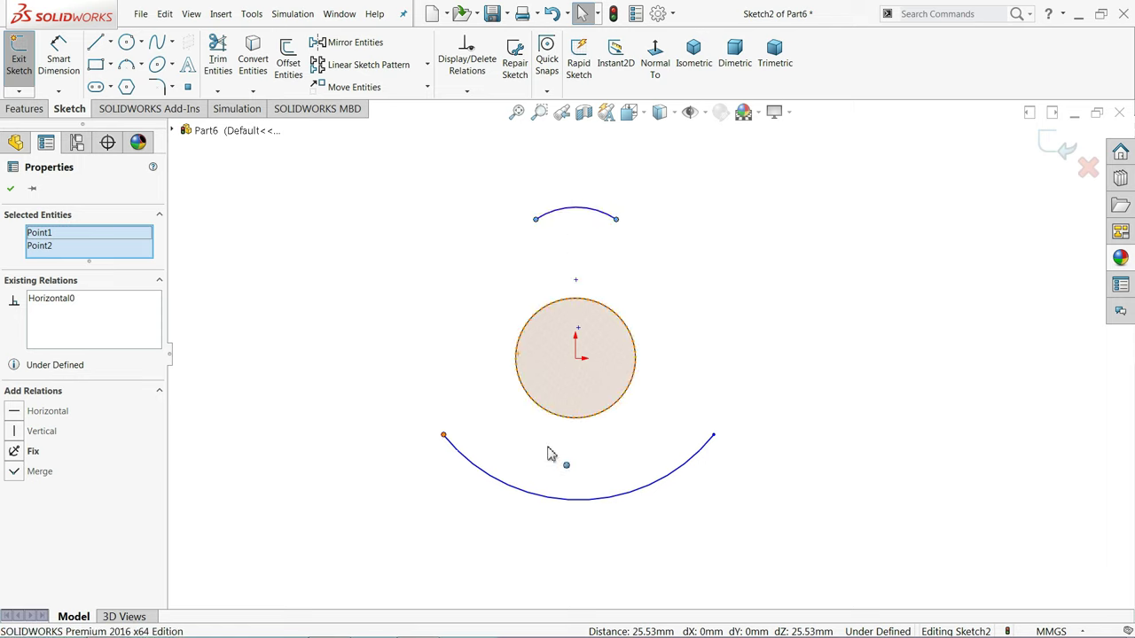
left_click(714, 436)
left_click(443, 437, "ctrl")
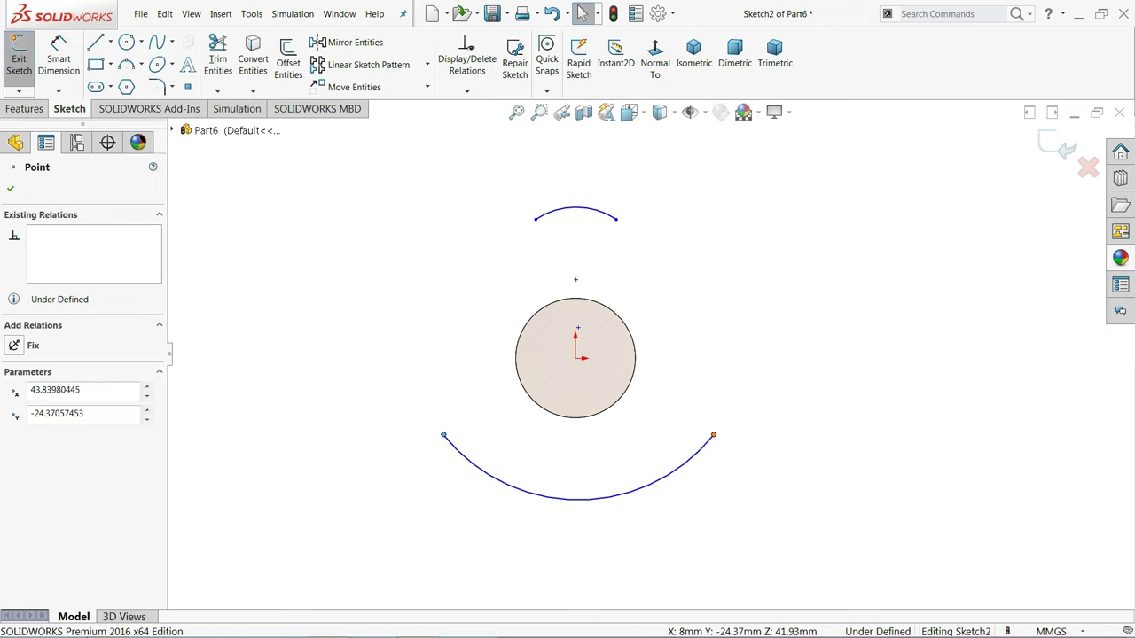
left_click(746, 388)
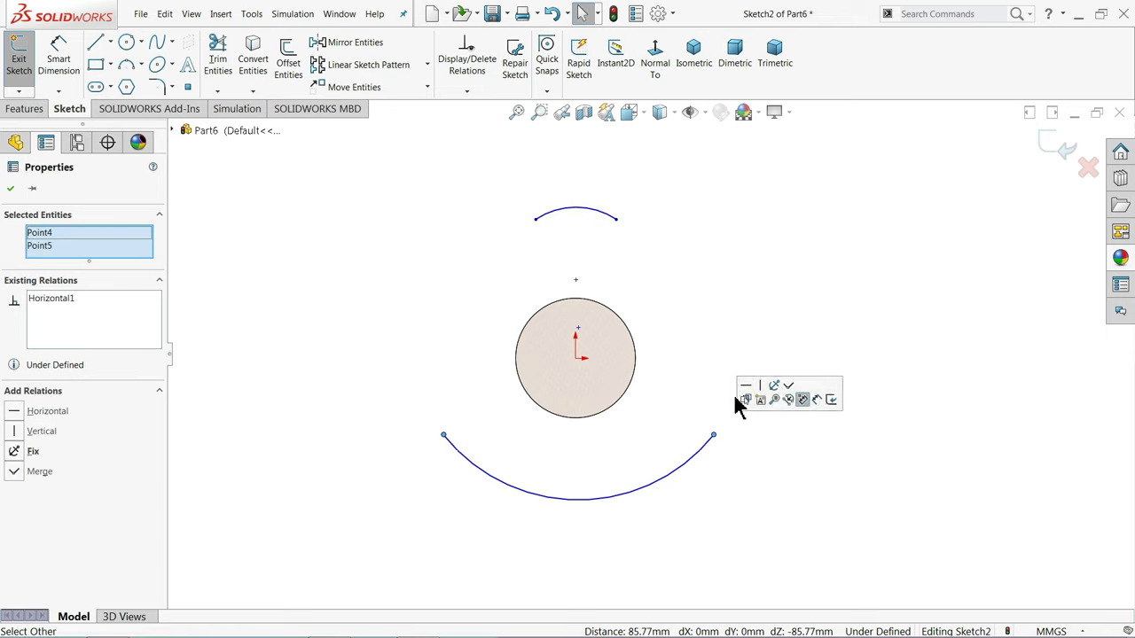
left_click(670, 423)
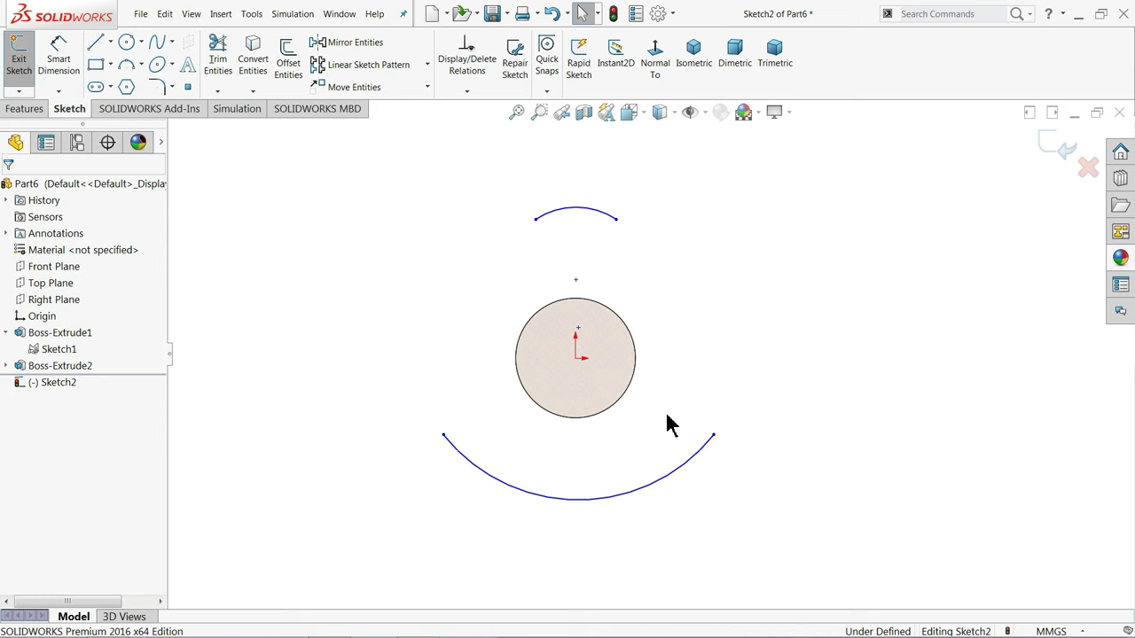
- Close the profile with two outward-bulging three-point arcs joining the upper and lower arcs' endpoints on both sides
left_click(129, 71)
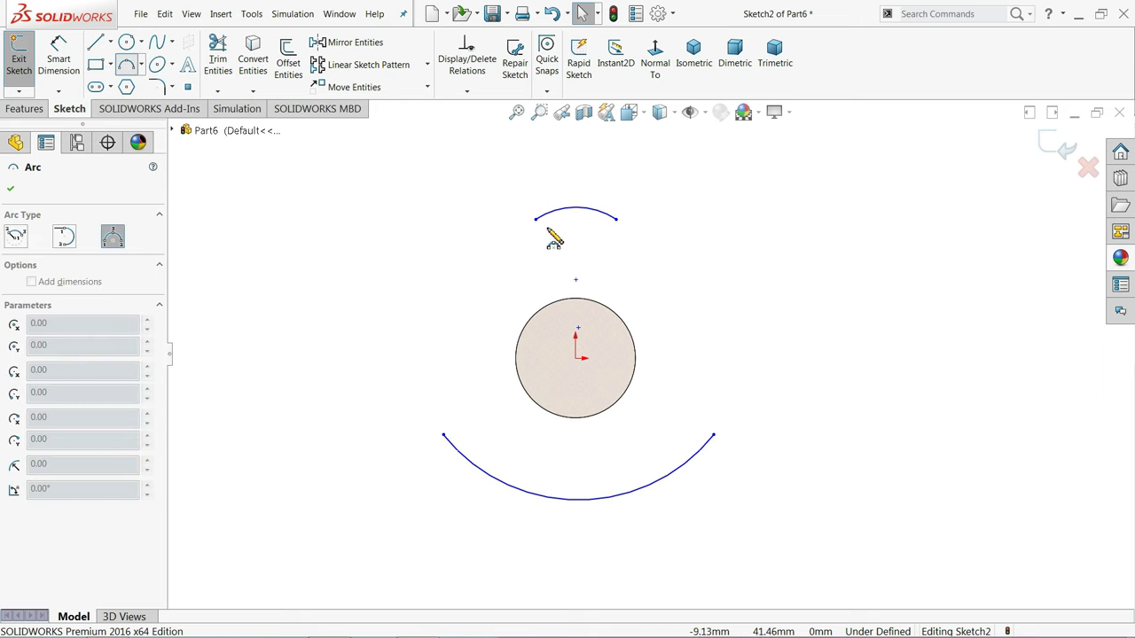
left_click(445, 437)
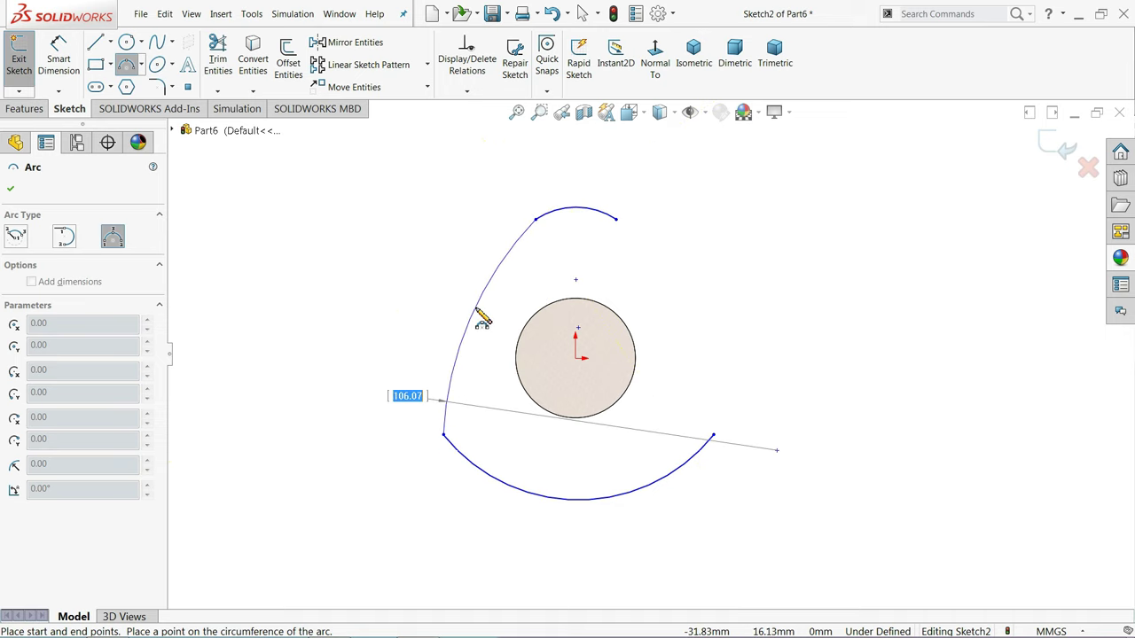
left_click(475, 311)
left_click(616, 218)
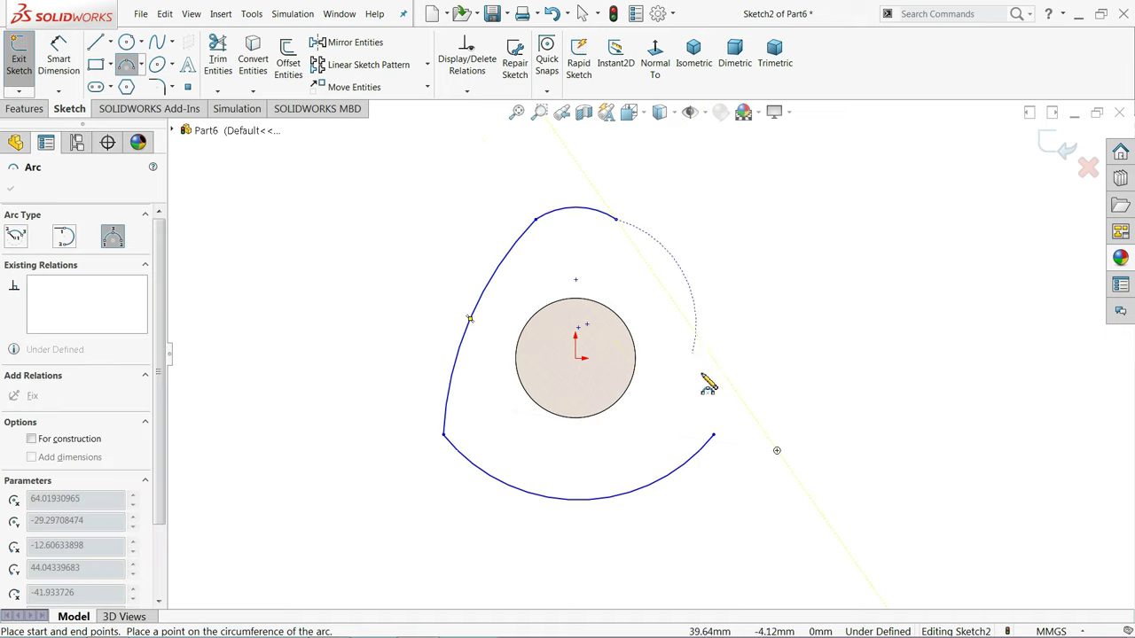
left_click(714, 434)
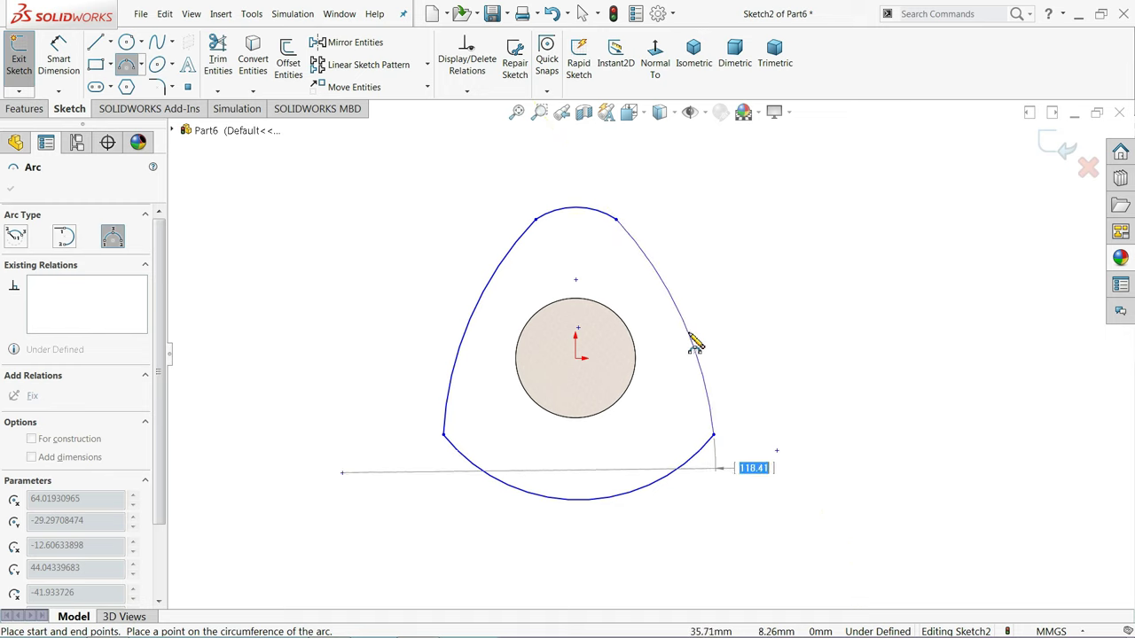
left_click(697, 346)
right_click(416, 277)
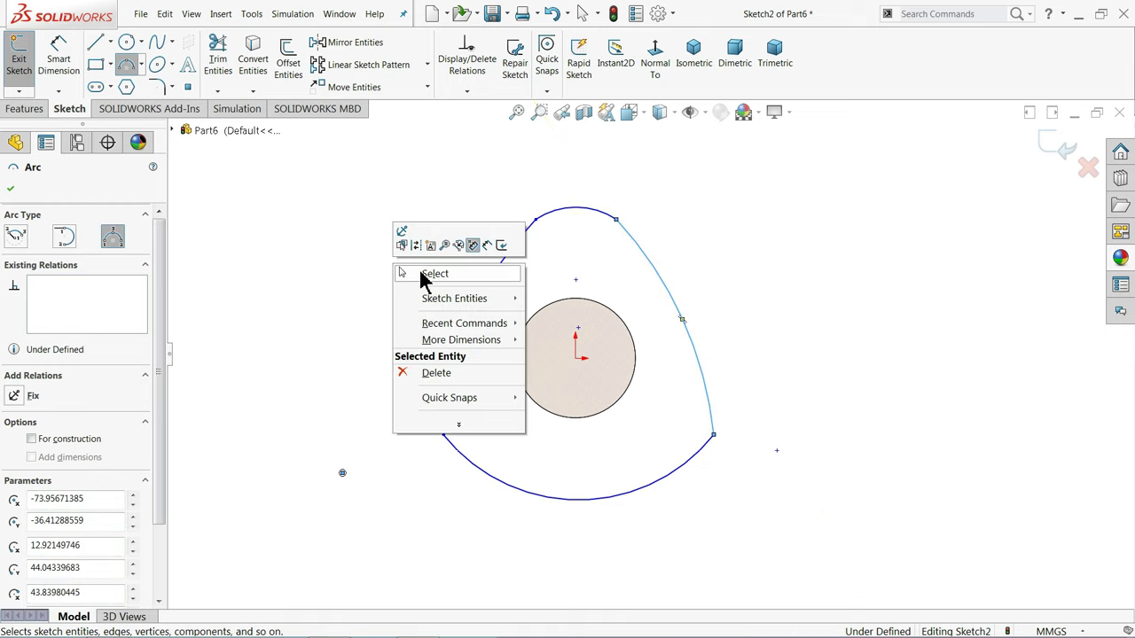
left_click(423, 273)
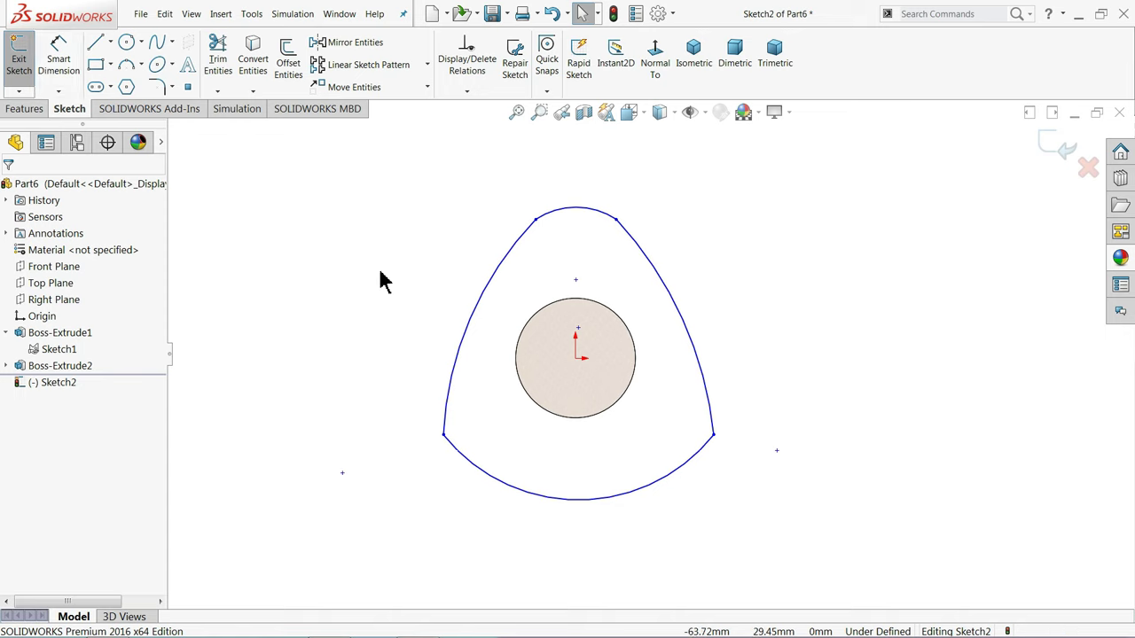
- Make the lower arc's centre point coincident with the origin
left_click(578, 330)
scroll(595, 355, "down", 3)
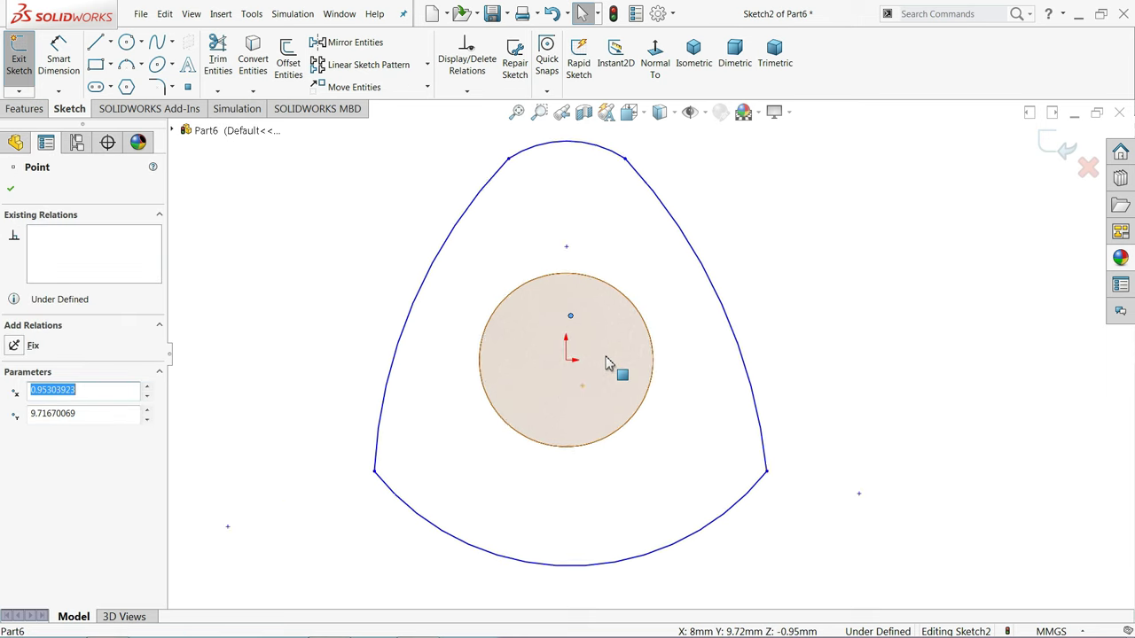
left_click(560, 362, "ctrl")
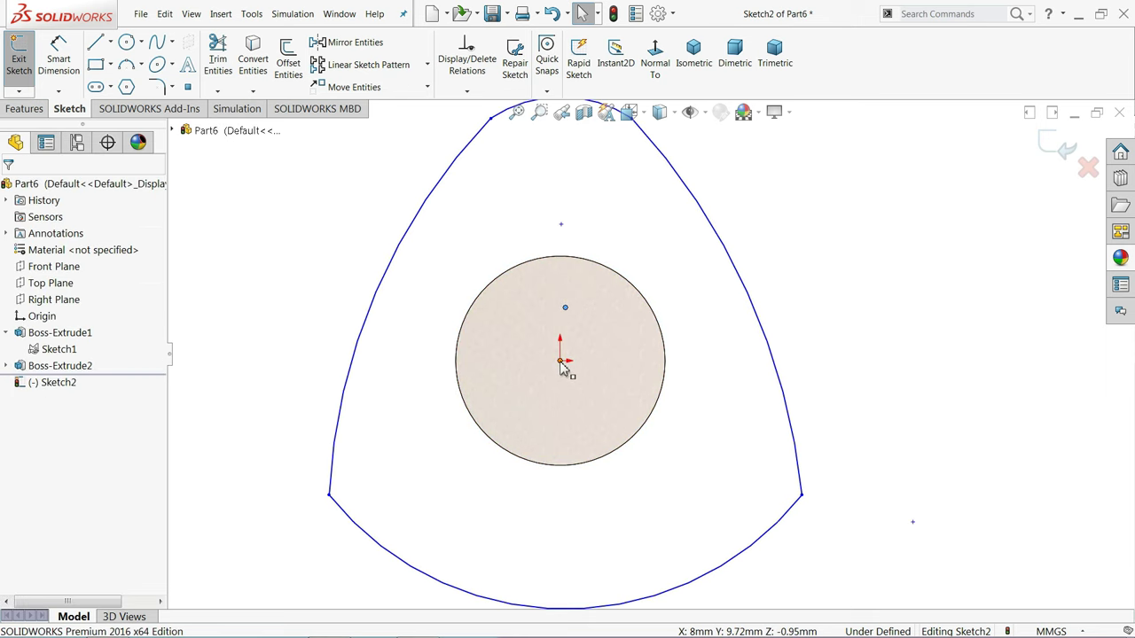
left_click(621, 313)
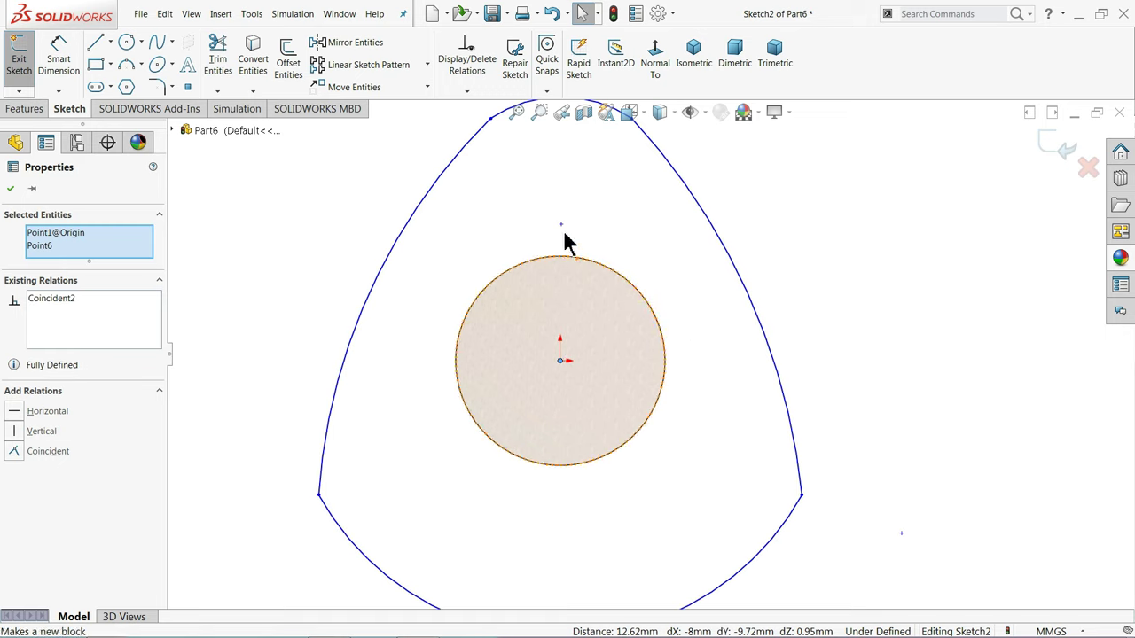
left_click(10, 190)
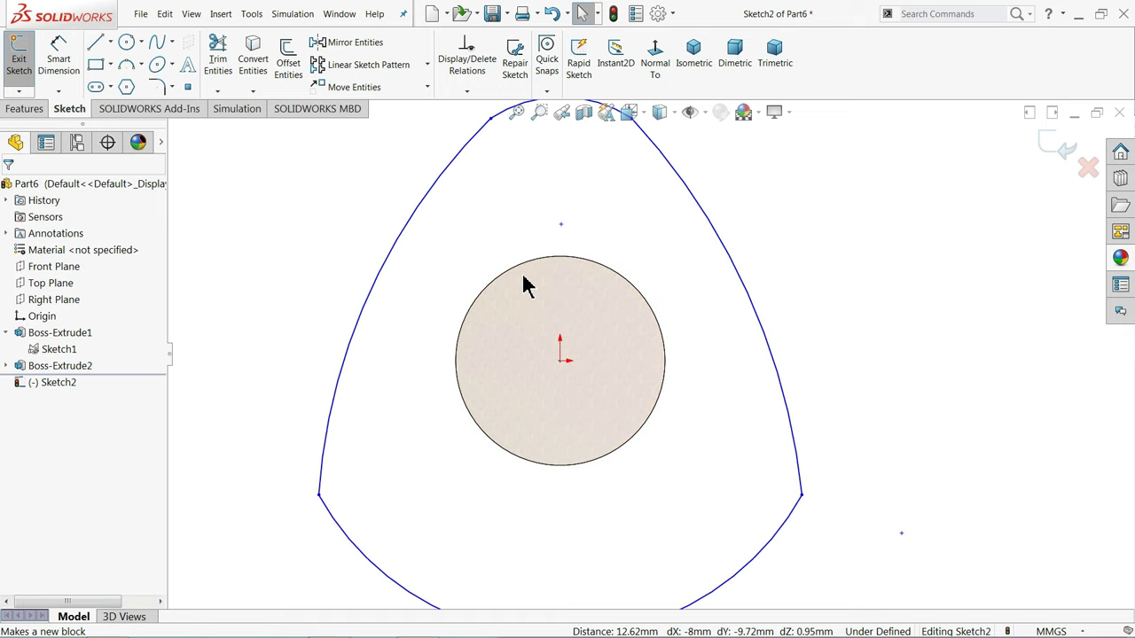
- Align the upper arc's centre point vertically with the origin
left_click(561, 225)
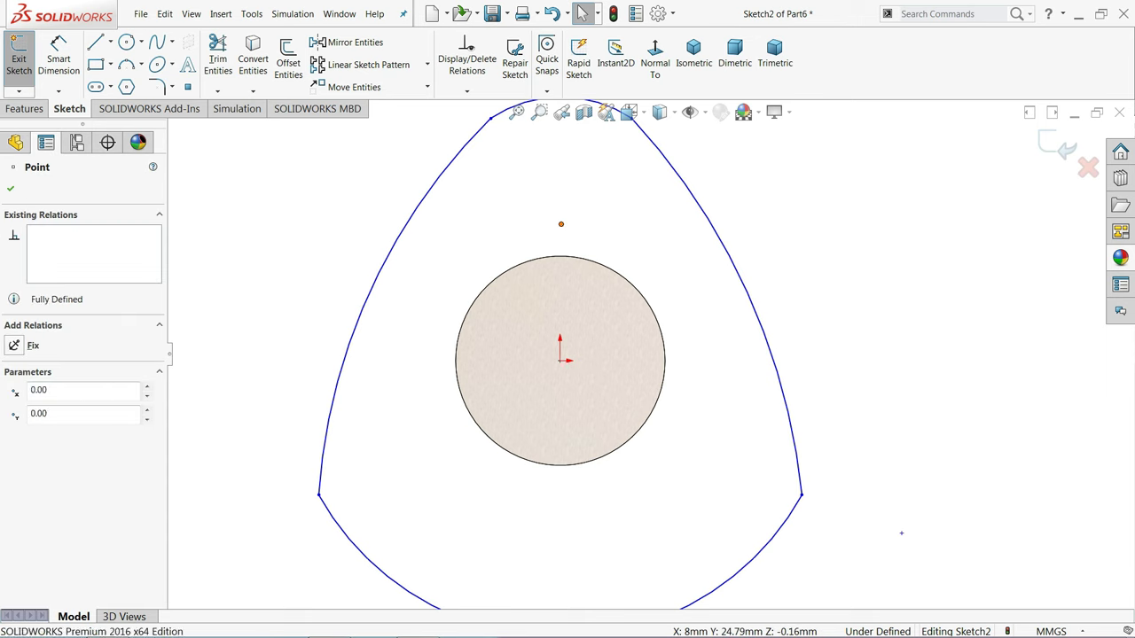
left_click(560, 362, "ctrl")
left_click(616, 314)
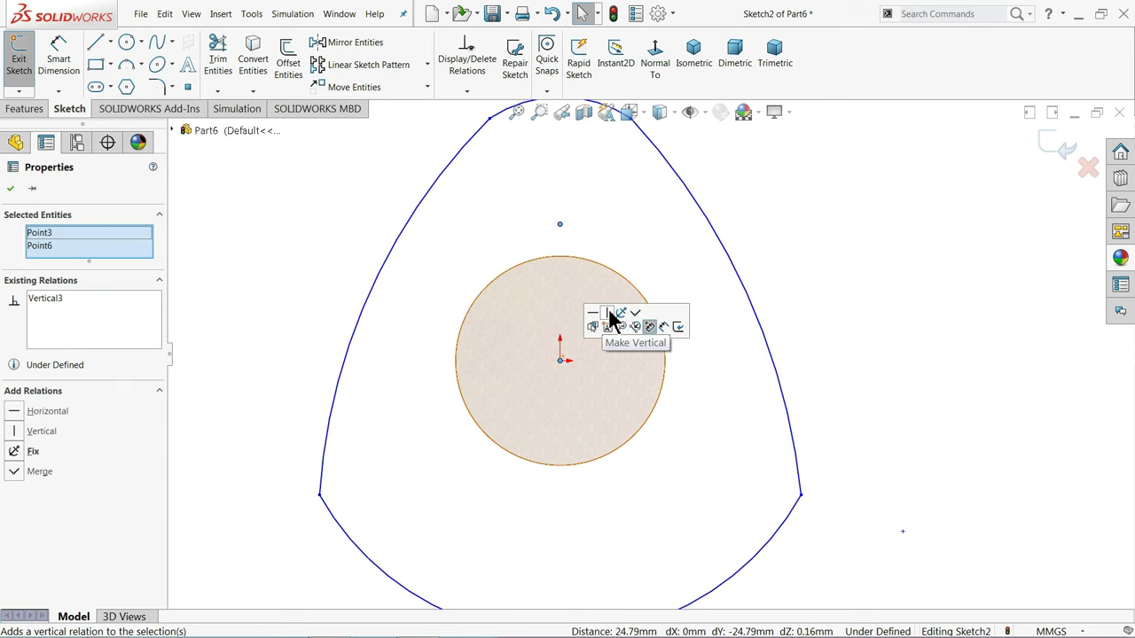
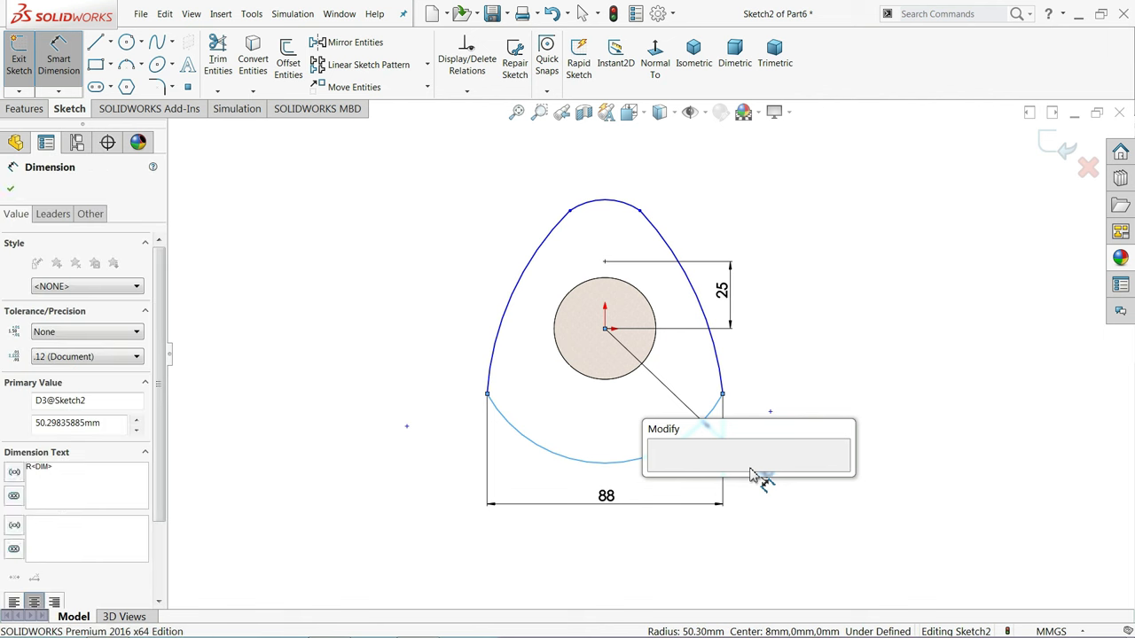
- Set the lower arc's radius to 46 mm and dimension the upper arc's radius as 21 mm
type("46")
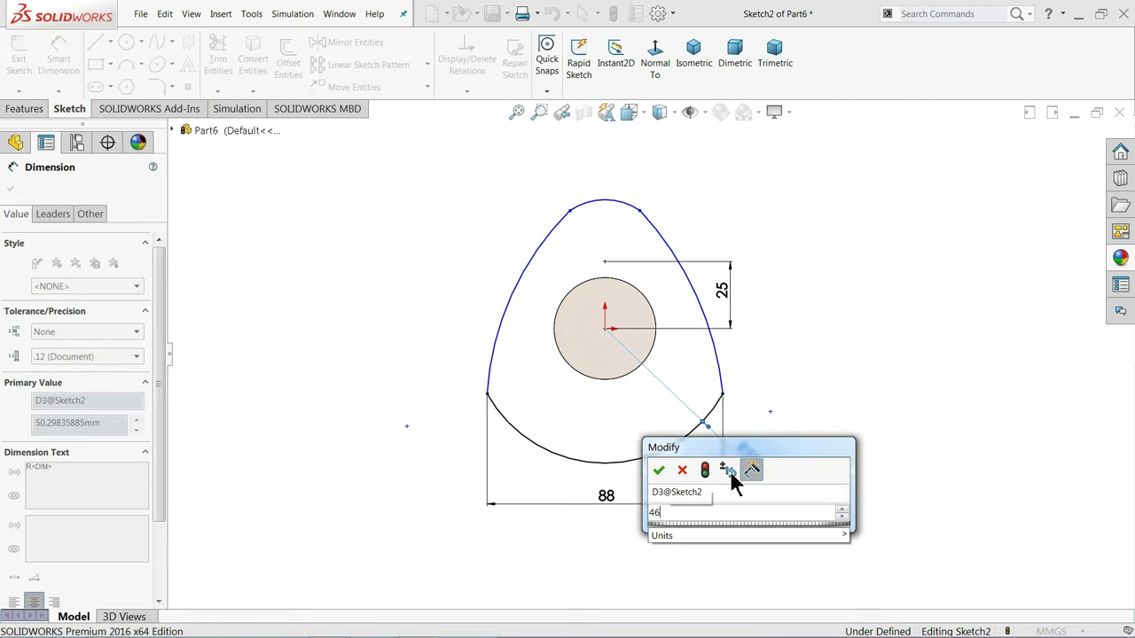
left_click(659, 470)
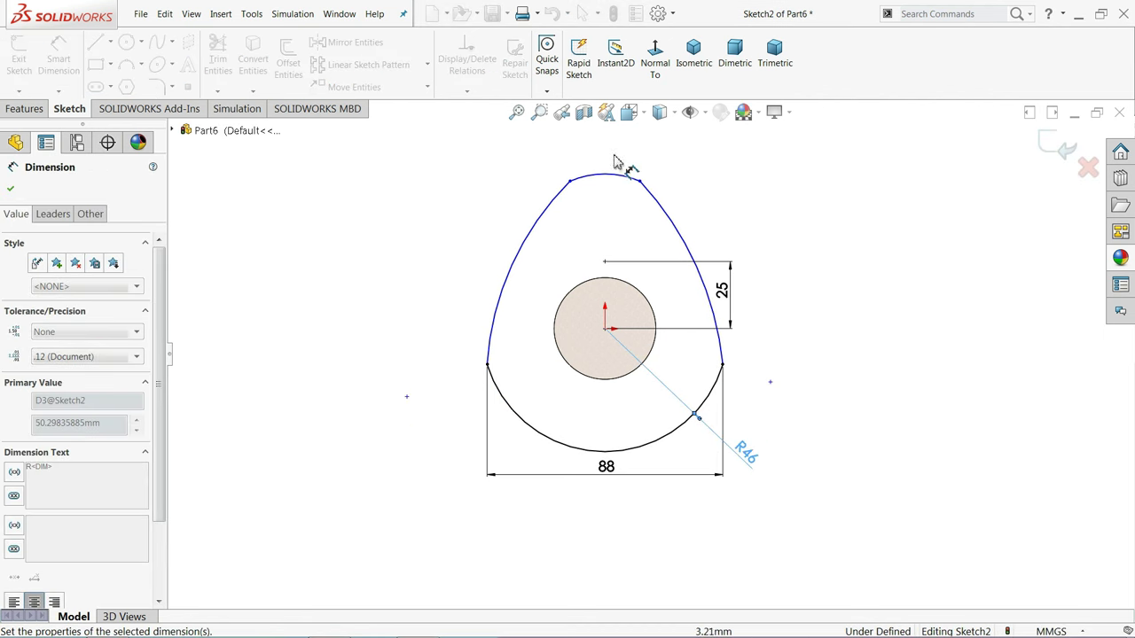
scroll(610, 174, "down", 1)
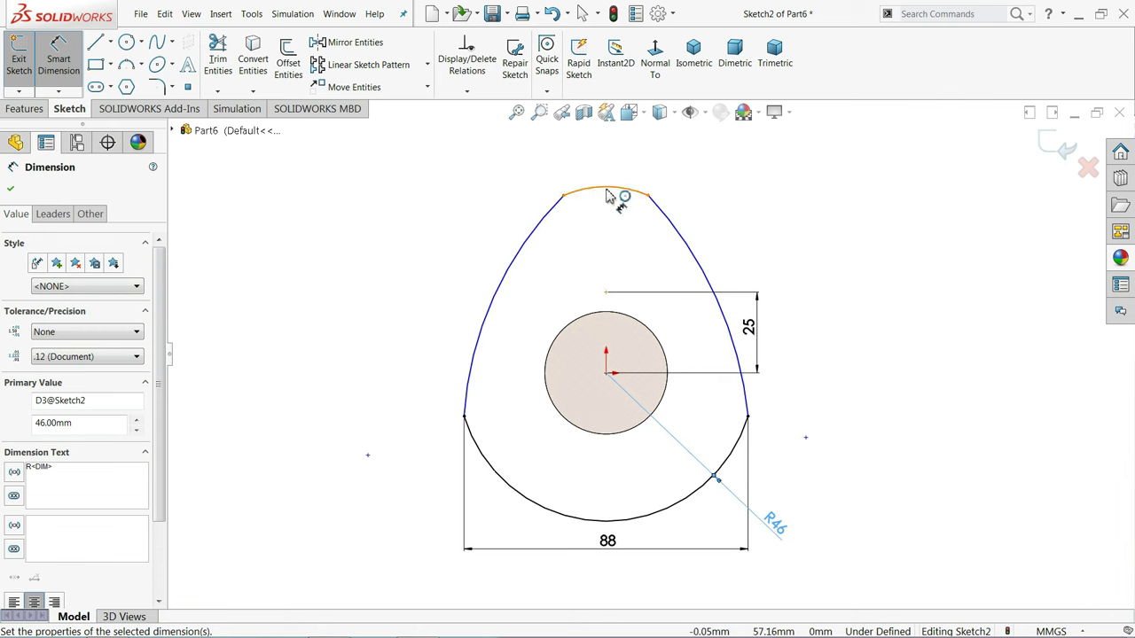
left_click(618, 173)
left_click(621, 160)
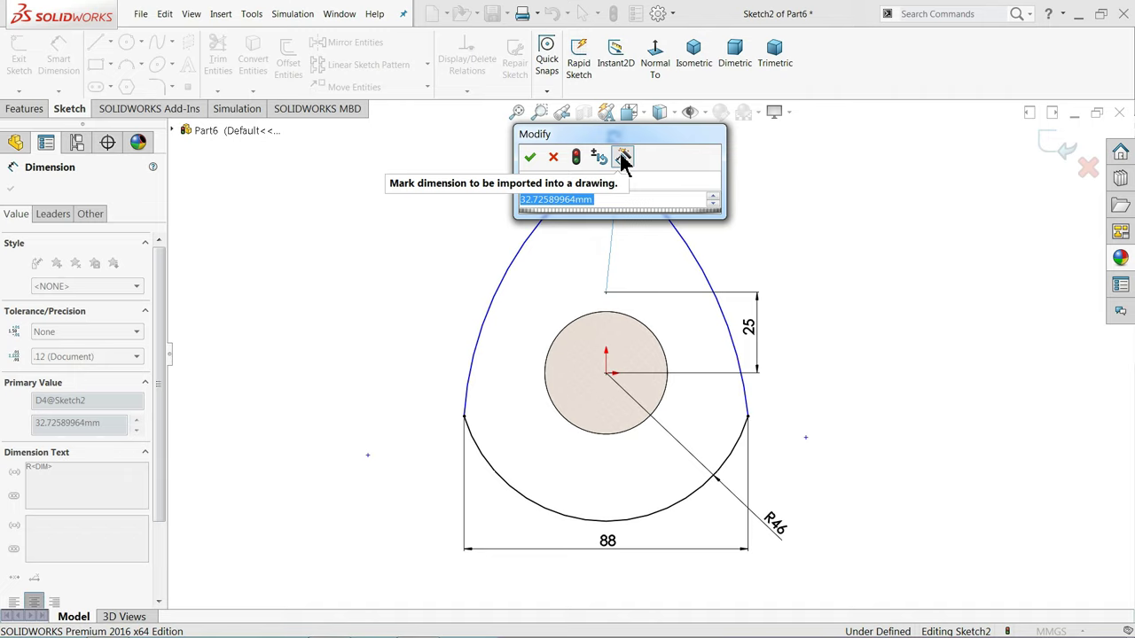
type("21")
left_click(530, 156)
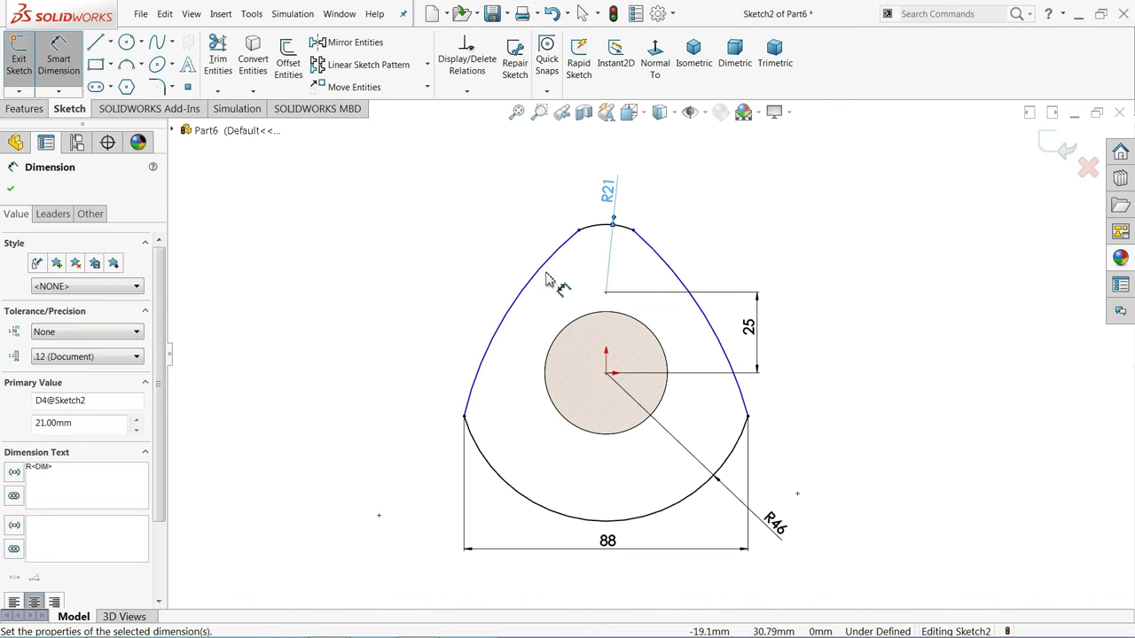
- Dimension the left and right side arcs of the web profile with a radius of 90 mm each
left_click(525, 307)
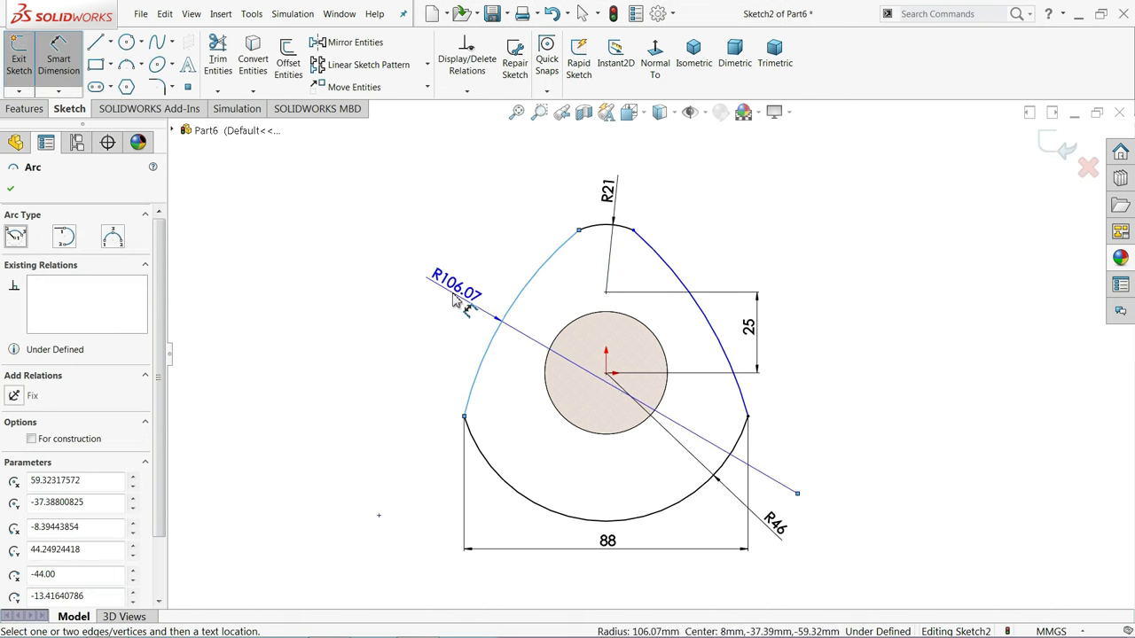
left_click(454, 300)
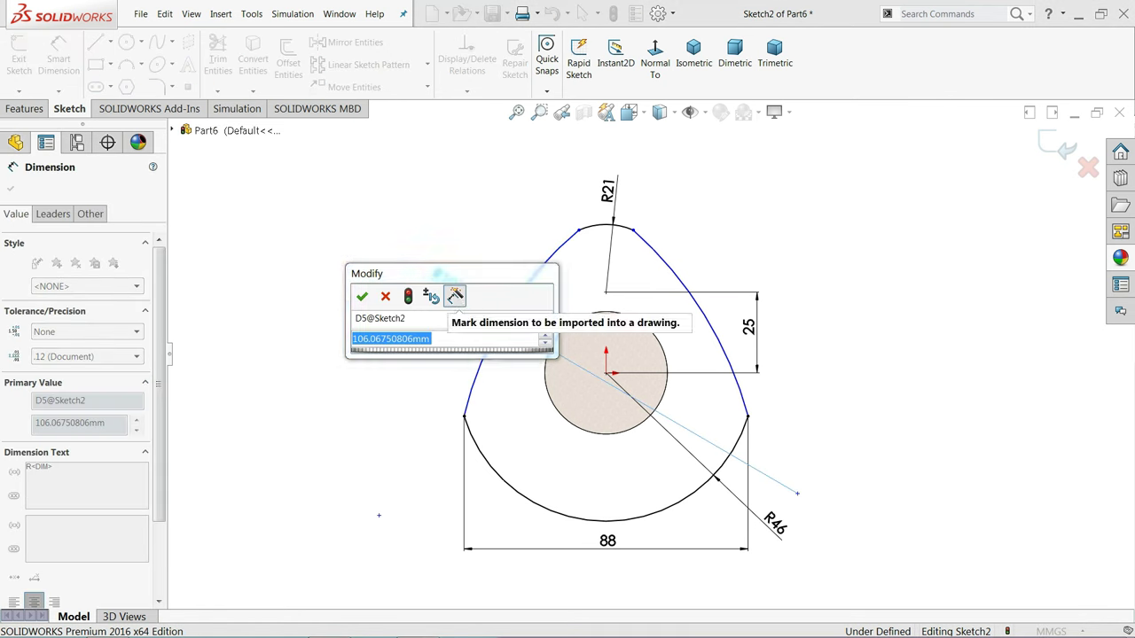
type("90")
left_click(363, 297)
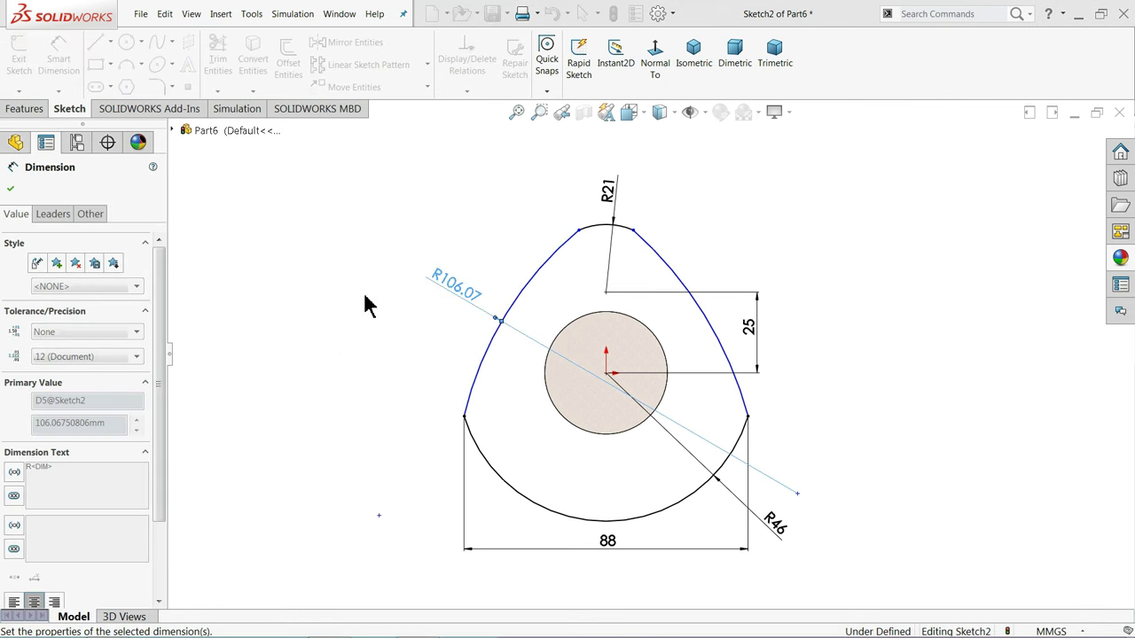
left_click(692, 297)
left_click(738, 255)
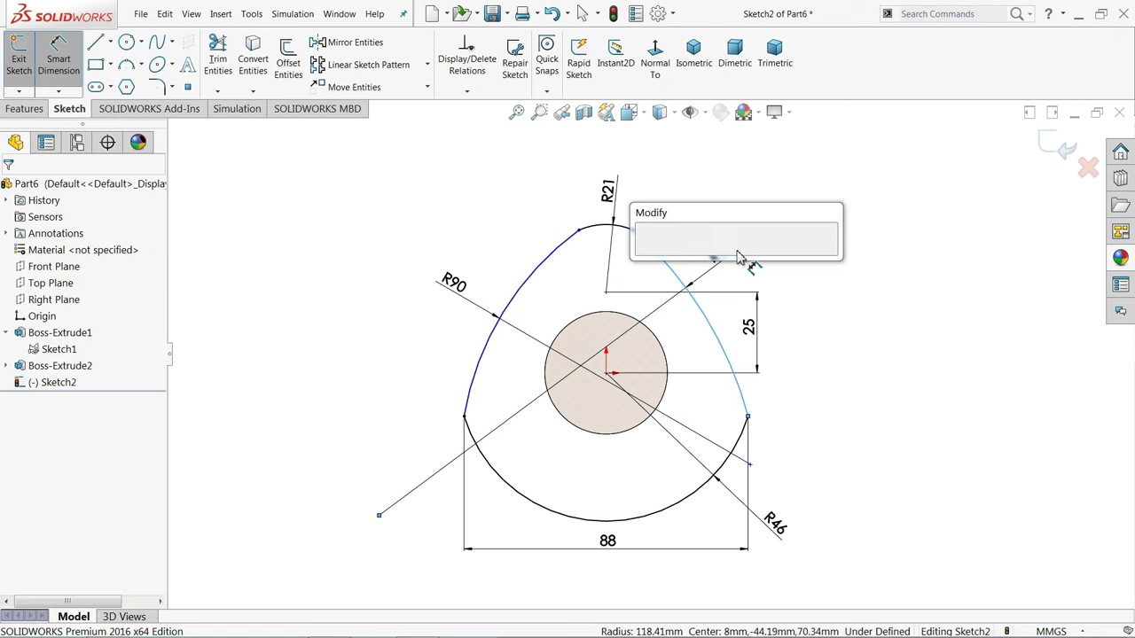
type("90")
left_click(647, 254)
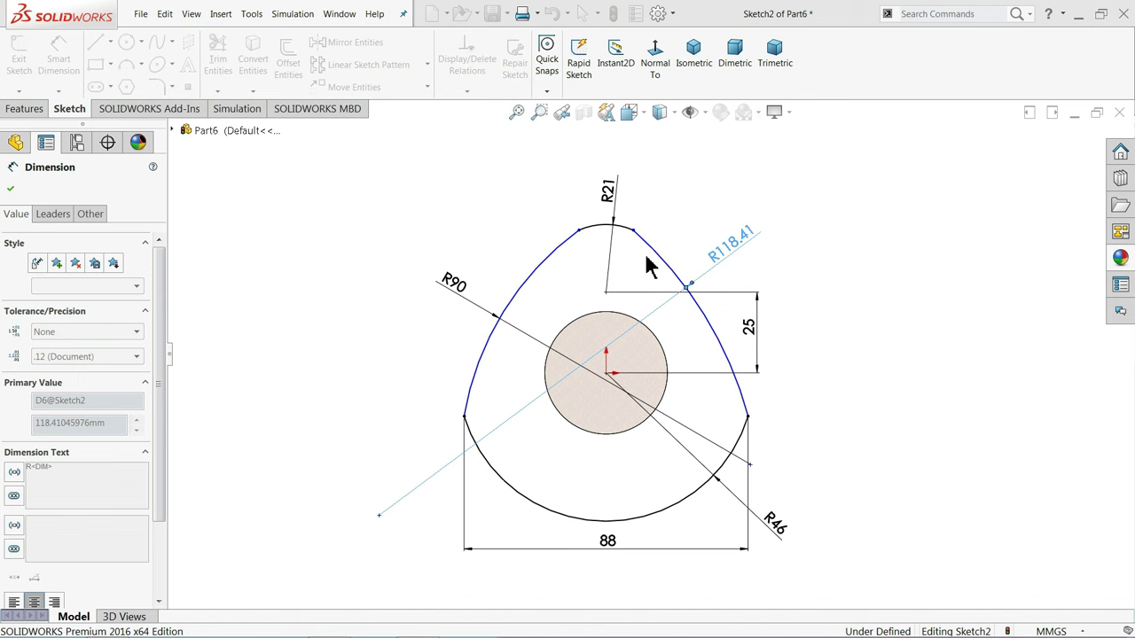
scroll(664, 251, "down", 1)
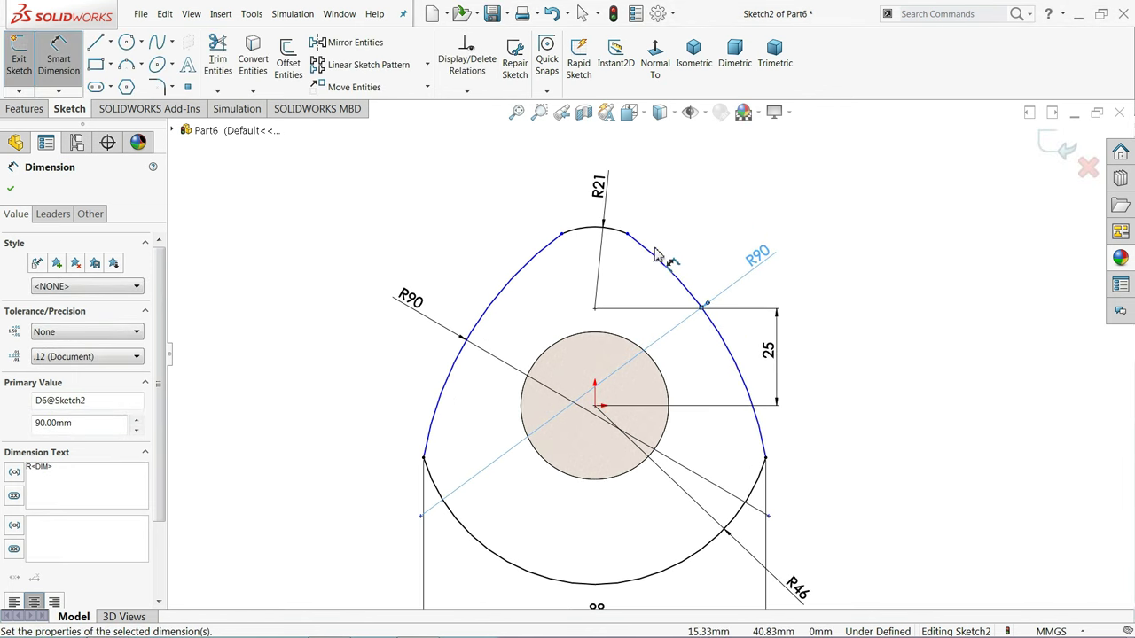
left_click(13, 189)
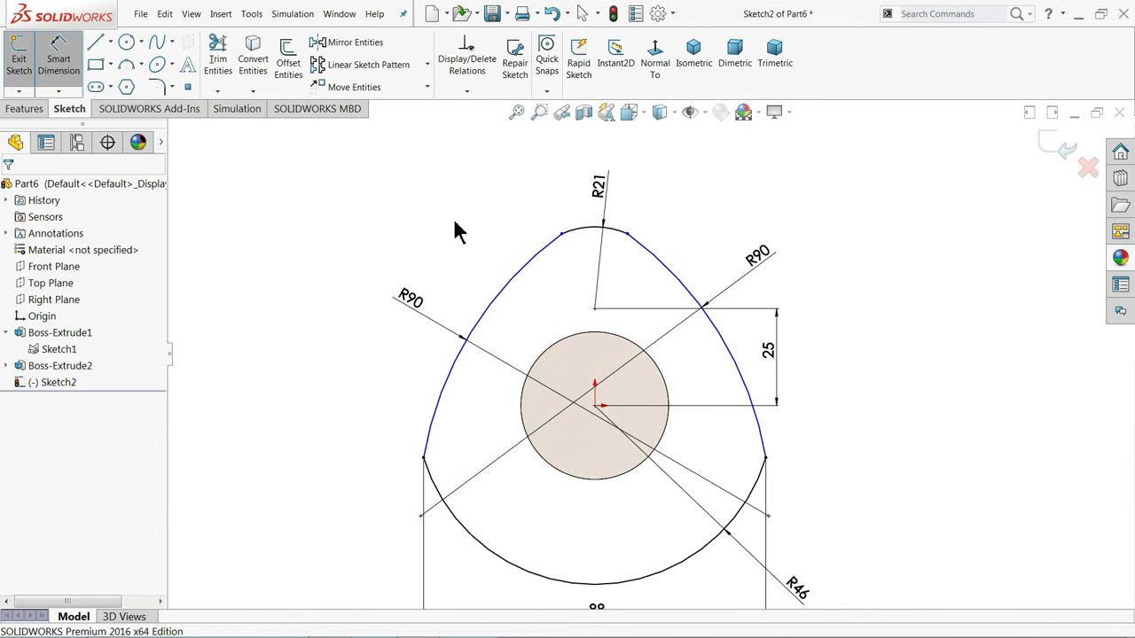
- Make the side arcs tangent to the upper arc at its two endpoints
left_click(562, 235)
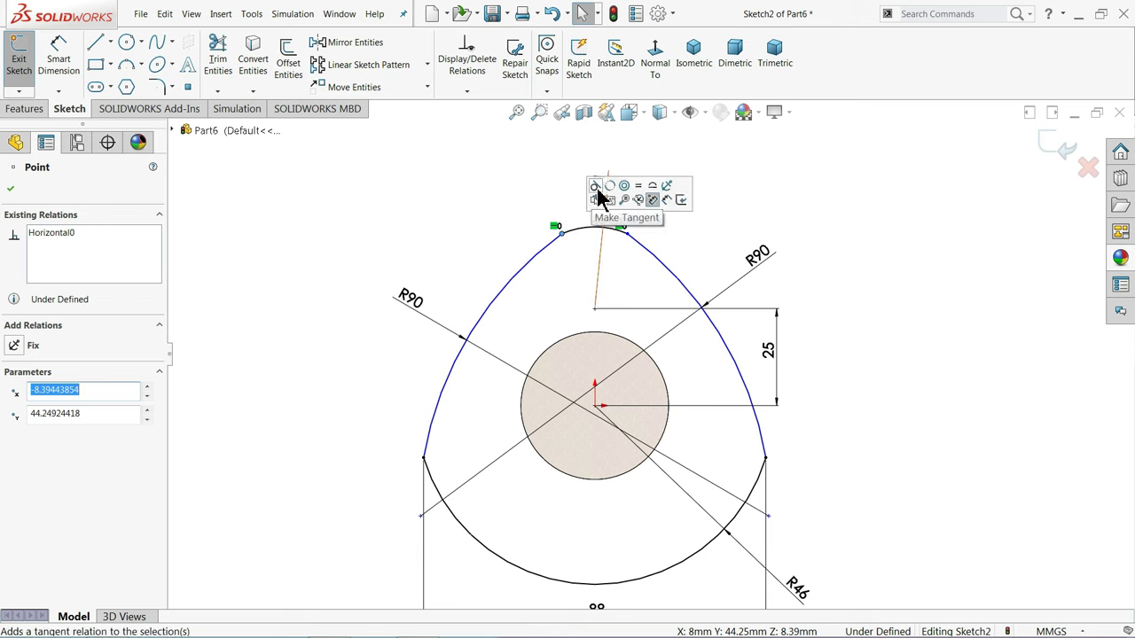
left_click(456, 220)
scroll(585, 328, "up", 3)
scroll(626, 384, "down", 2)
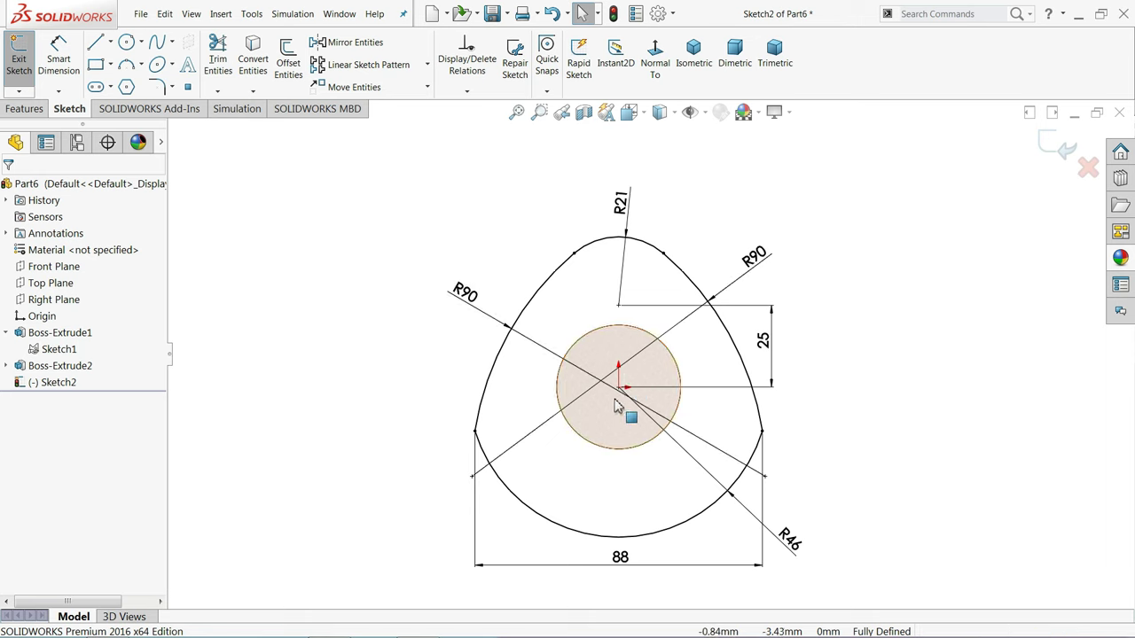
- Extrude the web profile 15 mm outward from the cylinder's end face, merging the result
left_click(694, 46)
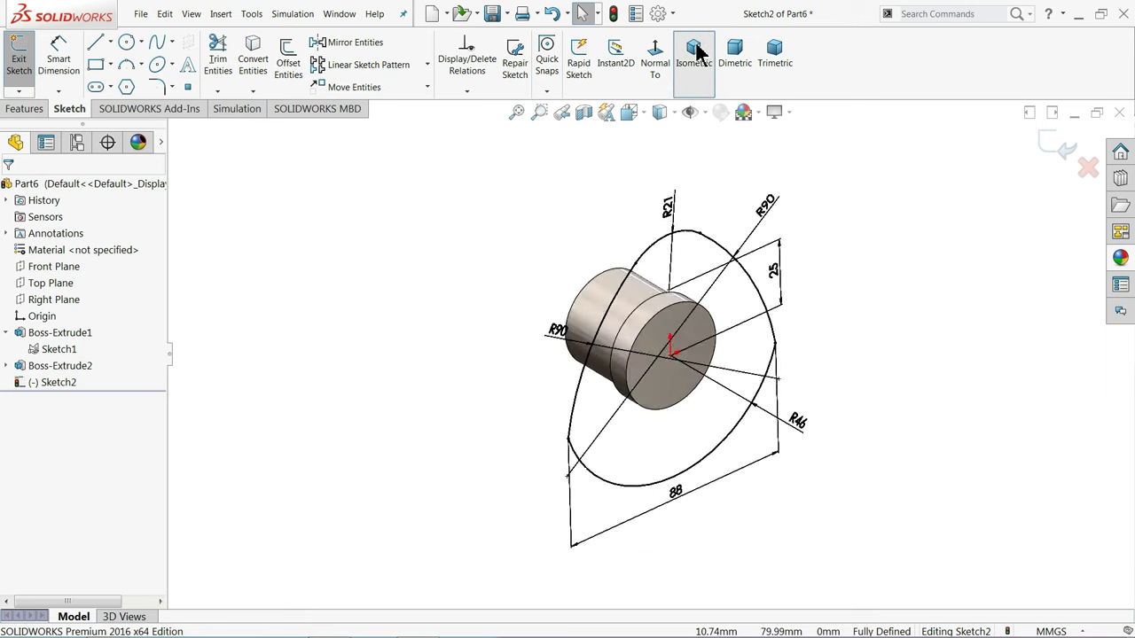
left_click(33, 106)
left_click(27, 71)
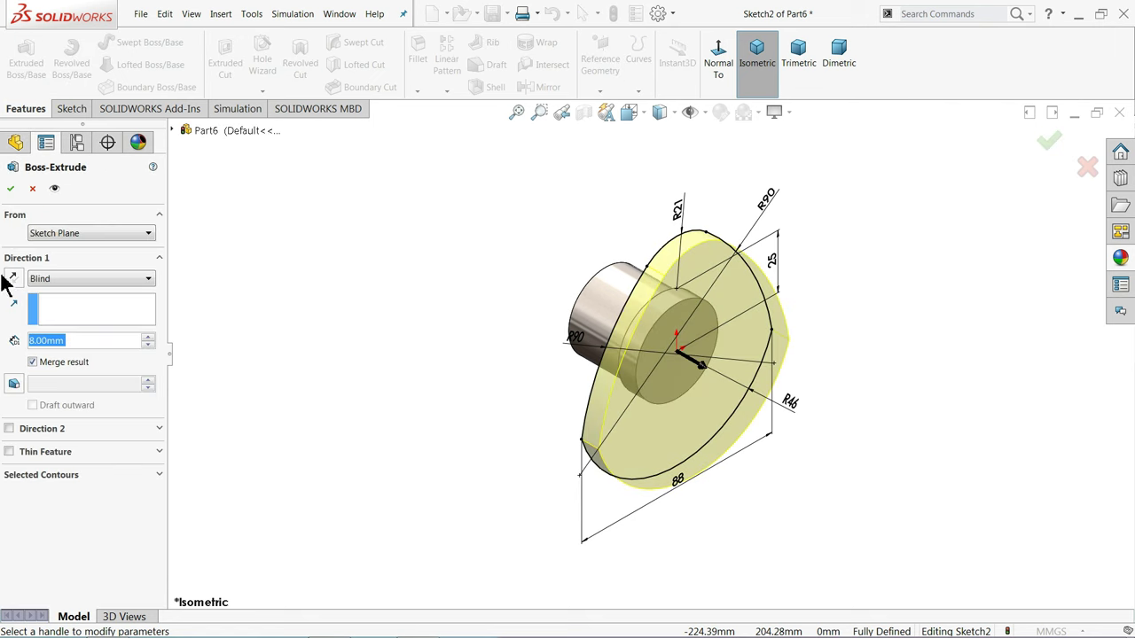
type("15")
key("Return")
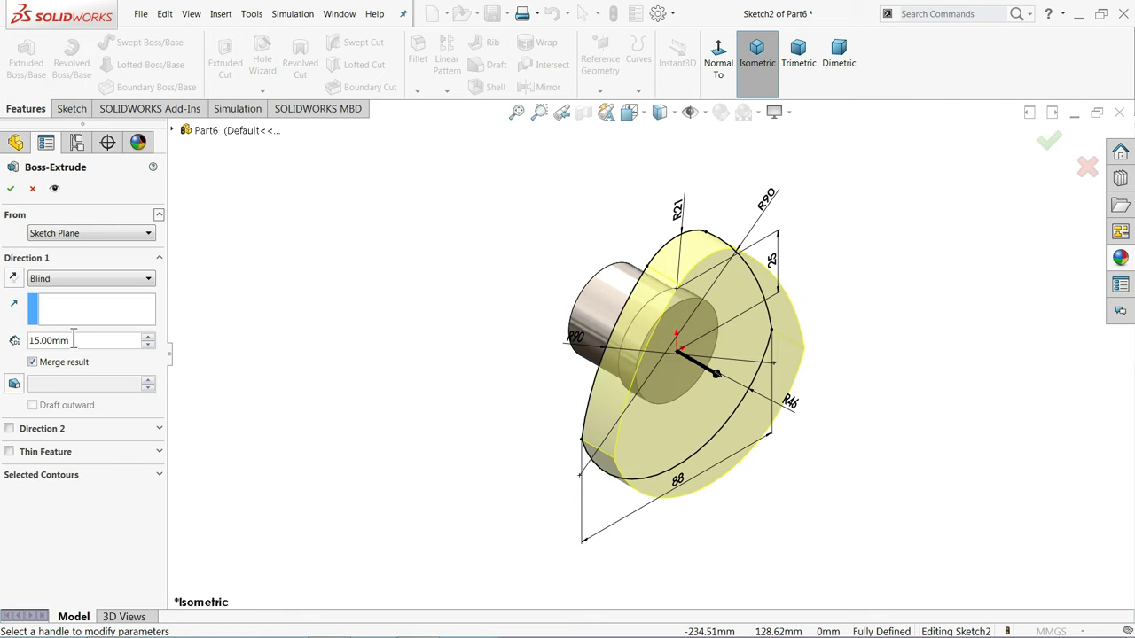
left_click(10, 188)
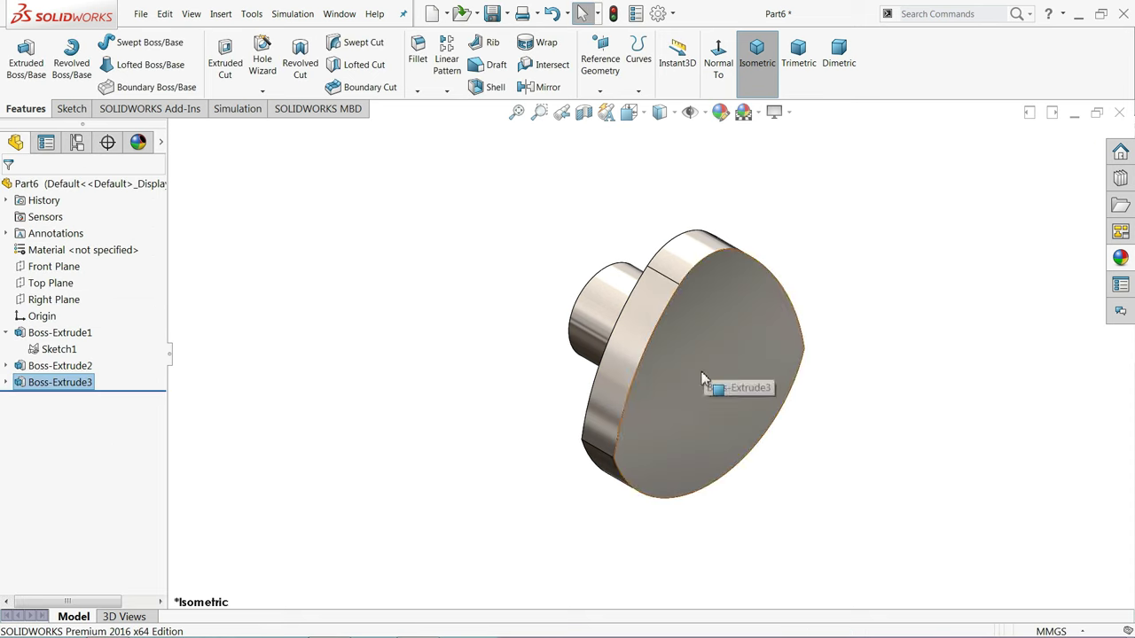
- Sketch a 32 mm diameter circle on the web's outer face, centred on the upper arc's centre point
middle_click_drag(452, 320, 756, 384)
left_click(692, 387)
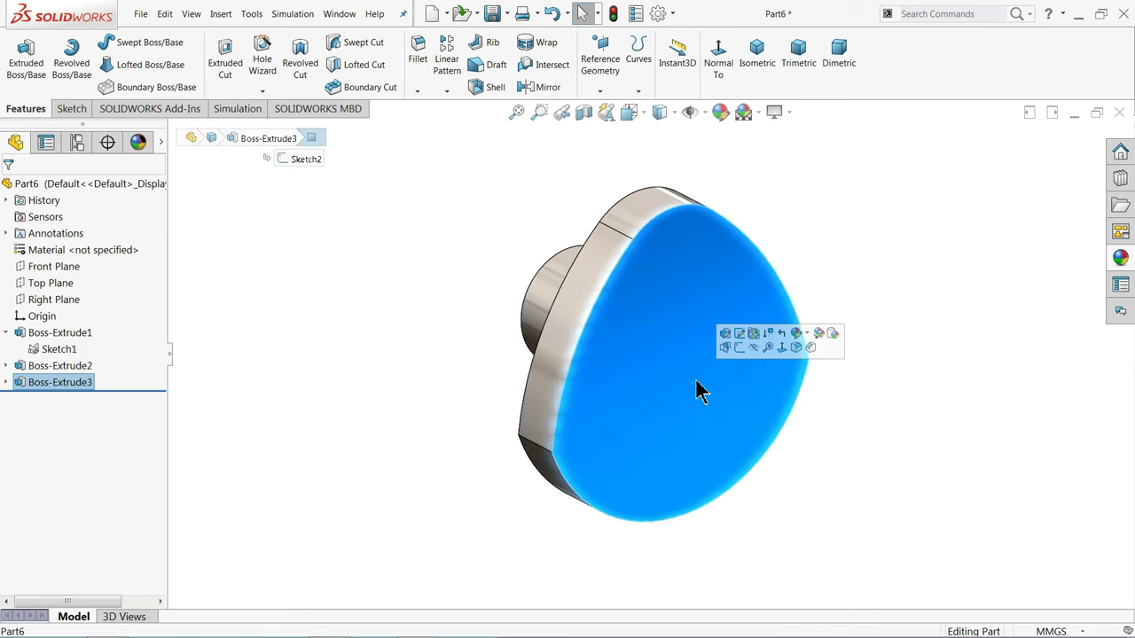
left_click(736, 351)
left_click(126, 42)
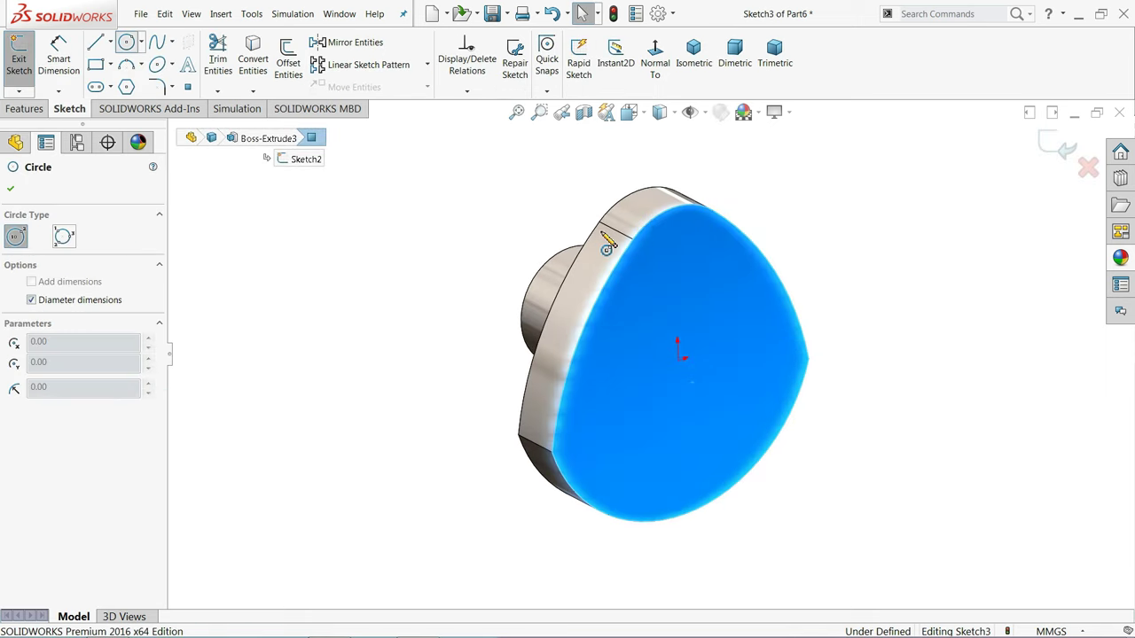
scroll(665, 212, "down", 5)
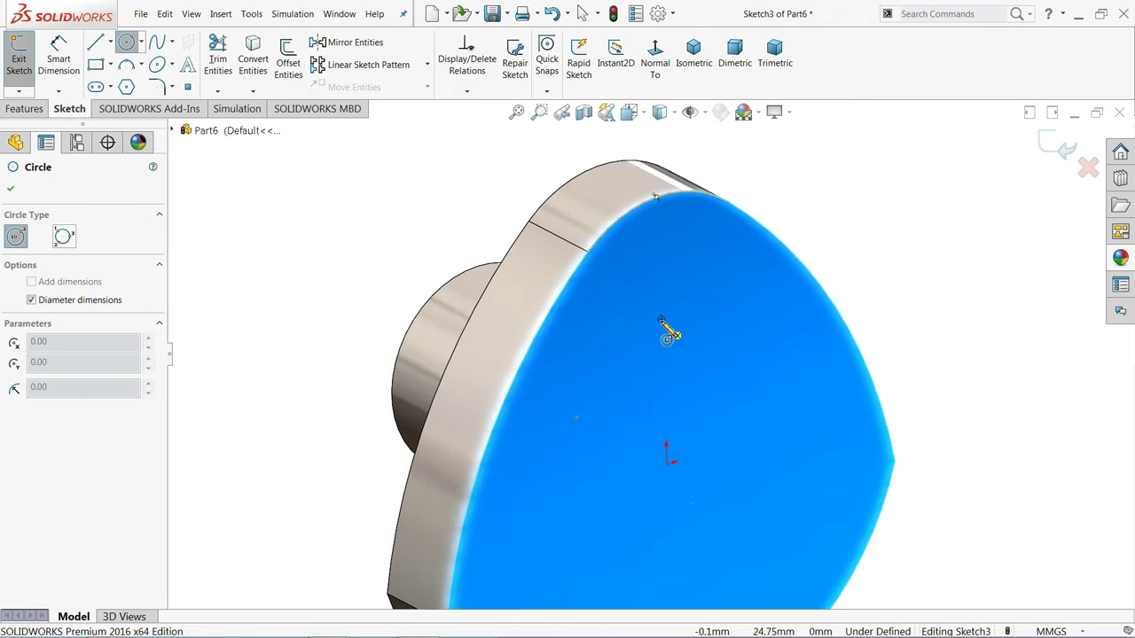
left_click(656, 62)
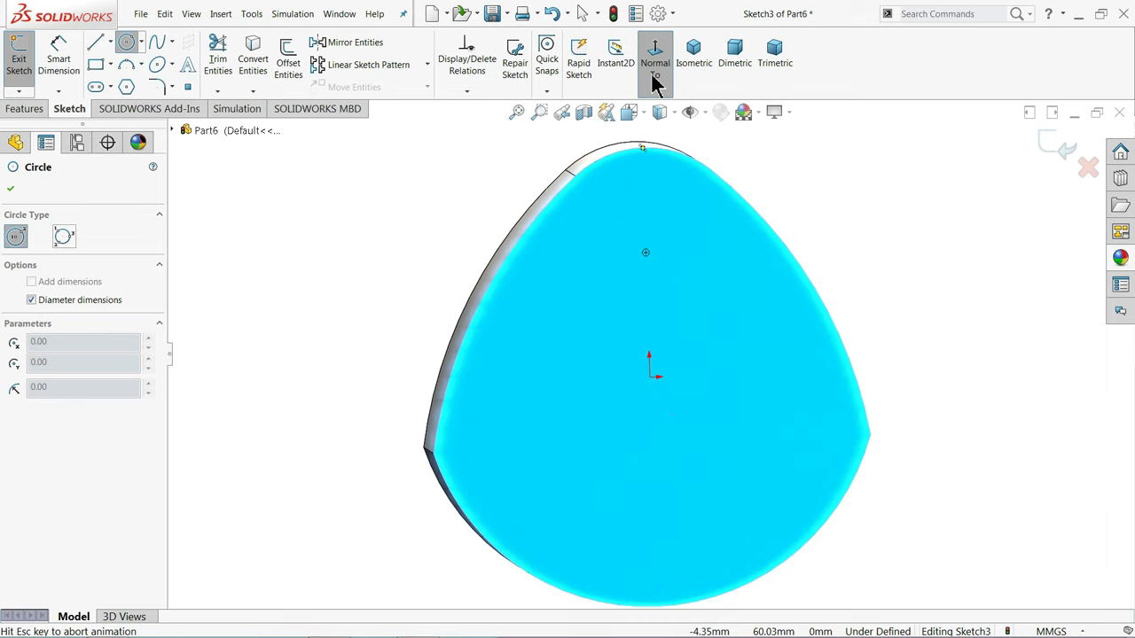
scroll(665, 133, "down", 3)
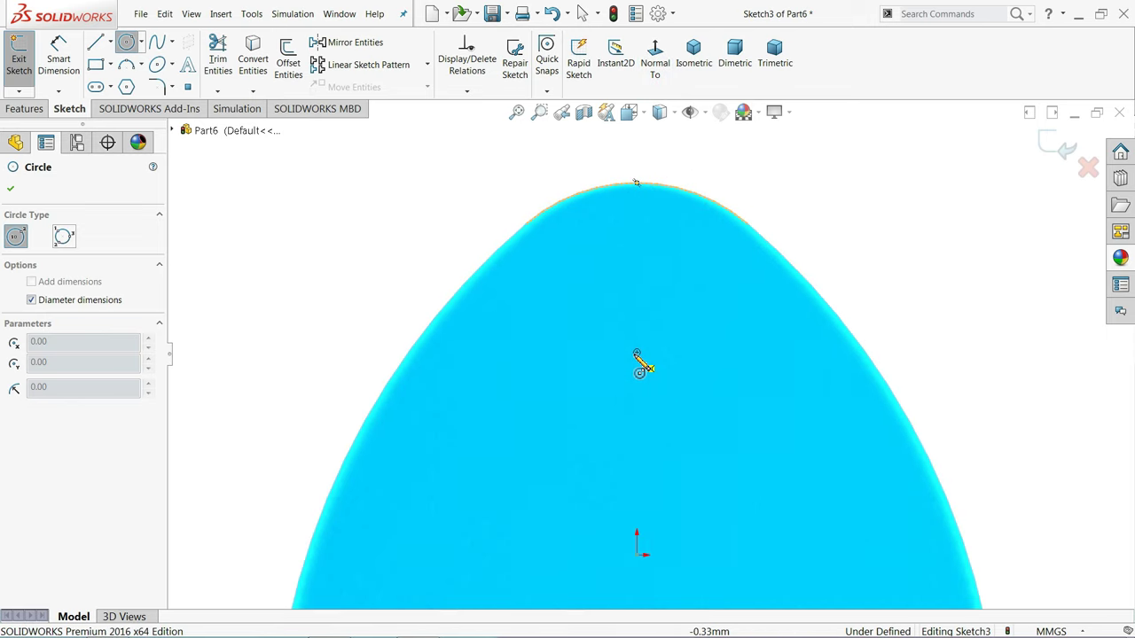
left_click(636, 353)
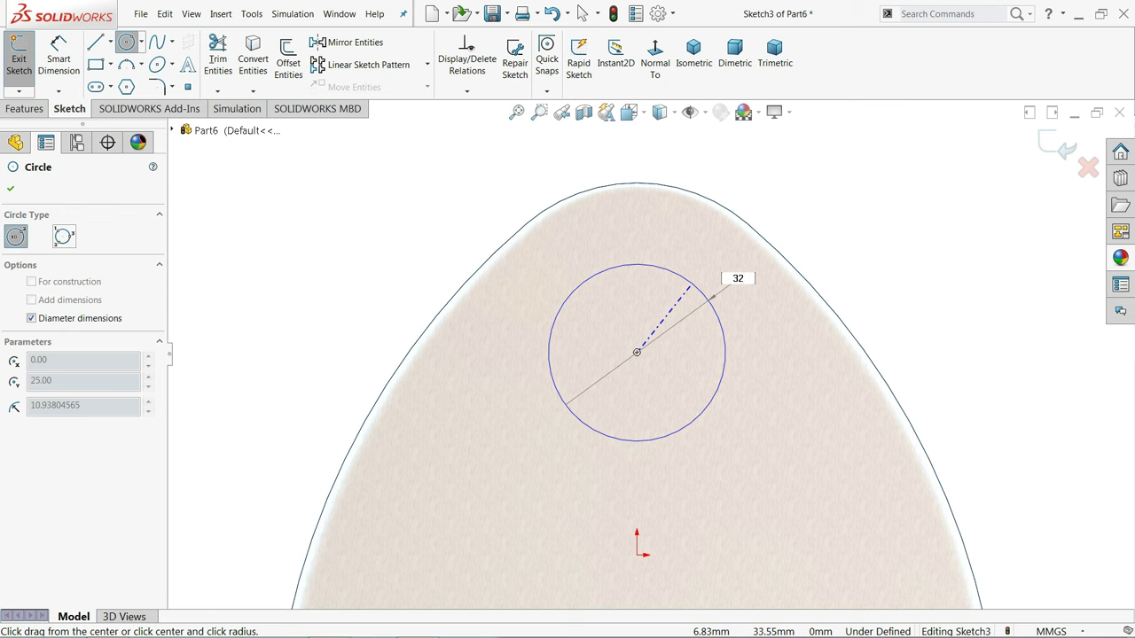
key("Return")
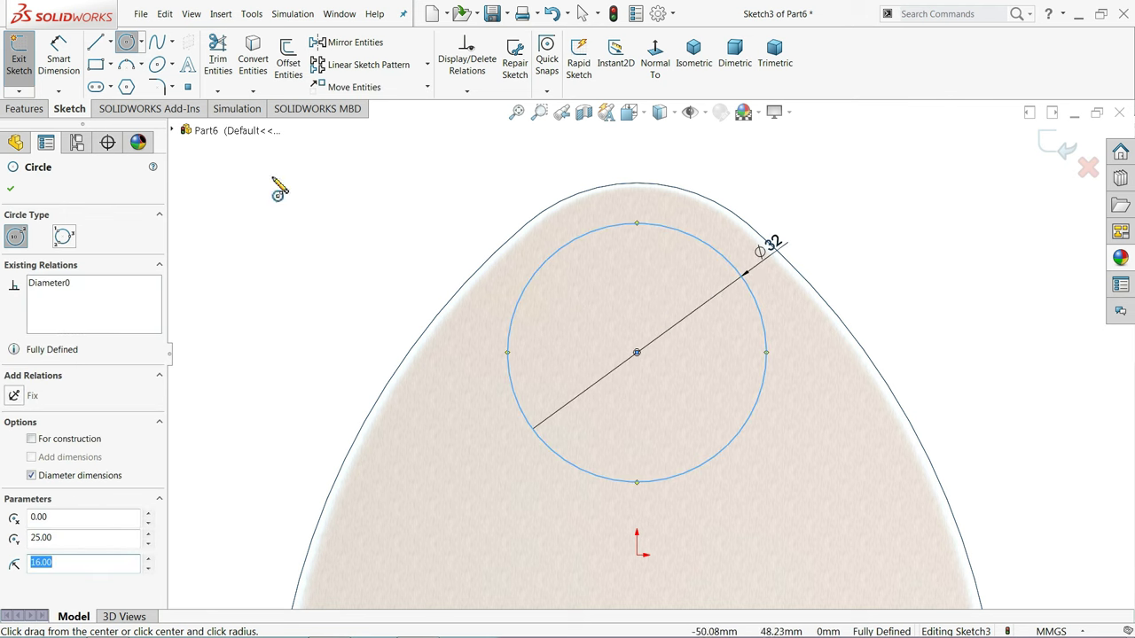
- Extrude the 32 mm circle 15 mm outward from the web as a blind boss to form the crankpin
left_click(24, 109)
left_click(25, 62)
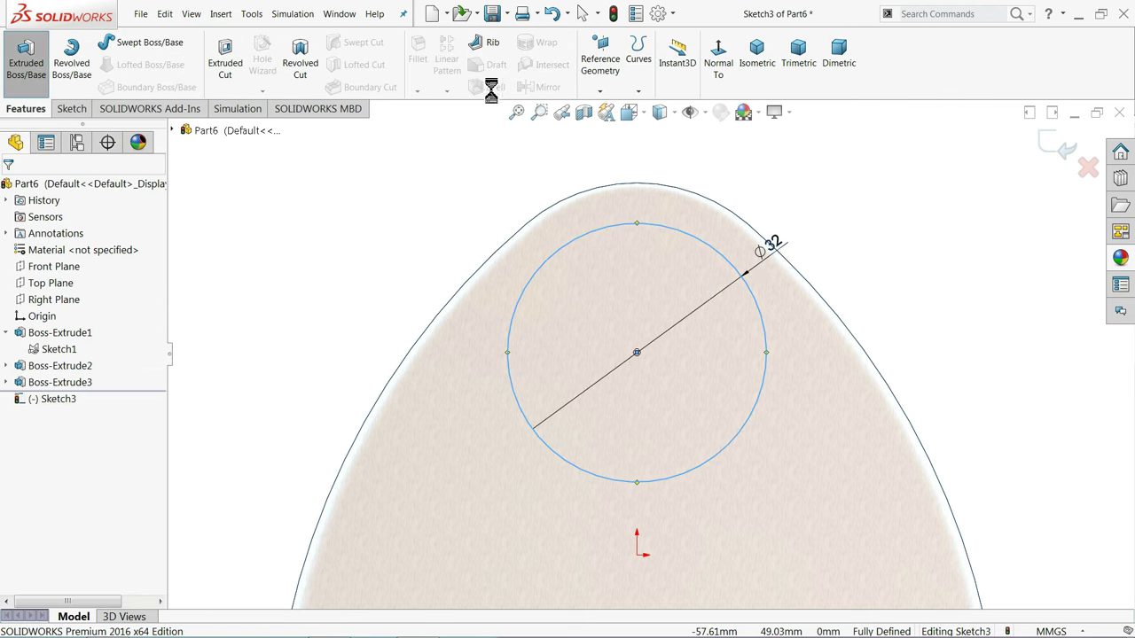
left_click(758, 80)
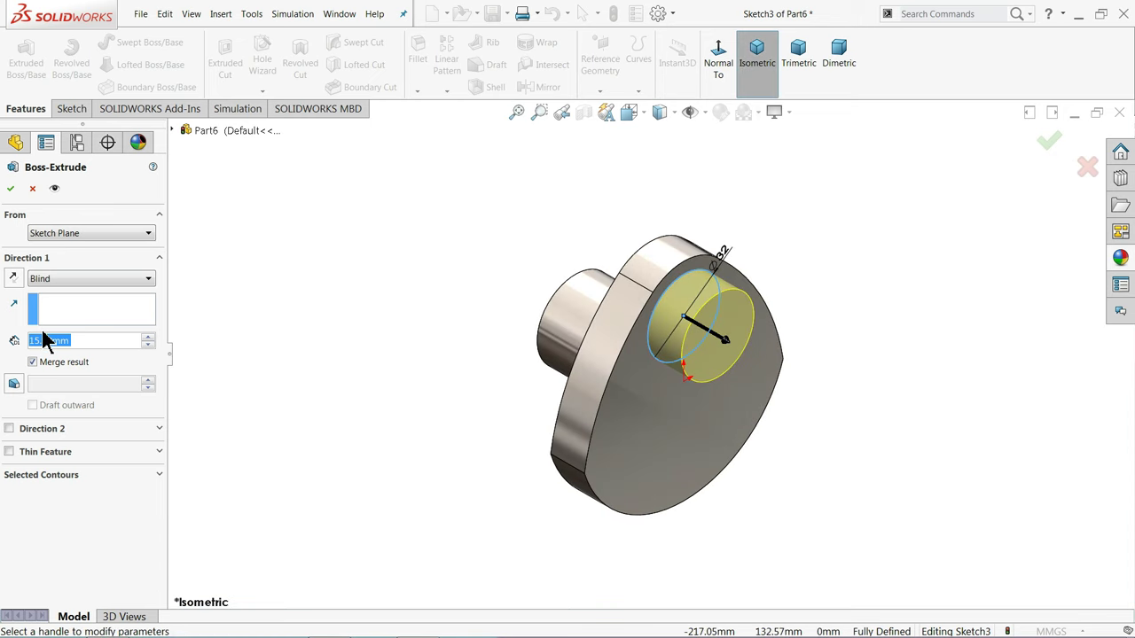
left_click(11, 189)
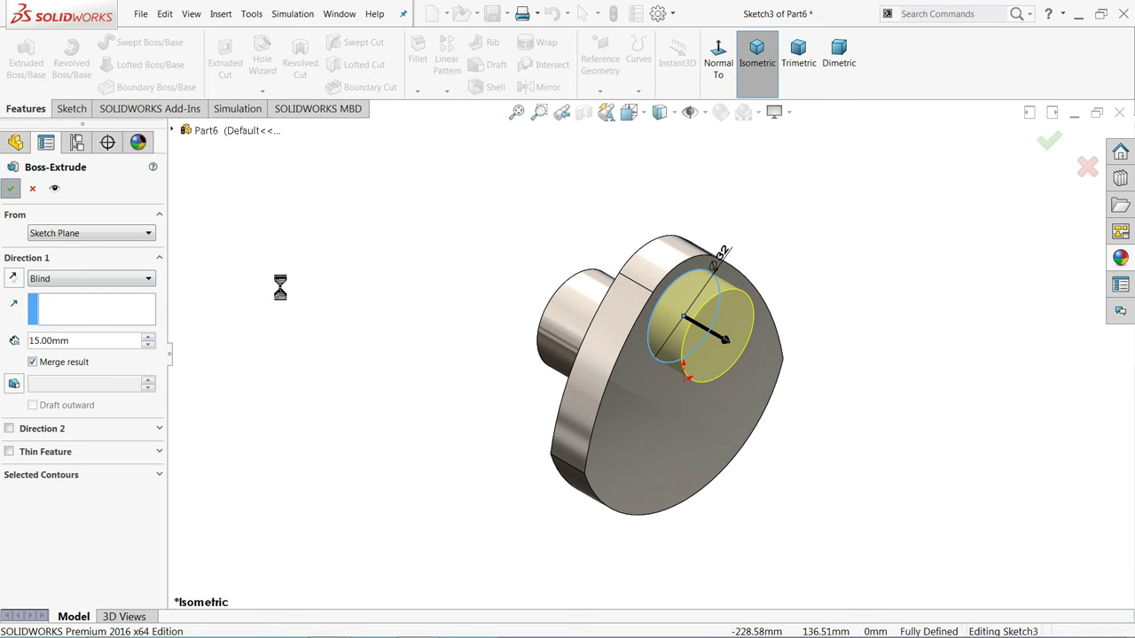
left_click(592, 342)
left_click(696, 343)
left_click(489, 236)
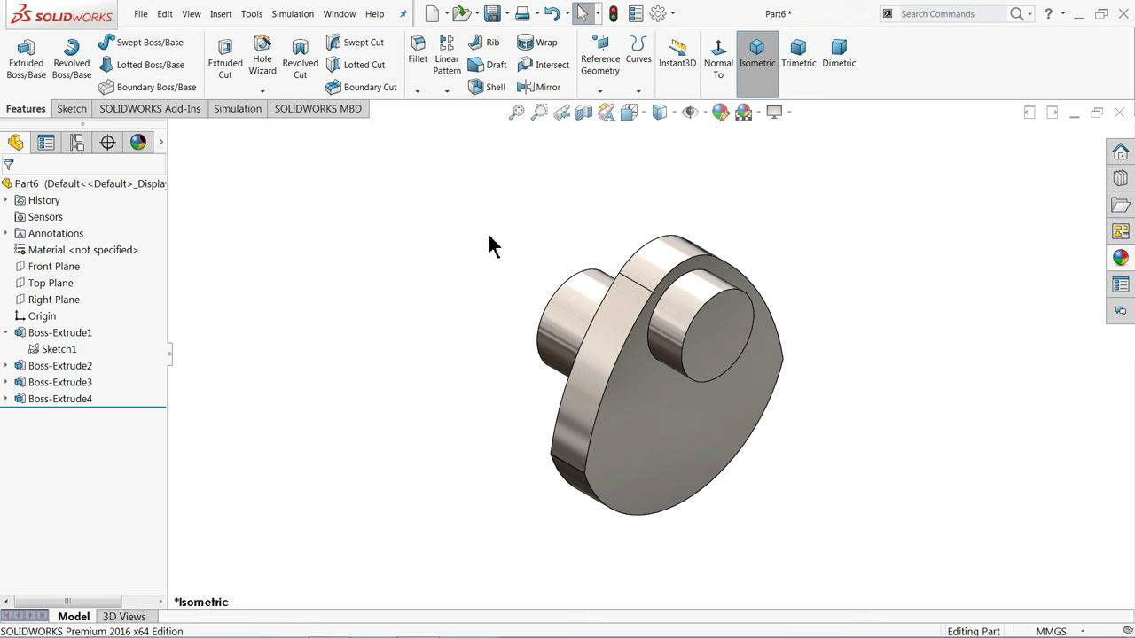
- Mirror the crankpin and web extrusions about the crankpin's end face
left_click(558, 88)
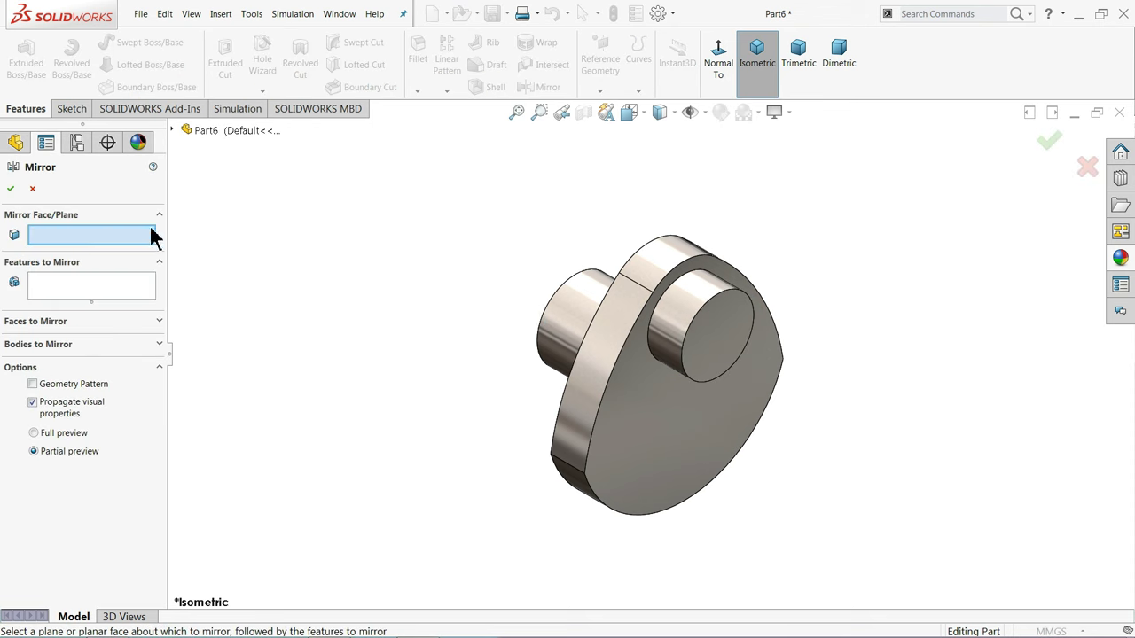
left_click(712, 346)
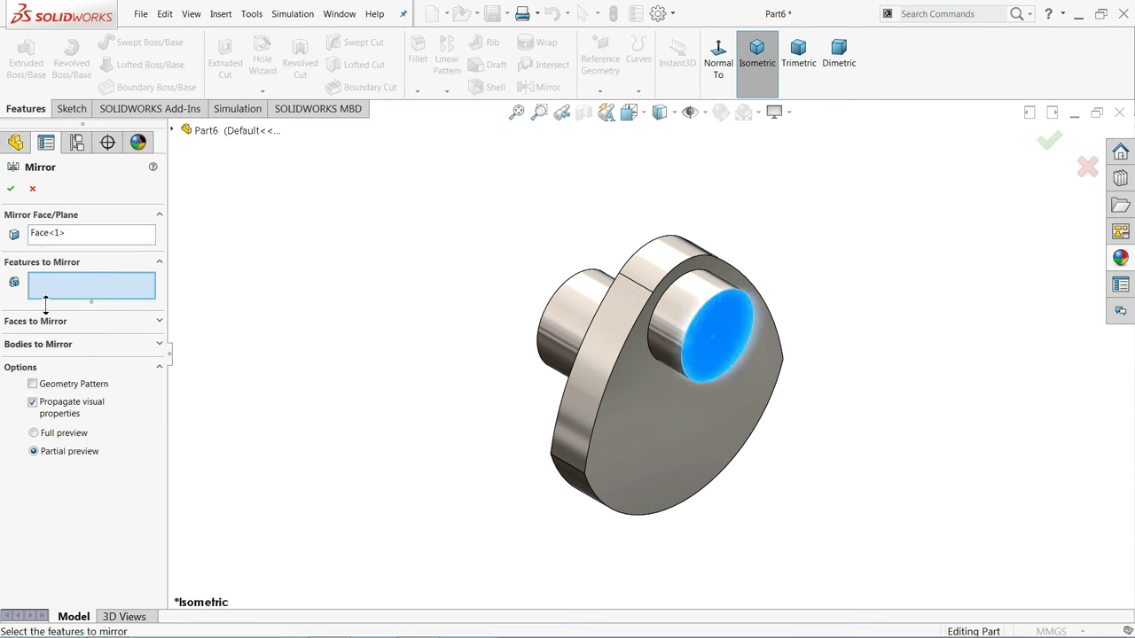
left_click(688, 311)
left_click(644, 324)
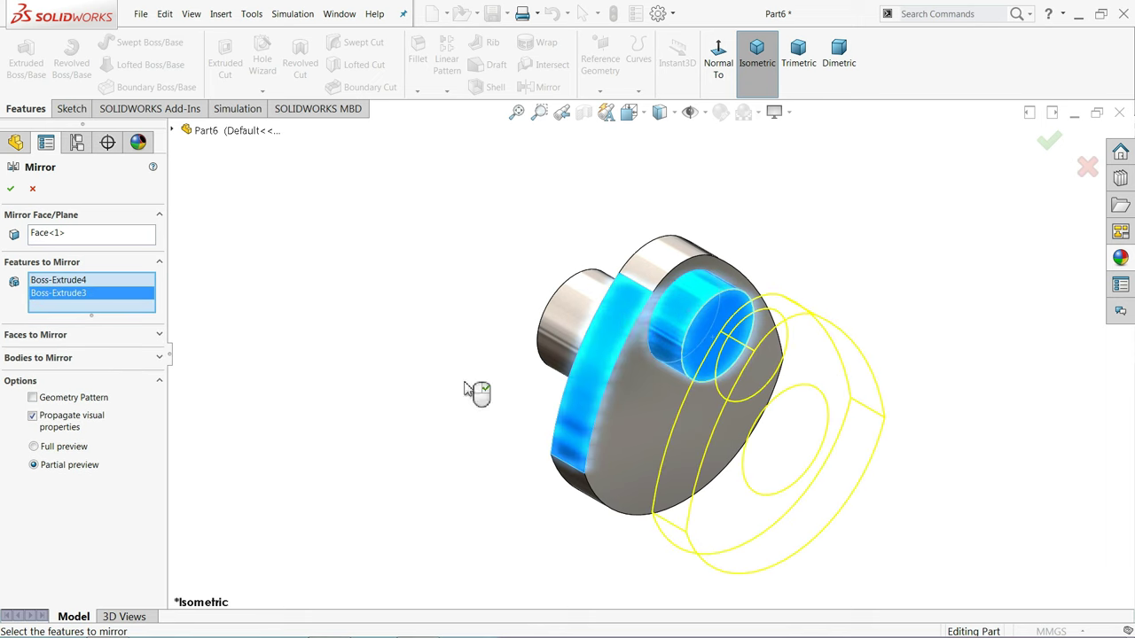
left_click(10, 188)
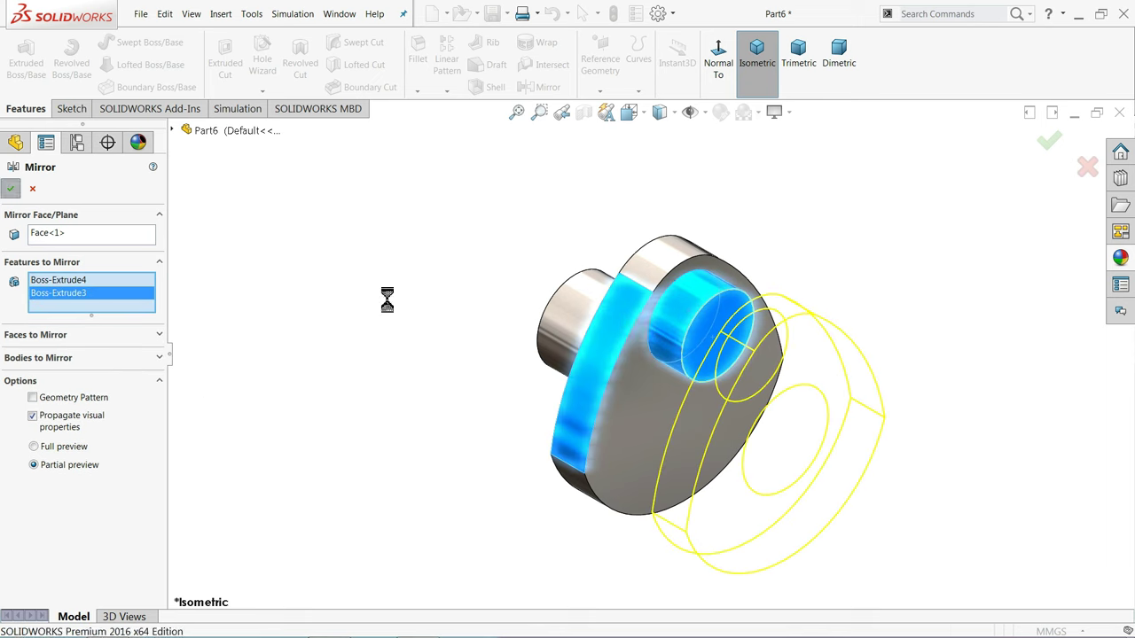
middle_click_drag(466, 380, 470, 350)
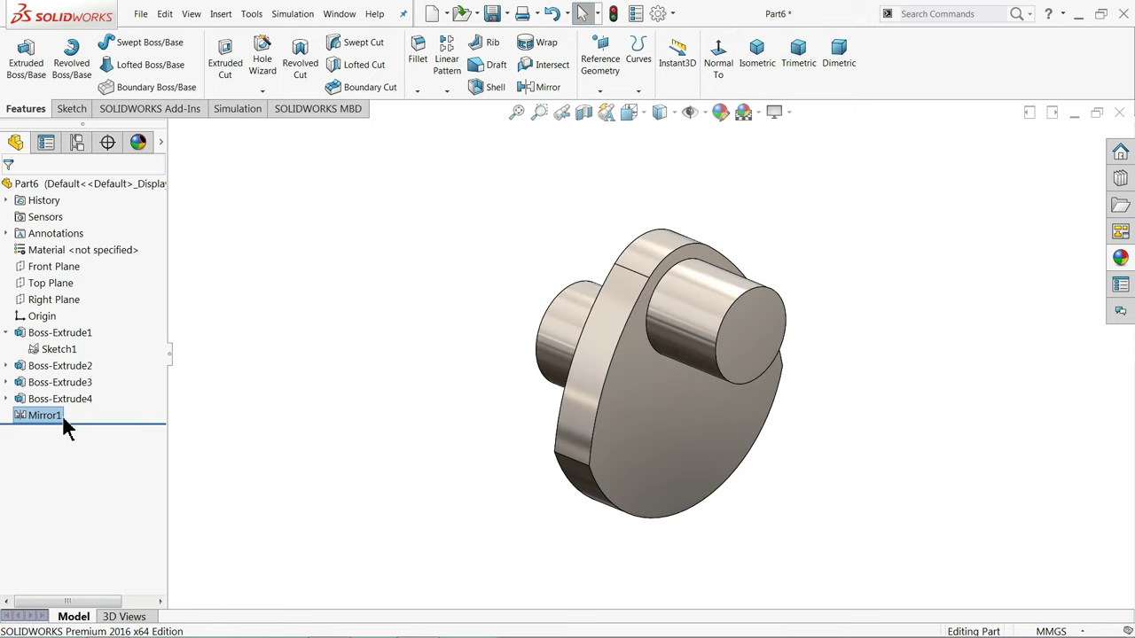
- Edit the mirror feature to use Geometry Pattern for the web and crankpin
left_click(44, 415)
left_click(30, 395)
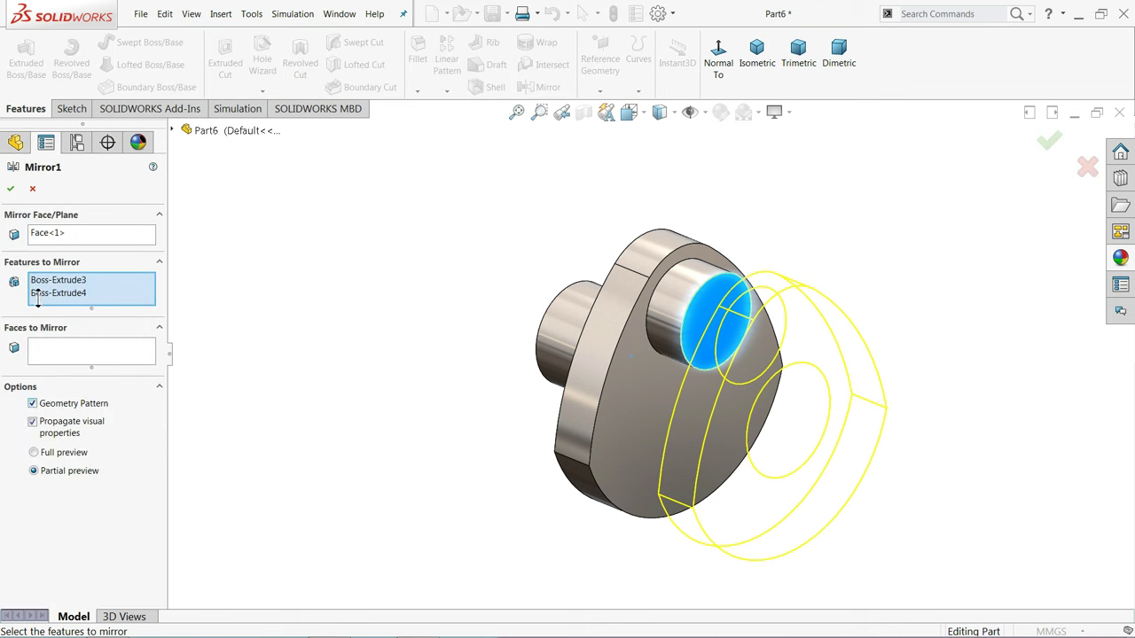
left_click(12, 189)
middle_click_drag(324, 355, 355, 350)
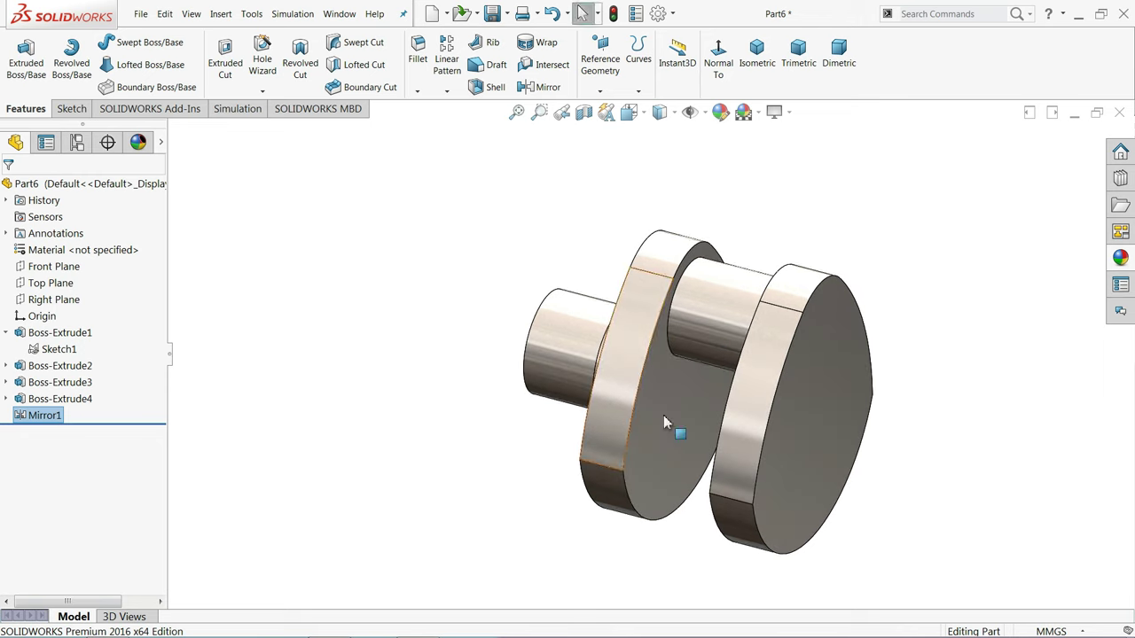
- Sketch a 34 mm diameter circle centred on the origin on the mirrored web's outer face
left_click(810, 441)
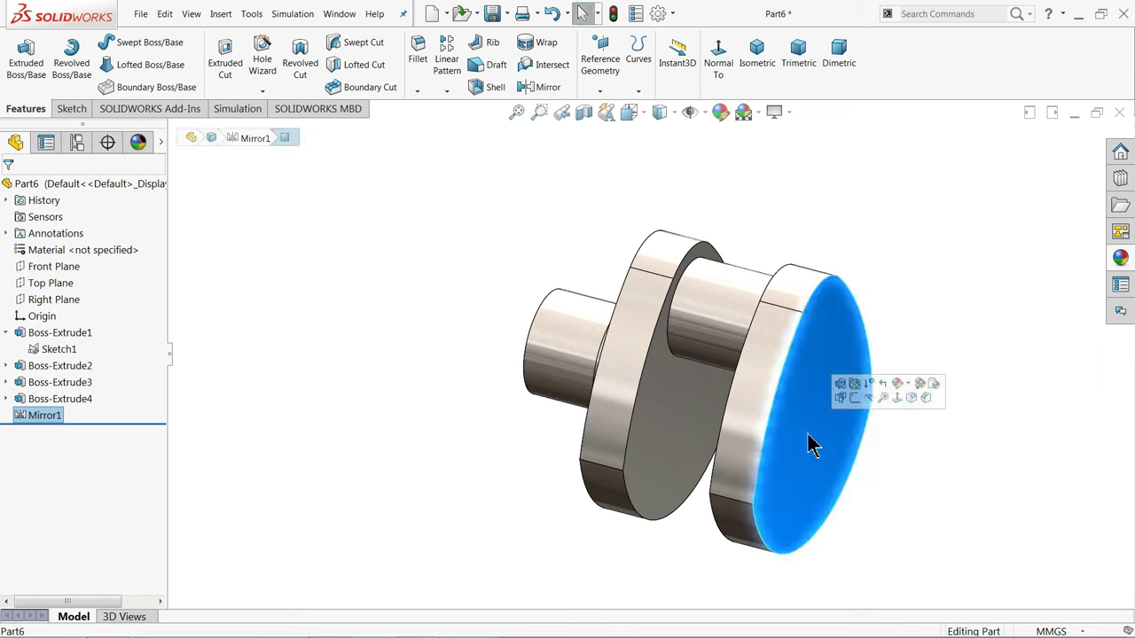
left_click(856, 398)
left_click(654, 75)
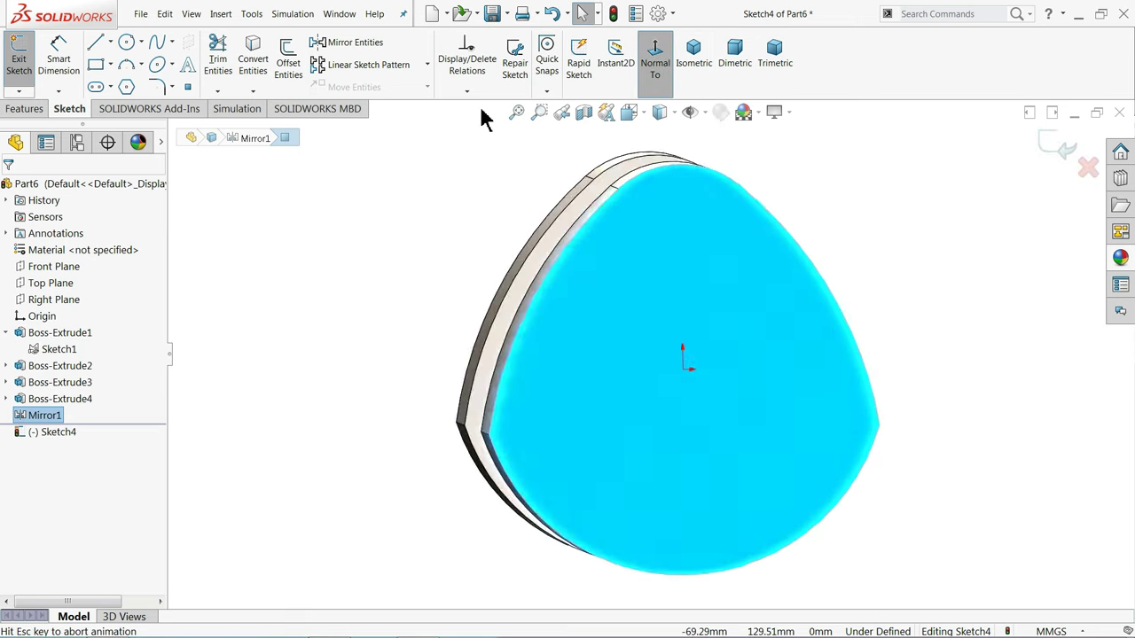
left_click(121, 41)
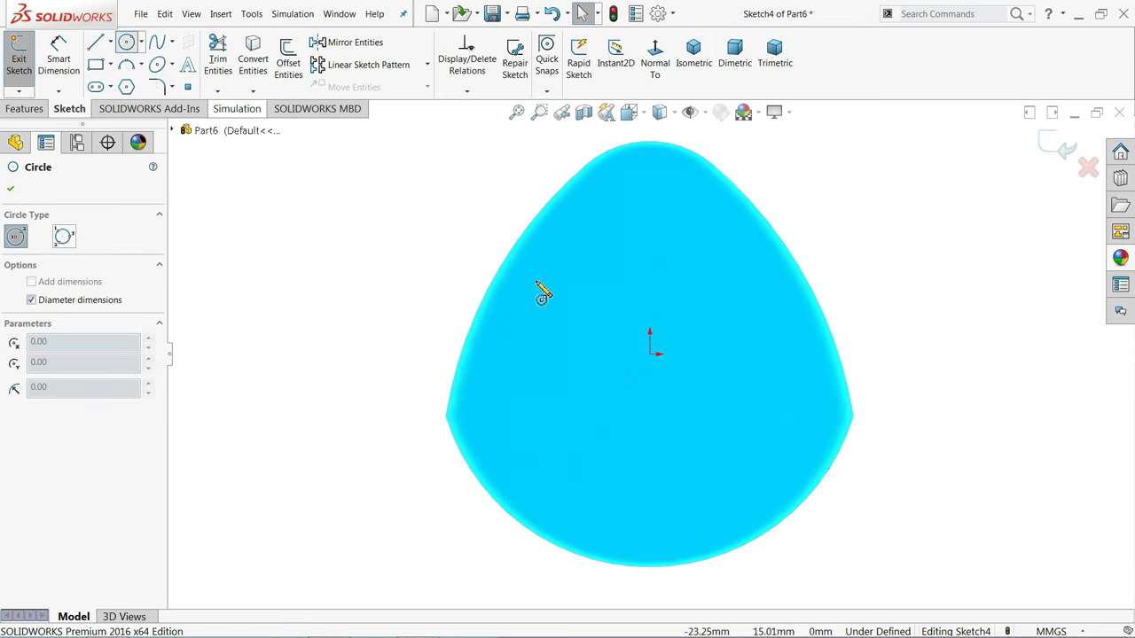
left_click(653, 354)
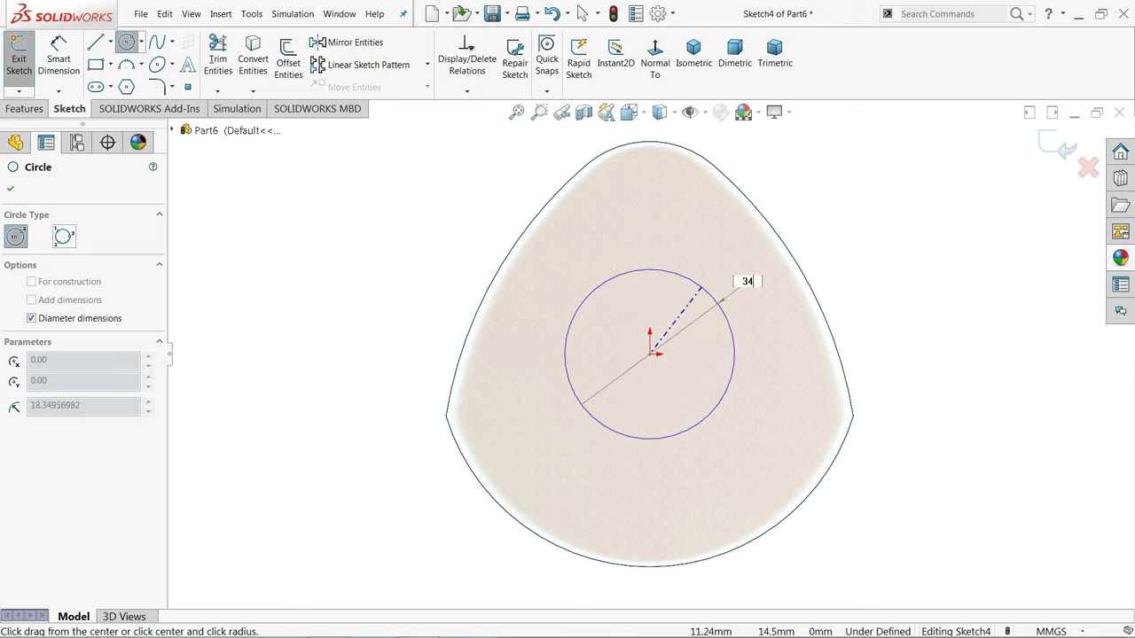
key("Return")
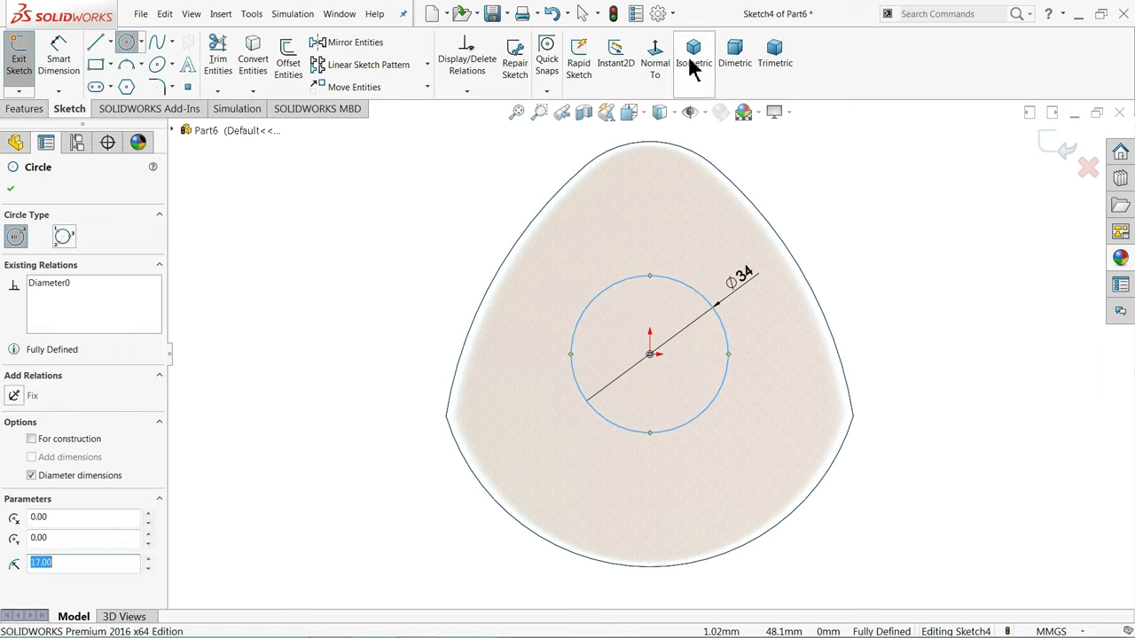
- Extrude the 34 mm circle 5 mm outward from the mirrored web as a blind boss
left_click(693, 62)
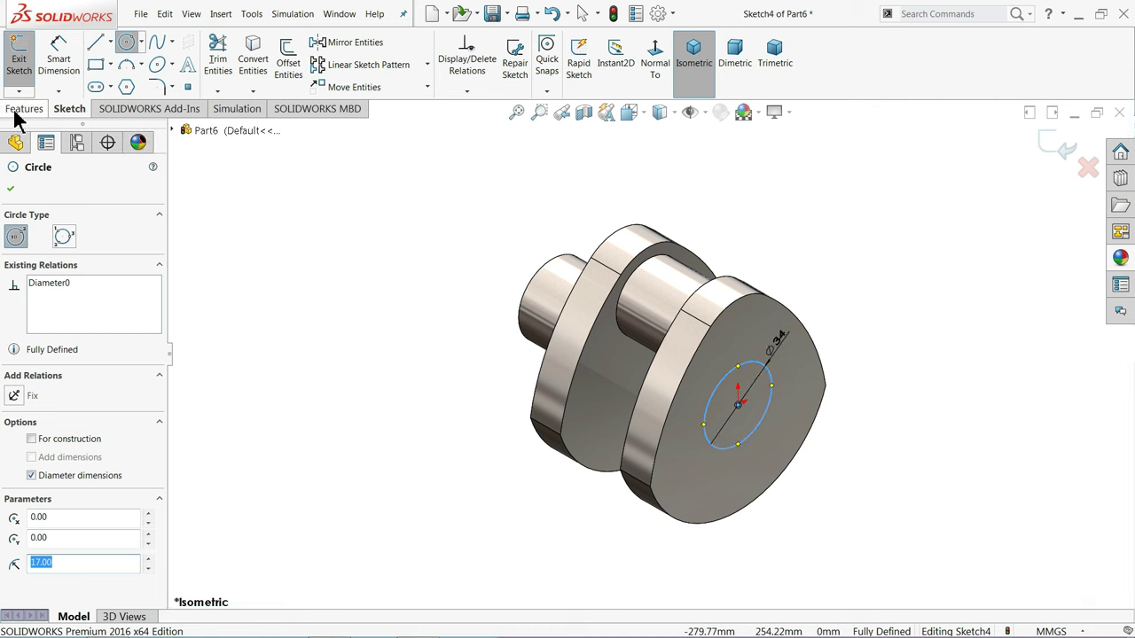
left_click(16, 111)
left_click(25, 64)
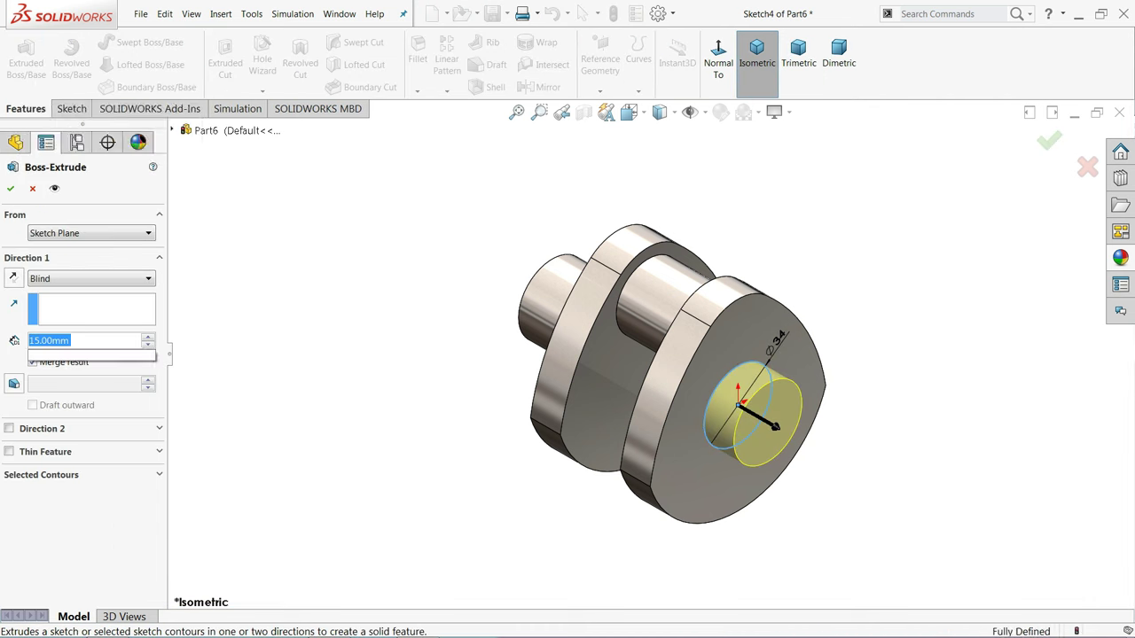
type("5")
key("Return")
scroll(780, 433, "down", 2)
scroll(781, 432, "down", 1)
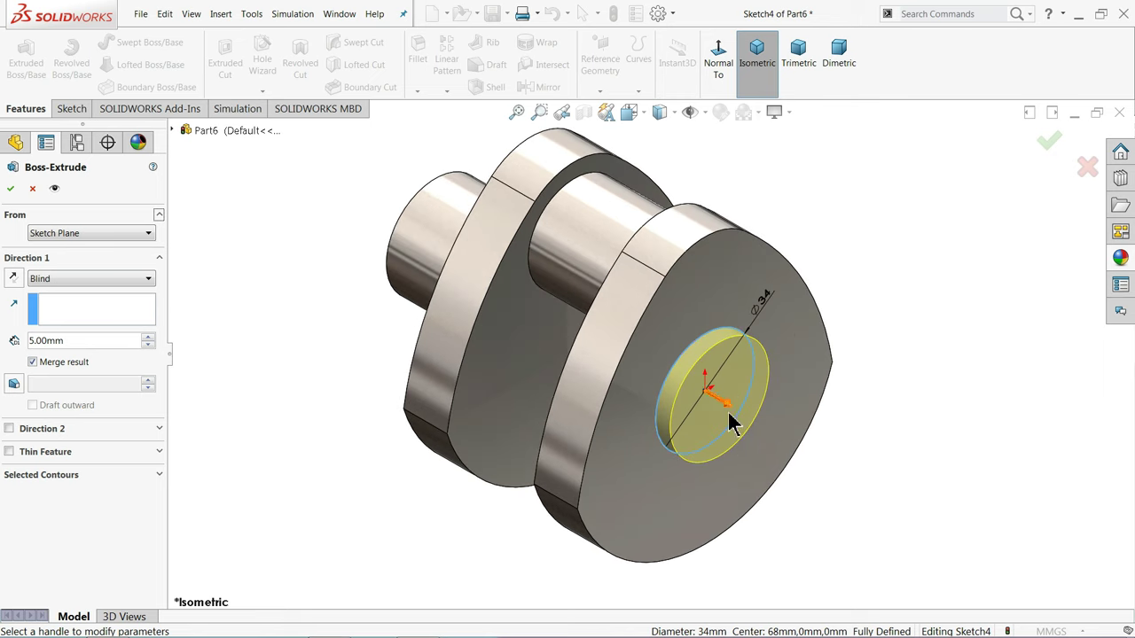
left_click(11, 189)
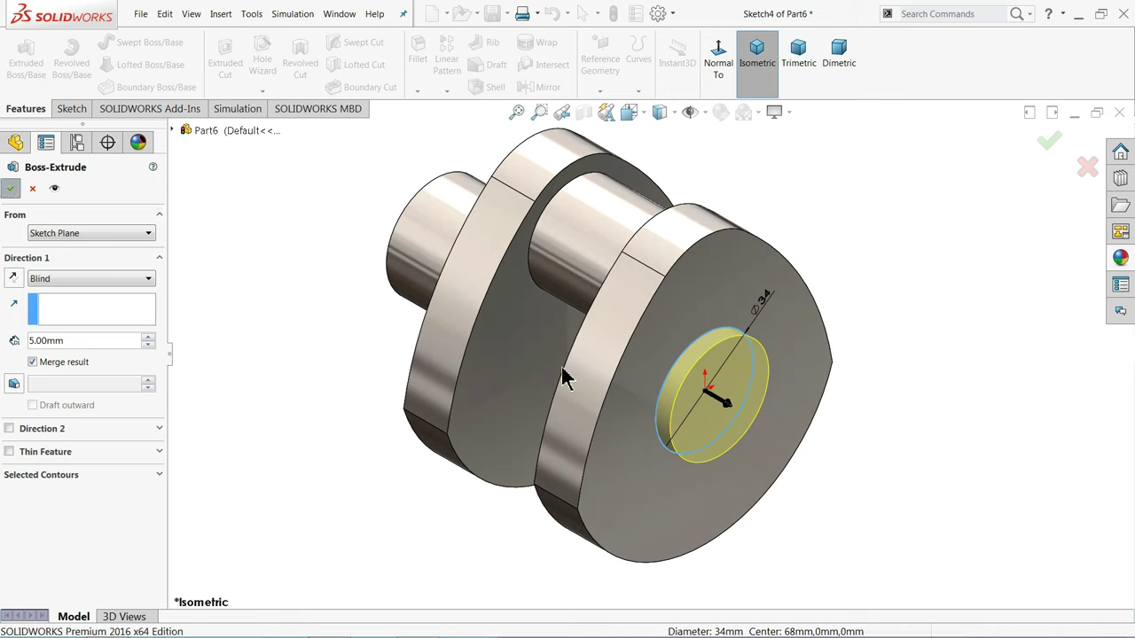
- Start a sketch on the 5 mm boss's end face and convert the first web's profile sketch, Sketch2, into it
left_click(710, 426)
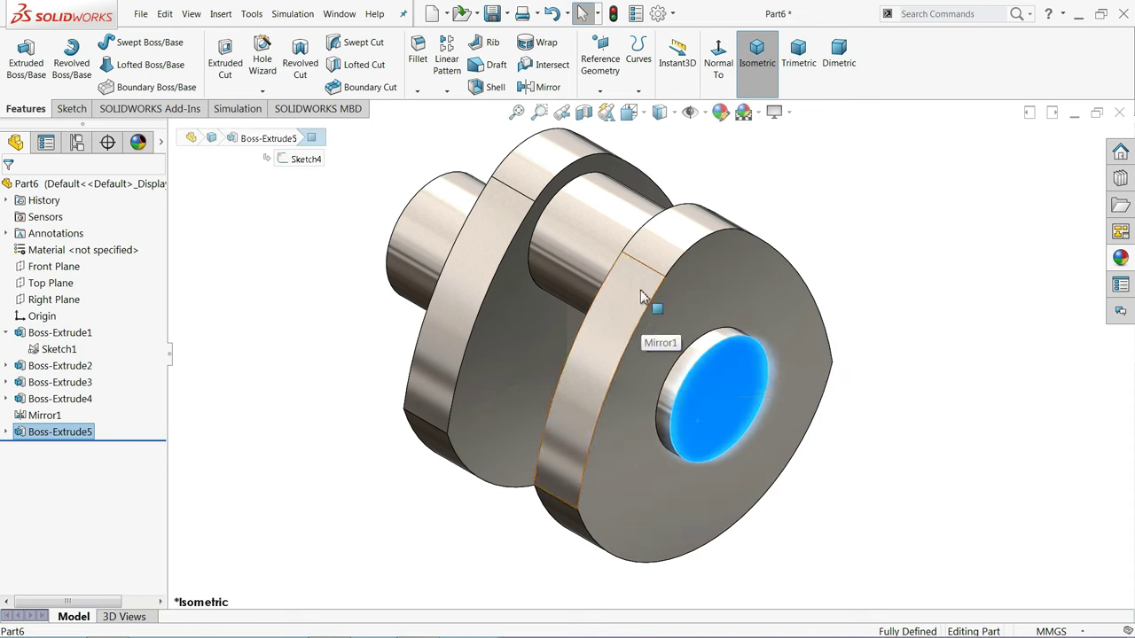
left_click(71, 108)
left_click(25, 64)
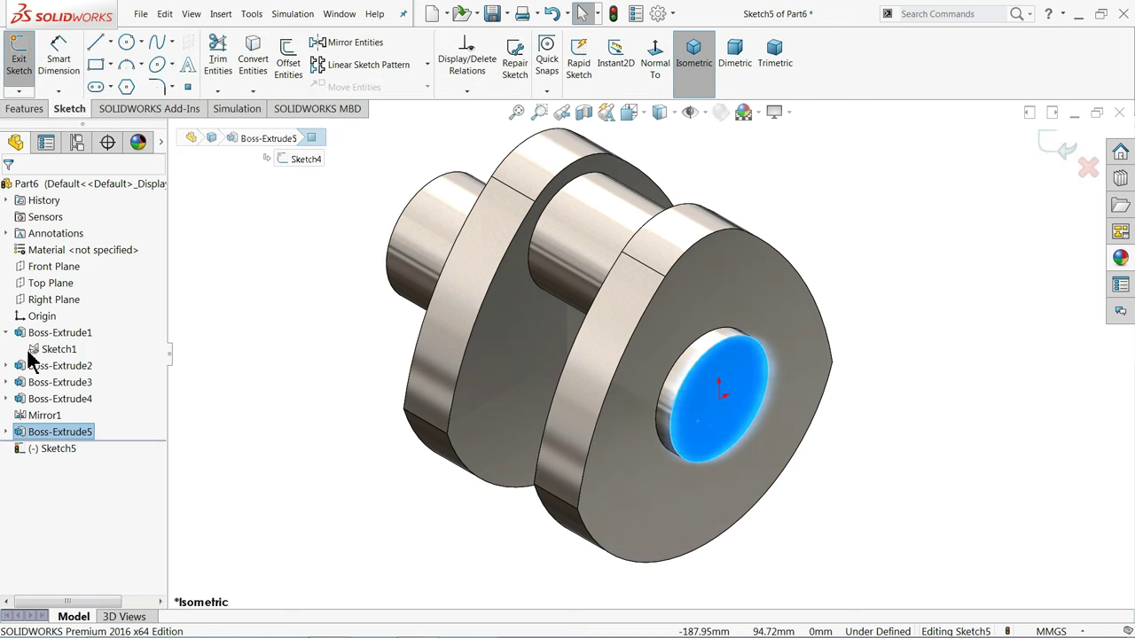
left_click(7, 366)
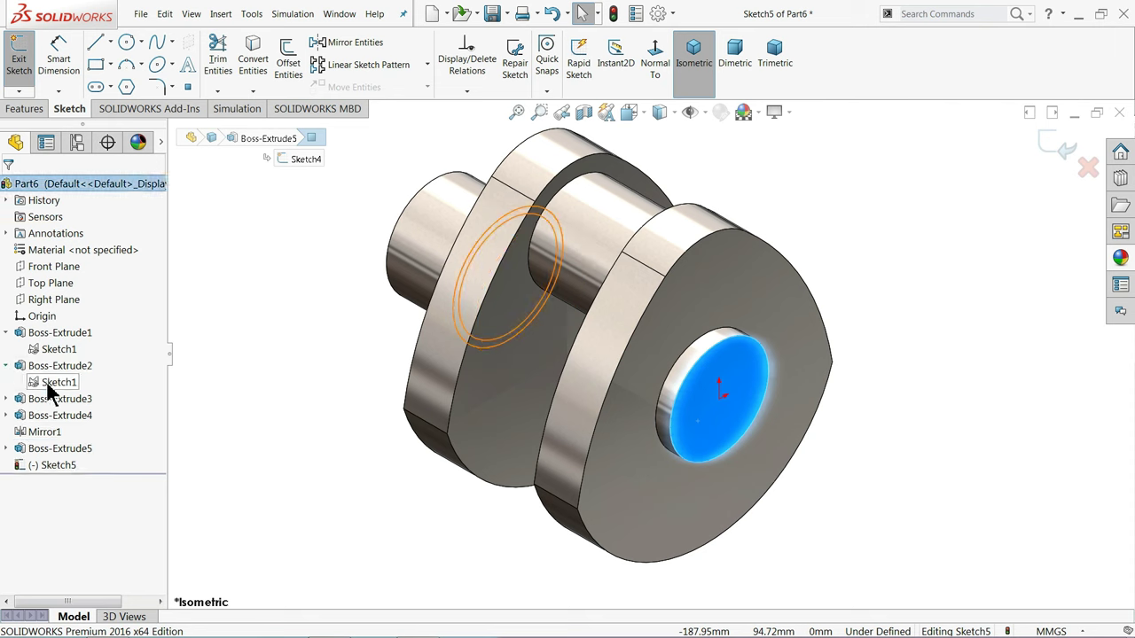
left_click(54, 382)
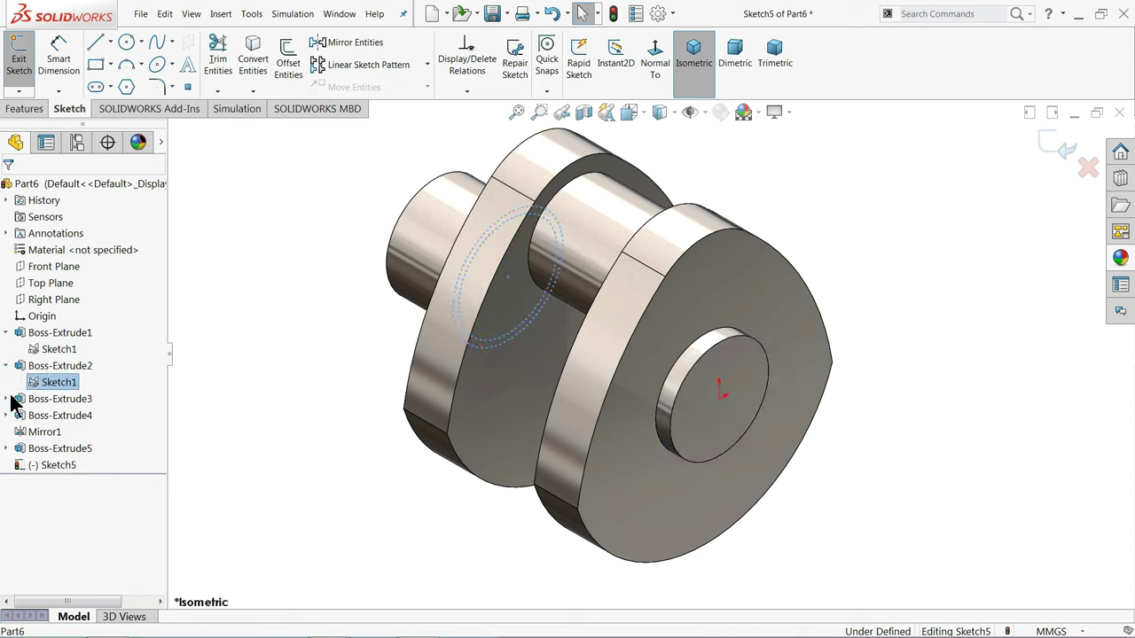
left_click(7, 366)
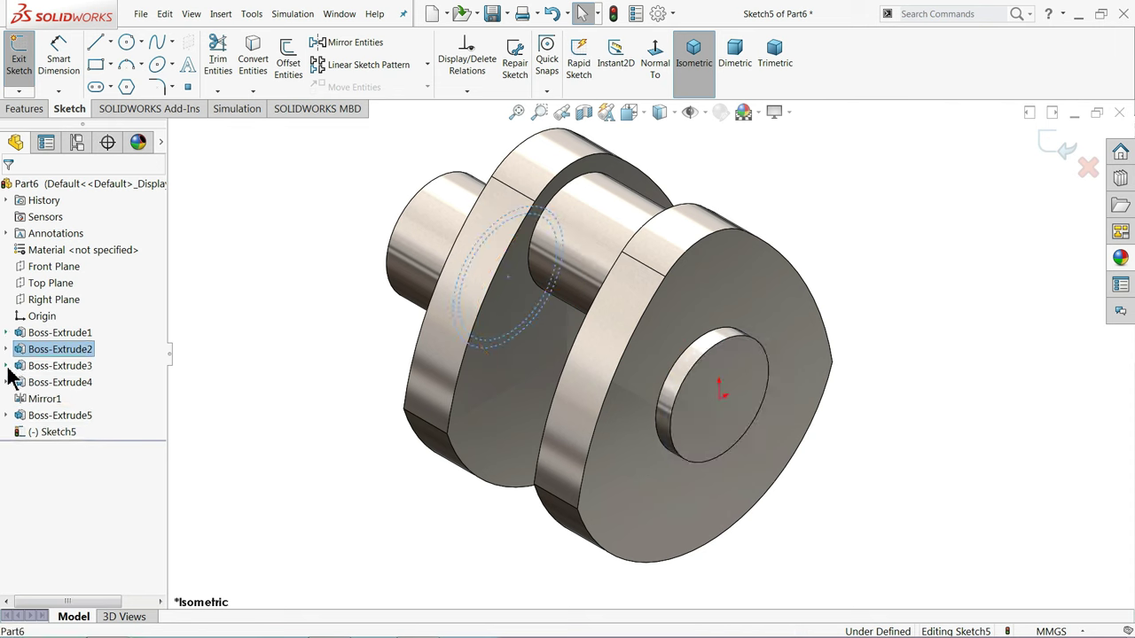
left_click(6, 366)
left_click(53, 383)
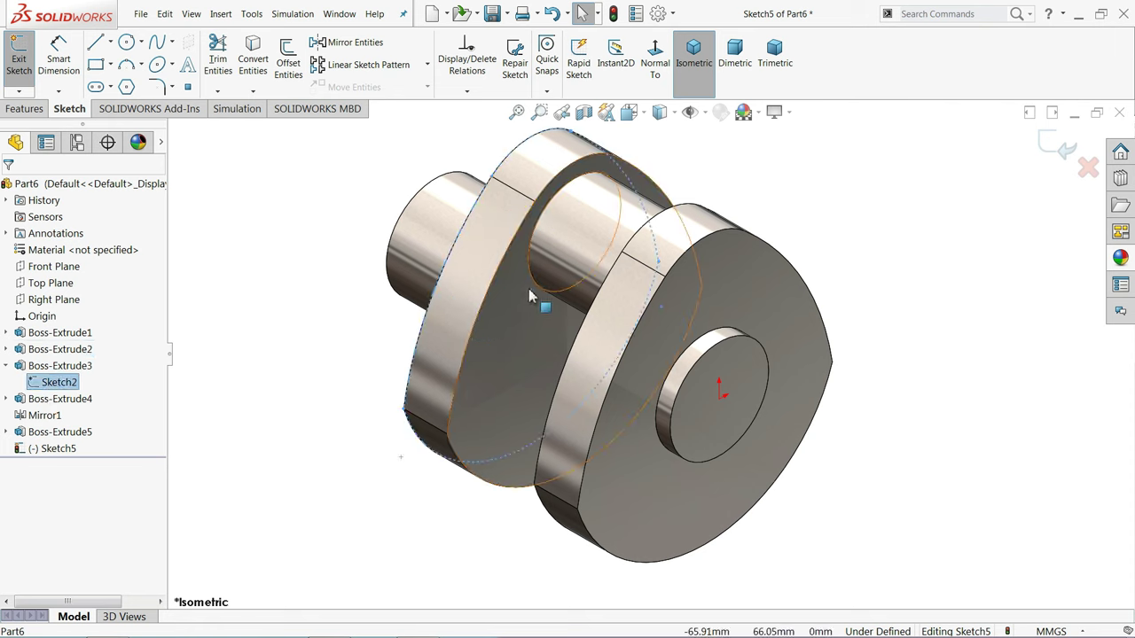
left_click(255, 66)
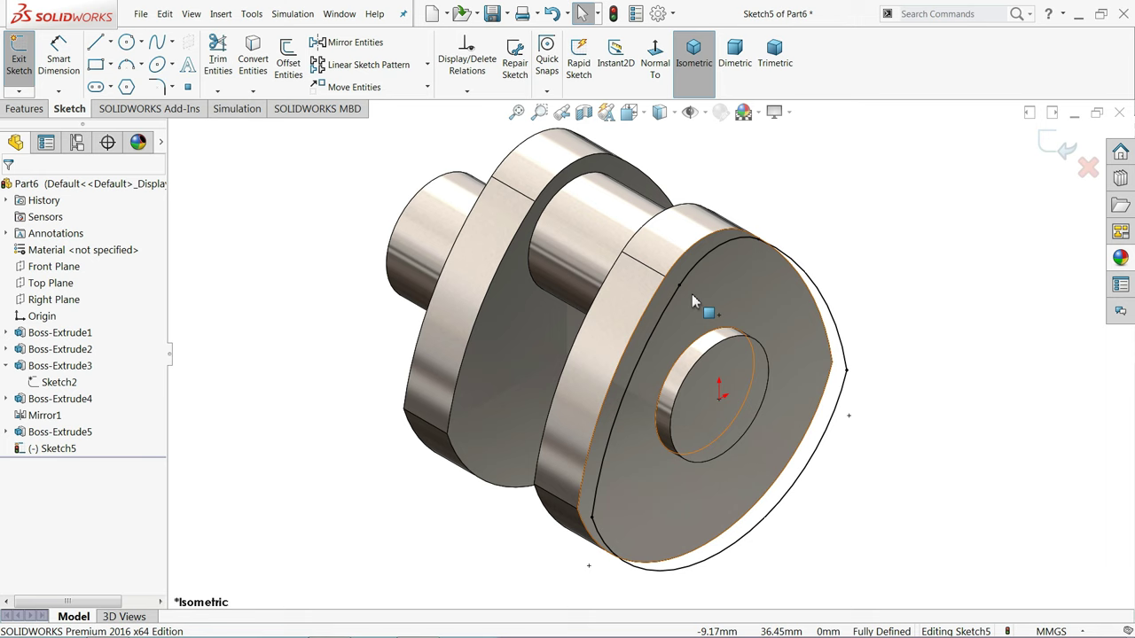
- Rotate the four converted web arcs 180 degrees about the origin without keeping relations
scroll(708, 318, "up", 2)
scroll(705, 369, "down", 1)
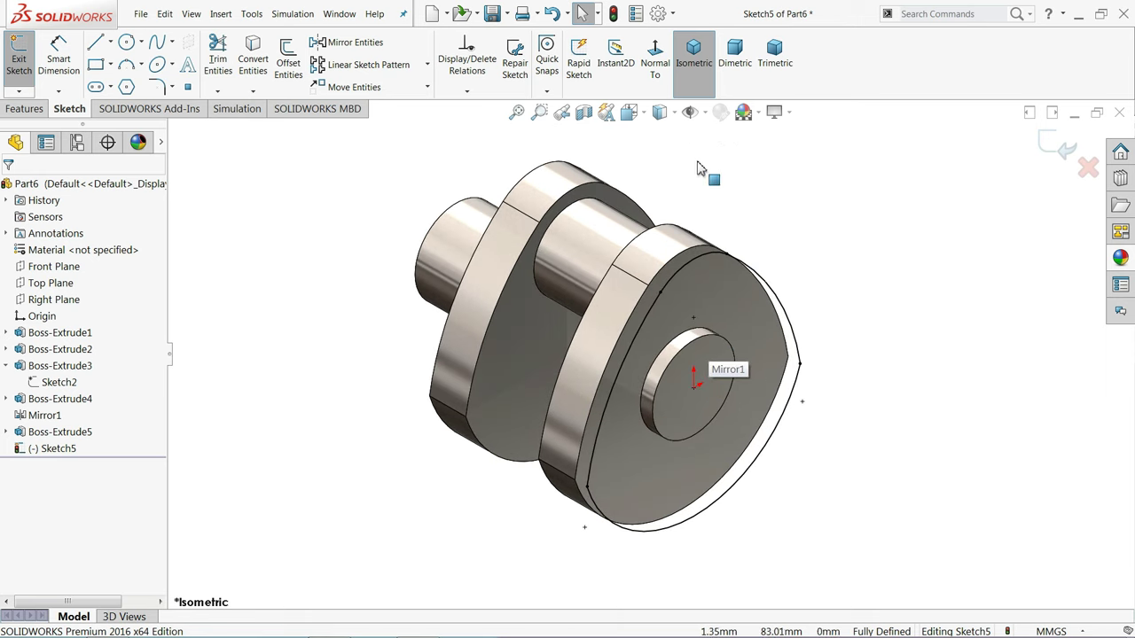
left_click(654, 55)
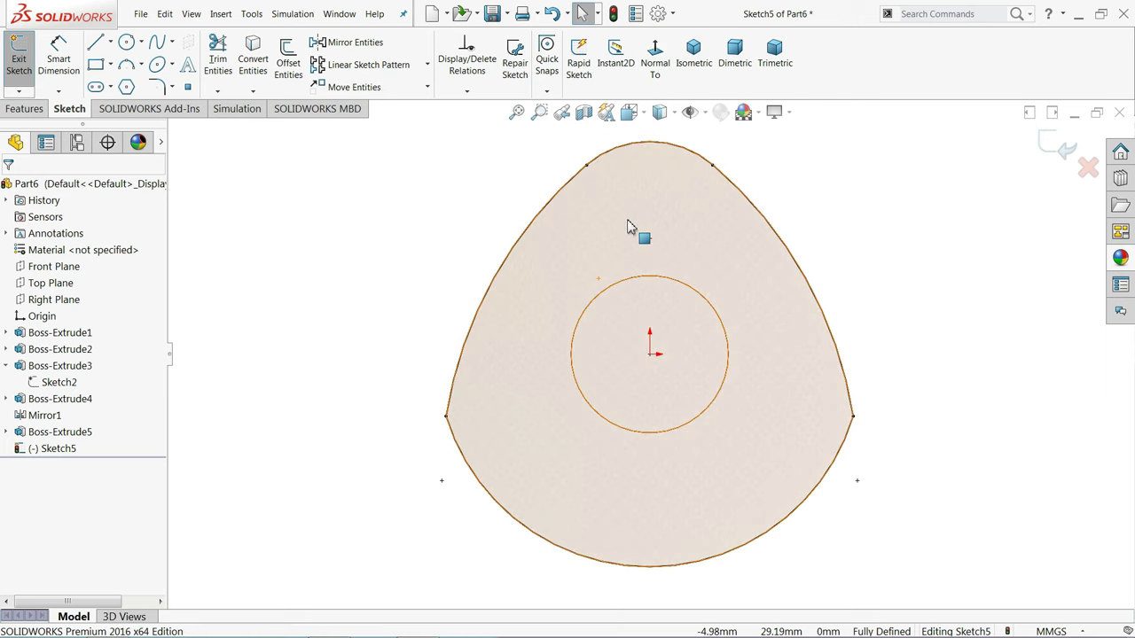
left_click(688, 64)
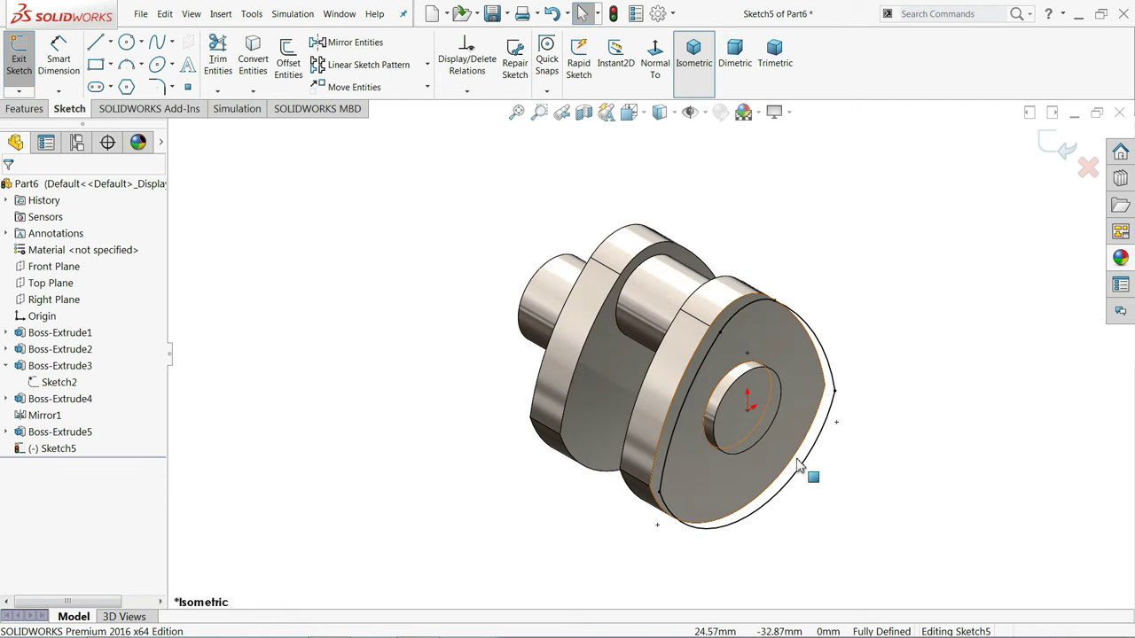
scroll(800, 498, "down", 1)
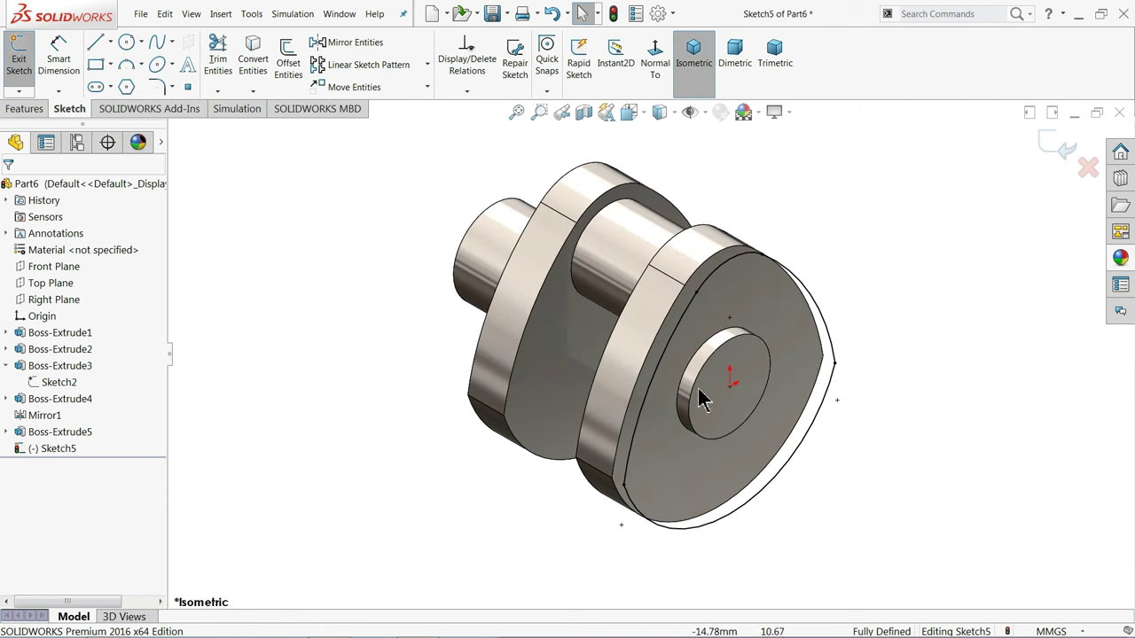
left_click(427, 87)
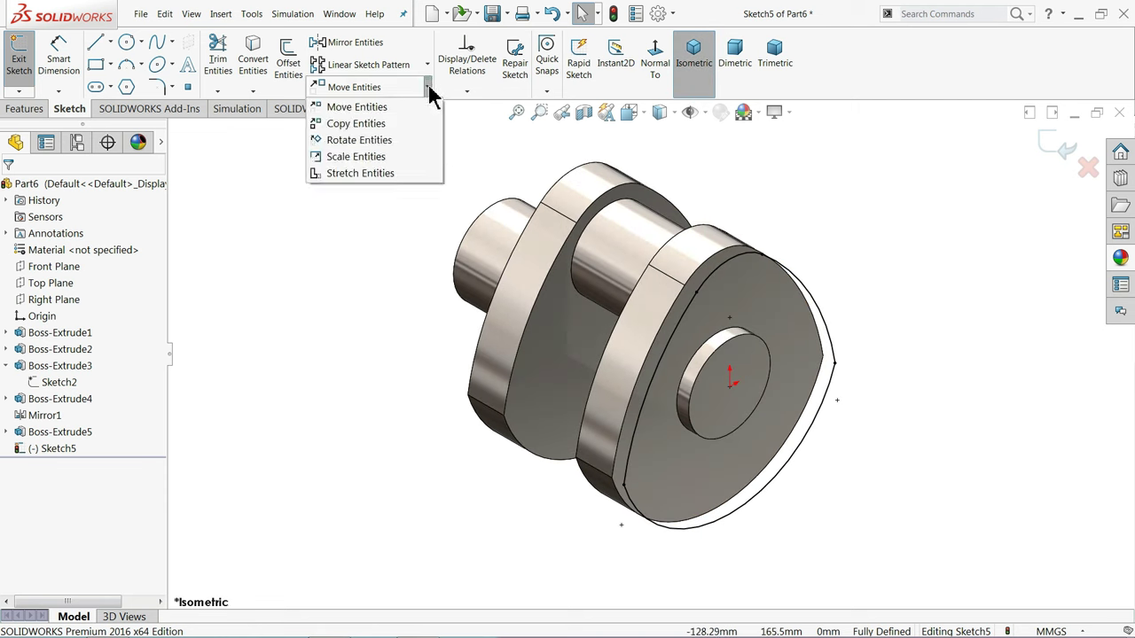
left_click(368, 143)
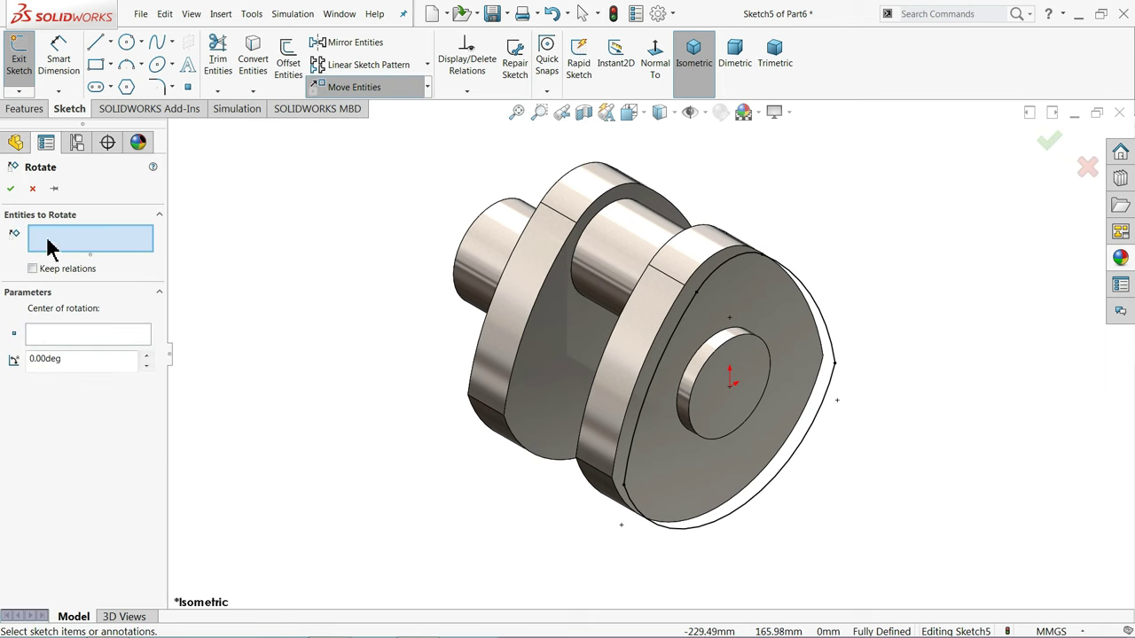
left_click_drag(906, 173, 537, 592)
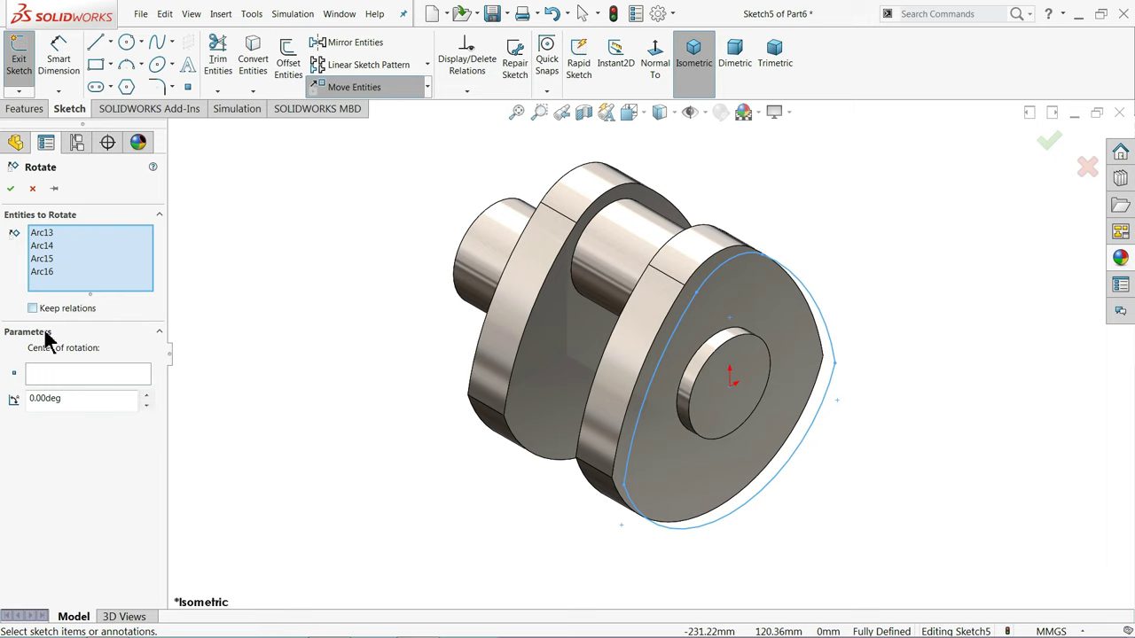
left_click(74, 376)
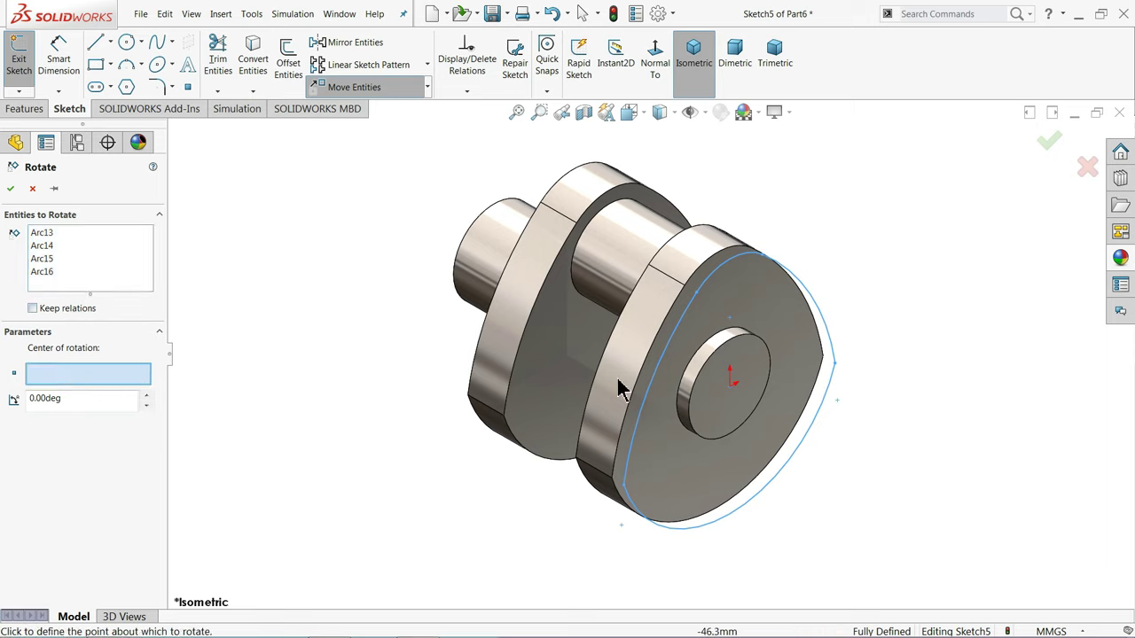
left_click(732, 389)
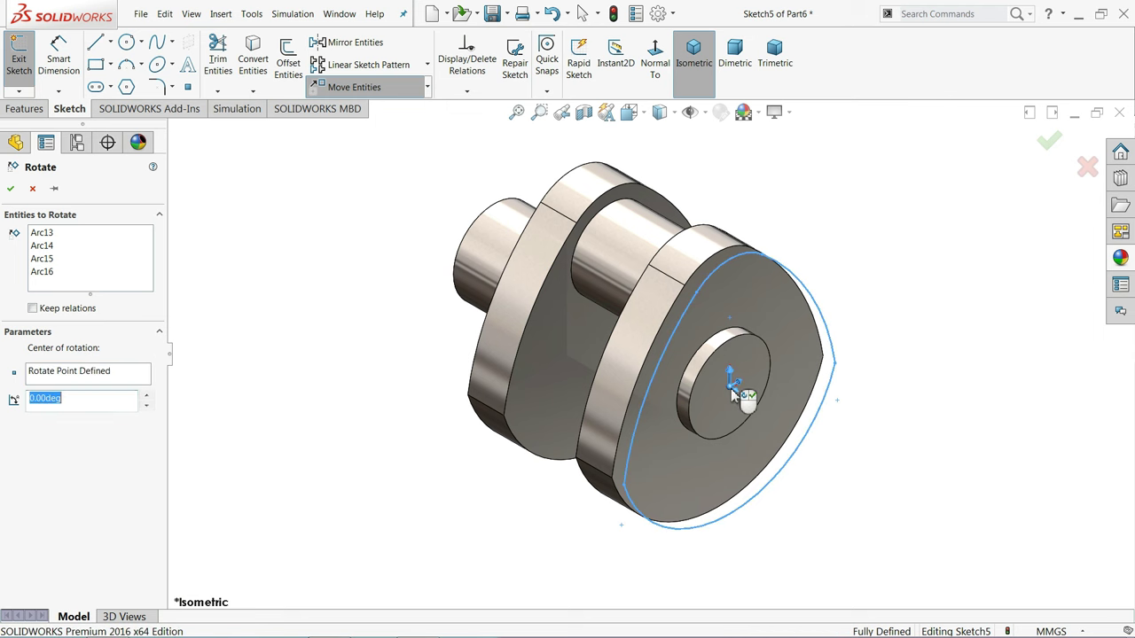
scroll(740, 397, "down", 3)
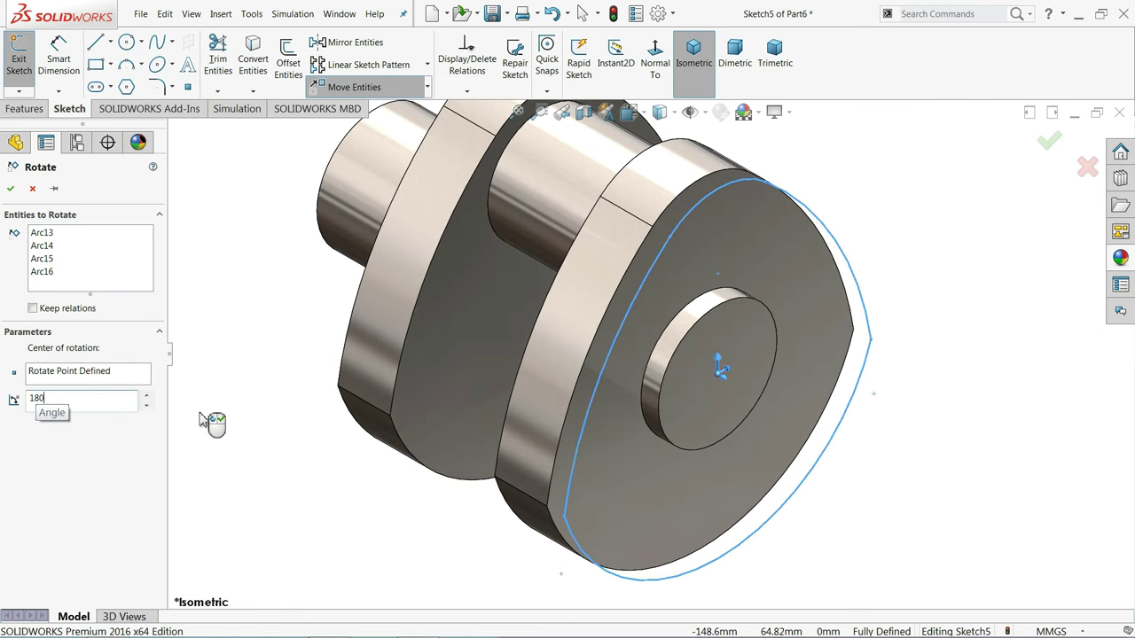
key("Return")
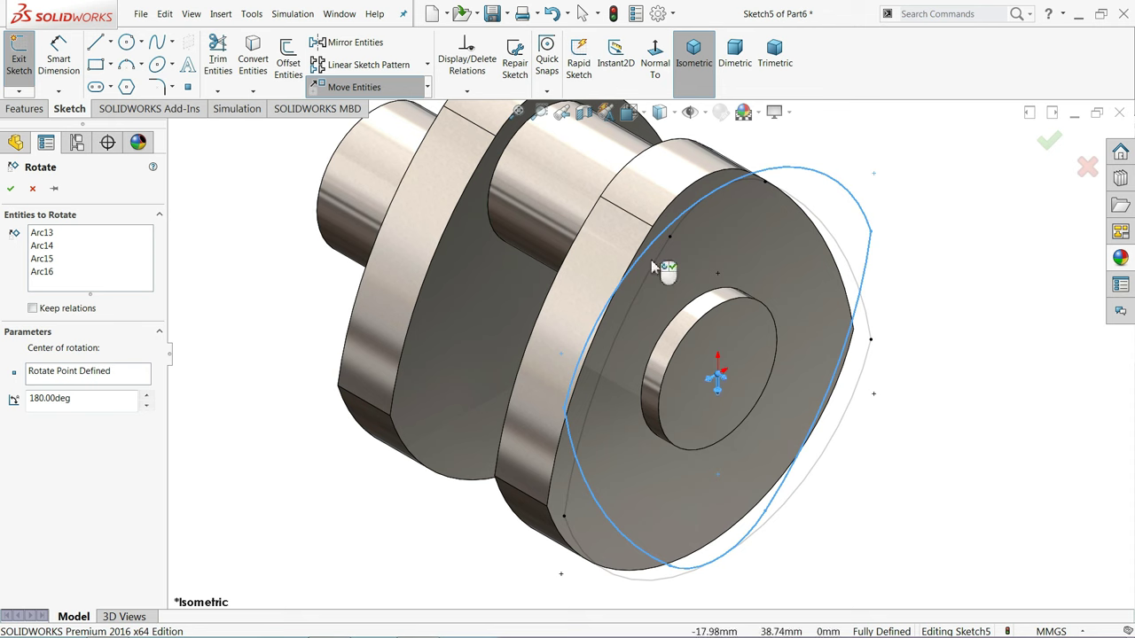
left_click(10, 189)
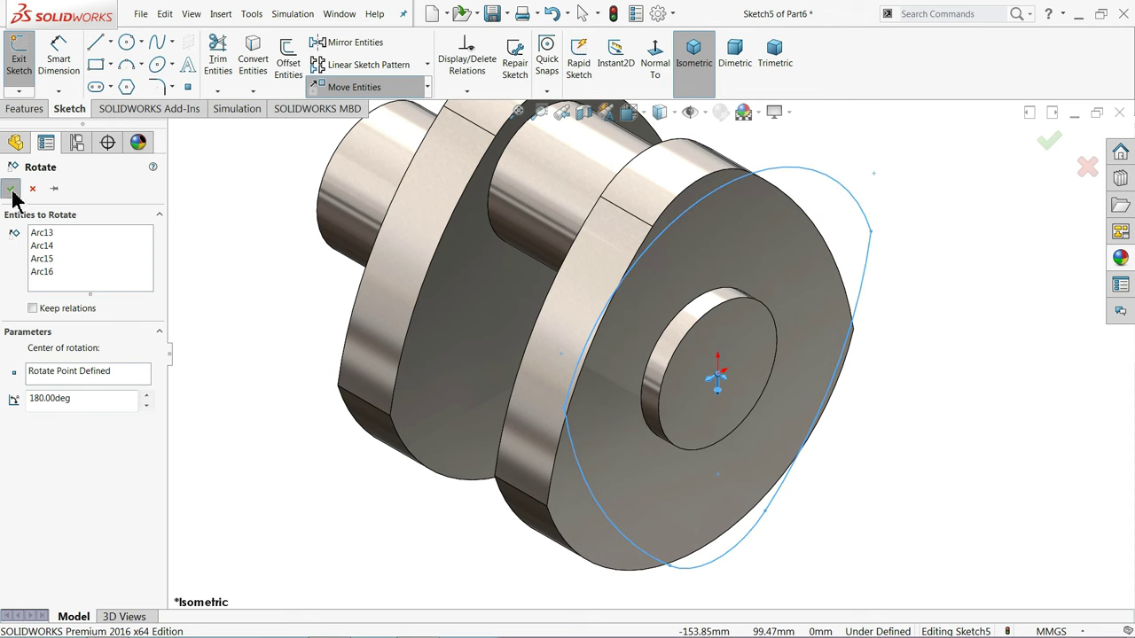
- Fully define the rotated web profile by calculating relations and dimensions for all entities in the sketch
left_click(466, 92)
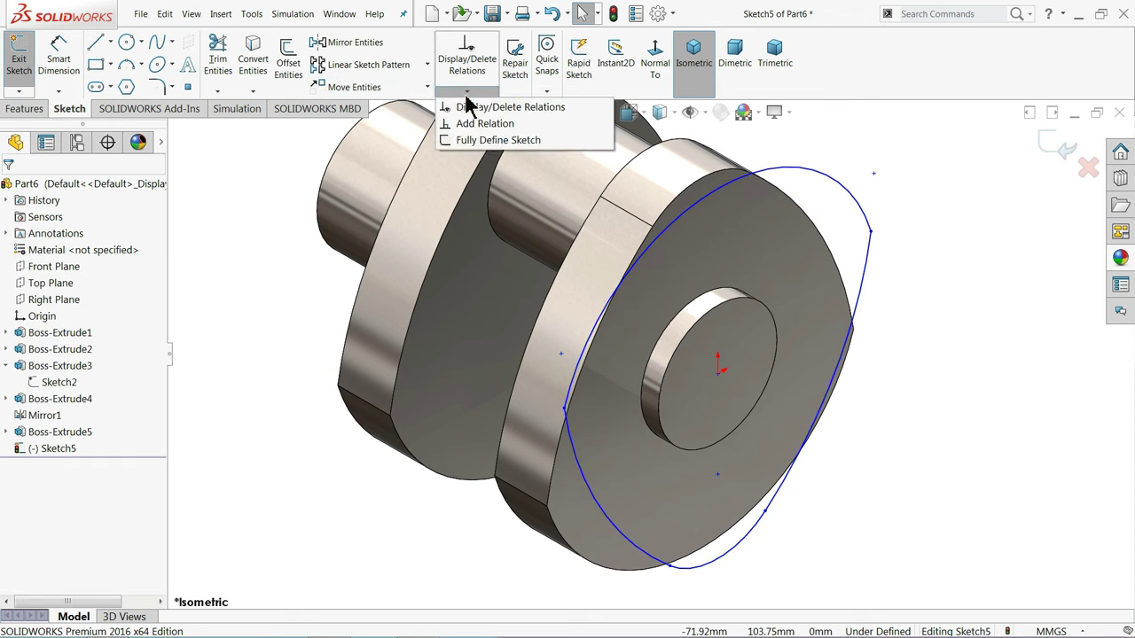
left_click(467, 142)
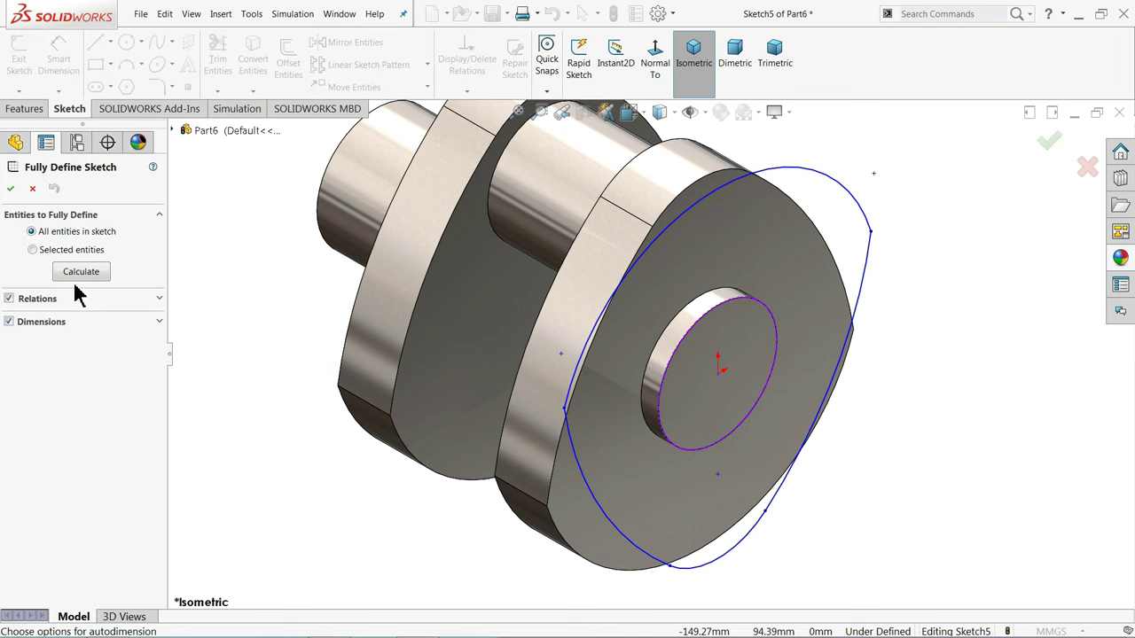
left_click(77, 271)
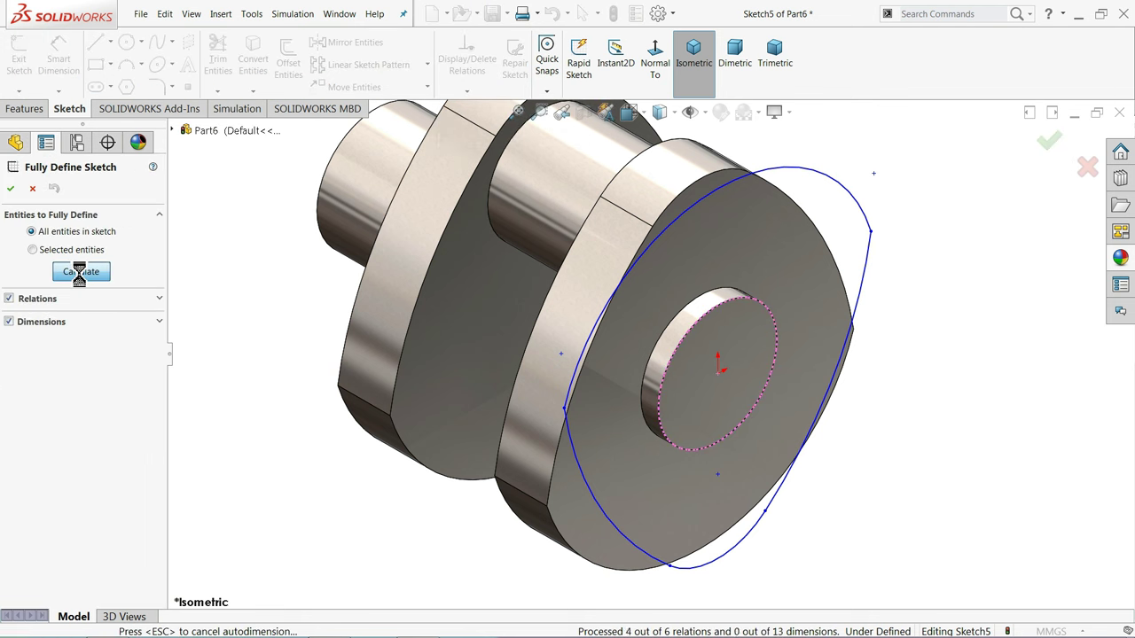
left_click(10, 188)
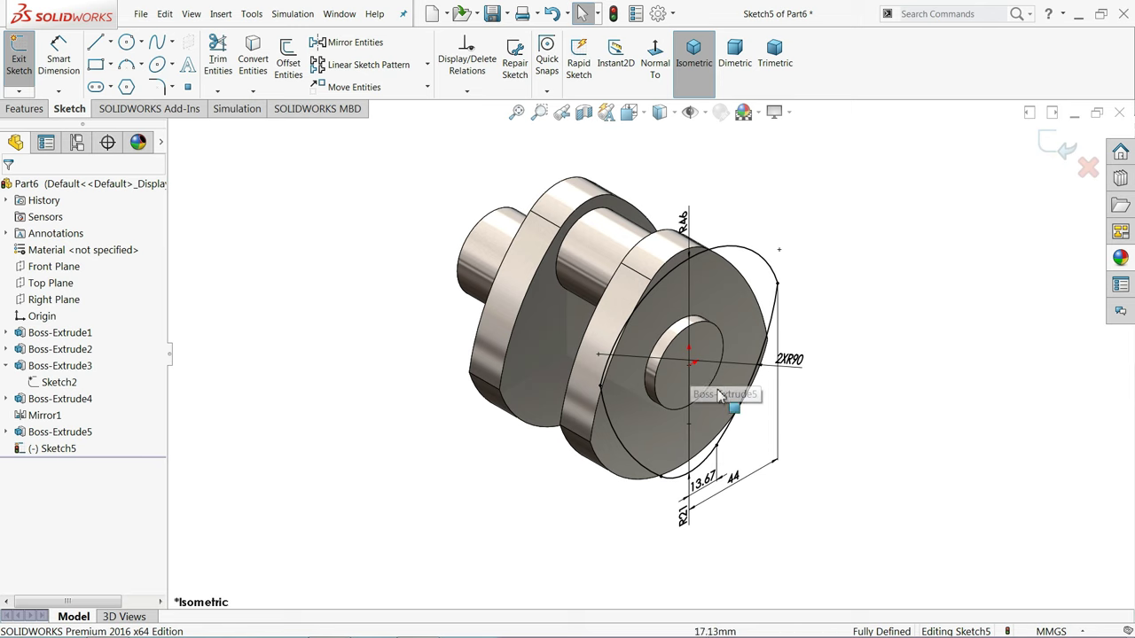
- Extrude the rotated web profile 15 mm outward from the boss's end face as a blind, merged boss
middle_click_drag(845, 426, 806, 398)
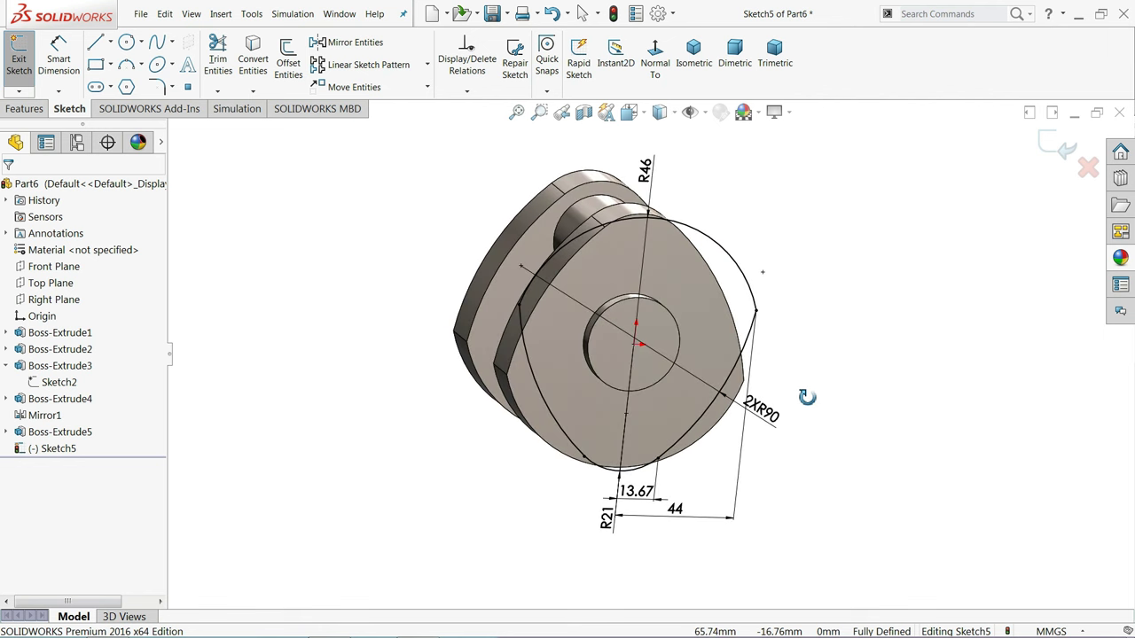
left_click(21, 108)
left_click(26, 57)
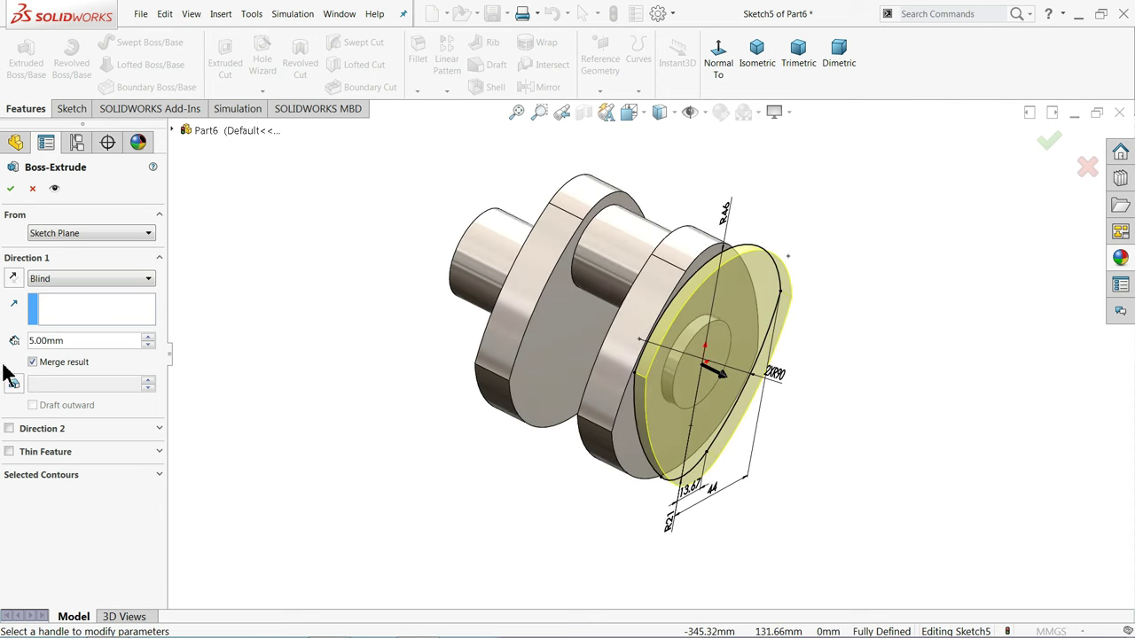
type("15")
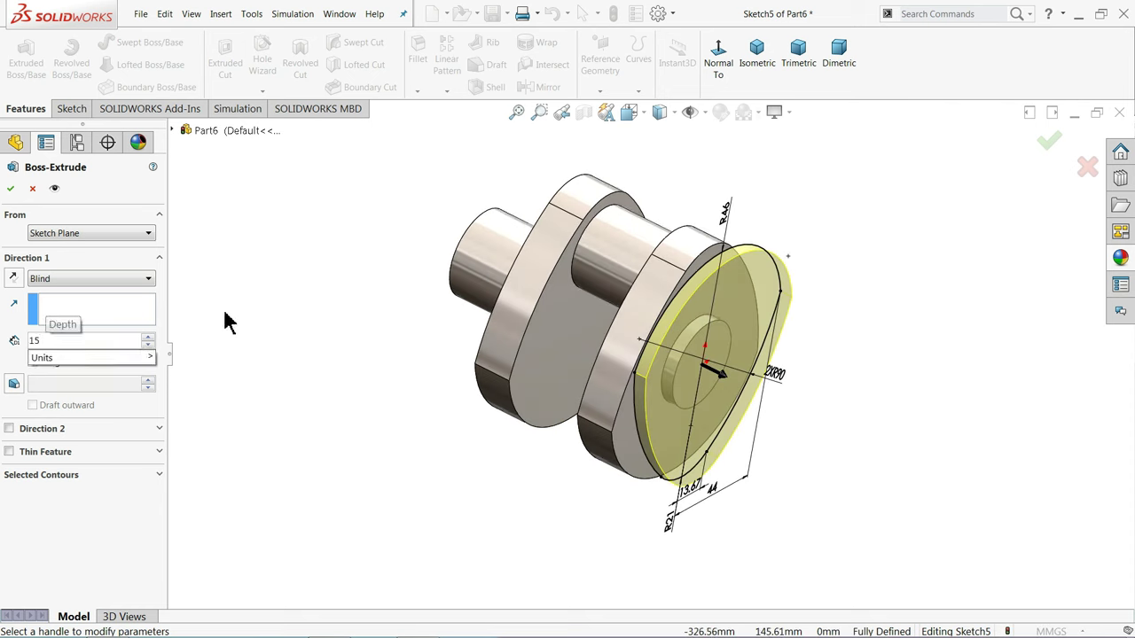
key("Return")
middle_click_drag(302, 361, 274, 355)
left_click(10, 189)
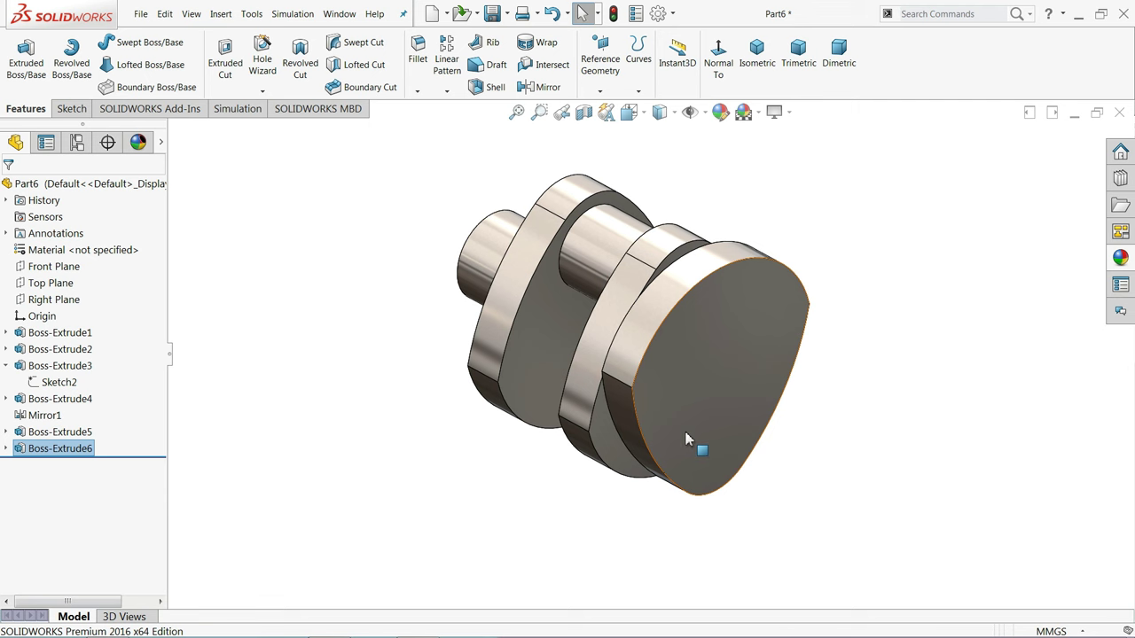
- Start a sketch on the new web's outer face and draw a 32 mm diameter circle directly below the origin
left_click(687, 439)
left_click(733, 399)
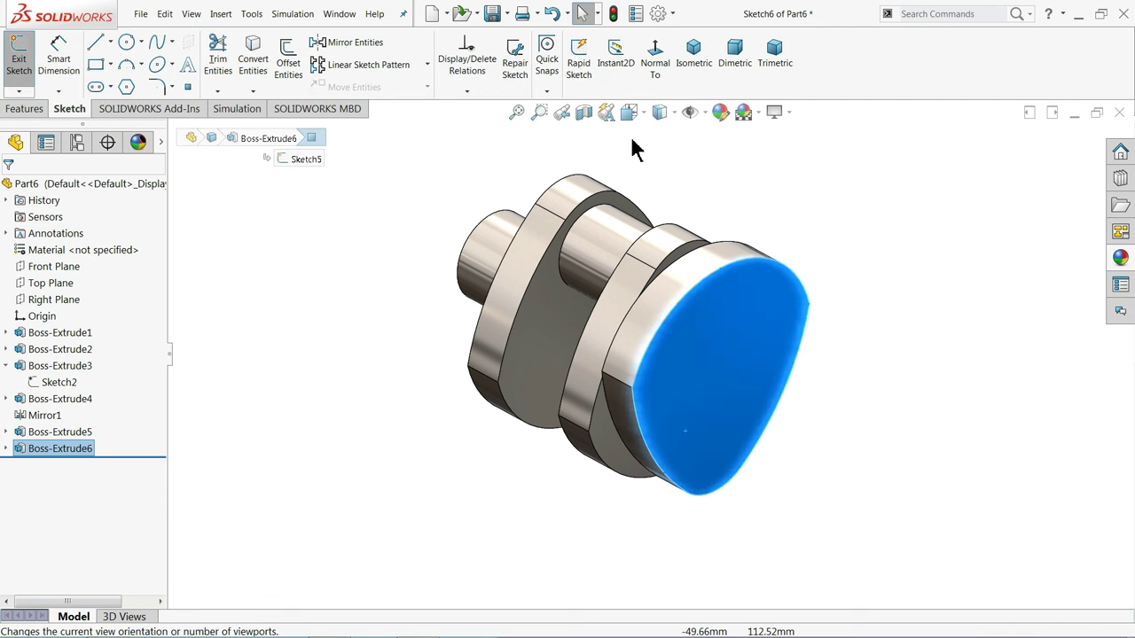
left_click(655, 71)
left_click(127, 42)
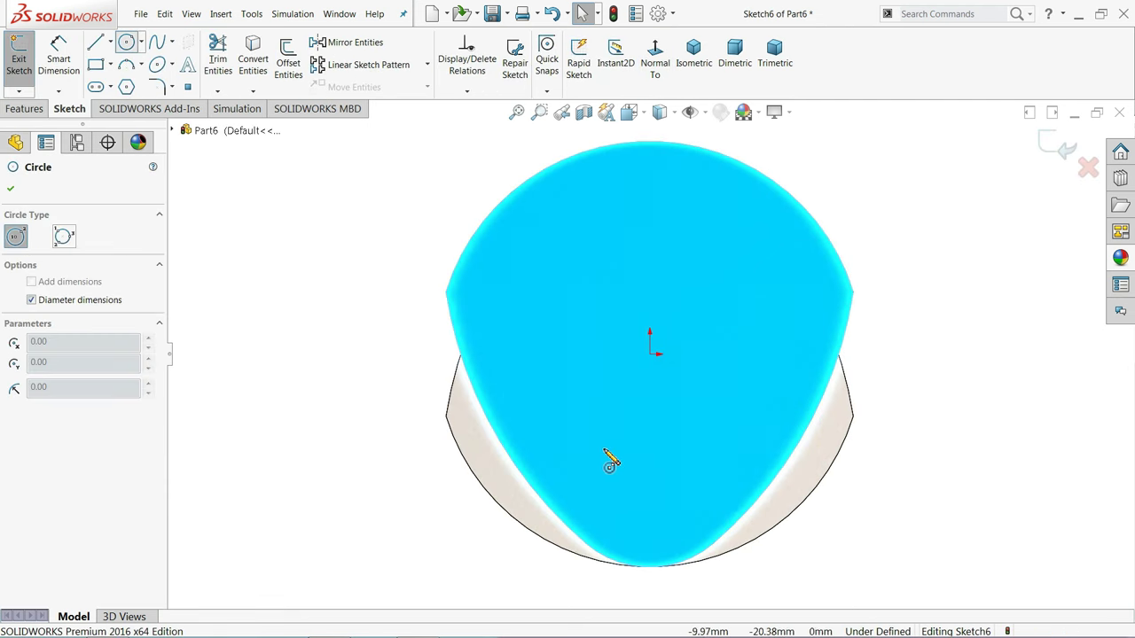
left_click(650, 464)
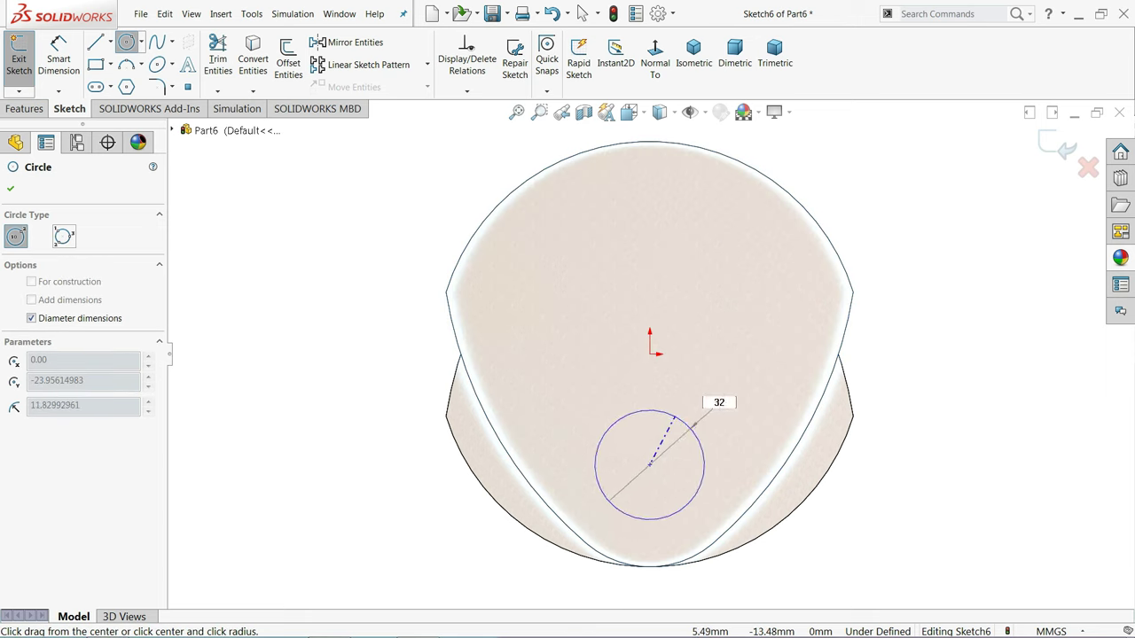
key("Return")
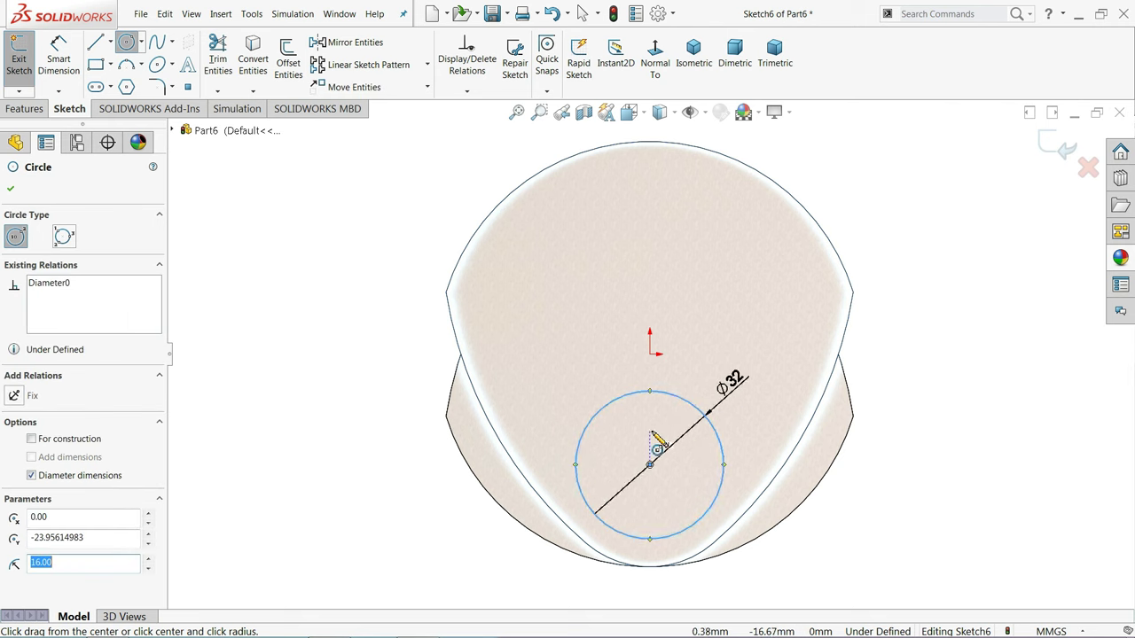
- Dimension the circle's centre 25 mm vertically from the origin
left_click(64, 58)
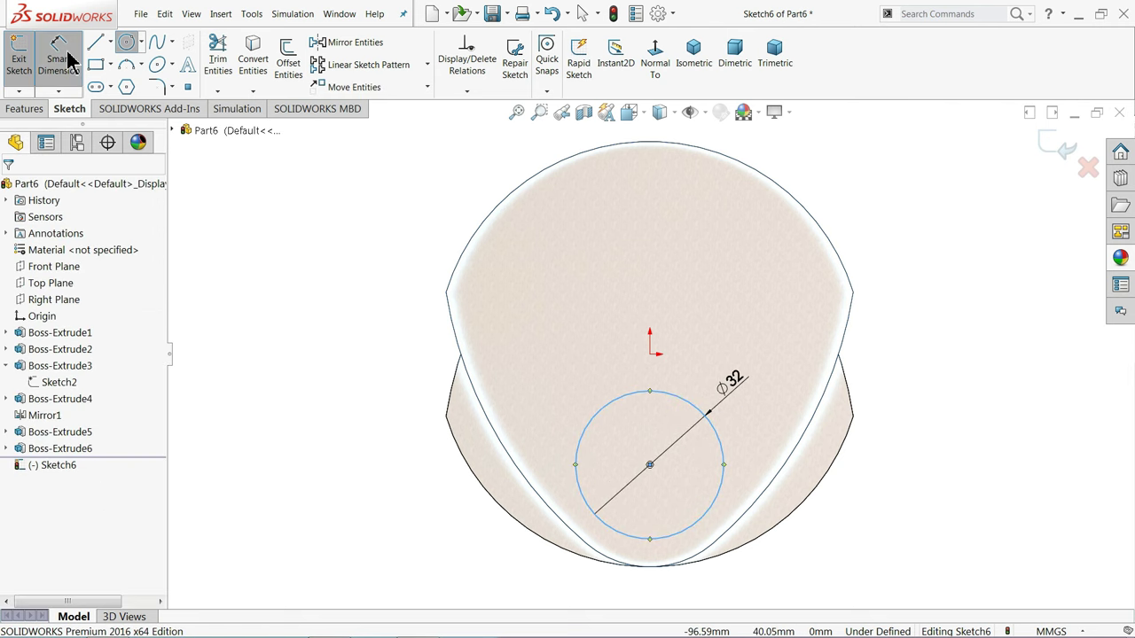
left_click(649, 465)
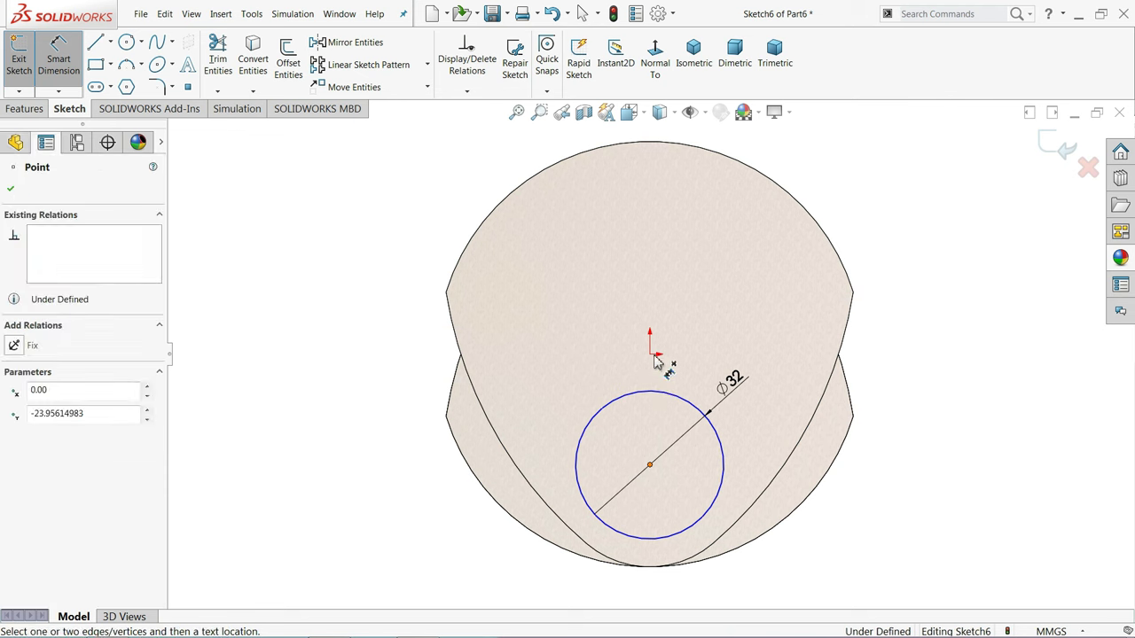
left_click(650, 355)
left_click(378, 421)
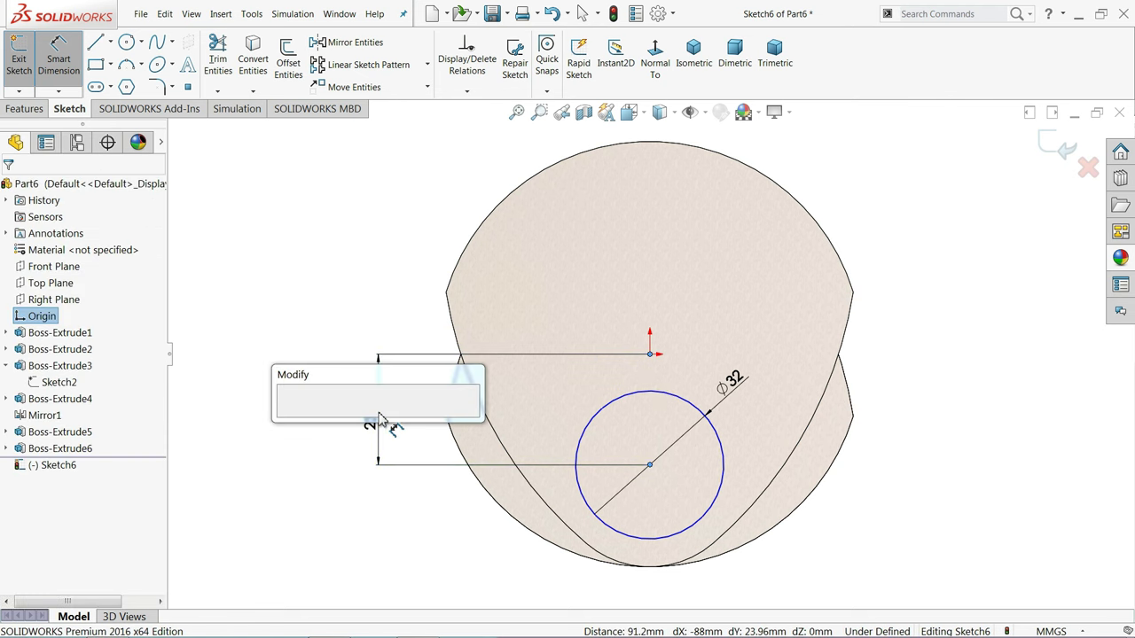
type("25")
key("Return")
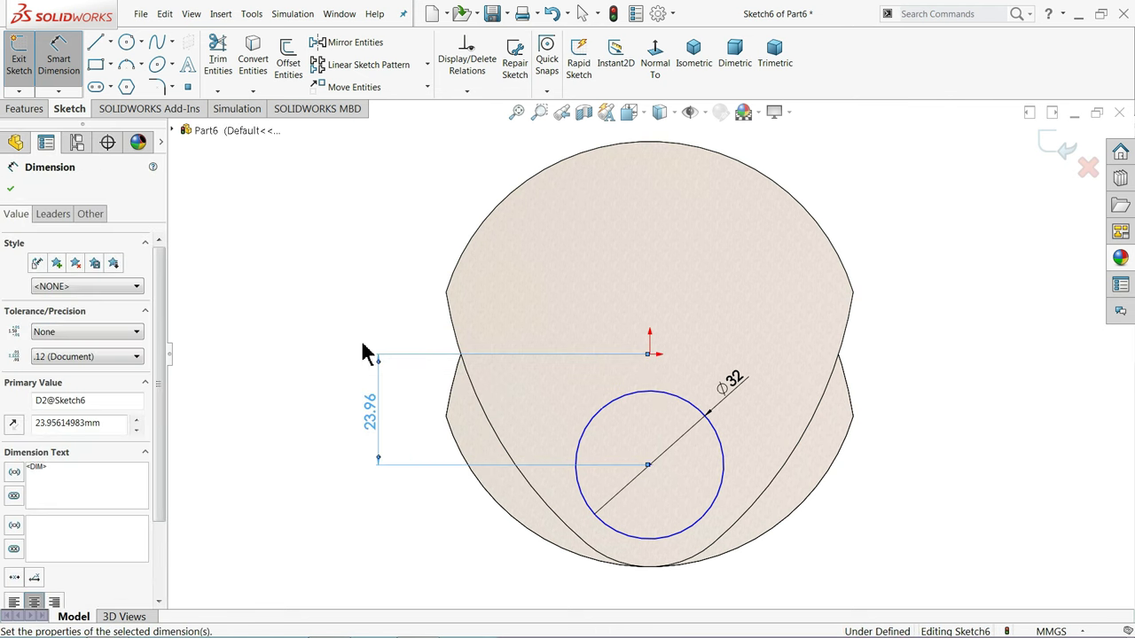
right_click(347, 322)
left_click(372, 360)
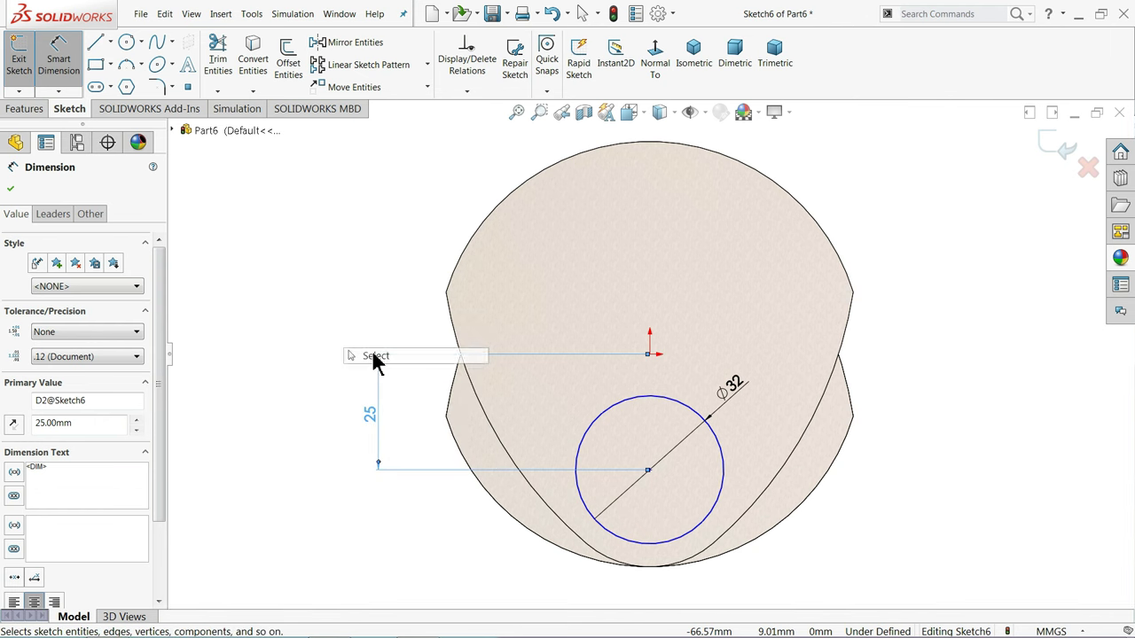
key("Escape")
- Add a vertical relation between the circle's centre and the origin
left_click(650, 475)
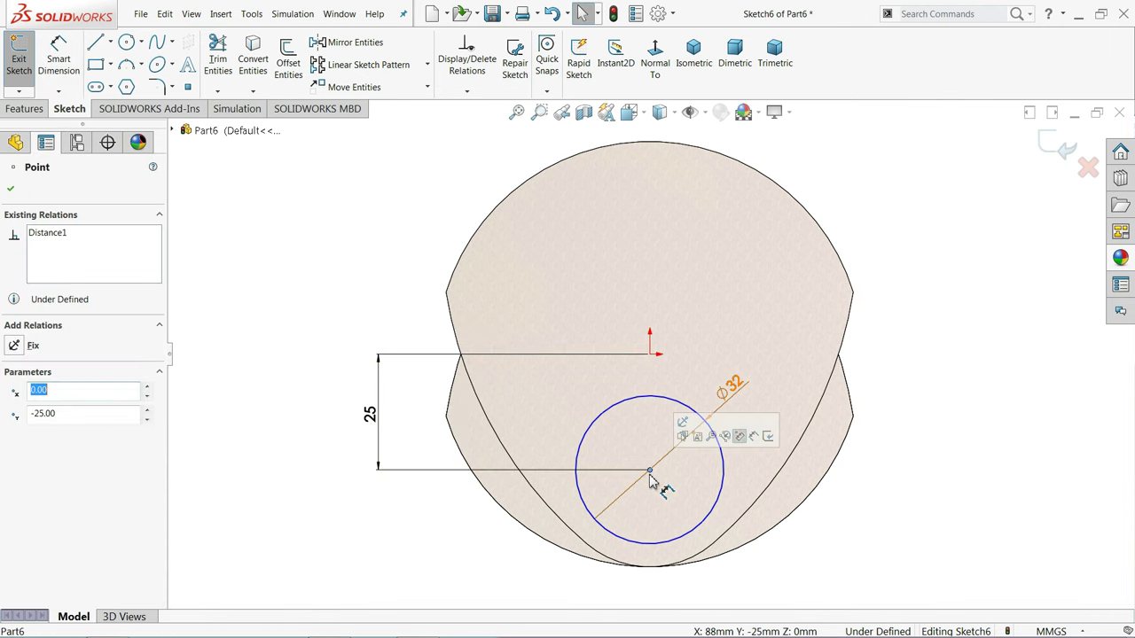
left_click(651, 356, "ctrl")
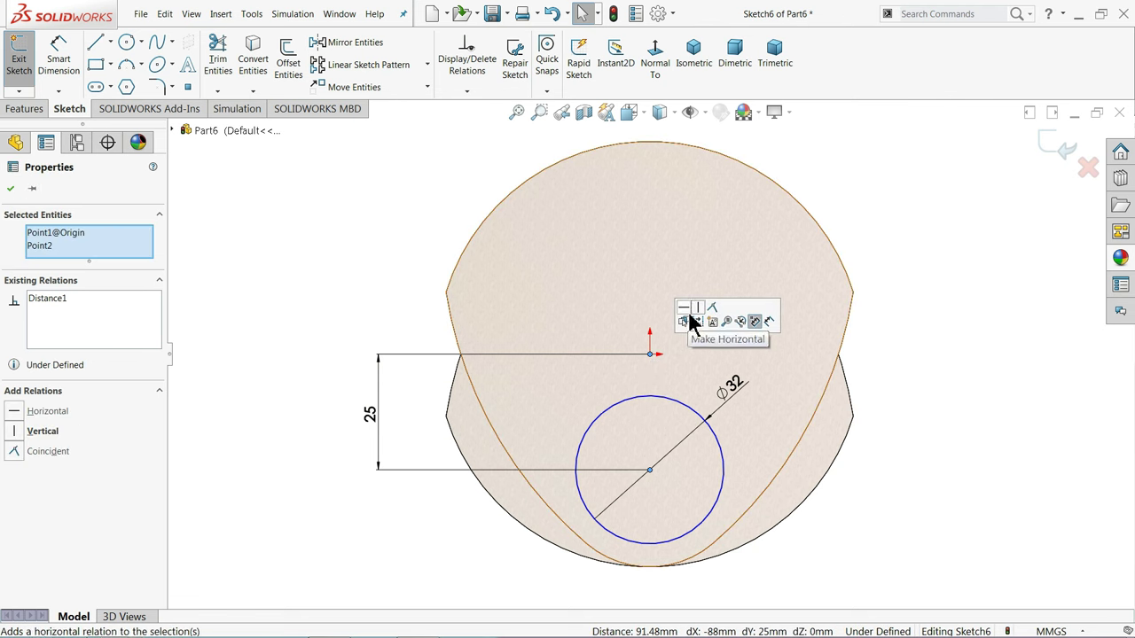
left_click(696, 309)
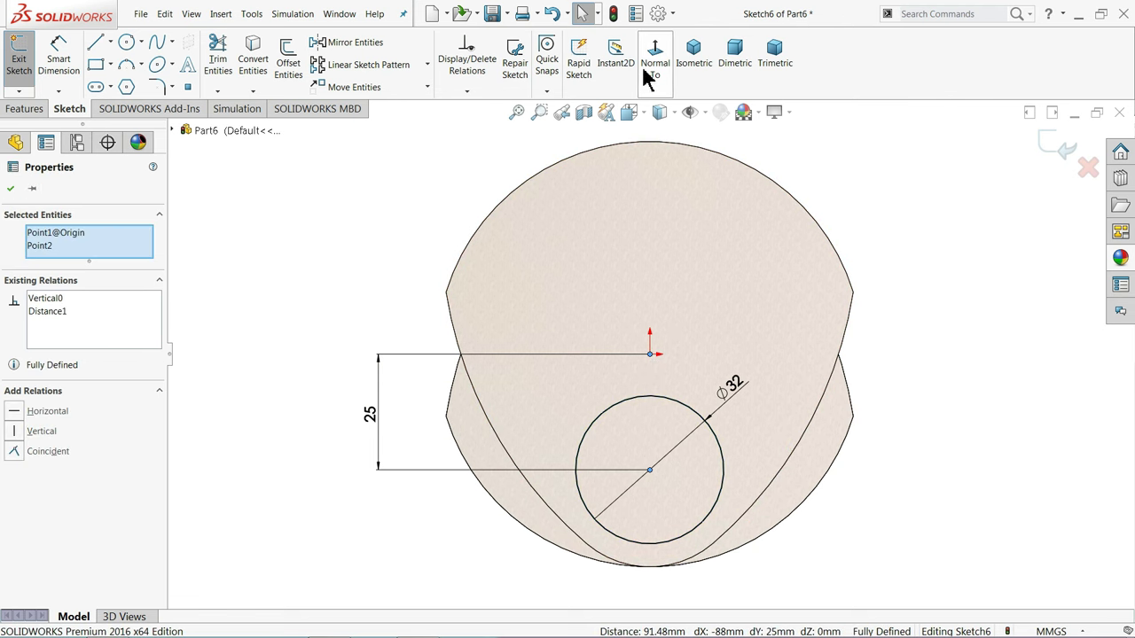
- Extrude the 32 mm circle 30 mm outward from the web as a blind, merged crankpin
left_click(686, 55)
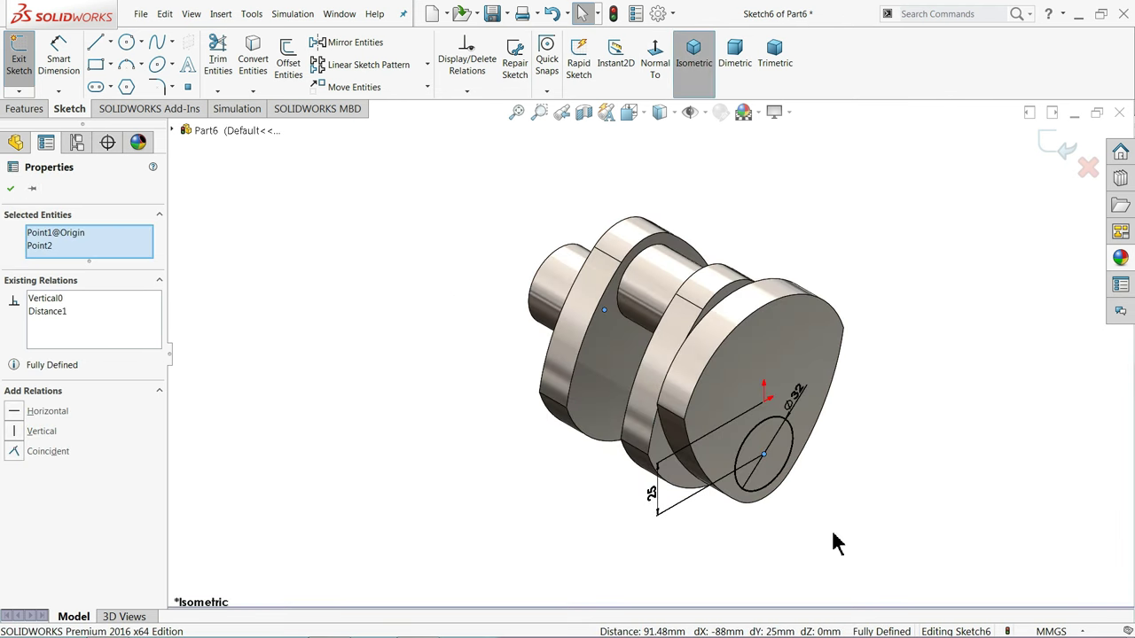
scroll(805, 514, "down", 3)
left_click(10, 189)
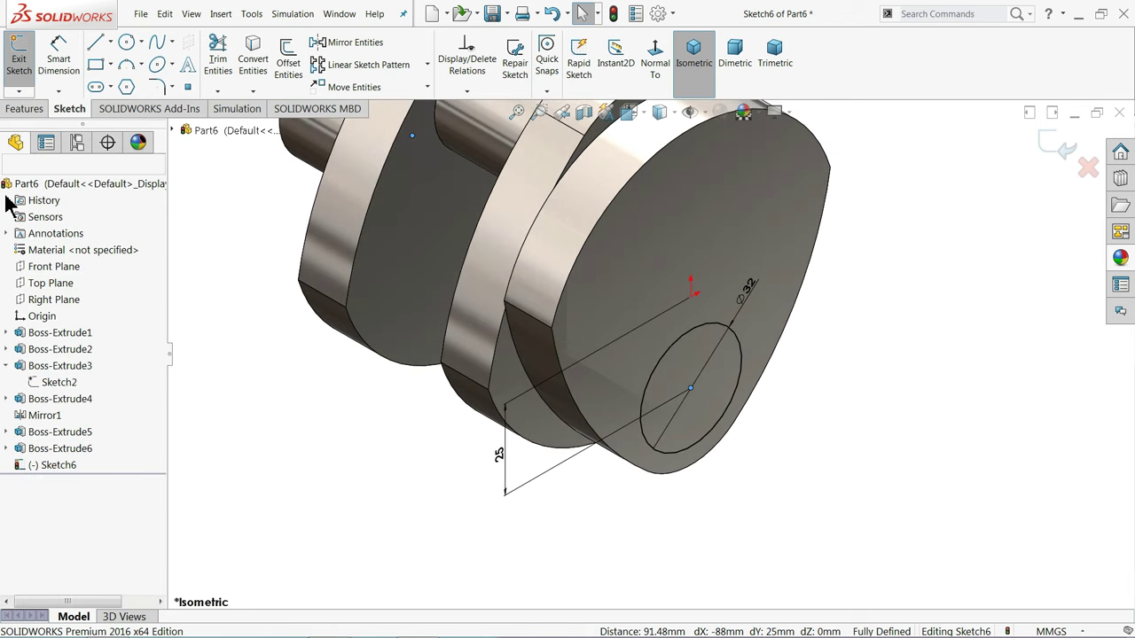
left_click(26, 108)
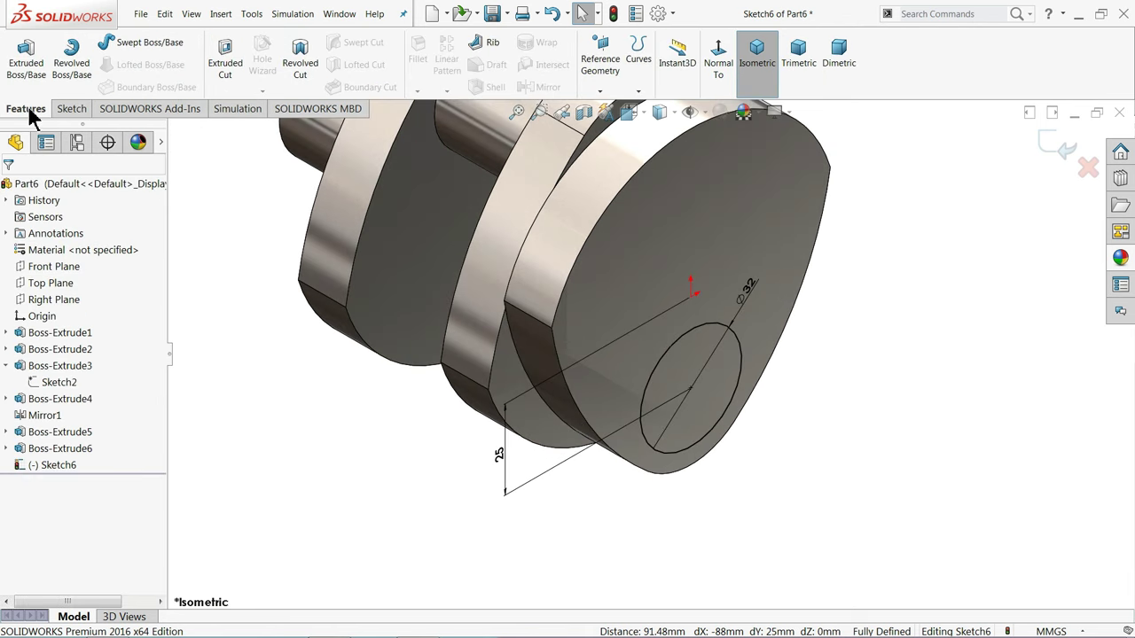
left_click(27, 56)
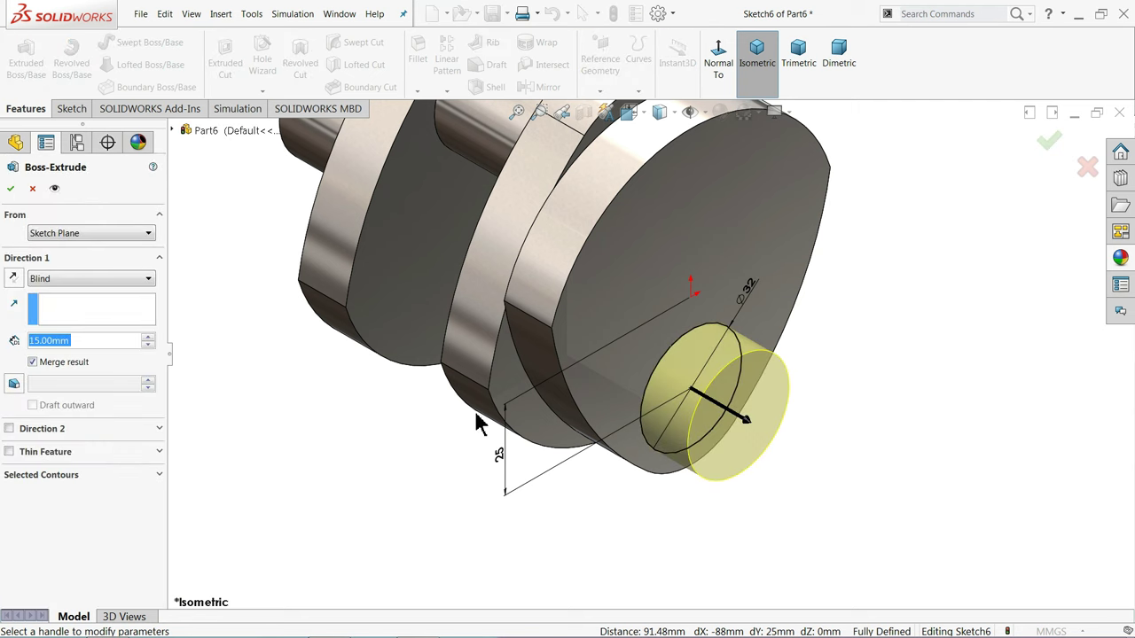
type("30")
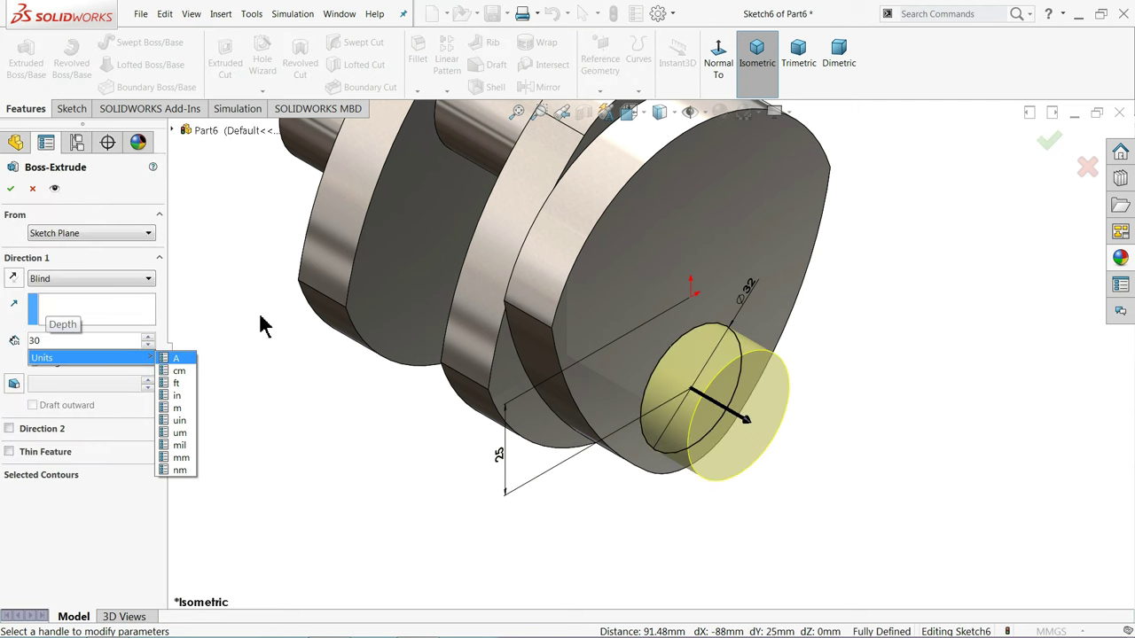
key("Return")
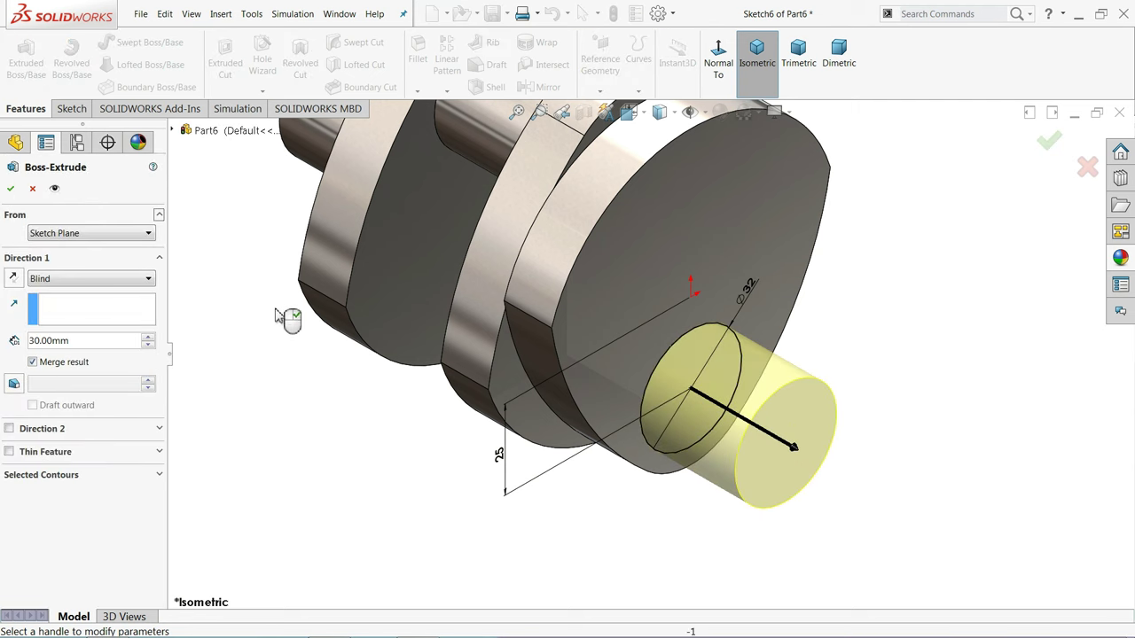
middle_click_drag(287, 319, 372, 417)
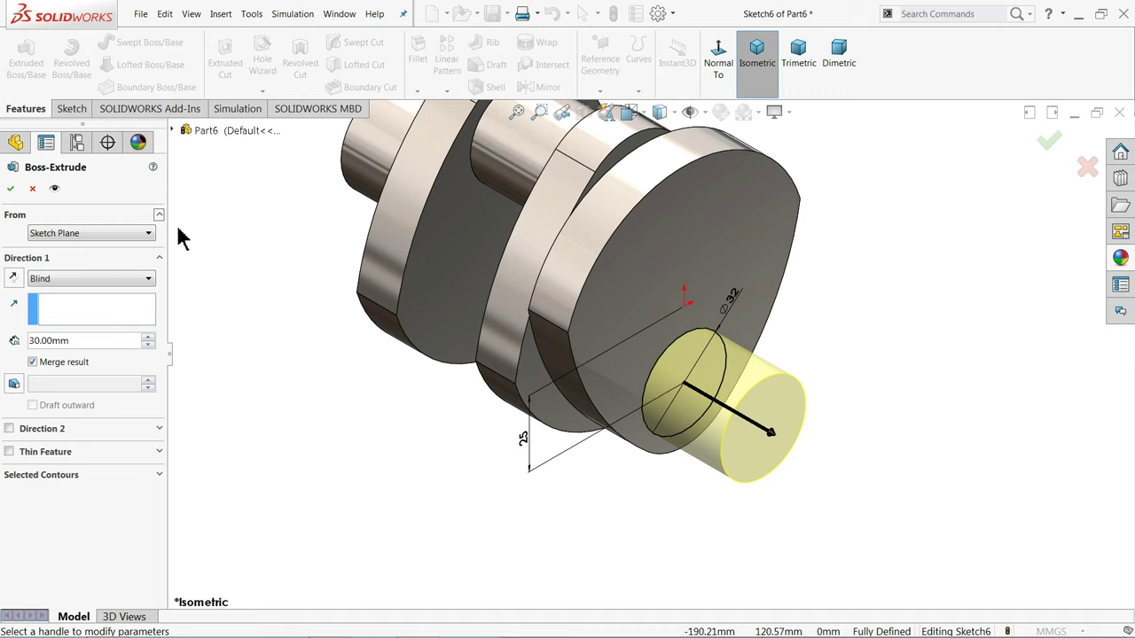
left_click(11, 190)
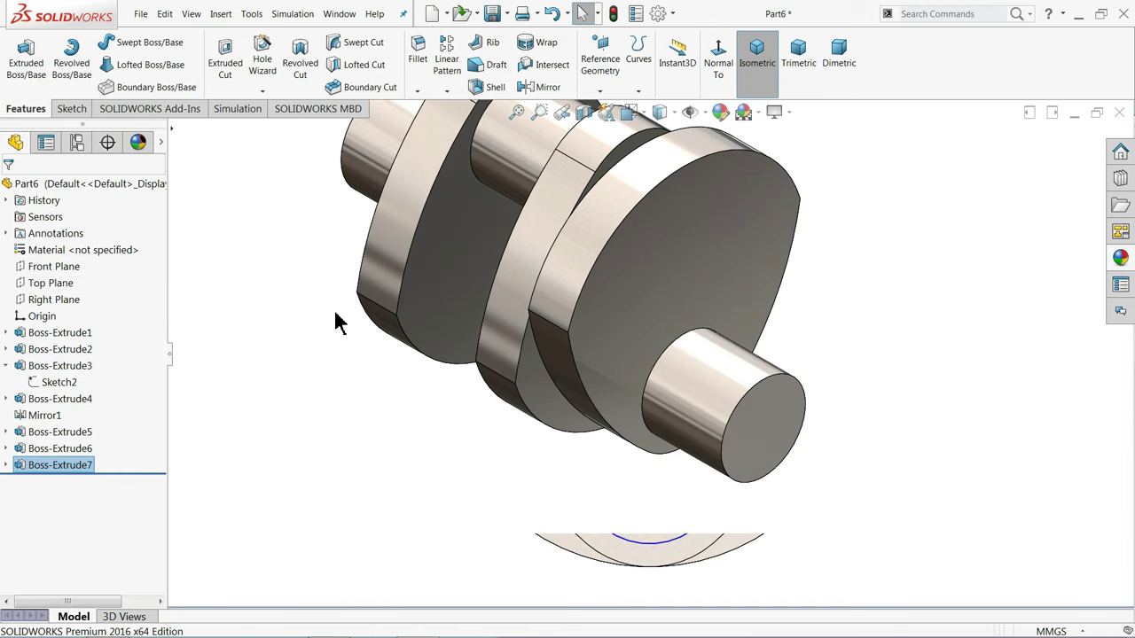
- Start a sketch on the end face of the new 32 mm crankpin
key("ctrl+7")
left_click(733, 405)
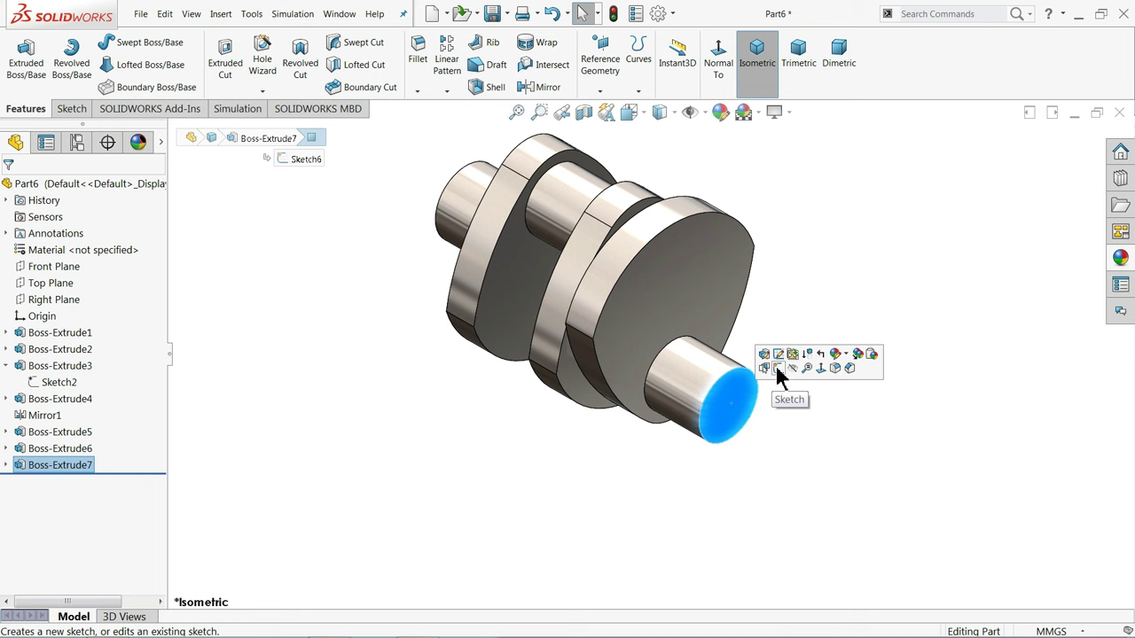
left_click(776, 365)
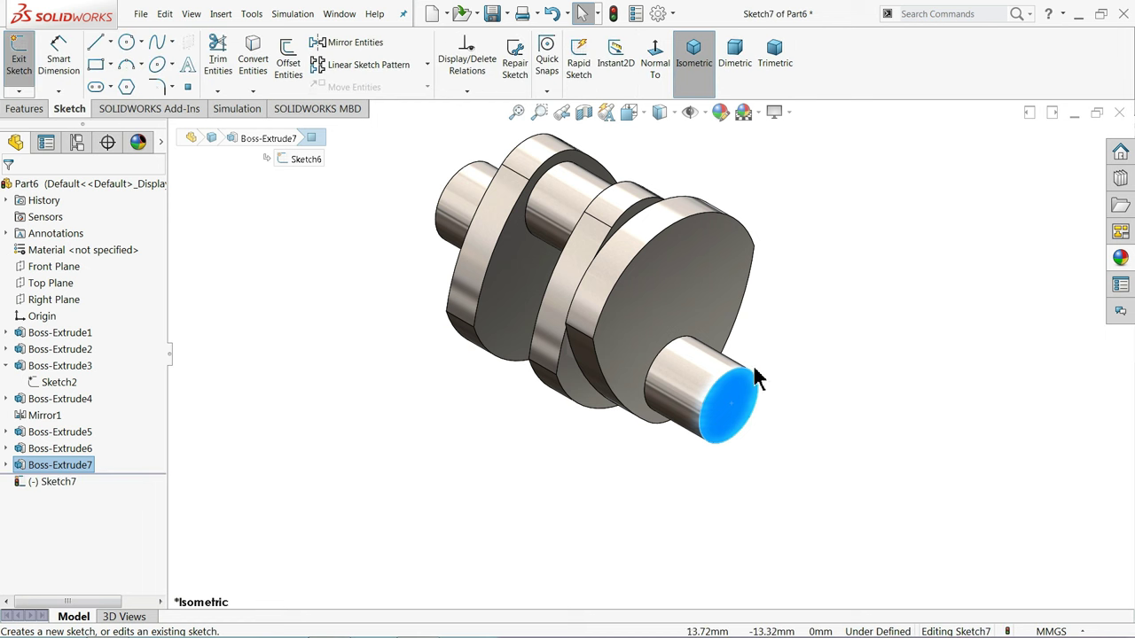
left_click(55, 383)
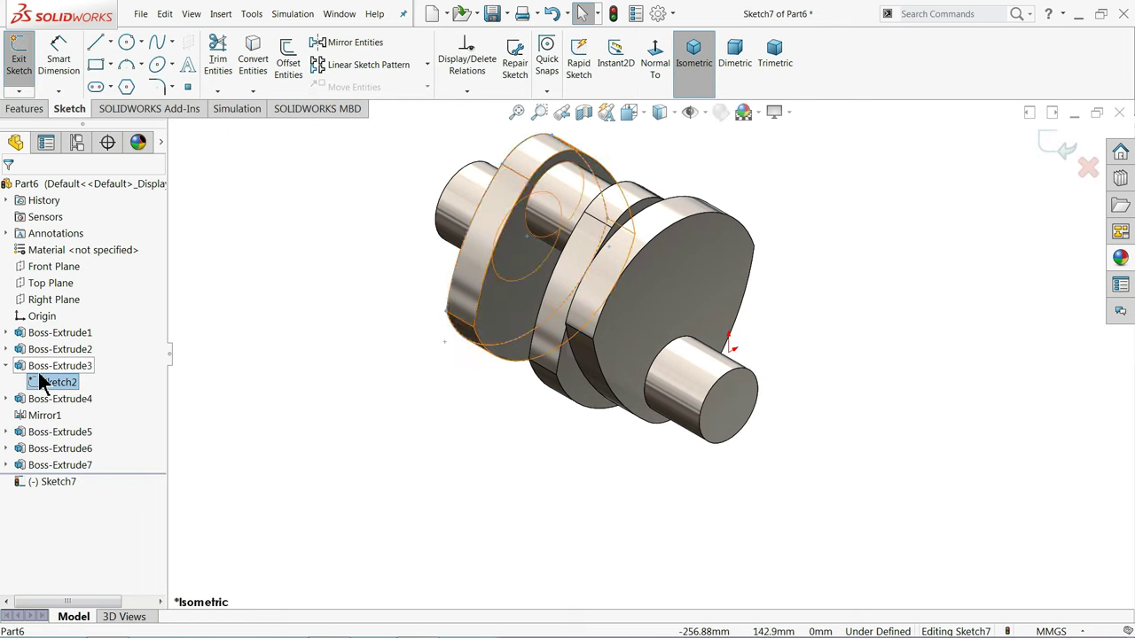
left_click(252, 62)
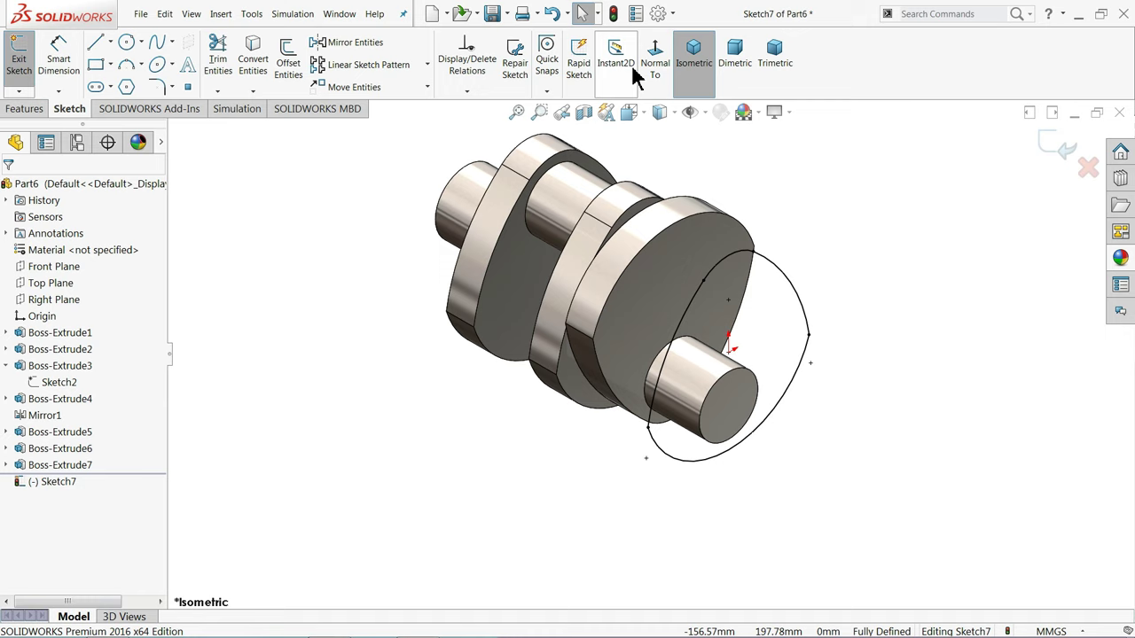
left_click(551, 15)
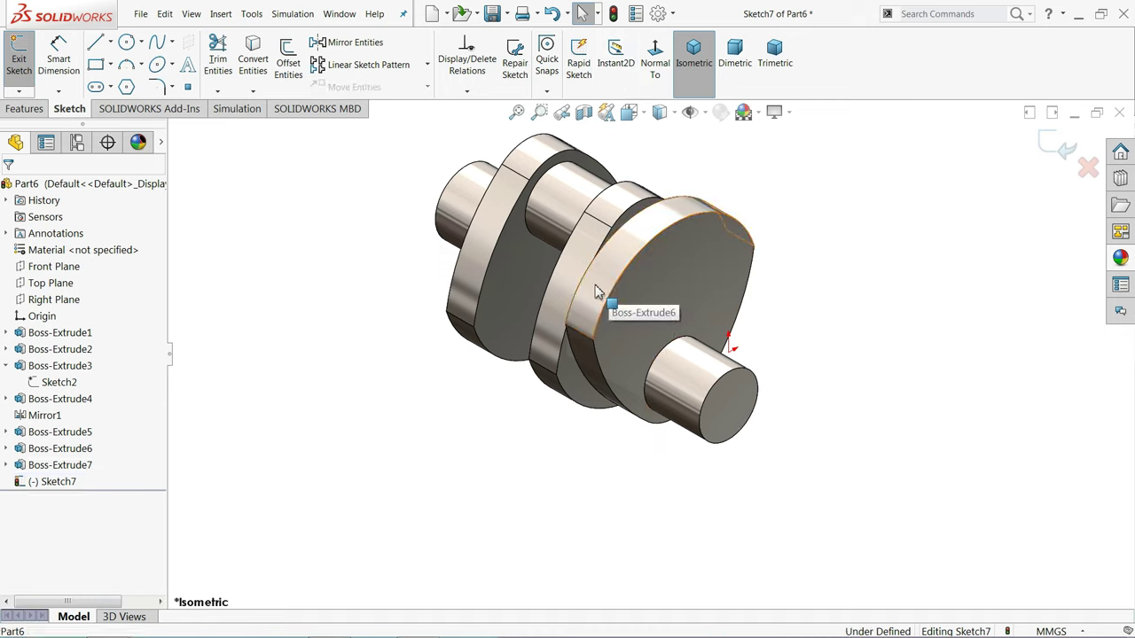
- Convert the rotated web's profile sketch, Sketch5 under Boss-Extrude6, into the crankpin end-face sketch
left_click(608, 295)
left_click(8, 448)
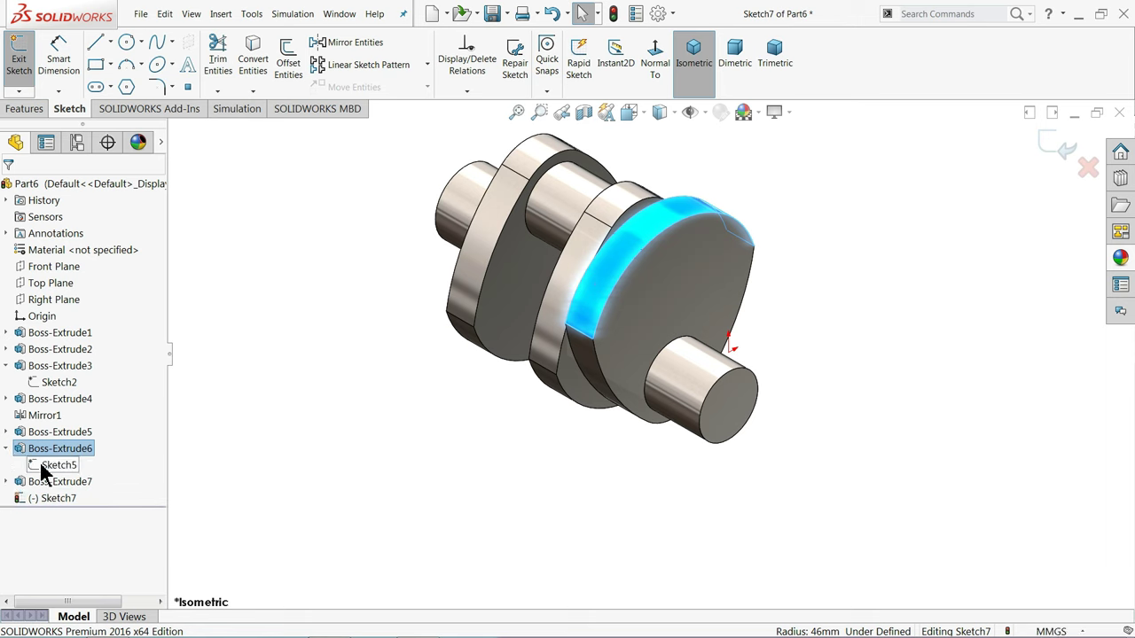
left_click(41, 466)
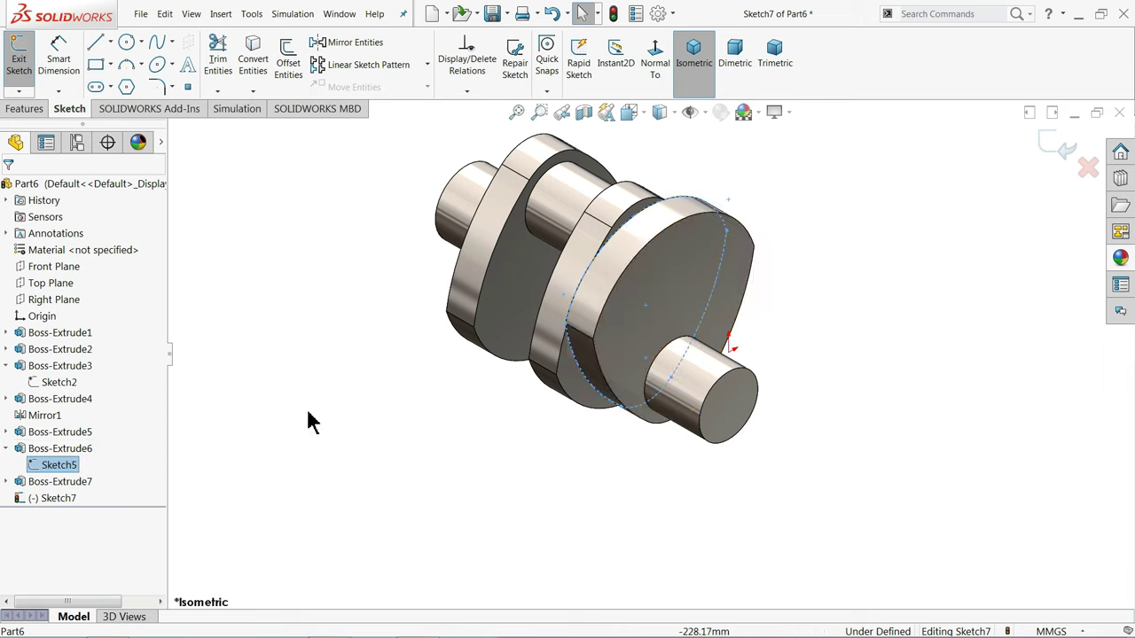
left_click(264, 67)
- Extrude the converted web profile 15 mm outward from the crankpin's end face as a blind, merged web
scroll(625, 324, "down", 2)
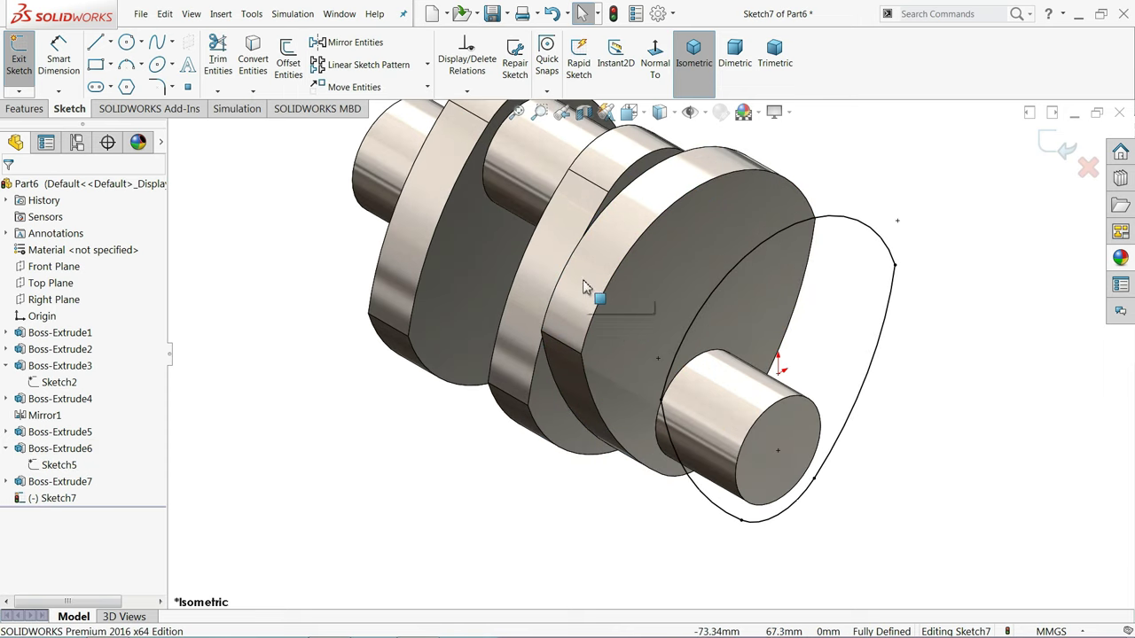
scroll(729, 282, "up", 2)
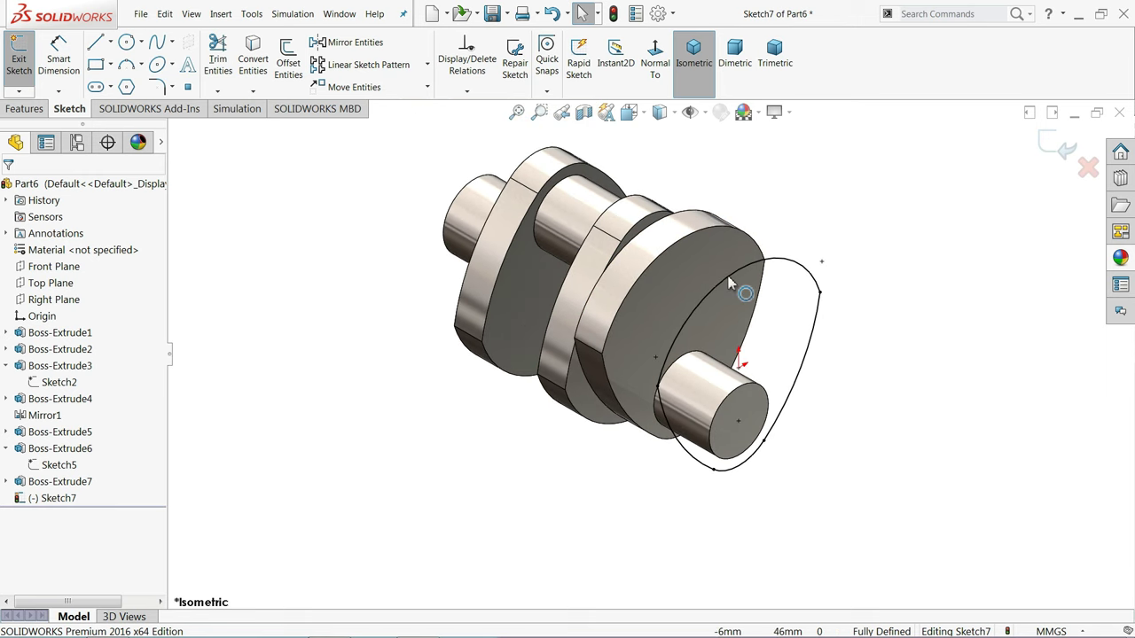
scroll(729, 282, "down", 2)
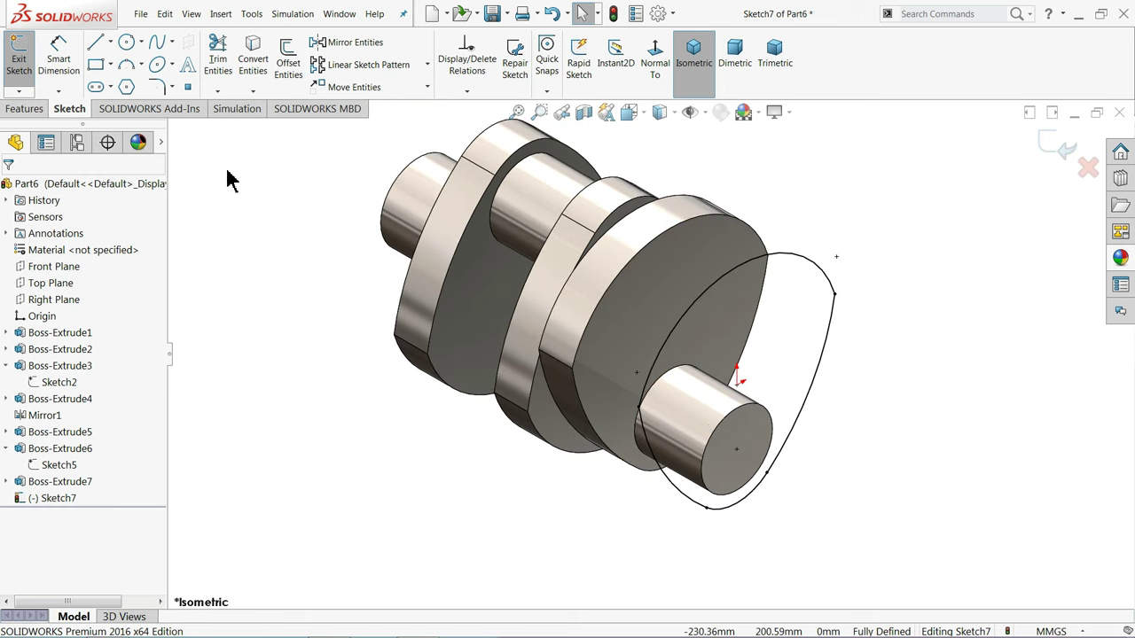
left_click(24, 108)
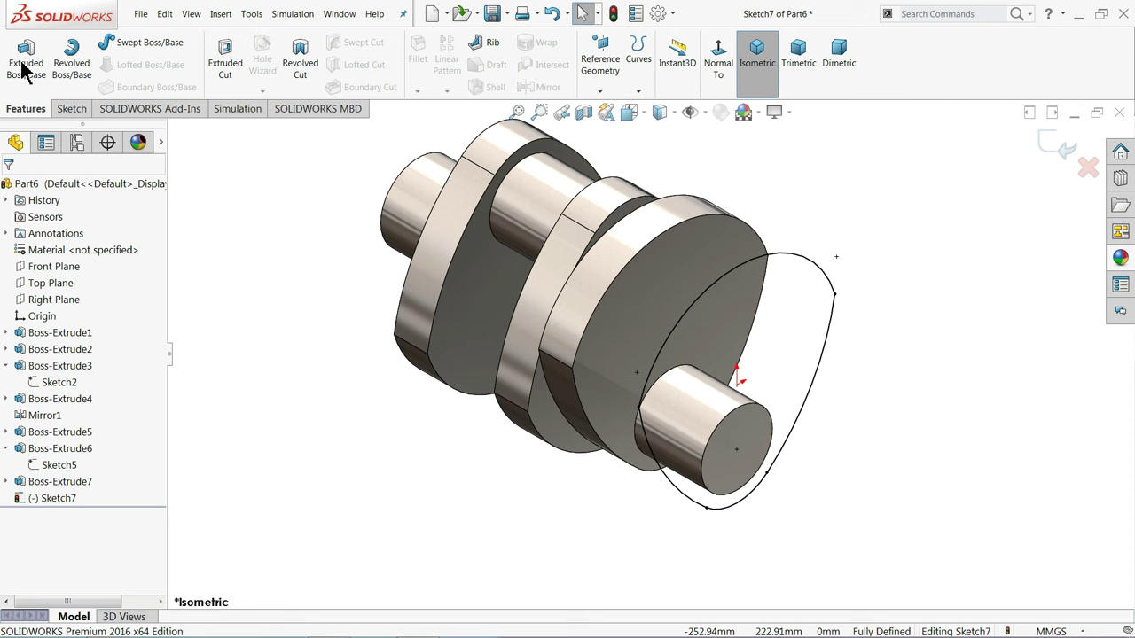
left_click(24, 64)
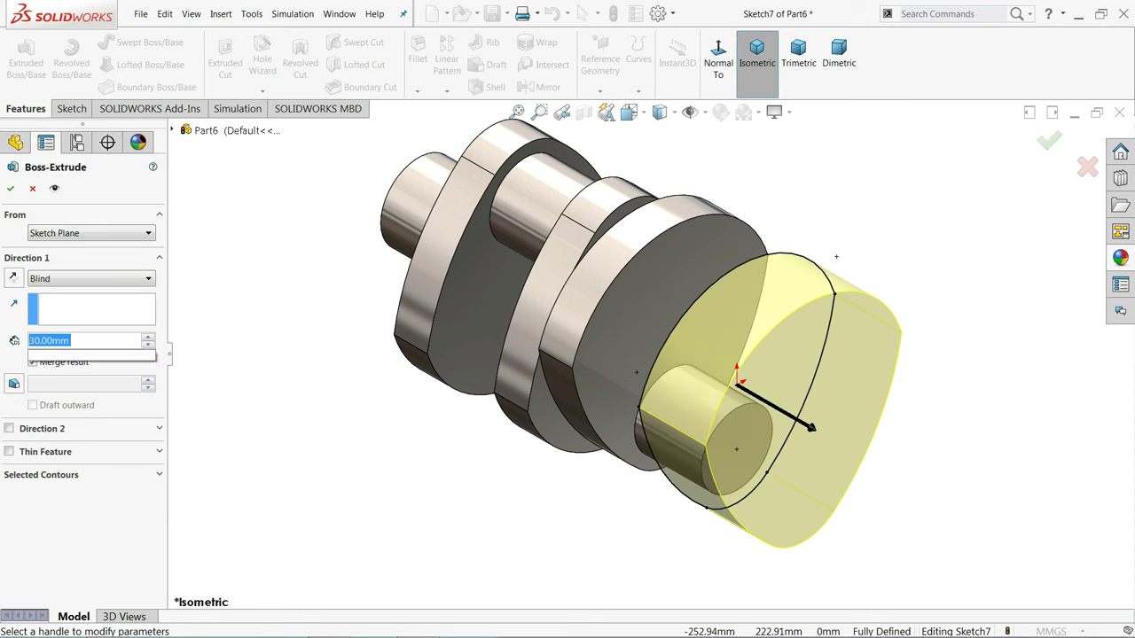
type("15")
key("Return")
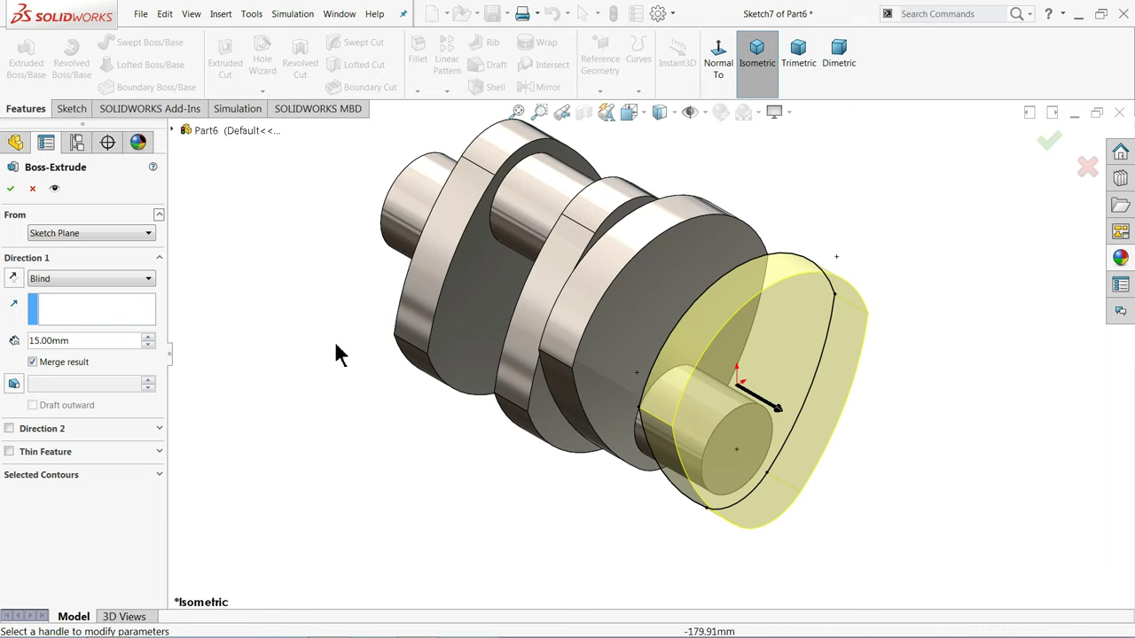
left_click(11, 189)
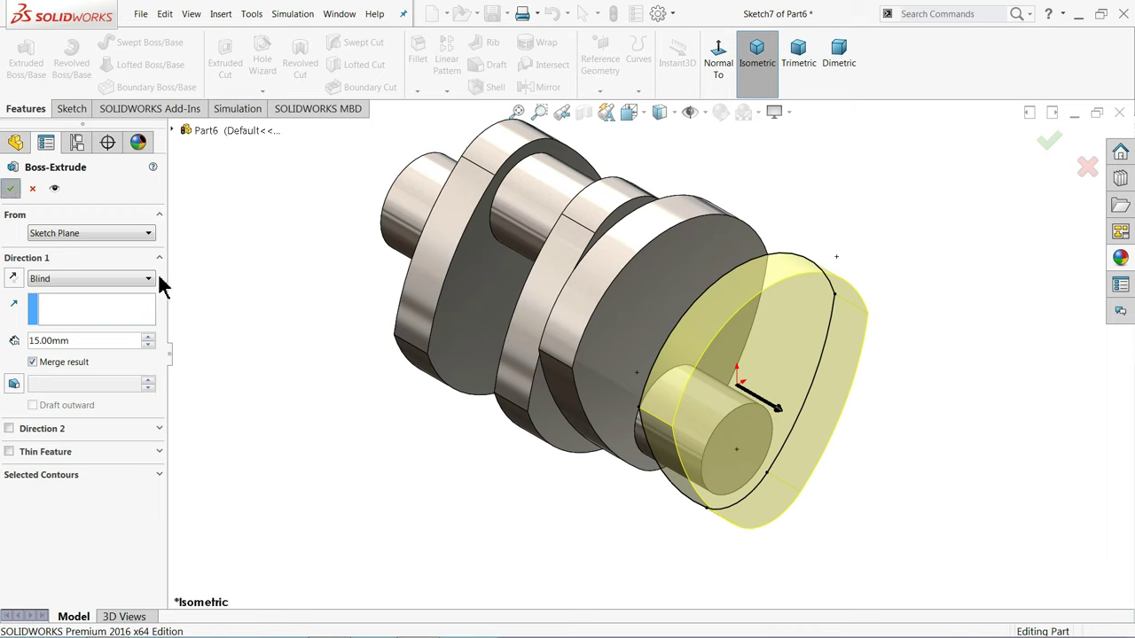
- Sketch a 34 mm diameter circle centred on the origin on the outer face of the new end web
key("z")
scroll(692, 461, "down", 1)
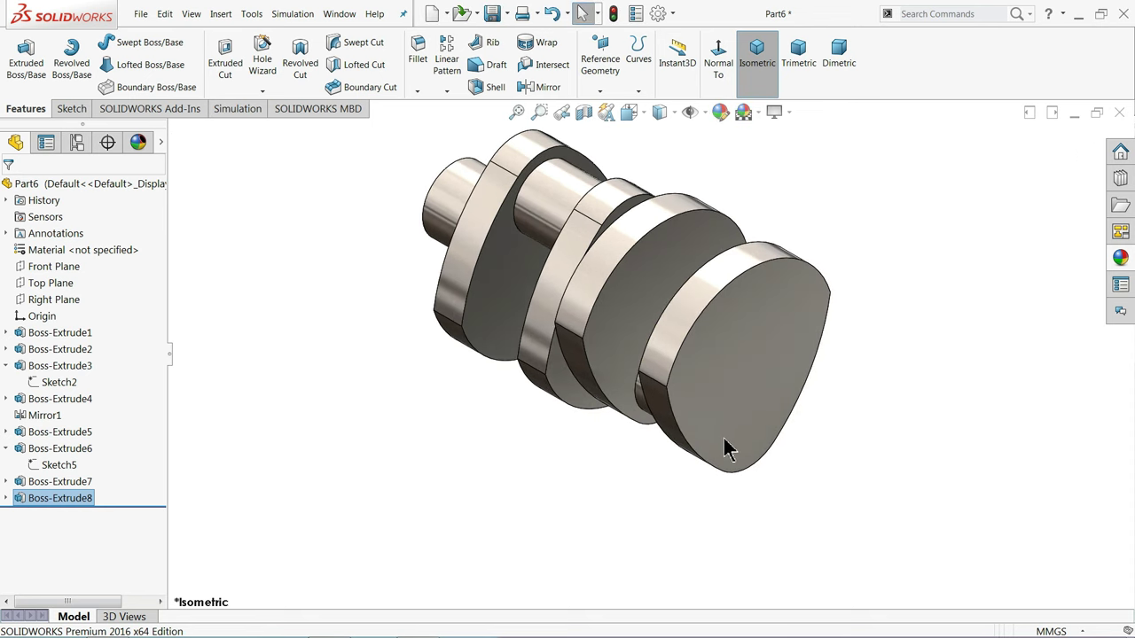
left_click(727, 446)
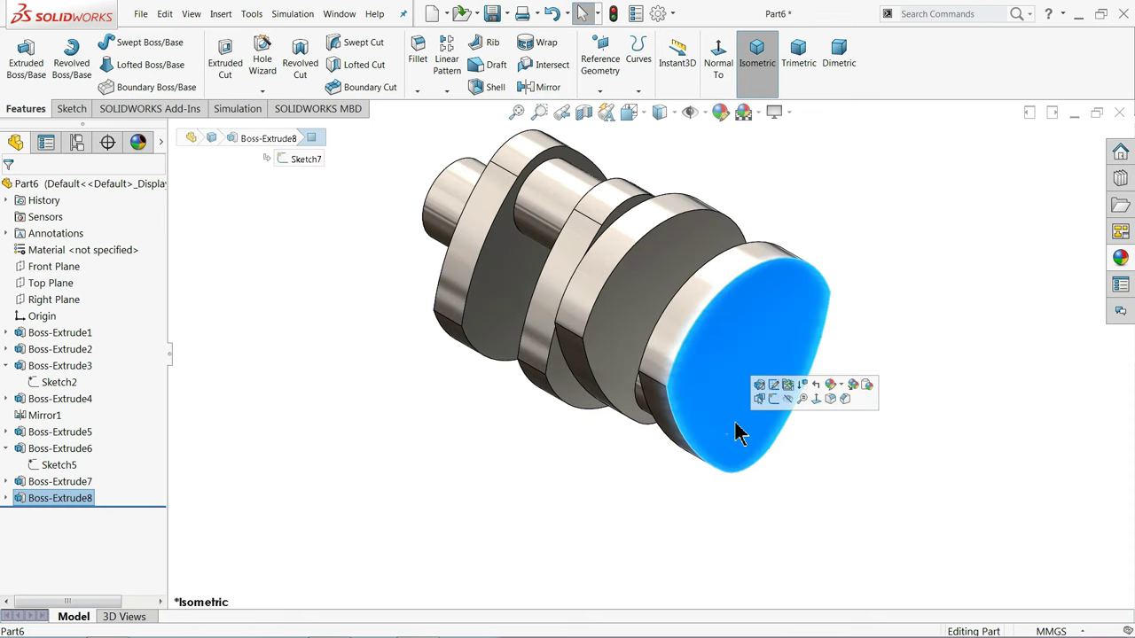
left_click(771, 398)
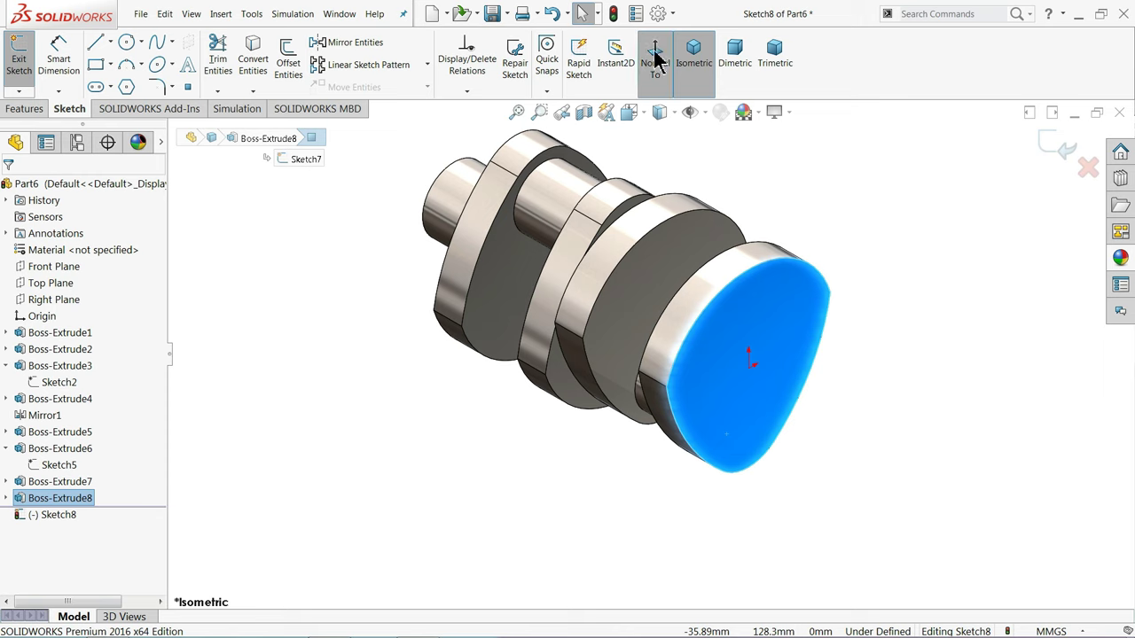
left_click(655, 53)
left_click(124, 44)
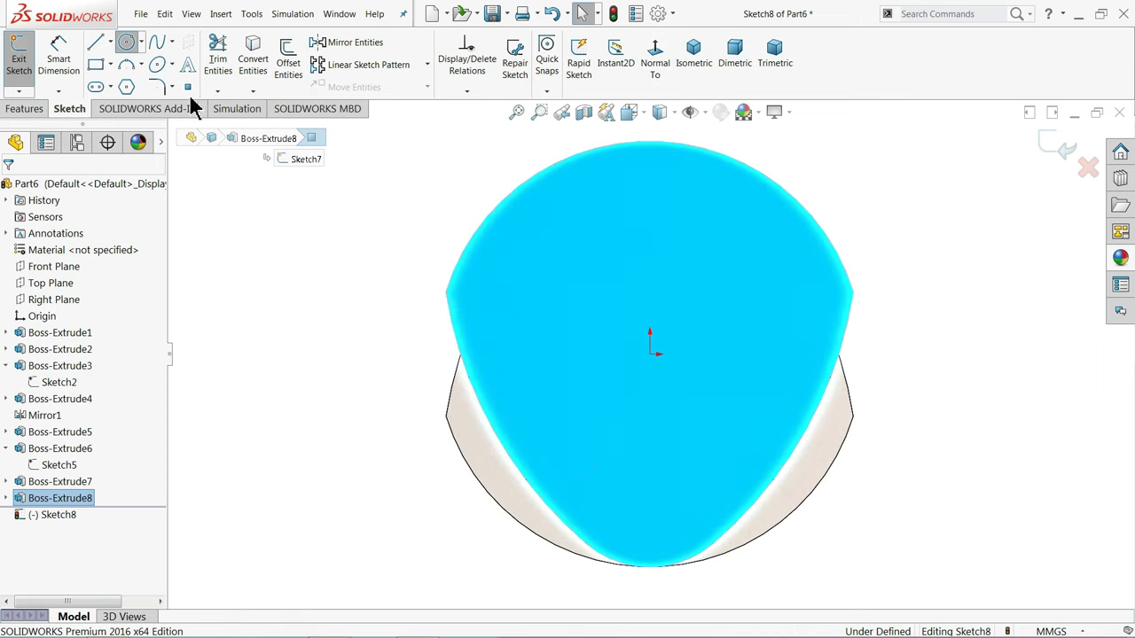
left_click(650, 354)
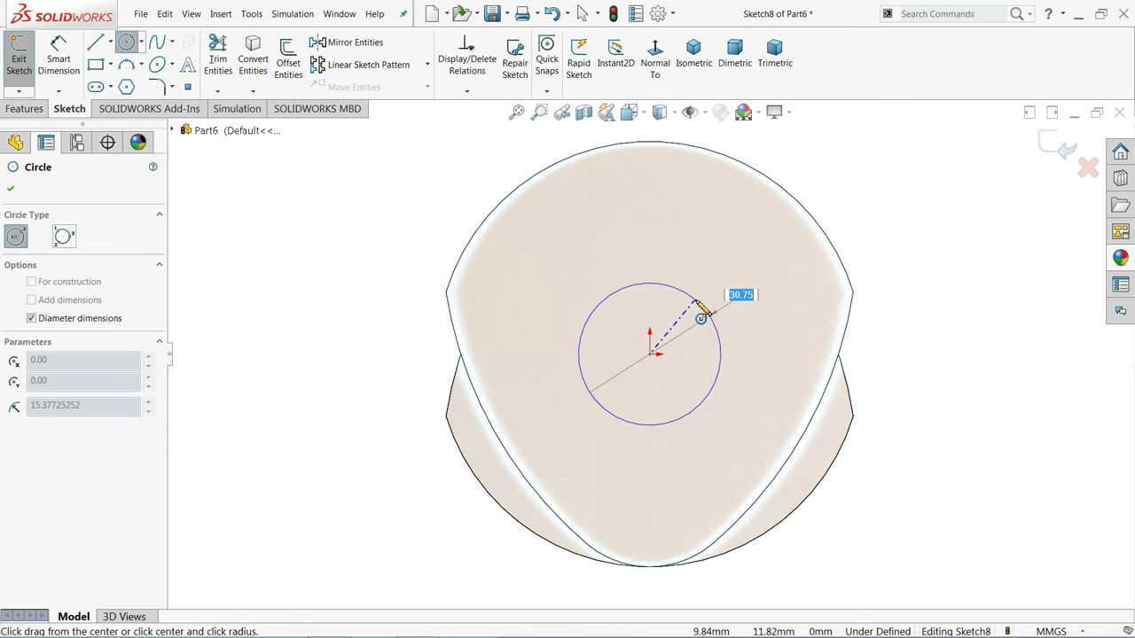
left_click(695, 302)
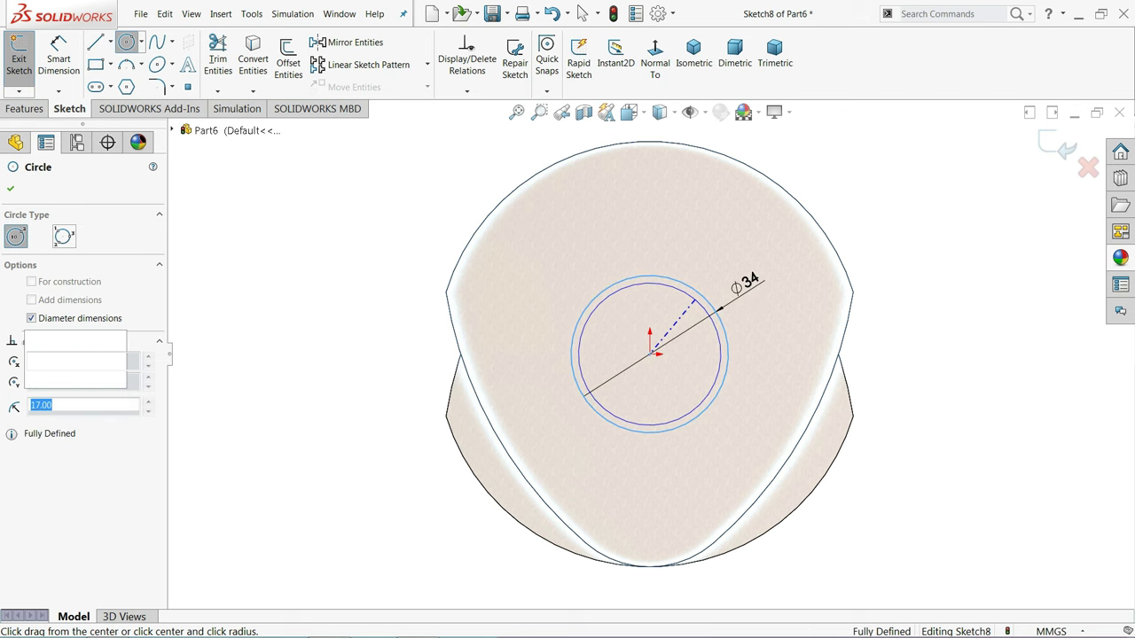
- Extrude the 34 mm circle 2.5 mm outward from the end web as a blind, merged boss
left_click(656, 60)
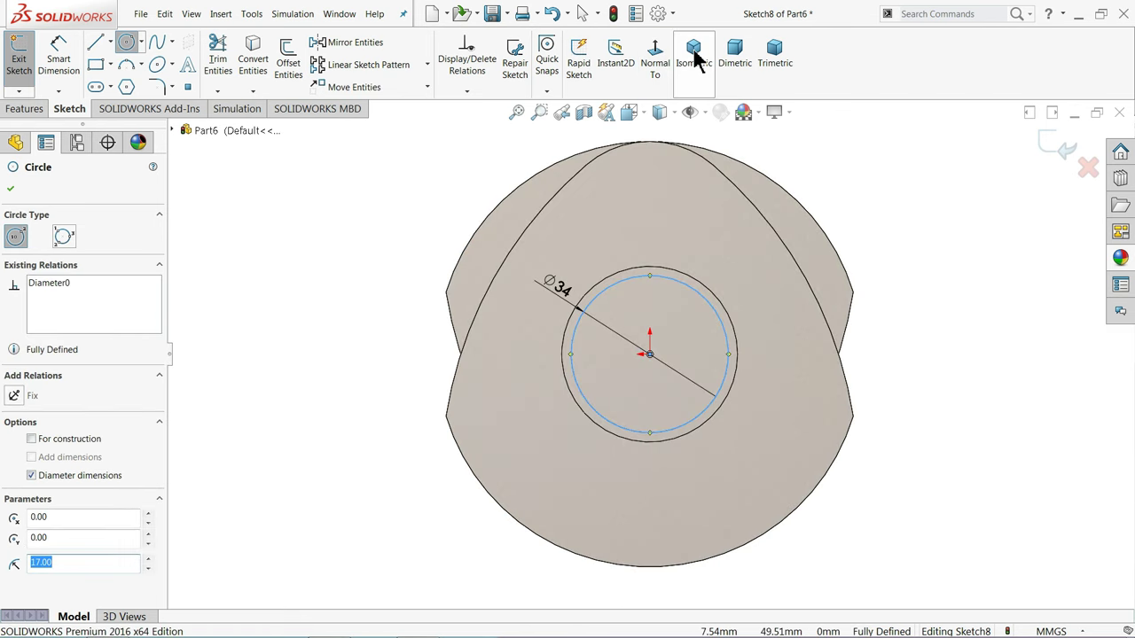
left_click(693, 49)
scroll(851, 497, "down", 5)
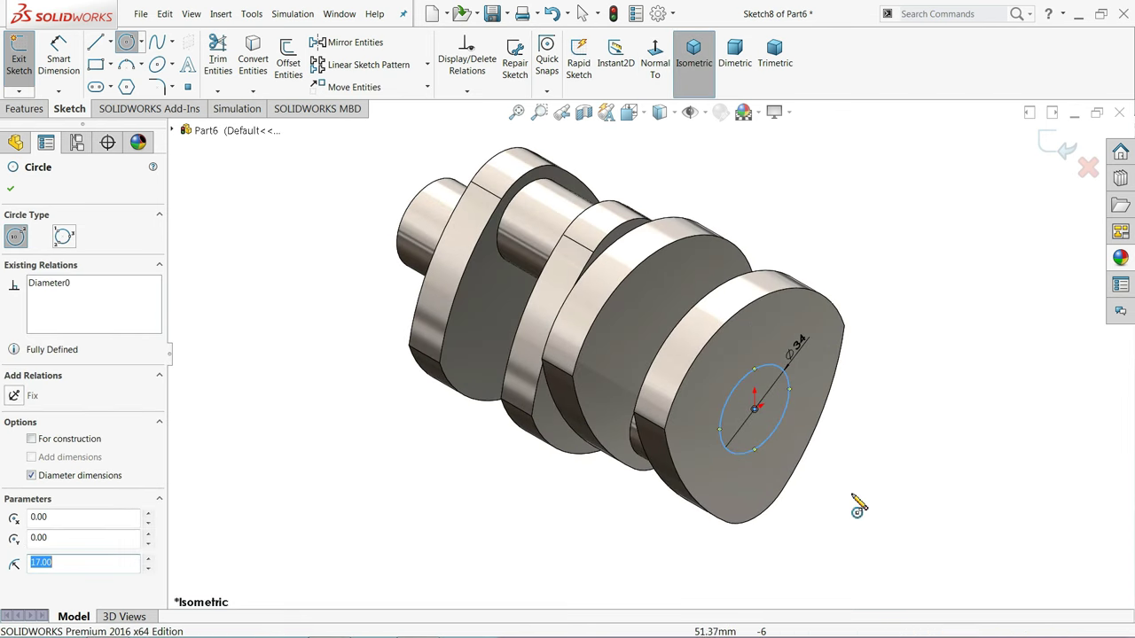
left_click(18, 110)
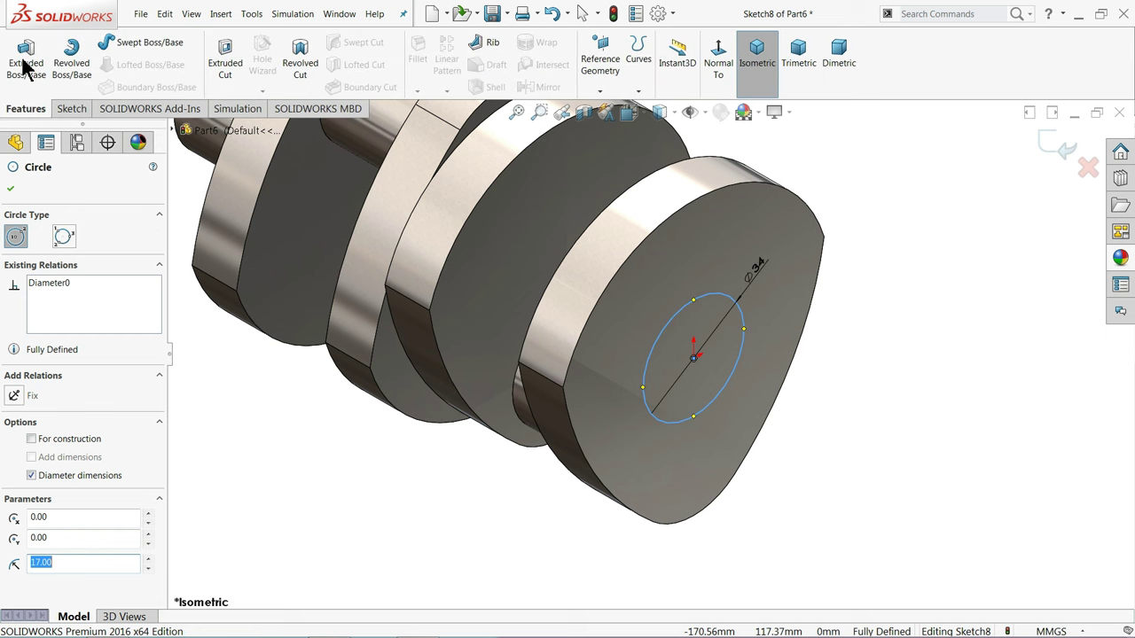
left_click(26, 62)
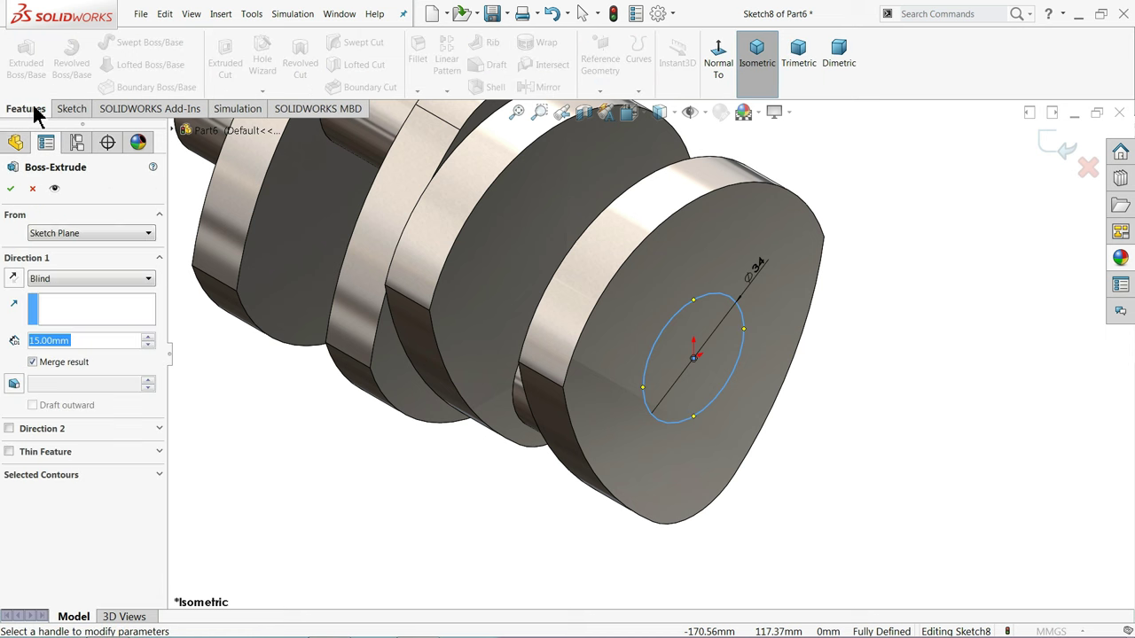
type("2.5")
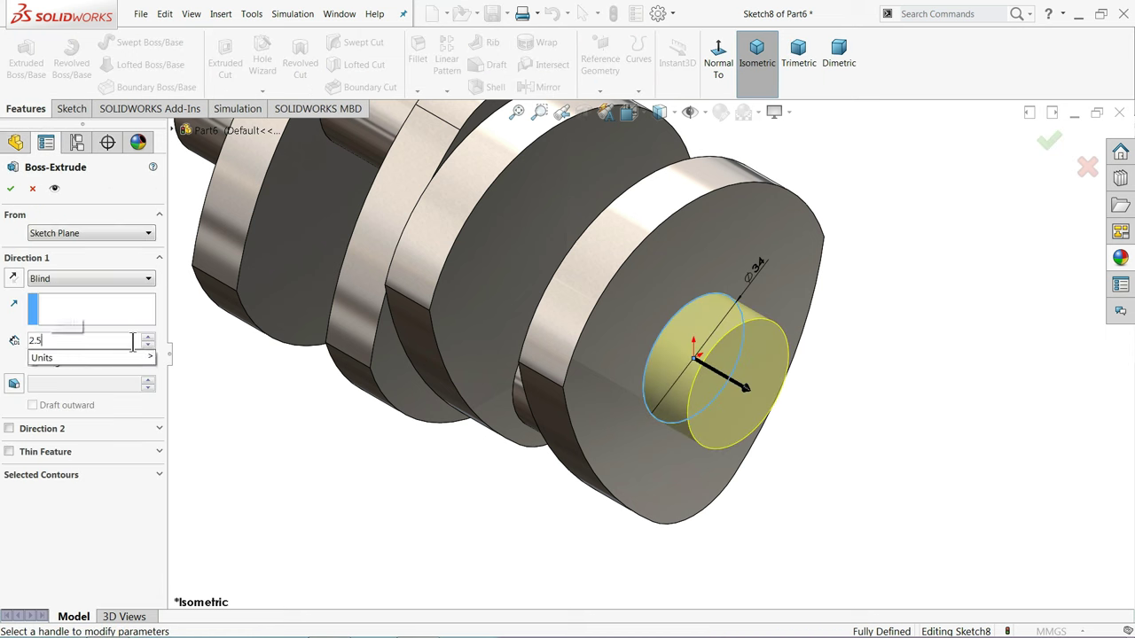
key("Return")
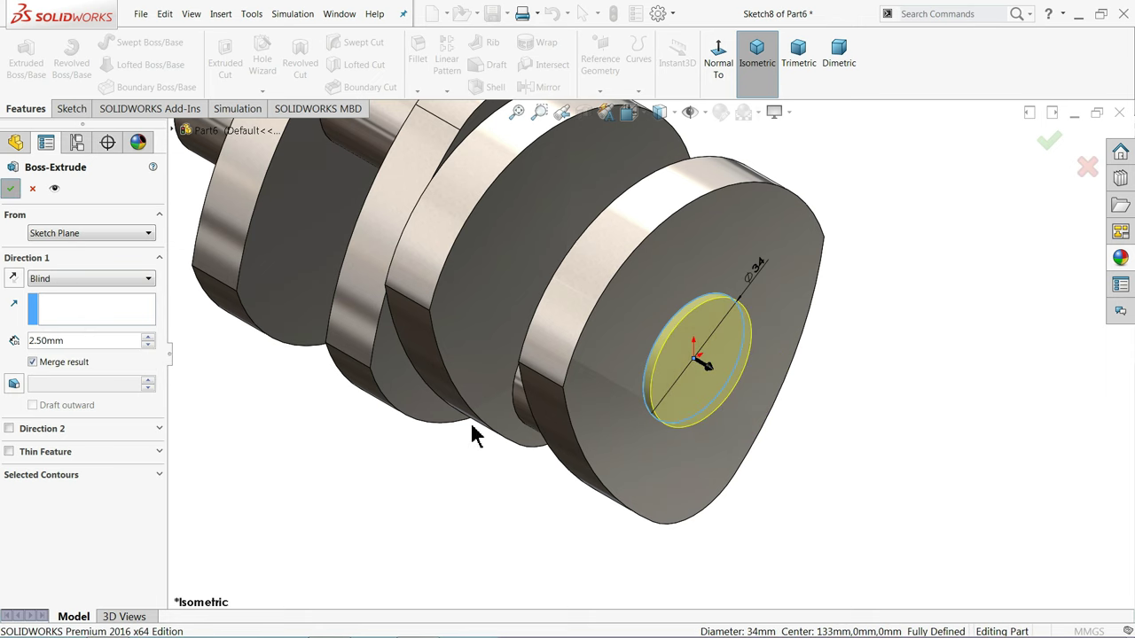
key("Return")
- Mirror the whole solid body about the end face of the 2.5 mm boss, with the solids merged
key("f")
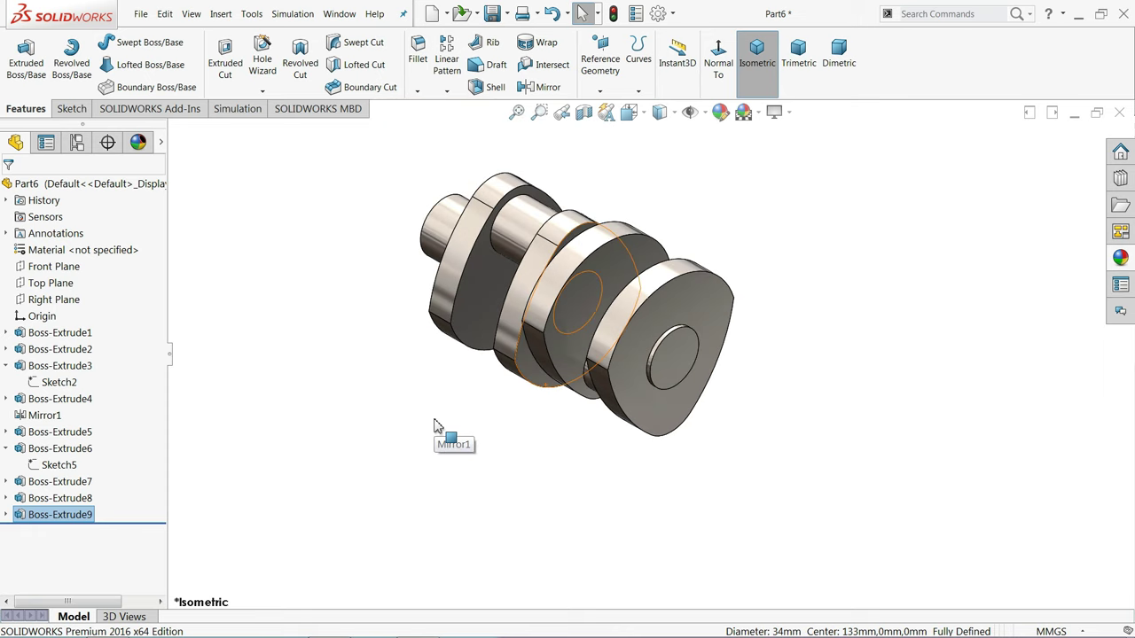
middle_click_drag(626, 217, 679, 225)
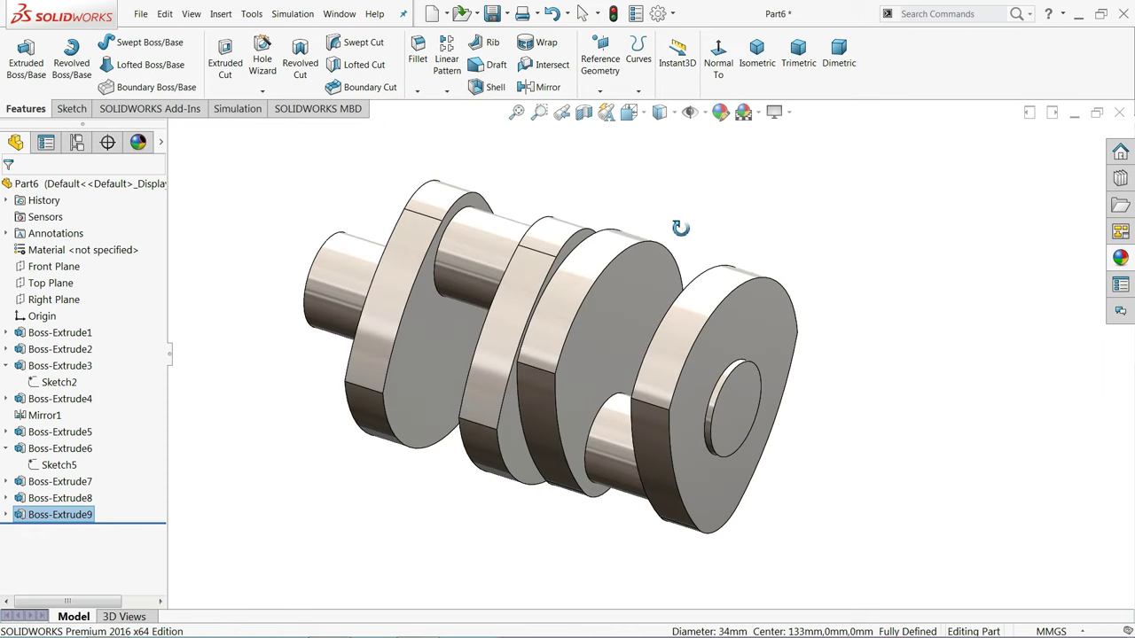
left_click(548, 88)
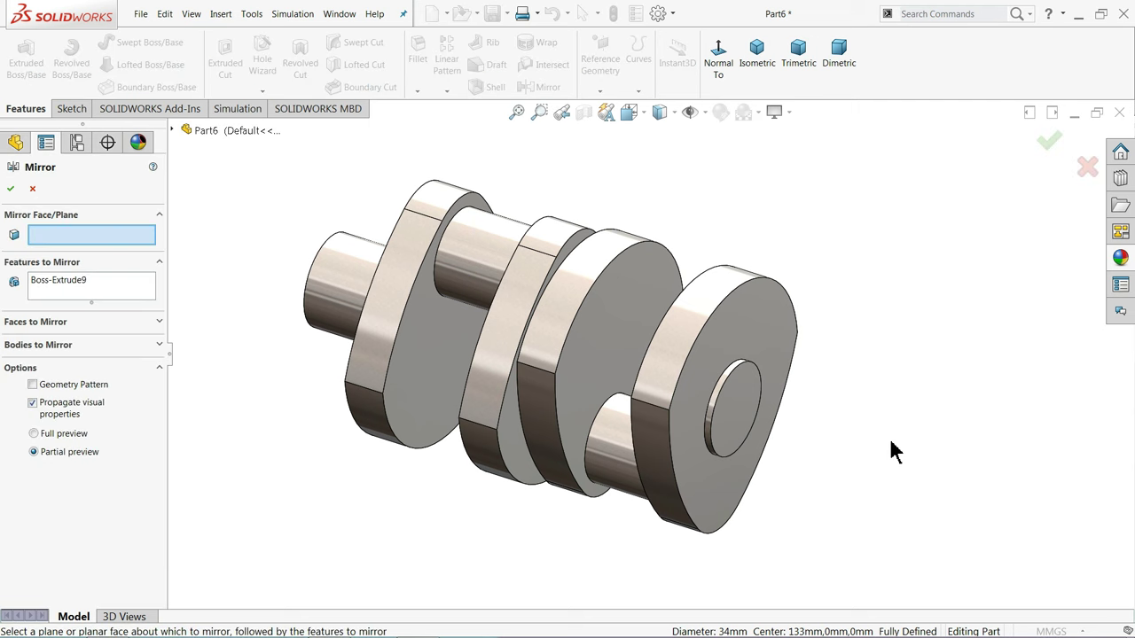
left_click(737, 411)
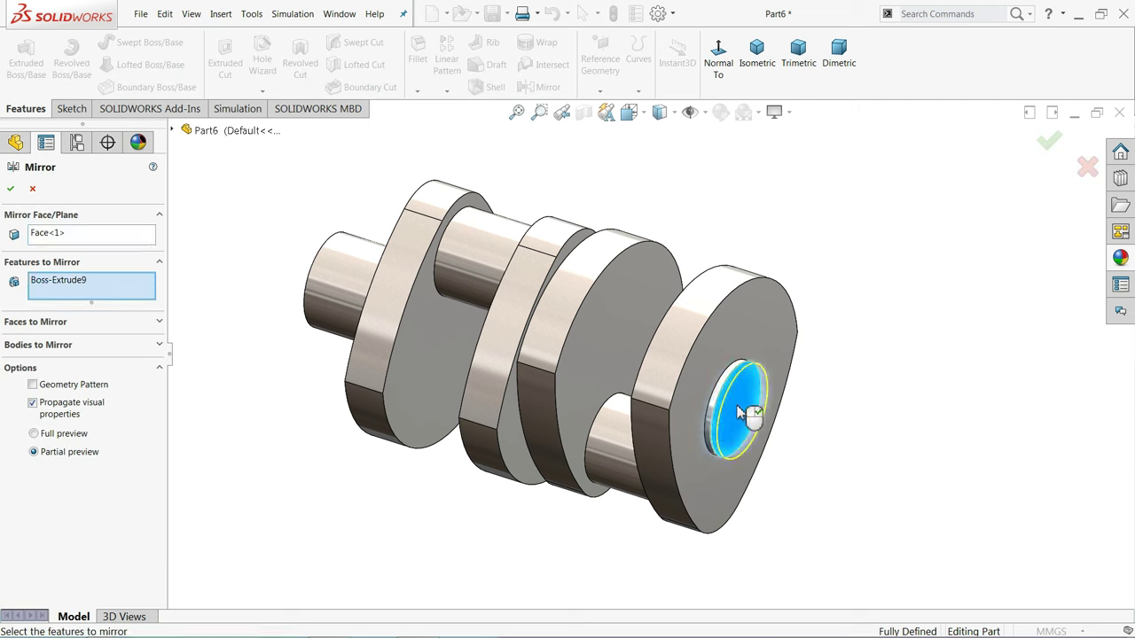
right_click(77, 282)
left_click(94, 293)
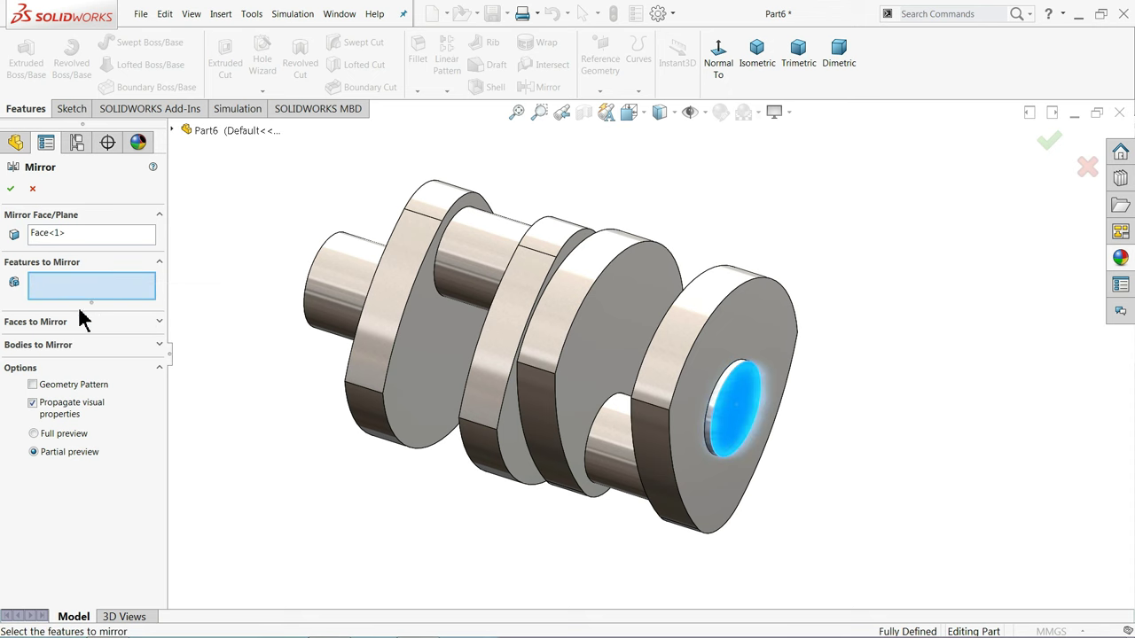
left_click(39, 345)
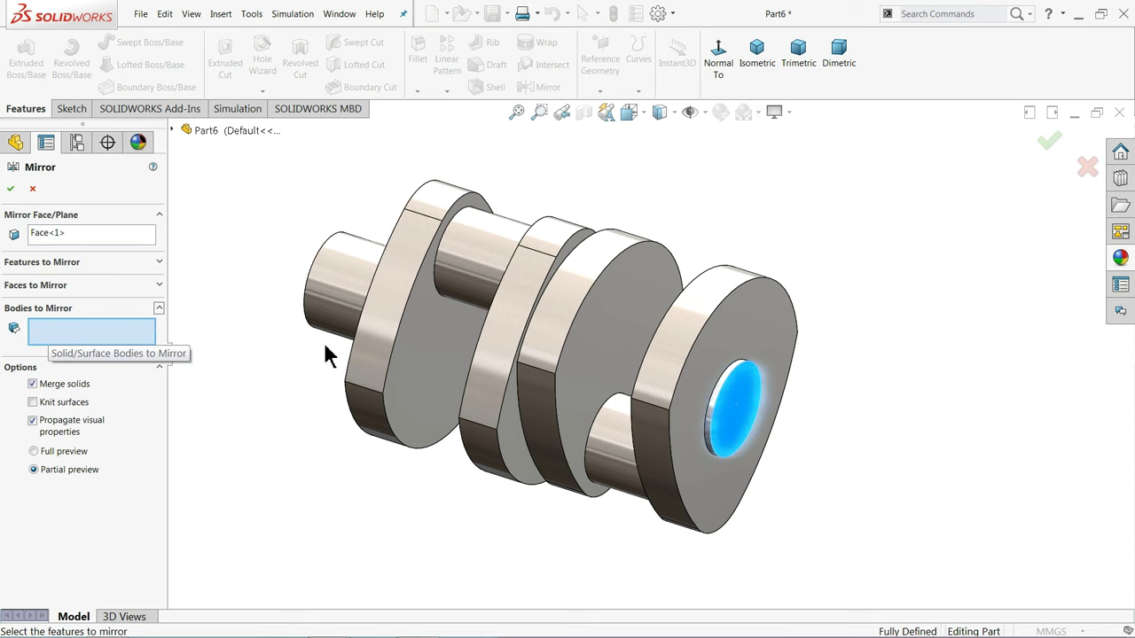
left_click(512, 365)
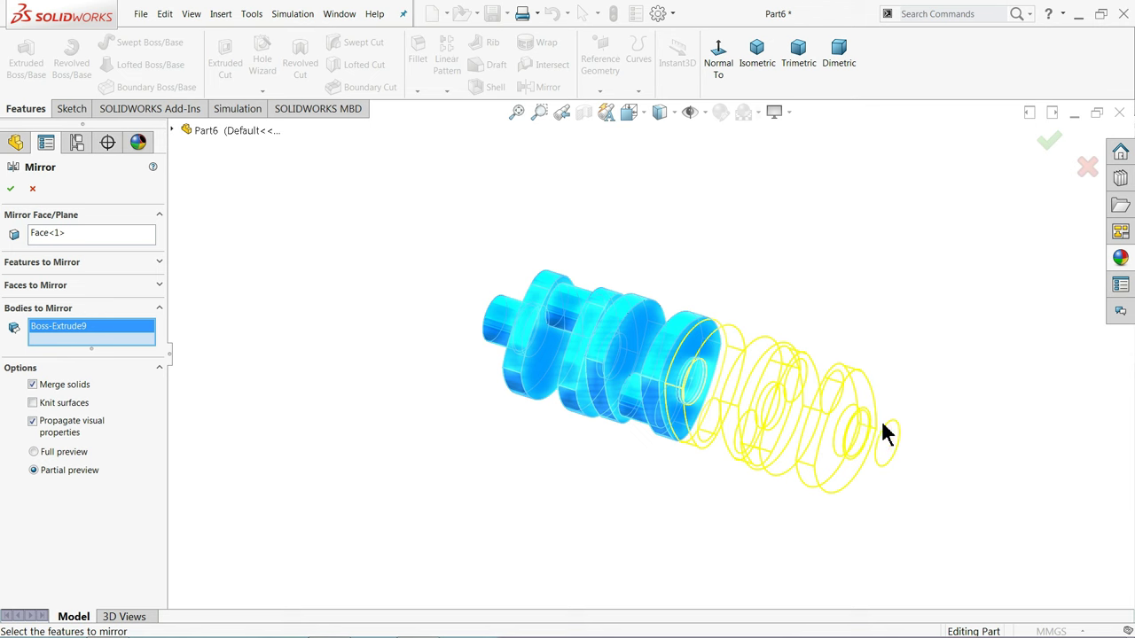
scroll(884, 431, "down", 2)
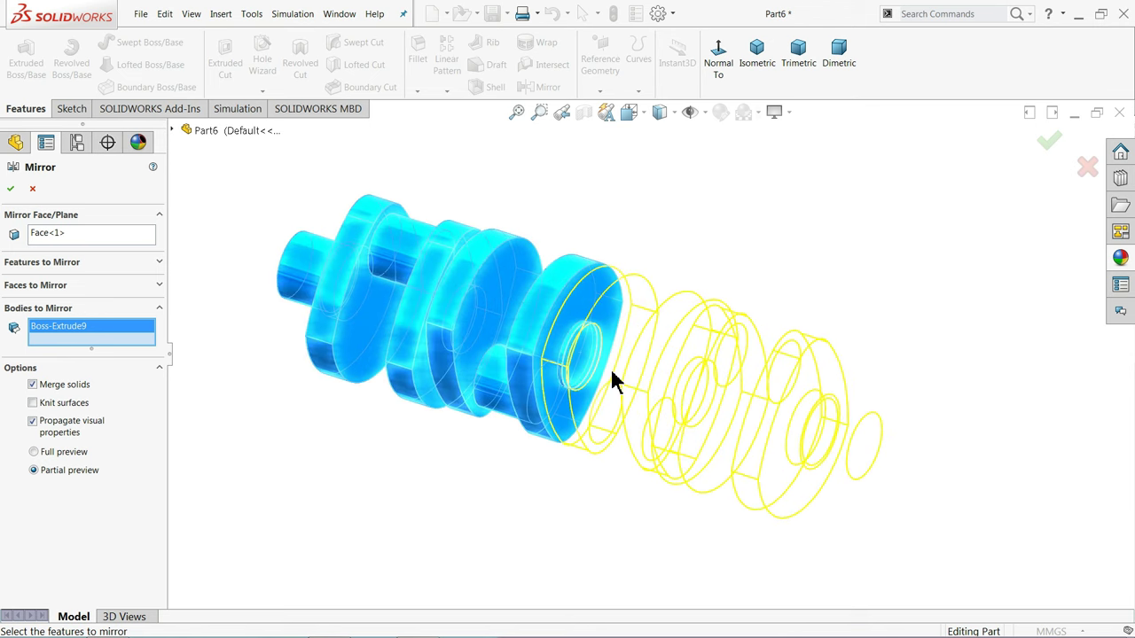
left_click(11, 188)
- Save the part as 4.Crankshaft in the Engine folder on the Desktop
mouse_move(483, 443)
middle_mouse_down()
mouse_move(514, 438)
mouse_move(537, 352)
mouse_move(501, 437)
mouse_move(480, 425)
middle_mouse_up()
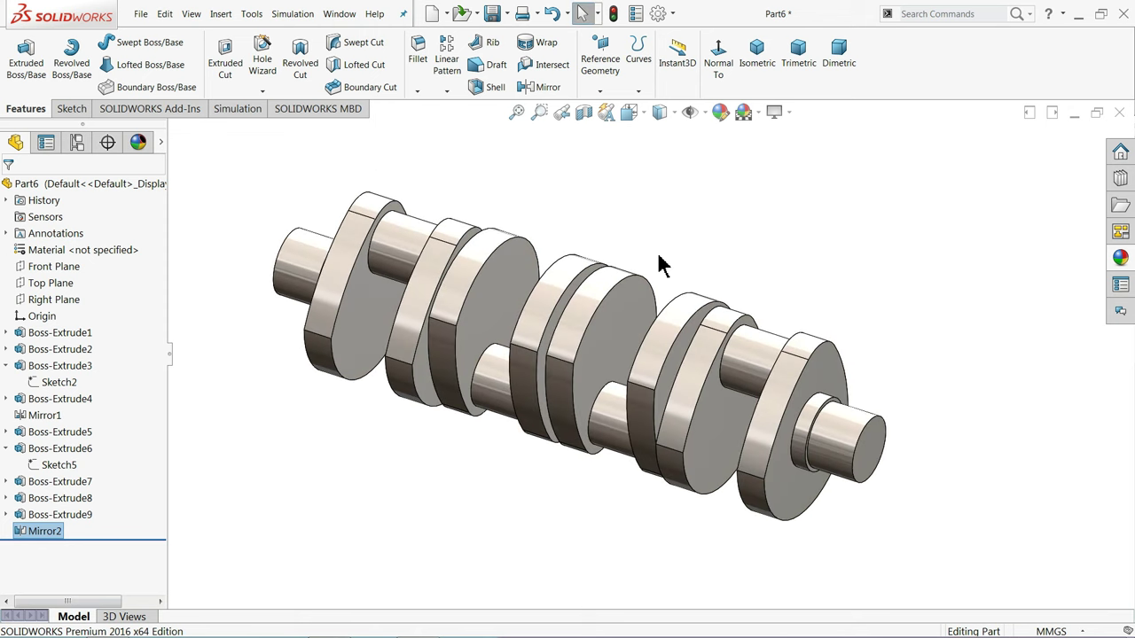
left_click(757, 49)
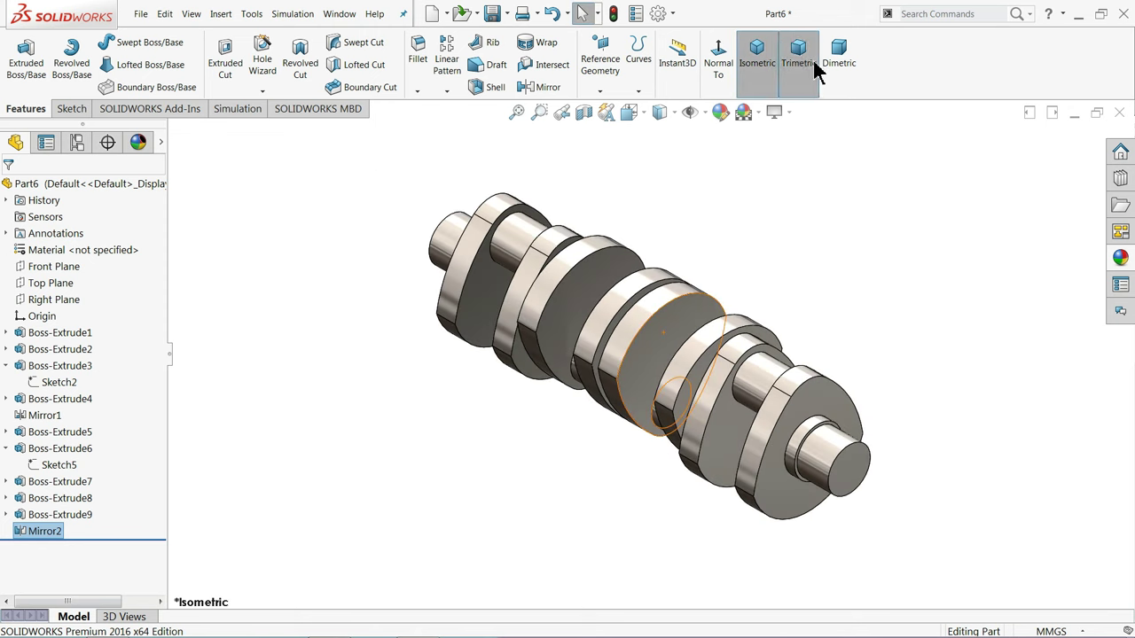
left_click(814, 69)
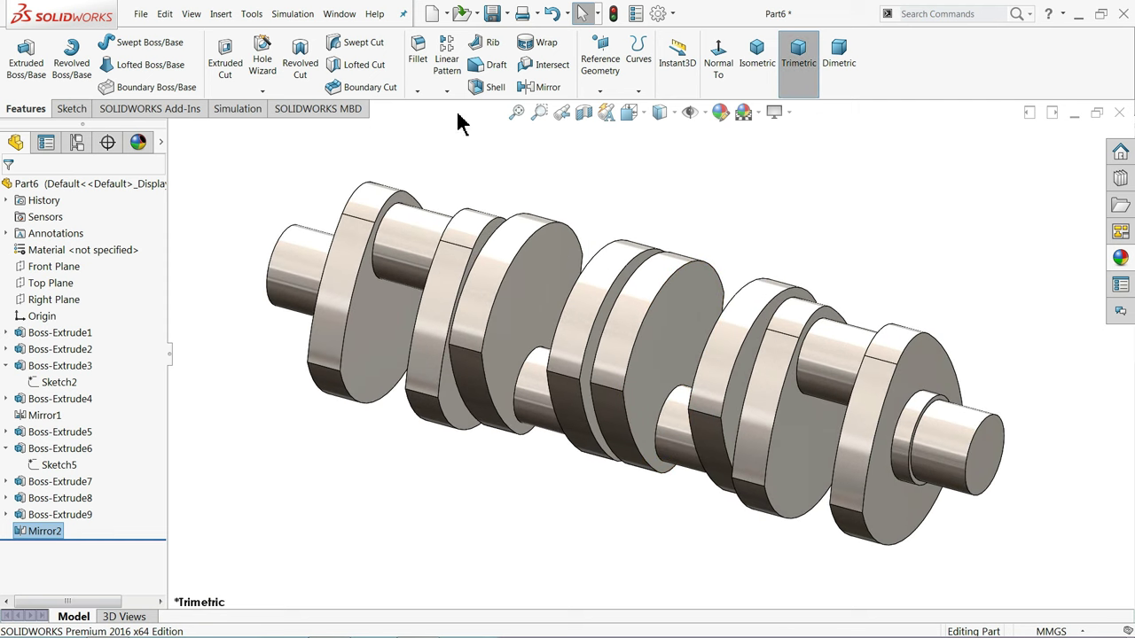
key("ctrl+s")
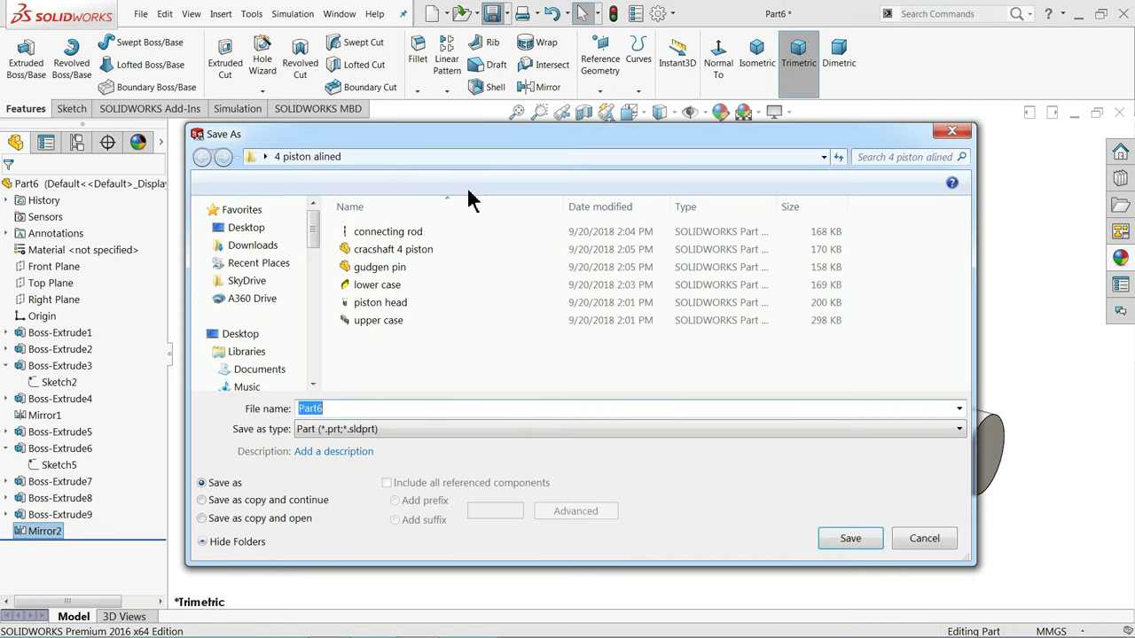
left_click(238, 230)
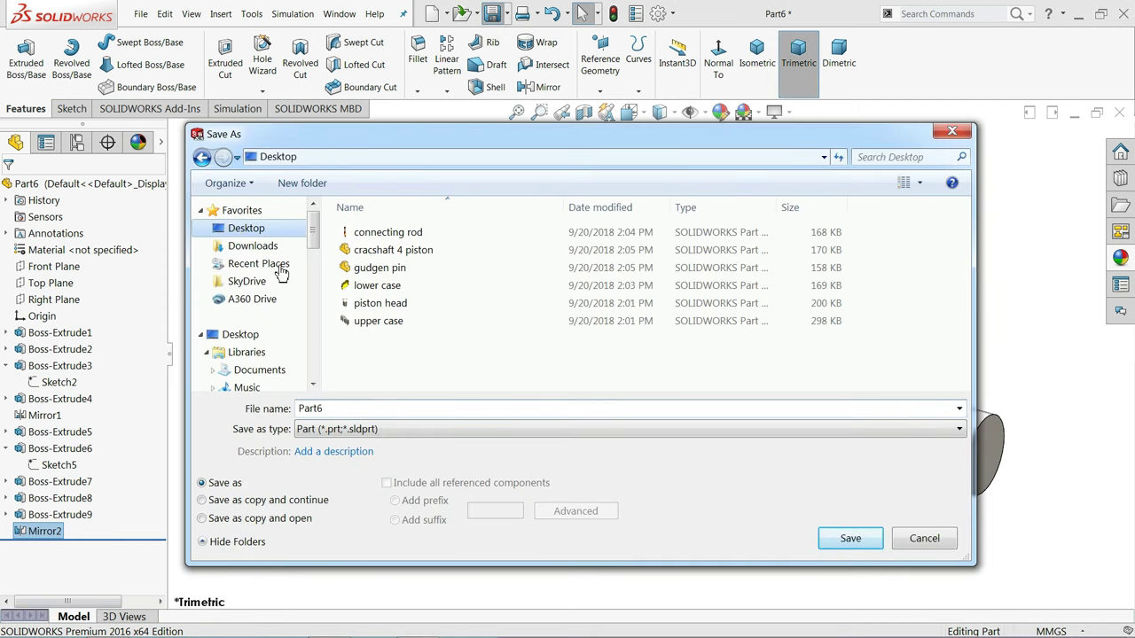
scroll(788, 373, "down", 2)
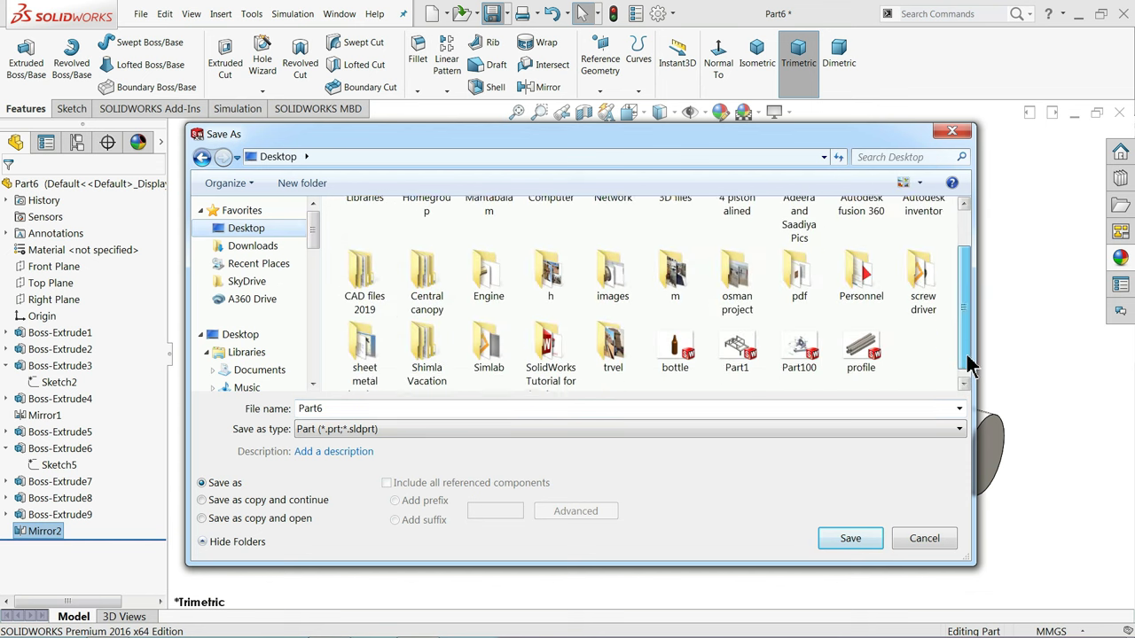
double_click(489, 252)
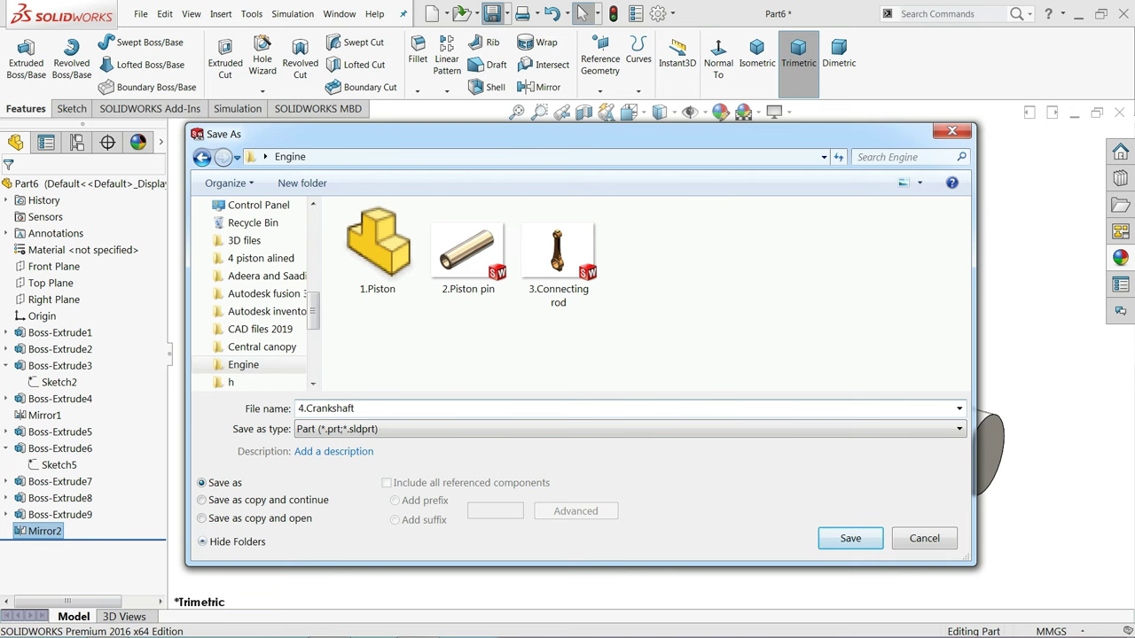
left_click(843, 543)
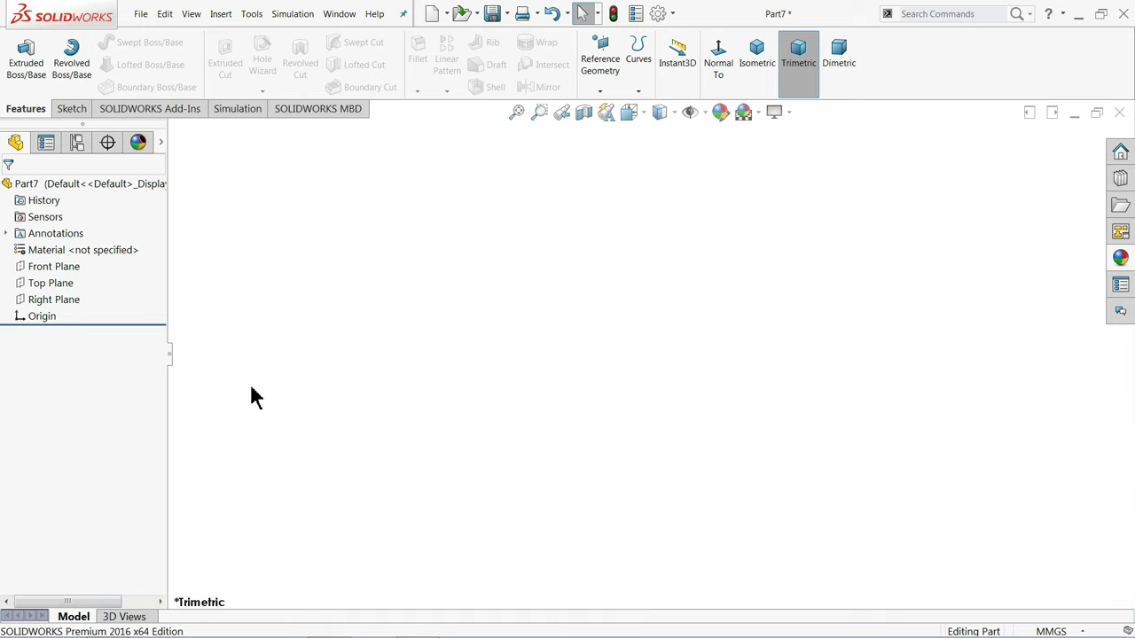
- Sketch a corner rectangle about 151 mm by 60 mm on the Top Plane, with its lower-left corner at the origin
left_click(40, 284)
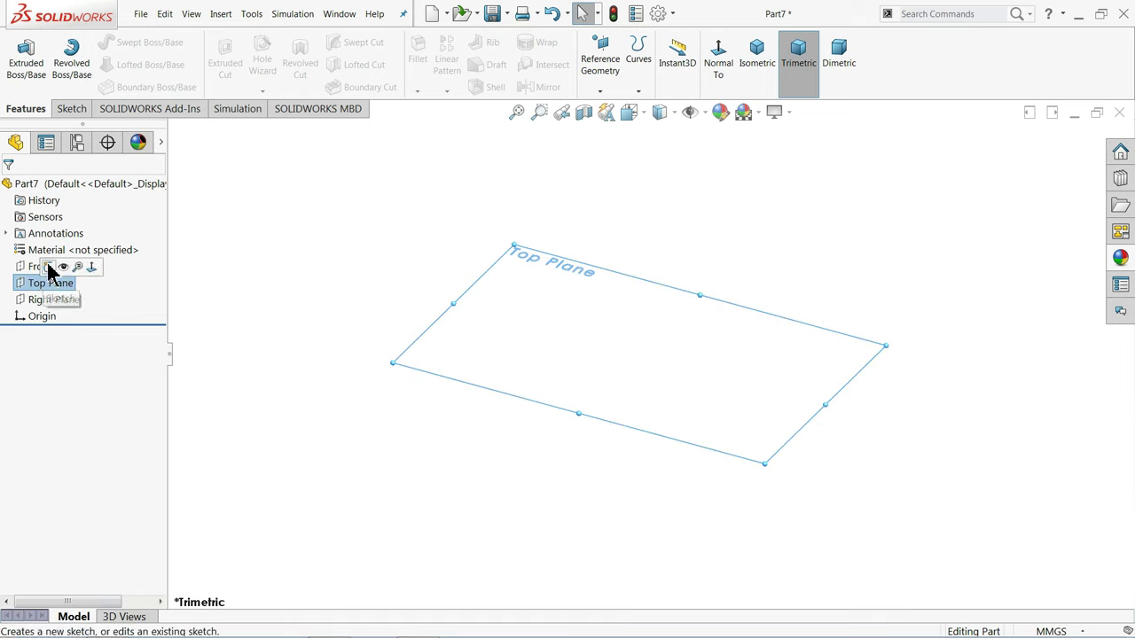
left_click(51, 268)
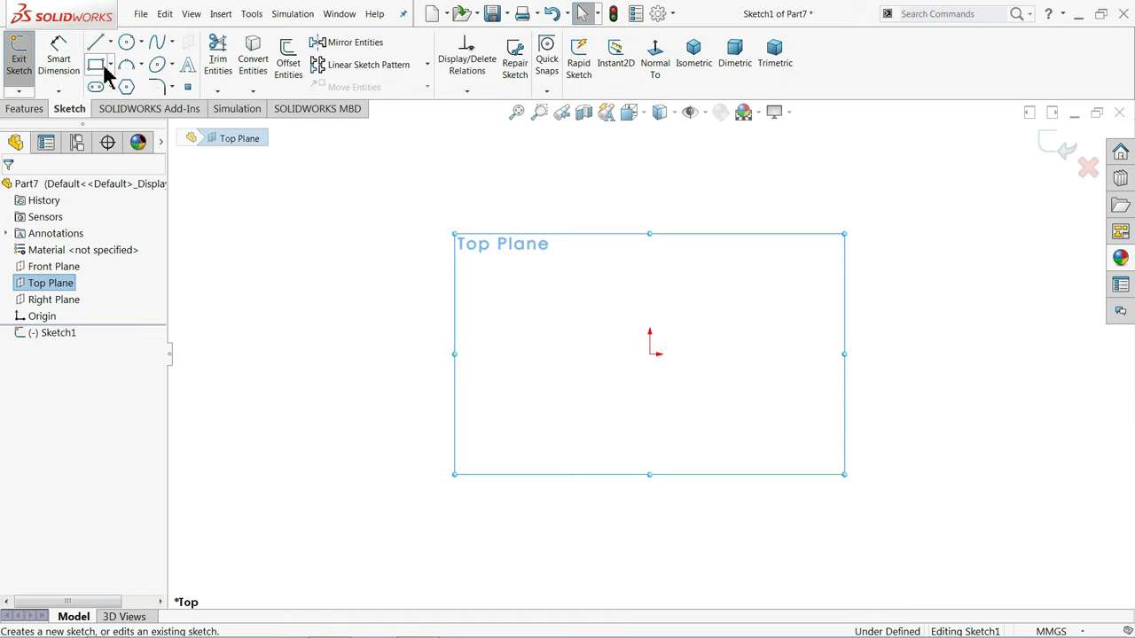
left_click(96, 66)
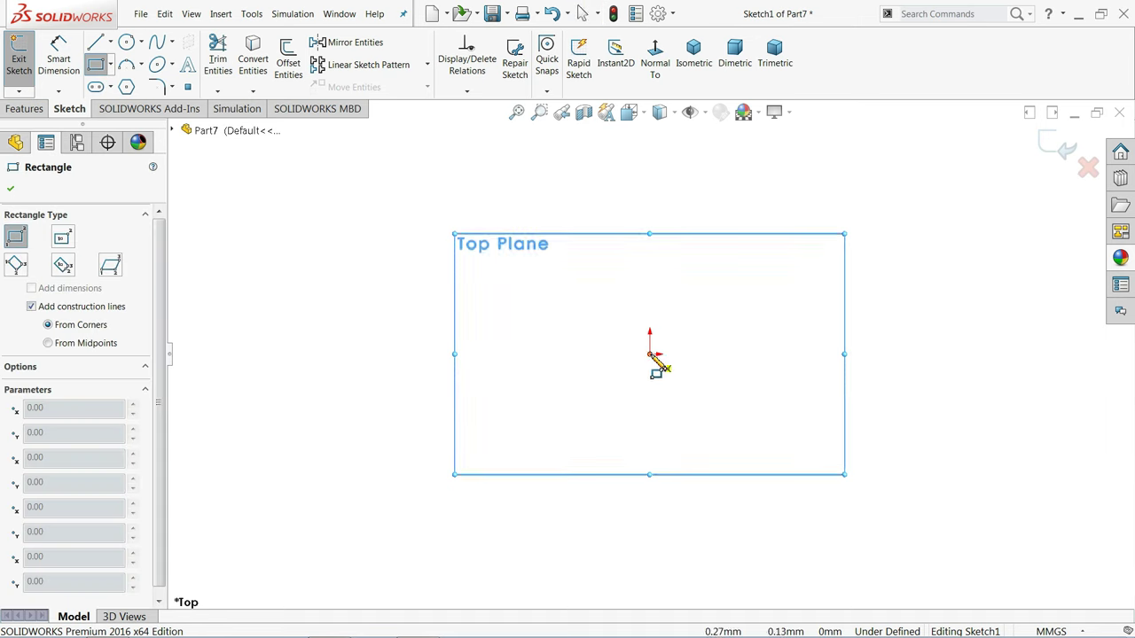
left_click(650, 353)
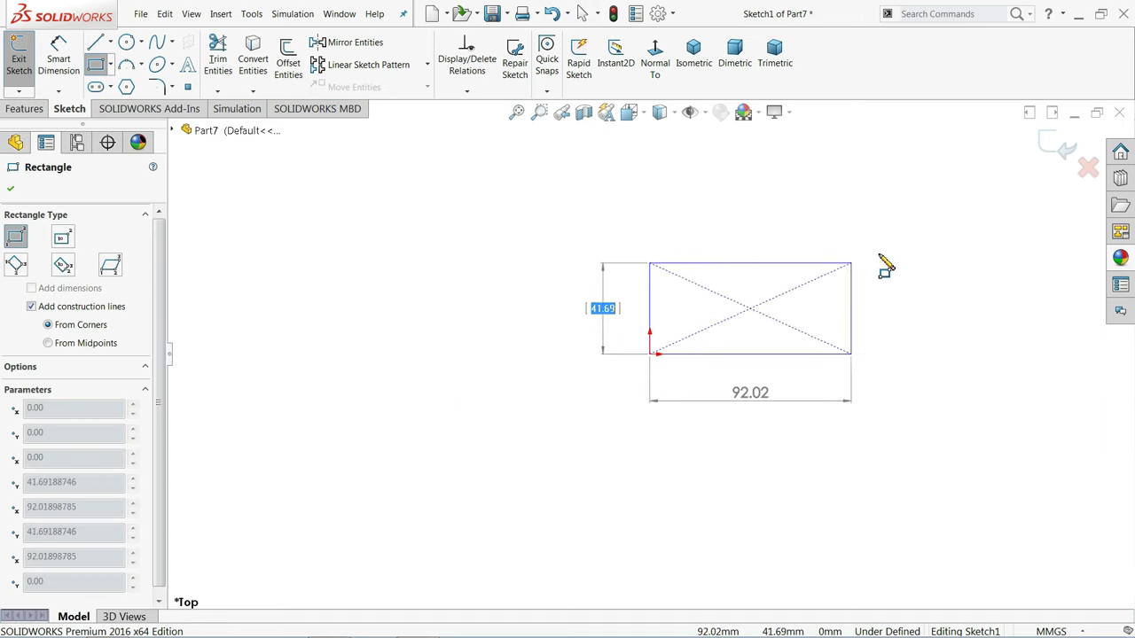
left_click(980, 222)
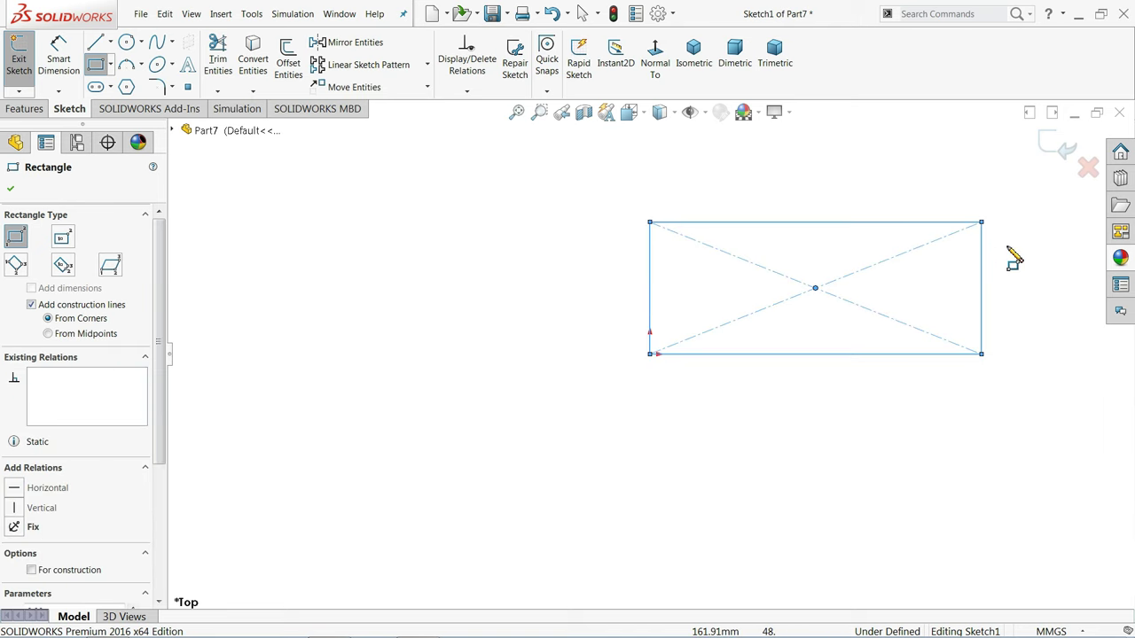
right_click(801, 182)
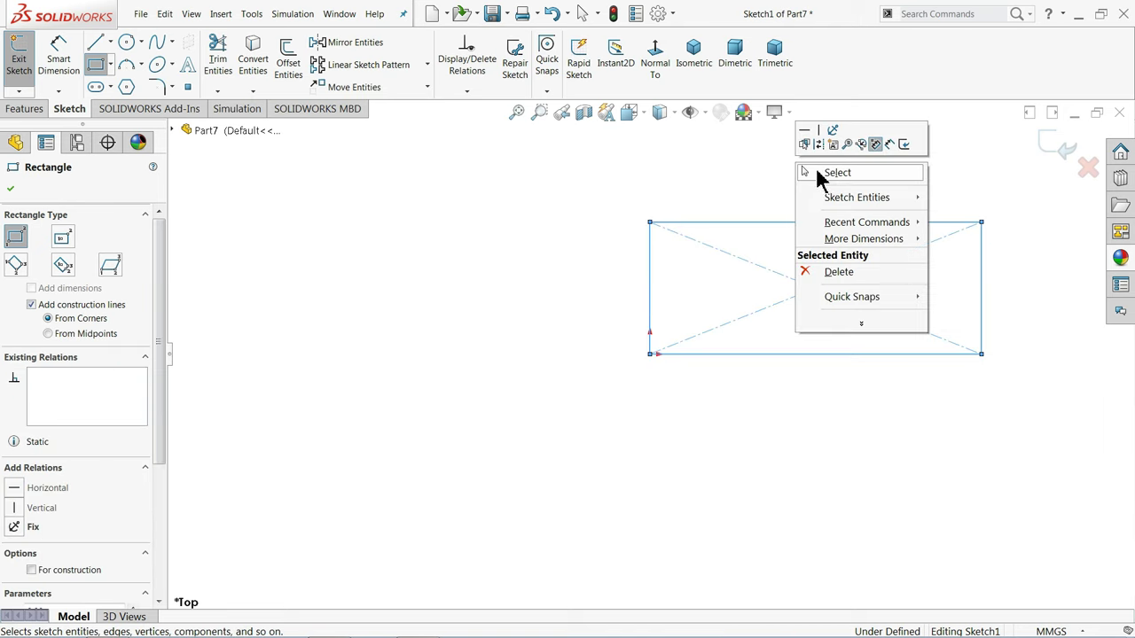
left_click(817, 172)
key("f")
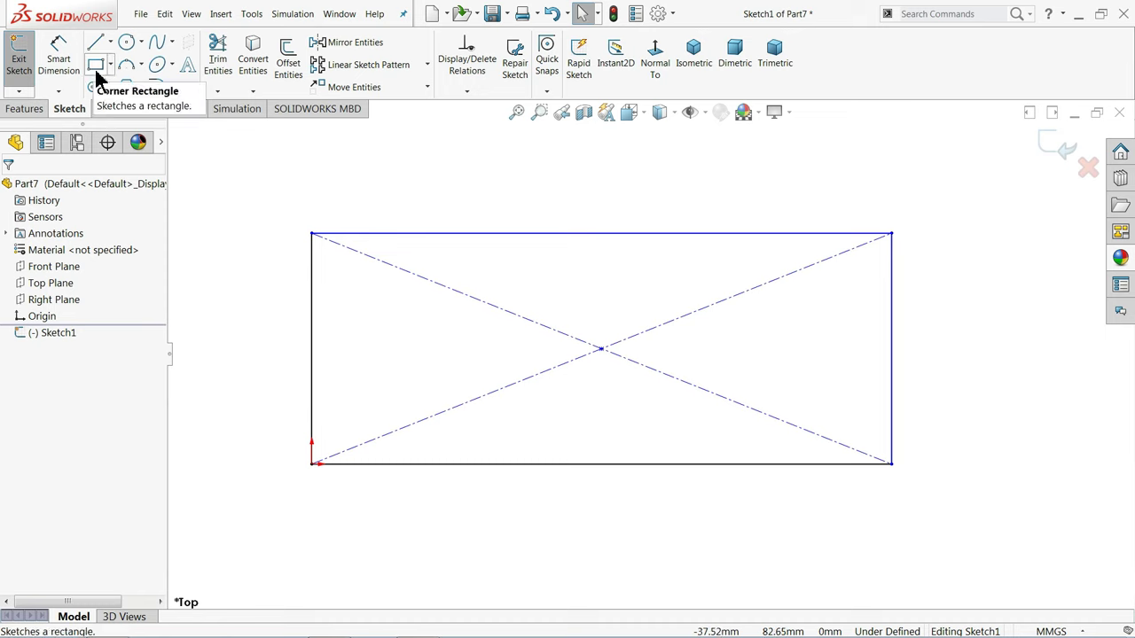
- Round the rectangle's two upper corners with 10 mm sketch fillets
left_click(157, 88)
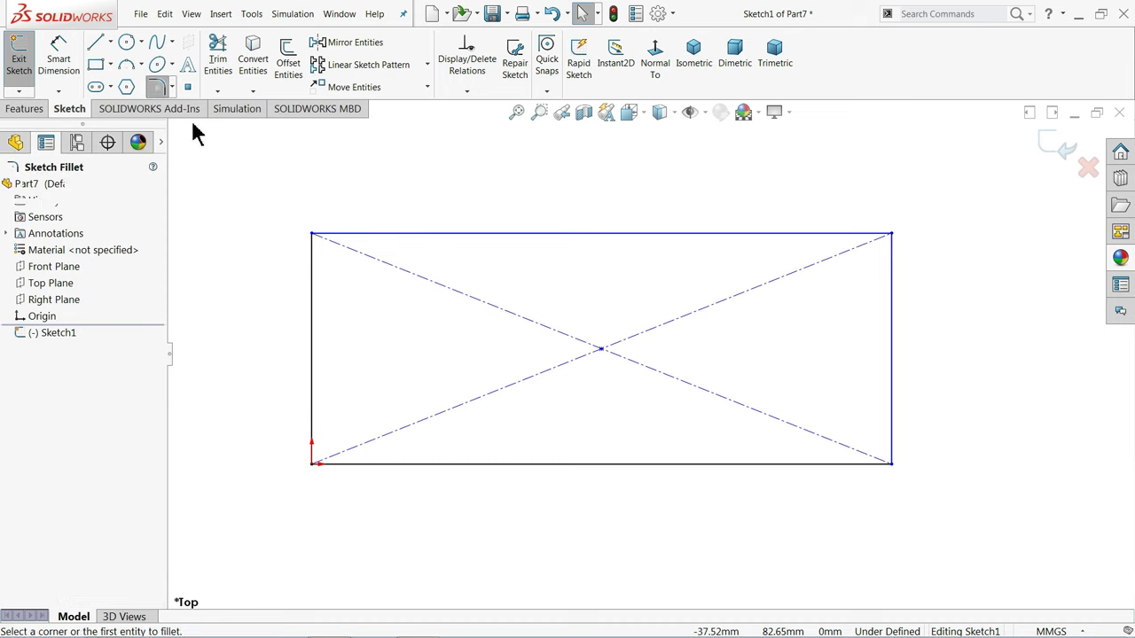
left_click(315, 241)
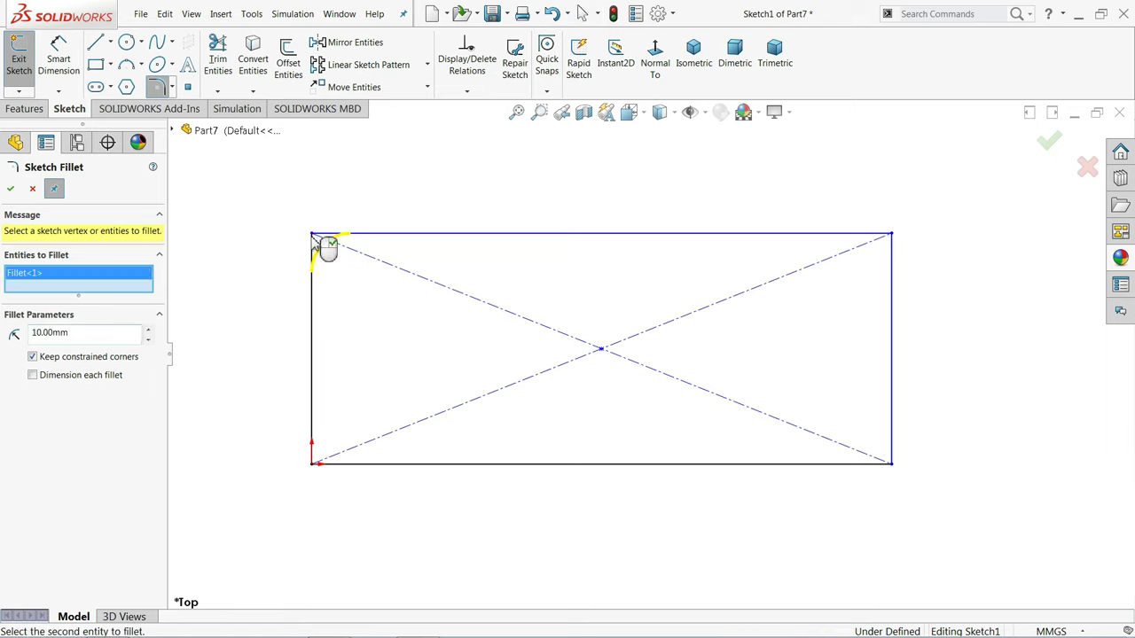
left_click(891, 235)
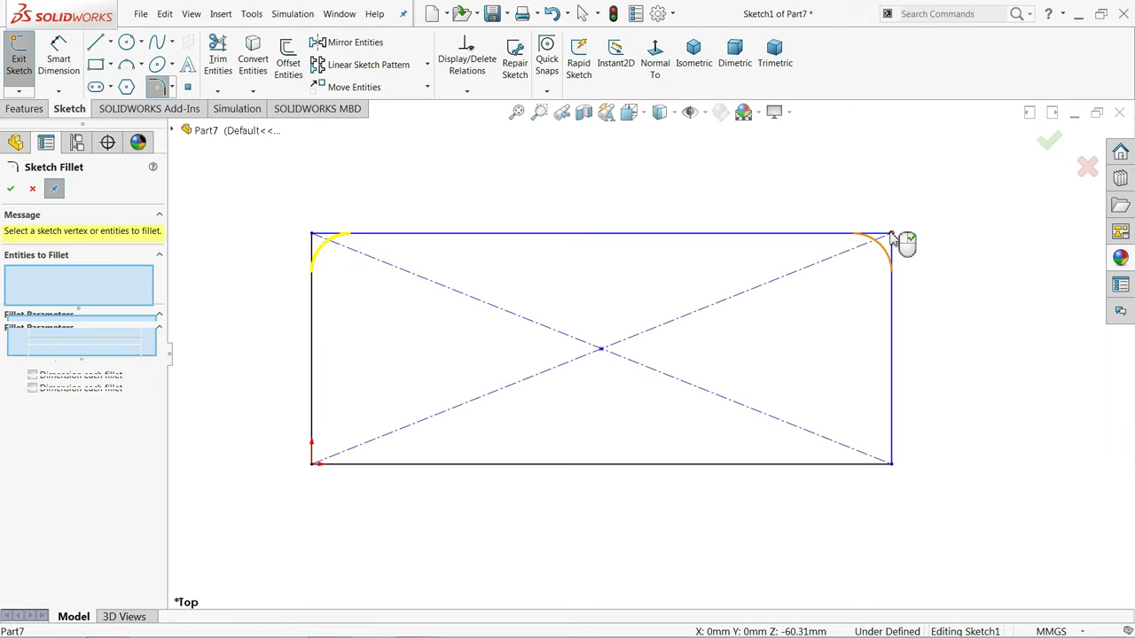
left_click(11, 189)
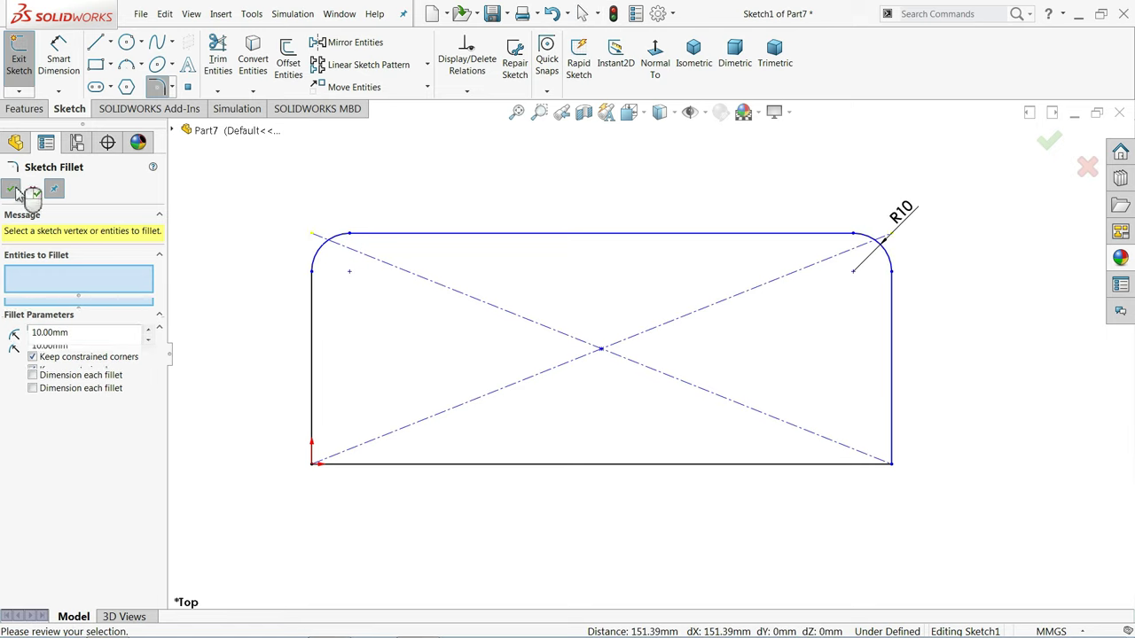
- Dimension the rectangle's lower edge to a length of 271 mm, placing the dimension above the profile
left_click(59, 60)
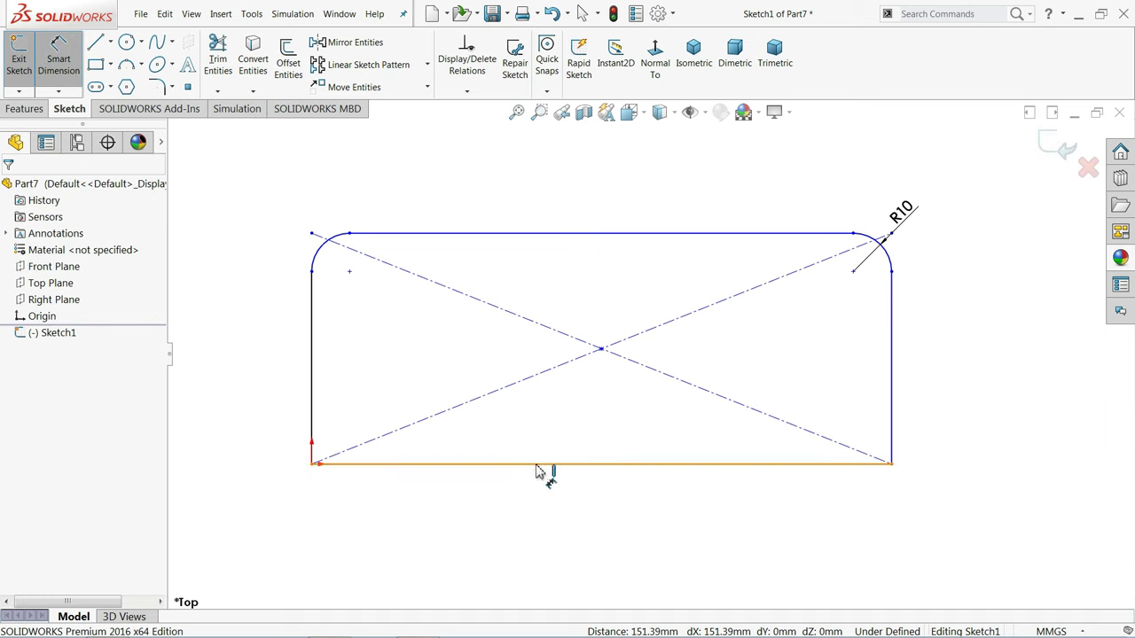
left_click(596, 530)
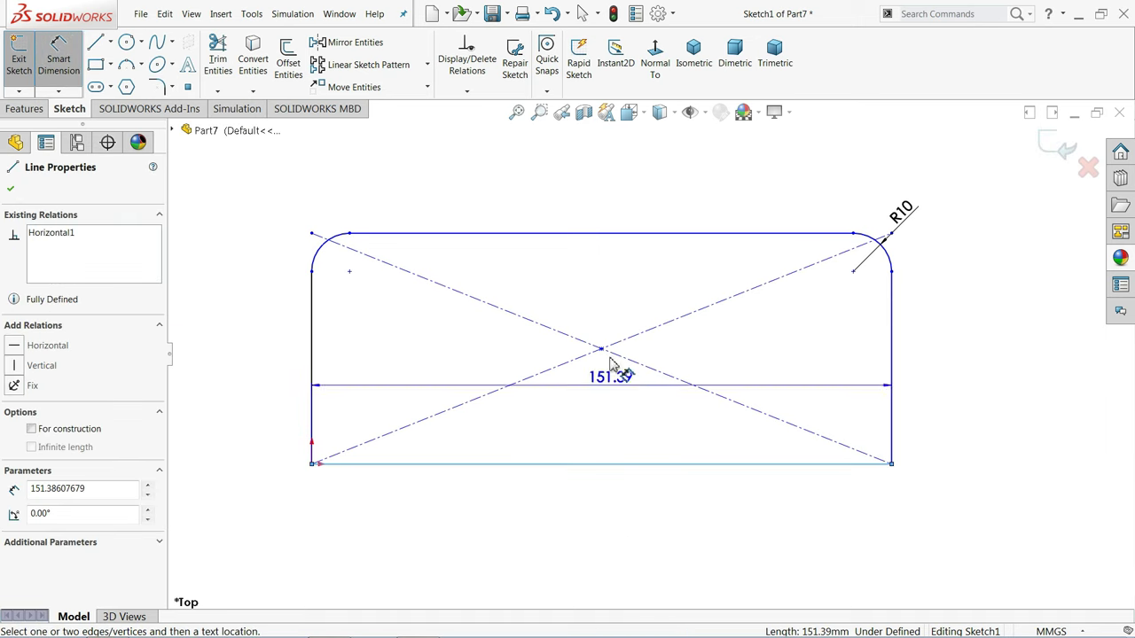
left_click(592, 165)
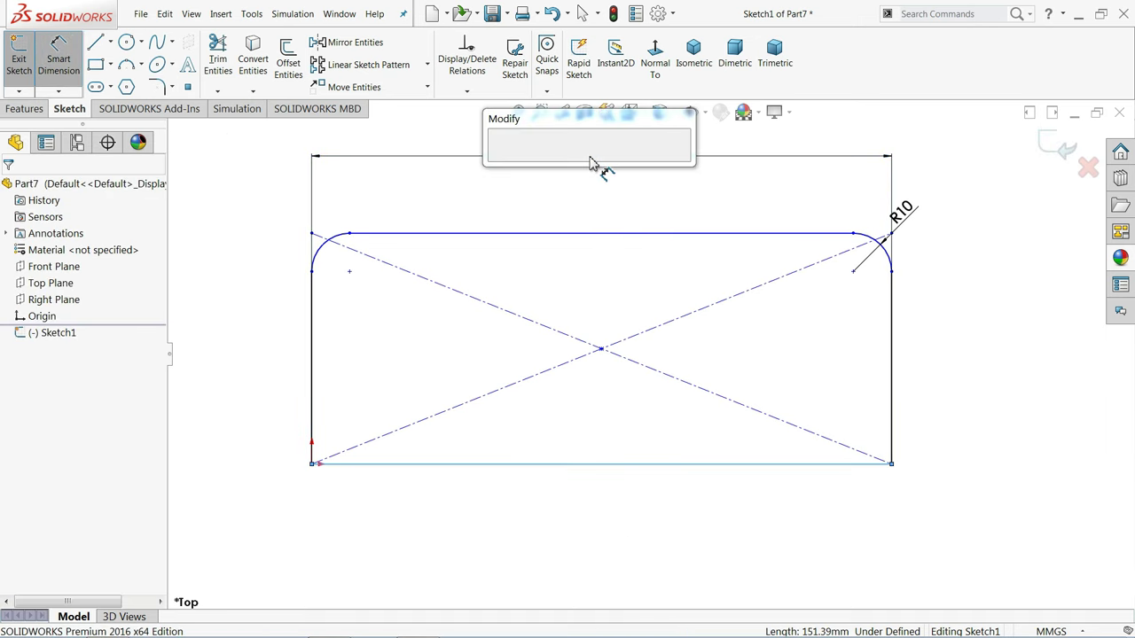
type("271")
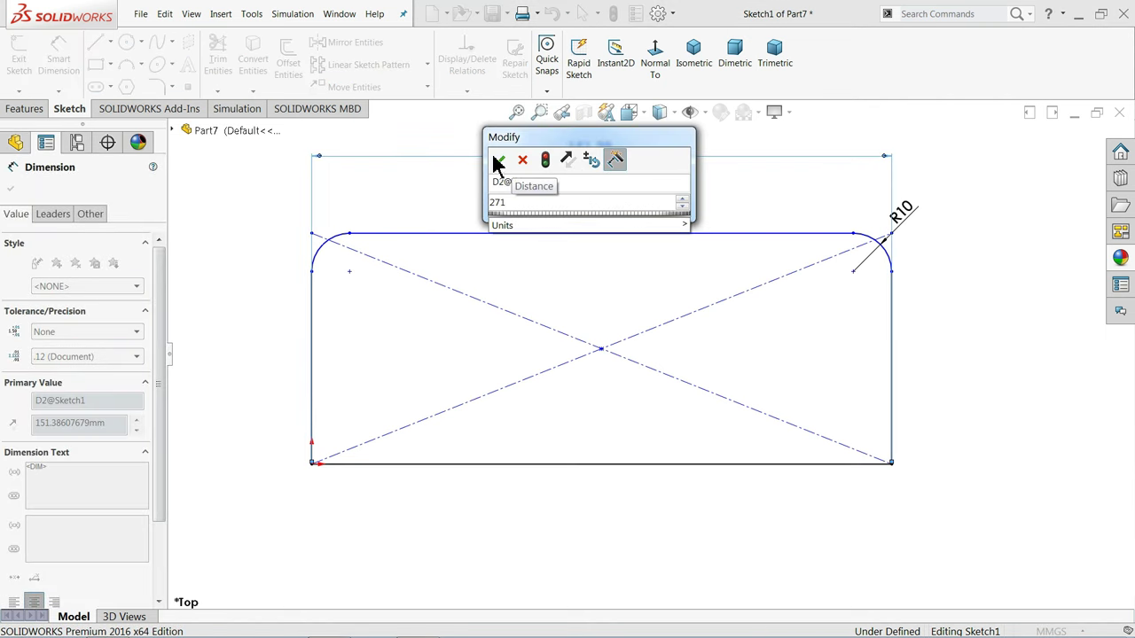
left_click(498, 161)
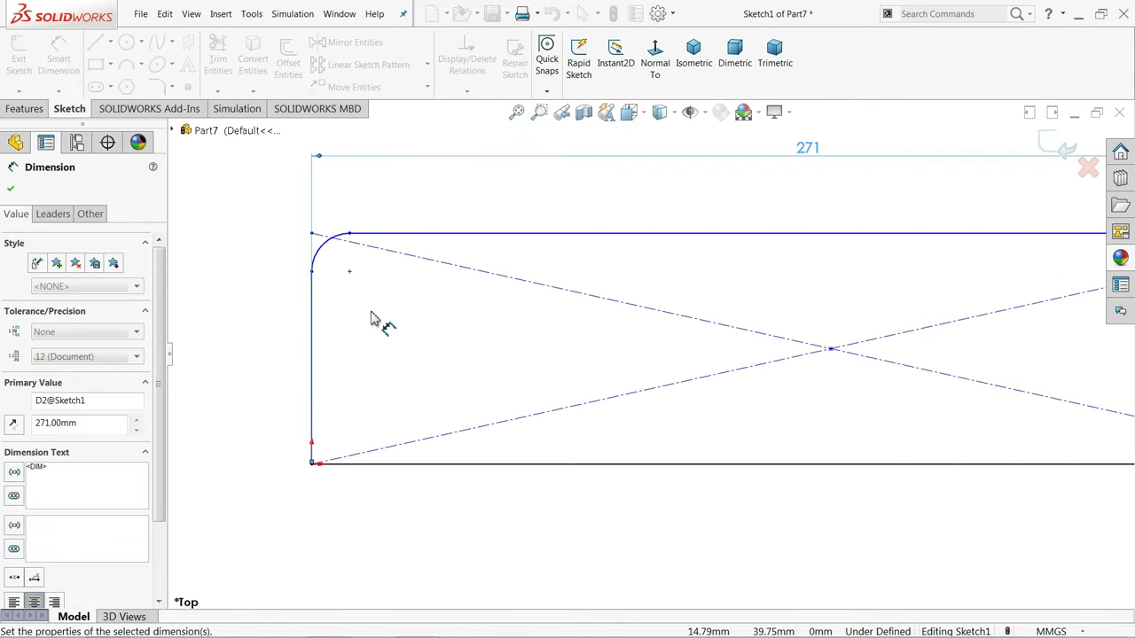
- Dimension the distance between the rectangle's upper and lower edges to 65 mm
left_click(383, 241)
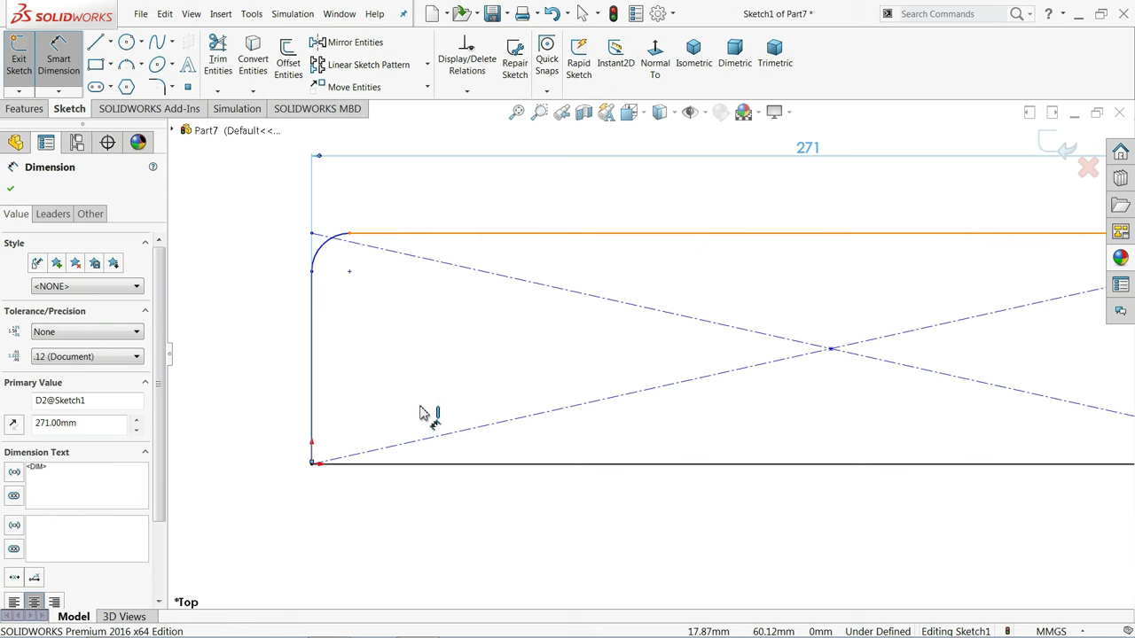
left_click(436, 465)
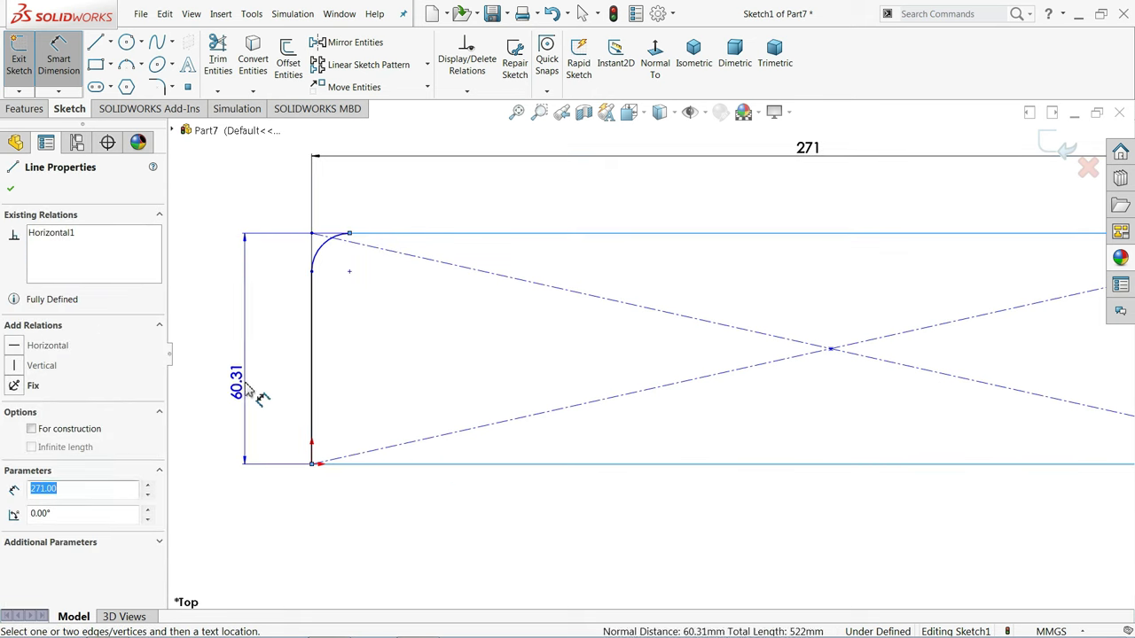
left_click(246, 393)
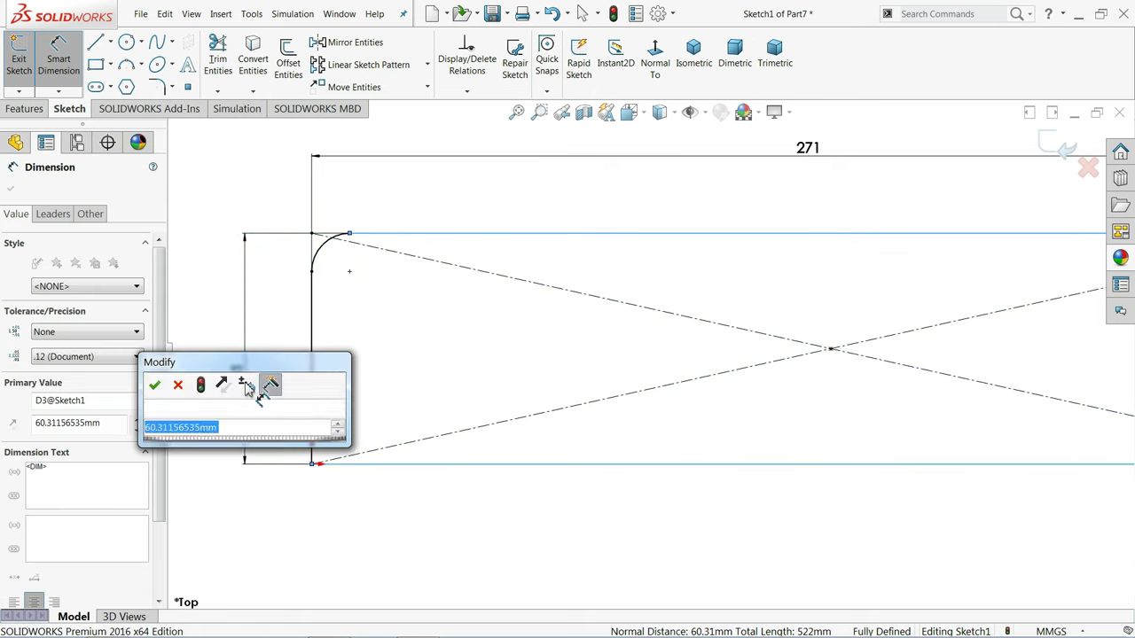
type("65")
left_click(154, 386)
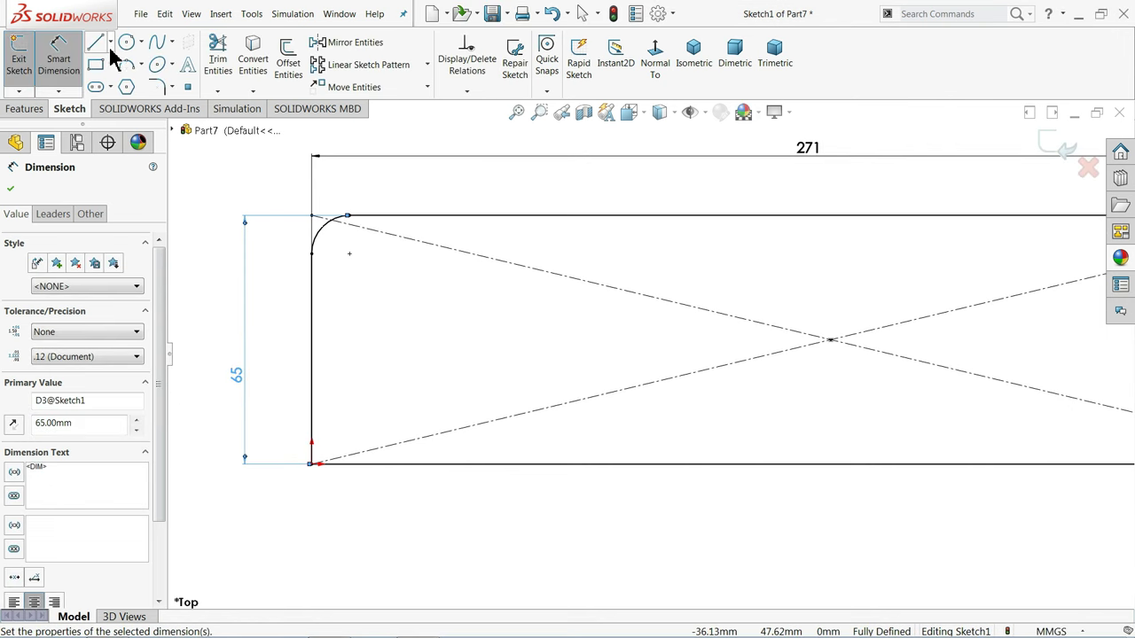
- Draw a vertical centerline through the rectangle's centre, from the midpoint of the lower edge to the upper edge
left_click(110, 42)
left_click(120, 76)
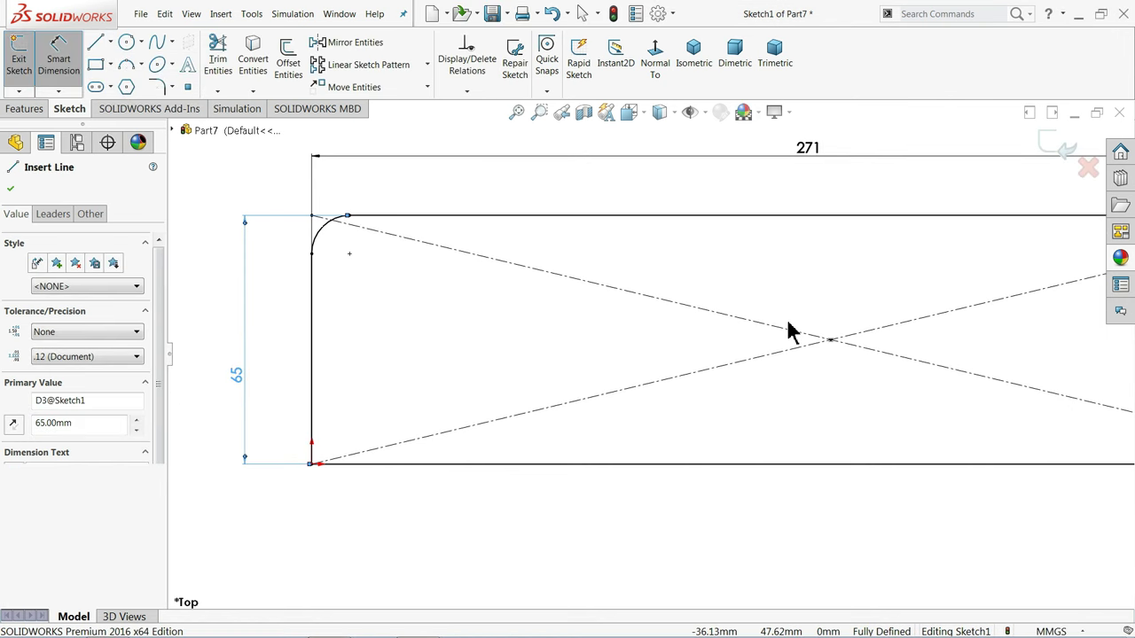
scroll(792, 337, "up", 1)
scroll(886, 350, "up", 3)
scroll(996, 362, "down", 4)
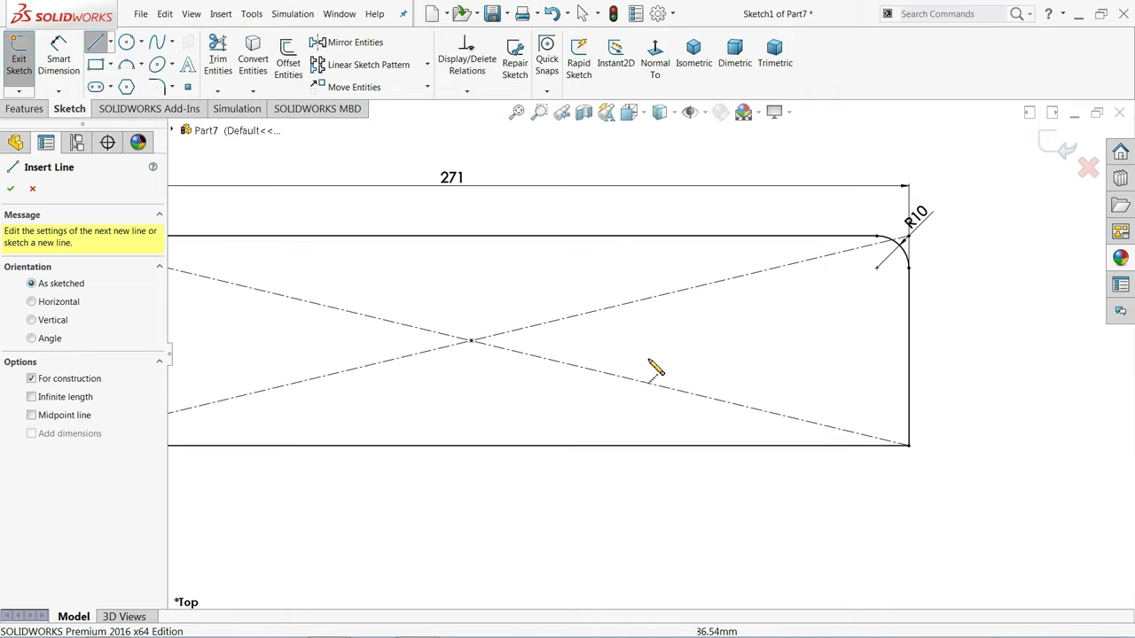
scroll(603, 355, "up", 1)
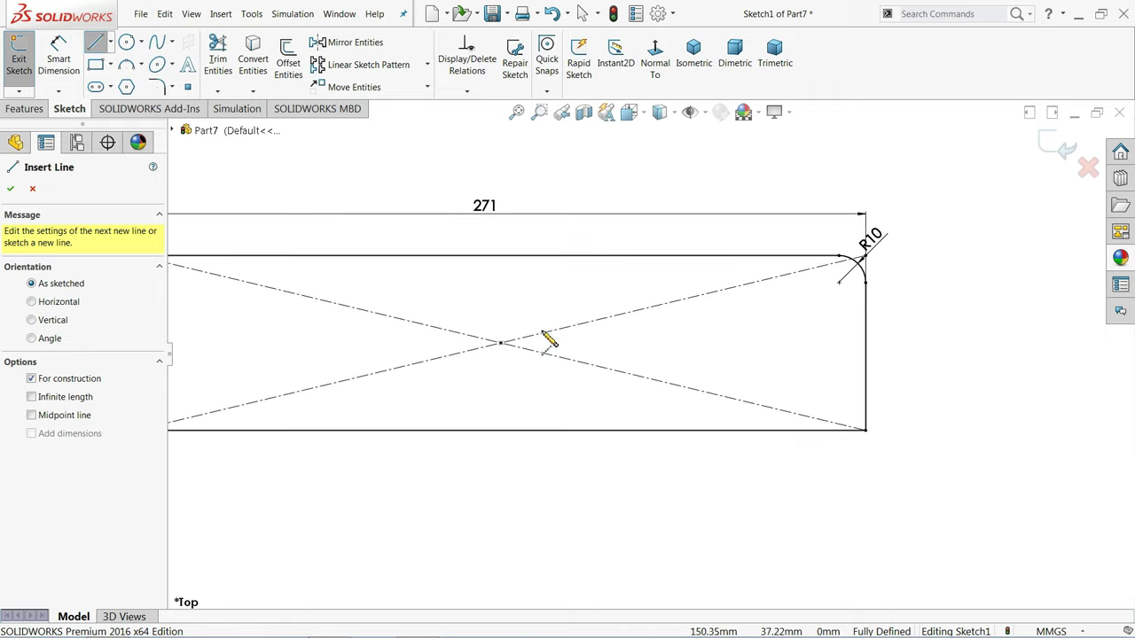
left_click(500, 430)
left_click(500, 255)
right_click(517, 255)
left_click(567, 258)
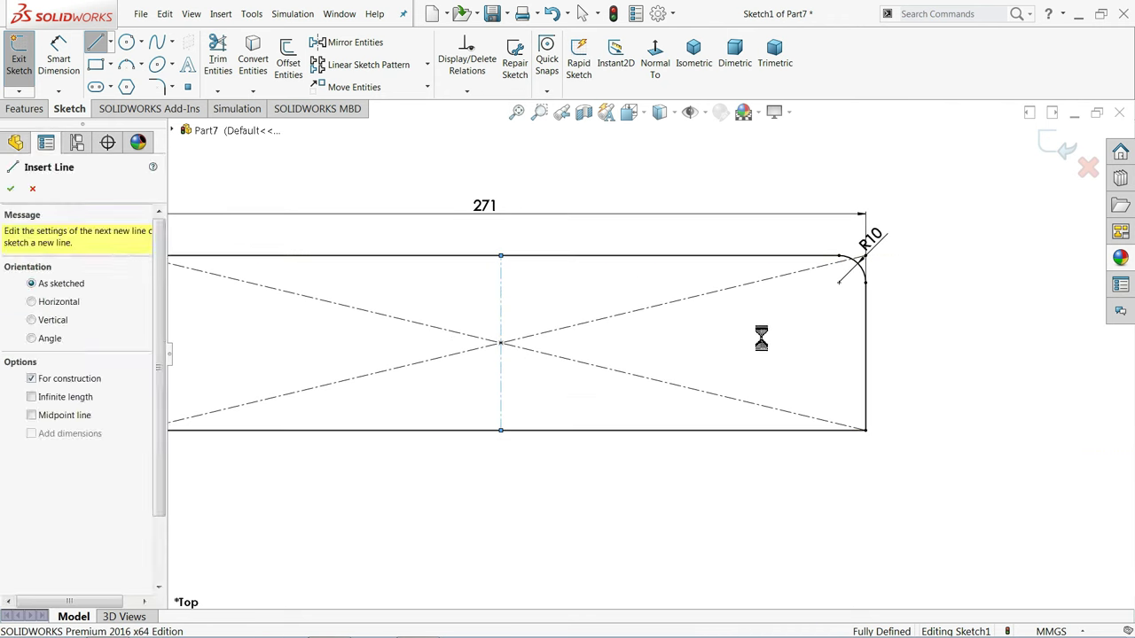
- Sketch a circle of about 23.5 mm radius centred on the rectangle's lower edge near its right end
scroll(767, 342, "down", 2)
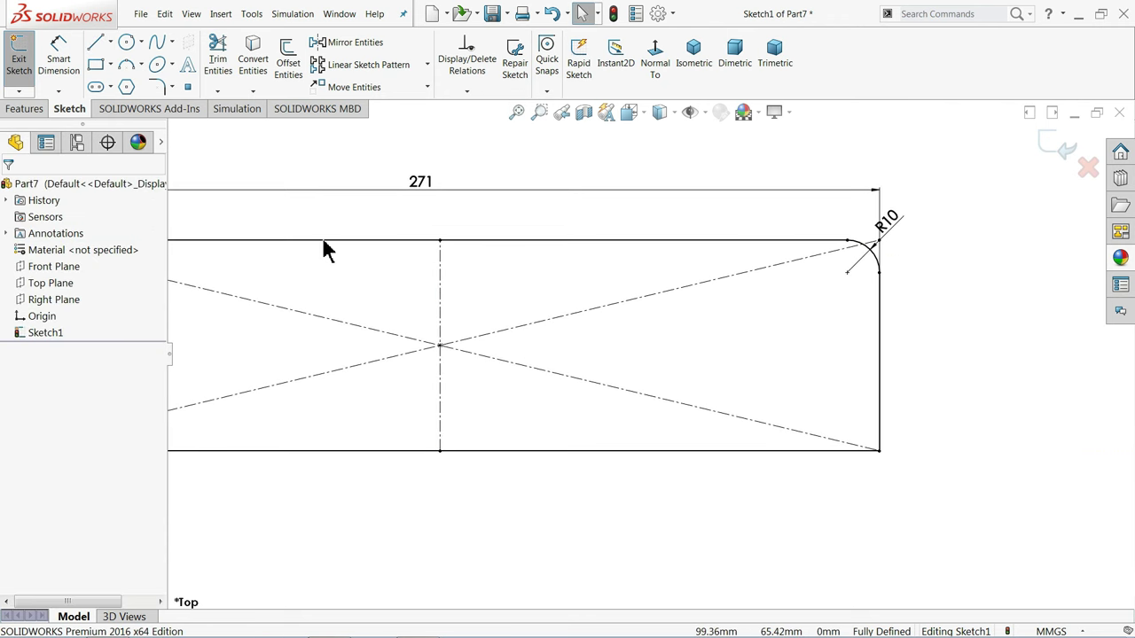
left_click(125, 37)
left_click(759, 451)
left_click(759, 376)
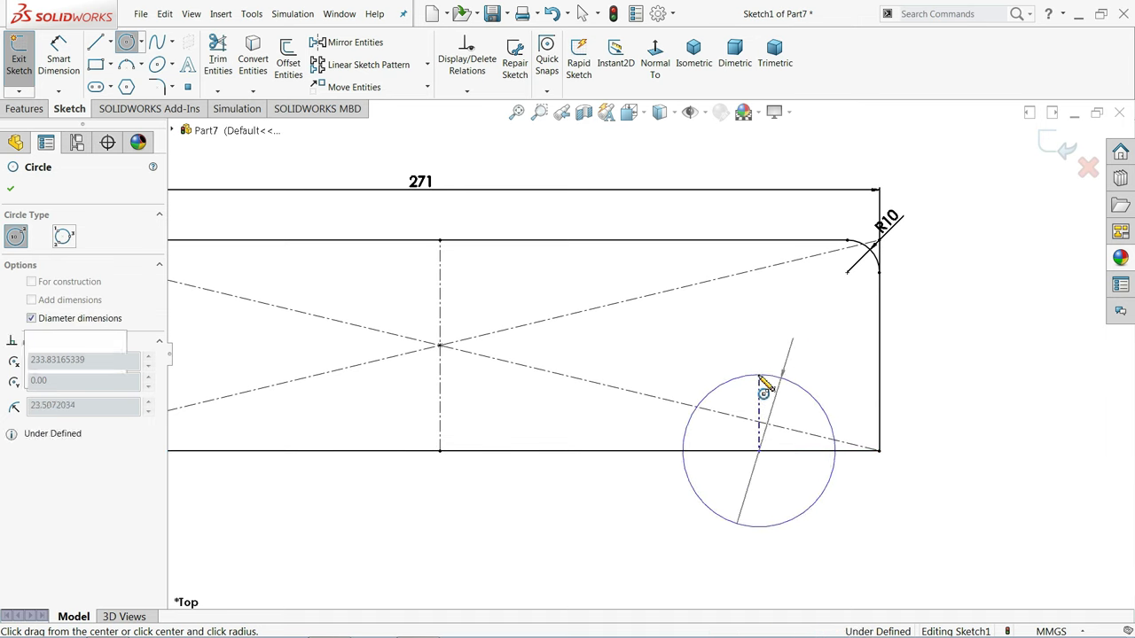
- Power trim the circle's lower half and the edge segment inside it, leaving a semicircular notch in the profile
left_click(229, 64)
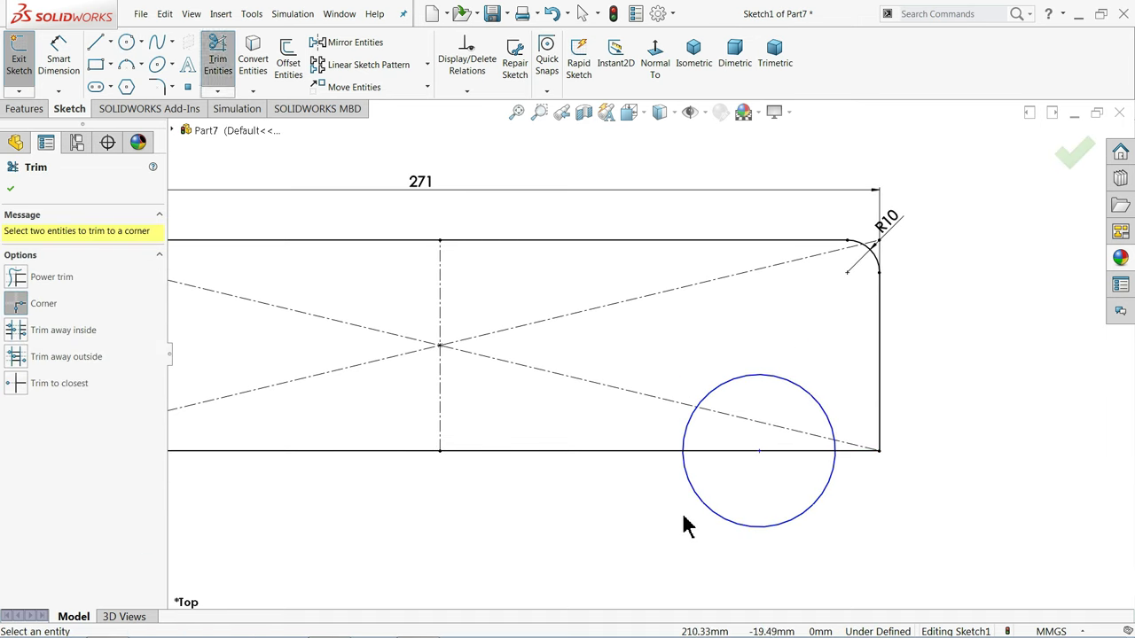
left_click(36, 277)
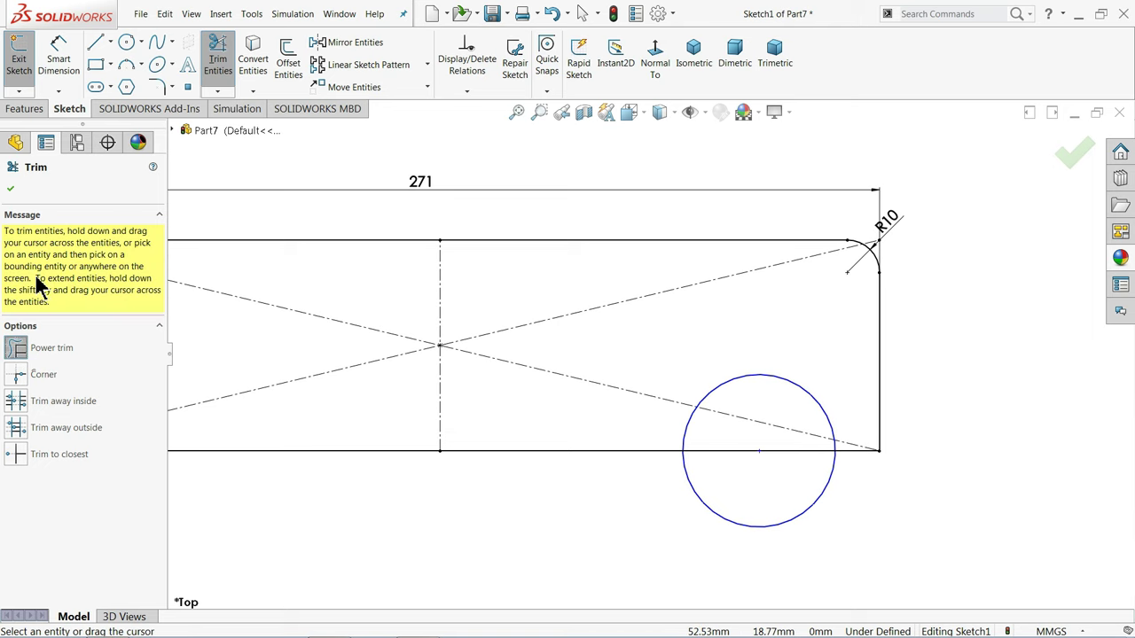
left_click_drag(700, 543, 727, 513)
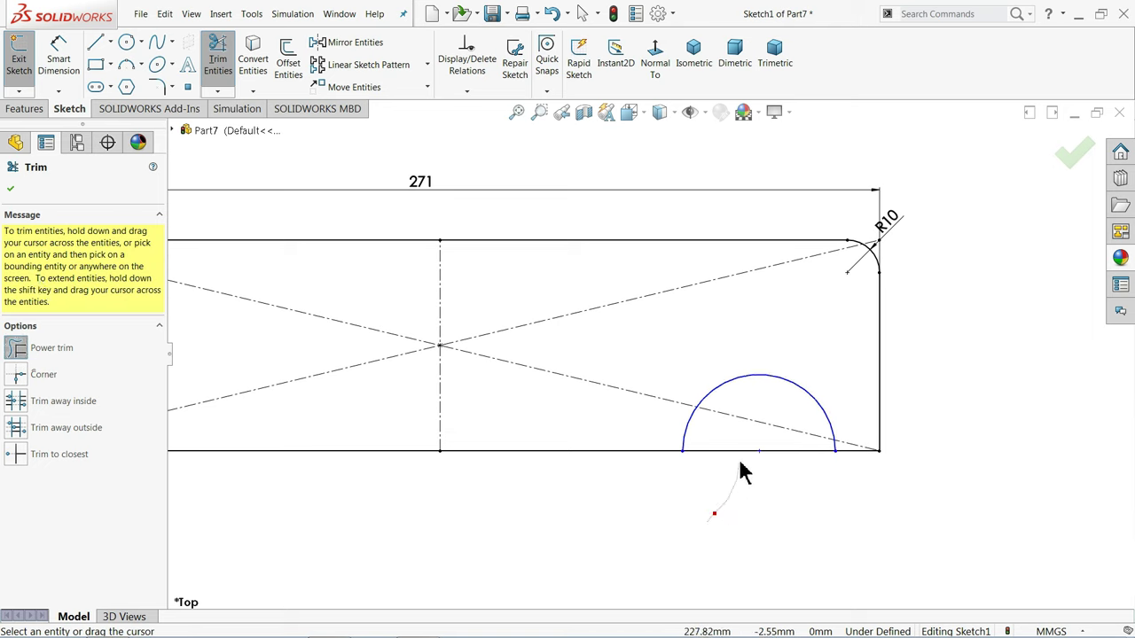
mouse_move(743, 473)
left_mouse_down()
mouse_move(739, 456)
mouse_move(754, 466)
left_mouse_up()
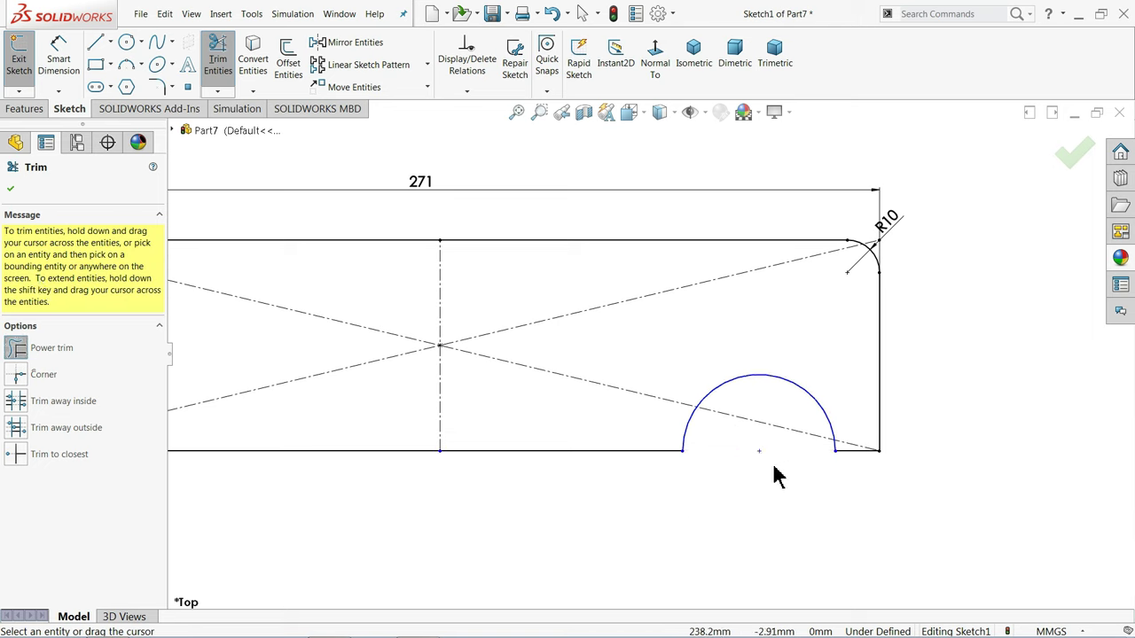
left_click(10, 189)
- Dimension the semicircular notch's arc to a radius of 25 mm
left_click(58, 49)
scroll(780, 413, "down", 3)
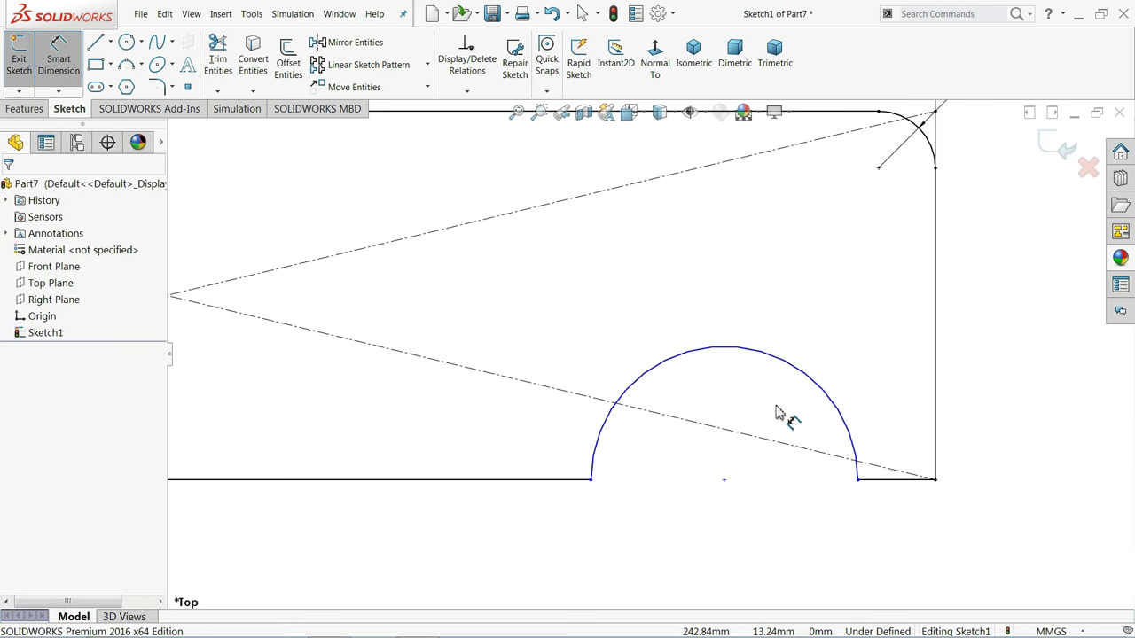
left_click(837, 379)
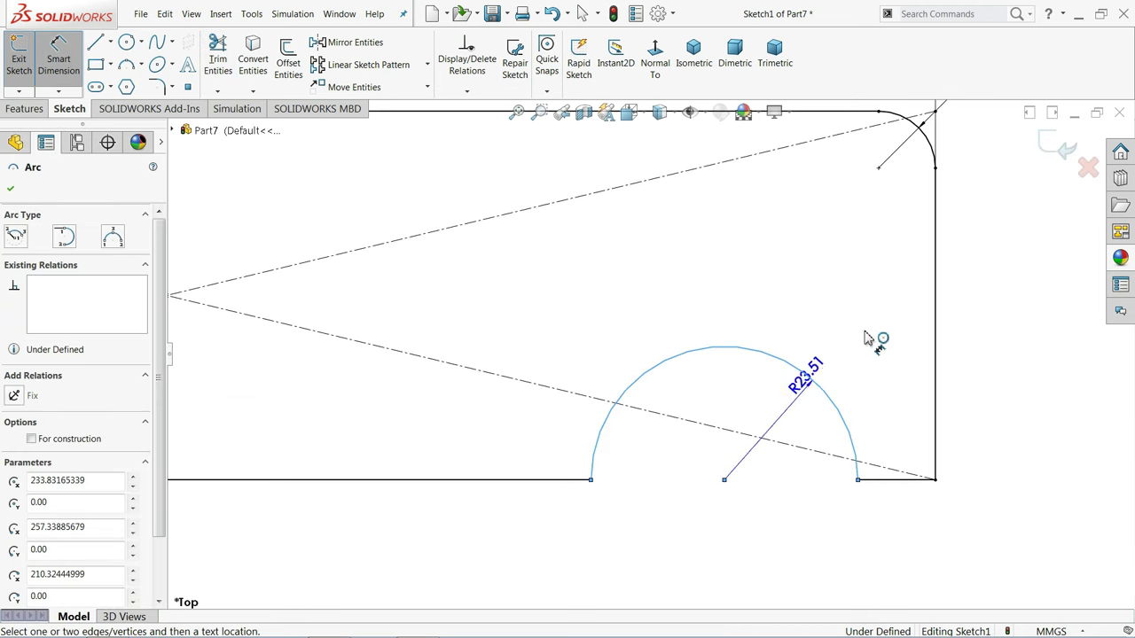
left_click(867, 338)
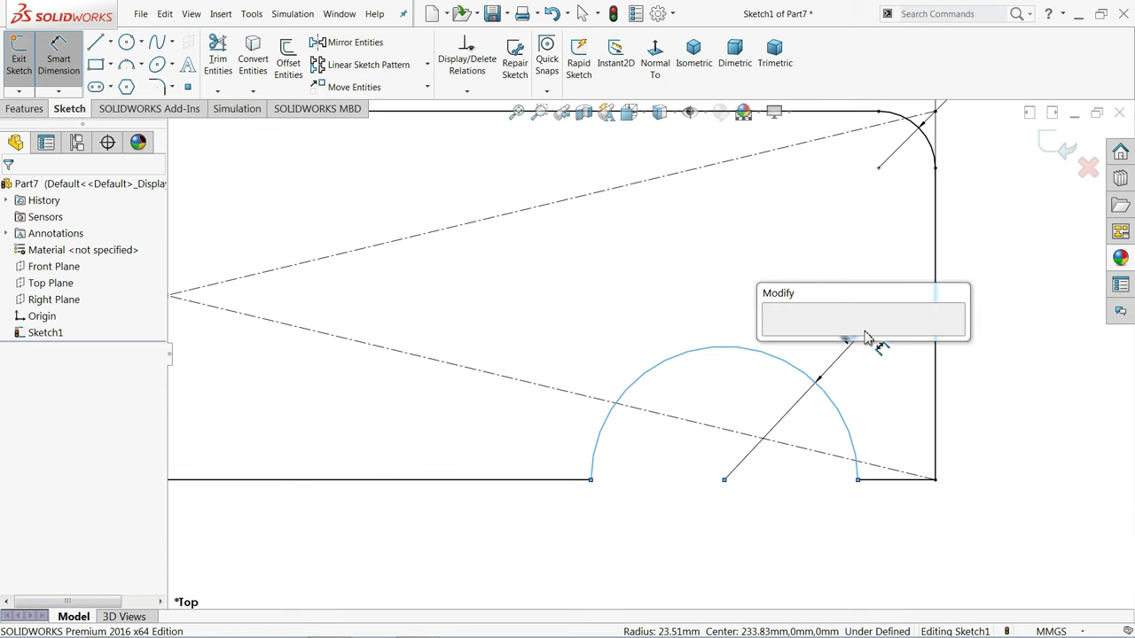
type("25")
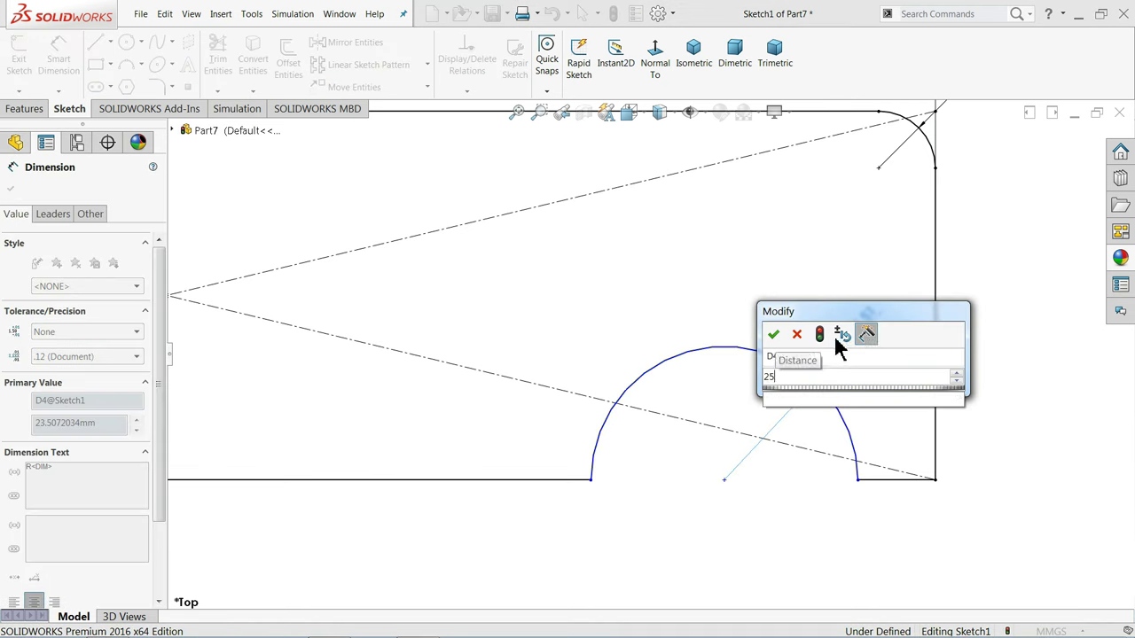
left_click(772, 335)
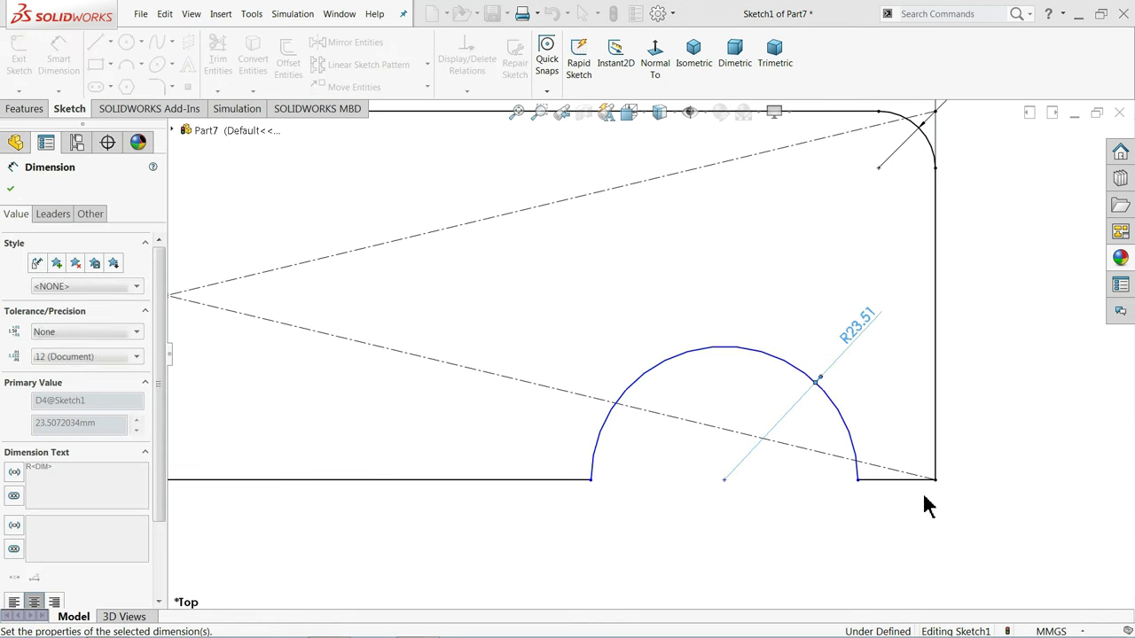
- Dimension the short lower edge segment between the semicircular notch and the profile's right corner to 13 mm
left_click(897, 480)
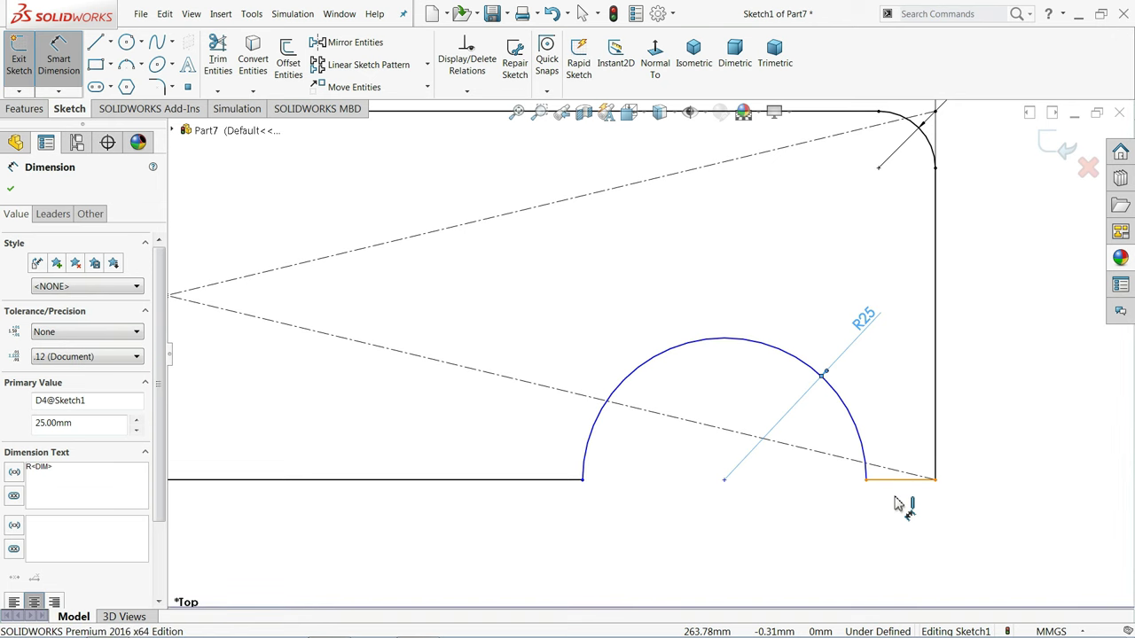
left_click(898, 506)
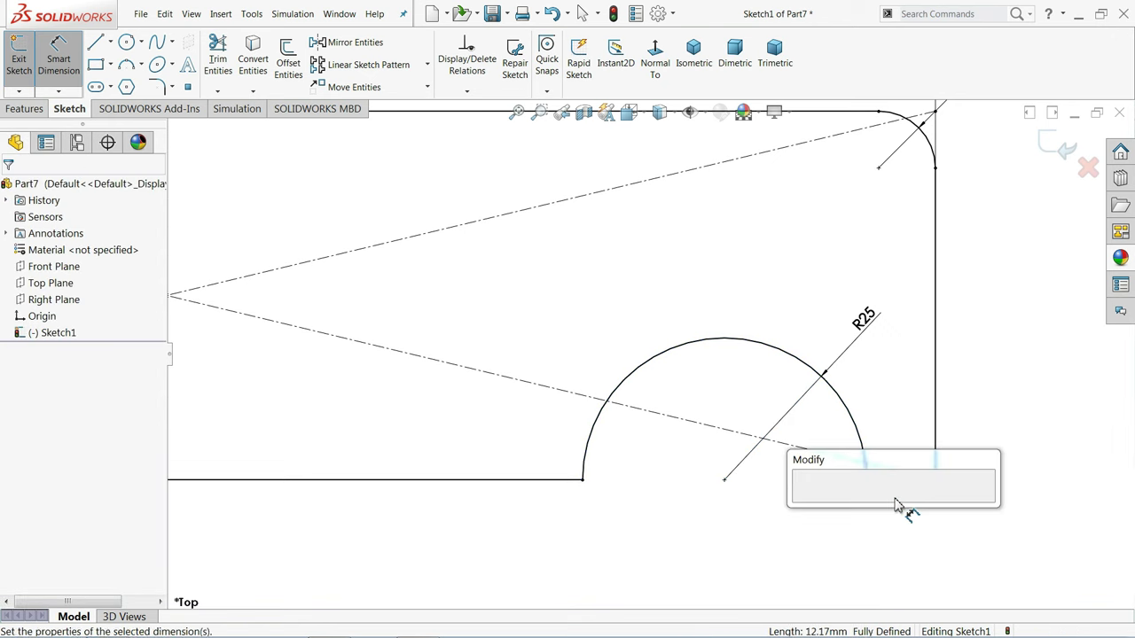
type("13")
key("Return")
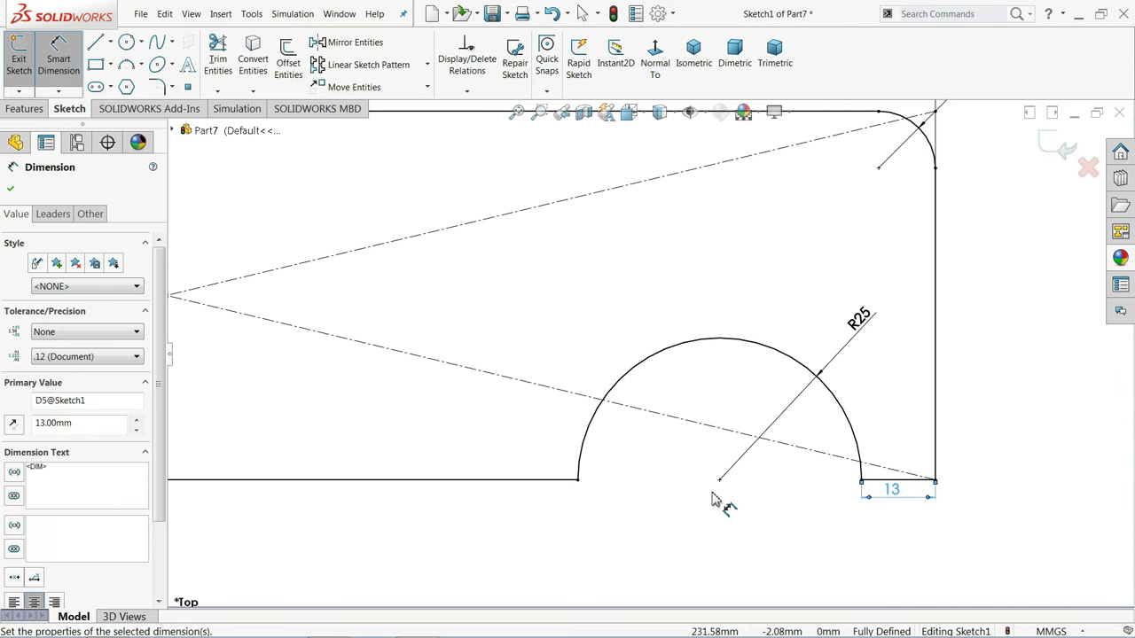
- Sketch a 50 mm diameter circle centred on the lower edge between the vertical centerline and the existing notch
scroll(709, 479, "up", 5)
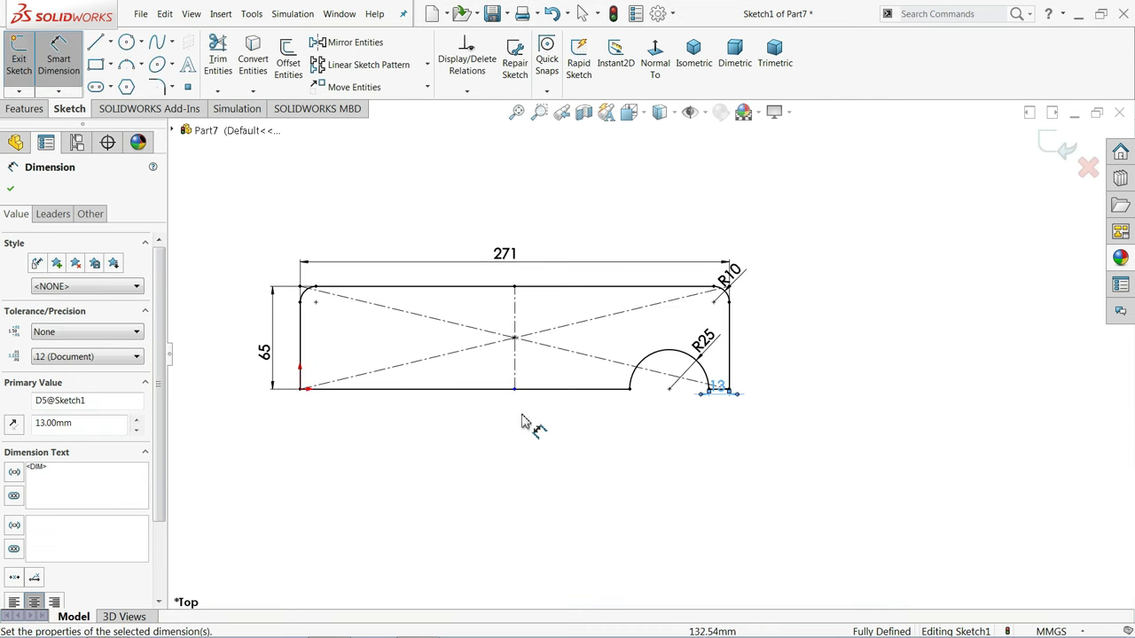
scroll(401, 333, "down", 2)
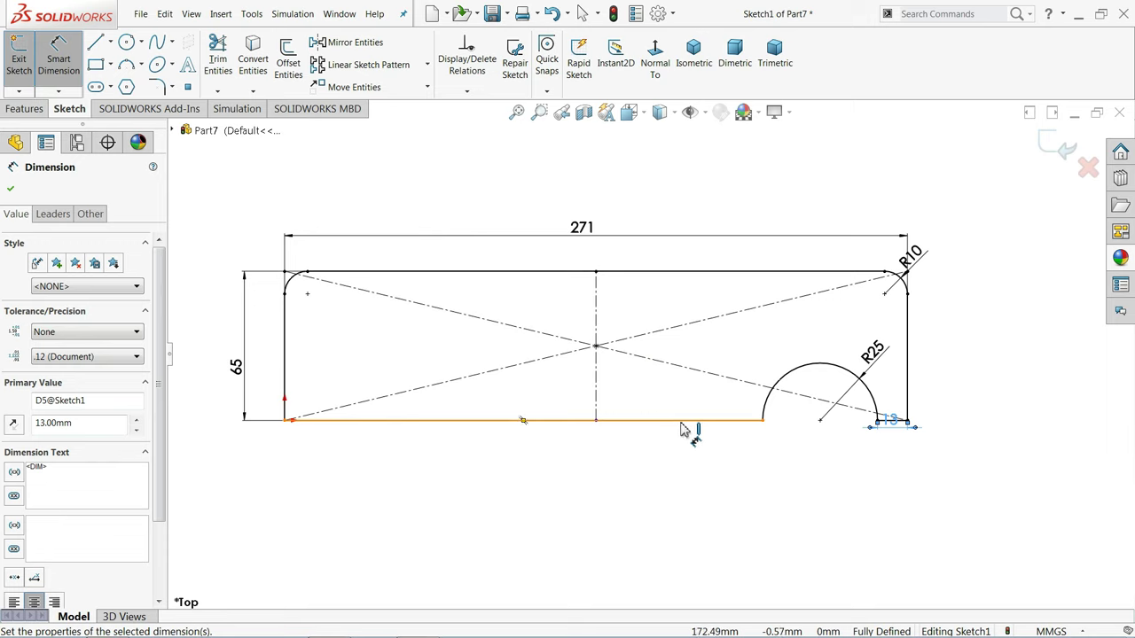
left_click(128, 41)
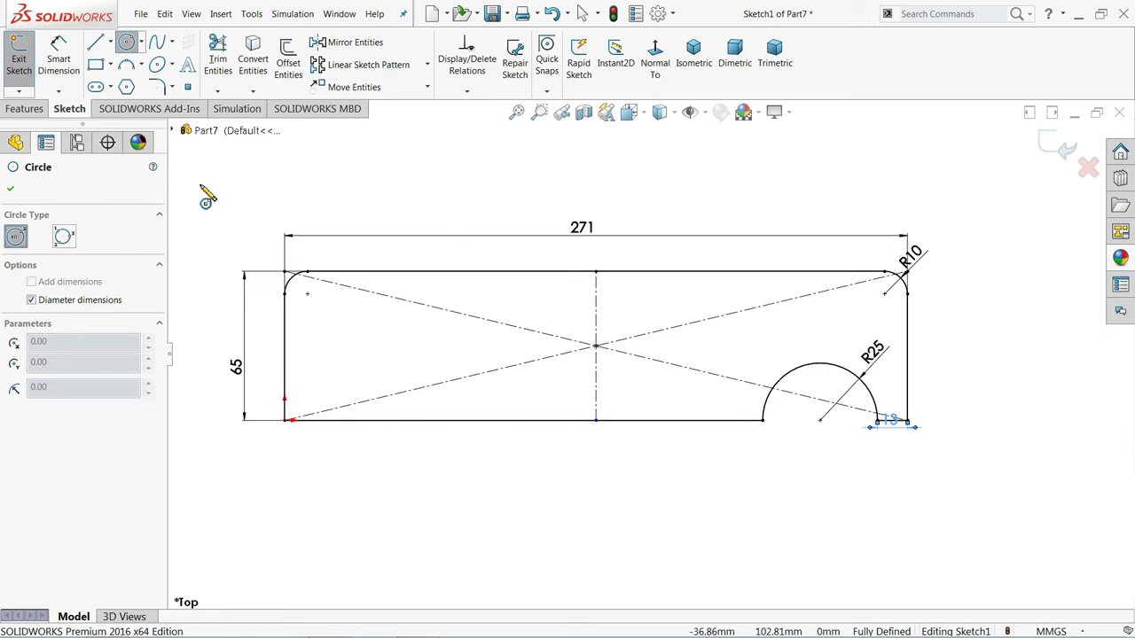
left_click(681, 419)
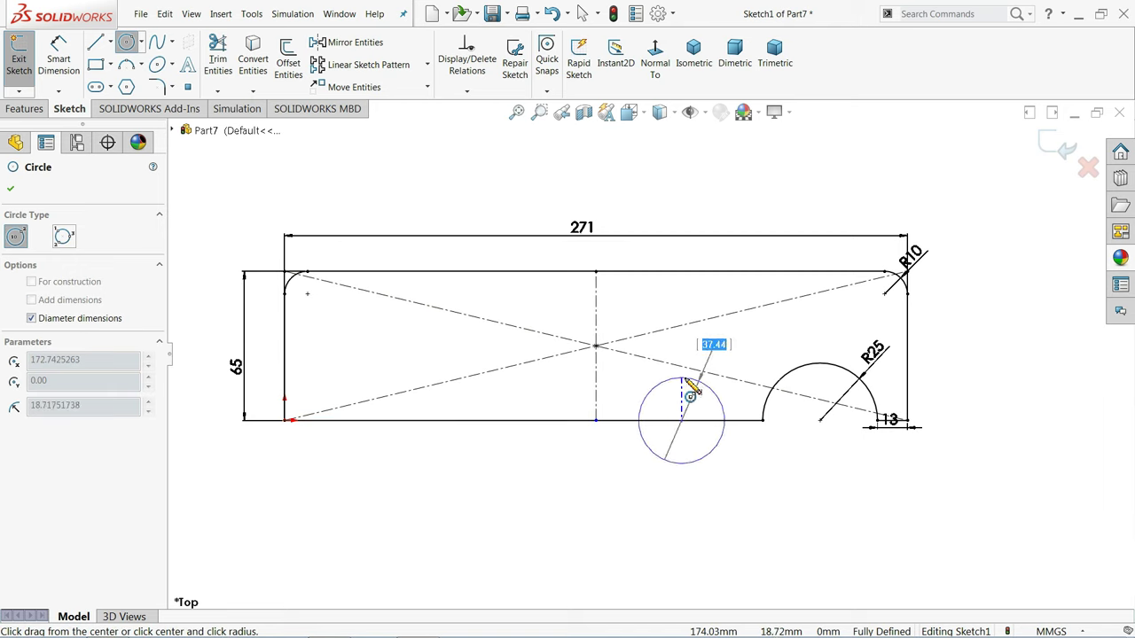
type("50")
key("Return")
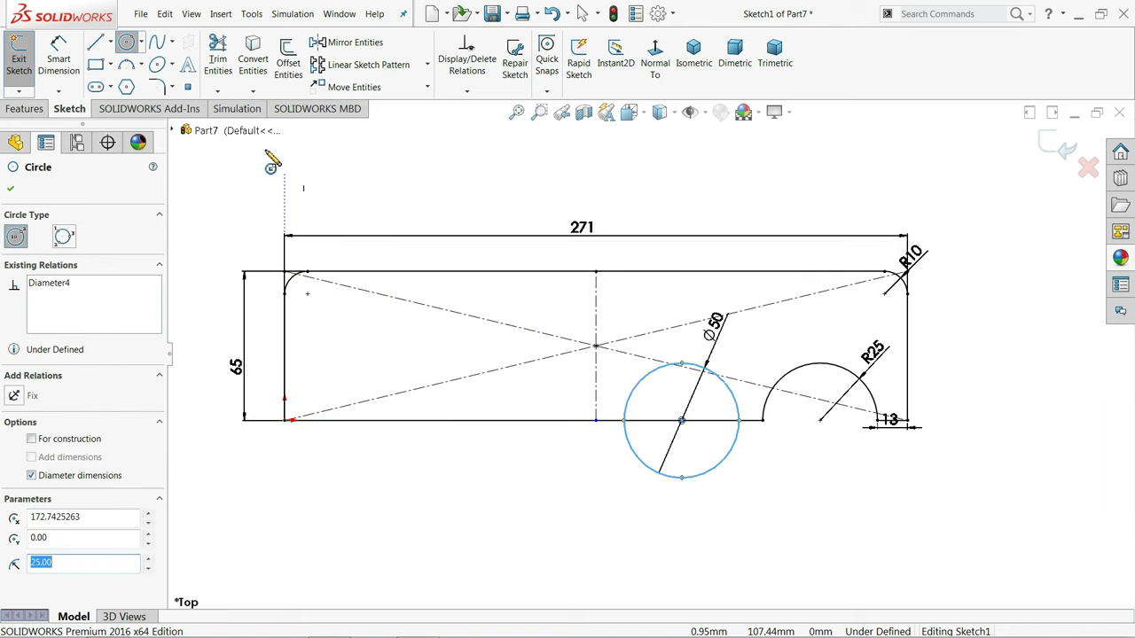
- Power trim the new circle's lower half and the edge segment inside it to form a second semicircular notch
left_click(218, 60)
scroll(692, 475, "down", 2)
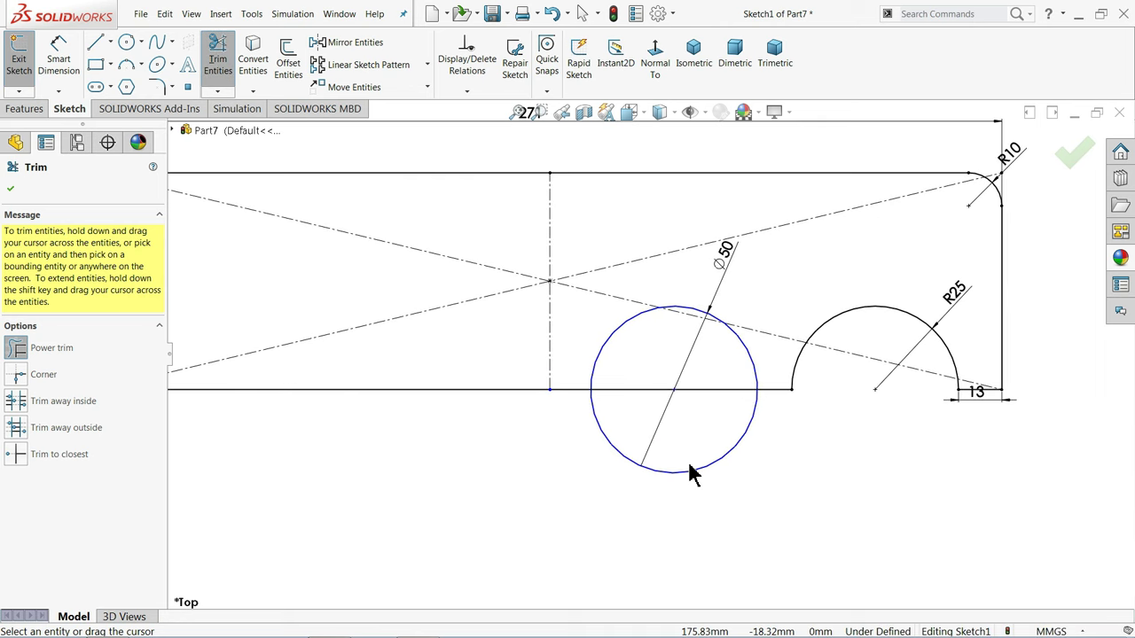
mouse_move(602, 472)
left_mouse_down()
mouse_move(633, 443)
mouse_move(652, 390)
left_mouse_up()
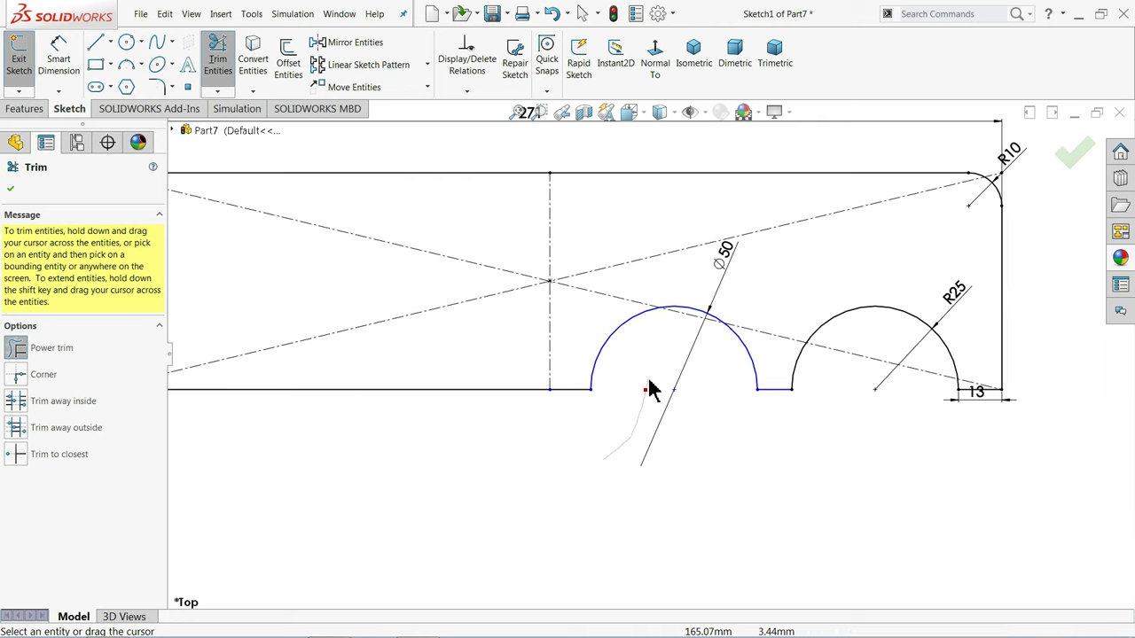
left_click(11, 188)
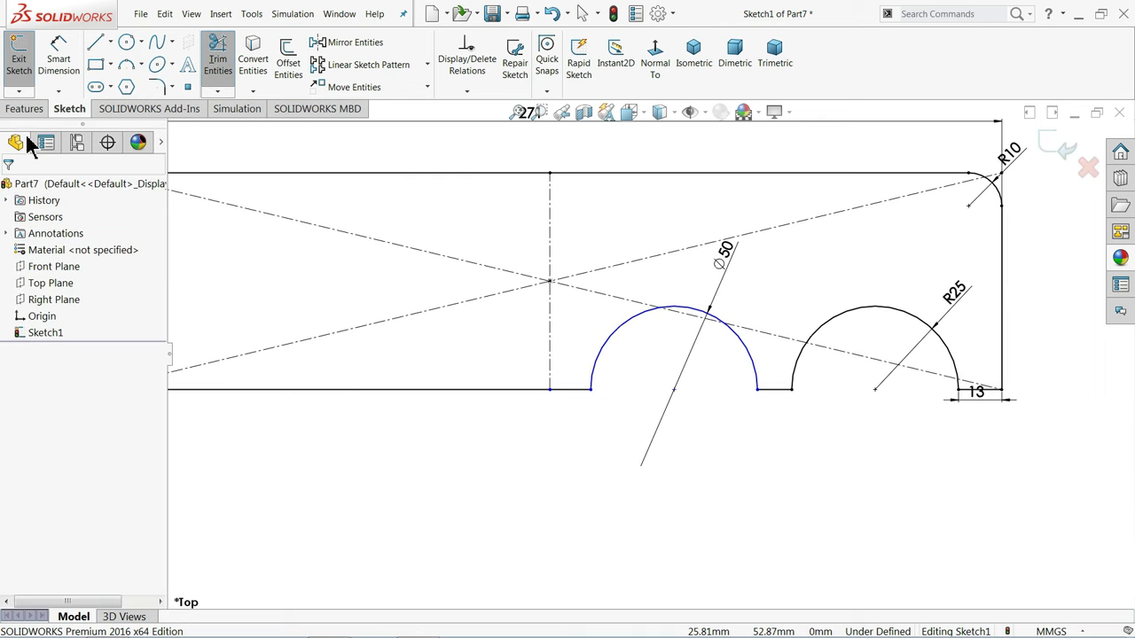
- Dimension the lower edge segment between the two semicircular notches to 15 mm
left_click(59, 60)
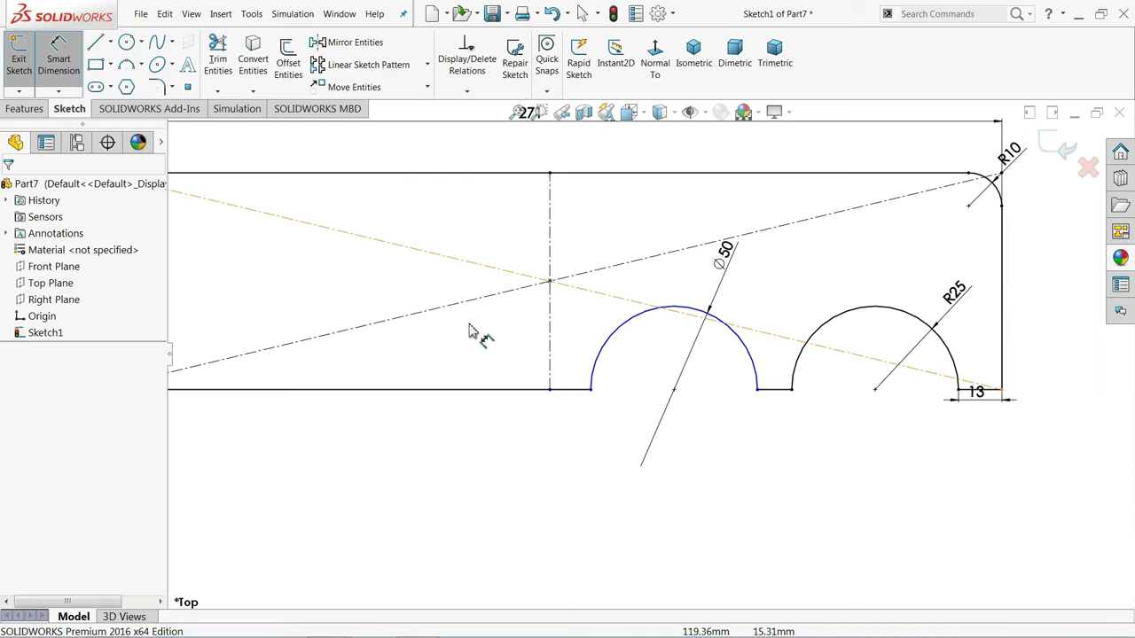
left_click(774, 392)
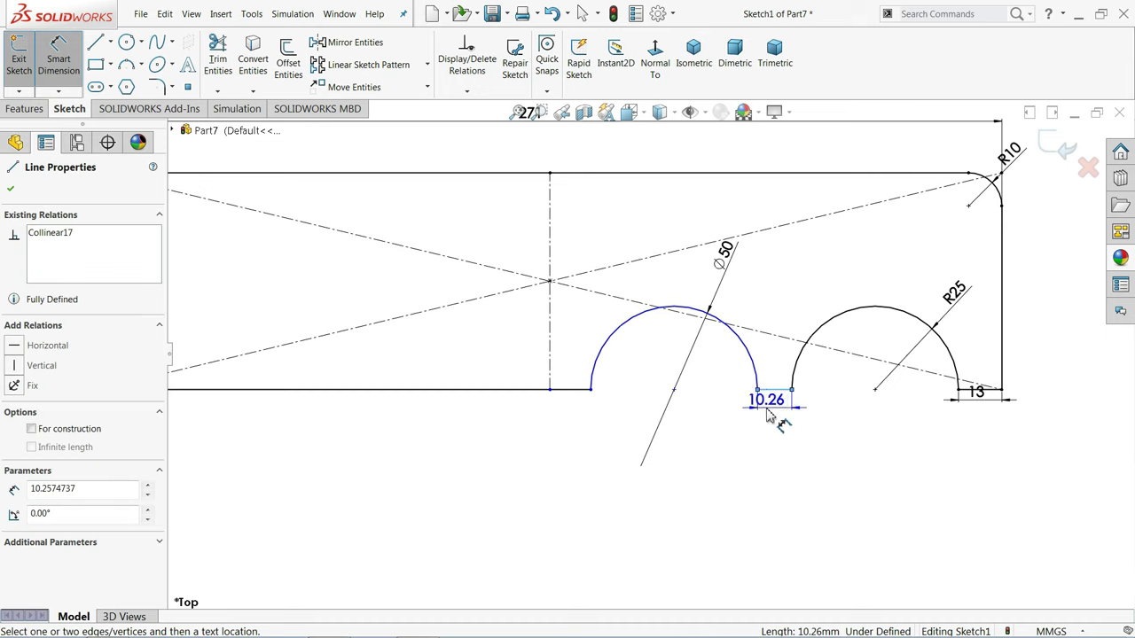
left_click(772, 429)
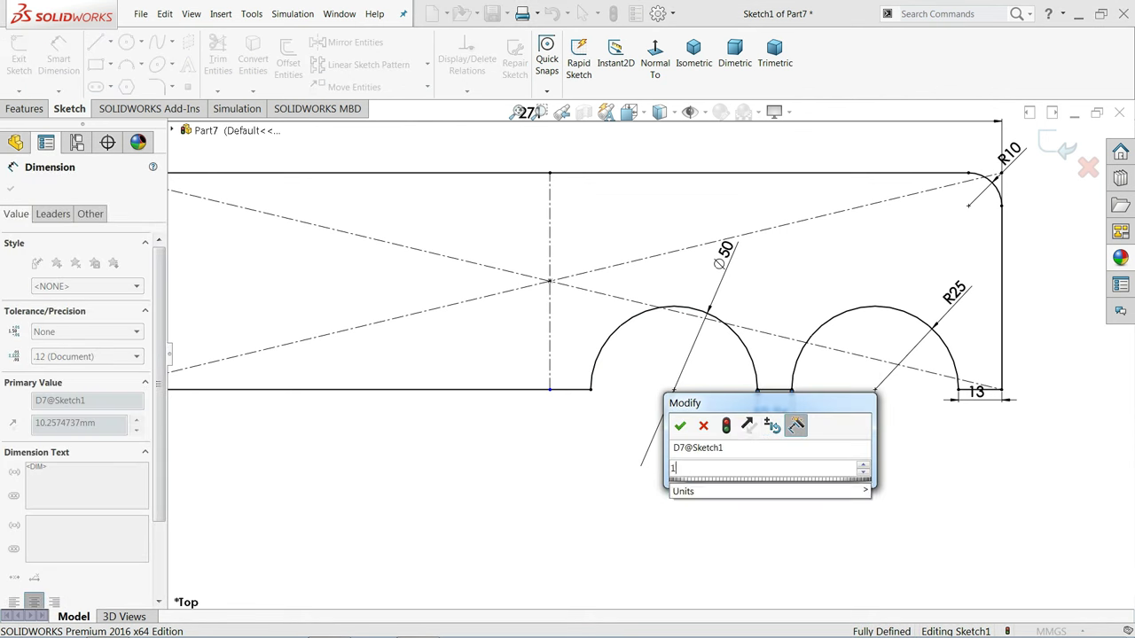
key("Return")
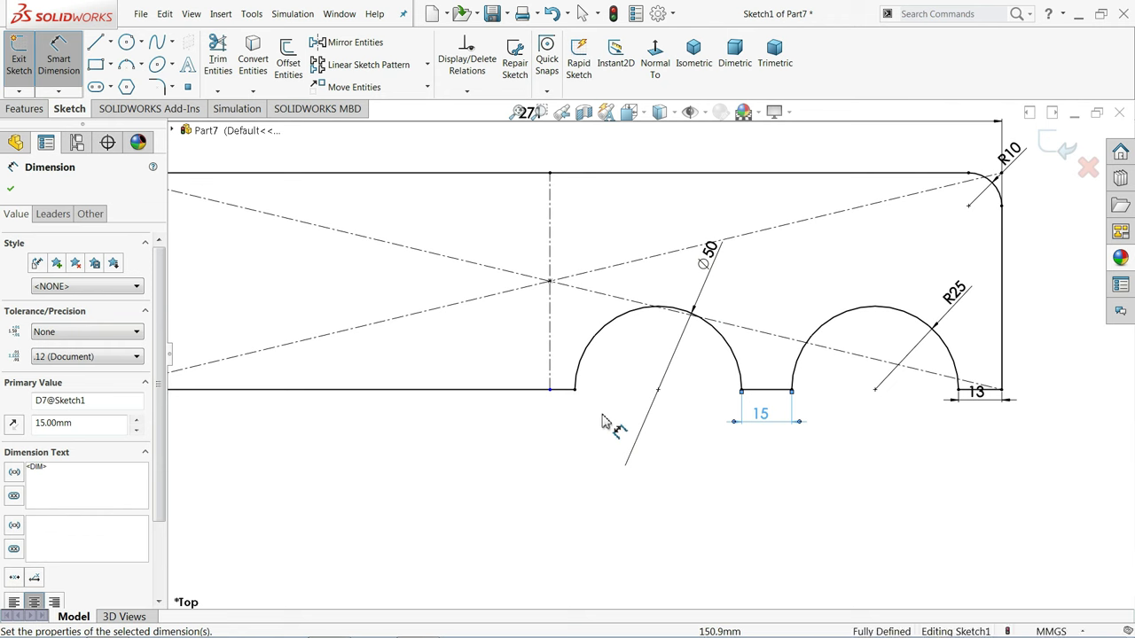
scroll(620, 416, "up", 2)
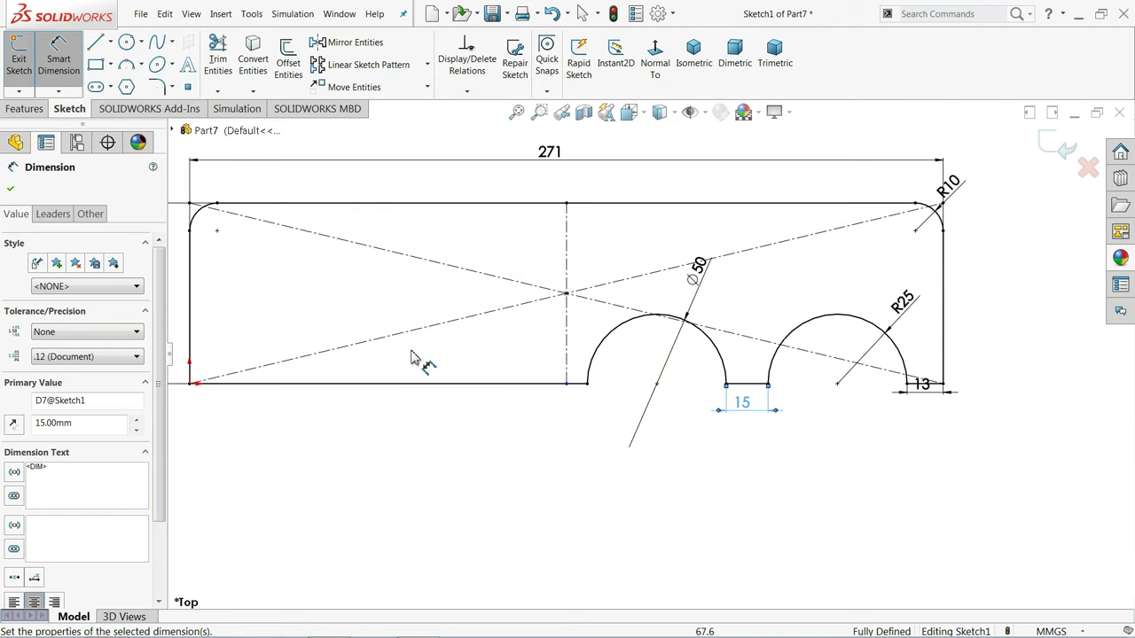
left_click(13, 189)
- Mirror both semicircular notch arcs about the vertical centerline, keeping the originals
left_click(390, 43)
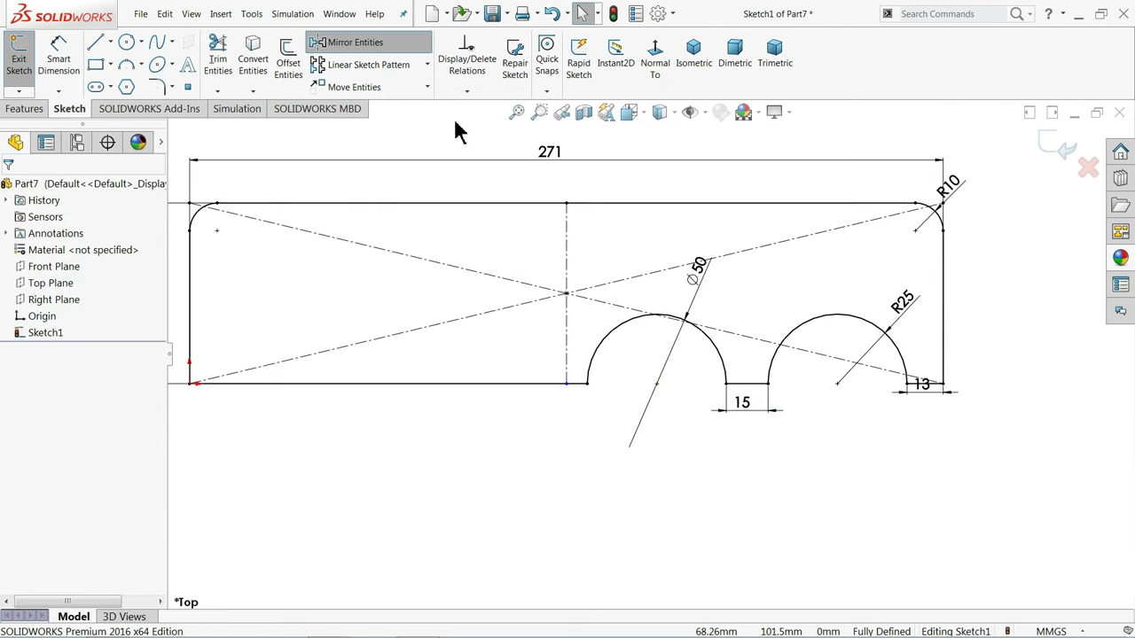
left_click(667, 325)
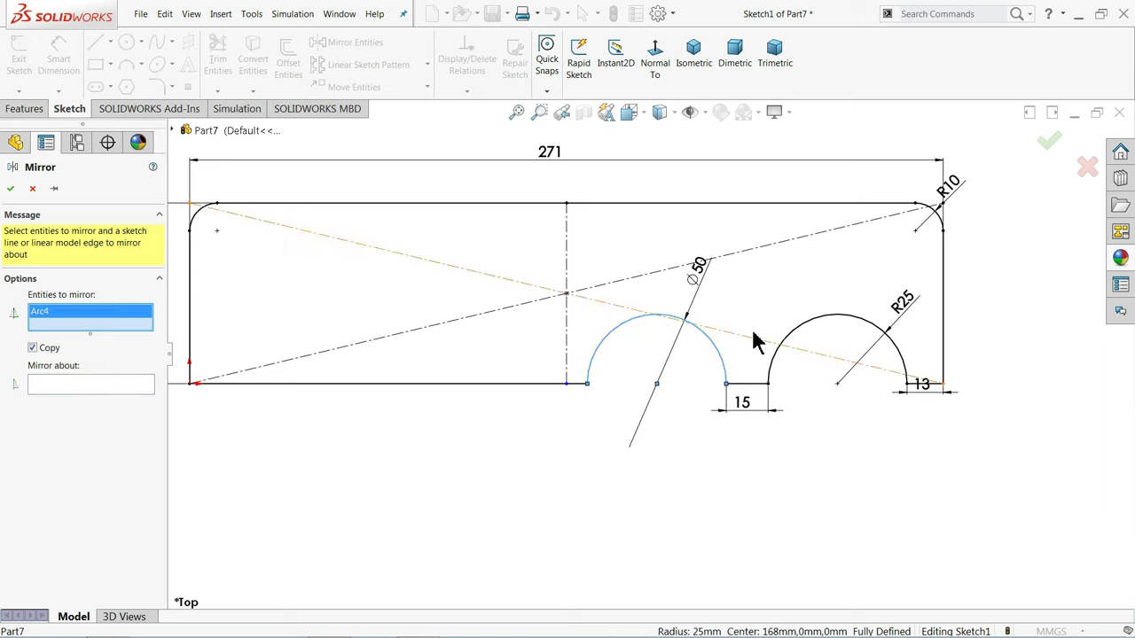
left_click(805, 328)
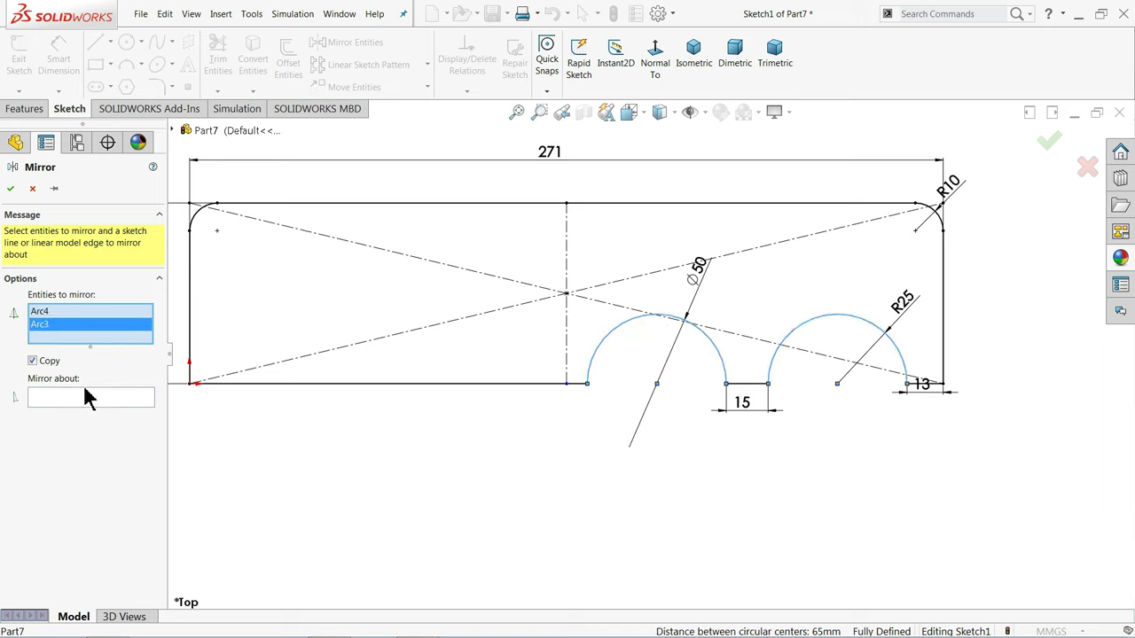
left_click(118, 399)
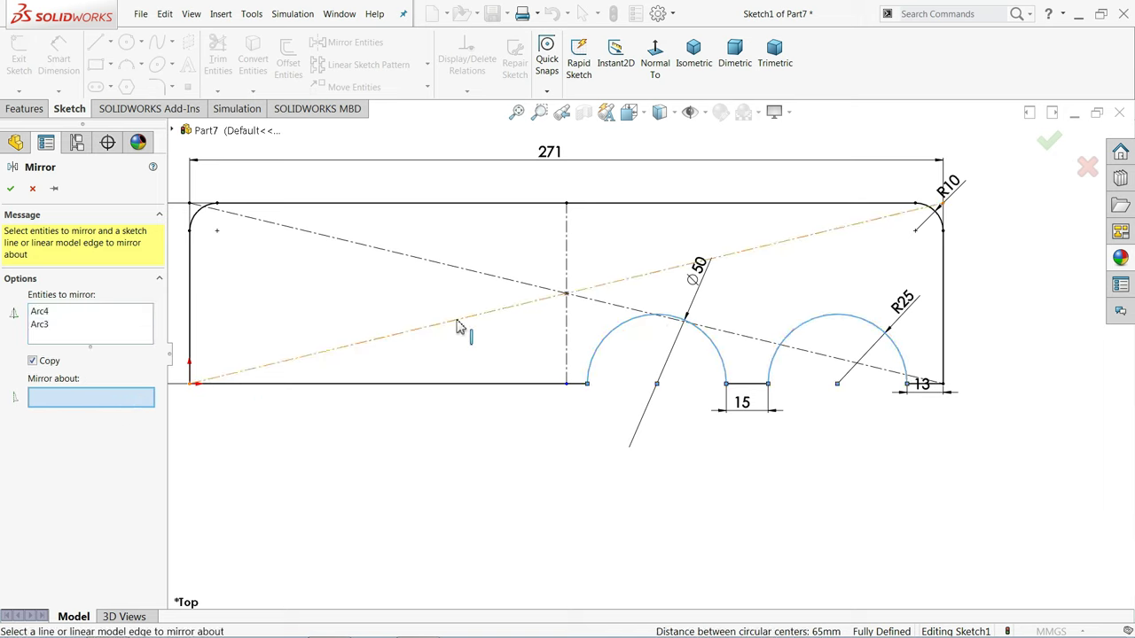
left_click(566, 335)
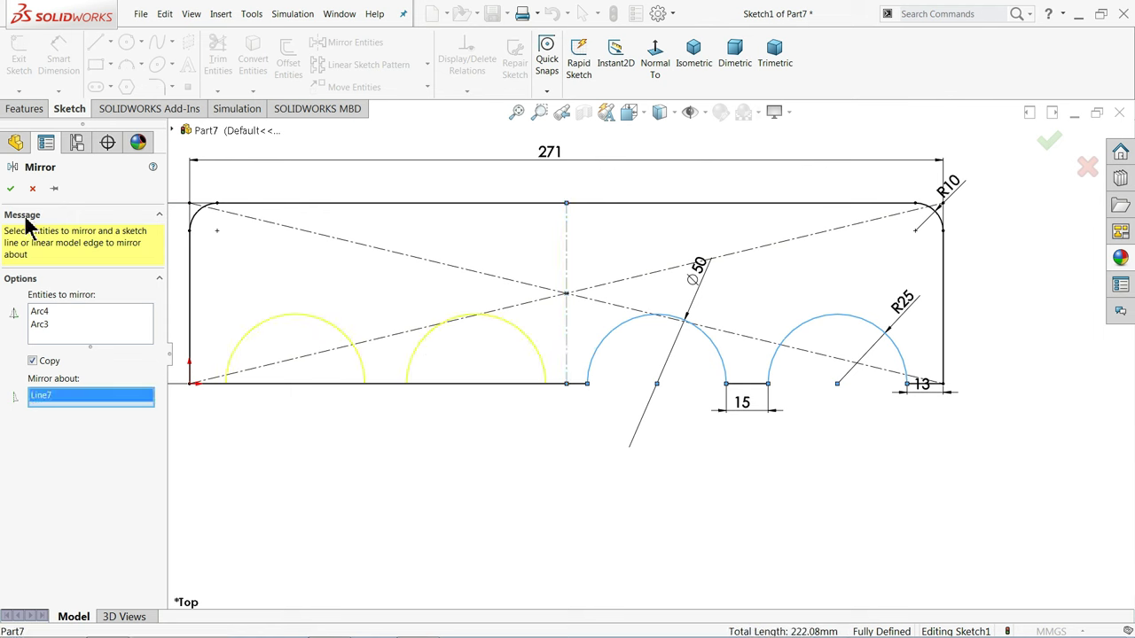
left_click(10, 191)
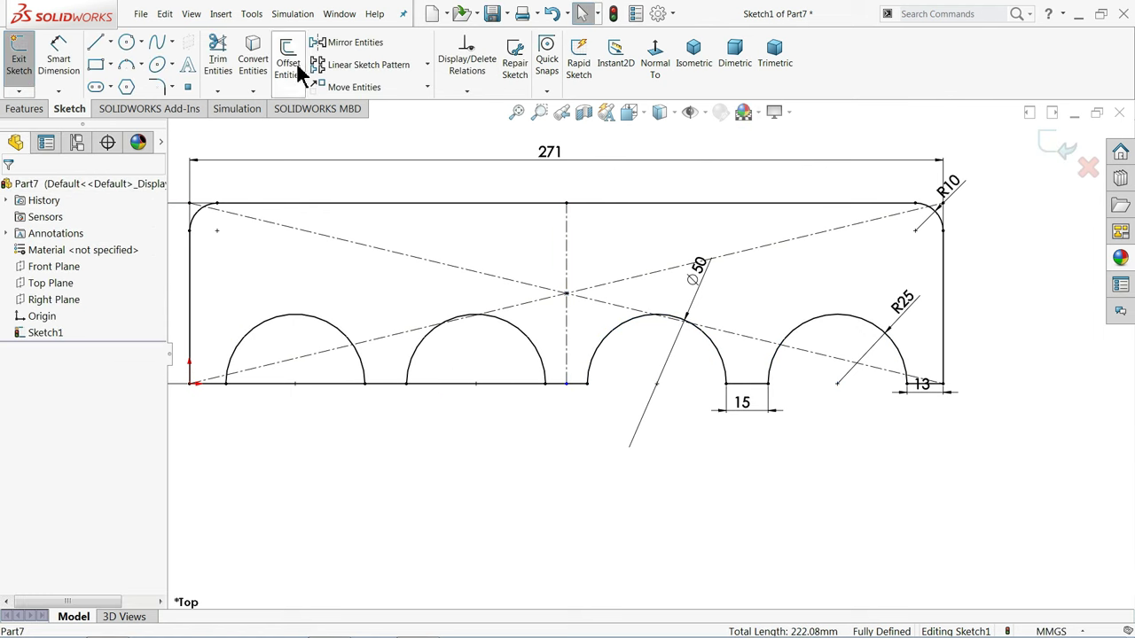
- Power trim the lower edge segments inside the two mirrored arcs to open the notches on the left half
left_click(218, 60)
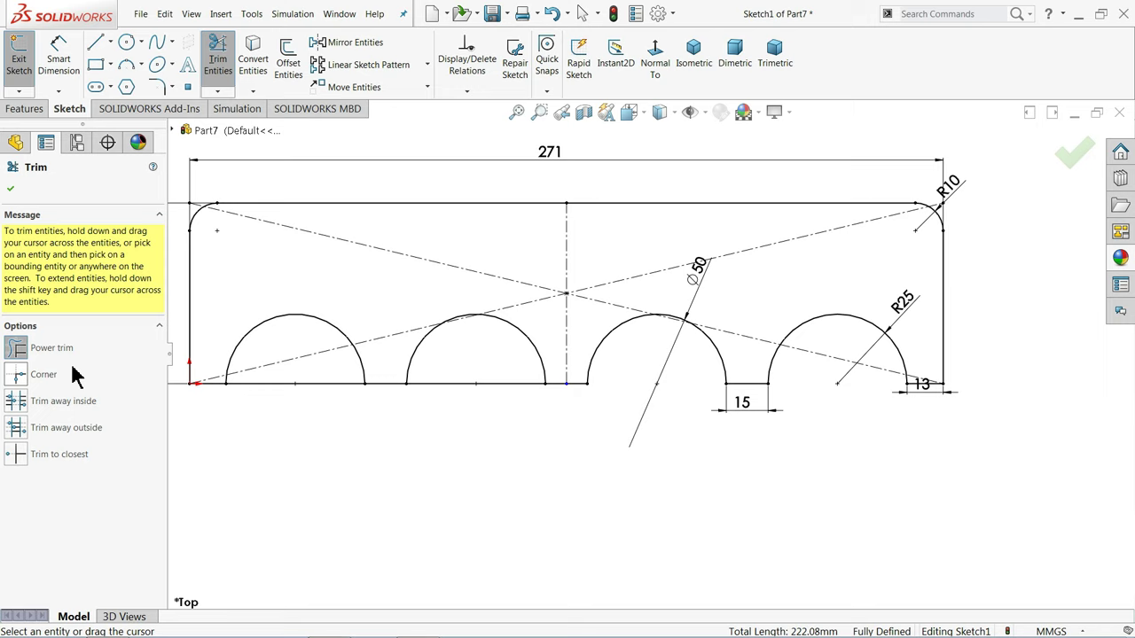
left_click_drag(292, 416, 310, 384)
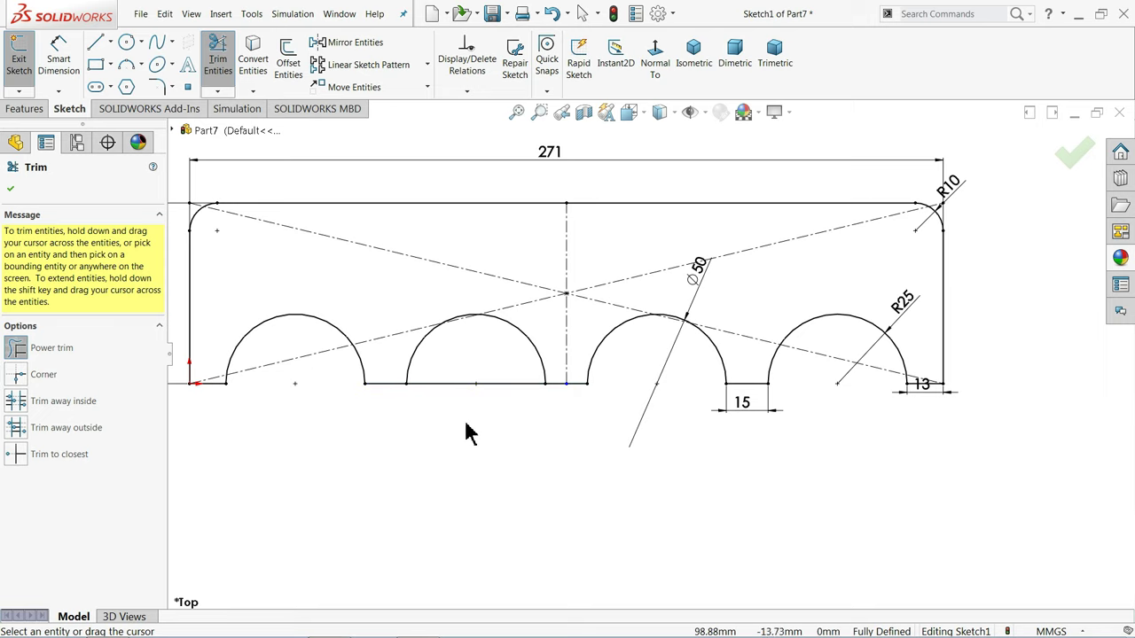
scroll(621, 447, "up", 2)
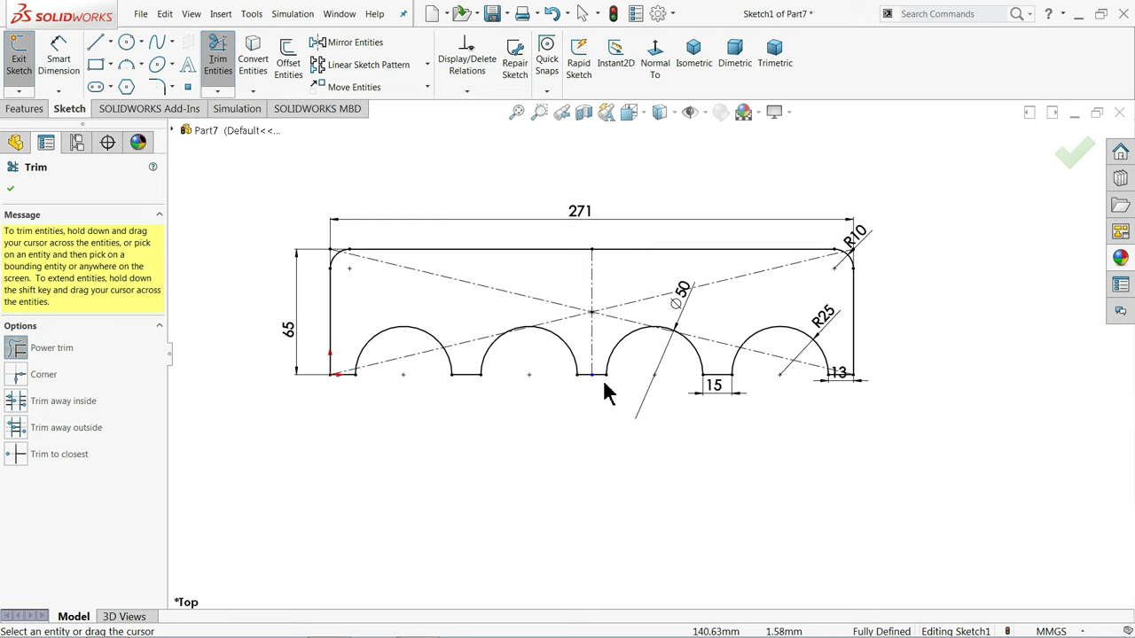
scroll(602, 288, "down", 1)
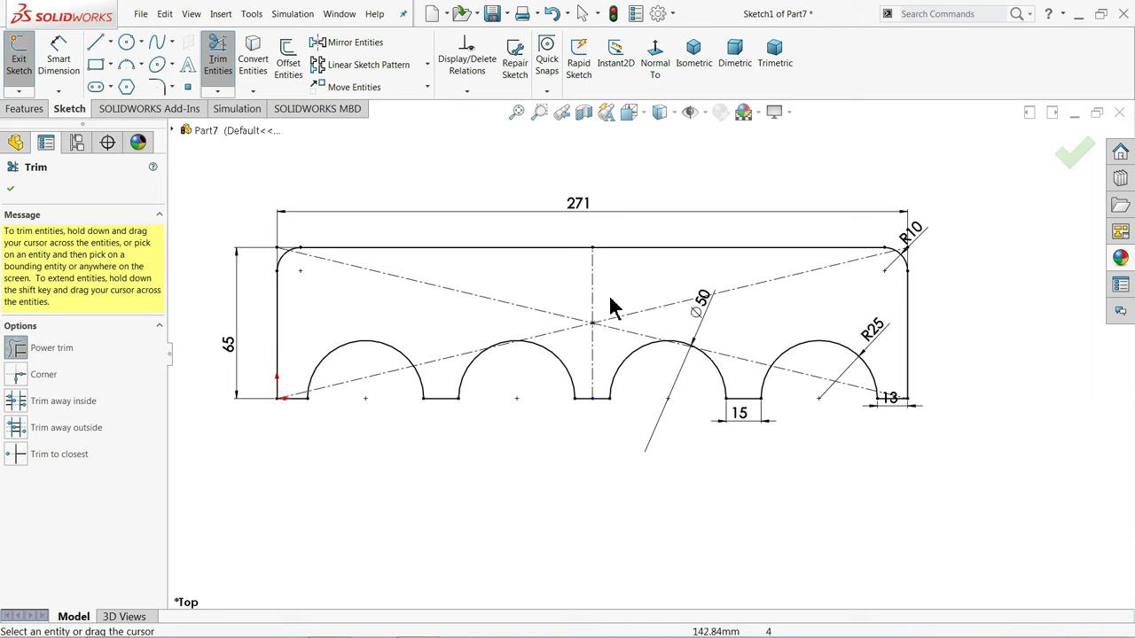
left_click(10, 188)
- Extrude the notched profile as a blind boss 110 mm deep from the sketch plane
left_click(35, 107)
left_click(26, 64)
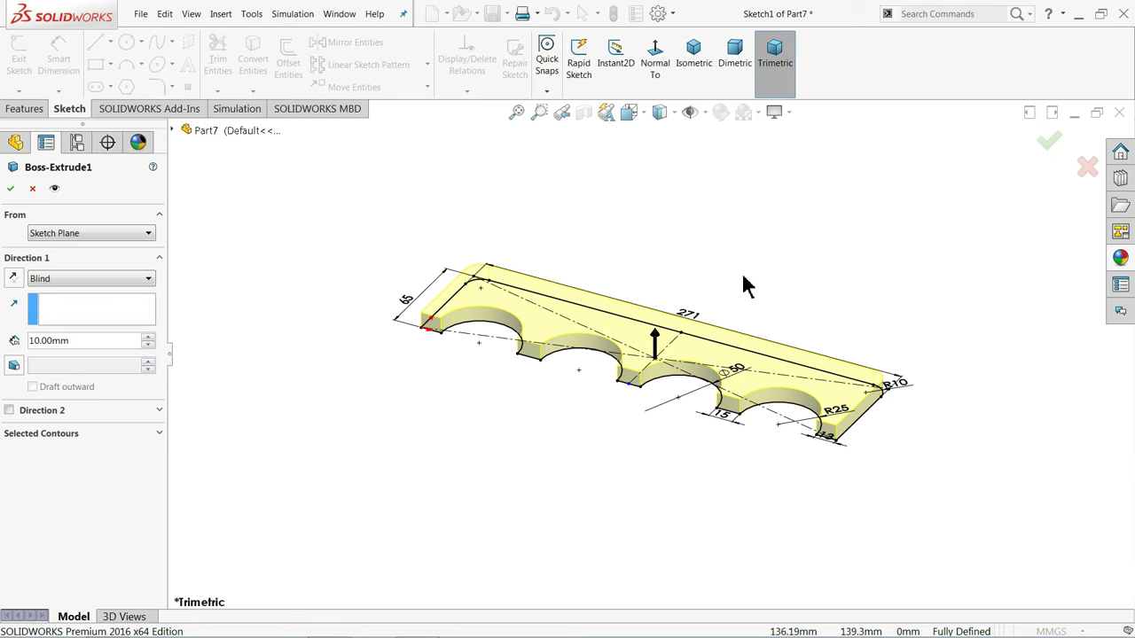
scroll(716, 295, "down", 3)
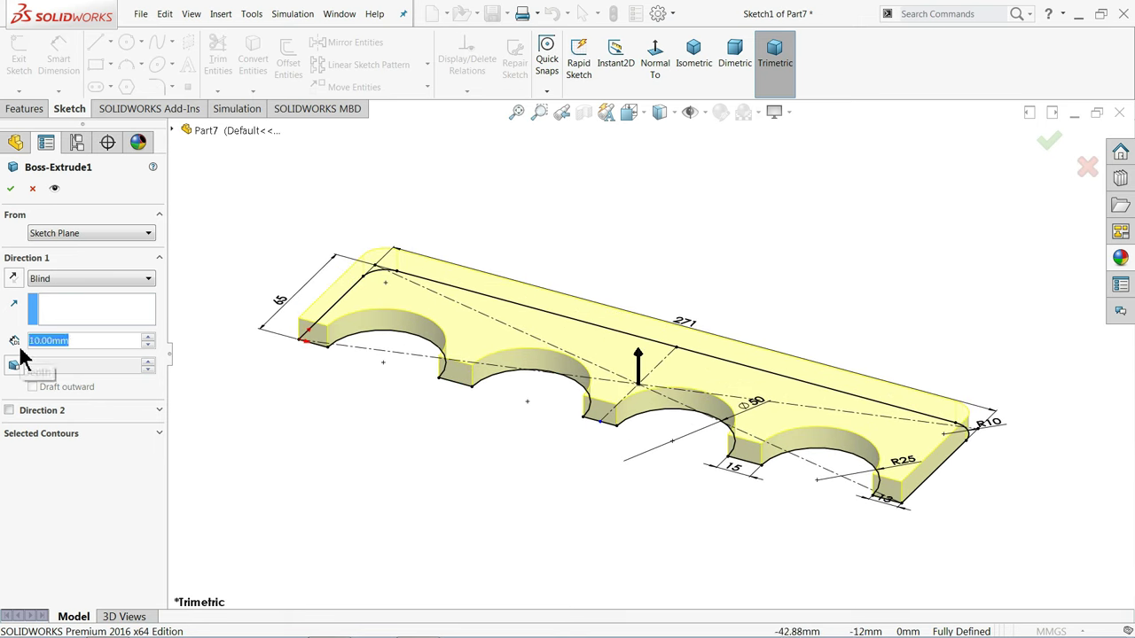
type("110")
key("Return")
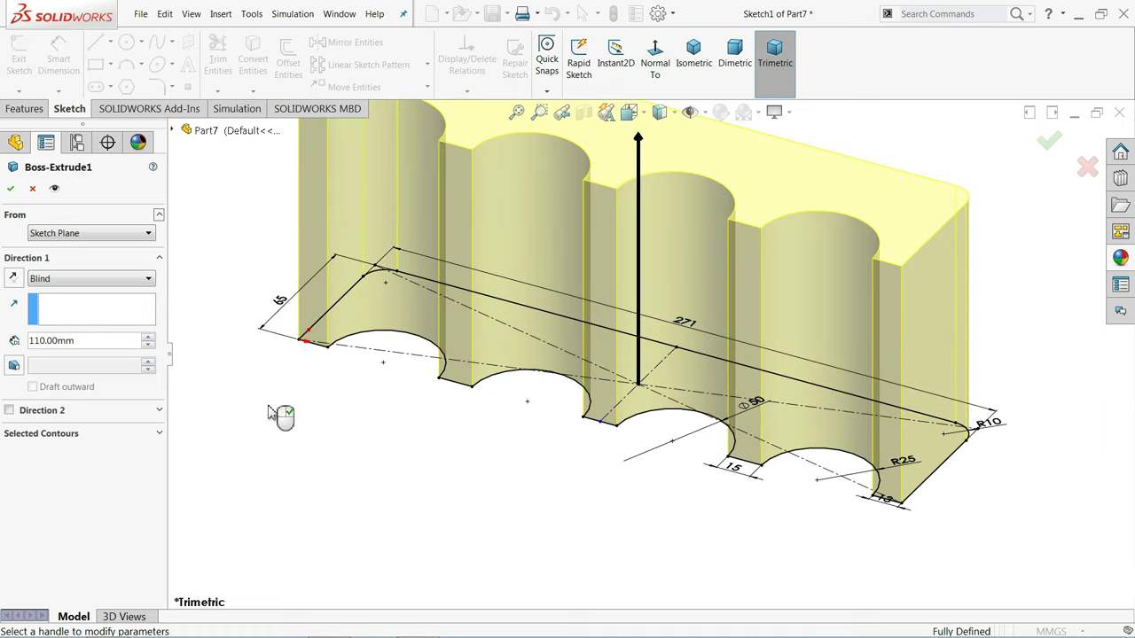
scroll(583, 266, "up", 2)
scroll(610, 293, "down", 1)
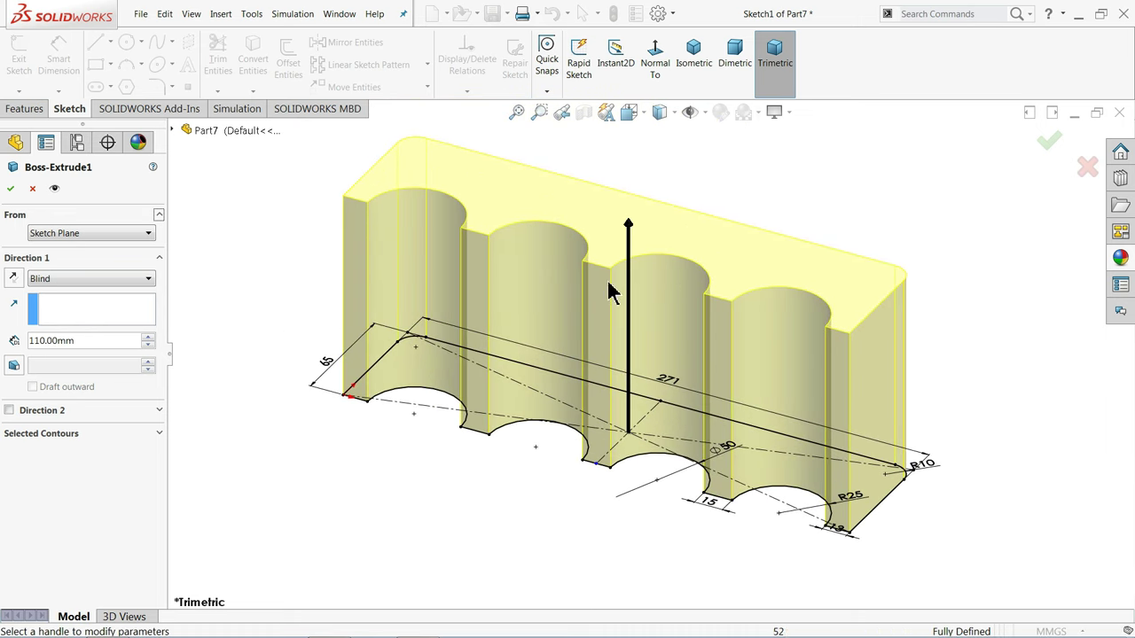
left_click(9, 190)
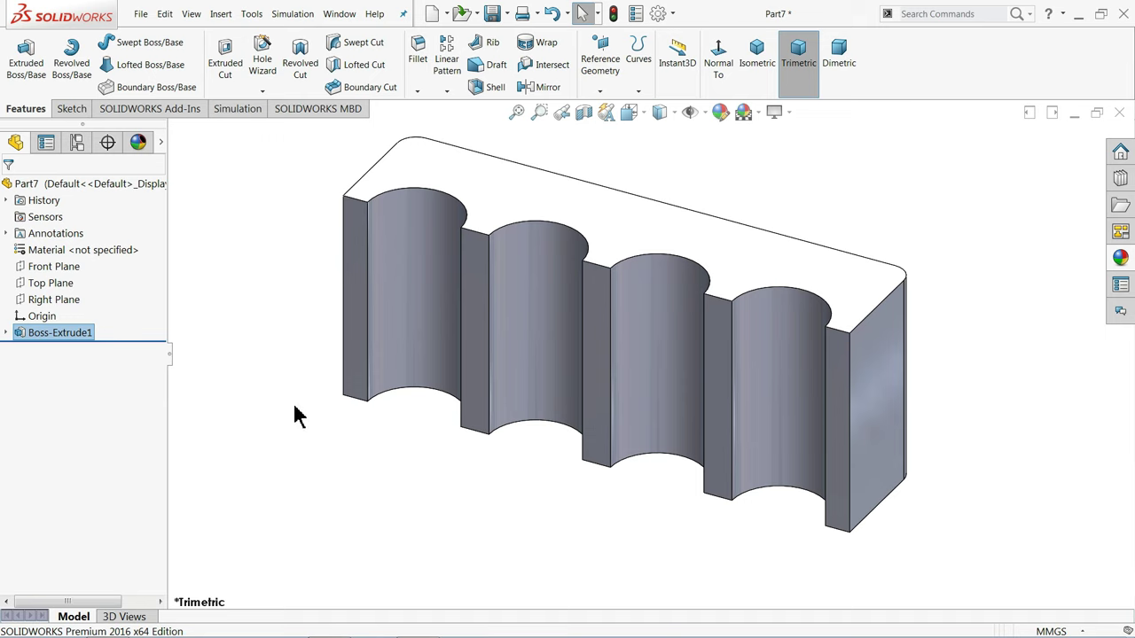
- Start a new sketch on the Top Plane
left_click(62, 286)
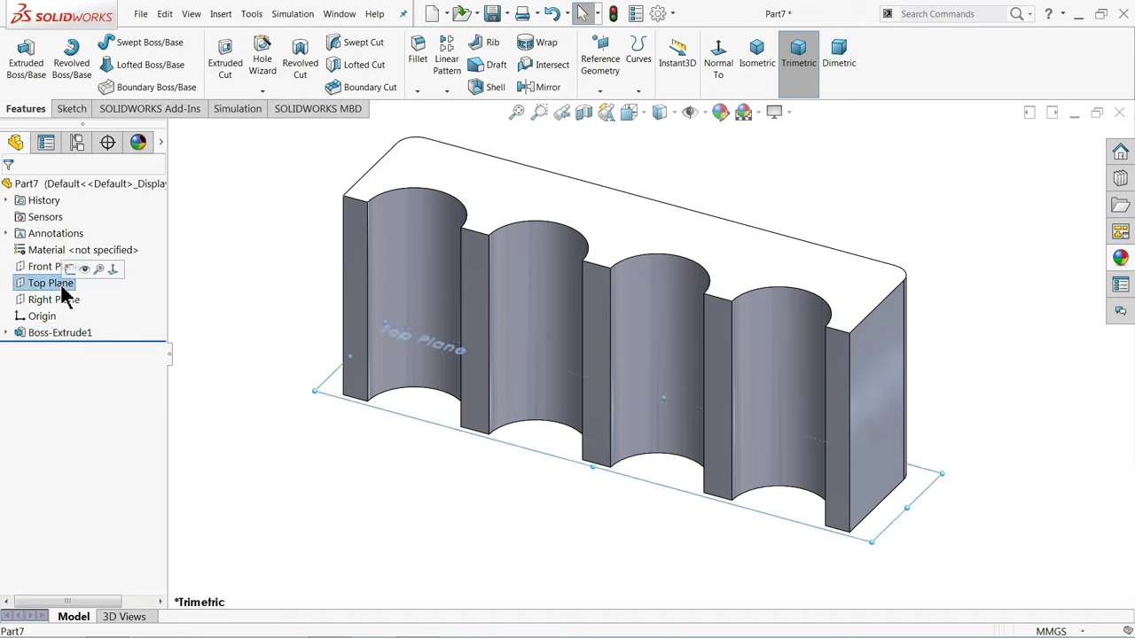
left_click(71, 269)
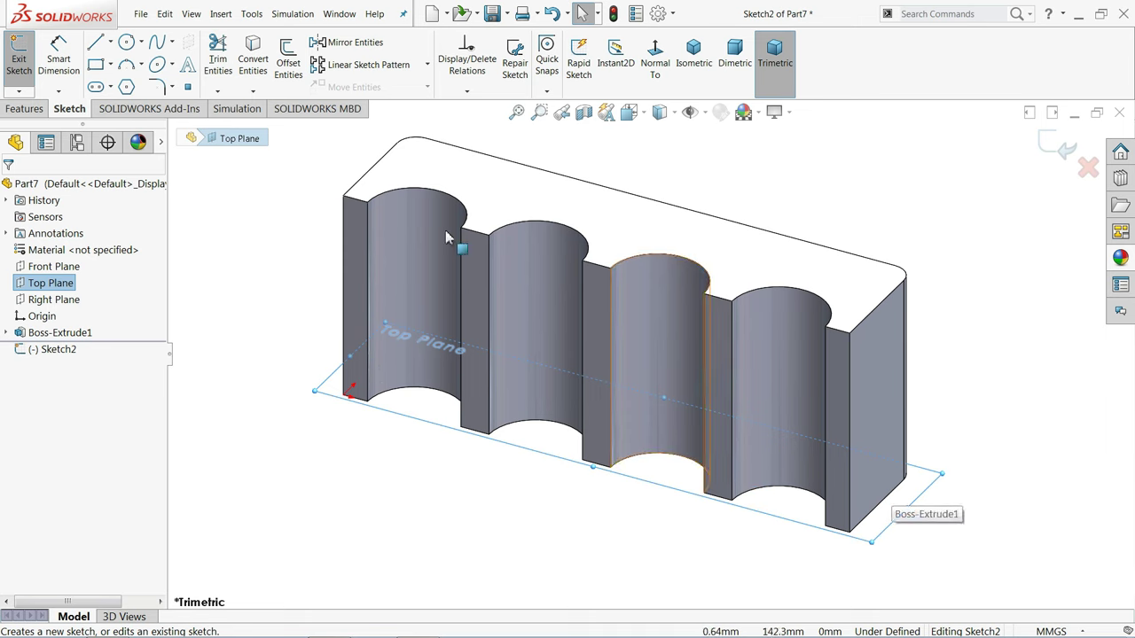
left_click(285, 71)
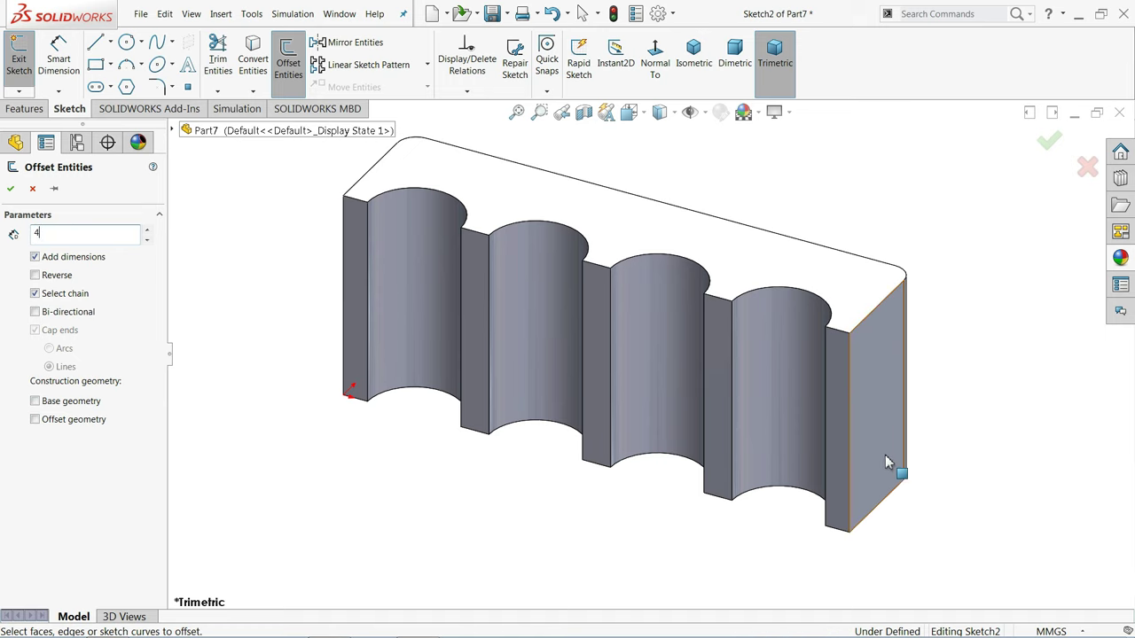
left_click(893, 502)
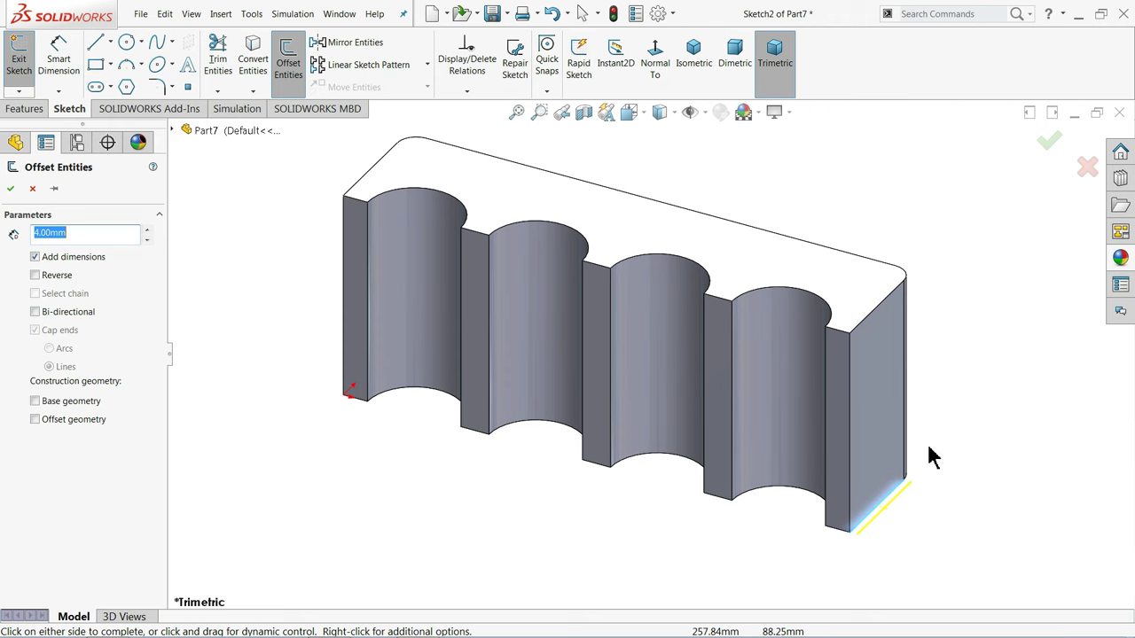
mouse_move(870, 411)
middle_mouse_down()
mouse_move(836, 400)
mouse_move(861, 400)
middle_mouse_up()
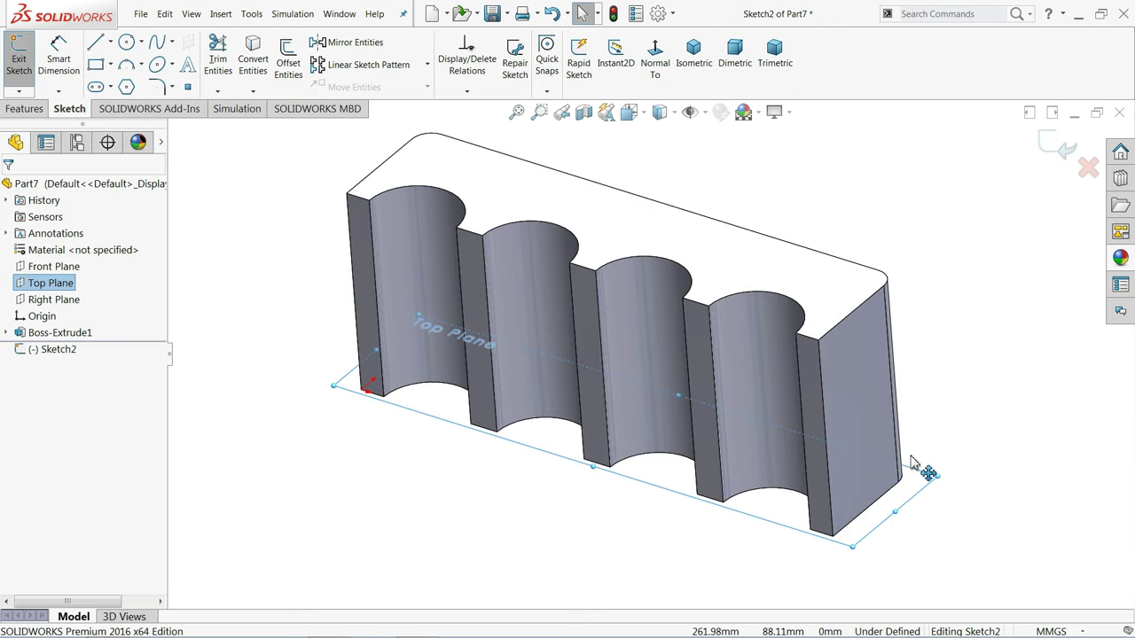
- Convert the outline of the block's notched end face on the Top Plane into sketch entities
scroll(942, 426, "down", 2)
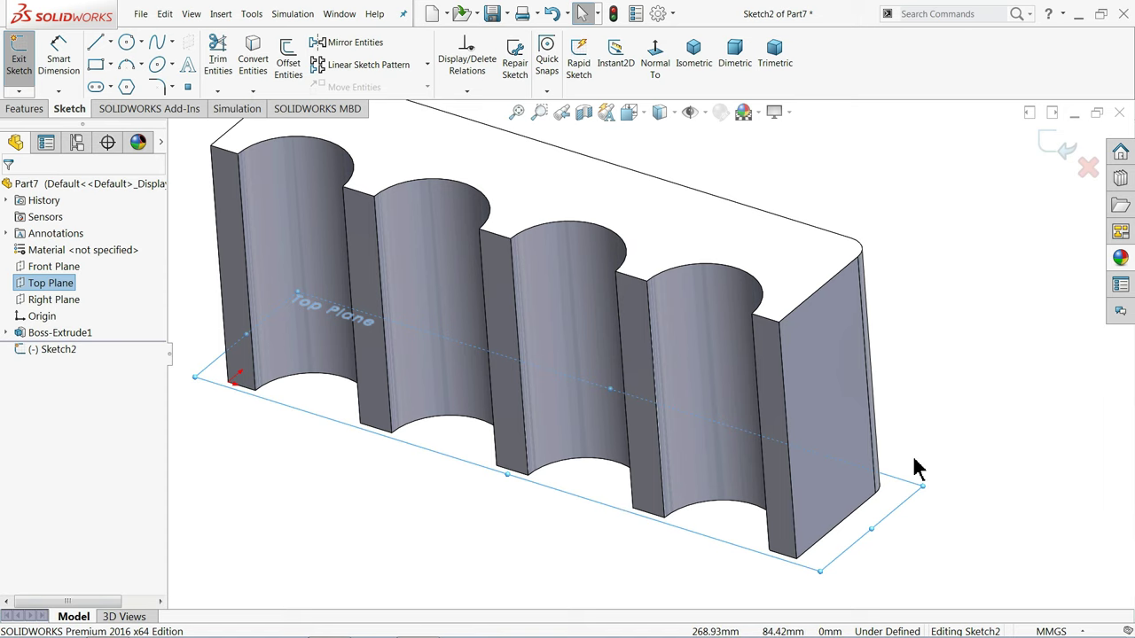
scroll(862, 512, "down", 2)
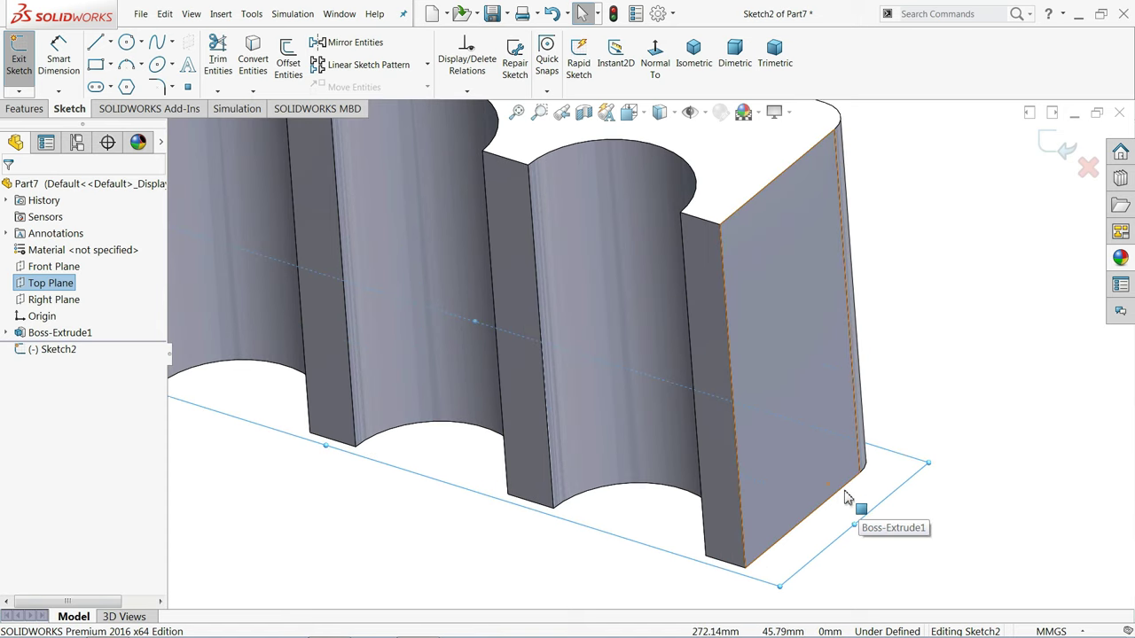
scroll(867, 496, "up", 2)
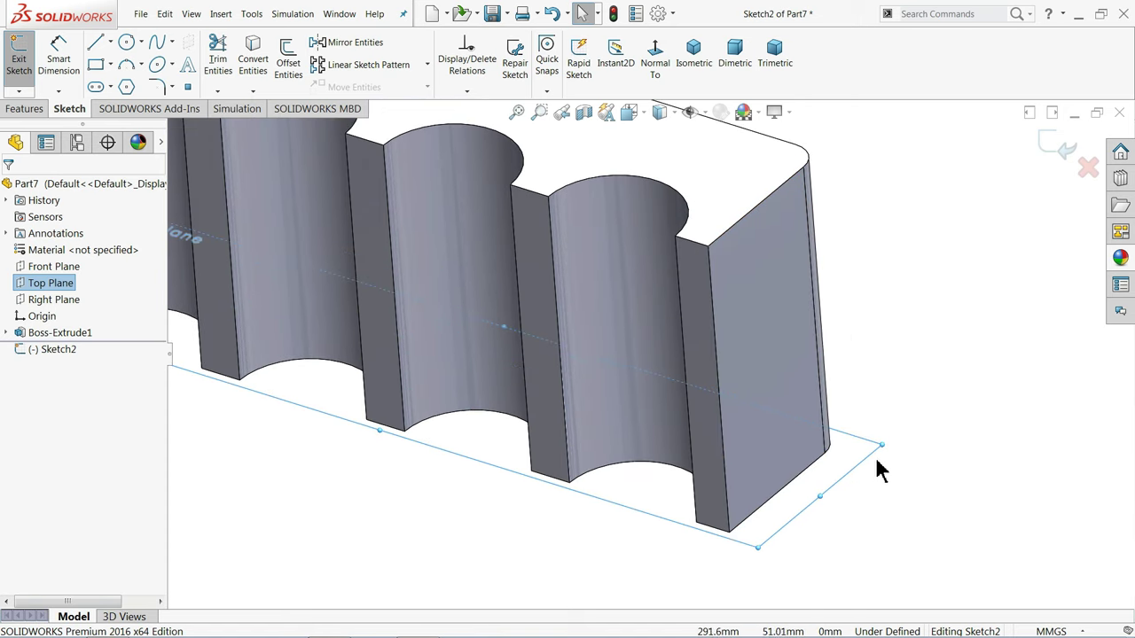
middle_click_drag(876, 461, 807, 435)
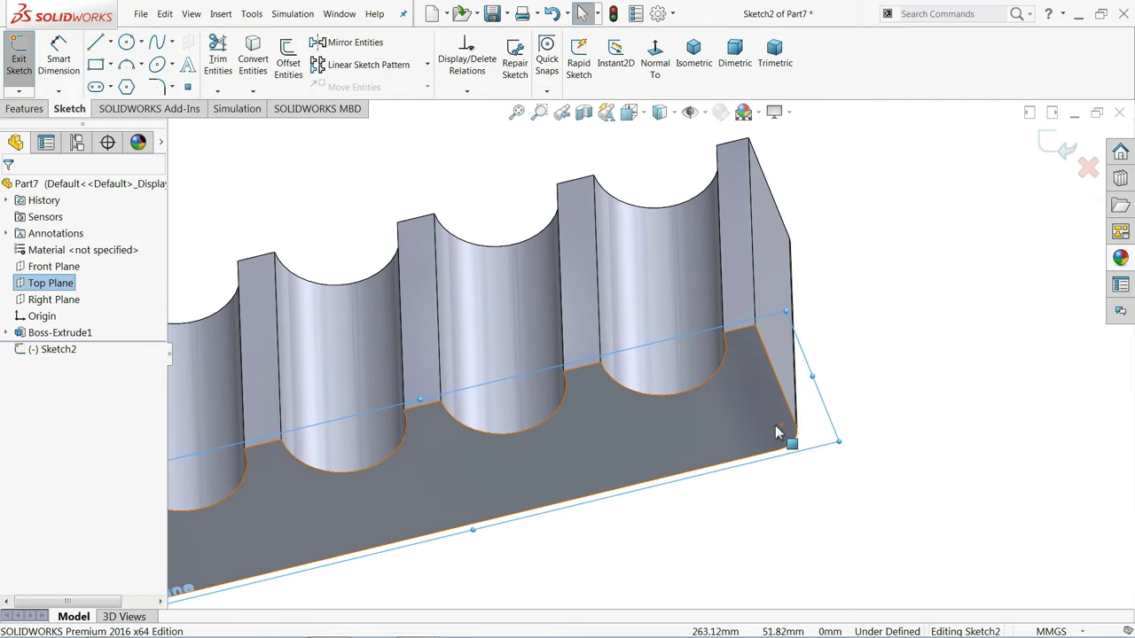
left_click(655, 51)
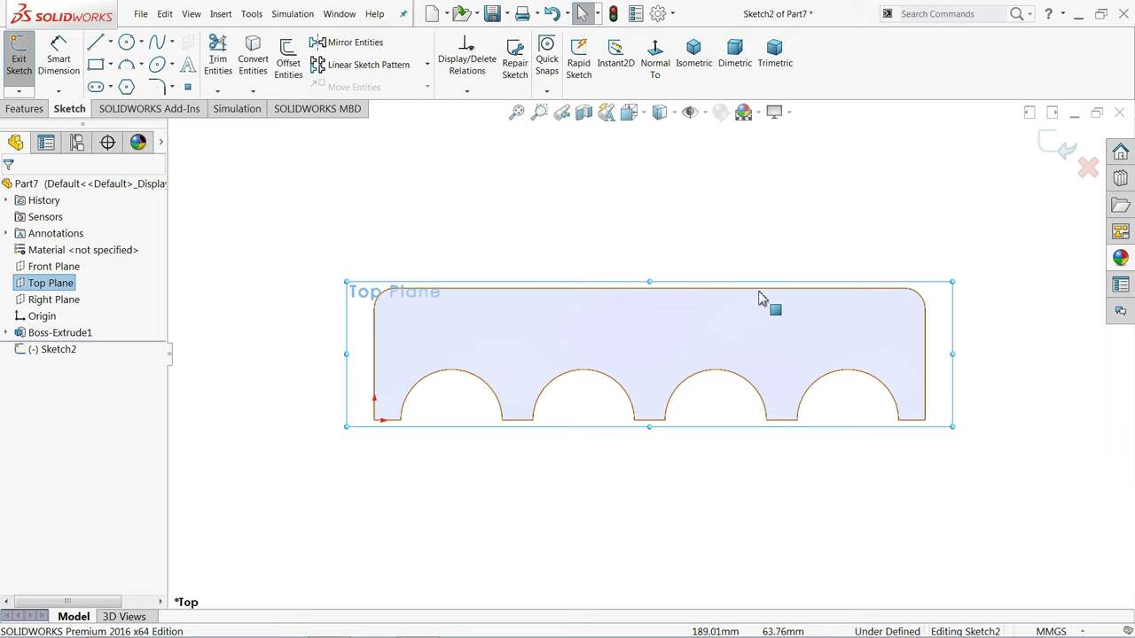
left_click(720, 329)
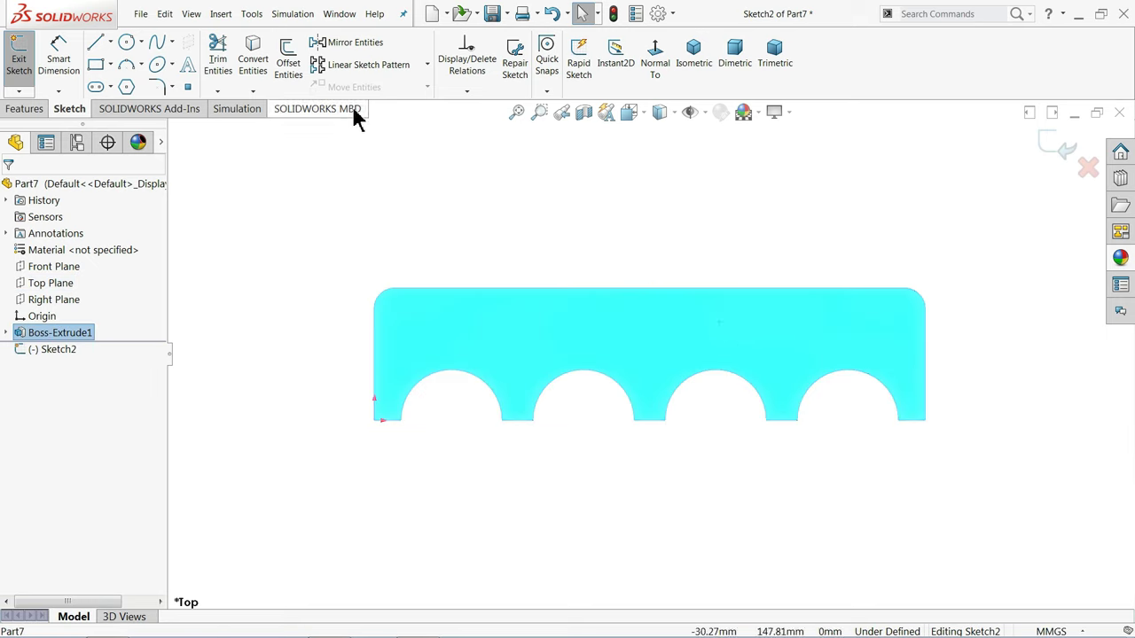
left_click(254, 49)
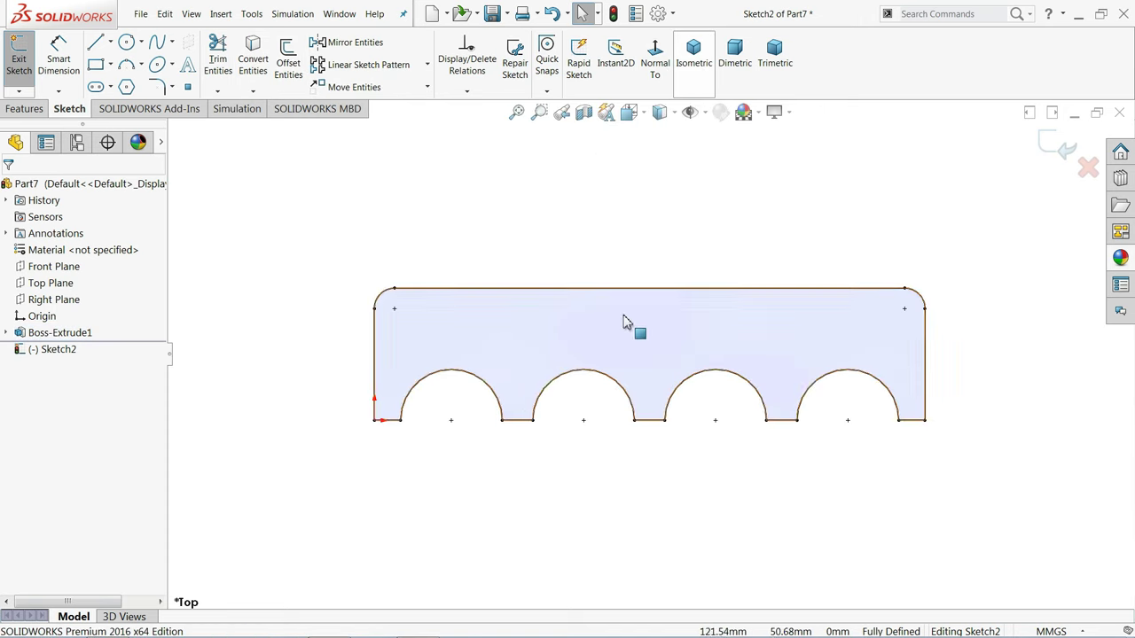
- Delete the converted left and two middle notch arcs and the three lower edge segments between the notches
scroll(621, 323, "down", 2)
mouse_move(326, 499)
left_mouse_down()
mouse_move(399, 390)
mouse_move(1021, 368)
left_mouse_up()
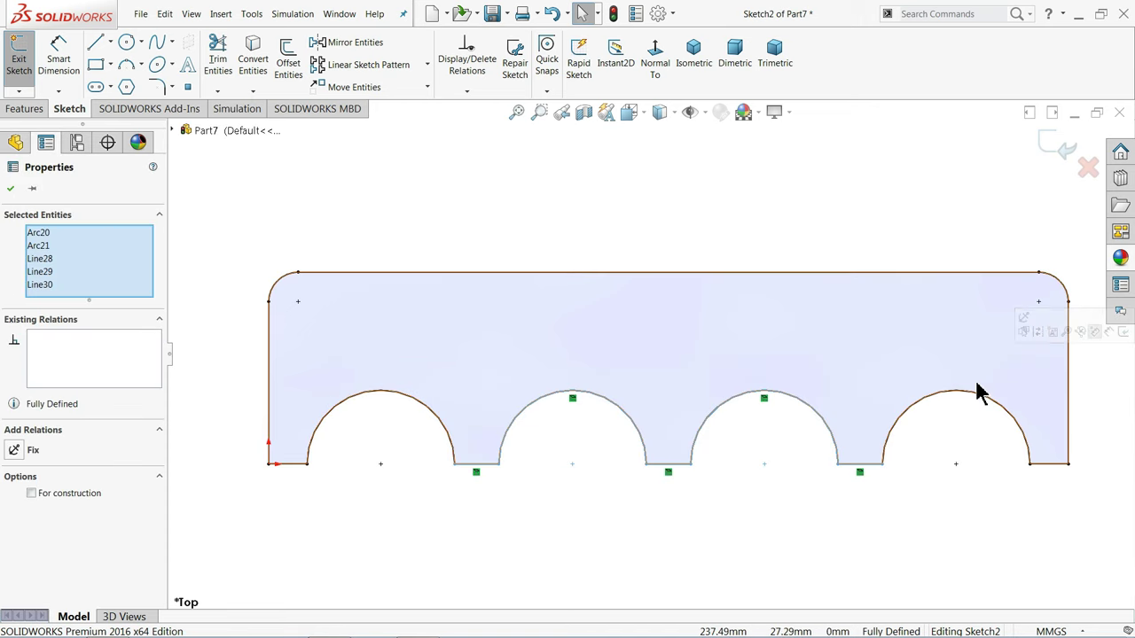
left_click(892, 405)
left_click(435, 416)
key("Escape")
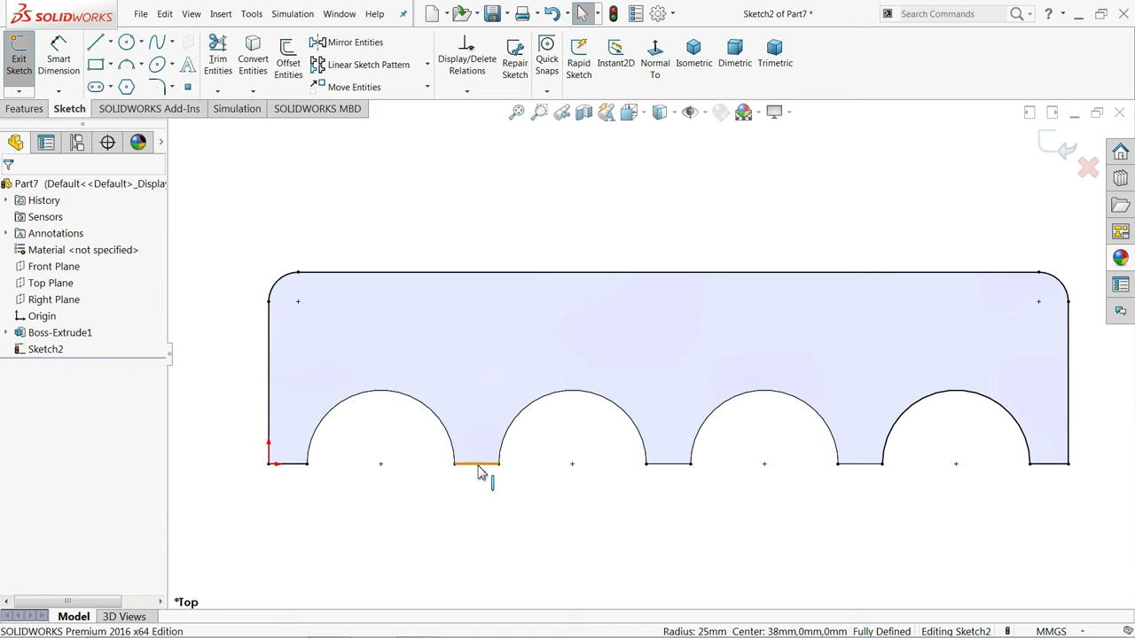
- Delete the two short converted segments at the outer ends of the notched edge
left_click(479, 465)
key("Delete")
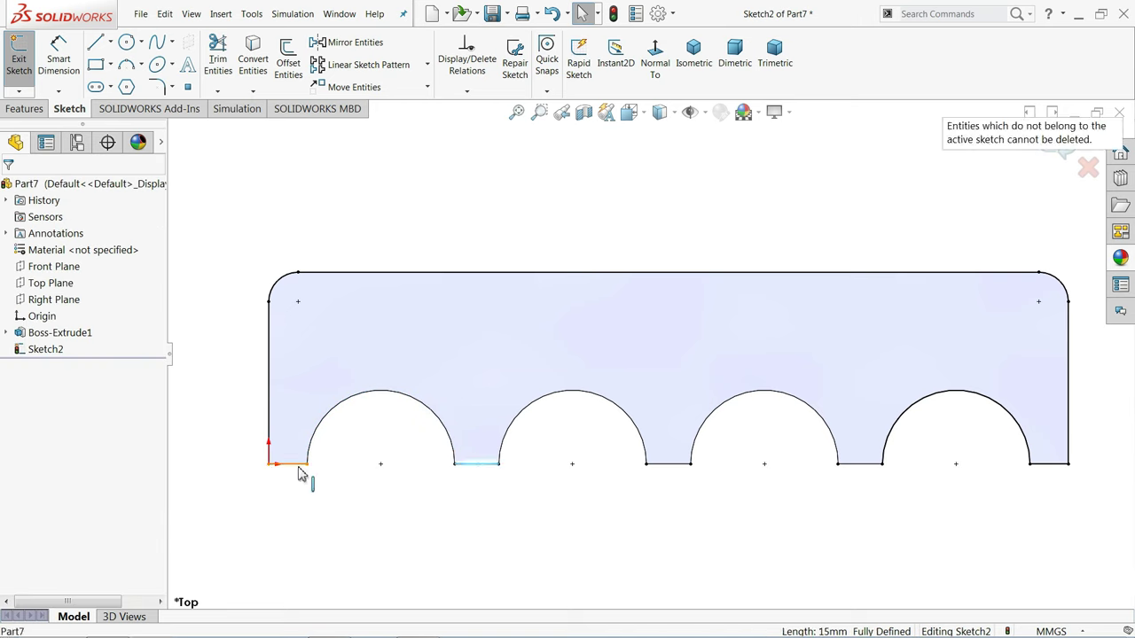
left_click(1076, 479)
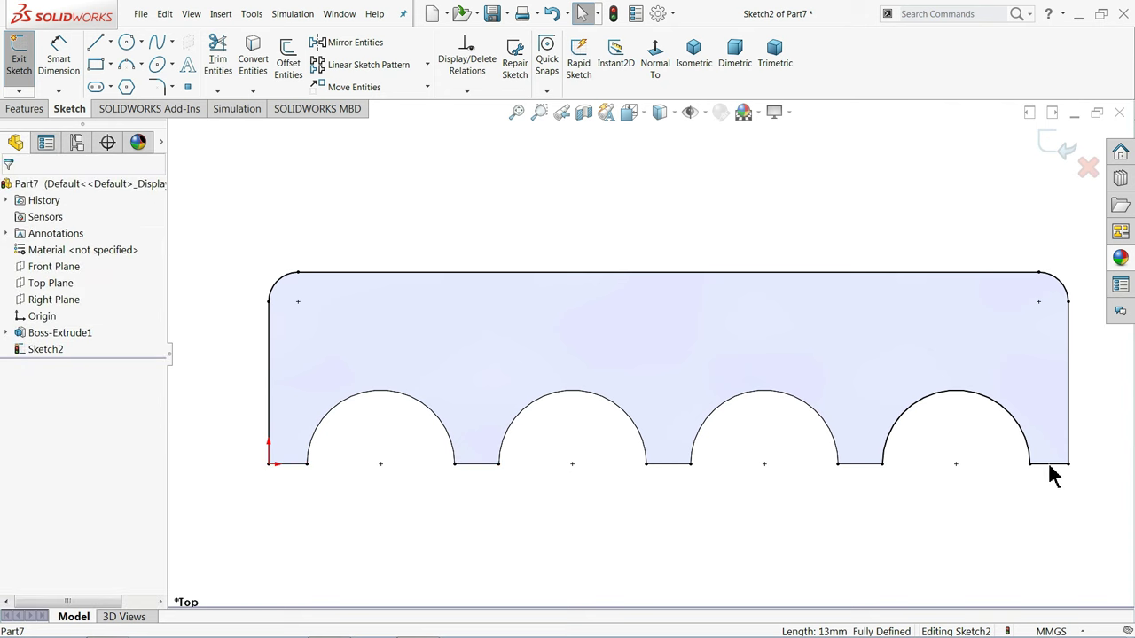
left_click(1053, 465)
key("Escape")
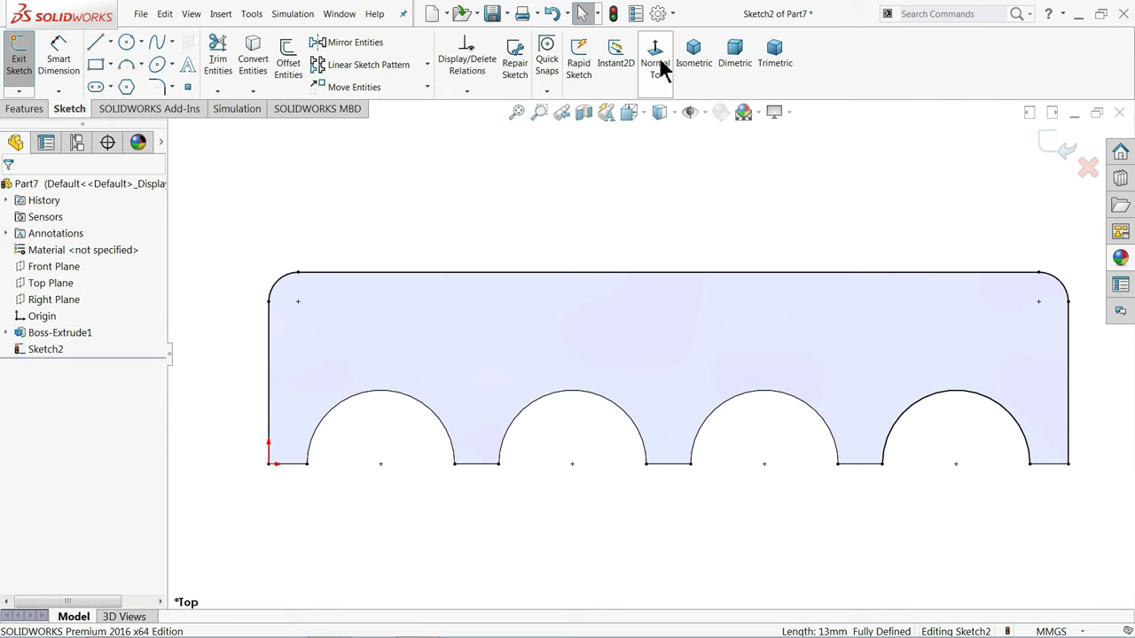
- Delete the remaining converted arc of the rightmost notch from the sketch
mouse_move(784, 186)
middle_mouse_down()
mouse_move(775, 329)
mouse_move(752, 347)
mouse_move(796, 274)
mouse_move(792, 292)
middle_mouse_up()
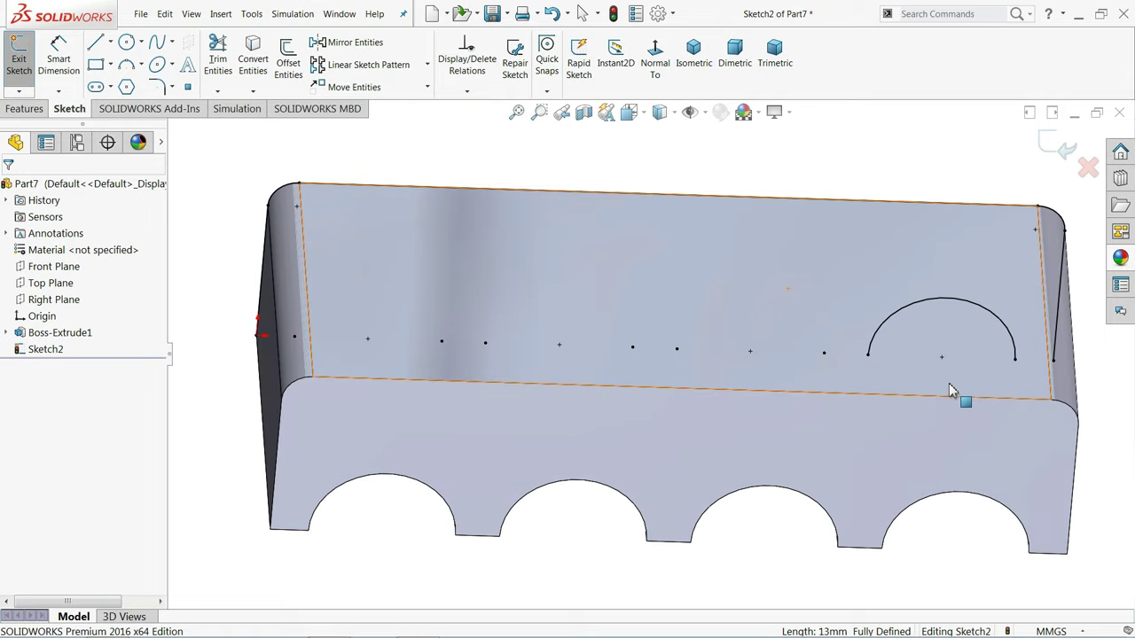
scroll(962, 372, "down", 3)
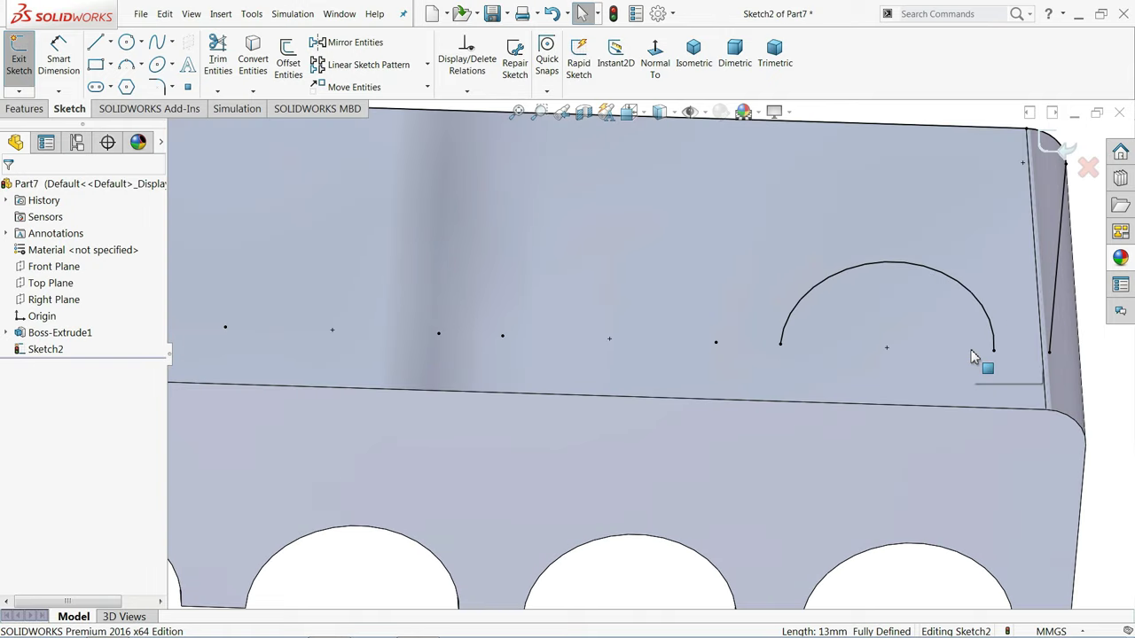
left_click(903, 265)
key("Delete")
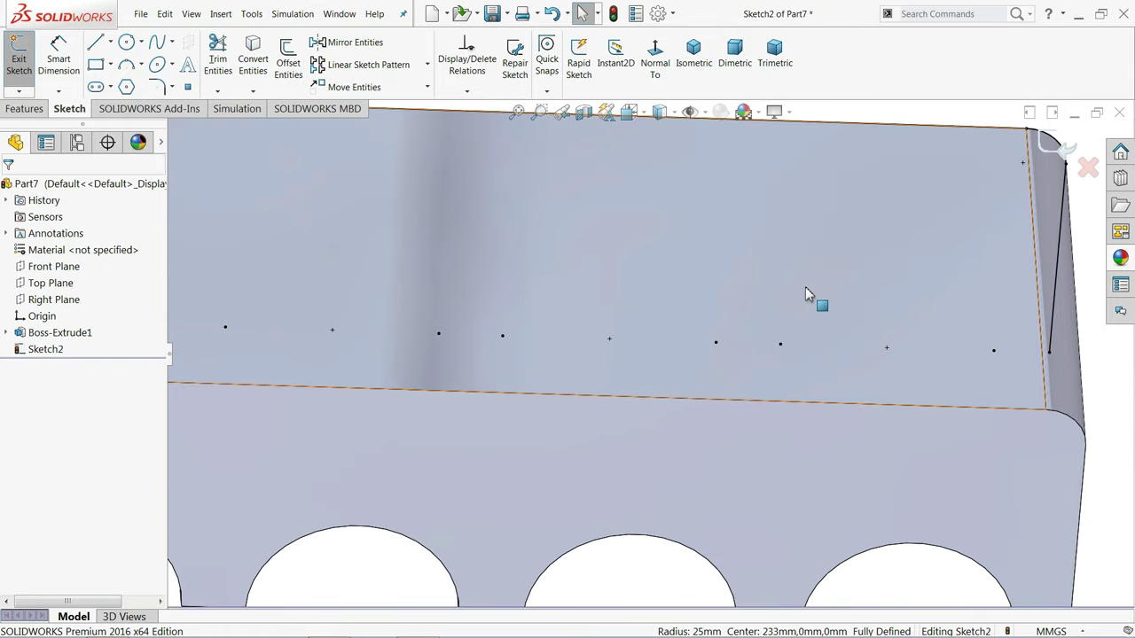
- Offset the remaining outer outline chain 4 mm outward, capping its open ends with lines
scroll(775, 324, "up", 1)
scroll(775, 323, "up", 3)
middle_click_drag(775, 324, 625, 396)
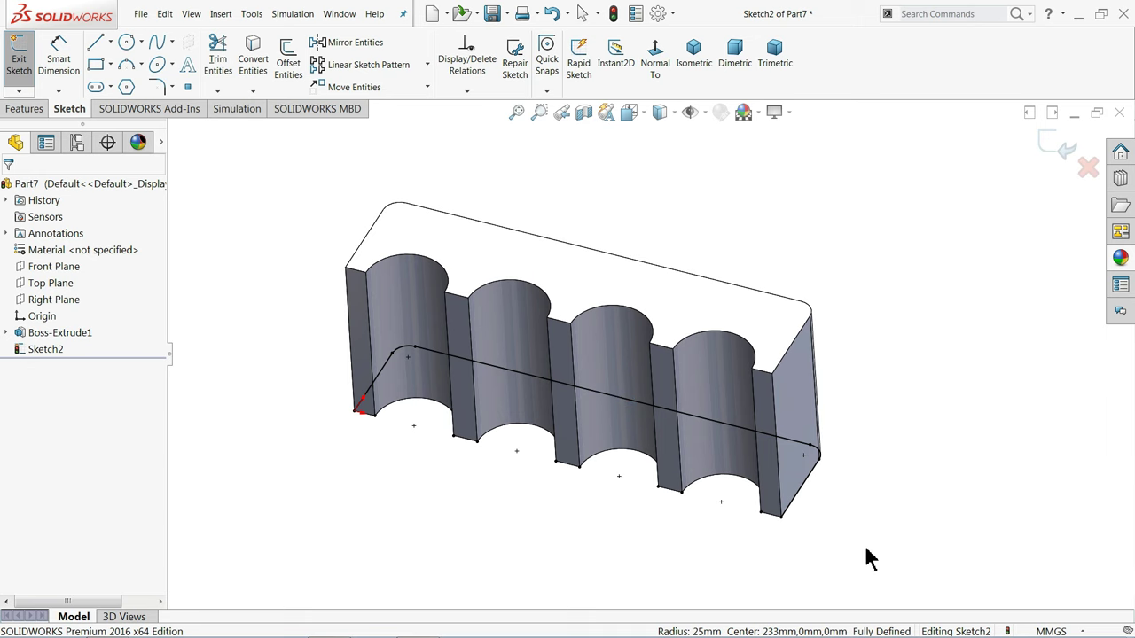
scroll(845, 485, "down", 3)
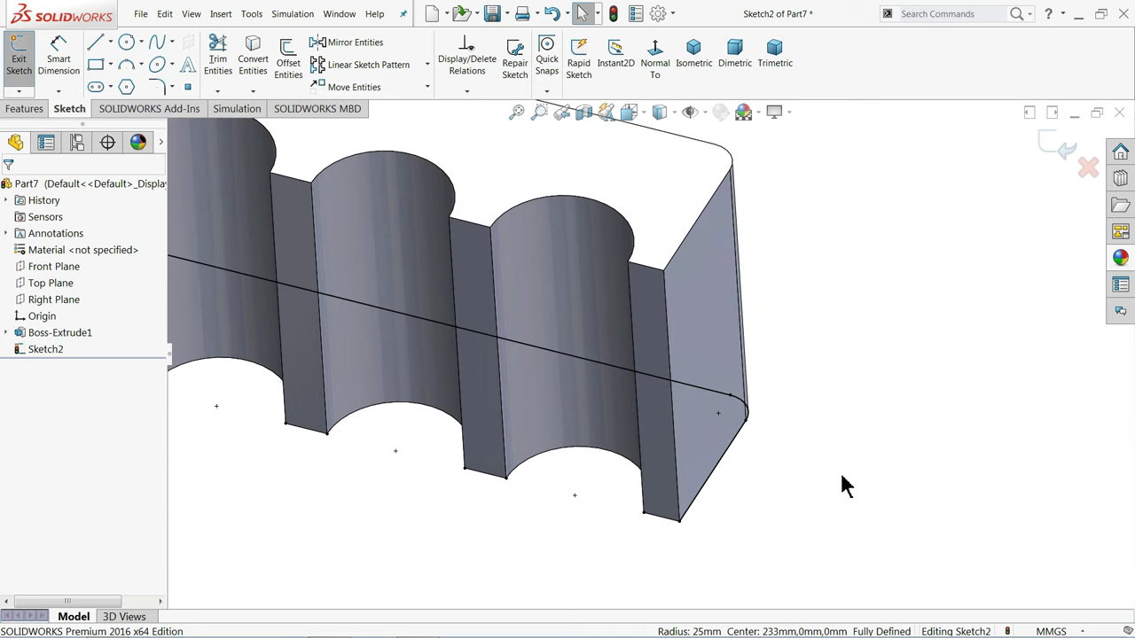
left_click(286, 64)
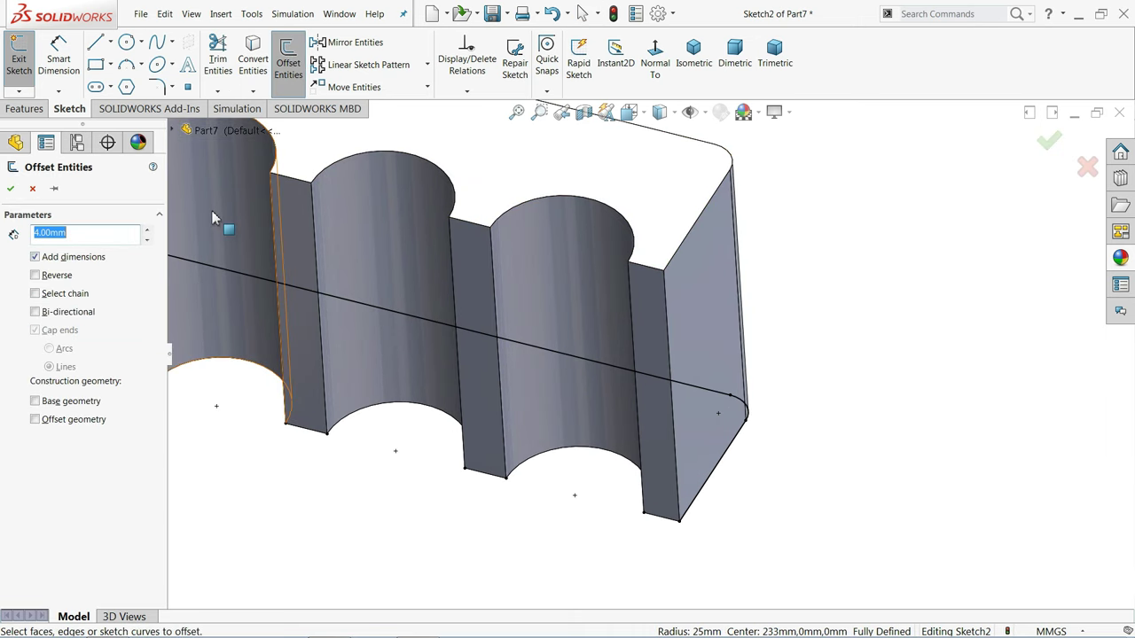
left_click(725, 468)
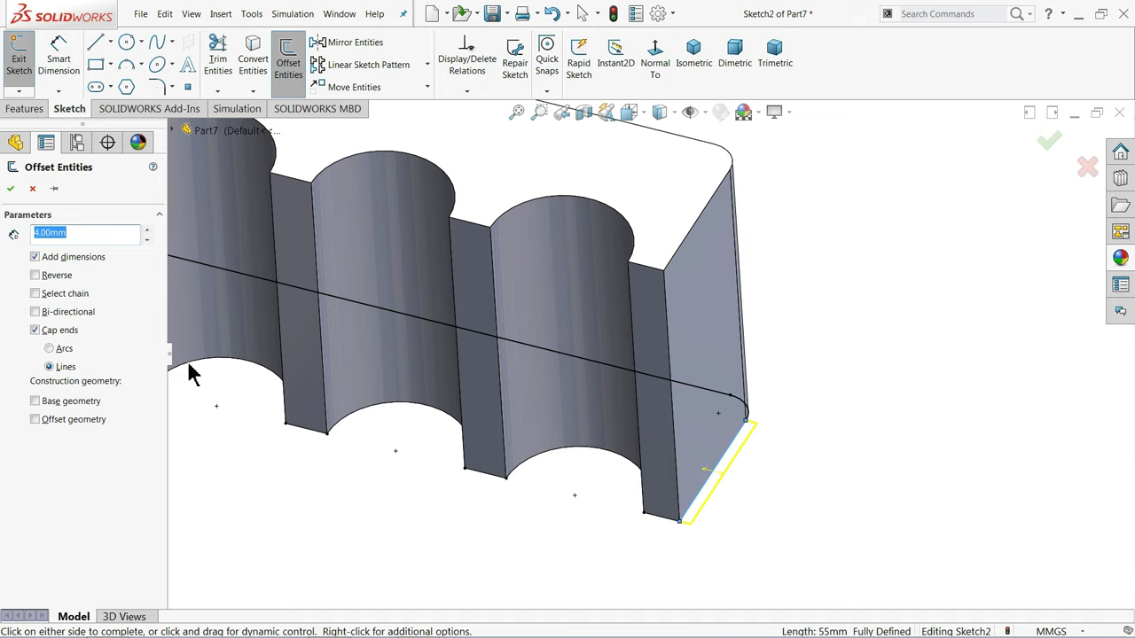
left_click(35, 294)
scroll(657, 443, "up", 3)
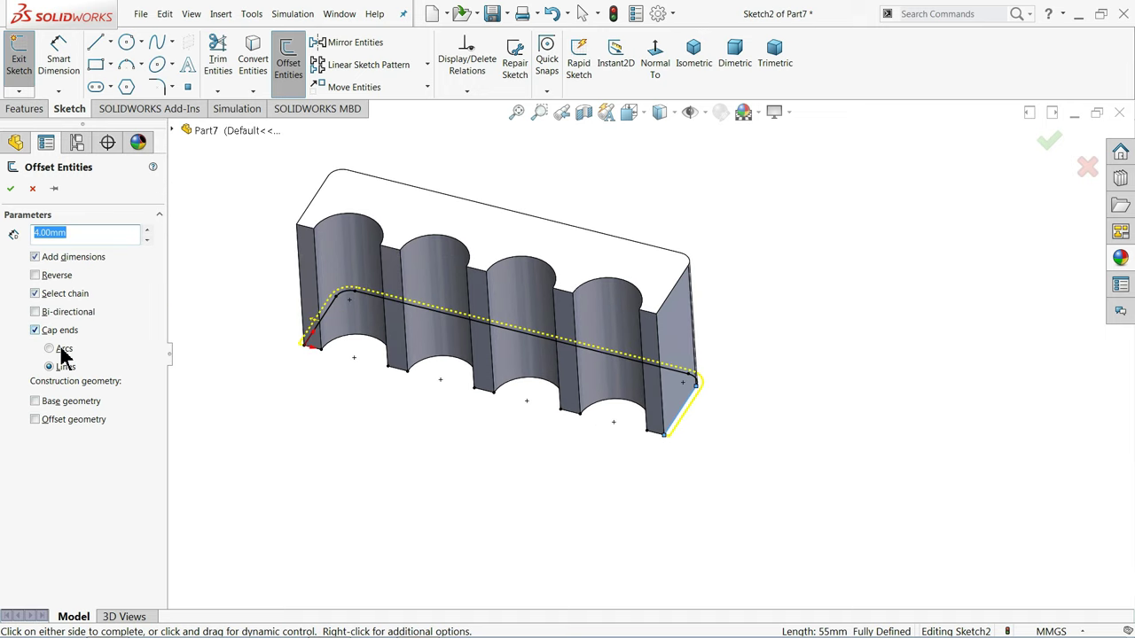
scroll(700, 435, "down", 5)
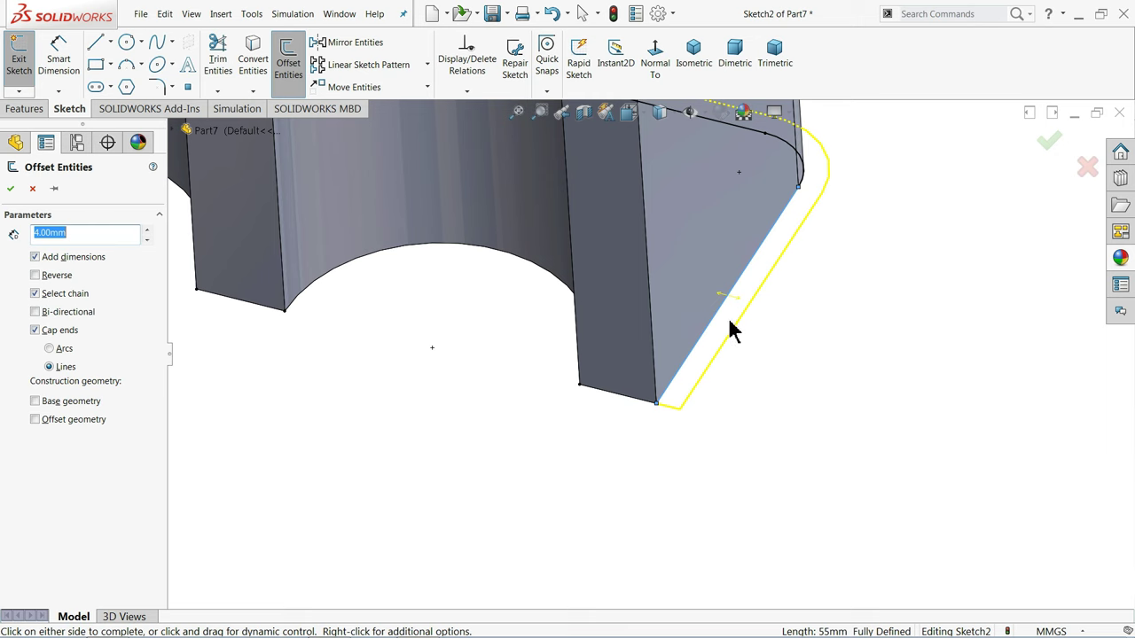
left_click(11, 188)
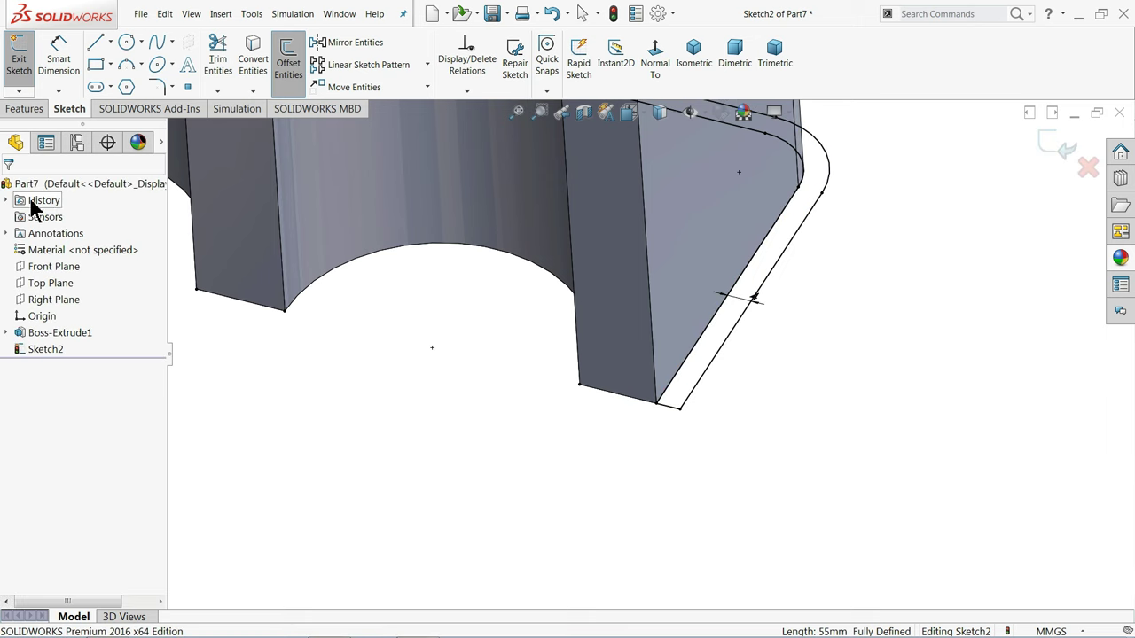
- Extrude the 4 mm wide outline strip as a blind boss 3 mm deep, merged with the block
scroll(768, 358, "up", 5)
scroll(408, 275, "down", 5)
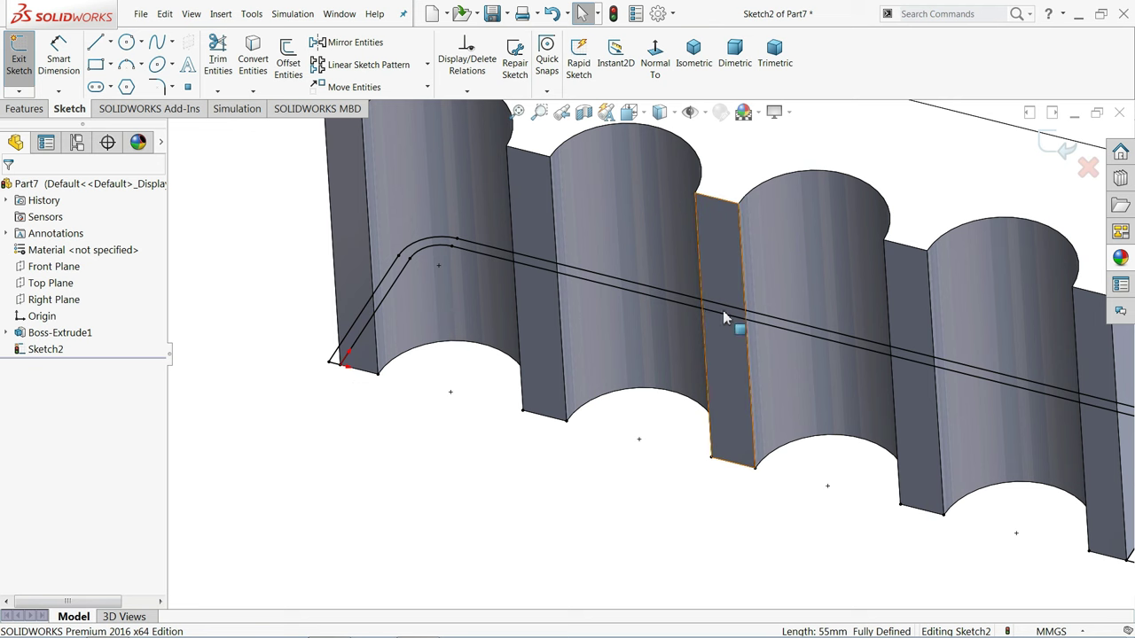
left_click(24, 109)
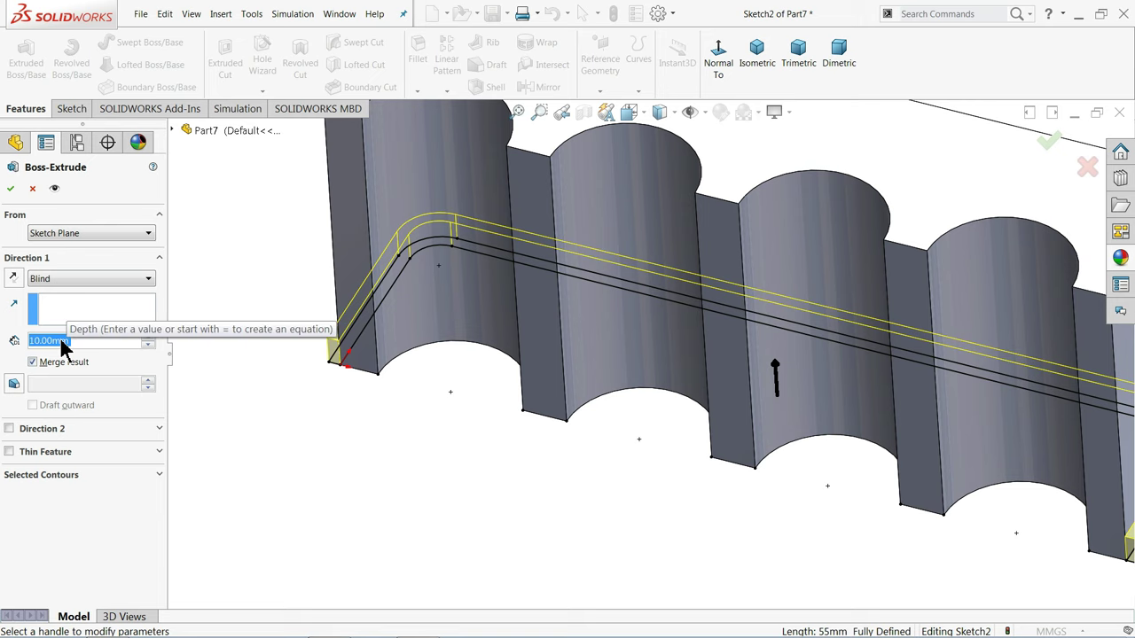
type("3")
scroll(373, 367, "up", 5)
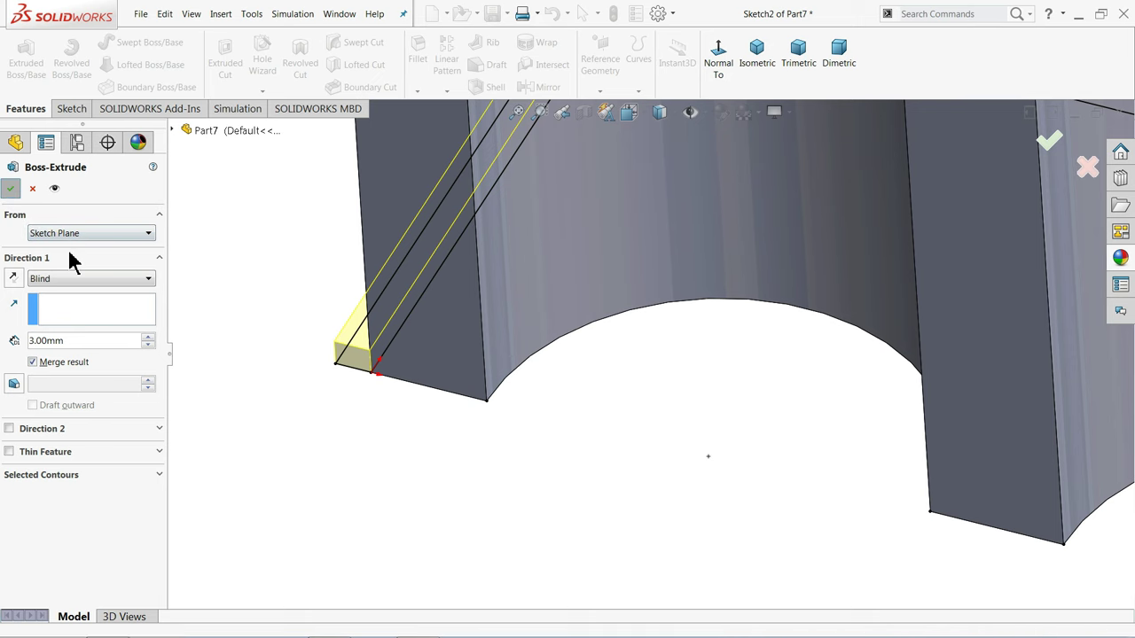
left_click(1049, 140)
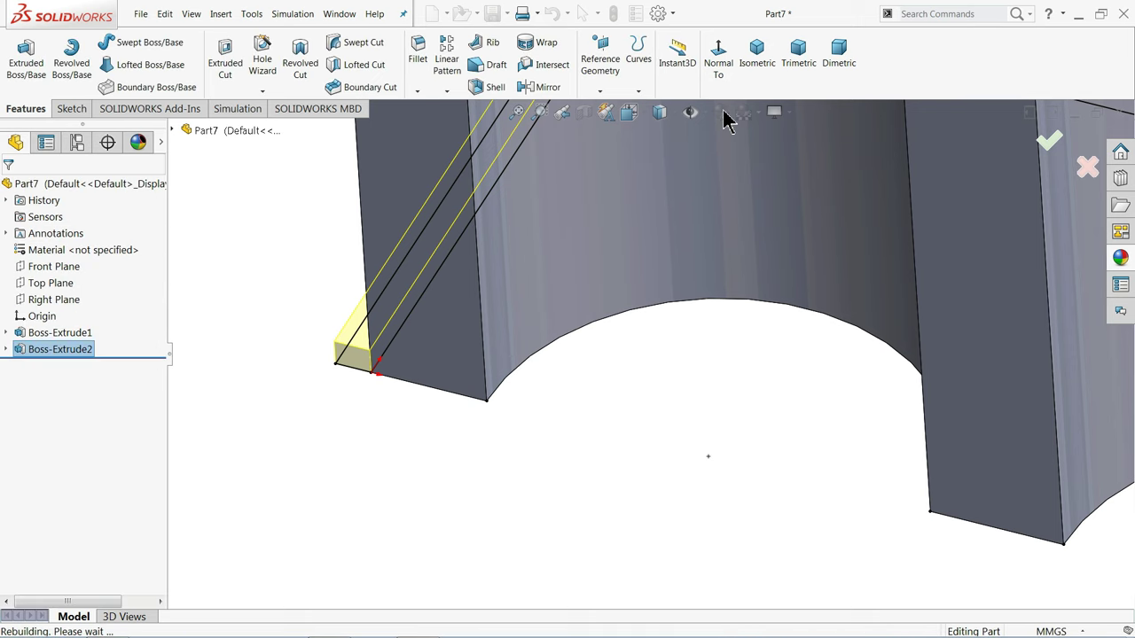
- Apply the sandblasted steel appearance to the whole part, viewed in trimetric orientation
left_click(756, 64)
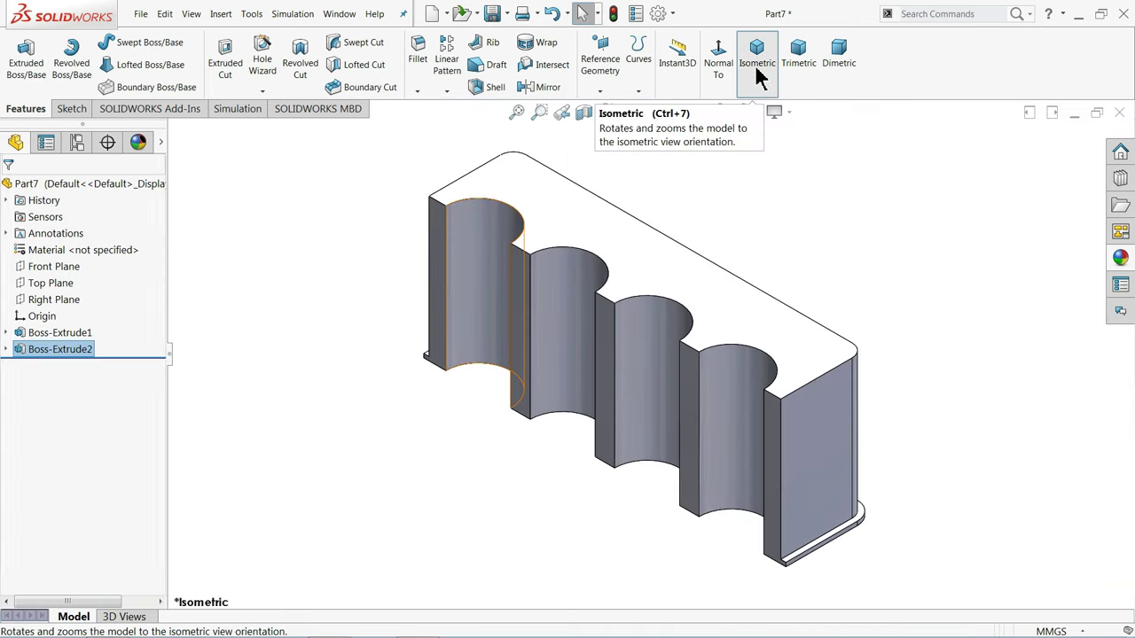
left_click(801, 82)
scroll(924, 479, "down", 2)
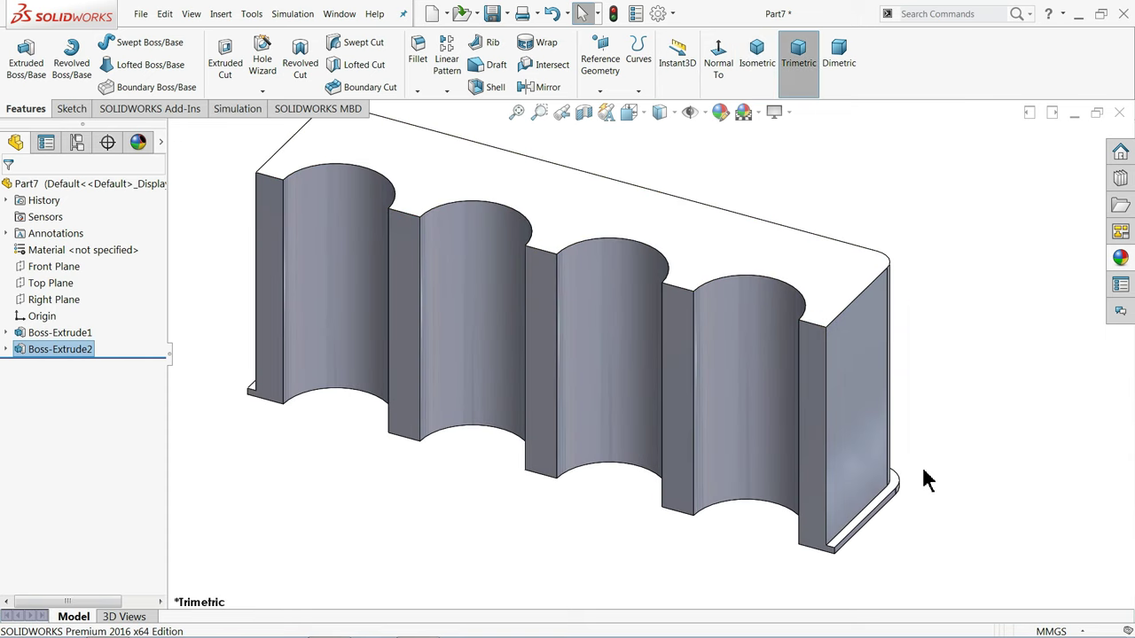
left_click(99, 185)
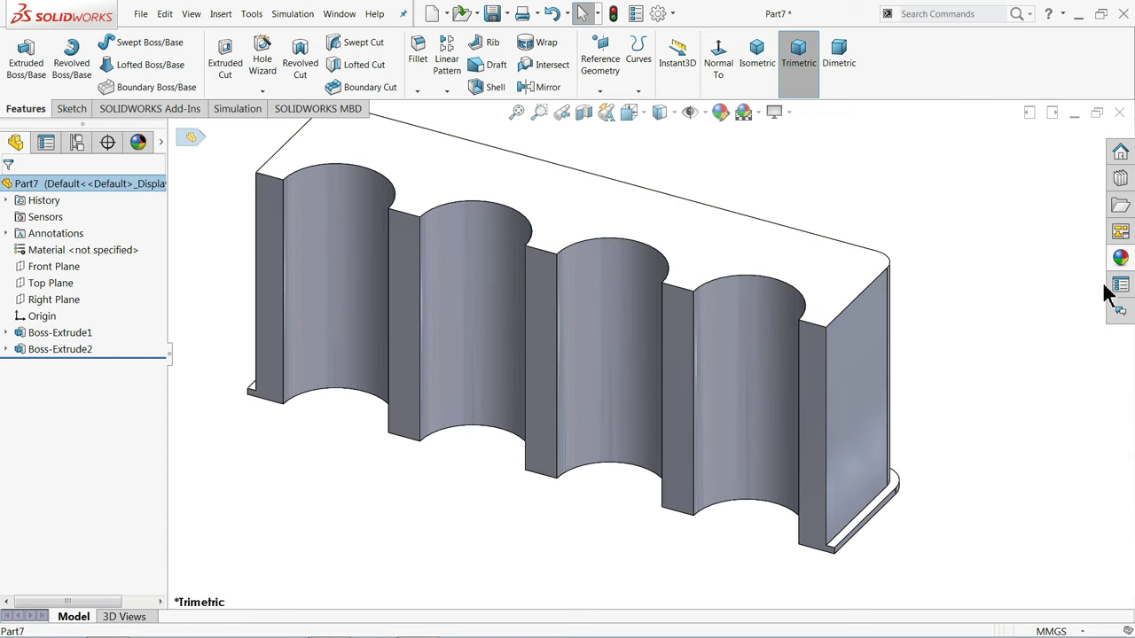
left_click(1121, 258)
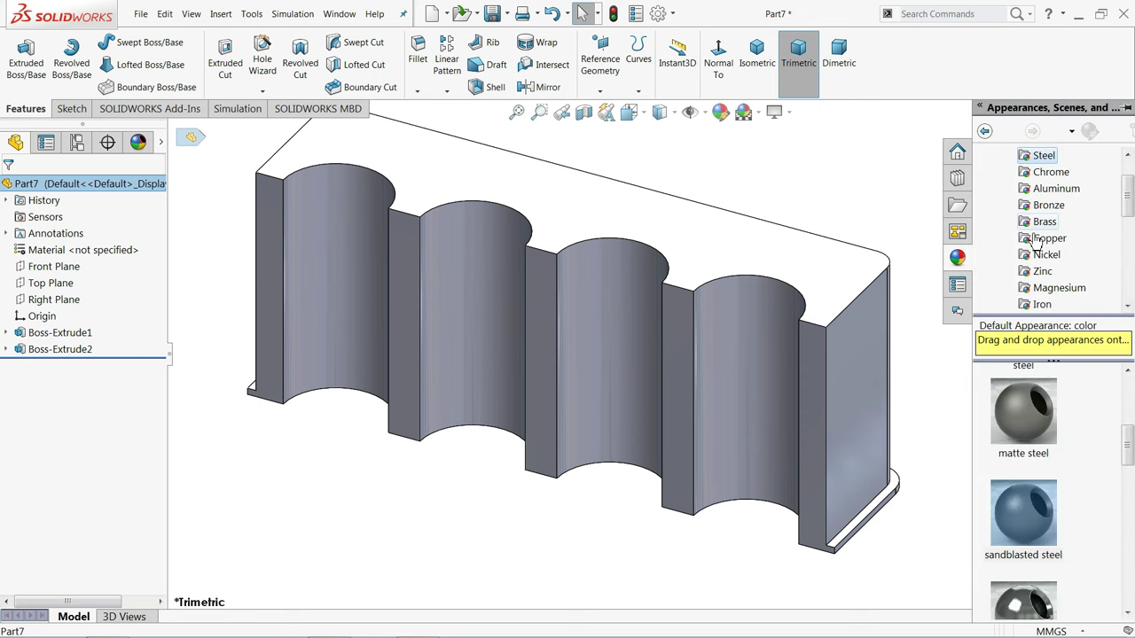
double_click(1019, 532)
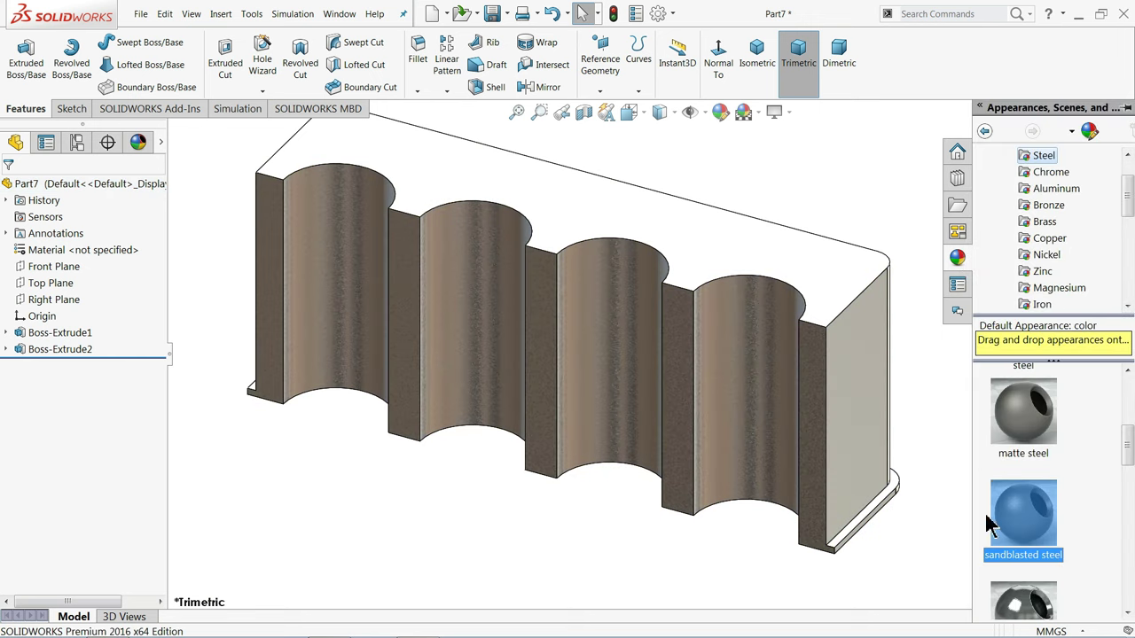
- Set up a linear pattern along the block's vertical corner edge with 7 mm spacing and 15 instances
middle_click_drag(760, 344, 765, 315)
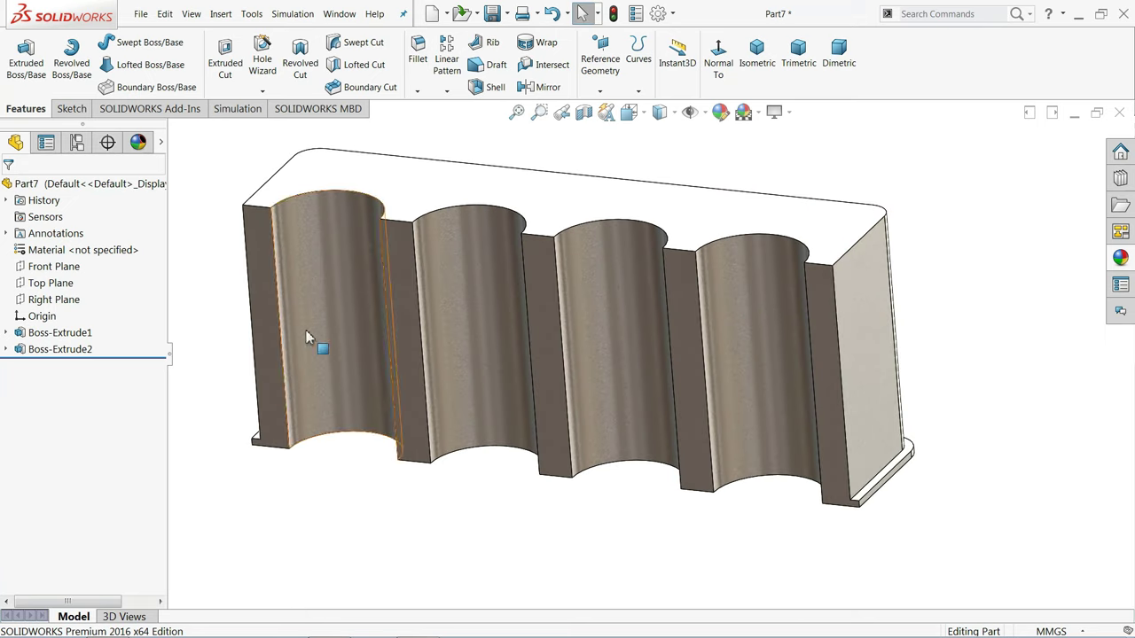
left_click(450, 78)
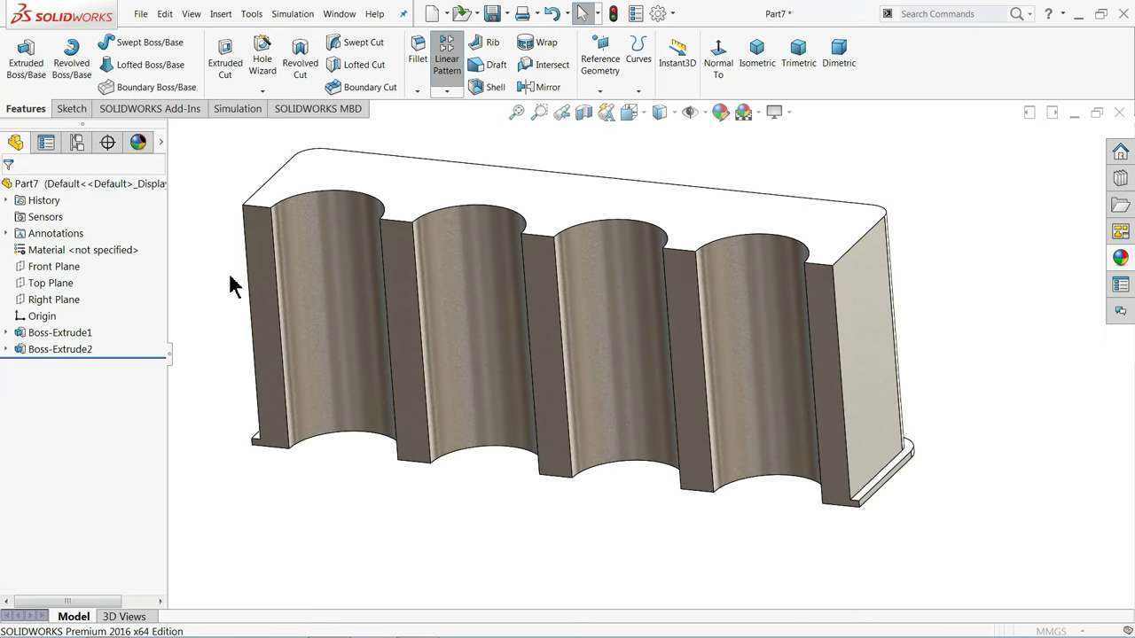
left_click(839, 366)
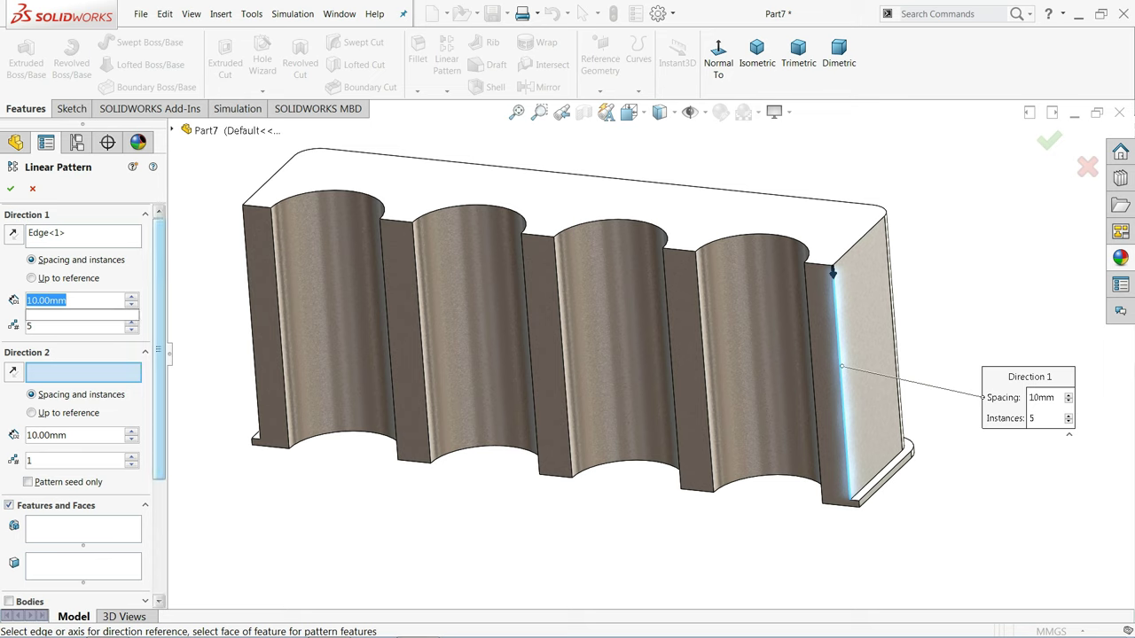
type("7")
key("Return")
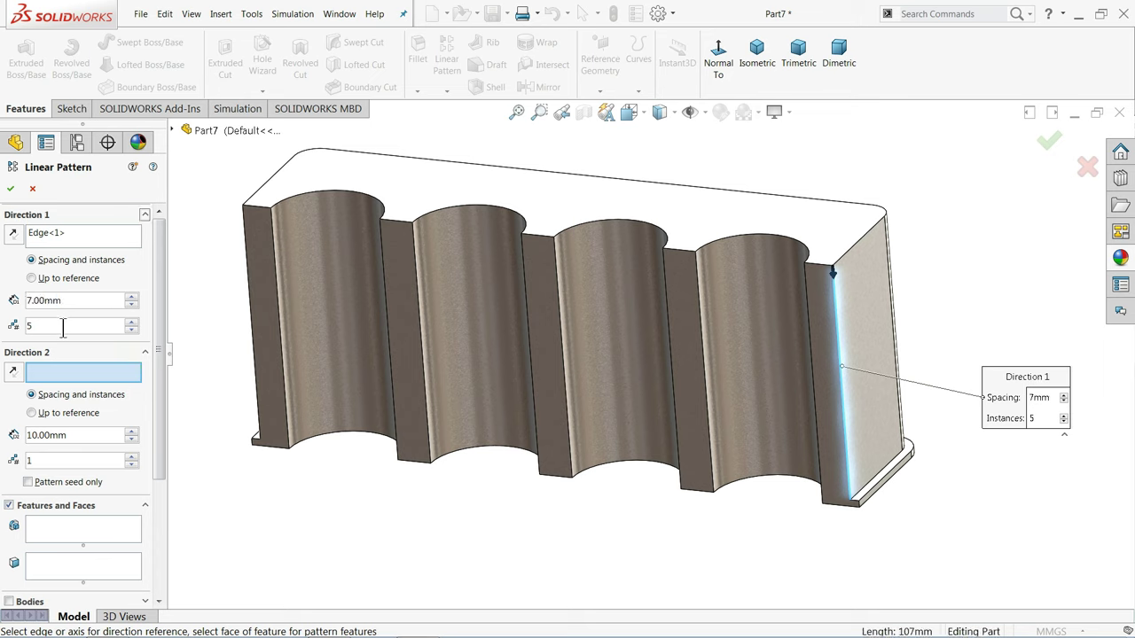
type("15")
key("Return")
- Choose the thin flange extrusion as the feature to pattern, reverse the direction so copies run up the block, and create the pattern
left_click(51, 532)
left_click(873, 501)
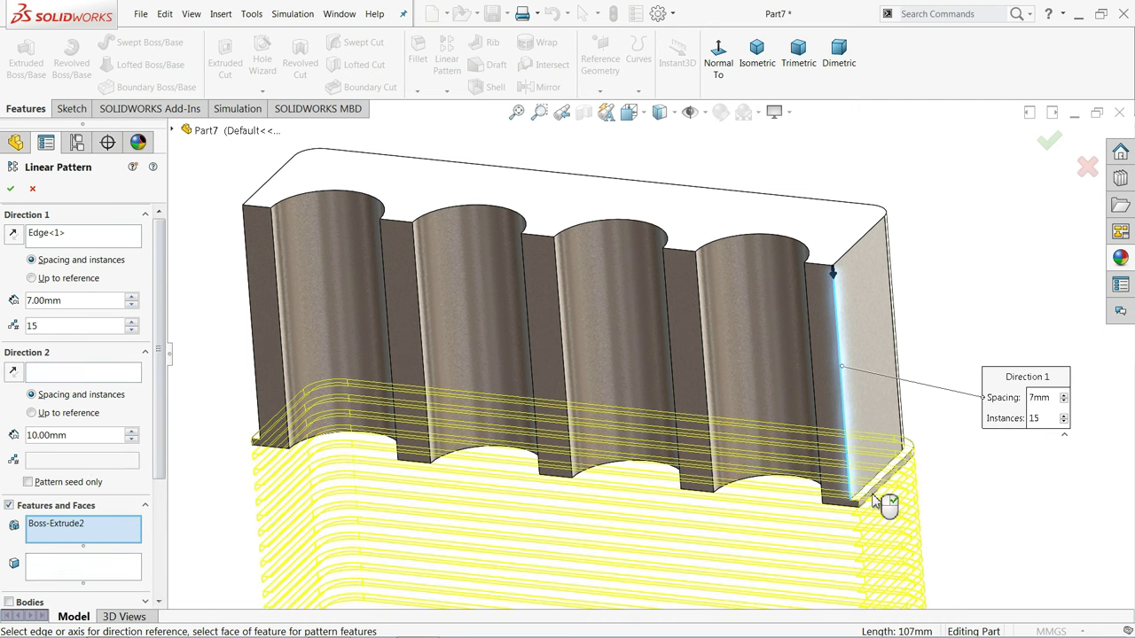
scroll(865, 488, "up", 3)
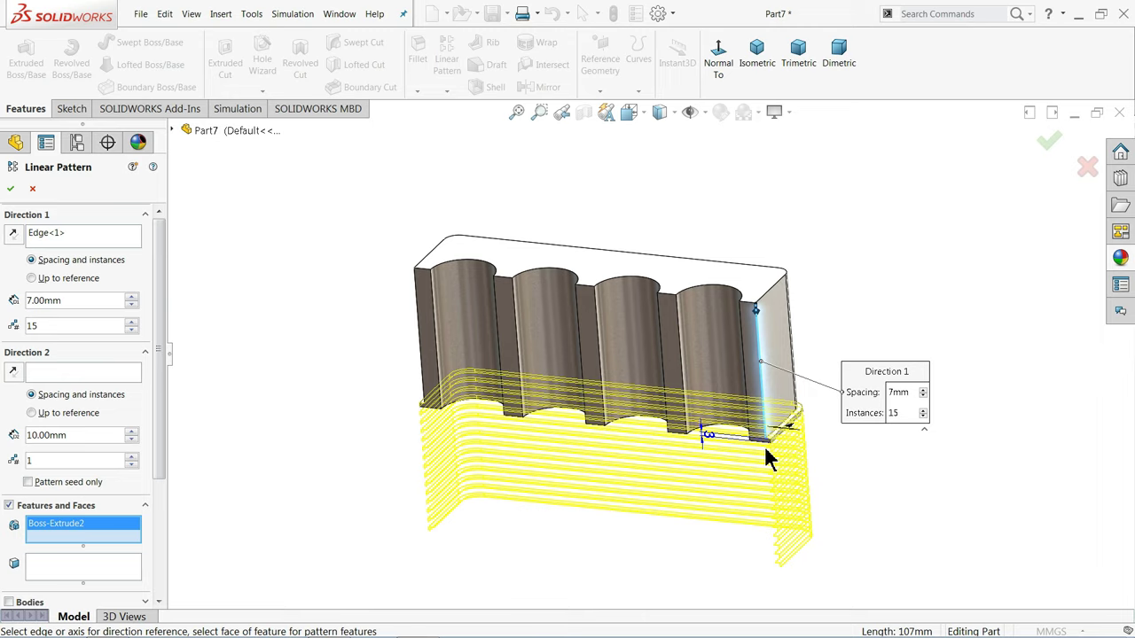
scroll(767, 460, "down", 1)
left_click(15, 233)
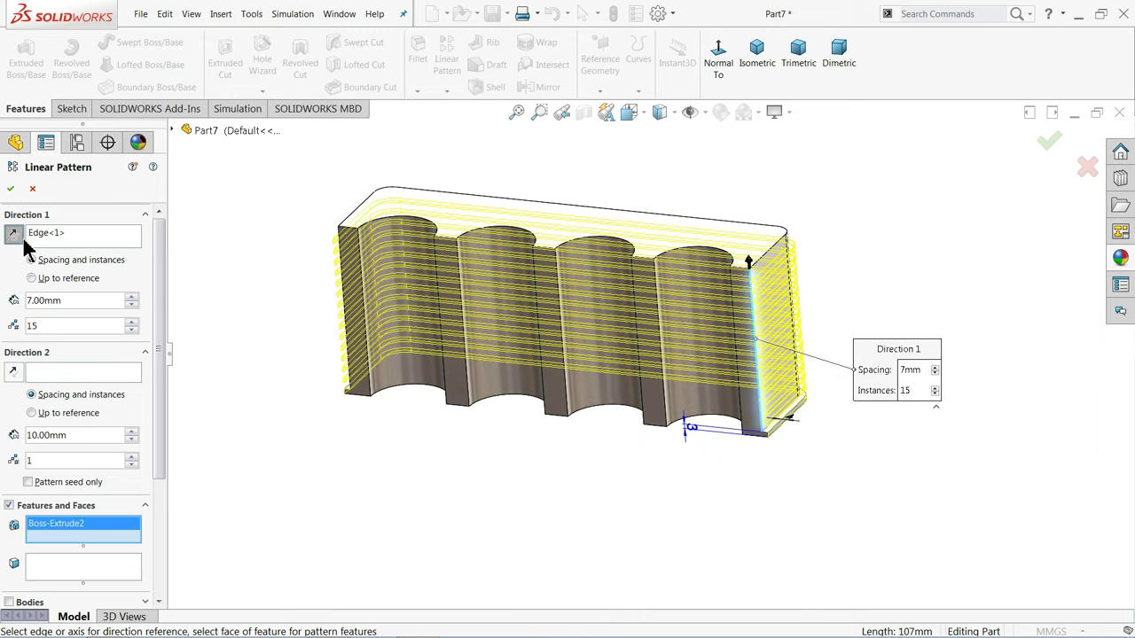
scroll(670, 278, "down", 2)
middle_click_drag(790, 261, 831, 261)
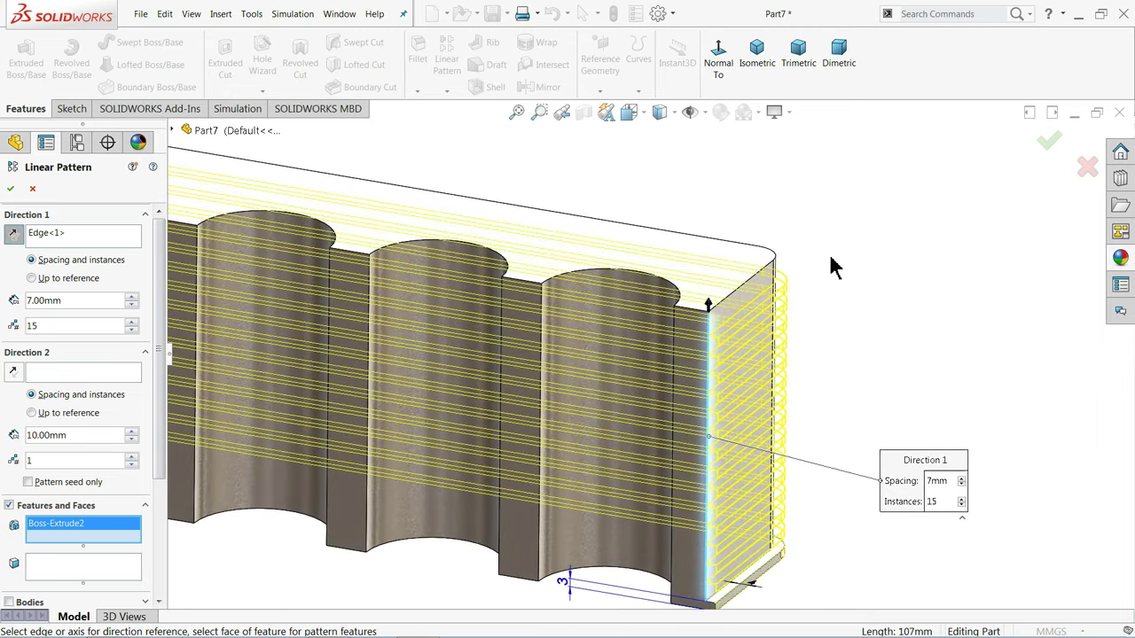
left_click(11, 190)
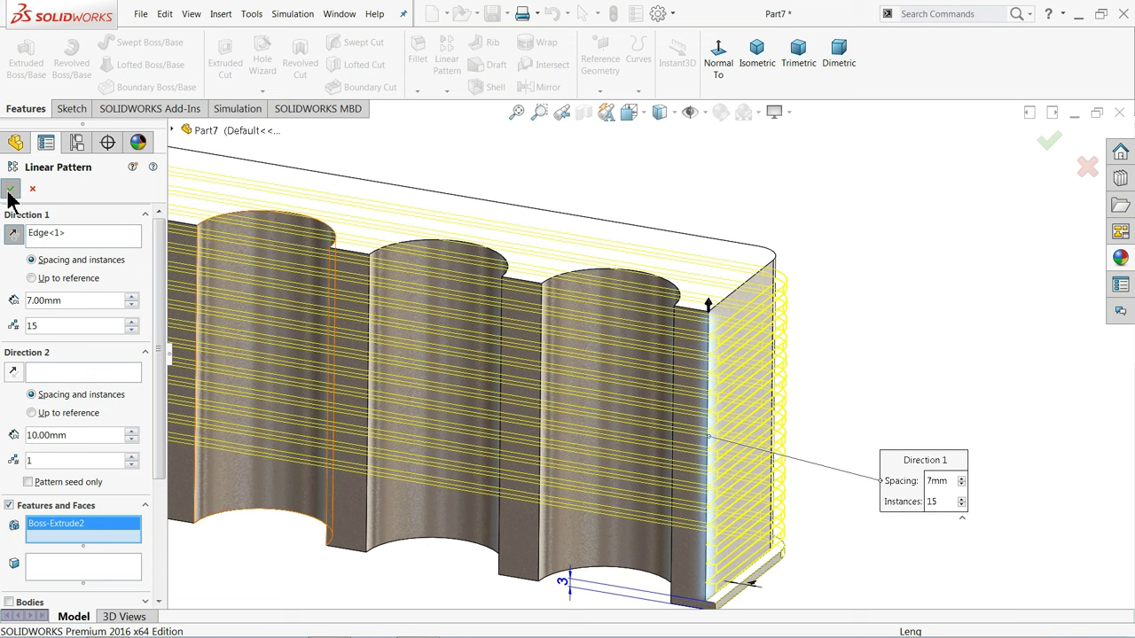
scroll(624, 274, "up", 2)
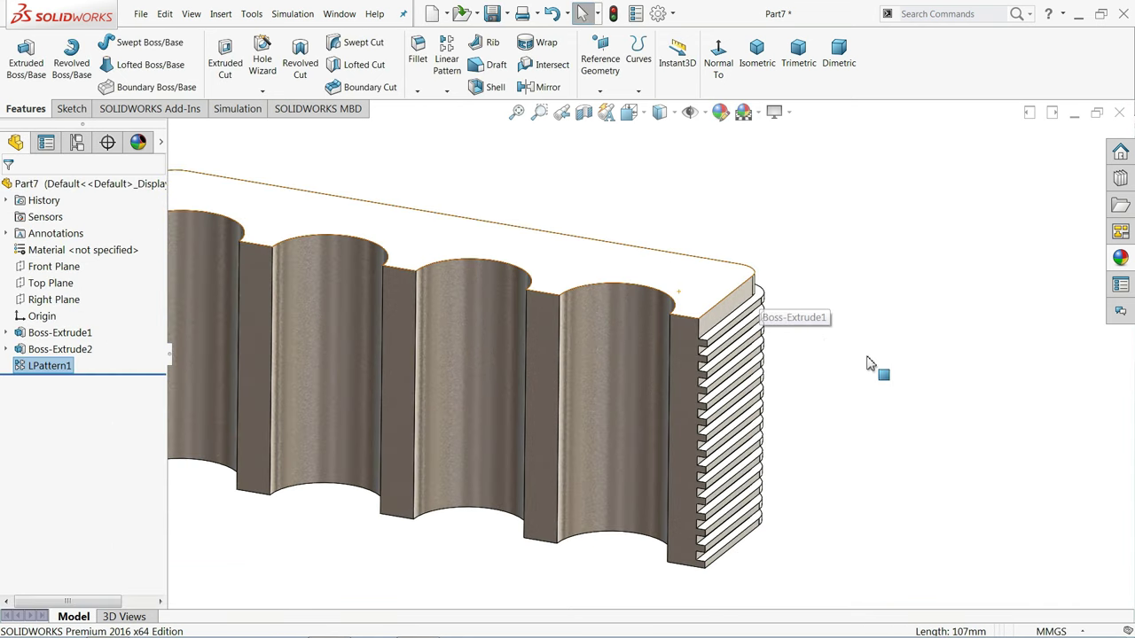
middle_click_drag(880, 371, 859, 440)
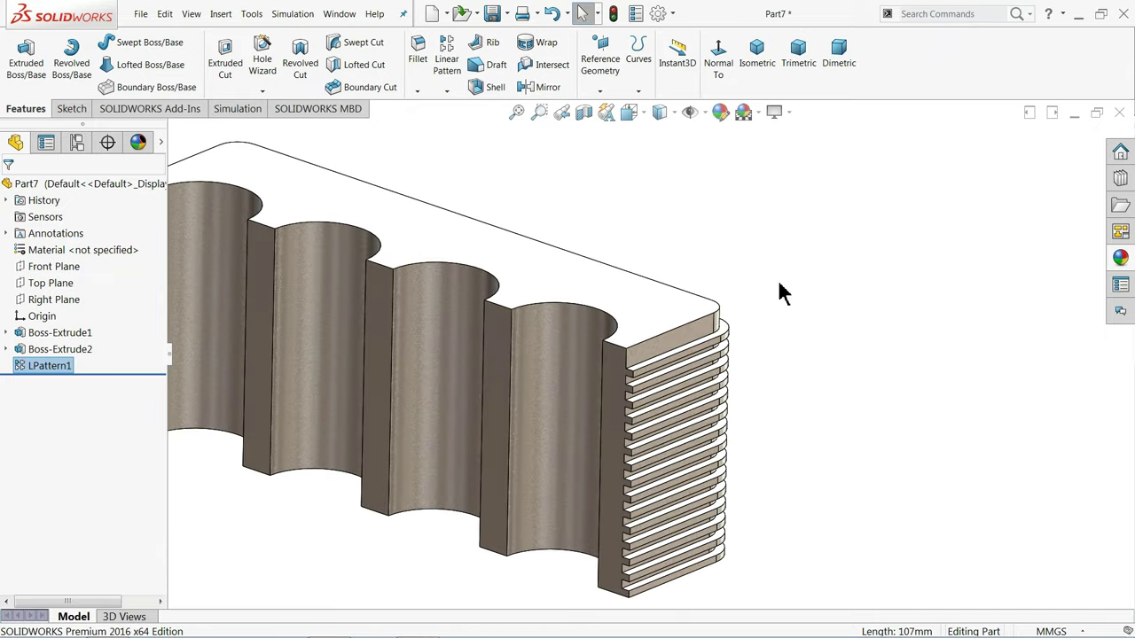
- Save the part in the Desktop's Engine folder as 5.Upper Block
left_click(794, 64)
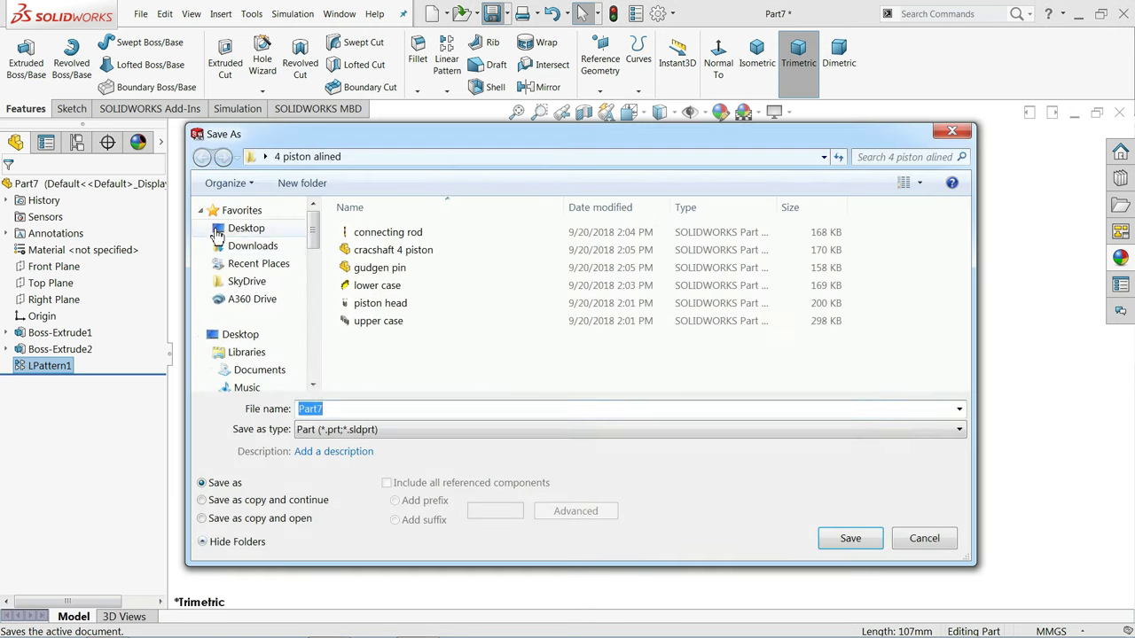
left_click(247, 228)
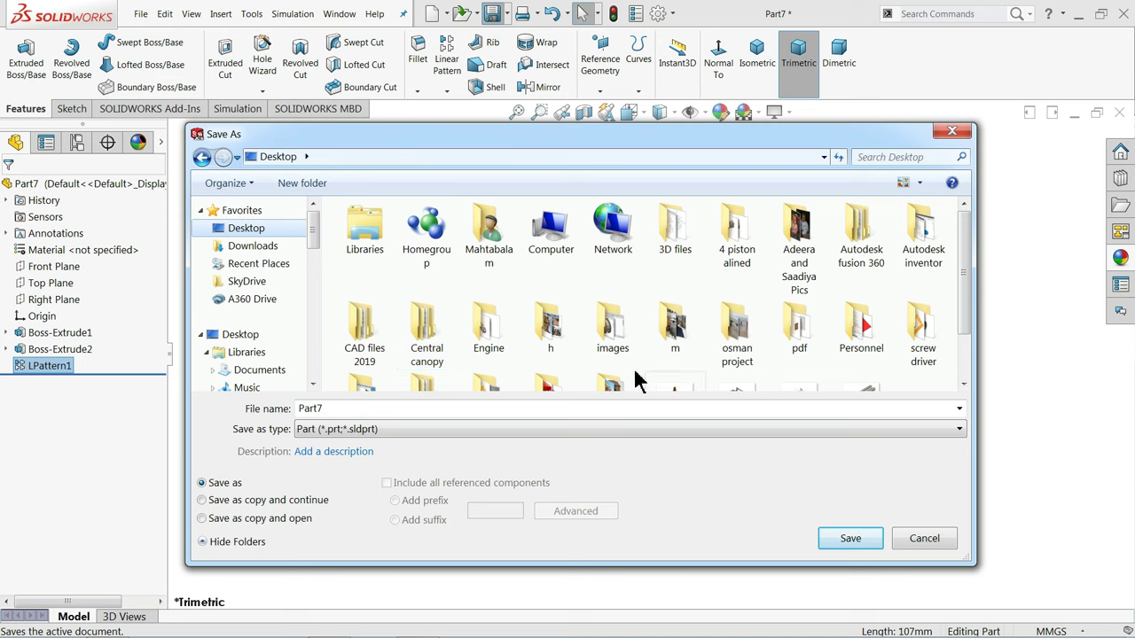
double_click(489, 328)
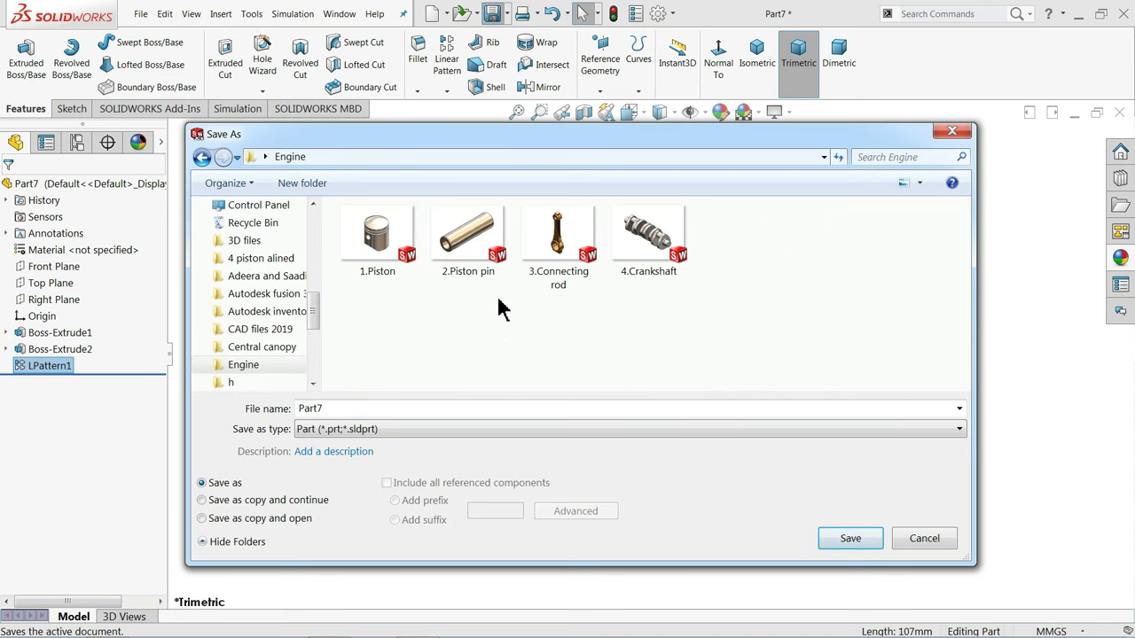
double_click(387, 409)
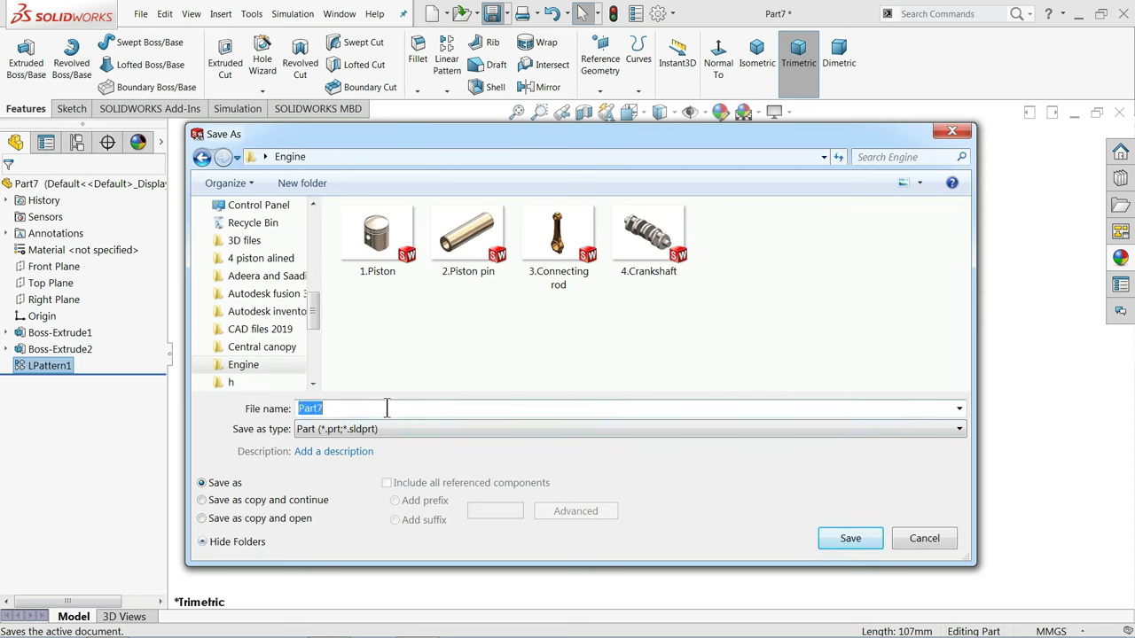
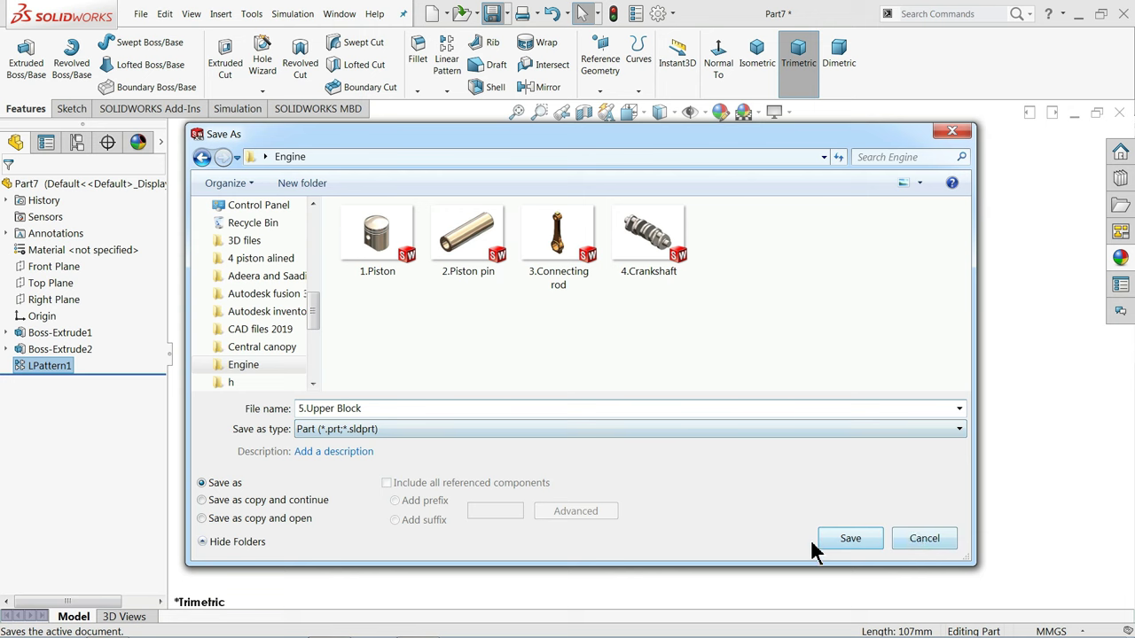
left_click(847, 539)
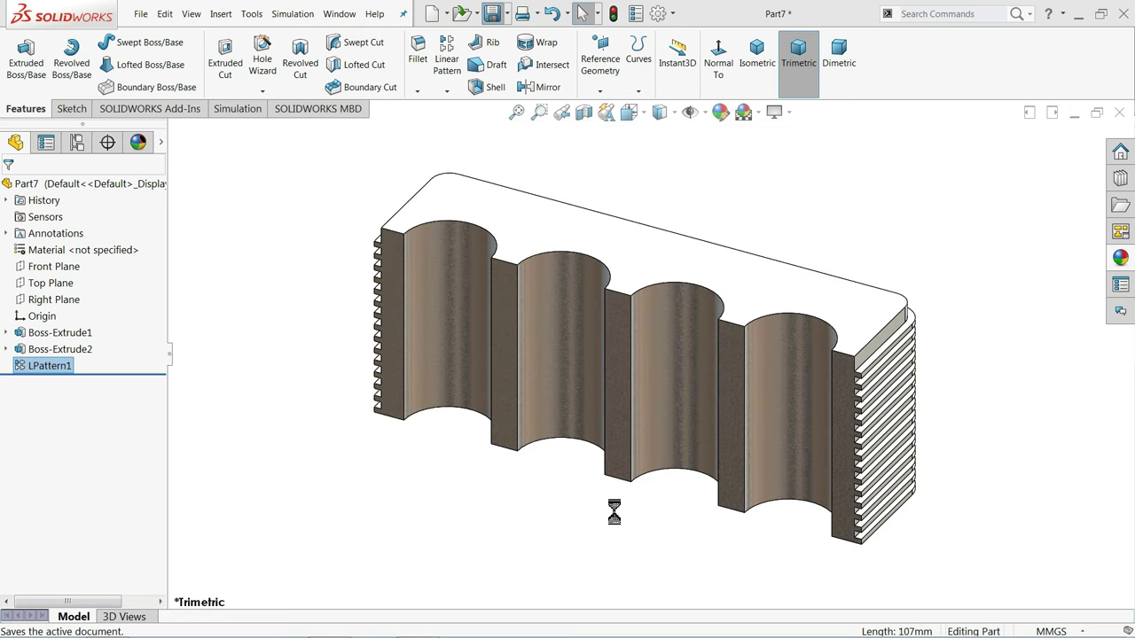
key("f")
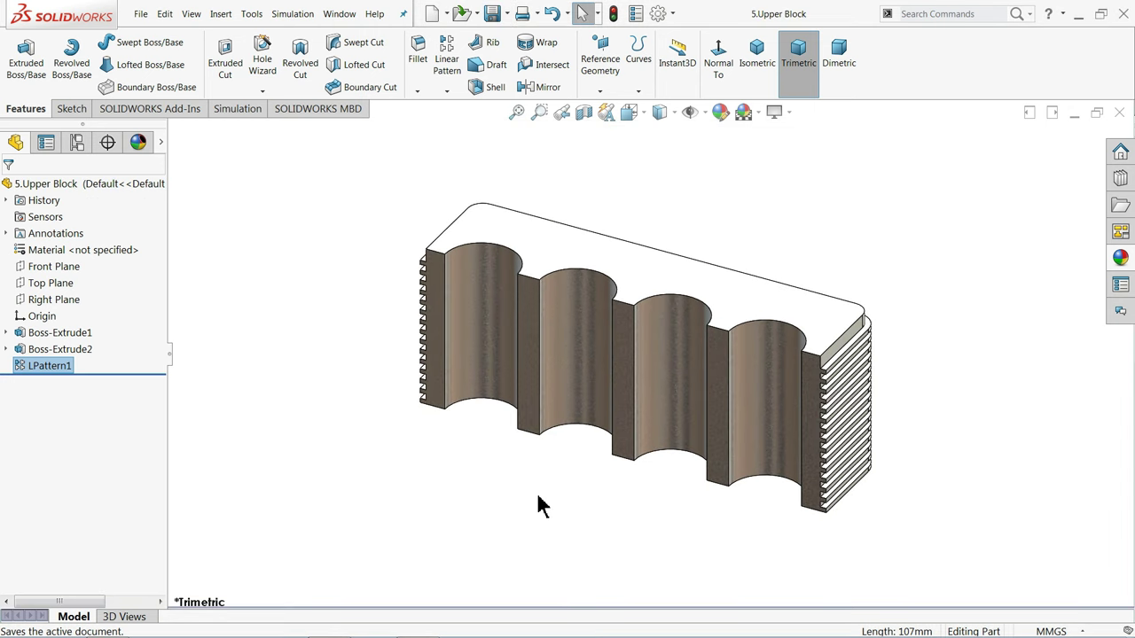
middle_click_drag(488, 466, 495, 443)
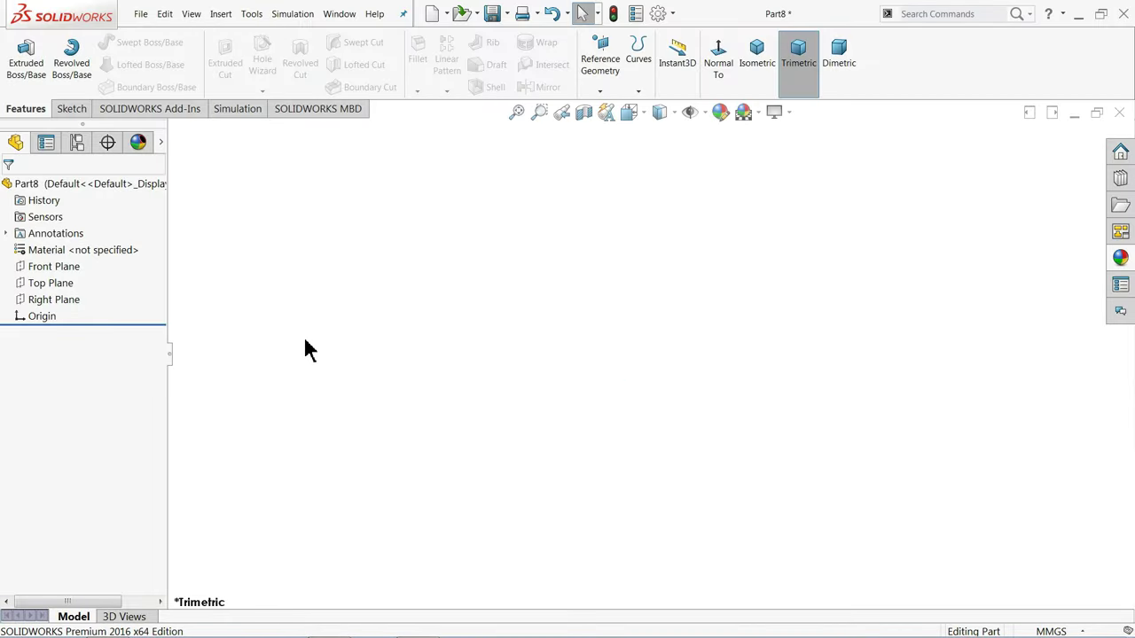
- Sketch two concentric circles centred on the origin on the Front Plane, the outer one with a radius of about 51 mm
left_click(44, 270)
left_click(50, 253)
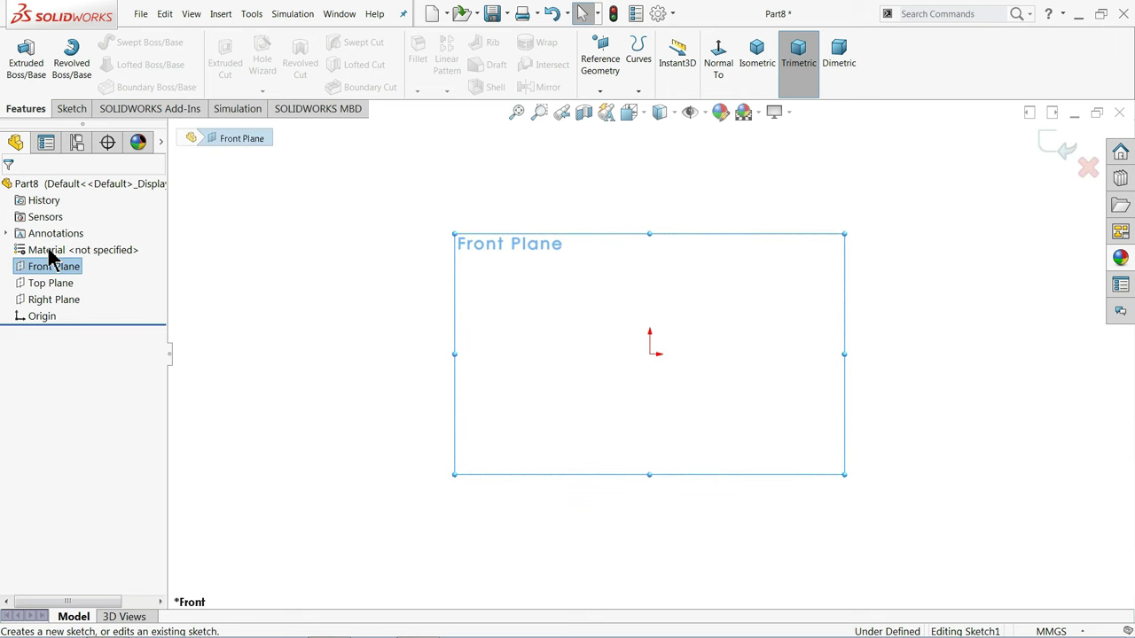
left_click(126, 43)
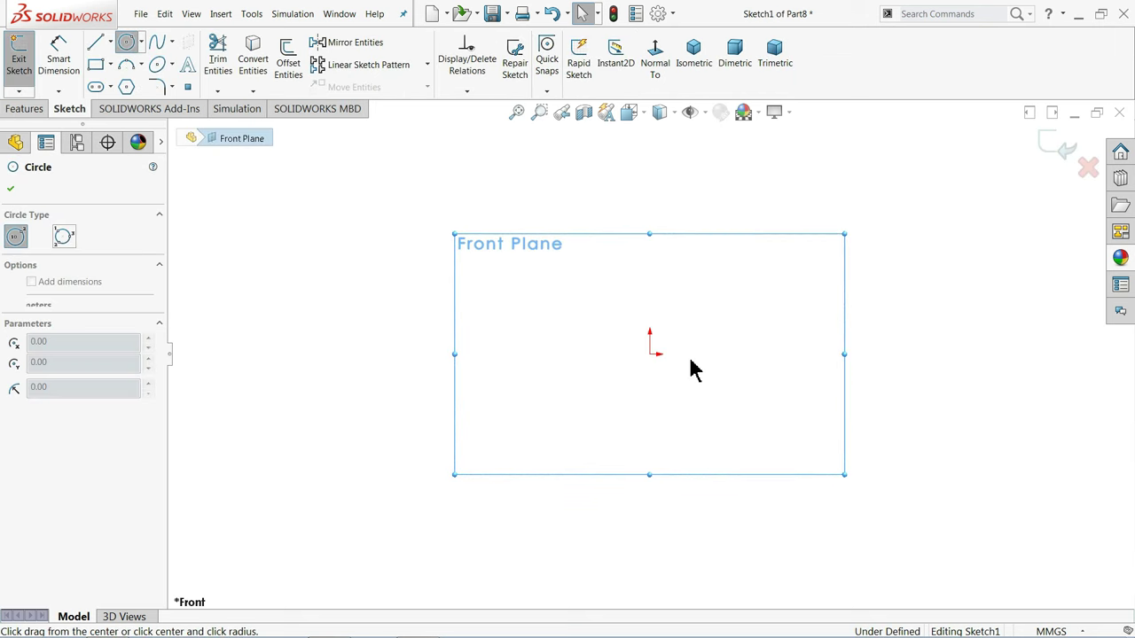
left_click_drag(650, 355, 653, 253)
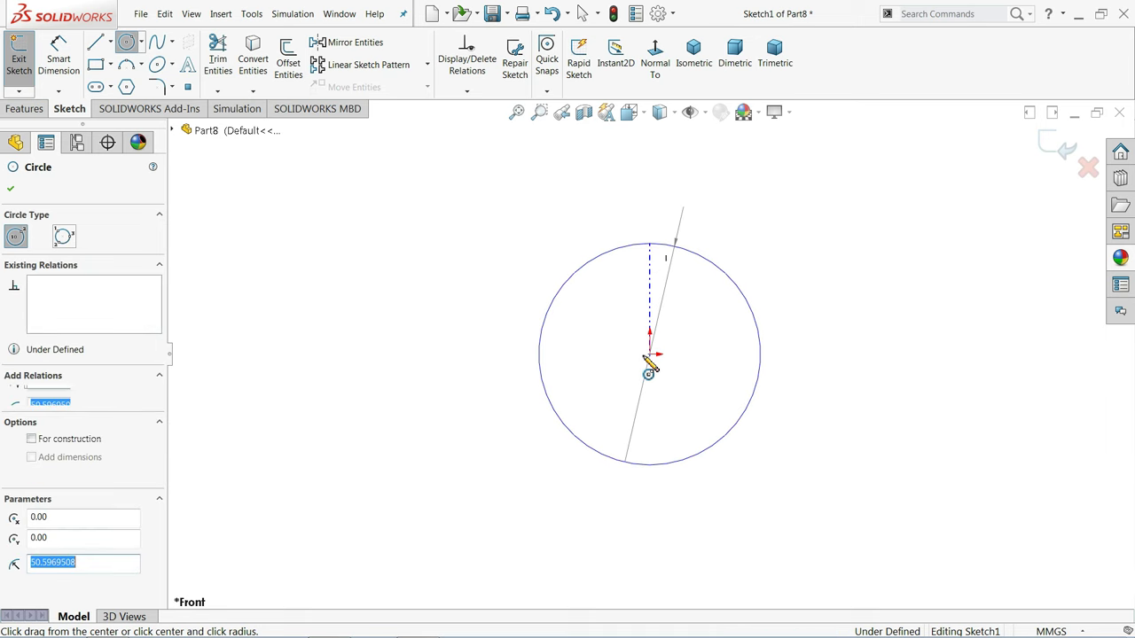
left_click_drag(650, 355, 651, 268)
- Draw a vertical line through the origin between the top and bottom points of the outer circle
left_click(98, 43)
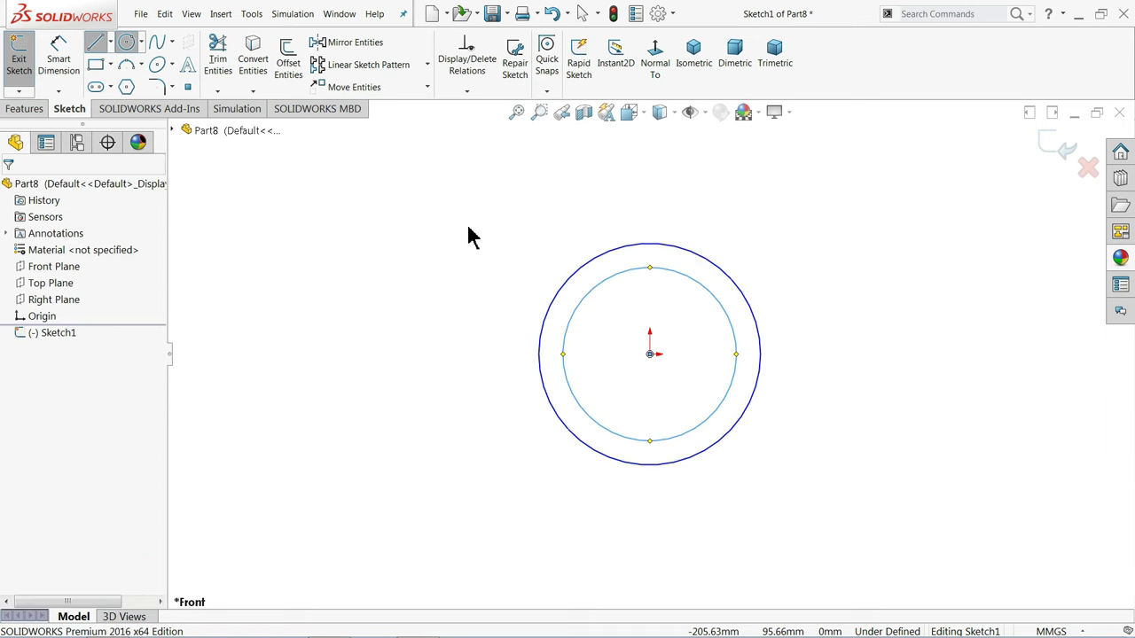
left_click(649, 243)
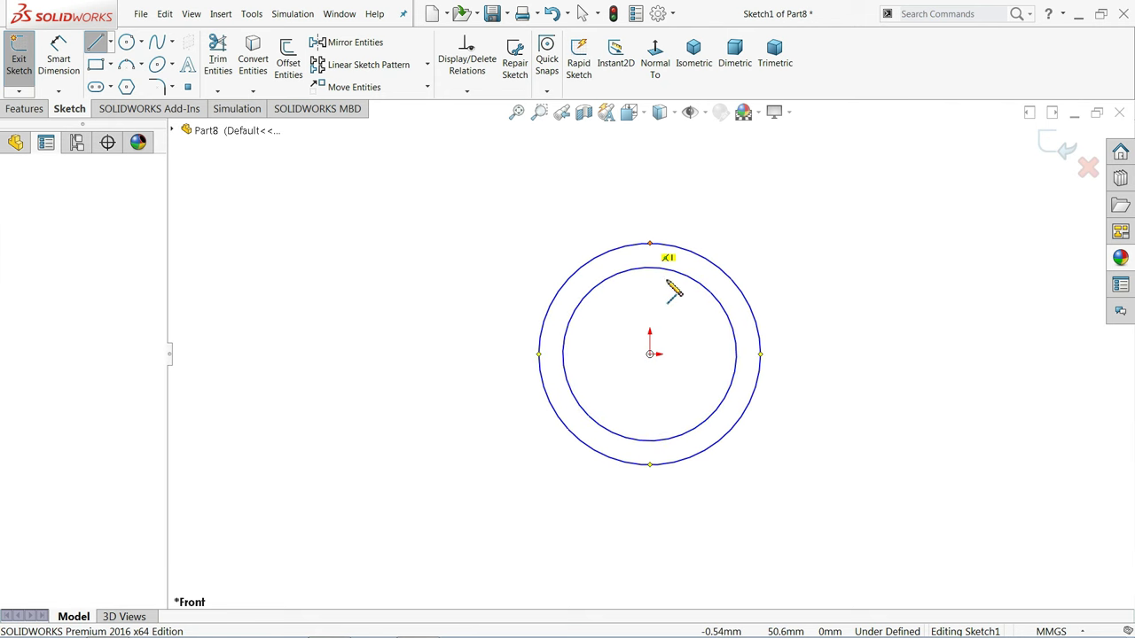
left_click(650, 464)
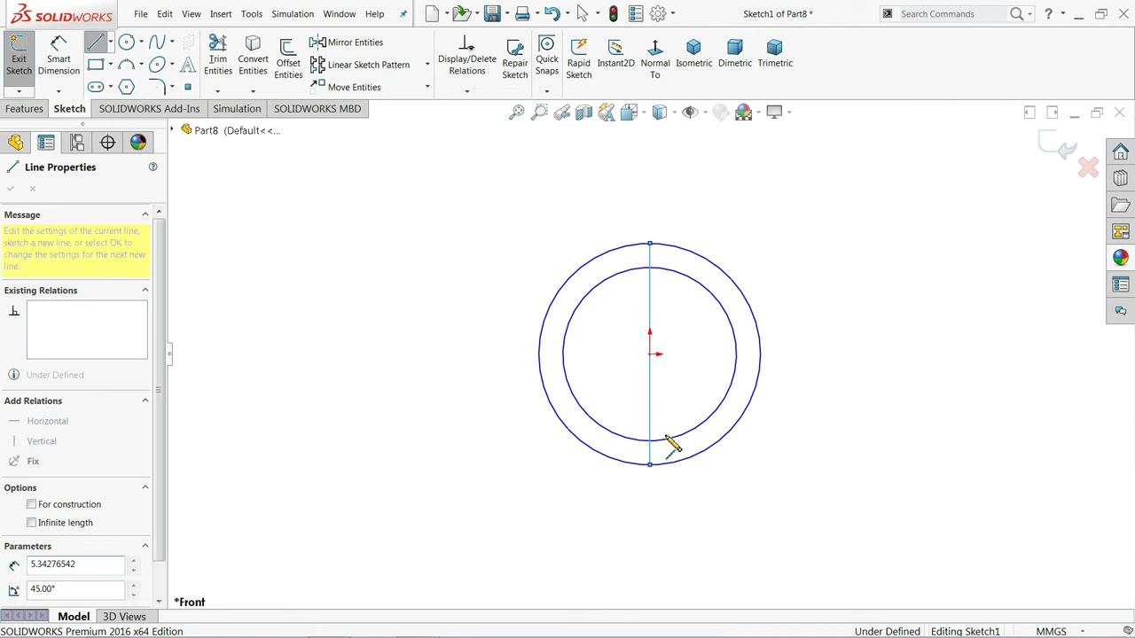
right_click(679, 383)
left_click(718, 393)
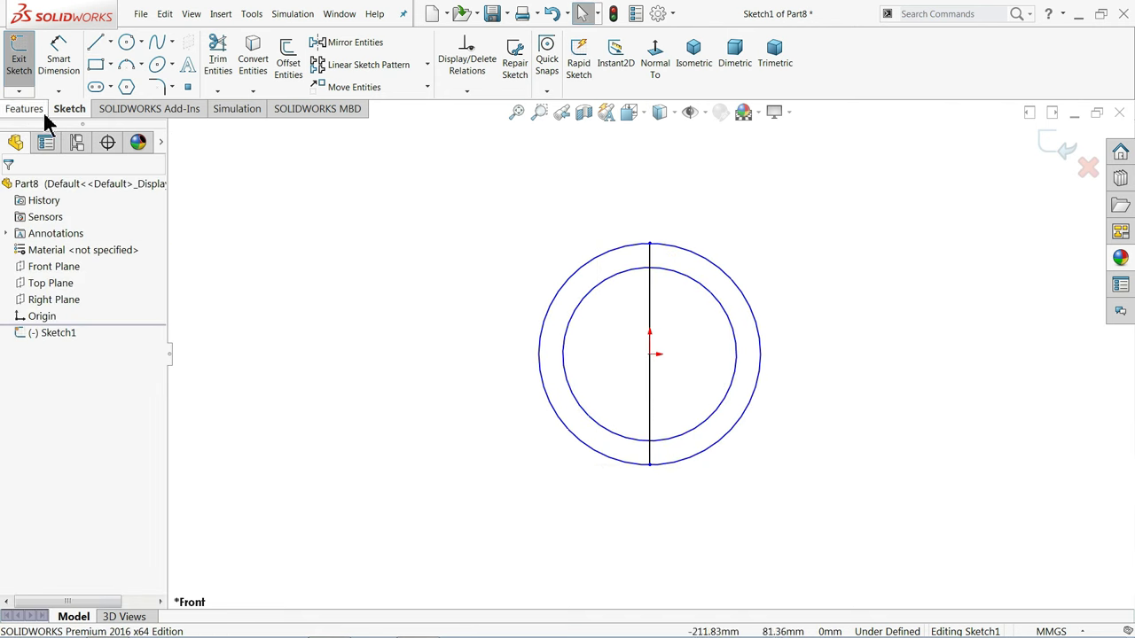
- Dimension the outer circle to a 50 mm diameter and the inner circle to a 34 mm diameter
left_click(56, 62)
left_click(539, 371)
left_click(445, 359)
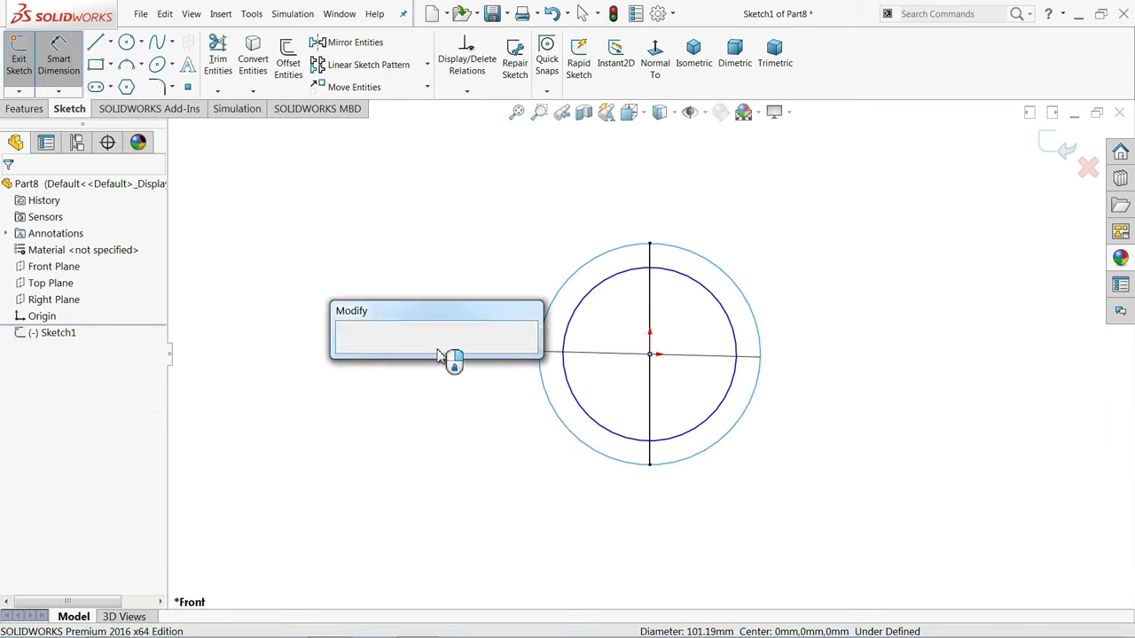
type("50")
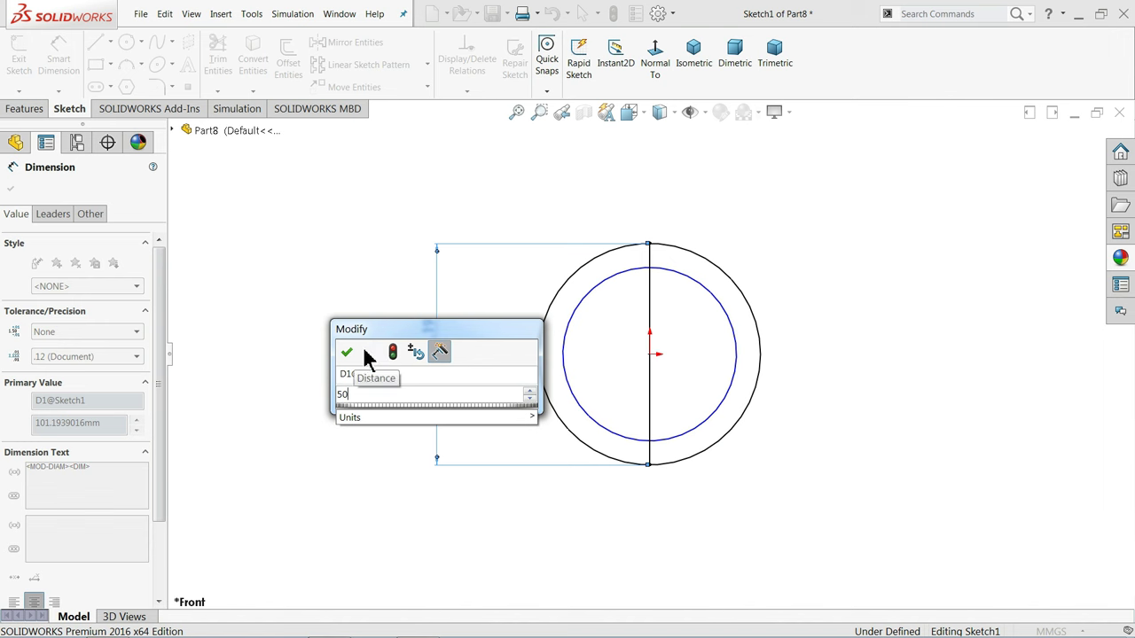
left_click(348, 355)
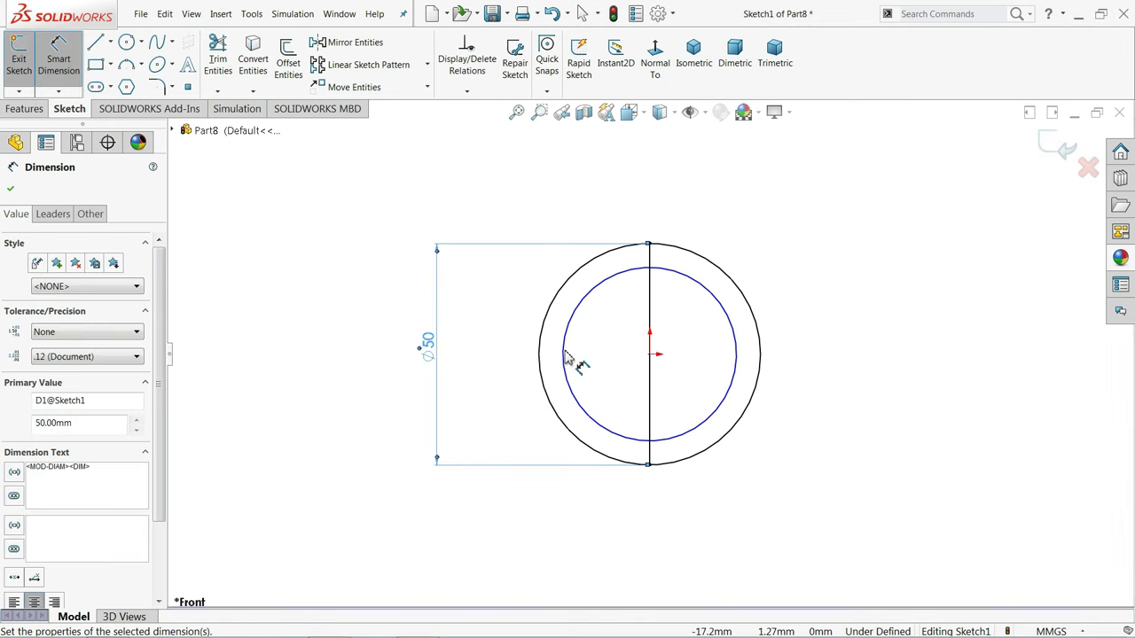
left_click(565, 358)
left_click(499, 362)
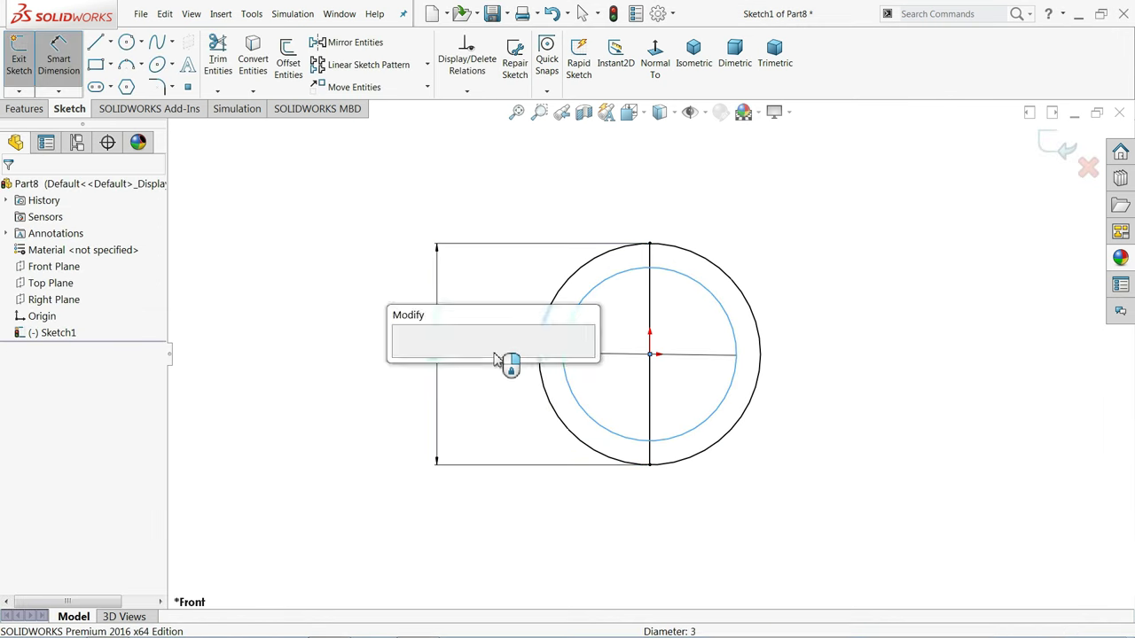
type("34")
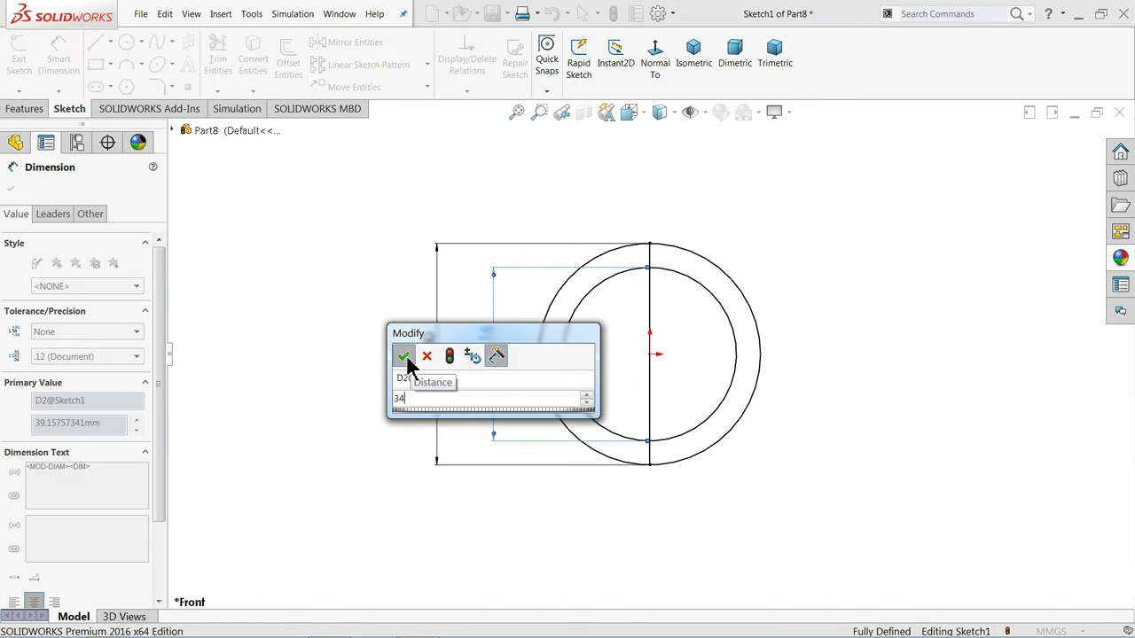
left_click(405, 356)
- Trim the right halves of both circles and the line segment inside the inner circle, leaving a closed C-shaped half ring
left_click(219, 70)
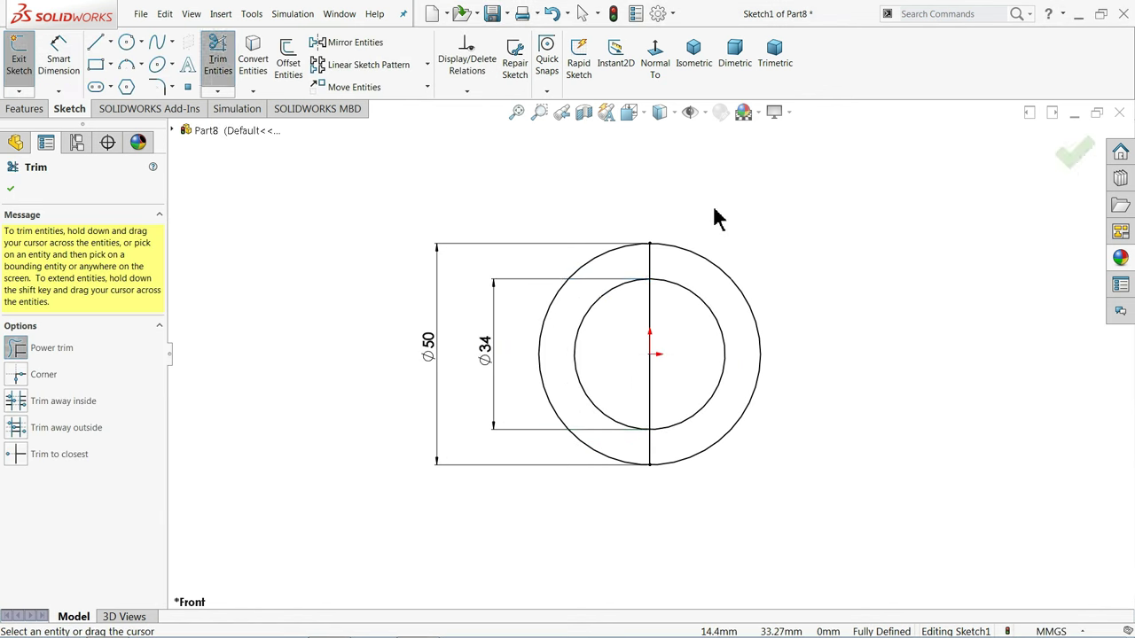
left_click_drag(714, 211, 696, 352)
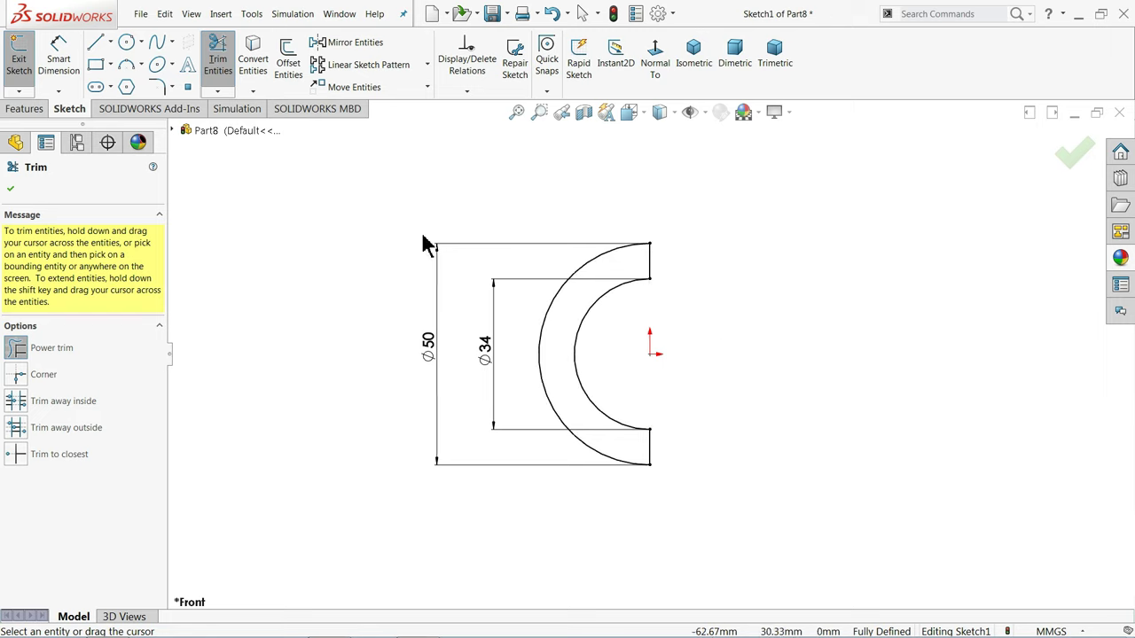
left_click(10, 190)
- Extrude the half-ring profile 20 mm blind in the first direction and 5 mm blind in the second direction
left_click(26, 109)
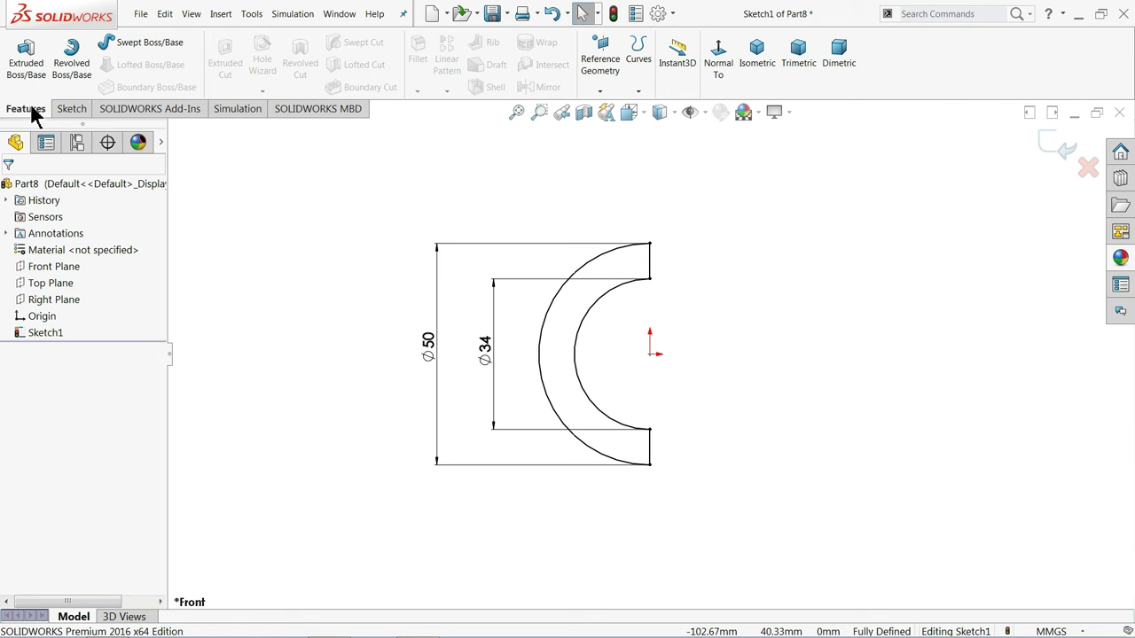
left_click(27, 53)
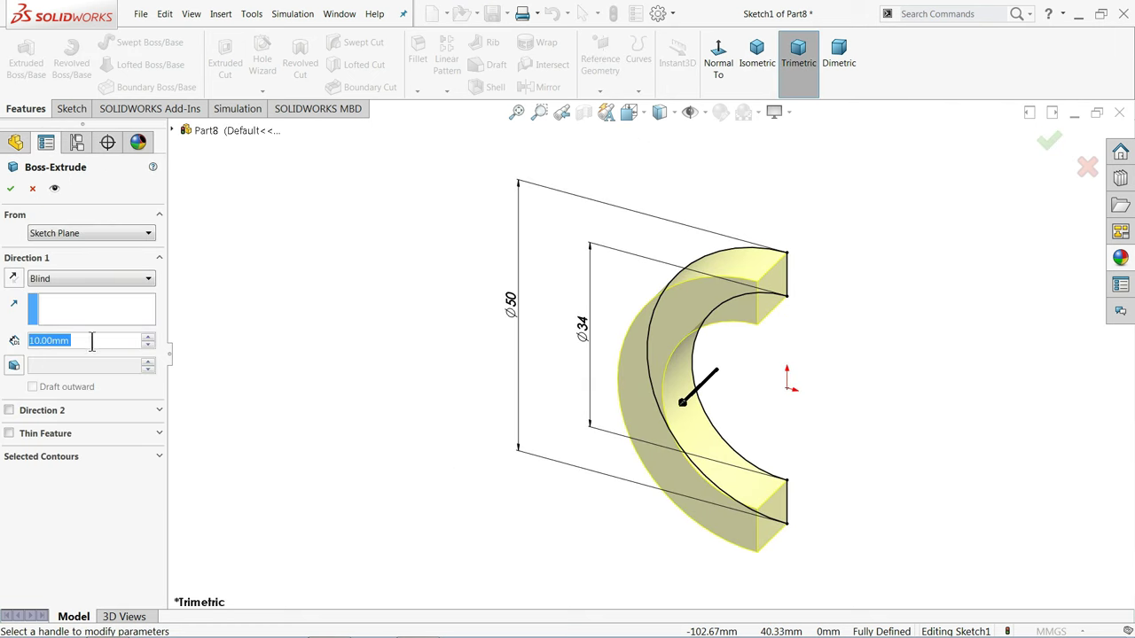
type("20")
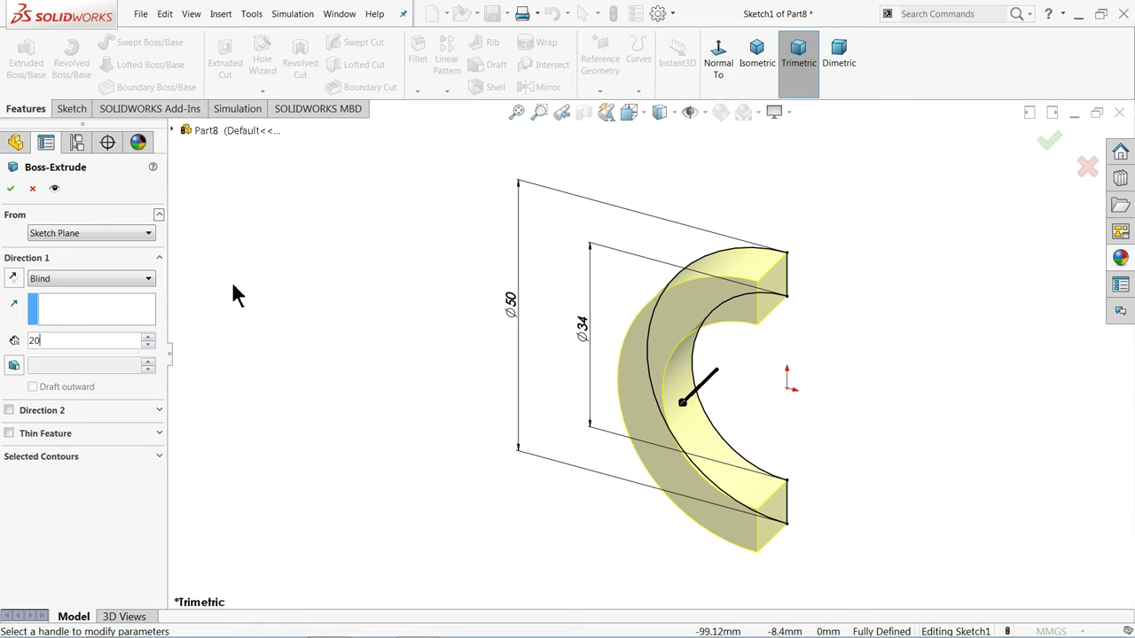
key("Return")
left_click(9, 411)
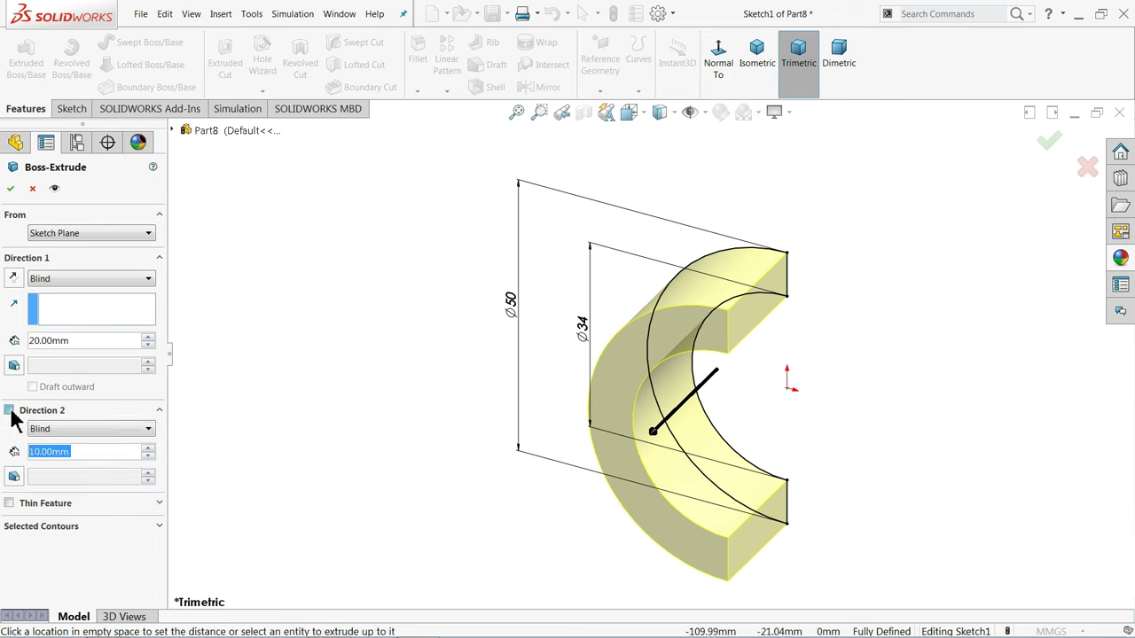
type("5")
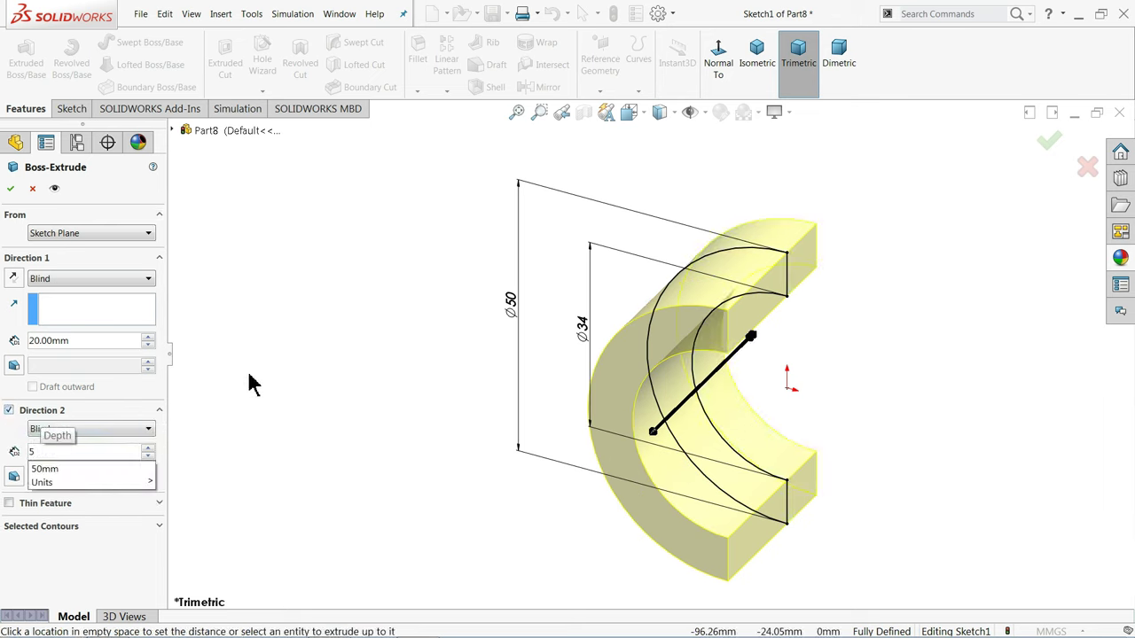
key("Return")
middle_click_drag(282, 379, 266, 359)
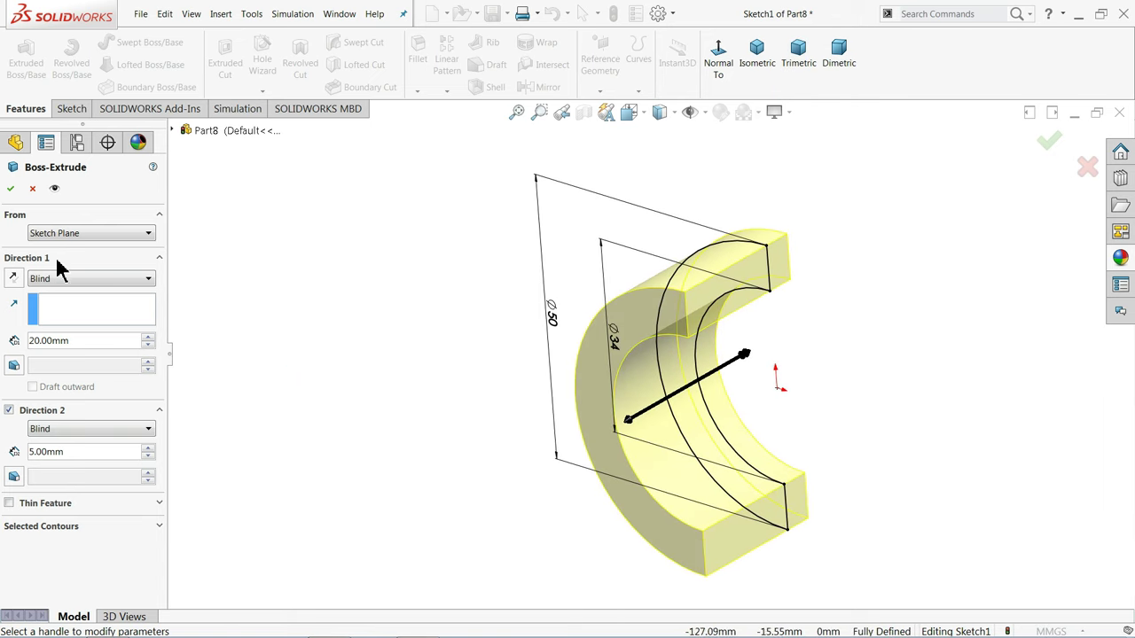
left_click(9, 188)
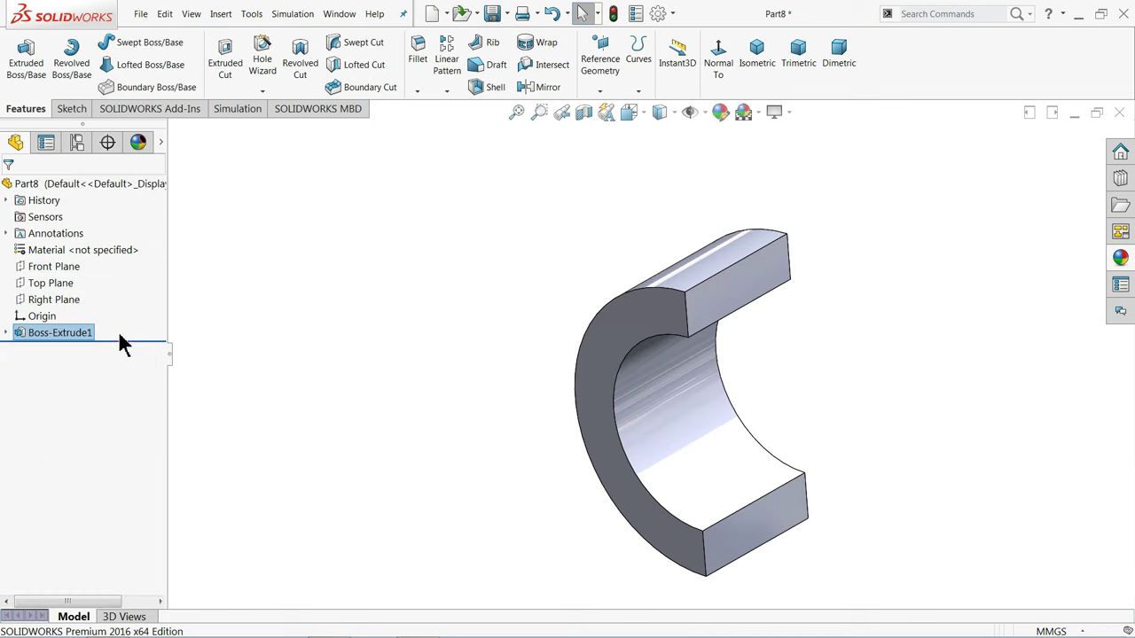
- Start a new sketch on the Front Plane and convert the half ring's outer arc edge into a sketch entity
left_click(39, 268)
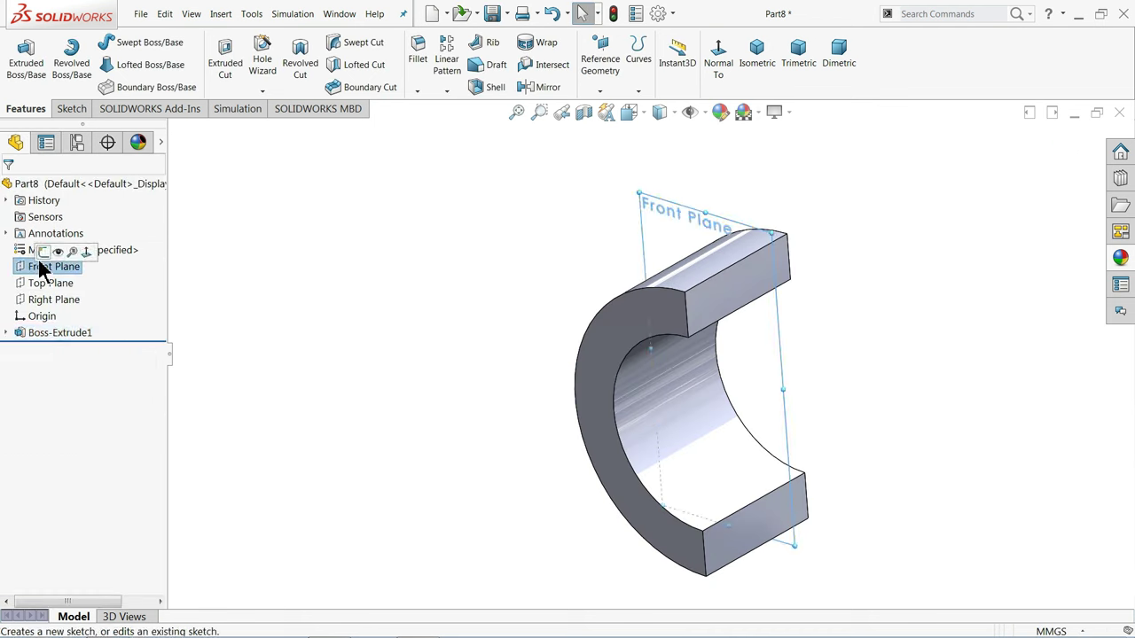
left_click(42, 253)
left_click(654, 64)
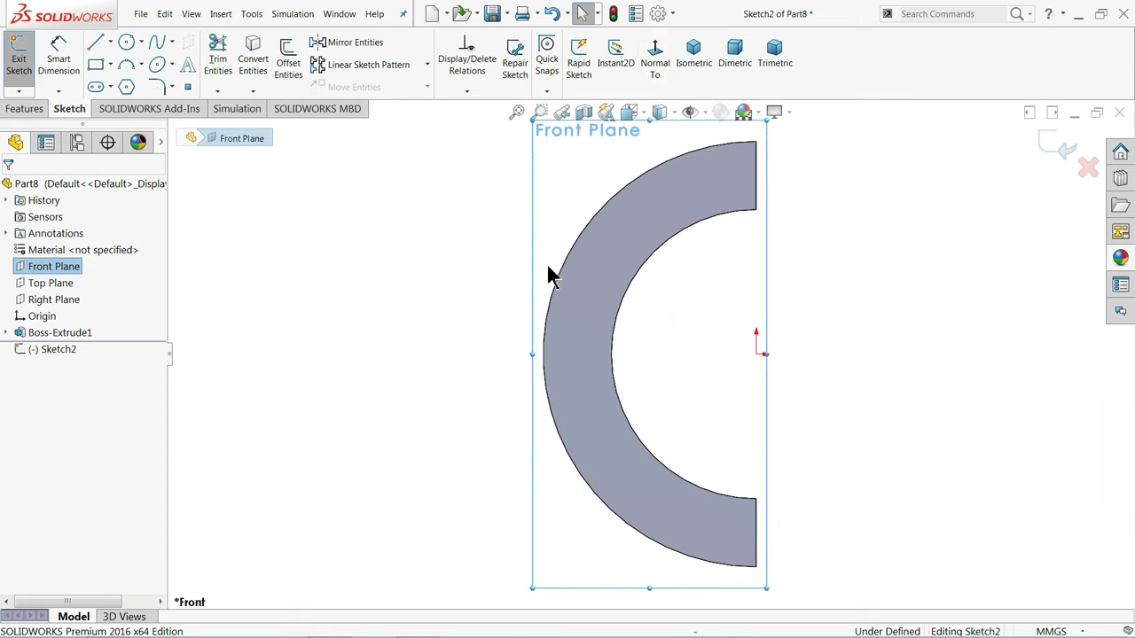
left_click(556, 277)
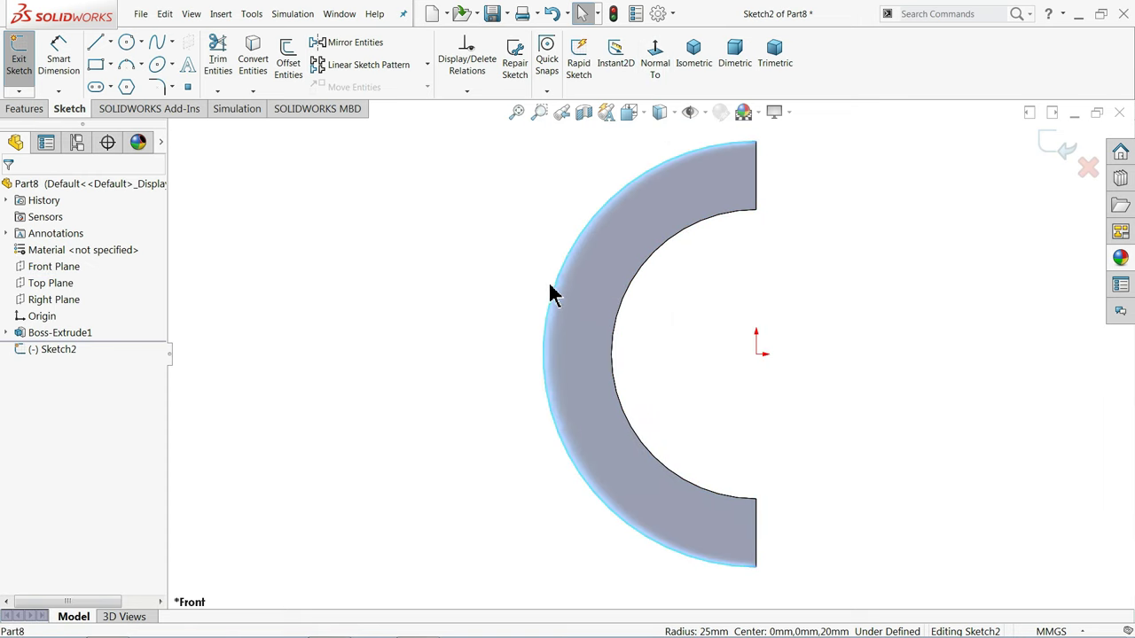
left_click(255, 62)
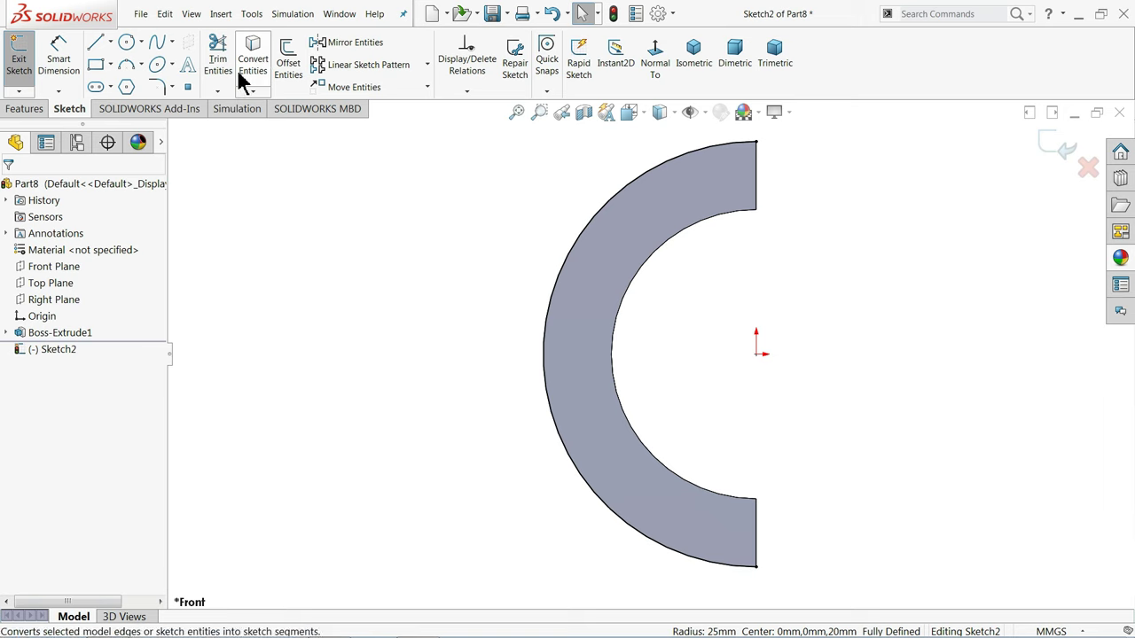
- Sketch three connected lines from the outer arc's upper end: vertically up, about 89 mm horizontally left, and vertically down to an open end
left_click(100, 49)
scroll(736, 281, "up", 6)
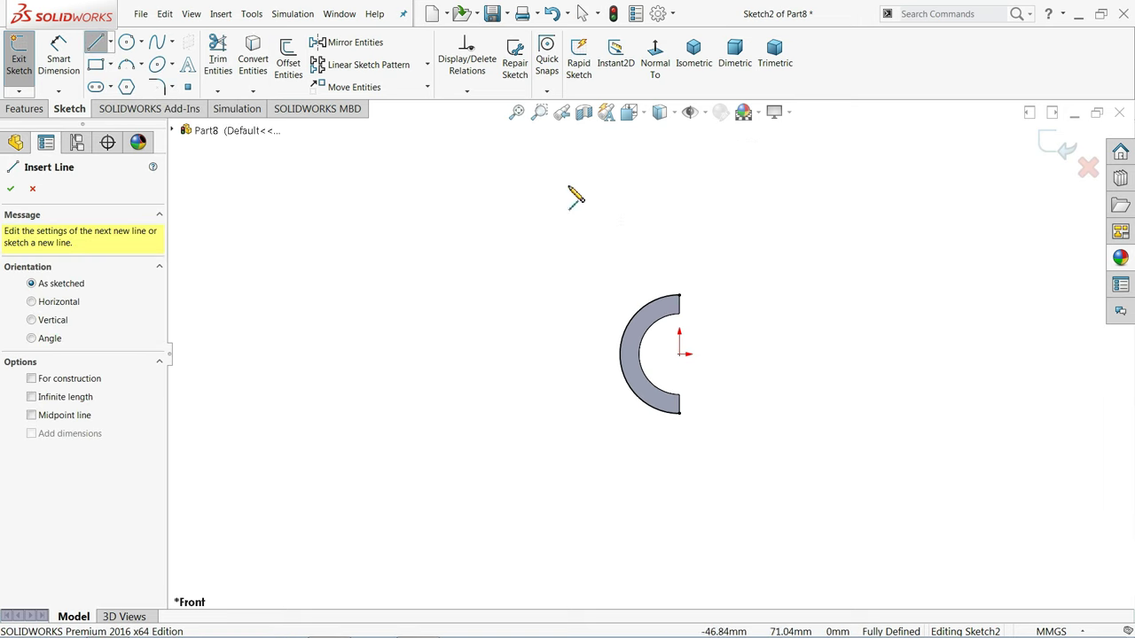
scroll(637, 225, "down", 1)
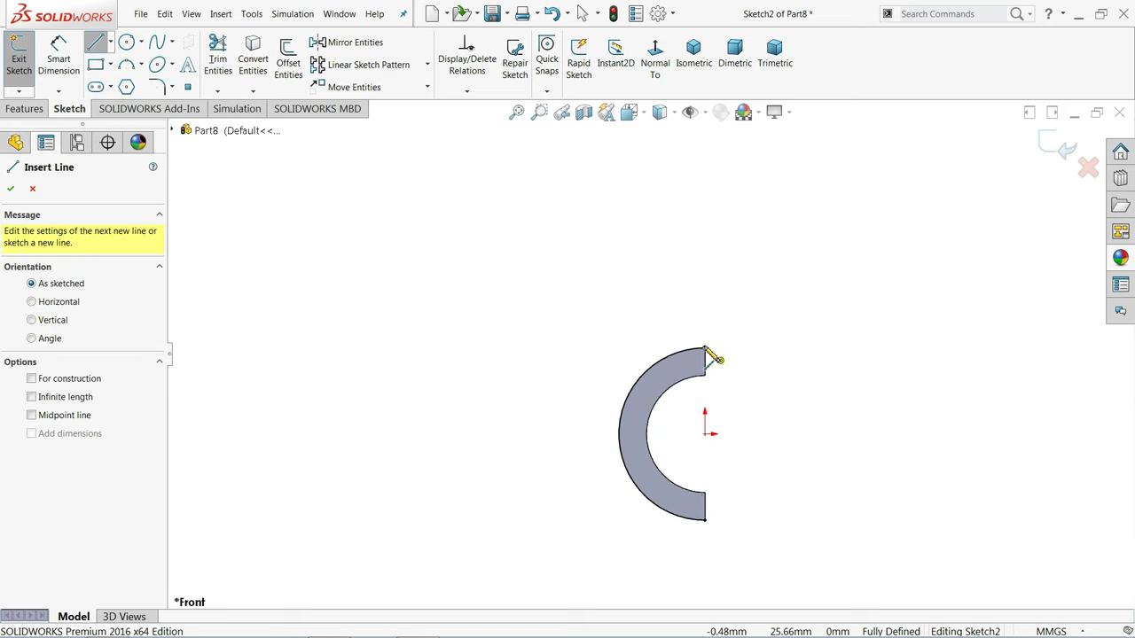
left_click(706, 349)
left_click(708, 148)
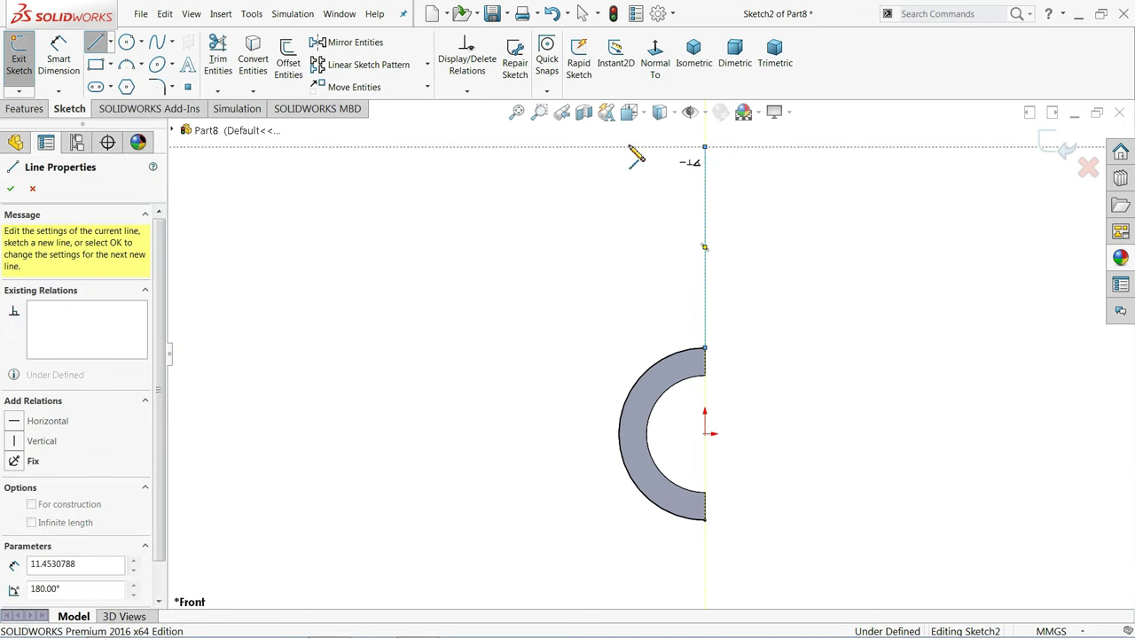
left_click(397, 147)
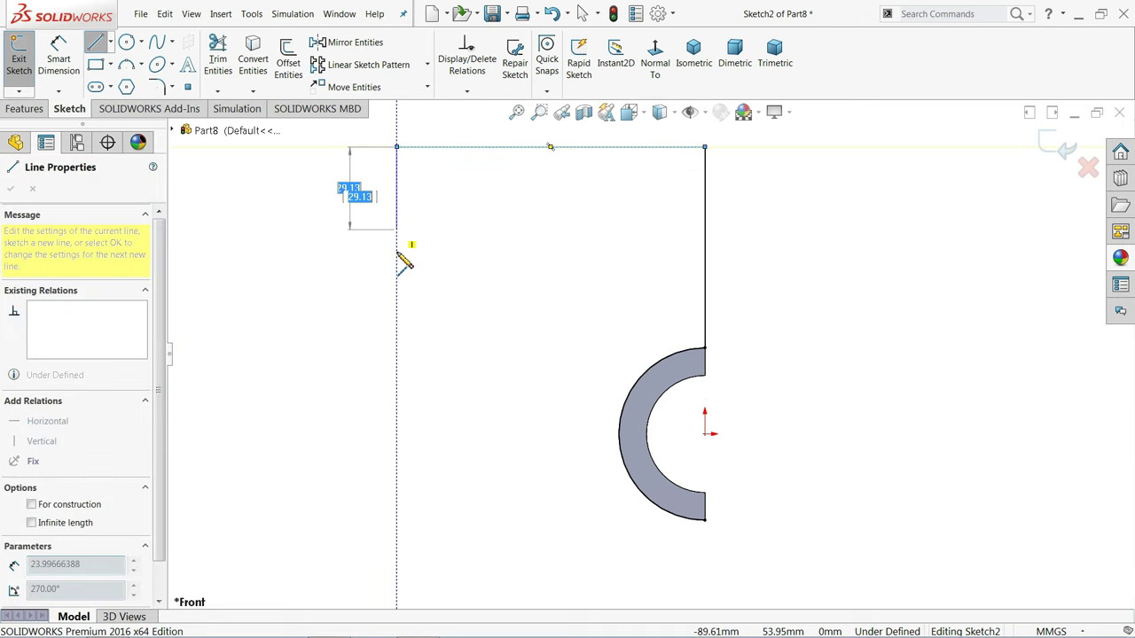
left_click(398, 337)
right_click(413, 339)
left_click(446, 347)
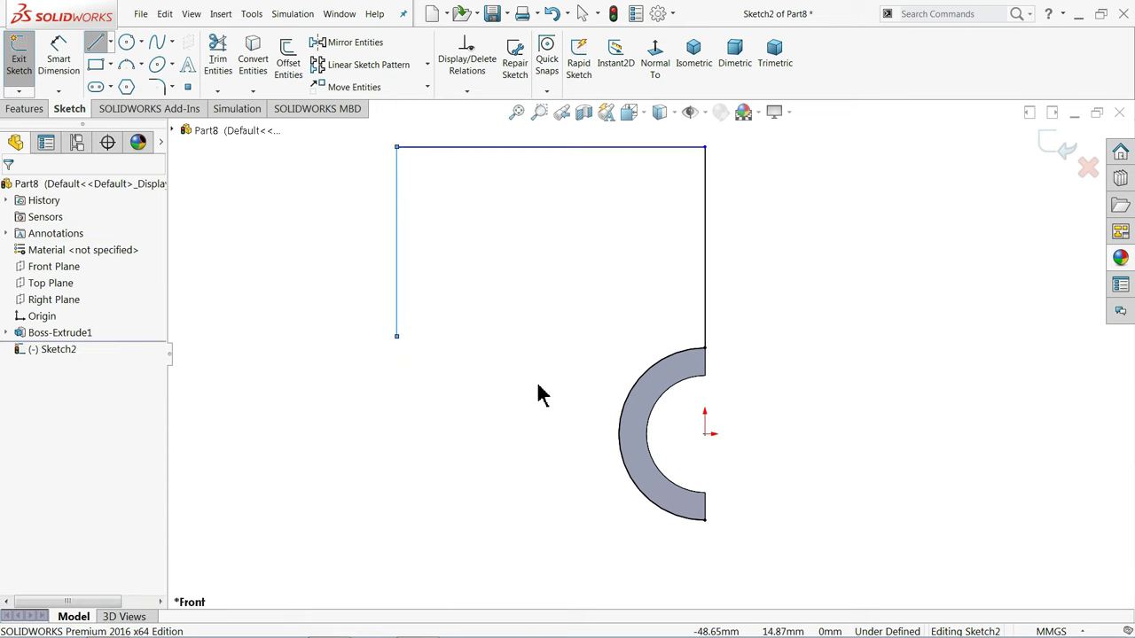
- Sketch a vertical line straight down from the lower end of the half ring's outer arc
scroll(570, 405, "up", 5)
scroll(692, 435, "down", 4)
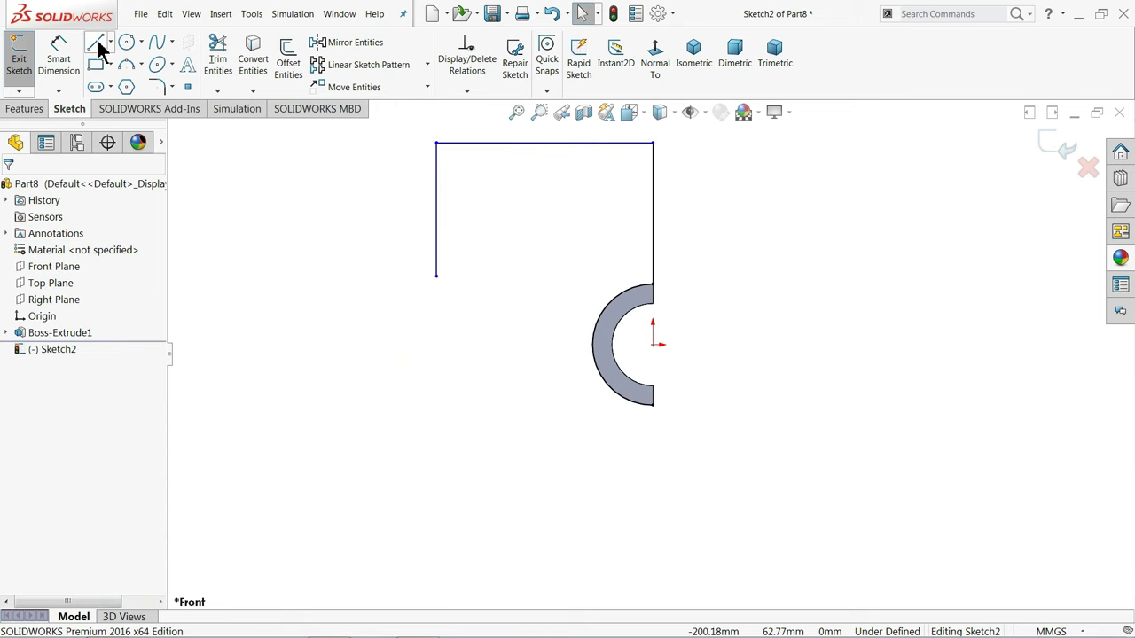
left_click(96, 45)
left_click(655, 406)
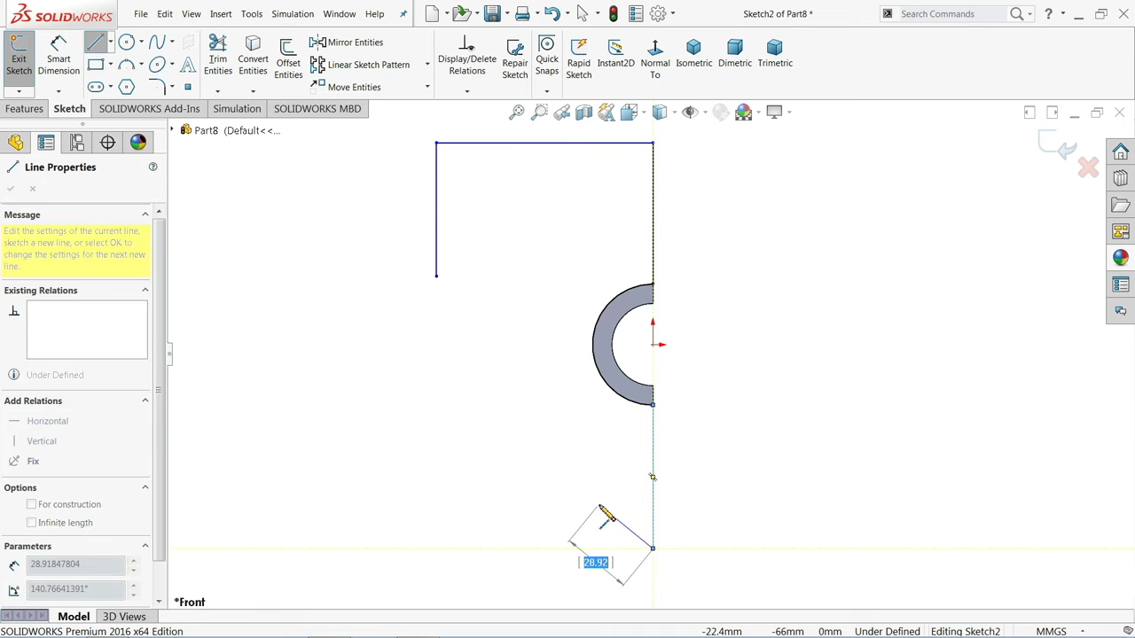
right_click(569, 542)
left_click(642, 445)
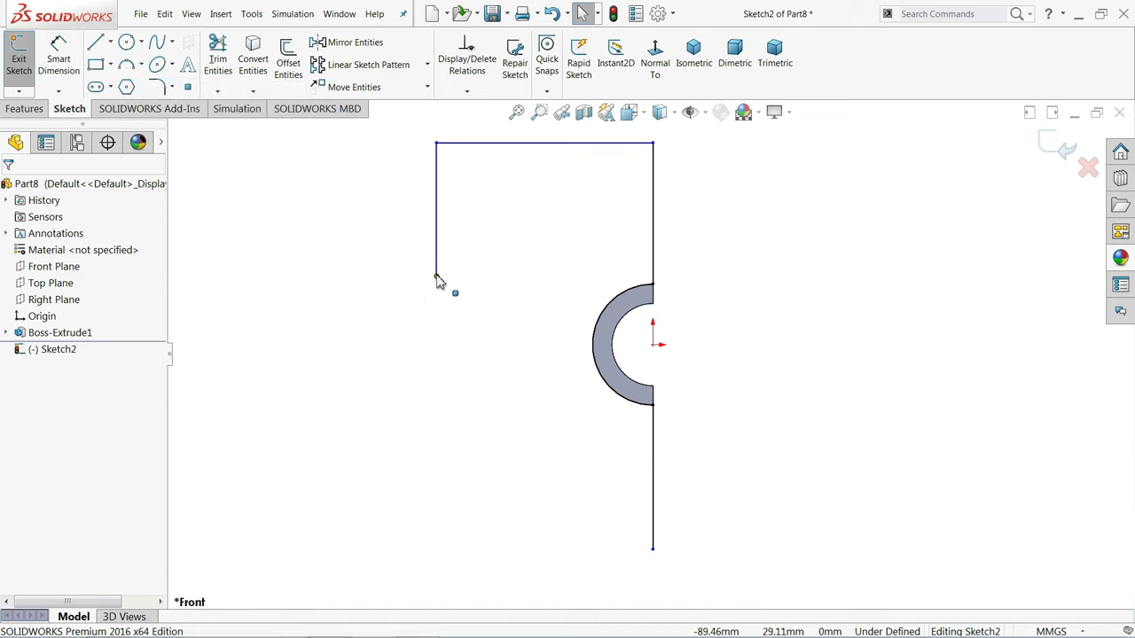
- Close the profile with a 3 Point Arc bulging outward from the left line's lower end to the lower vertical line's end
left_click(142, 66)
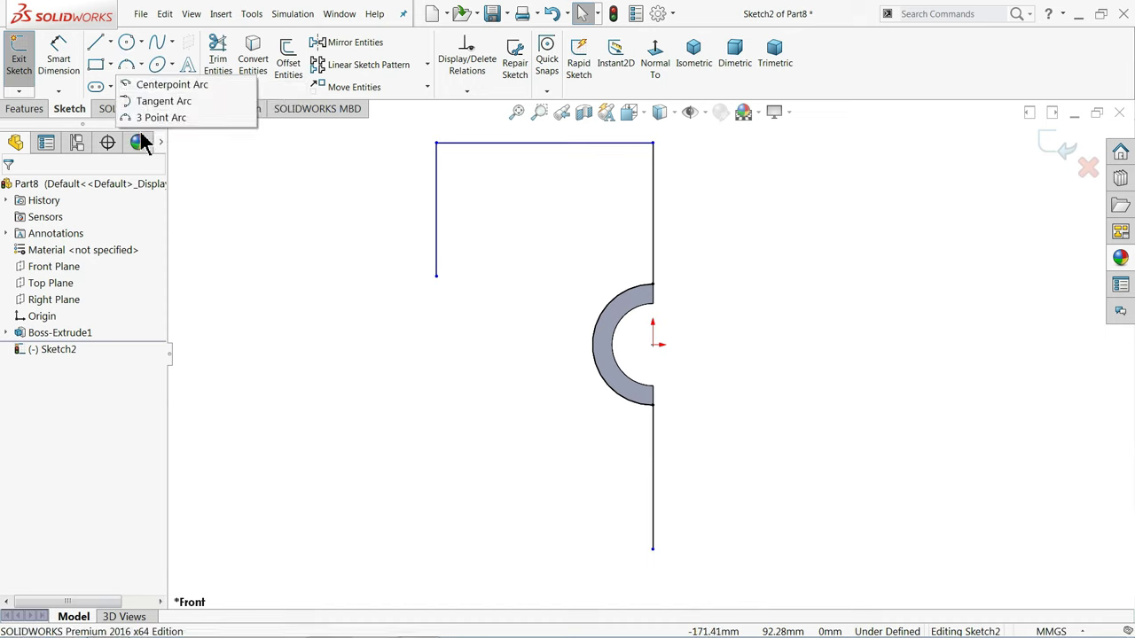
left_click(156, 118)
left_click(436, 276)
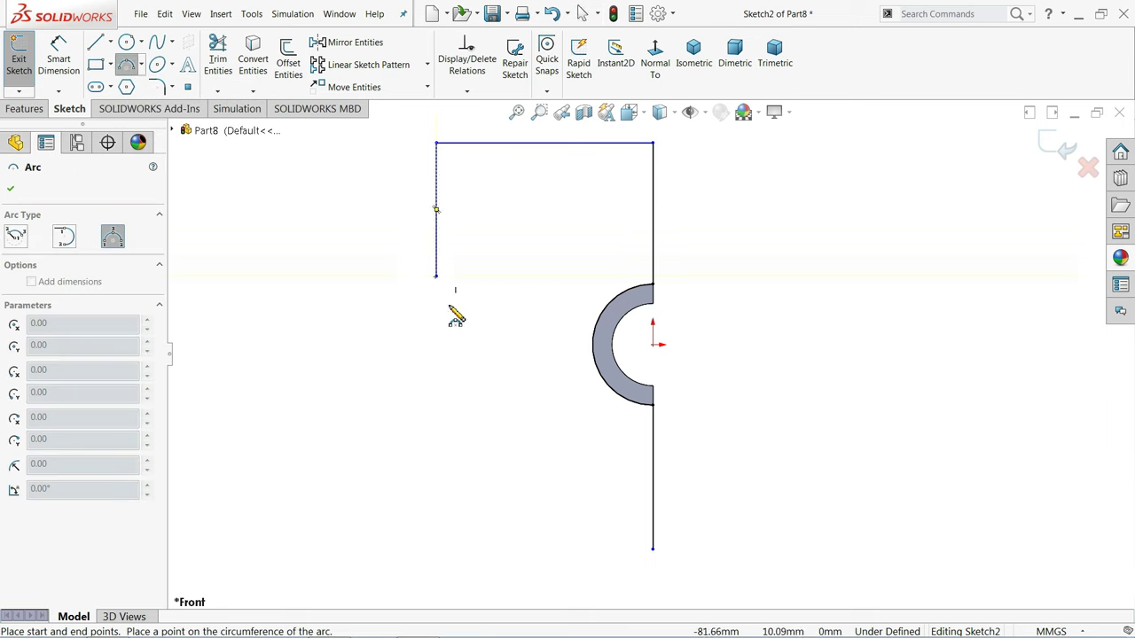
left_click(653, 549)
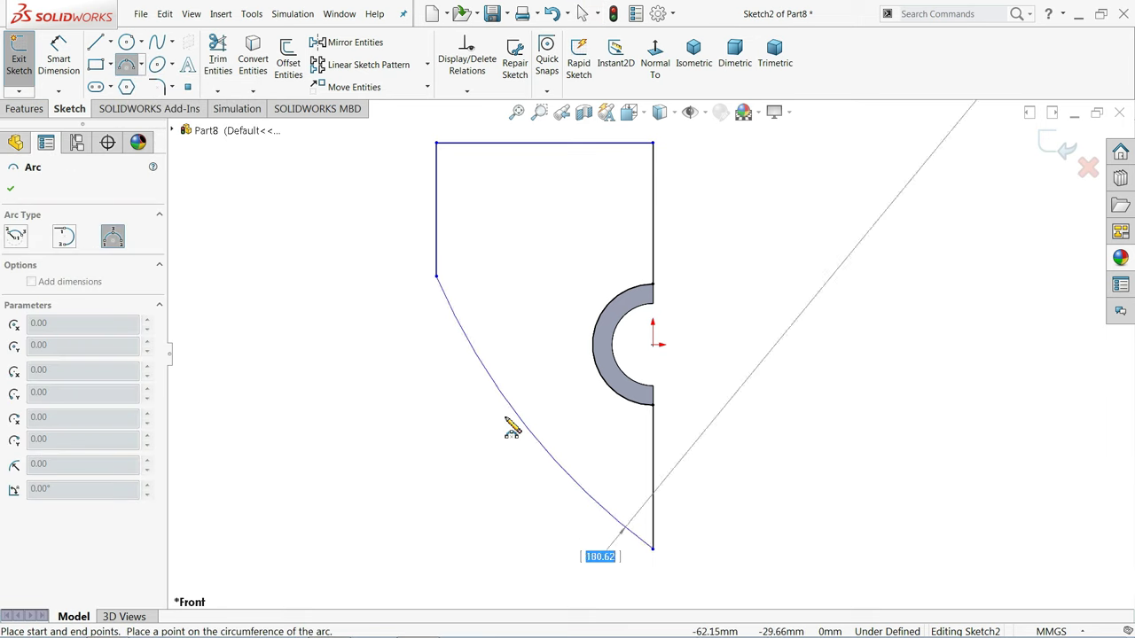
left_click(443, 461)
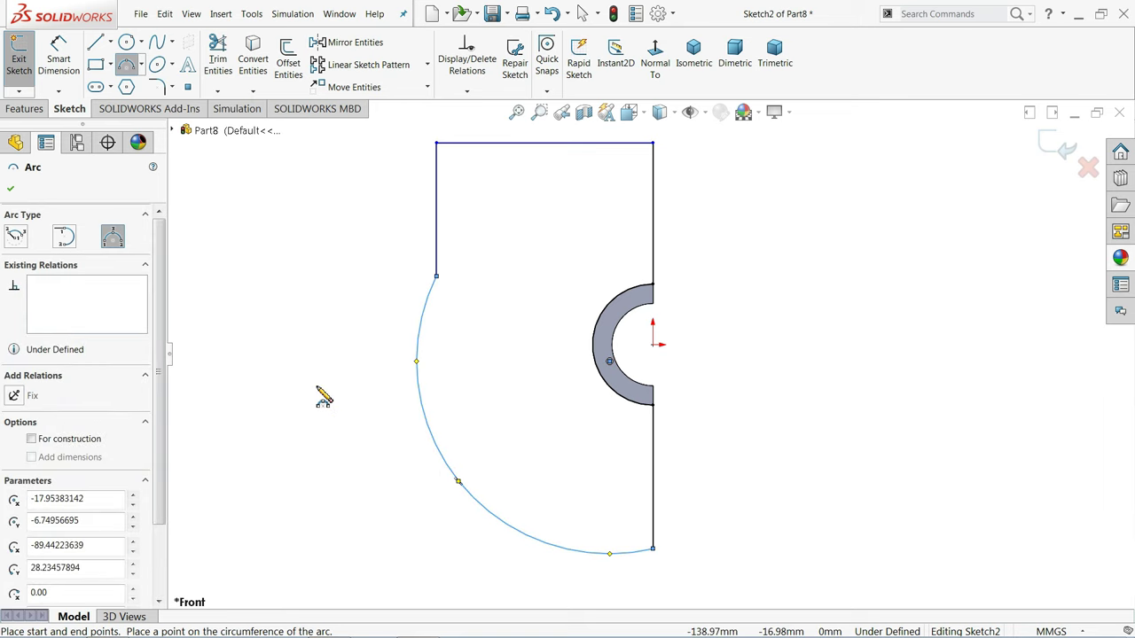
right_click(325, 398)
left_click(346, 396)
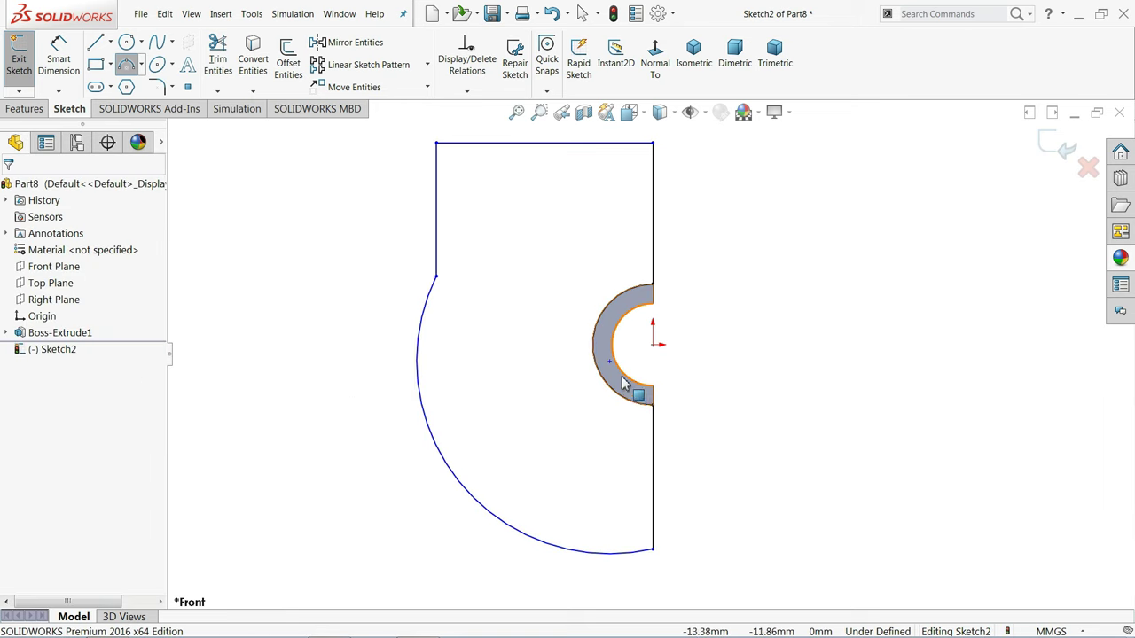
- Merge the large arc's center point with the center point at the origin
left_click(609, 363)
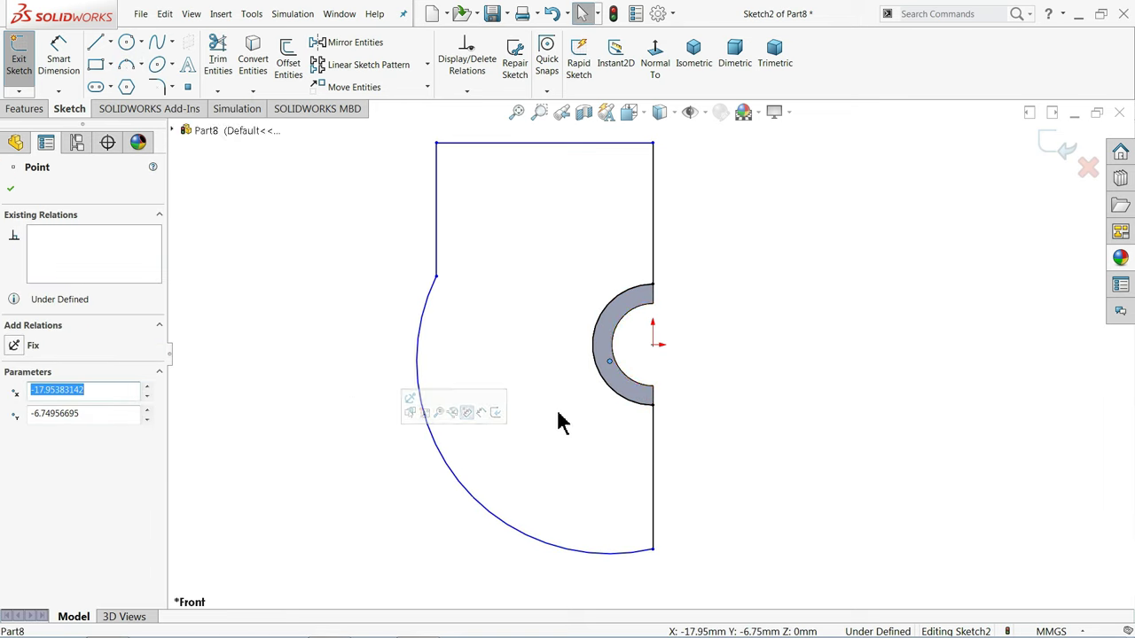
left_click(654, 345, "ctrl")
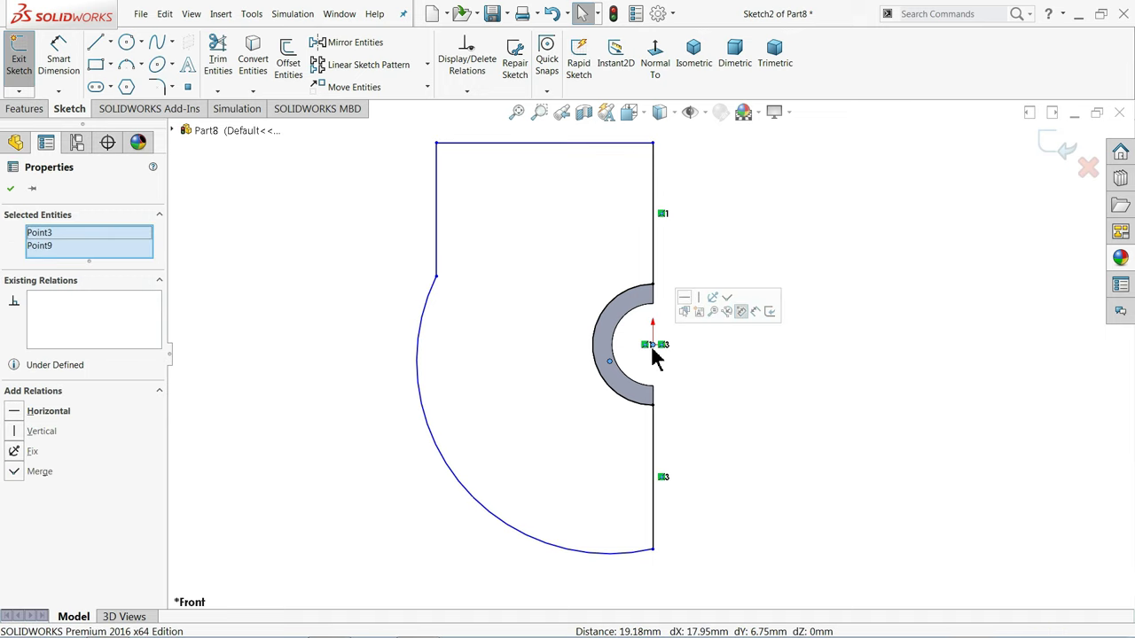
left_click(727, 299)
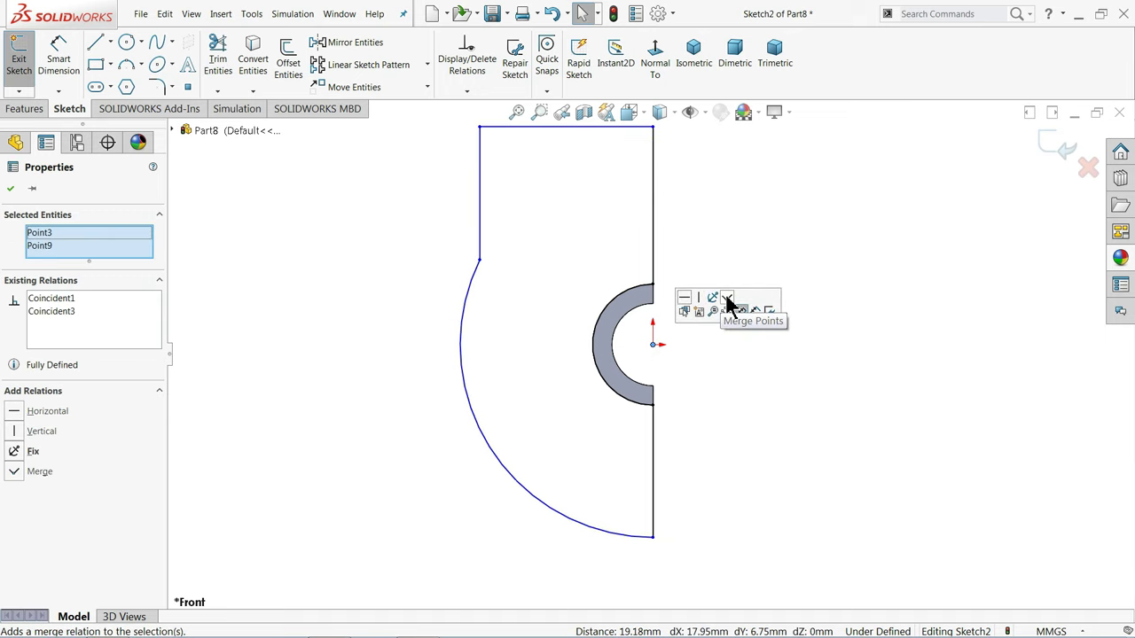
left_click(692, 387)
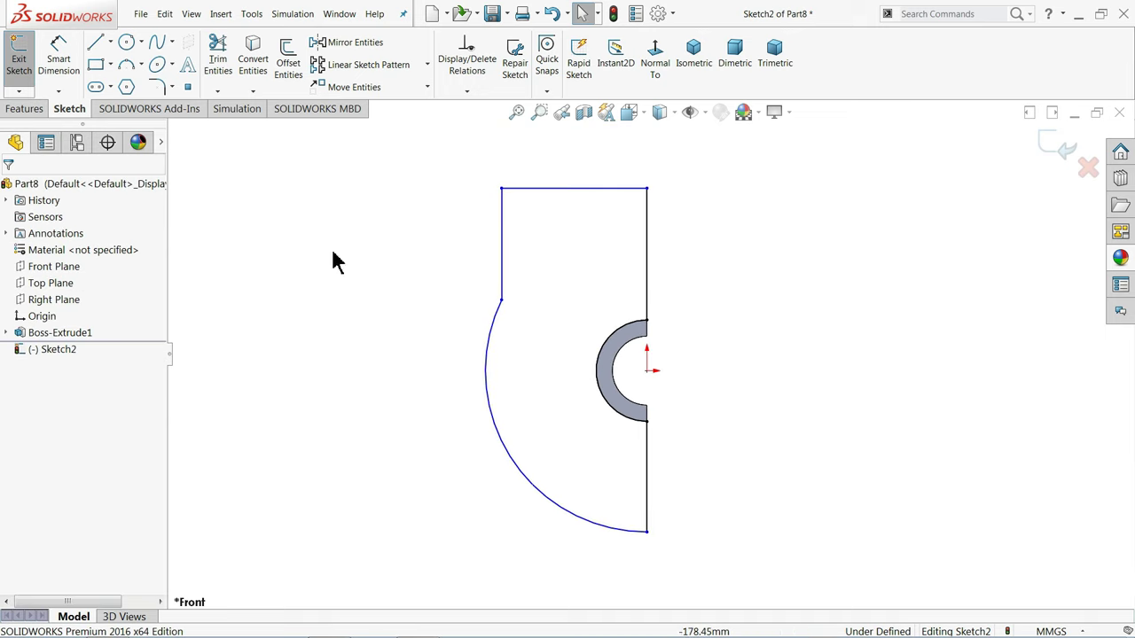
- Dimension the vertical line above the half ring to 52 mm and the top horizontal line to 65 mm
left_click(59, 64)
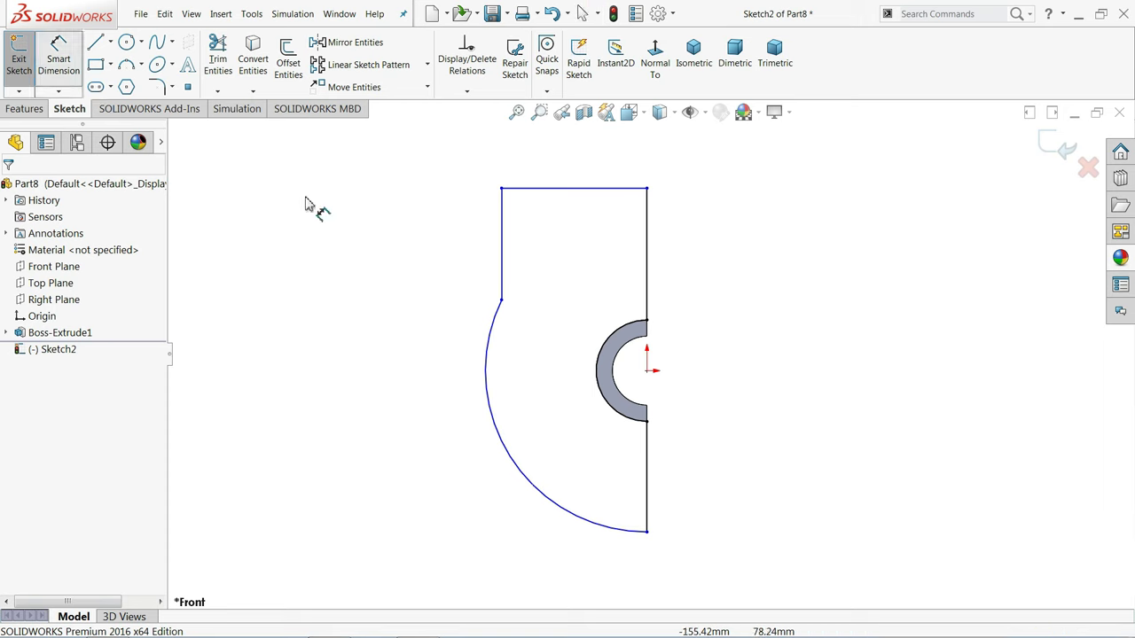
left_click(648, 280)
left_click(768, 265)
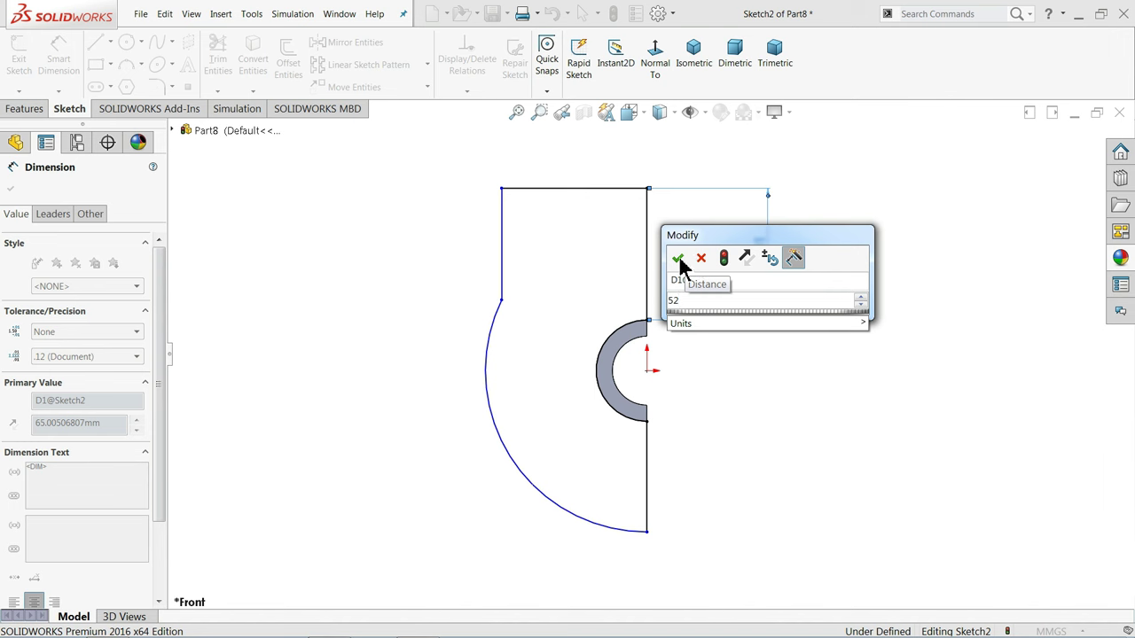
left_click(678, 258)
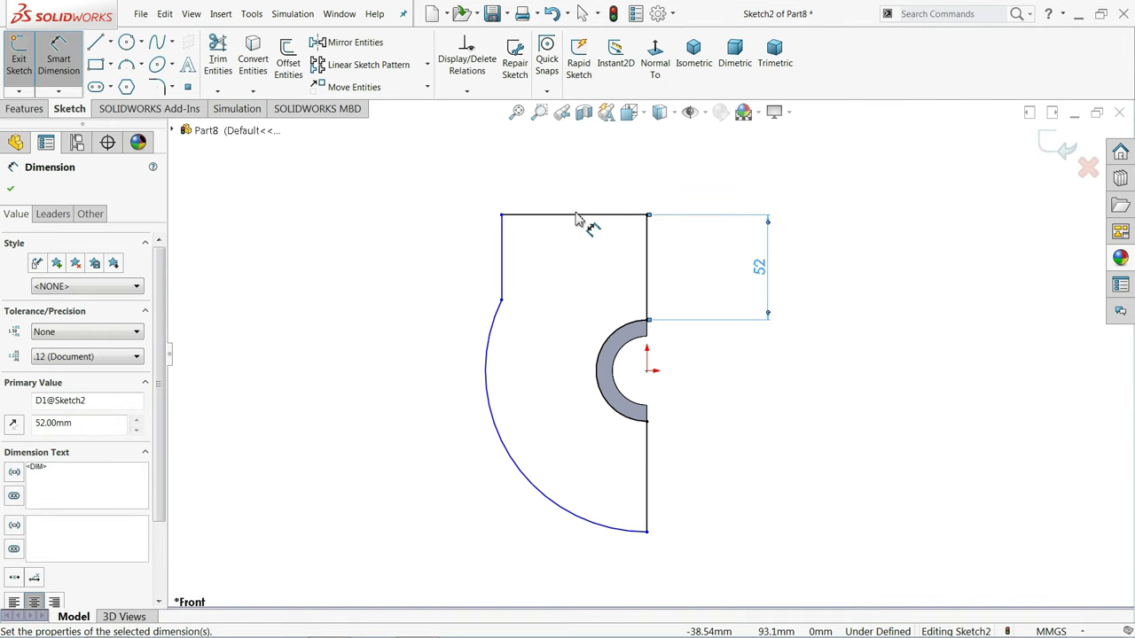
left_click(574, 219)
left_click(575, 190)
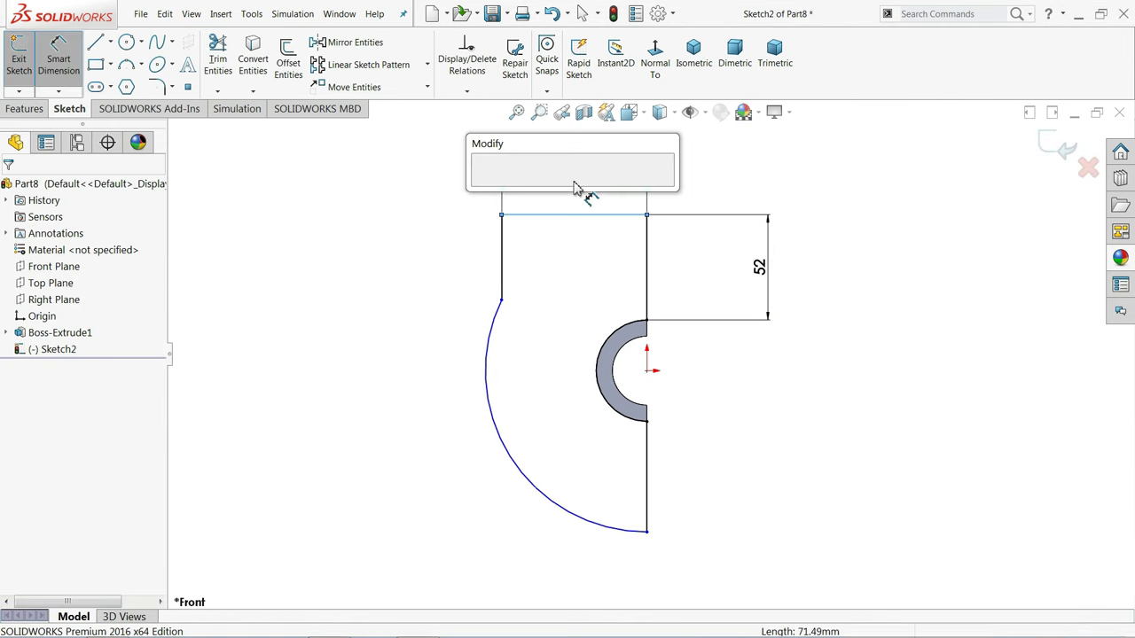
type("65")
left_click(482, 185)
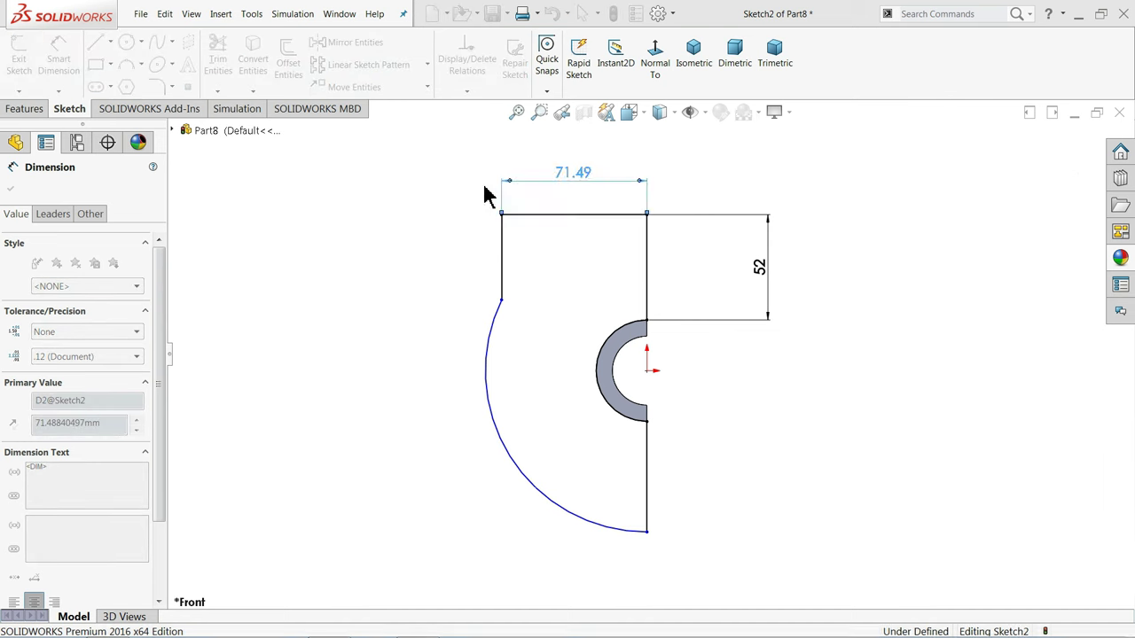
- Dimension the large outer arc's radius as 145/2 mm
left_click(493, 434)
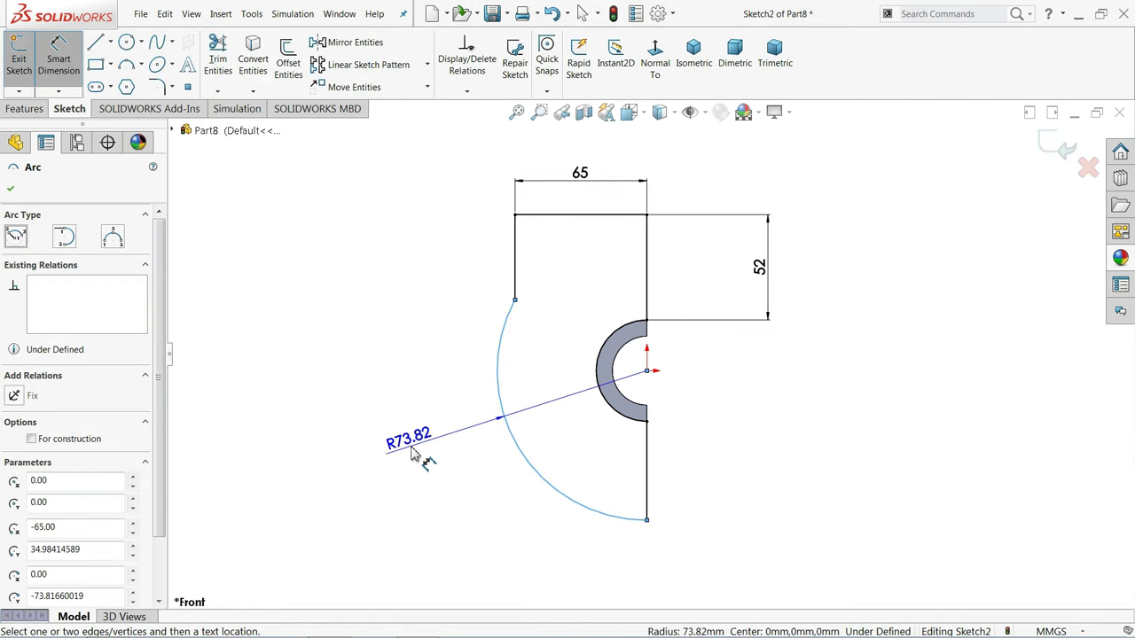
left_click(412, 454)
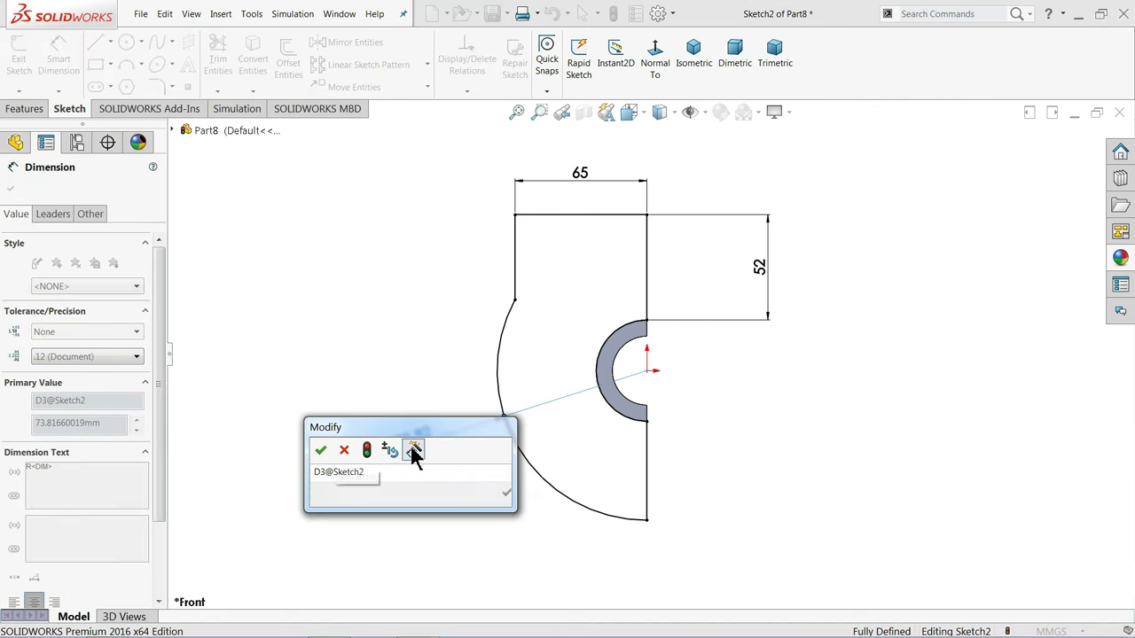
type("145/2")
key("Return")
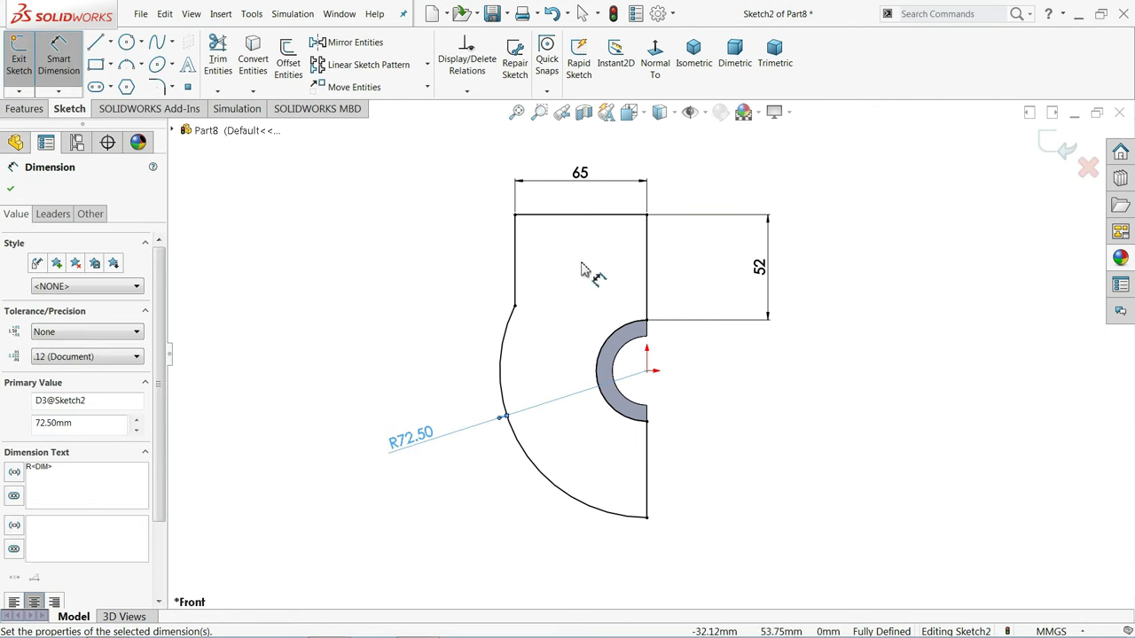
- Extrude the plate profile 5 mm blind in the reversed direction, merged with the half ring
left_click(691, 64)
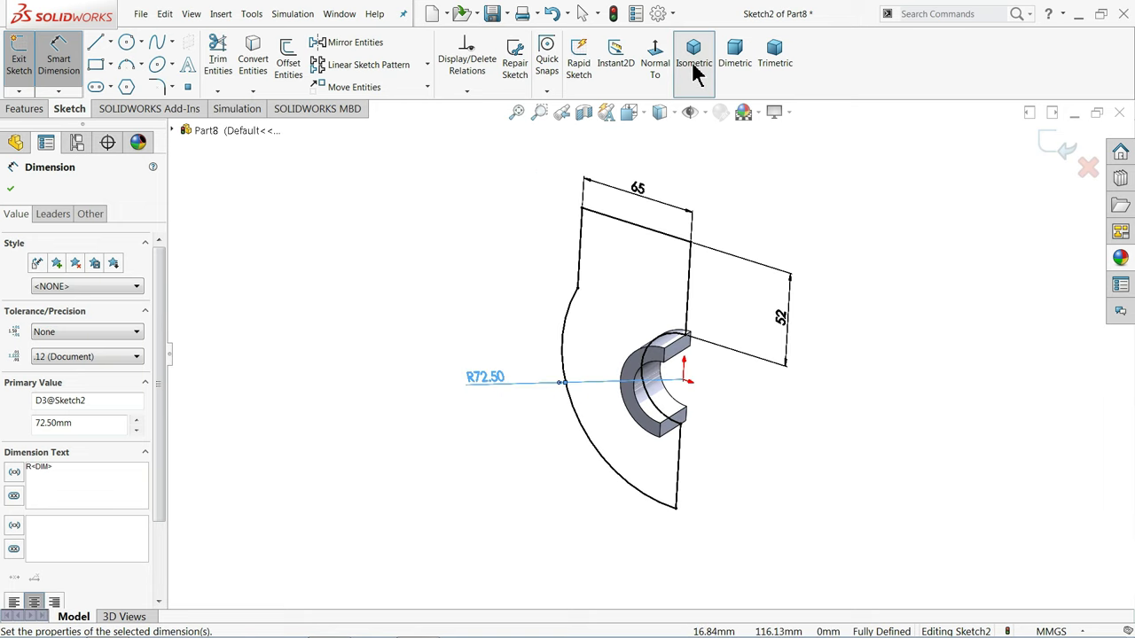
left_click(21, 110)
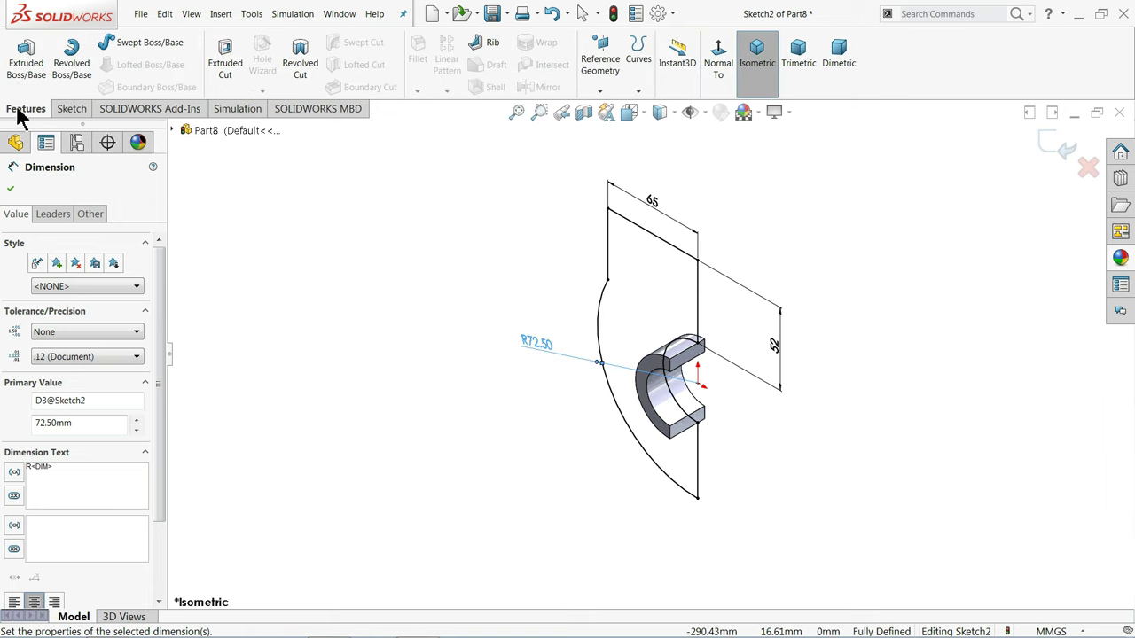
left_click(25, 64)
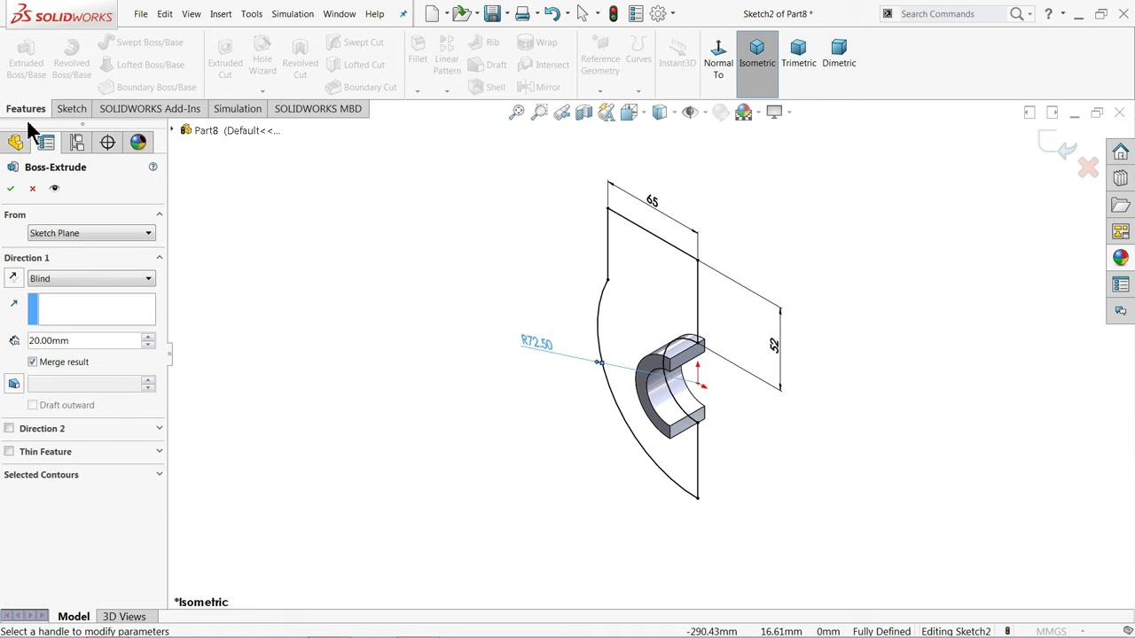
type("5")
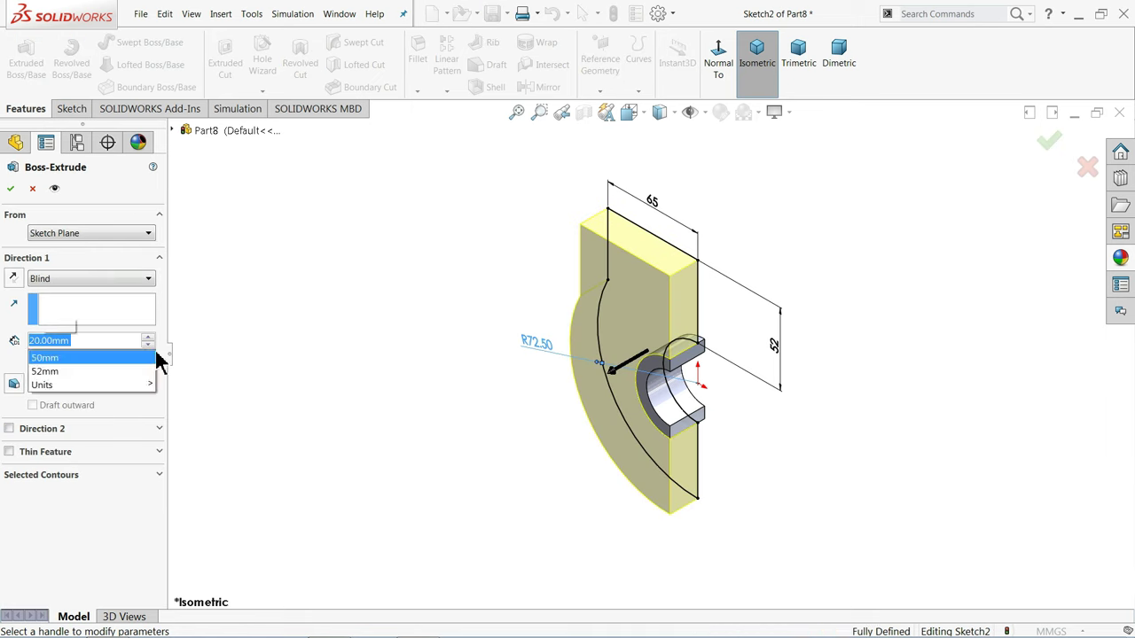
key("Return")
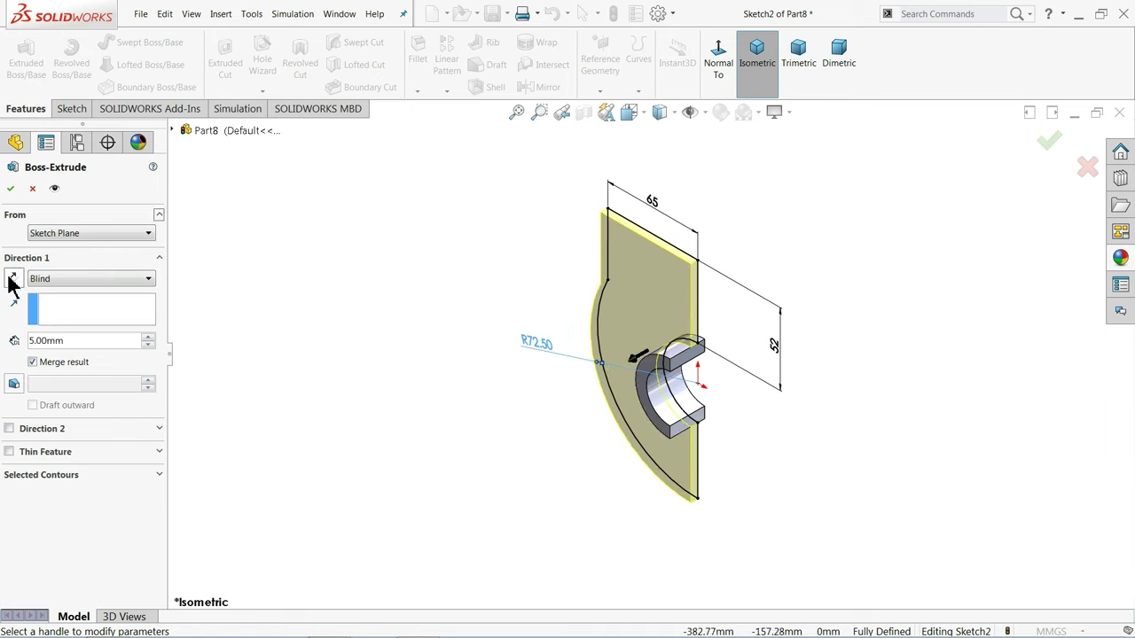
left_click(10, 282)
scroll(721, 393, "down", 3)
middle_click_drag(664, 387, 675, 353)
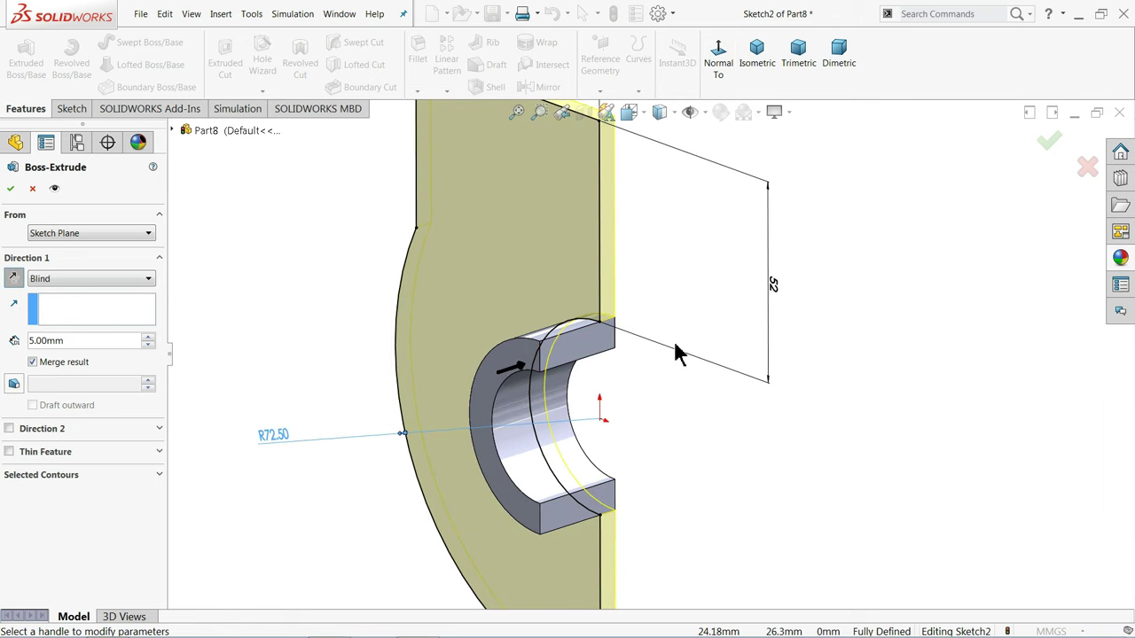
left_click(12, 190)
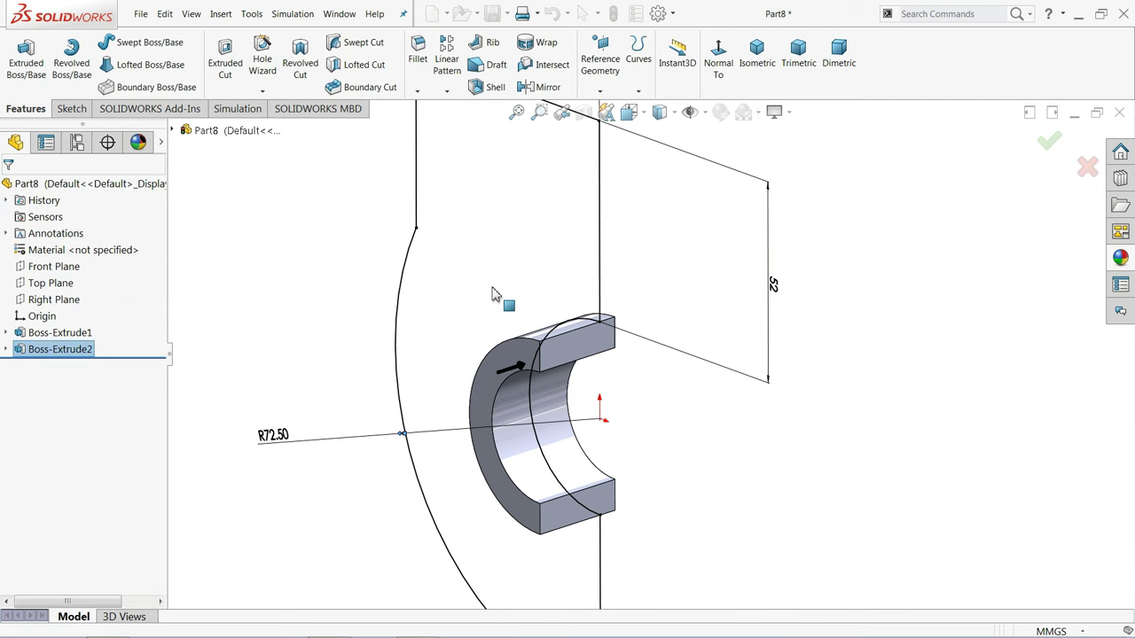
- Set up a reference plane offset 140.5 mm from the Front Plane
key("f")
middle_click_drag(493, 309, 496, 347)
scroll(619, 337, "down", 3)
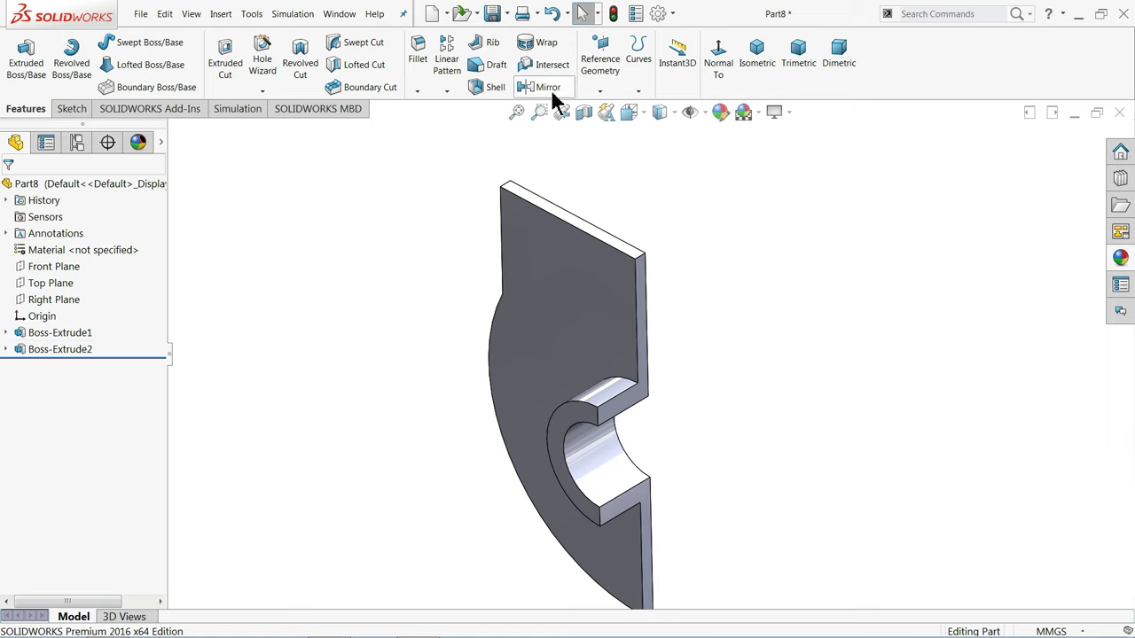
left_click(600, 89)
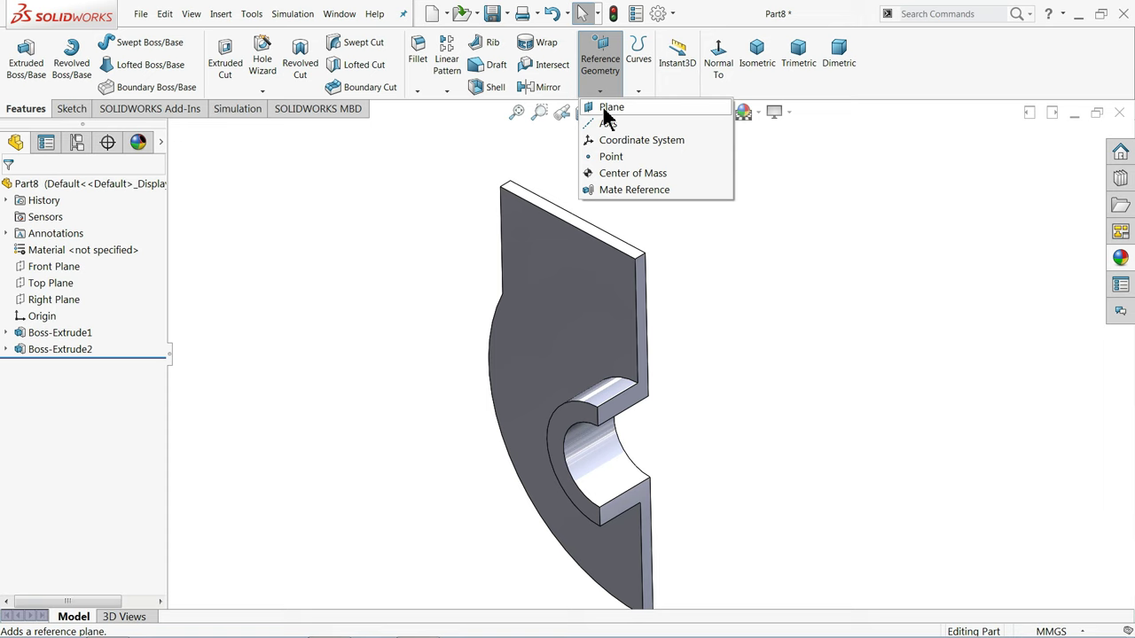
left_click(611, 107)
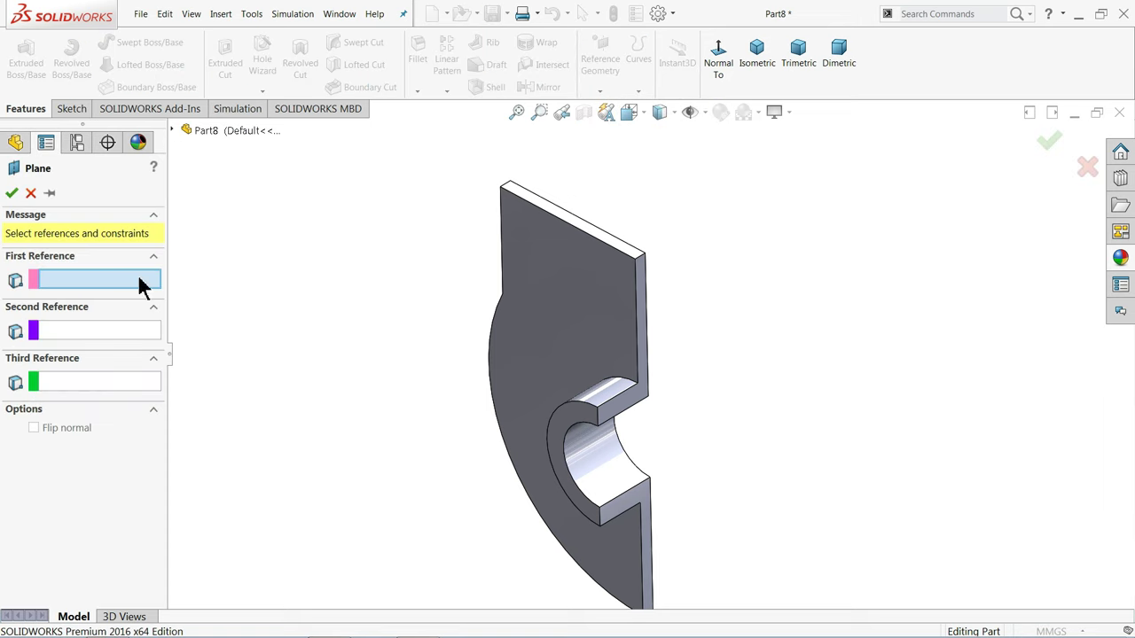
left_click(174, 130)
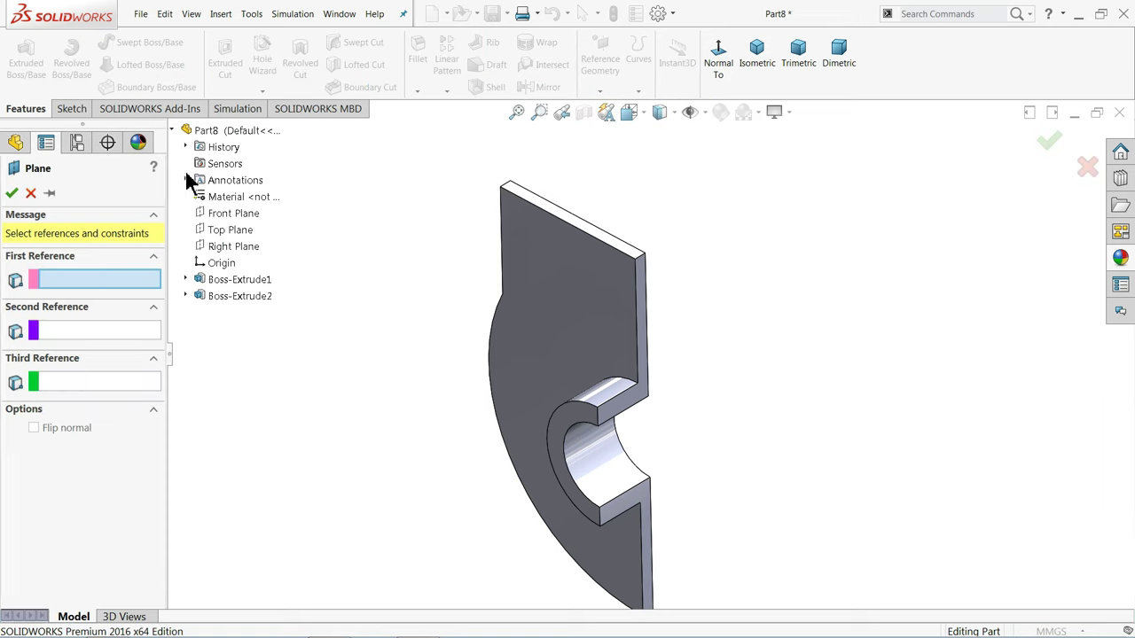
left_click(232, 212)
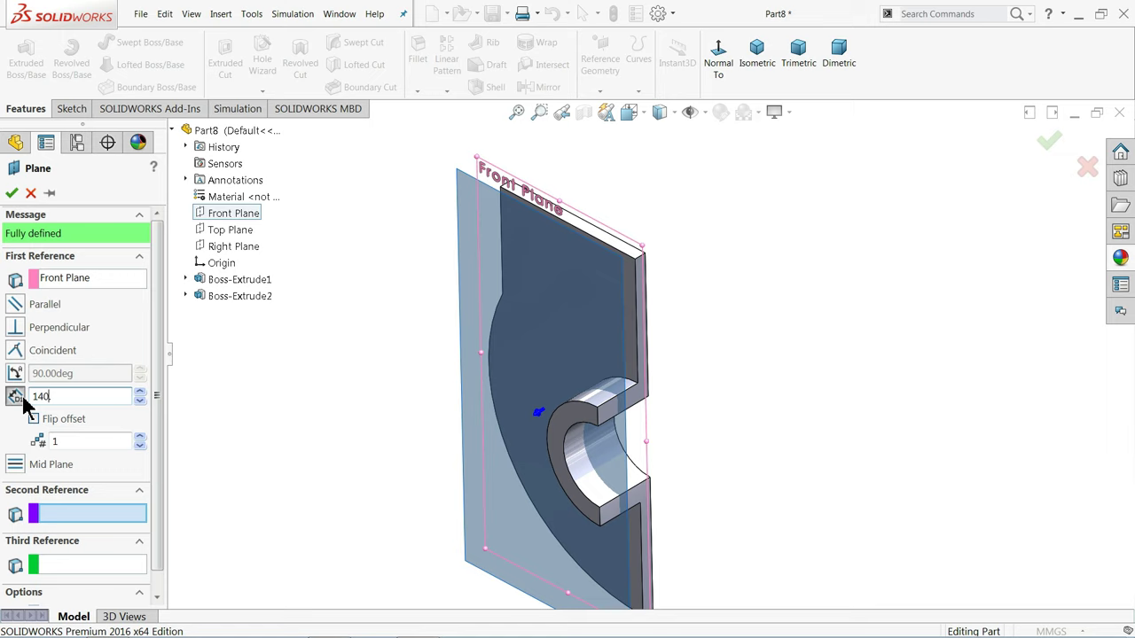
type("140.5")
key("Return")
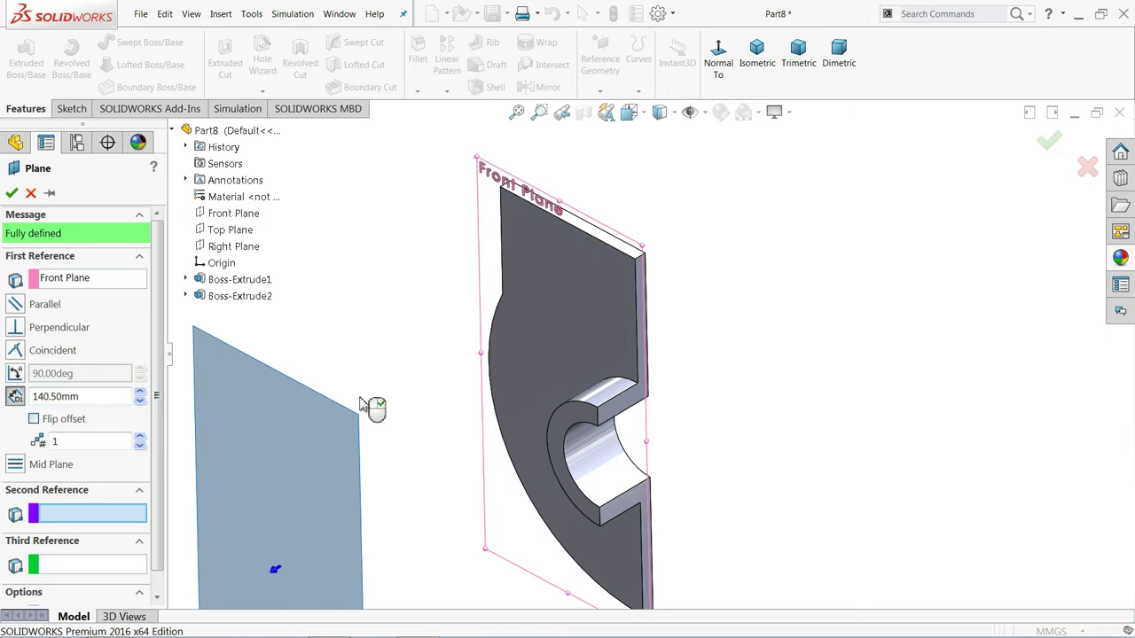
- Flip the reference plane's offset to the side of the plate away from the half ring and create the plane
key("f")
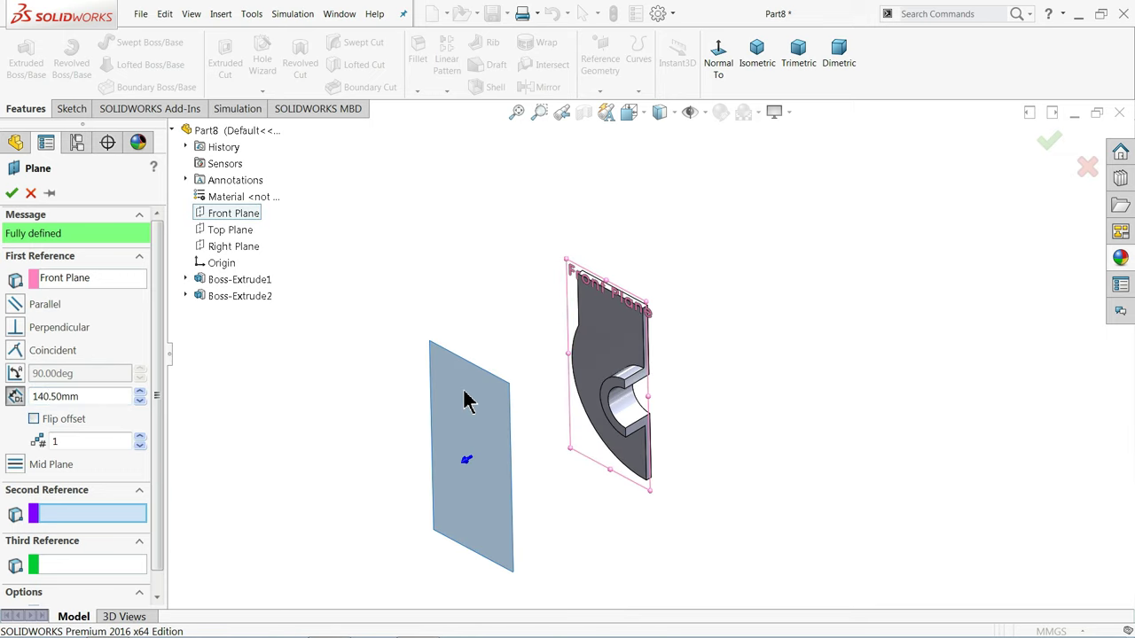
left_click(33, 420)
middle_click_drag(424, 408, 428, 367)
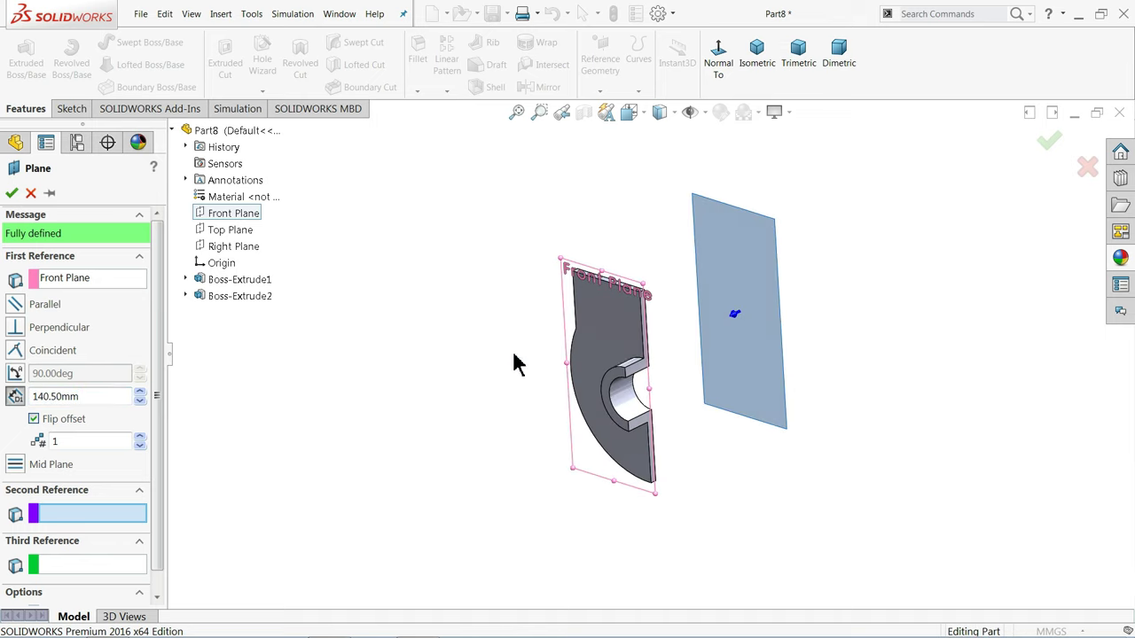
left_click(765, 69)
left_click(12, 193)
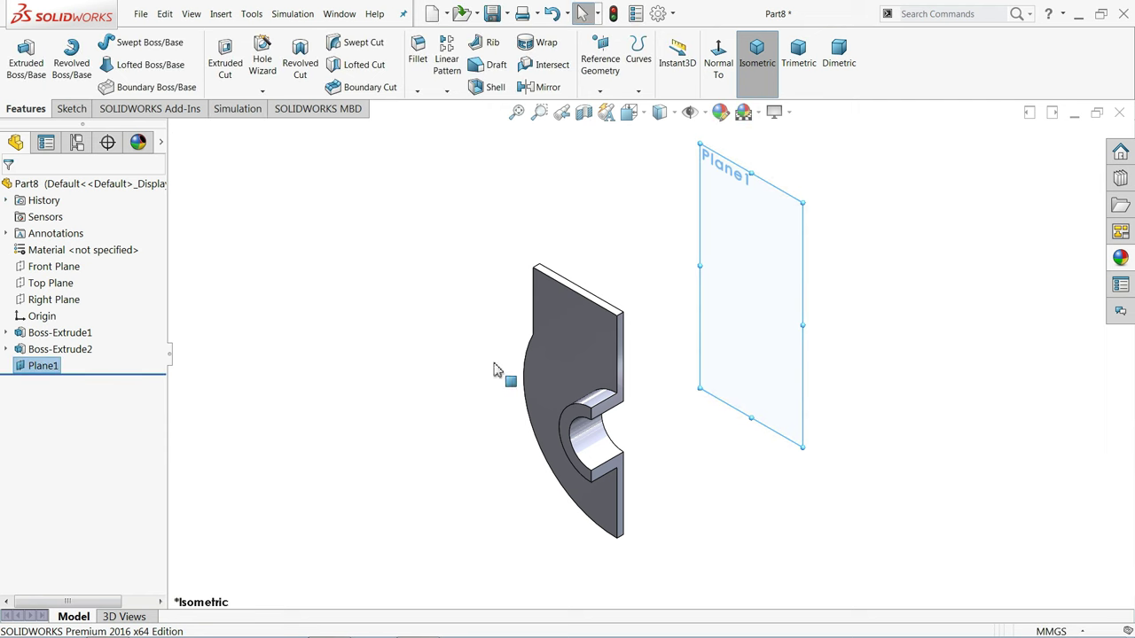
- Mirror the whole plate and half-ring body about the offset plane, with Merge solids turned off
left_click(526, 201)
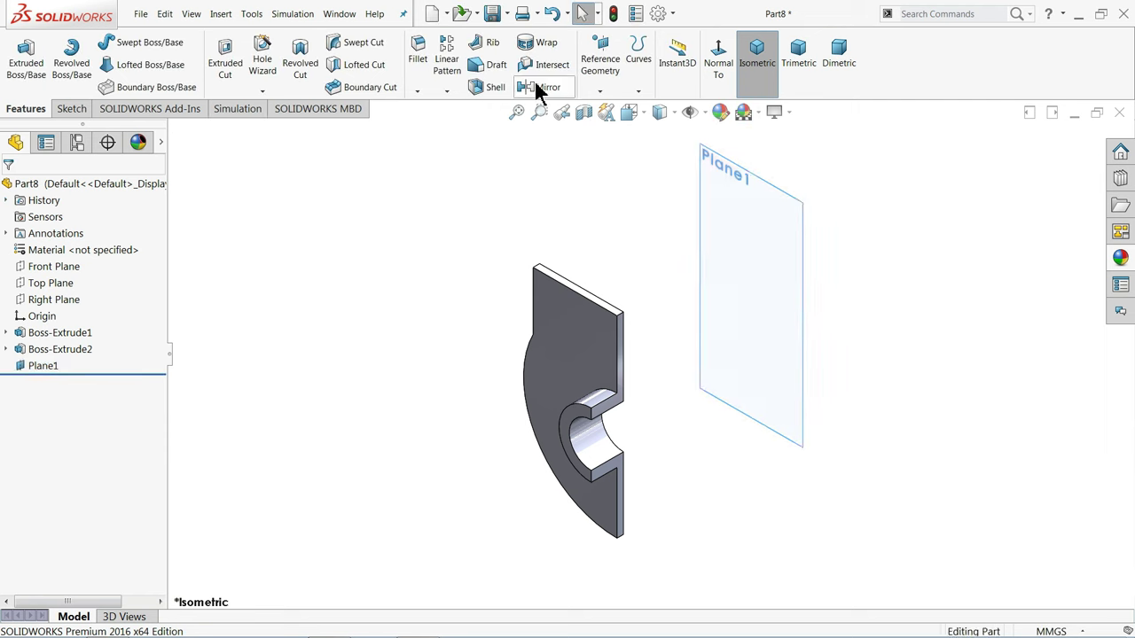
left_click(532, 89)
left_click(727, 220)
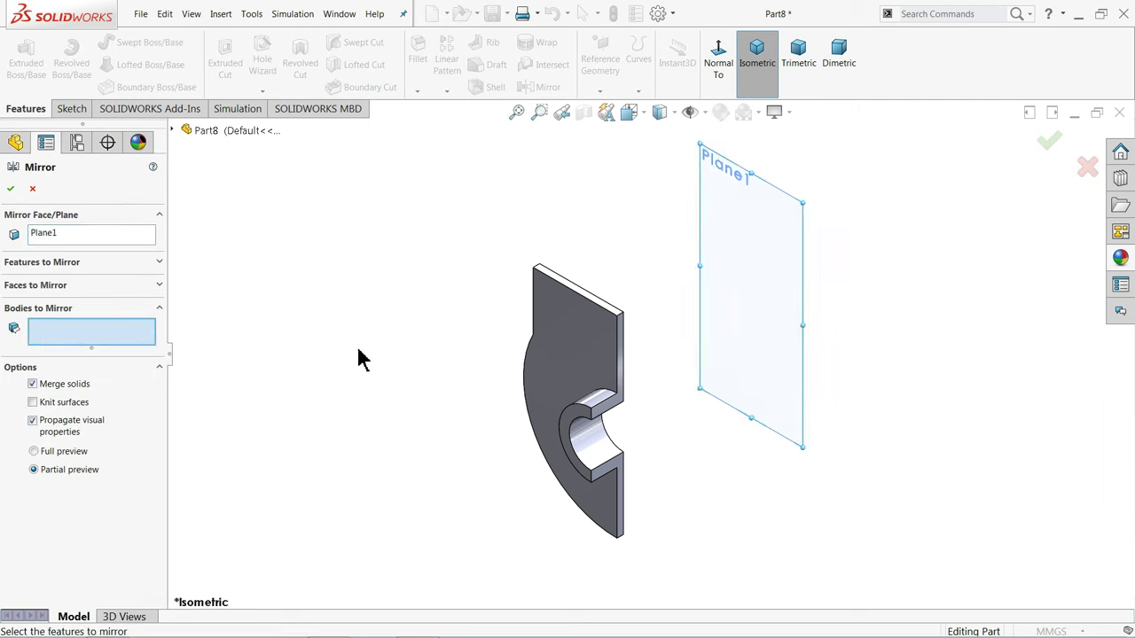
left_click(600, 362)
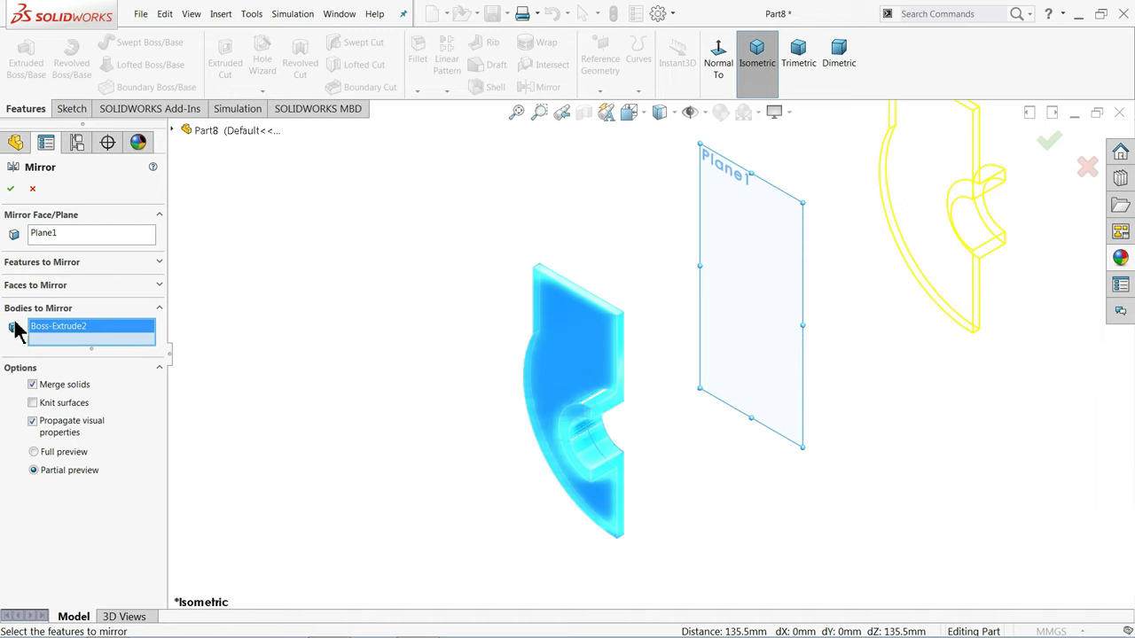
scroll(634, 372, "up", 2)
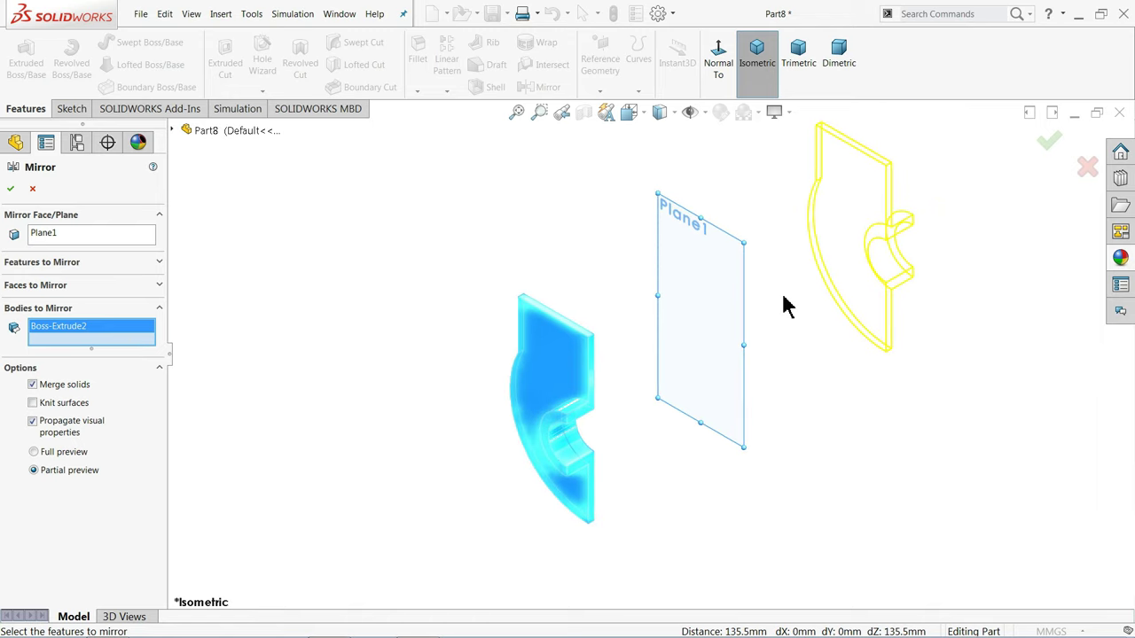
left_click(93, 266)
left_click(90, 270)
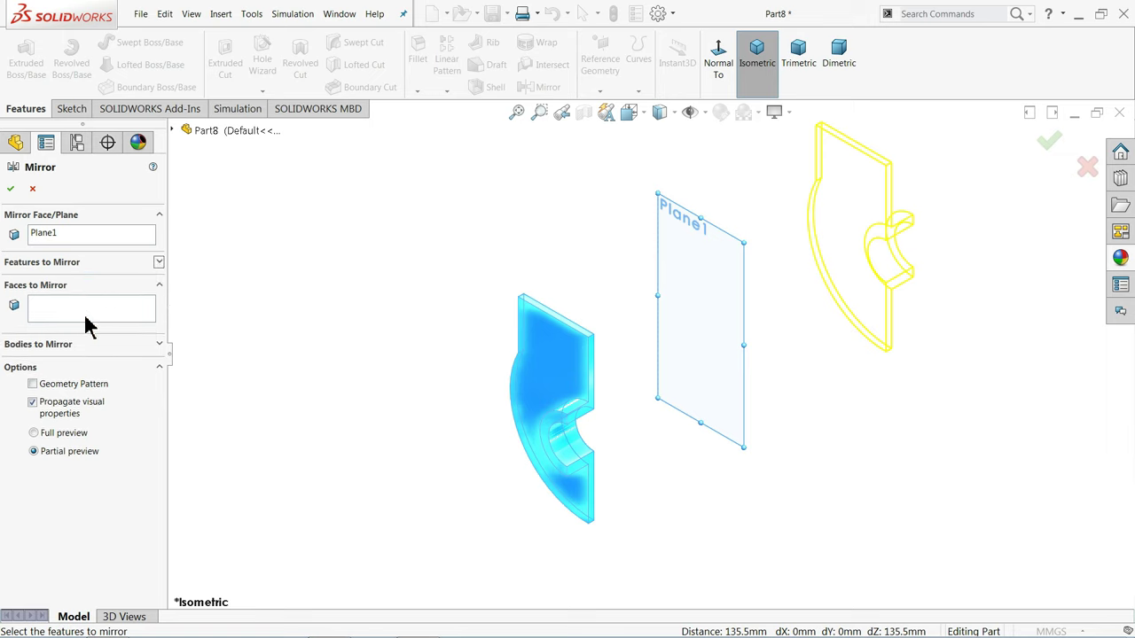
left_click(69, 345)
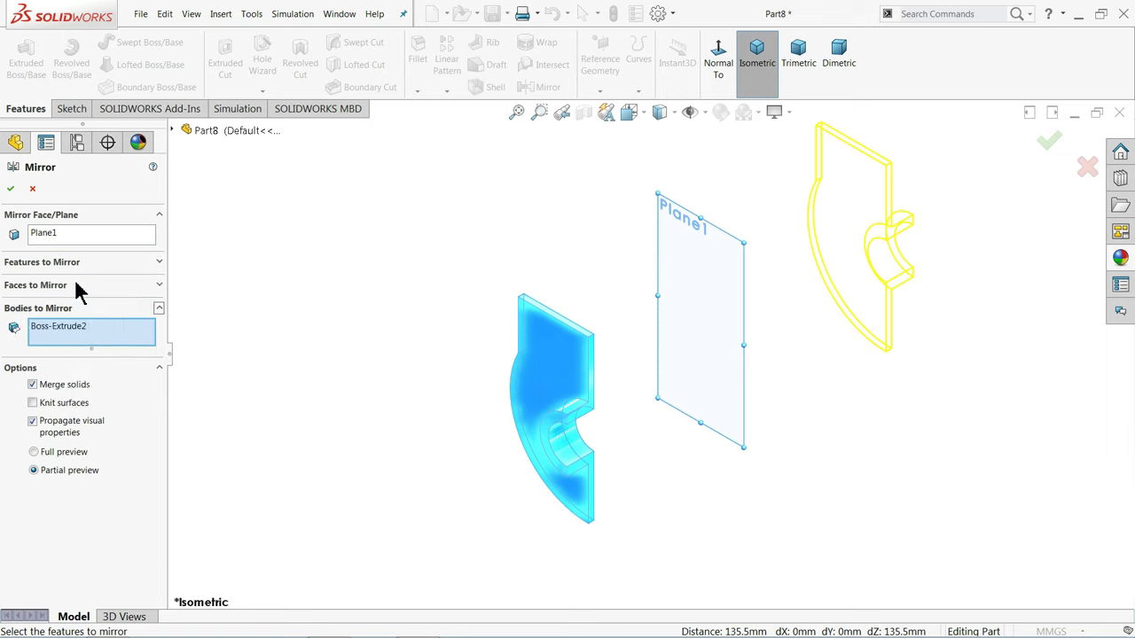
left_click(10, 189)
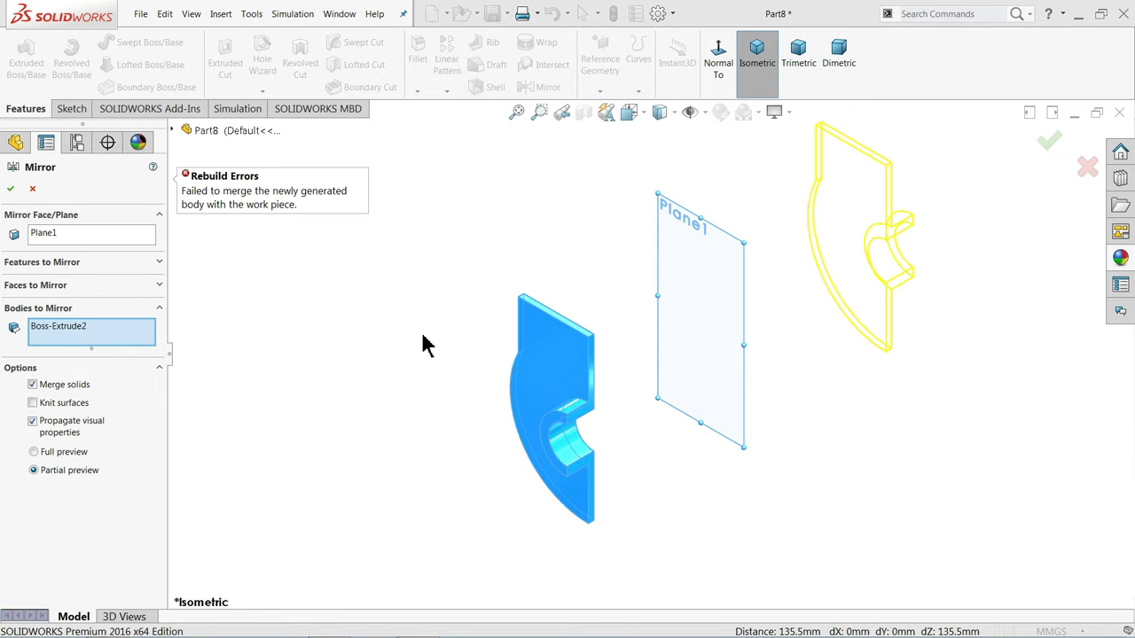
left_click(33, 386)
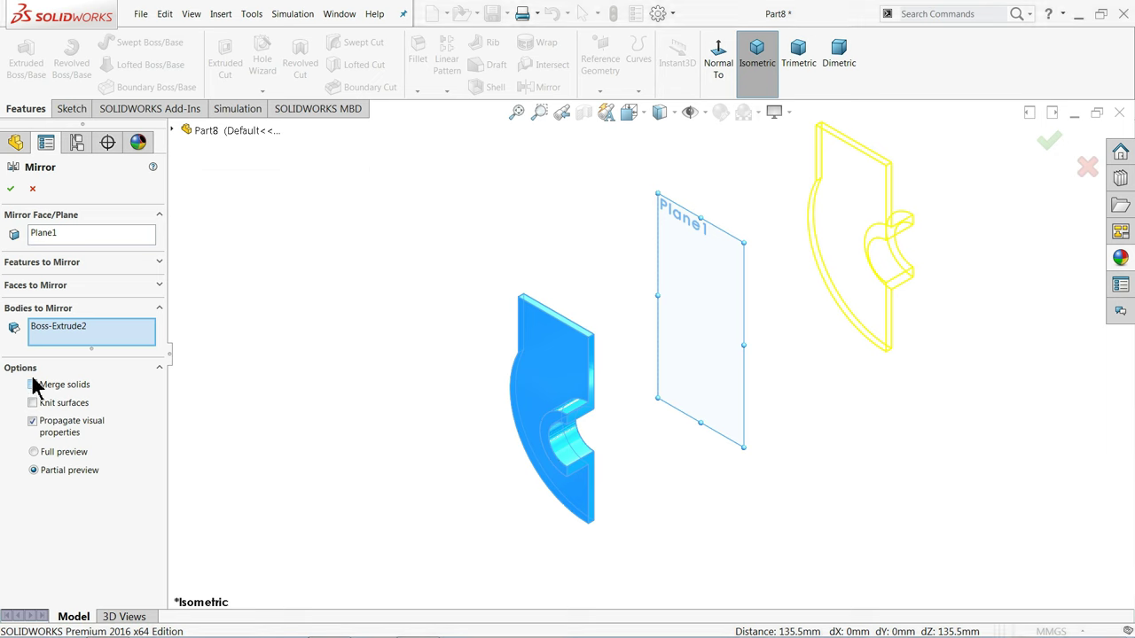
left_click(11, 189)
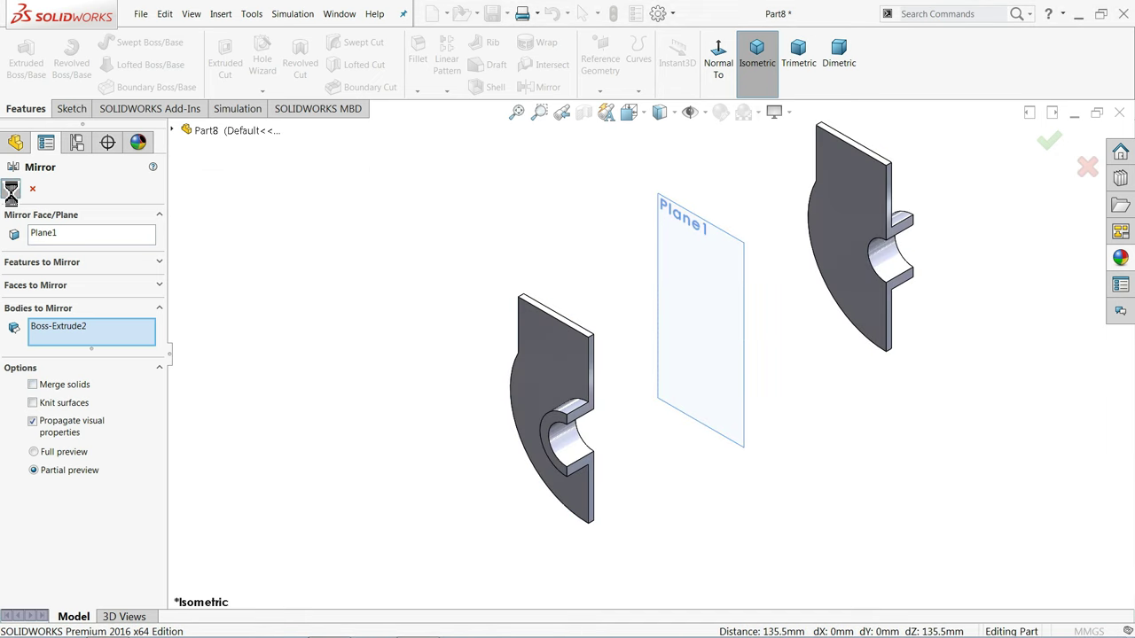
- Sketch on the original plate's flat face facing the offset plane, converting its straight outer edge and large arc edge into sketch entities
mouse_move(383, 306)
middle_mouse_down()
mouse_move(362, 251)
mouse_move(350, 263)
mouse_move(393, 301)
mouse_move(380, 326)
middle_mouse_up()
mouse_move(534, 355)
middle_mouse_down()
mouse_move(552, 342)
mouse_move(514, 347)
middle_mouse_up()
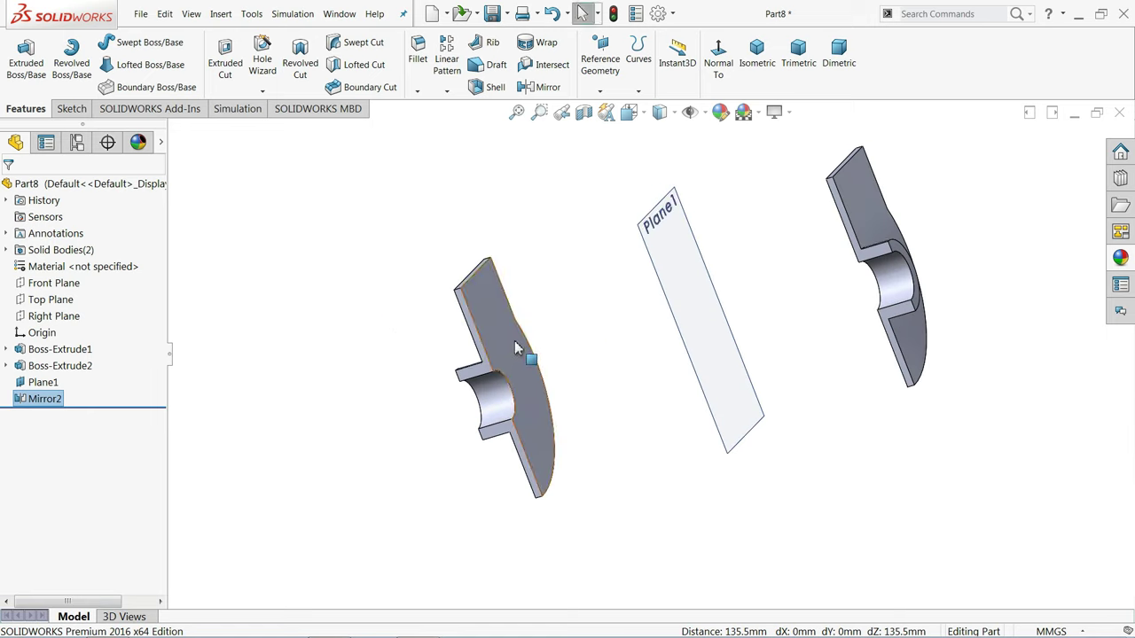
left_click(516, 344)
left_click(555, 305)
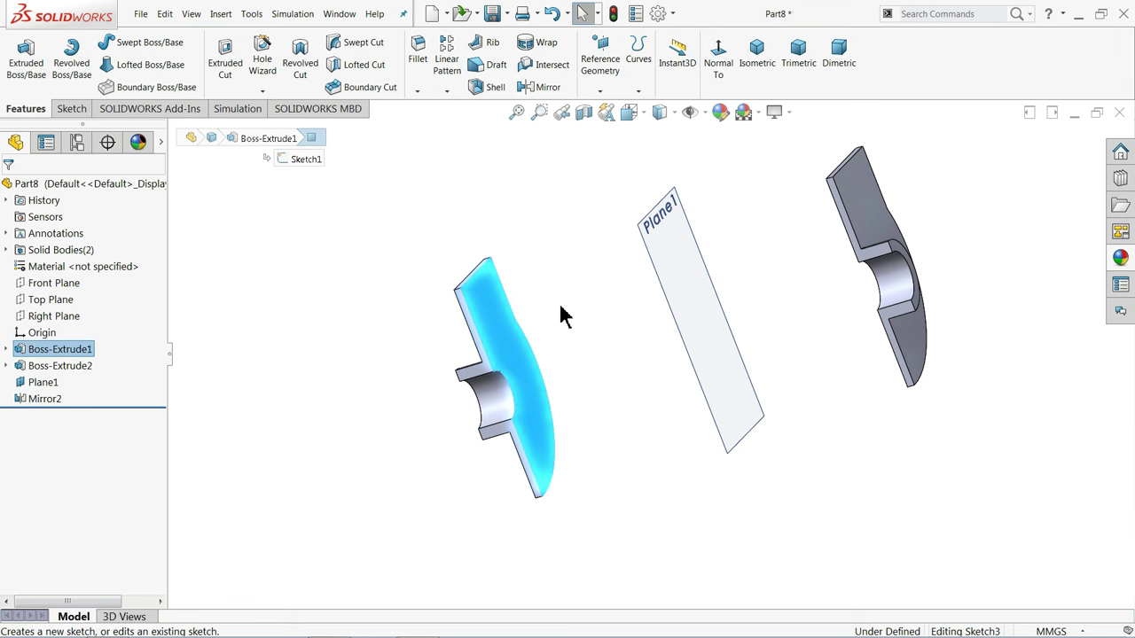
left_click(665, 73)
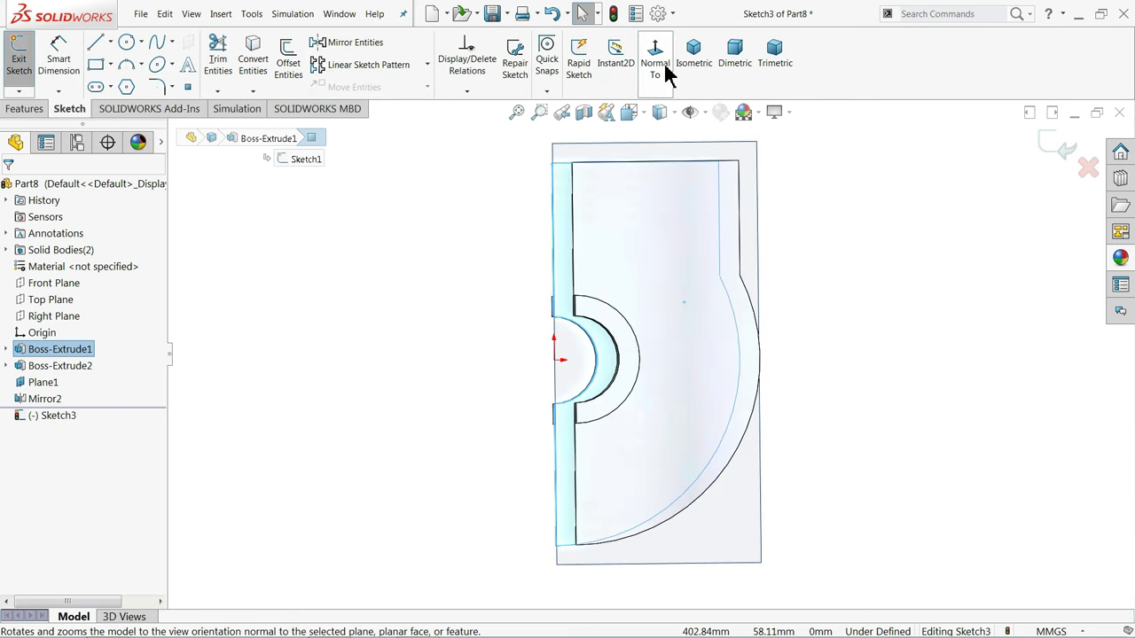
left_click(724, 232)
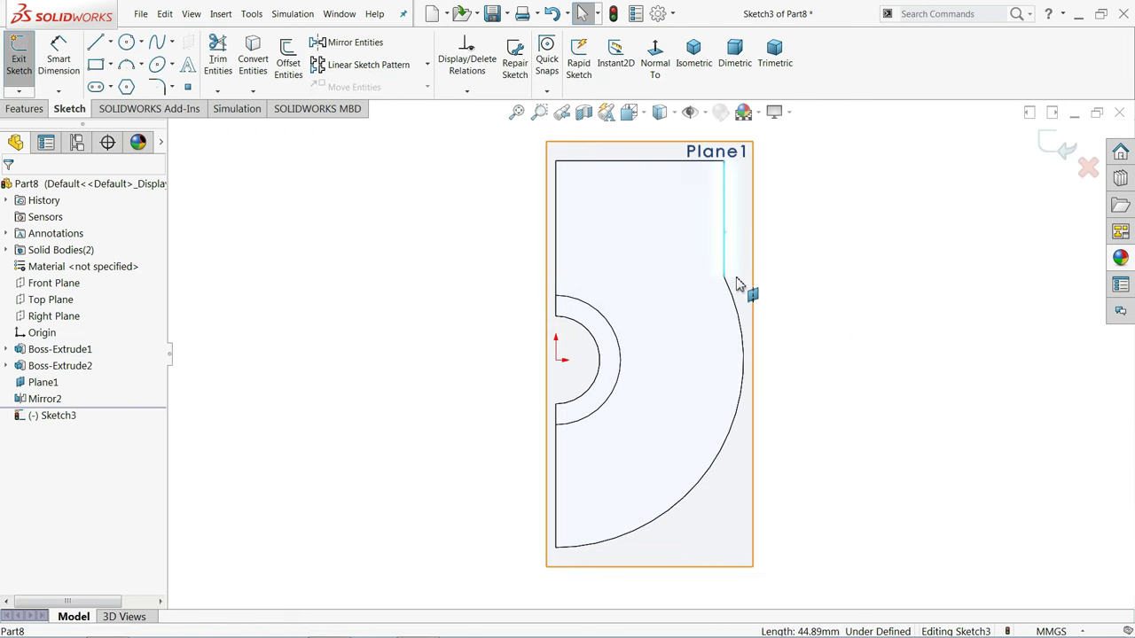
left_click(743, 335, "ctrl")
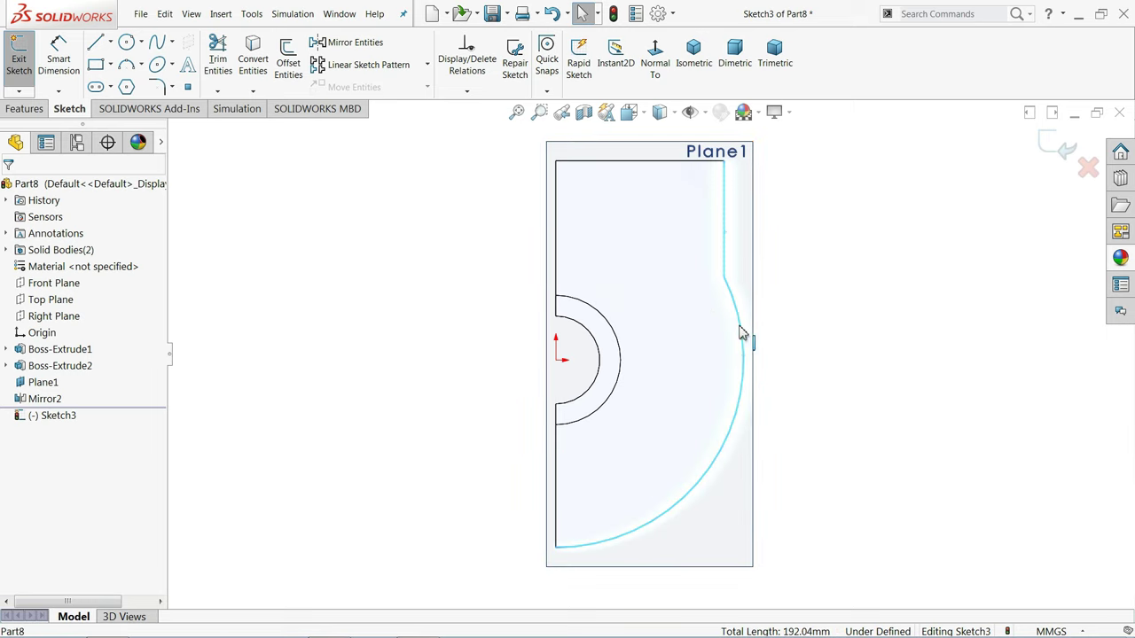
left_click(258, 62)
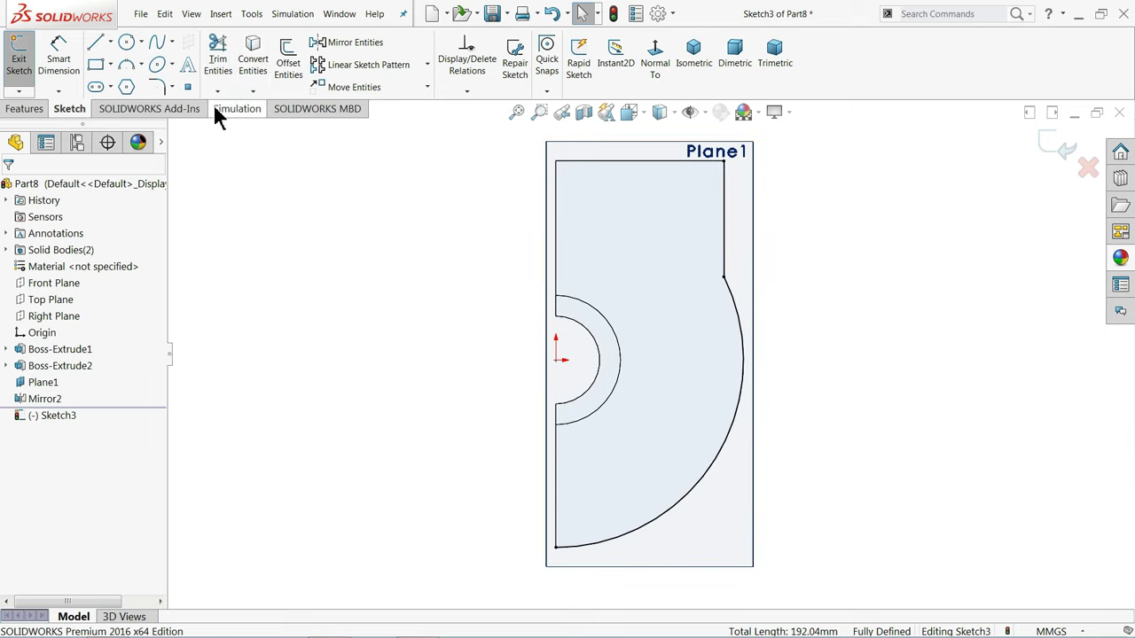
- Offset the converted line and arc chain 5 mm inward, capping the ends with lines
left_click(289, 64)
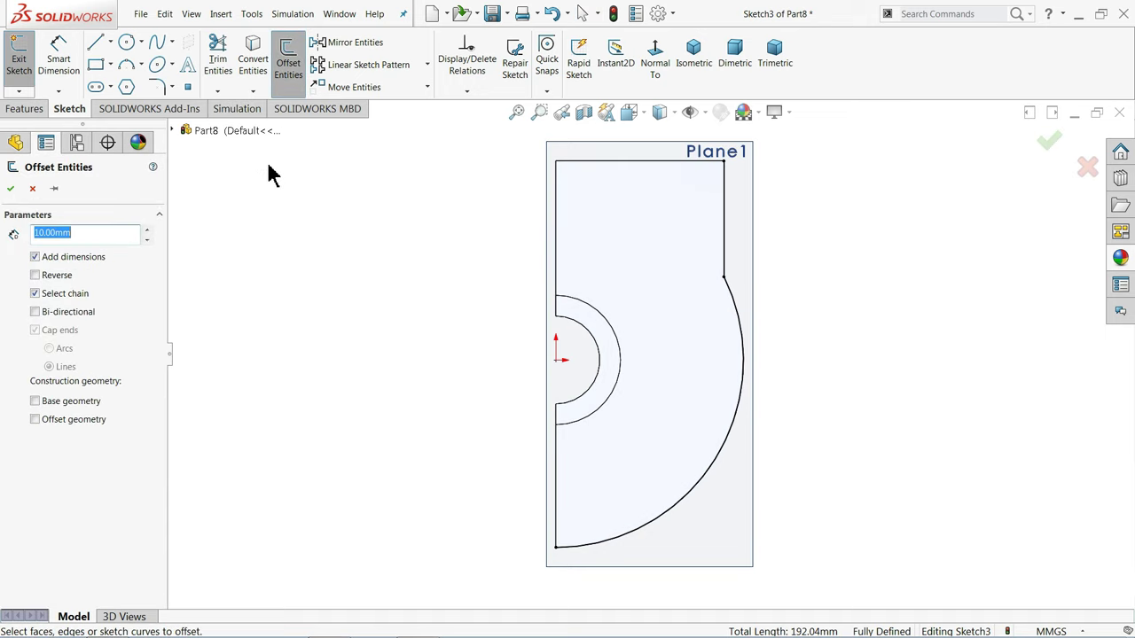
type("5")
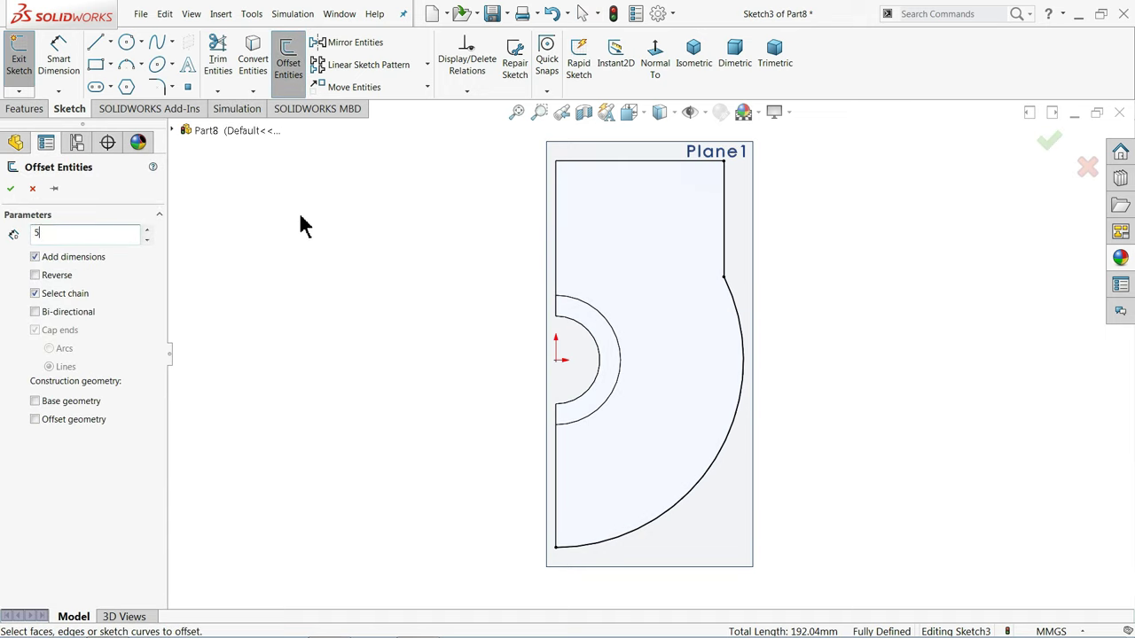
left_click(724, 251)
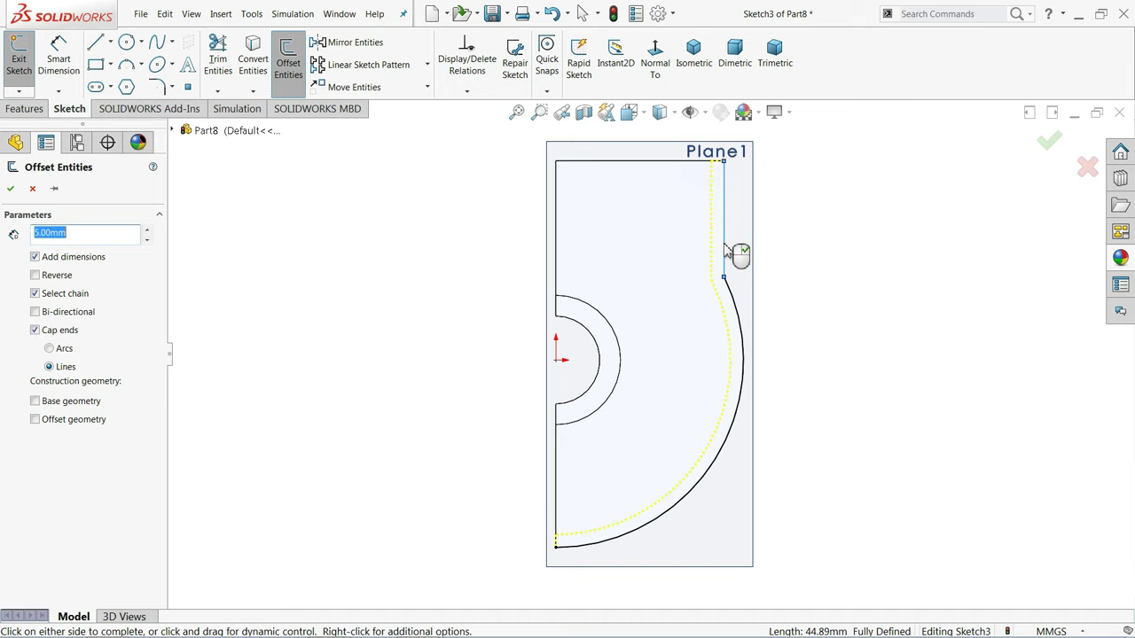
scroll(714, 226, "down", 3)
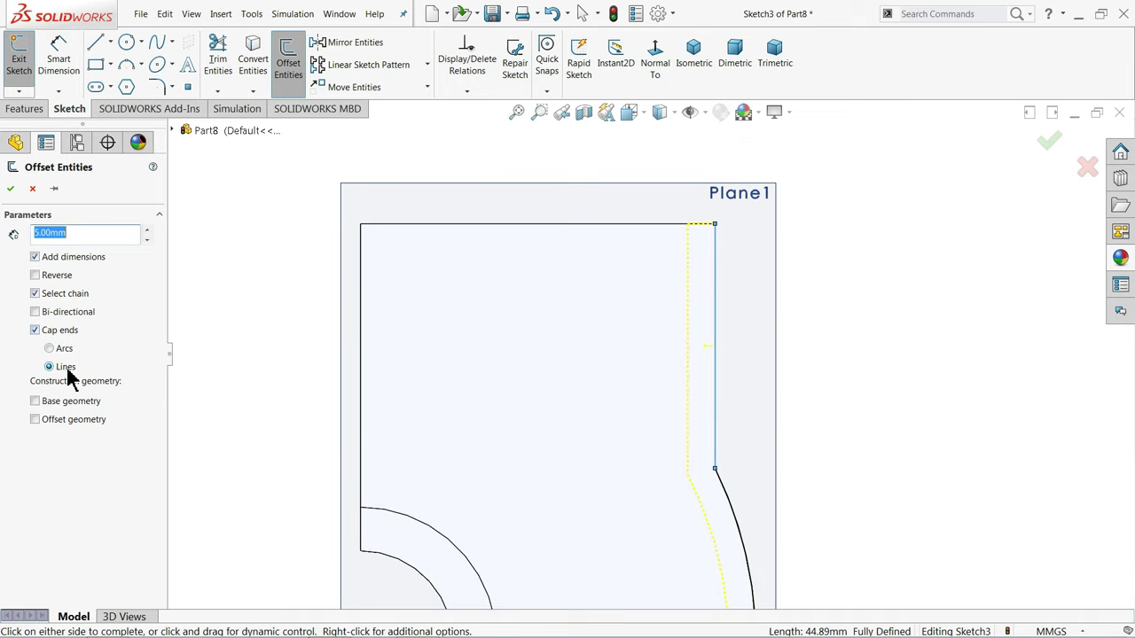
scroll(355, 266, "up", 3)
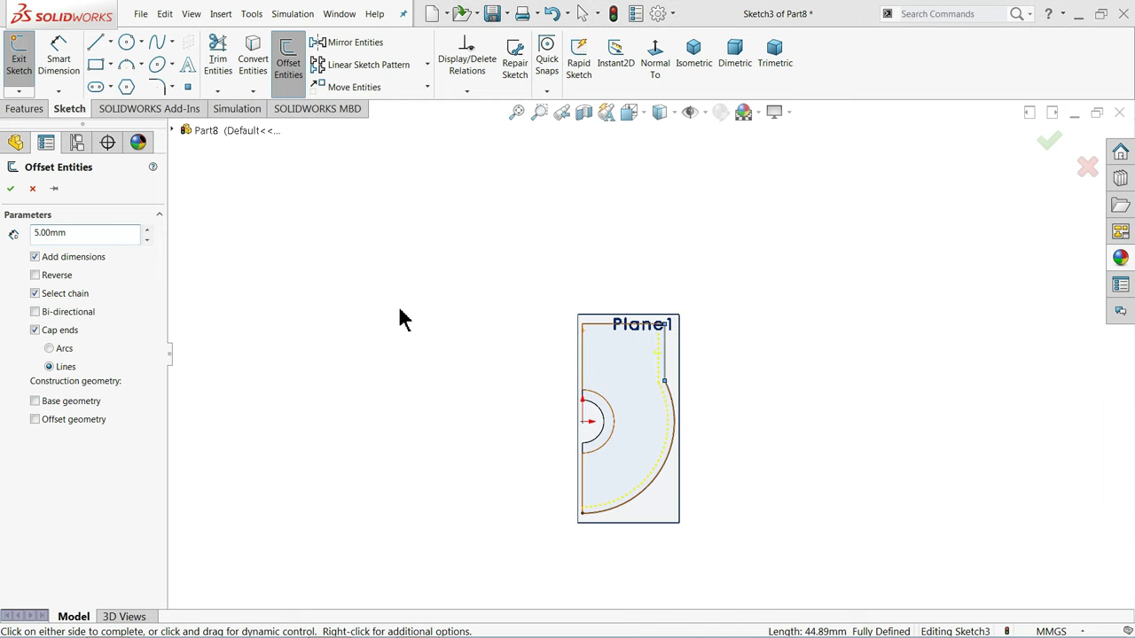
mouse_move(479, 313)
middle_mouse_down()
mouse_move(463, 319)
mouse_move(552, 355)
mouse_move(524, 392)
middle_mouse_up()
scroll(519, 383, "down", 3)
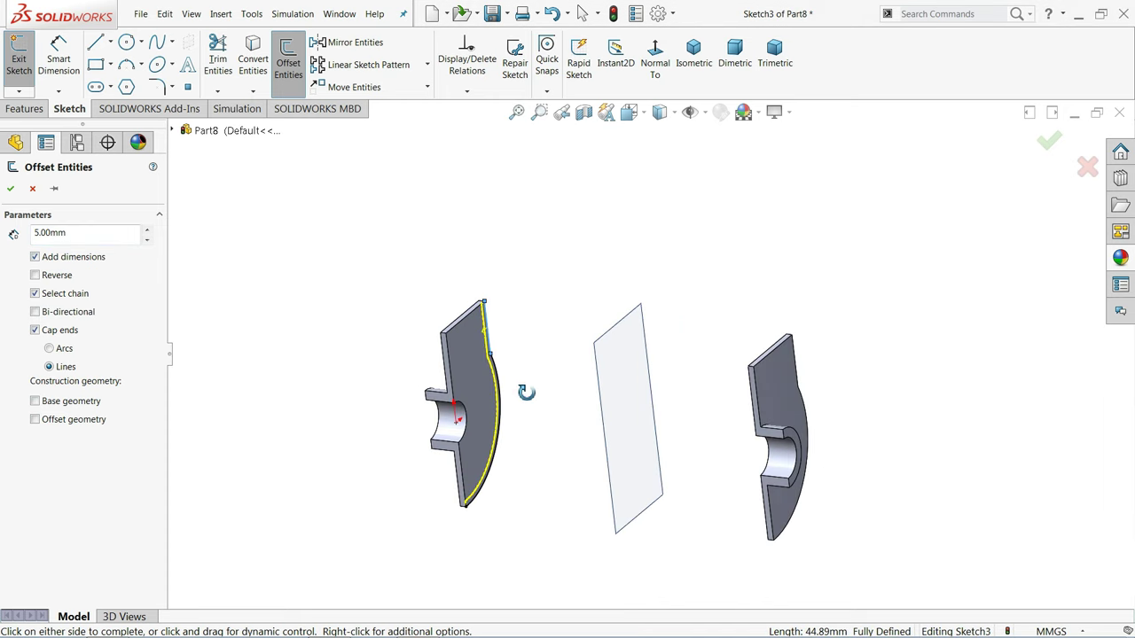
scroll(514, 373, "down", 2)
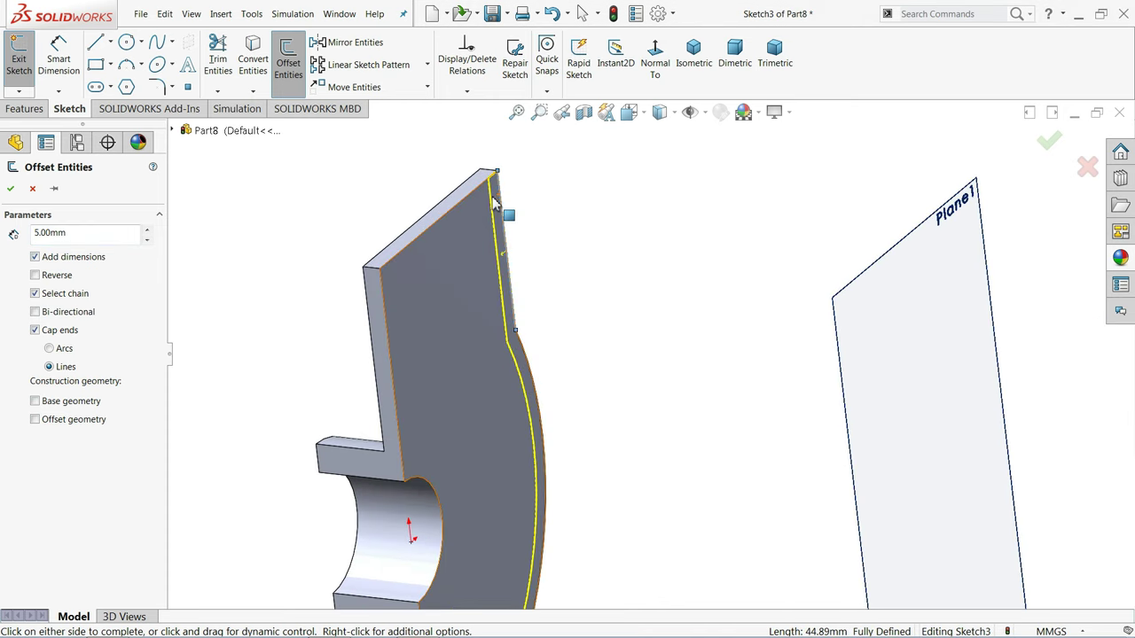
left_click(11, 188)
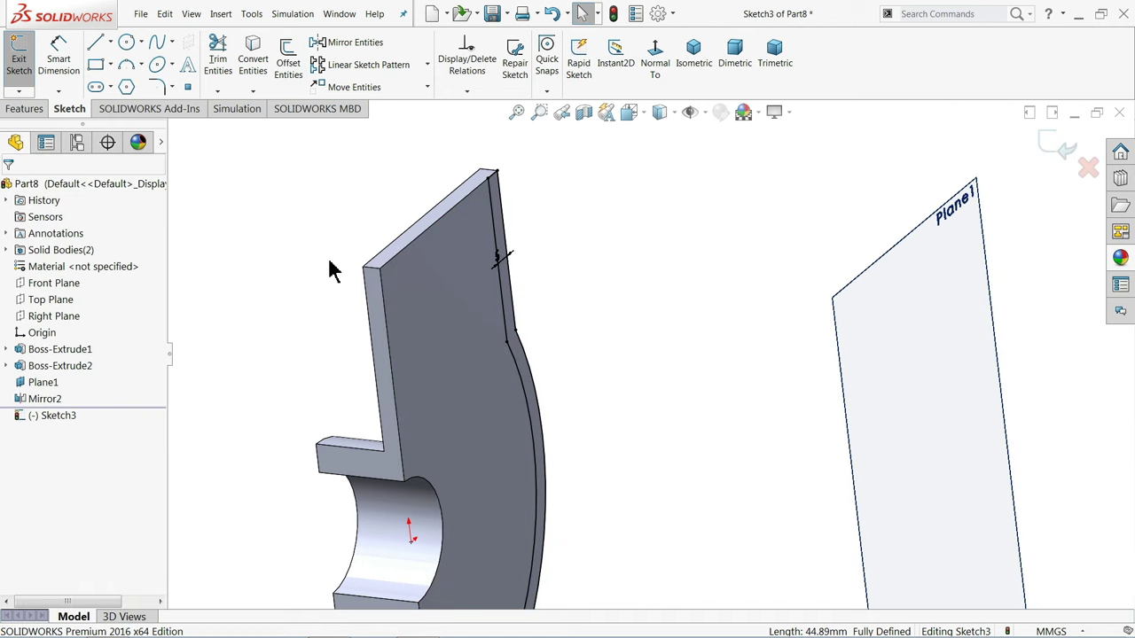
- Extrude the 5 mm wall profile up to the inner face of the mirrored side plate, merging the result
scroll(526, 293, "up", 1)
middle_click_drag(524, 284, 788, 322)
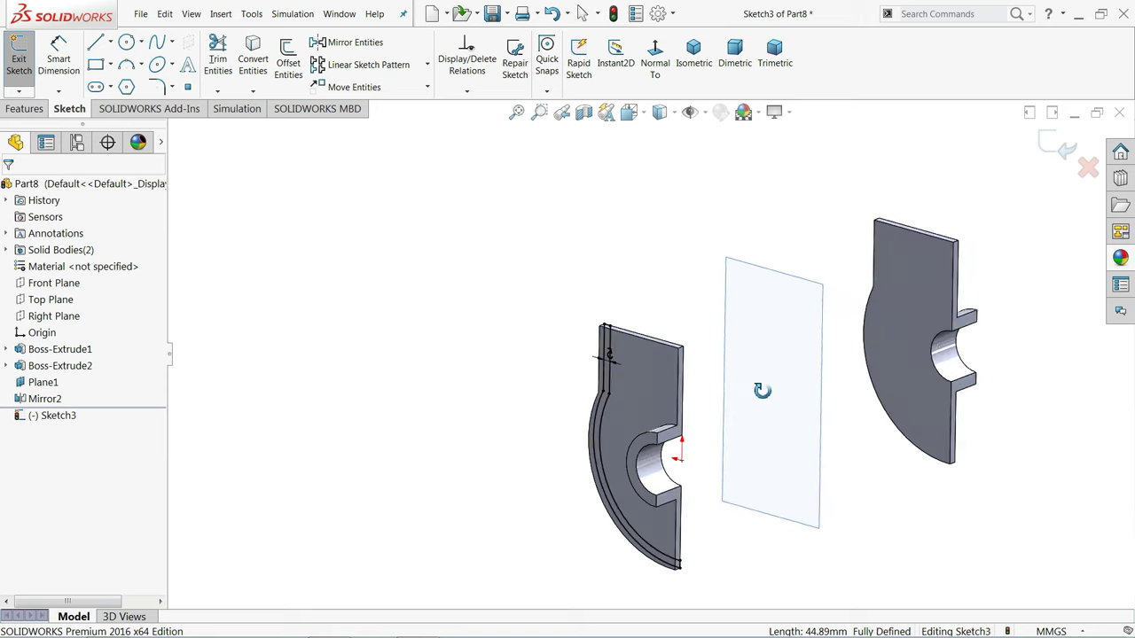
scroll(672, 548, "down", 3)
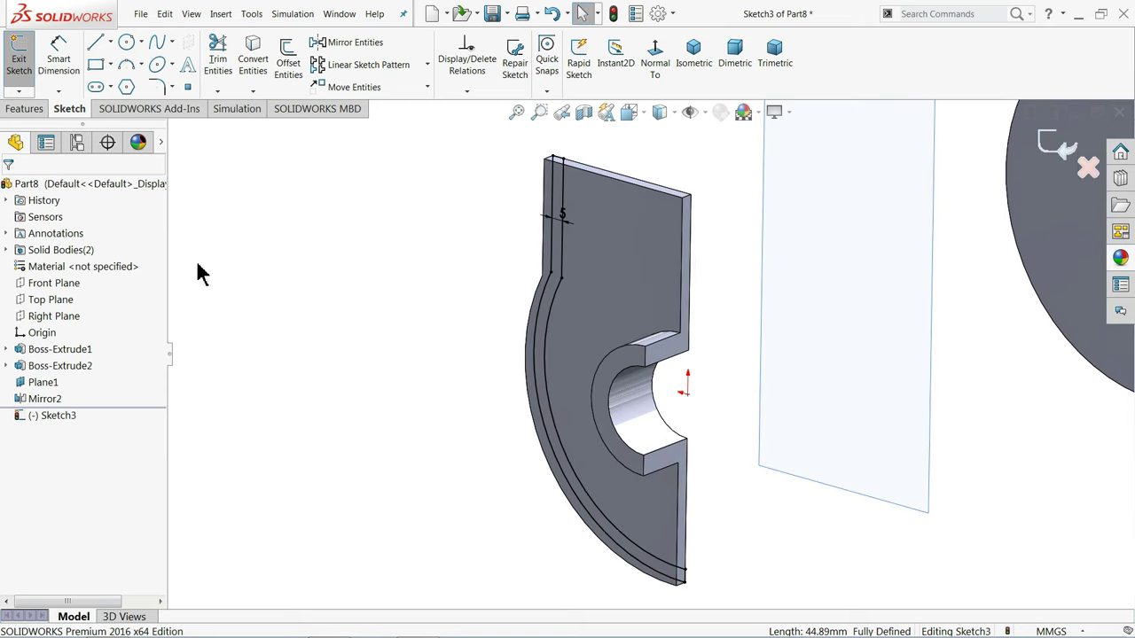
left_click(25, 109)
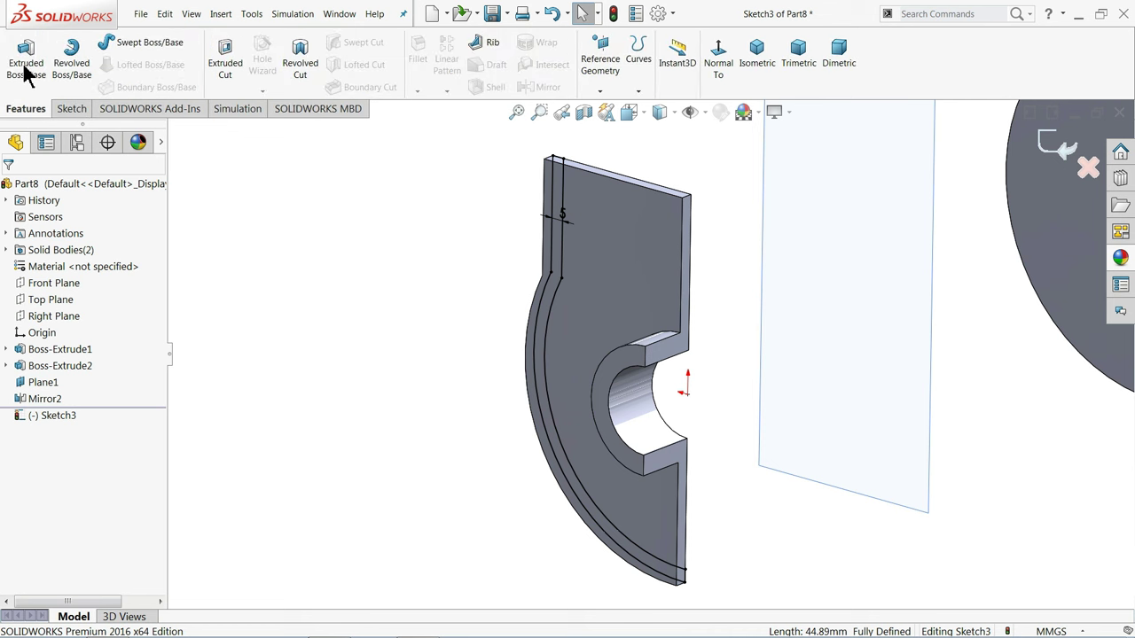
left_click(27, 74)
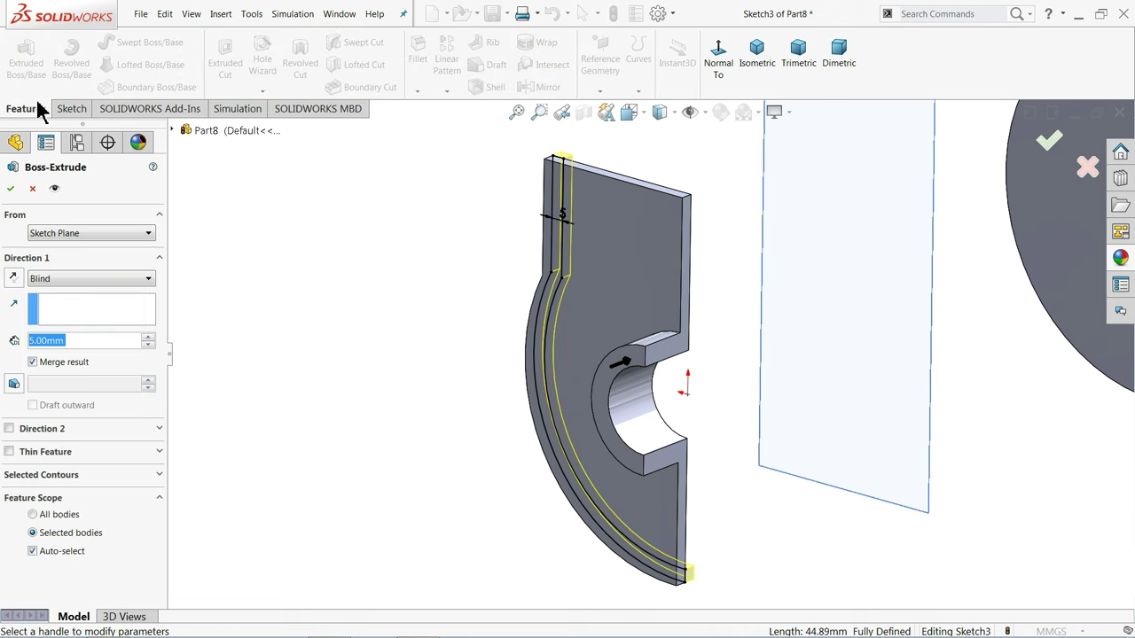
left_click(55, 280)
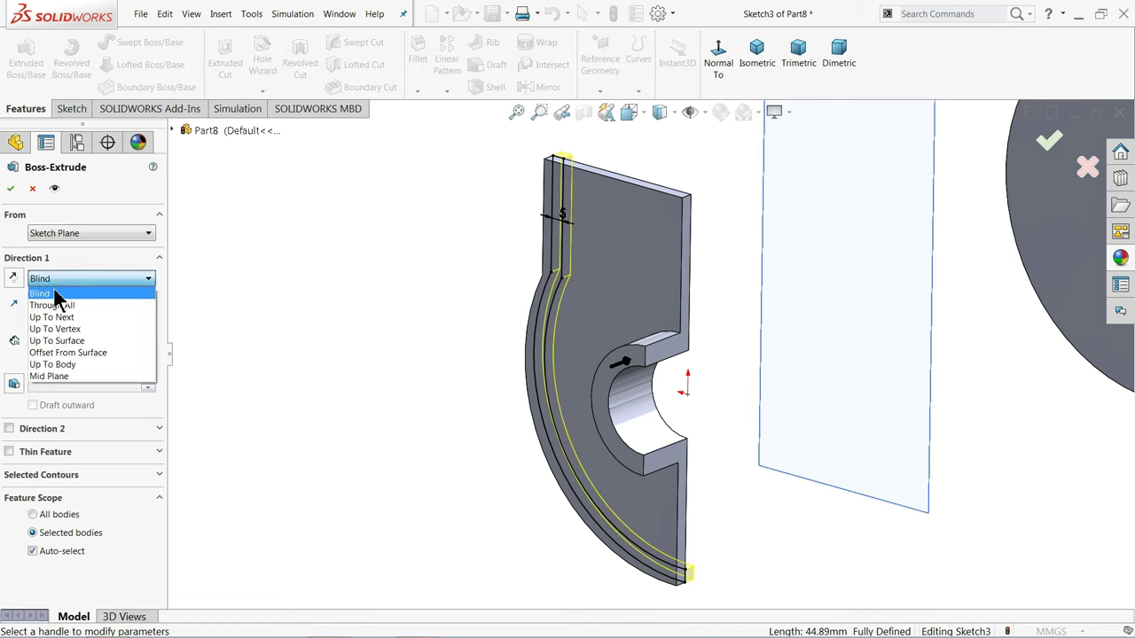
left_click(56, 338)
scroll(662, 355, "up", 3)
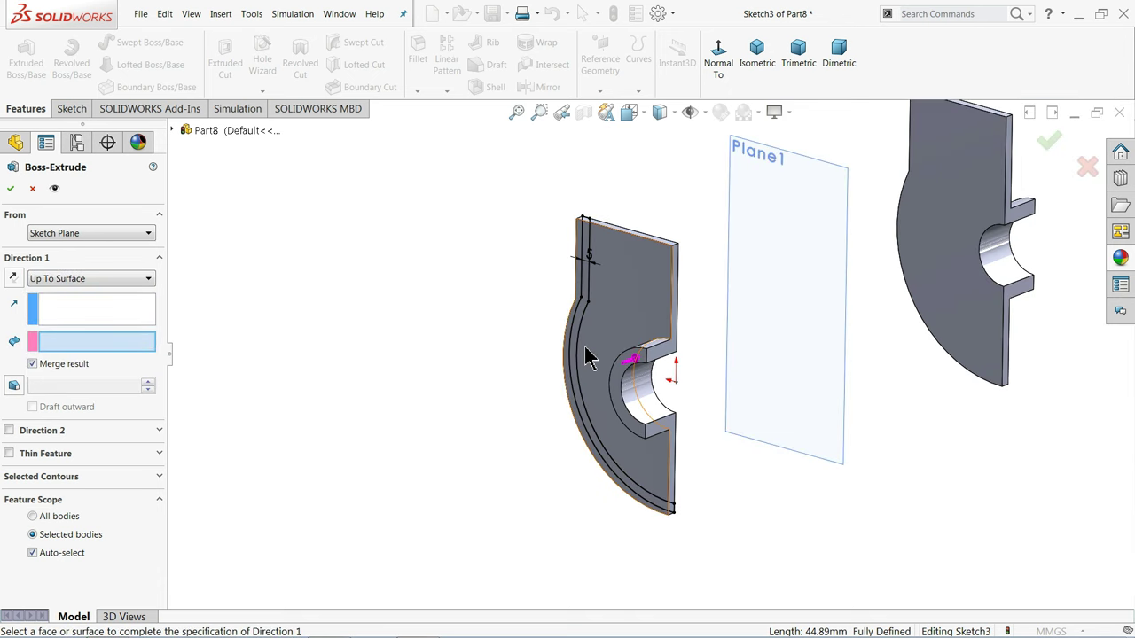
left_click(927, 257)
scroll(926, 257, "up", 2)
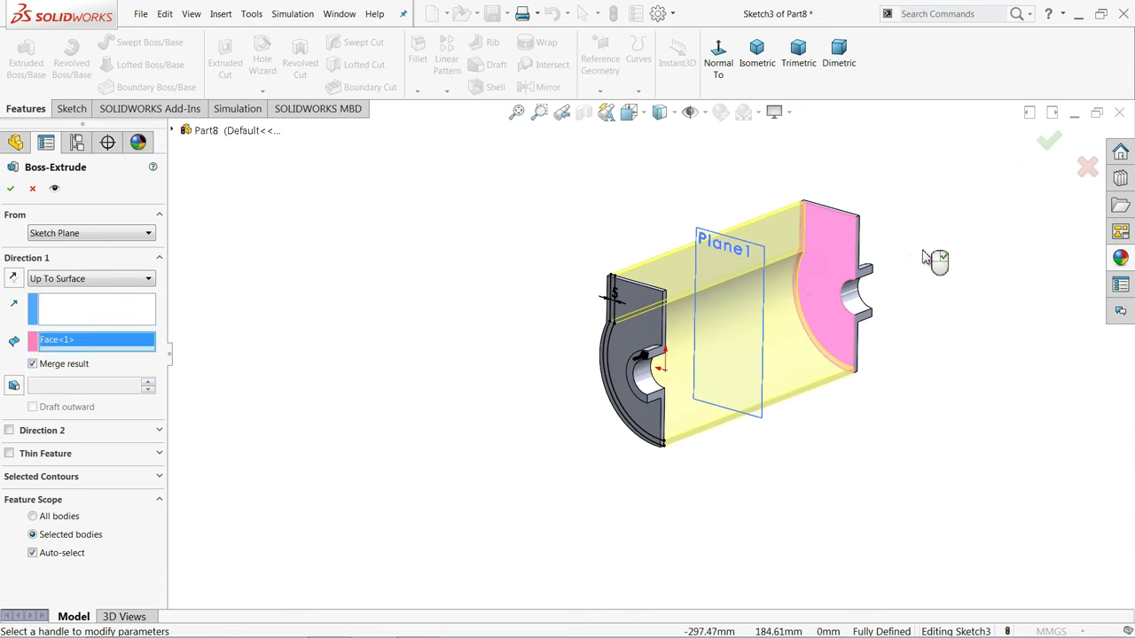
scroll(742, 342, "down", 5)
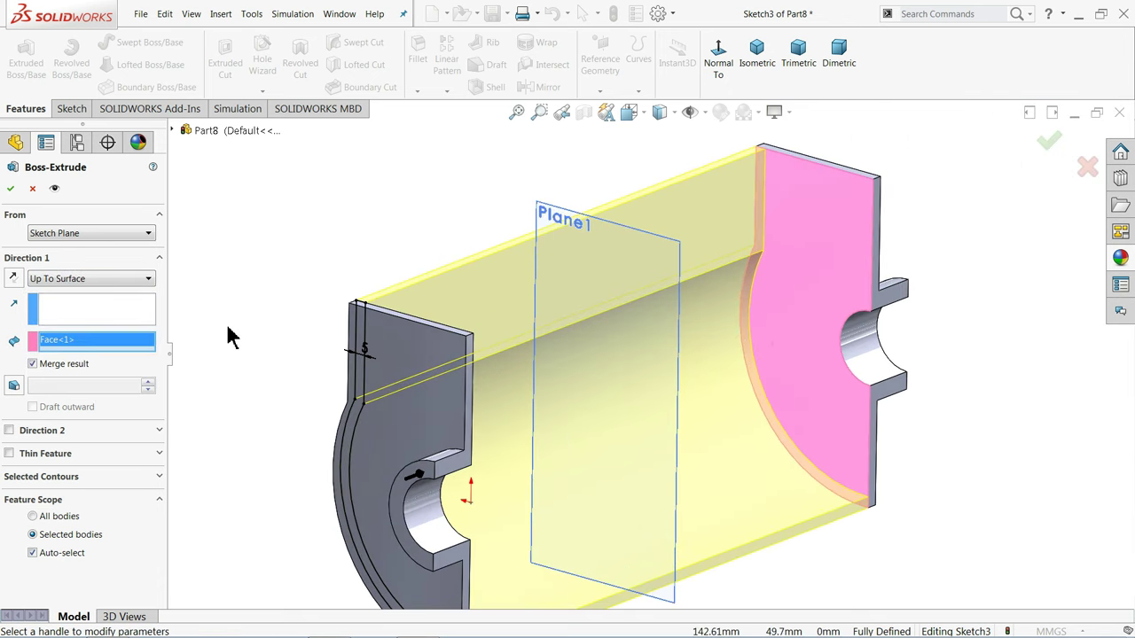
left_click(12, 189)
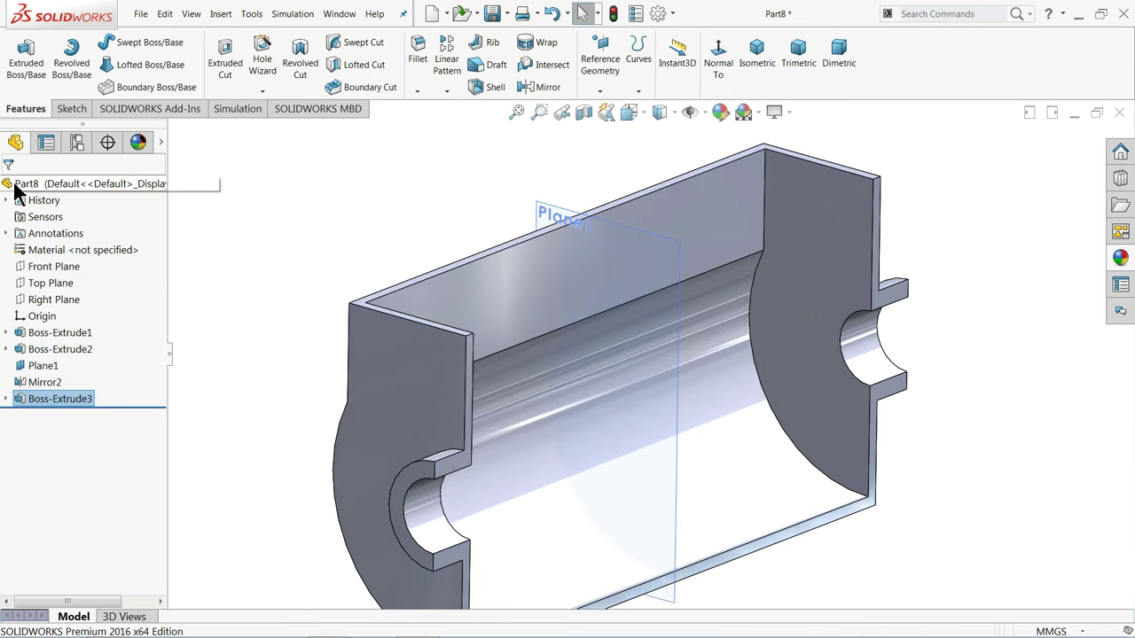
- Hide the offset reference plane between the two side plates
left_click(562, 220)
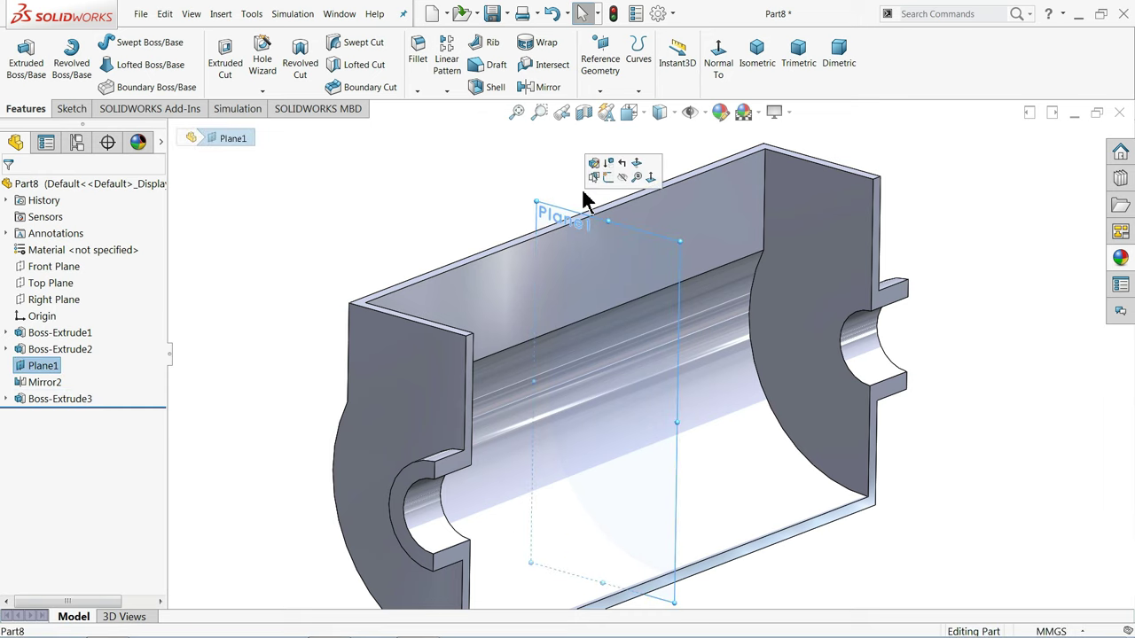
left_click(622, 183)
scroll(466, 157, "up", 2)
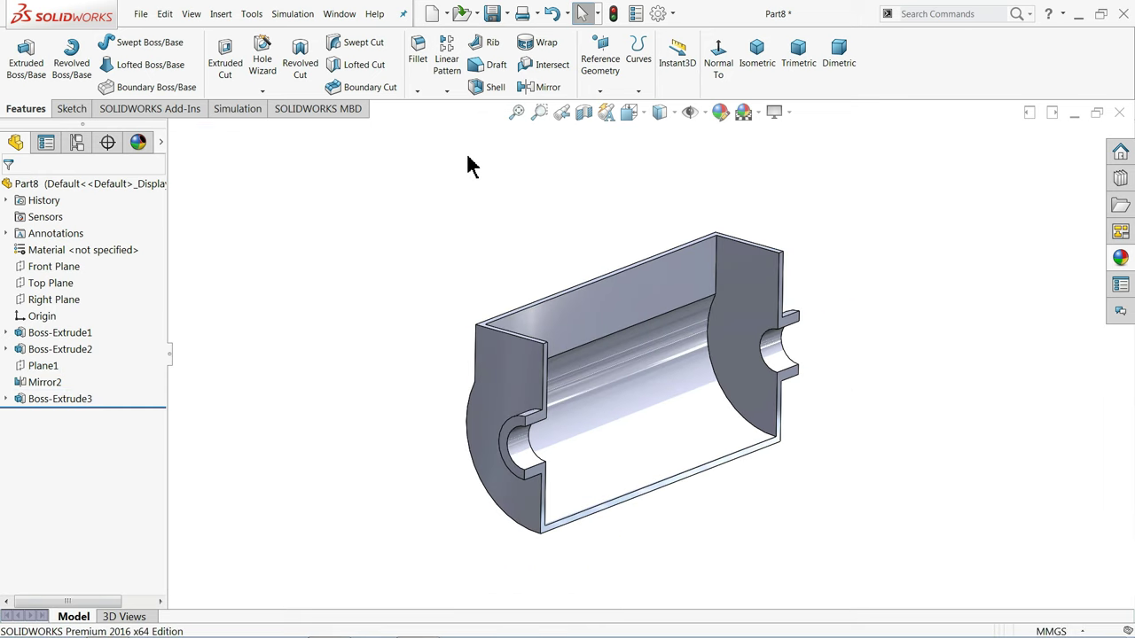
- Apply the cast brass appearance to the whole part
middle_click_drag(466, 157, 624, 444)
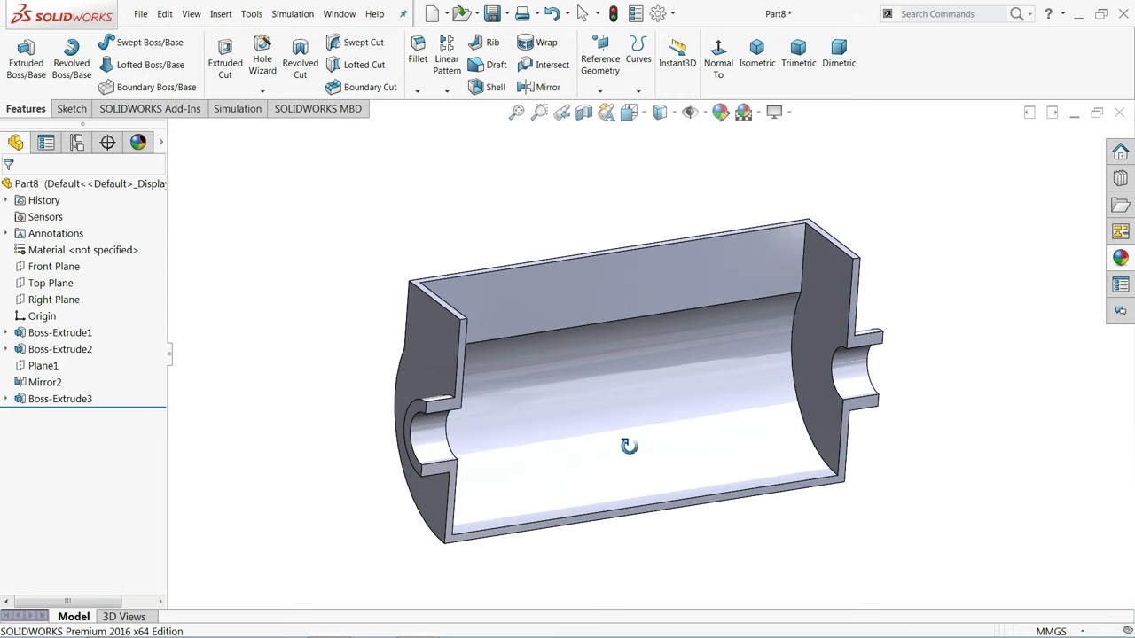
left_click(112, 186)
left_click(1121, 259)
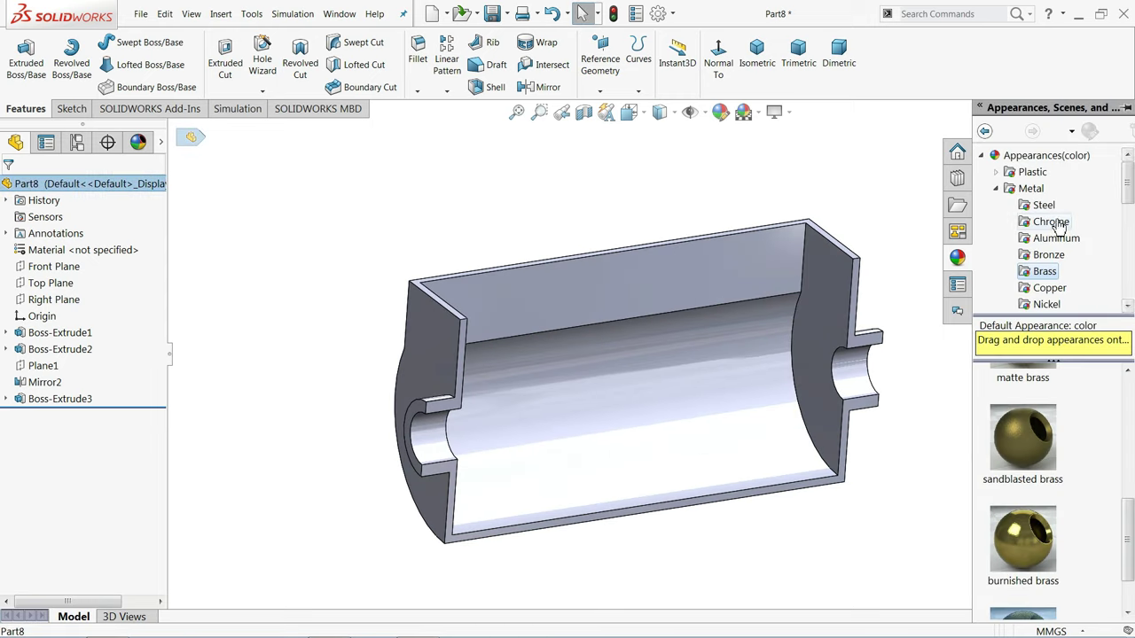
scroll(1026, 570, "down", 1)
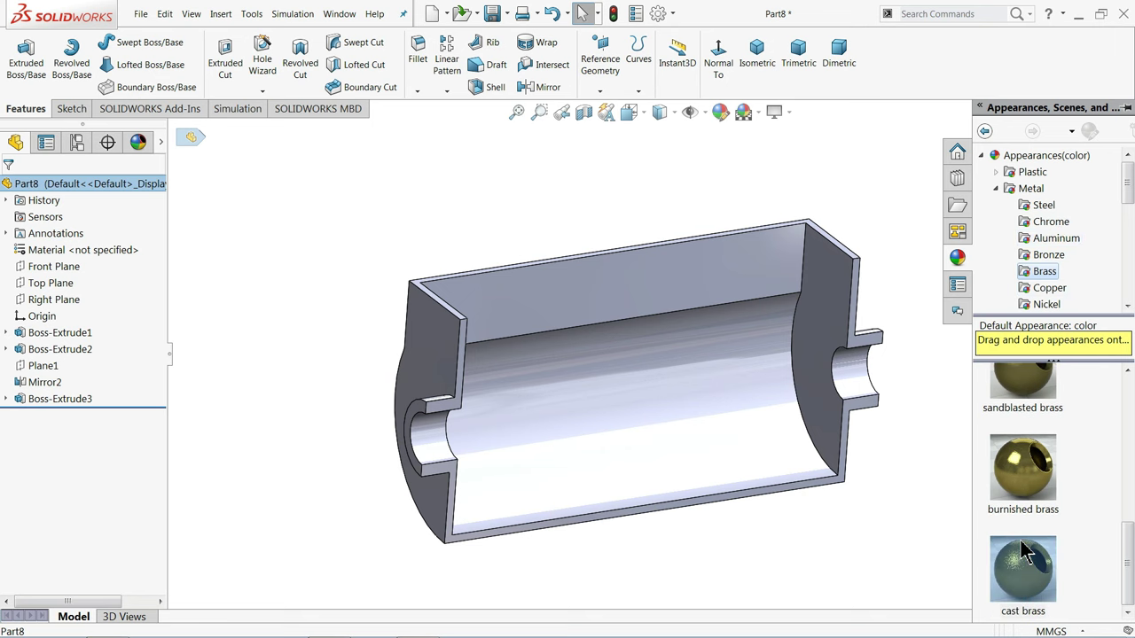
double_click(1027, 571)
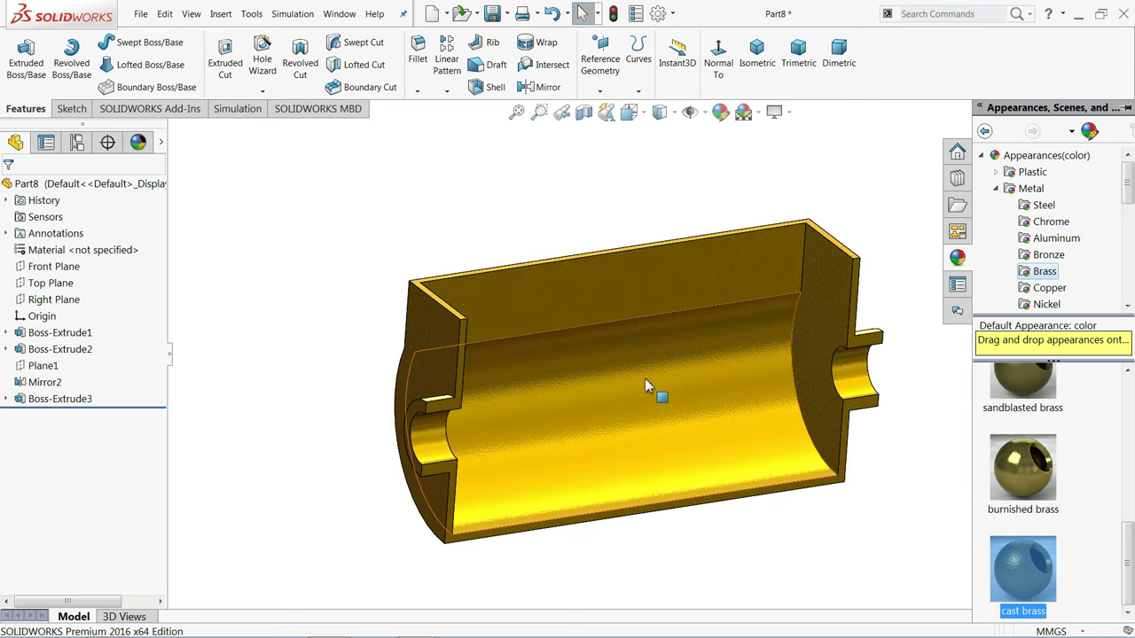
- Save the part as 6.Lower block in the Engine folder
middle_click_drag(477, 190, 499, 177)
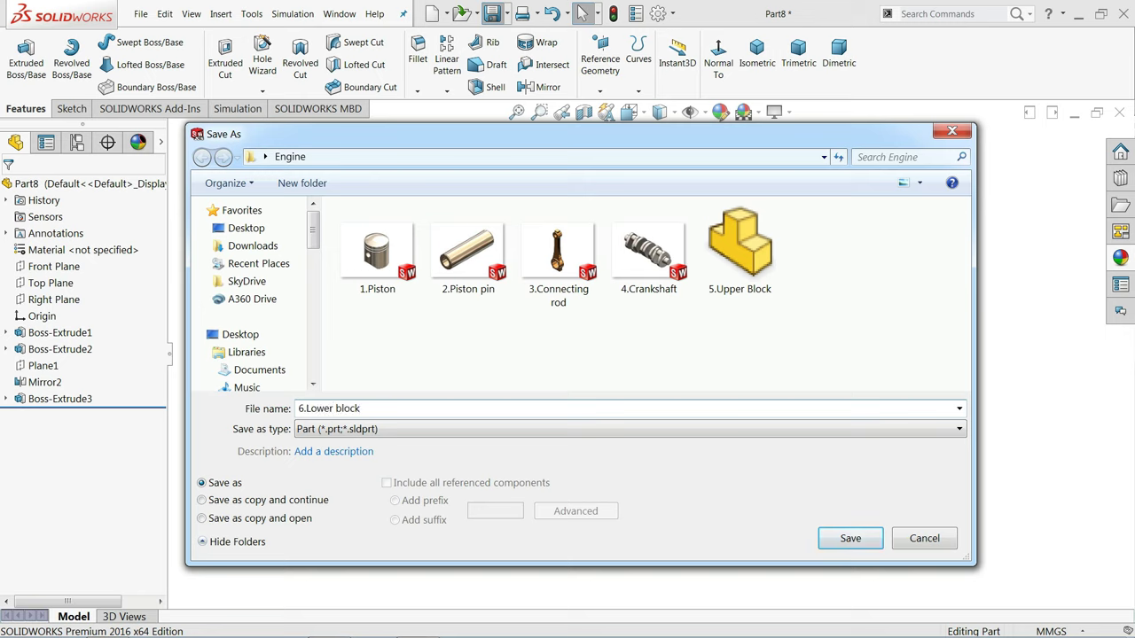
left_click(831, 537)
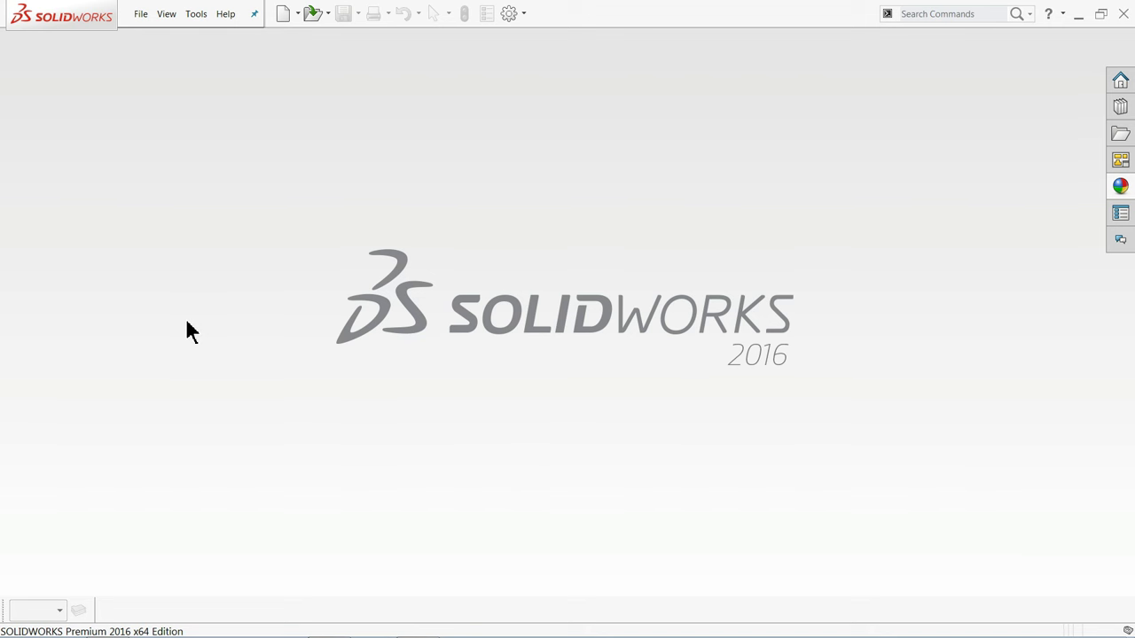
- Create a new assembly document
left_click(141, 14)
left_click(161, 37)
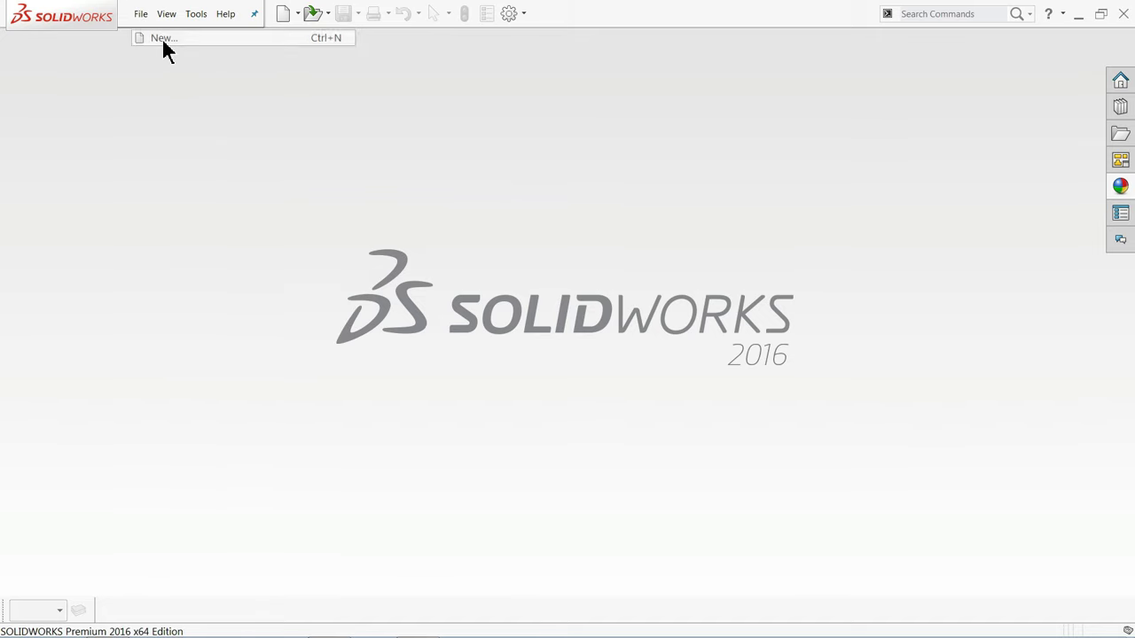
left_click(462, 467)
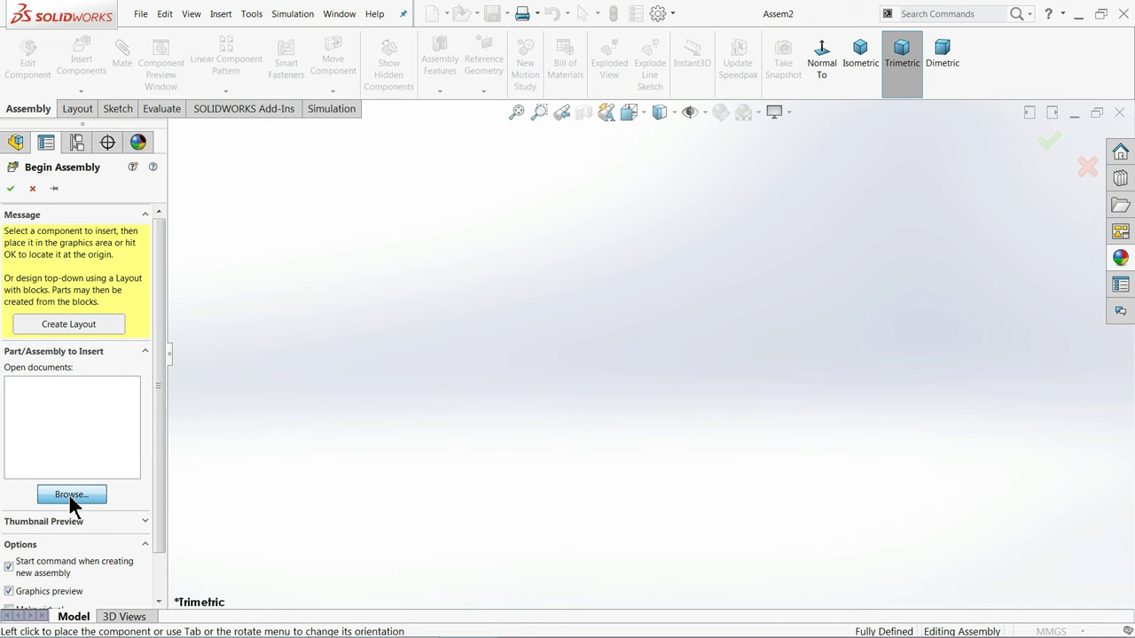
- Insert 5.Upper Block and 6.Lower block from the Engine folder, placing the lower block below the upper one
left_click(72, 495)
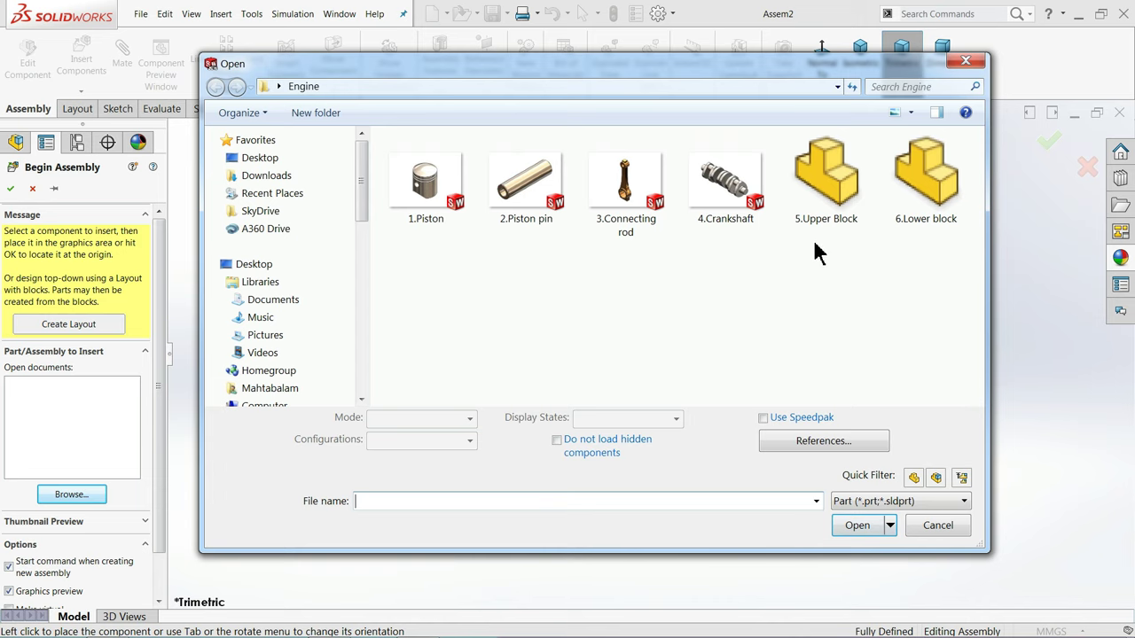
left_click_drag(816, 253, 937, 183)
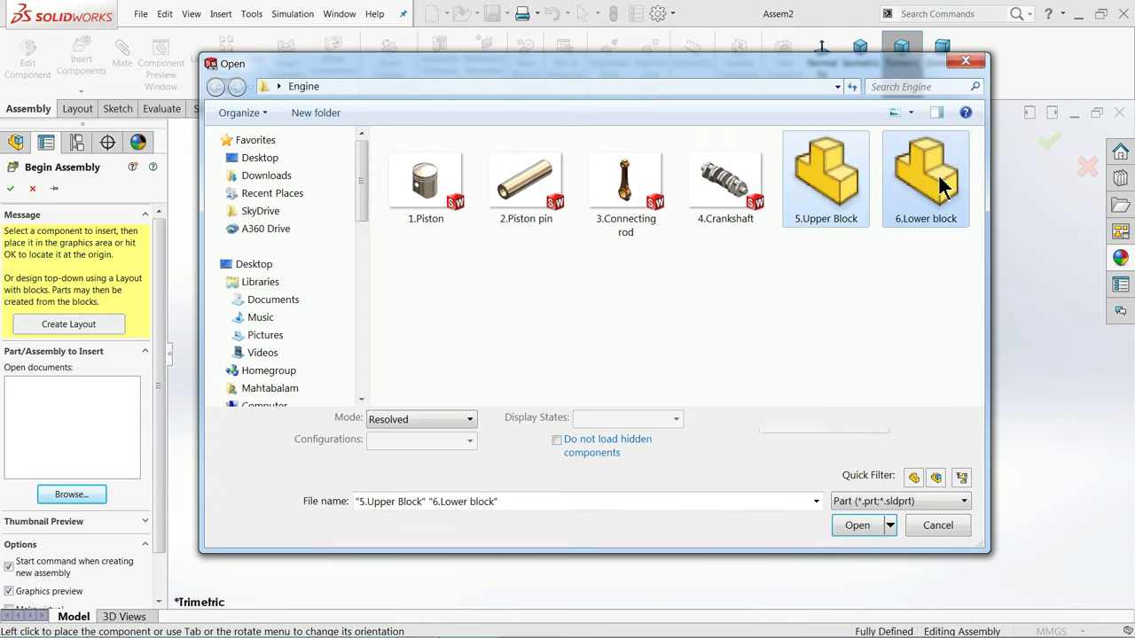
left_click(854, 526)
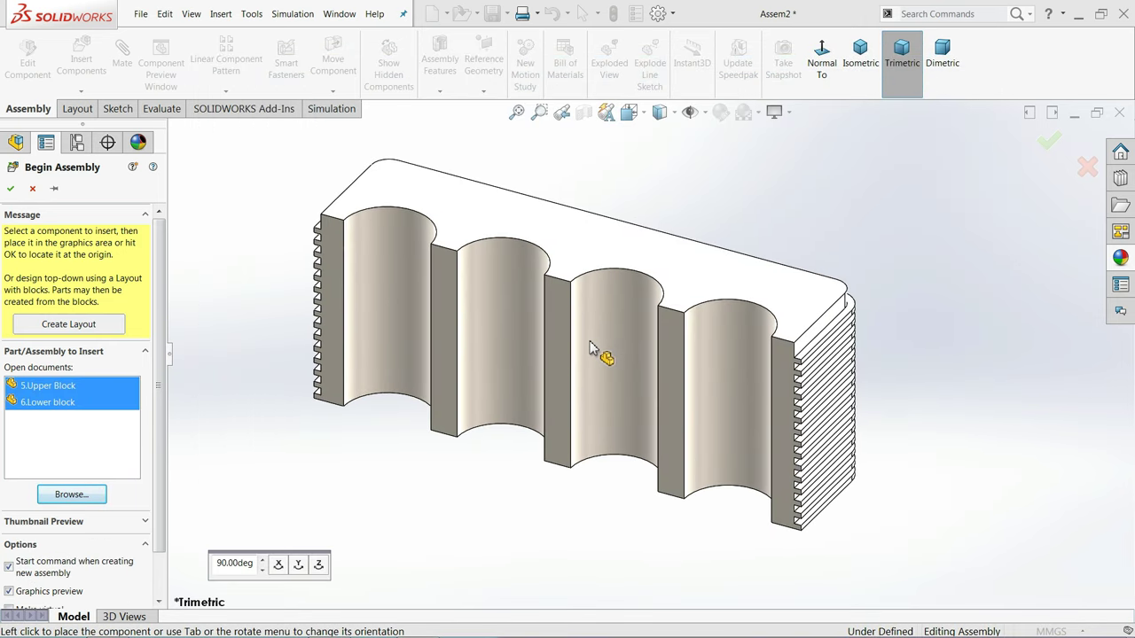
left_click(603, 257)
scroll(591, 372, "up", 5)
left_click(561, 434)
scroll(577, 425, "down", 1)
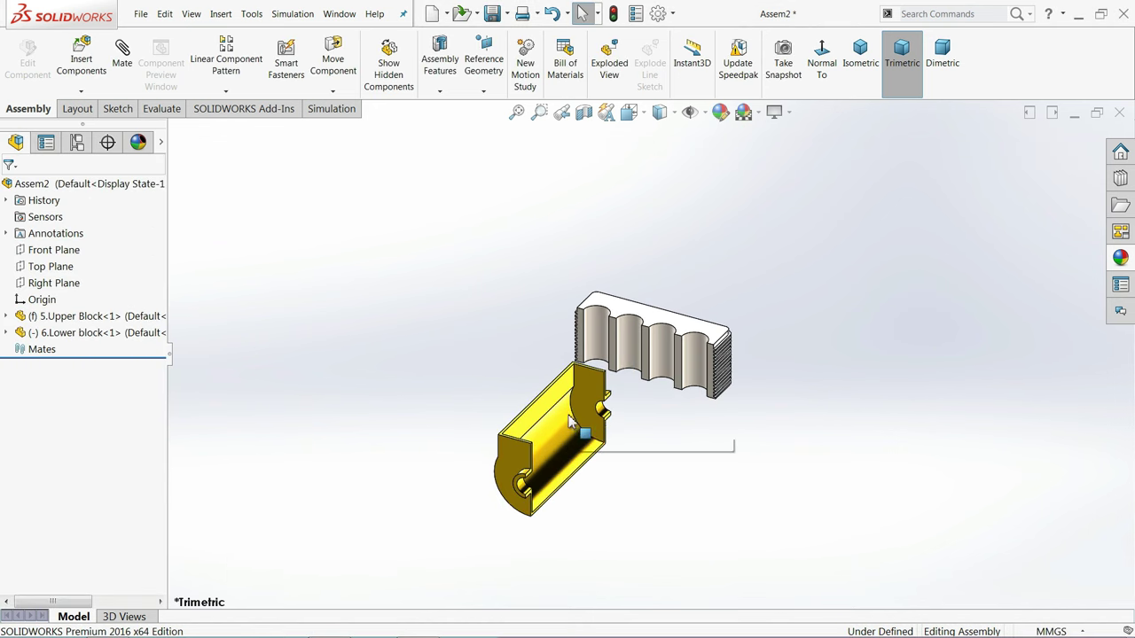
- Set the scene background to Plain White and show the assembly in isometric view
left_click(758, 112)
left_click(776, 36)
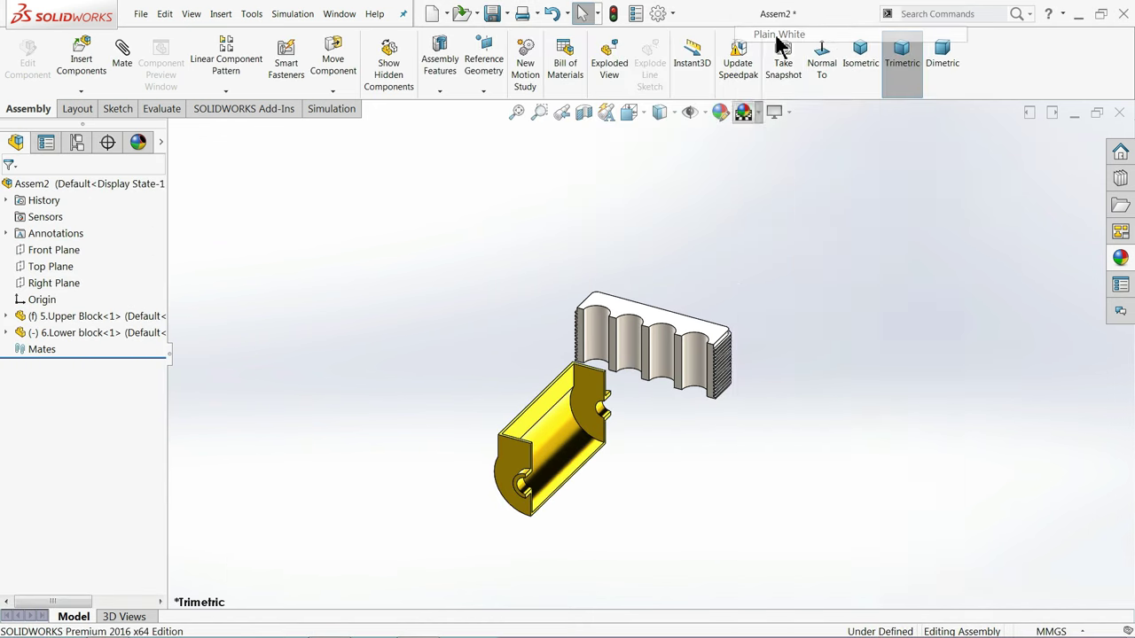
left_click(860, 54)
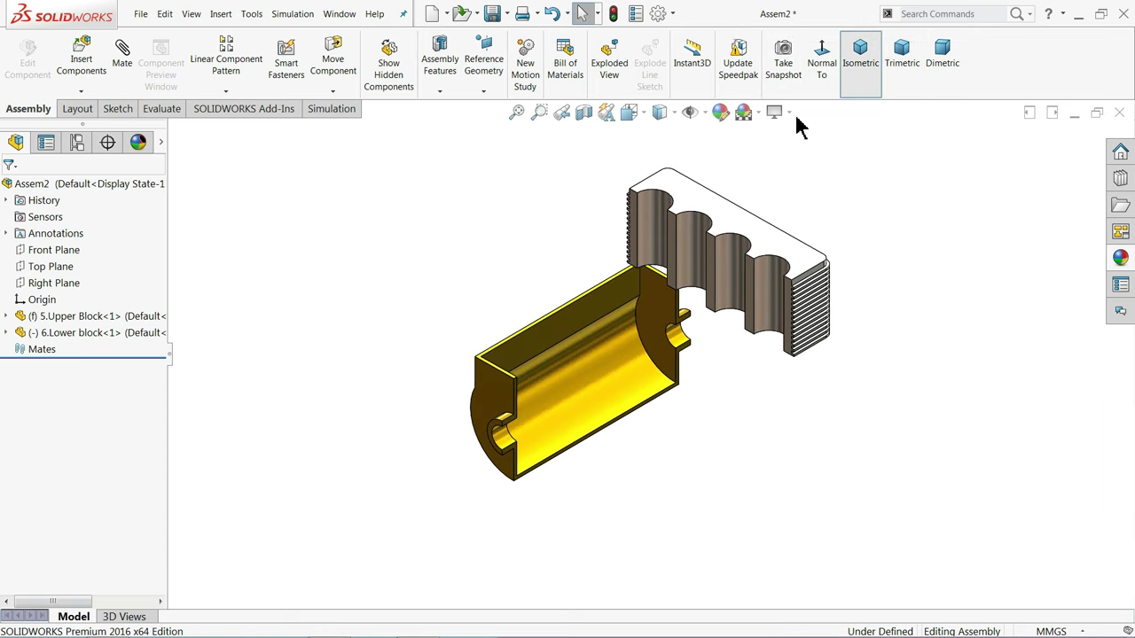
- Float the upper block and fix the lower block in place instead
left_click(705, 206)
right_click(707, 206)
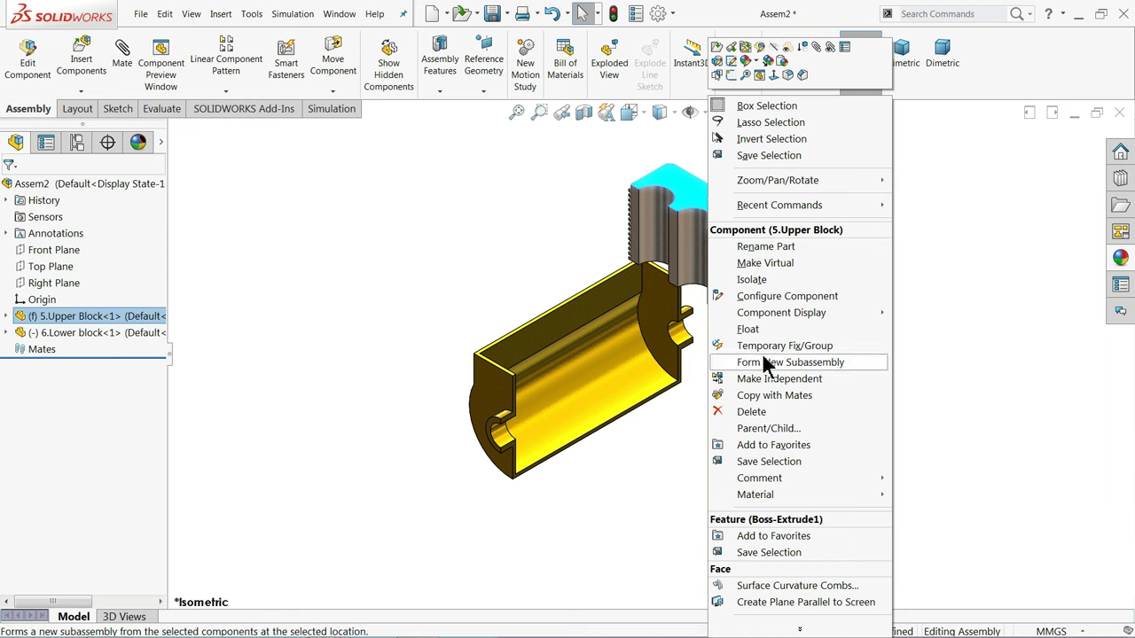
left_click(749, 329)
left_click(584, 364)
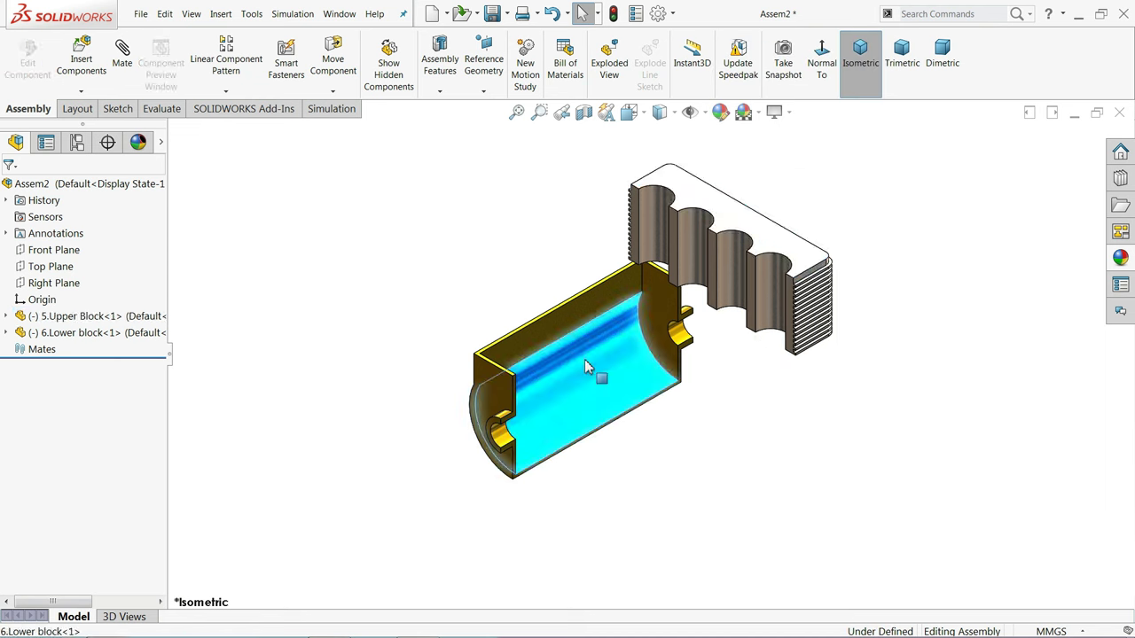
right_click(584, 364)
left_click(607, 311)
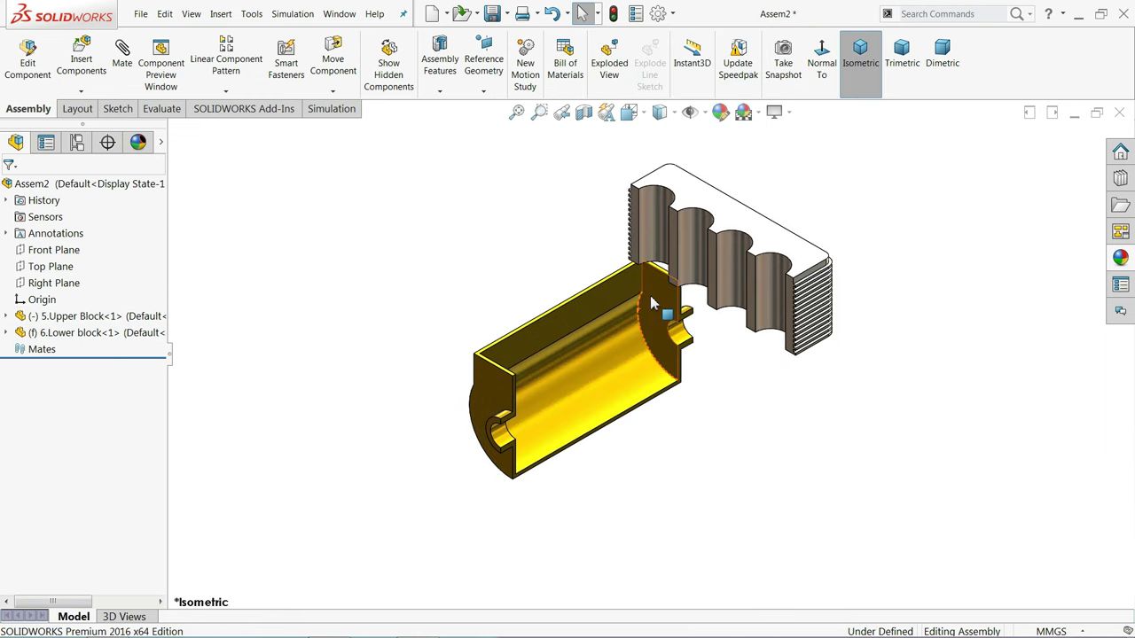
- Move the upper block above the lower block and rotate it until their lengths run roughly parallel with the open sides facing alike
left_click_drag(772, 248, 580, 301)
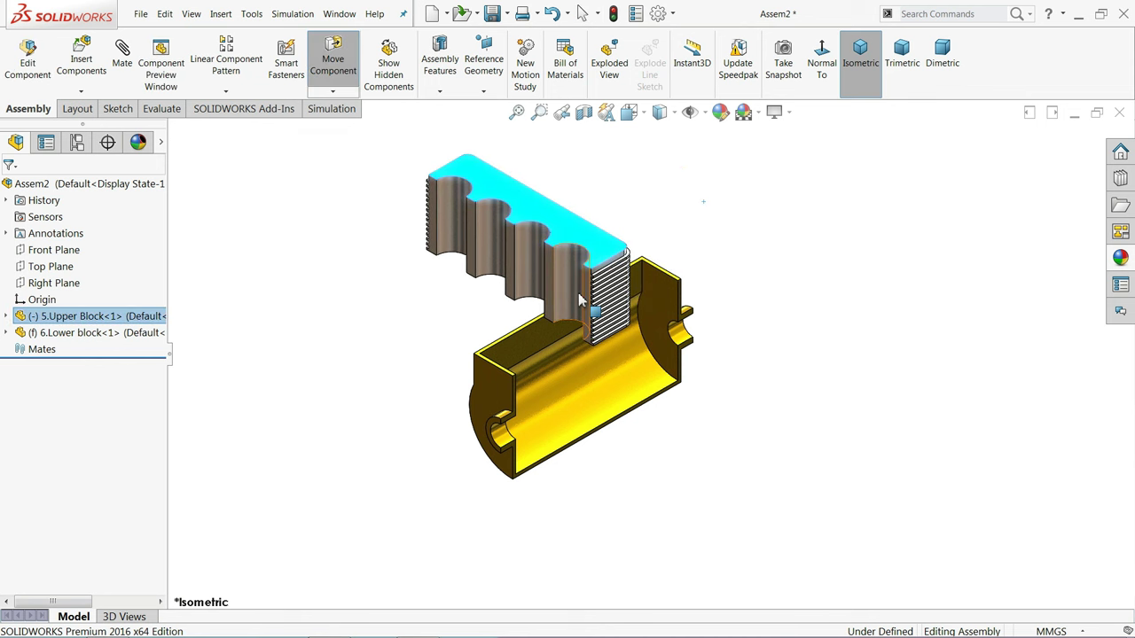
scroll(558, 310, "down", 5)
left_click(292, 140)
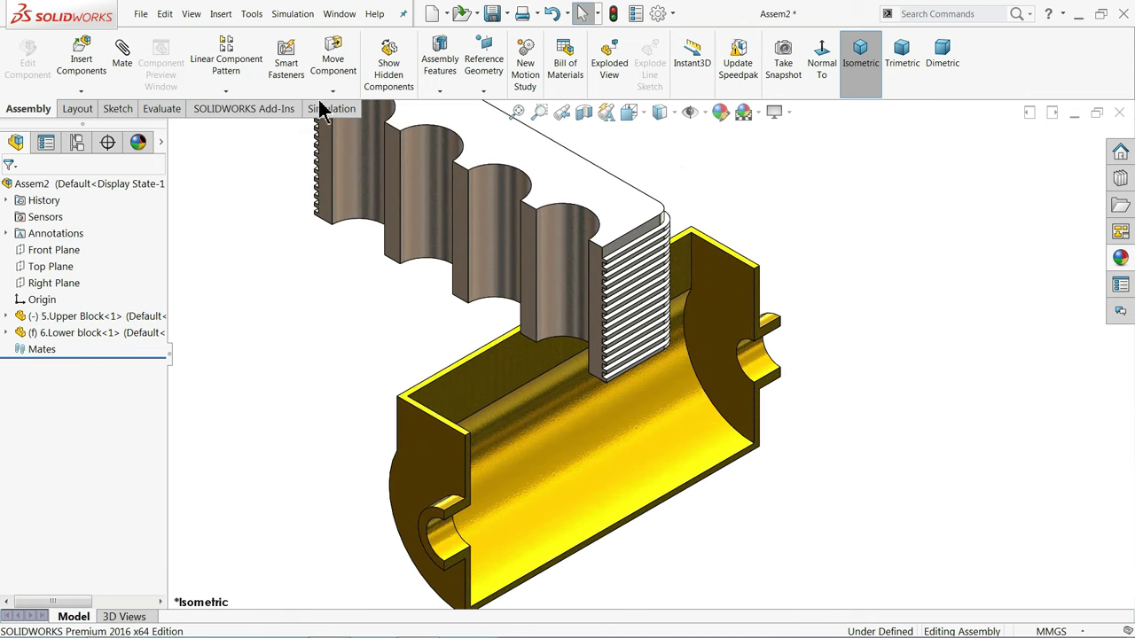
left_click(332, 91)
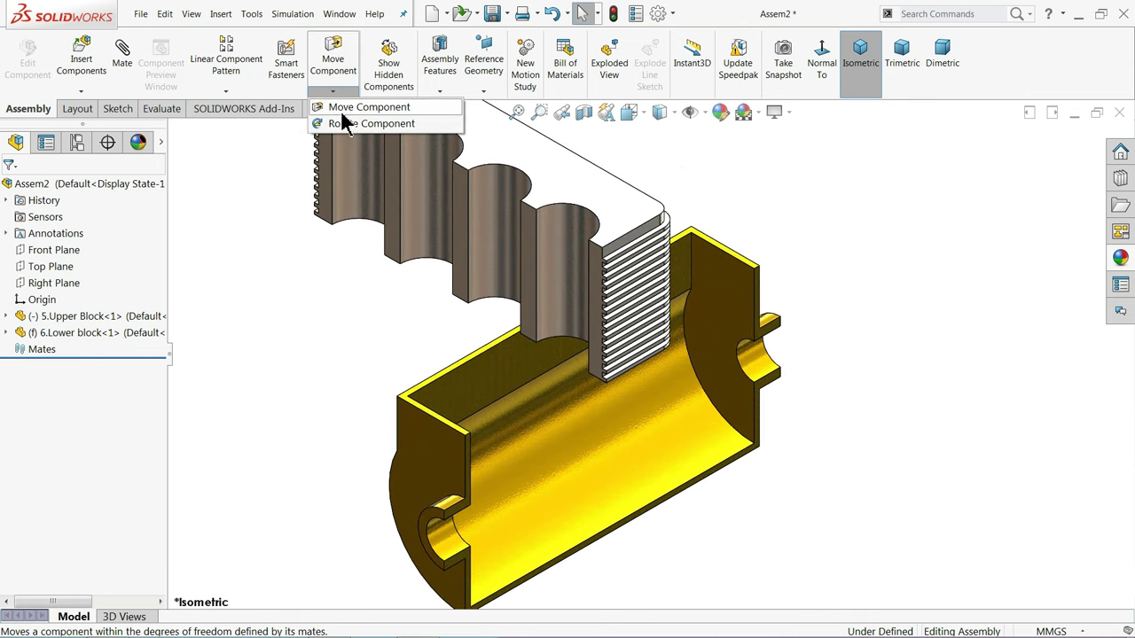
left_click(346, 124)
left_click_drag(488, 223, 544, 306)
left_click(12, 190)
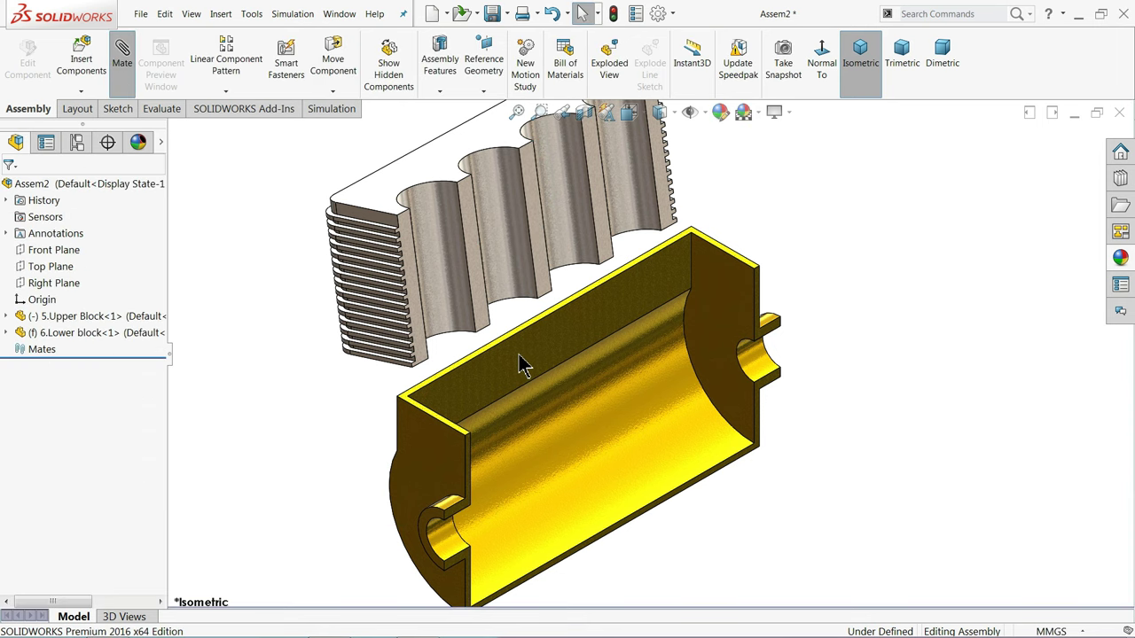
- Mate the upper block's cut front face coincident with the lower block's cut front face
scroll(492, 424, "down", 3)
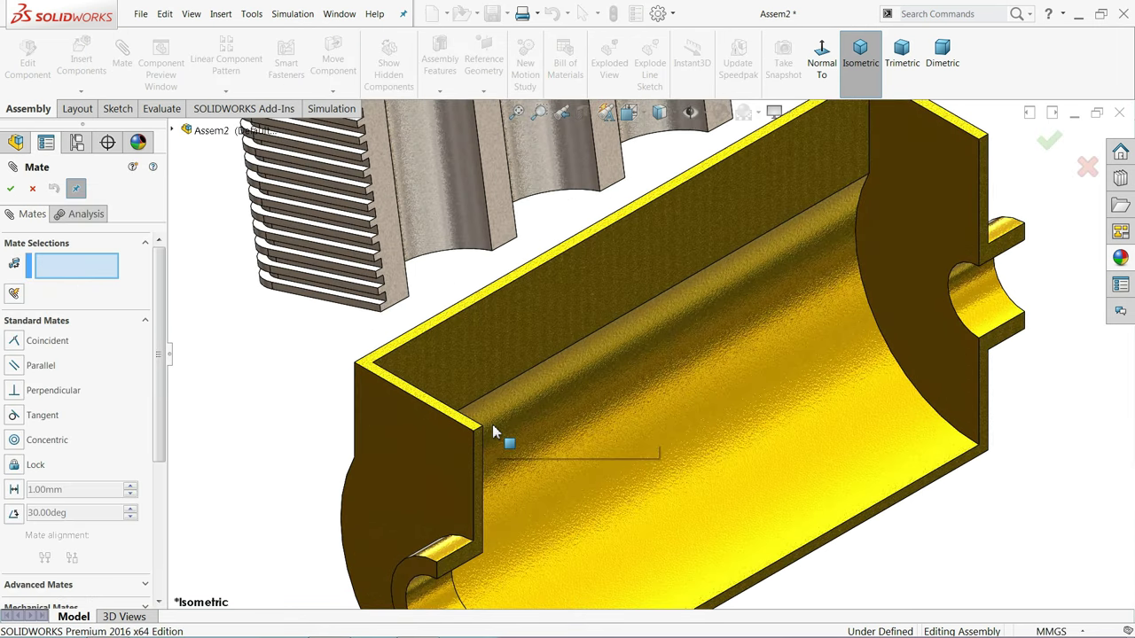
left_click(401, 299)
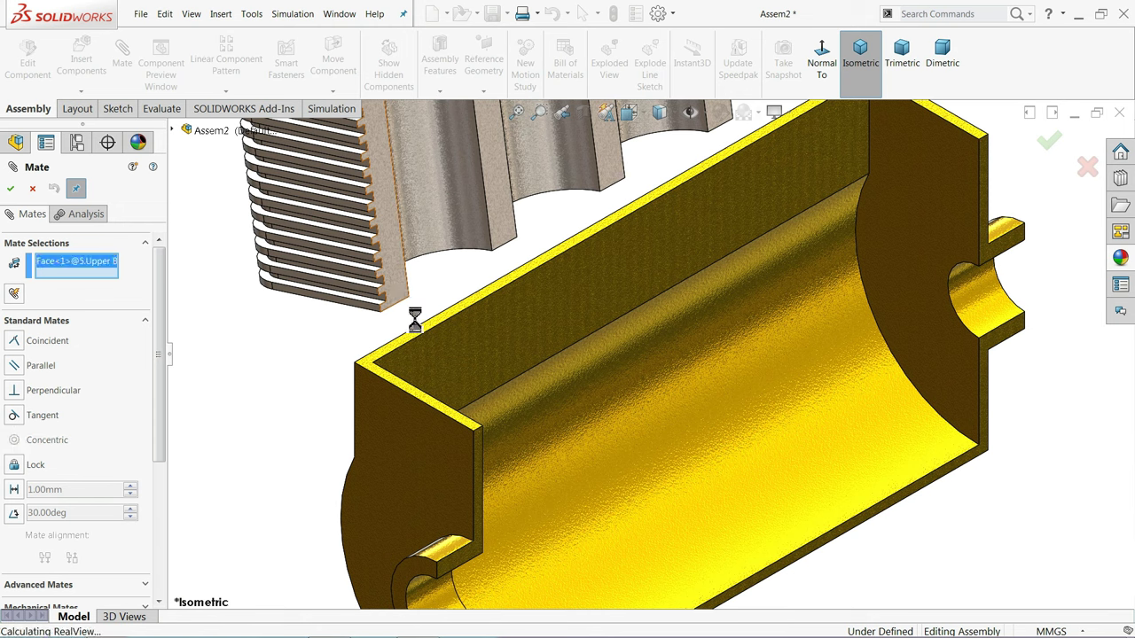
left_click(477, 438)
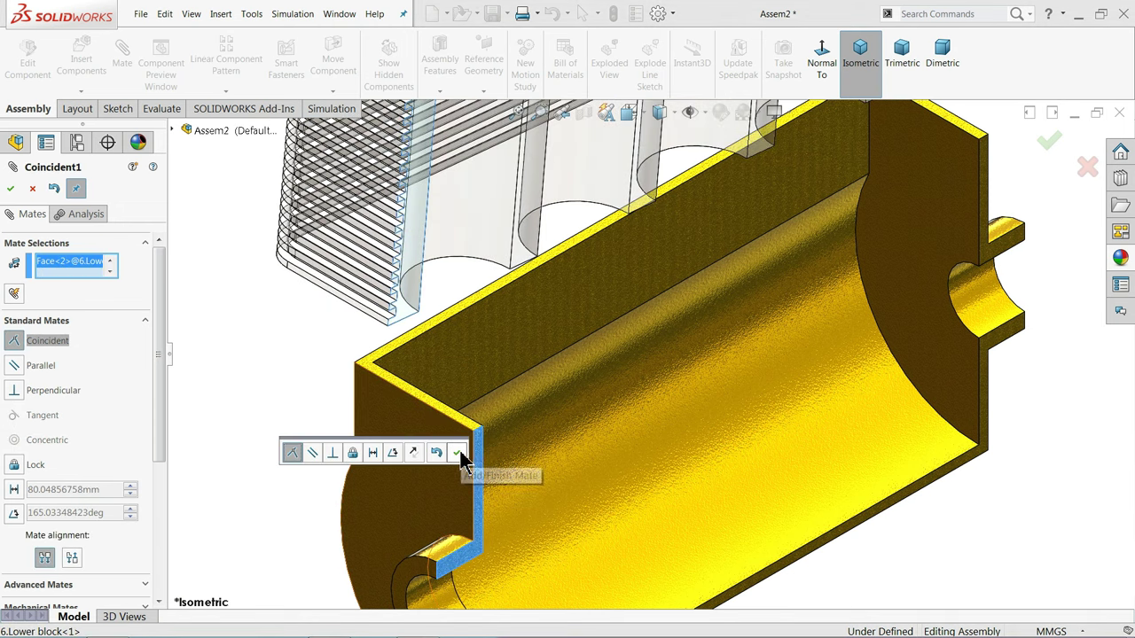
left_click(459, 453)
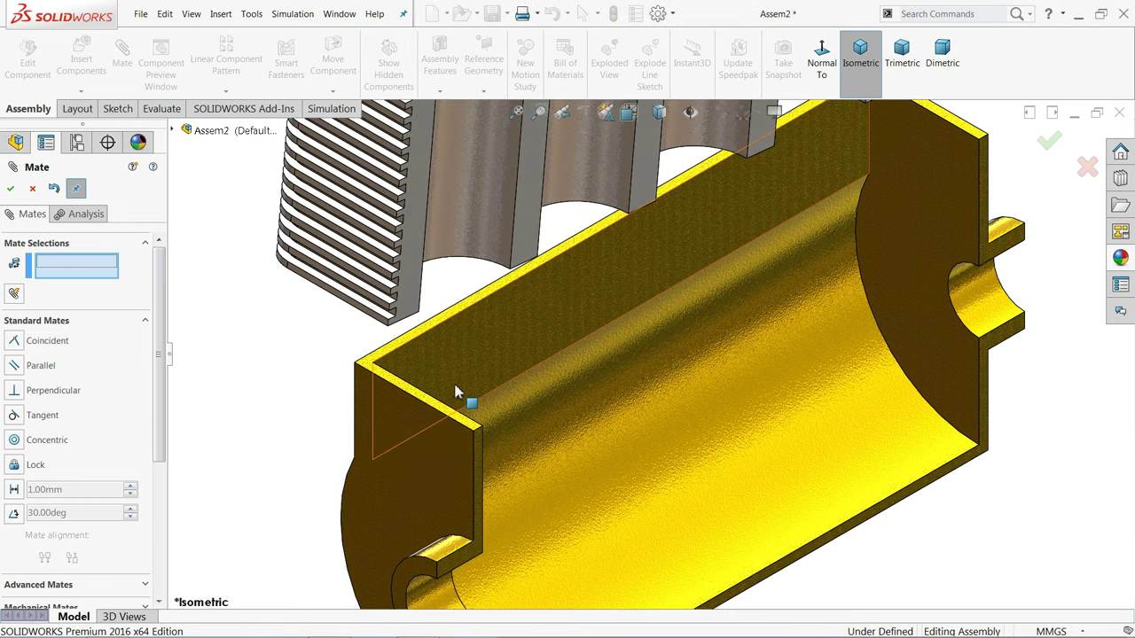
- Bring the upper block down onto the lower block and mate its bottom face coincident with the lower block's top rim face
left_click_drag(413, 307, 503, 412)
middle_click_drag(503, 412, 641, 392)
scroll(372, 303, "down", 3)
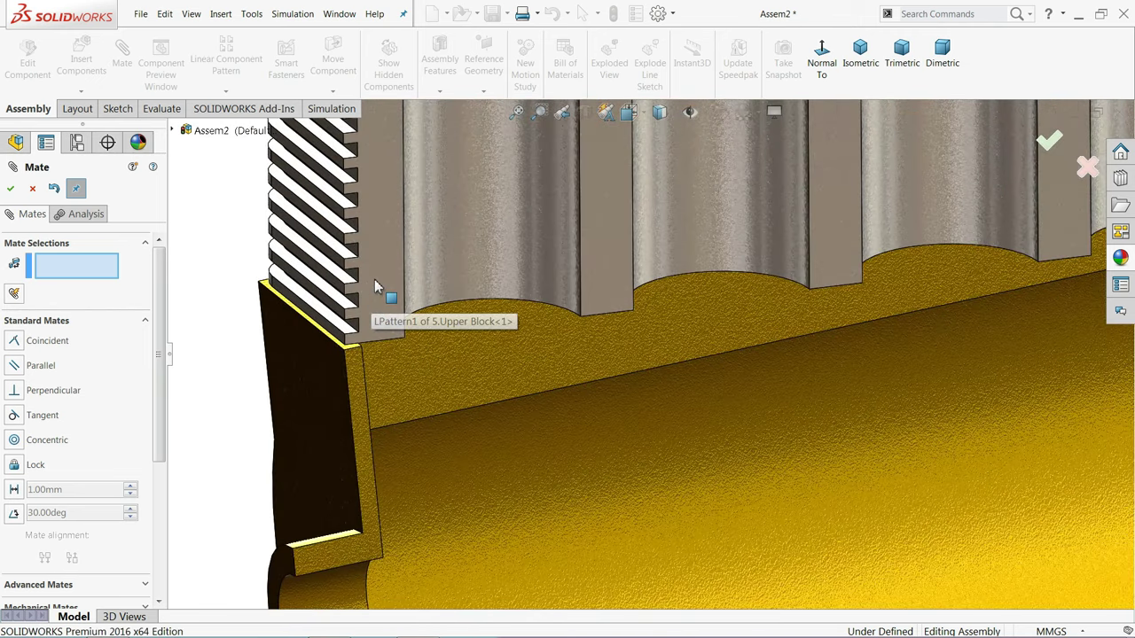
scroll(367, 337, "down", 2)
left_click(368, 359)
middle_click_drag(382, 364, 346, 238)
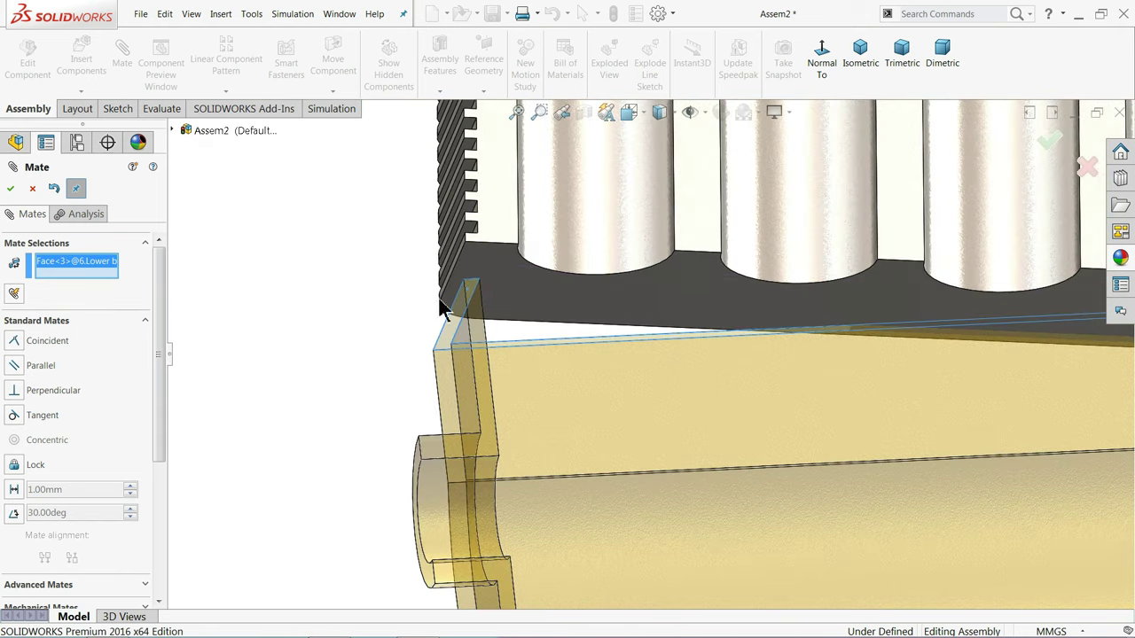
left_click(485, 266)
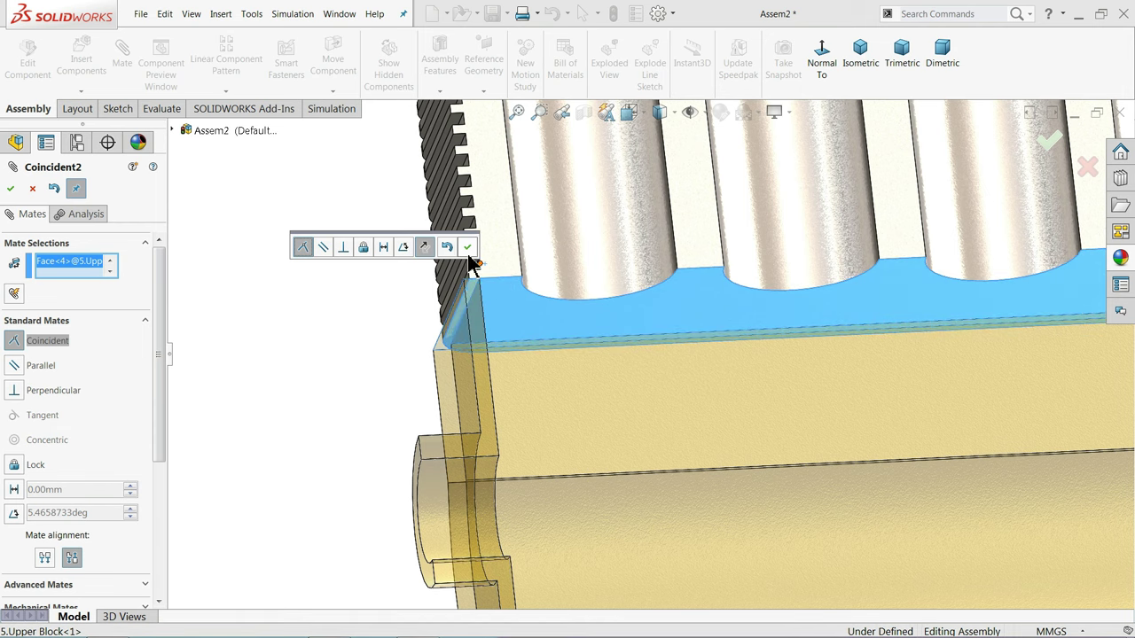
left_click(468, 247)
- Set up an advanced Width mate with the lower block's two outer end faces as the width selections
key("f")
middle_click_drag(448, 279, 479, 372)
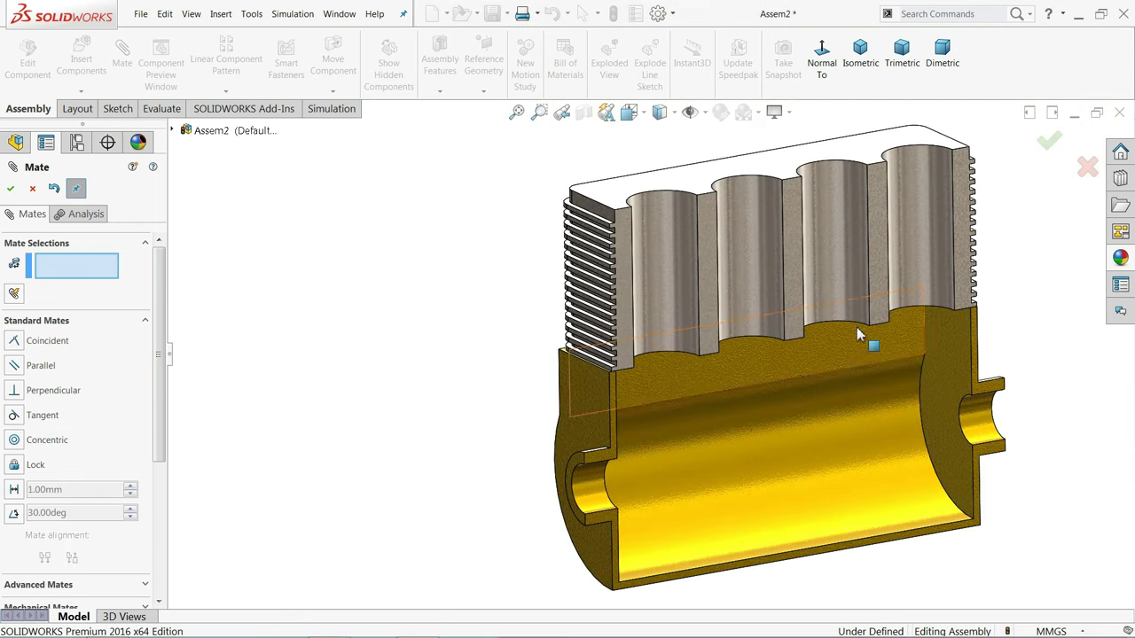
scroll(887, 330, "down", 5)
middle_click_drag(918, 317, 946, 323)
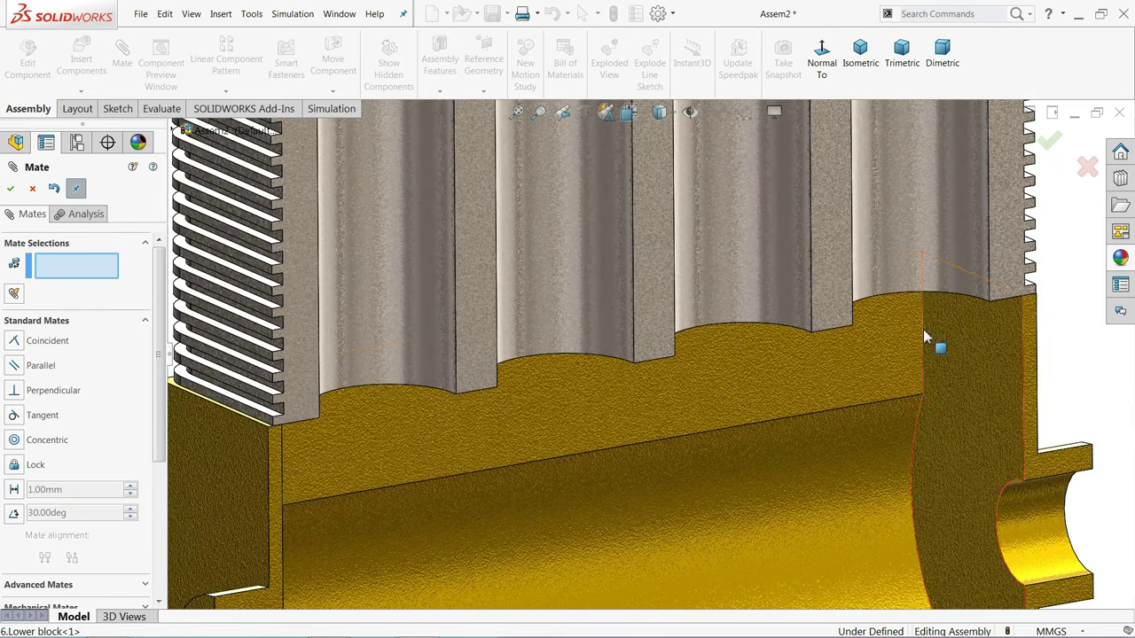
scroll(381, 413, "down", 2)
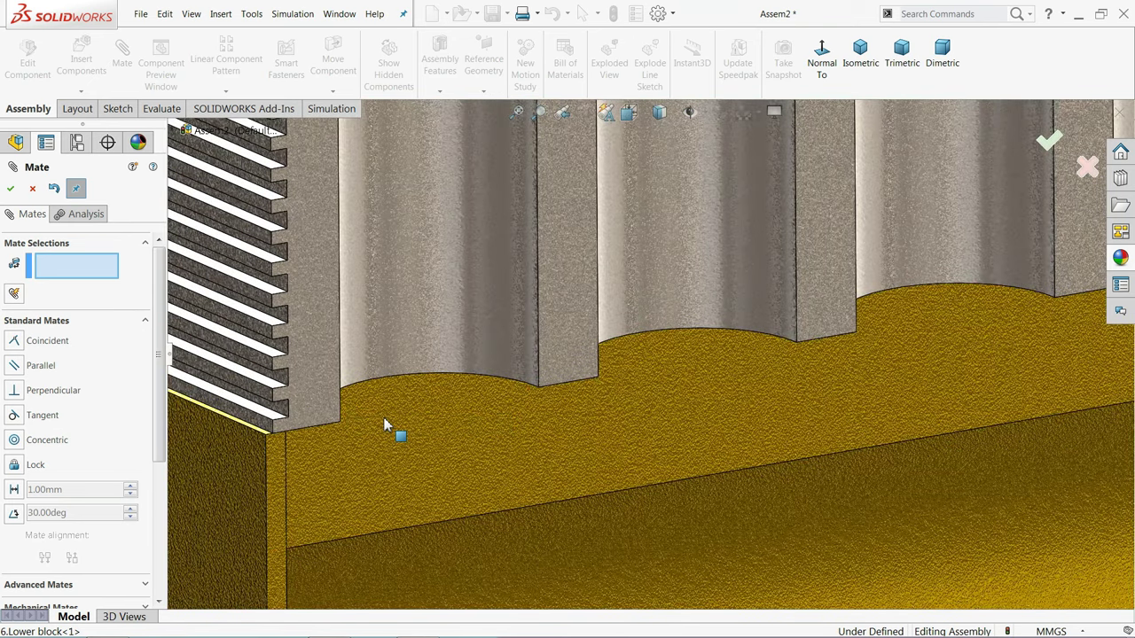
scroll(383, 425, "up", 2)
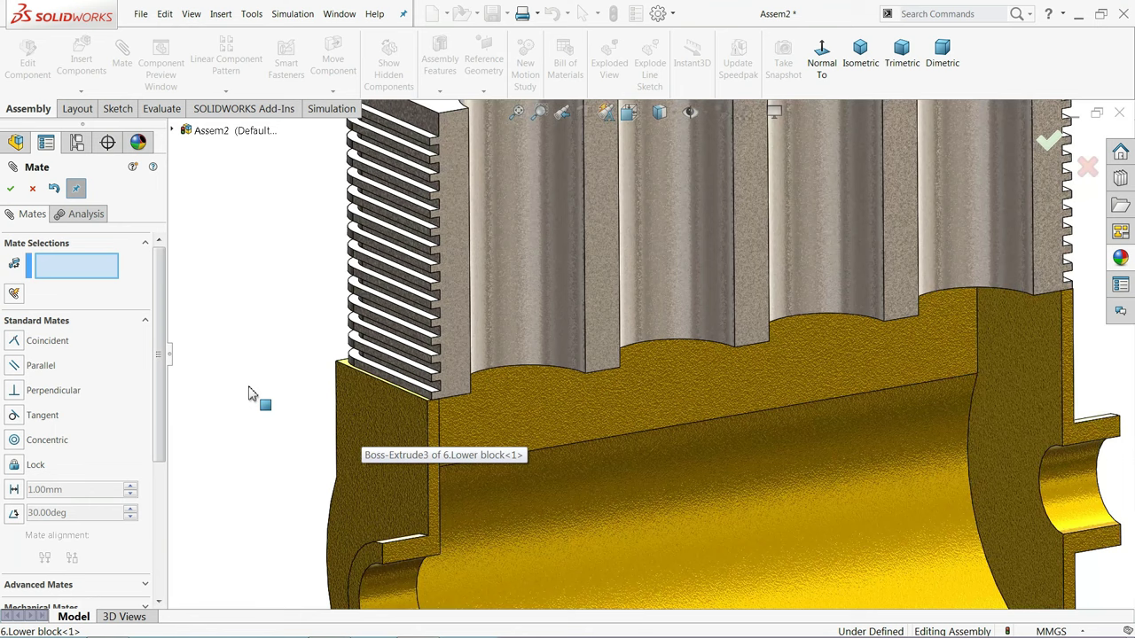
left_click(144, 322)
left_click(64, 344)
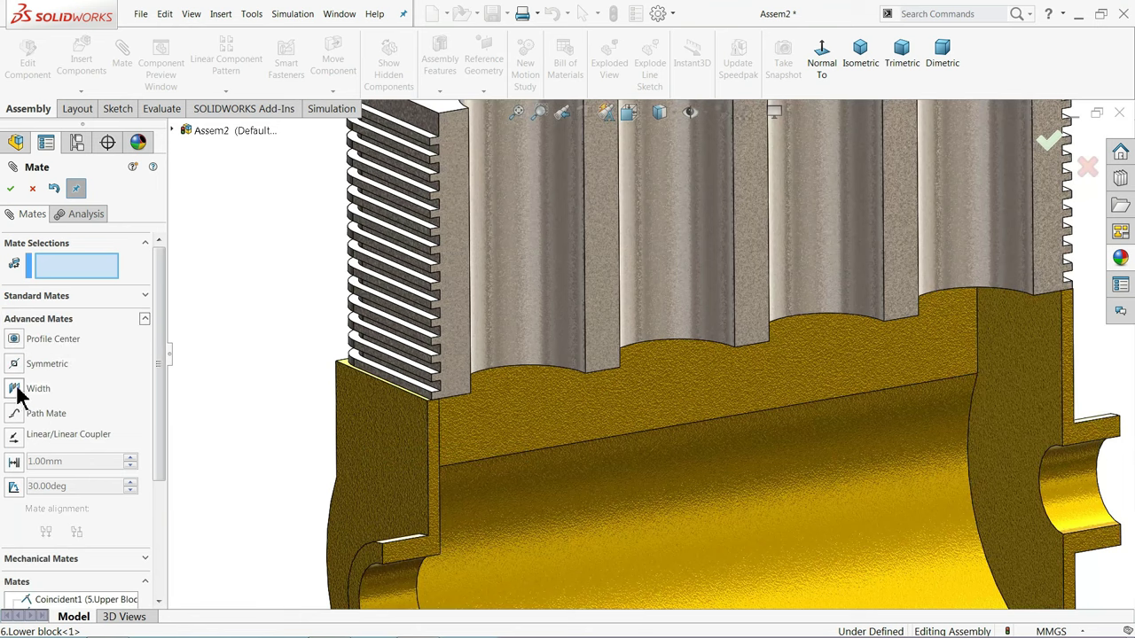
left_click(15, 389)
left_click(409, 437)
key("f")
middle_click_drag(653, 457, 635, 411)
left_click(876, 348)
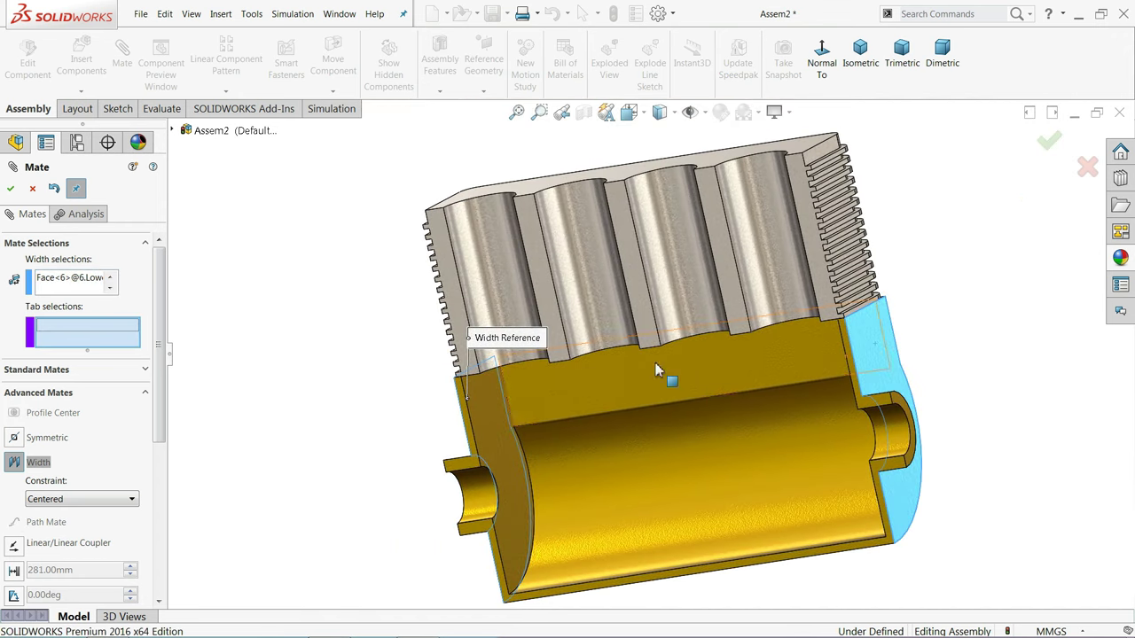
- Pick the upper block's two opposite end faces as tab selections and accept the Width mate with the Centered constraint
middle_click_drag(394, 388, 479, 364)
scroll(531, 252, "down", 3)
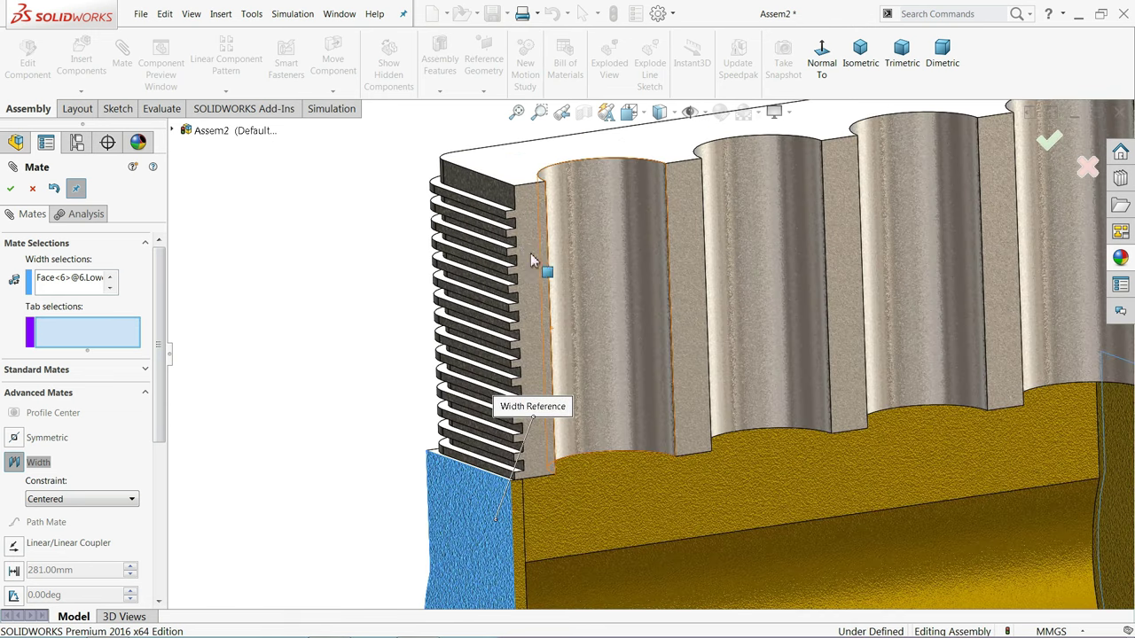
left_click(510, 212)
middle_click_drag(382, 337, 873, 175)
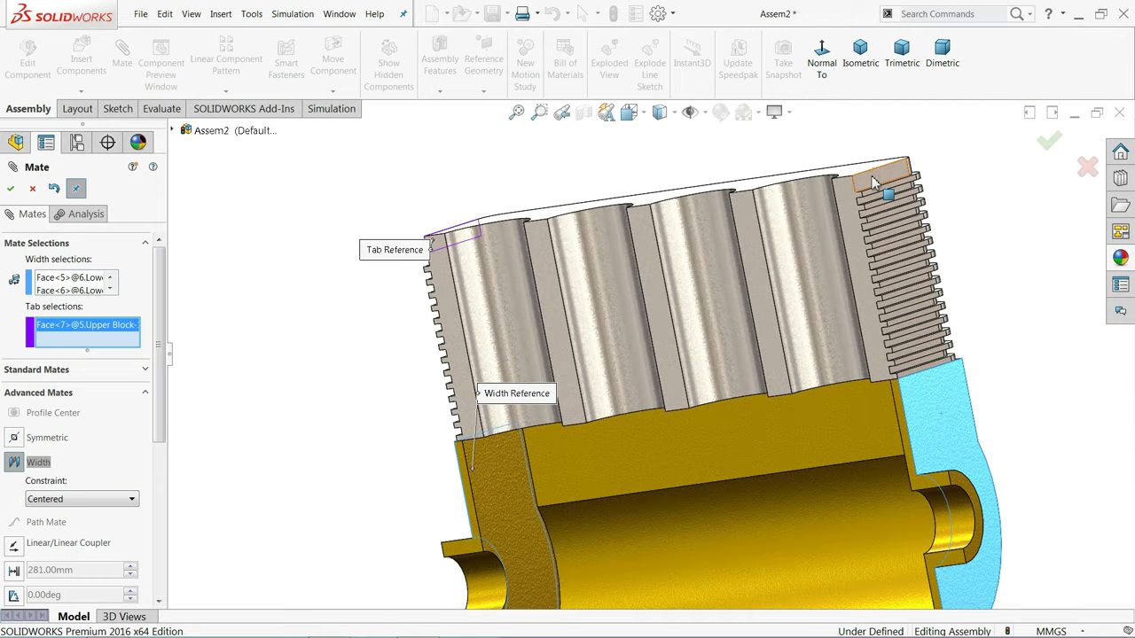
left_click(873, 182)
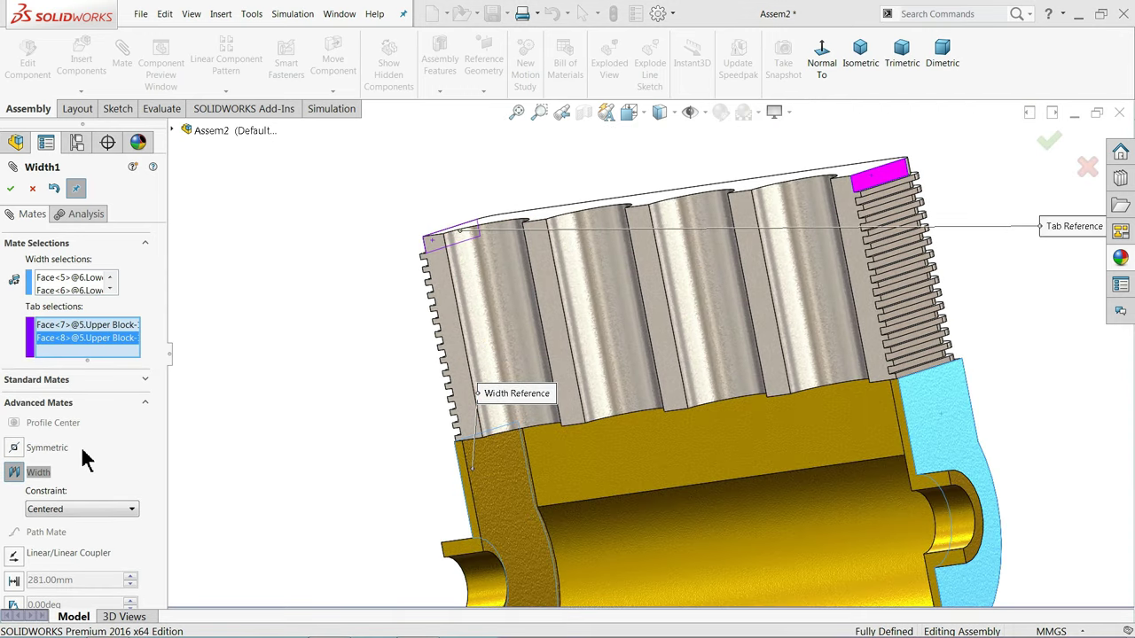
left_click(13, 189)
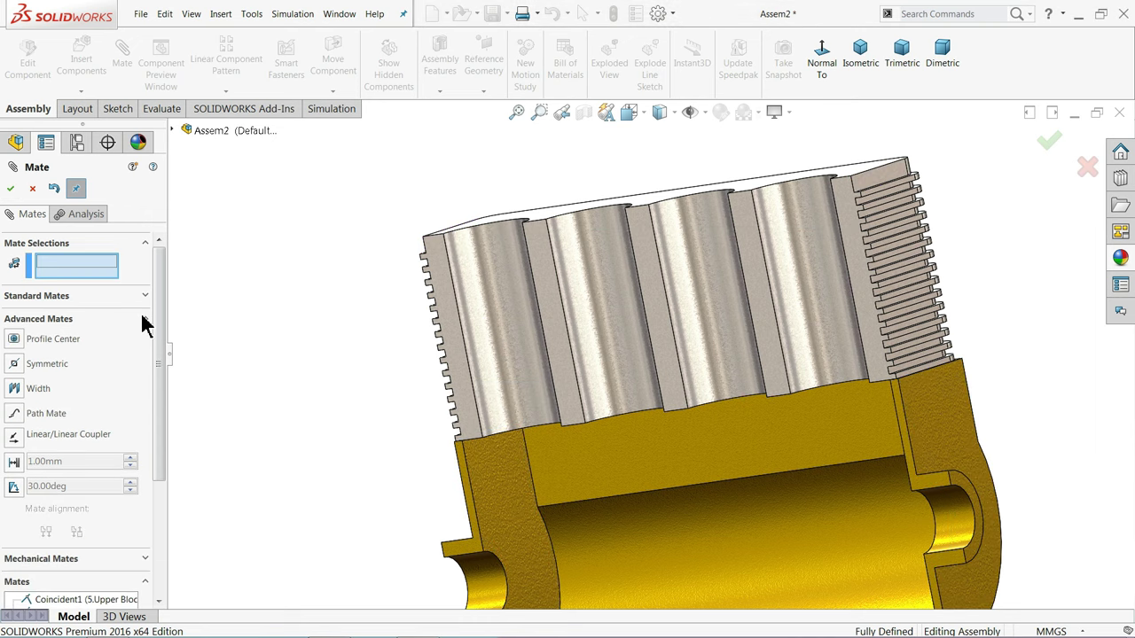
left_click(143, 318)
- Inspect the seam between the upper and lower blocks and finish the Mate command
middle_click_drag(238, 311, 328, 316)
scroll(479, 415, "down", 4)
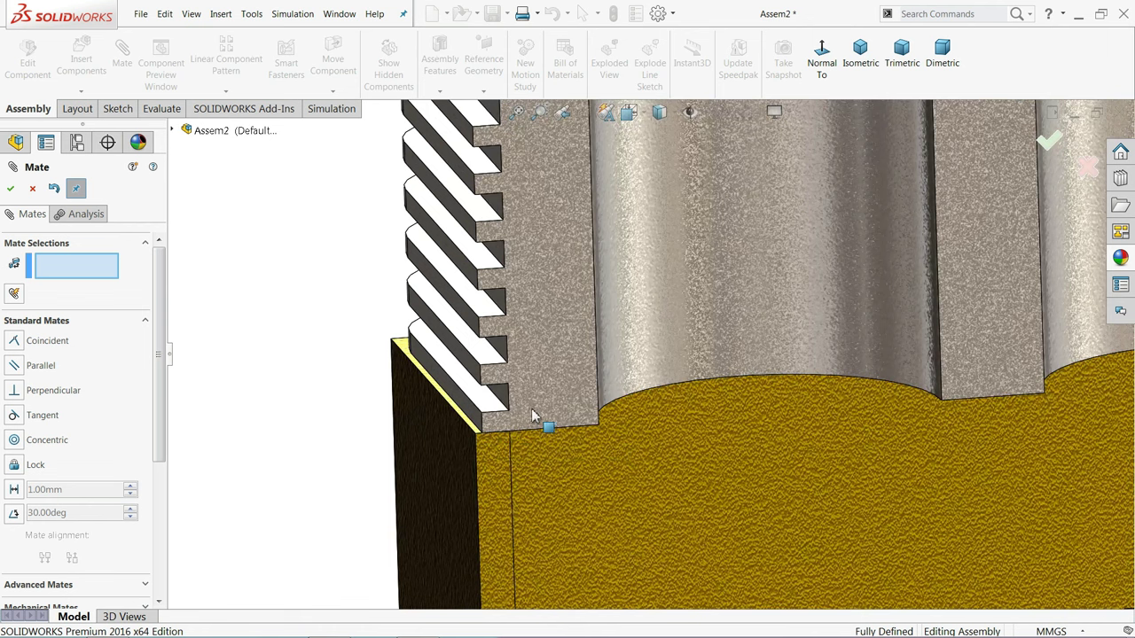
scroll(570, 423, "up", 5)
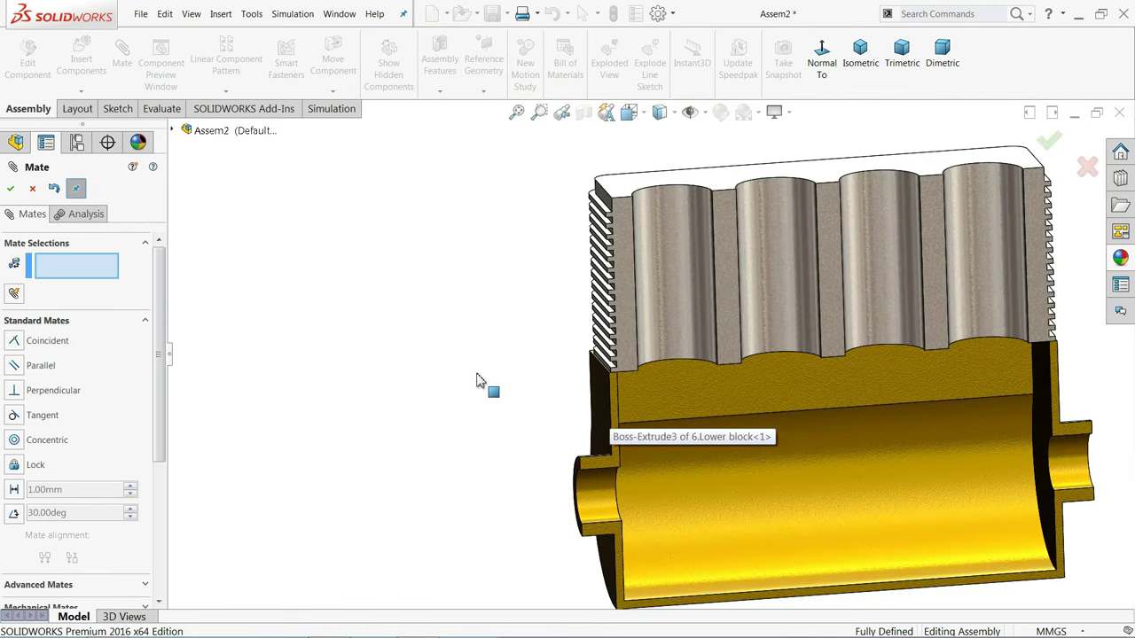
middle_click_drag(477, 380, 496, 393)
scroll(709, 401, "up", 3)
scroll(784, 404, "down", 2)
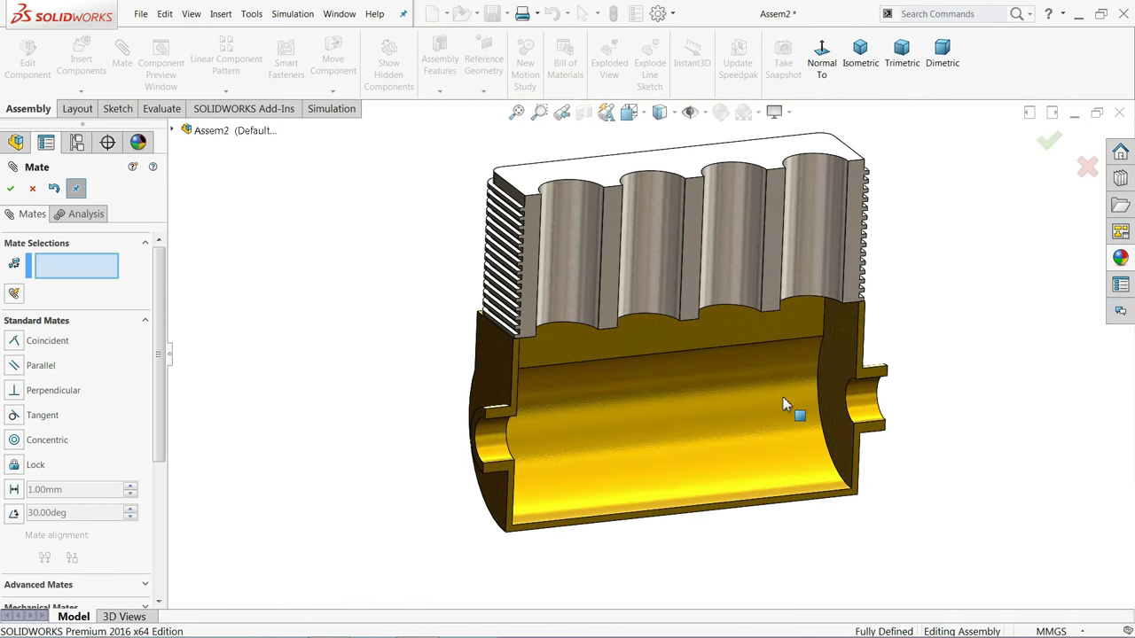
left_click(10, 189)
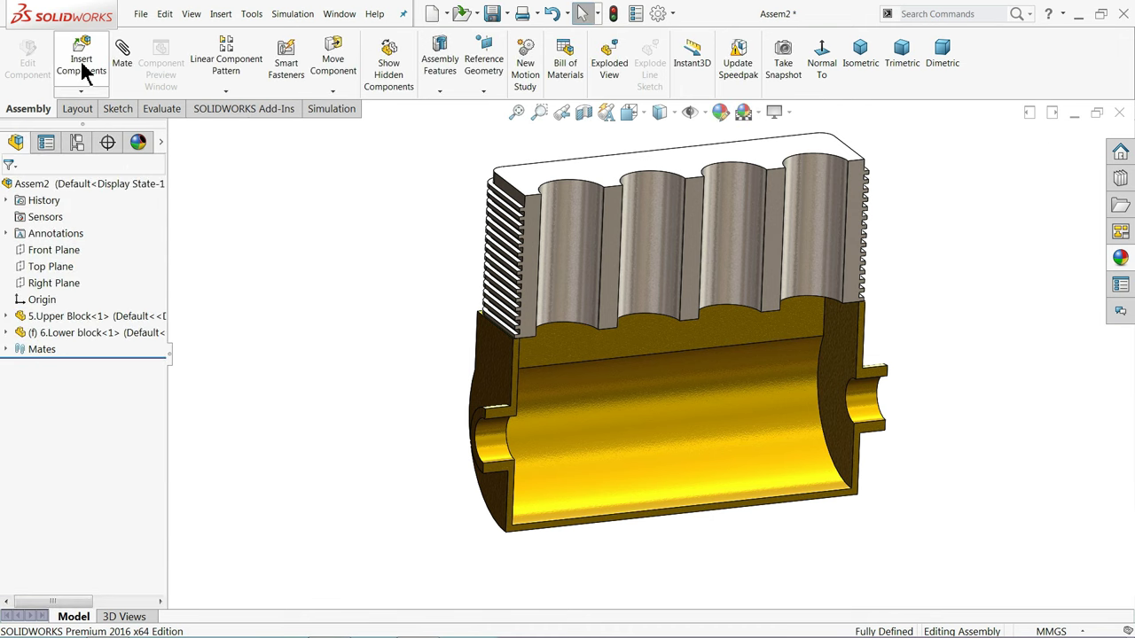
- Insert the 4.Crankshaft part from the Engine folder and place it beside the lower block
left_click(81, 64)
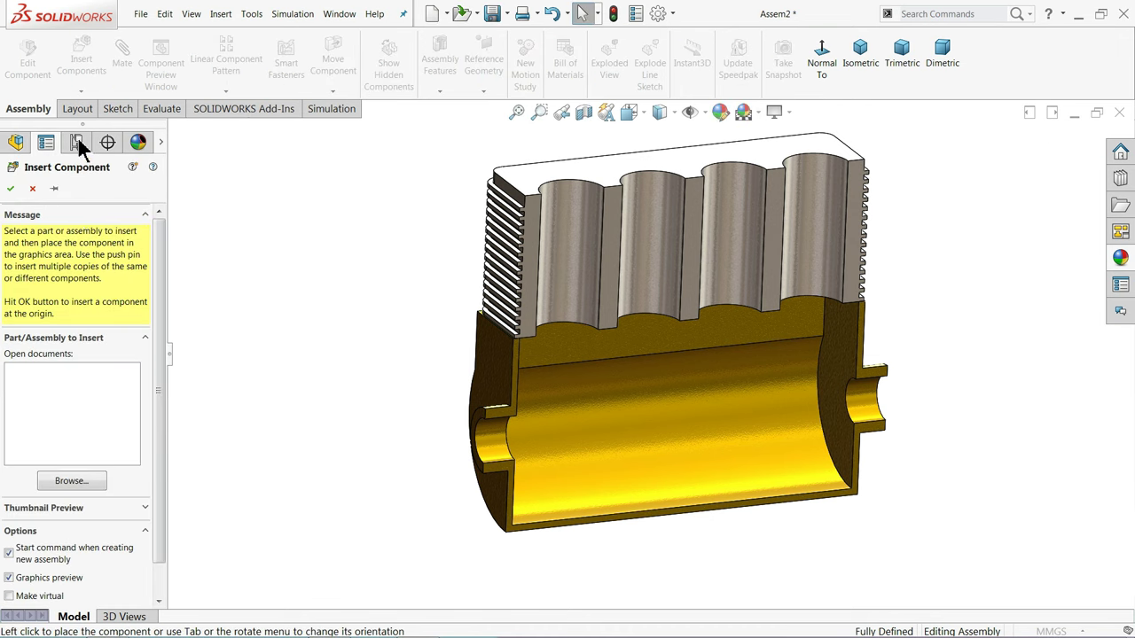
left_click(69, 482)
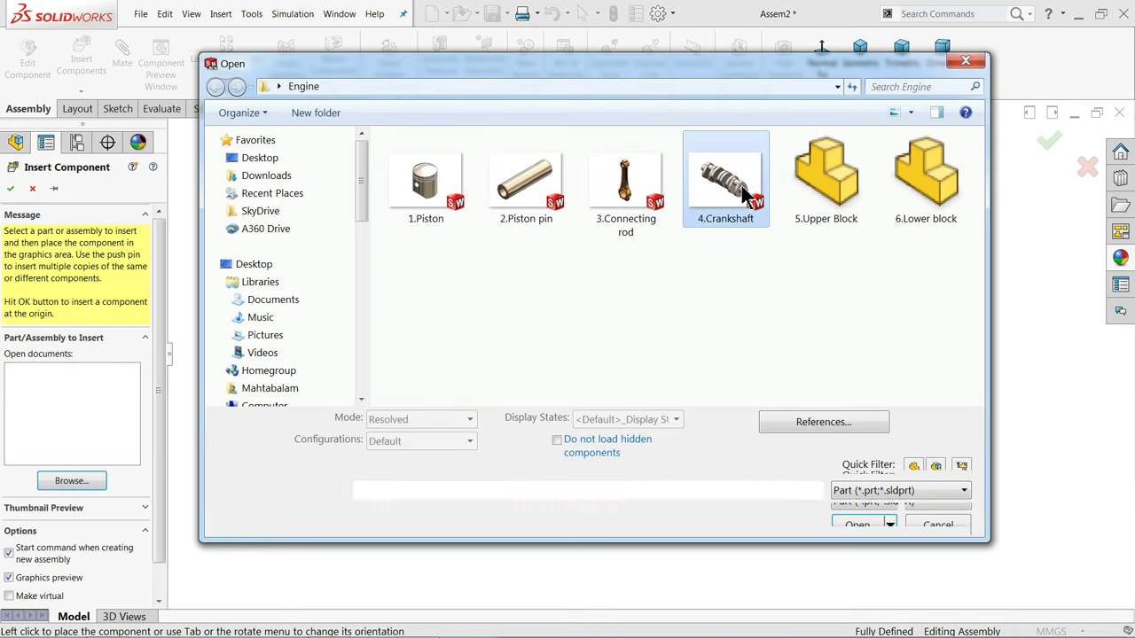
left_click(743, 194)
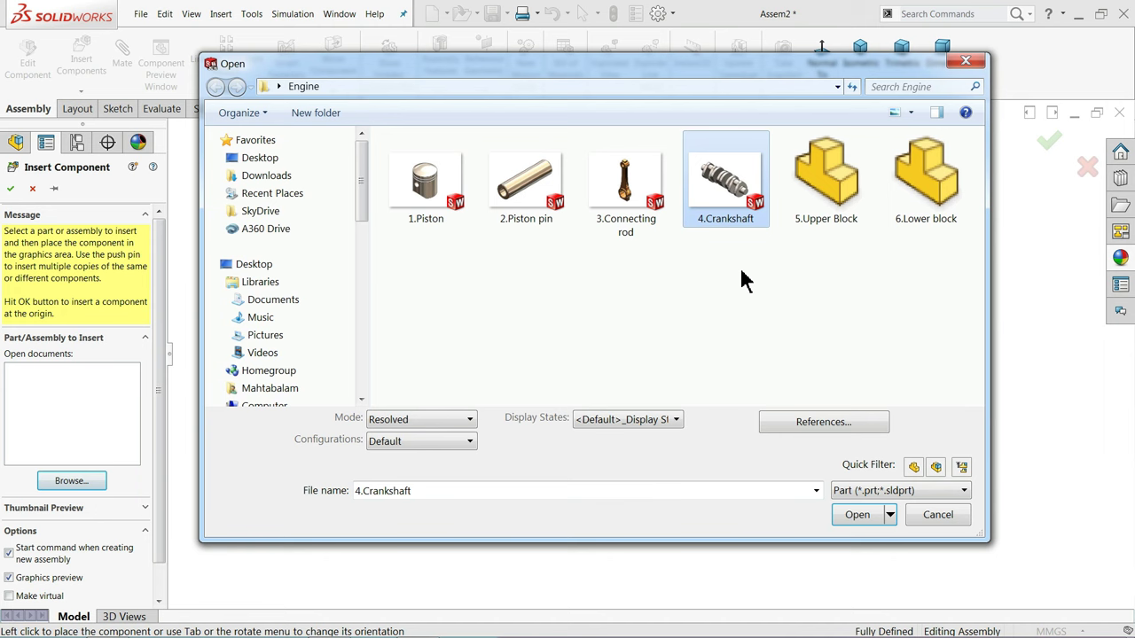
left_click(848, 518)
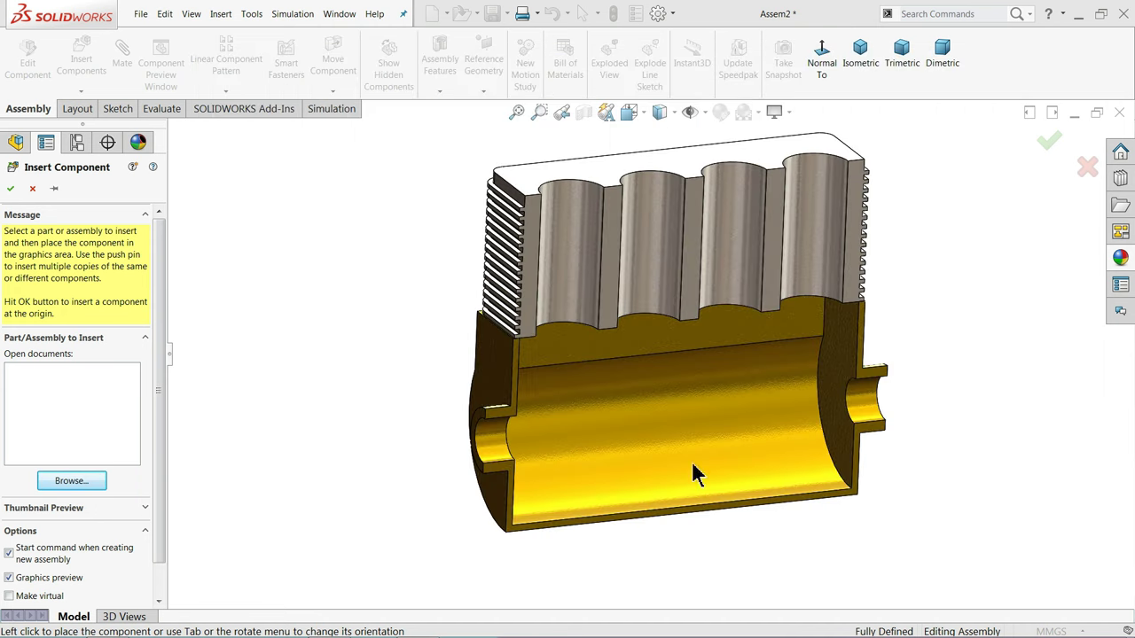
left_click(377, 417)
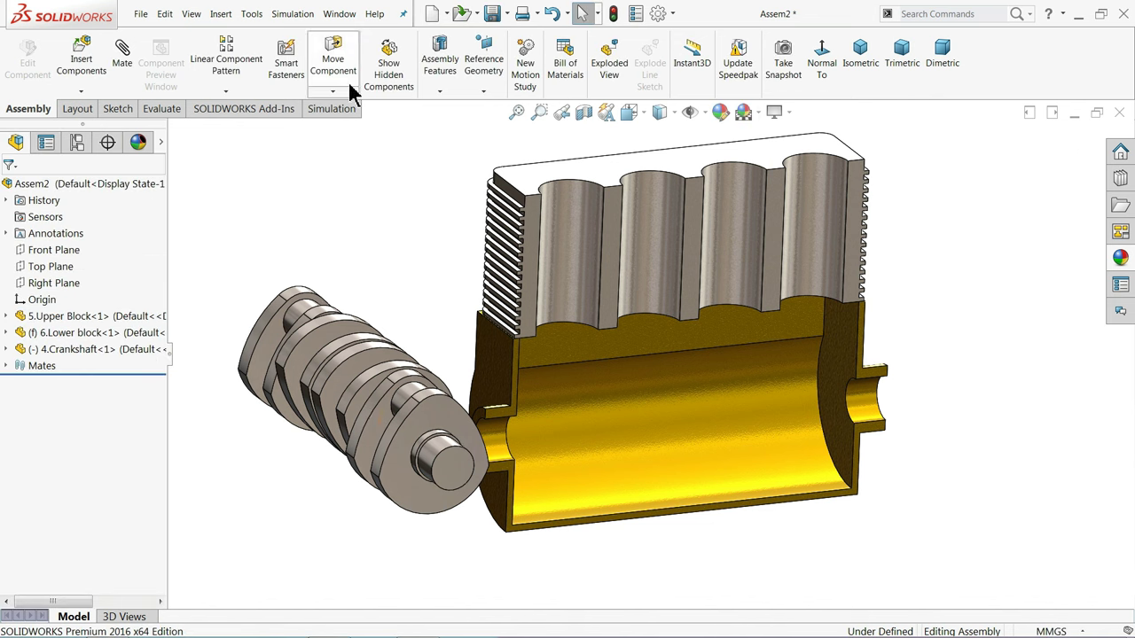
- Rotate the crankshaft freely until its axis runs roughly along the length of the lower block
left_click(333, 92)
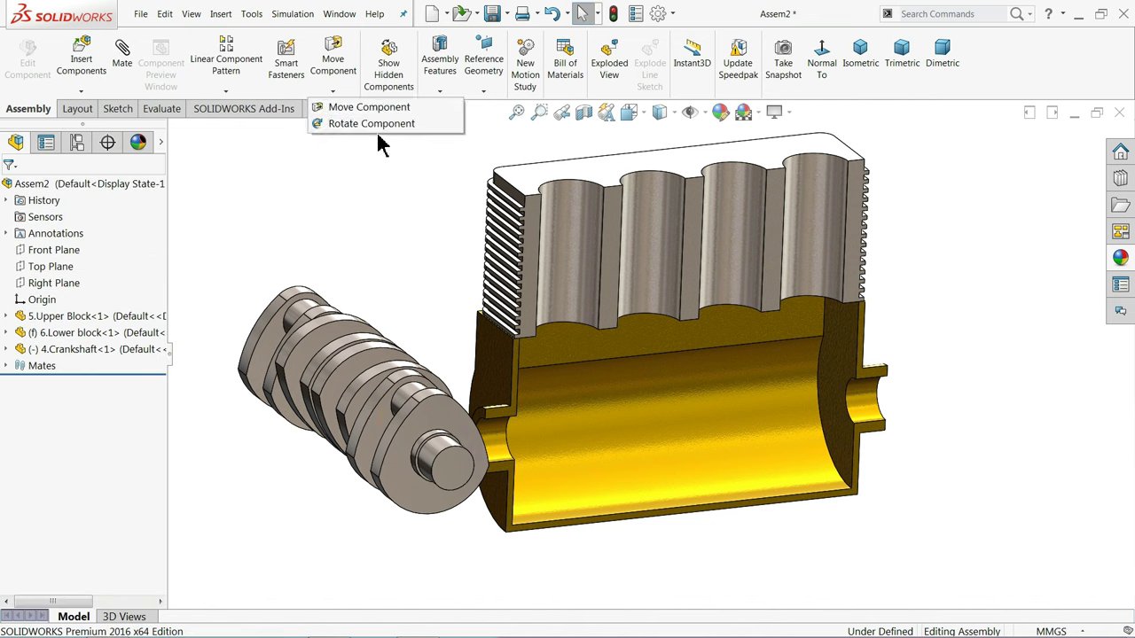
left_click(376, 126)
left_click_drag(422, 448, 213, 399)
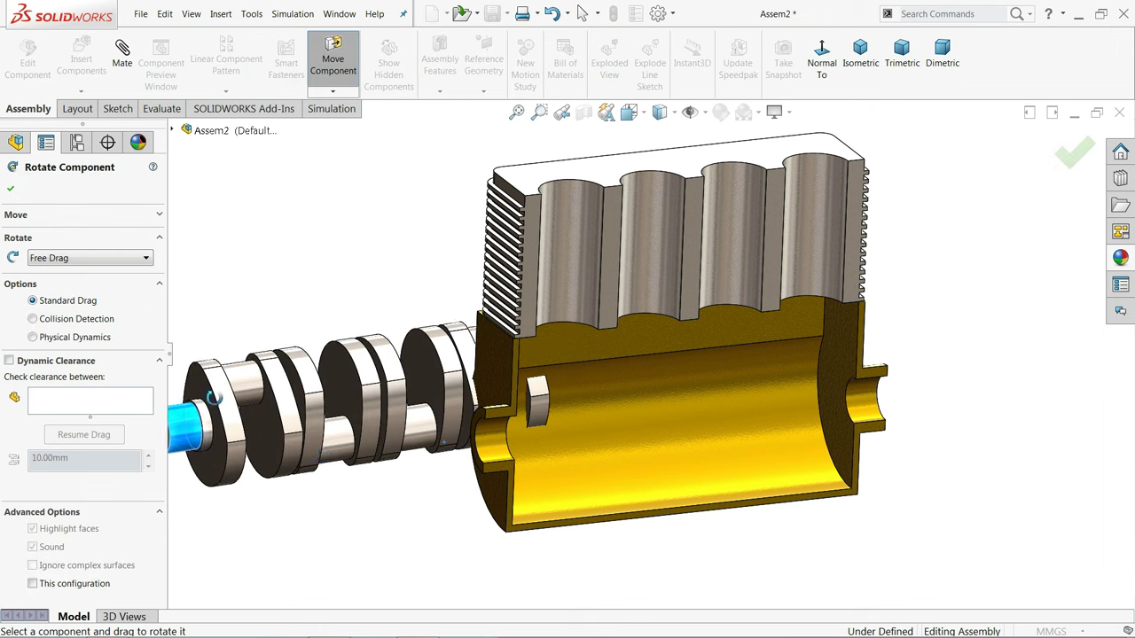
left_click(12, 190)
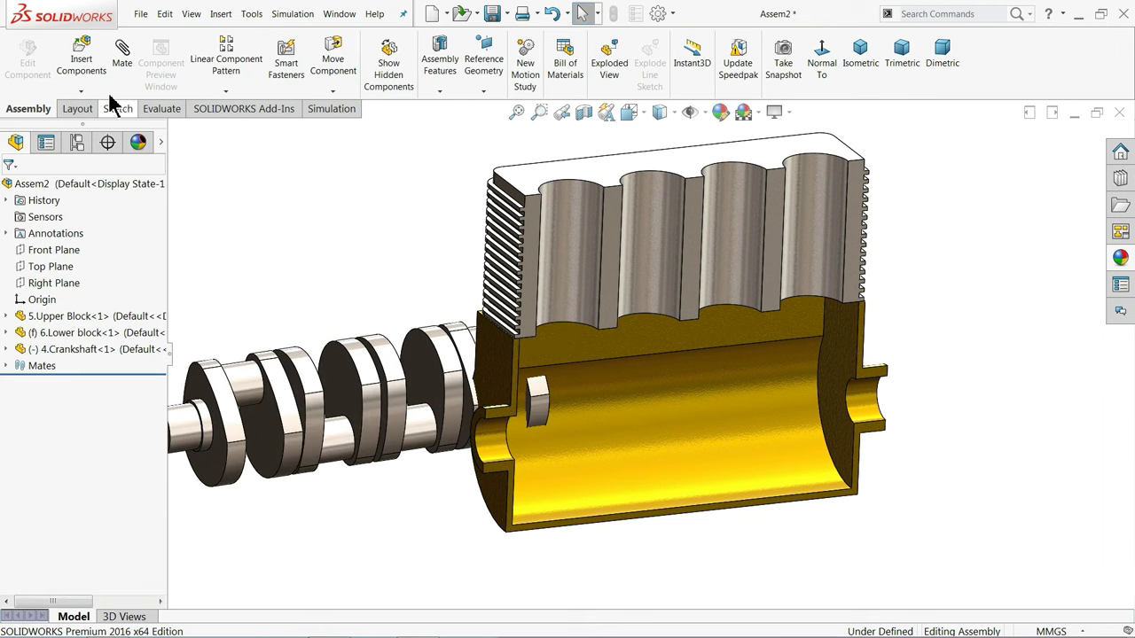
- Mate the crankshaft's end journal concentric with the lower block's bearing bore and slide the crankshaft inside the lower block
left_click(189, 431)
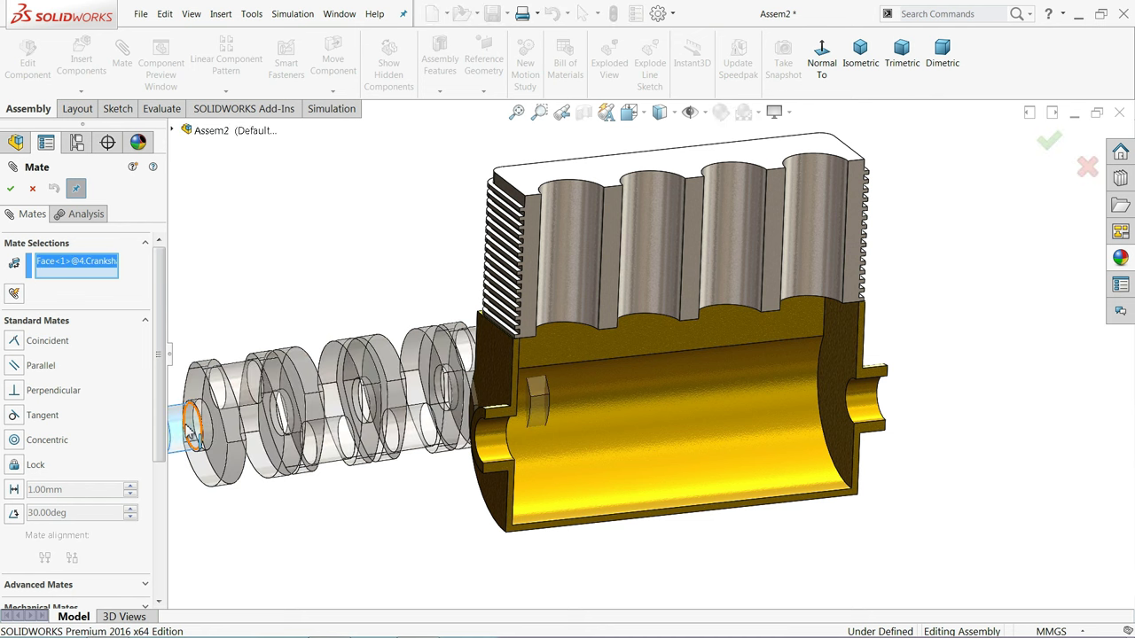
left_click(486, 439)
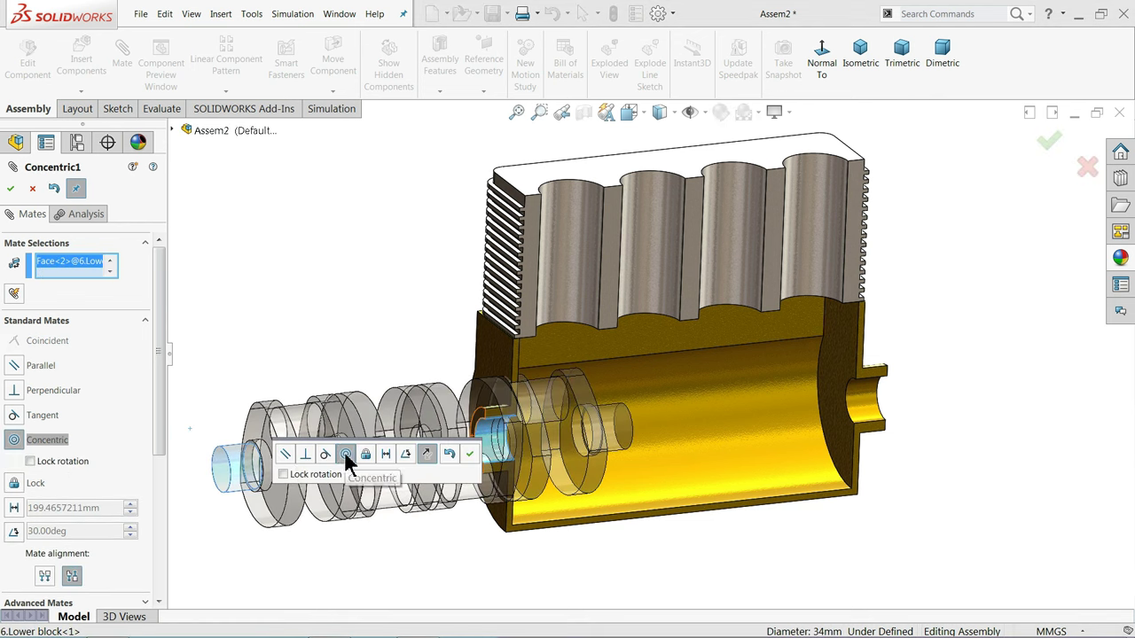
left_click(469, 454)
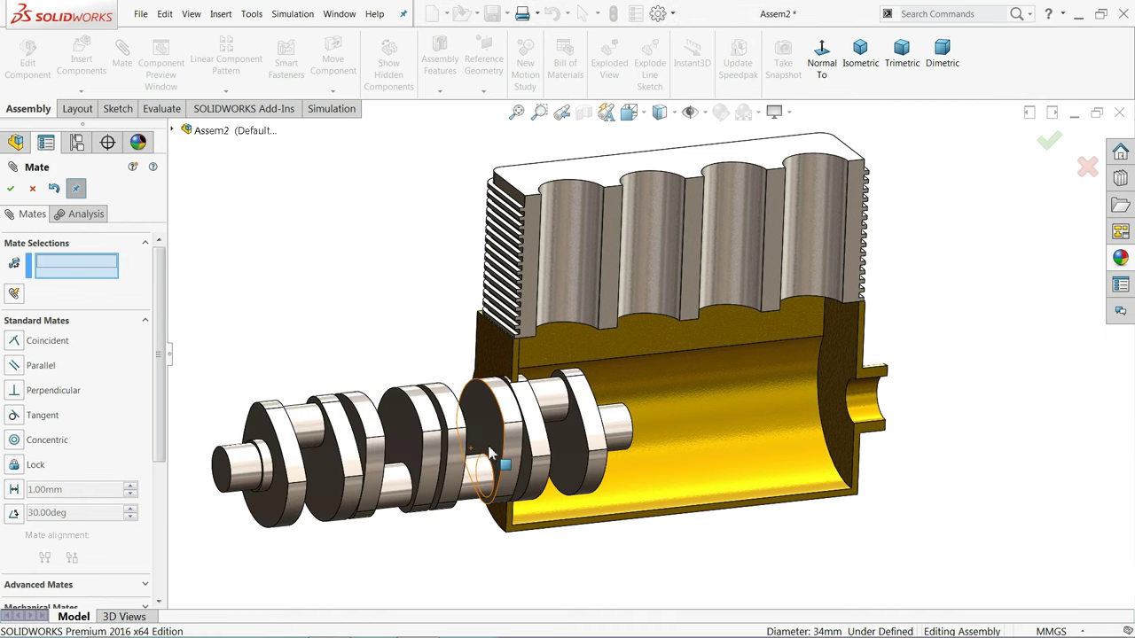
left_click_drag(653, 410, 925, 384)
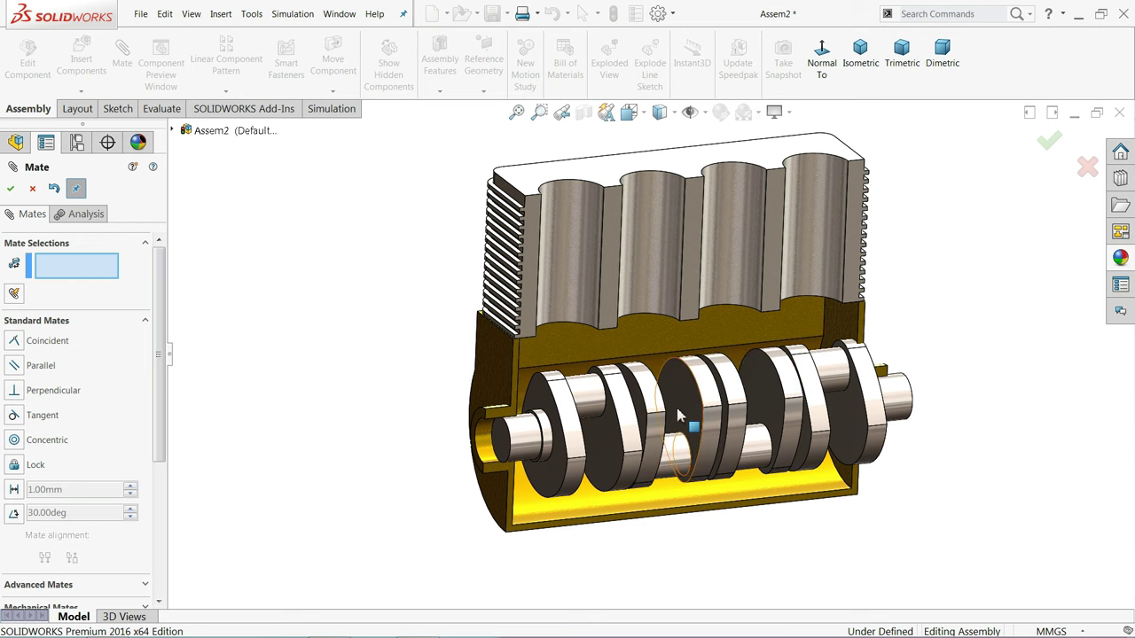
- Mate the crankshaft's end face coincident with the outer ring face of the lower block's bearing boss and finish the Mate command
scroll(499, 446, "down", 3)
scroll(246, 383, "down", 2)
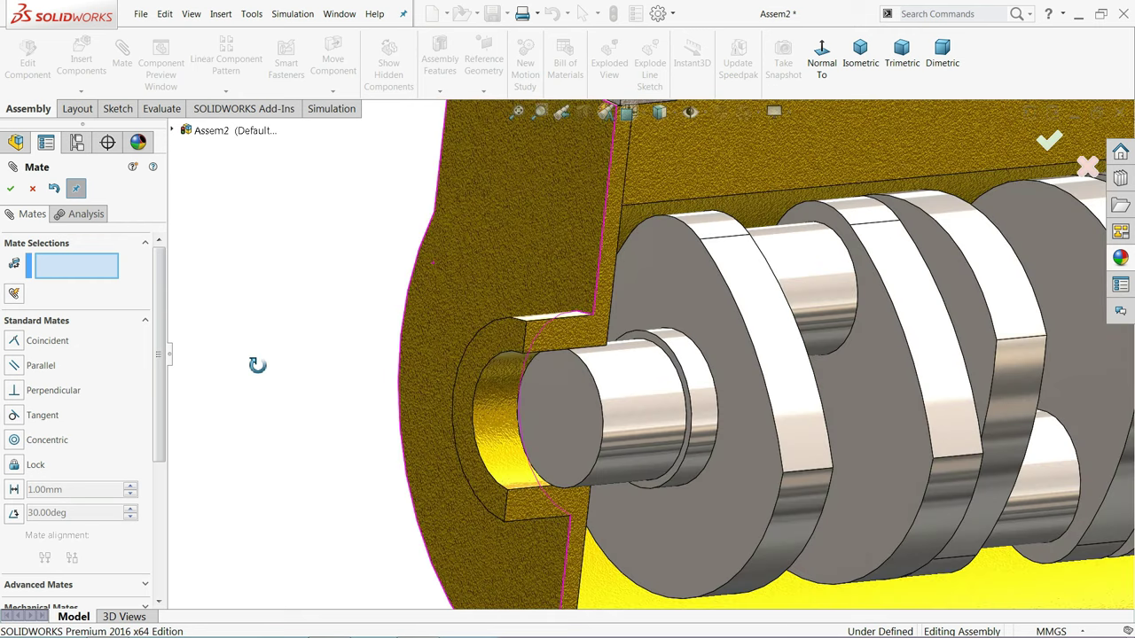
left_click(502, 345)
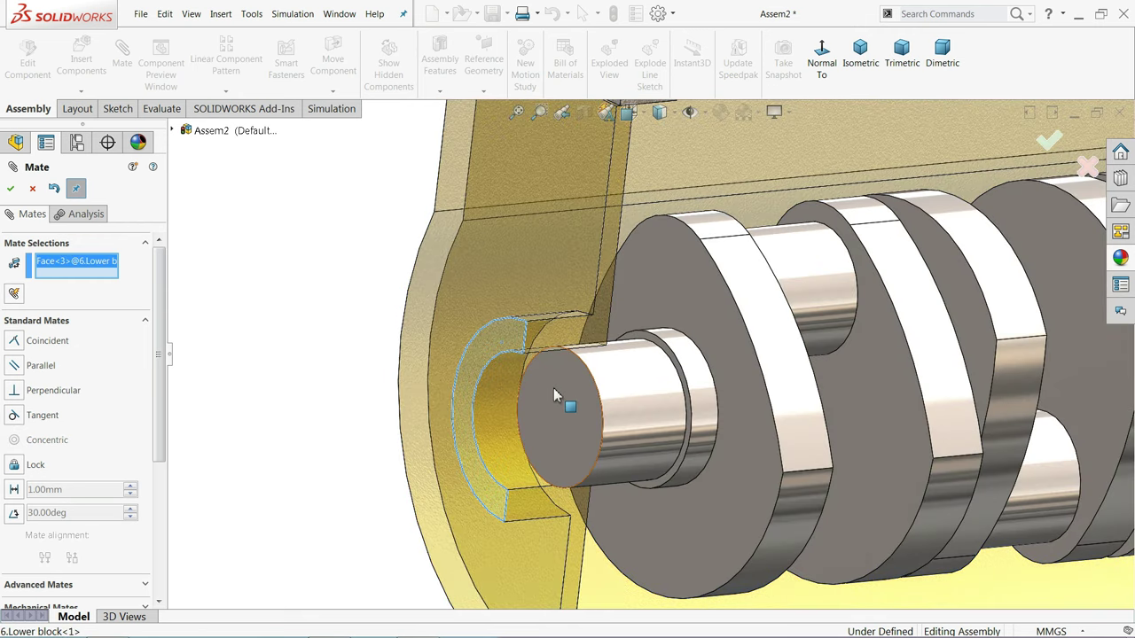
left_click(555, 390)
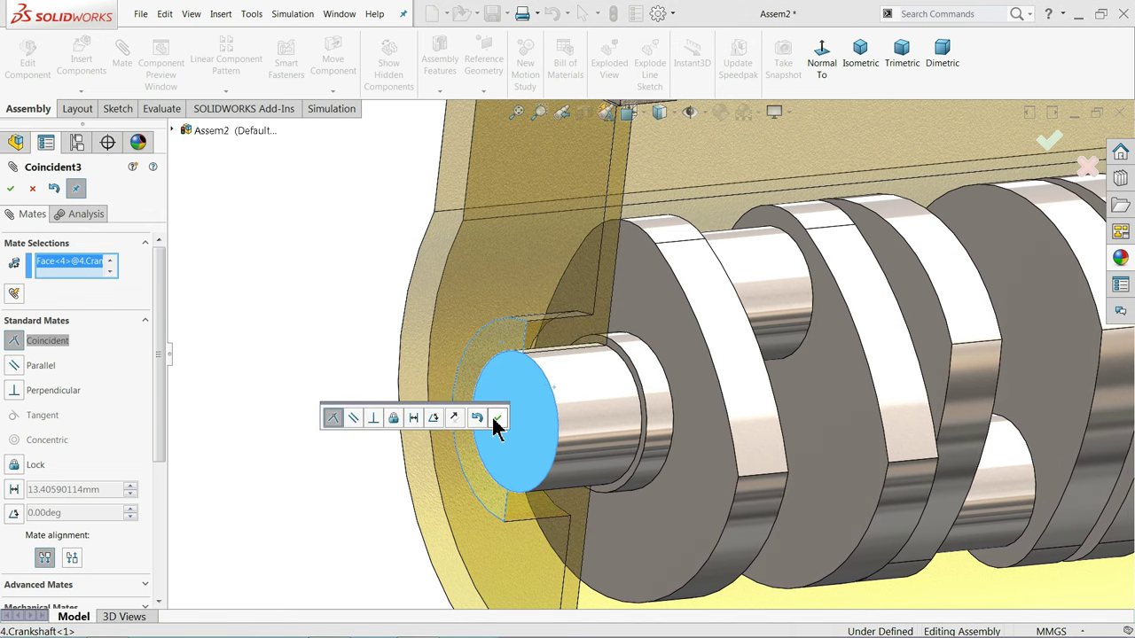
left_click(493, 417)
scroll(373, 408, "up", 5)
mouse_move(502, 431)
middle_mouse_down()
mouse_move(456, 418)
mouse_move(497, 443)
middle_mouse_up()
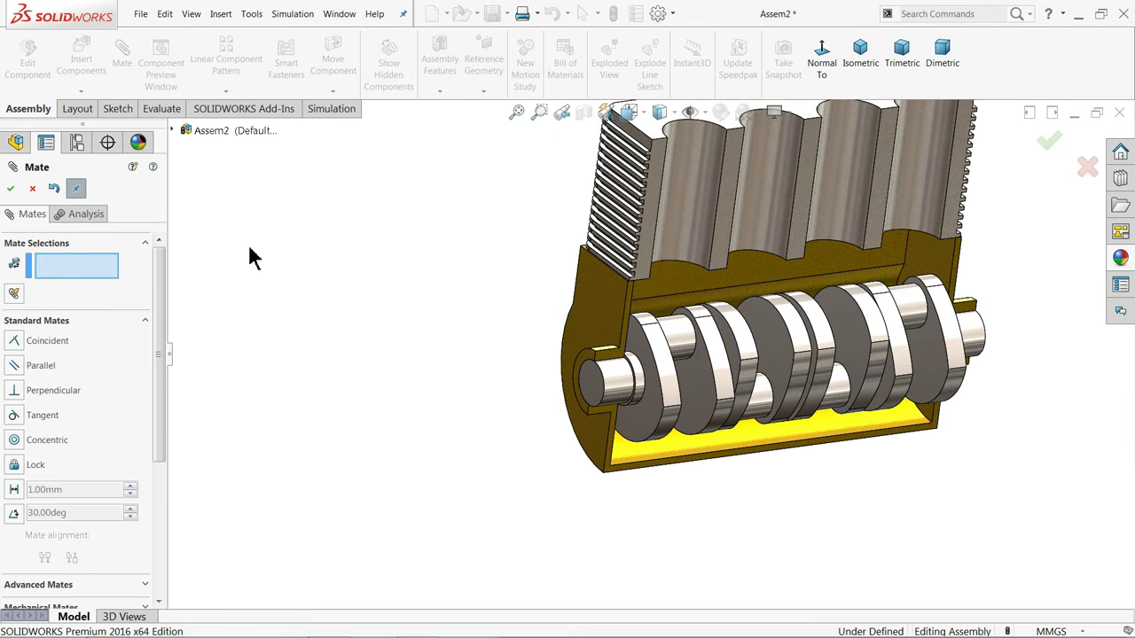
key("Escape")
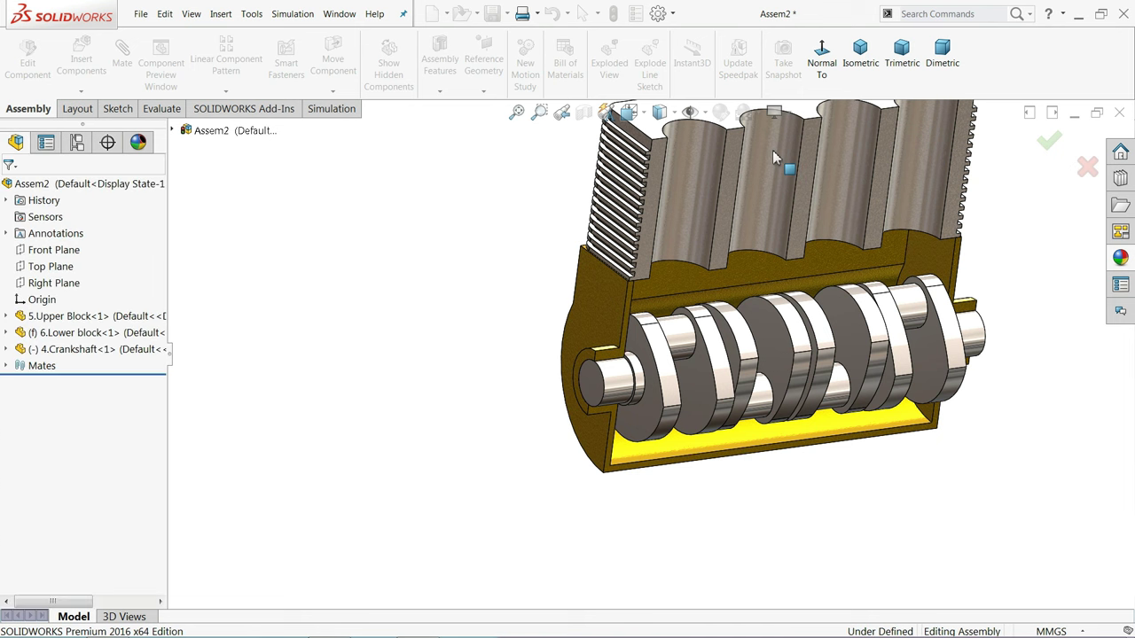
- Insert the 1.Piston, 2.Piston pin and 3.Connecting rod parts from the Engine folder and place them beside the engine block
left_click(860, 55)
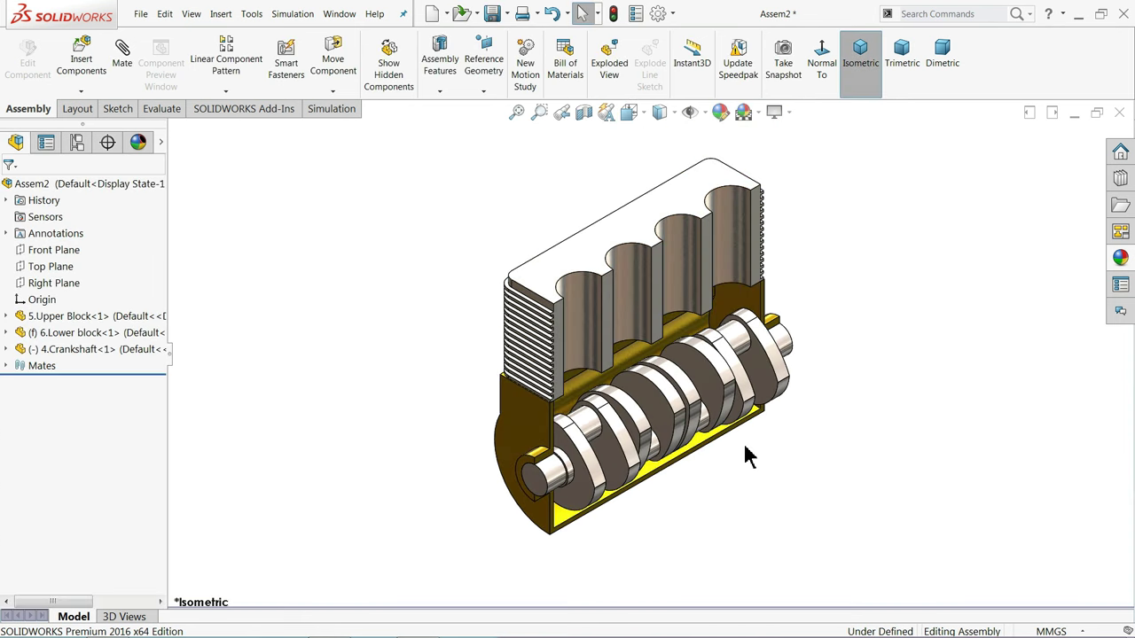
middle_click_drag(776, 372, 735, 341)
scroll(735, 345, "down", 4)
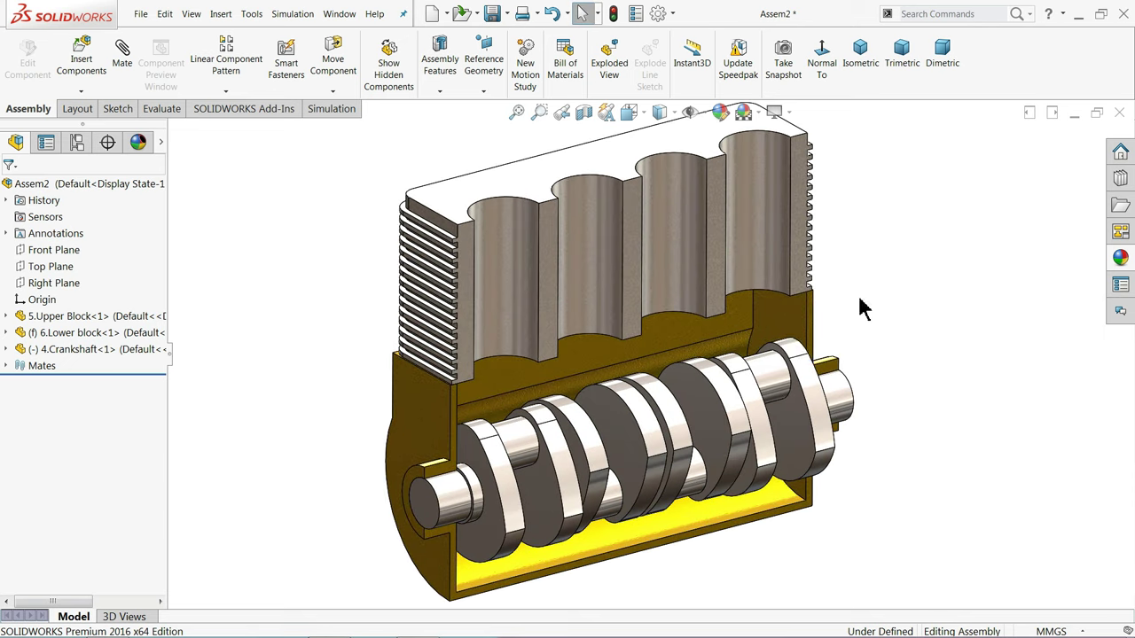
left_click(82, 62)
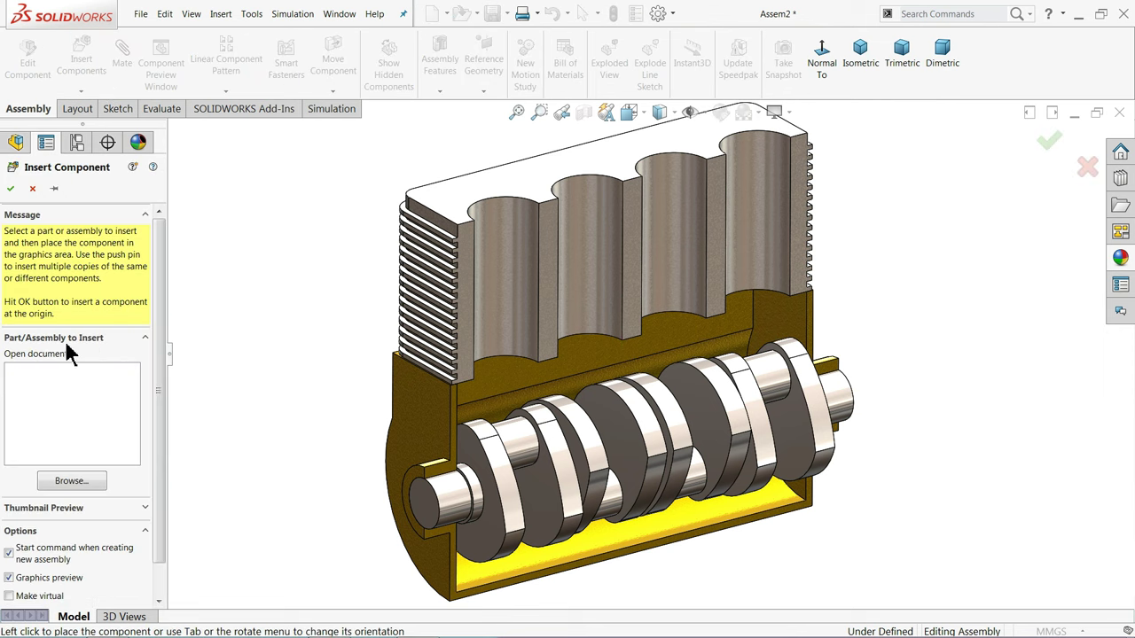
left_click(73, 486)
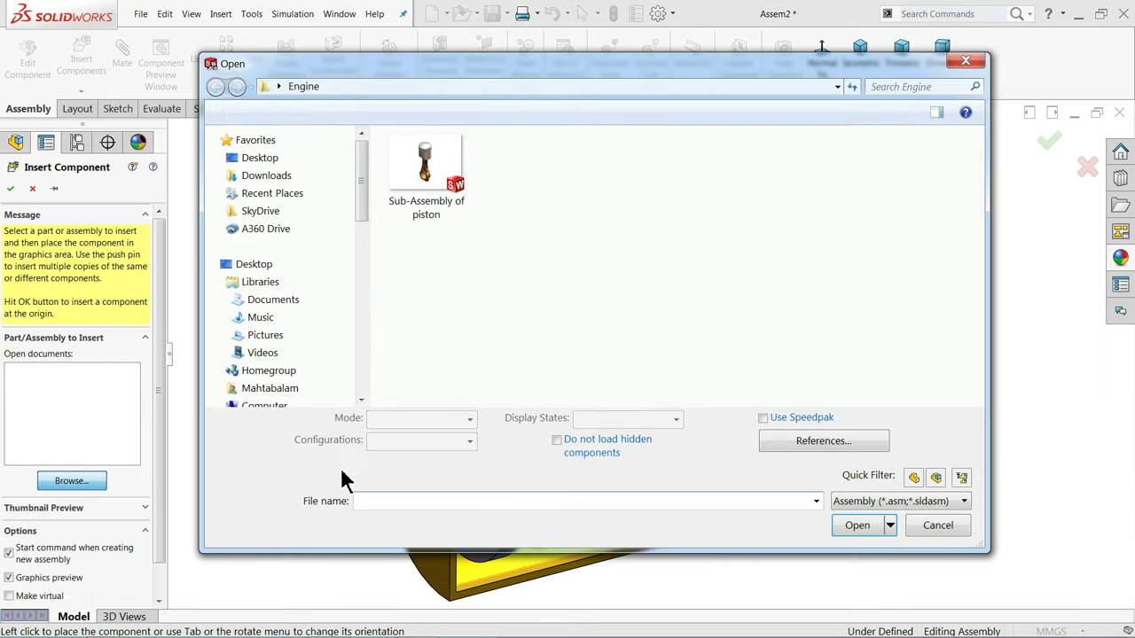
left_click(895, 502)
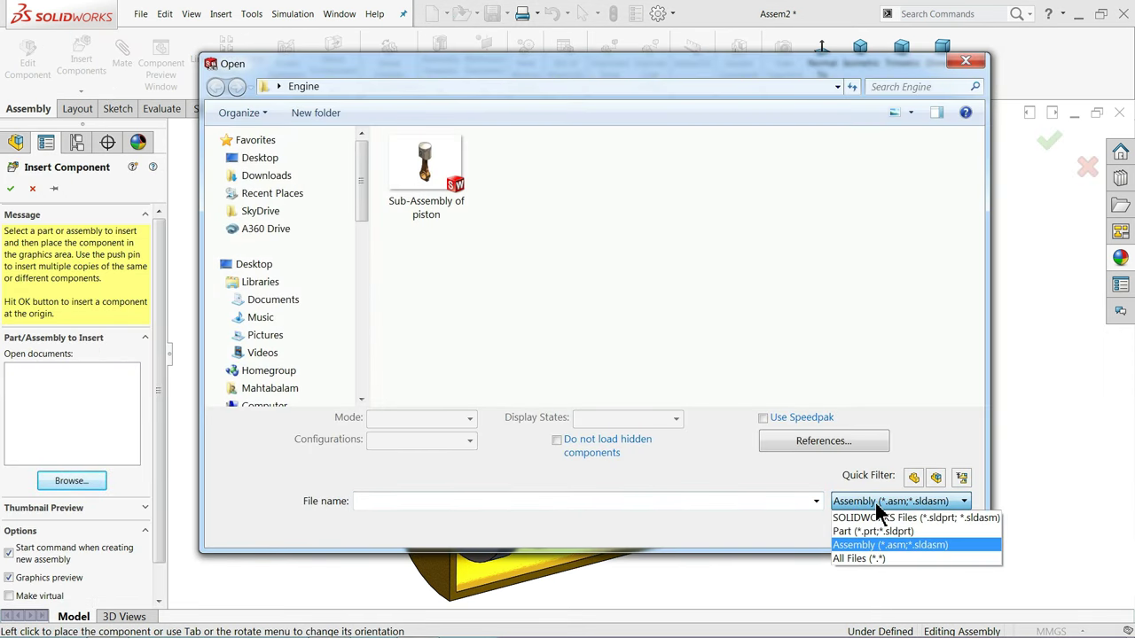
left_click(865, 529)
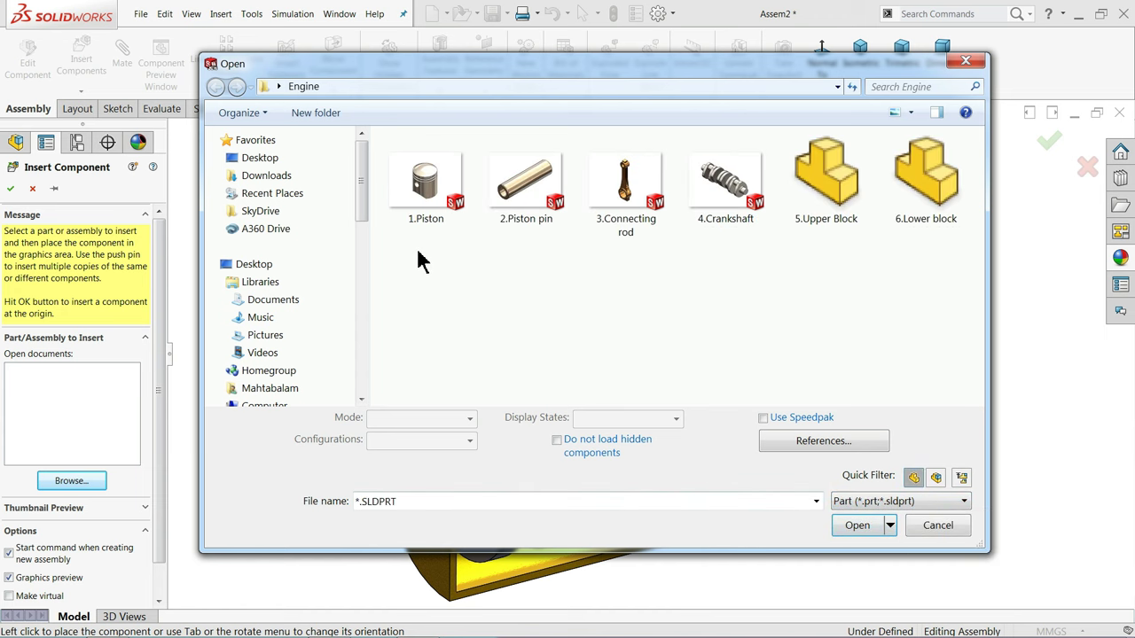
left_click_drag(420, 259, 665, 146)
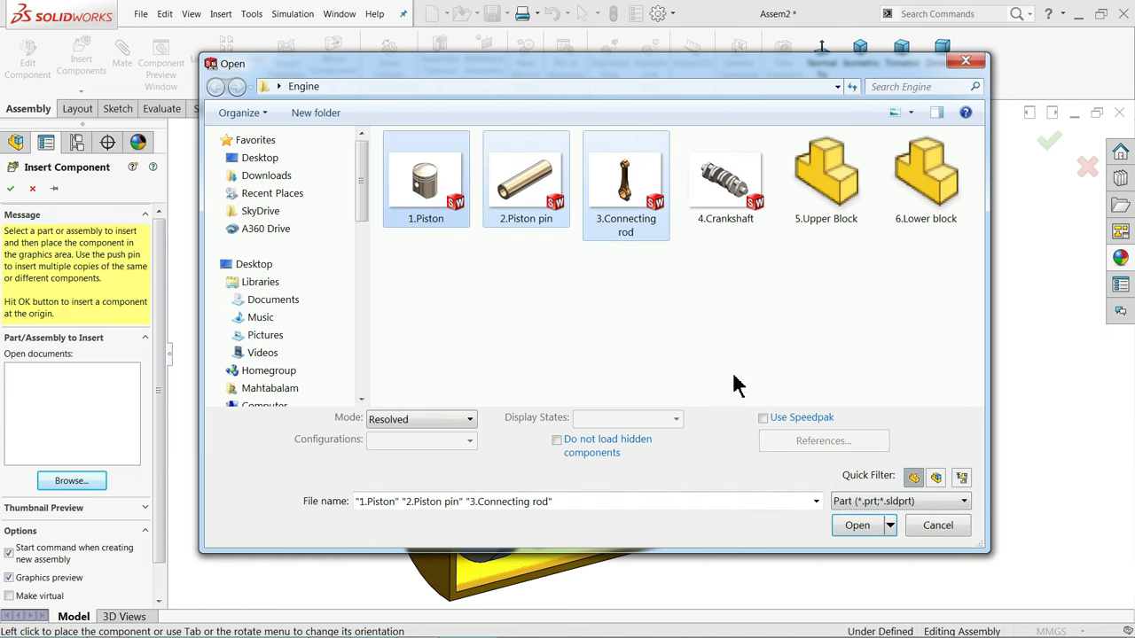
left_click(857, 525)
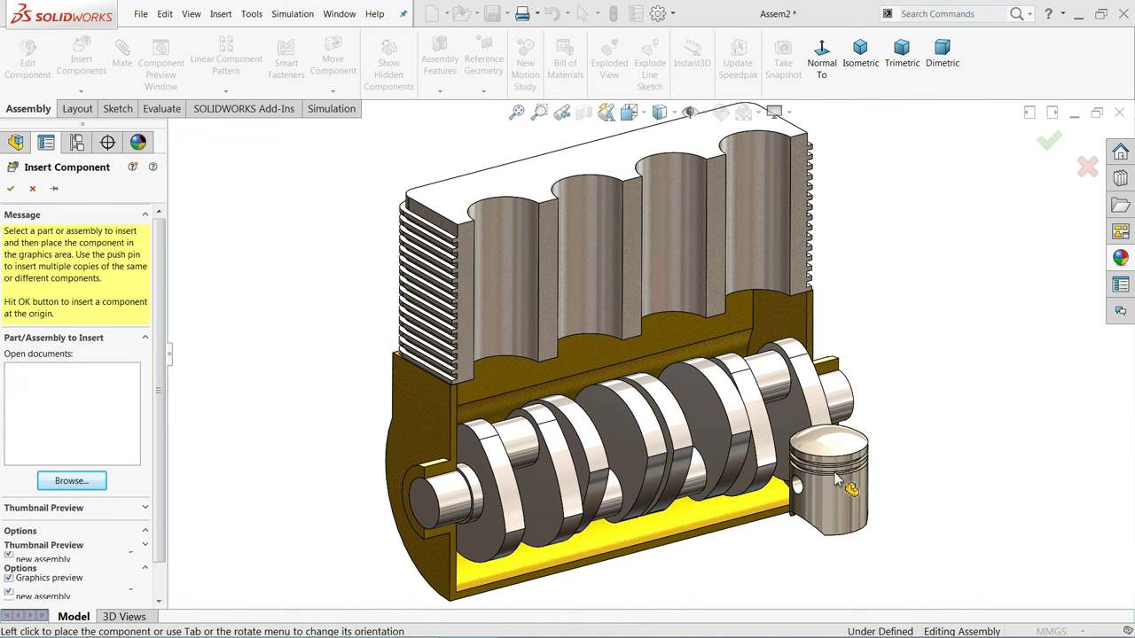
left_click(275, 295)
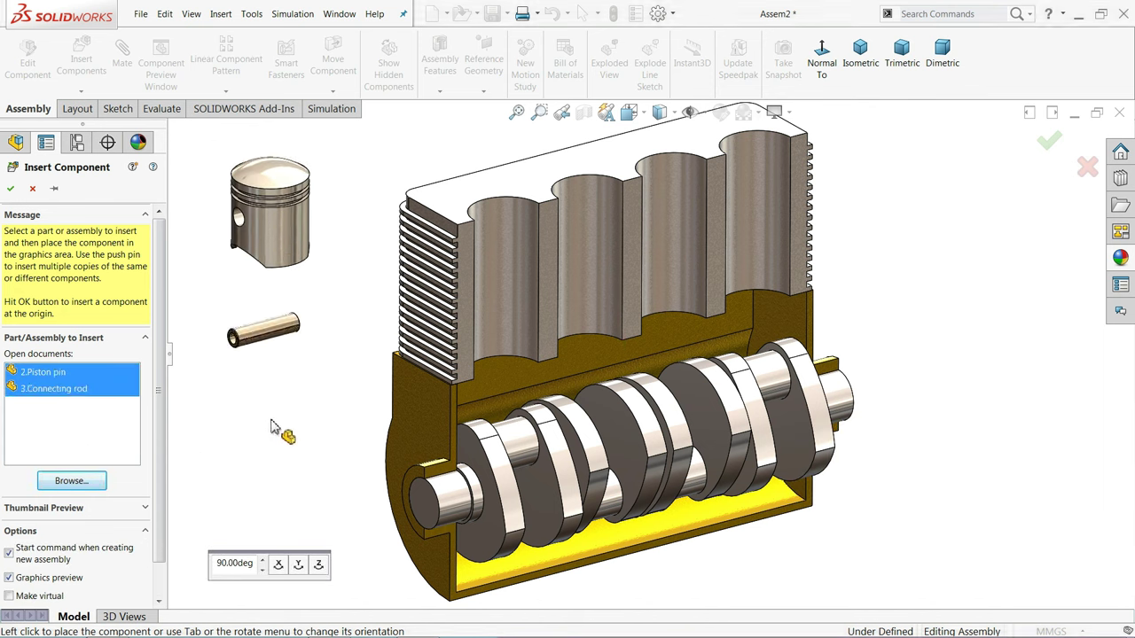
left_click(275, 428)
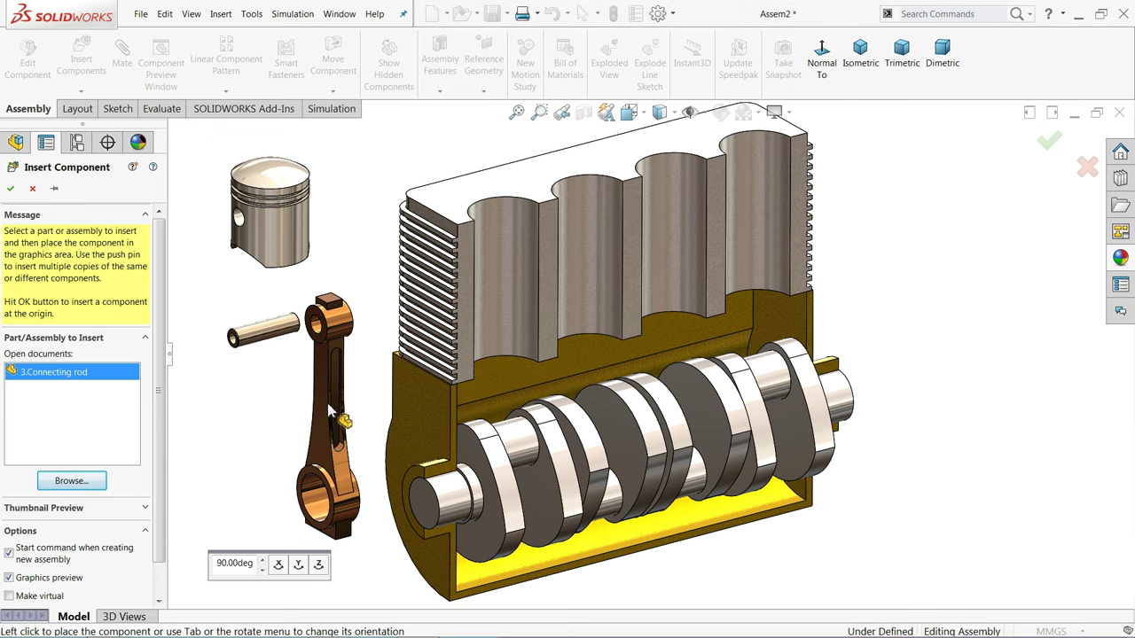
left_click(329, 411)
- Mate the piston pin's outer cylindrical face concentric with the piston's pin hole
scroll(213, 248, "down", 2)
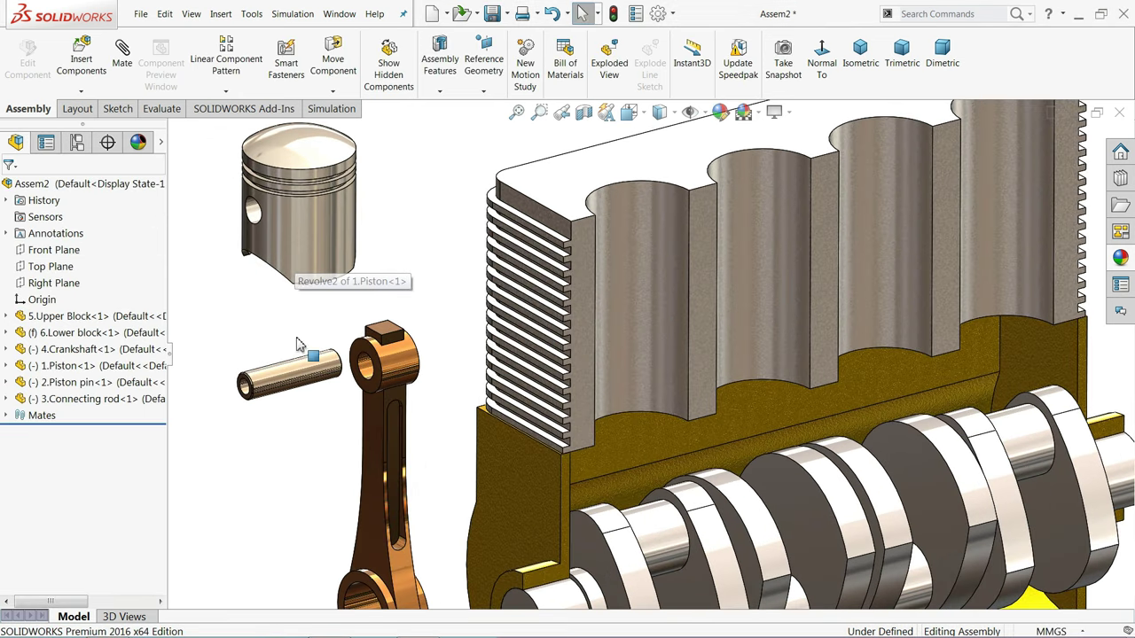
scroll(298, 345, "down", 2)
left_click(130, 90)
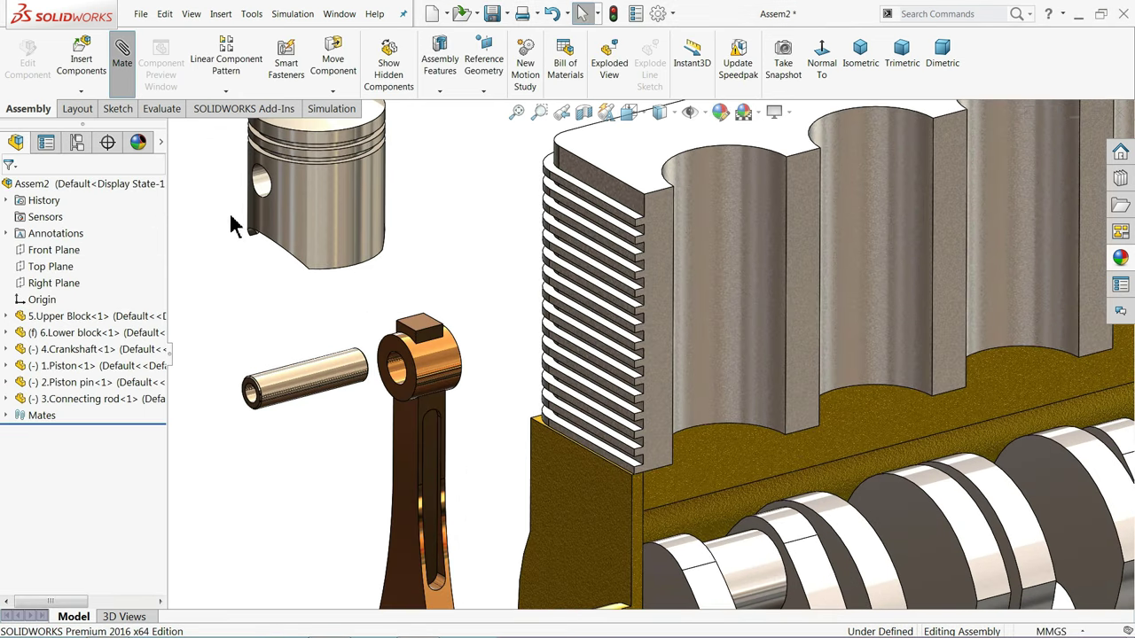
left_click(294, 377)
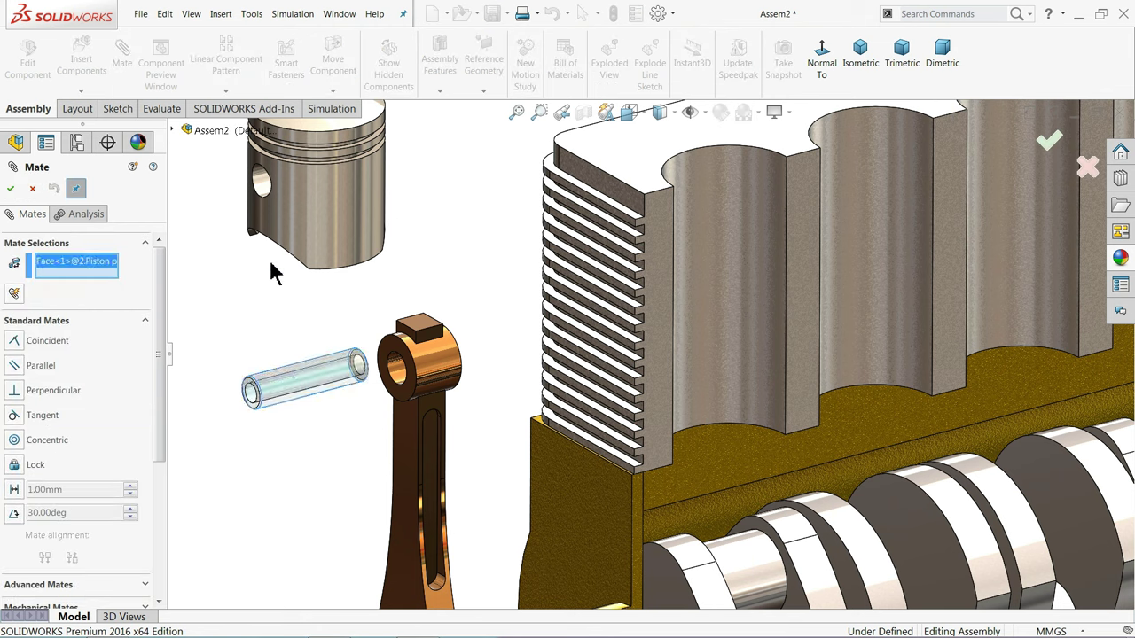
left_click(263, 189)
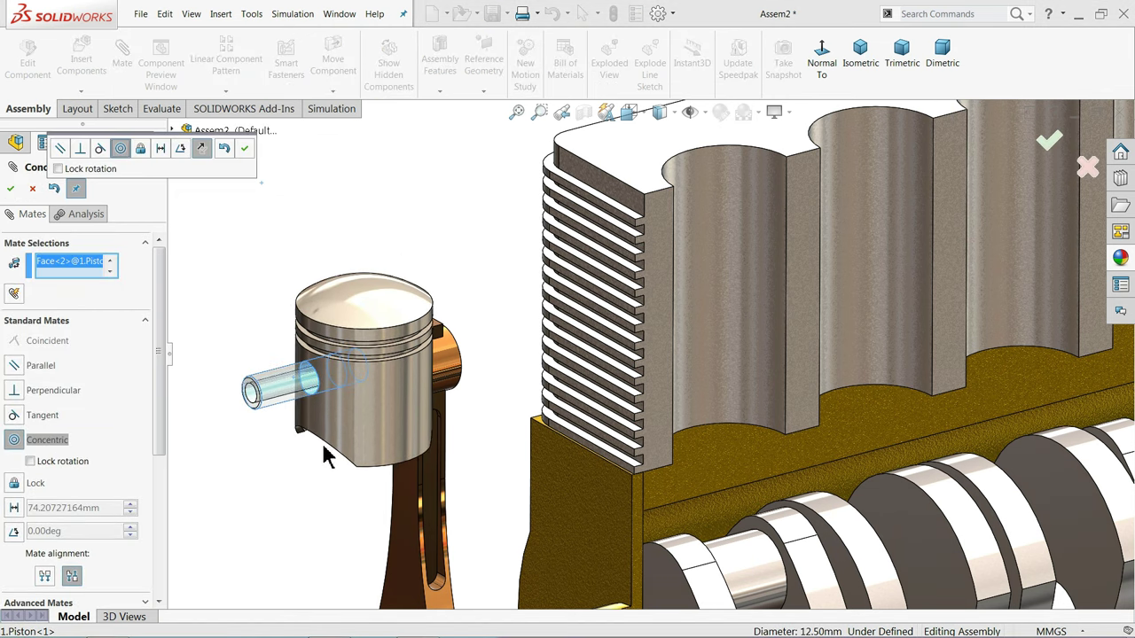
left_click(246, 152)
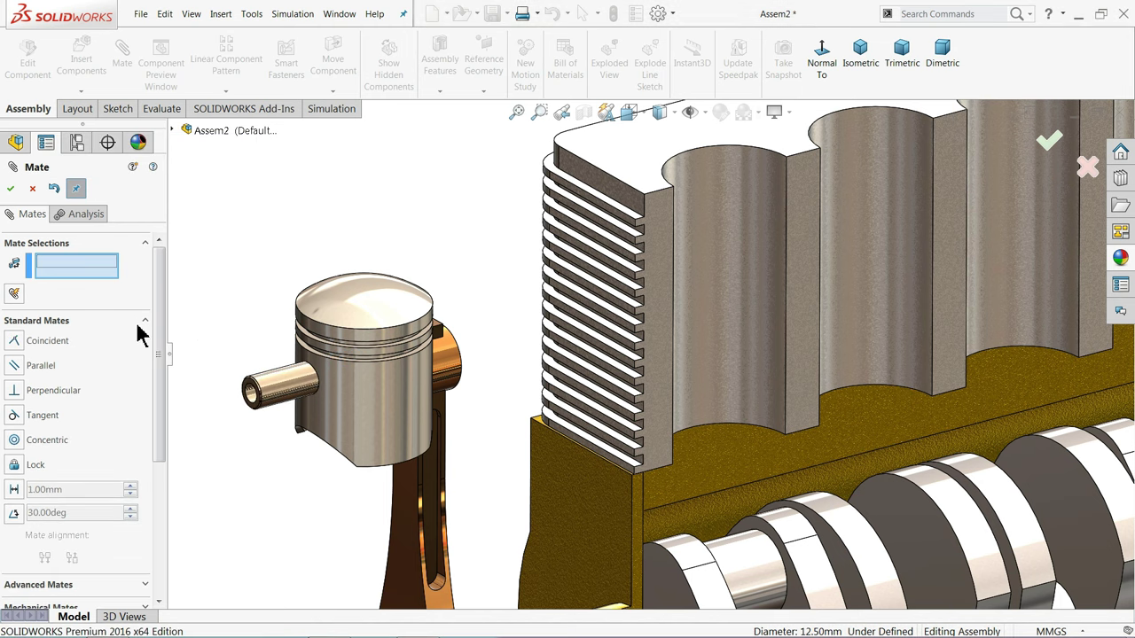
- Start a centered Width mate using the end faces of the two pin bosses inside the piston as width references
left_click(146, 321)
left_click(106, 344)
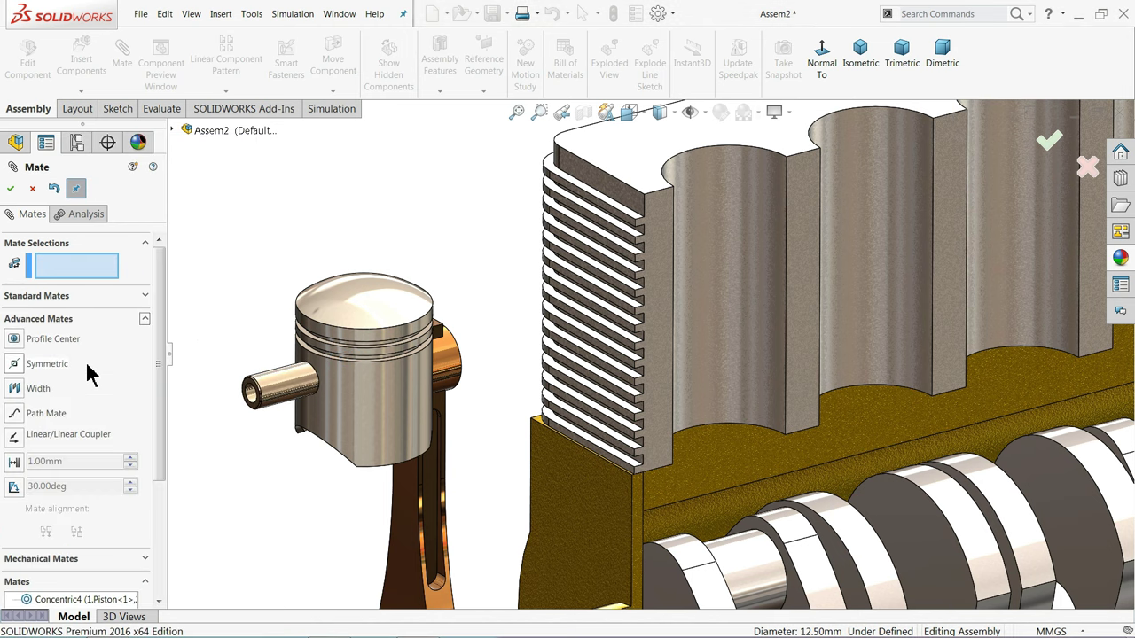
left_click(35, 390)
scroll(369, 431, "down", 3)
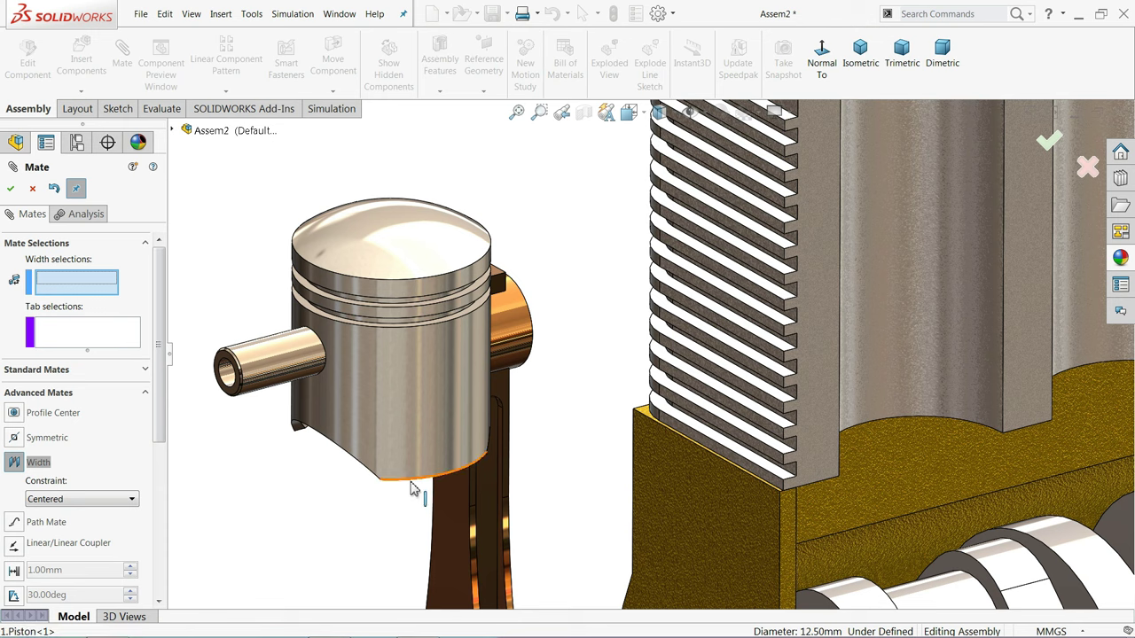
middle_click_drag(410, 489, 408, 218)
scroll(460, 513, "down", 5)
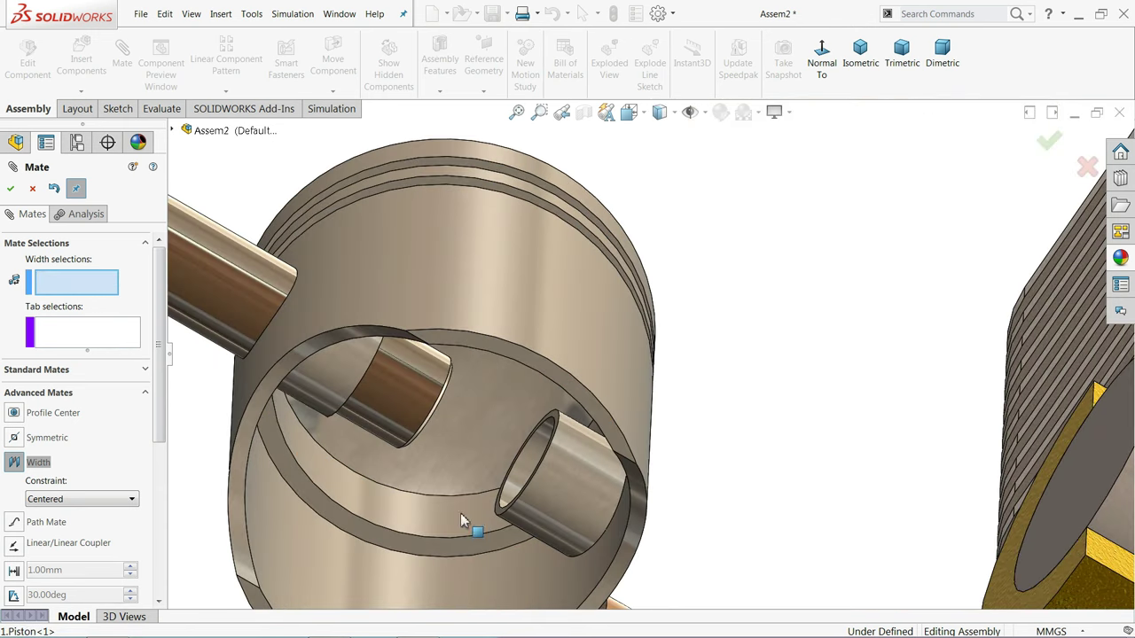
scroll(479, 503, "down", 3)
left_click(522, 500)
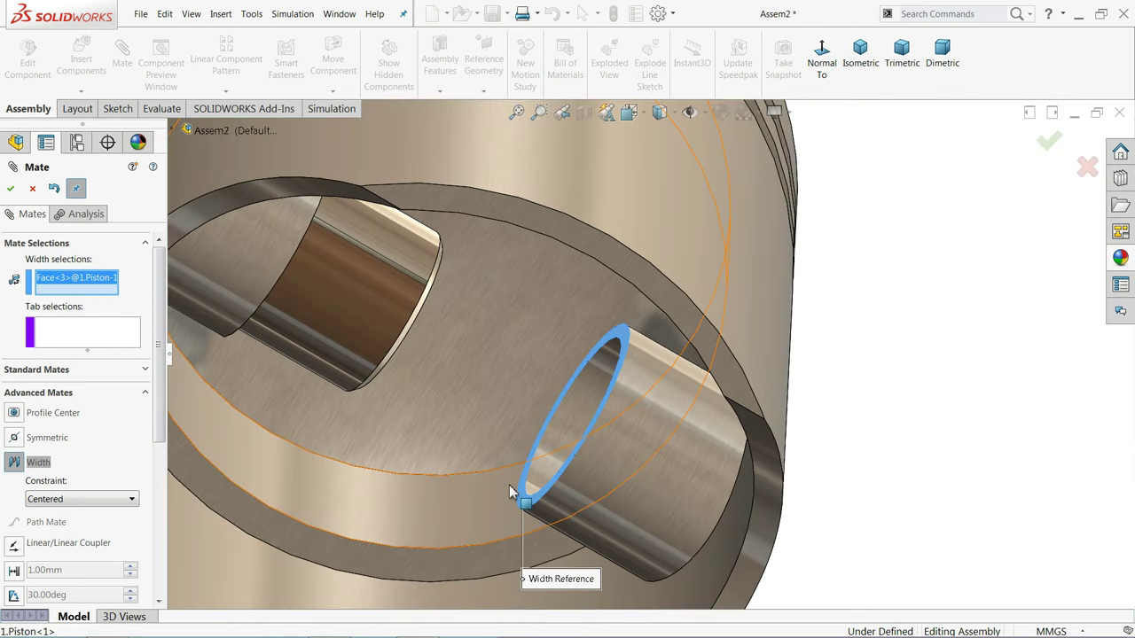
middle_click_drag(522, 500, 477, 472)
scroll(320, 354, "up", 3)
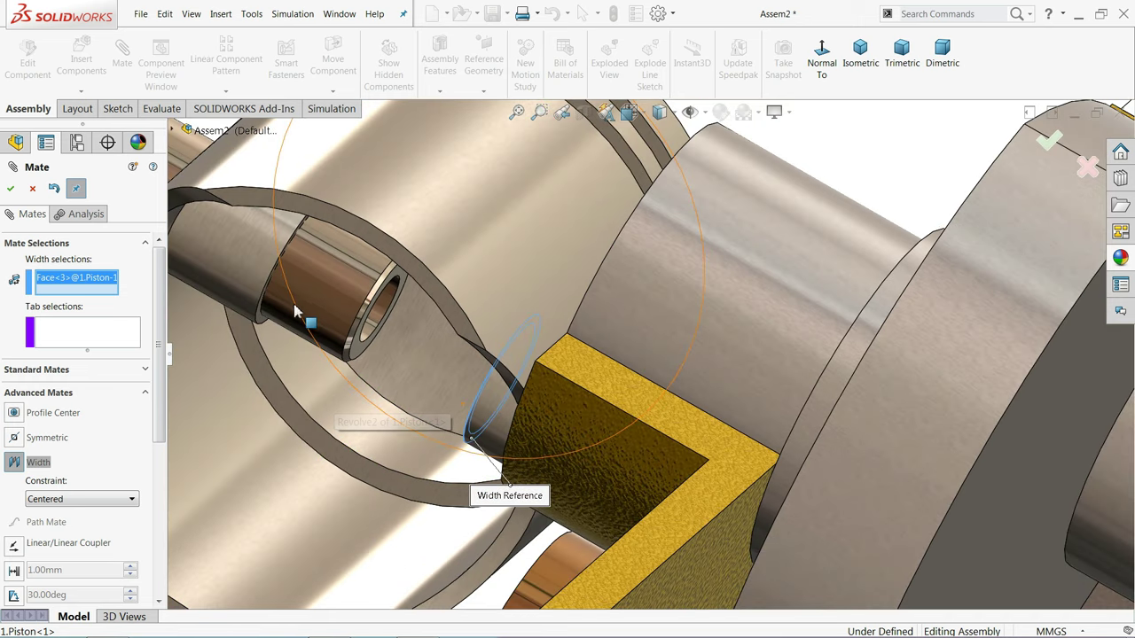
left_click(286, 341)
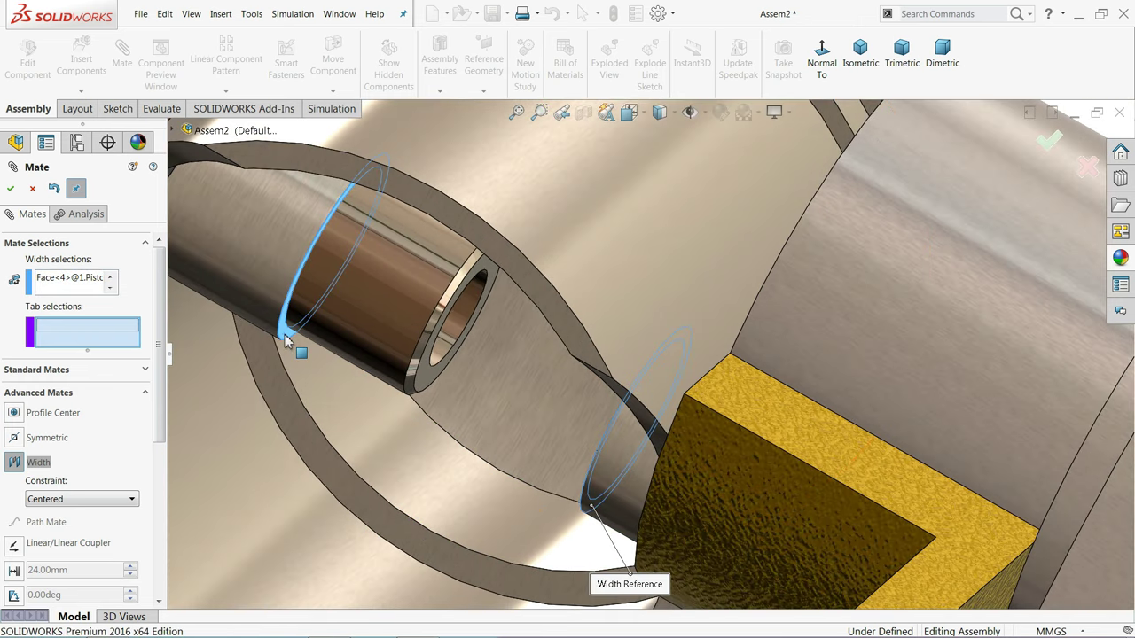
- Add both end faces of the piston pin as tab references, apply the Width mate and leave the Mate command
left_click(411, 377)
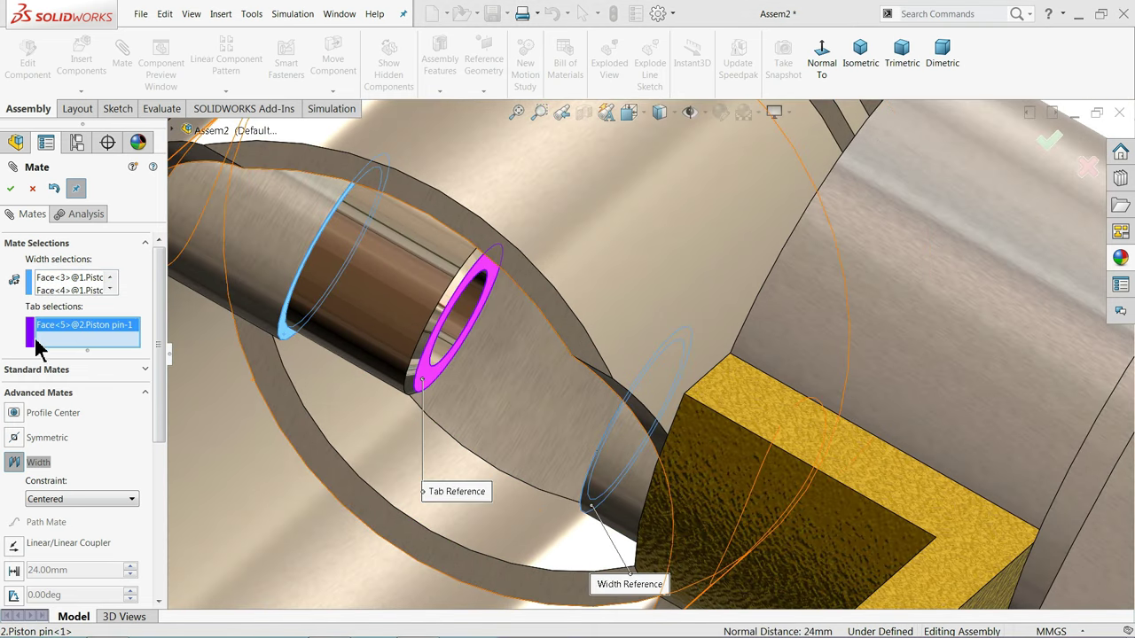
scroll(409, 365, "up", 4)
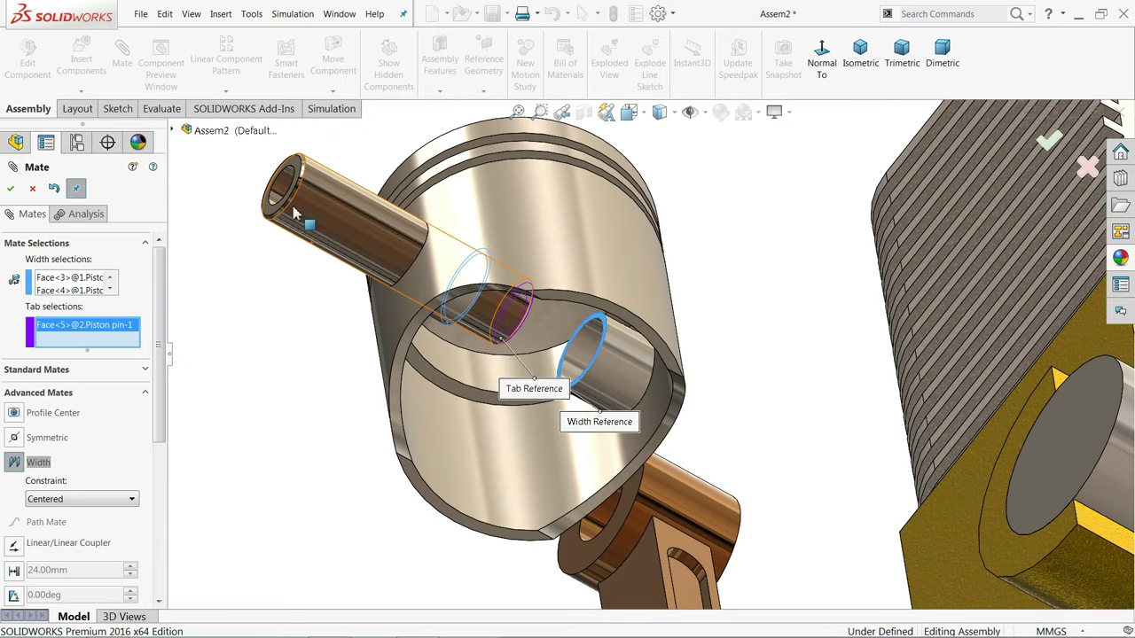
scroll(295, 213, "down", 3)
left_click(293, 232)
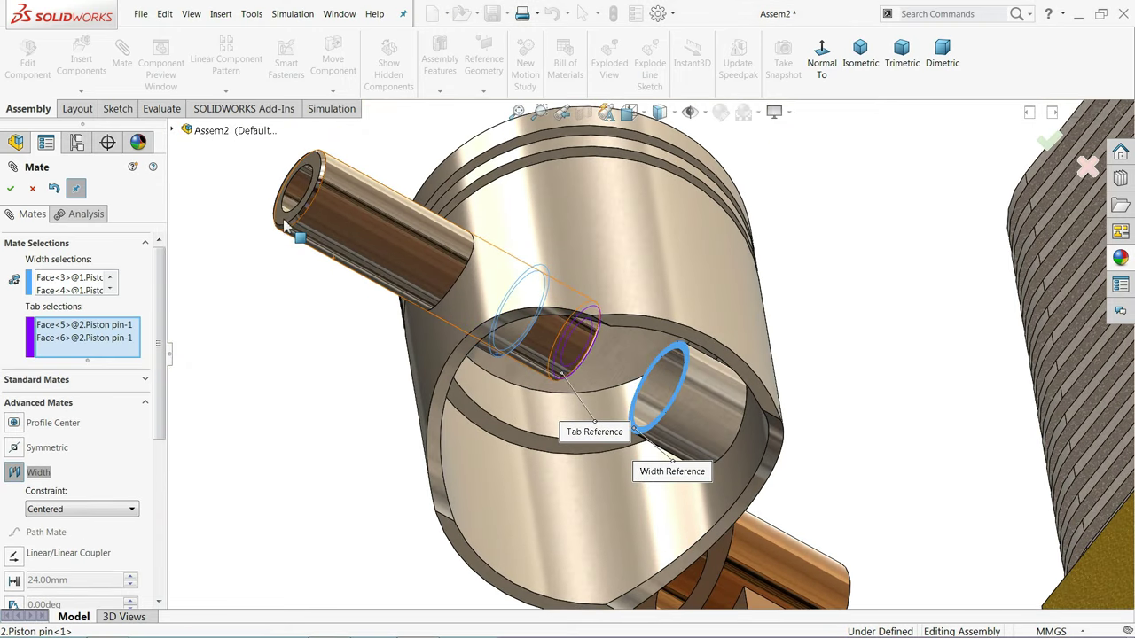
middle_click_drag(375, 380, 390, 428)
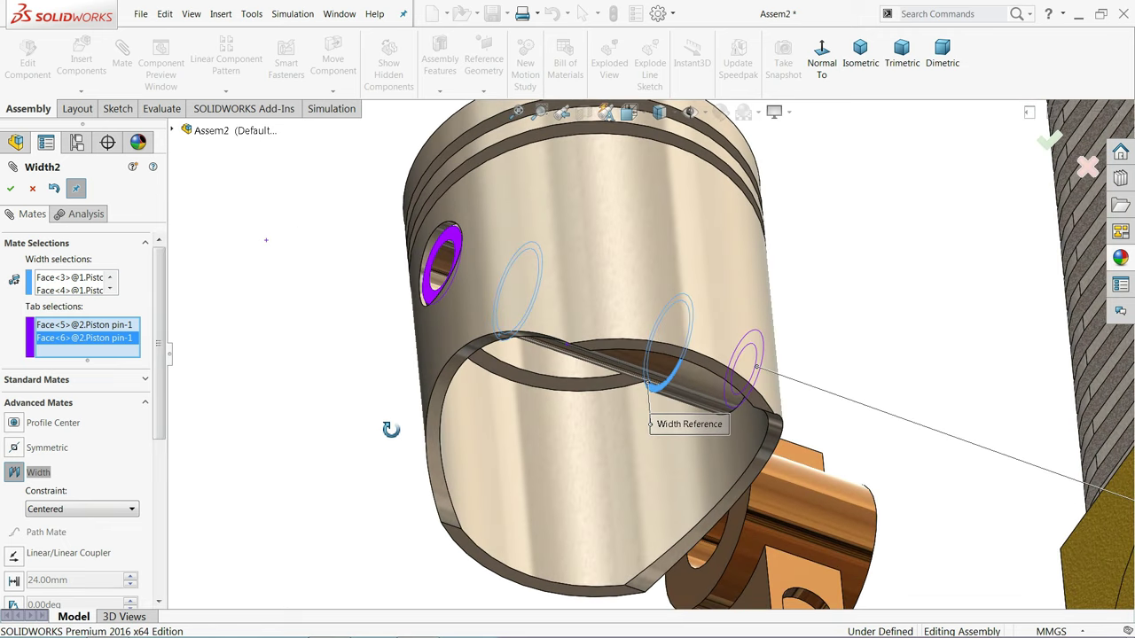
left_click(11, 188)
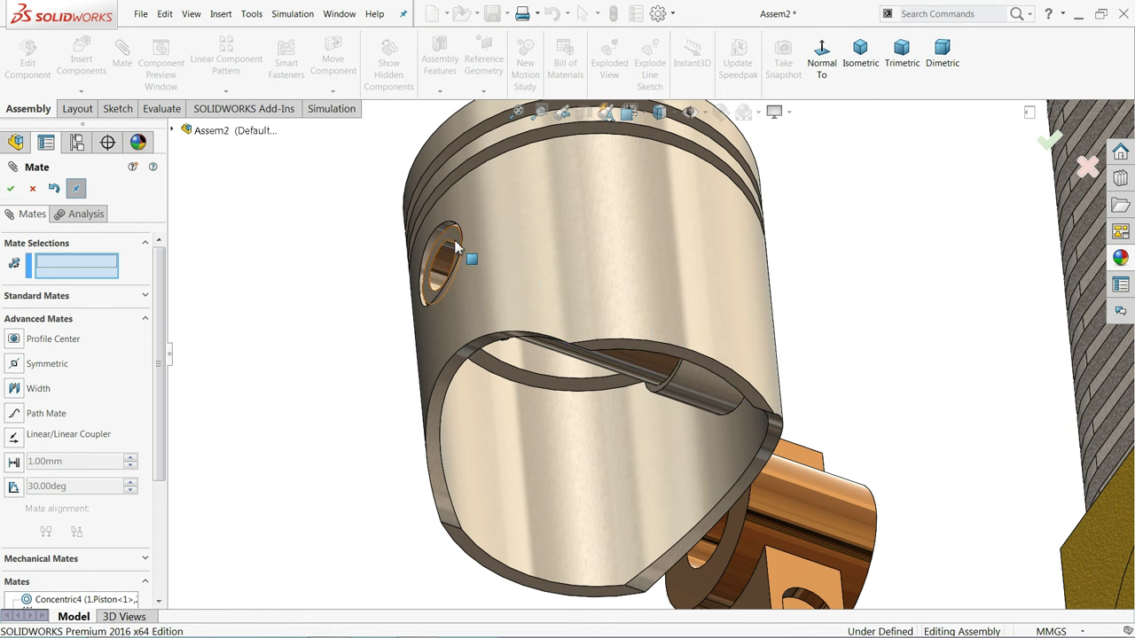
scroll(487, 260, "down", 3)
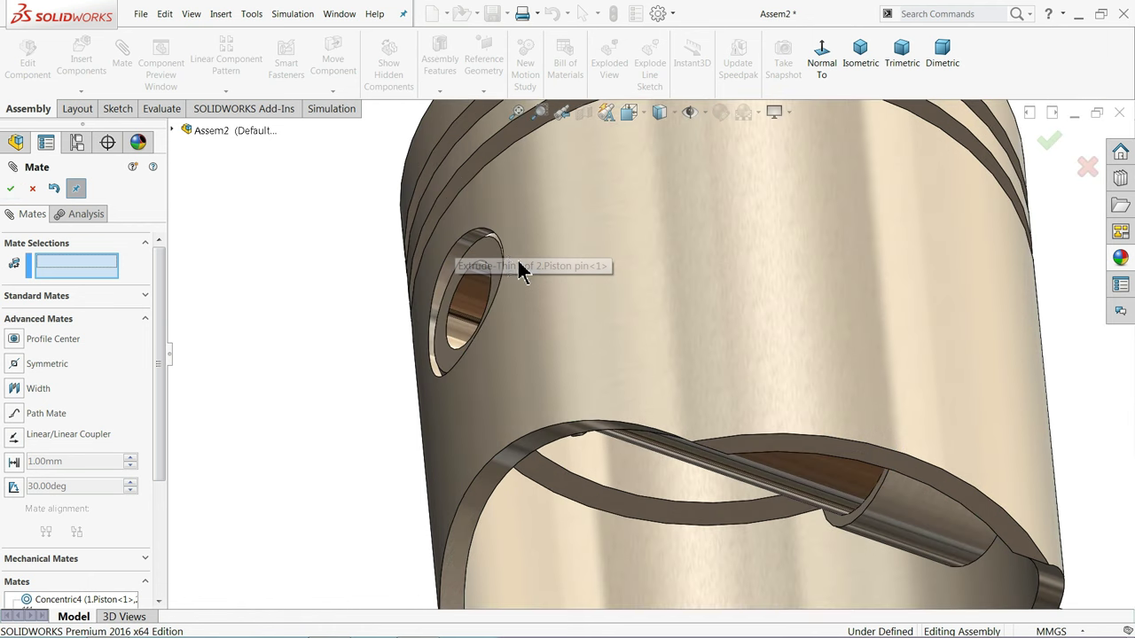
left_click(32, 189)
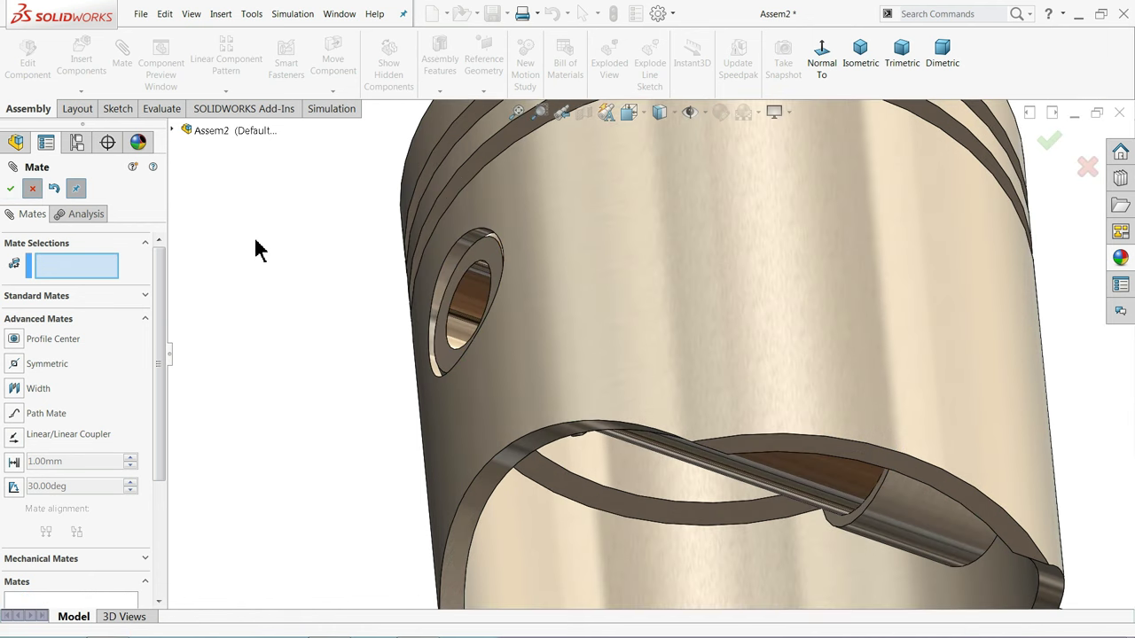
- Open the 2.Piston pin part from the assembly in its own window
left_click(491, 238)
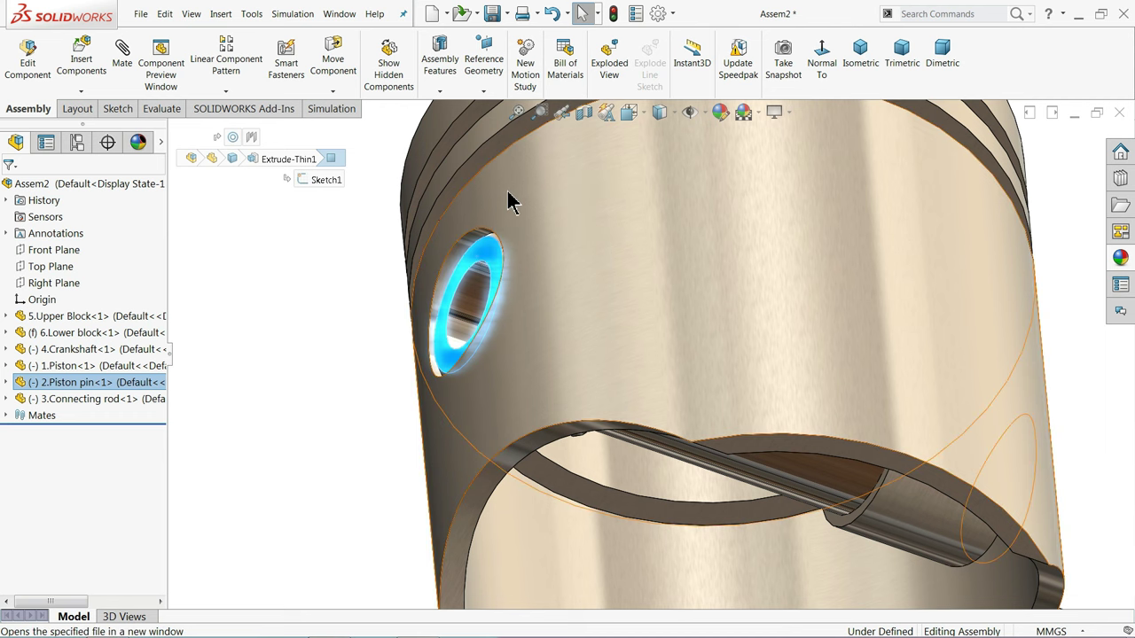
key("Escape")
scroll(495, 215, "up", 2)
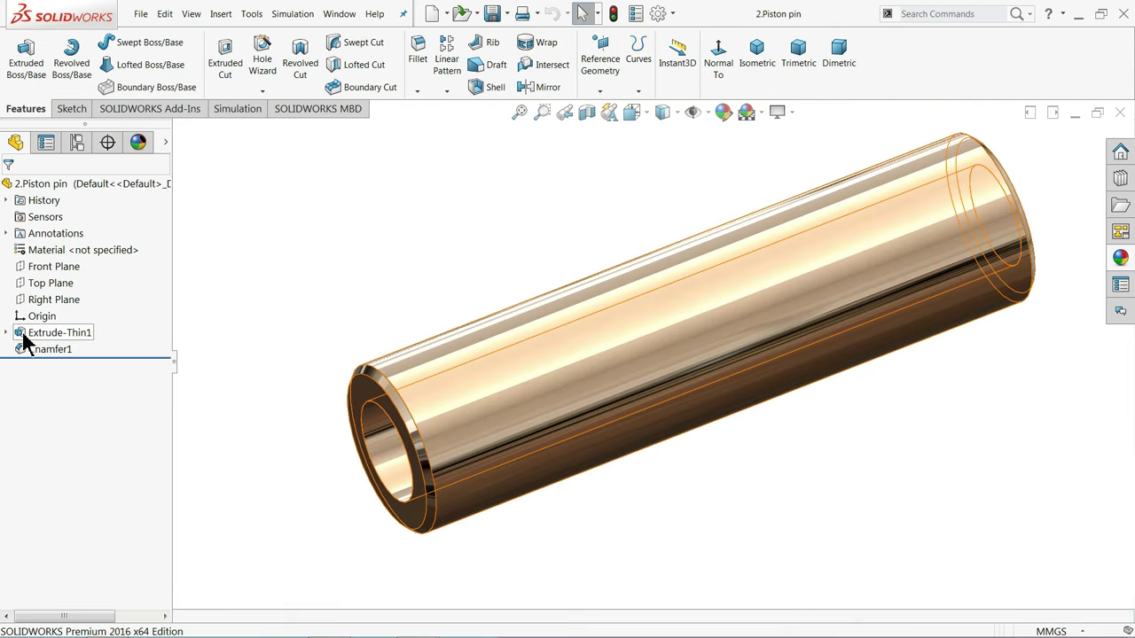
- Set the depth of the piston pin's mid-plane thin extrusion to 49 mm
left_click(27, 344)
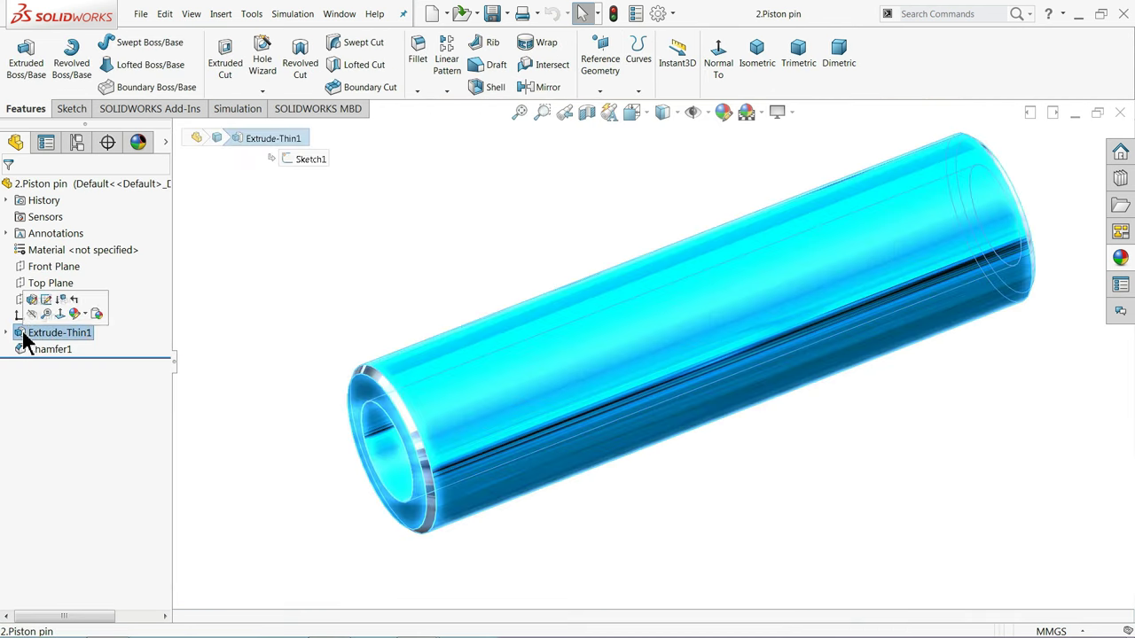
key("ctrl+w")
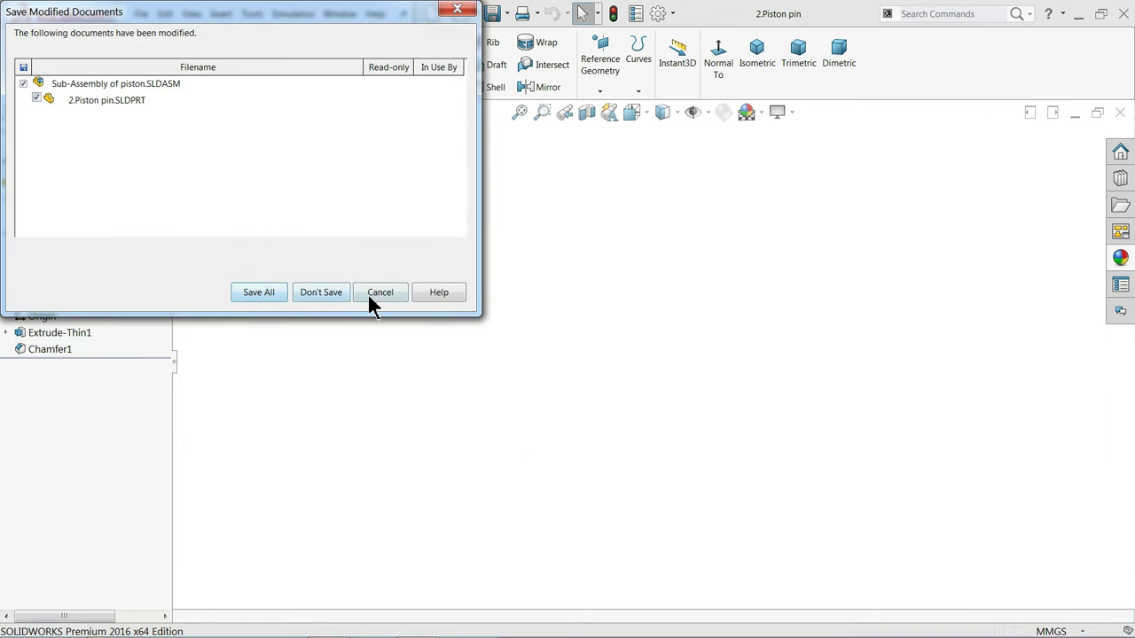
left_click(373, 295)
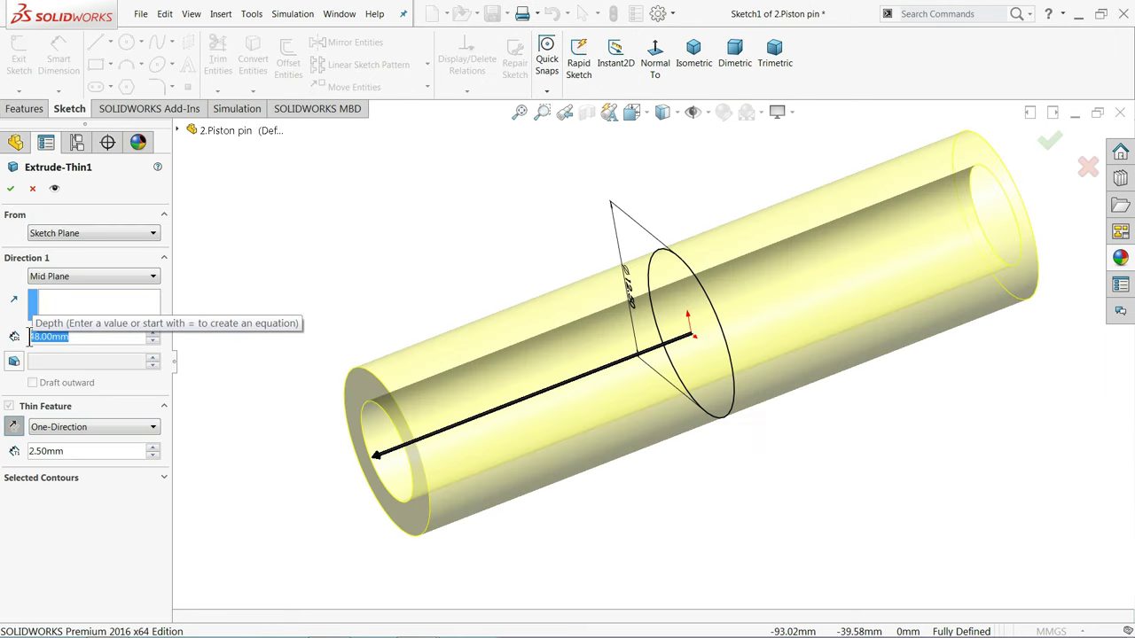
type("49")
key("Return")
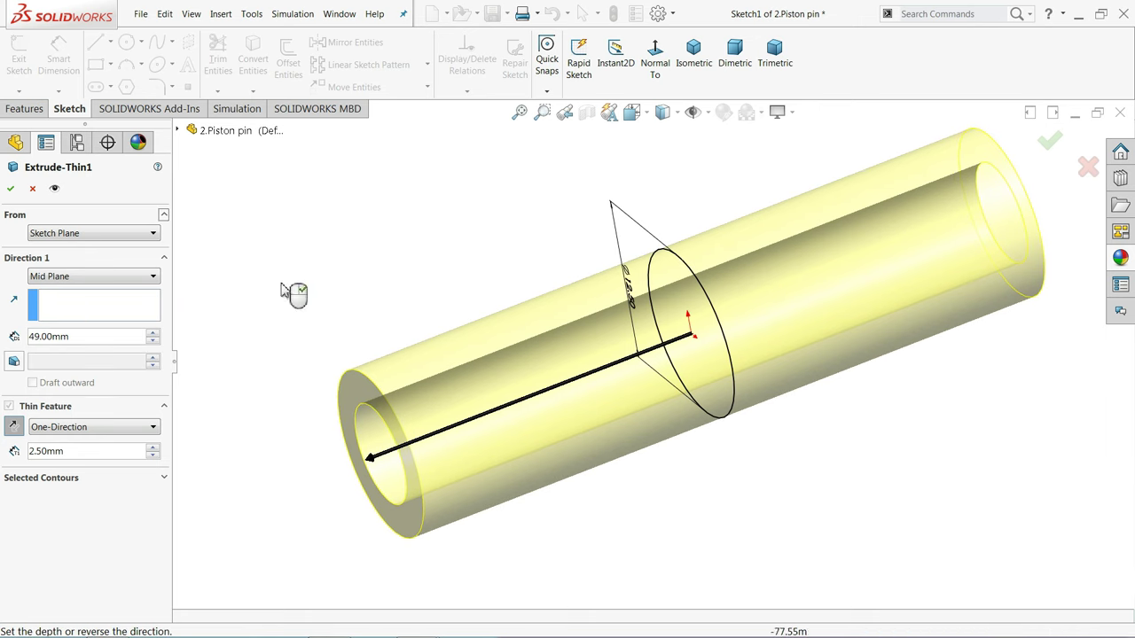
left_click(10, 188)
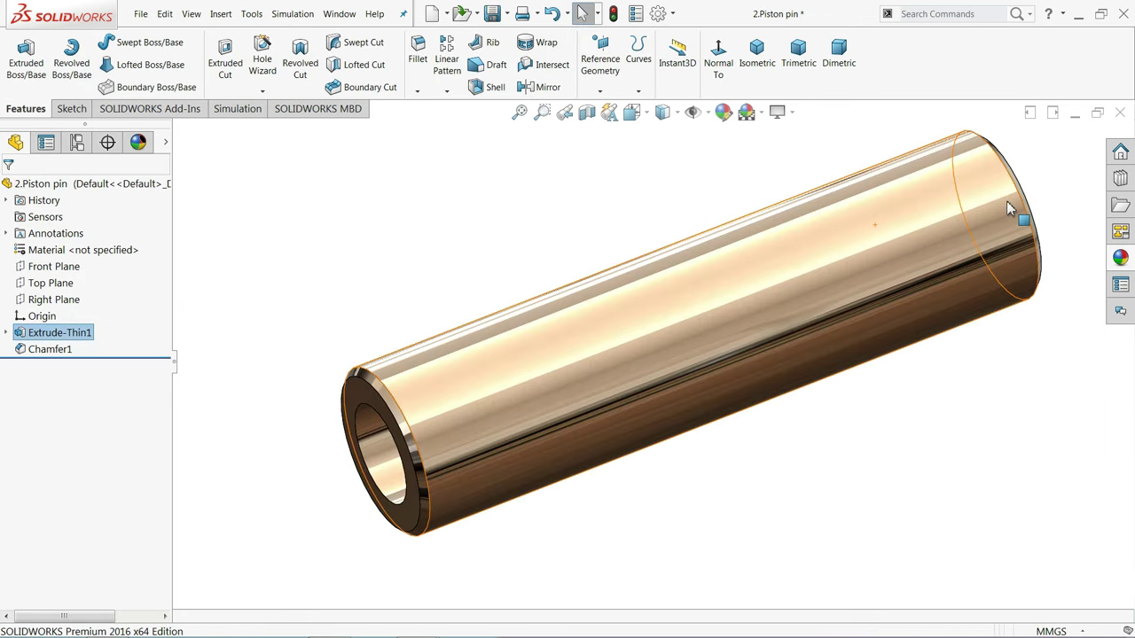
- Close the piston pin part with its changes saved and return to the engine assembly
left_click(1120, 113)
left_click(554, 325)
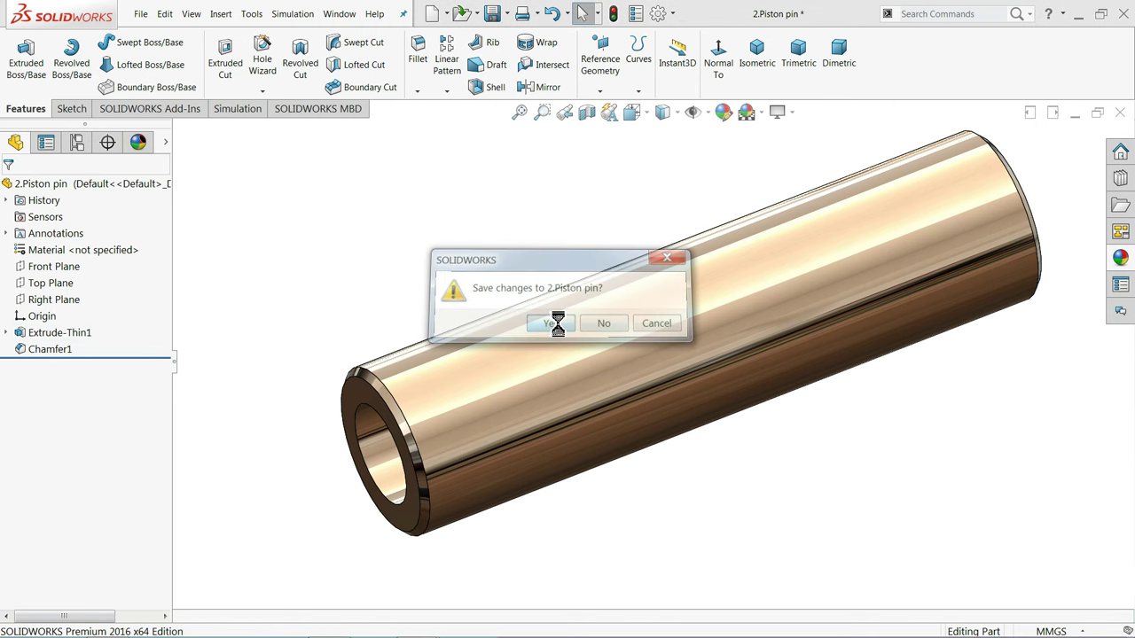
left_click(151, 94)
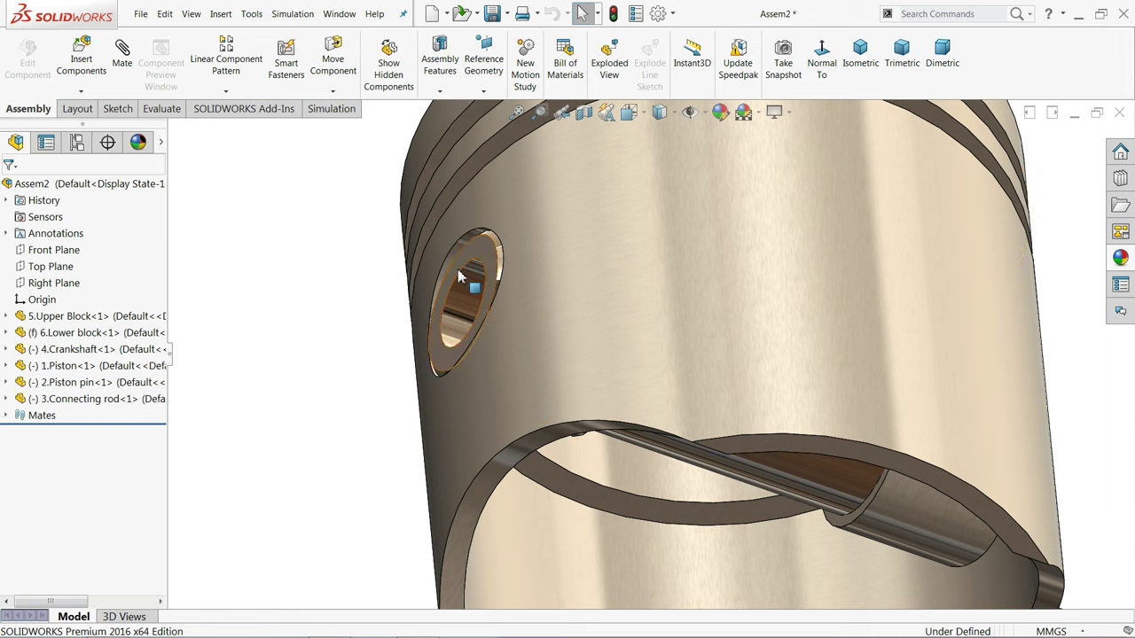
- Mate the piston pin's outer cylindrical face concentric with the hole in the connecting rod's small end
middle_click_drag(448, 326, 585, 105)
middle_click_drag(500, 316, 494, 342)
key("Escape")
scroll(494, 349, "up", 6)
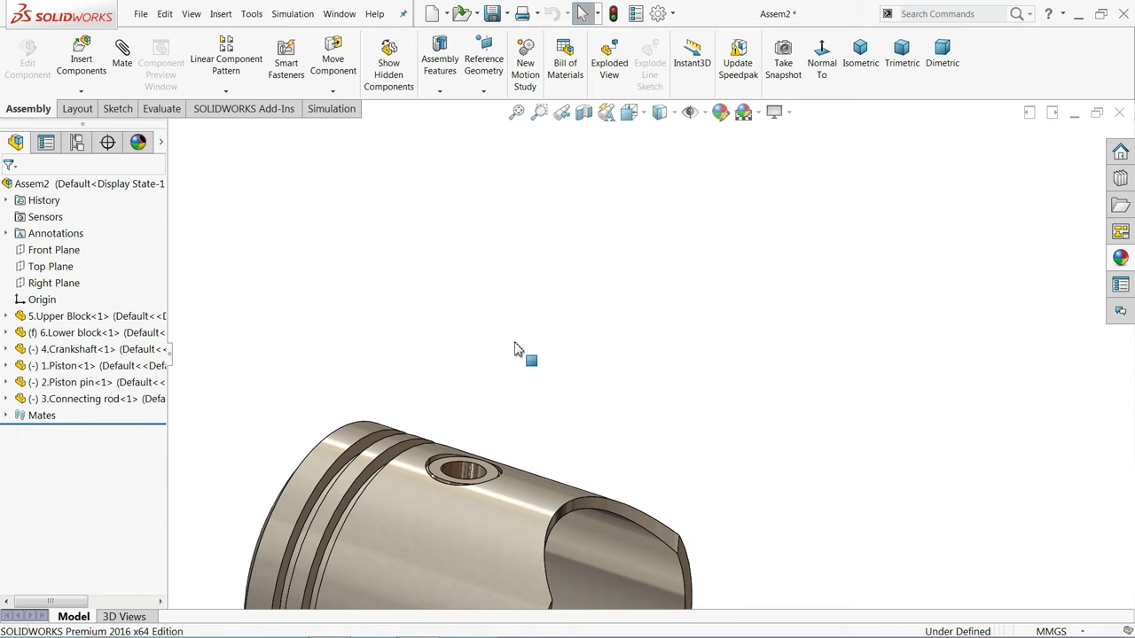
middle_click_drag(619, 330, 535, 417)
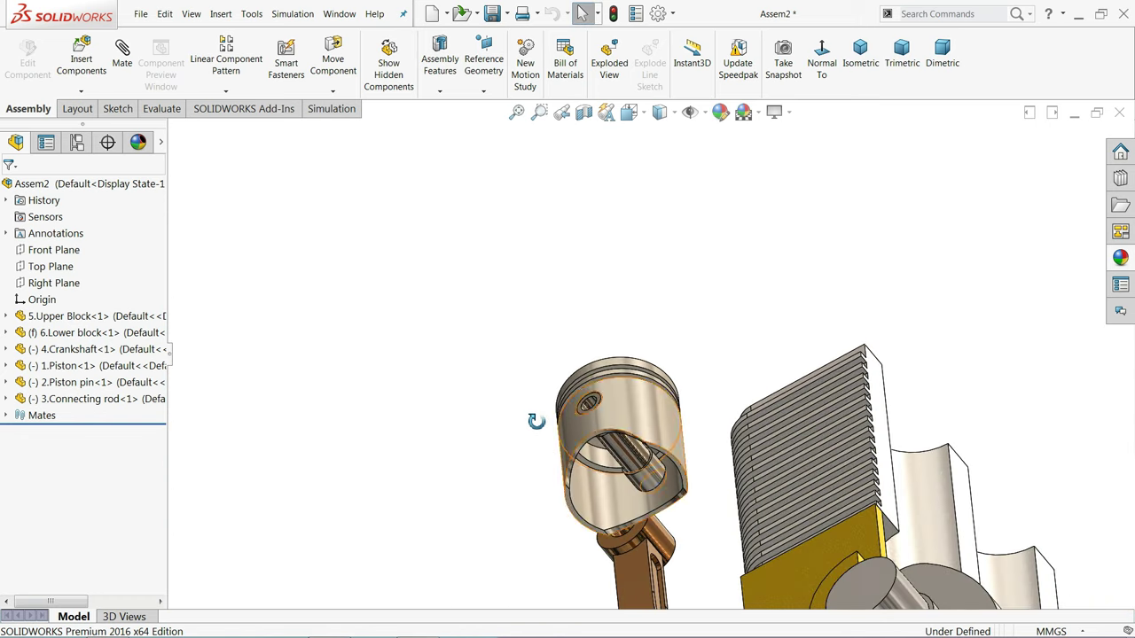
scroll(648, 517, "down", 3)
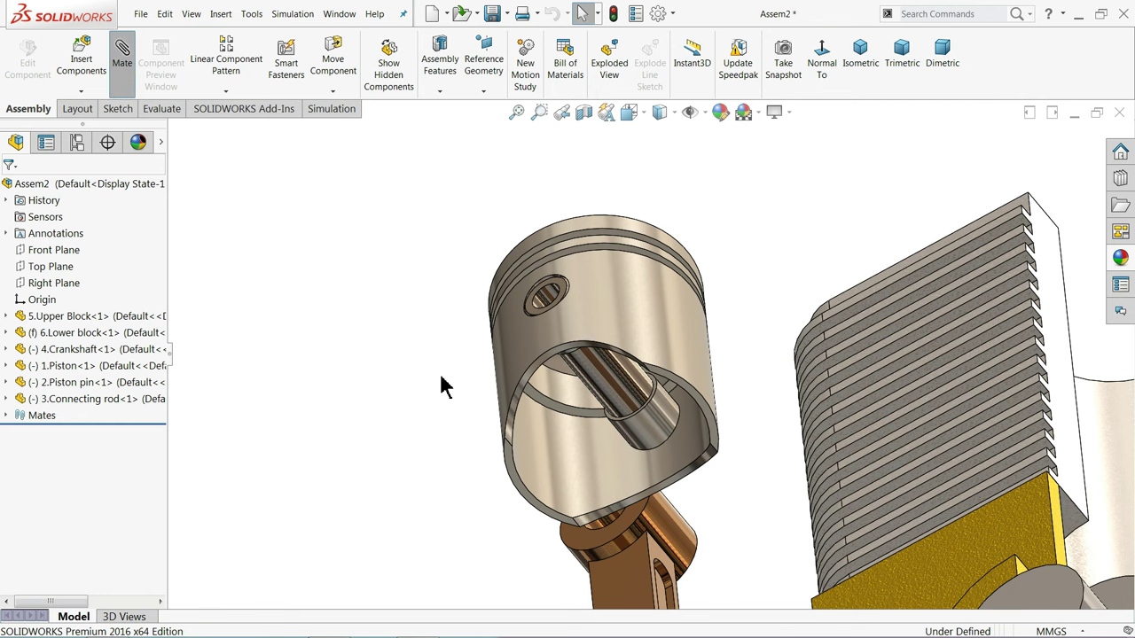
scroll(626, 427, "down", 1)
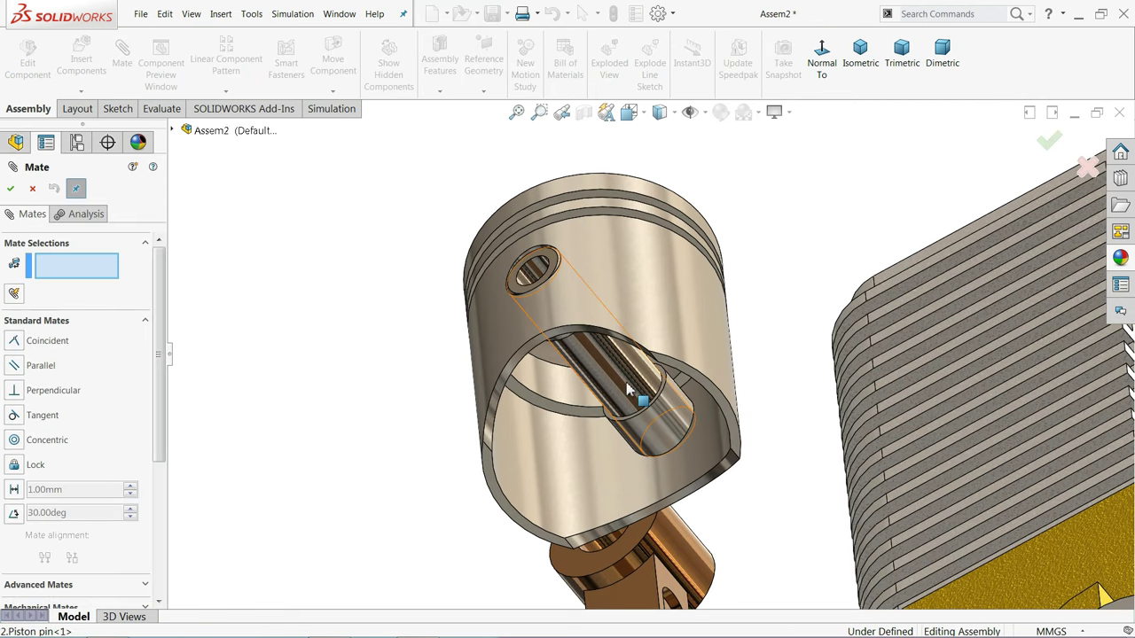
left_click(626, 383)
middle_click_drag(709, 510, 695, 470)
scroll(674, 532, "down", 2)
scroll(672, 530, "down", 2)
left_click(552, 527)
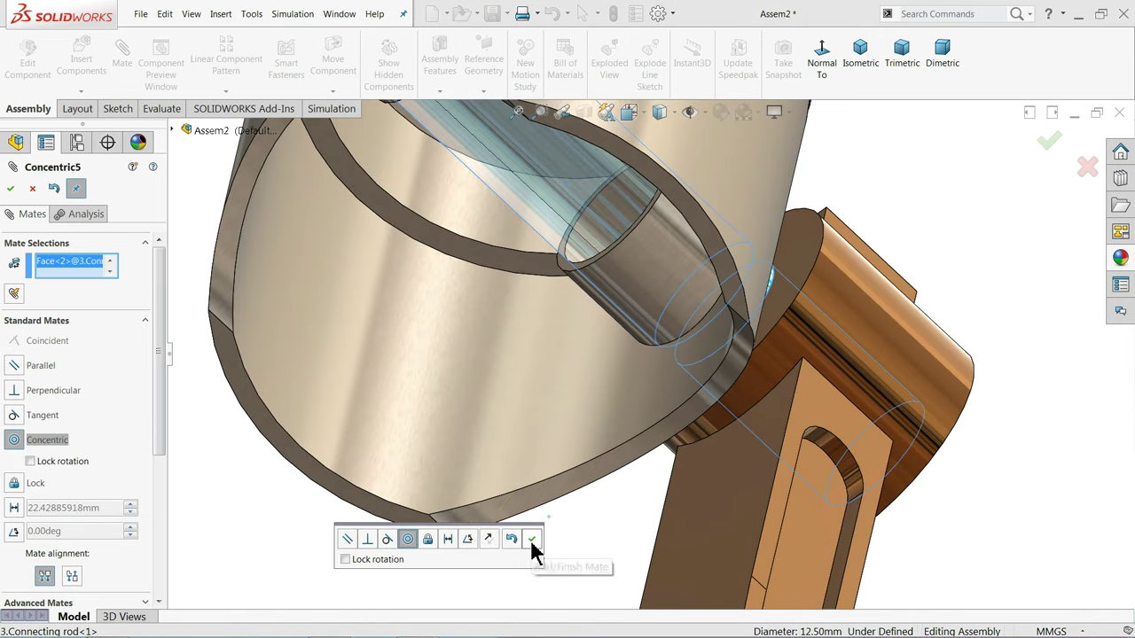
left_click(531, 539)
- Start a centered Width mate using the inner end faces of the piston's two pin bosses as width references
left_click(124, 322)
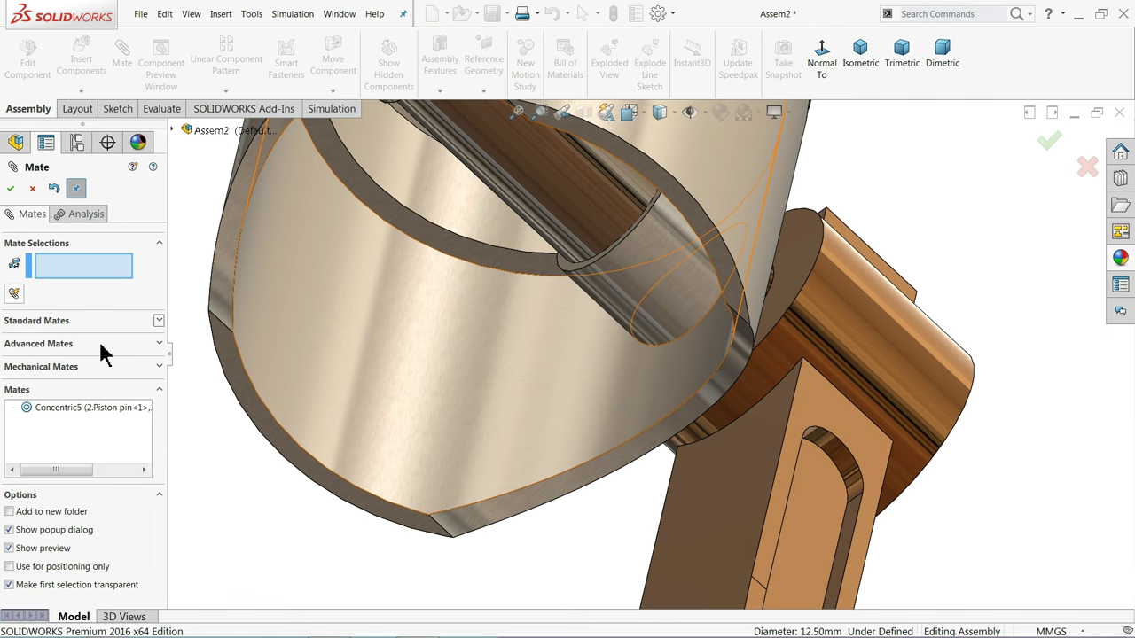
left_click(54, 344)
left_click(38, 389)
middle_click_drag(507, 325, 608, 285)
scroll(601, 329, "down", 3)
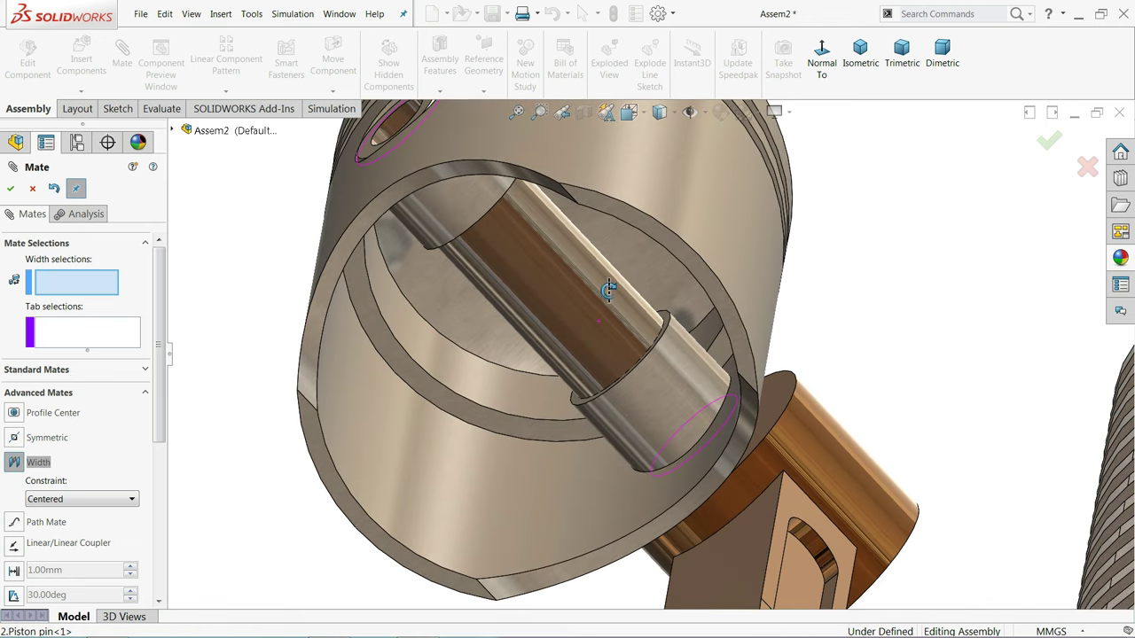
scroll(700, 325, "down", 3)
scroll(674, 332, "up", 3)
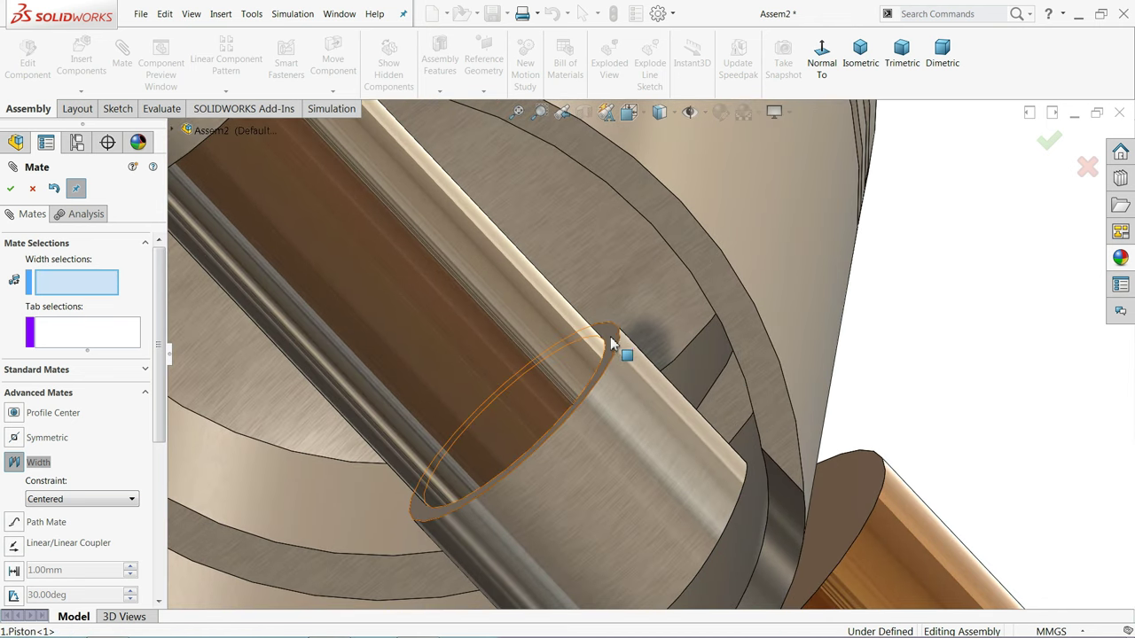
left_click(578, 340)
scroll(576, 344, "up", 2)
middle_click_drag(576, 344, 493, 270)
scroll(435, 334, "down", 3)
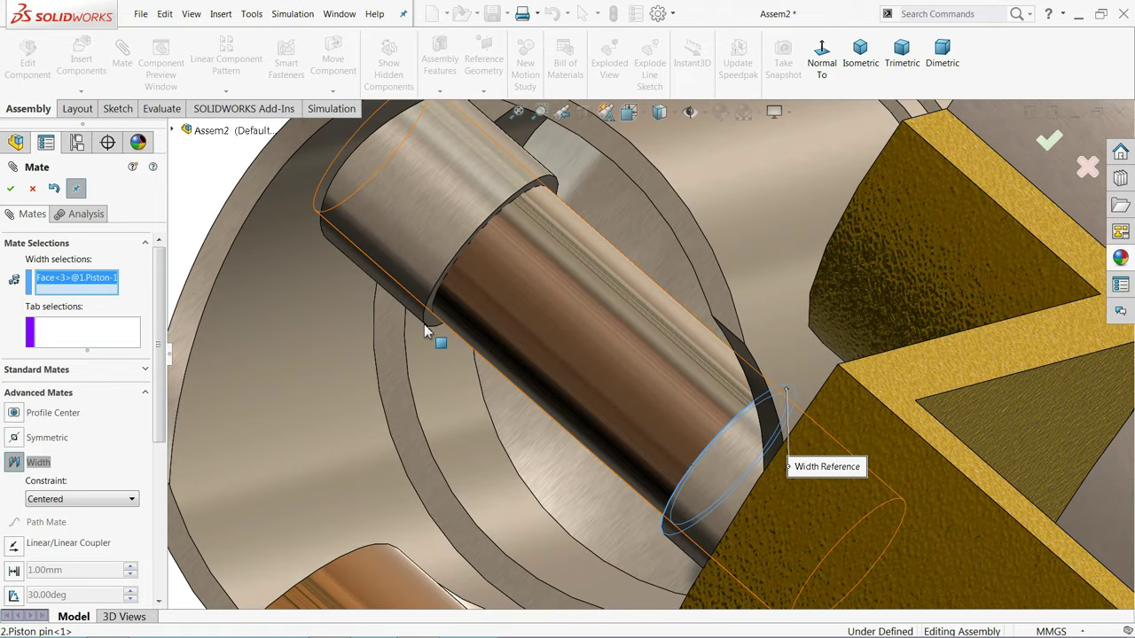
left_click(431, 330)
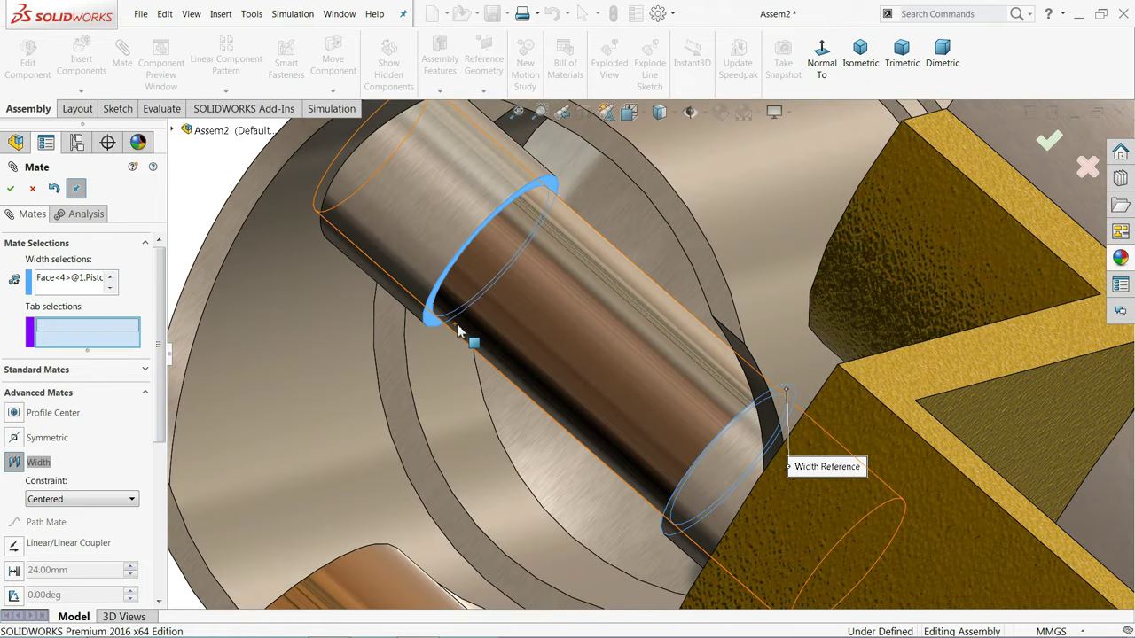
- Add both end faces of the connecting rod's small end as tab references of the Width mate
scroll(576, 359, "up", 3)
scroll(576, 359, "up", 3)
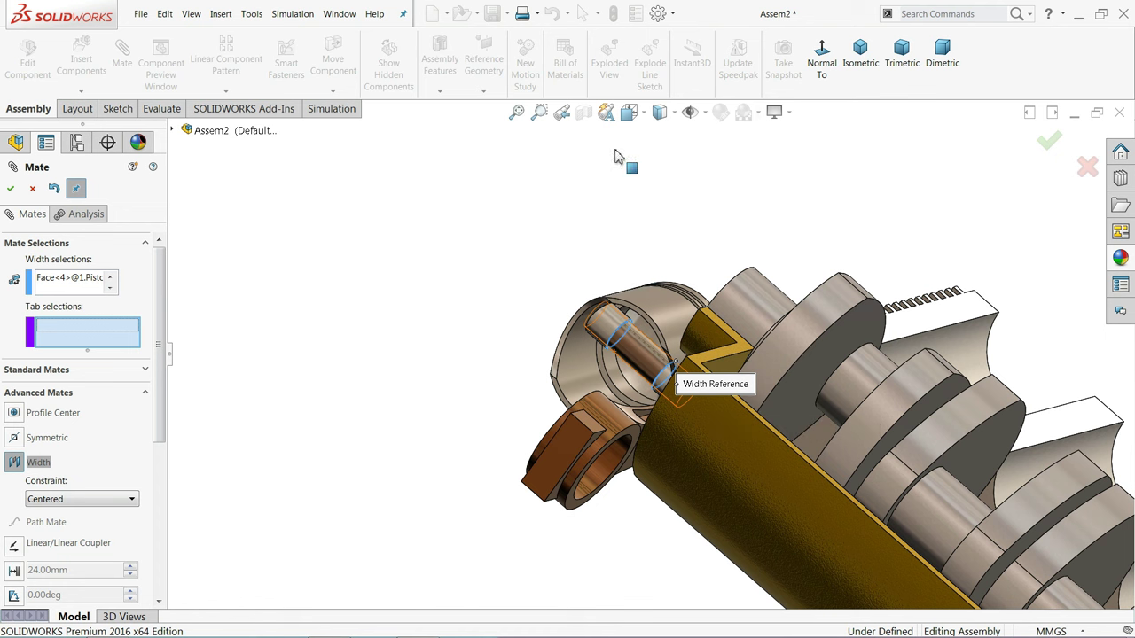
scroll(615, 370, "down", 2)
scroll(637, 395, "up", 2)
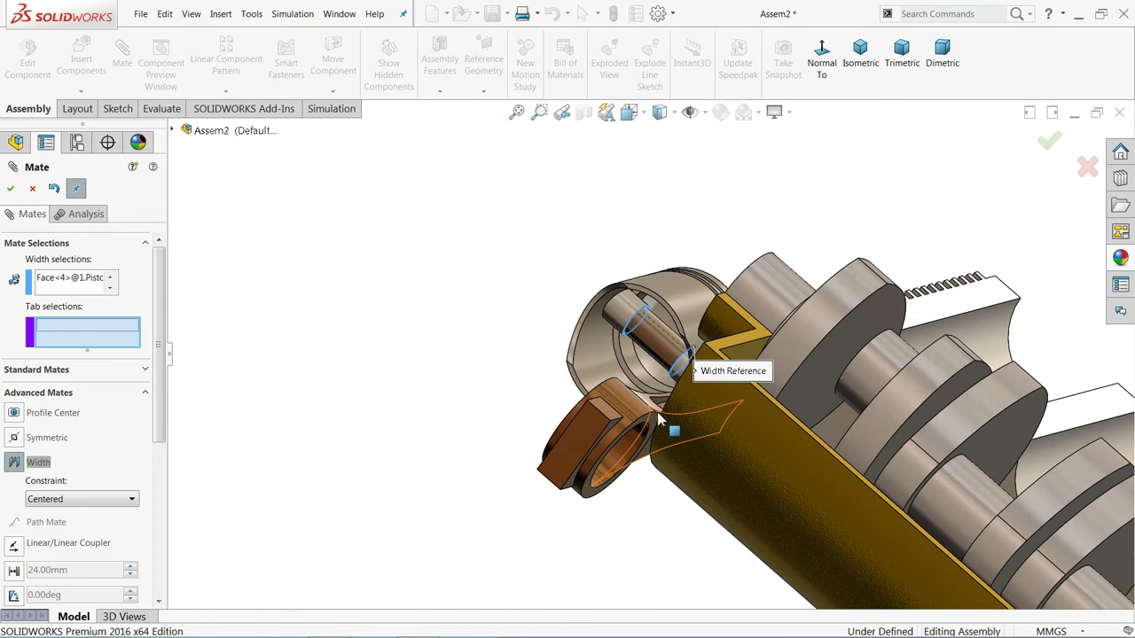
middle_click_drag(691, 275, 749, 377)
scroll(759, 382, "down", 4)
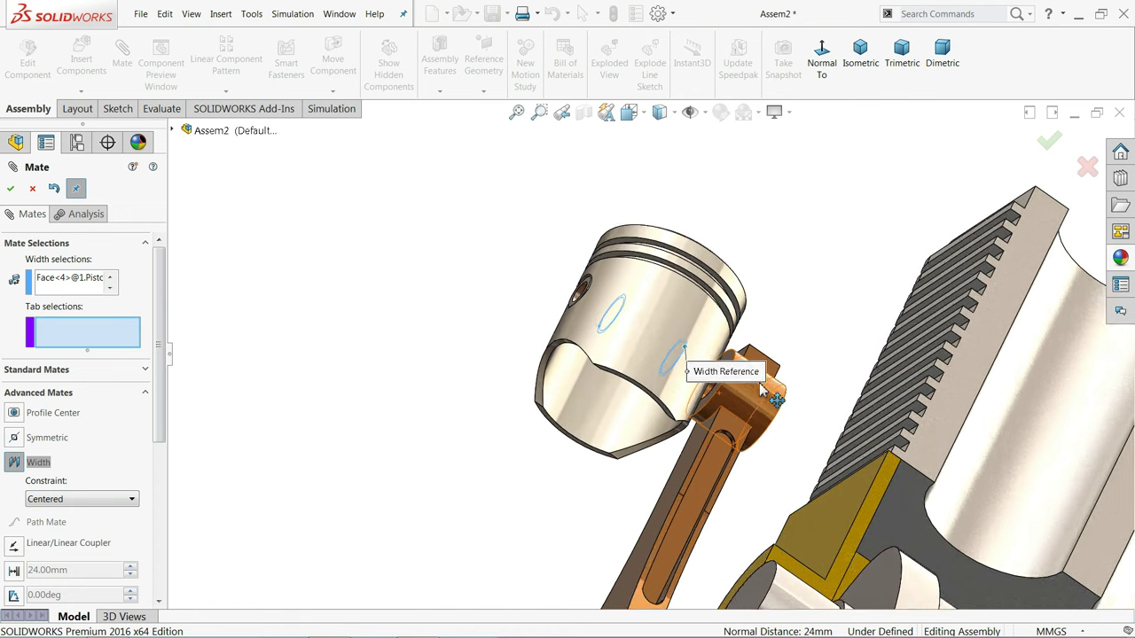
scroll(784, 396, "down", 3)
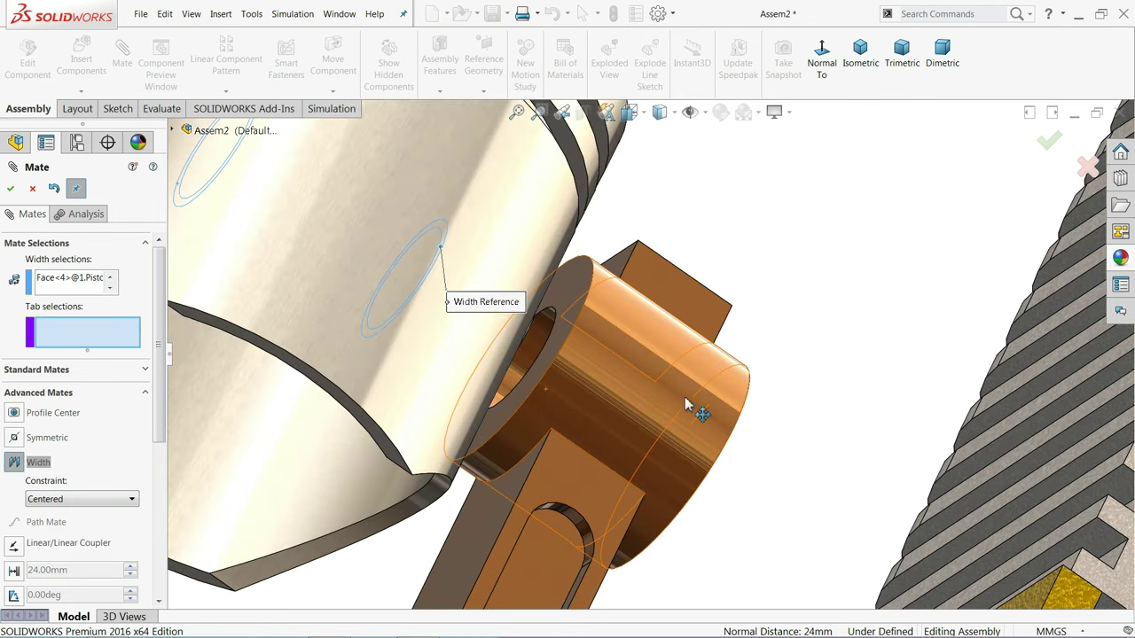
left_click(571, 291)
middle_click_drag(754, 367, 729, 372)
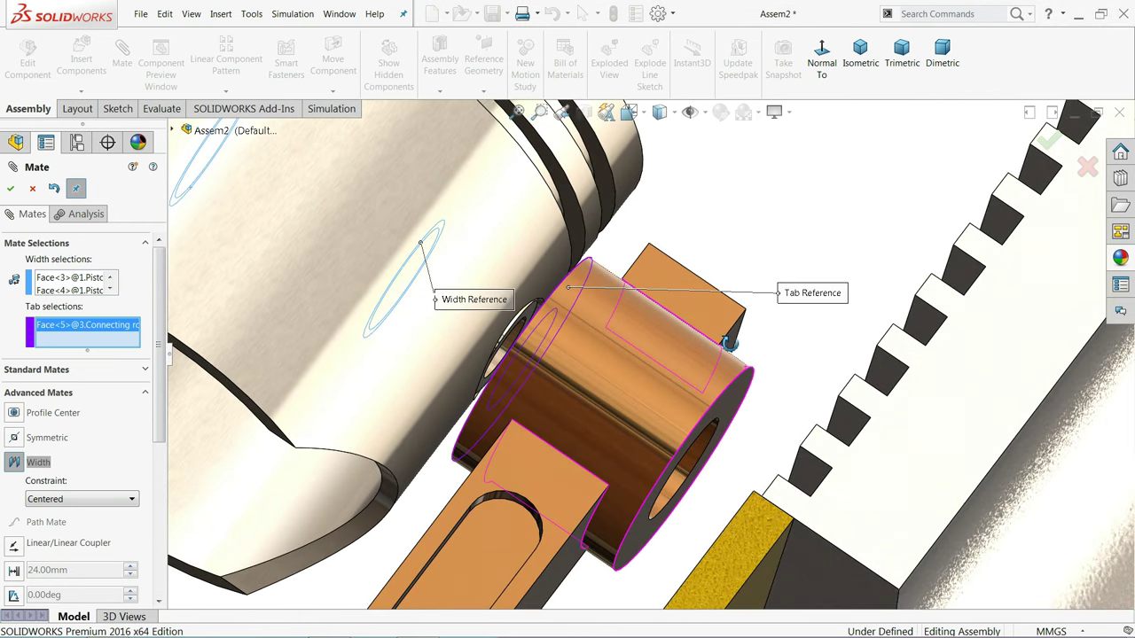
left_click(724, 405)
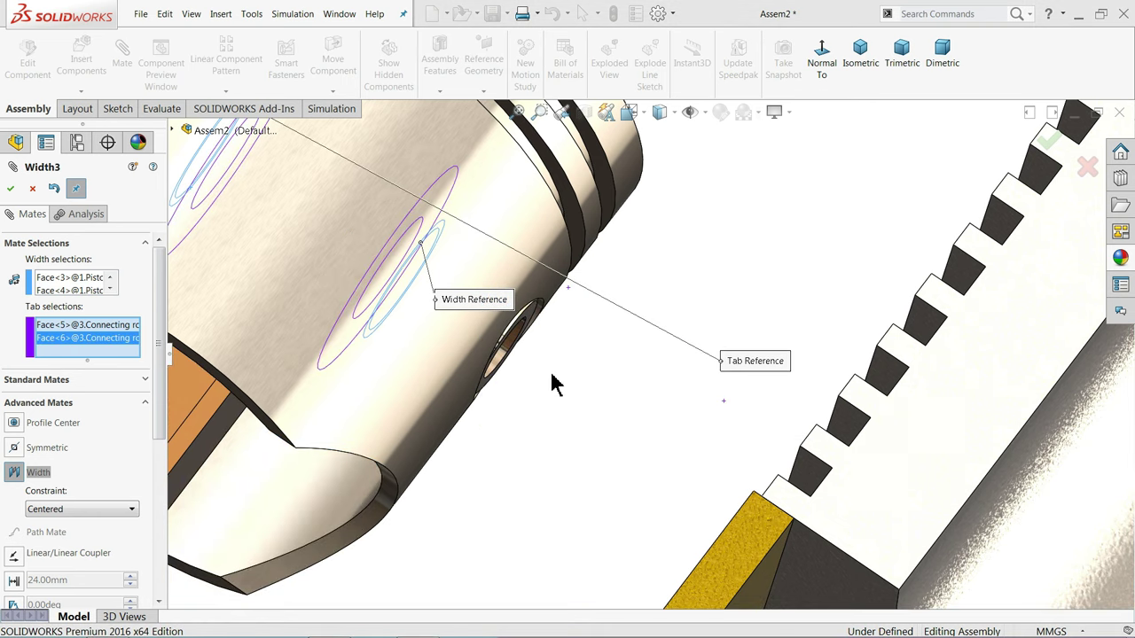
- Check the connecting rod's placement between the piston's pin bosses and apply the Width mate
middle_click_drag(435, 385, 447, 410)
middle_click_drag(665, 360, 638, 301)
scroll(582, 375, "up", 4)
scroll(439, 473, "down", 3)
middle_click_drag(446, 471, 471, 432)
scroll(474, 428, "down", 2)
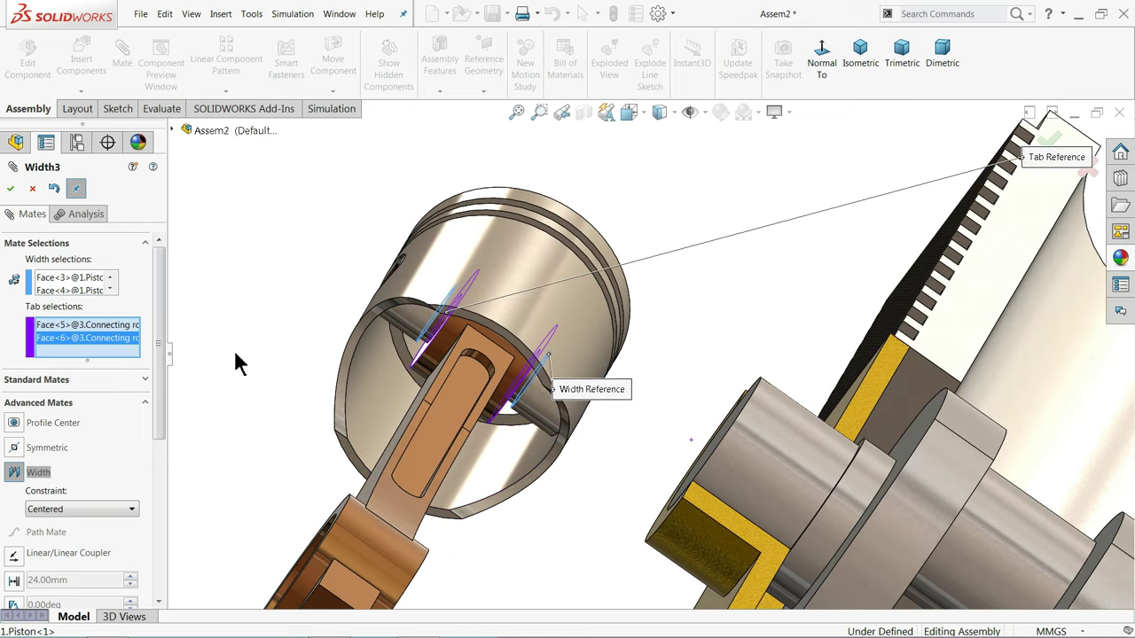
left_click(135, 401)
left_click(11, 188)
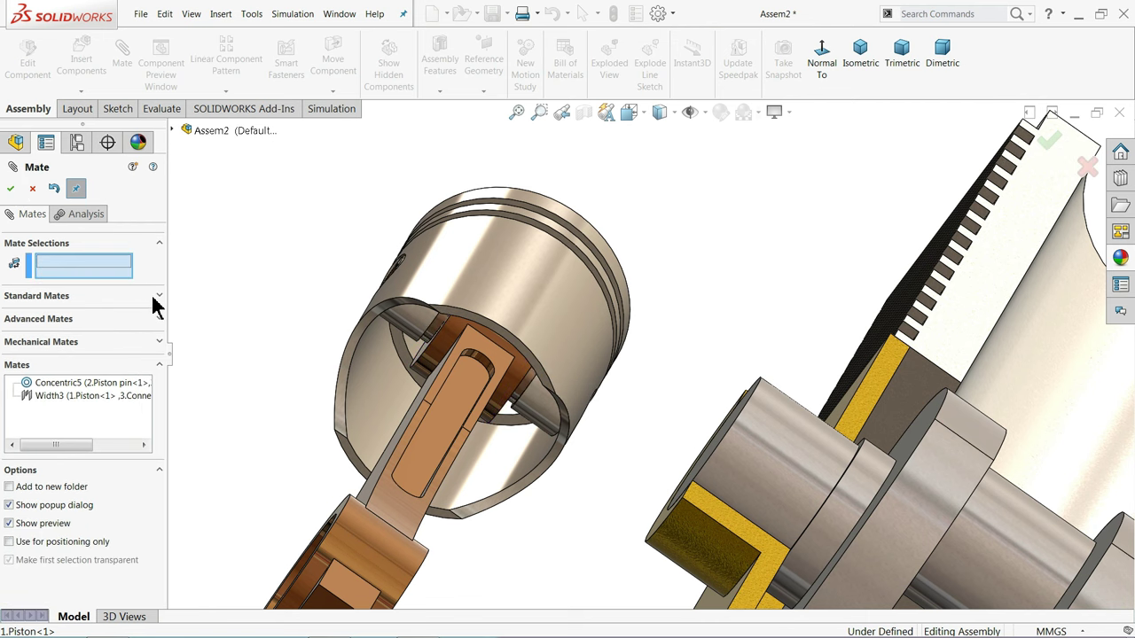
- Mate the connecting rod's big-end bore concentric with the crankshaft's first crankpin
left_click(152, 301)
scroll(701, 328, "up", 10)
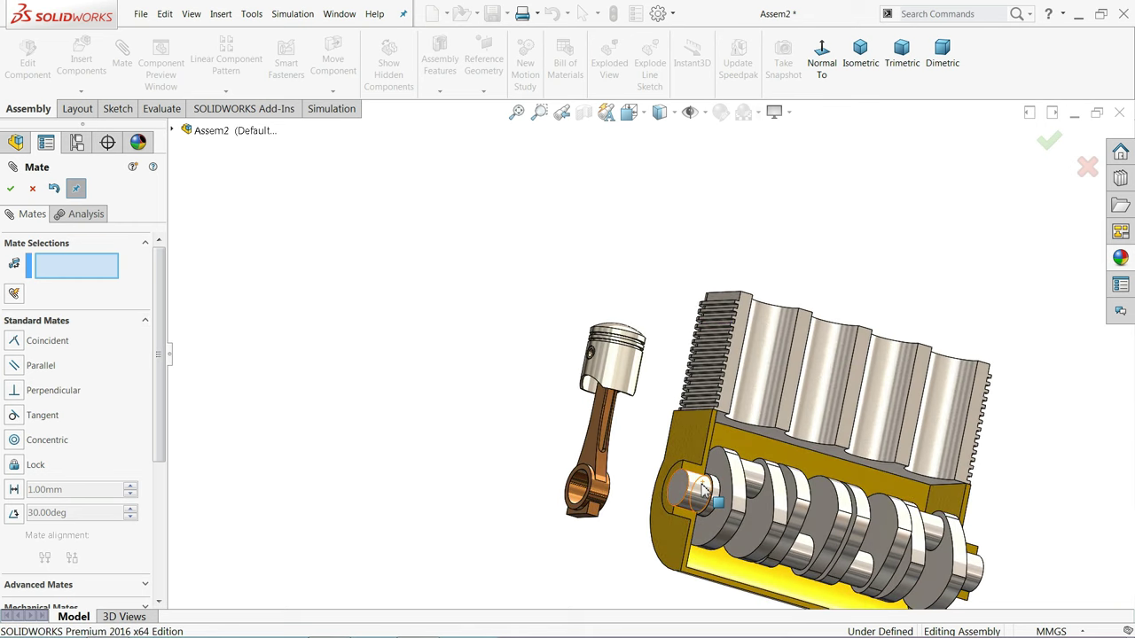
scroll(697, 525, "down", 4)
left_click(490, 473)
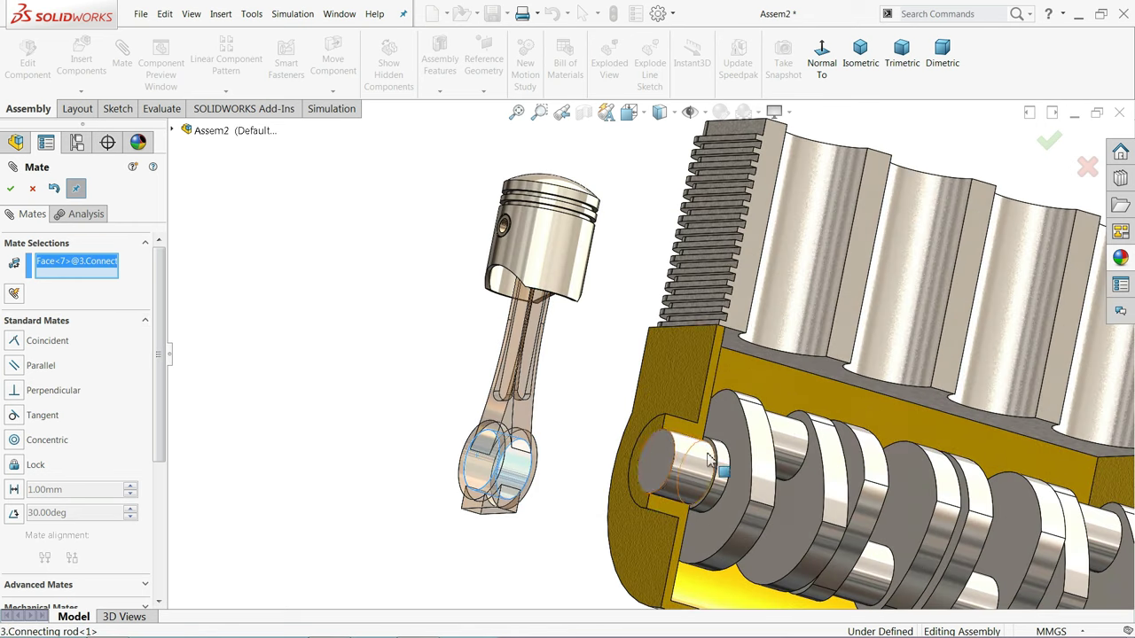
left_click(785, 445)
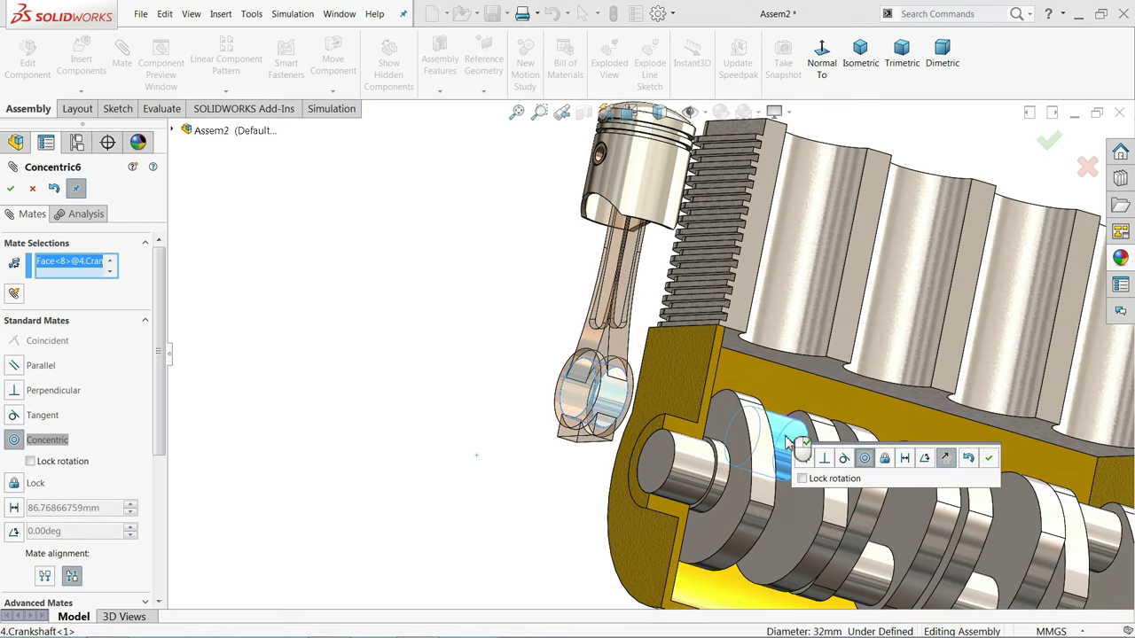
left_click(987, 457)
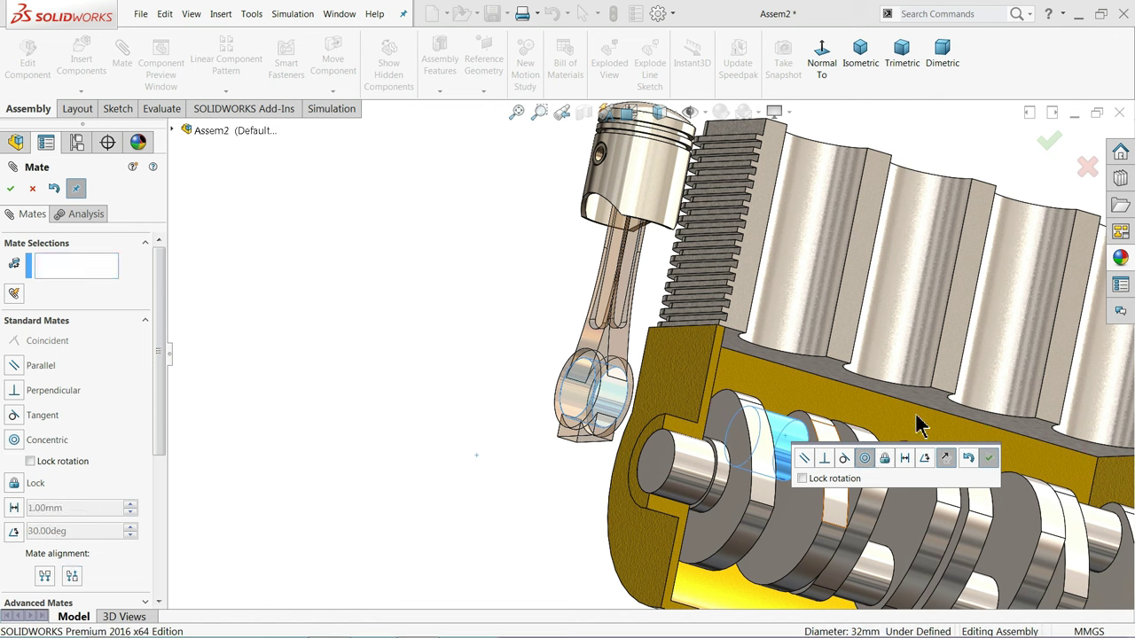
- Mate the piston's outer cylindrical face concentric with the upper block's first cylinder bore and leave the Mate command
left_click(655, 178)
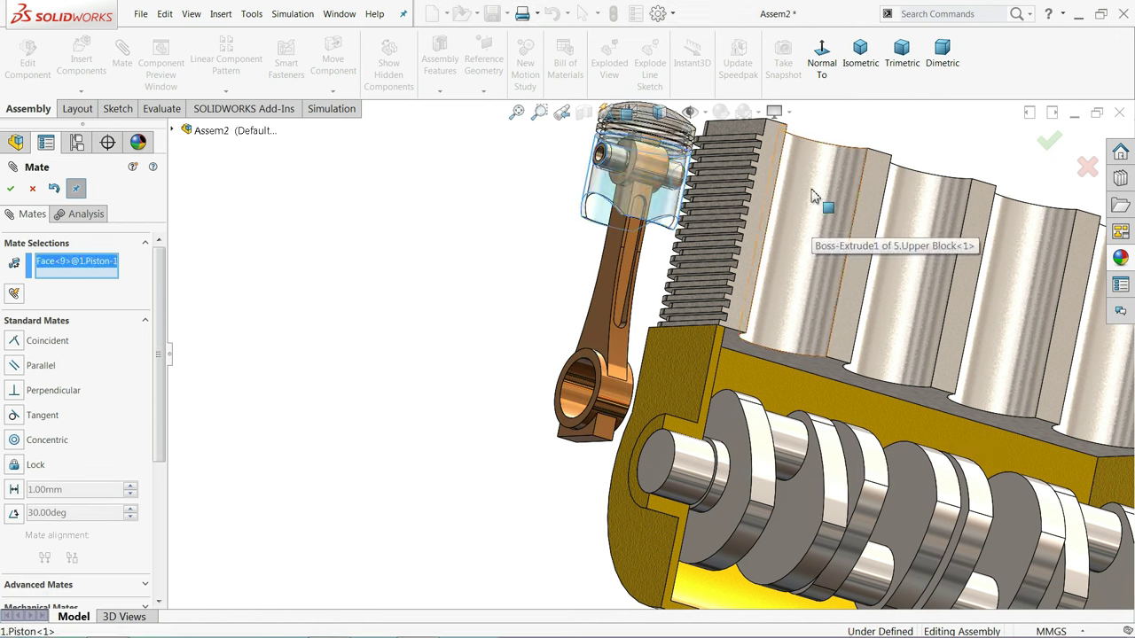
left_click(810, 237)
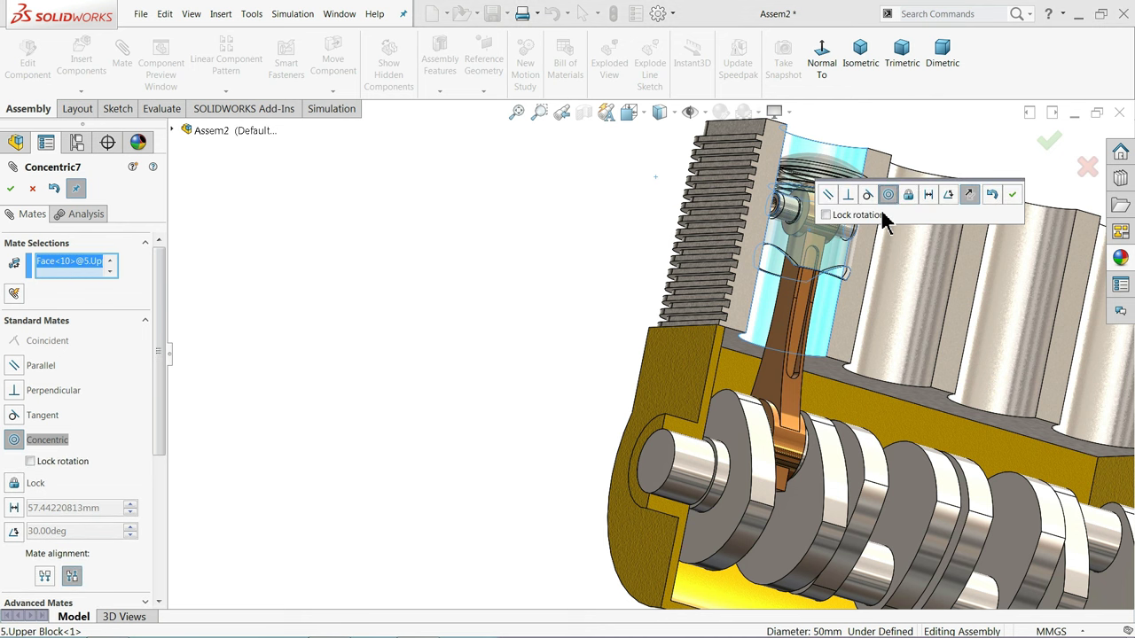
left_click(1015, 195)
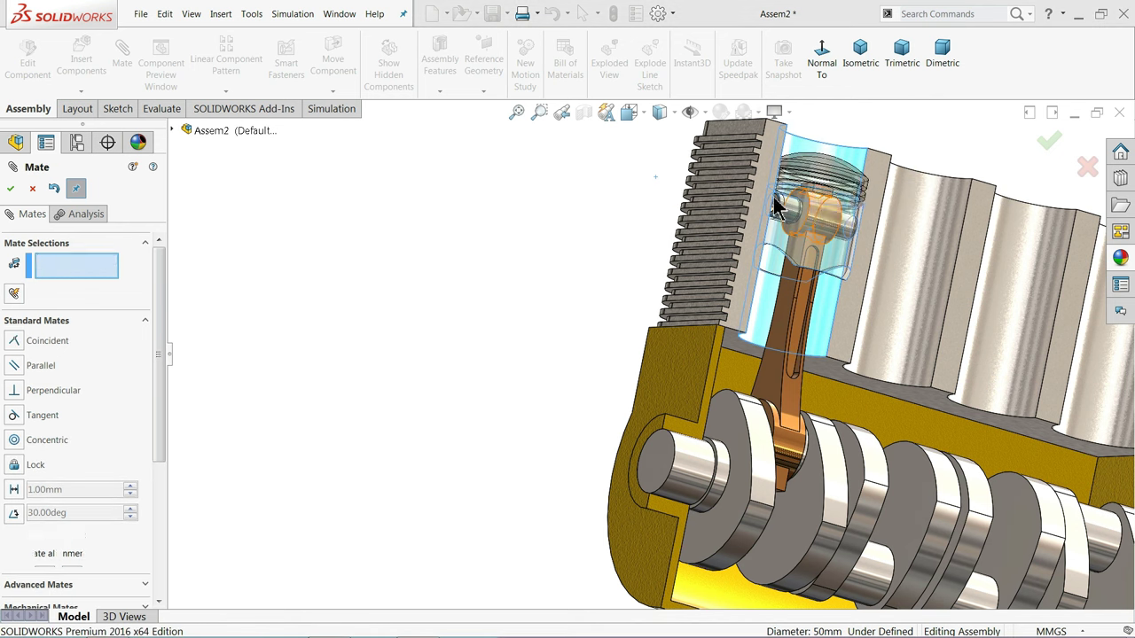
key("f")
middle_click_drag(494, 208, 484, 298)
scroll(881, 440, "down", 5)
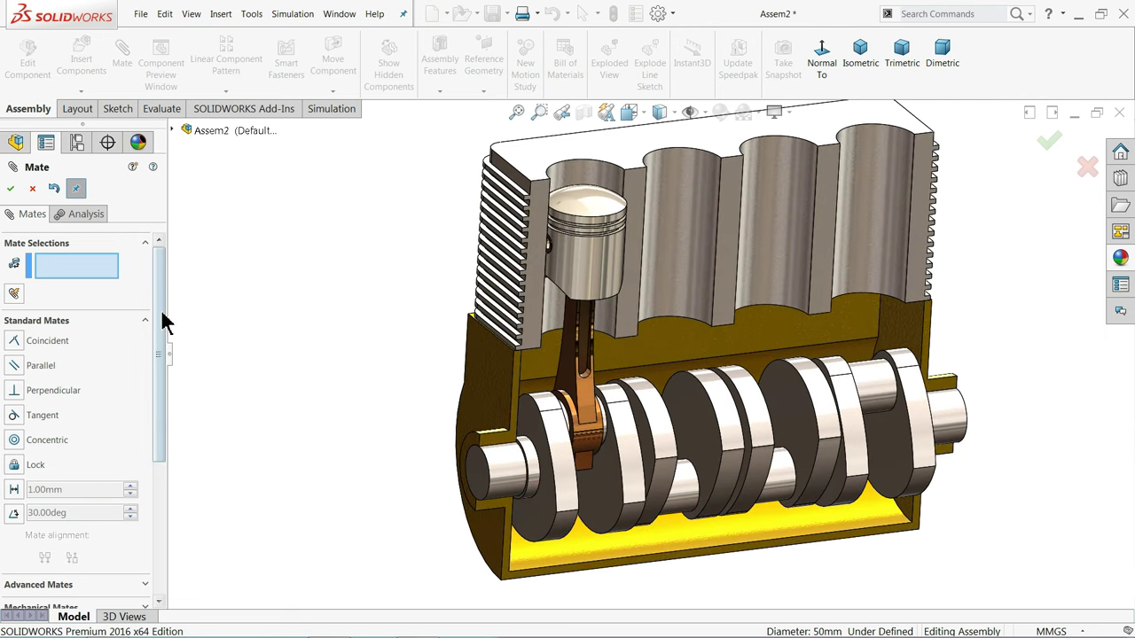
key("Escape")
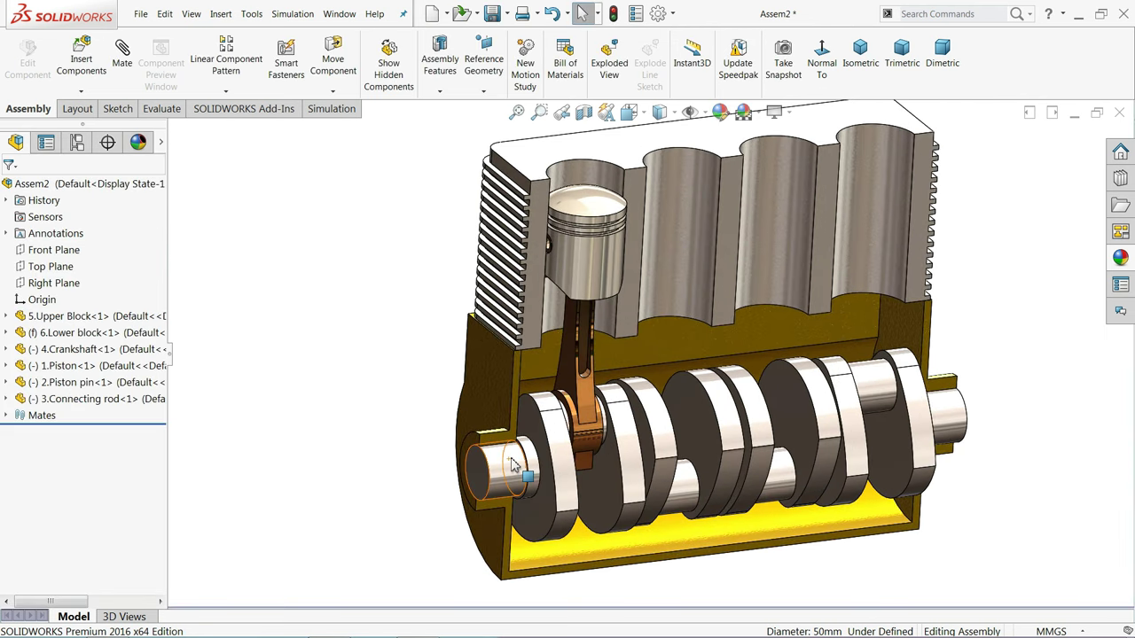
- Rotate the crankshaft by its end journal to test the piston's motion in the first cylinder, then clear the selection
left_click_drag(484, 489, 452, 470)
key("Escape")
left_click(336, 325)
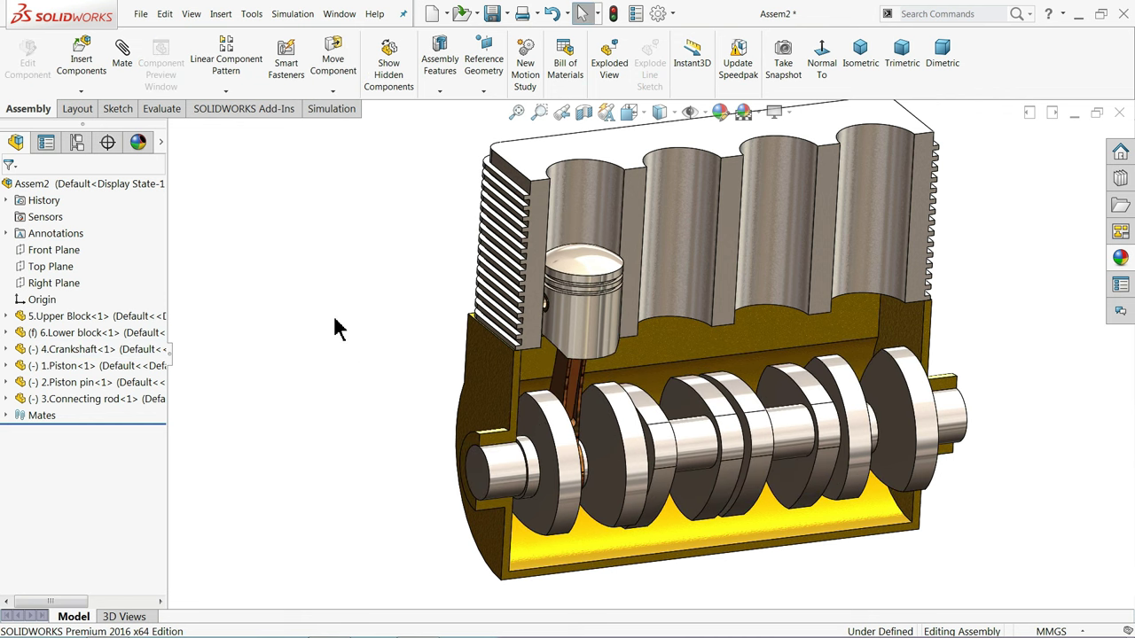
- Rotate the crankshaft until the first piston sits high in its cylinder, with its connecting rod exposed, and clear the selection
mouse_move(337, 325)
middle_mouse_down()
mouse_move(380, 299)
mouse_move(352, 338)
mouse_move(342, 315)
mouse_move(337, 329)
mouse_move(352, 312)
middle_mouse_up()
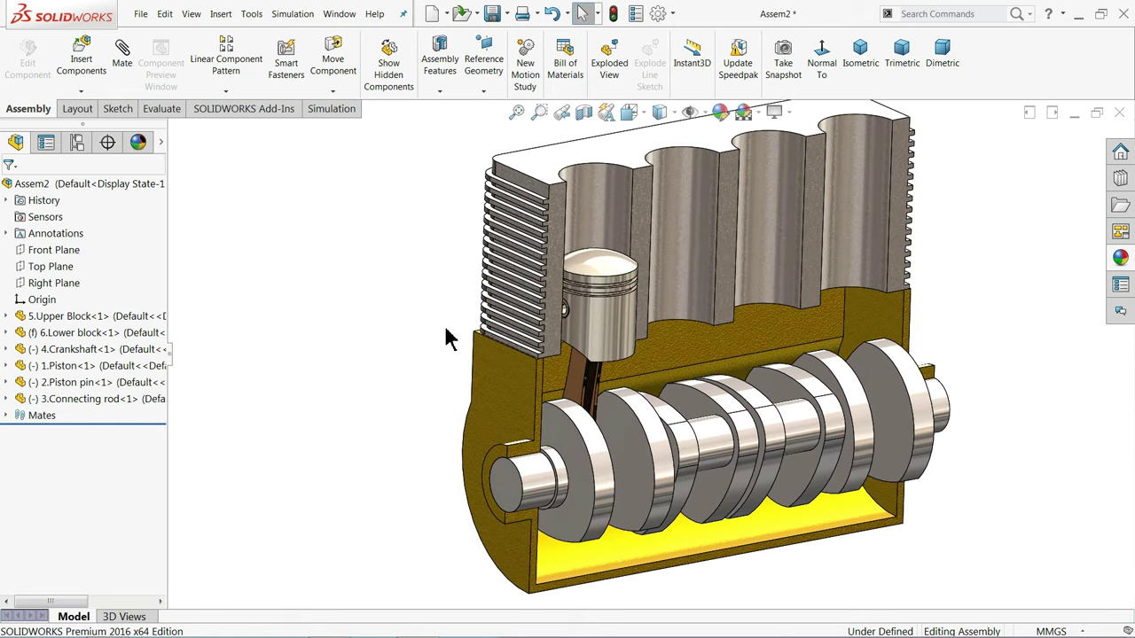
left_click_drag(583, 445, 464, 506)
key("Escape")
middle_click_drag(464, 507, 671, 447)
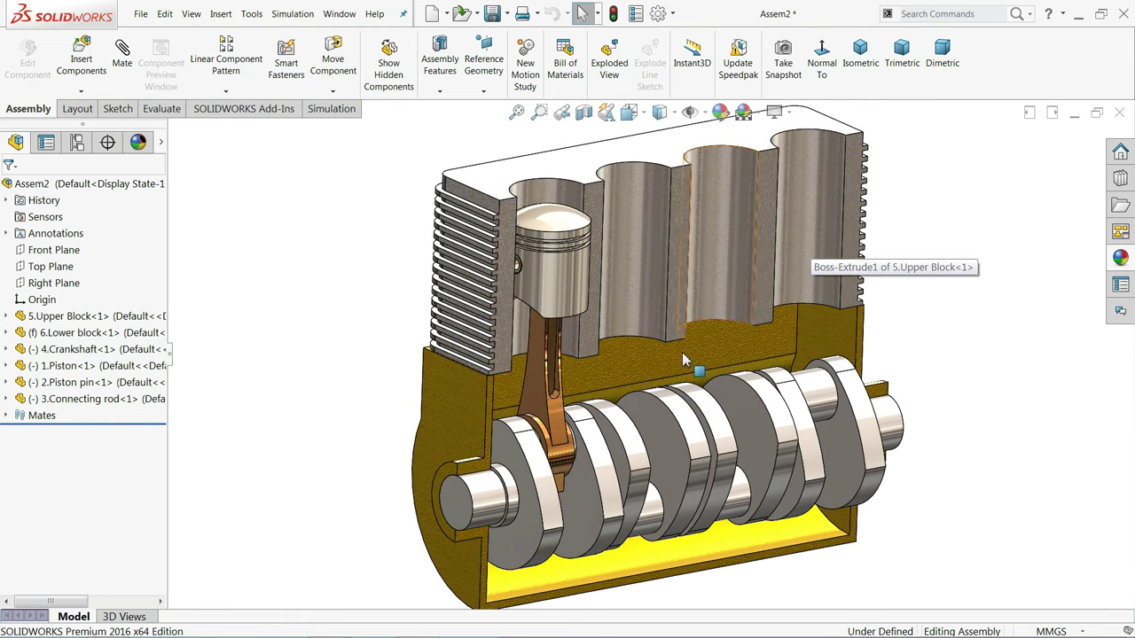
- Start Copy with Mates for the first piston, piston pin and connecting rod and proceed to the mate references
left_click(81, 91)
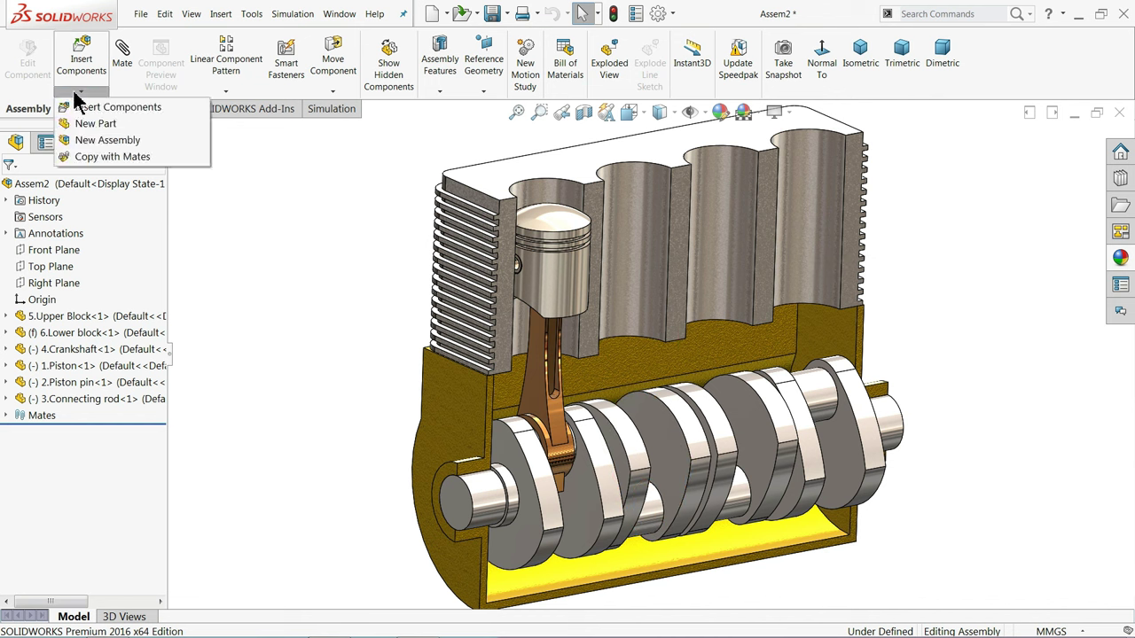
left_click(93, 159)
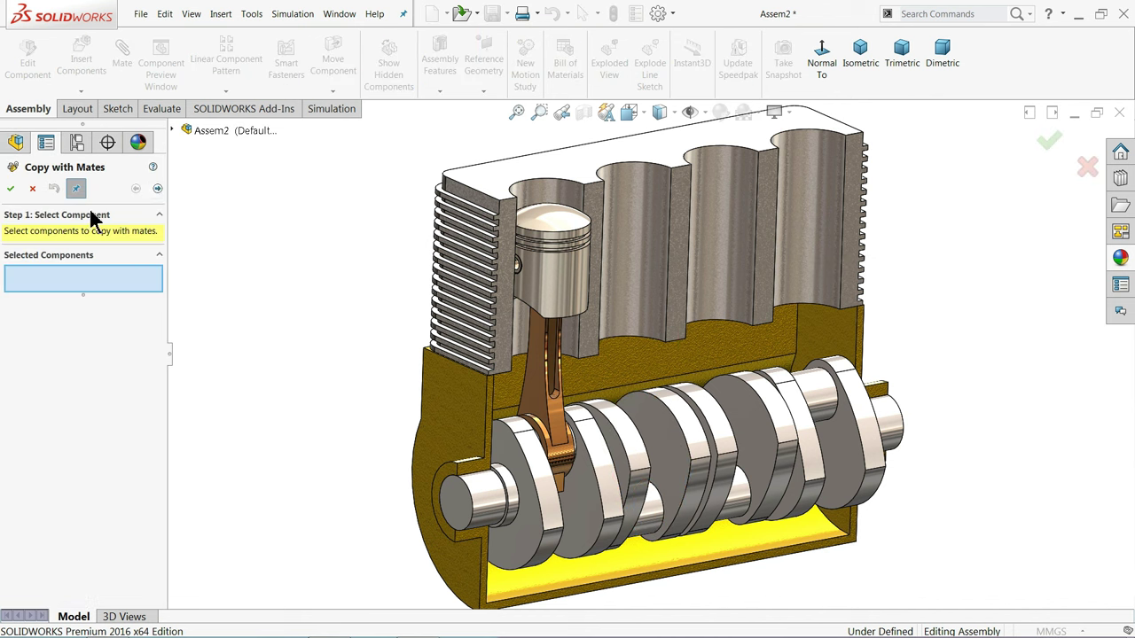
left_click(526, 284)
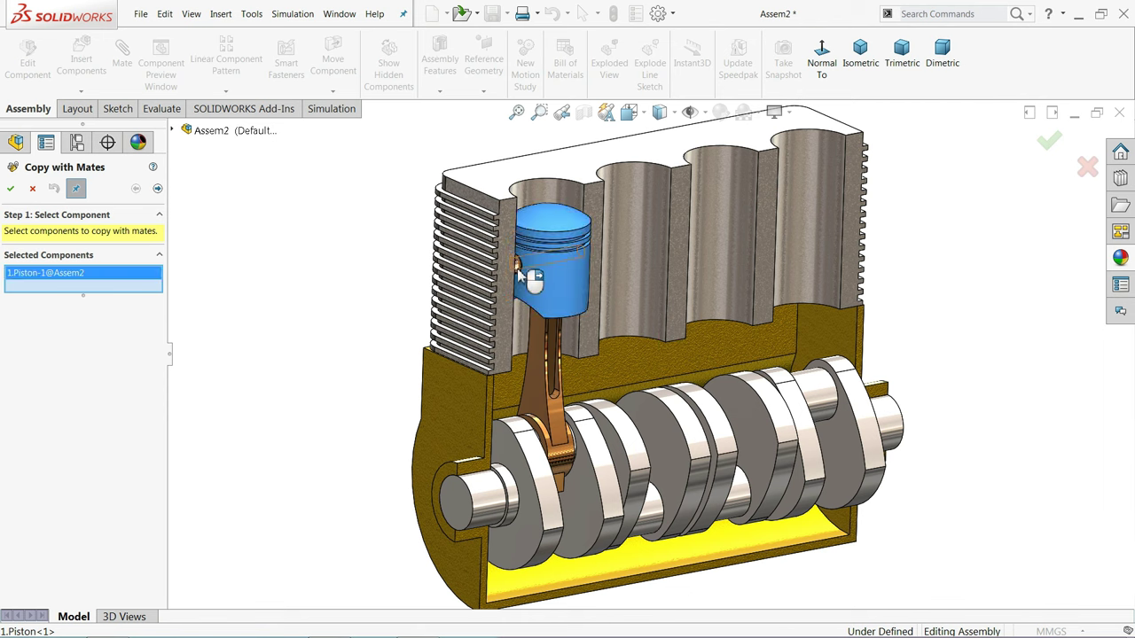
left_click(519, 270)
left_click(541, 370)
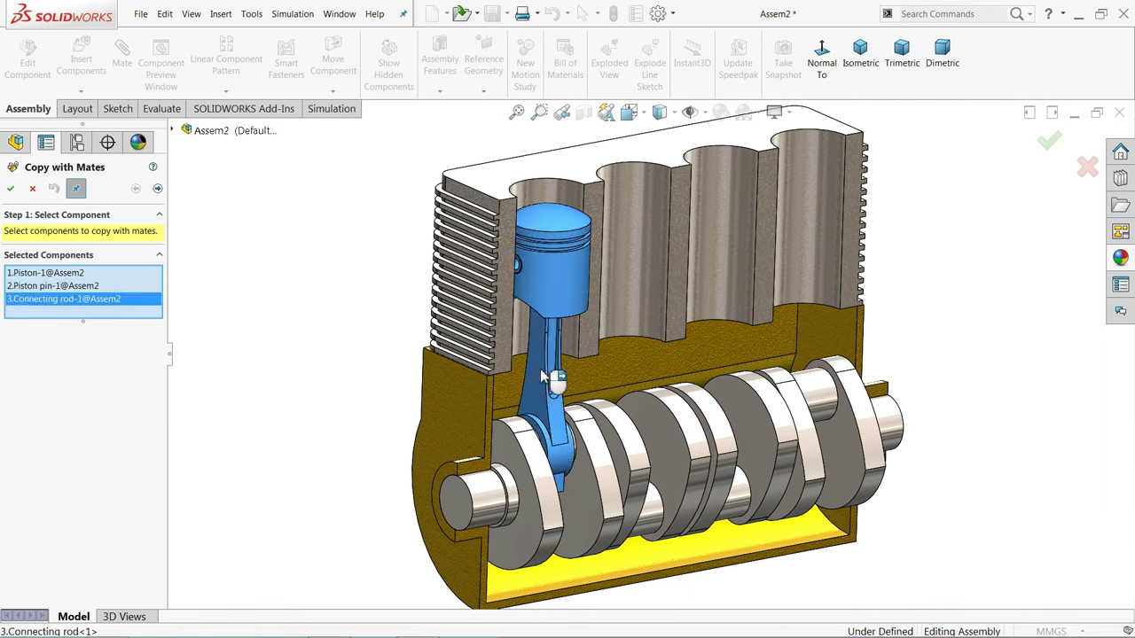
left_click(157, 190)
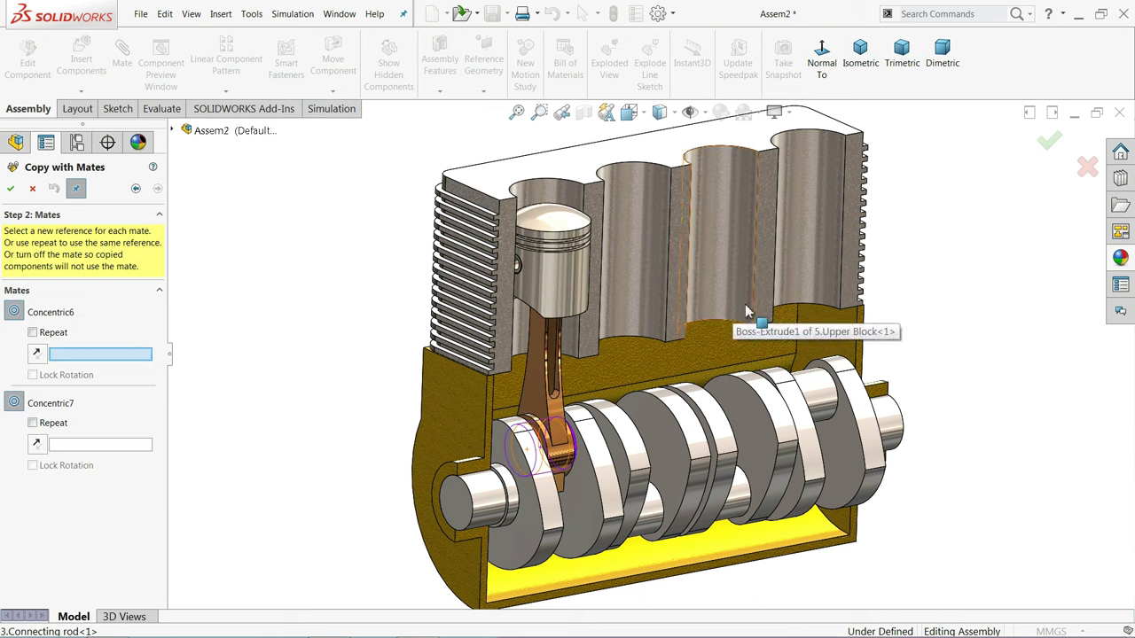
- Place the copied set using the crankshaft's fourth crankpin and the upper block's fourth cylinder bore as concentric references, and leave the command
left_click(819, 394)
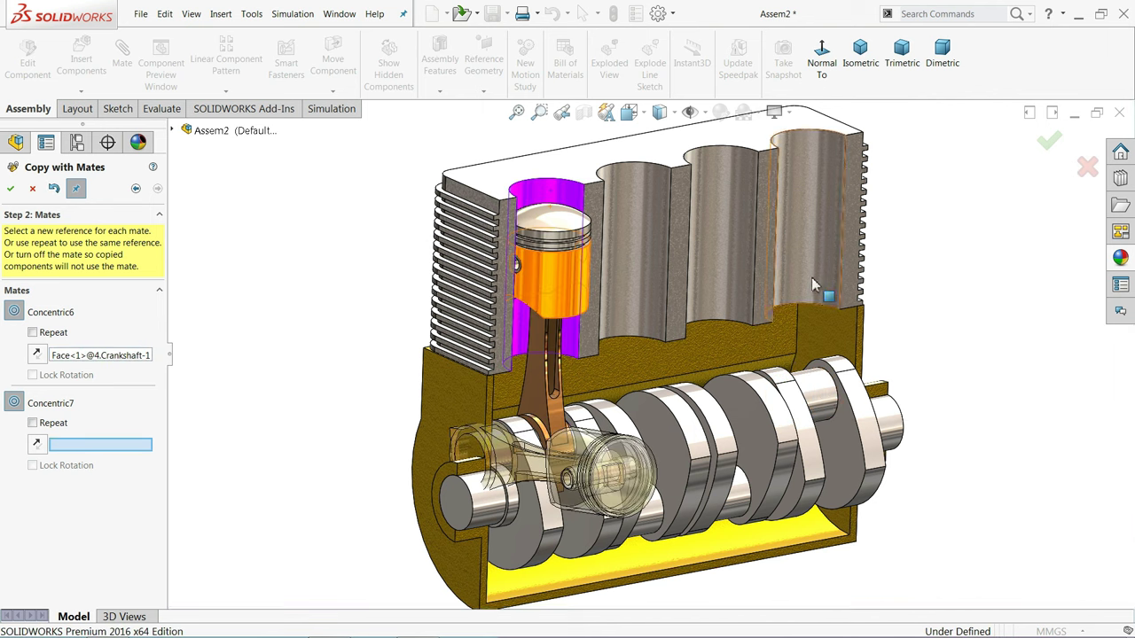
left_click(809, 231)
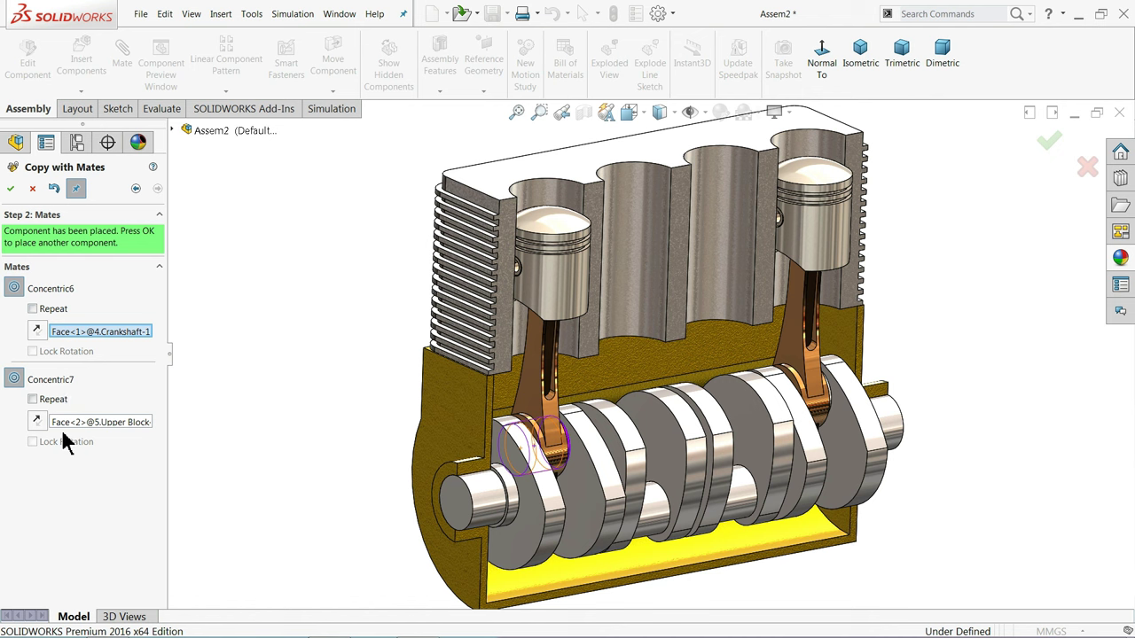
key("Left")
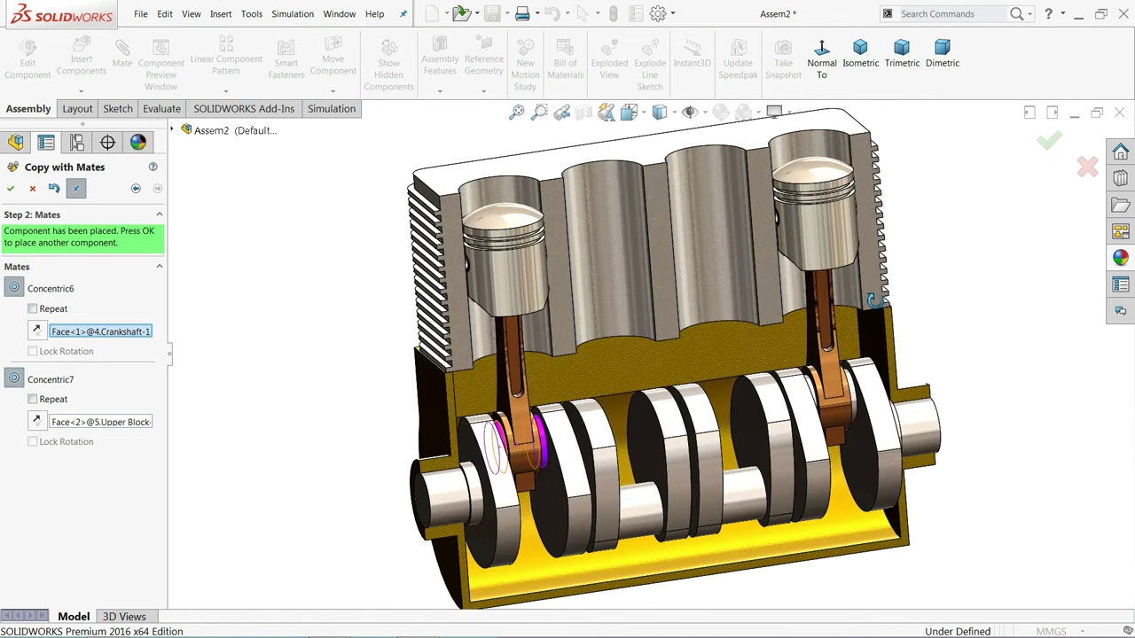
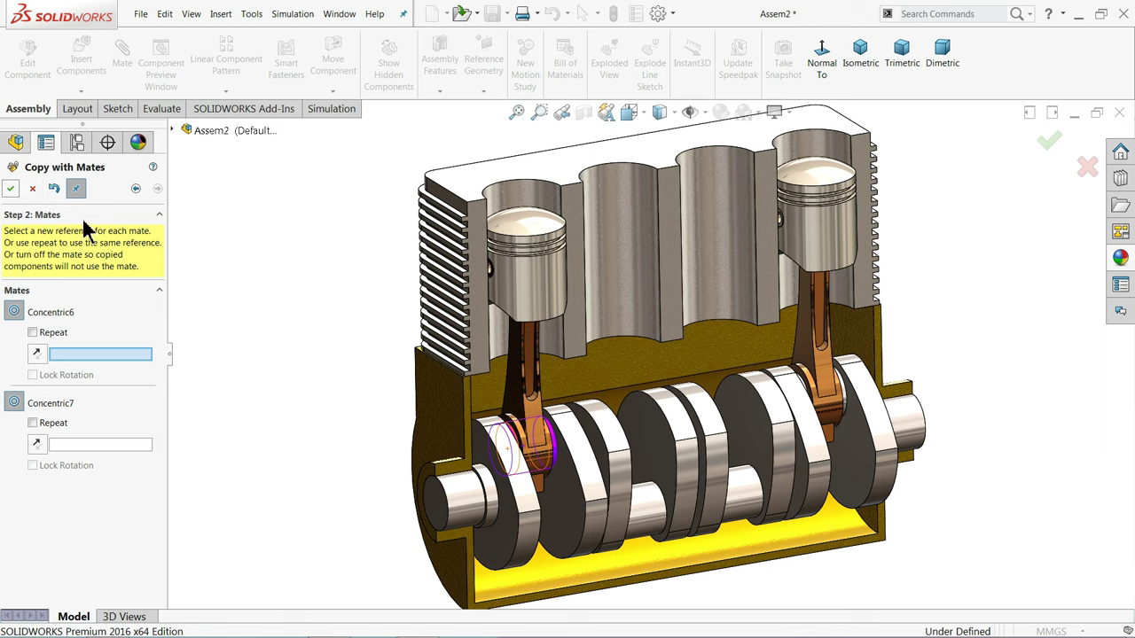
left_click(32, 189)
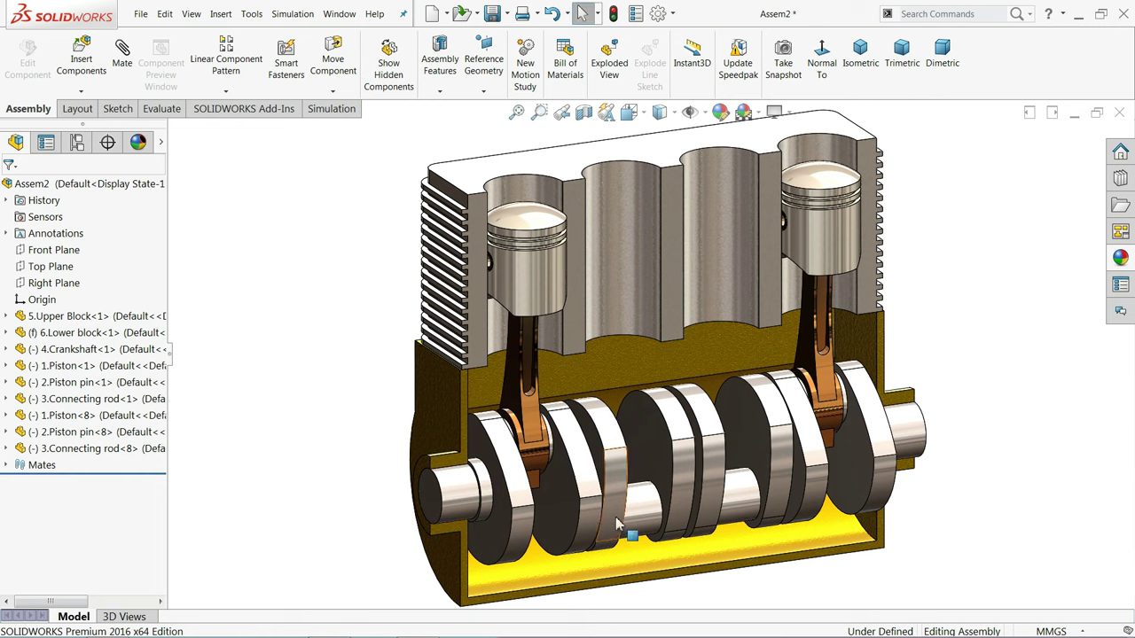
- Copy the first piston, connecting rod and piston pin individually into the empty space beside the engine block
left_click(649, 519)
left_click(383, 421)
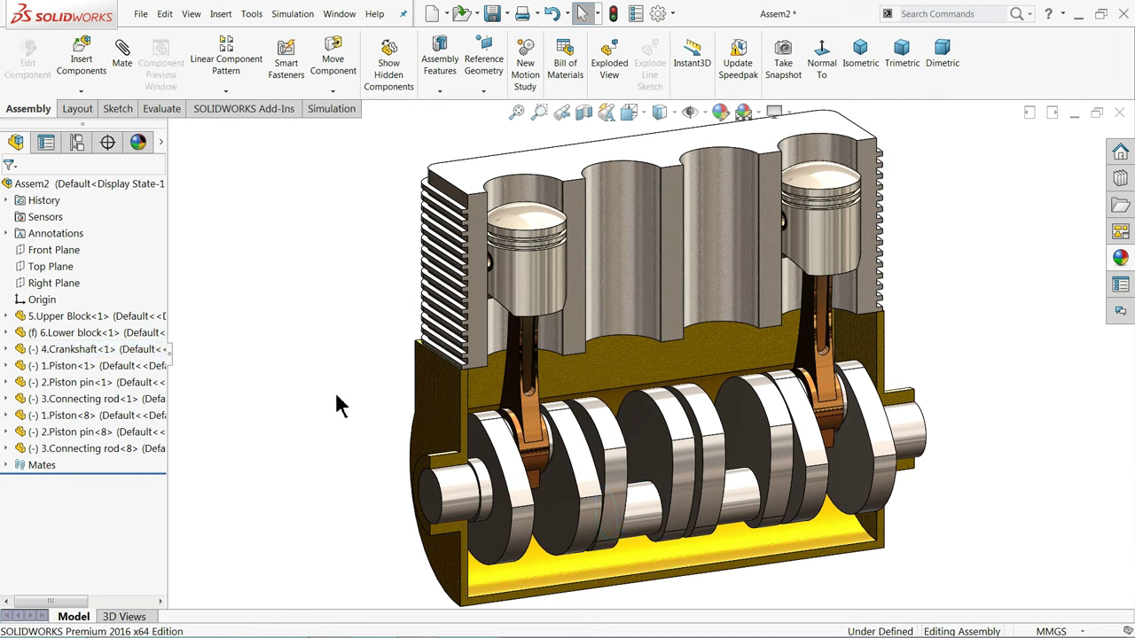
left_click(85, 372)
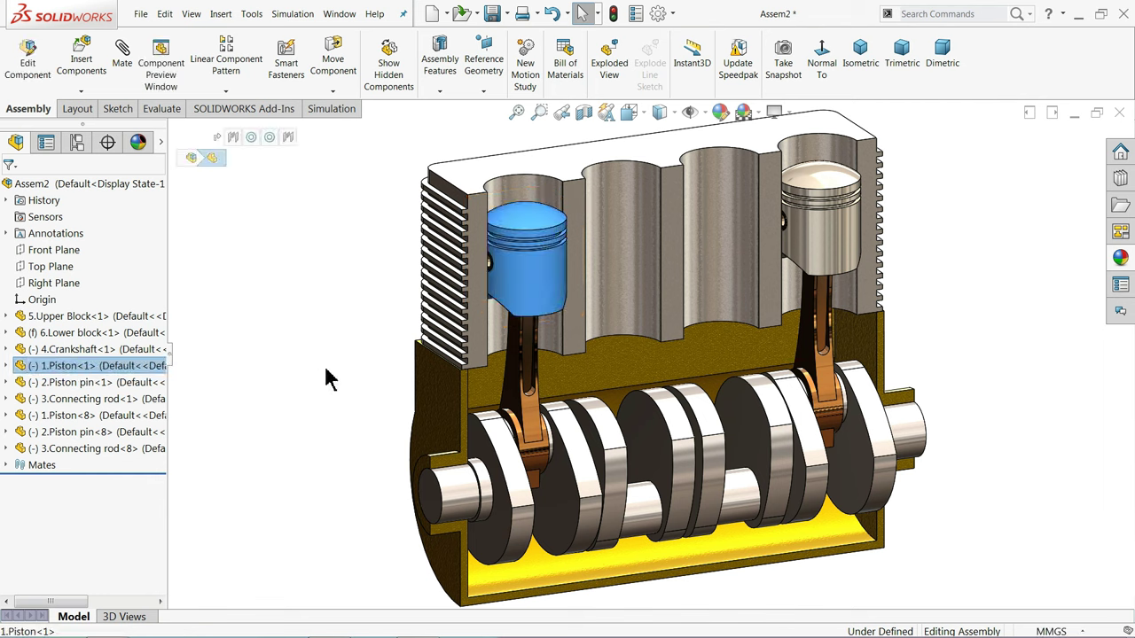
left_click(526, 372)
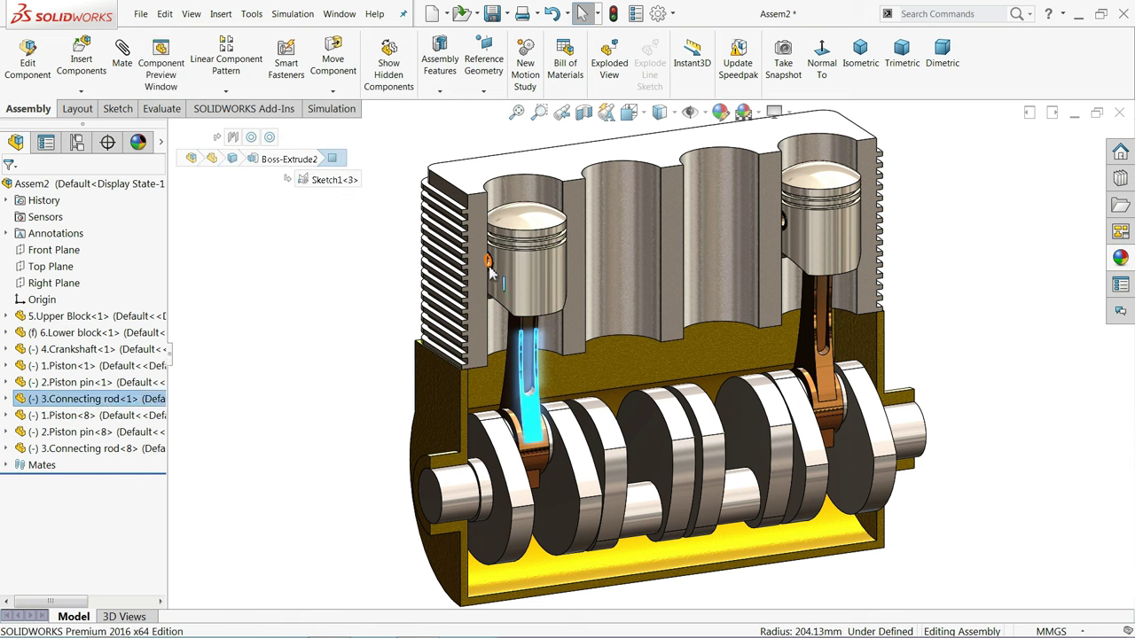
left_click(491, 270, "ctrl")
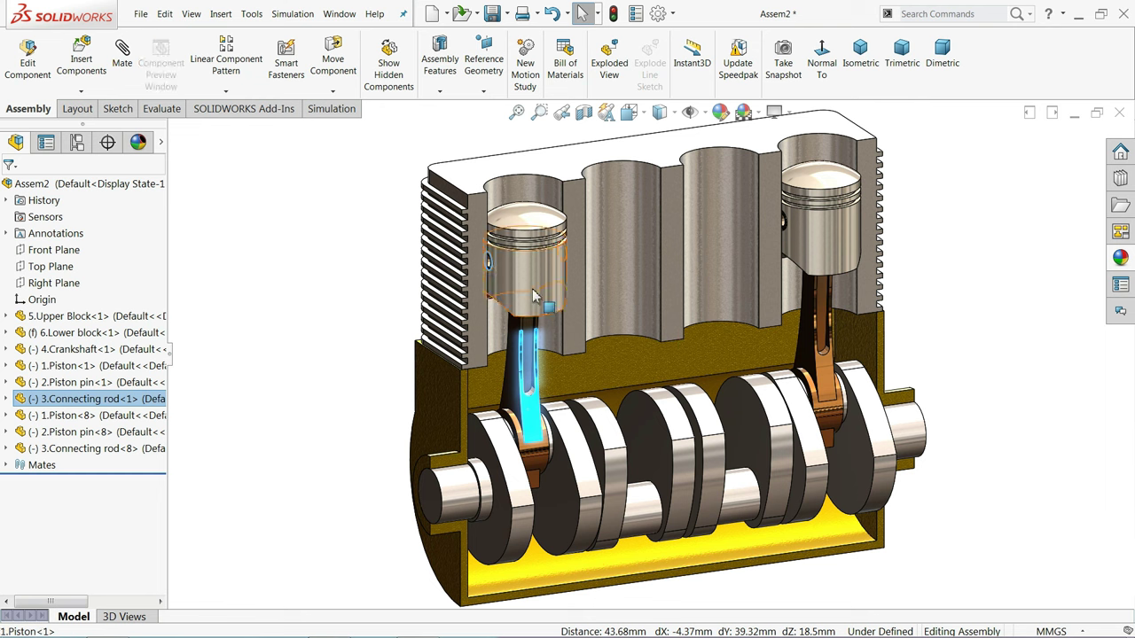
left_click(530, 288, "ctrl")
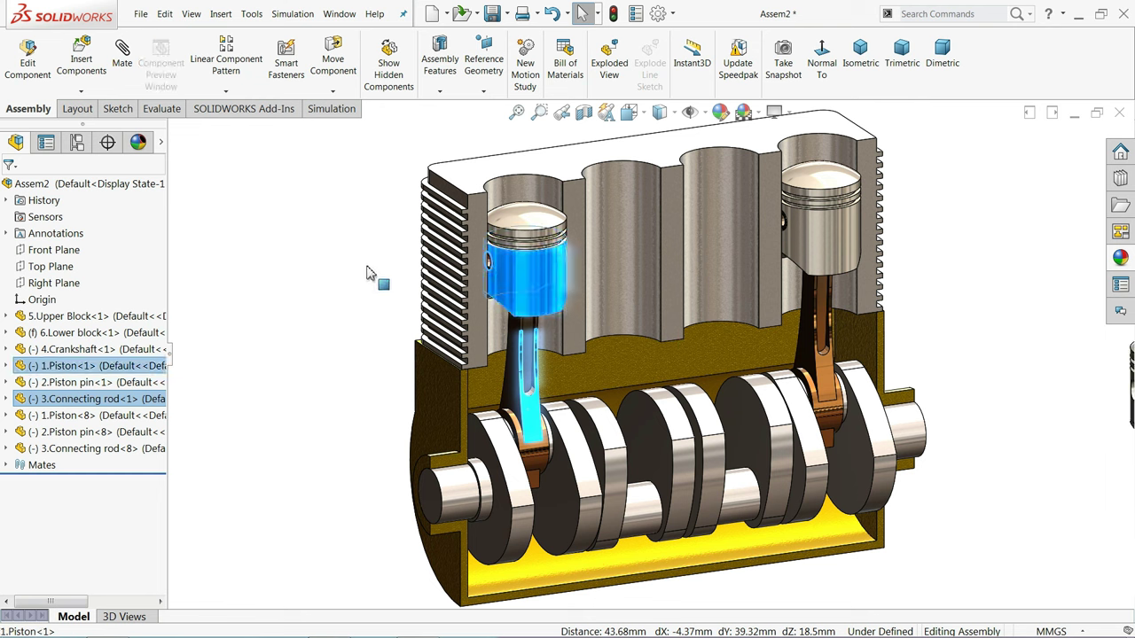
left_click(318, 256)
left_click_drag(526, 277, 352, 252, "ctrl")
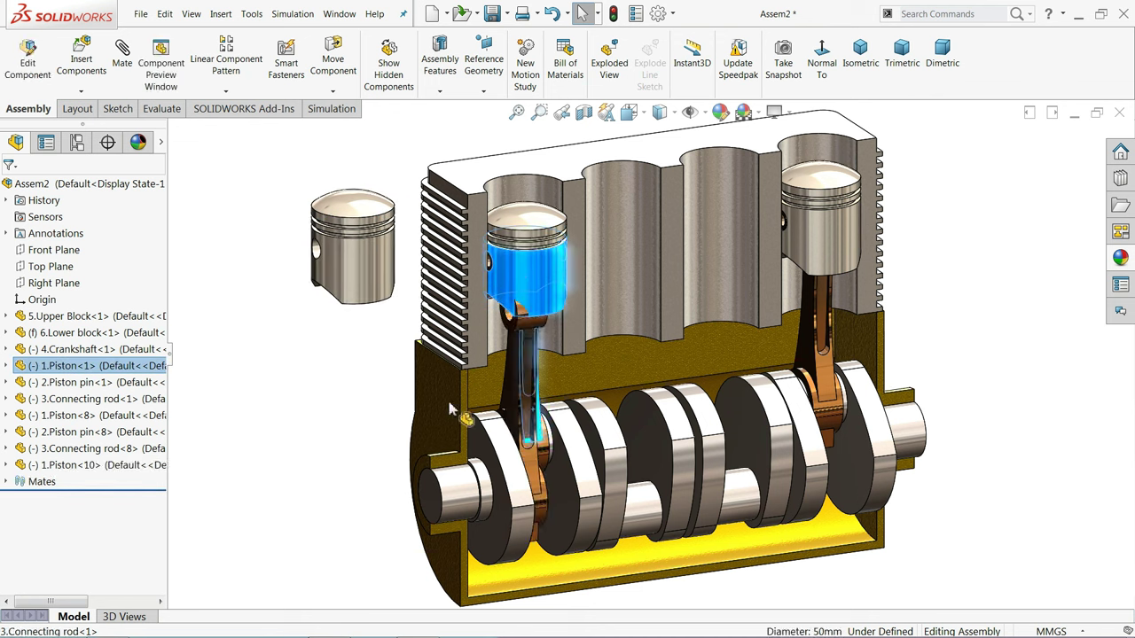
left_click_drag(449, 409, 270, 382, "ctrl")
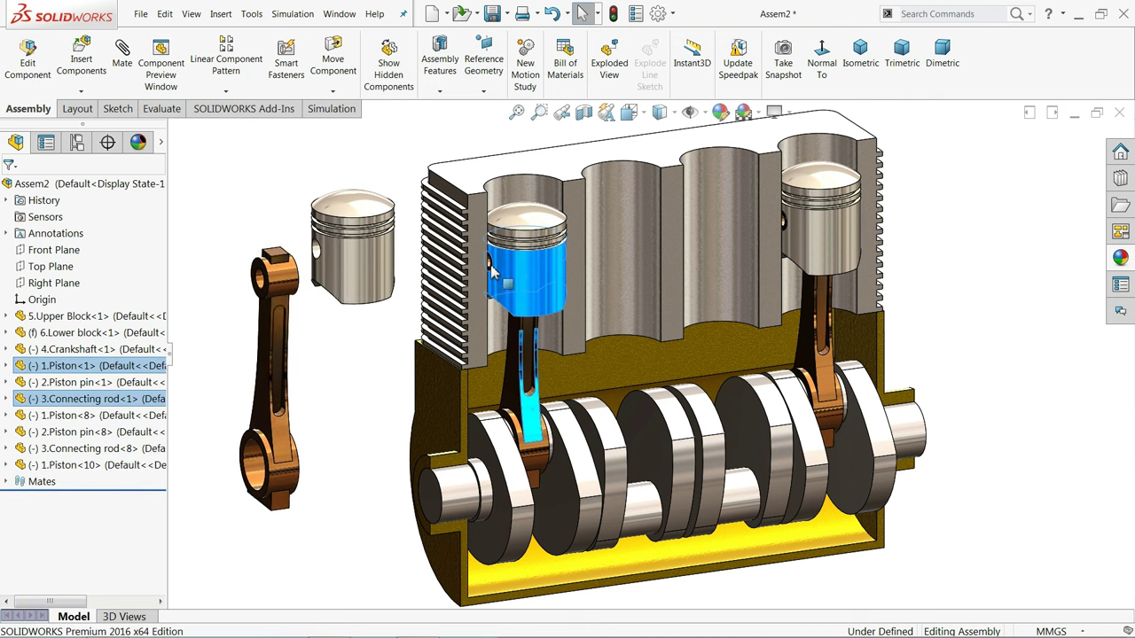
left_click_drag(443, 292, 362, 324, "ctrl")
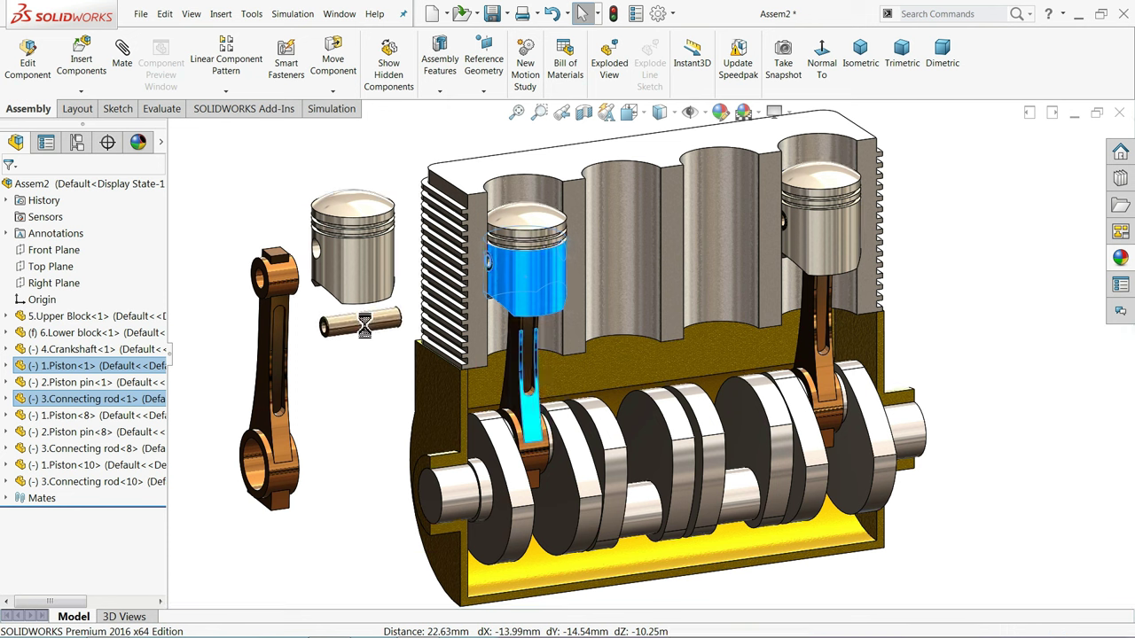
left_click(375, 370)
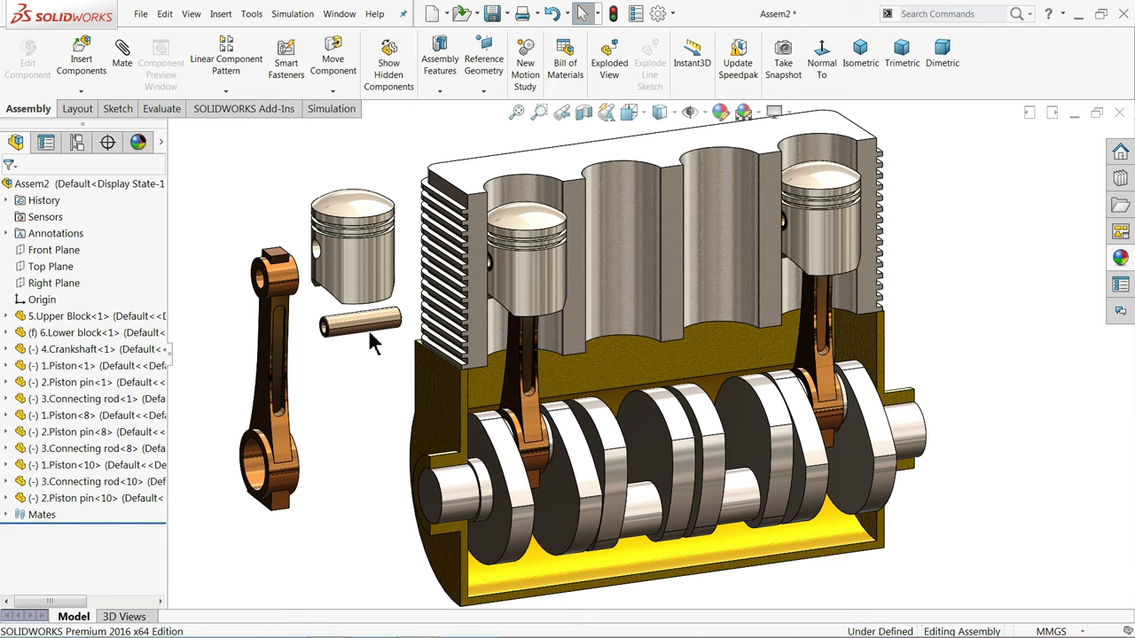
- Mate the loose piston's pin hole concentric with the outer cylindrical face of the loose piston pin
scroll(377, 289, "down", 4)
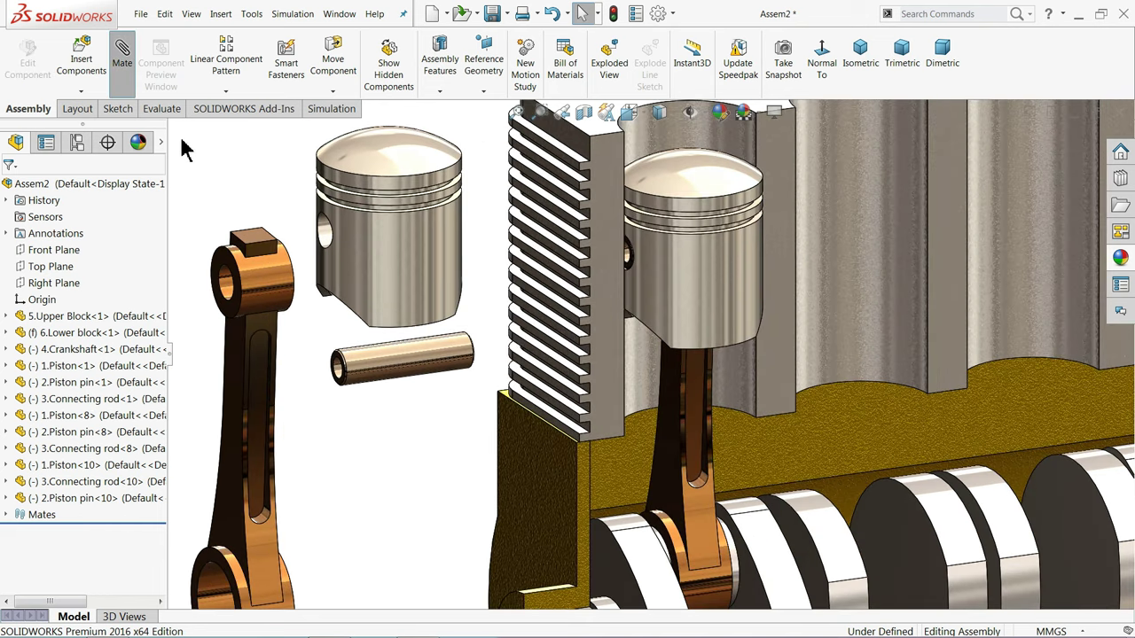
left_click(328, 245)
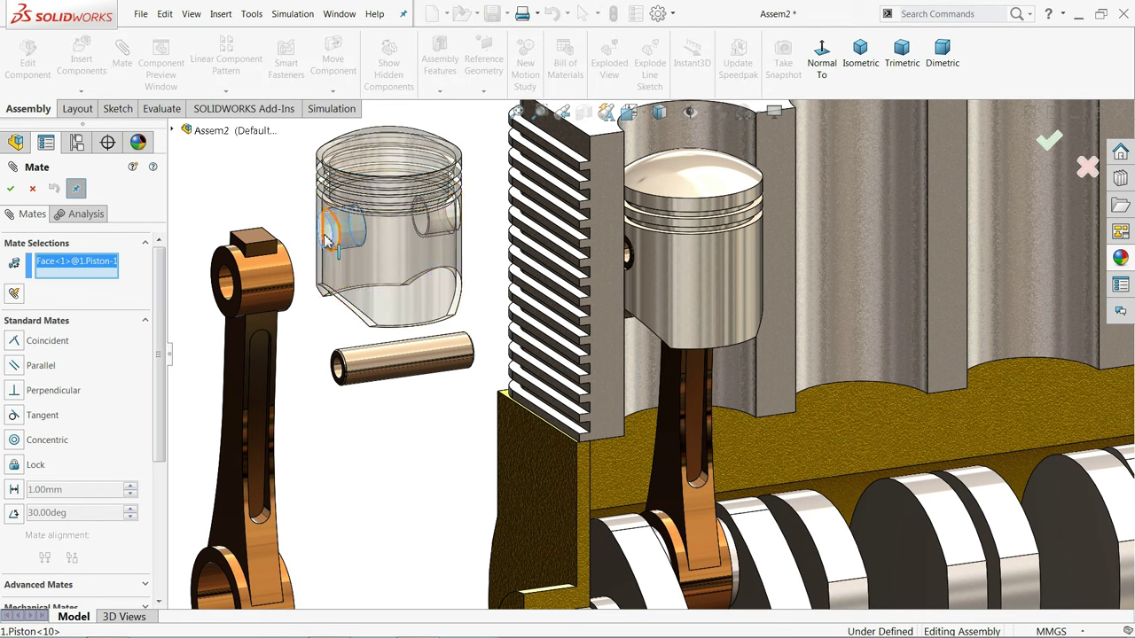
left_click(412, 380)
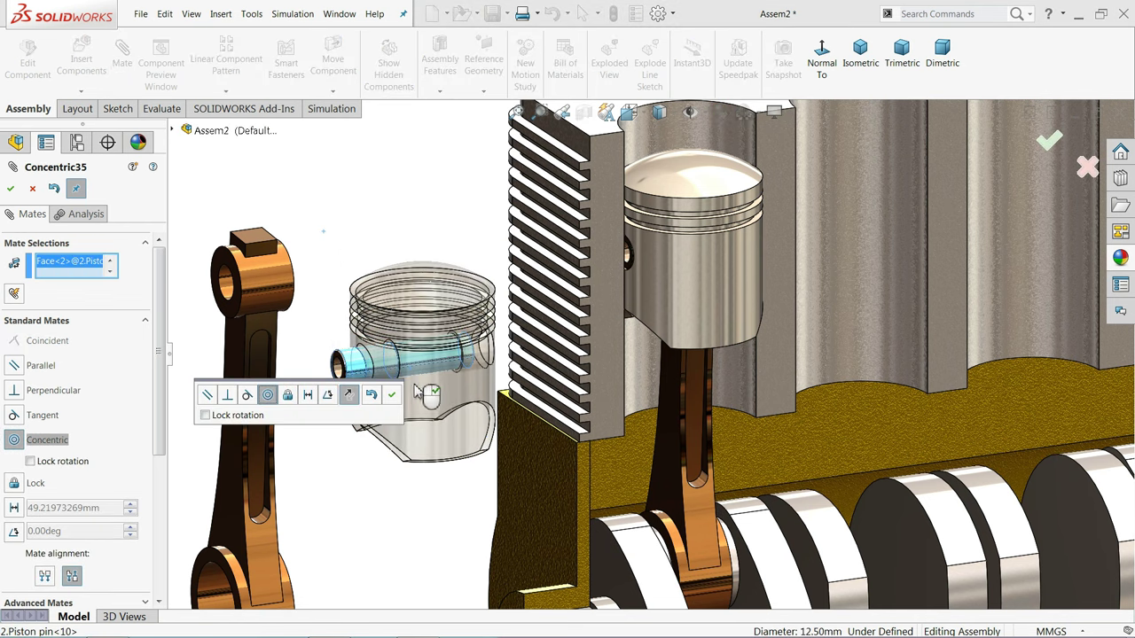
left_click(391, 396)
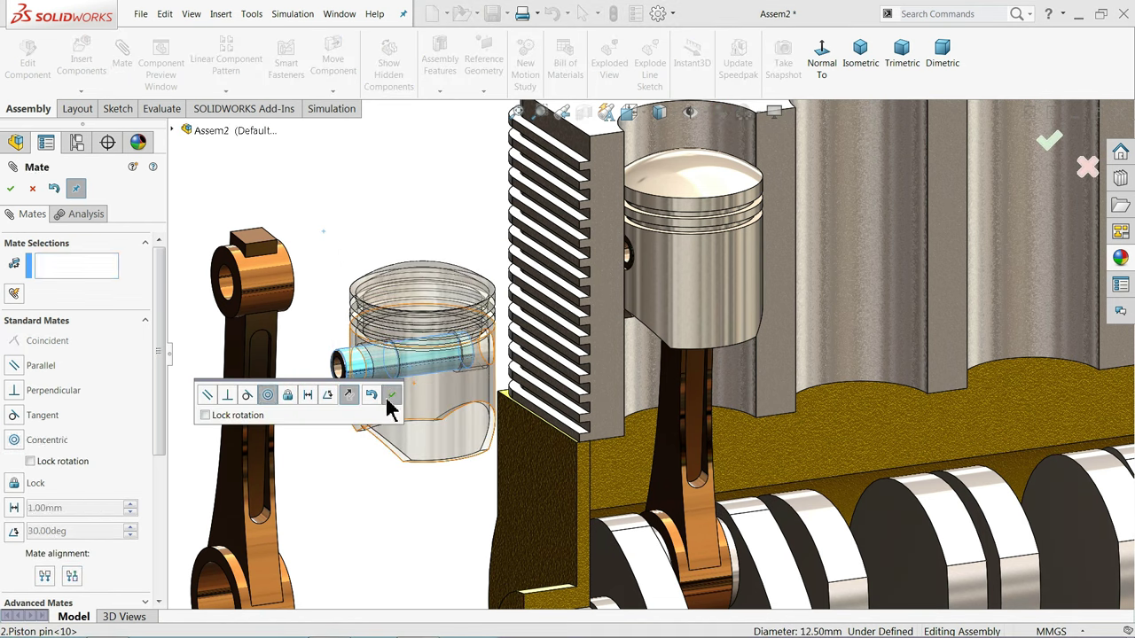
- Set up a centered Width mate with the inner faces of the loose piston's two pin bosses as width references
left_click(146, 321)
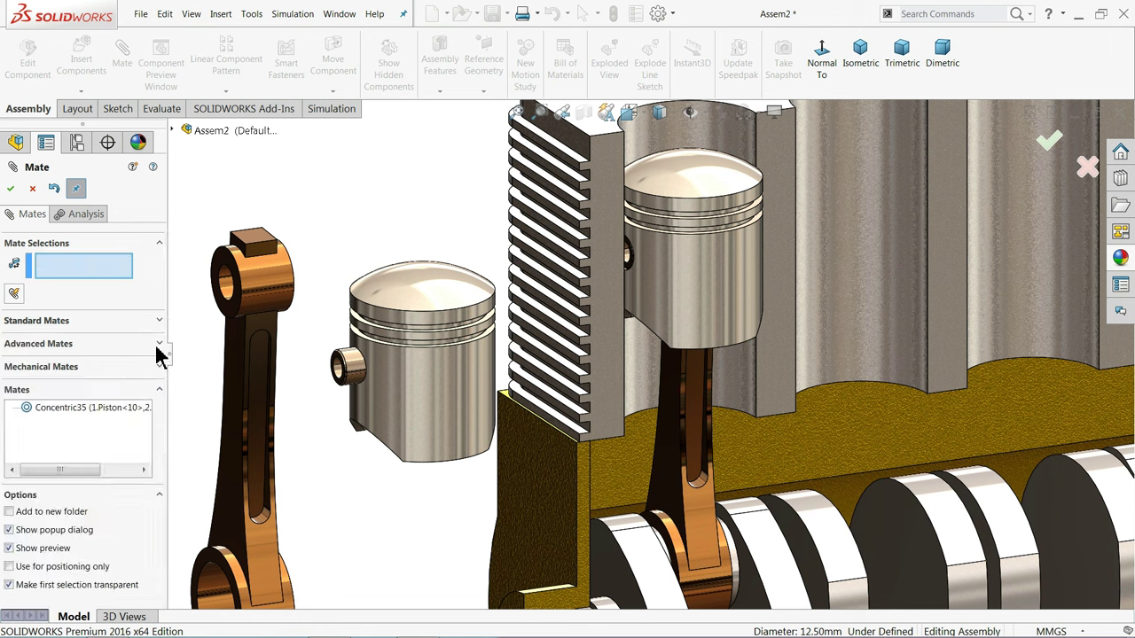
left_click(159, 345)
left_click(34, 390)
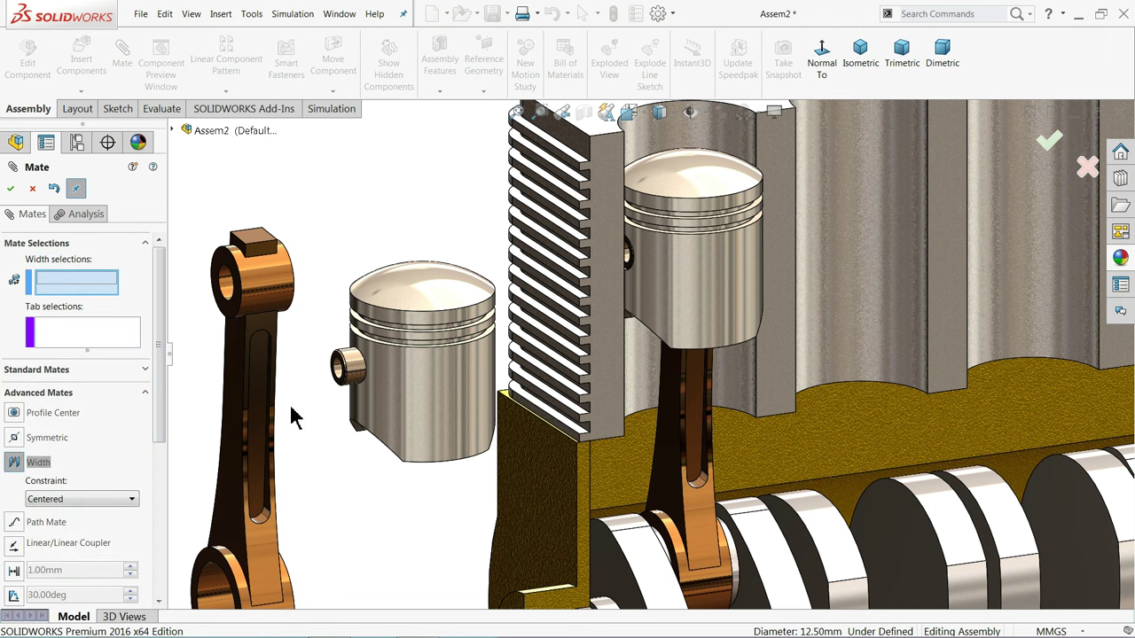
middle_click_drag(430, 510, 431, 279)
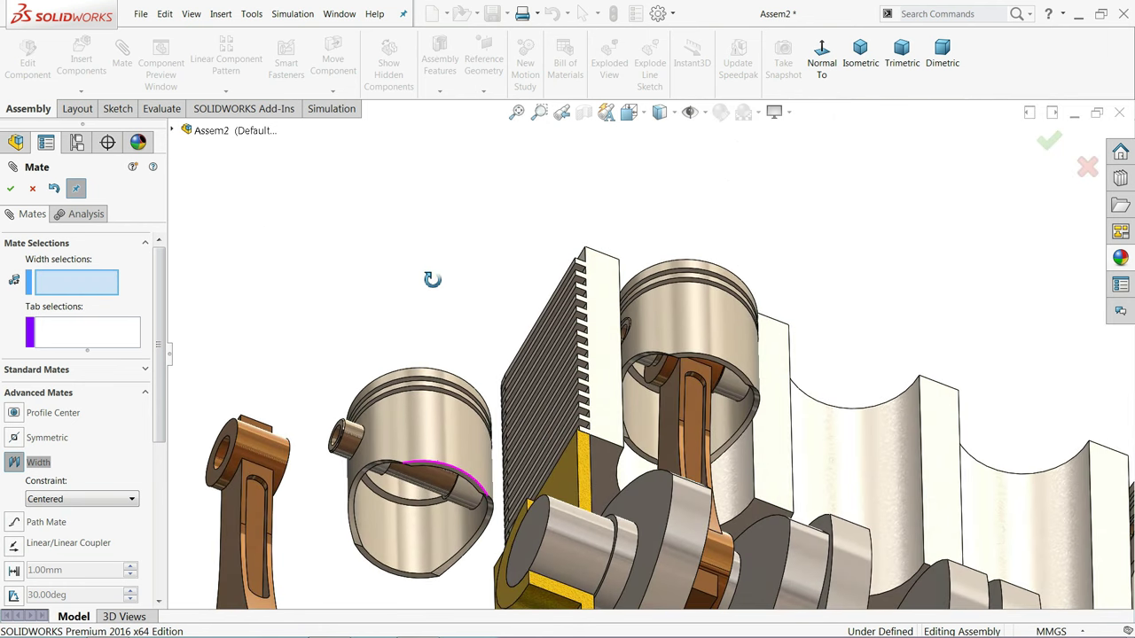
scroll(425, 488, "down", 6)
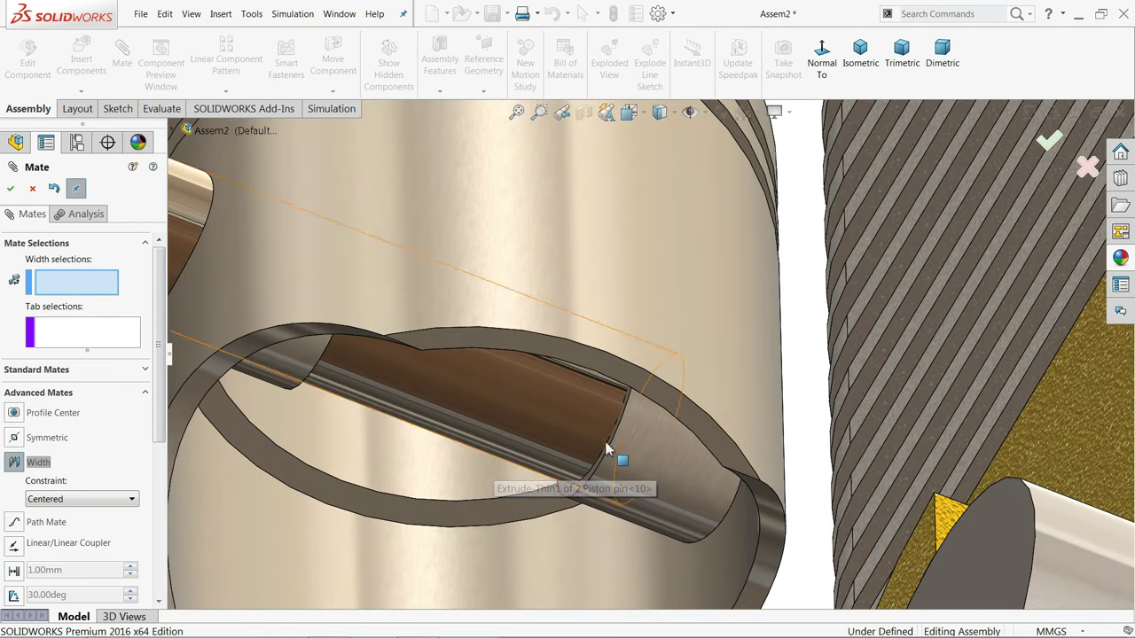
left_click(567, 497)
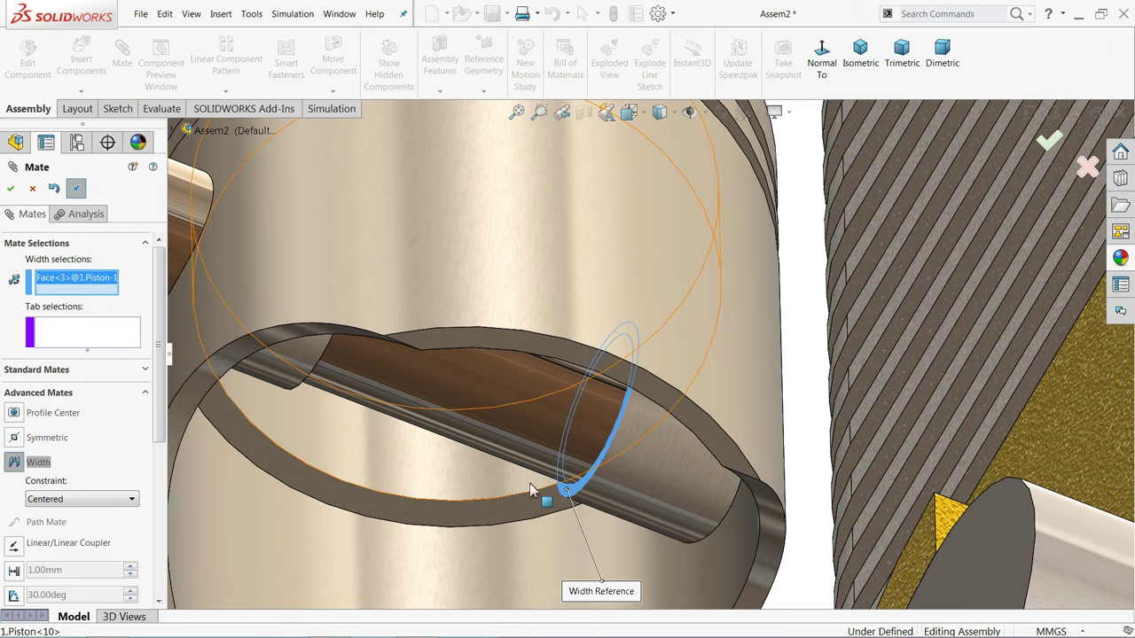
middle_click_drag(539, 488, 455, 456)
scroll(328, 337, "up", 5)
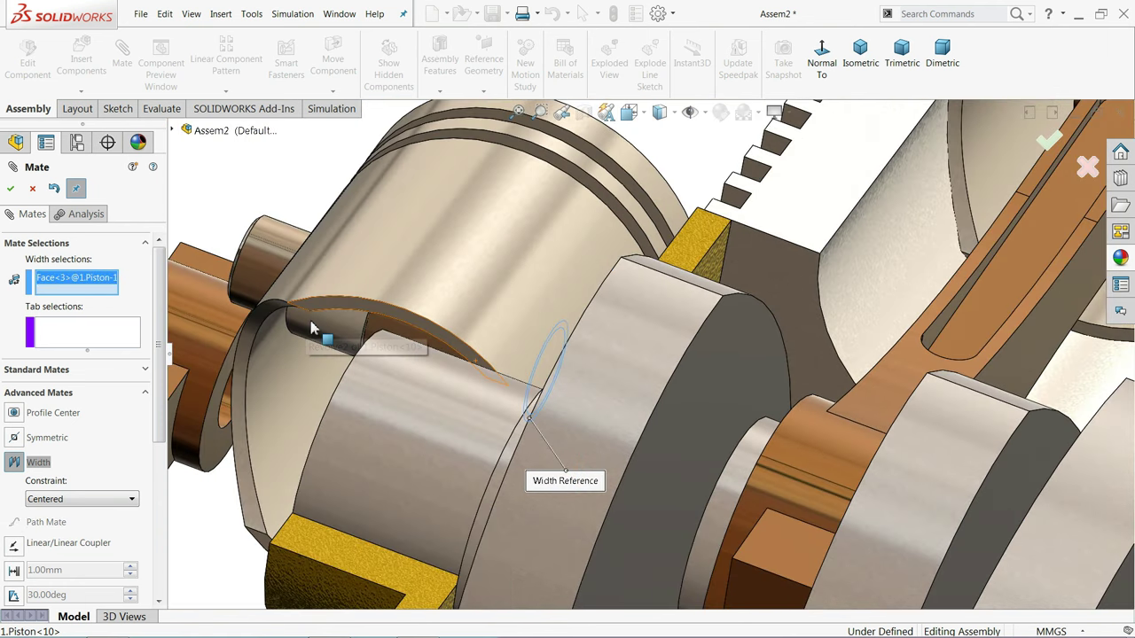
scroll(393, 337, "down", 6)
scroll(506, 384, "down", 3)
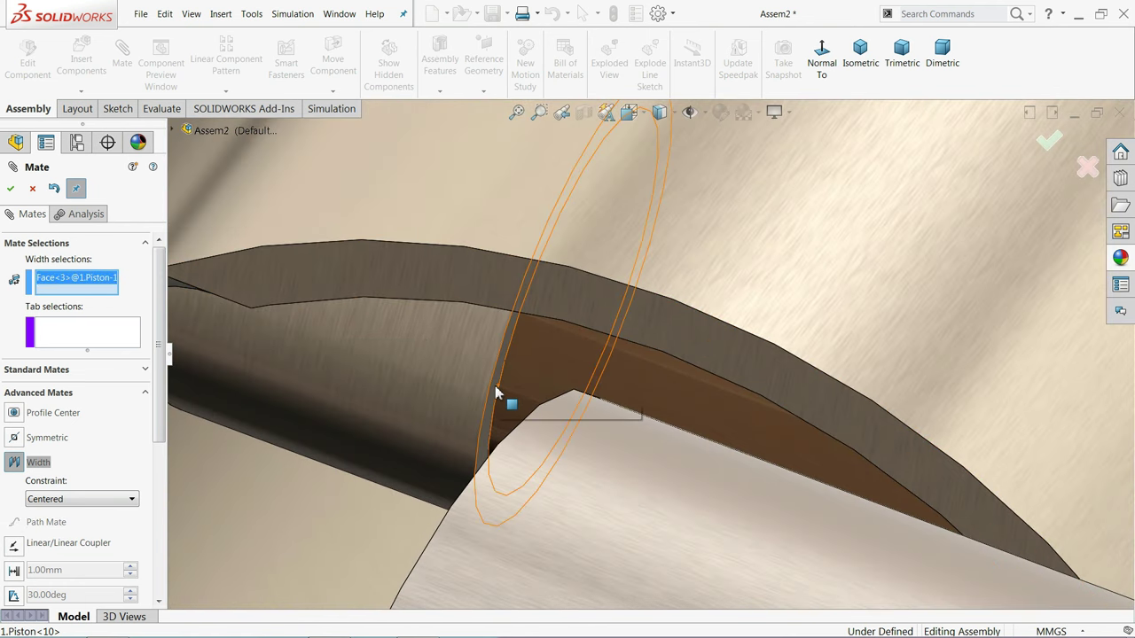
left_click(497, 392)
- Set the loose piston pin's two end faces as tab references and apply the centered Width mate to the piston
scroll(492, 386, "up", 5)
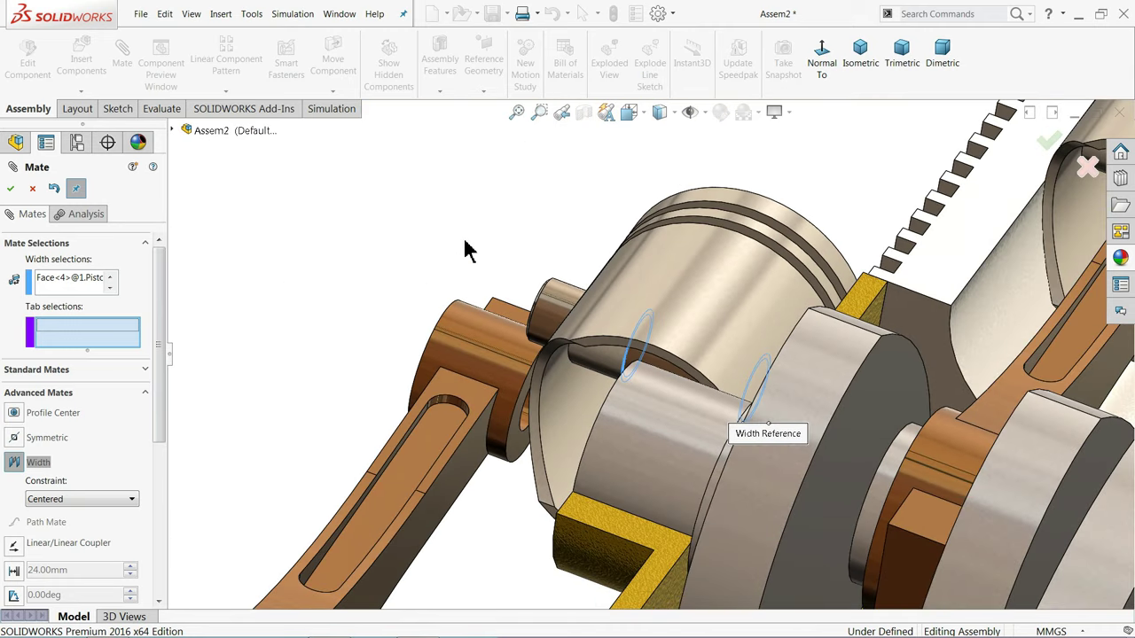
middle_click_drag(465, 241, 514, 311)
scroll(487, 286, "down", 5)
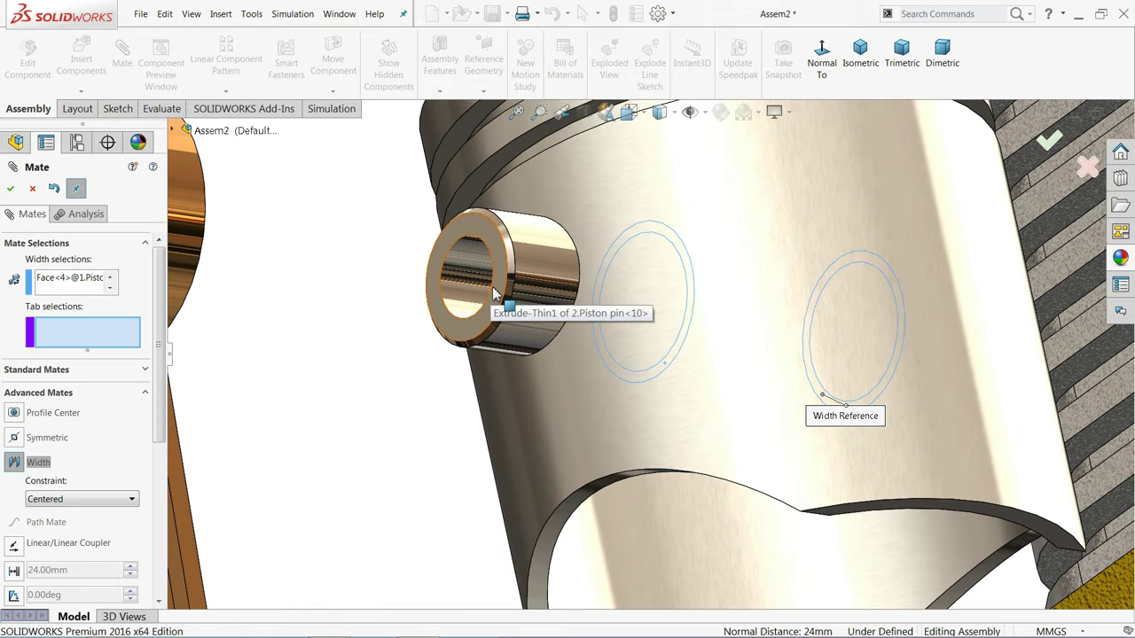
left_click(496, 287)
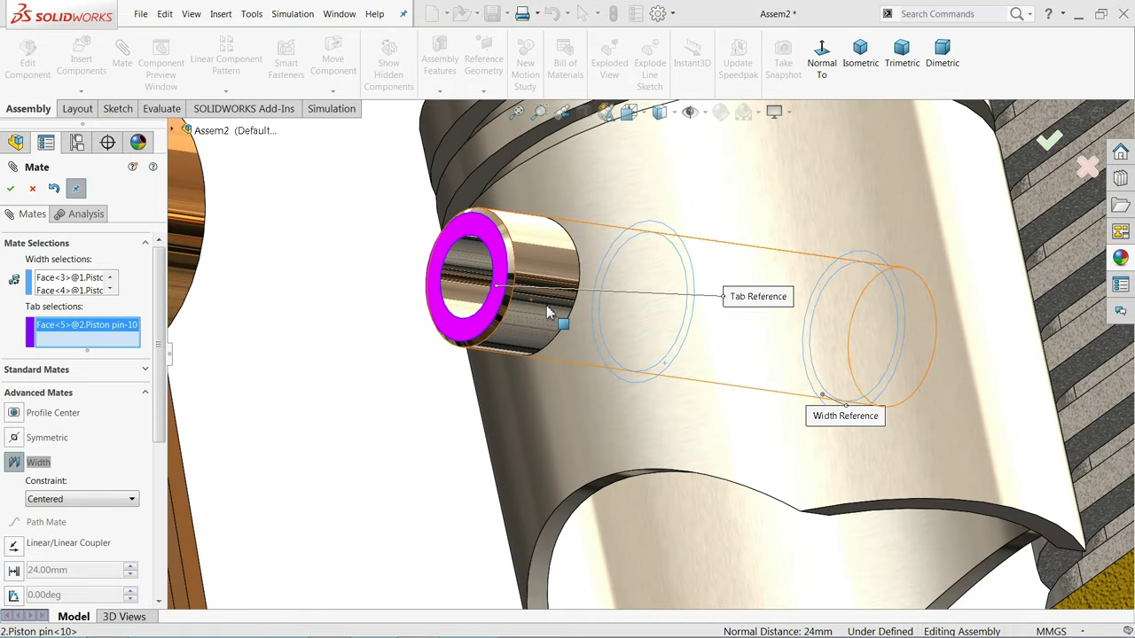
scroll(304, 281, "up", 3)
middle_click_drag(304, 281, 416, 341)
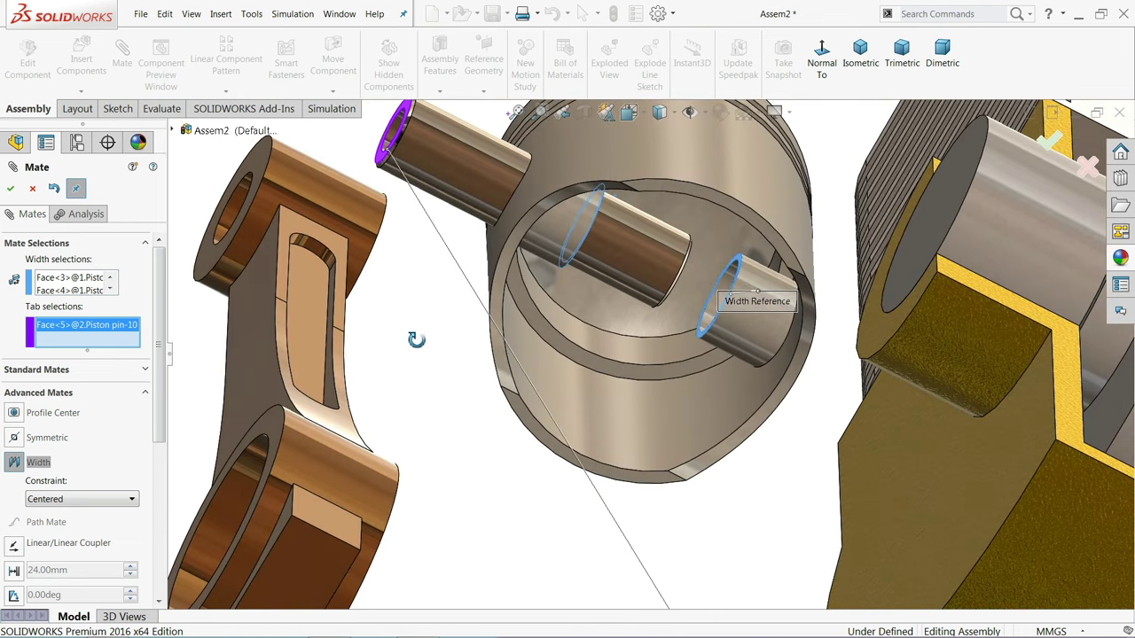
middle_click_drag(727, 488, 709, 409)
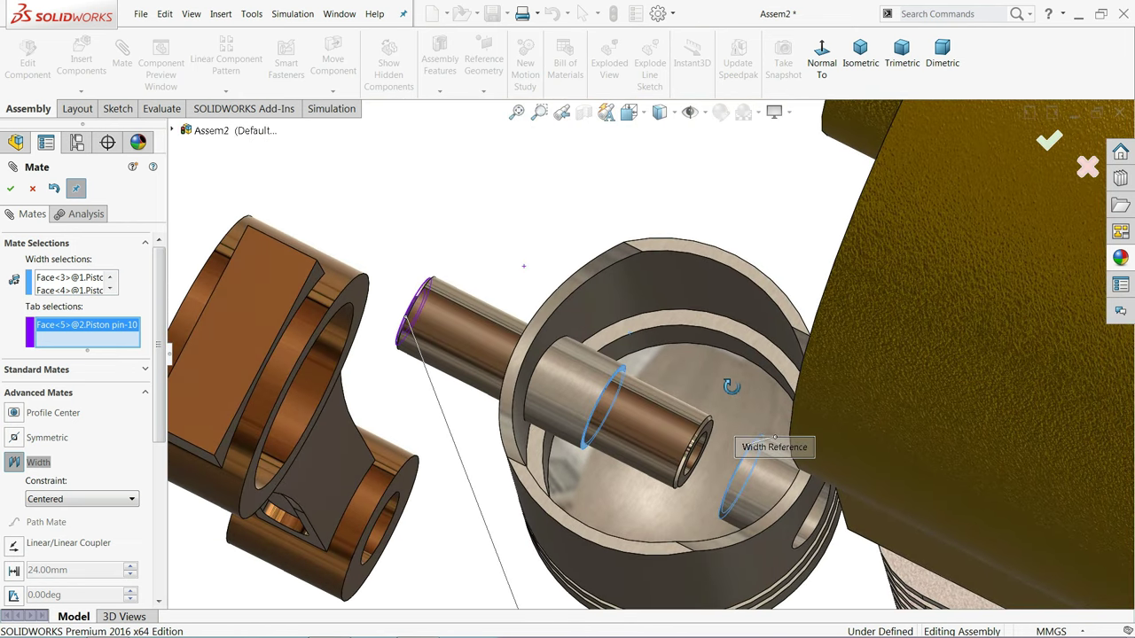
scroll(703, 428, "down", 2)
left_click(703, 430)
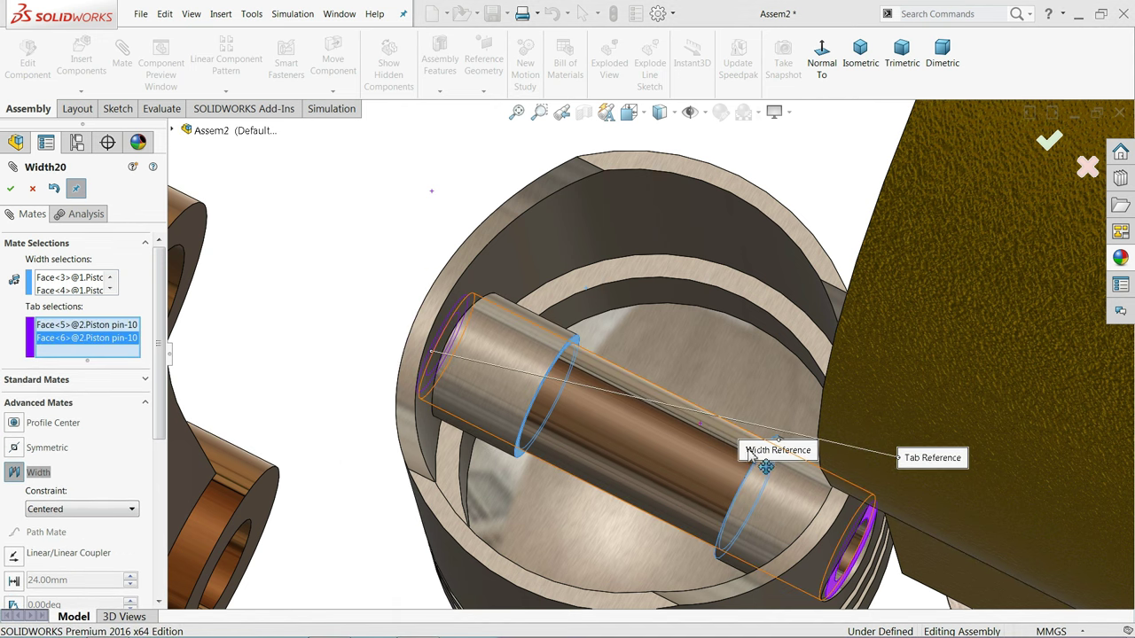
left_click(11, 189)
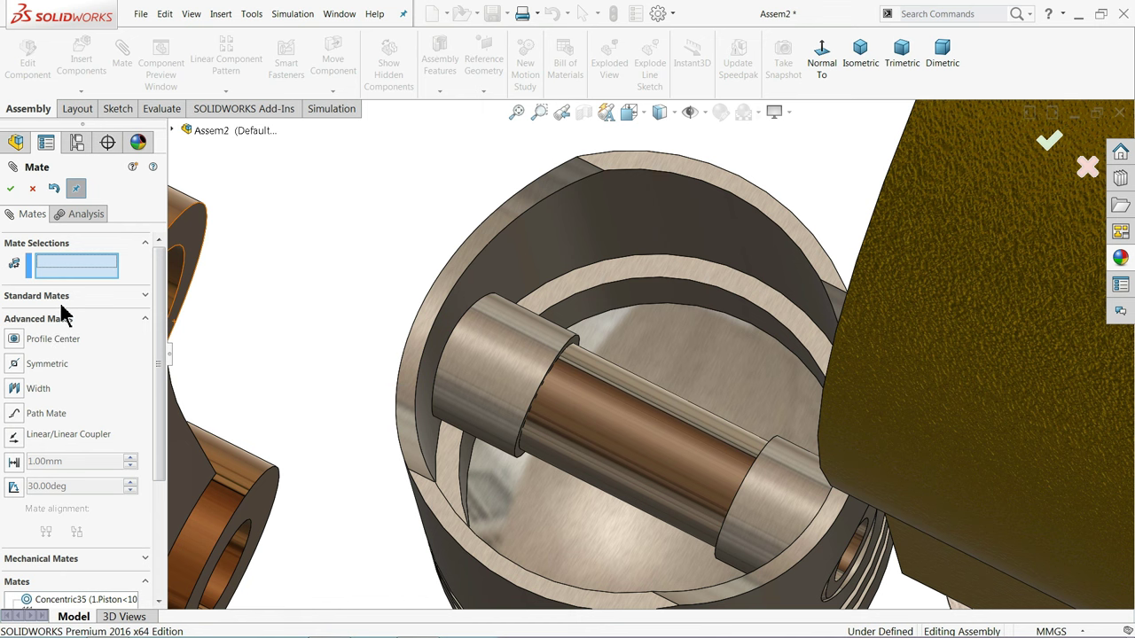
- Set up another centered Width mate using the inner faces of the loose piston's two pin bosses as width references
left_click(38, 394)
scroll(486, 387, "up", 4)
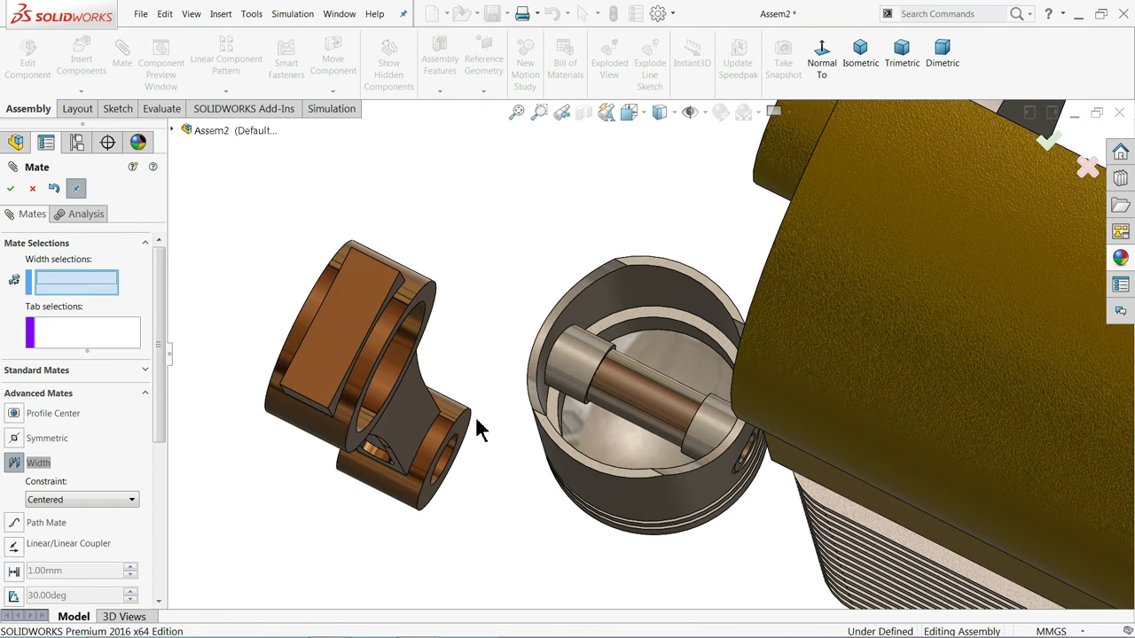
scroll(659, 390, "down", 5)
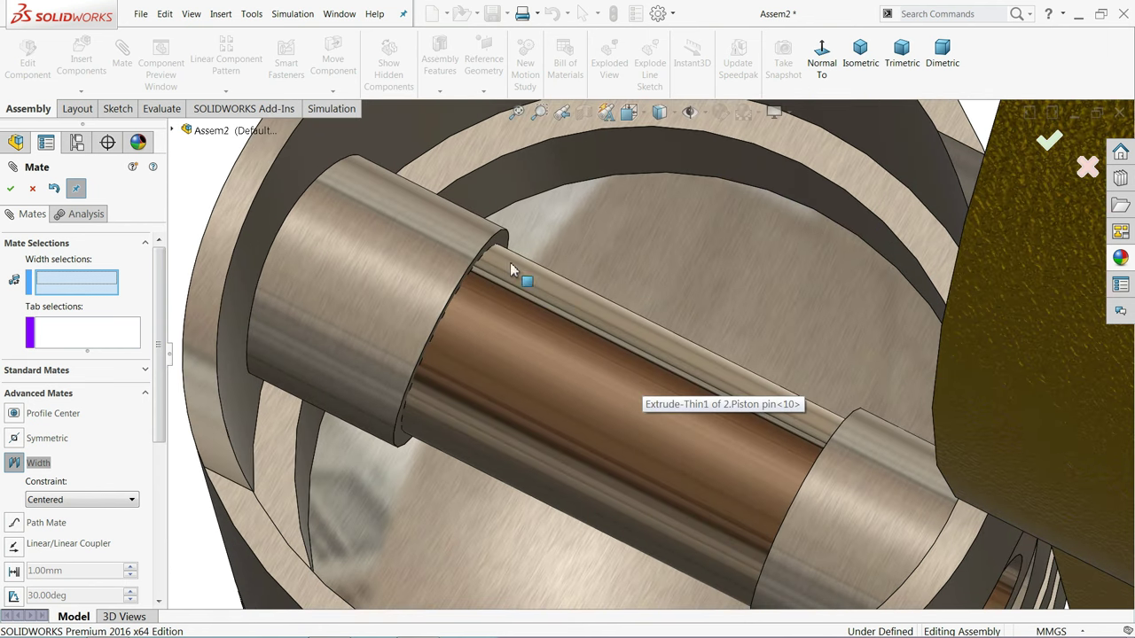
left_click(501, 237)
scroll(568, 314, "up", 6)
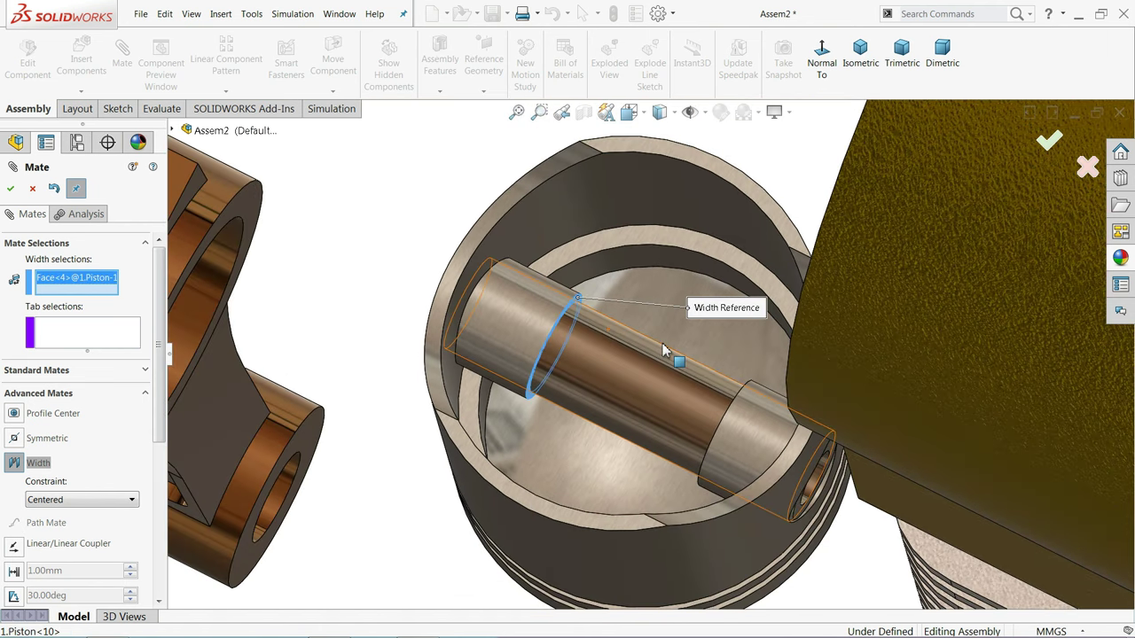
scroll(695, 403, "down", 4)
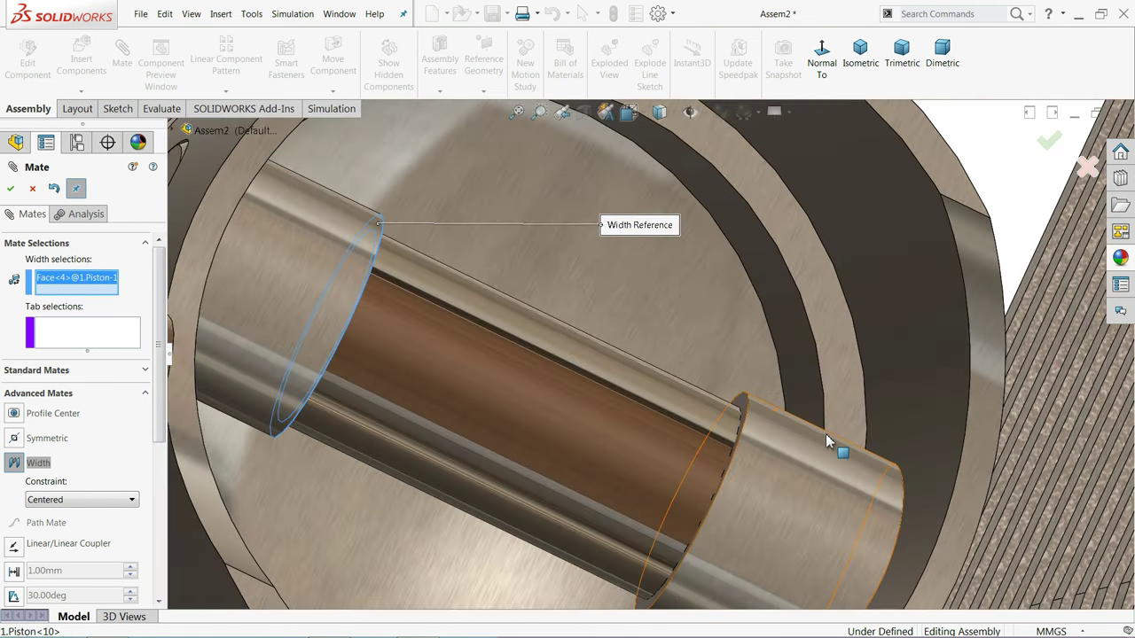
left_click(741, 404)
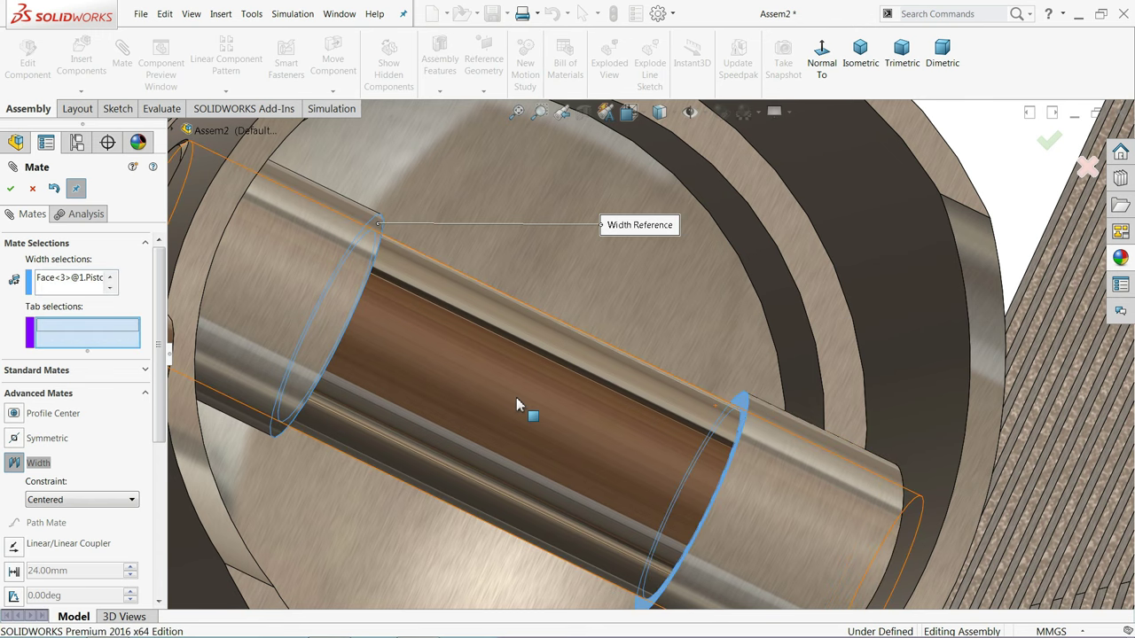
- Set both side faces of the loose connecting rod's small end as tab references and apply the centered Width mate
scroll(548, 401, "up", 5)
scroll(426, 390, "down", 3)
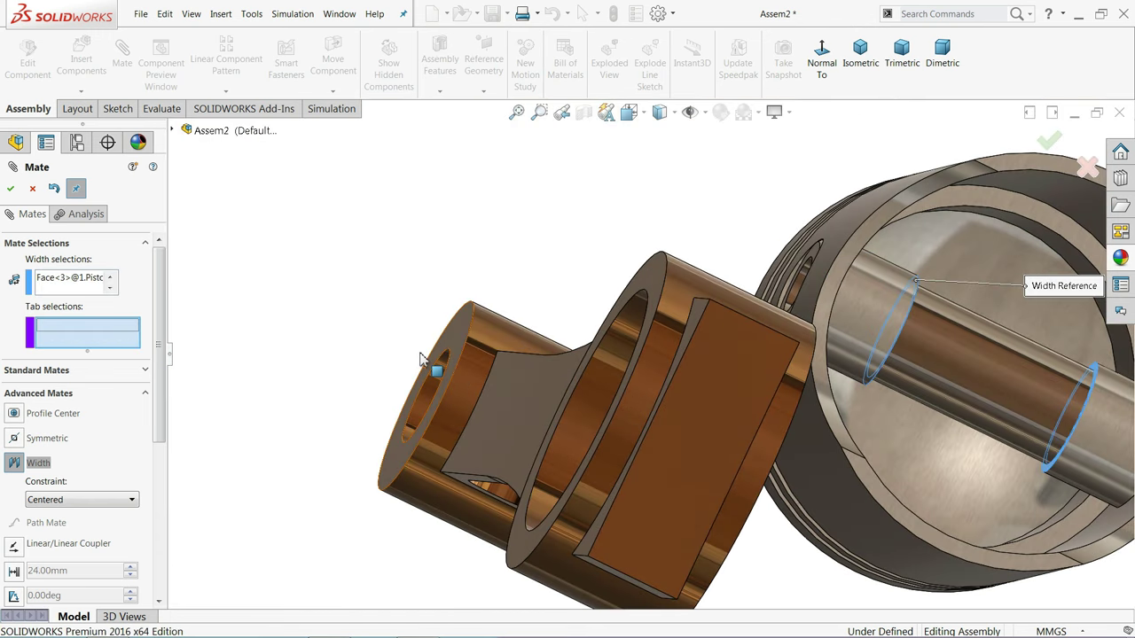
left_click(453, 344)
scroll(640, 437, "up", 4)
middle_click_drag(640, 437, 780, 496)
scroll(789, 503, "down", 3)
left_click(770, 479)
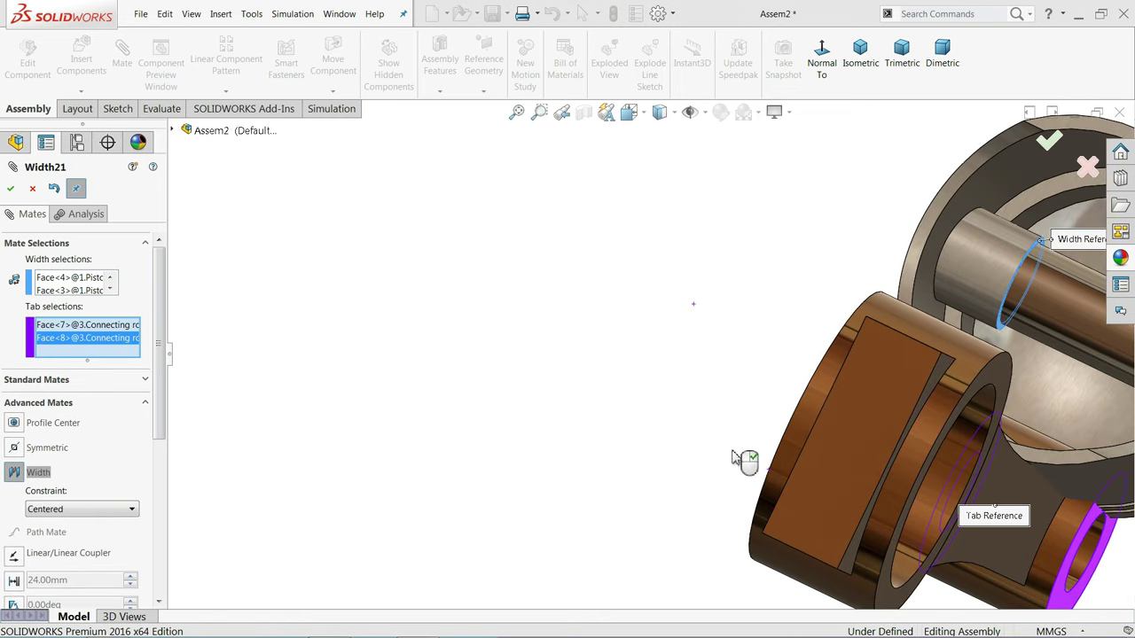
left_click(11, 189)
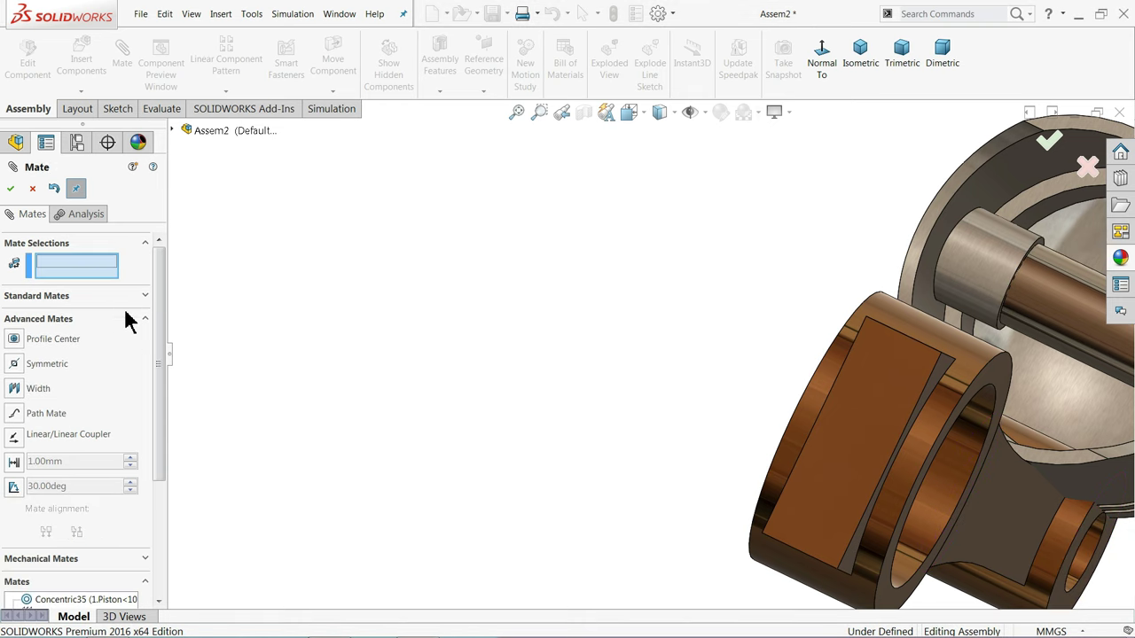
- Mate the loose connecting rod's small-end hole concentric with the outer cylindrical face of the piston pin
left_click(138, 298)
left_click(35, 439)
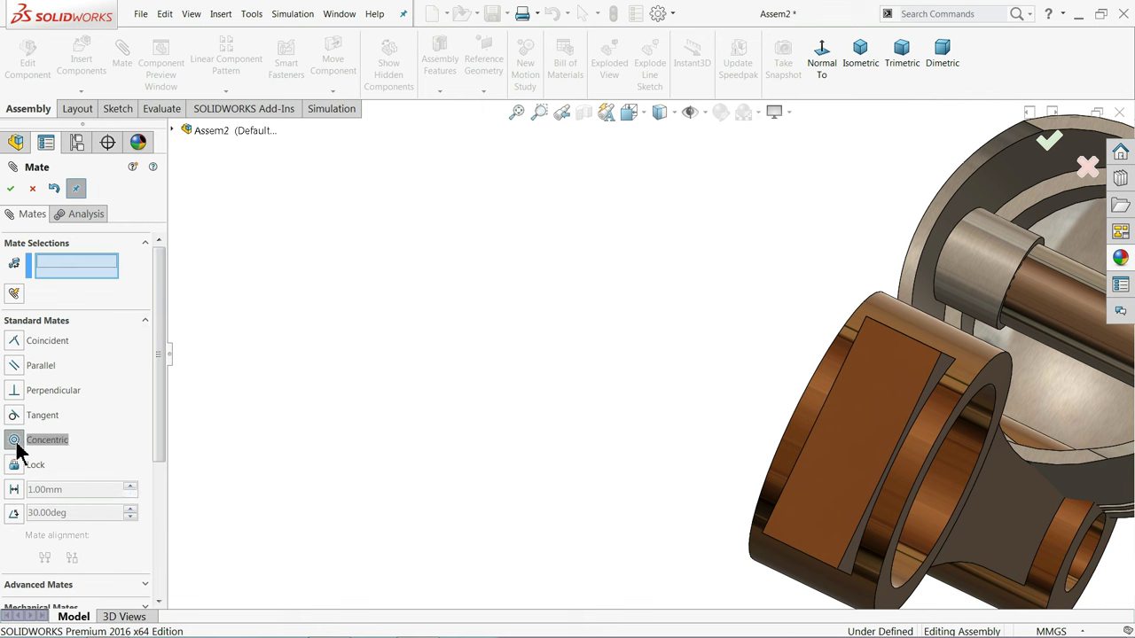
scroll(810, 396, "up", 3)
scroll(906, 404, "down", 3)
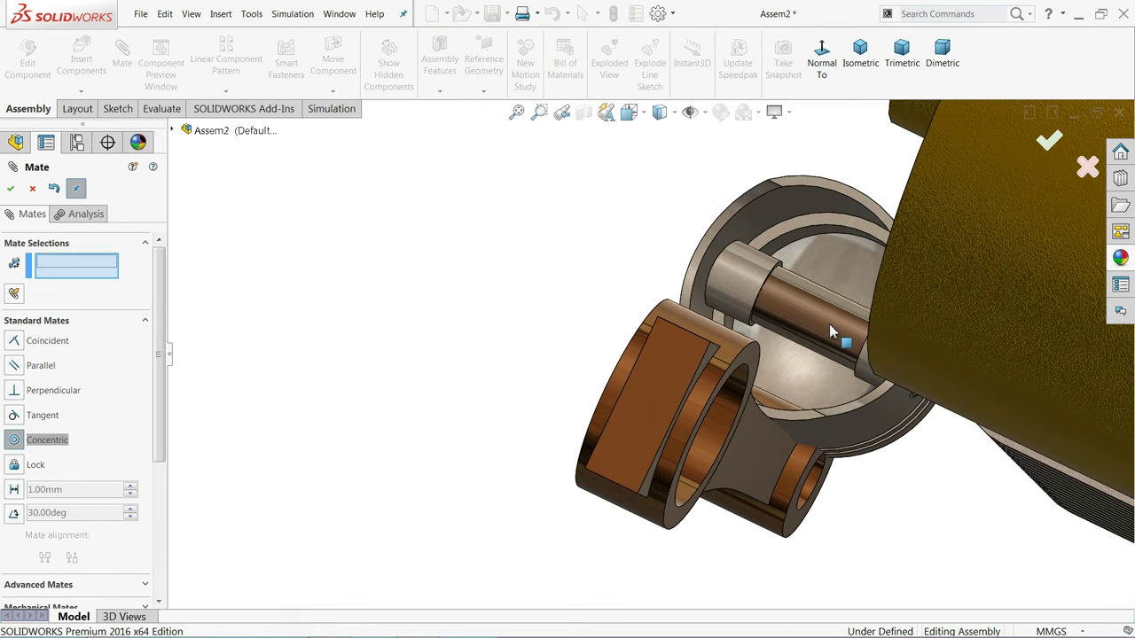
left_click(827, 323)
left_click(811, 491)
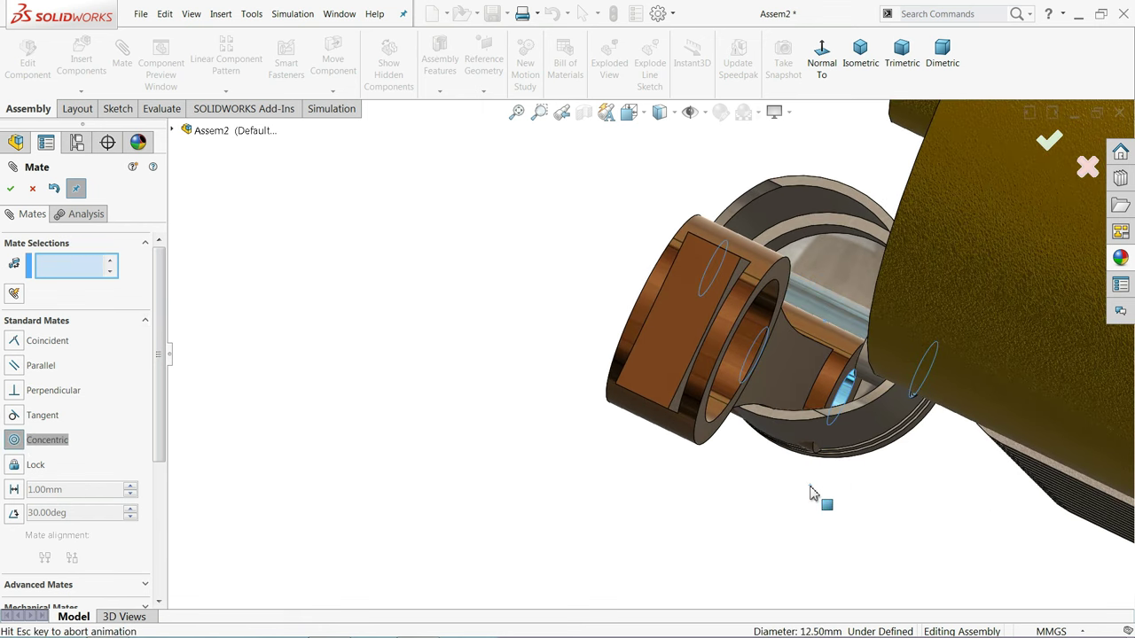
left_click(1016, 508)
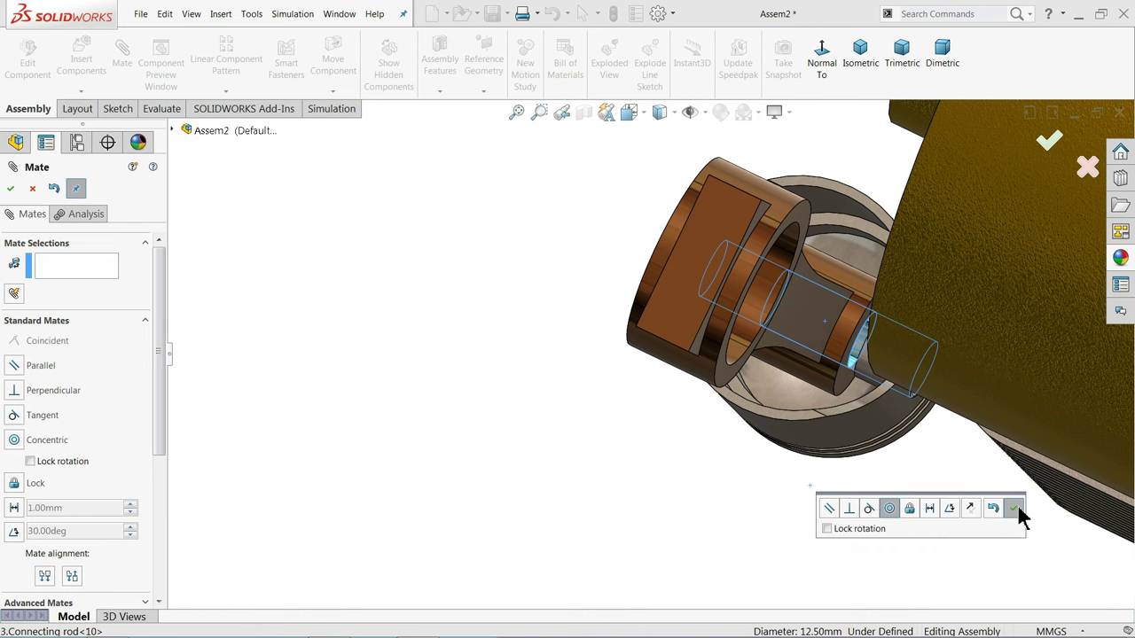
- Mate the loose connecting rod's big-end bore concentric with the crankshaft's second crankpin
scroll(628, 261, "up", 4)
scroll(618, 309, "down", 1)
middle_click_drag(618, 309, 615, 456)
scroll(552, 296, "up", 5)
middle_click_drag(552, 296, 515, 379)
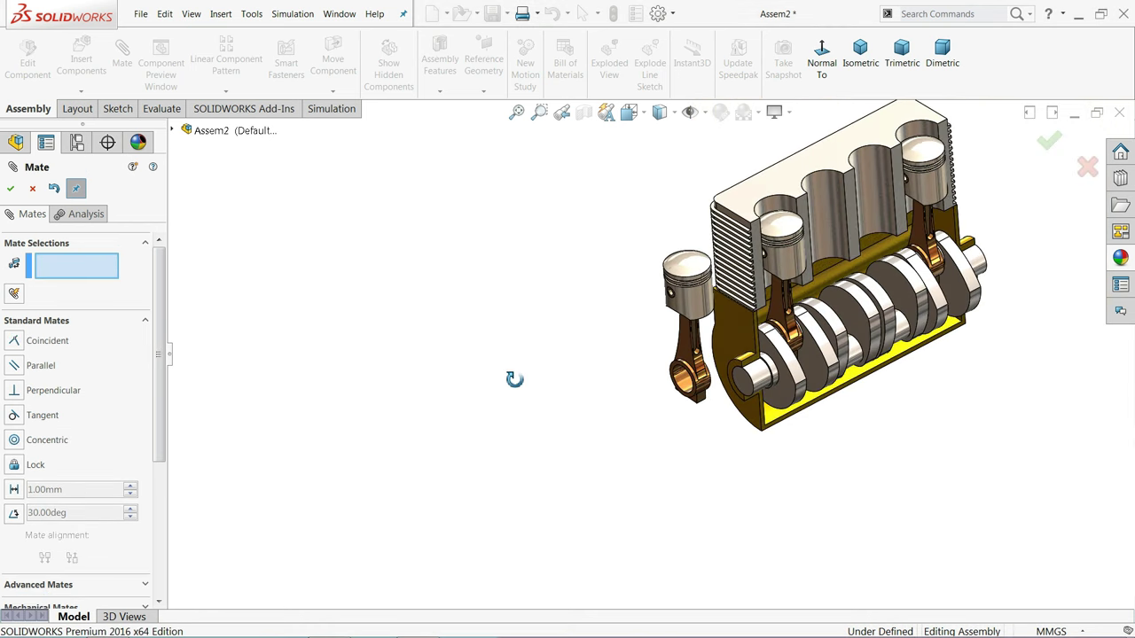
scroll(983, 337, "down", 3)
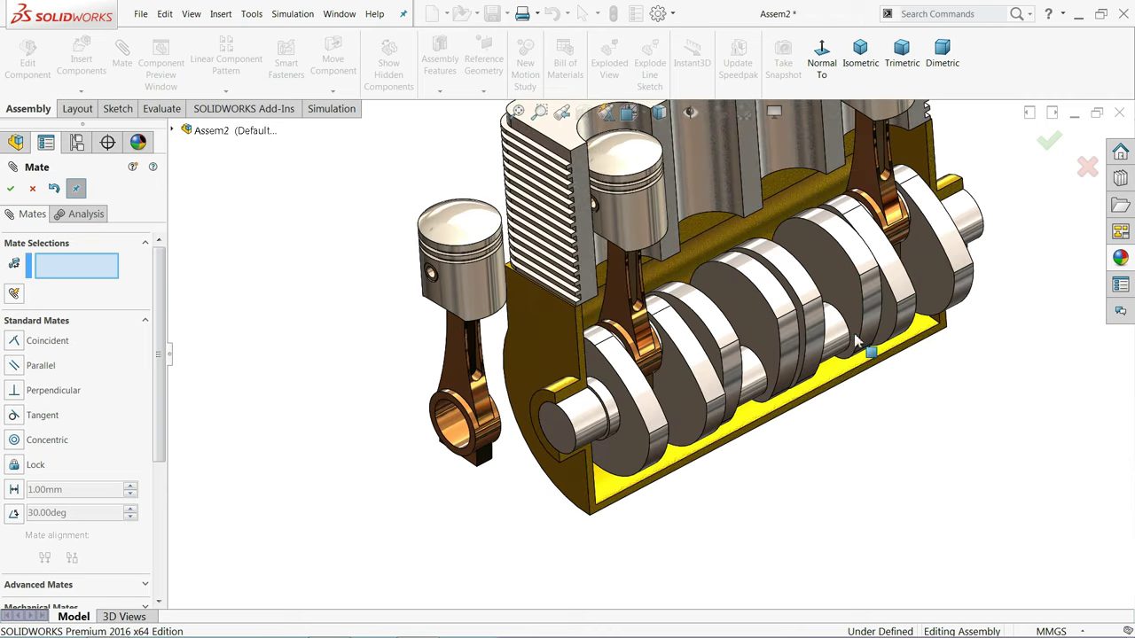
left_click(463, 435)
scroll(828, 344, "down", 2)
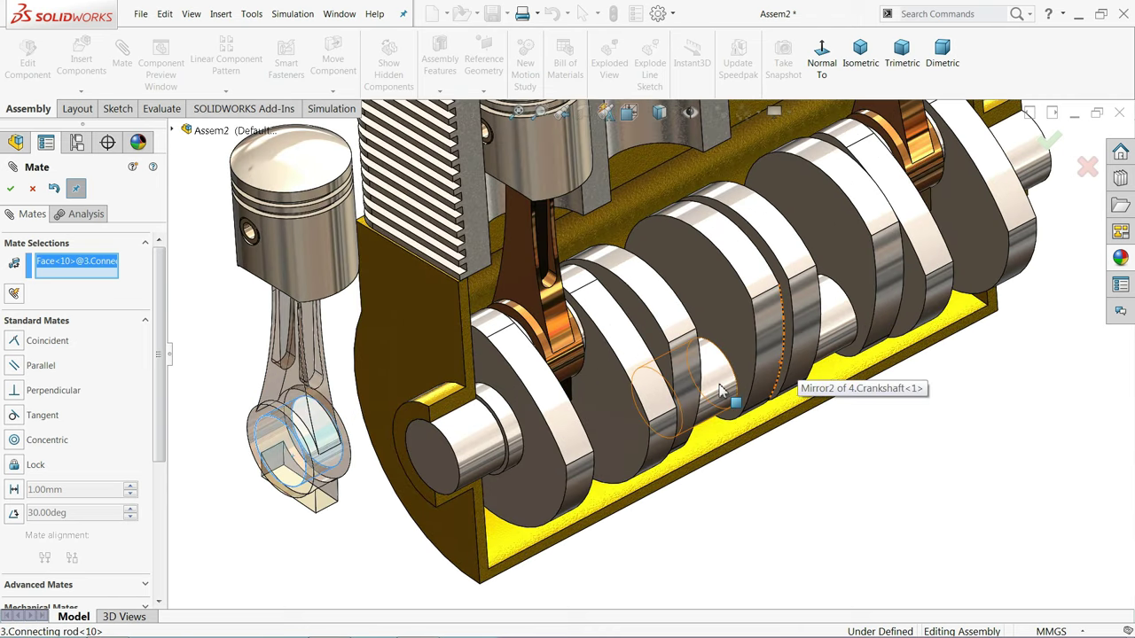
left_click(720, 391)
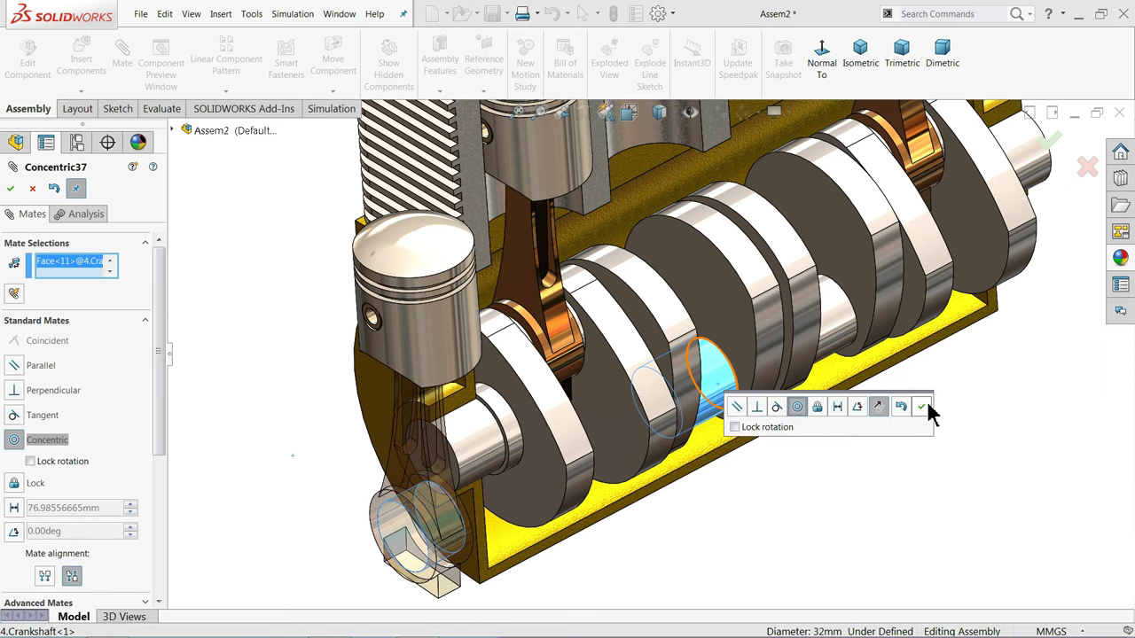
left_click(922, 408)
- Mate the loose piston concentric with the upper block's second cylinder bore, and rotate the crankshaft to test the motion before leaving Mate
scroll(684, 178, "up", 5)
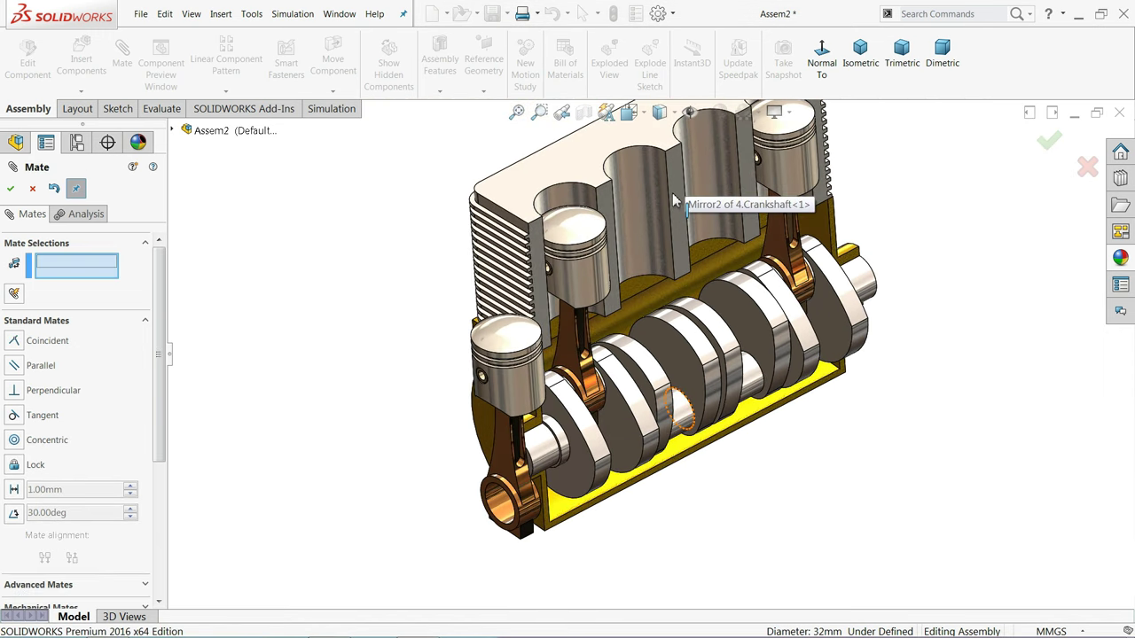
left_click(638, 252)
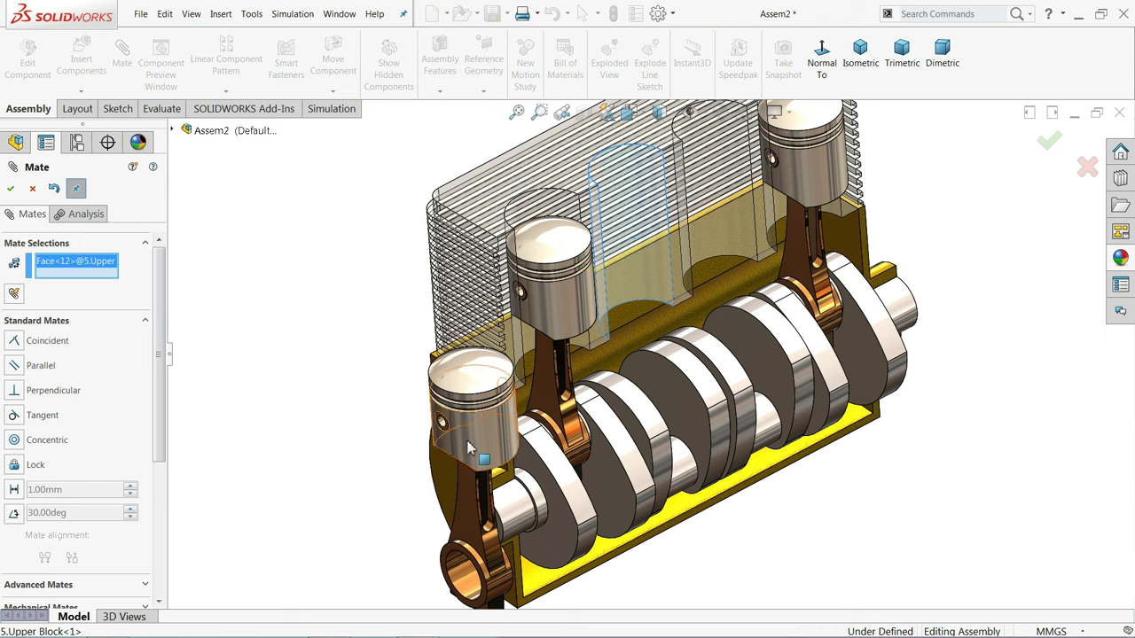
left_click(470, 448)
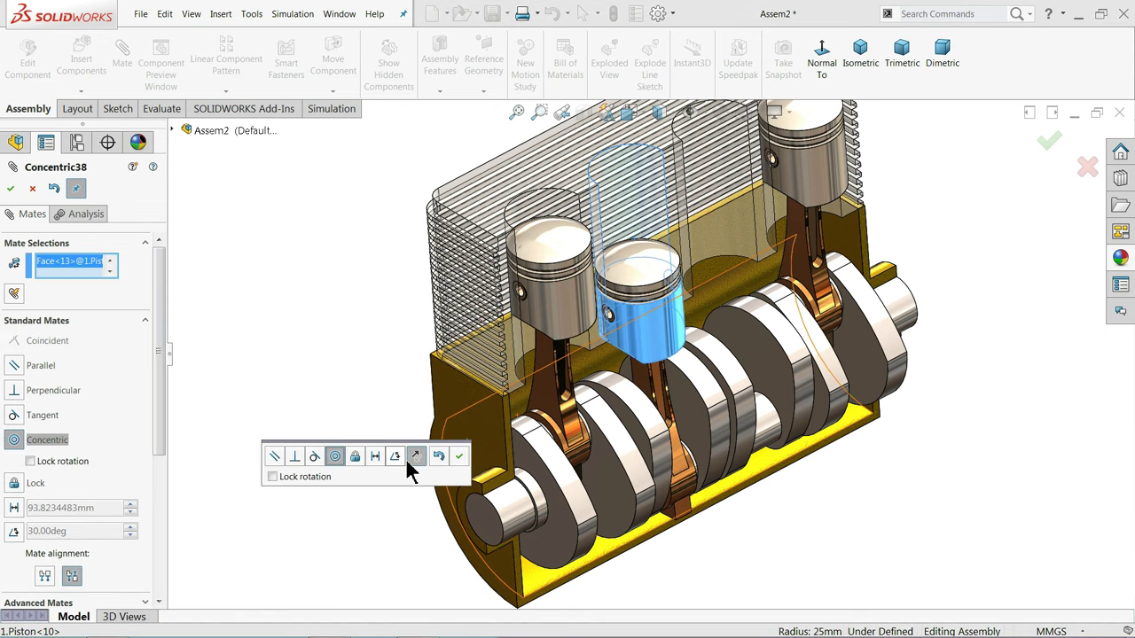
left_click(458, 457)
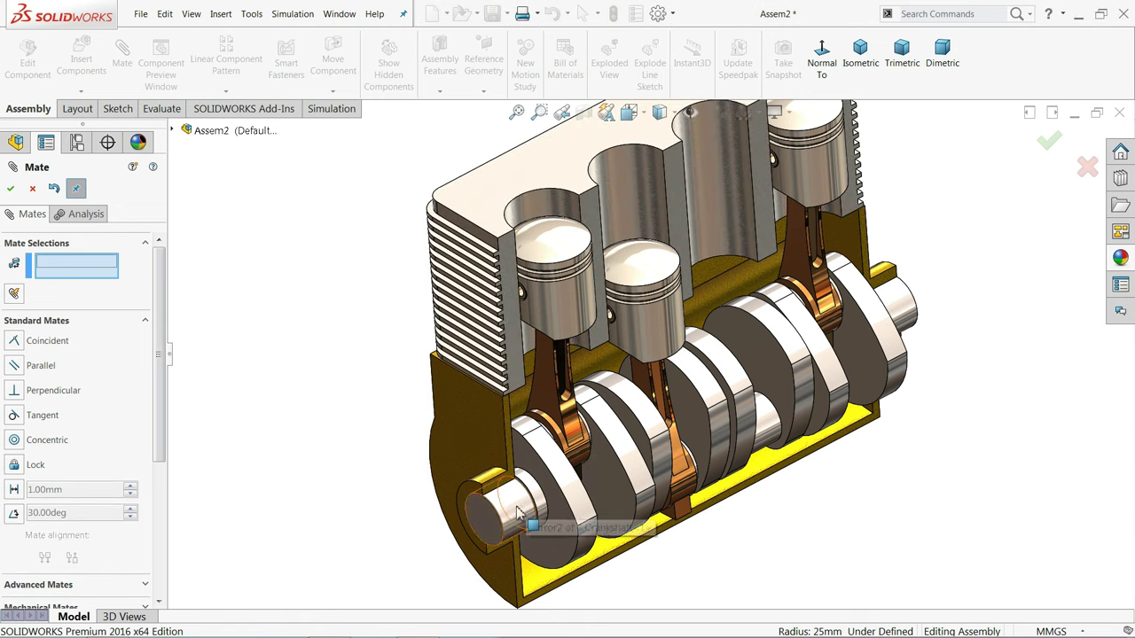
left_click_drag(519, 512, 361, 401)
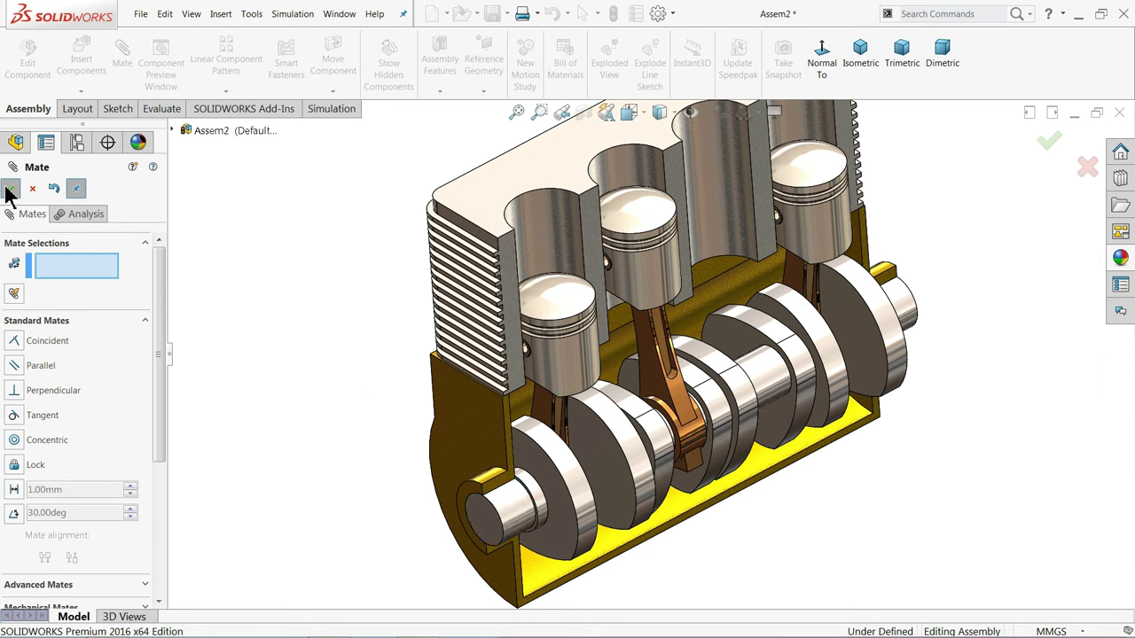
left_click(10, 190)
- Start Copy with Mates and select the second cylinder's piston, piston pin and connecting rod as the components to copy
left_click(81, 91)
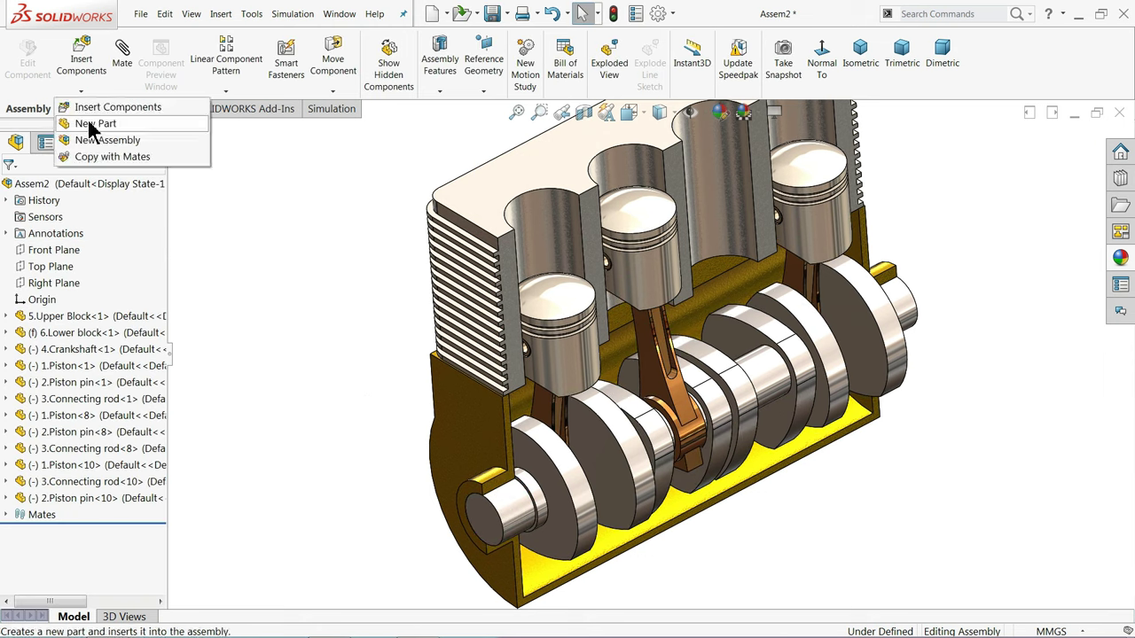
left_click(85, 160)
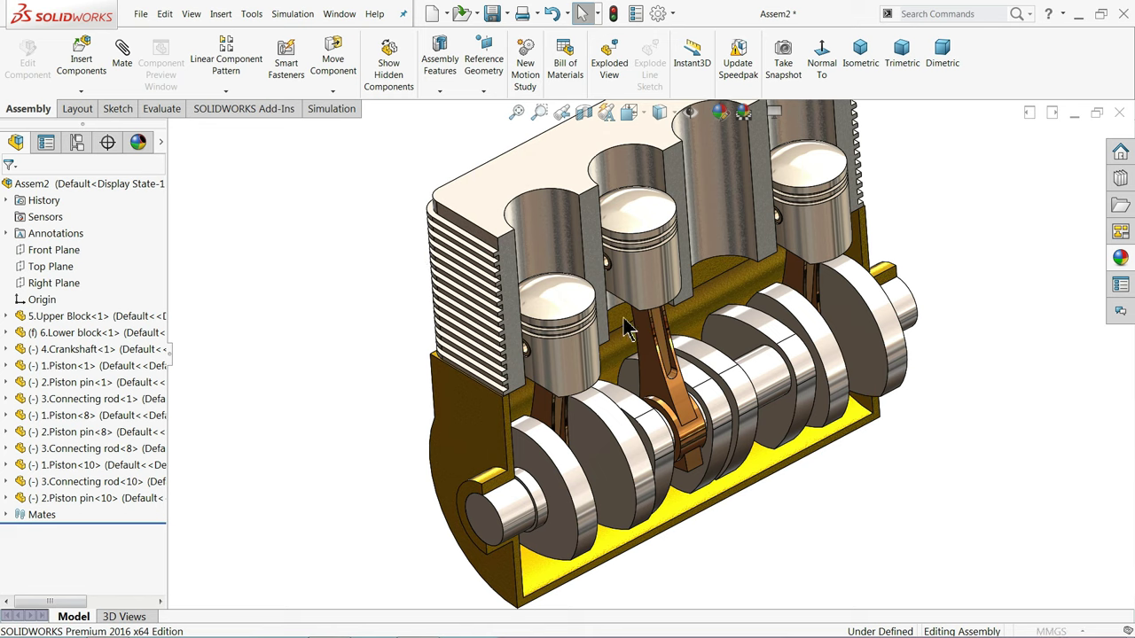
scroll(725, 381, "down", 4)
scroll(729, 403, "down", 1)
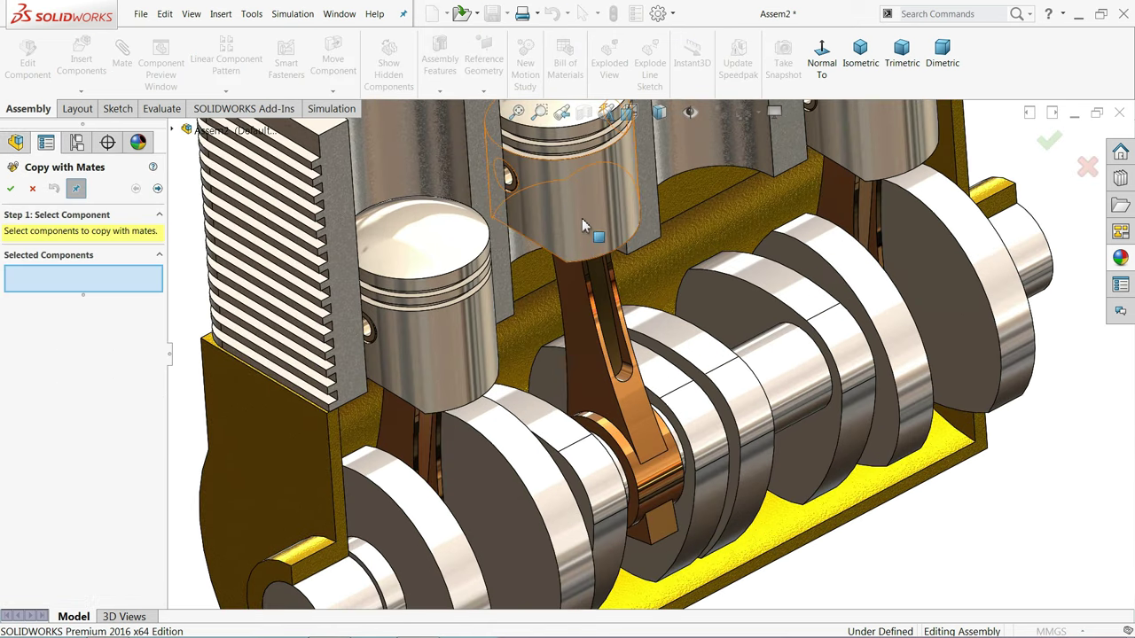
left_click(523, 205)
left_click(511, 186)
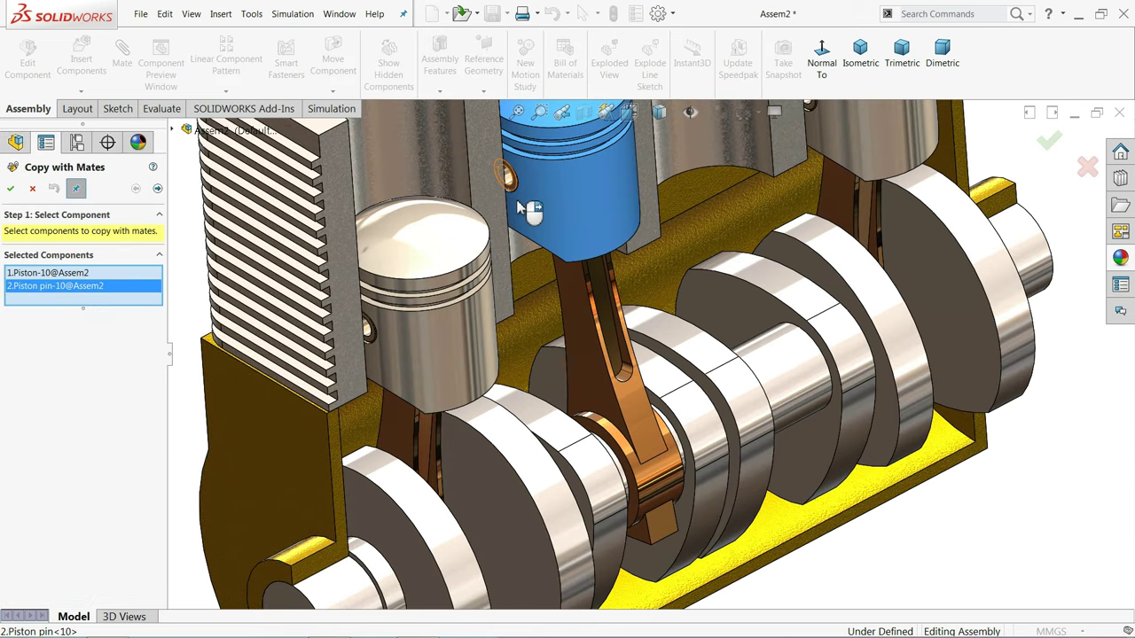
left_click(593, 347)
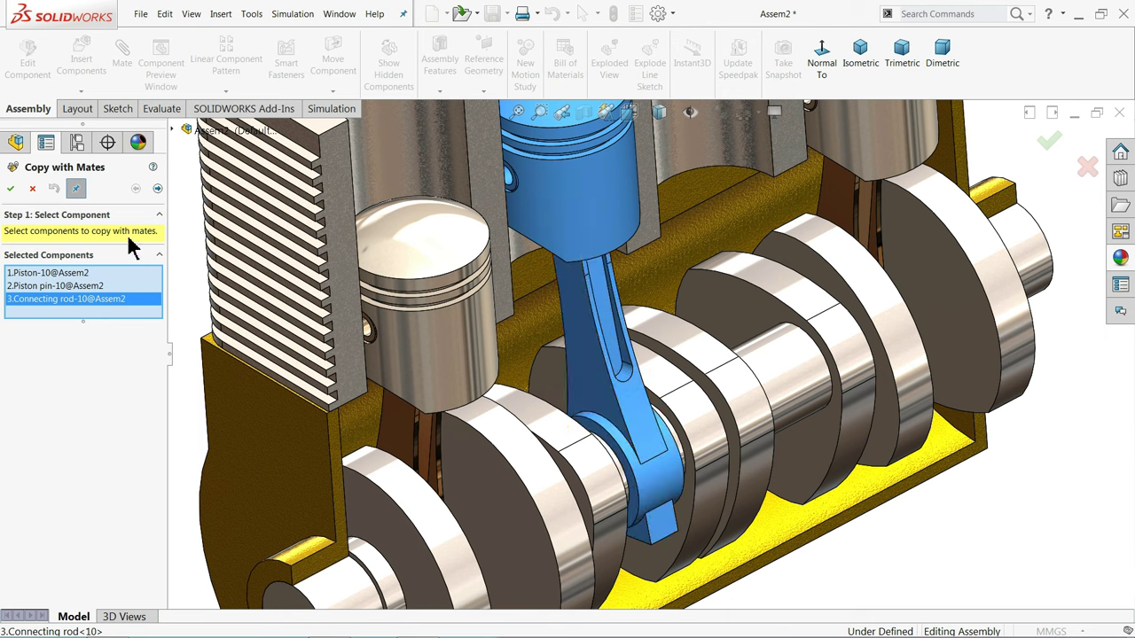
- Set the copied set's new mate references to the crankshaft's third crankpin and the upper block's third cylinder bore
left_click(156, 190)
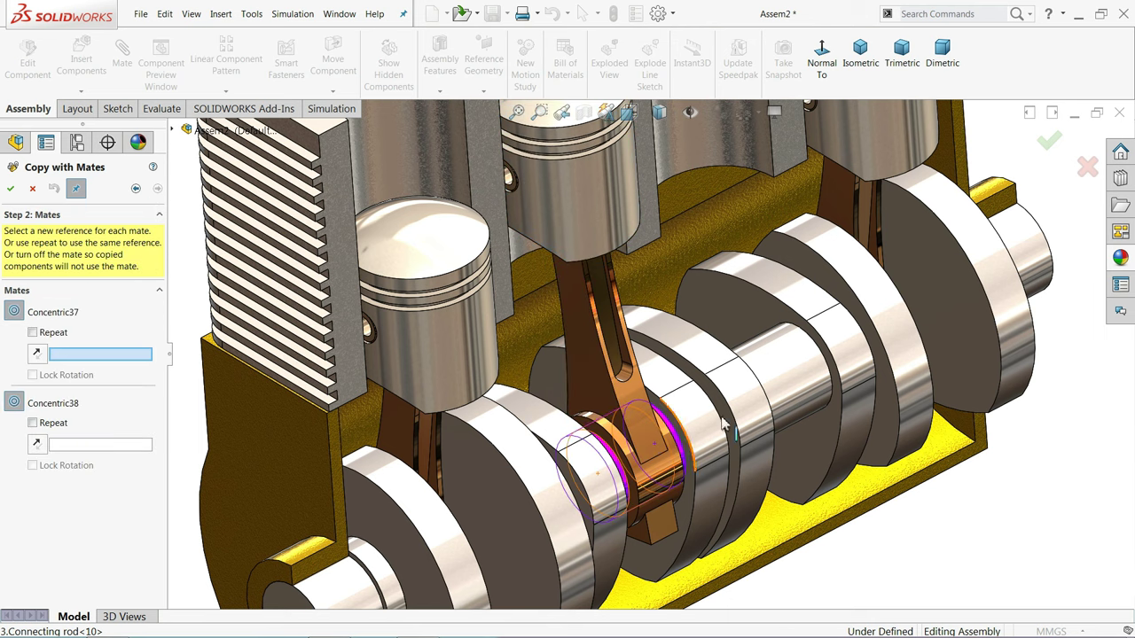
left_click(798, 390)
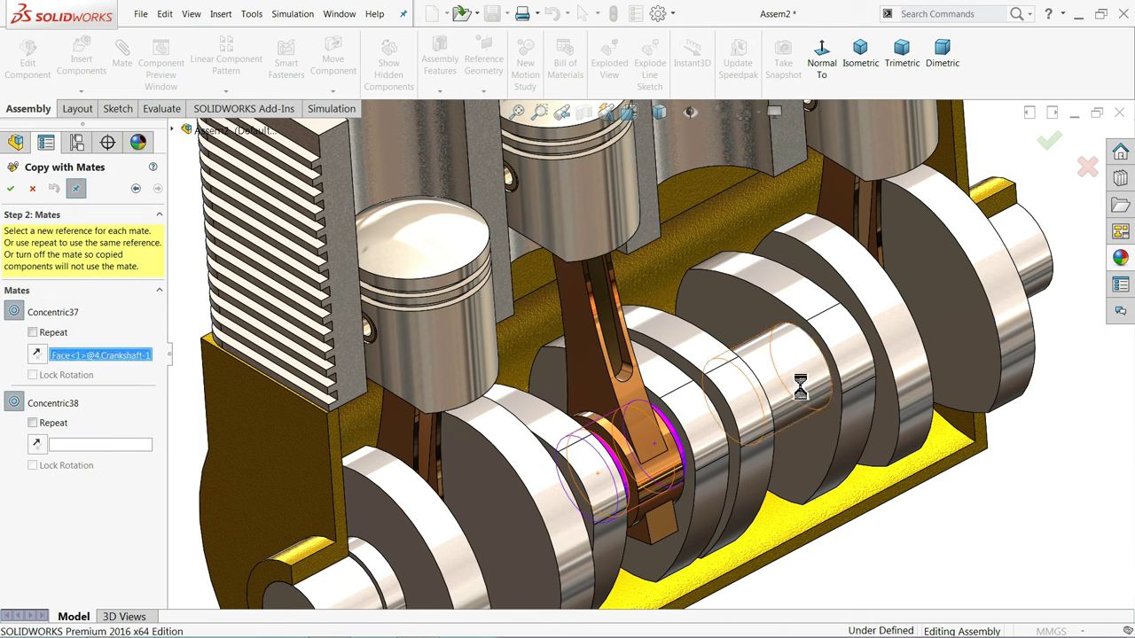
scroll(798, 382, "up", 5)
left_click(701, 238)
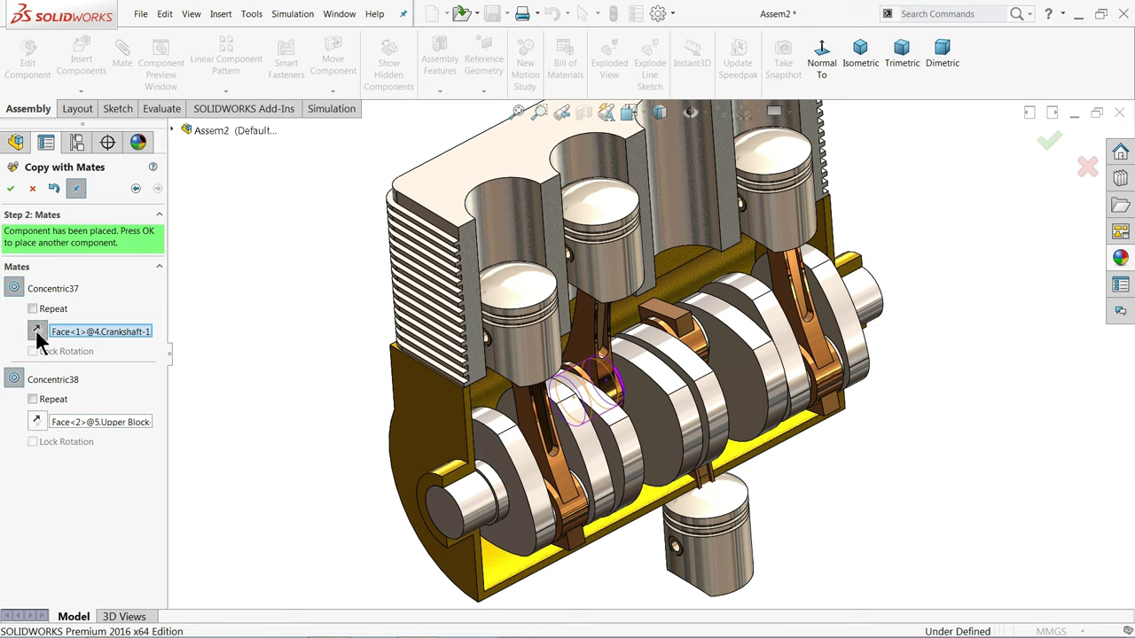
- Flip the copied set's concentric alignments until the piston stands upright in the third bore, place it and end Copy with Mates
left_click(35, 423)
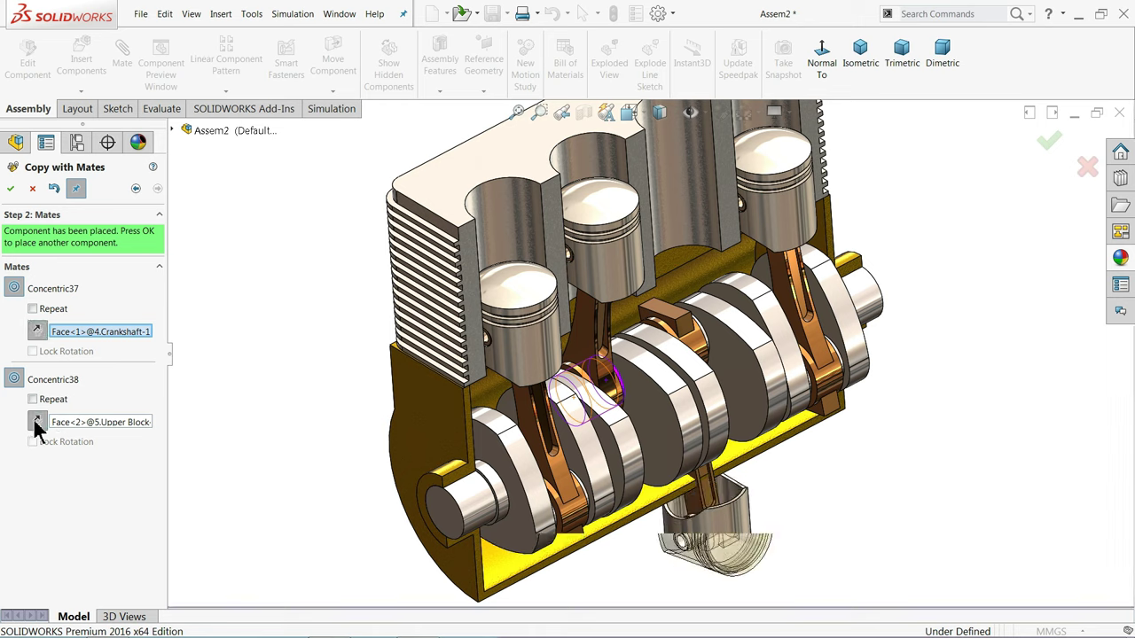
left_click(36, 331)
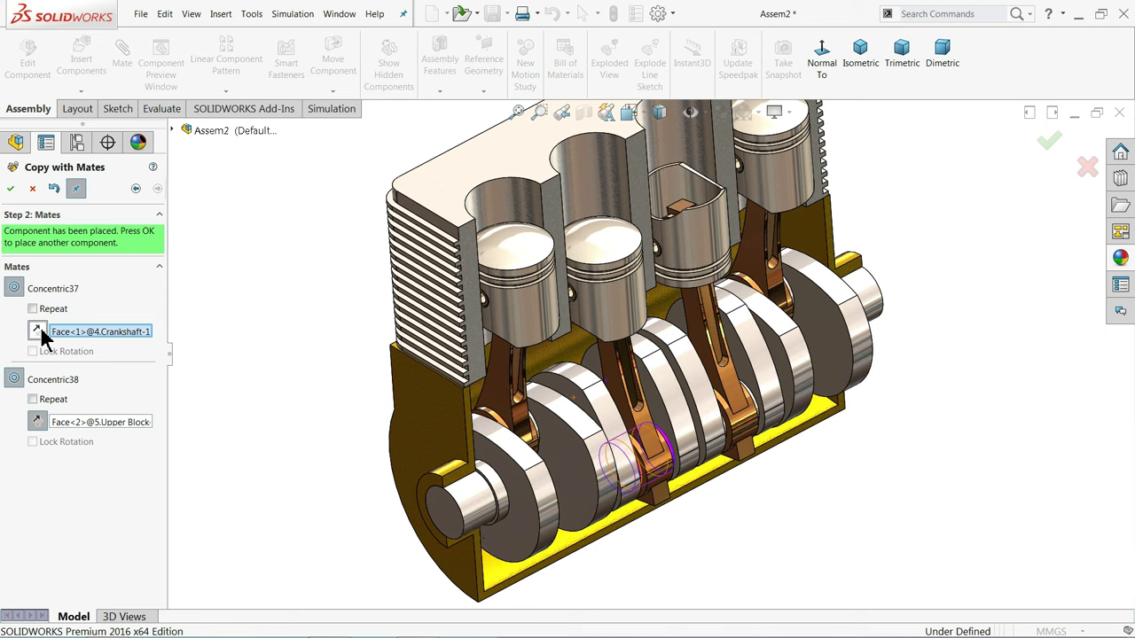
left_click(36, 423)
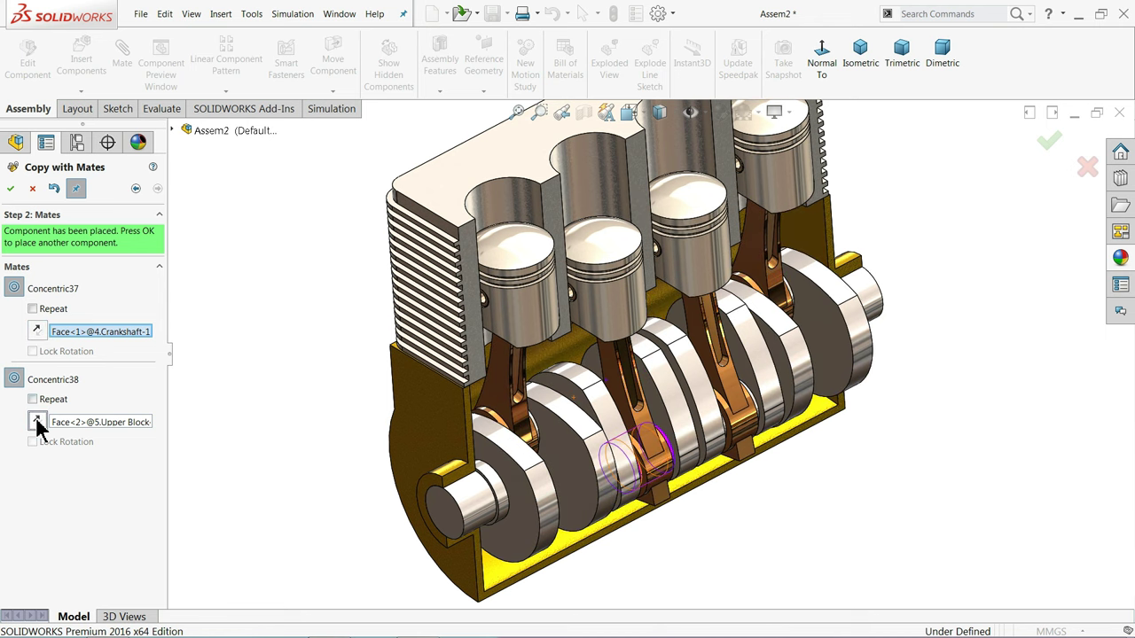
middle_click_drag(349, 450, 319, 398)
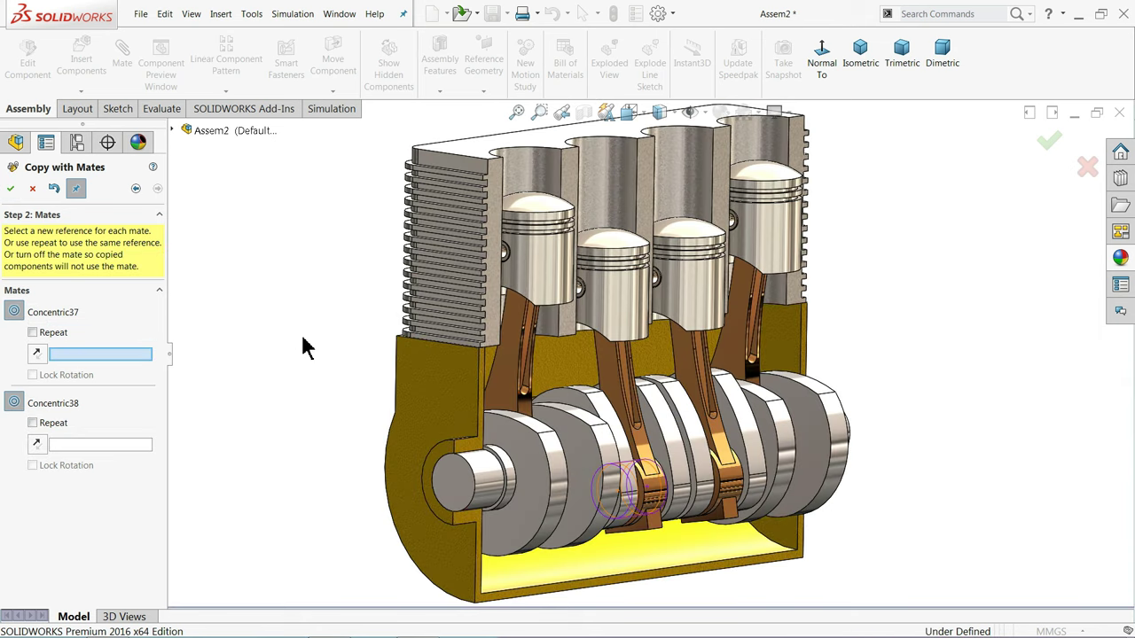
left_click(31, 189)
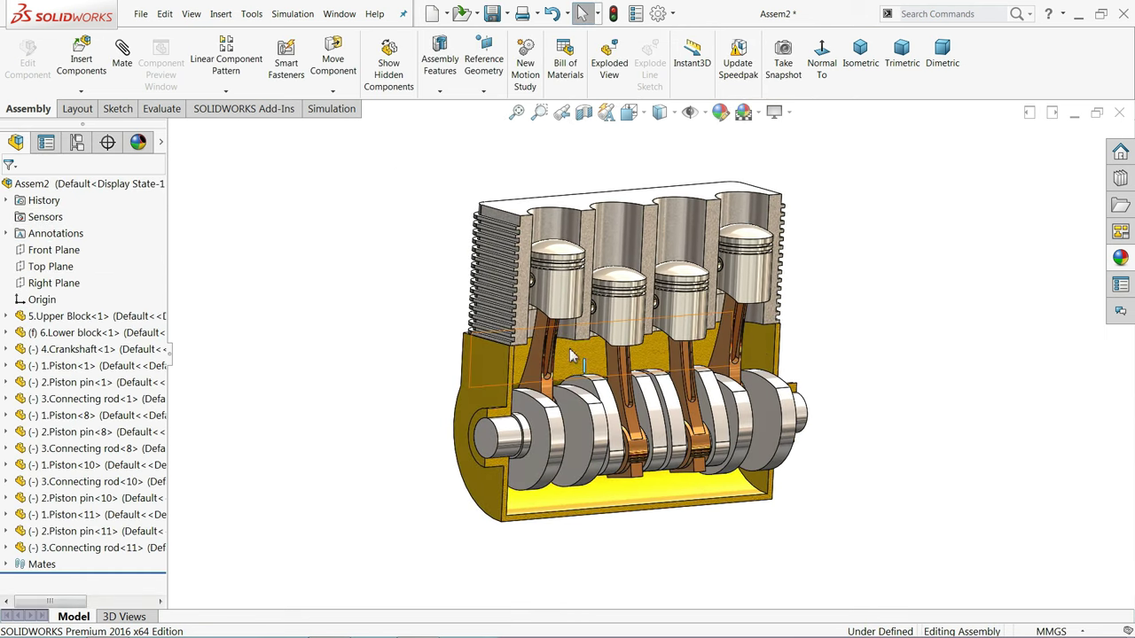
- Rotate the crankshaft by its front end to test the motion of all four pistons
key("f")
left_click_drag(441, 464, 444, 506)
key("Escape")
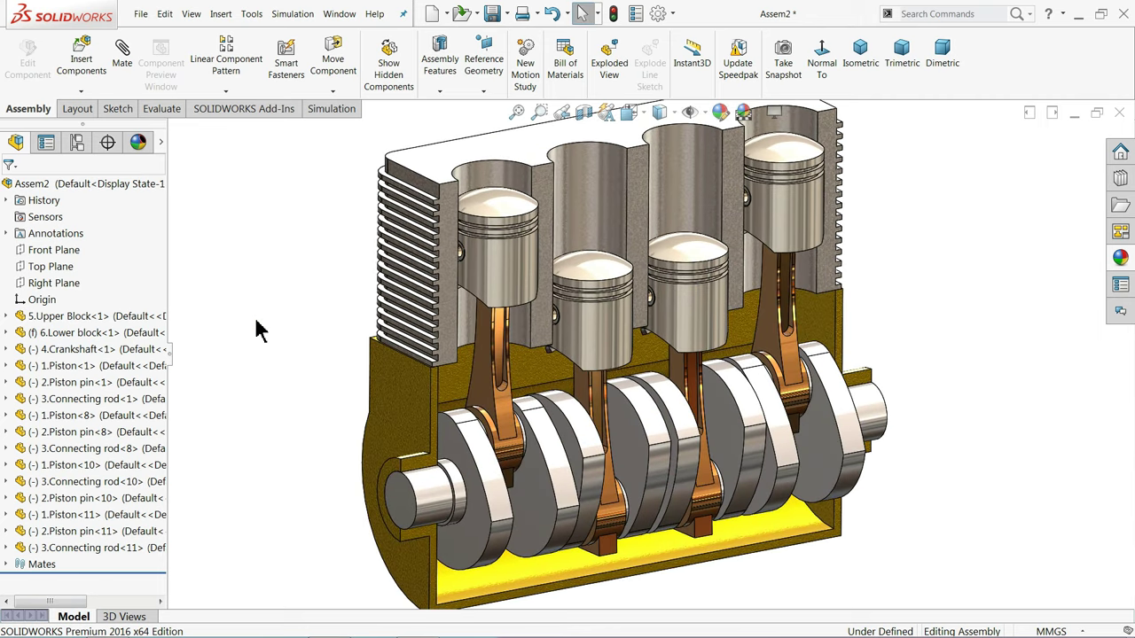
- Turn the perspective display on to preview the engine and switch it back off
left_click(787, 112)
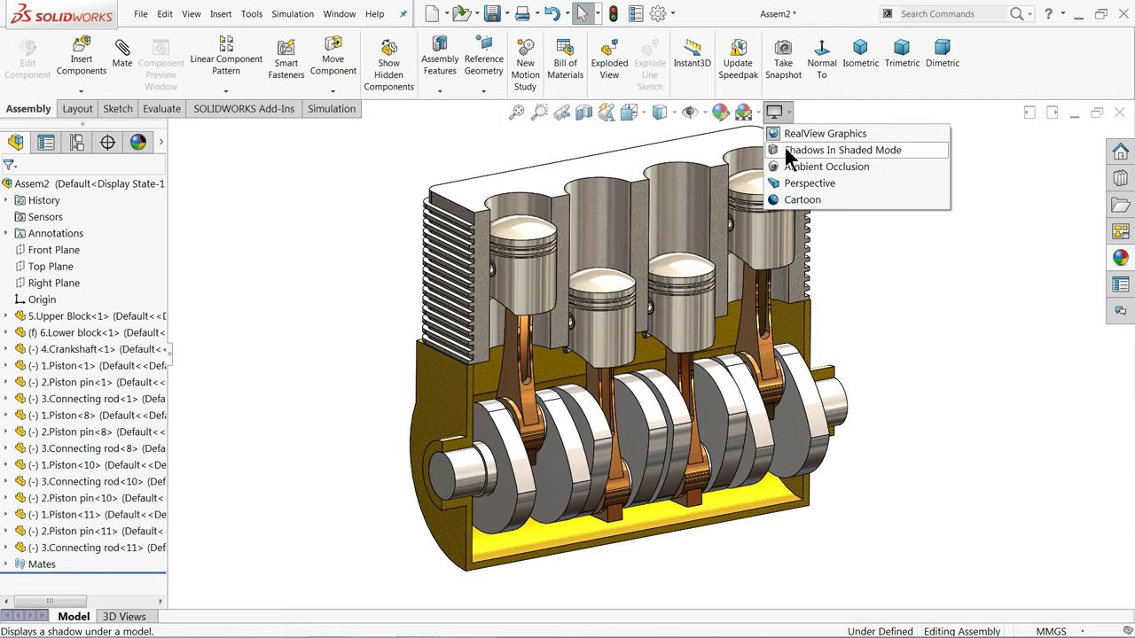
left_click(786, 184)
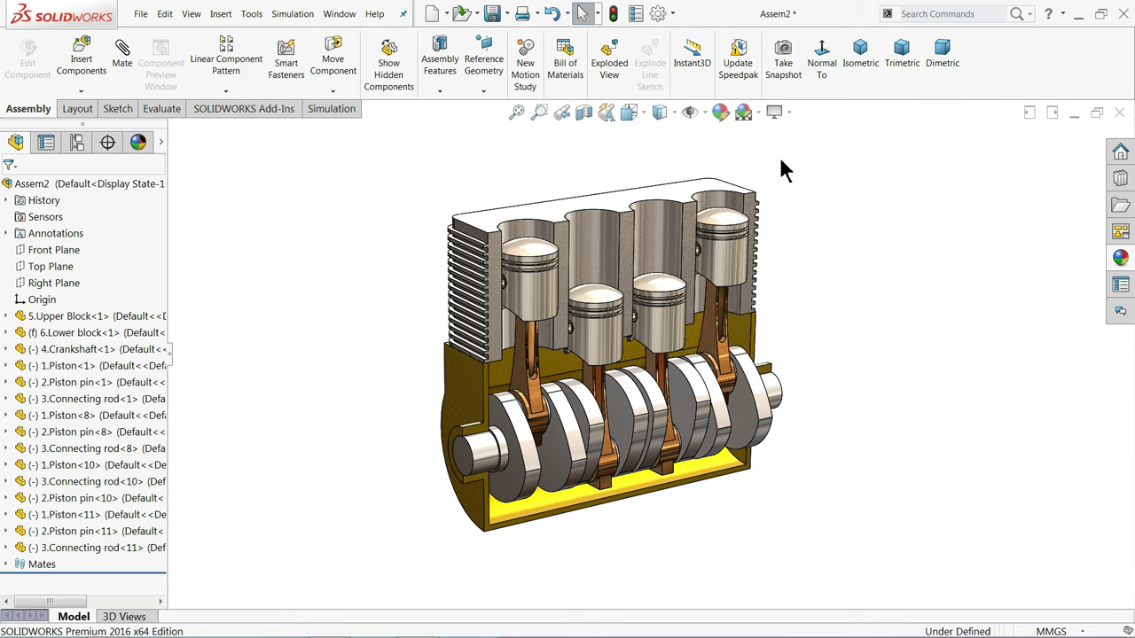
left_click(788, 114)
left_click(778, 183)
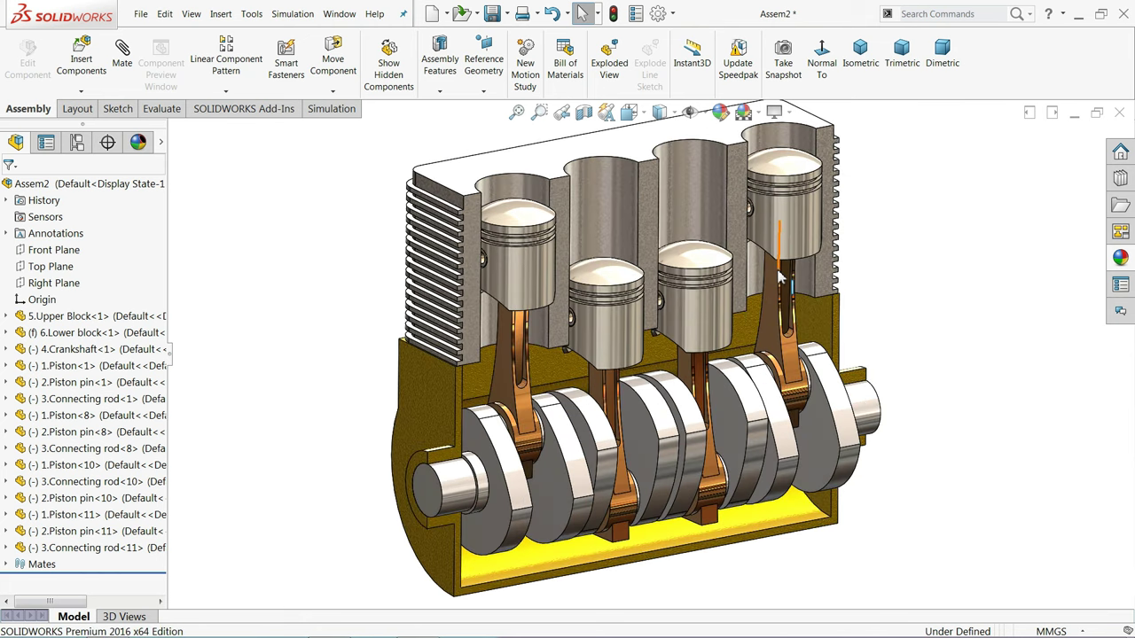
- Examine the assembled engine in the isometric, trimetric and dimetric orientations and from a freely rotated angle
right_click(904, 250)
left_click(918, 321)
left_click_drag(916, 311, 844, 329)
right_click(804, 289)
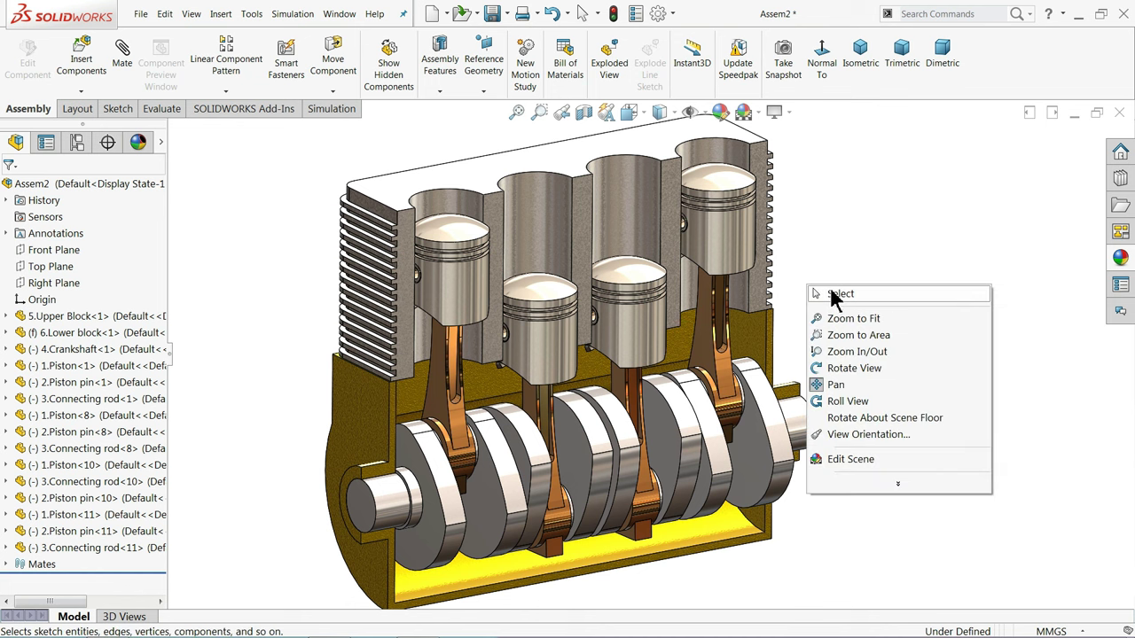
left_click(831, 293)
middle_click_drag(815, 294, 826, 317)
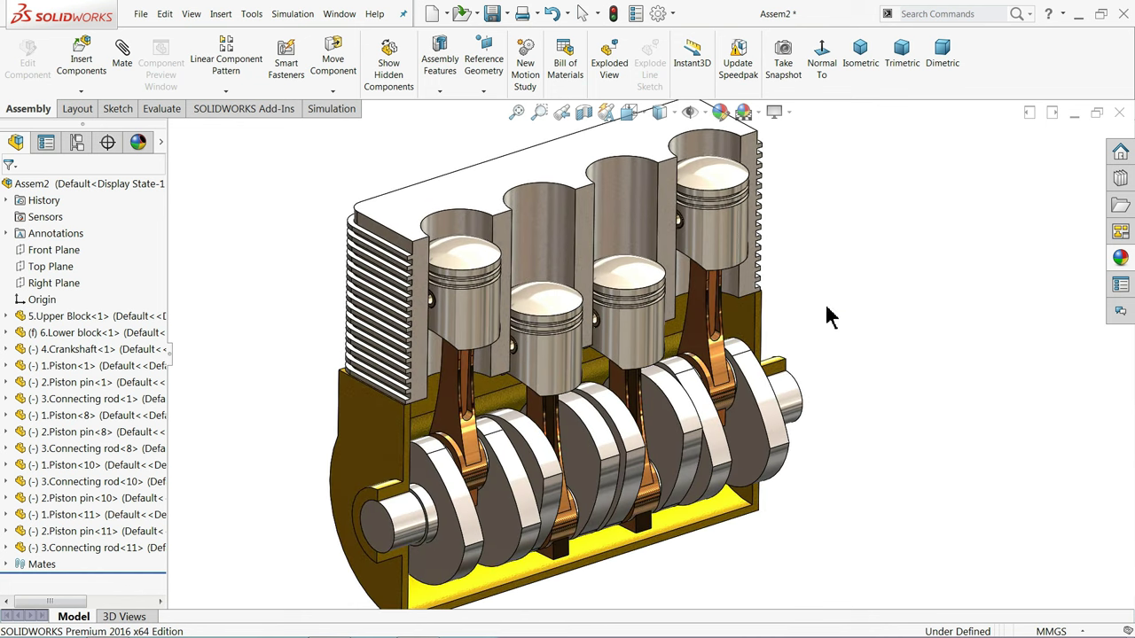
left_click(864, 57)
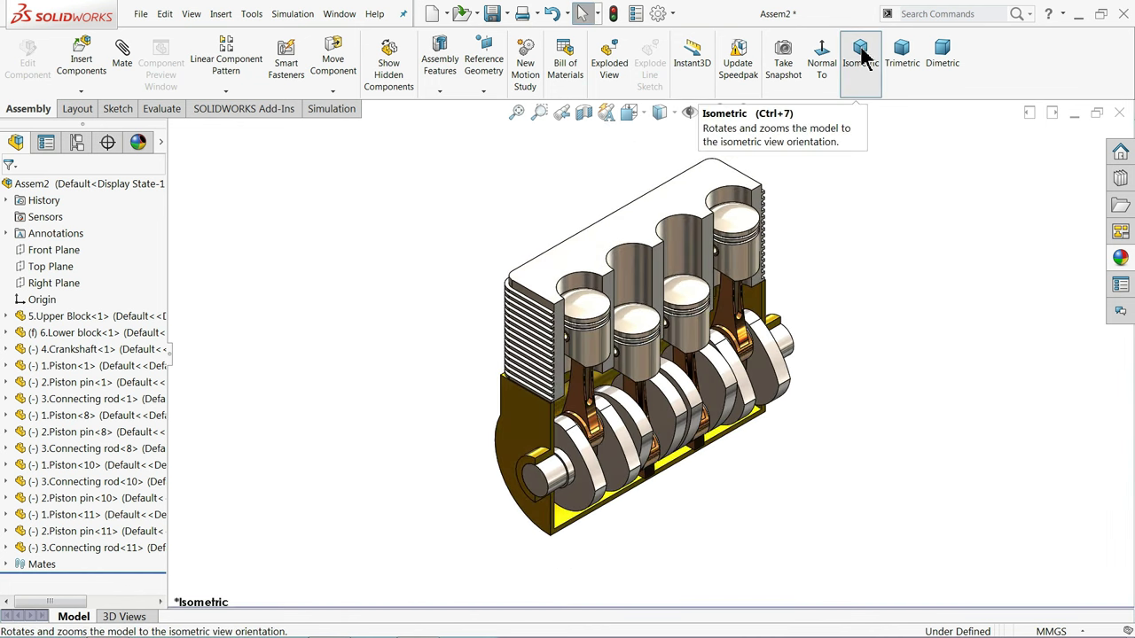
left_click(907, 71)
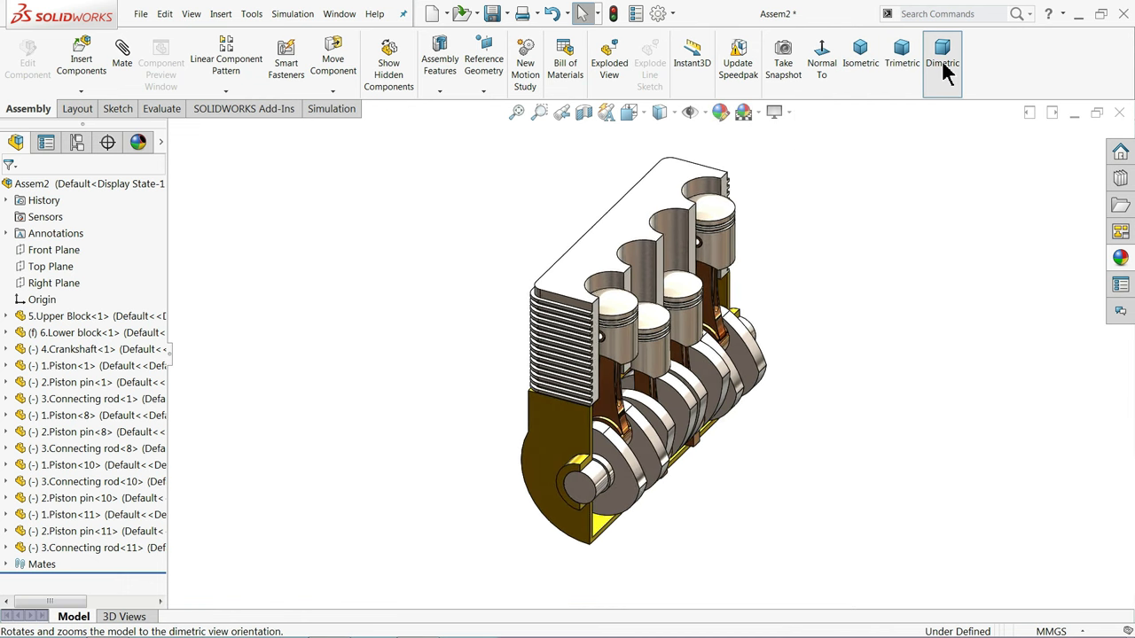
left_click(943, 69)
left_click(857, 63)
middle_click_drag(806, 317, 851, 293)
key("f")
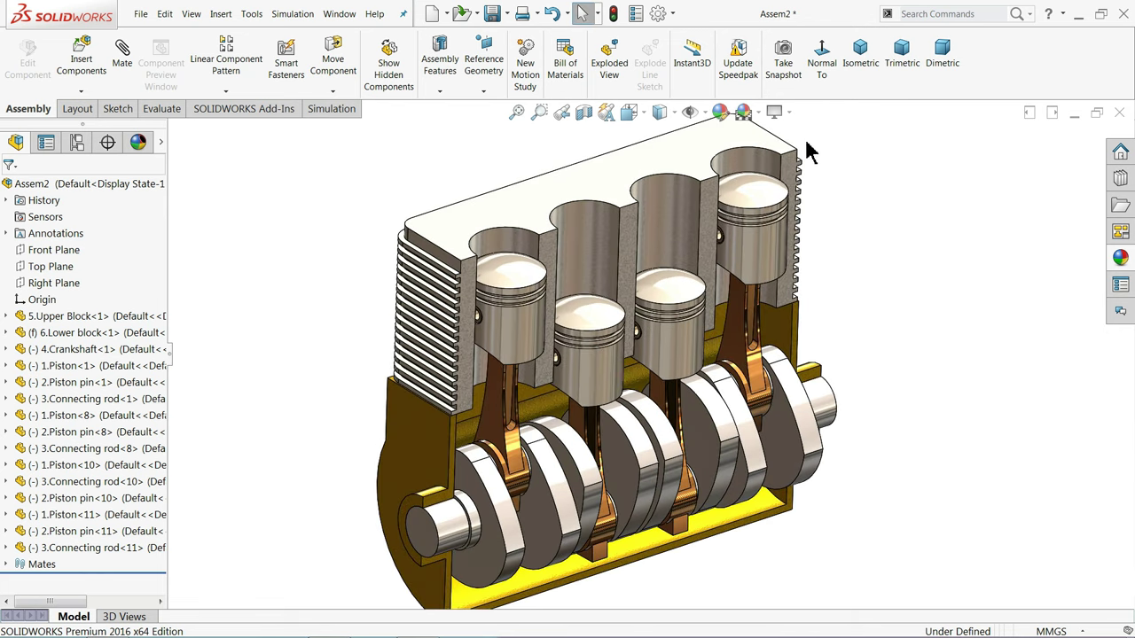
- Compare the rotated engine with and without perspective, leaving the perspective display off
left_click(789, 113)
left_click(802, 182)
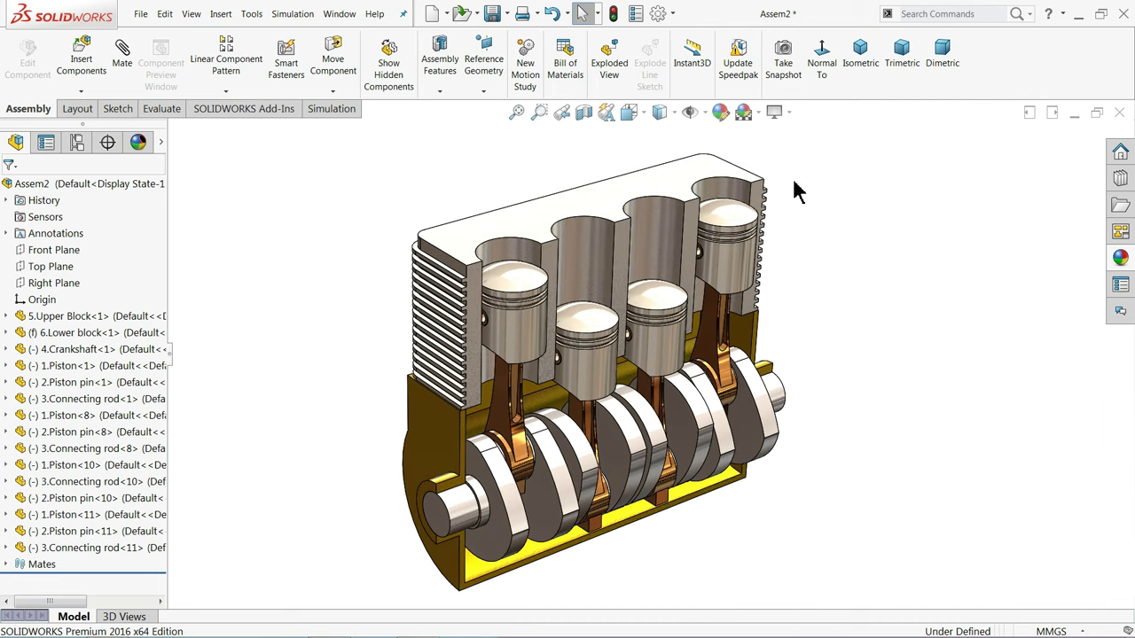
left_click(789, 112)
left_click(798, 184)
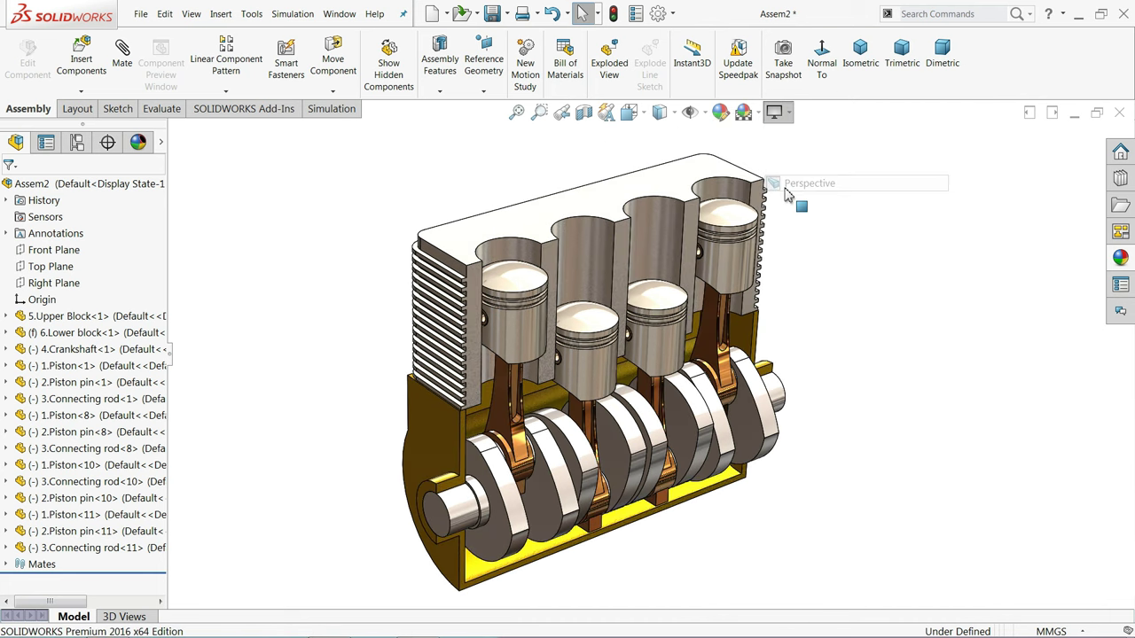
- Zoom and pan to frame the whole sectioned engine from block top to crankcase base
scroll(830, 350, "up", 1)
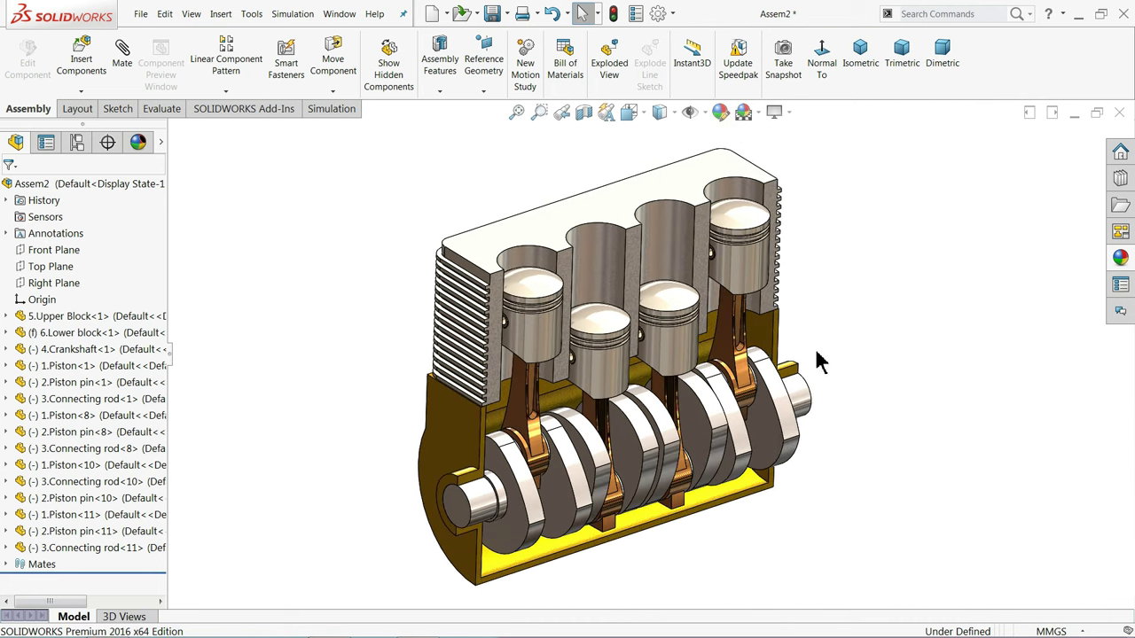
scroll(814, 337, "down", 2)
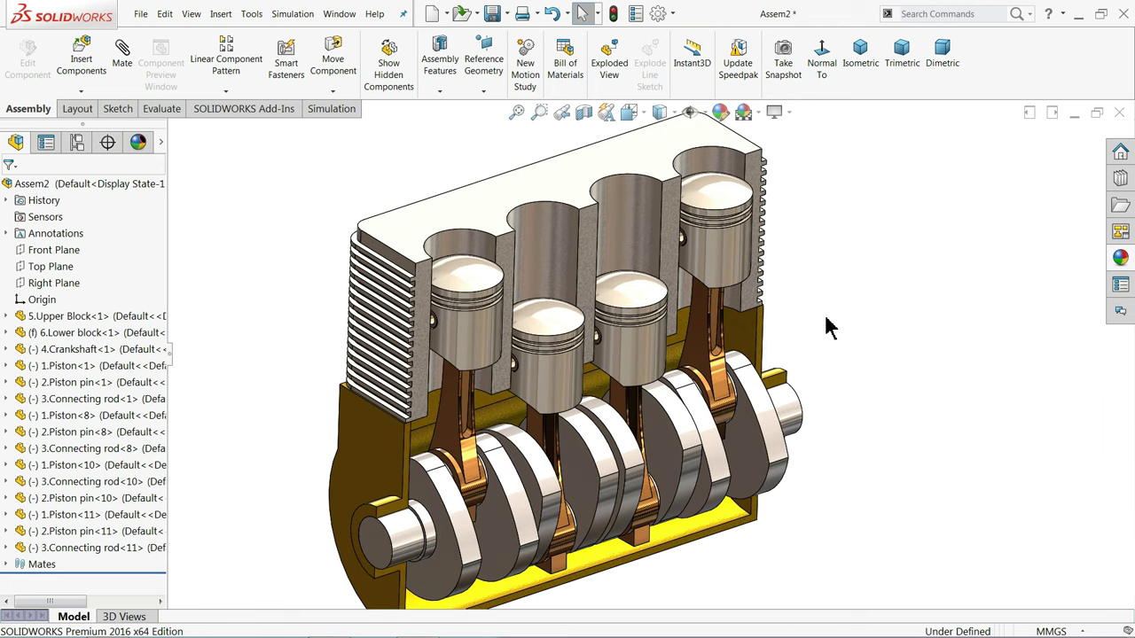
right_click(827, 297)
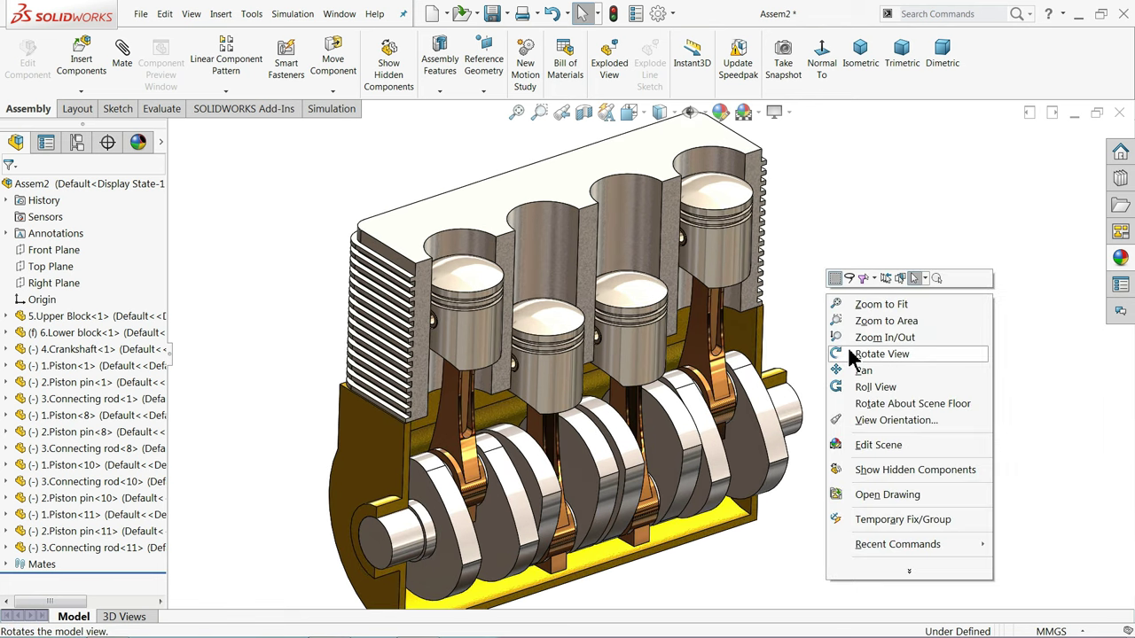
left_click(856, 336)
left_click_drag(851, 334, 843, 340)
right_click(844, 339)
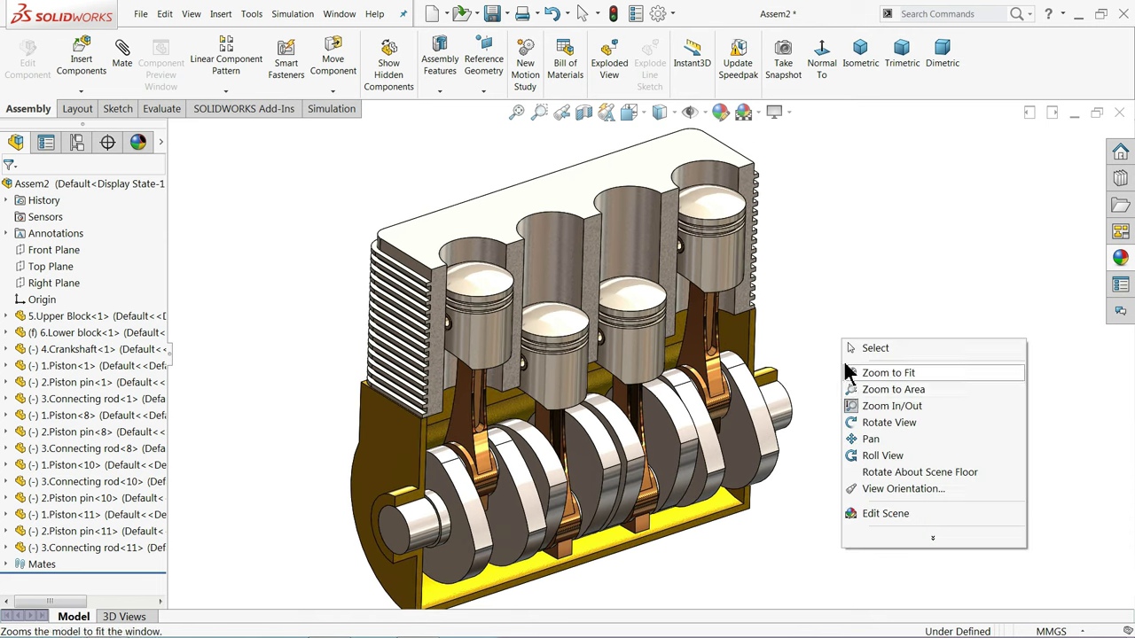
left_click(858, 438)
left_click_drag(857, 408, 838, 393)
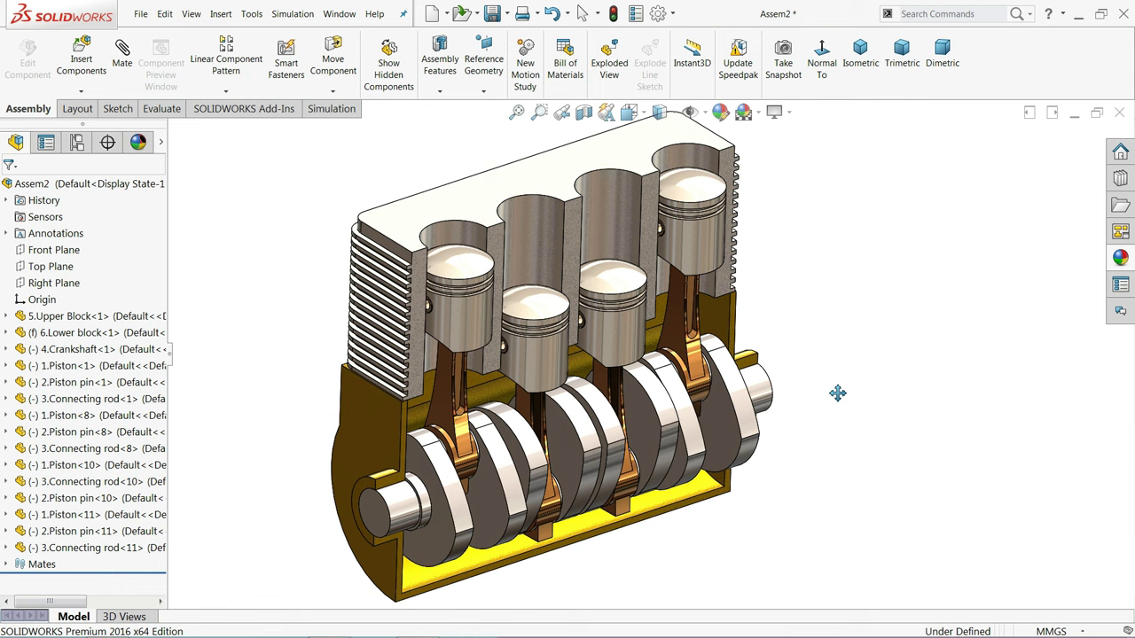
- Hide the View (Heads-Up) toolbar above the engine model
right_click(1009, 76)
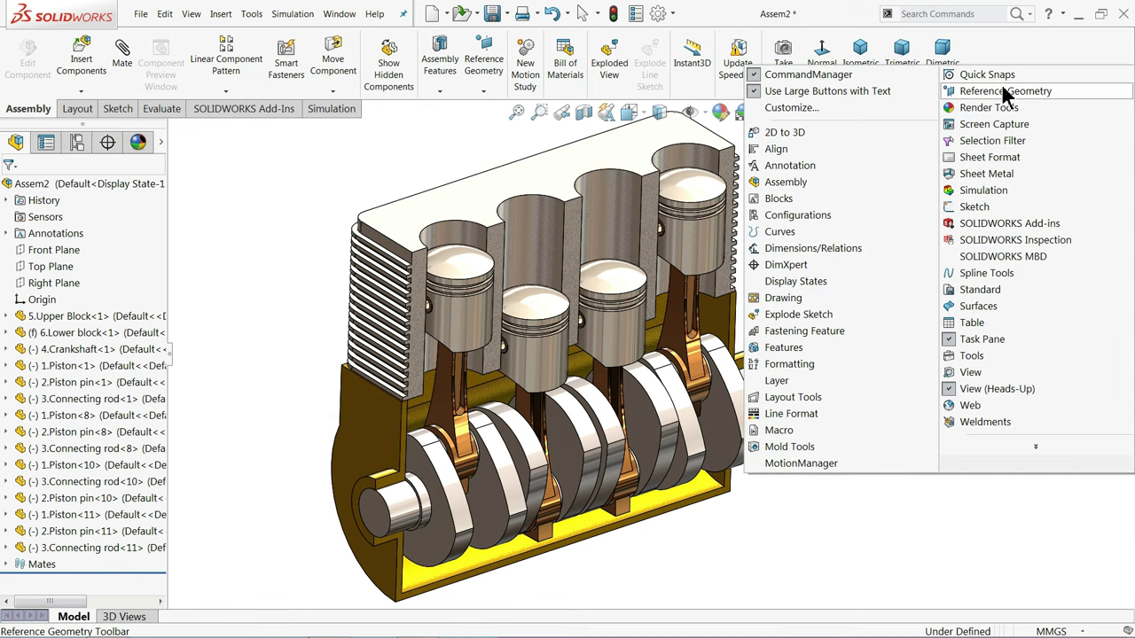
left_click(954, 395)
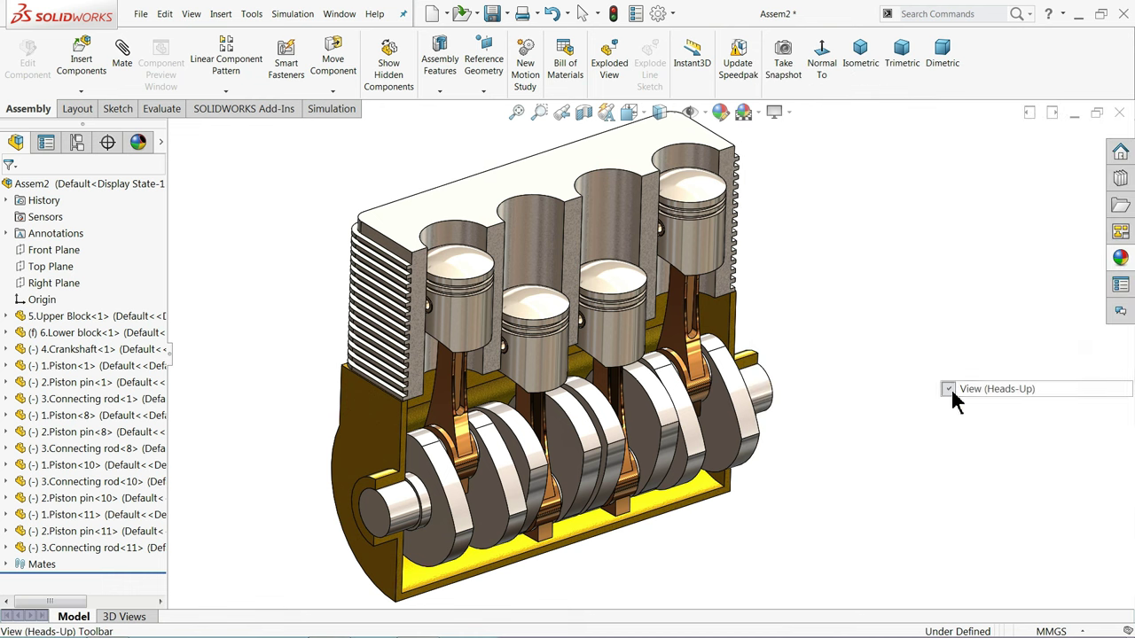
right_click(882, 278)
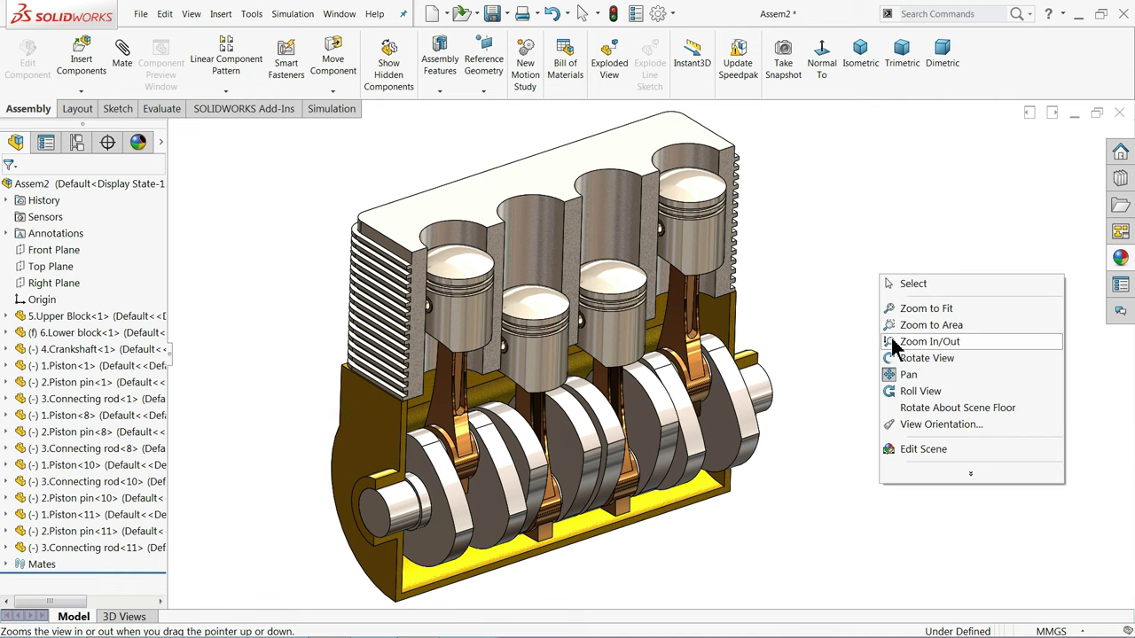
left_click(927, 342)
left_click_drag(891, 346, 903, 342)
right_click(891, 343)
left_click(900, 352)
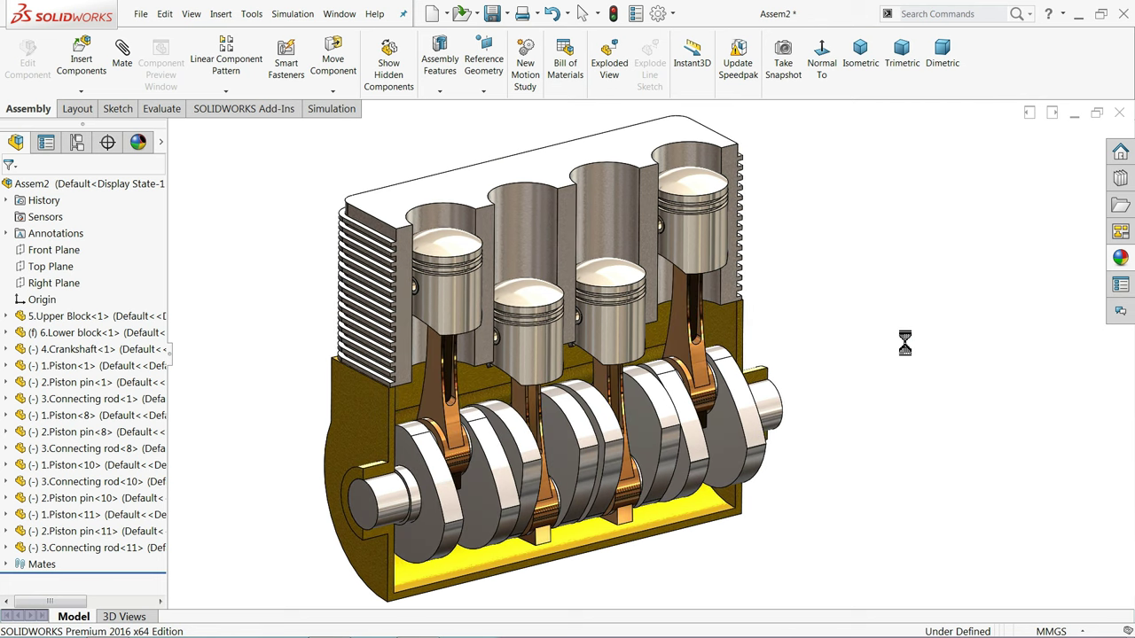
- Rebuild the assembly and save it in the Engine folder as "final assembly"
left_click(492, 14)
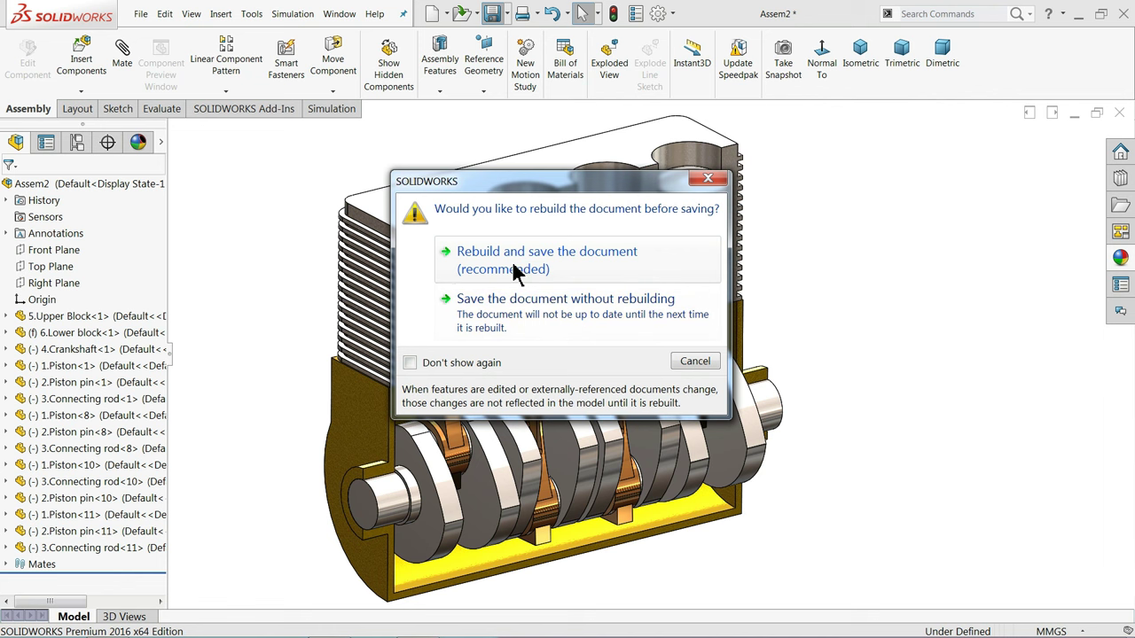
left_click(516, 272)
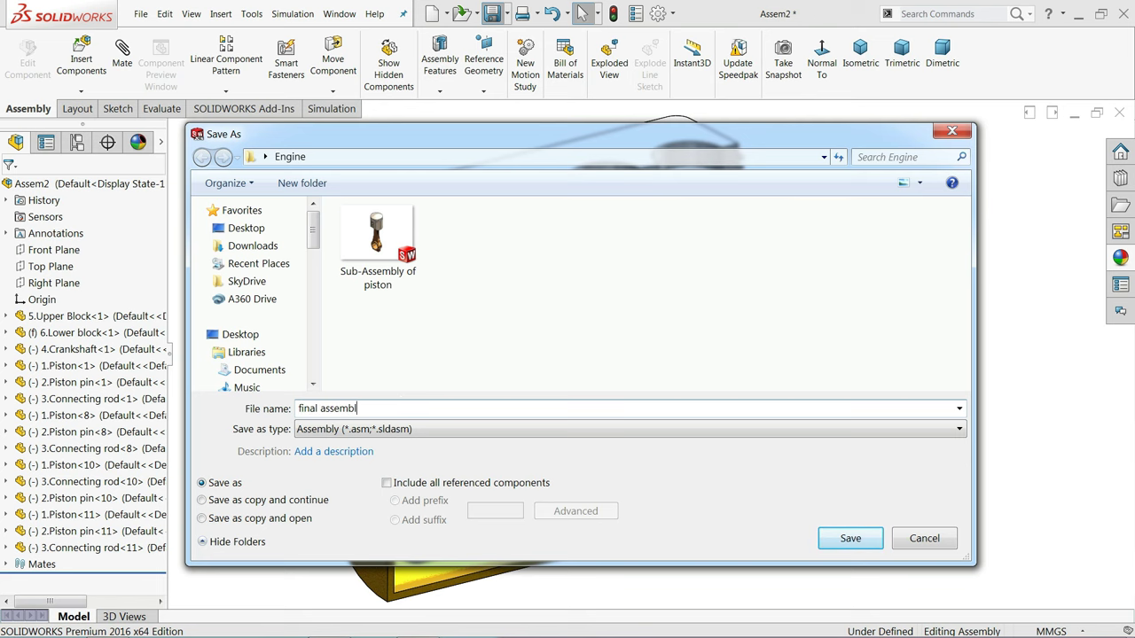
key("Return")
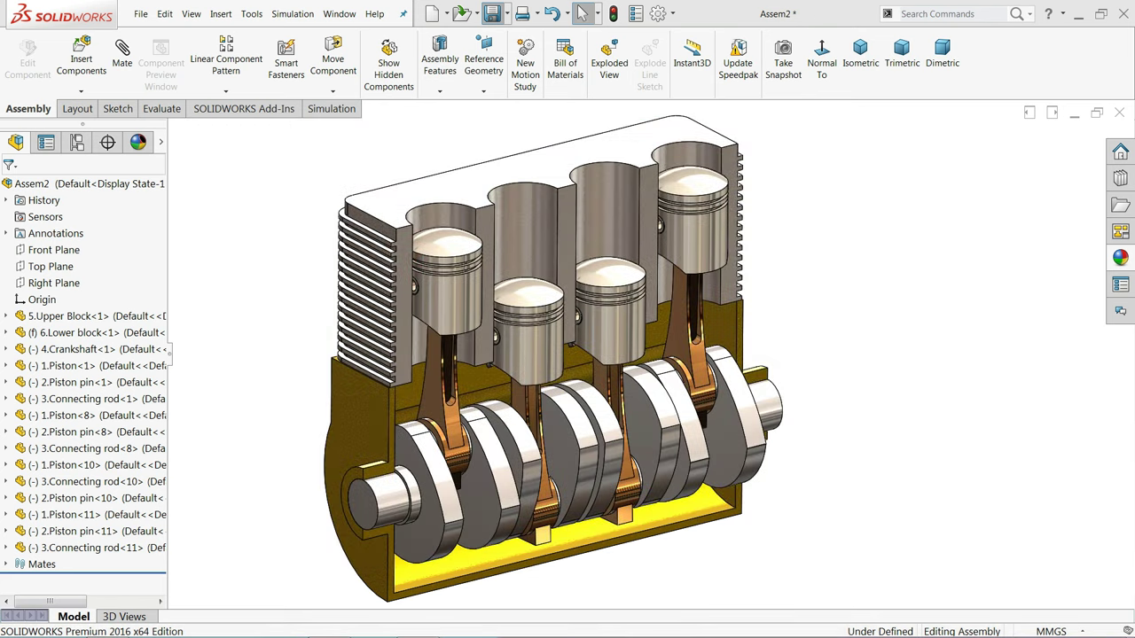
- Enable the MotionManager and open Motion Study 1 with its timeline expanded
right_click(991, 73)
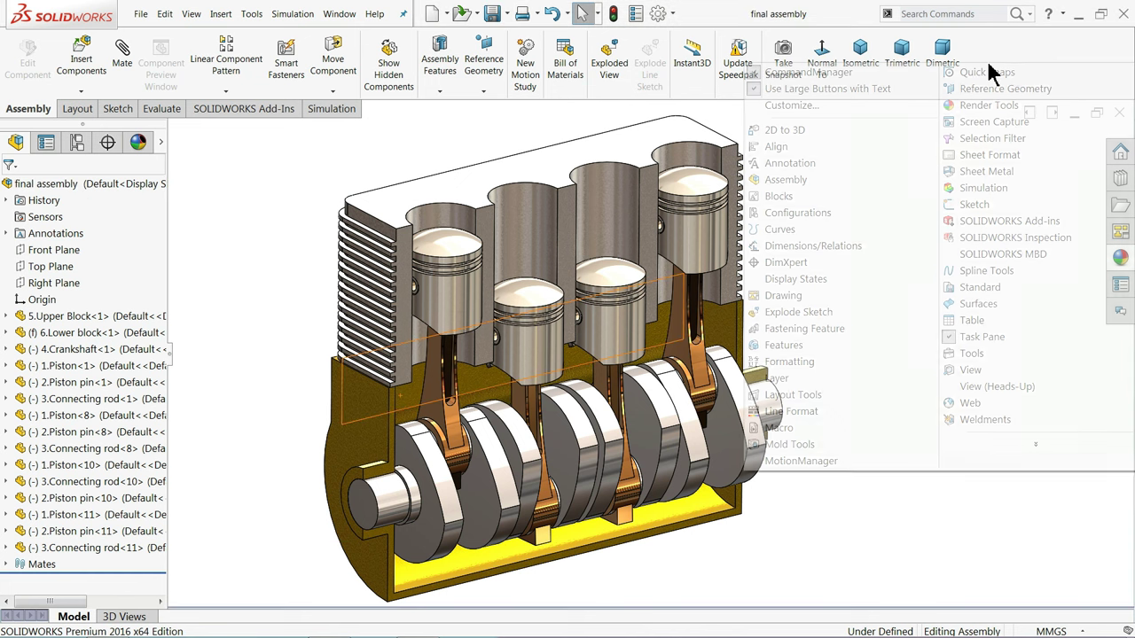
left_click(819, 461)
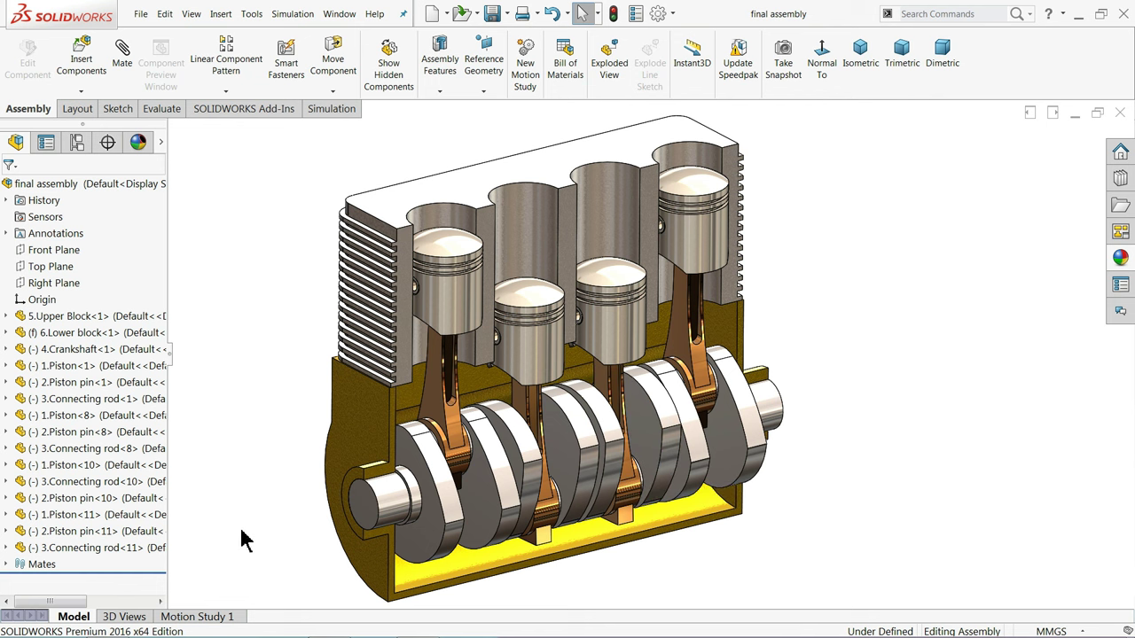
left_click(202, 618)
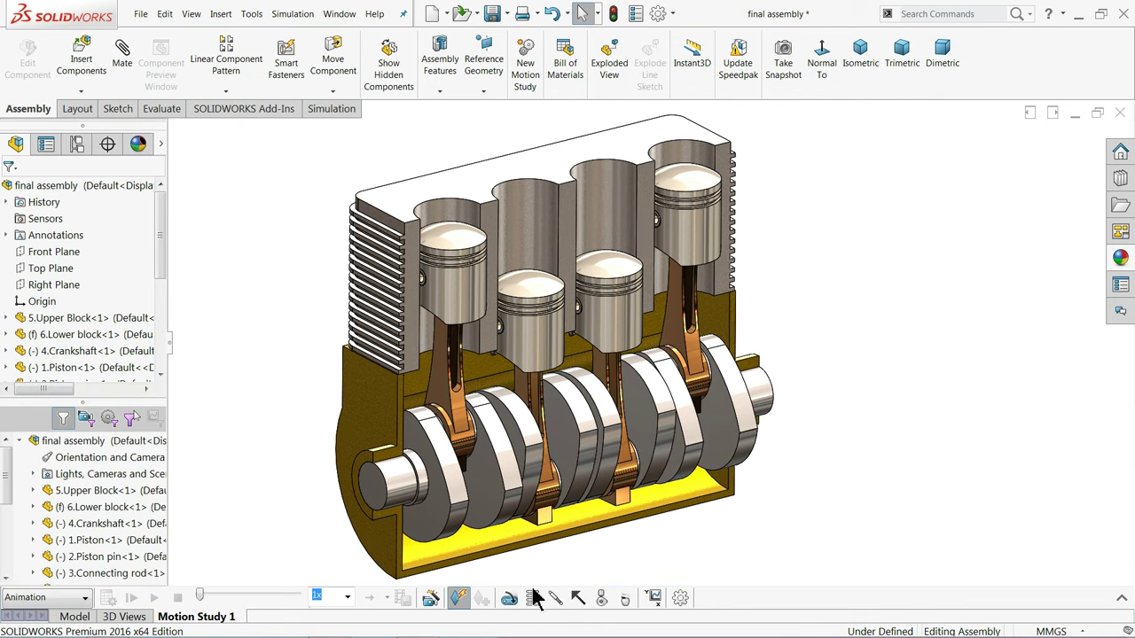
left_click(1121, 599)
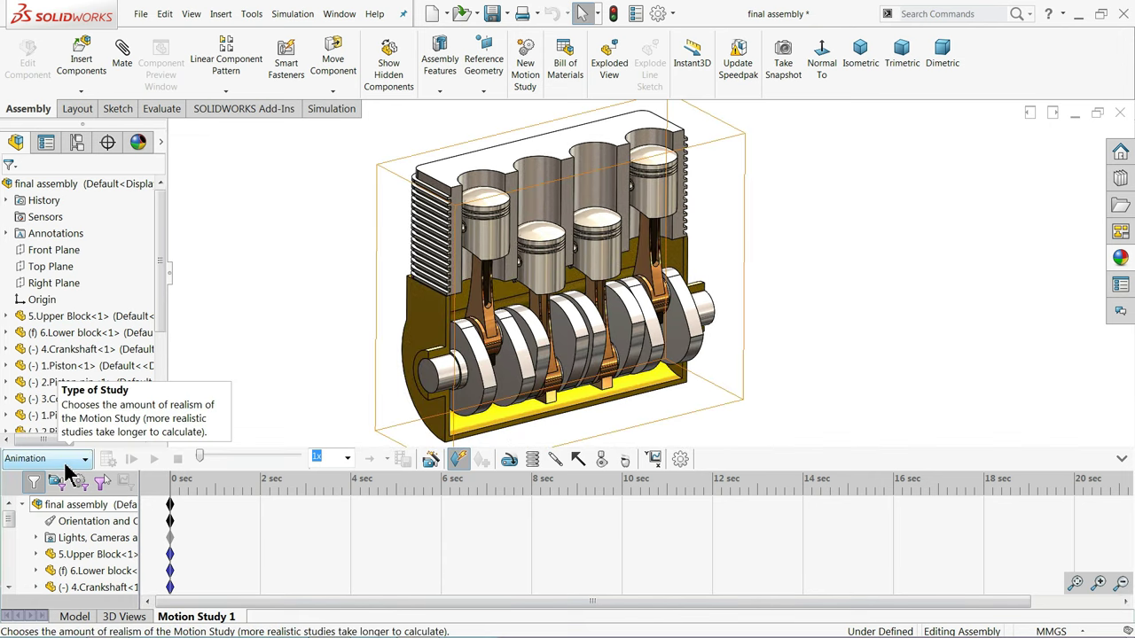
- Extend the final assembly's animation to 10 seconds and confirm the frames-per-second setting in the motion study properties
left_click_drag(174, 507, 185, 511)
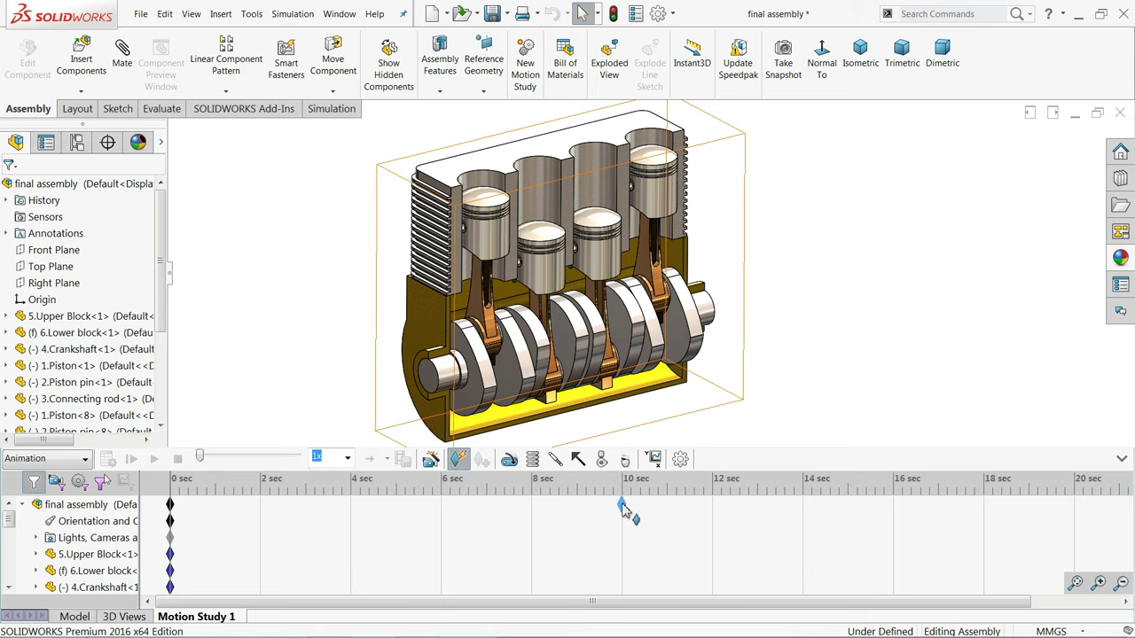
left_click_drag(623, 507, 622, 506)
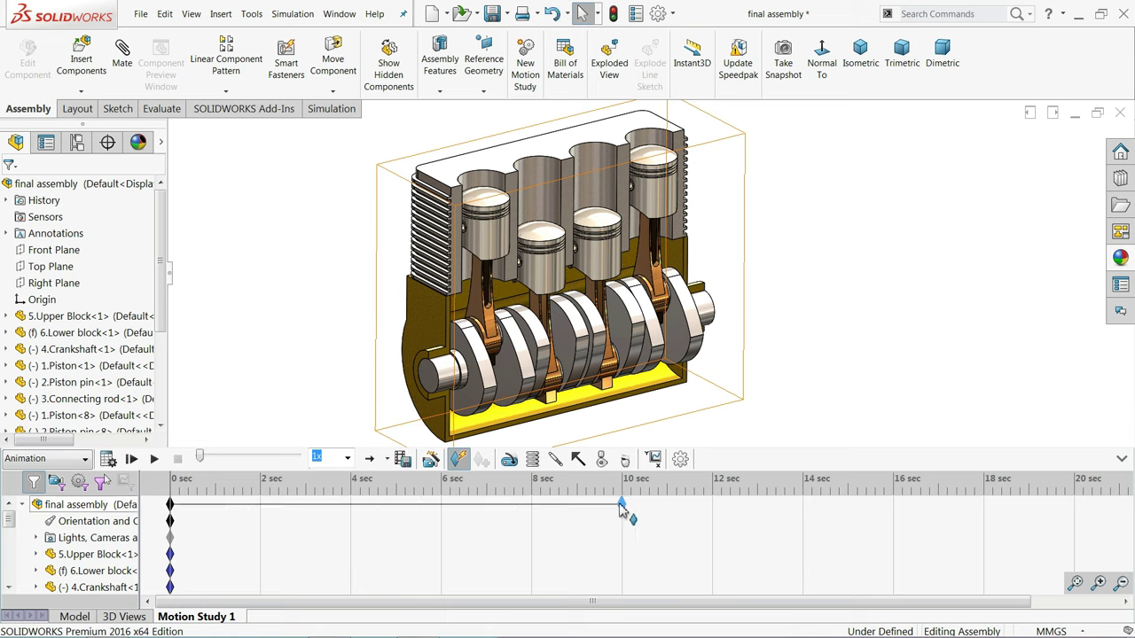
left_click(680, 459)
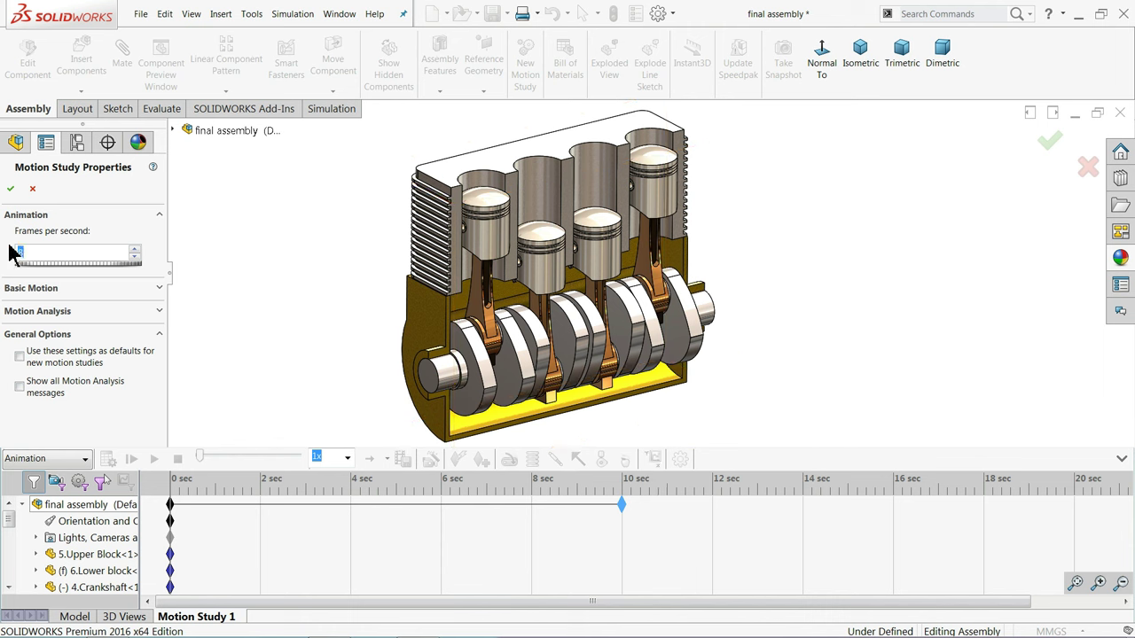
left_click(10, 190)
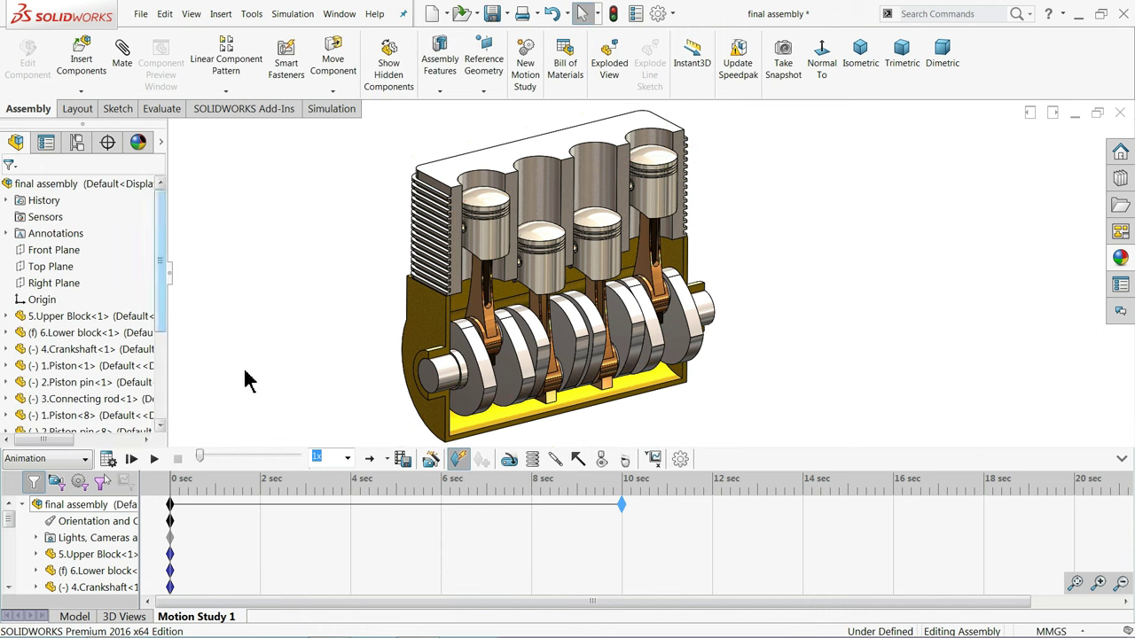
- Add a rotary motor to the crankshaft's cylindrical end face with reversed direction and a constant speed of 20 RPM
left_click(508, 463)
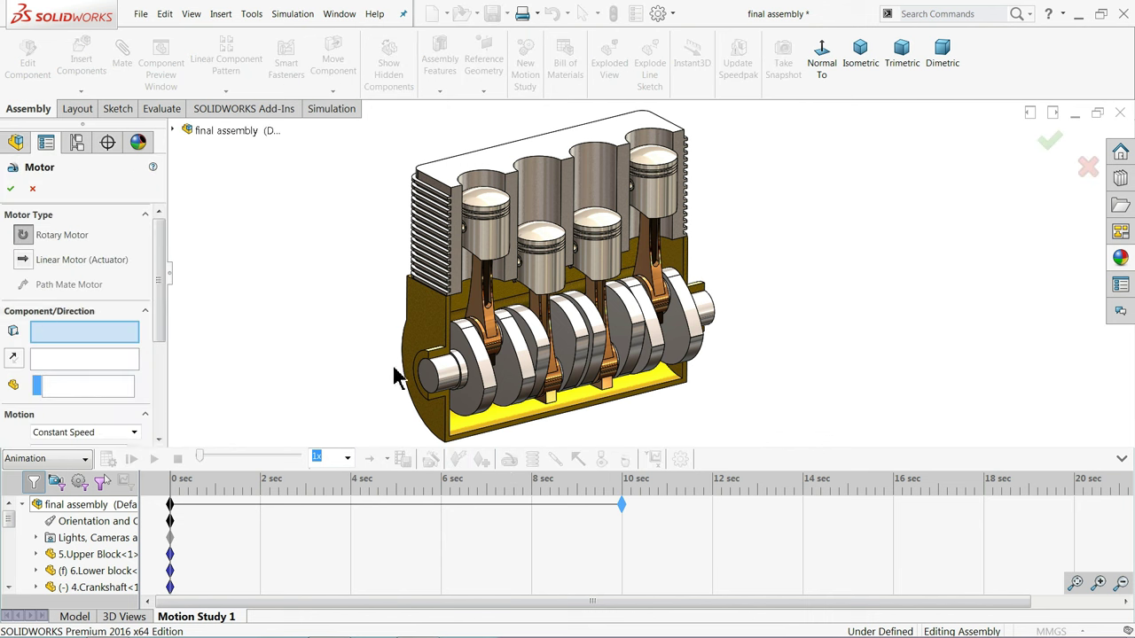
left_click(450, 381)
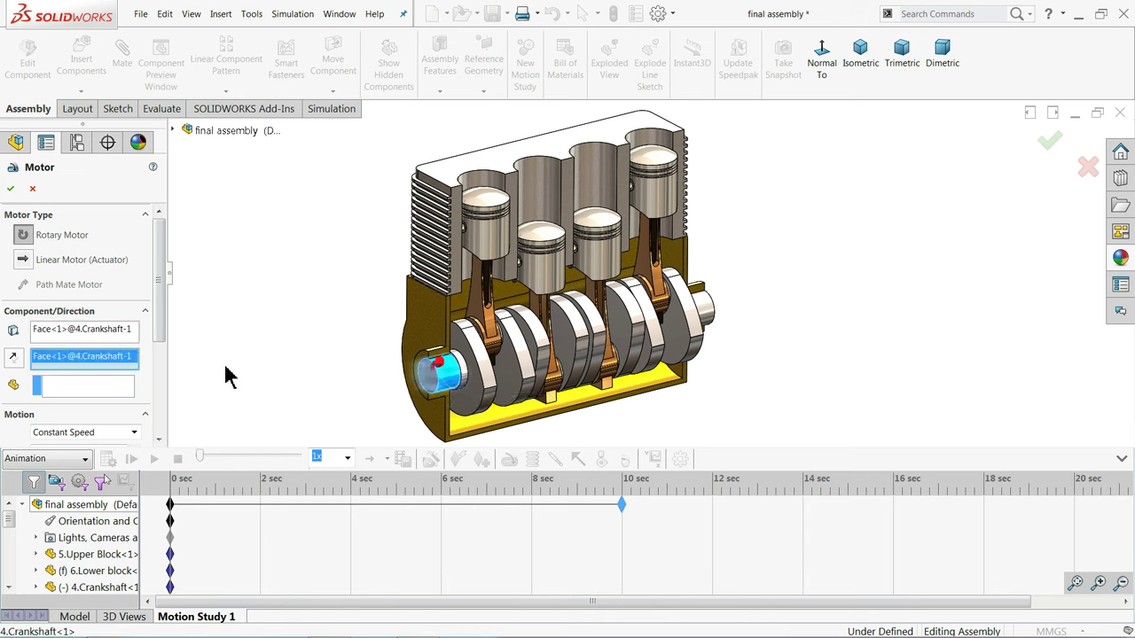
left_click(11, 360)
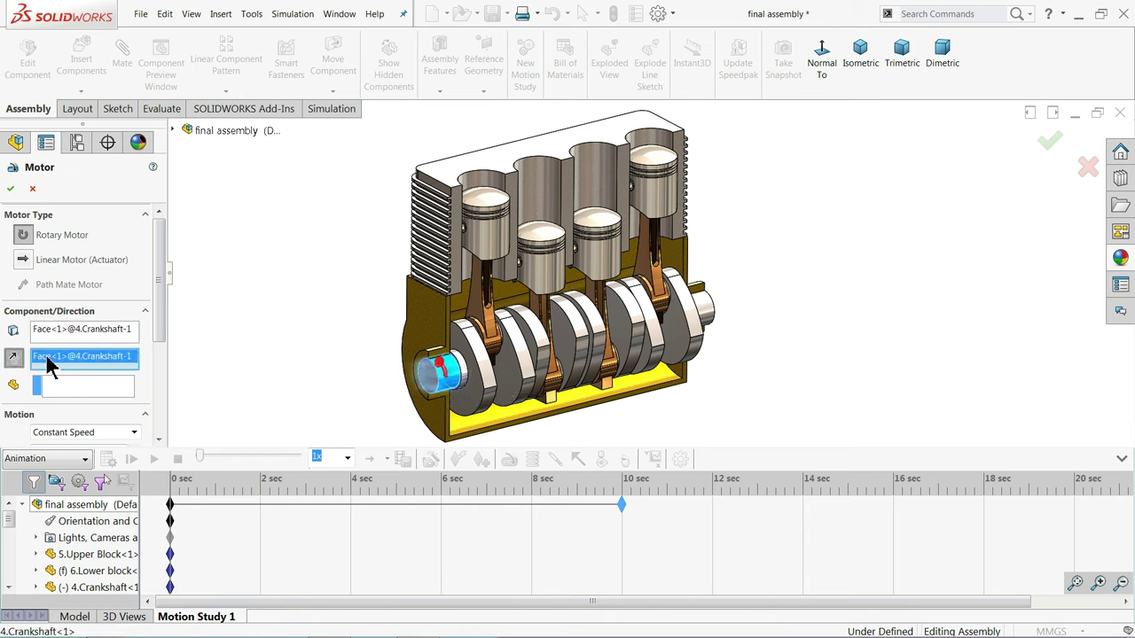
left_click_drag(162, 327, 160, 417)
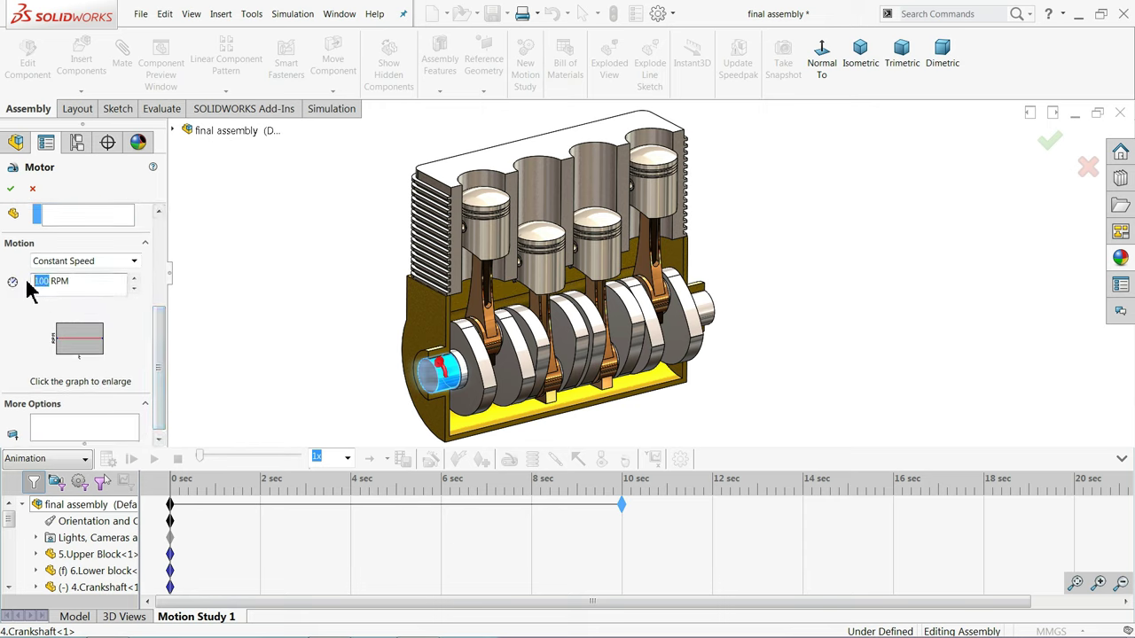
type("2")
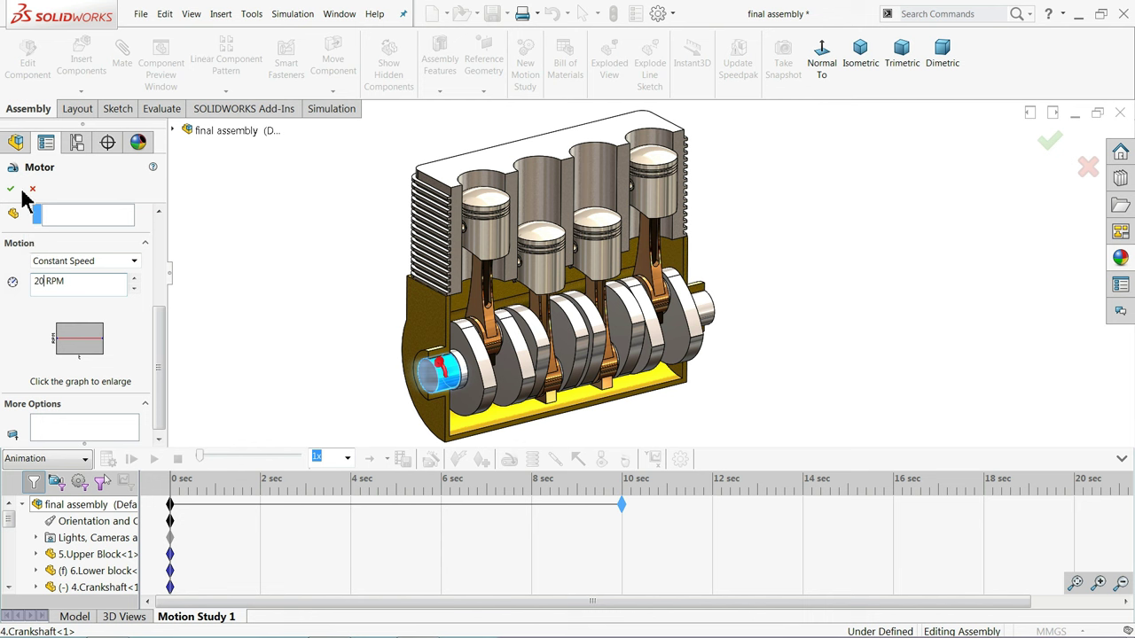
left_click(11, 188)
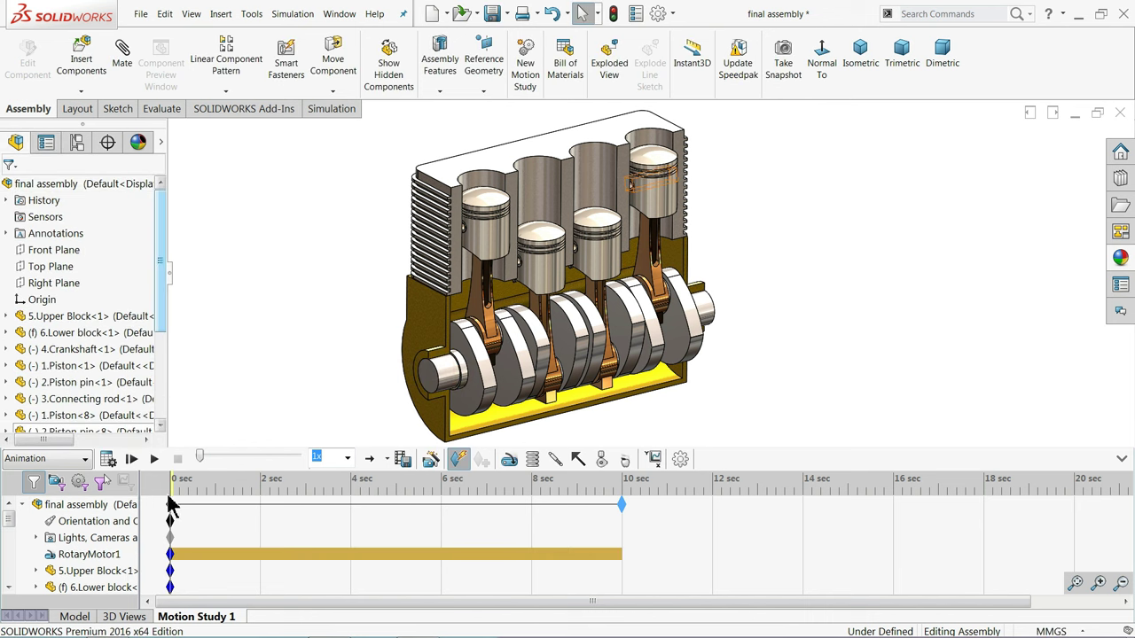
- Calculate the motion study, play the animation, and replay it with the MotionManager timeline collapsed
left_click(109, 460)
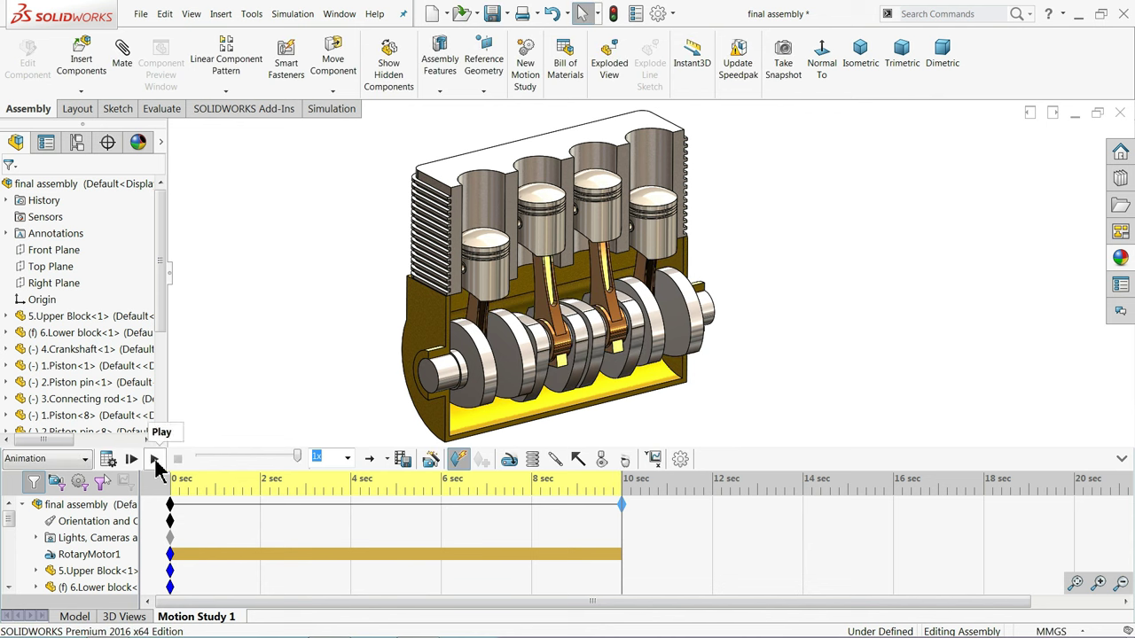
left_click(155, 463)
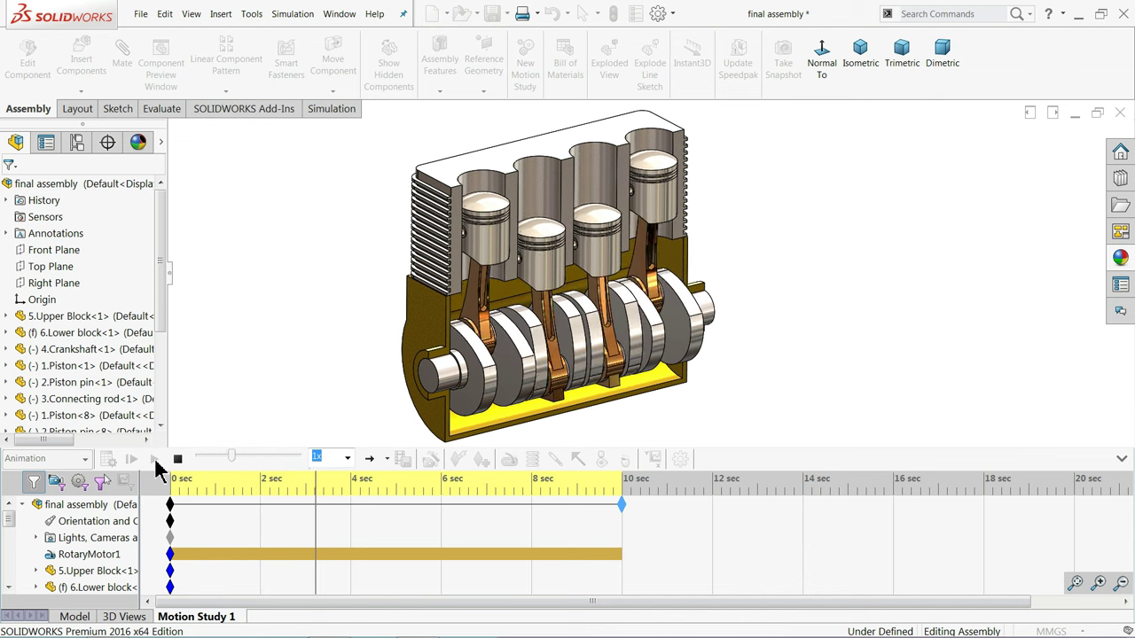
left_click(1121, 459)
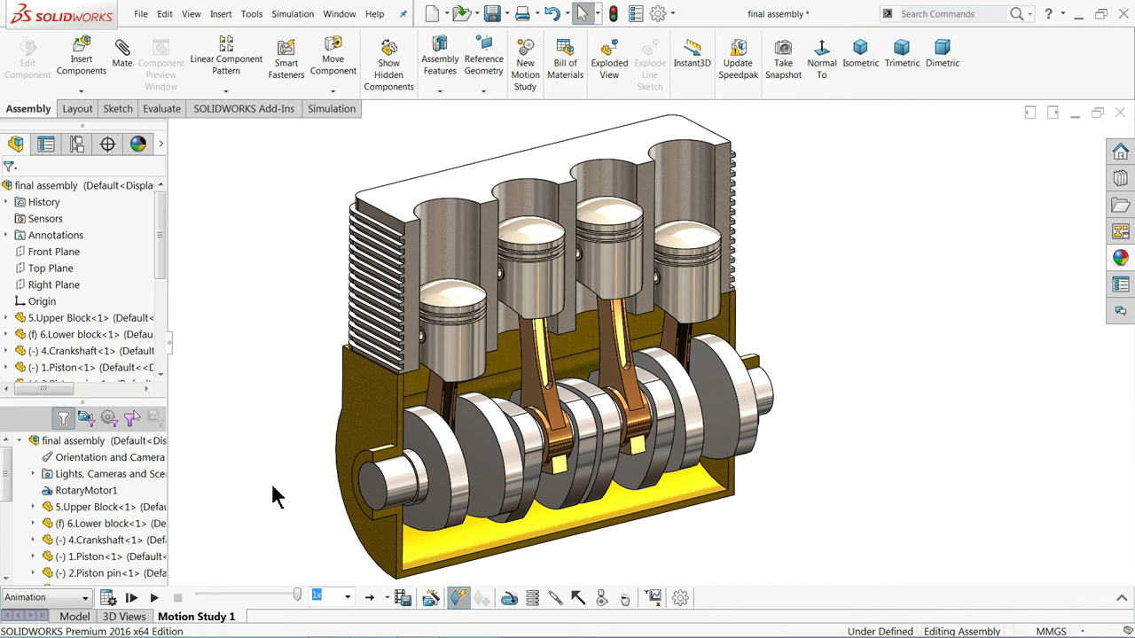
left_click(152, 599)
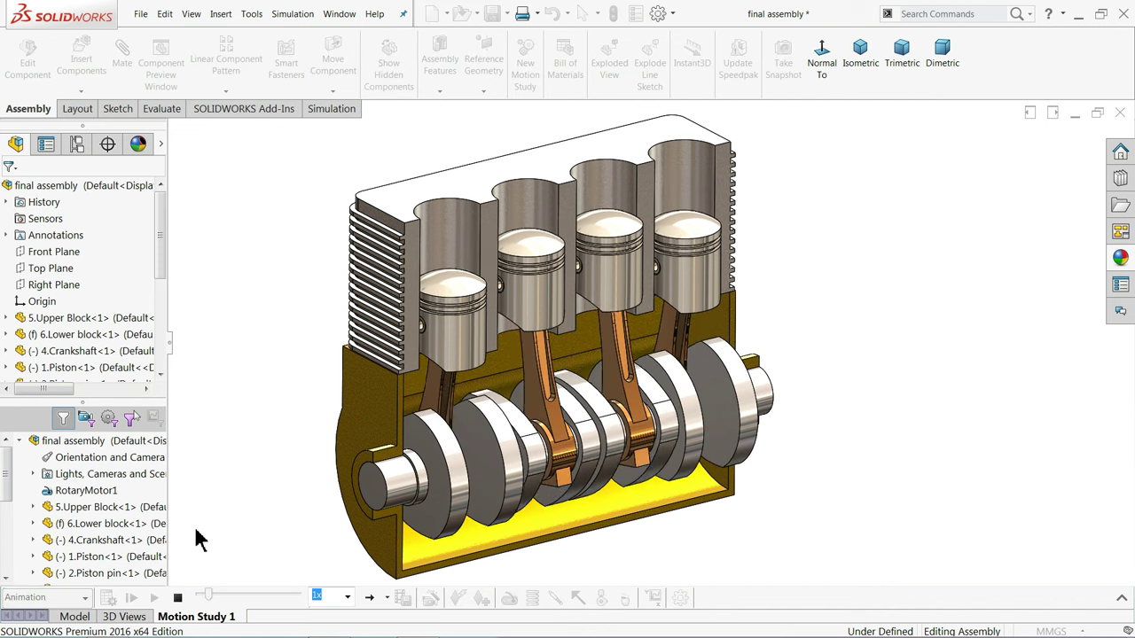